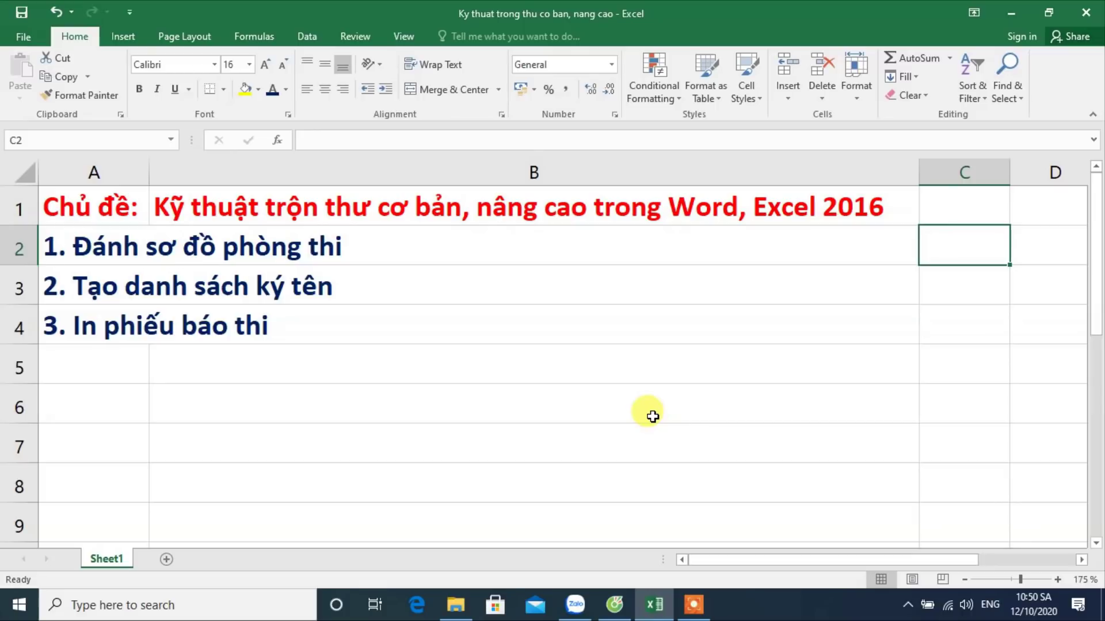
# Step: Switch to the Word 2016 mail-merge tutorial video in the Cốc Cốc browser
pyautogui.click(615, 604)
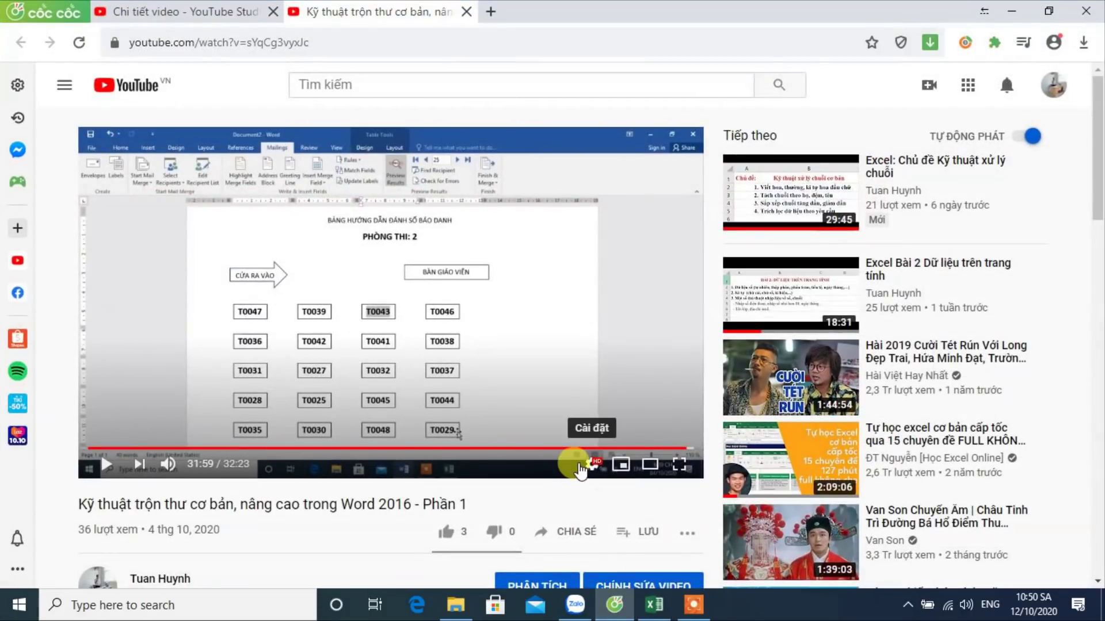
pyautogui.moveTo(392, 302)
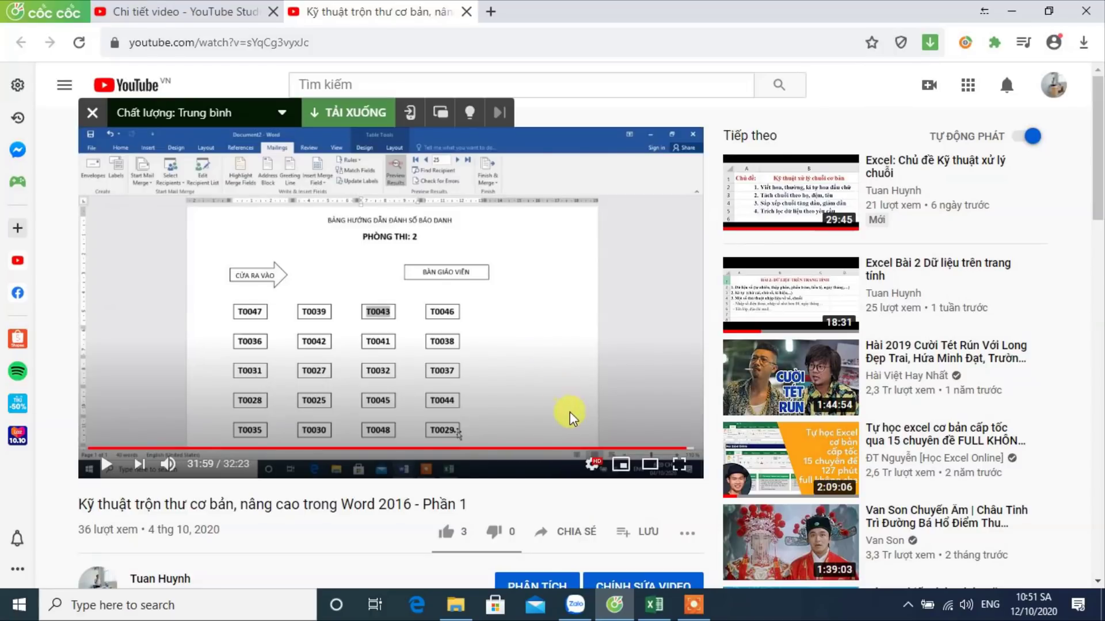
# Step: Return to the Excel topic workbook listing the exam-room chart, signature list and notices
pyautogui.click(654, 604)
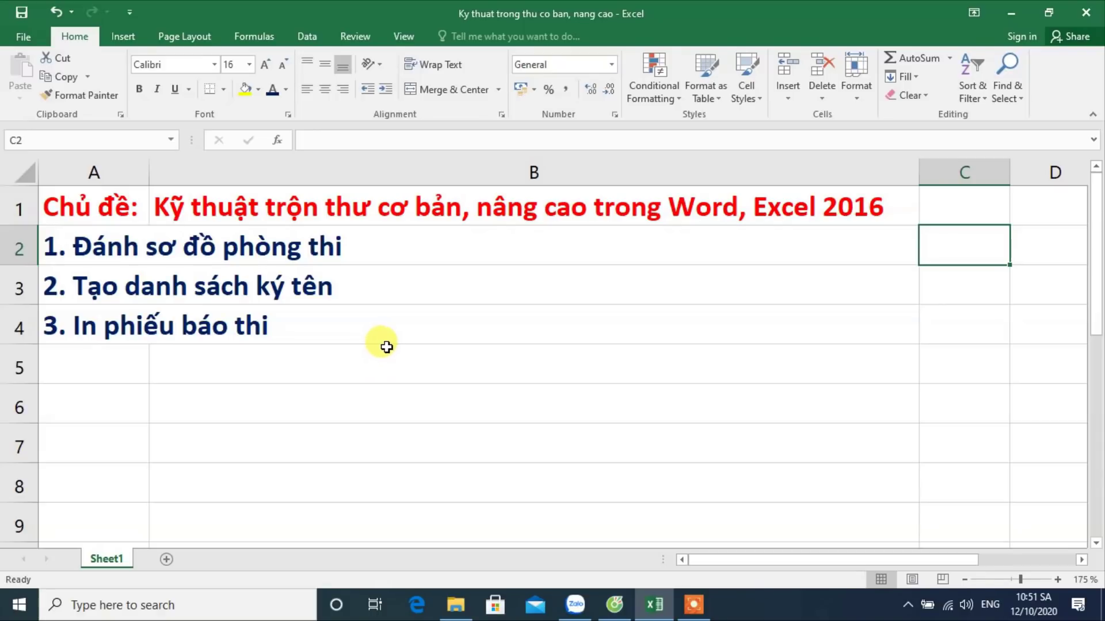
# Step: Open the workbook 'DS hoc sinh cac lop thi' from the Excel folder
pyautogui.click(458, 605)
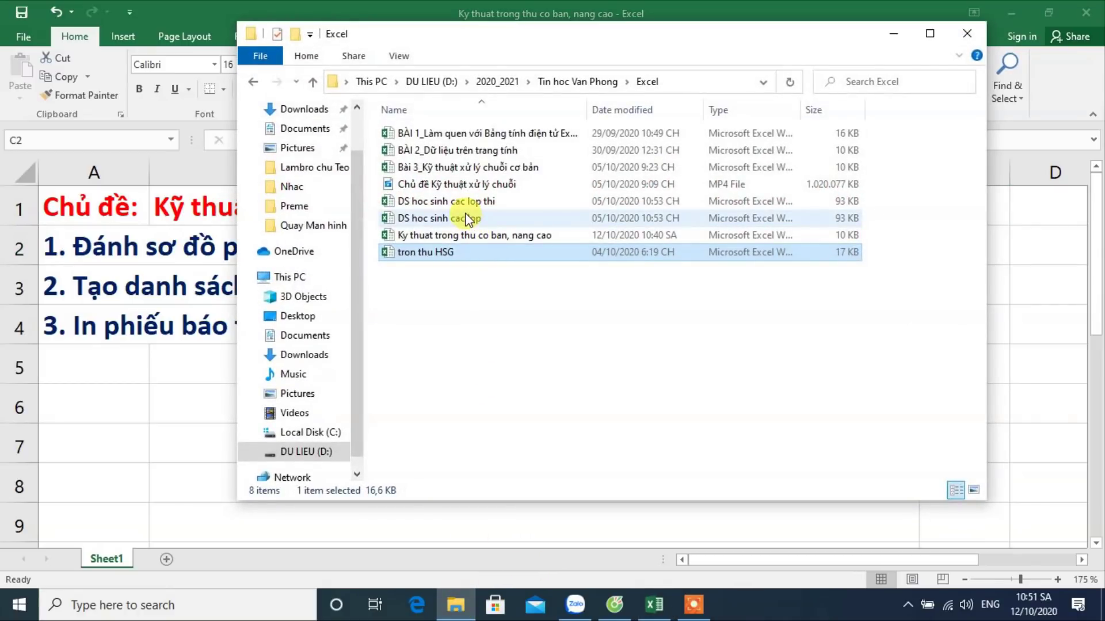
pyautogui.moveTo(439, 218)
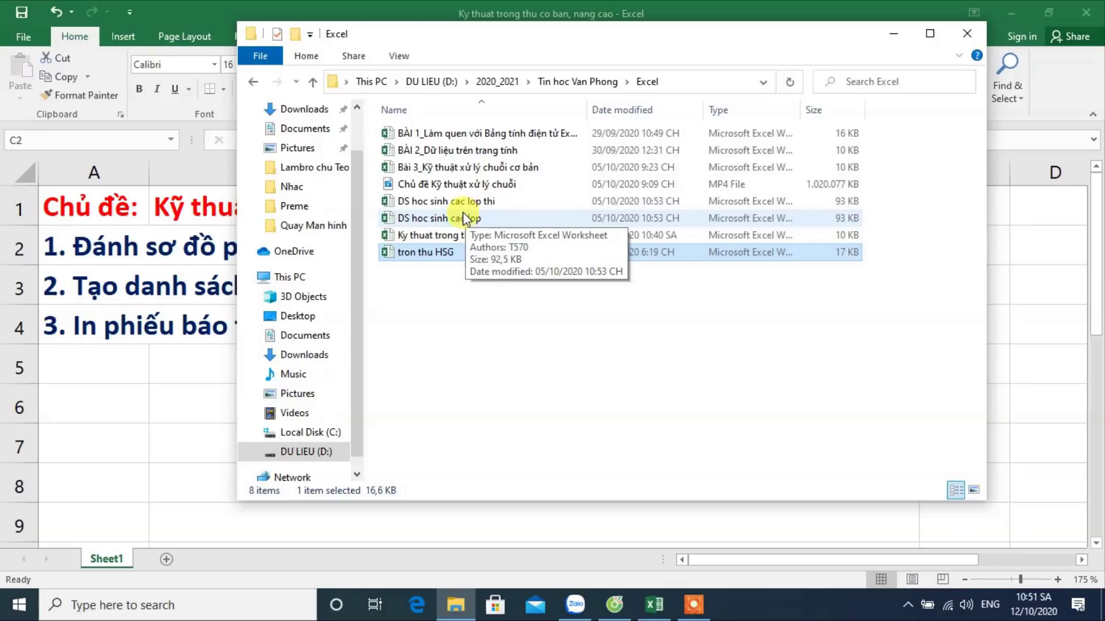
pyautogui.click(469, 202)
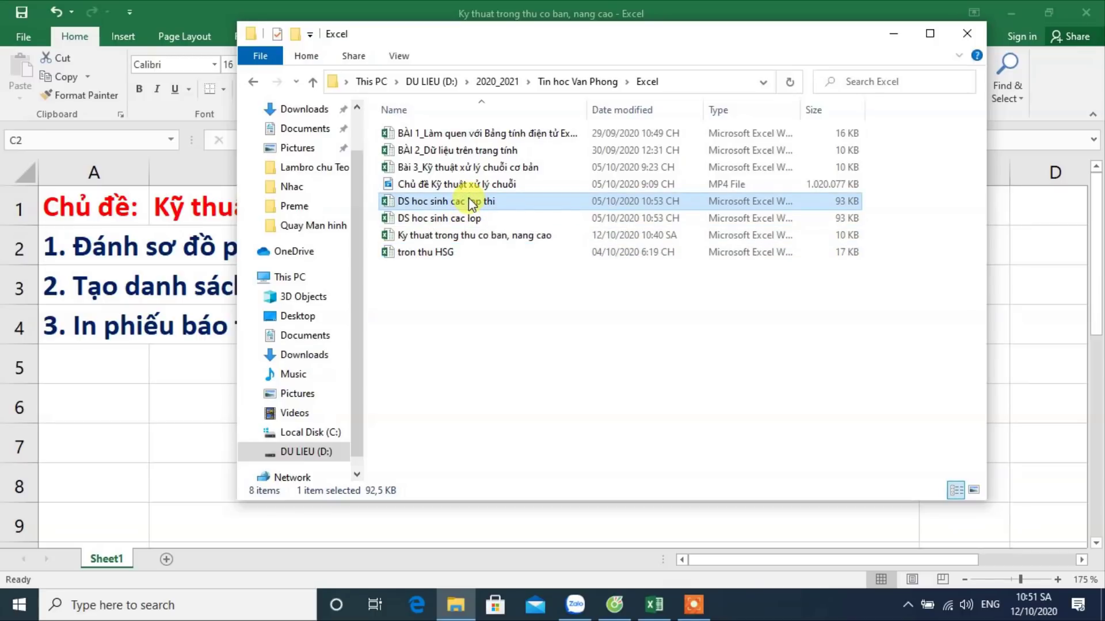
pyautogui.doubleClick(470, 203)
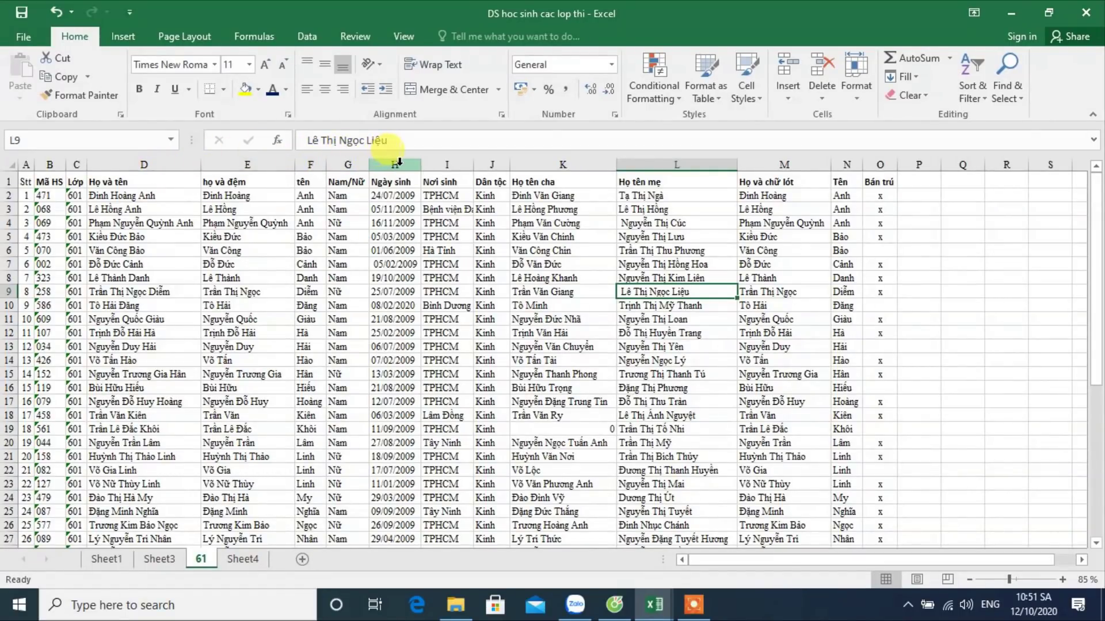
# Step: Delete columns K–P, from Họ tên cha through Bán trú, on sheet 61
pyautogui.moveTo(562, 165); pyautogui.dragTo(918, 165)
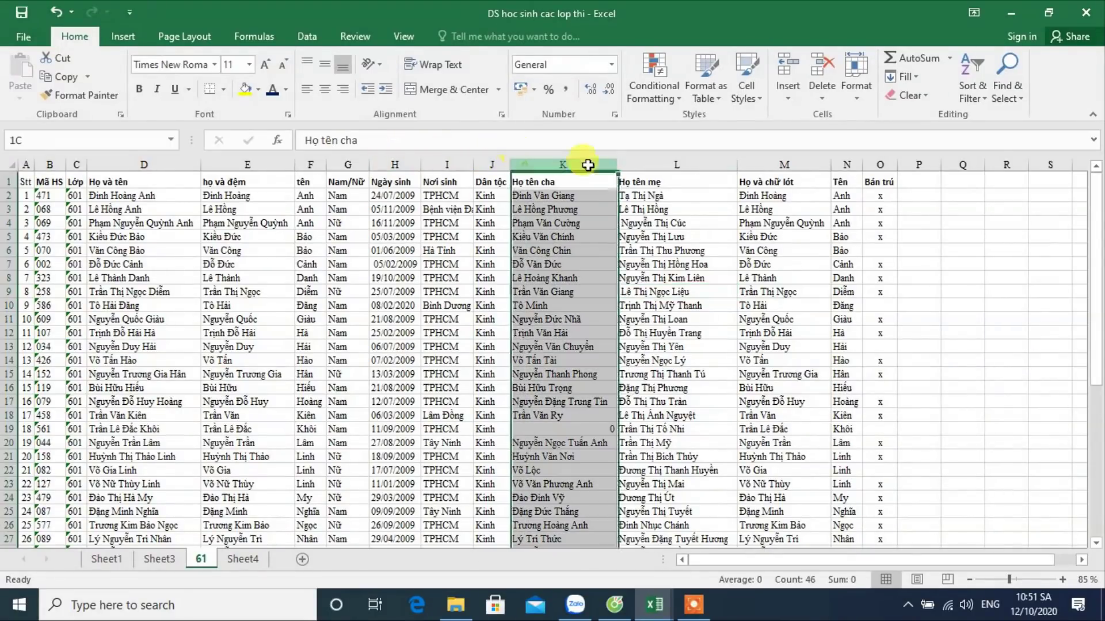
pyautogui.rightClick(918, 161)
pyautogui.click(910, 281)
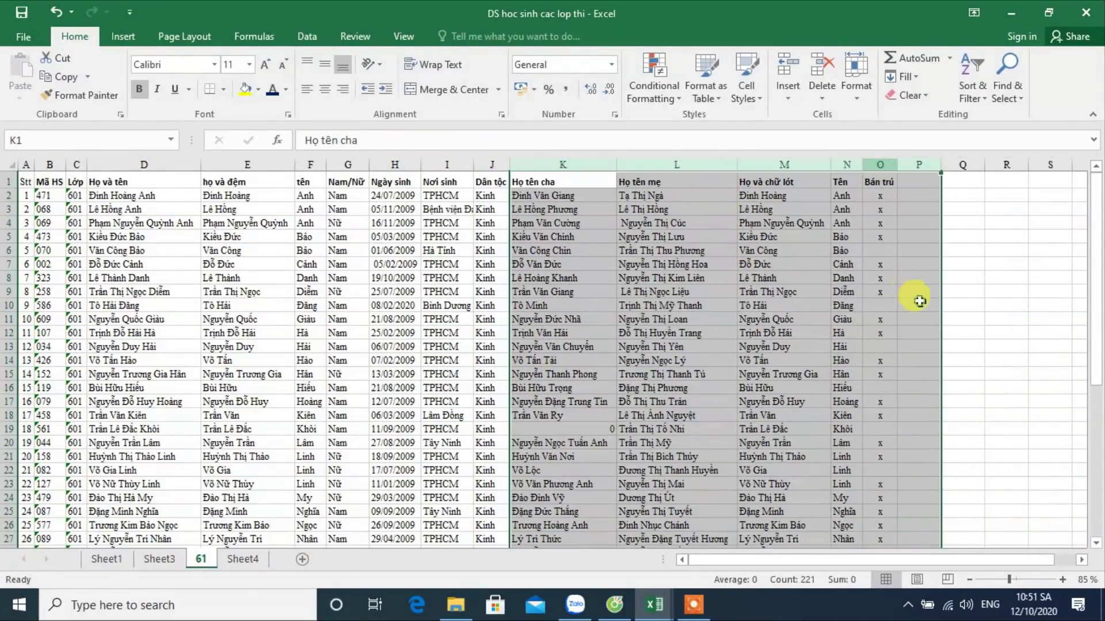
pyautogui.click(553, 267)
pyautogui.scroll(-2, 223, 256)
pyautogui.scroll(2, 223, 256)
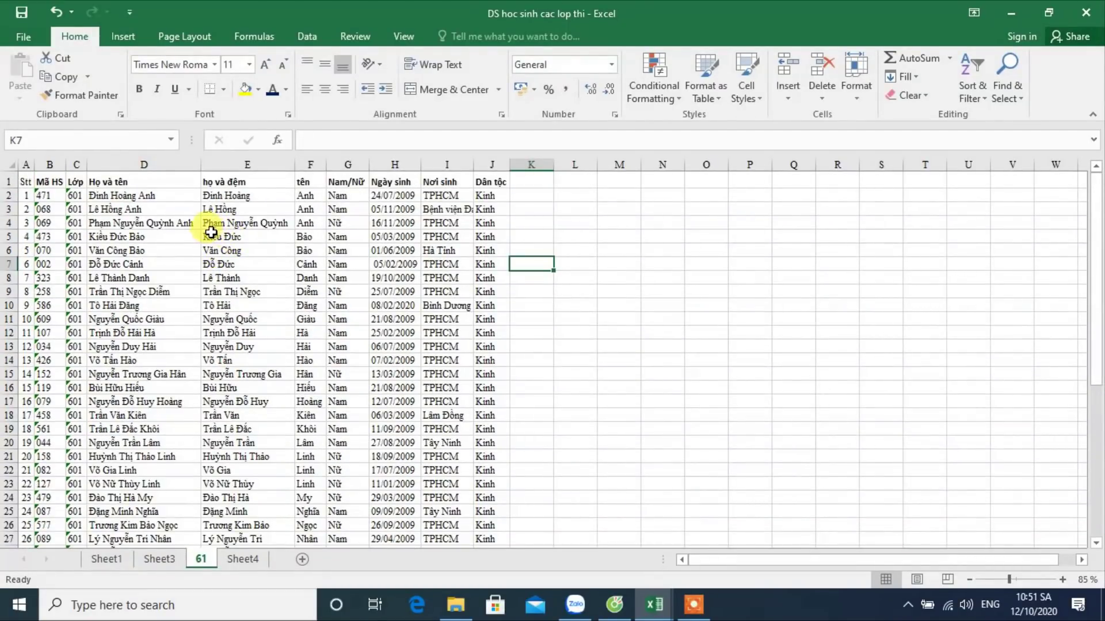
# Step: Delete the combined Họ và tên column D from sheet 61
pyautogui.click(125, 218)
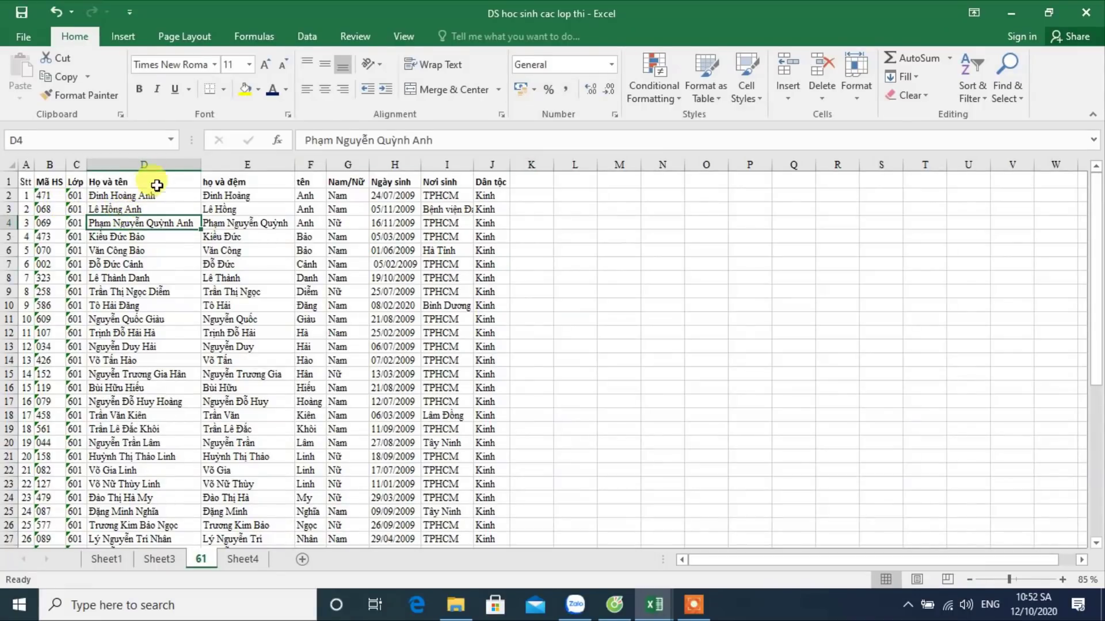
pyautogui.click(147, 165)
pyautogui.rightClick(157, 166)
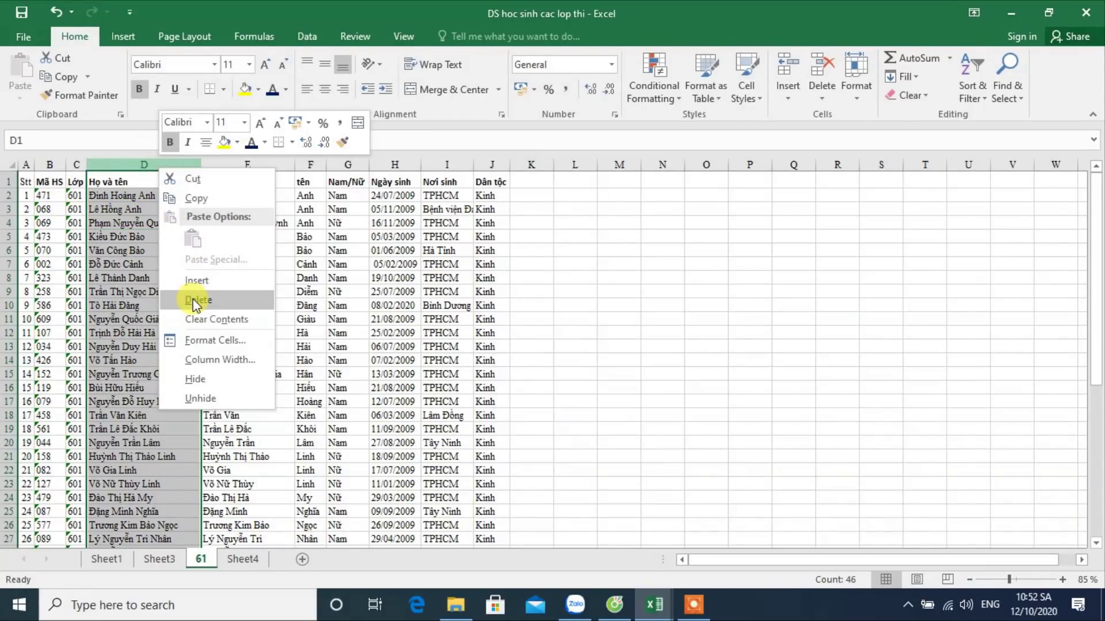
pyautogui.click(193, 298)
pyautogui.click(164, 222)
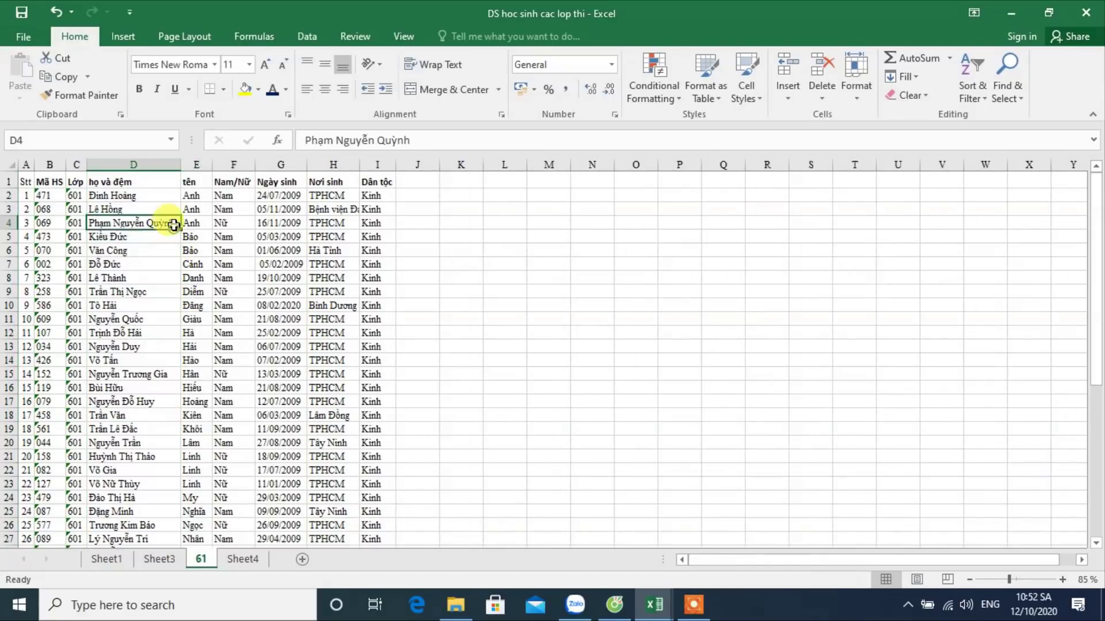
pyautogui.click(192, 165)
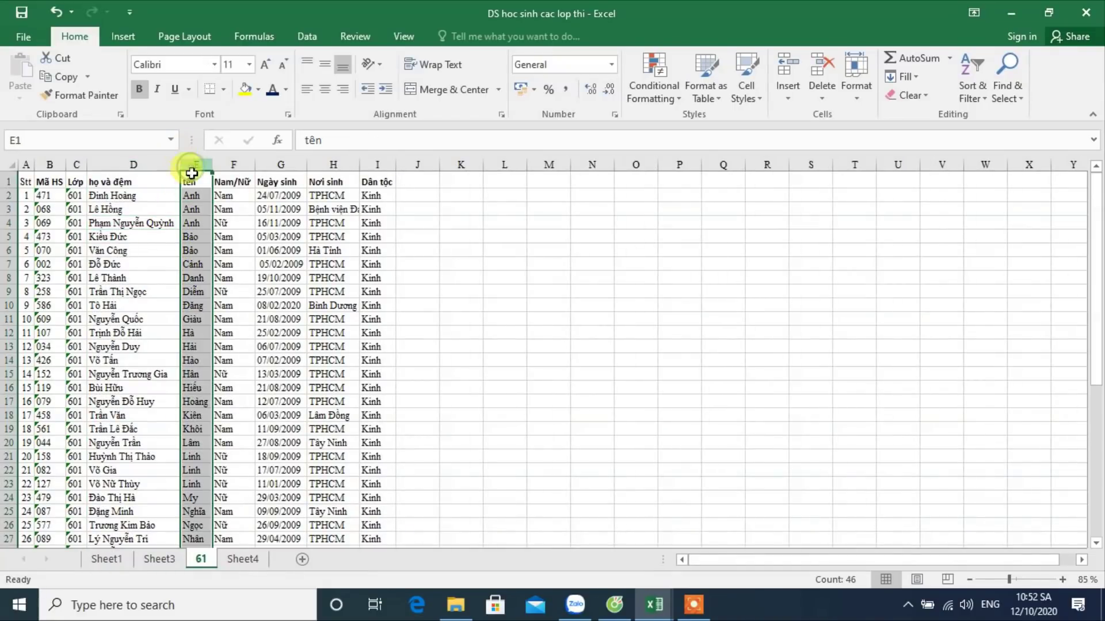
pyautogui.click(192, 196)
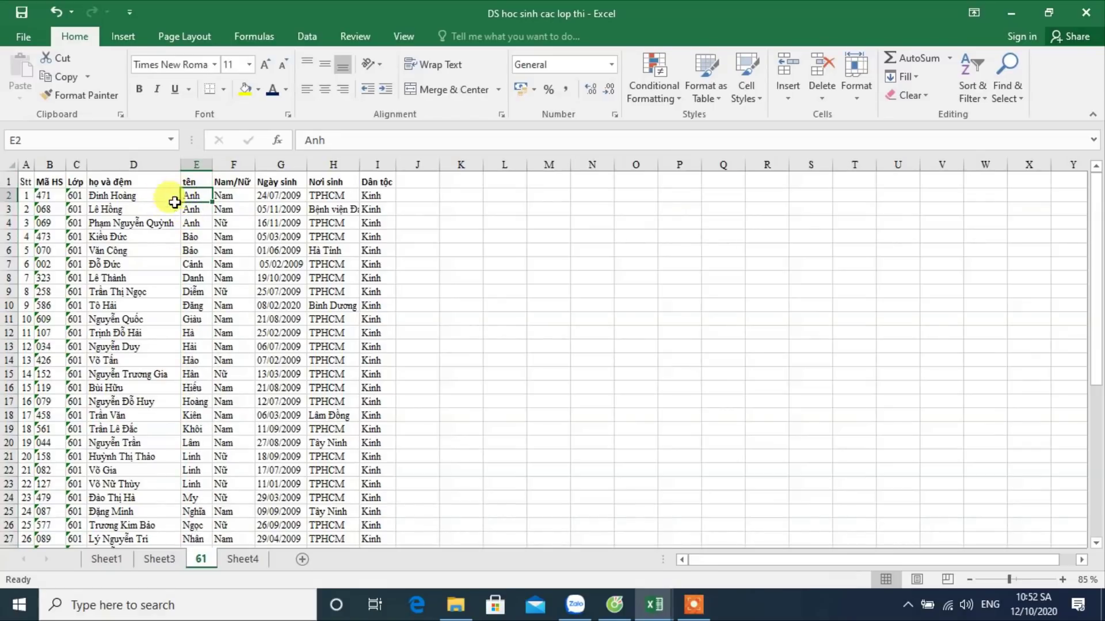
pyautogui.scroll(-4, 88, 311)
pyautogui.scroll(-5, 88, 311)
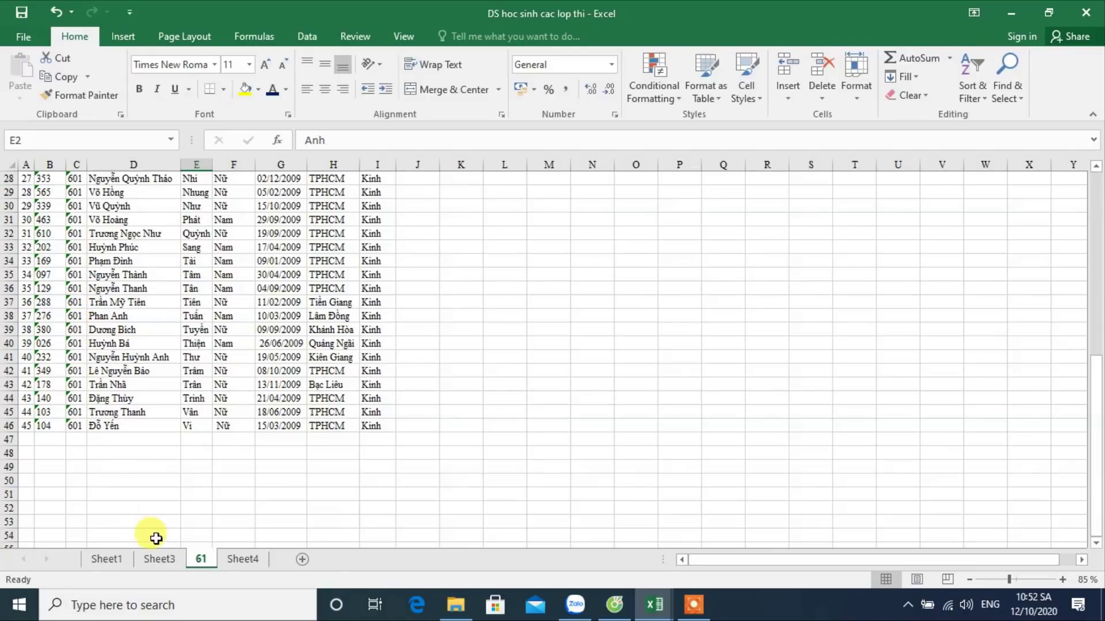
pyautogui.rightClick(199, 559)
# Step: Delete sheets 61, Sheet4 and Sheet3, confirming each deletion
pyautogui.click(241, 392)
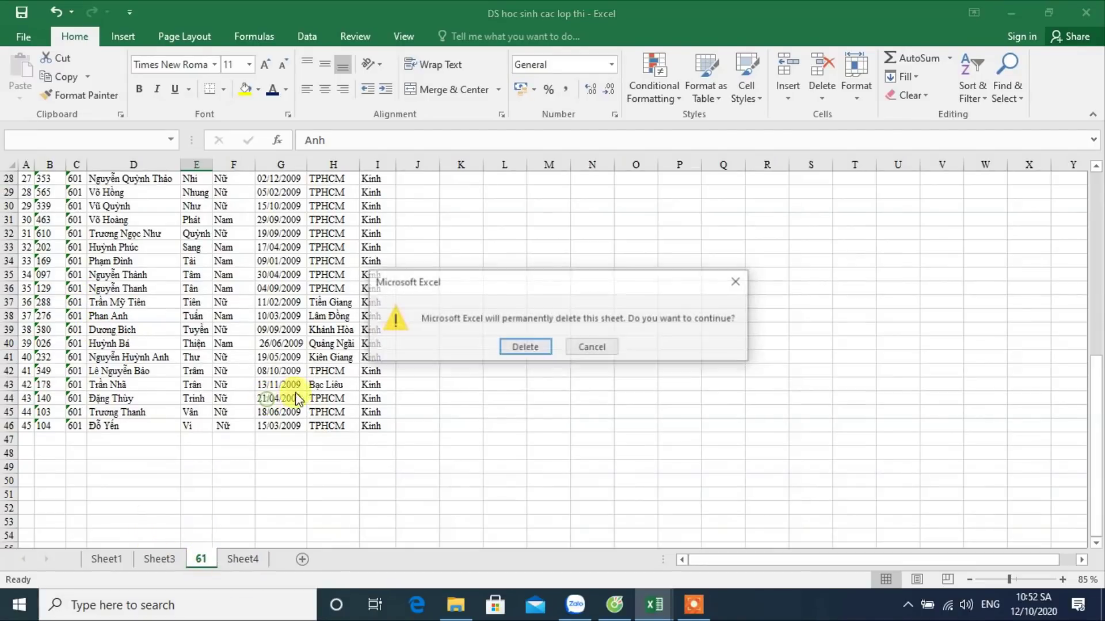
pyautogui.click(524, 346)
pyautogui.rightClick(199, 561)
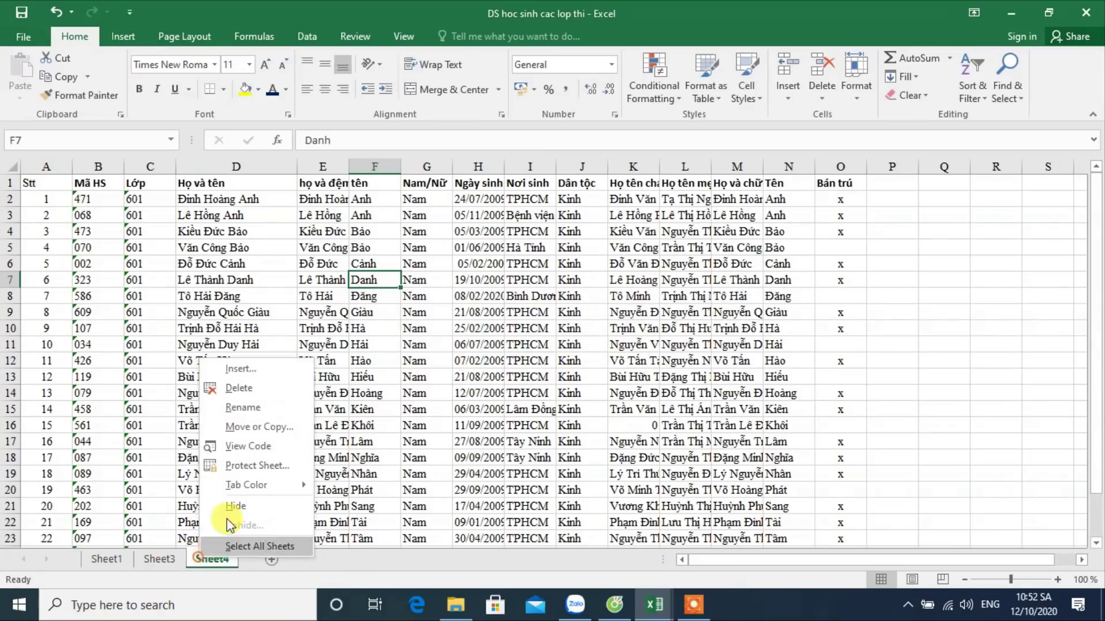
pyautogui.click(237, 388)
pyautogui.click(520, 346)
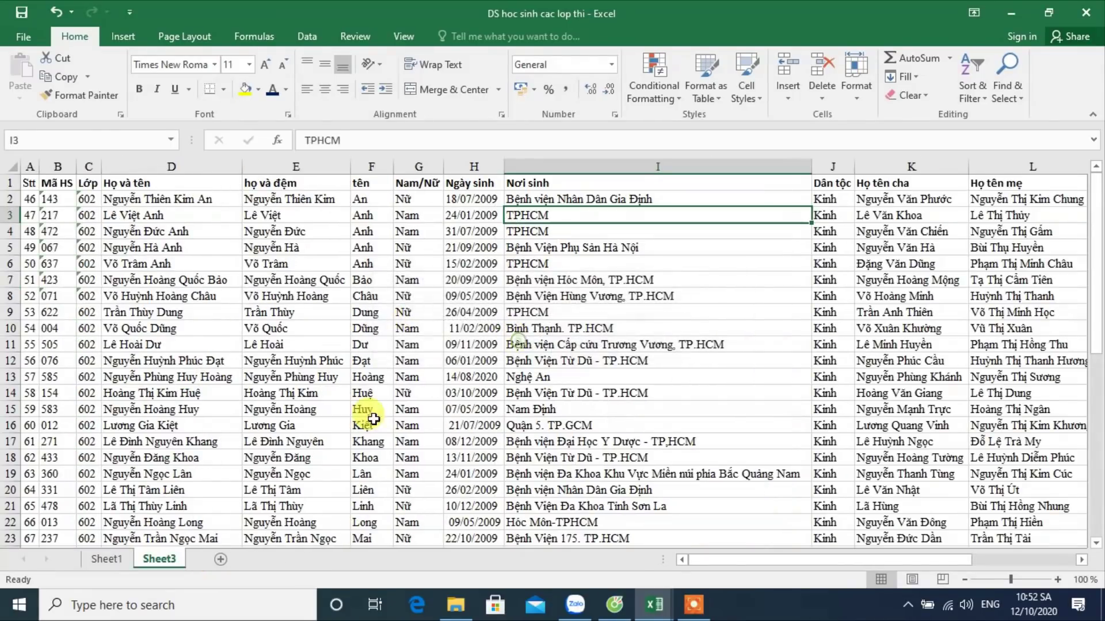
pyautogui.rightClick(162, 561)
pyautogui.click(253, 391)
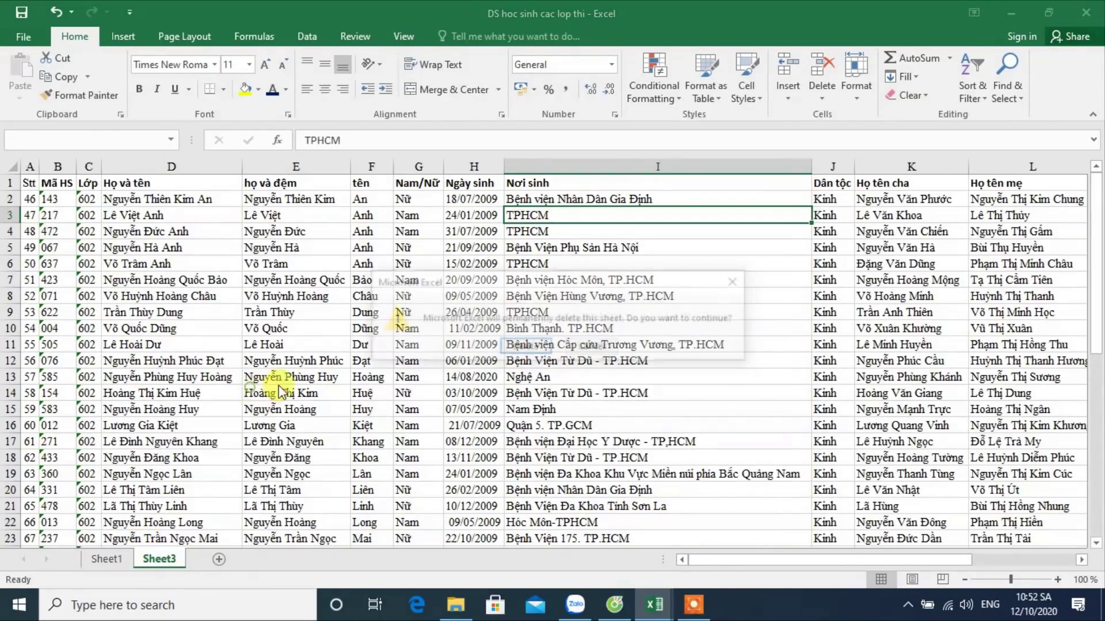
pyautogui.click(522, 347)
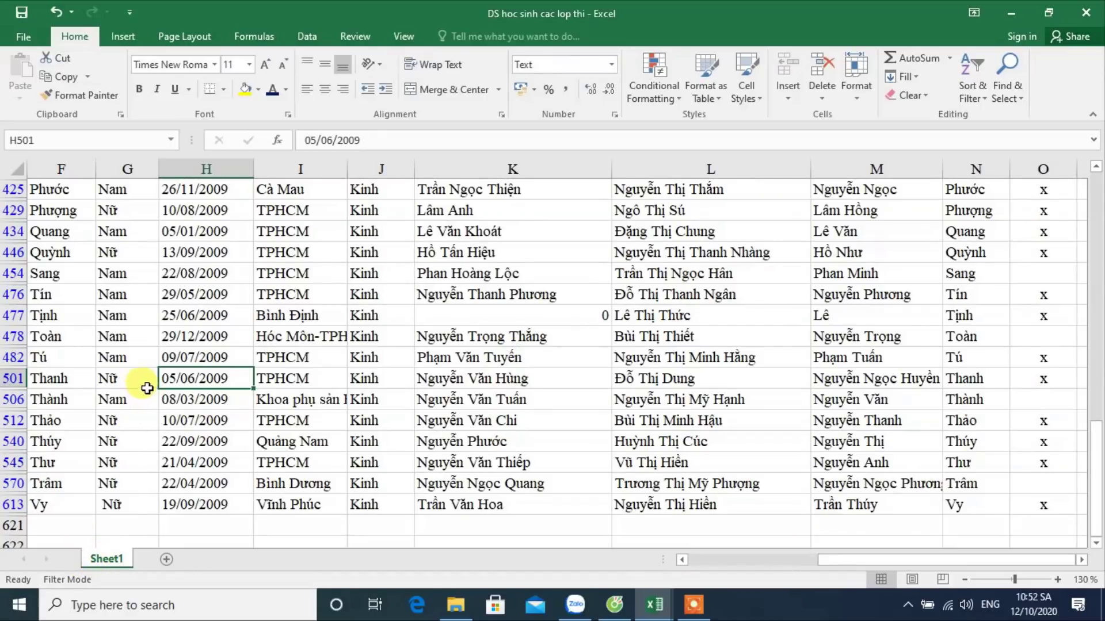
# Step: Turn off the filter on Sheet1 so all student rows show
pyautogui.keyDown('ctrl'); pyautogui.scroll(-3, 152, 381); pyautogui.keyUp('ctrl')
pyautogui.scroll(2, 153, 377)
pyautogui.scroll(2, 151, 374)
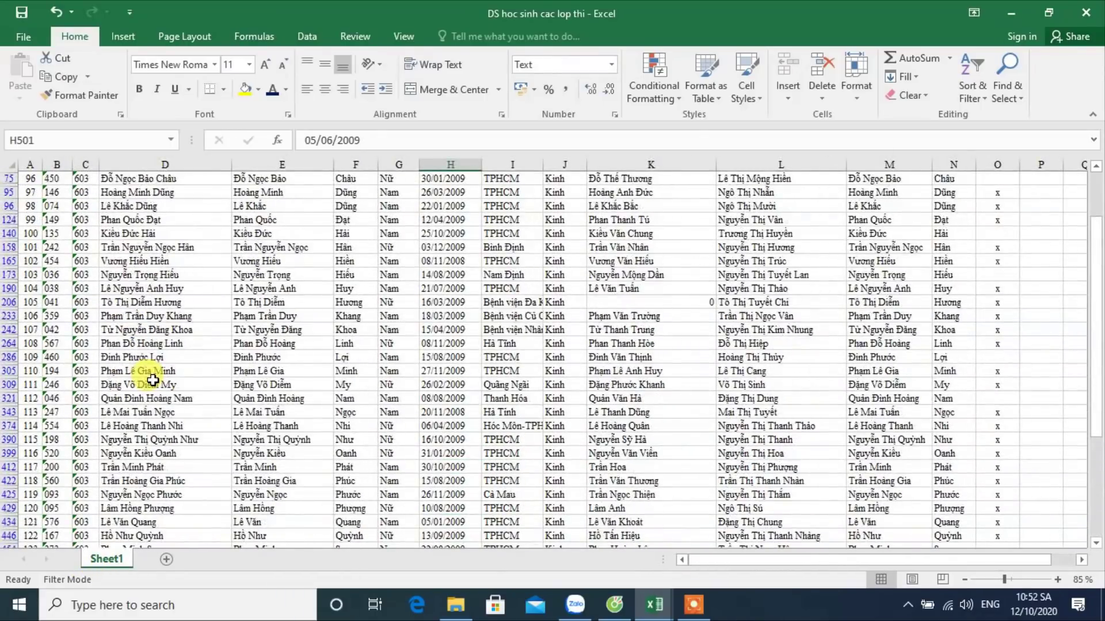
pyautogui.scroll(2, 151, 373)
pyautogui.click(9, 179)
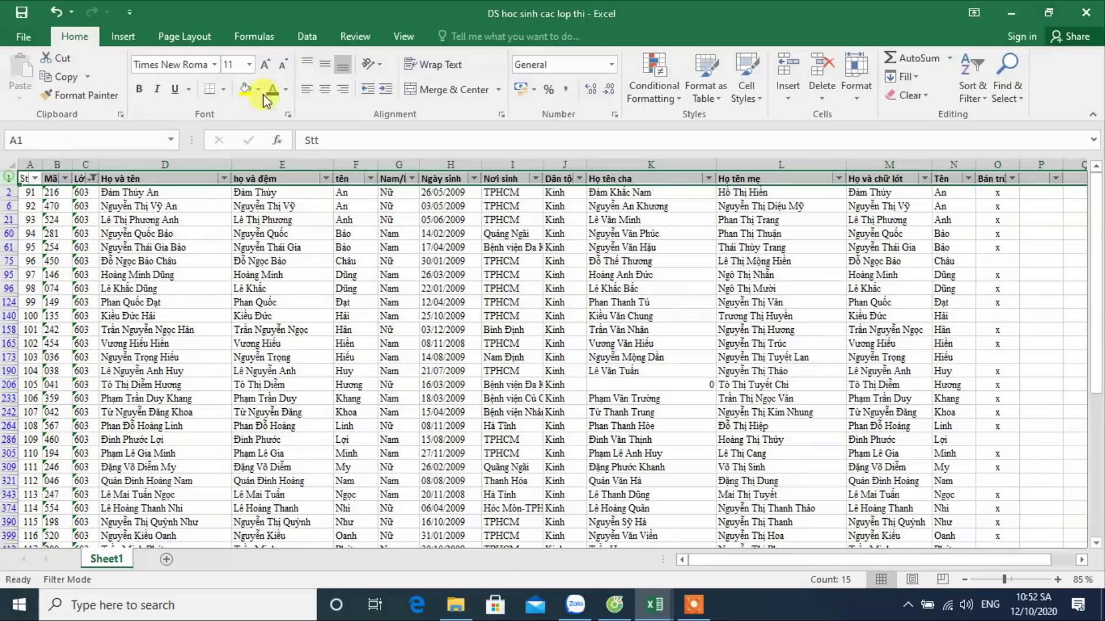
pyautogui.click(307, 37)
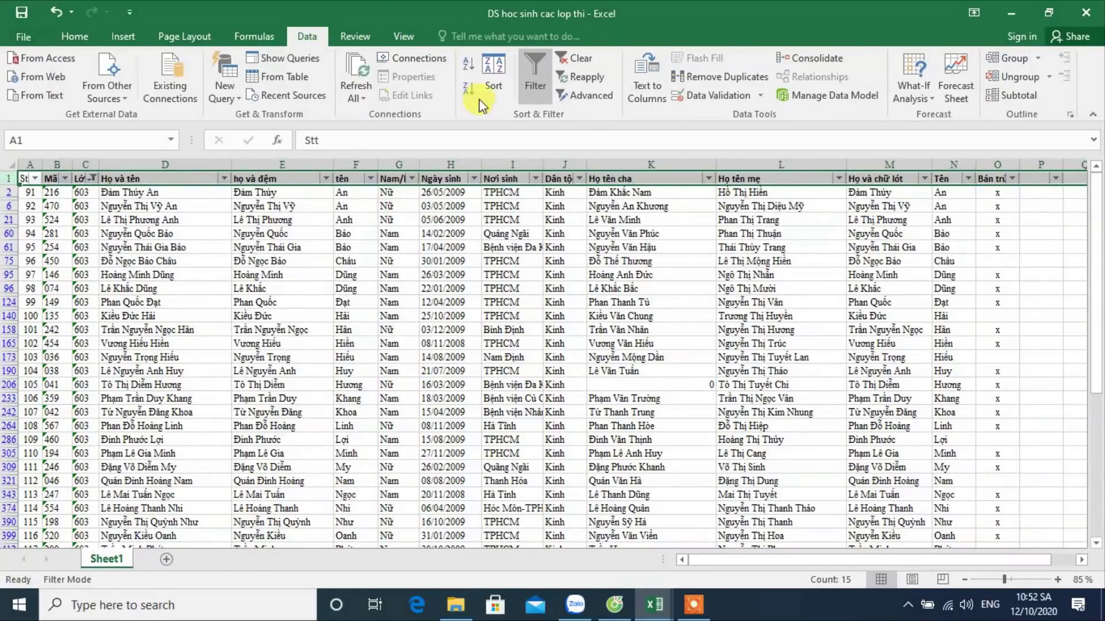
pyautogui.click(534, 75)
# Step: Delete the Họ và tên and Mã HS columns
pyautogui.click(282, 233)
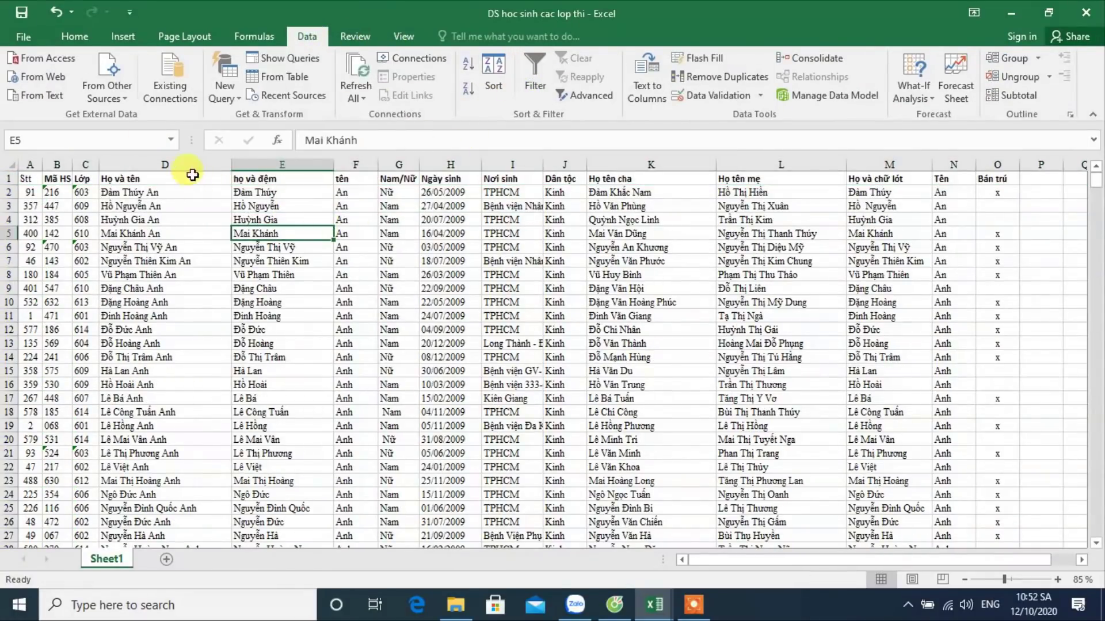
pyautogui.rightClick(187, 165)
pyautogui.click(249, 295)
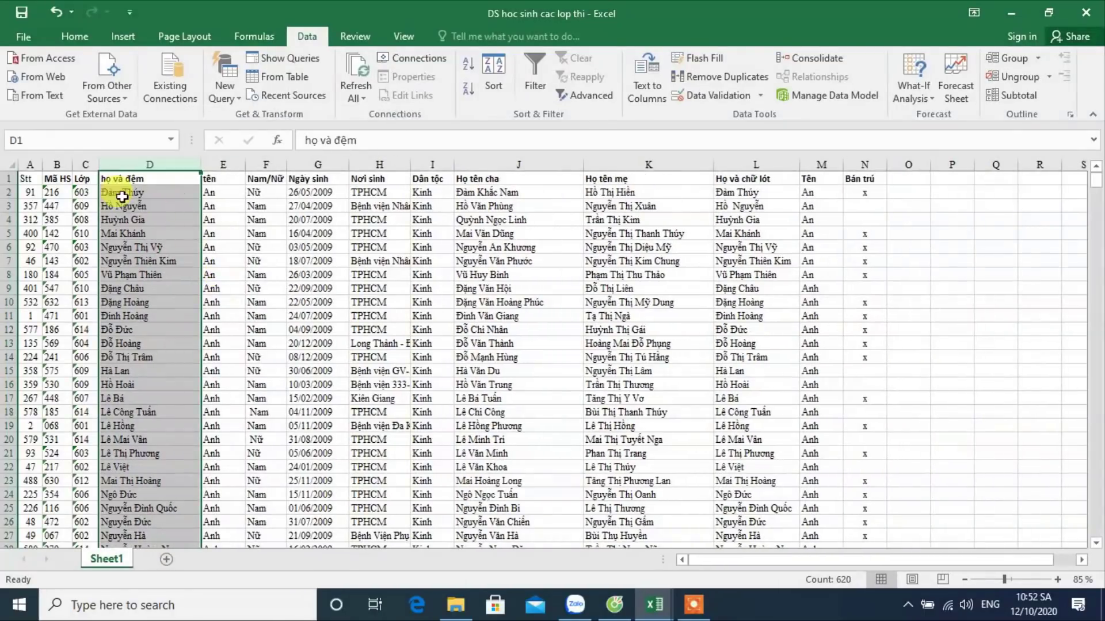
pyautogui.rightClick(53, 164)
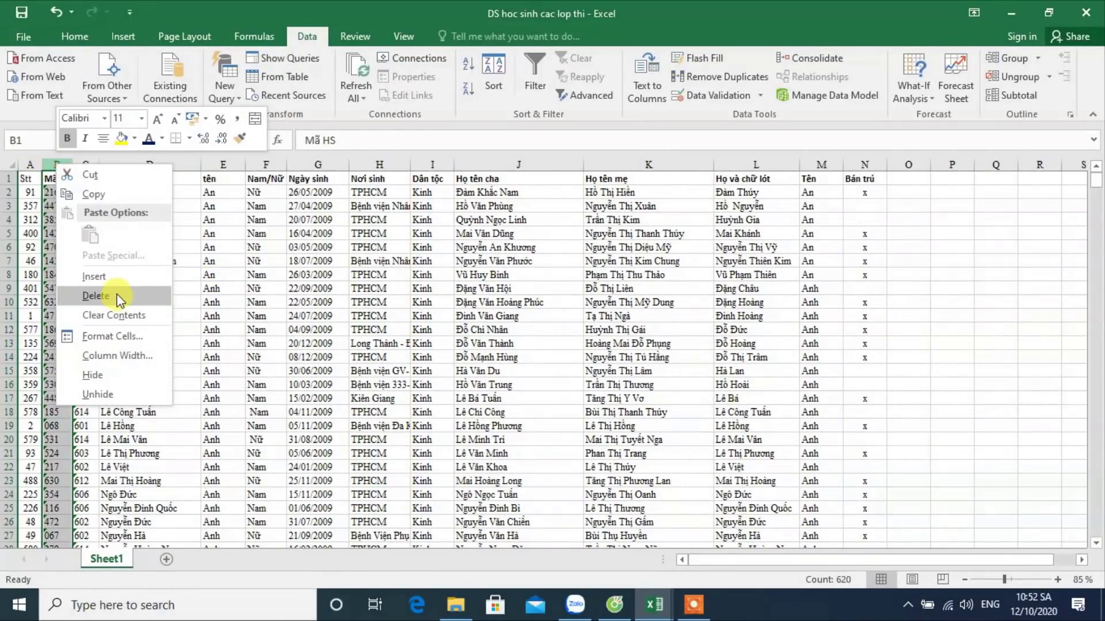
pyautogui.click(116, 295)
pyautogui.click(241, 260)
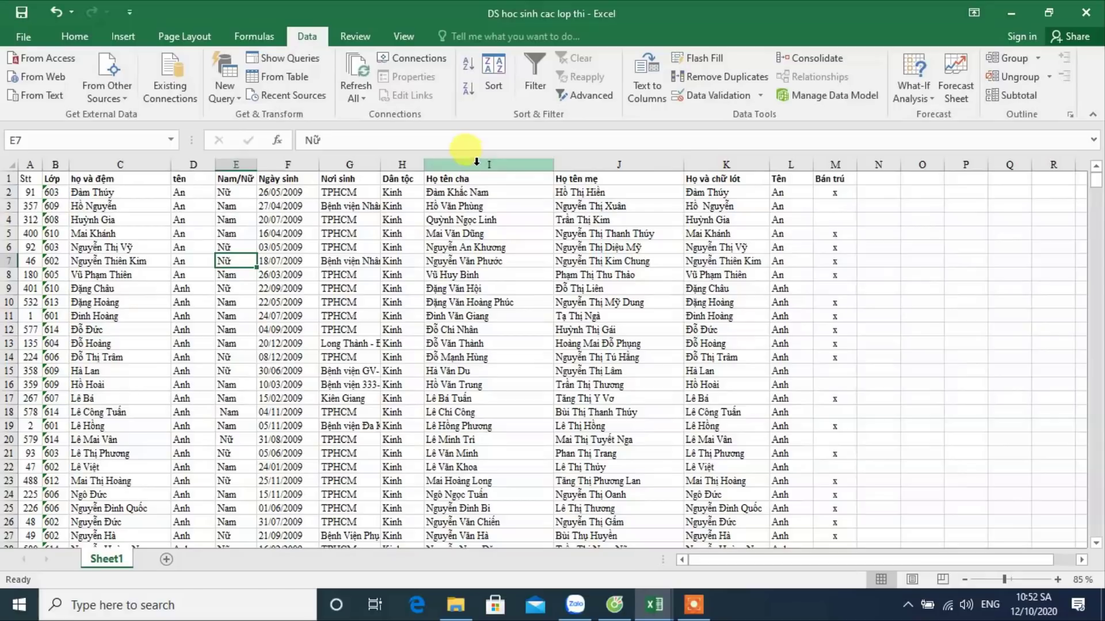
# Step: Delete the columns from Họ tên cha through Bán trú
pyautogui.moveTo(483, 161); pyautogui.dragTo(831, 164)
pyautogui.rightClick(828, 163)
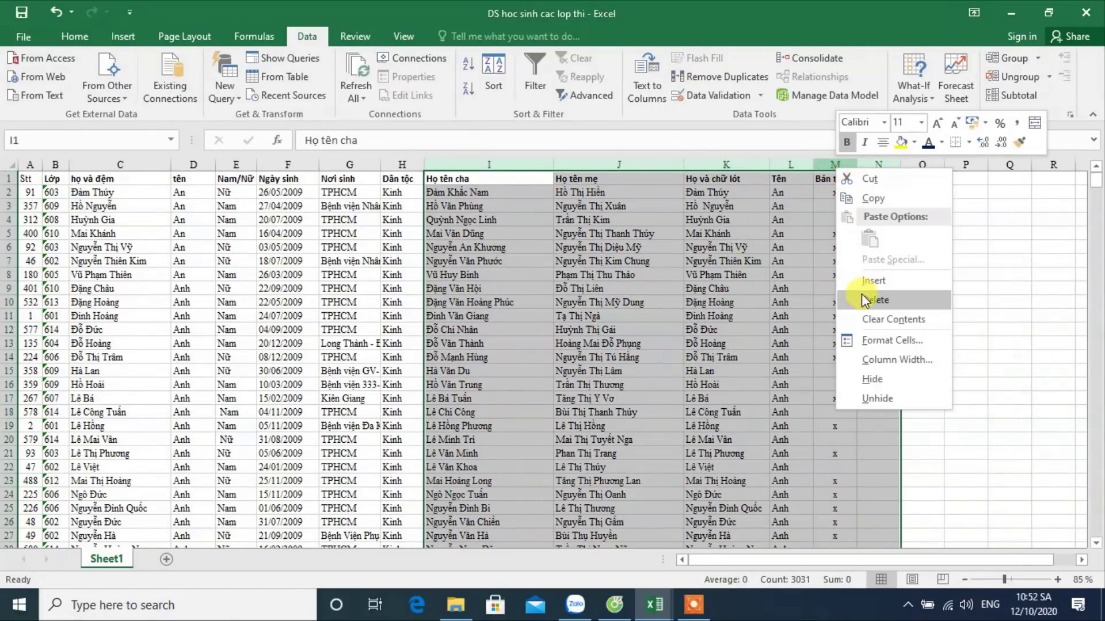
pyautogui.click(860, 292)
pyautogui.click(352, 246)
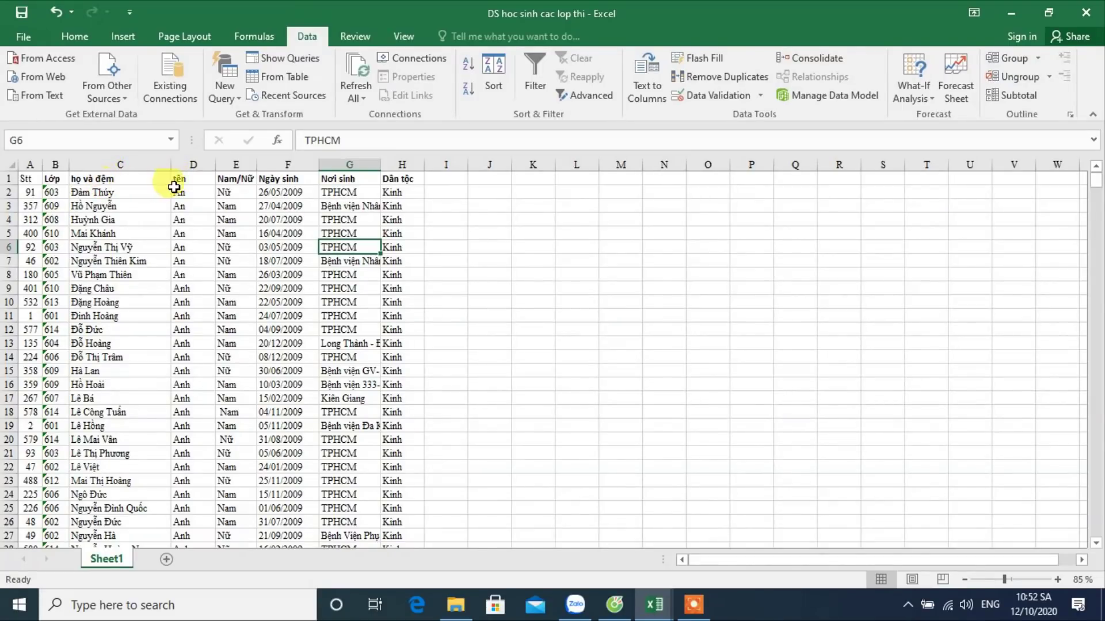
# Step: Renumber the Stt column 1, 2, 3… down to the last student
pyautogui.click(183, 197)
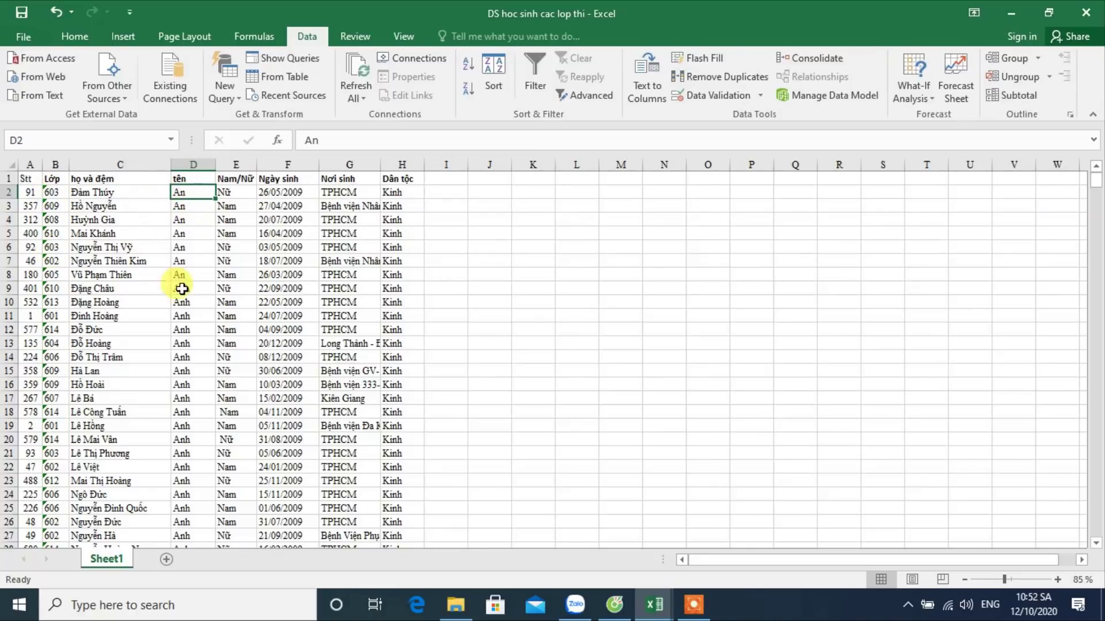
pyautogui.click(34, 193)
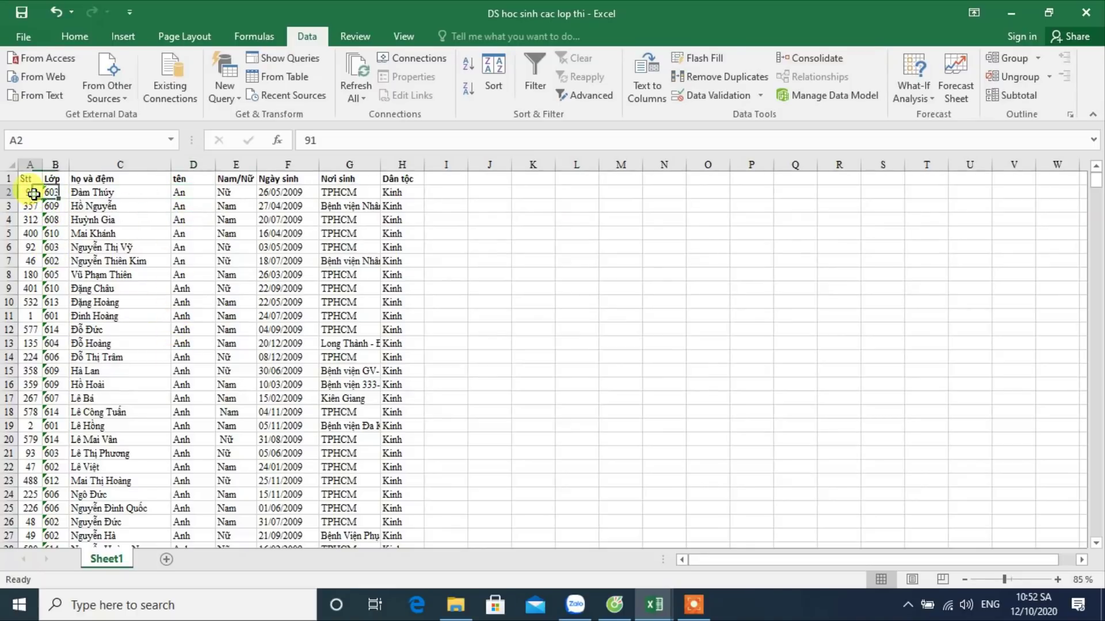
pyautogui.write('1')
pyautogui.press('Return')
pyautogui.write('2')
pyautogui.press('Return')
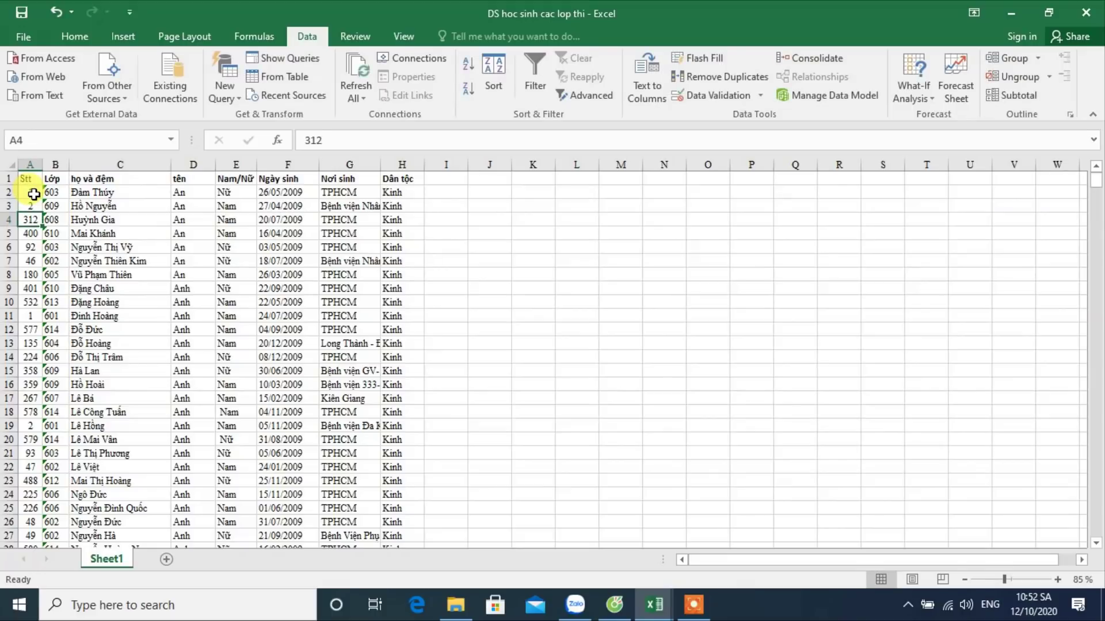
pyautogui.moveTo(33, 193); pyautogui.dragTo(34, 207)
pyautogui.doubleClick(43, 213)
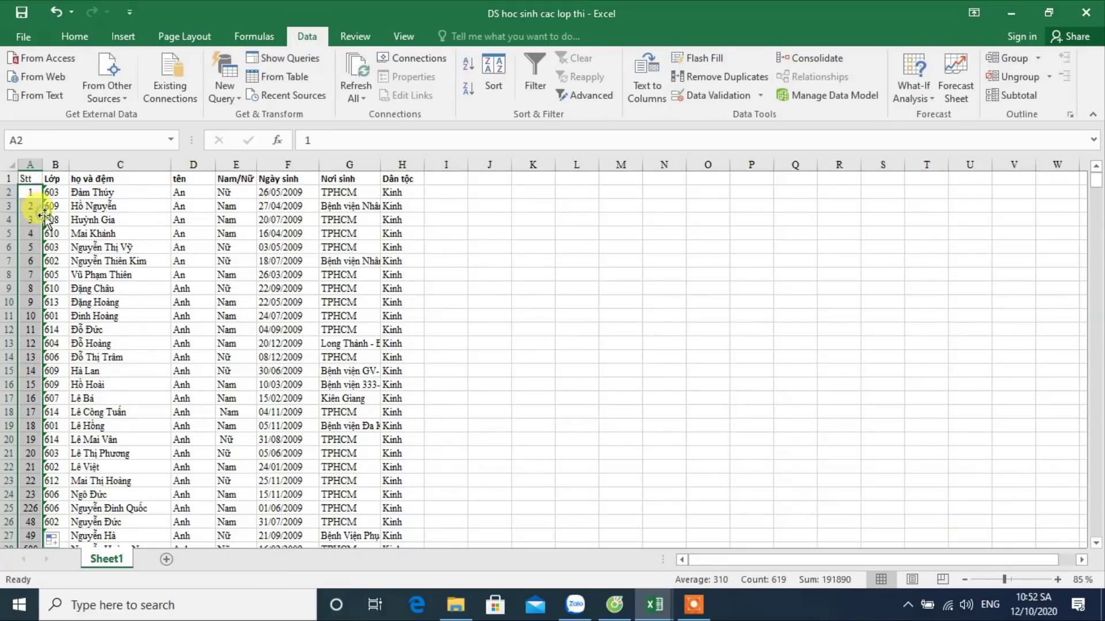
pyautogui.click(30, 235)
# Step: Check that the numbering ends at 619, then return to the top of the list
pyautogui.hotkey('ctrl', 'Down')
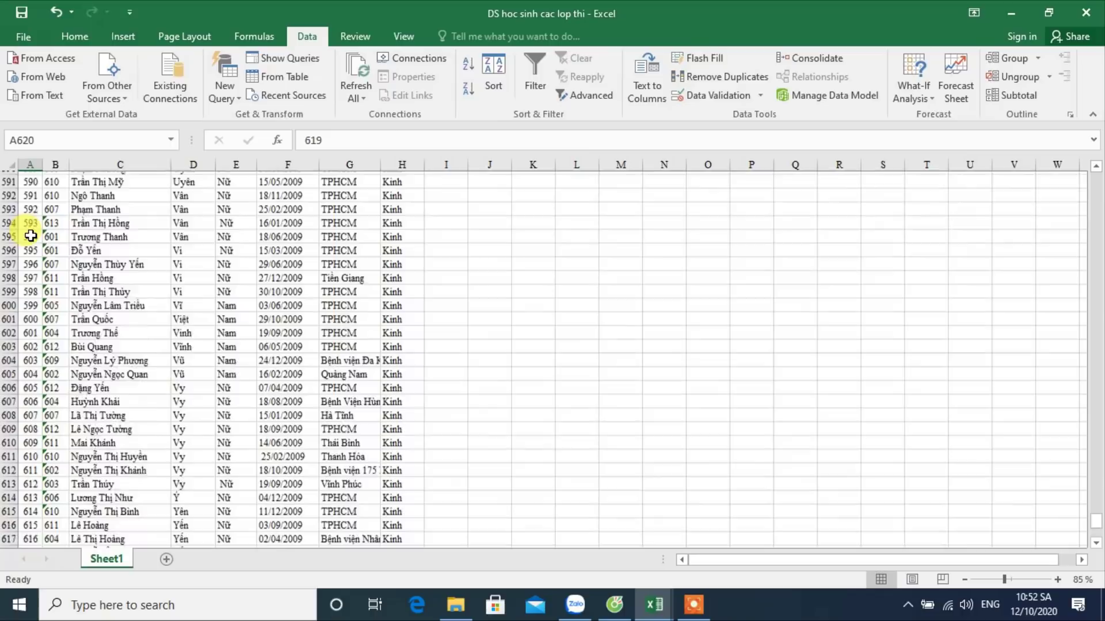
pyautogui.scroll(-1, 69, 278)
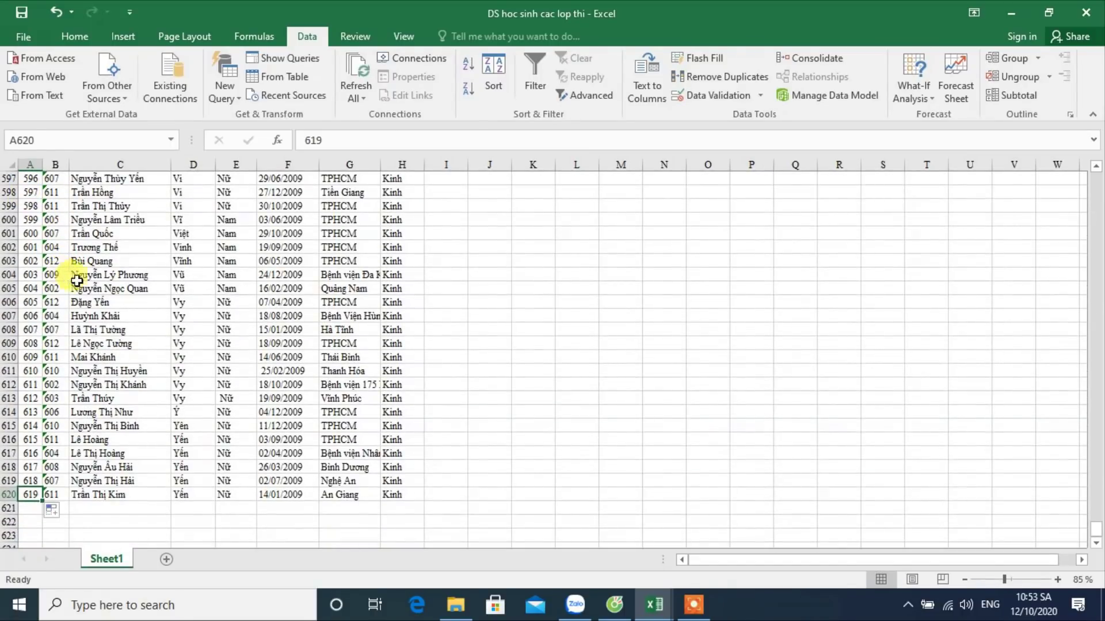
pyautogui.scroll(7, 95, 283)
pyautogui.scroll(6, 99, 286)
pyautogui.scroll(9, 100, 286)
pyautogui.scroll(19, 100, 286)
pyautogui.scroll(7, 99, 286)
pyautogui.scroll(8, 100, 286)
pyautogui.scroll(7, 99, 286)
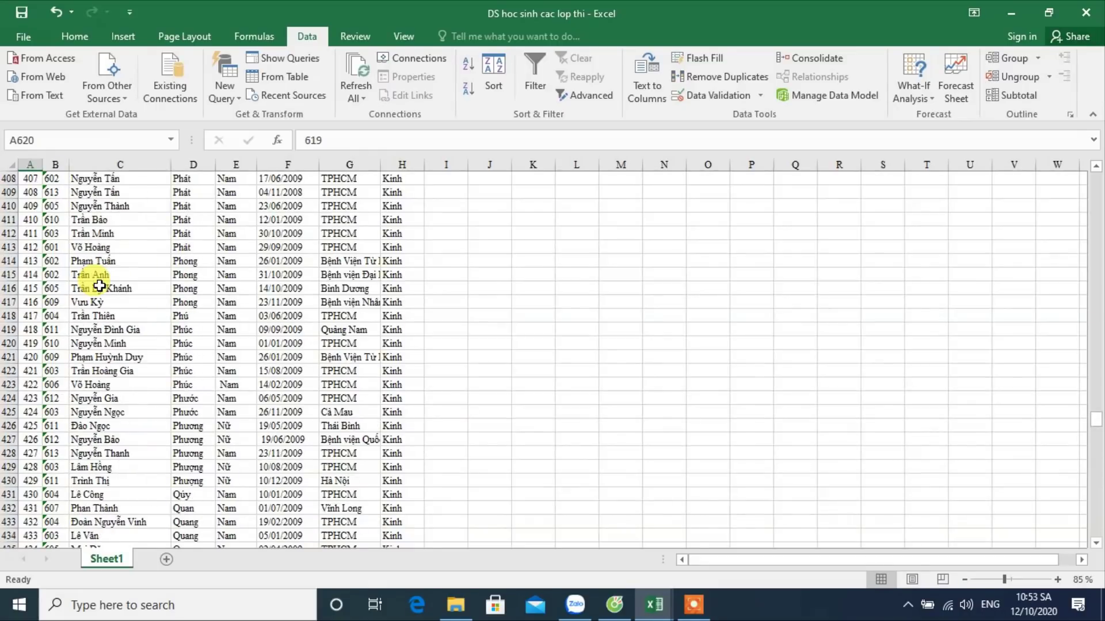
pyautogui.scroll(12, 99, 286)
pyautogui.scroll(11, 100, 286)
pyautogui.scroll(7, 99, 286)
pyautogui.scroll(7, 99, 286)
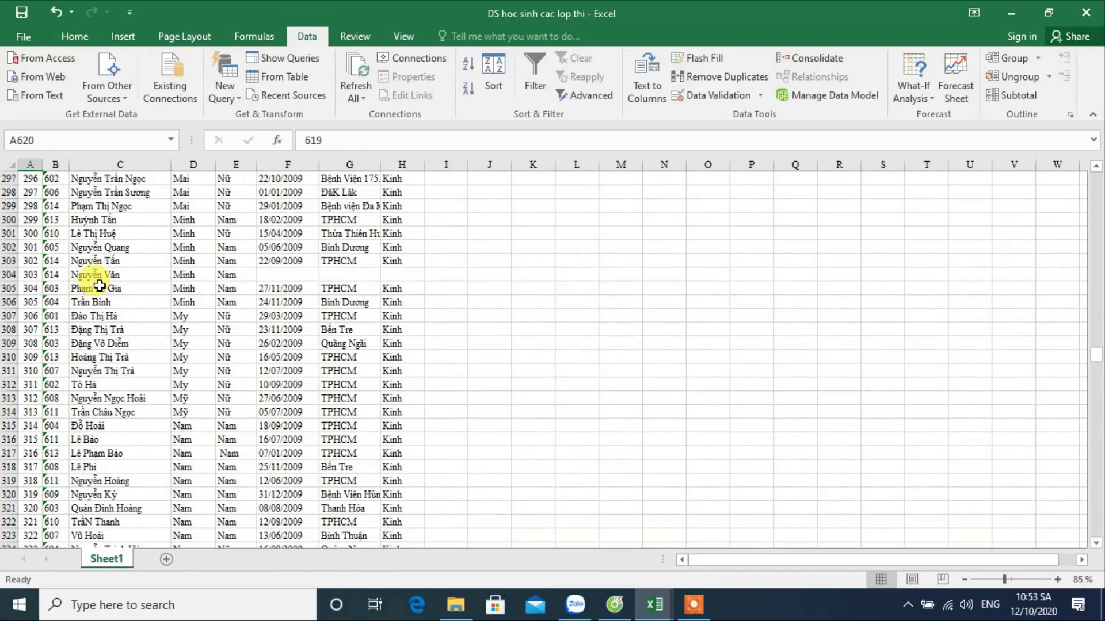
pyautogui.click(99, 286)
pyautogui.hotkey('ctrl', 'Up')
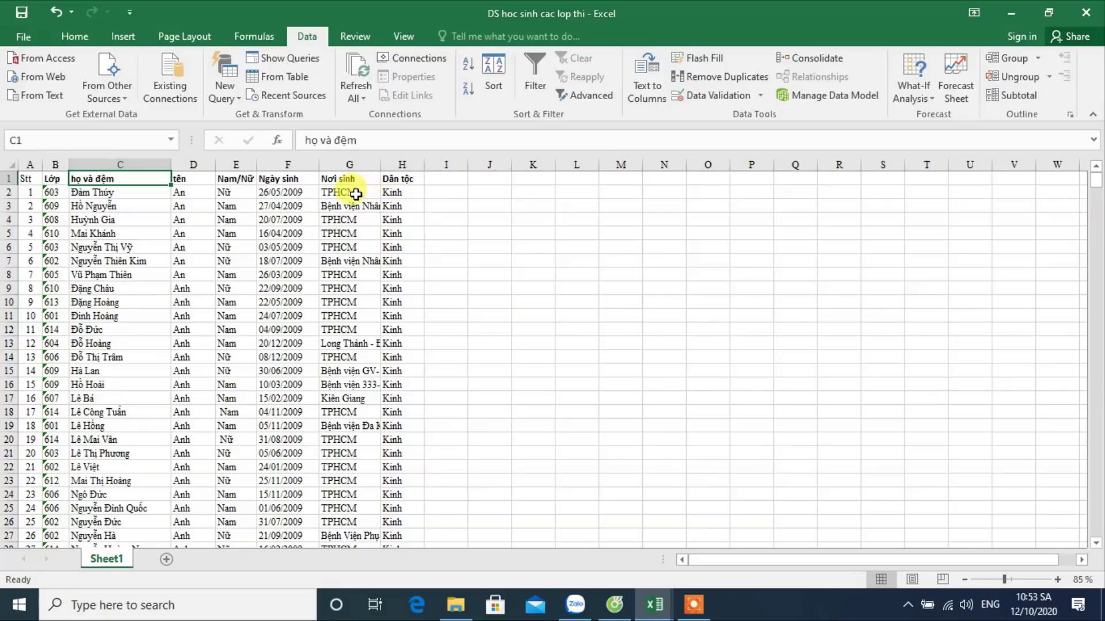
pyautogui.rightClick(85, 165)
# Step: Insert a new column before the names and head it SBD
pyautogui.click(121, 273)
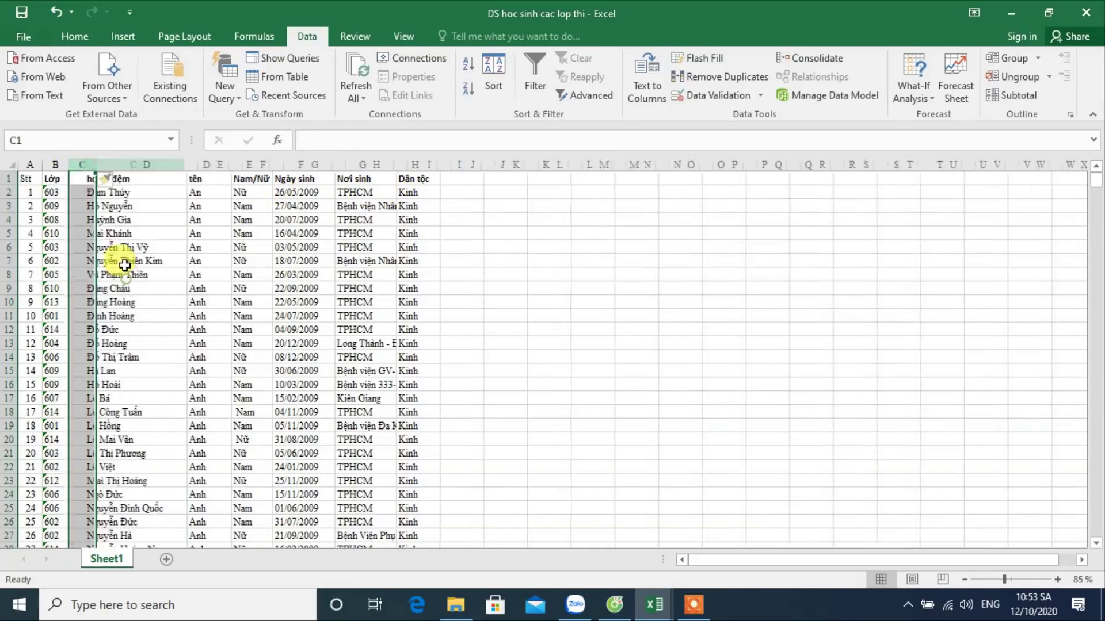
pyautogui.scroll(4, 89, 192)
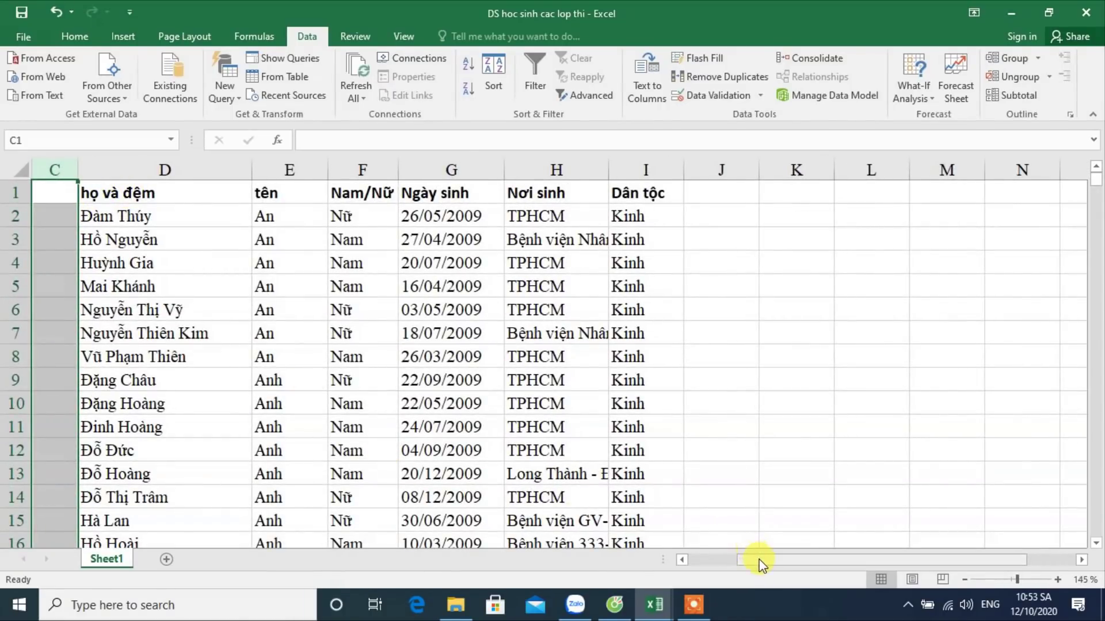
pyautogui.moveTo(761, 562); pyautogui.dragTo(695, 561)
pyautogui.click(132, 195)
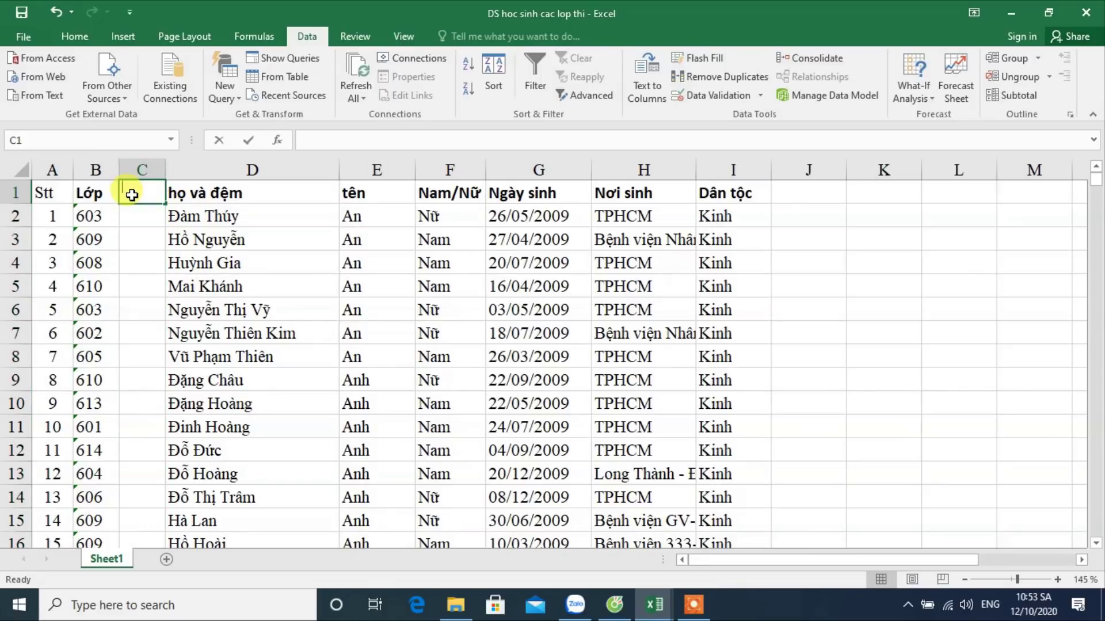
pyautogui.write('SBD')
pyautogui.press('Return')
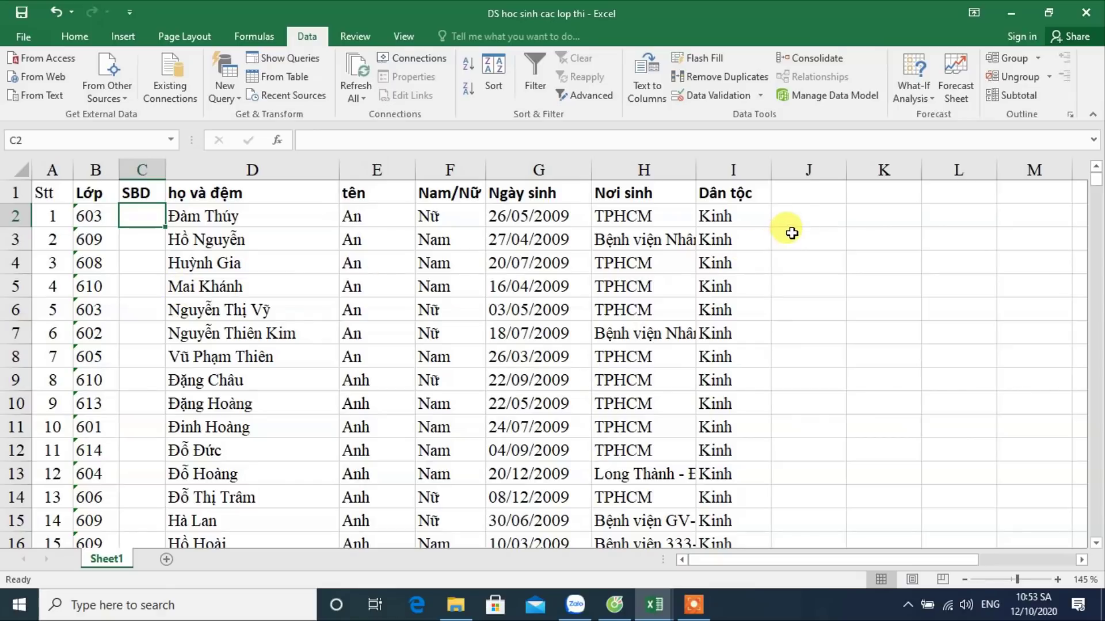
# Step: Enter 'Tổng số HS:' in J1 and 619 in K1, widening column J
pyautogui.click(813, 221)
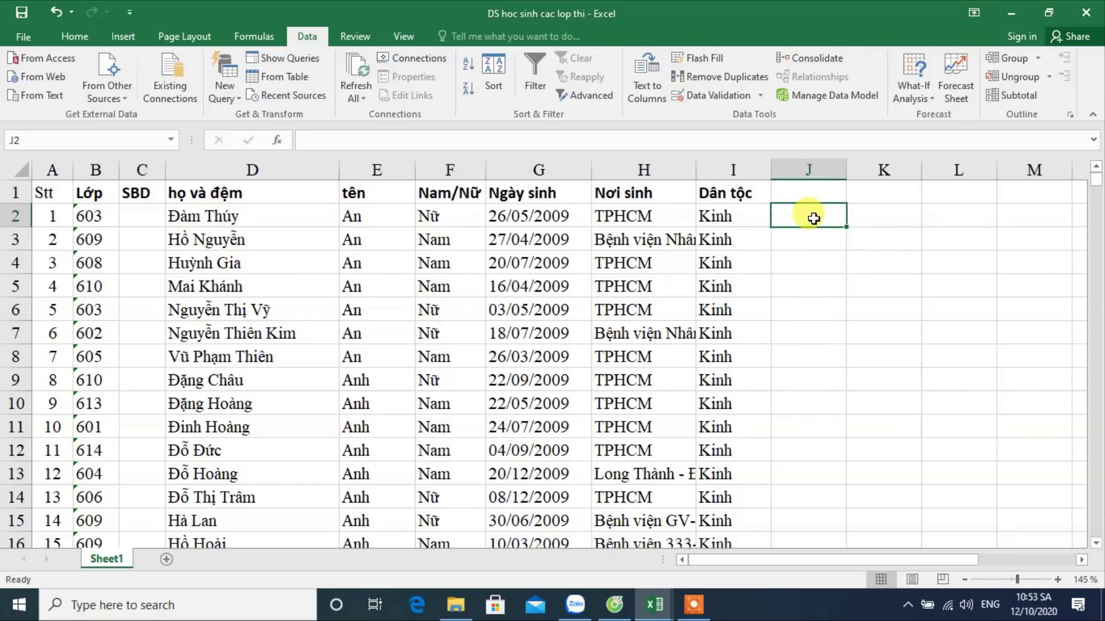
pyautogui.click(822, 193)
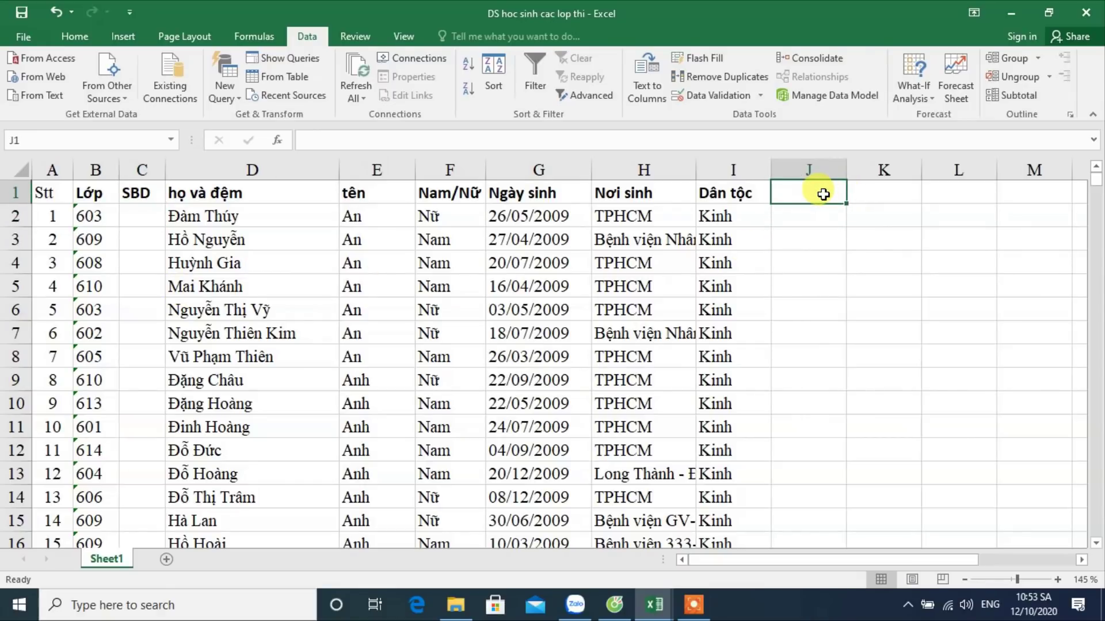
pyautogui.write('Tổng số HS')
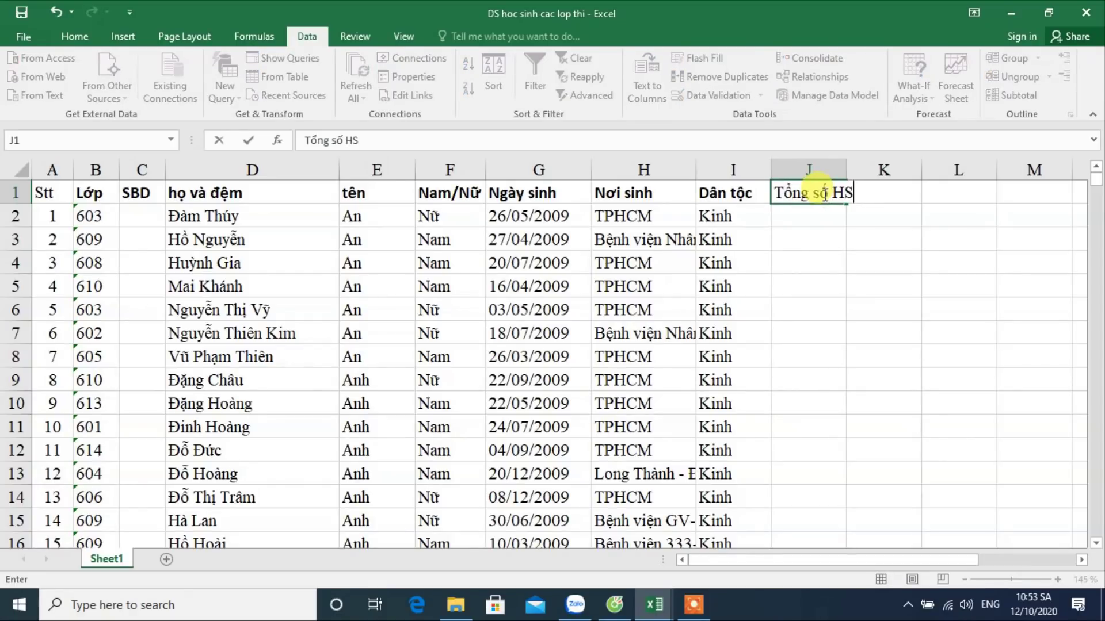
pyautogui.press('Tab')
pyautogui.write('6')
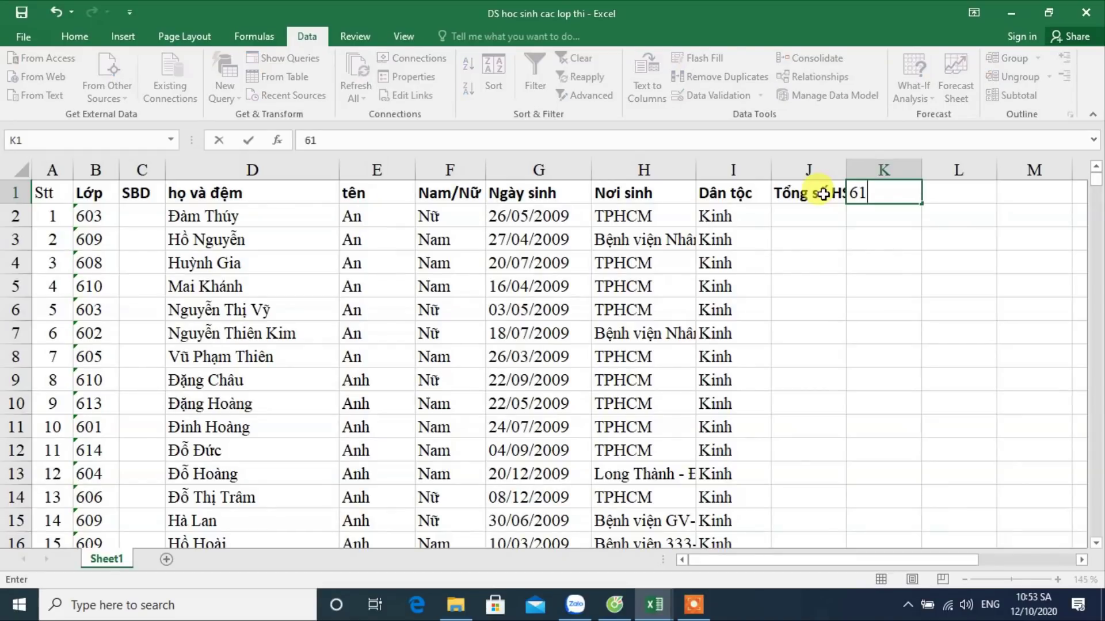
pyautogui.press('Return')
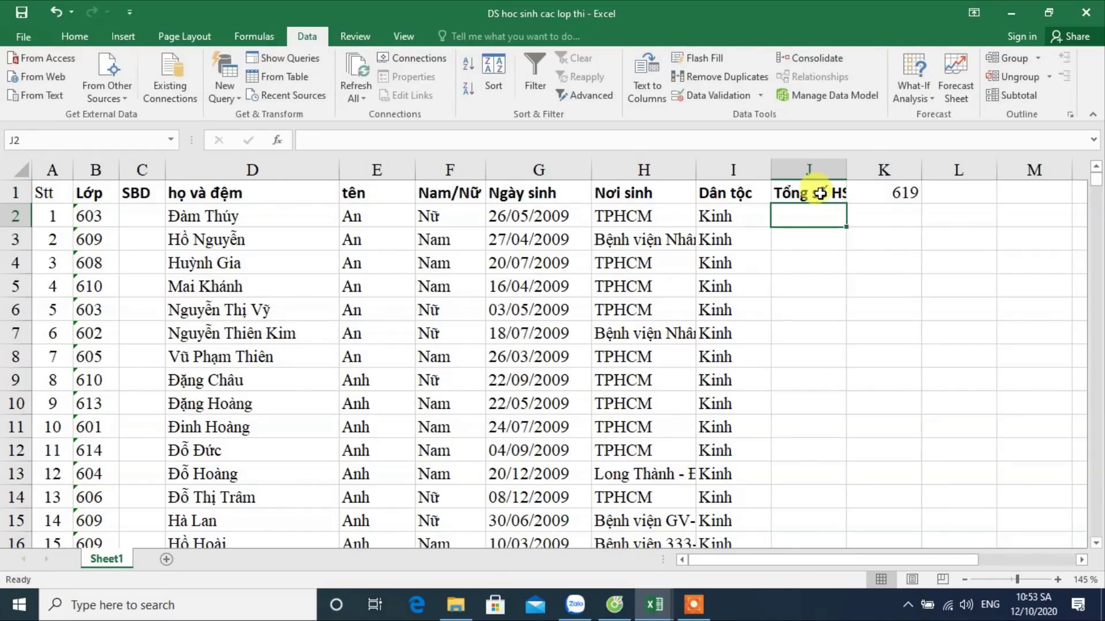
pyautogui.moveTo(846, 169); pyautogui.dragTo(888, 169)
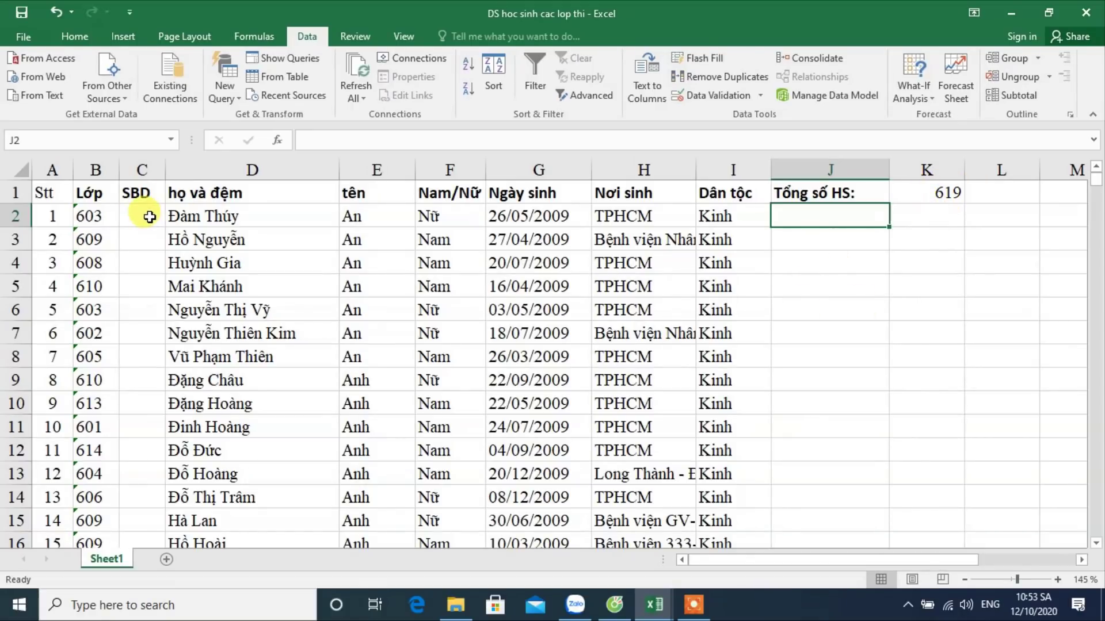
pyautogui.click(46, 212)
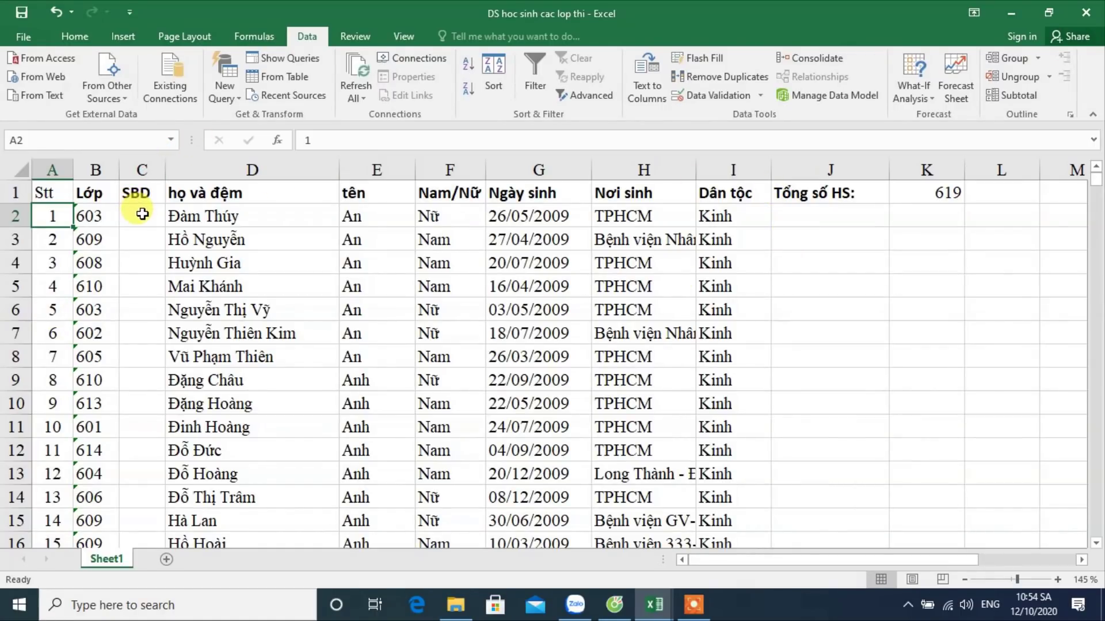
pyautogui.rightClick(136, 168)
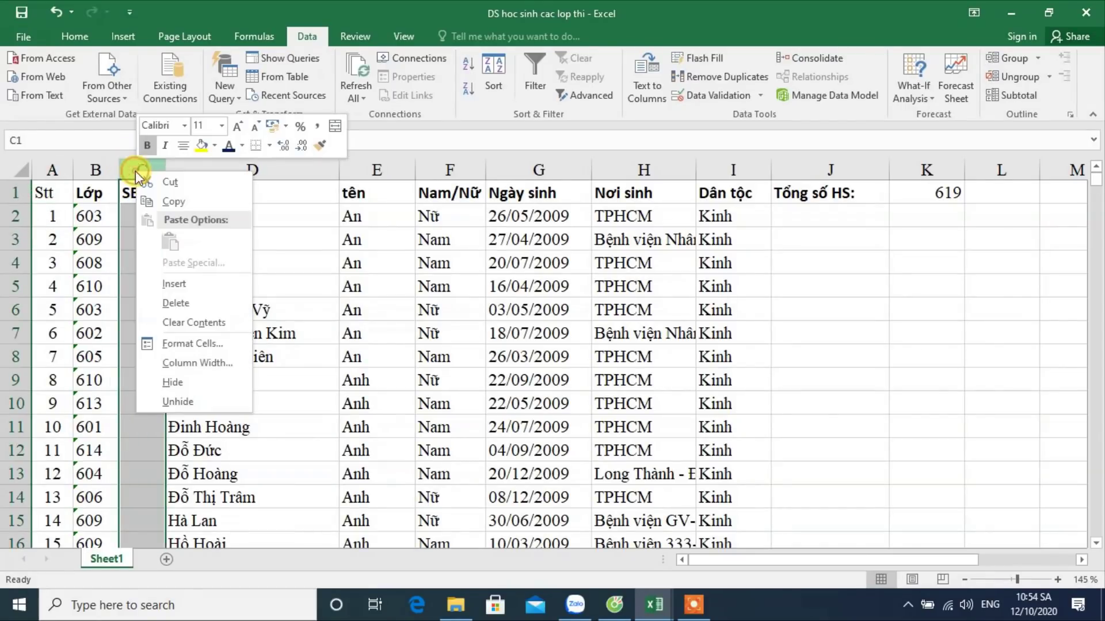
# Step: Insert another column C before SBD and format it as Text
pyautogui.click(165, 284)
pyautogui.click(140, 217)
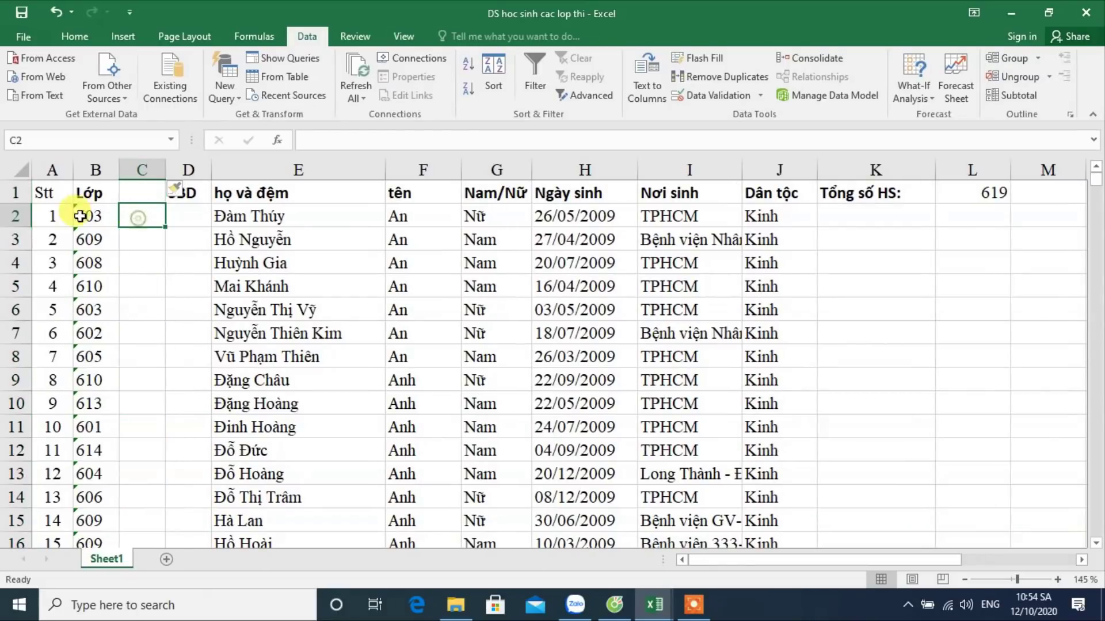
pyautogui.click(56, 215)
pyautogui.click(138, 170)
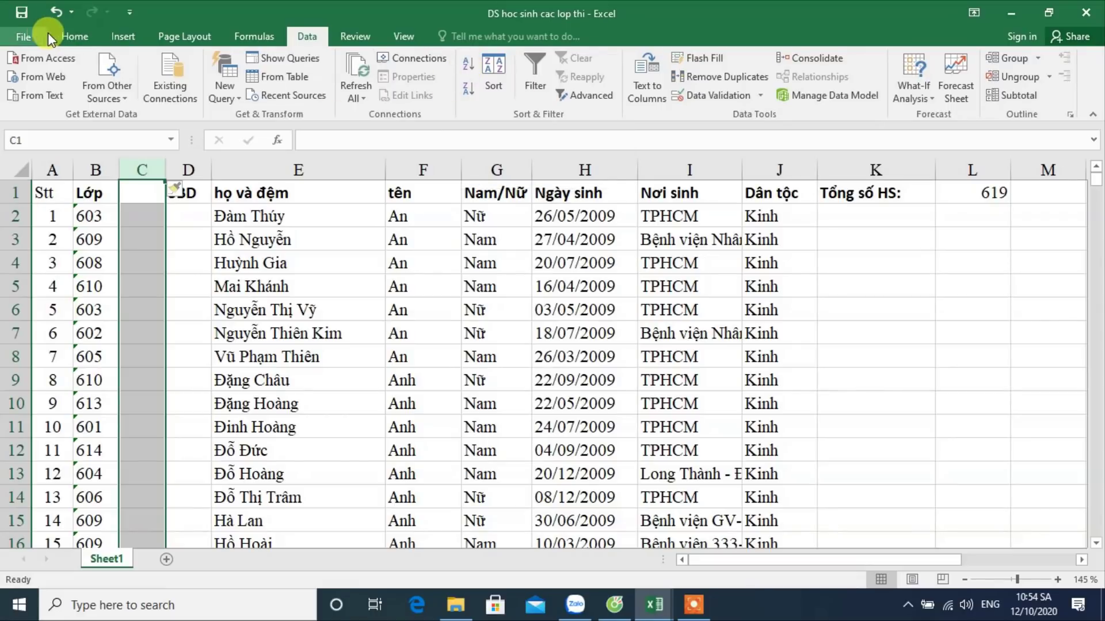
pyautogui.click(64, 36)
pyautogui.click(610, 64)
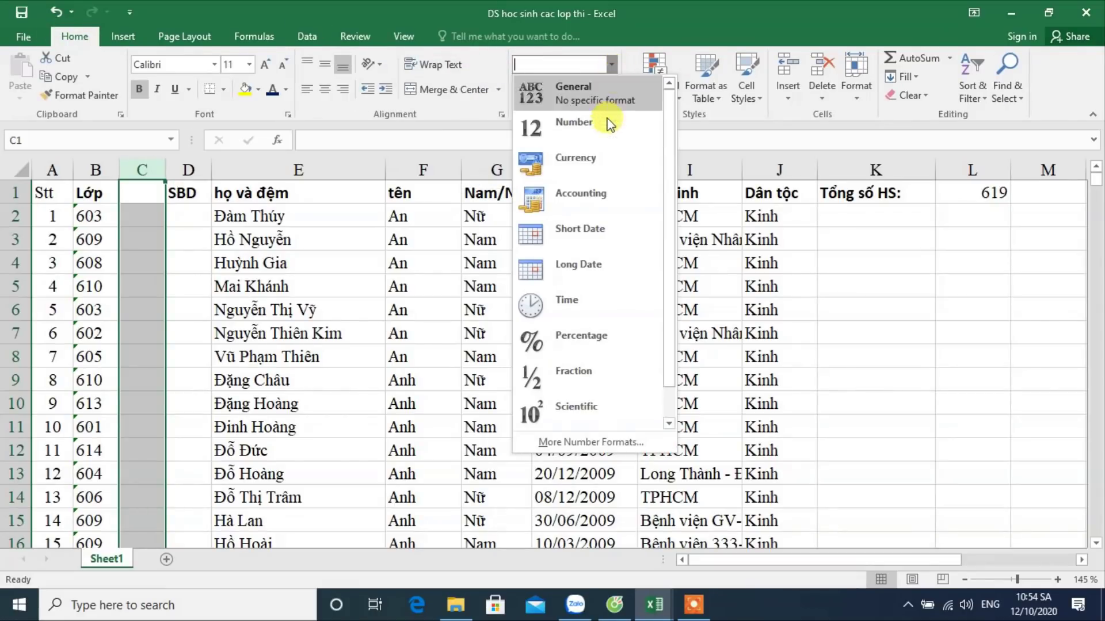
pyautogui.scroll(-1, 582, 392)
pyautogui.click(574, 405)
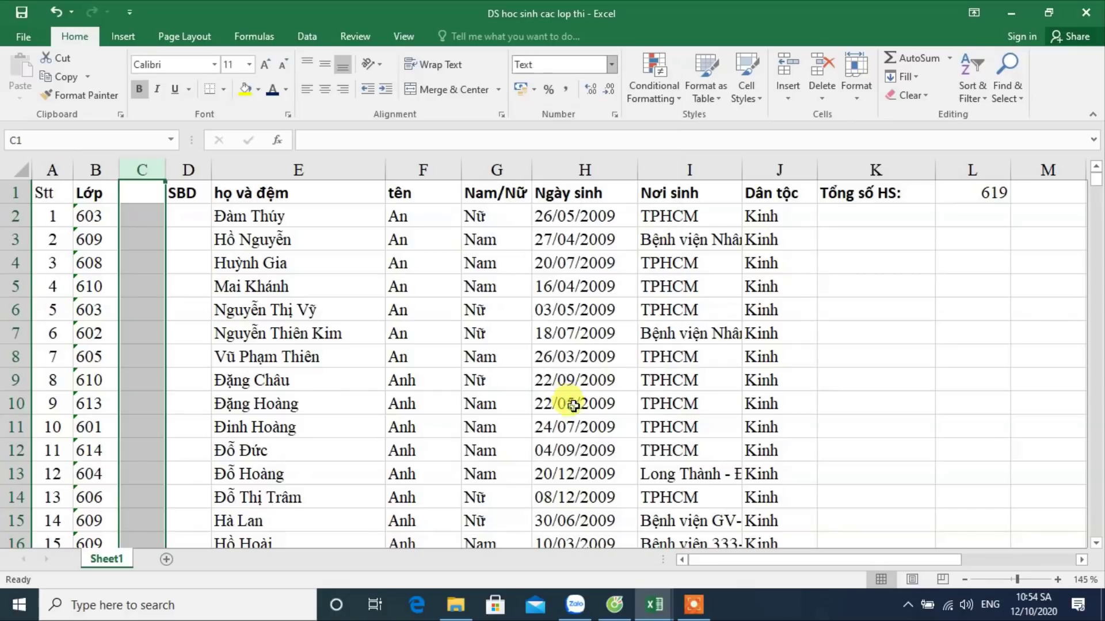
# Step: Enter 01 in C2 and fill 02, 03… down column C
pyautogui.click(146, 210)
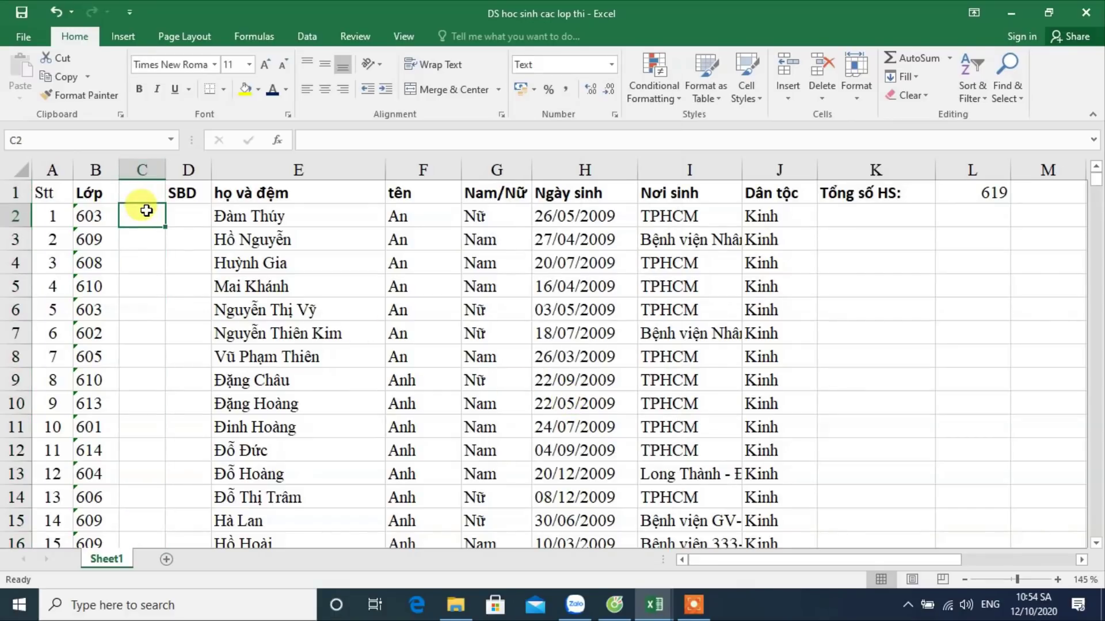
pyautogui.write('91')
pyautogui.press('Return')
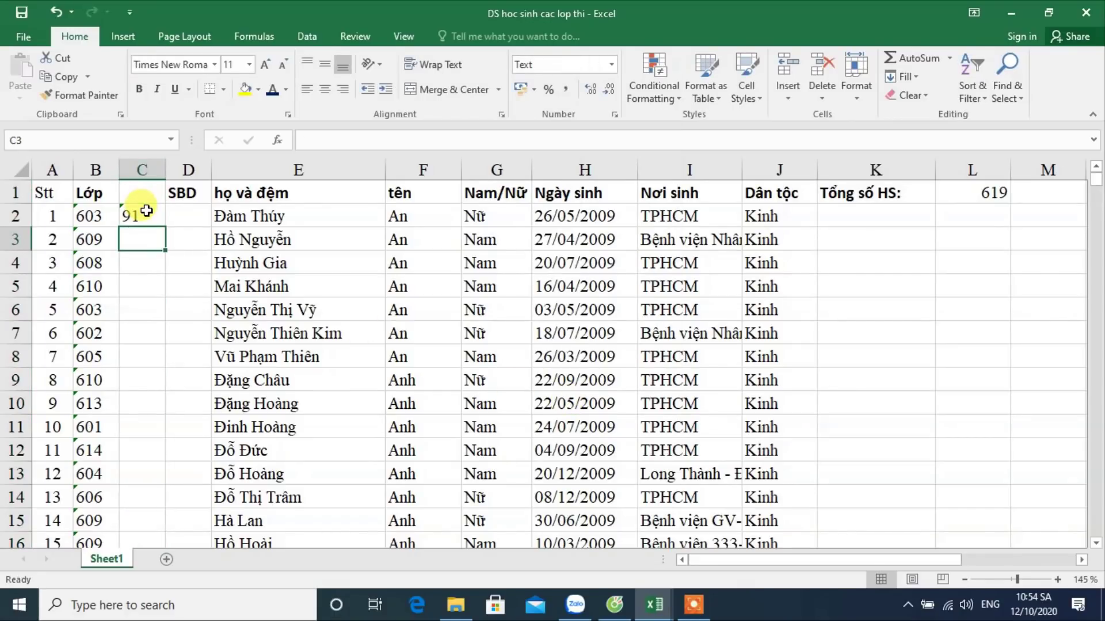
pyautogui.click(146, 210)
pyautogui.write('01')
pyautogui.press('Return')
pyautogui.click(146, 211)
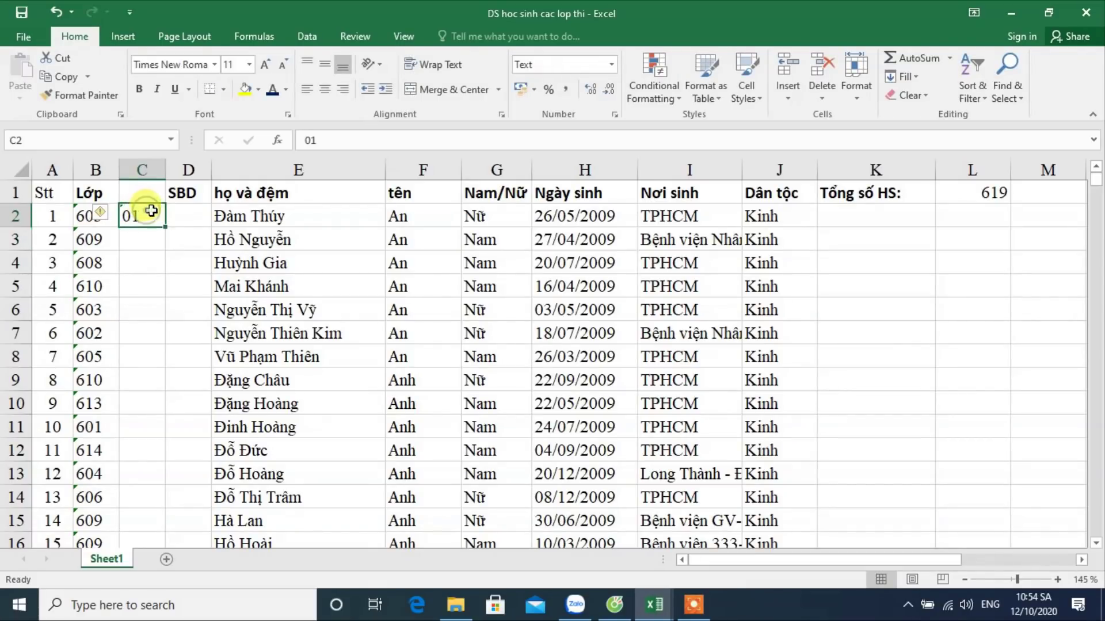
pyautogui.doubleClick(165, 228)
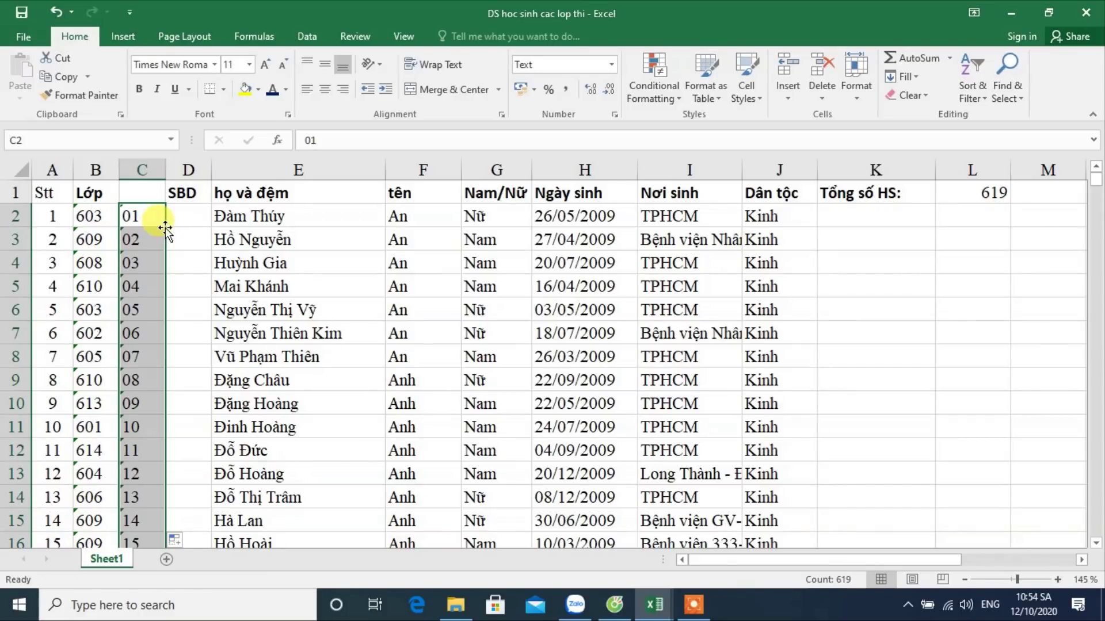
# Step: Verify column C ends at 619 on row 620, then jump back to the top
pyautogui.scroll(-5, 158, 222)
pyautogui.scroll(-3, 157, 221)
pyautogui.click(148, 232)
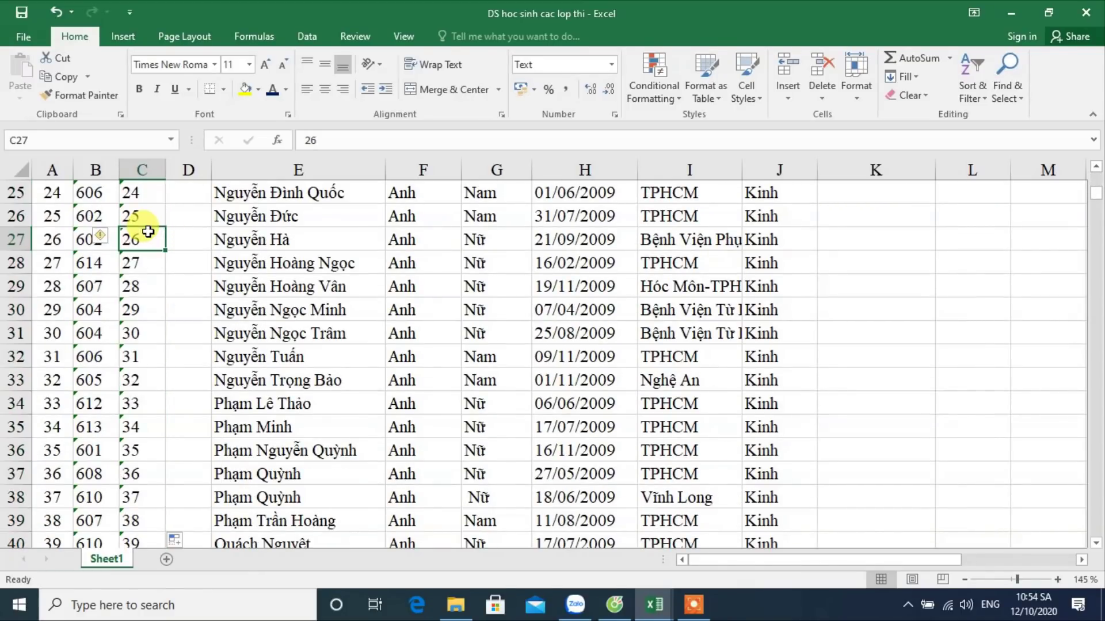
pyautogui.hotkey('ctrl', 'Down')
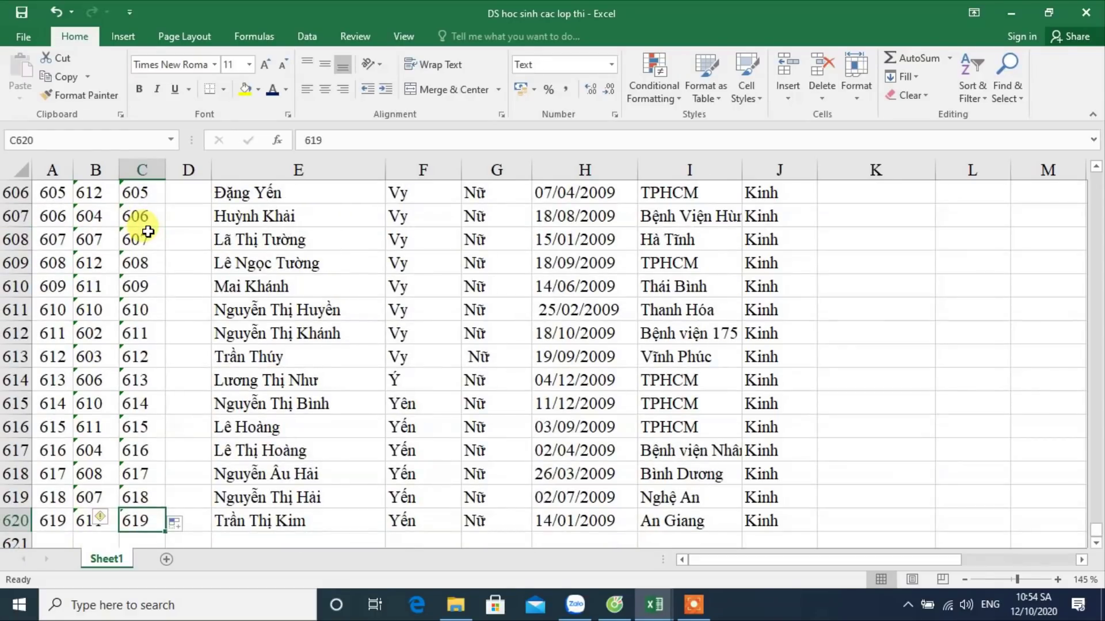
pyautogui.click(146, 377)
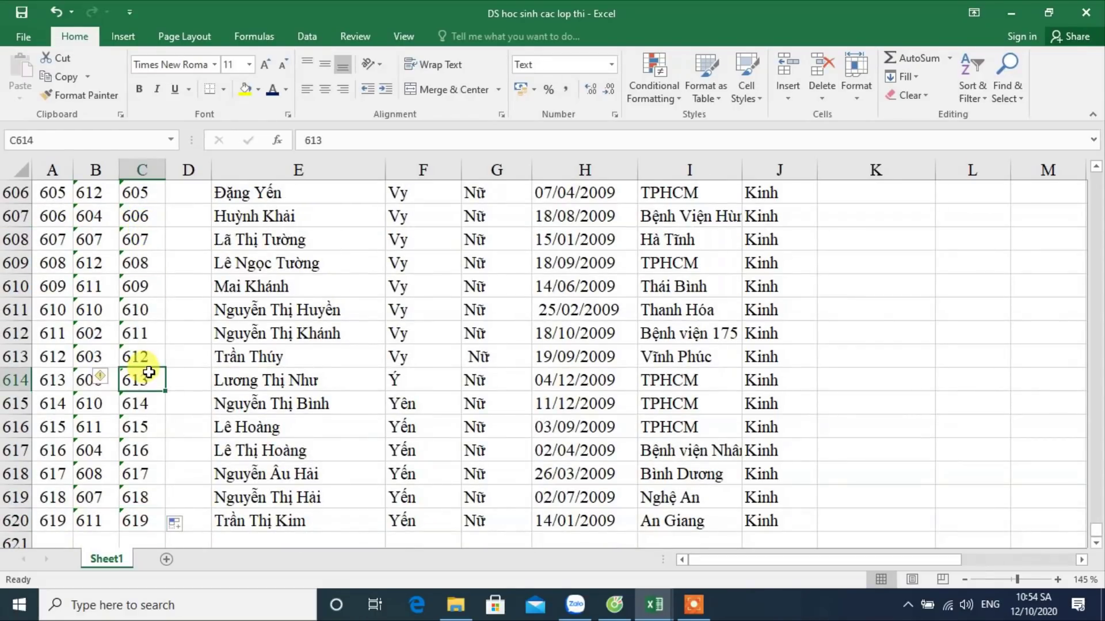
pyautogui.hotkey('ctrl', 'Up')
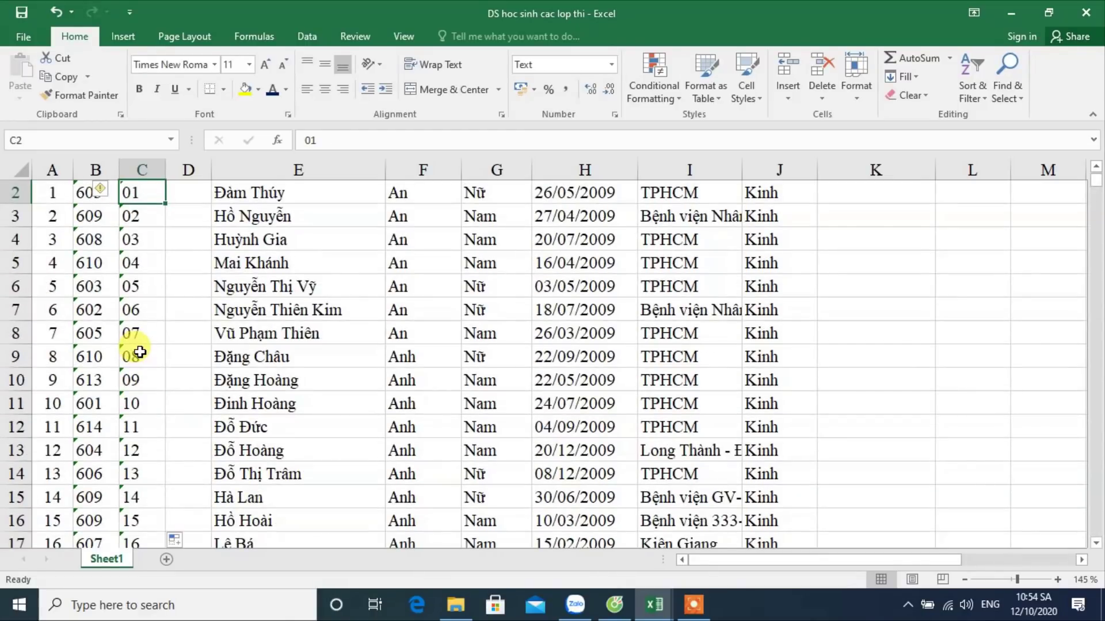
# Step: Enter the formula ="60"&C2 in D2 so it shows 6001
pyautogui.click(192, 214)
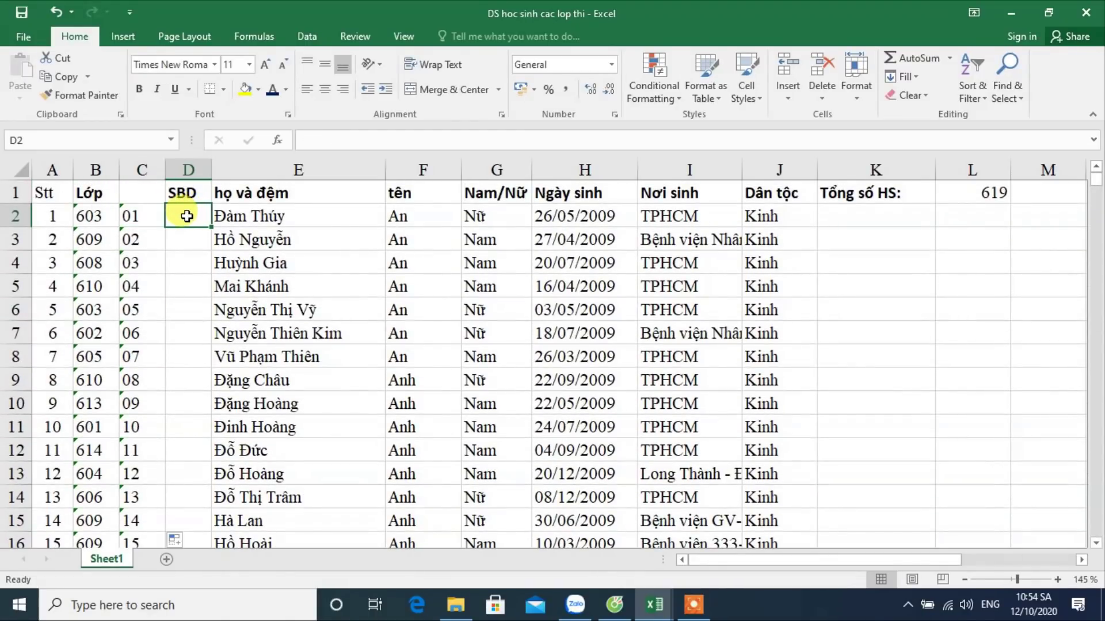
pyautogui.write('=')
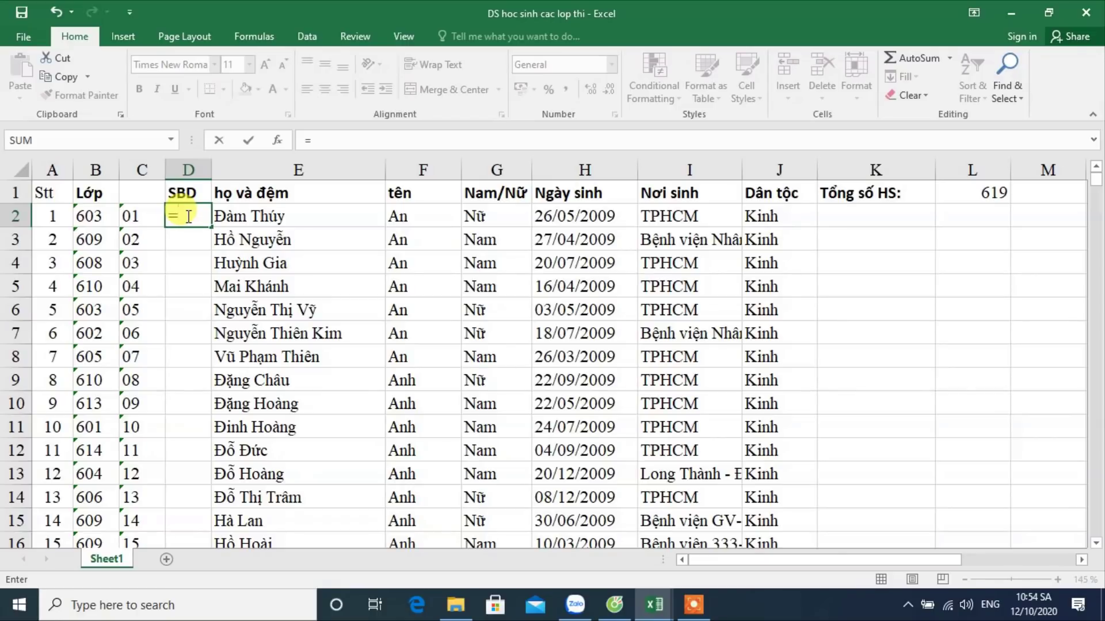
pyautogui.write('"6')
pyautogui.press('BackSpace')
pyautogui.press('BackSpace')
pyautogui.write('6')
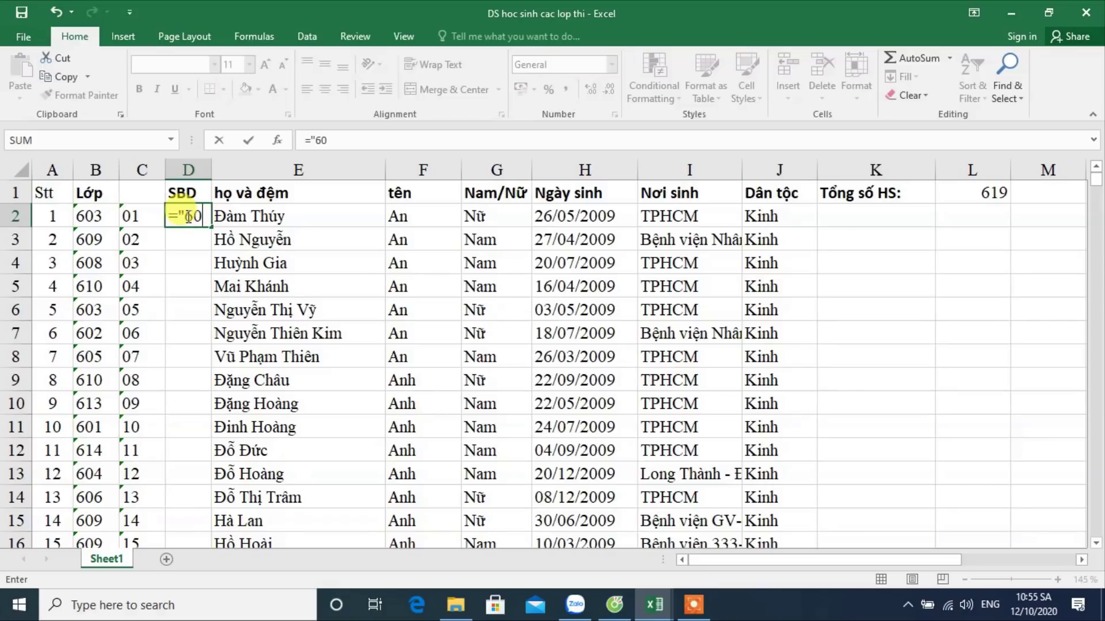
pyautogui.write('0')
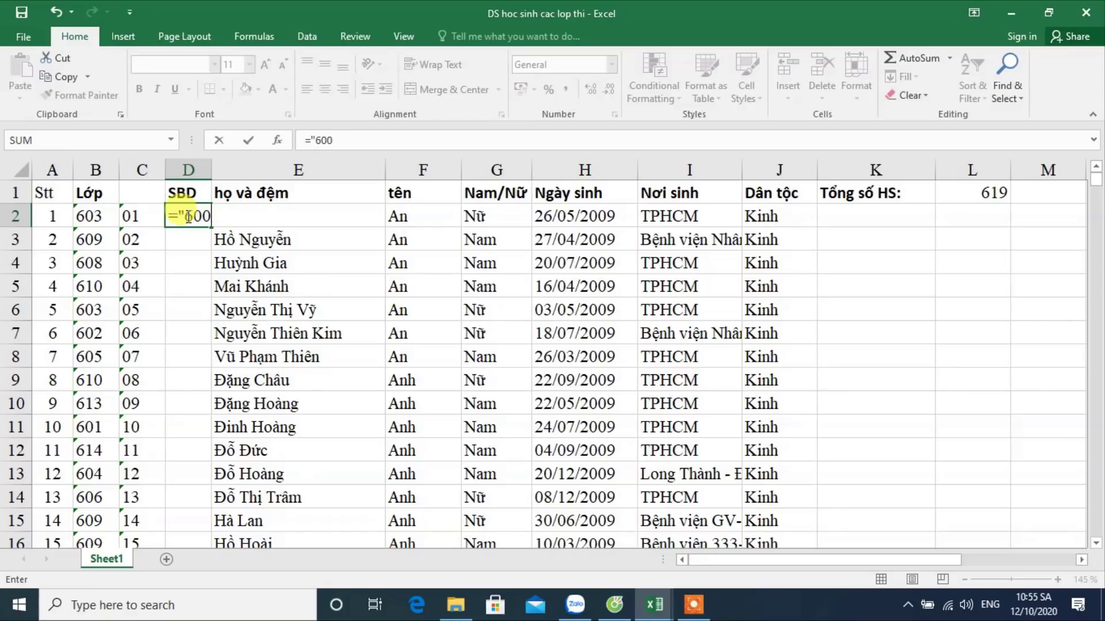
pyautogui.write('&')
pyautogui.click(132, 215)
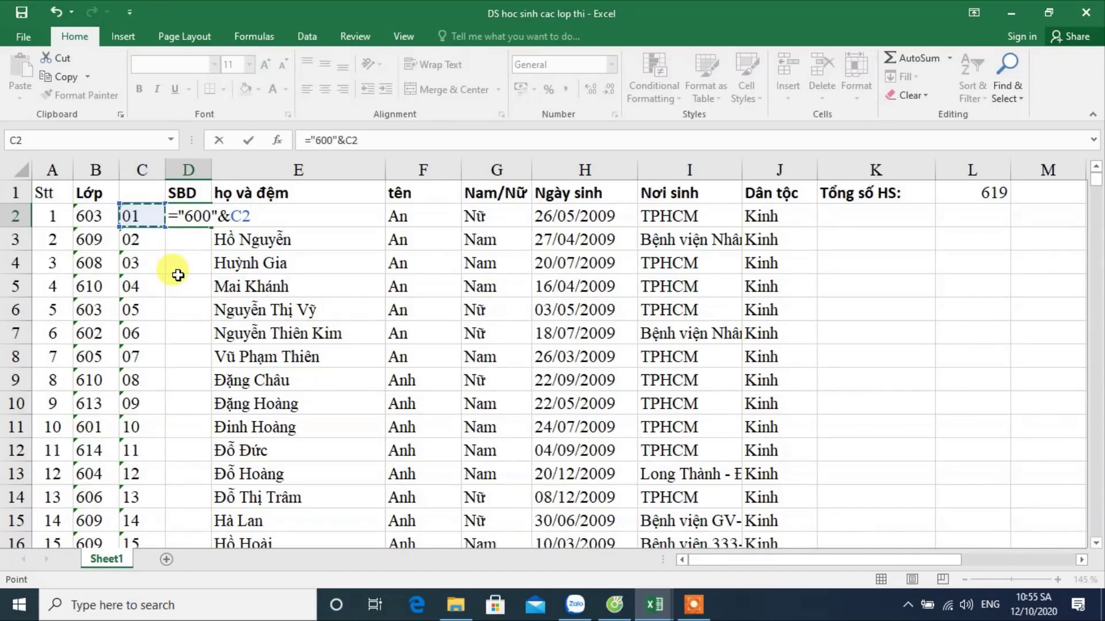
pyautogui.press('Return')
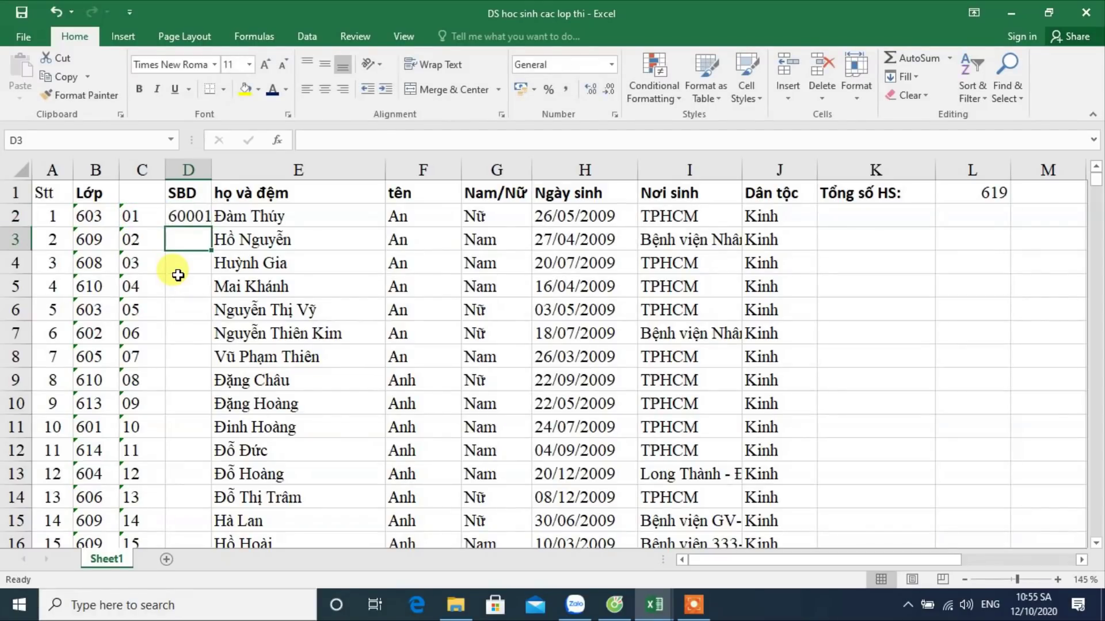
pyautogui.doubleClick(202, 215)
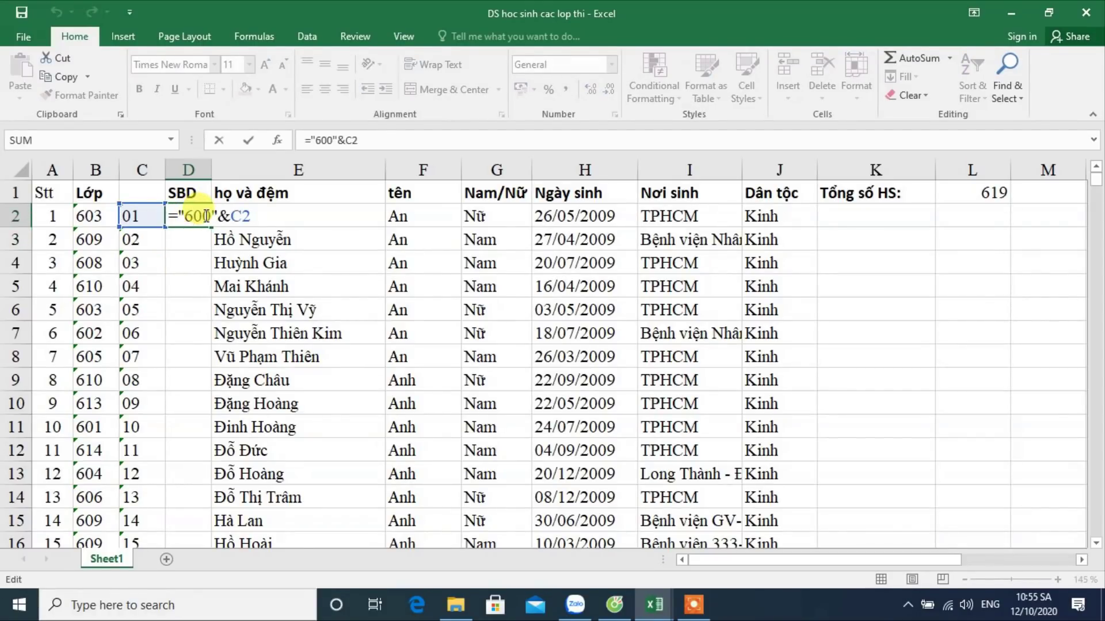
pyautogui.press('BackSpace')
pyautogui.press('Return')
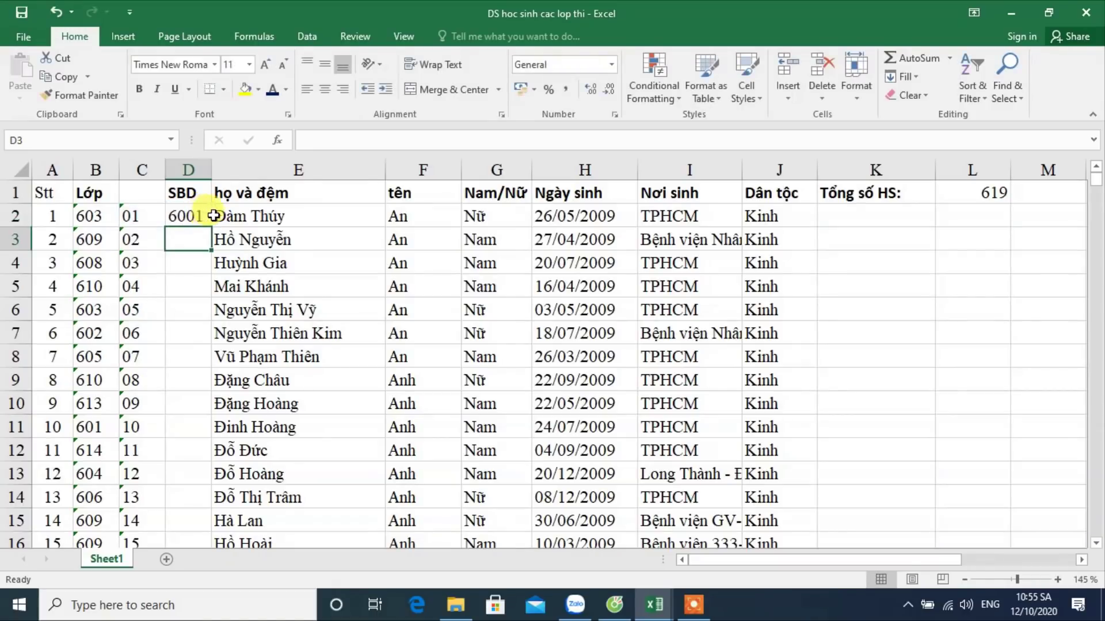
# Step: Widen column D and copy the D2 formula down to D620
pyautogui.click(205, 216)
pyautogui.moveTo(212, 168); pyautogui.dragTo(236, 170)
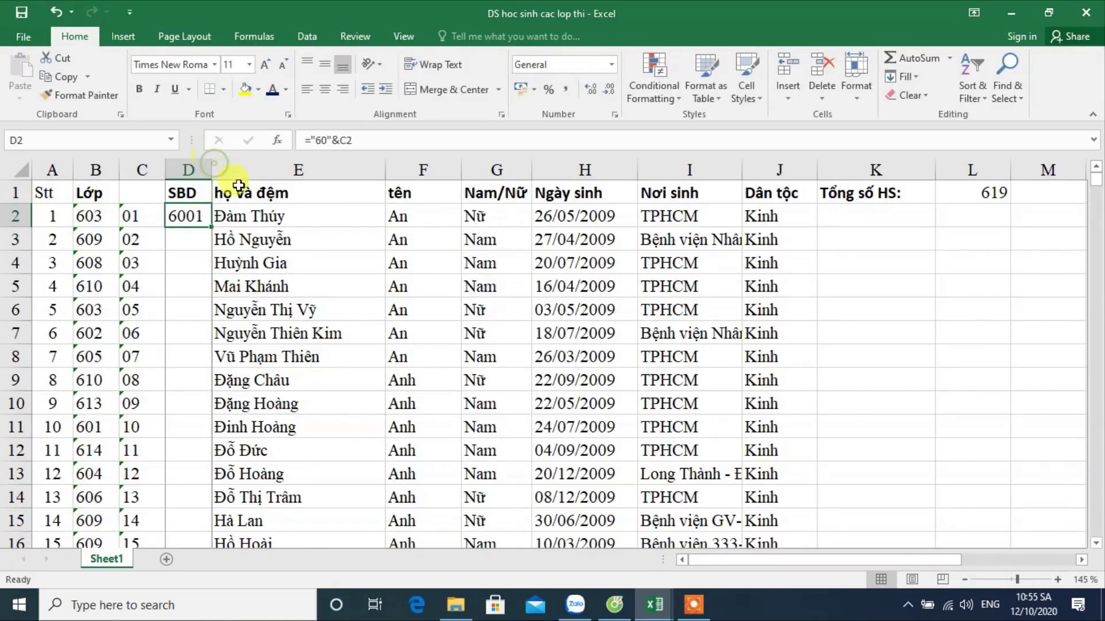
pyautogui.doubleClick(235, 227)
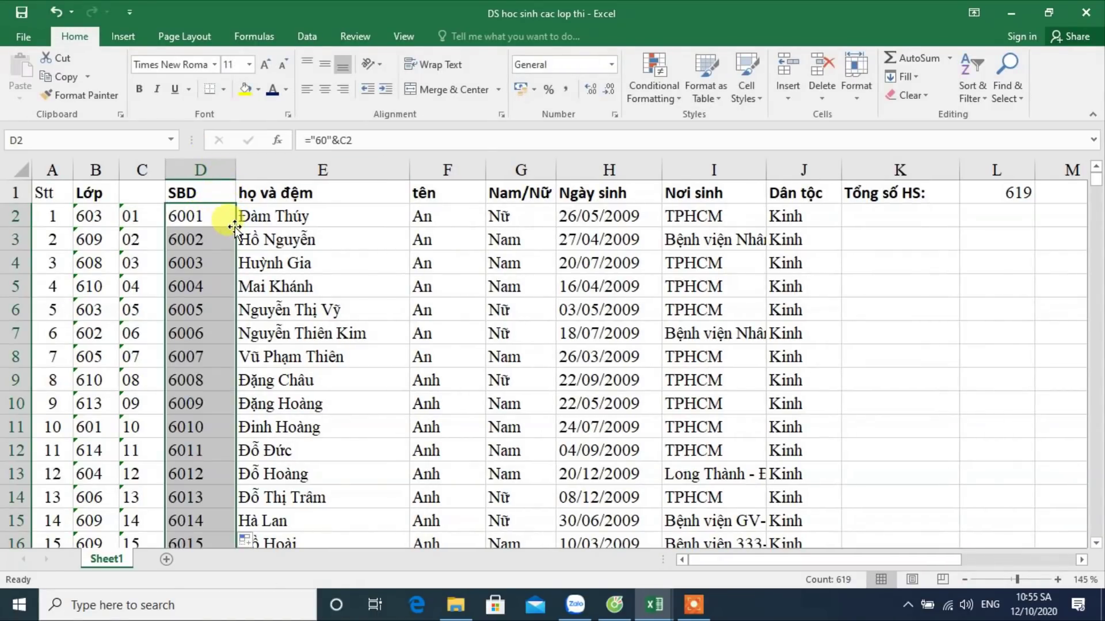
pyautogui.scroll(-3, 210, 235)
pyautogui.scroll(-1, 210, 234)
pyautogui.scroll(-11, 210, 235)
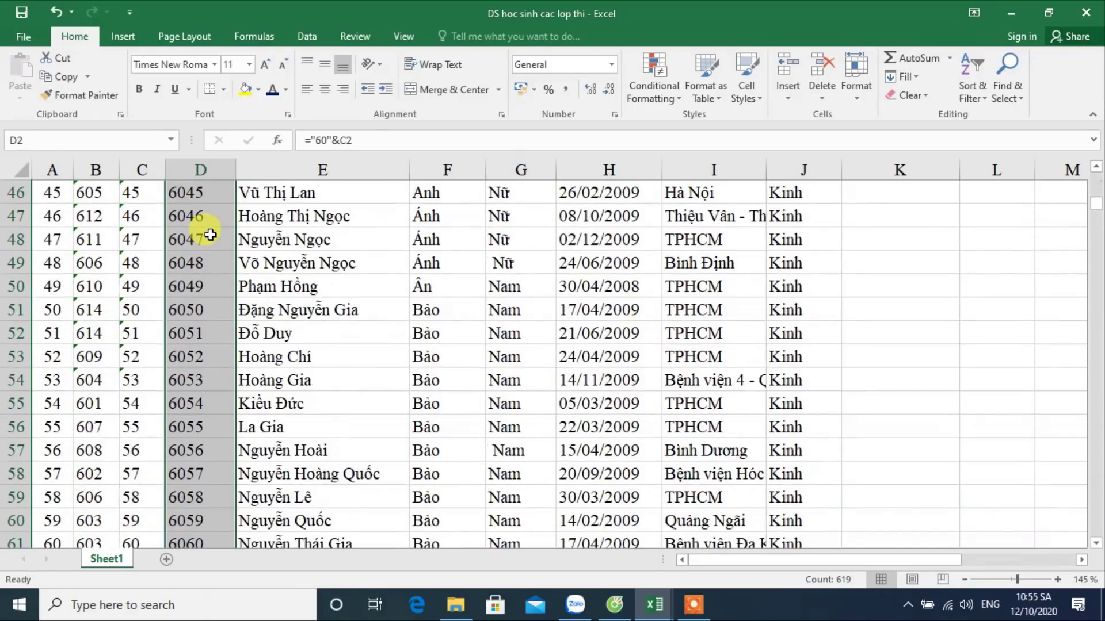
pyautogui.scroll(-4, 210, 234)
pyautogui.scroll(-9, 210, 235)
pyautogui.scroll(-3, 210, 235)
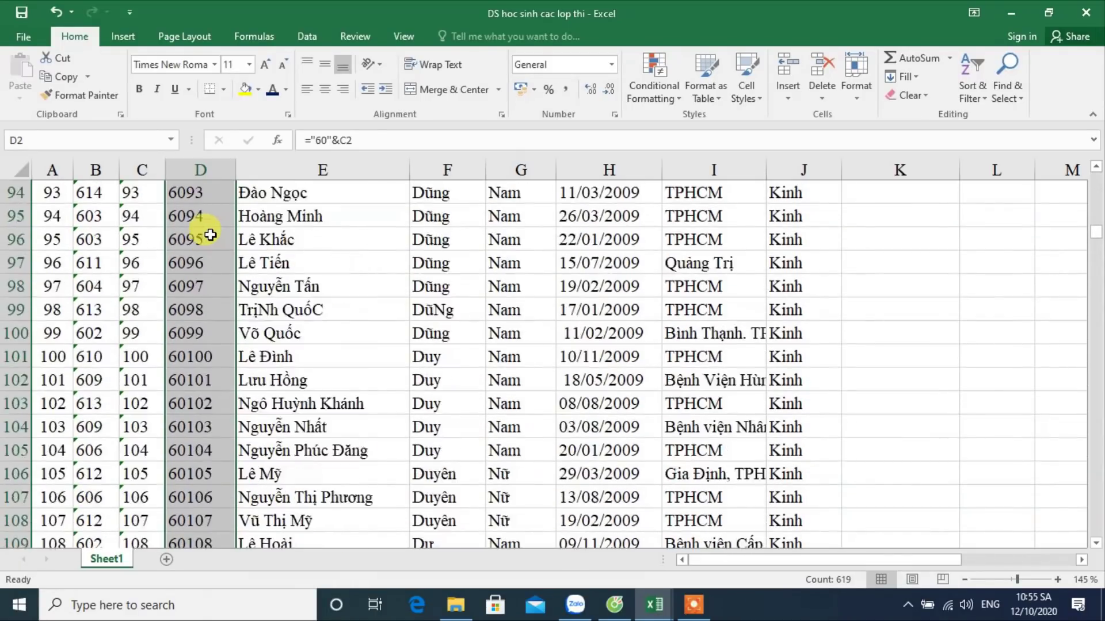
pyautogui.scroll(-2, 210, 235)
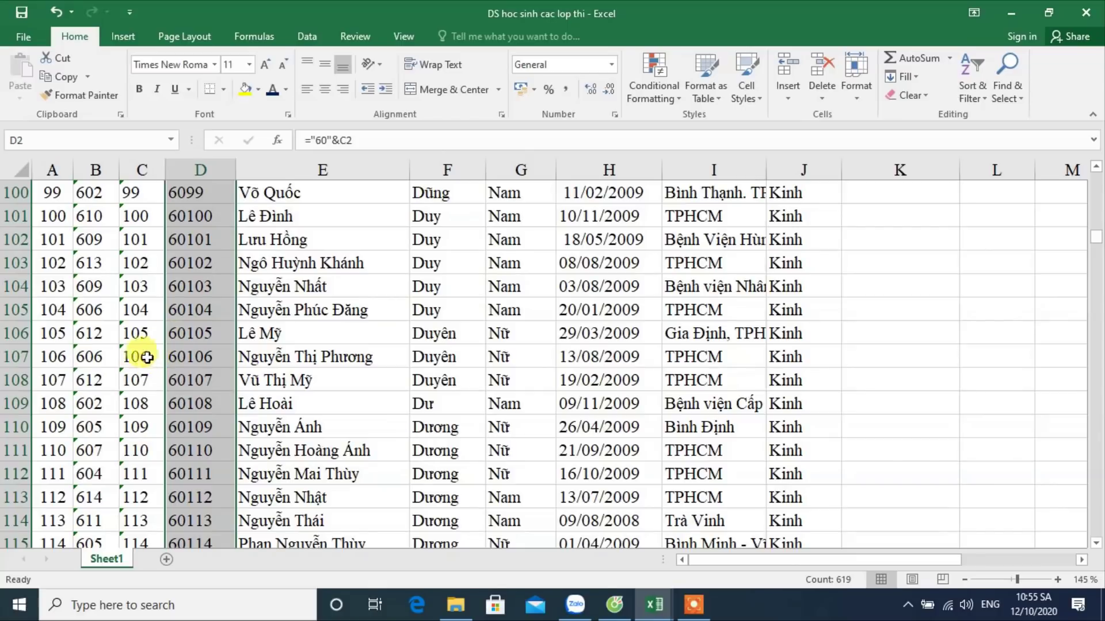
pyautogui.click(190, 192)
pyautogui.scroll(2, 194, 210)
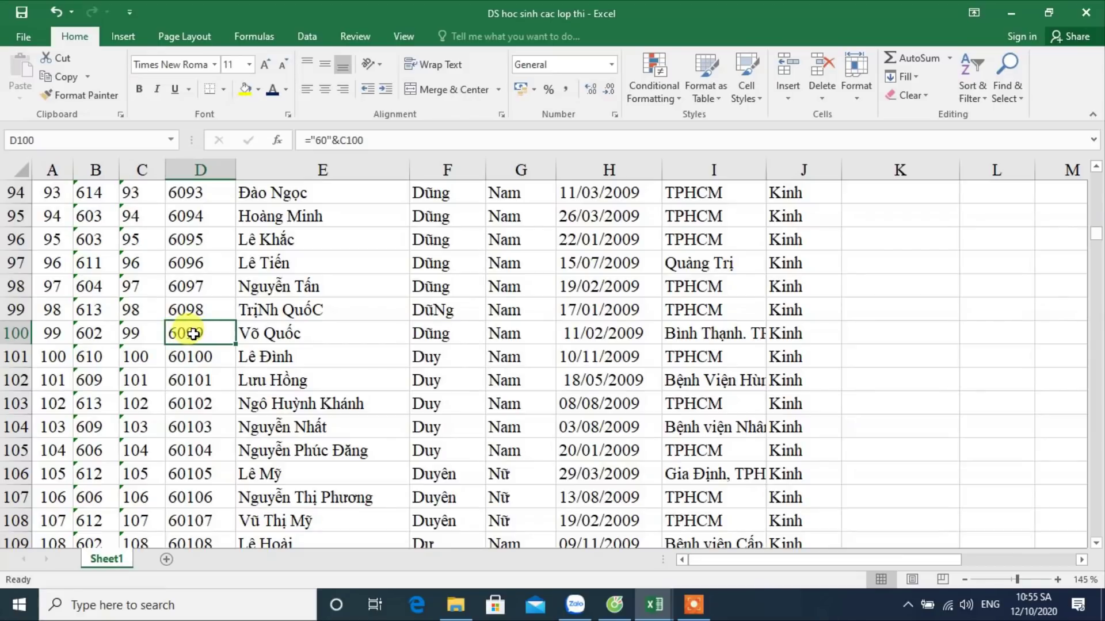
pyautogui.click(53, 353)
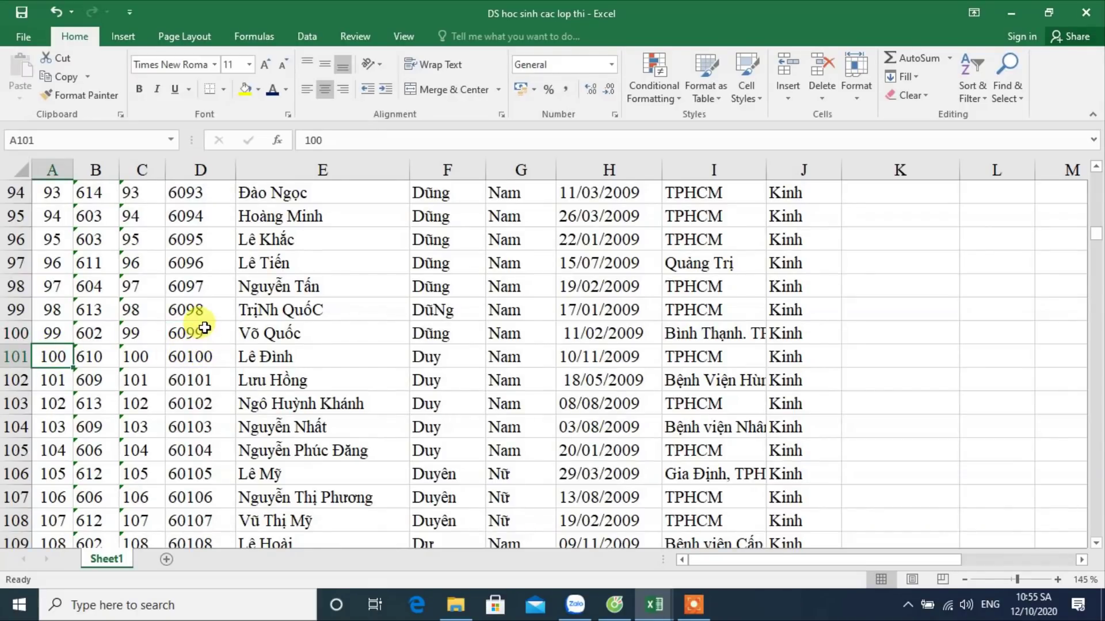
pyautogui.click(207, 360)
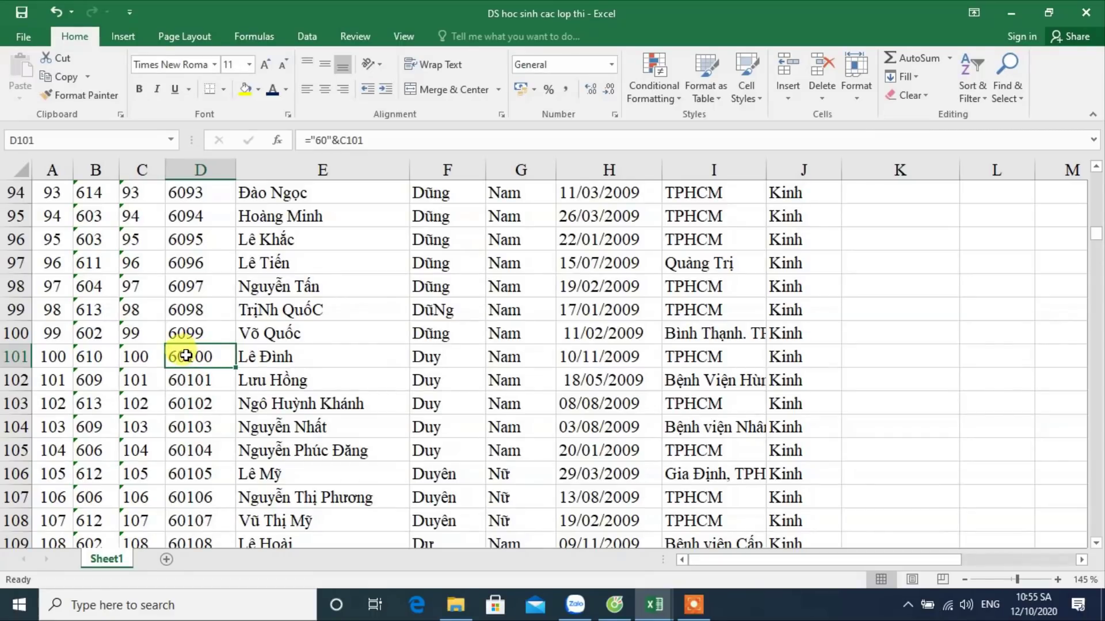
pyautogui.click(895, 401)
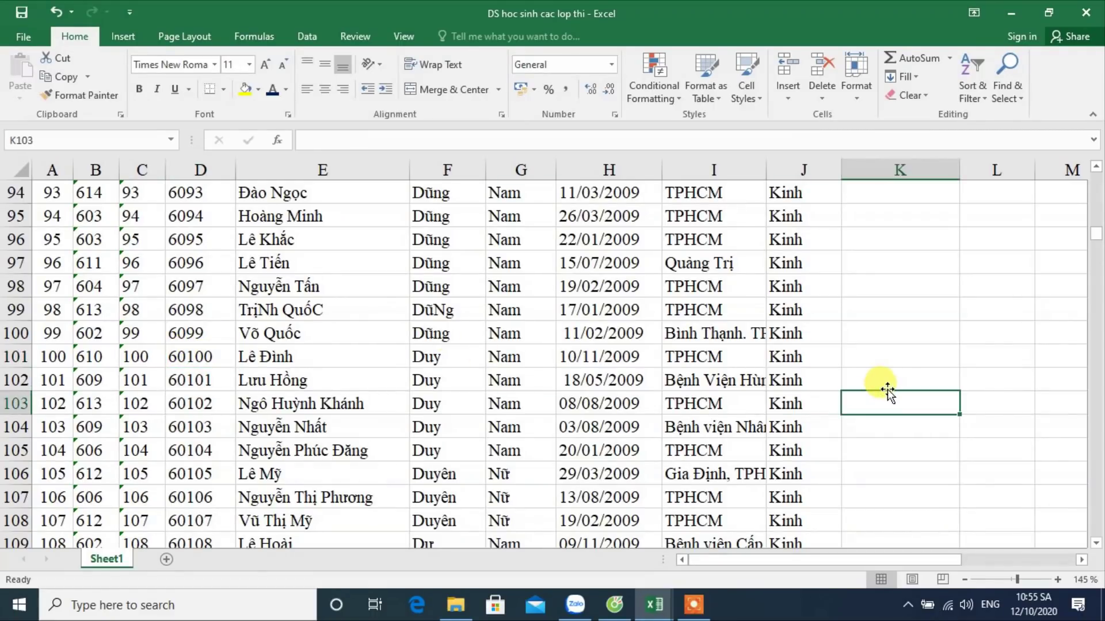
pyautogui.click(203, 338)
pyautogui.scroll(5, 204, 337)
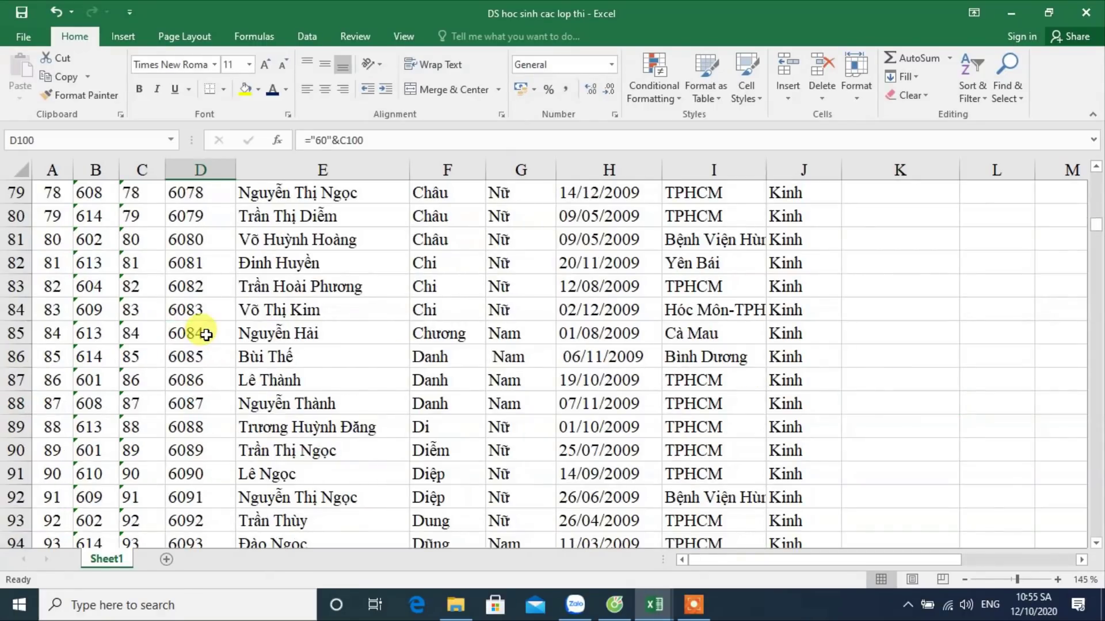
pyautogui.scroll(13, 205, 335)
pyautogui.scroll(13, 206, 335)
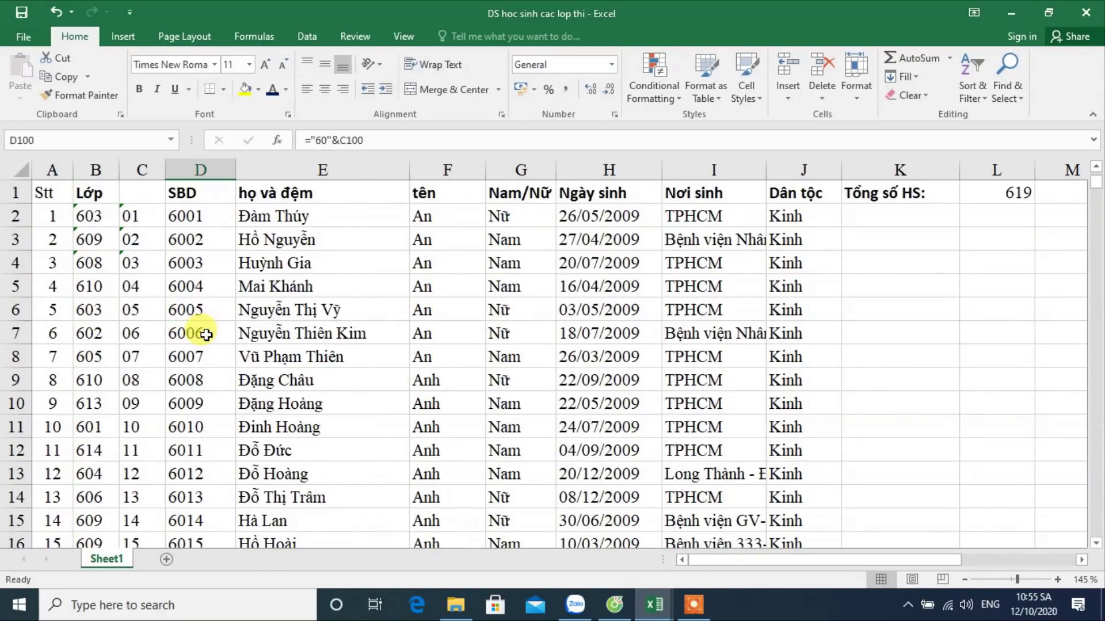
# Step: Rewrite the D2 formula as =IF(A2<100;"60"&C2;"6"&A2) to build the SBD exam number
pyautogui.doubleClick(178, 215)
pyautogui.write('IF("60"&C2')
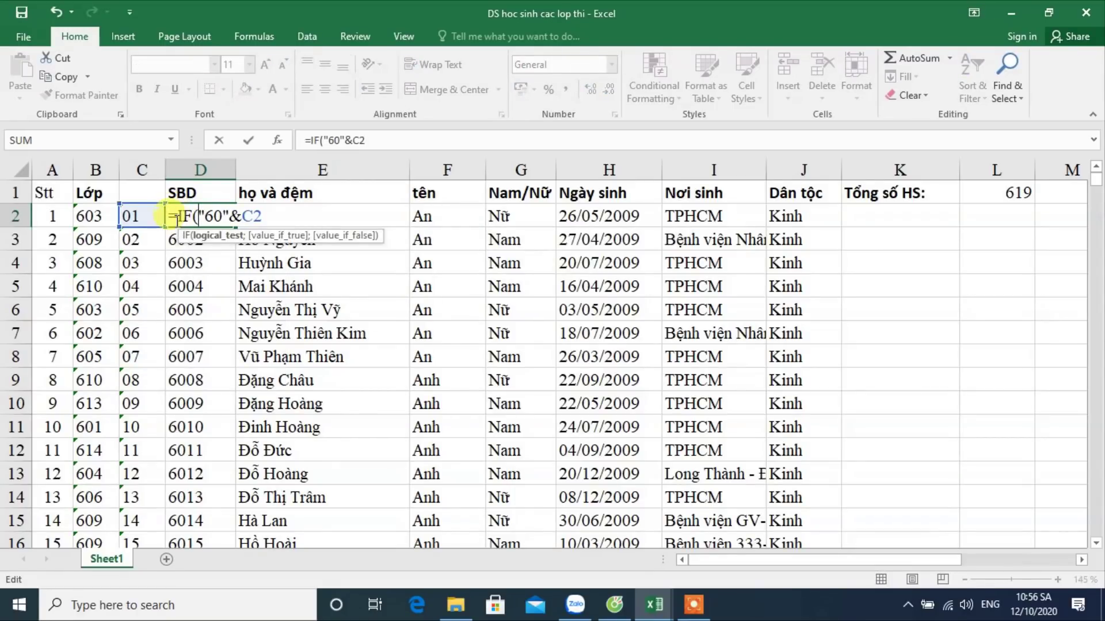
pyautogui.click(56, 214)
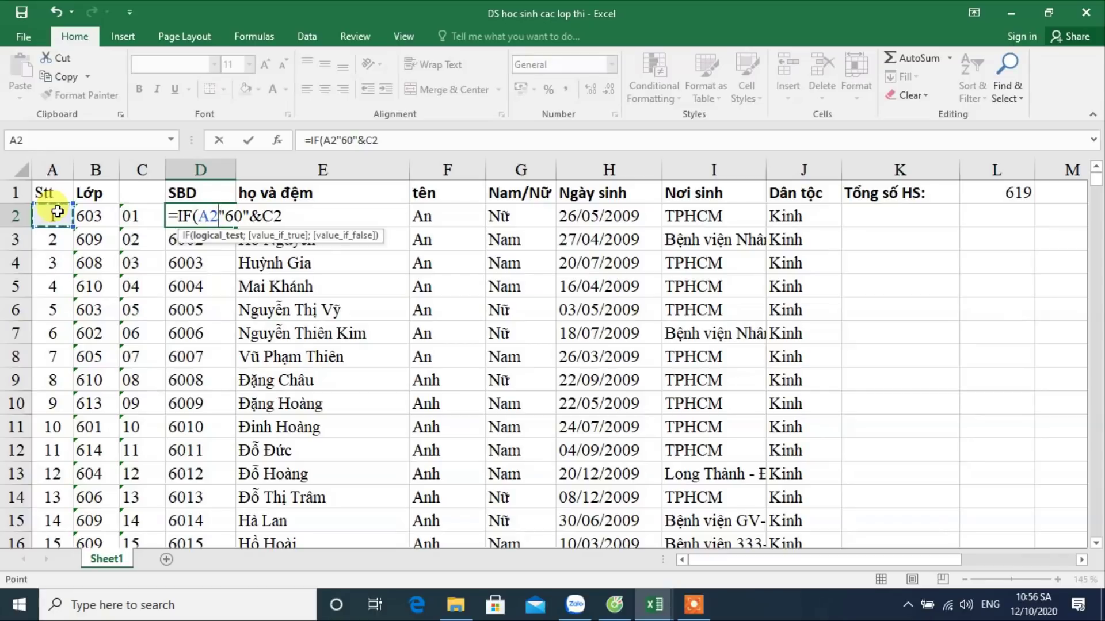
pyautogui.write('<')
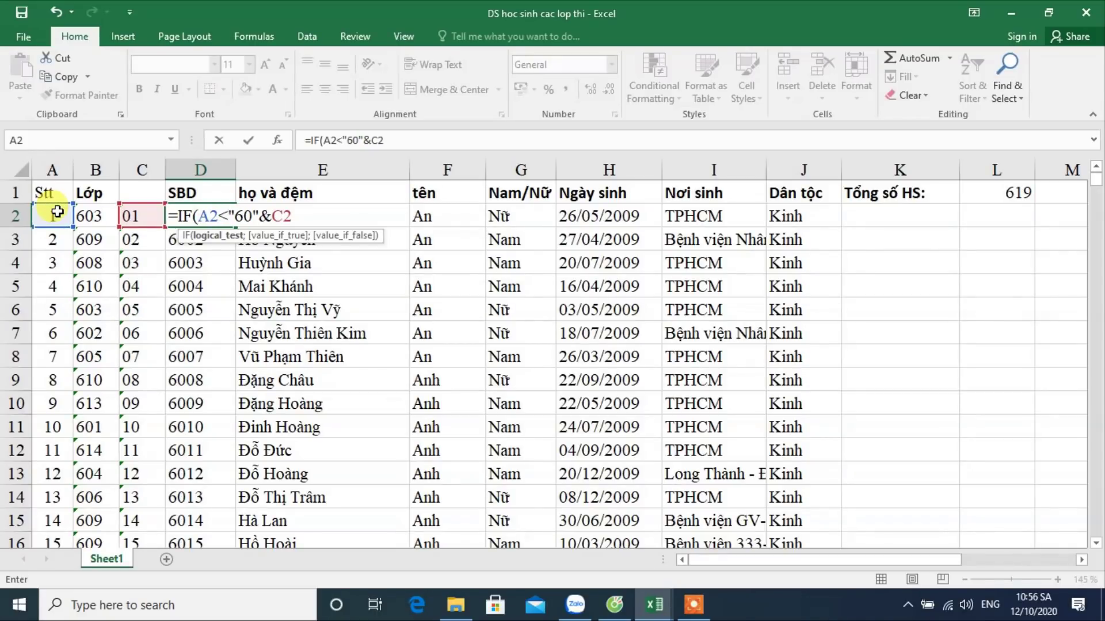
pyautogui.write('100,')
pyautogui.press('BackSpace')
pyautogui.write(';')
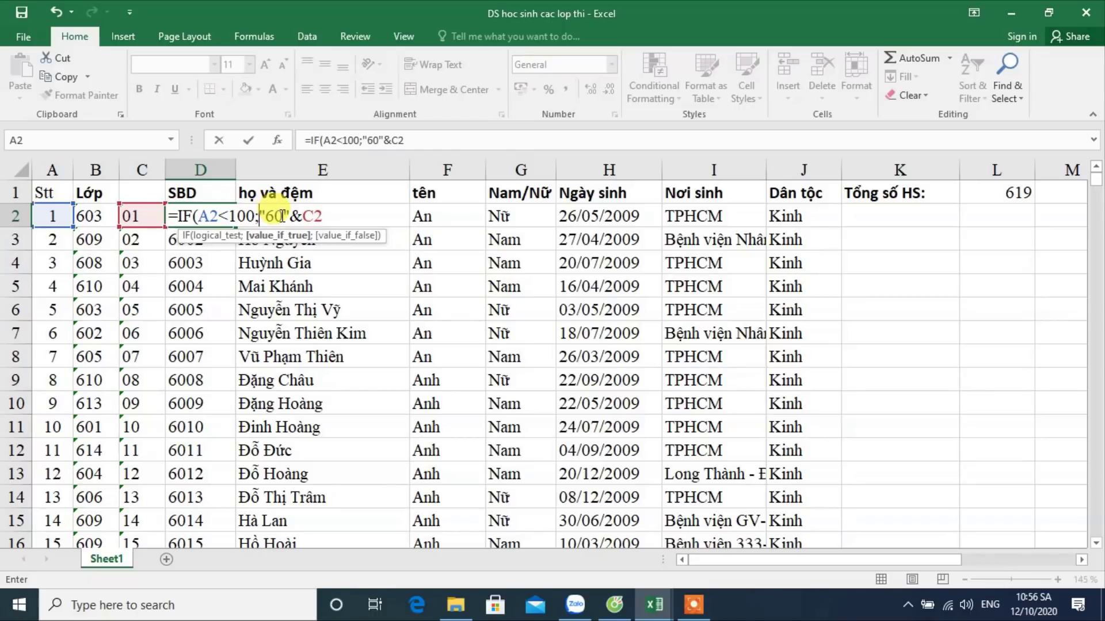
pyautogui.click(282, 216)
pyautogui.click(329, 215)
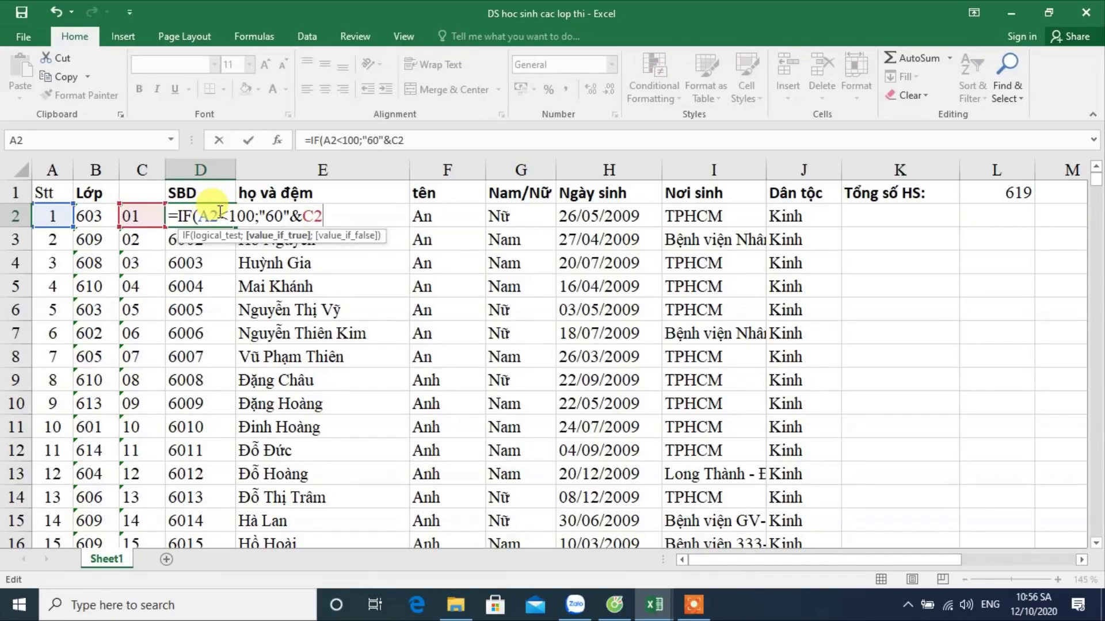
pyautogui.write(';"6"')
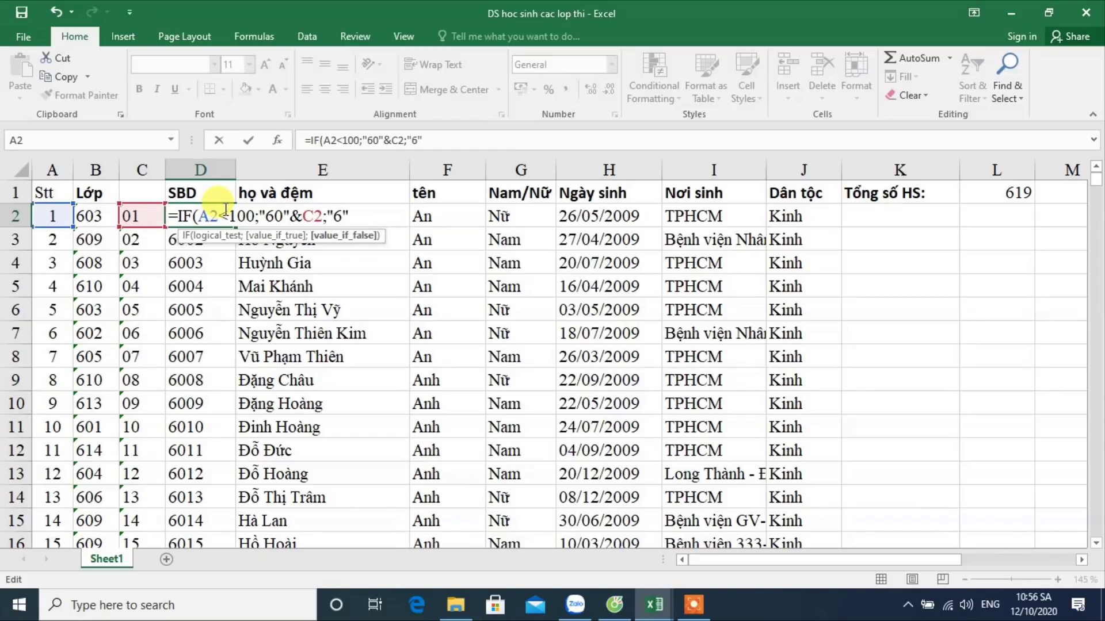
pyautogui.write('&')
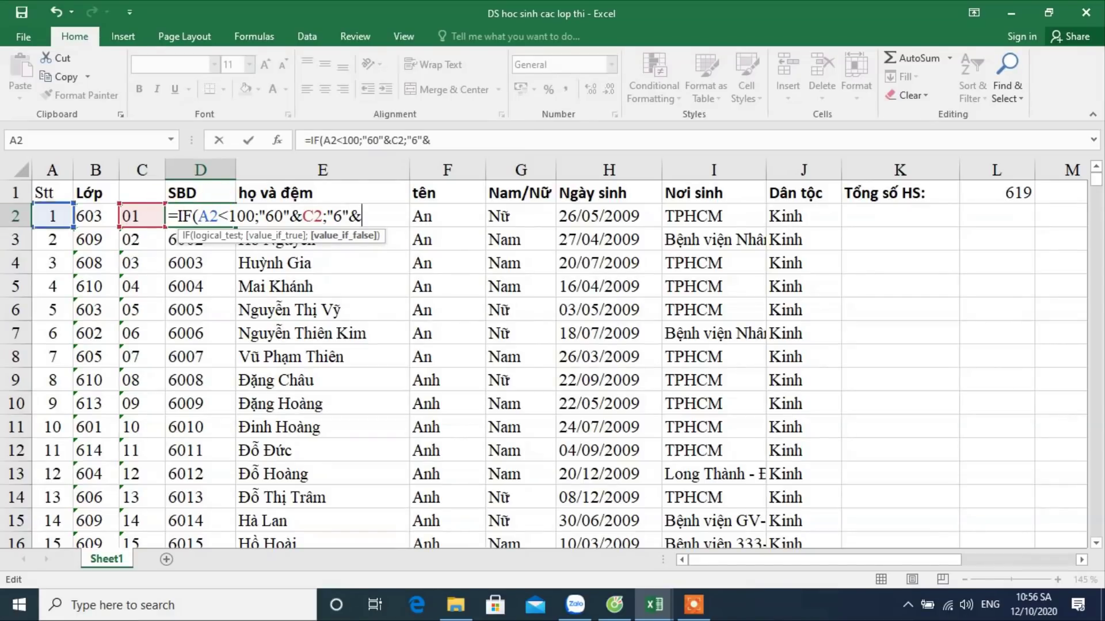
pyautogui.click(53, 217)
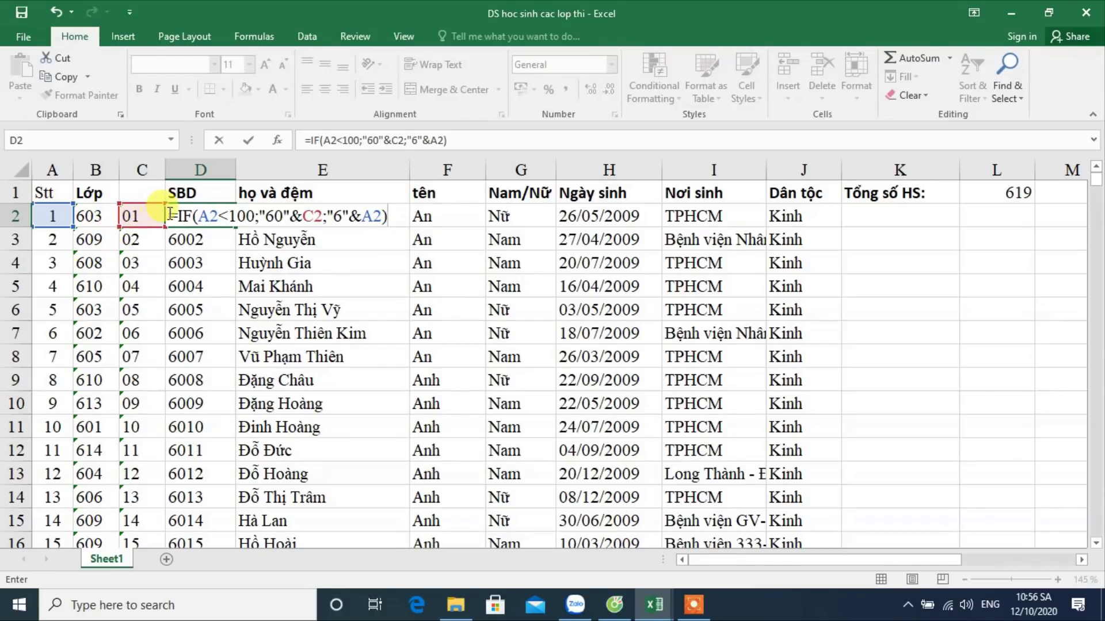
pyautogui.click(212, 214)
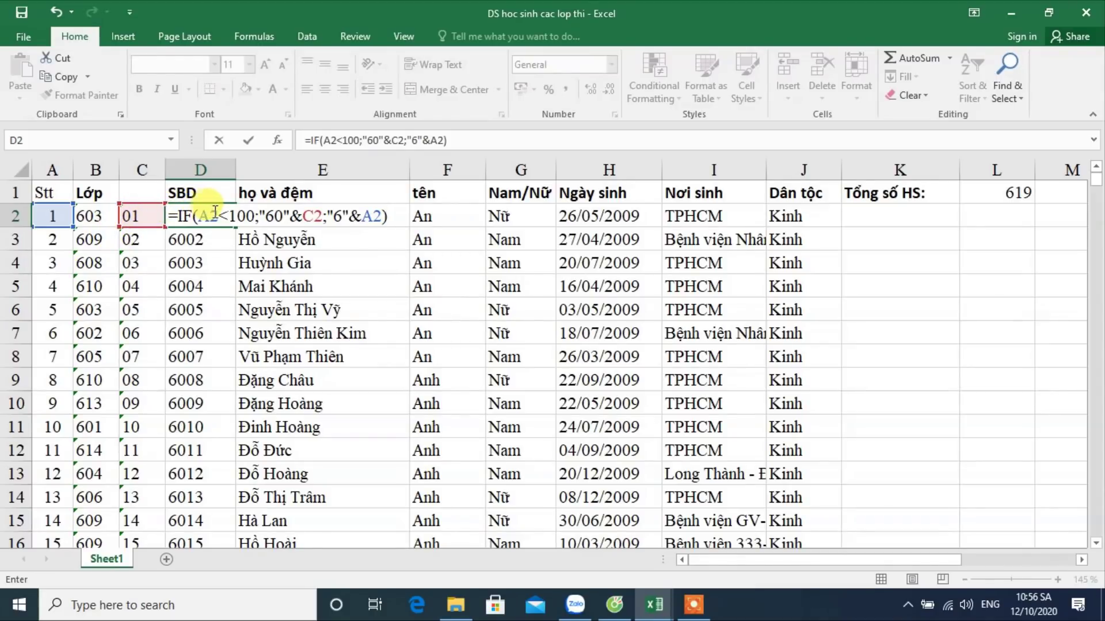
pyautogui.moveTo(270, 217); pyautogui.dragTo(281, 216)
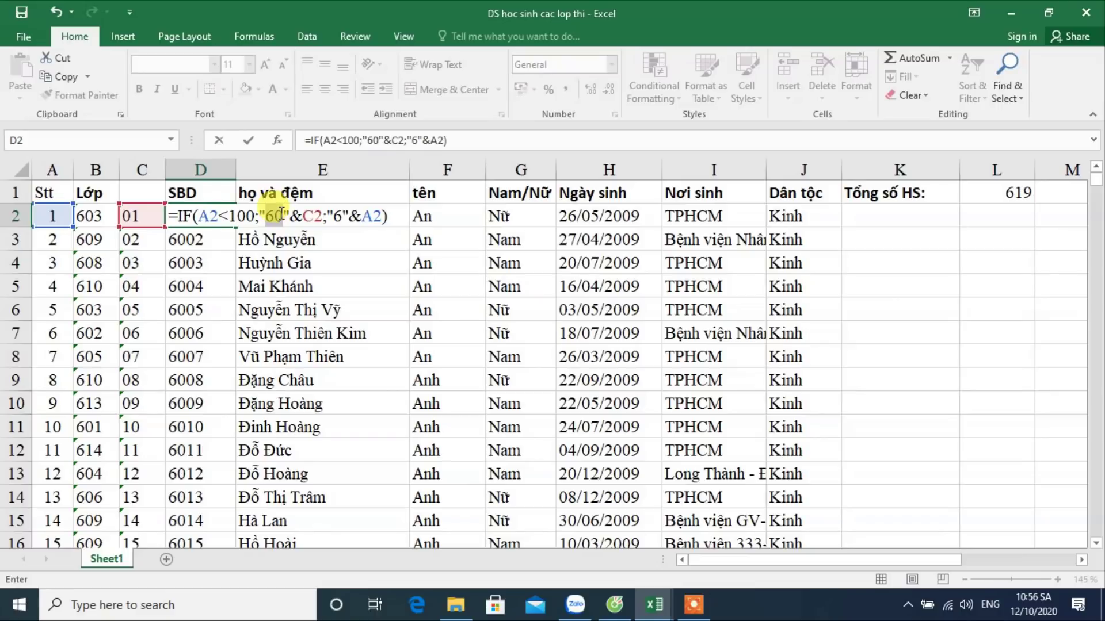
pyautogui.click(280, 216)
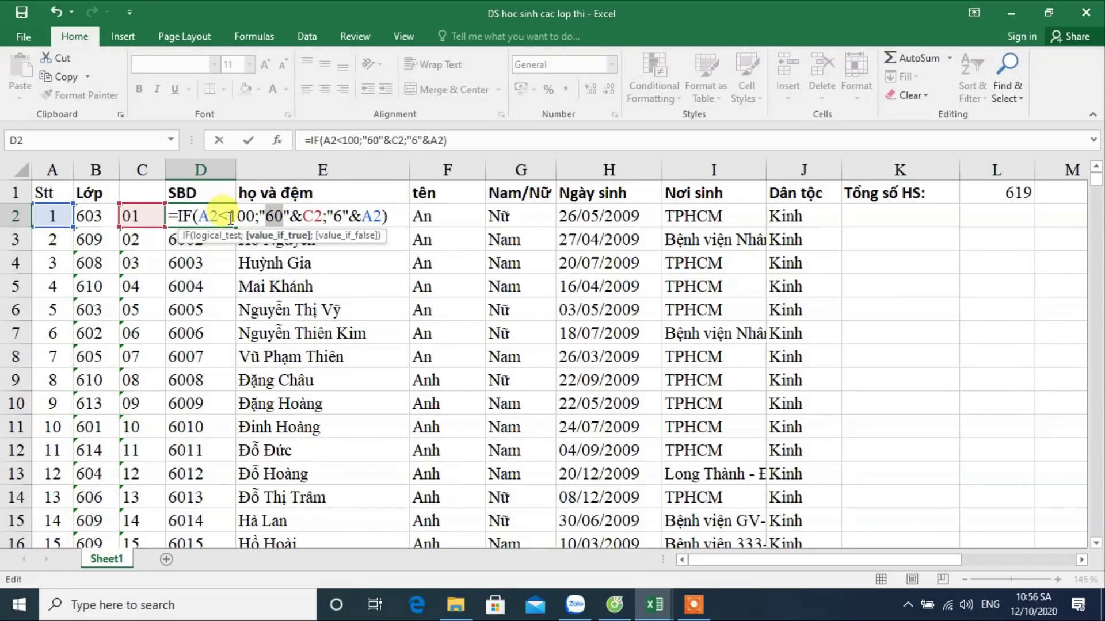
pyautogui.click(341, 217)
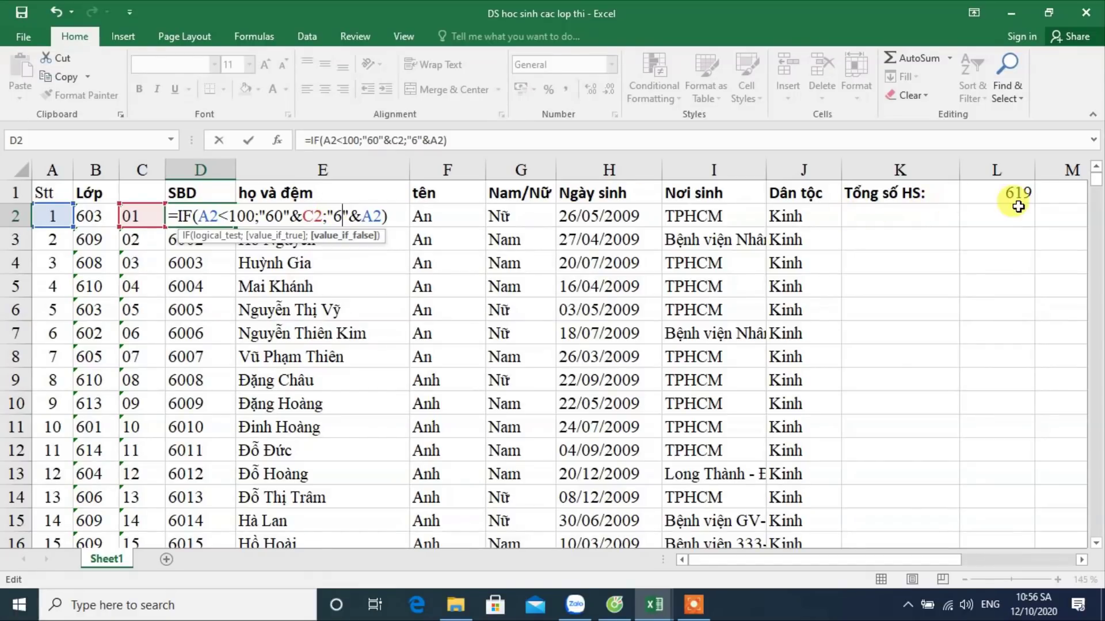
pyautogui.press('Return')
# Step: Fill the SBD formula down to row 620 and spot-check D101, D111 and the last student
pyautogui.click(206, 214)
pyautogui.doubleClick(236, 226)
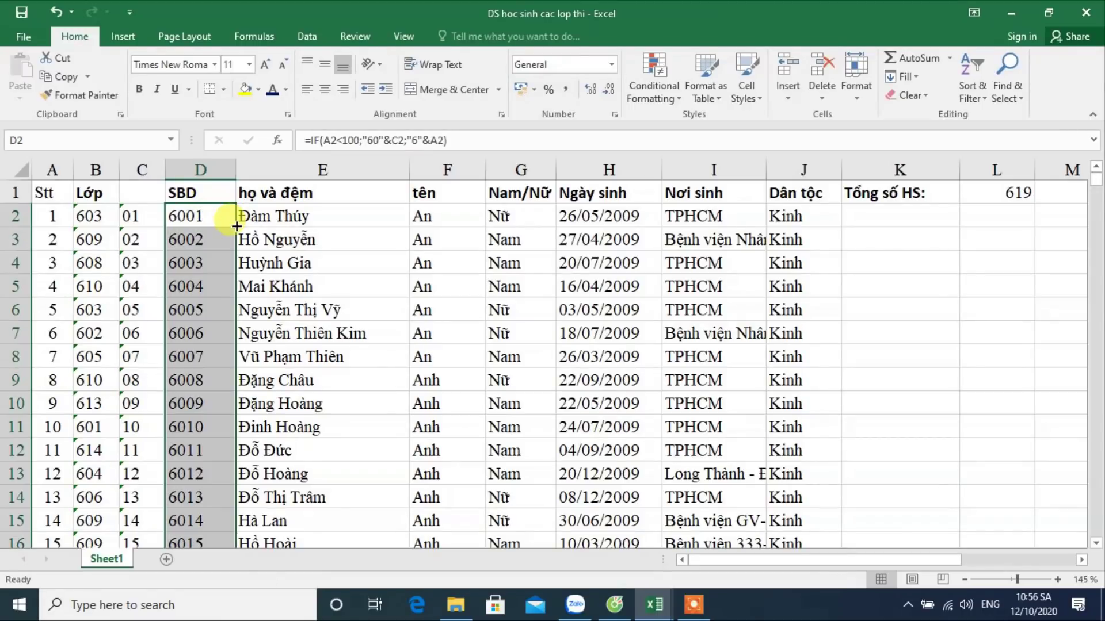
pyautogui.scroll(-6, 217, 291)
pyautogui.scroll(-6, 217, 291)
pyautogui.scroll(-10, 215, 293)
pyautogui.scroll(-5, 216, 293)
pyautogui.scroll(-4, 216, 293)
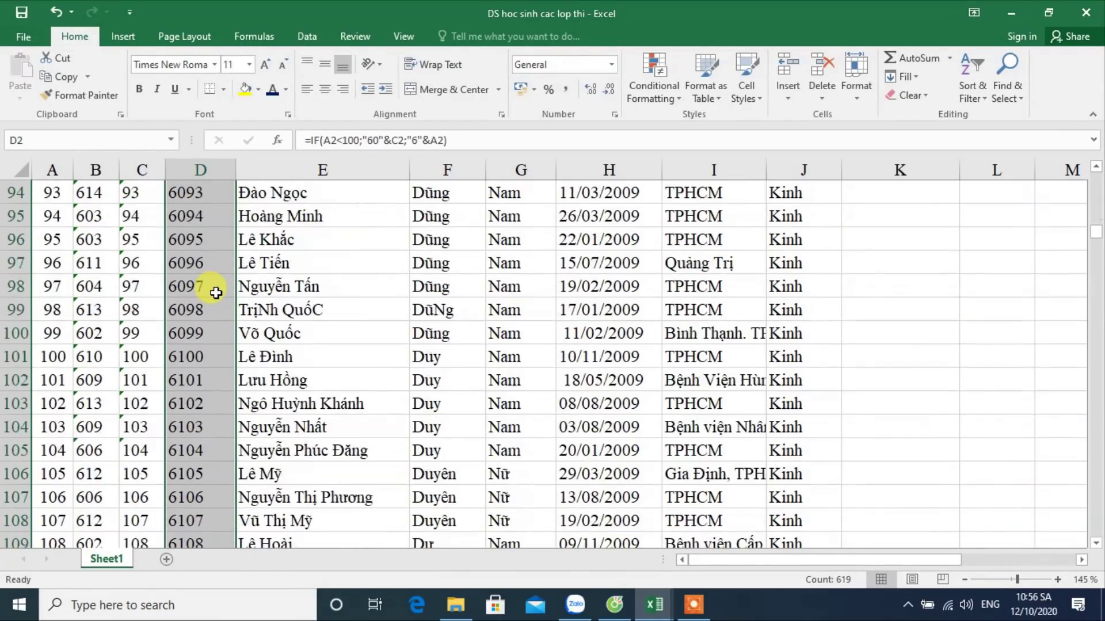
pyautogui.click(199, 357)
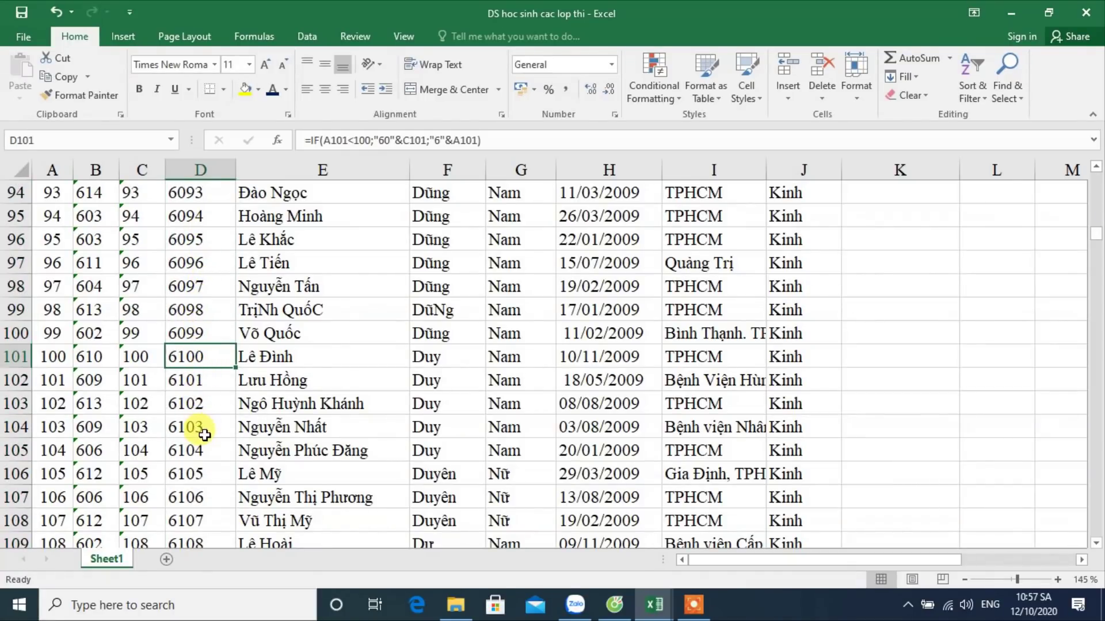
pyautogui.scroll(-3, 206, 427)
pyautogui.click(192, 380)
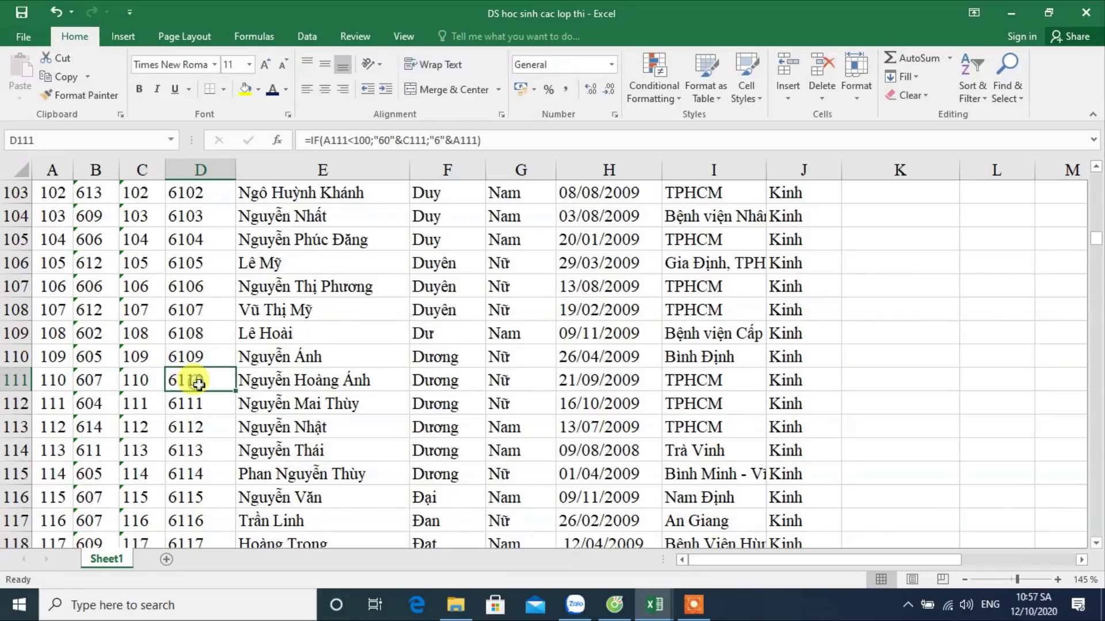
pyautogui.hotkey('ctrl', 'Down')
pyautogui.scroll(-1, 198, 385)
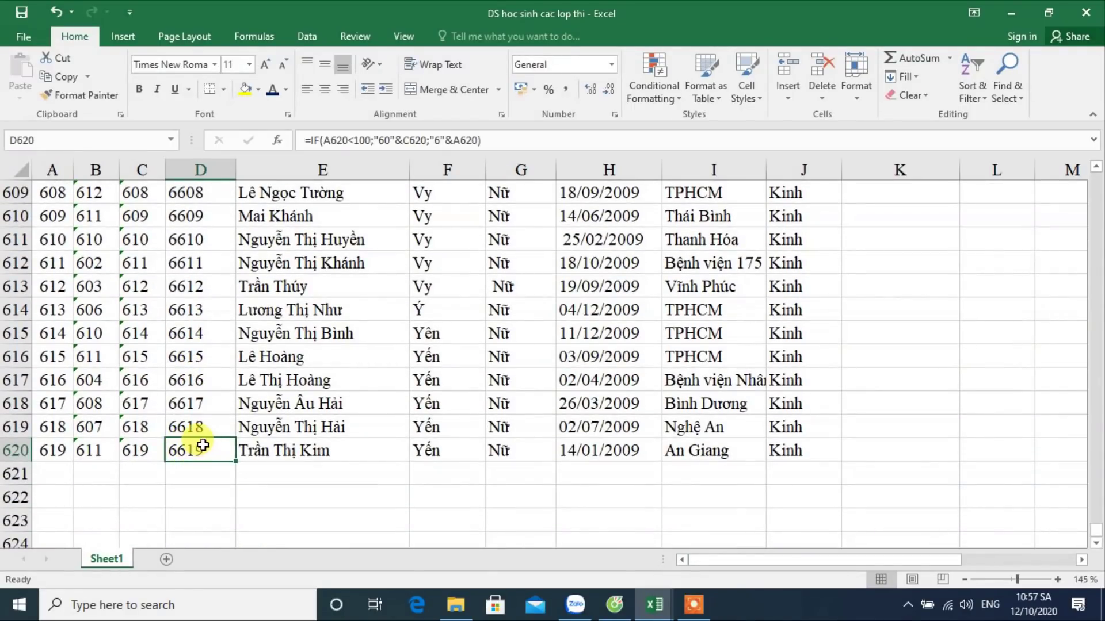
pyautogui.hotkey('ctrl', 'Up')
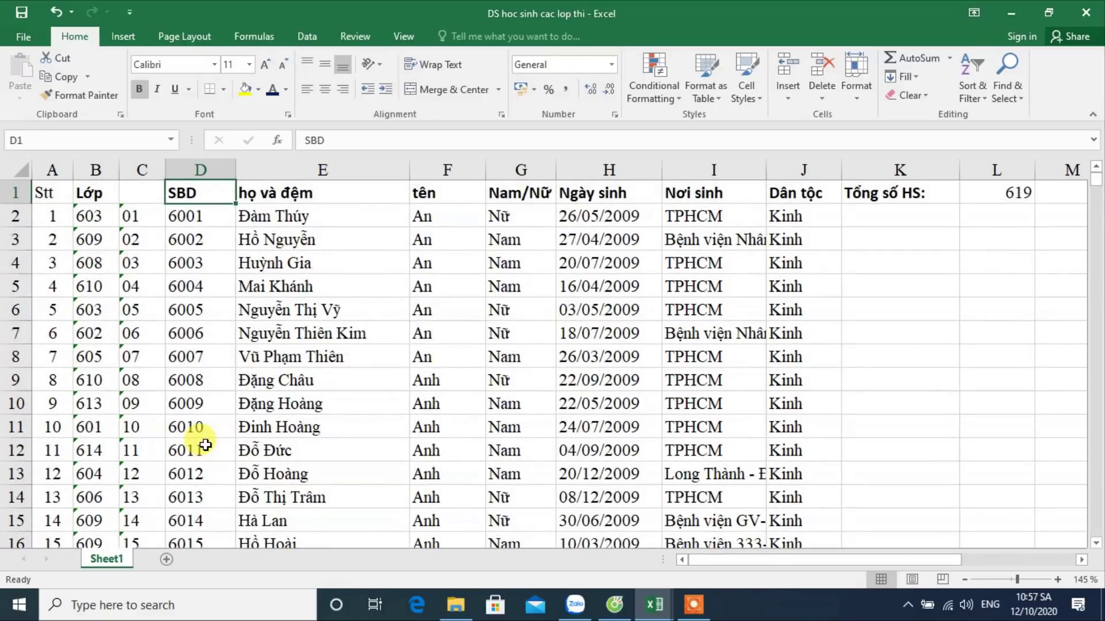
# Step: Convert D2:D620 from formulas to plain values with Paste Values
pyautogui.click(203, 216)
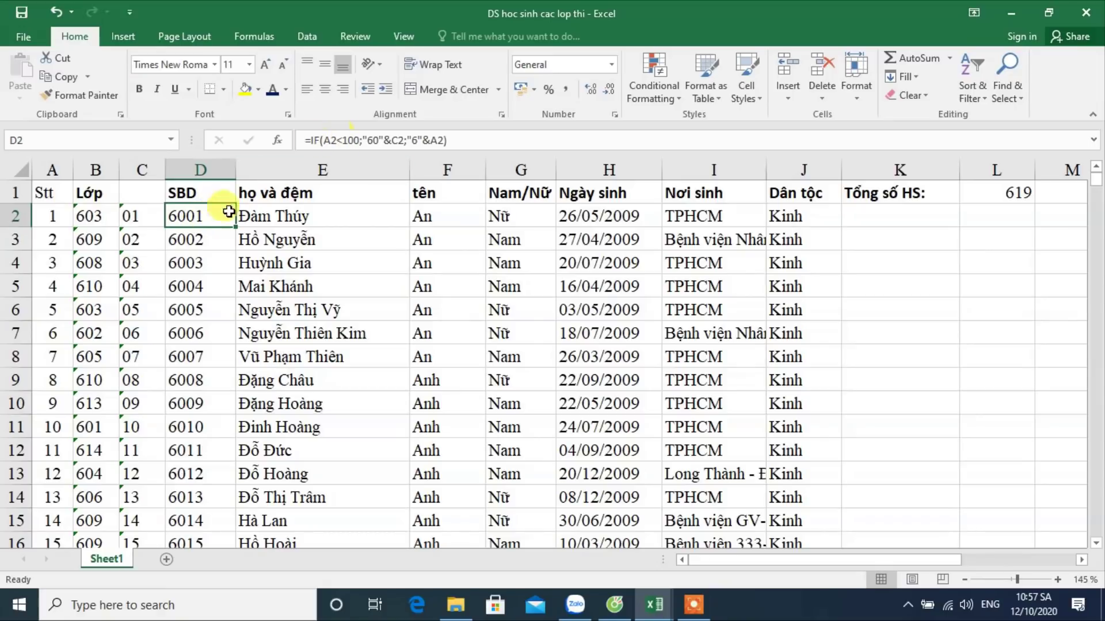
pyautogui.hotkey('ctrl', 'shift', 'Down')
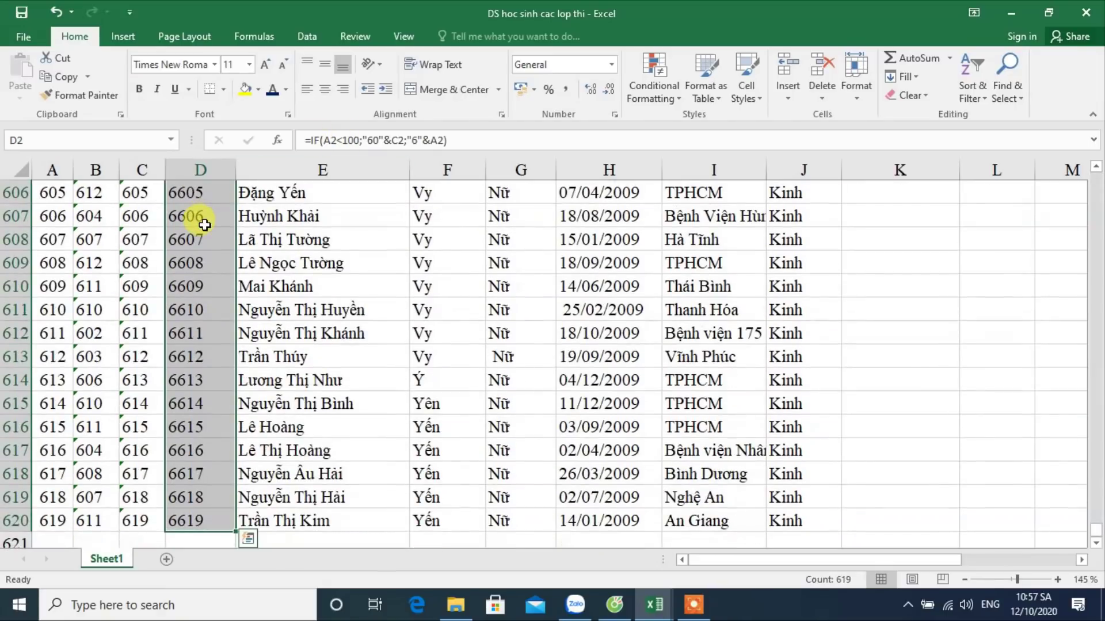
pyautogui.hotkey('ctrl', 'c')
pyautogui.click(204, 225)
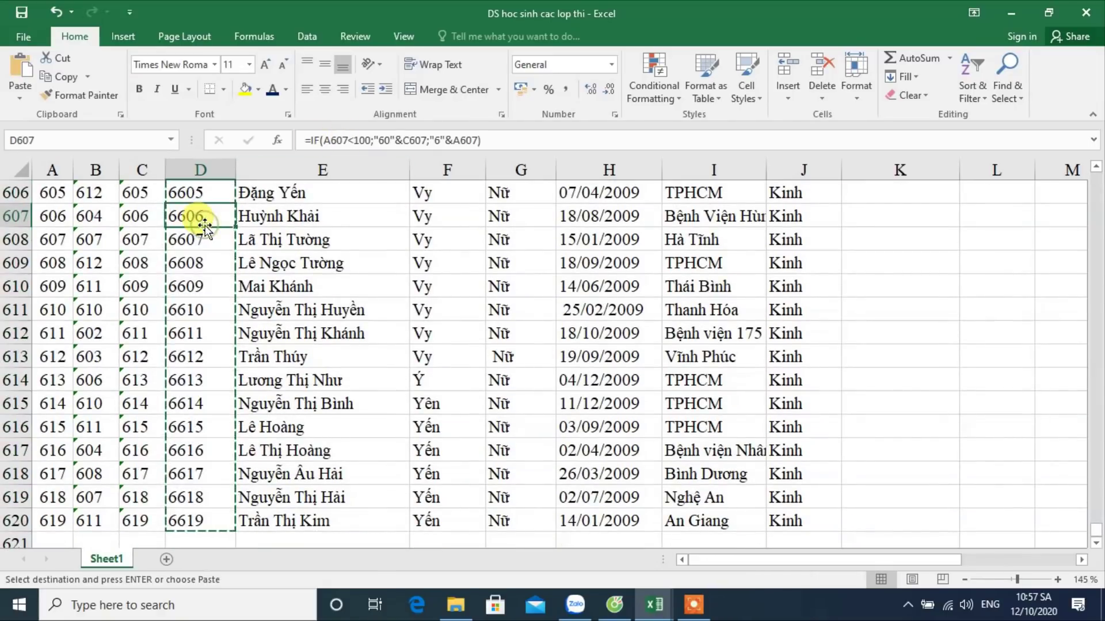
pyautogui.hotkey('ctrl', 'Up')
pyautogui.click(201, 217)
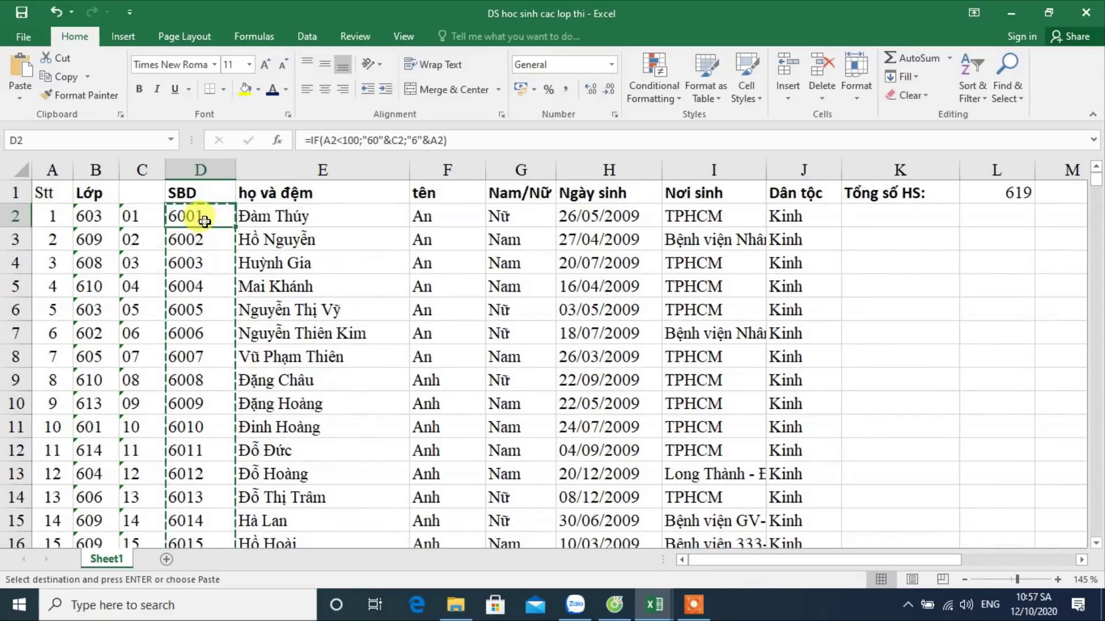
pyautogui.rightClick(205, 219)
pyautogui.click(263, 286)
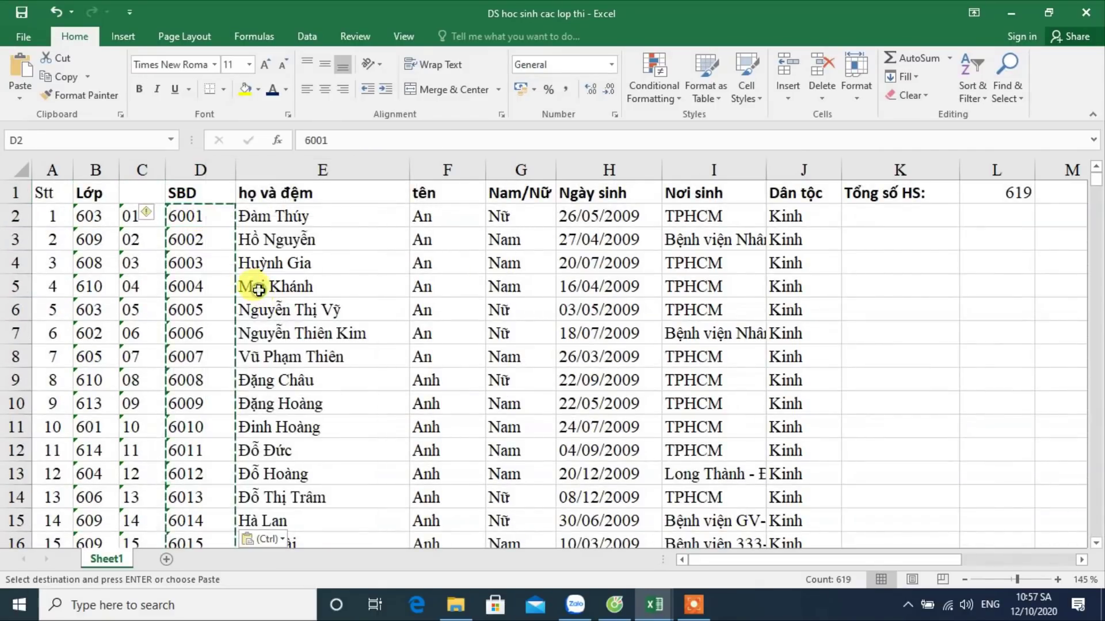
pyautogui.click(194, 221)
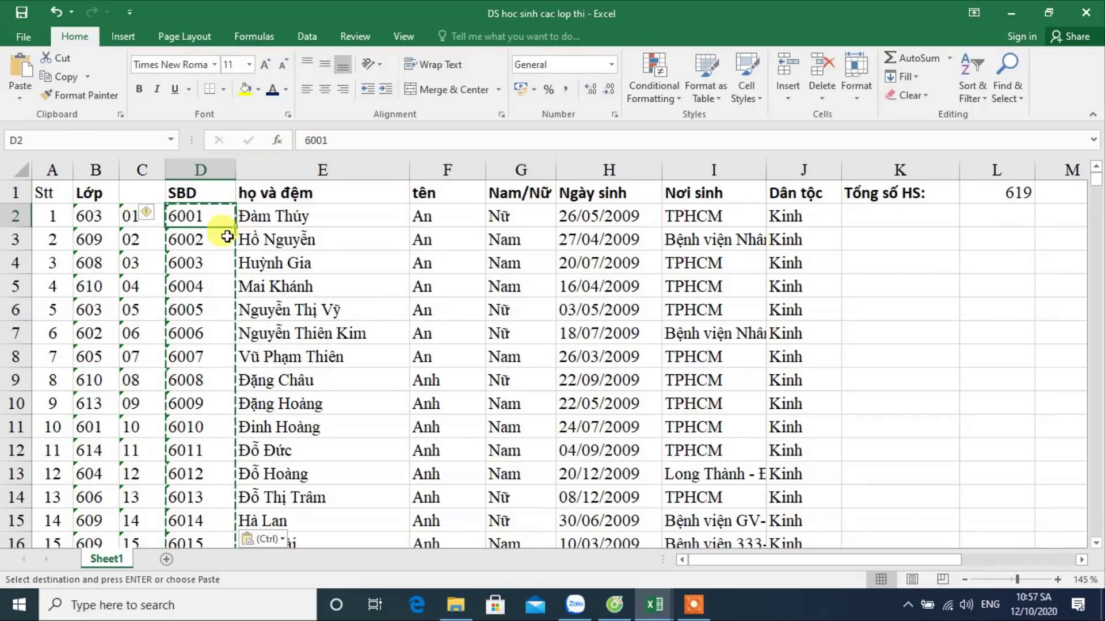
pyautogui.press('Escape')
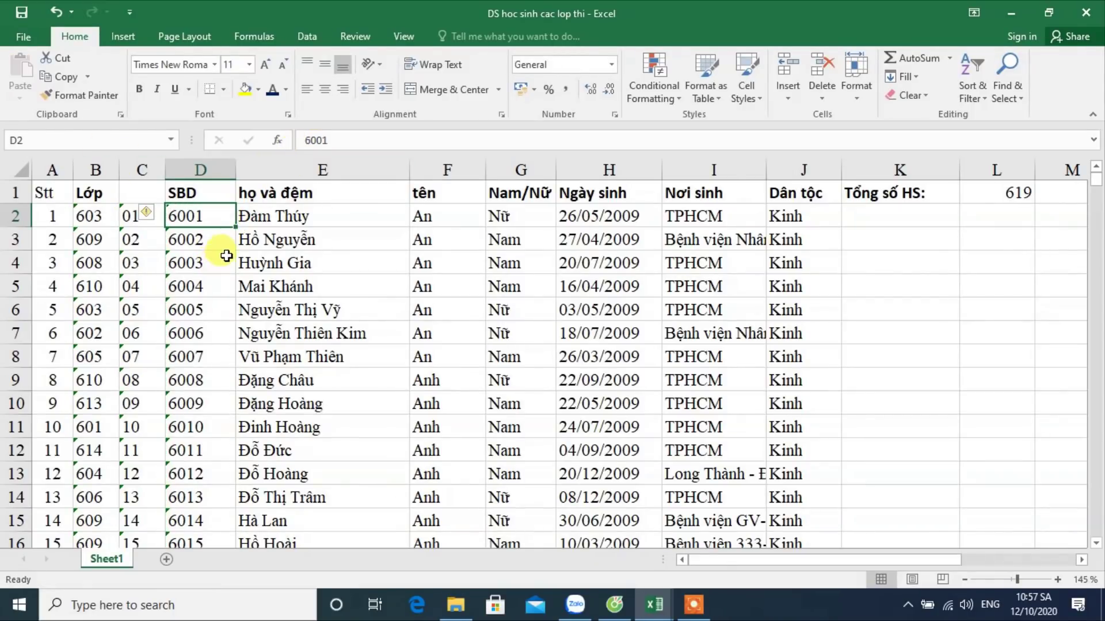
pyautogui.click(210, 239)
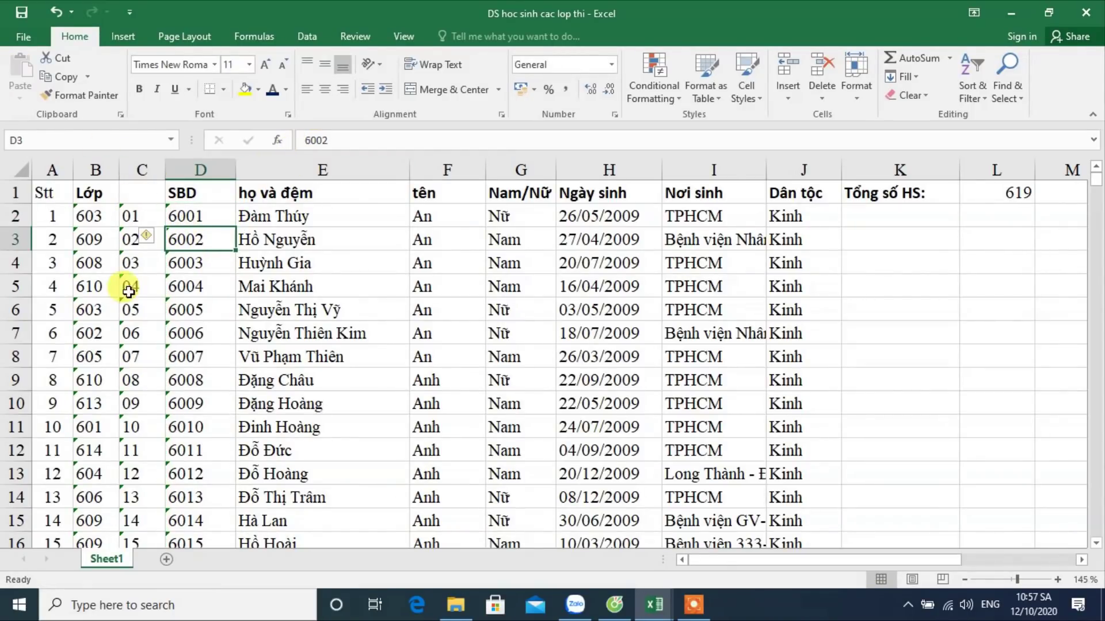
# Step: Give column C the header TT in cell C1
pyautogui.click(141, 197)
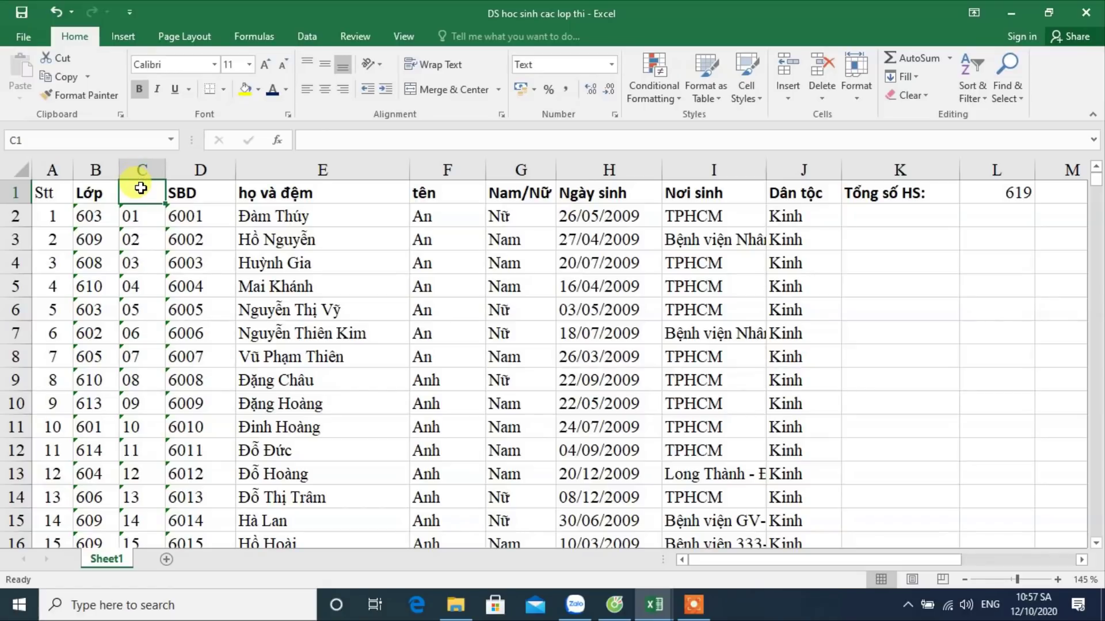
pyautogui.write('TT')
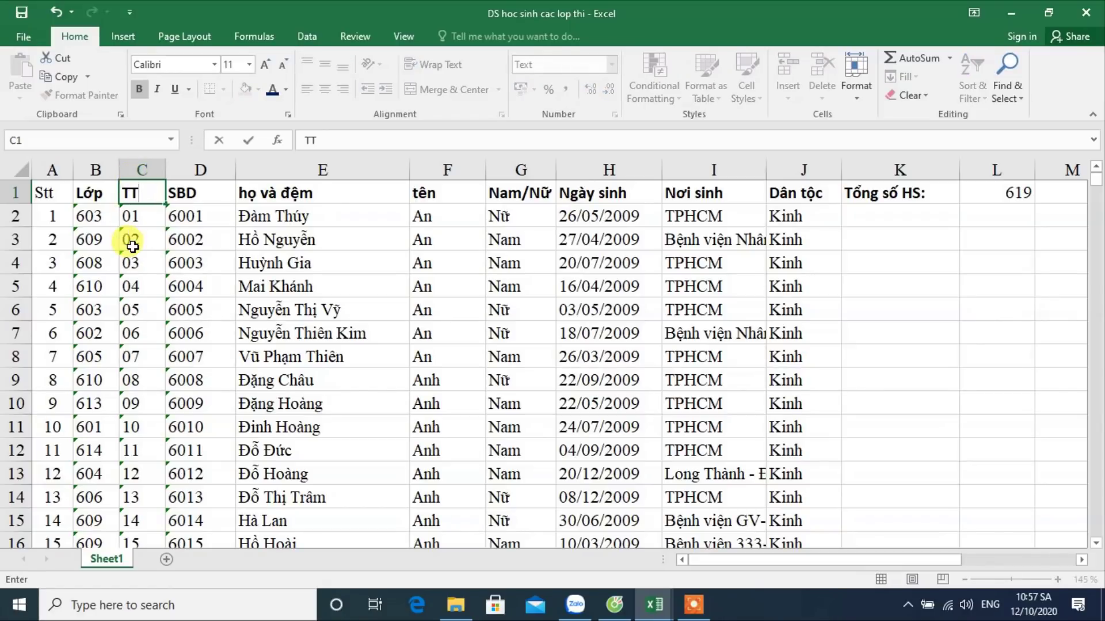
pyautogui.click(138, 237)
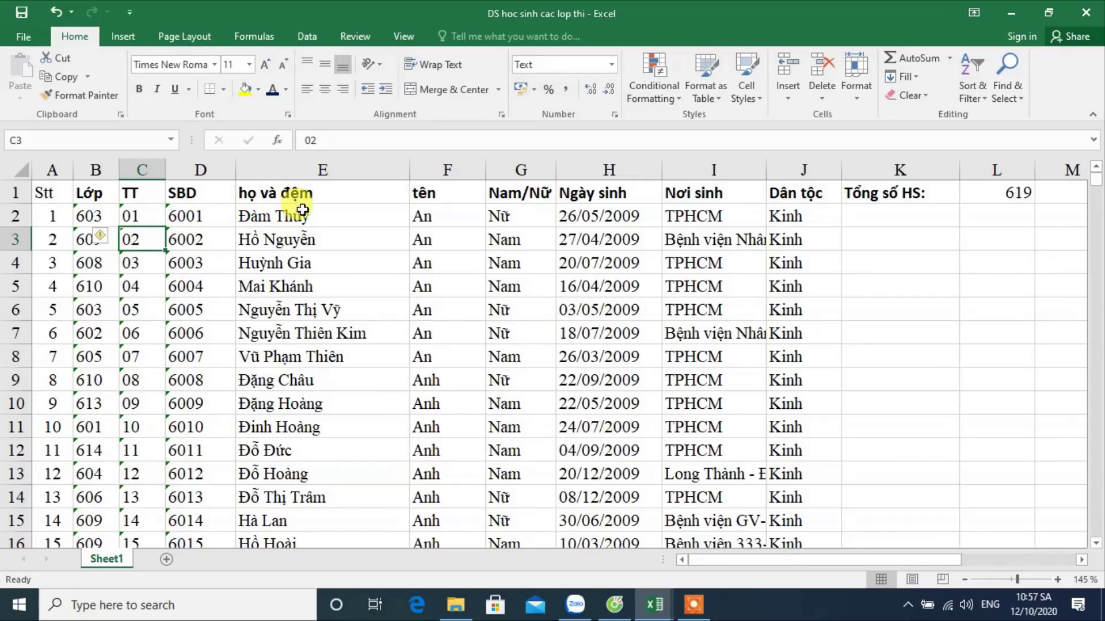
pyautogui.click(147, 215)
pyautogui.click(138, 261)
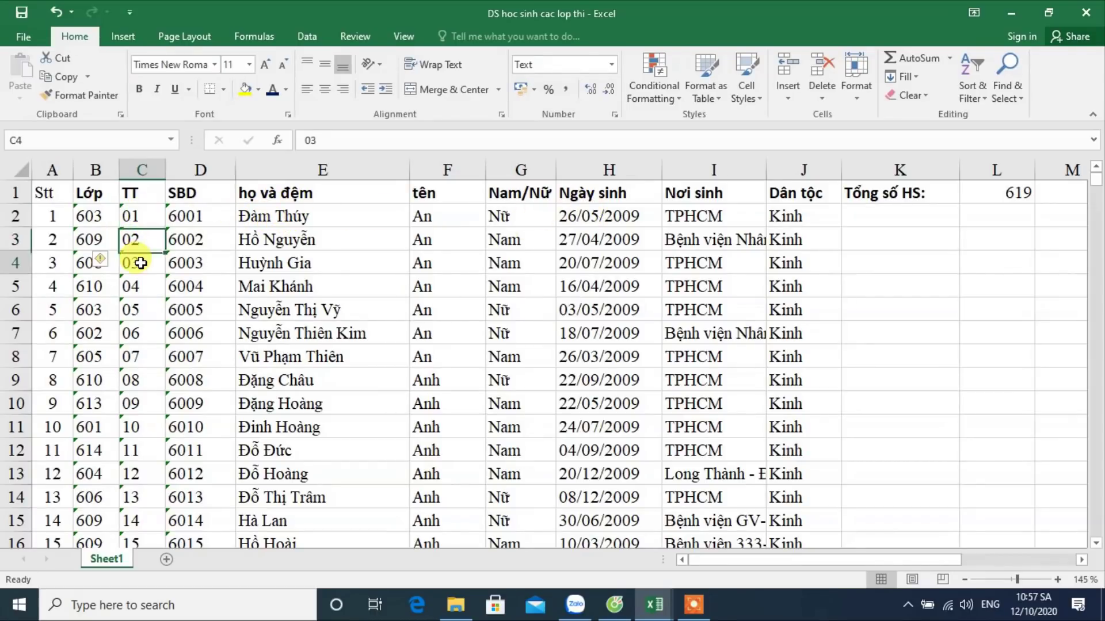
pyautogui.click(362, 235)
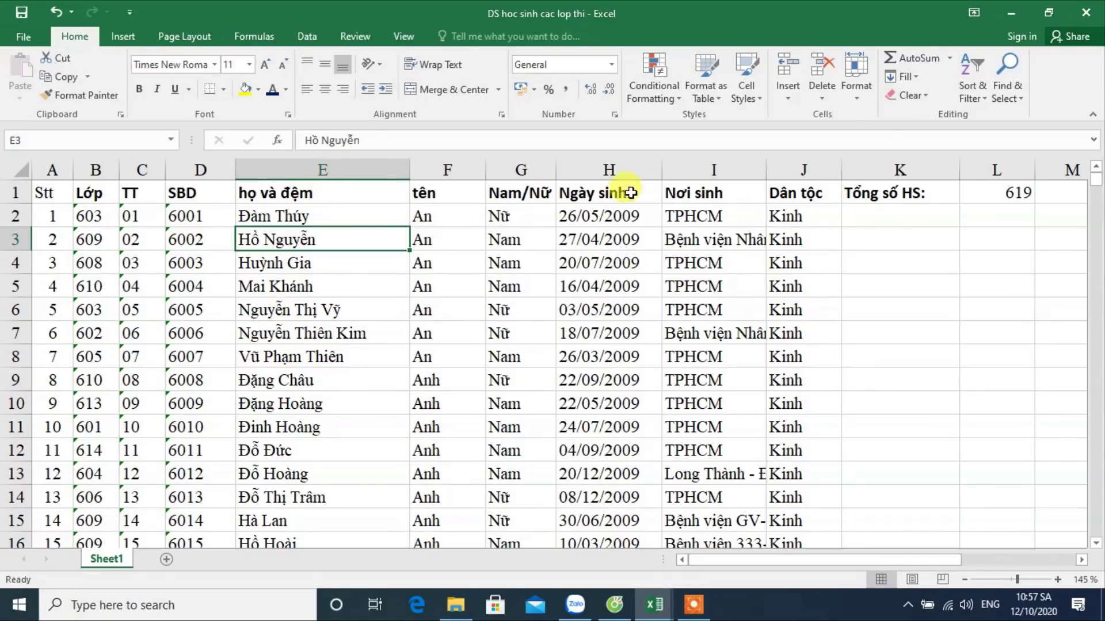
# Step: Insert a phongthi column at E before họ và đệm, and narrow column F to show 619
pyautogui.rightClick(262, 168)
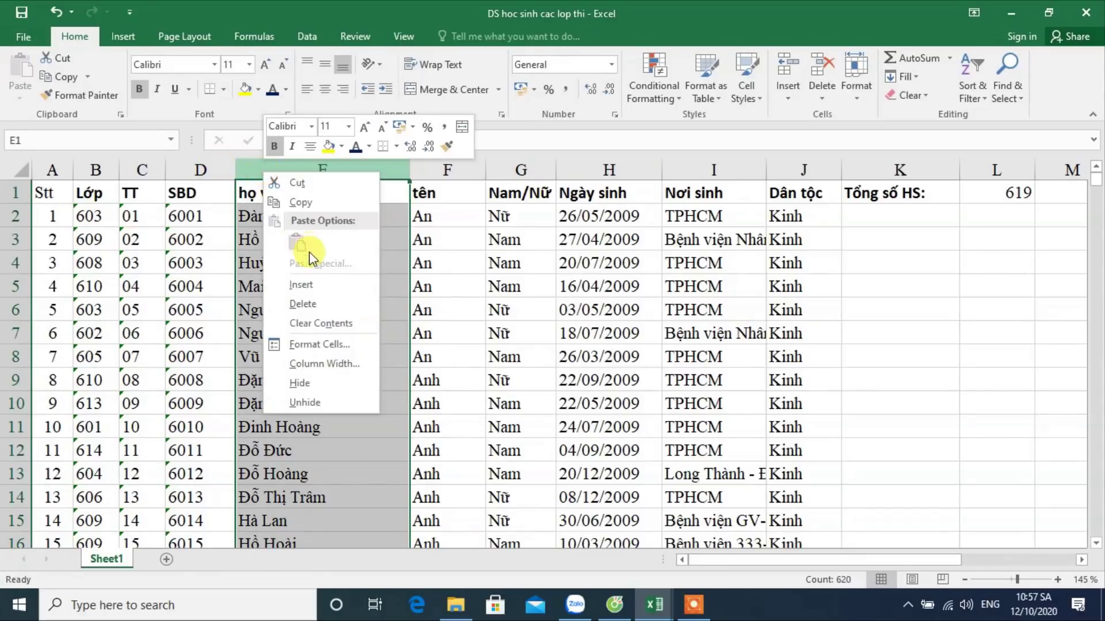
pyautogui.click(300, 280)
pyautogui.click(275, 199)
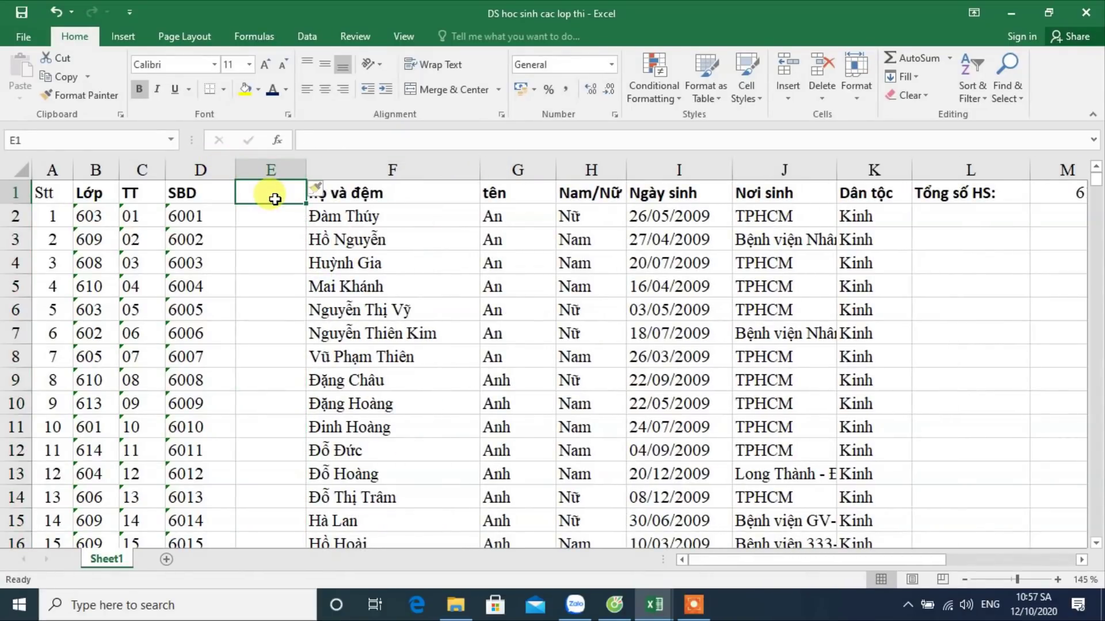
pyautogui.write('ph')
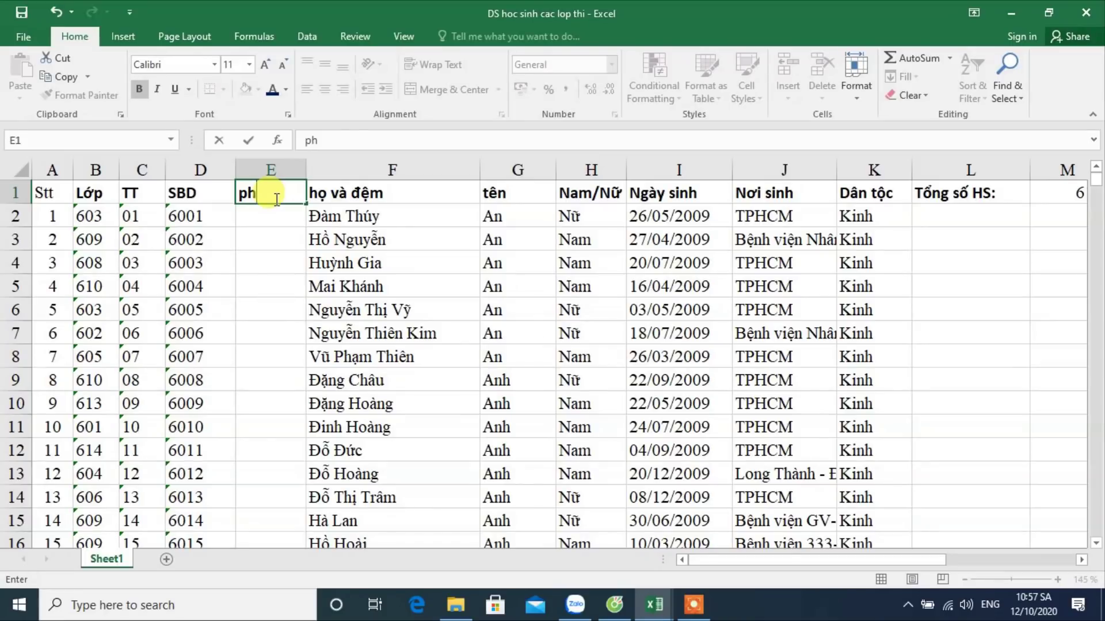
pyautogui.write('ongthi')
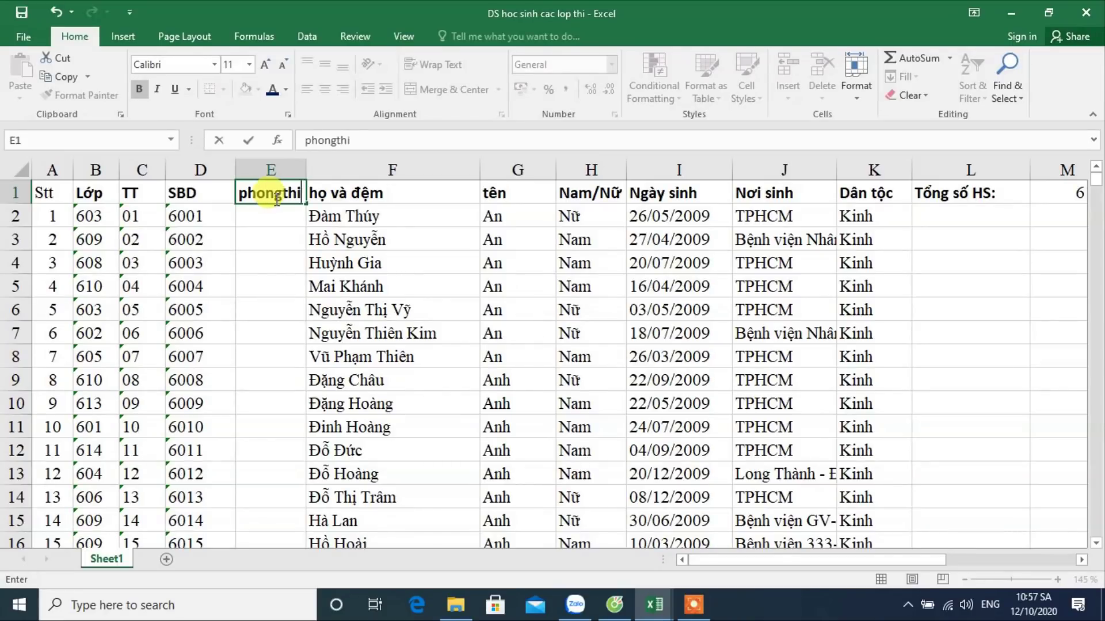
pyautogui.press('Return')
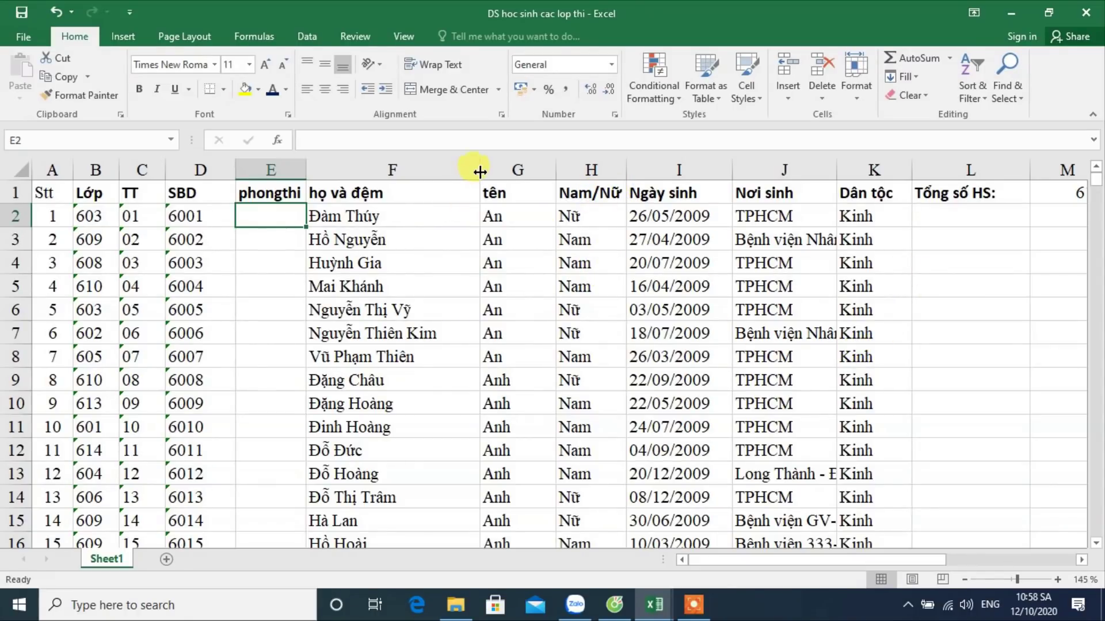
pyautogui.moveTo(479, 169); pyautogui.dragTo(448, 178)
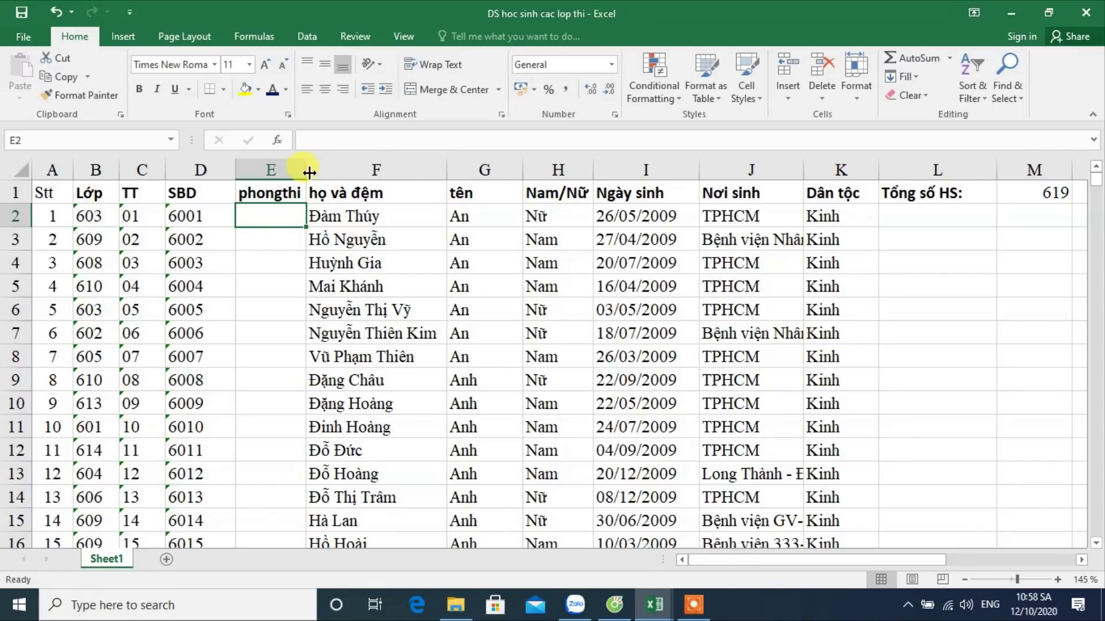
pyautogui.click(901, 248)
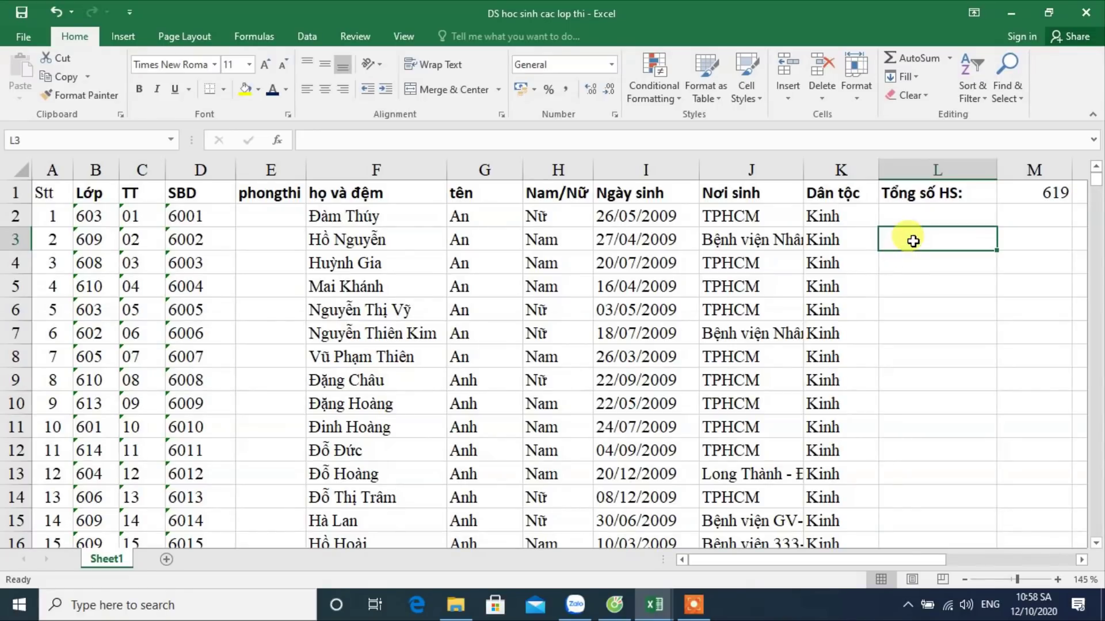
# Step: Label L2 'Số chỗ ngồi:' and enter 24 seats per room in M2
pyautogui.click(902, 220)
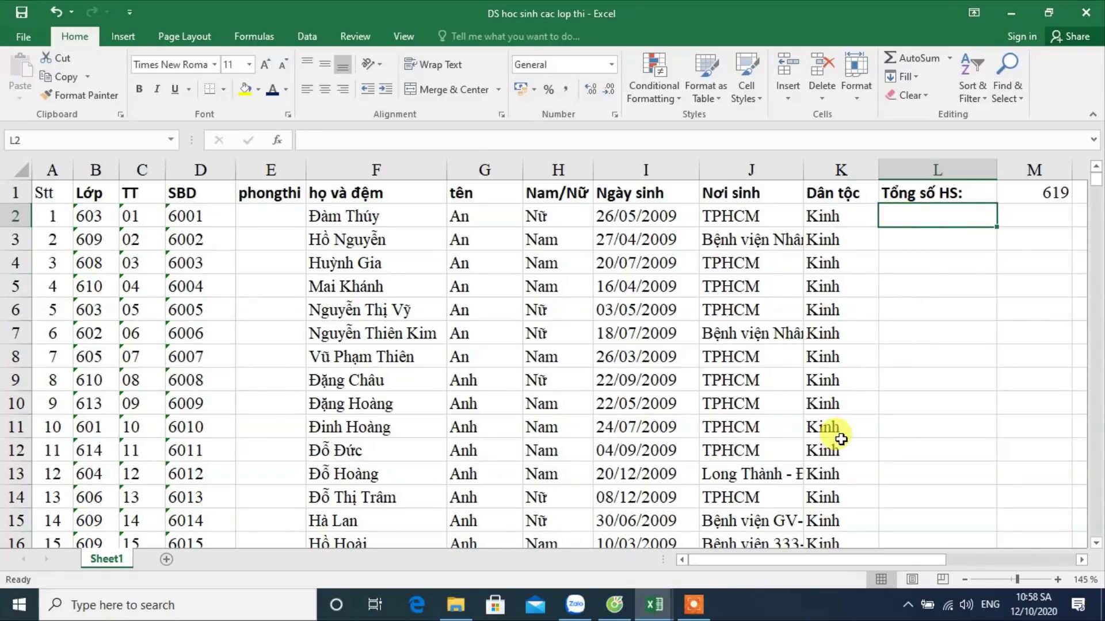
pyautogui.moveTo(820, 562); pyautogui.dragTo(844, 560)
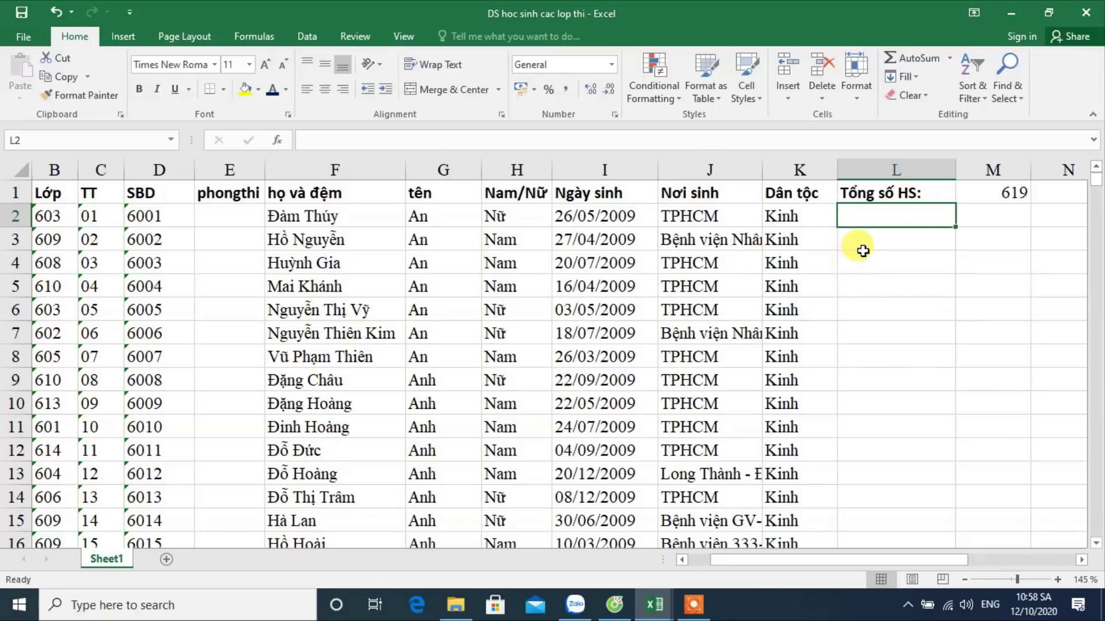
pyautogui.click(861, 255)
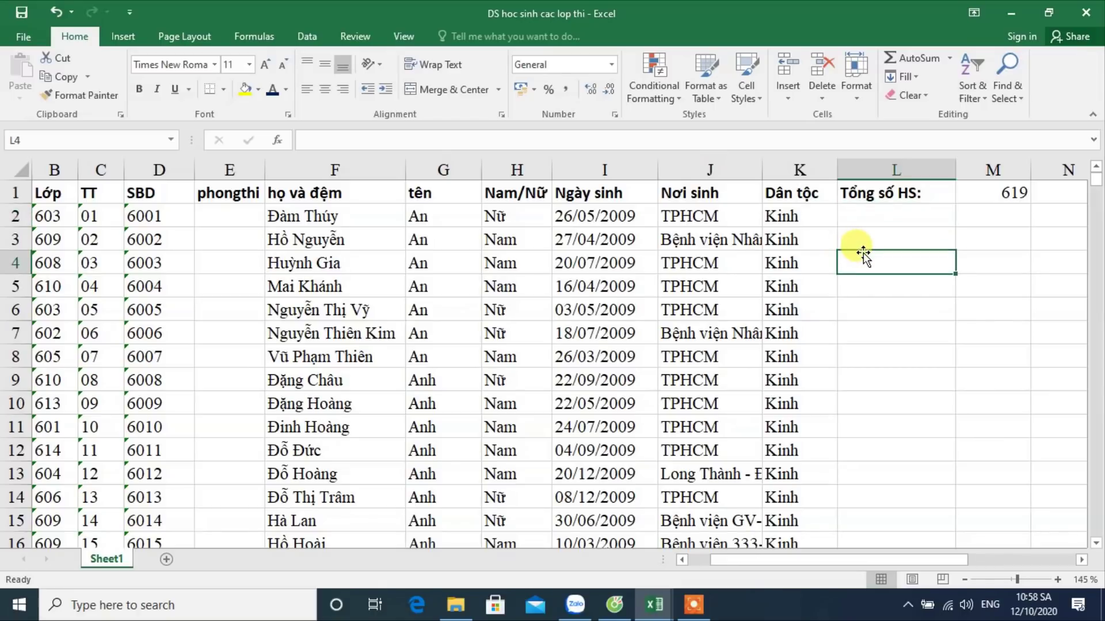
pyautogui.click(862, 214)
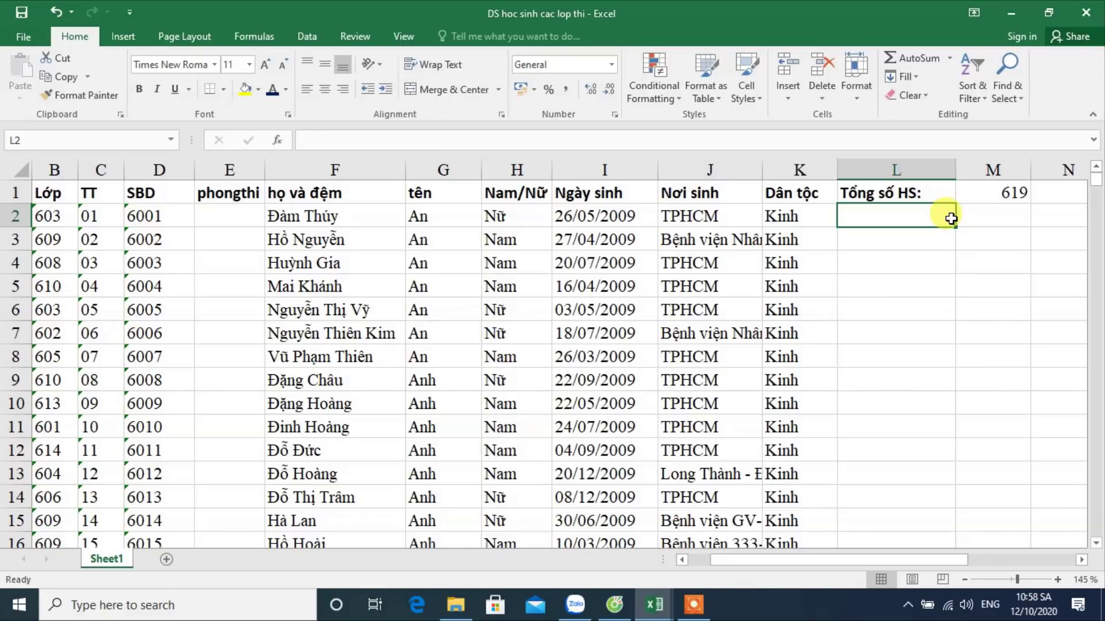
pyautogui.write('Số cho')
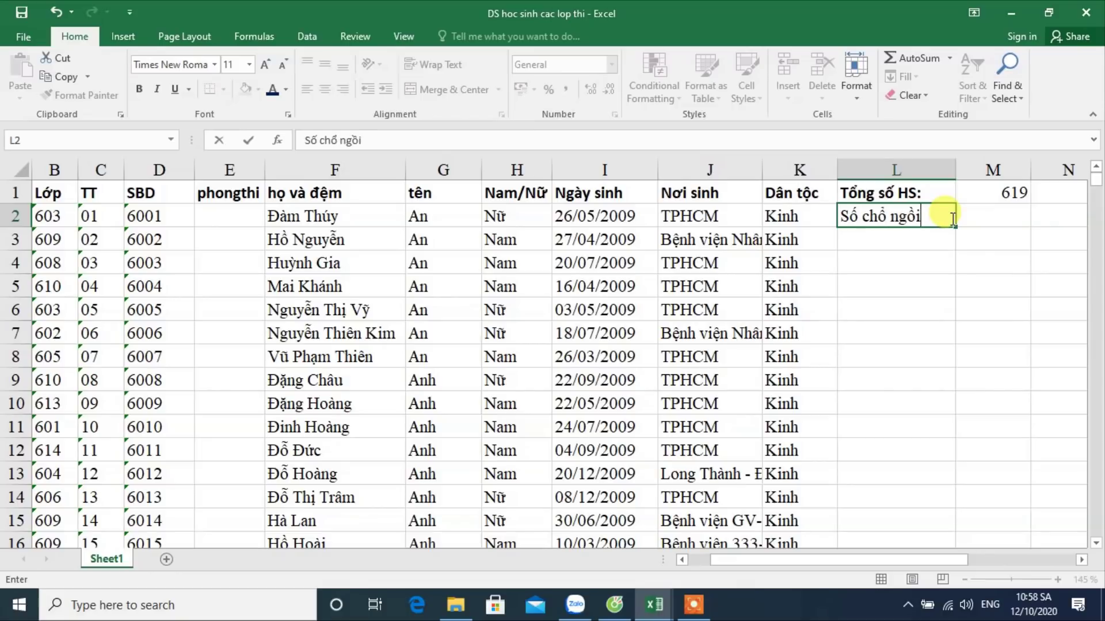
pyautogui.write(':')
pyautogui.press('Tab')
pyautogui.write('24')
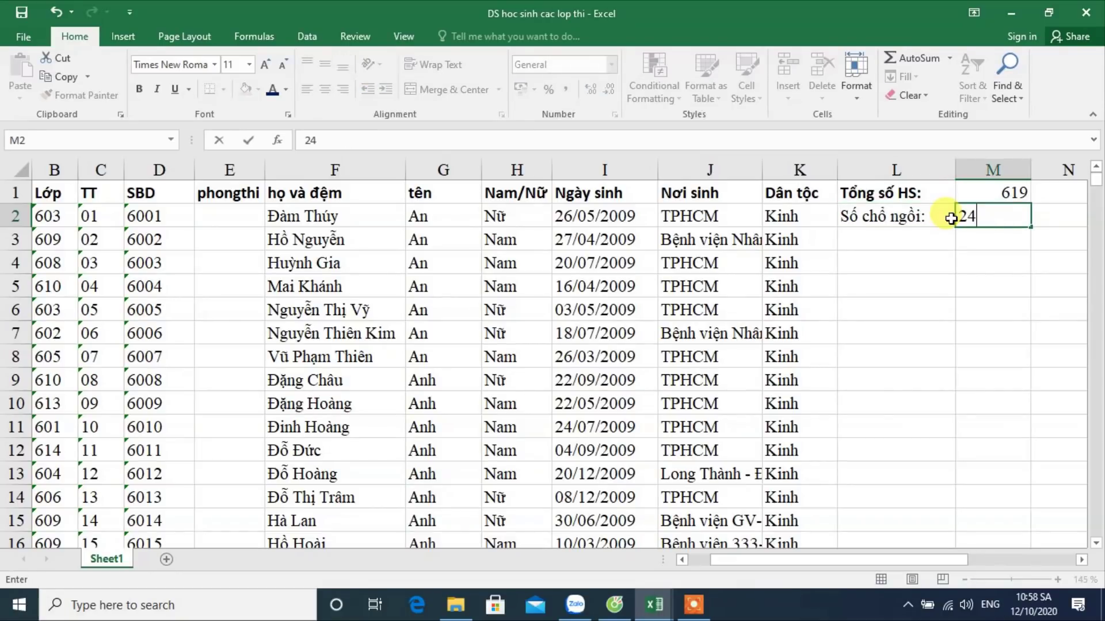
pyautogui.press('Return')
# Step: Label L3 'Số phòng:' and compute the room count in M3 with =INT(M1/M2), giving 25
pyautogui.moveTo(981, 195); pyautogui.dragTo(987, 210)
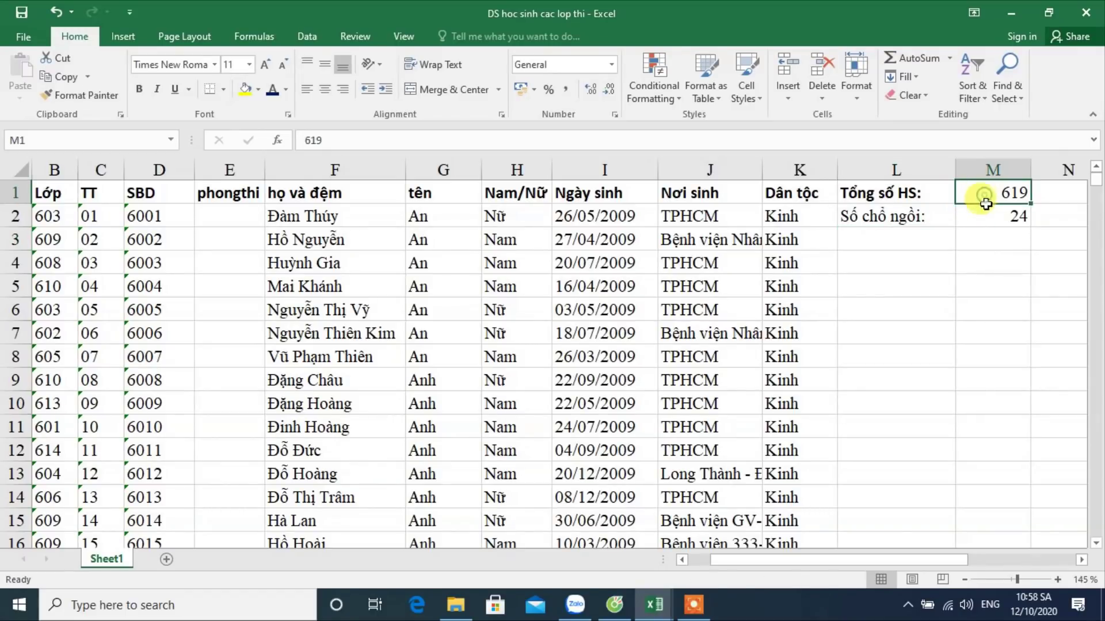
pyautogui.click(962, 237)
pyautogui.moveTo(839, 556); pyautogui.dragTo(890, 559)
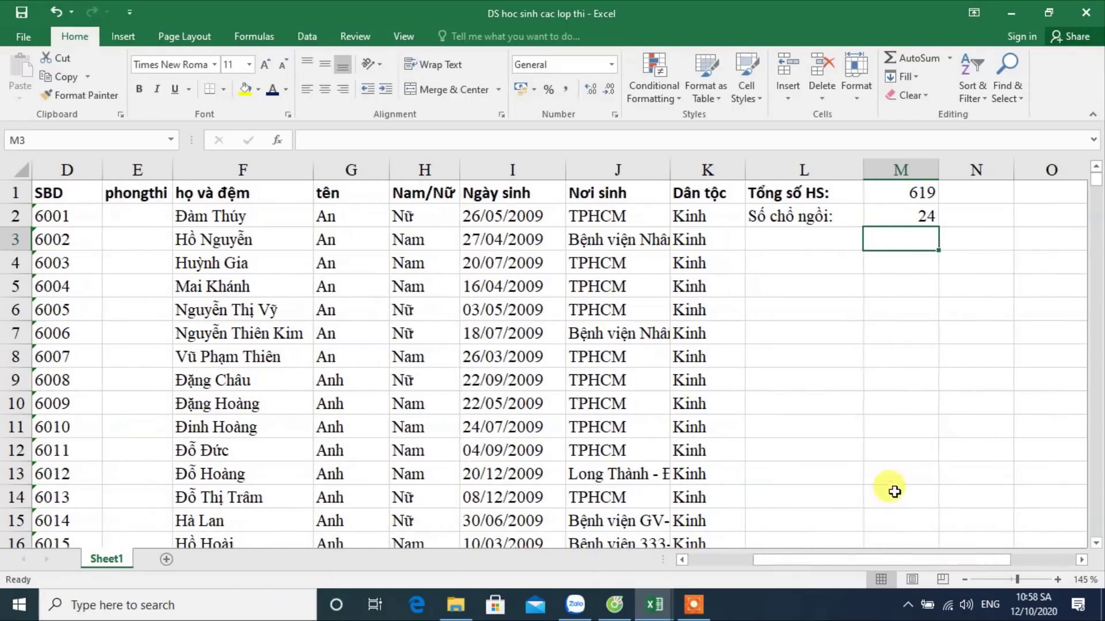
pyautogui.click(847, 245)
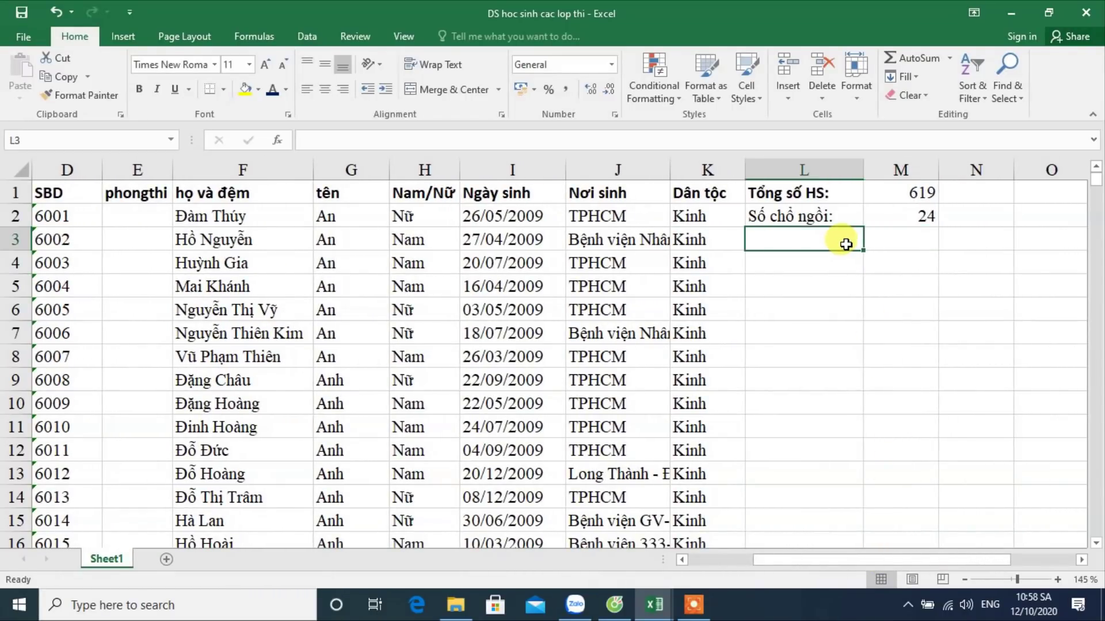
pyautogui.write('Số phòng:')
pyautogui.press('Tab')
pyautogui.write('=')
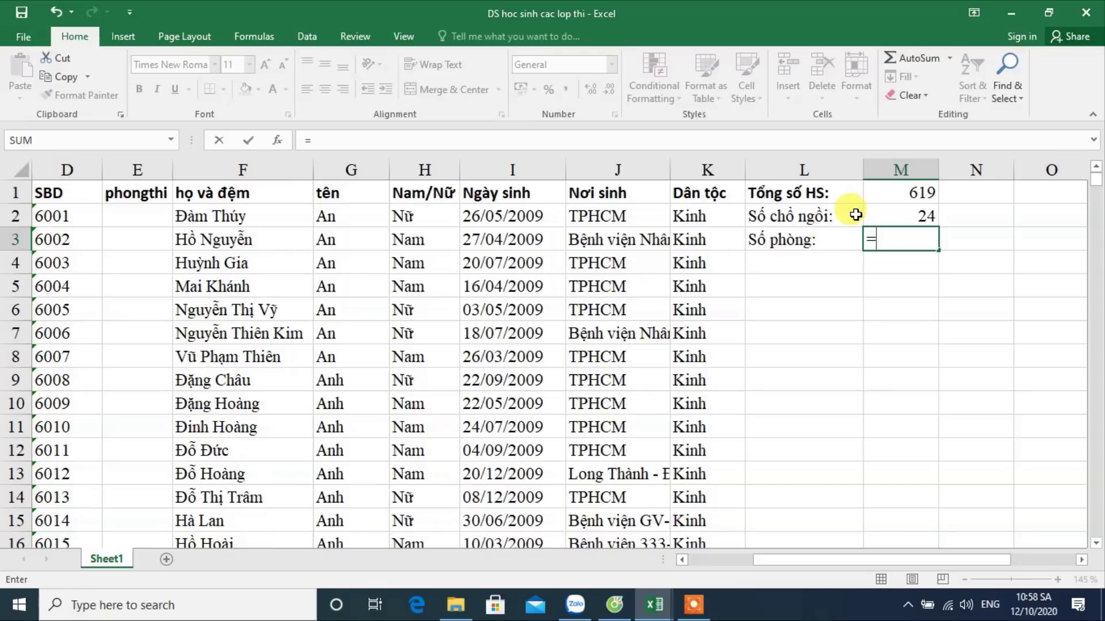
pyautogui.write('in')
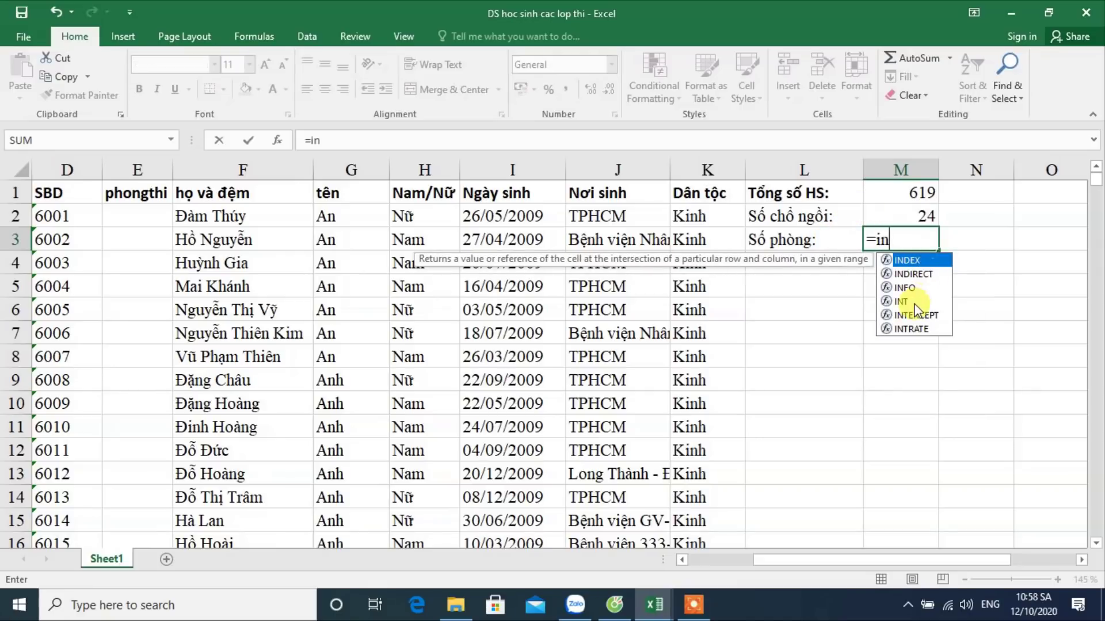
pyautogui.click(903, 301)
pyautogui.doubleClick(903, 301)
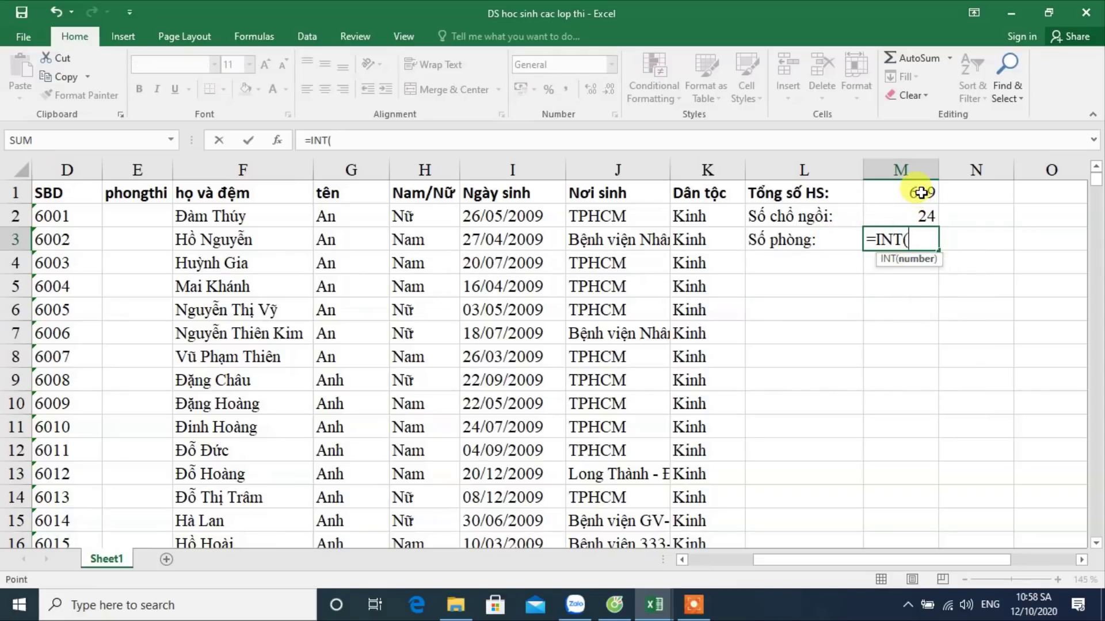
pyautogui.click(921, 195)
pyautogui.write('/')
pyautogui.click(923, 218)
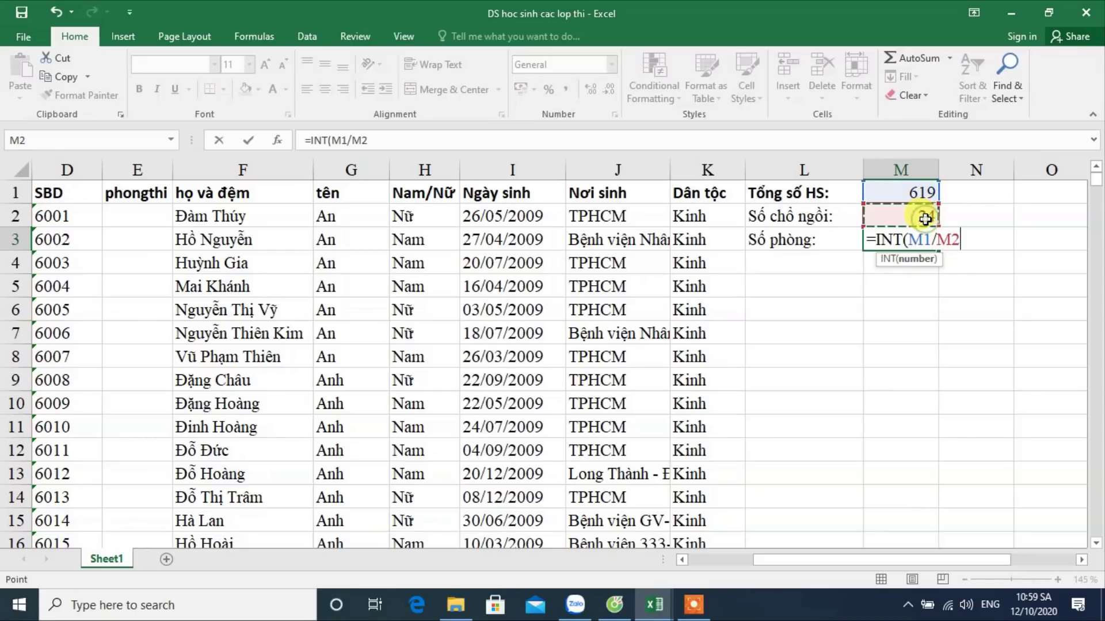
pyautogui.write(')')
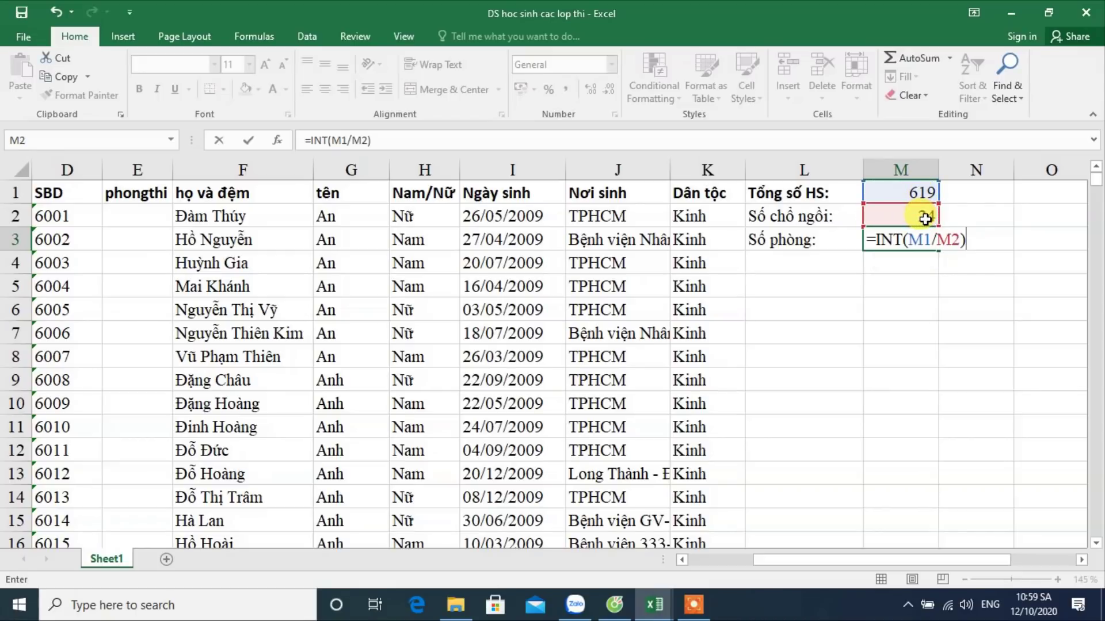
pyautogui.press('Return')
pyautogui.click(930, 236)
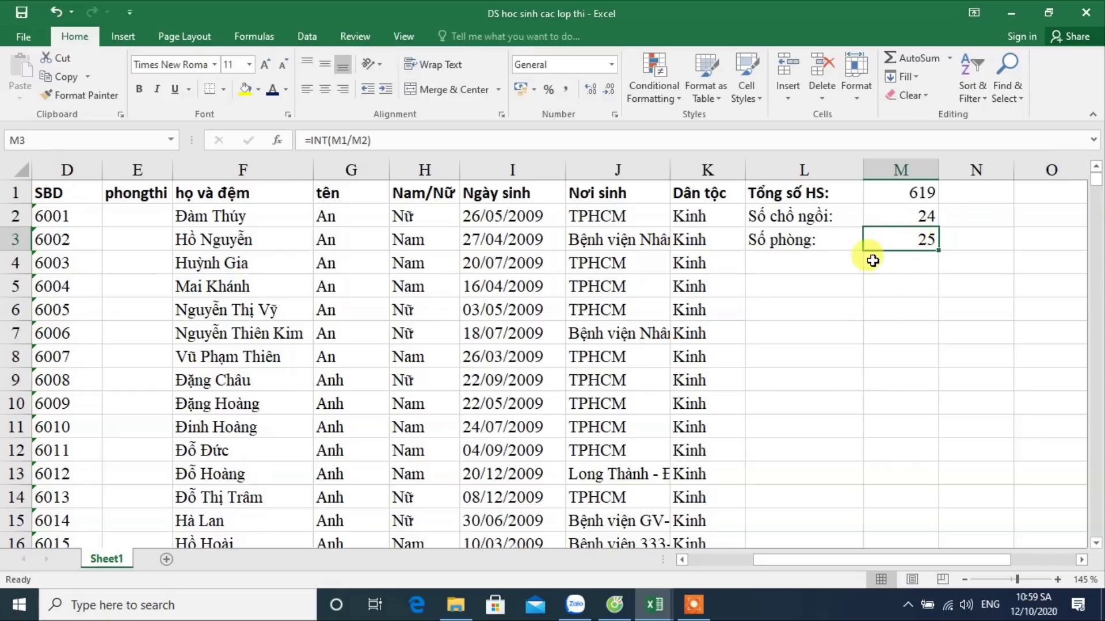
# Step: Label L4 'Số hs dư:' and compute leftover students in M4 with =MOD(M1;M2), giving 19
pyautogui.click(837, 256)
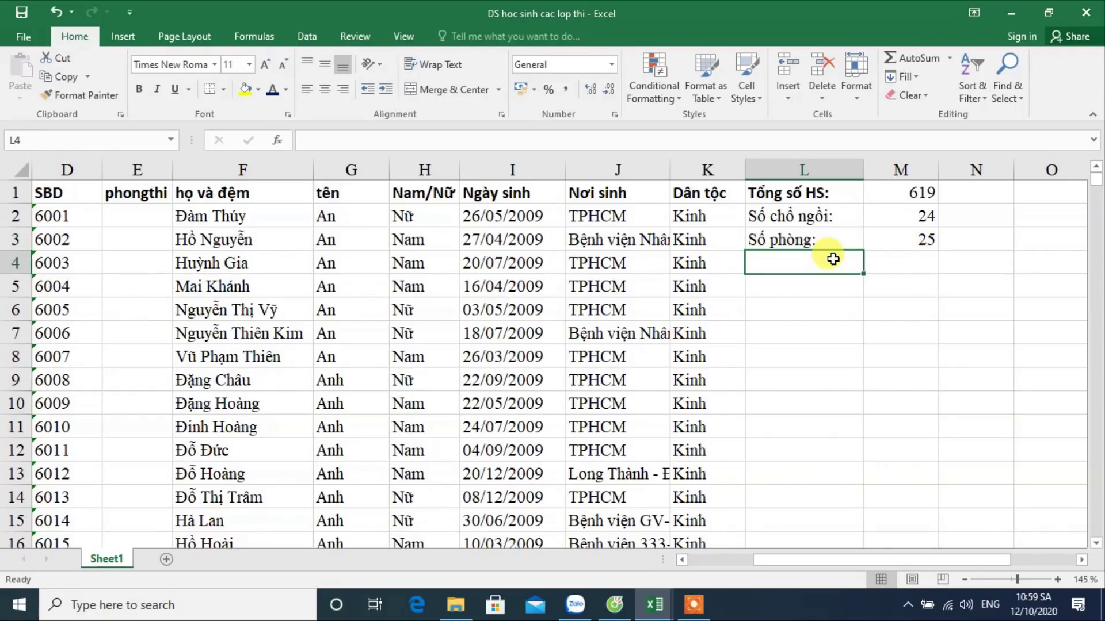
pyautogui.write('Số hs dư')
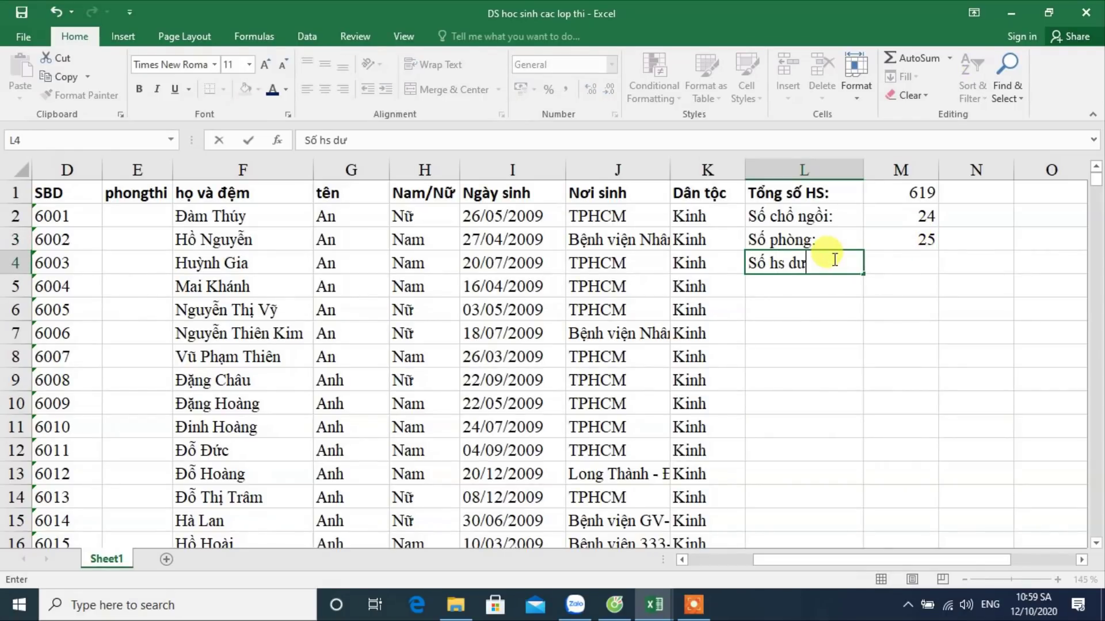
pyautogui.write(':')
pyautogui.press('Tab')
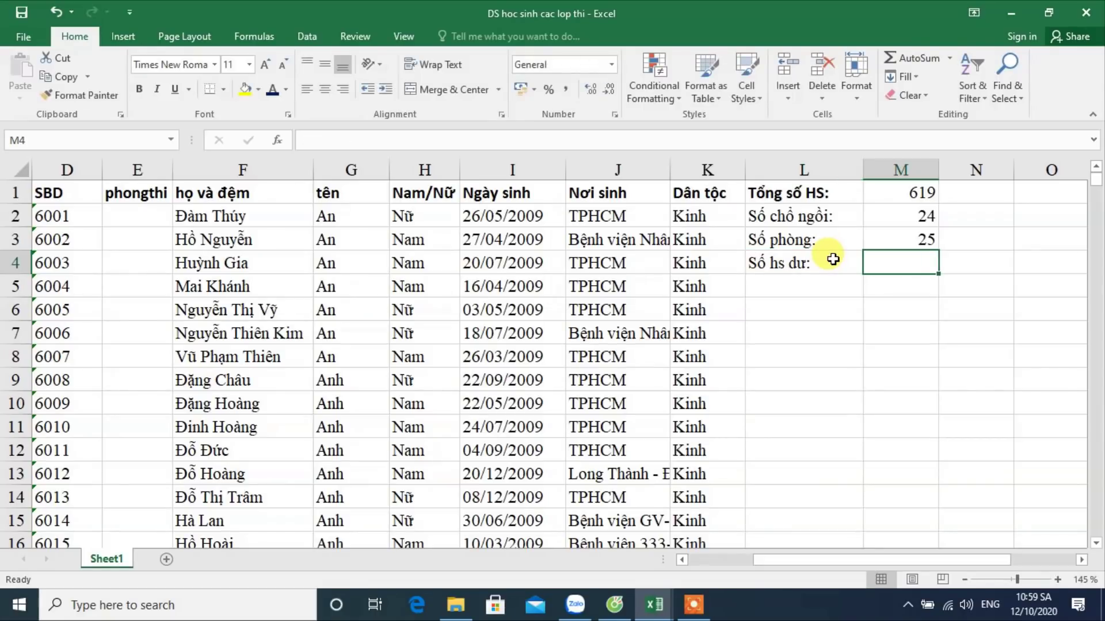
pyautogui.write('=mod')
pyautogui.press('Tab')
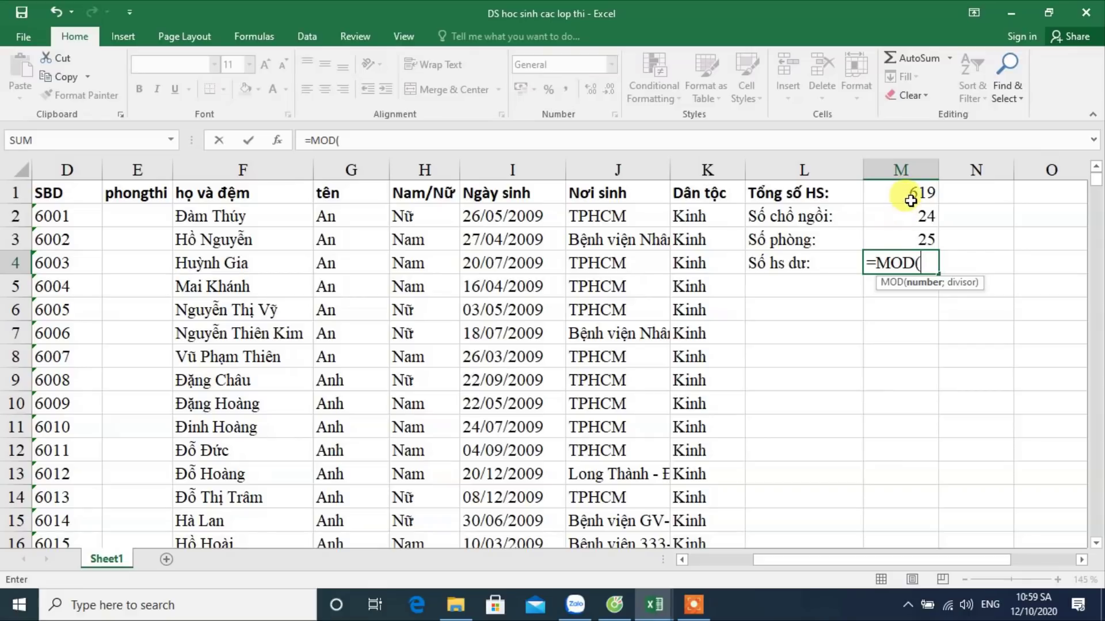
pyautogui.click(920, 194)
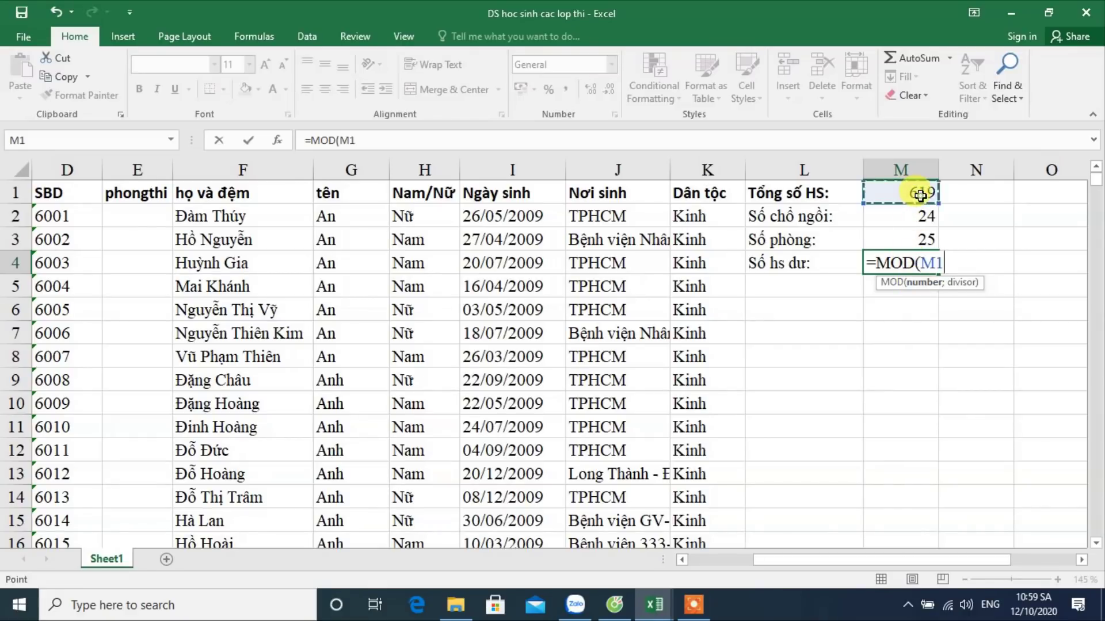
pyautogui.write(';')
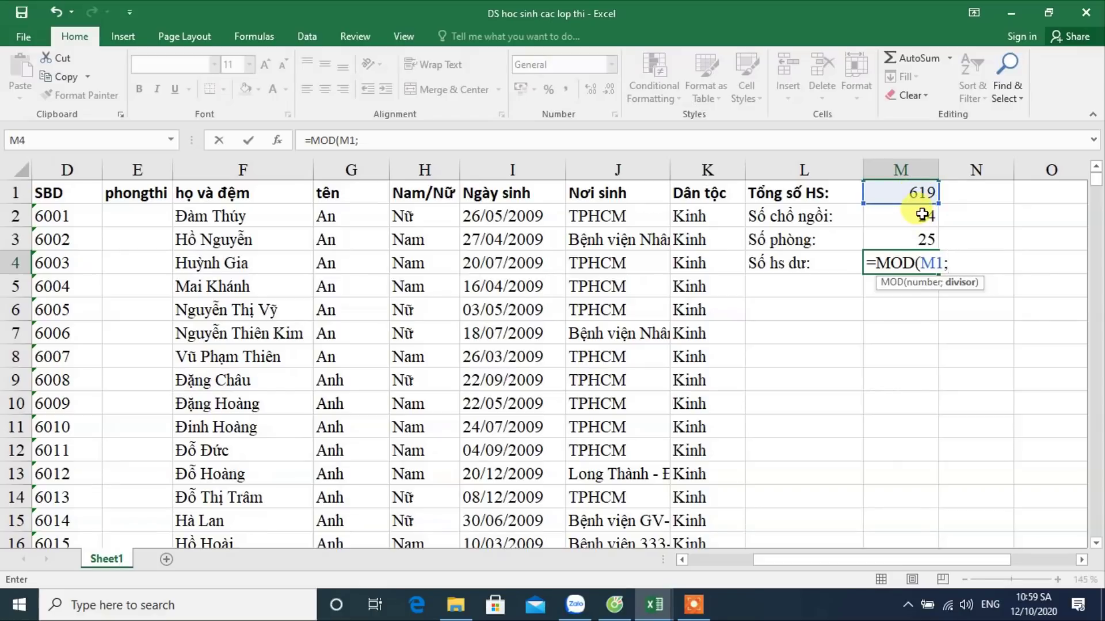
pyautogui.click(922, 214)
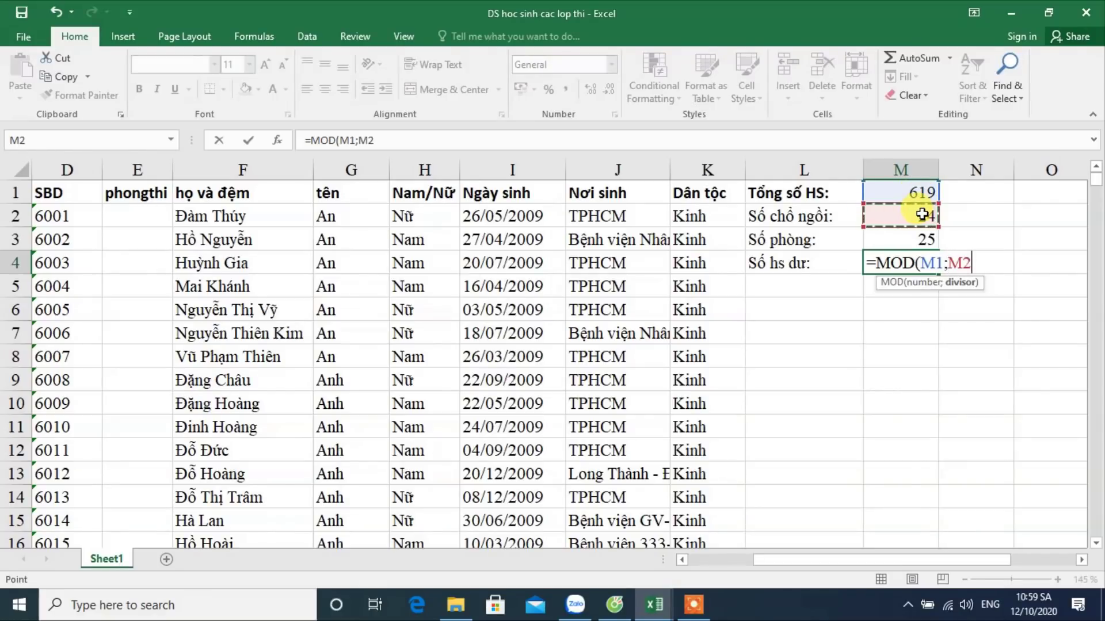
pyautogui.write(')')
pyautogui.press('Return')
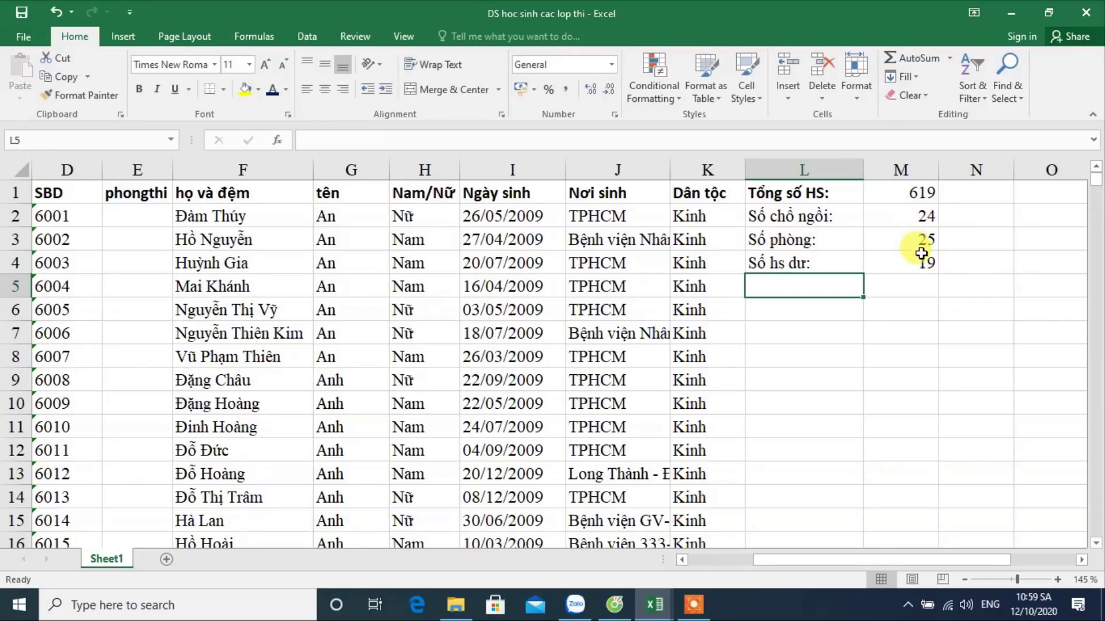
pyautogui.click(922, 257)
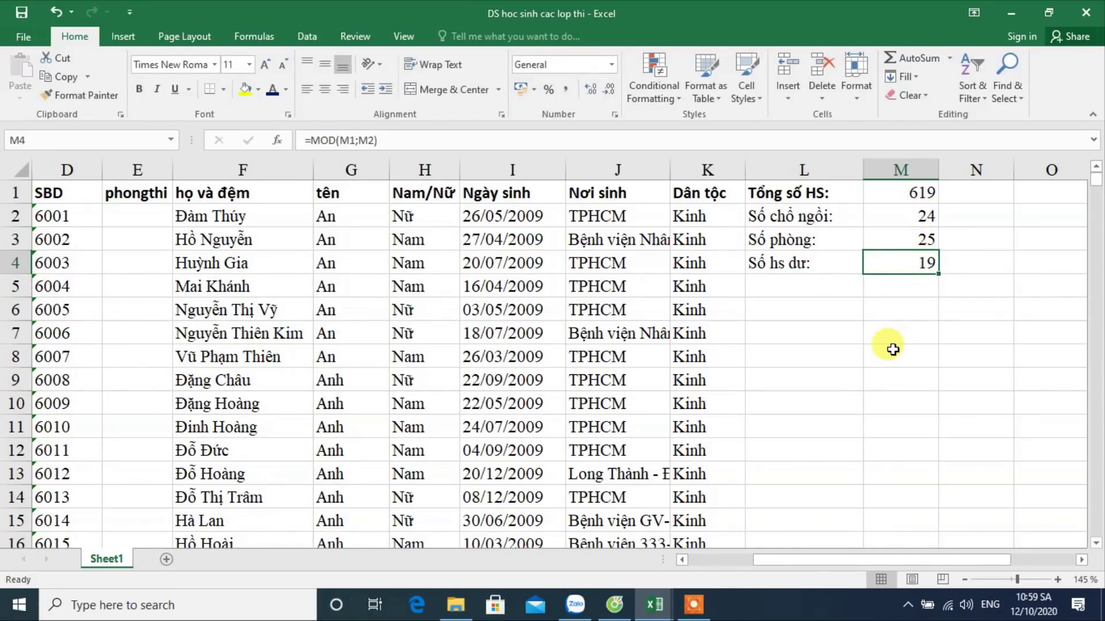
pyautogui.moveTo(764, 562); pyautogui.dragTo(693, 575)
pyautogui.moveTo(184, 215)
pyautogui.mouseDown()
pyautogui.moveTo(340, 360)
pyautogui.moveTo(356, 405)
pyautogui.mouseUp()
pyautogui.scroll(-2, 200, 486)
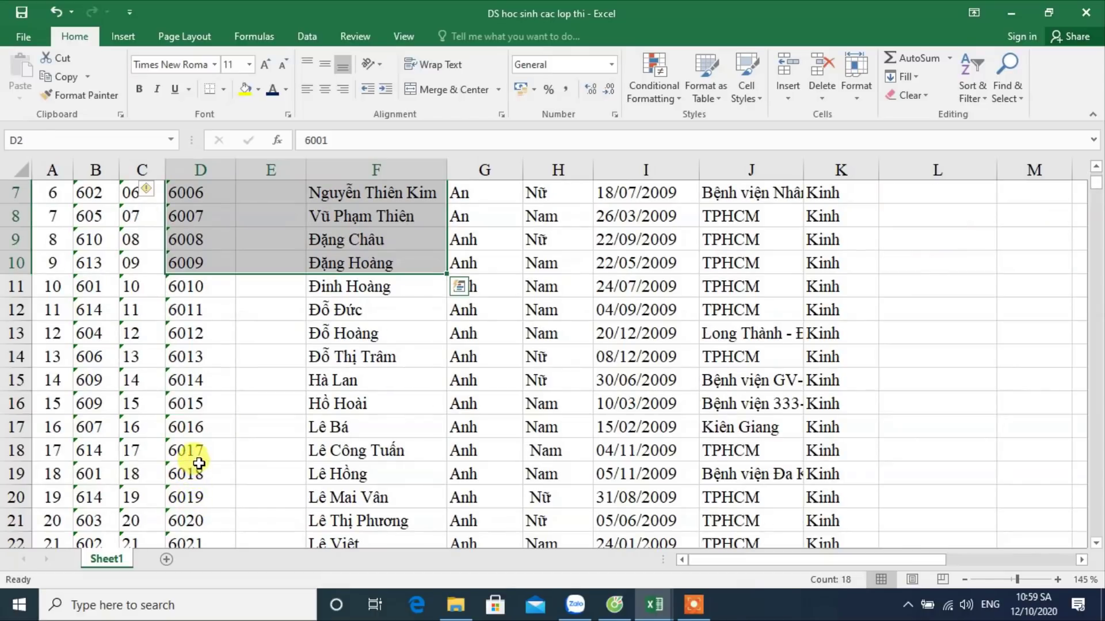
pyautogui.scroll(-1, 199, 485)
pyautogui.keyDown('shift'); pyautogui.click(193, 541); pyautogui.keyUp('shift')
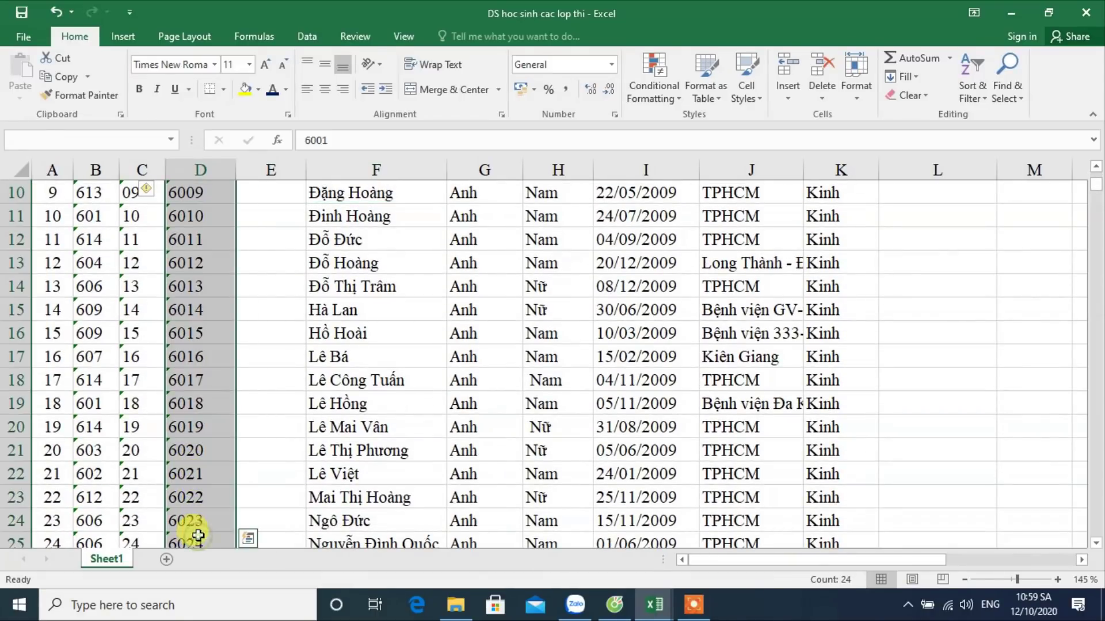
pyautogui.scroll(-1, 242, 403)
pyautogui.scroll(4, 266, 383)
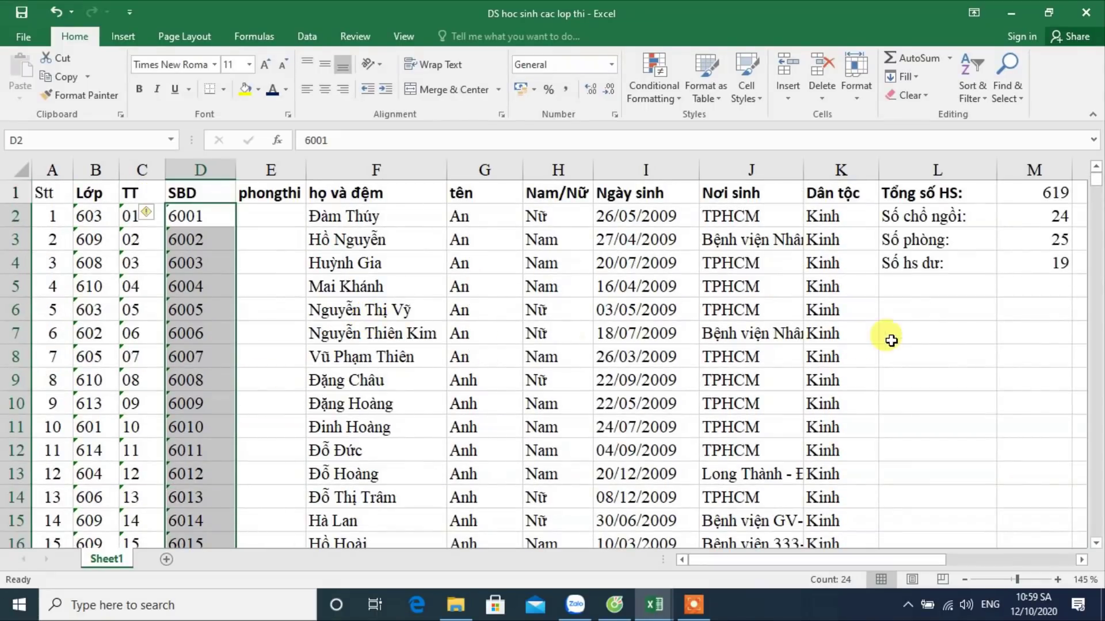
pyautogui.click(1013, 241)
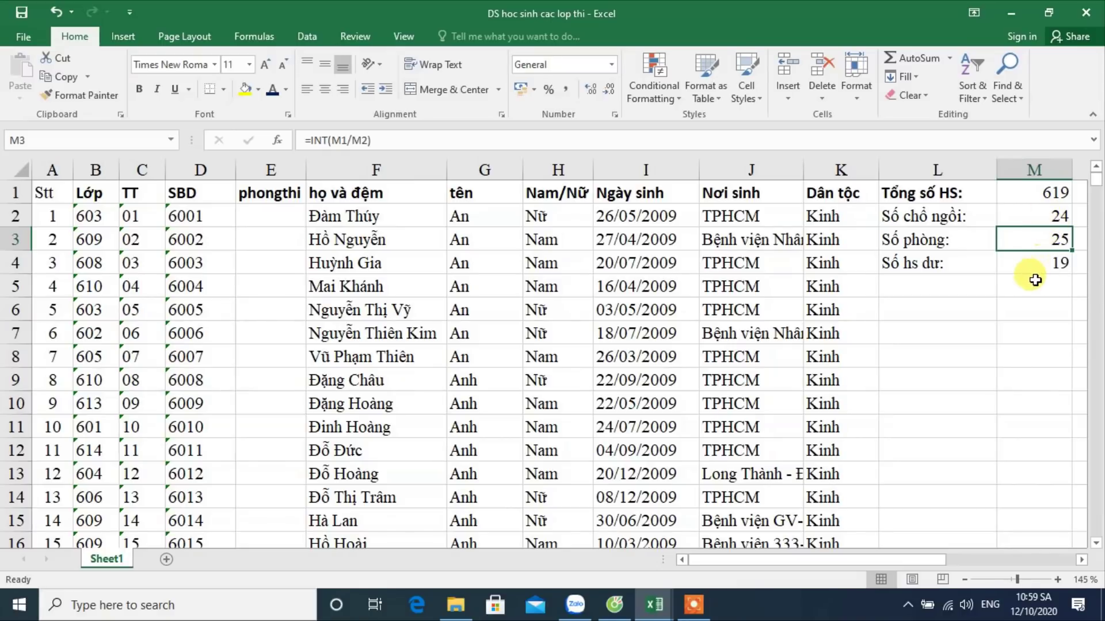
pyautogui.click(1039, 269)
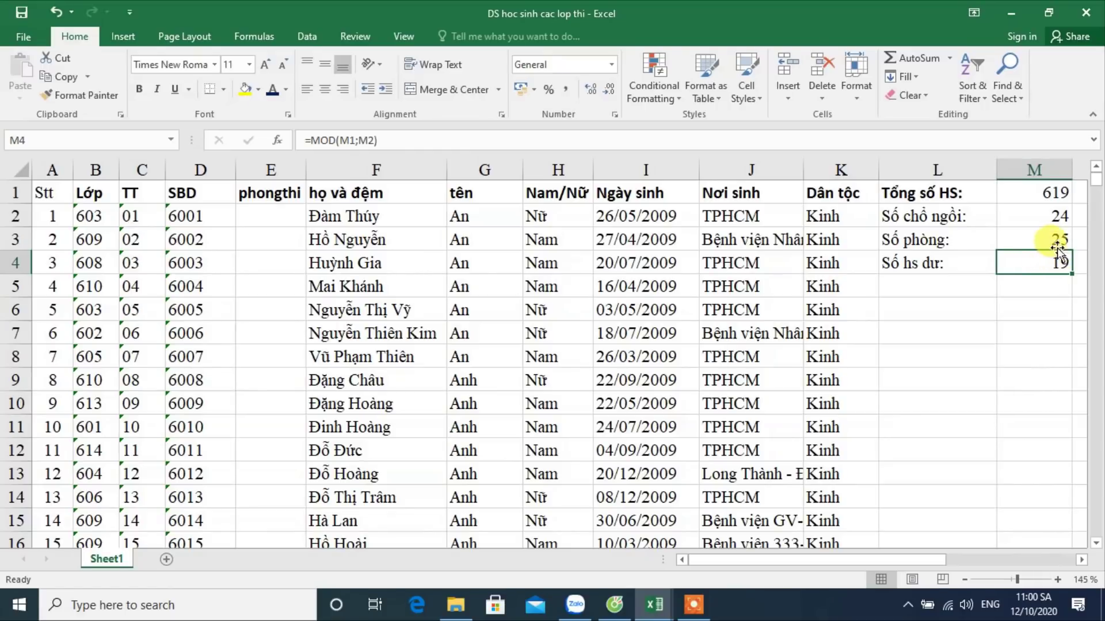
pyautogui.click(1050, 240)
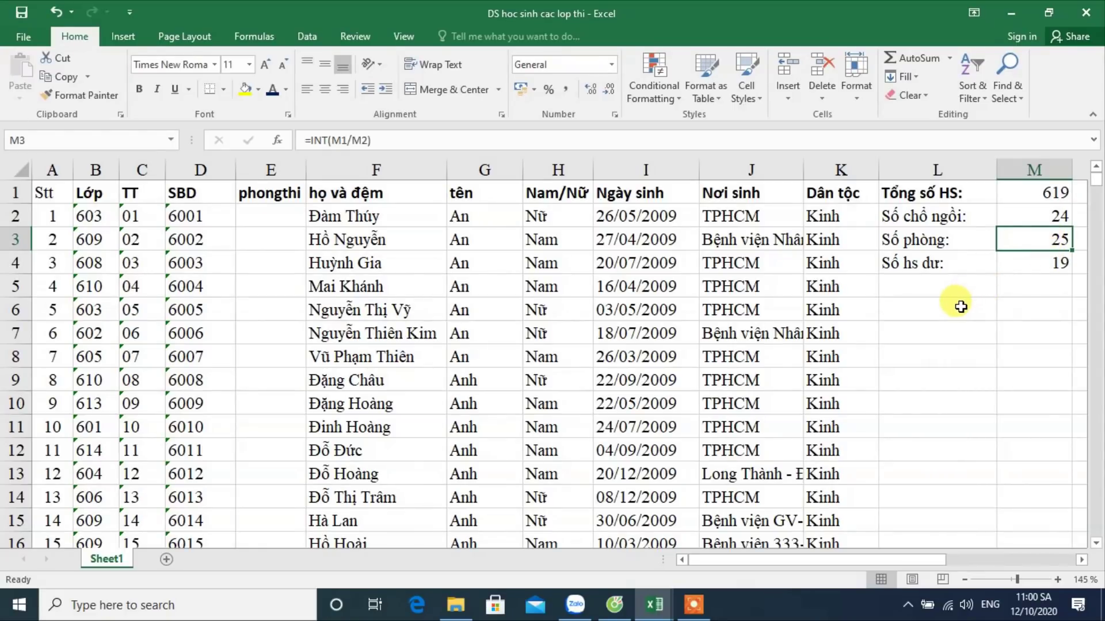
pyautogui.click(936, 309)
# Step: Enter the notes '19 phòng 25, 6 phòng 24' in L6 and '25 phòng 24, 1 phòng 19' in L7
pyautogui.write('19')
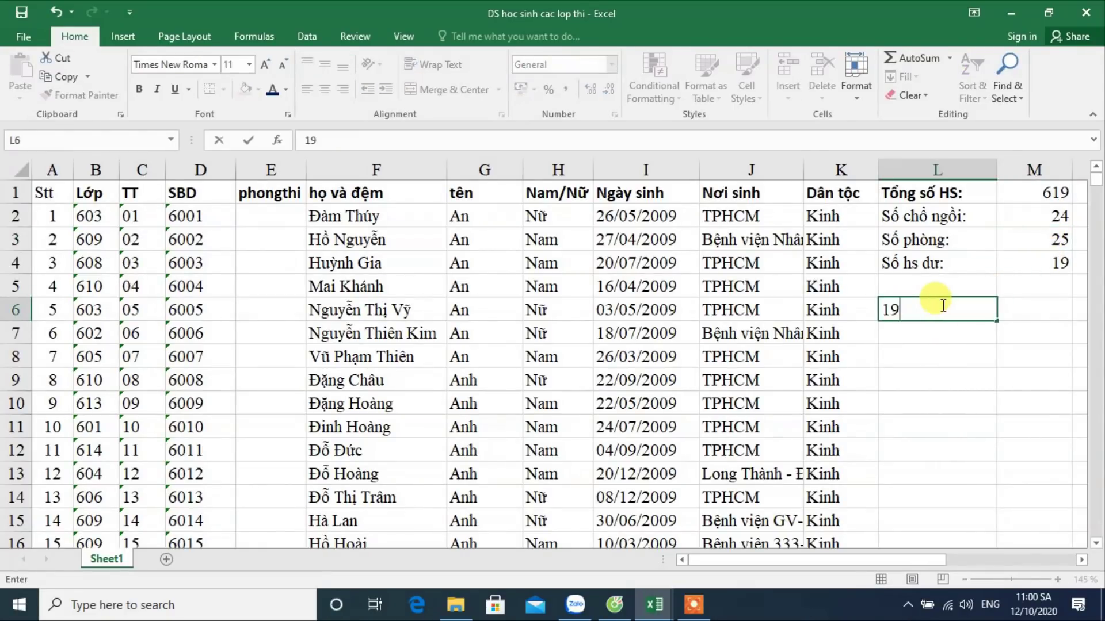
pyautogui.write(' phòng 25, 6 ')
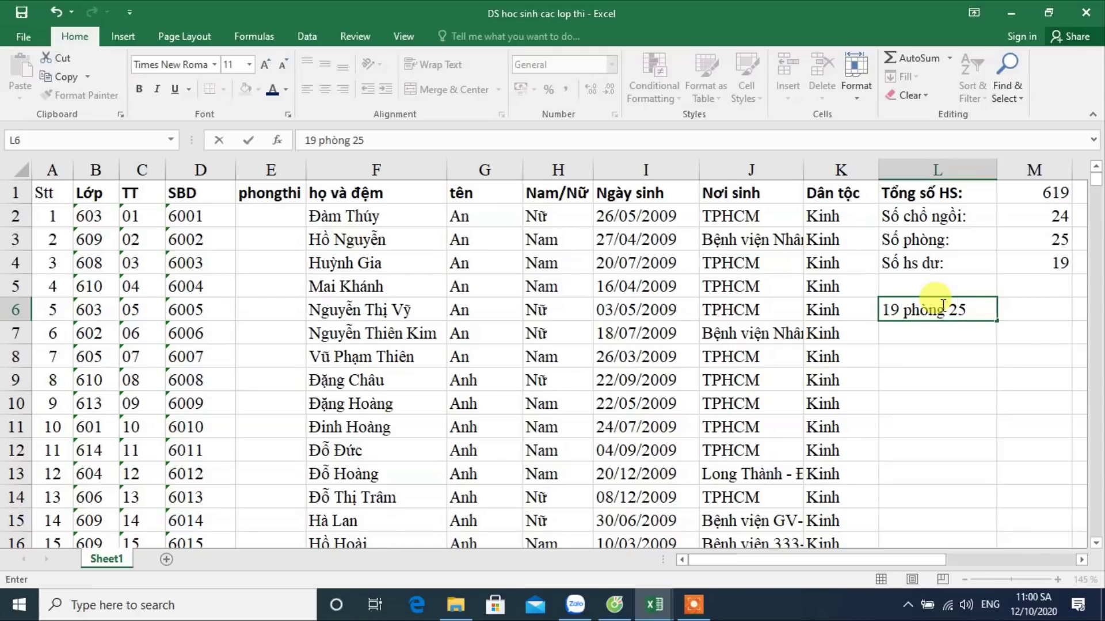
pyautogui.write('phòng 24')
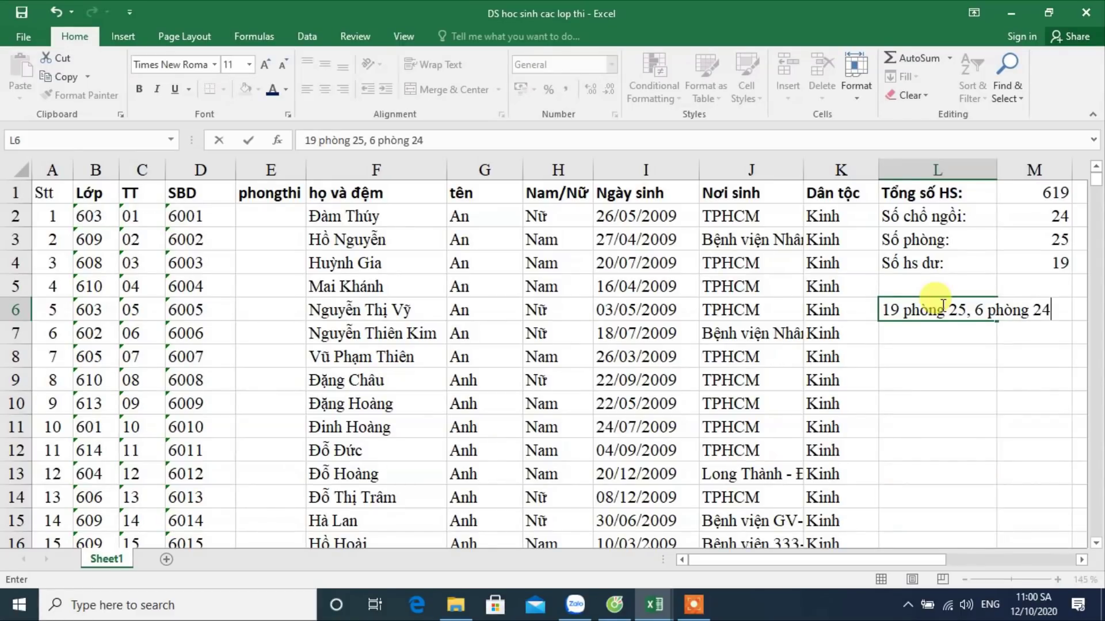
pyautogui.press('Return')
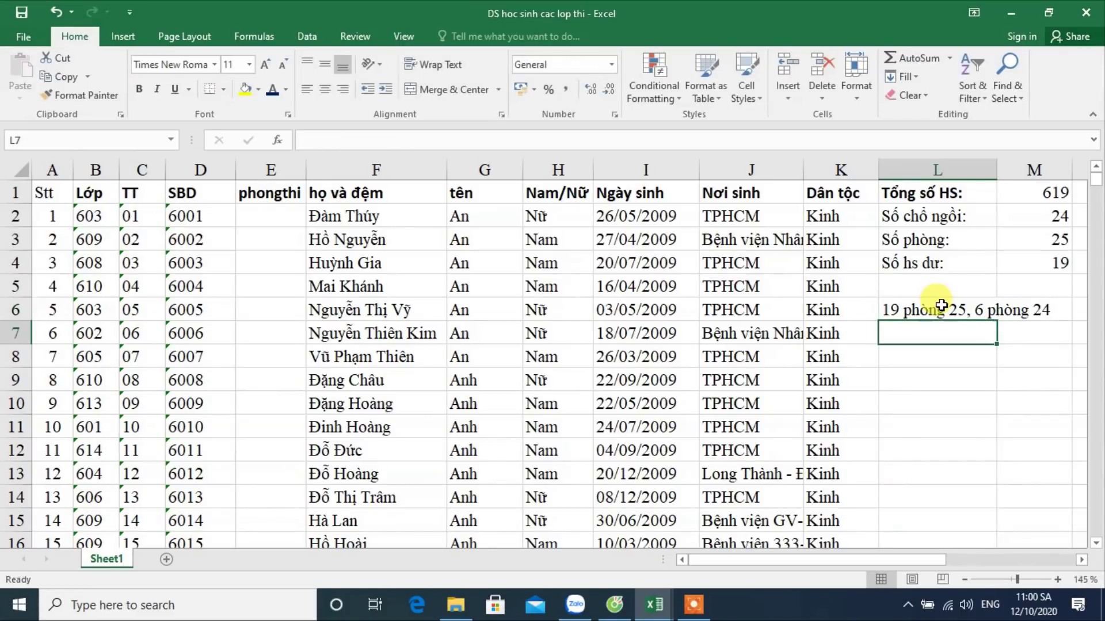
pyautogui.write('25 phòng 24, 1 phòng 19')
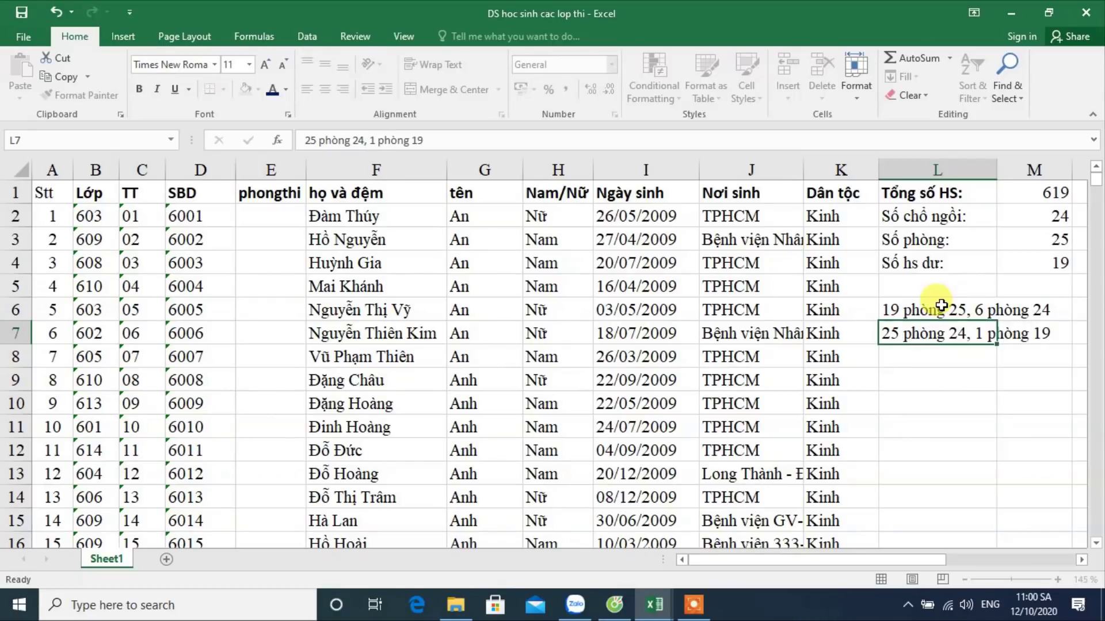
pyautogui.press('Return')
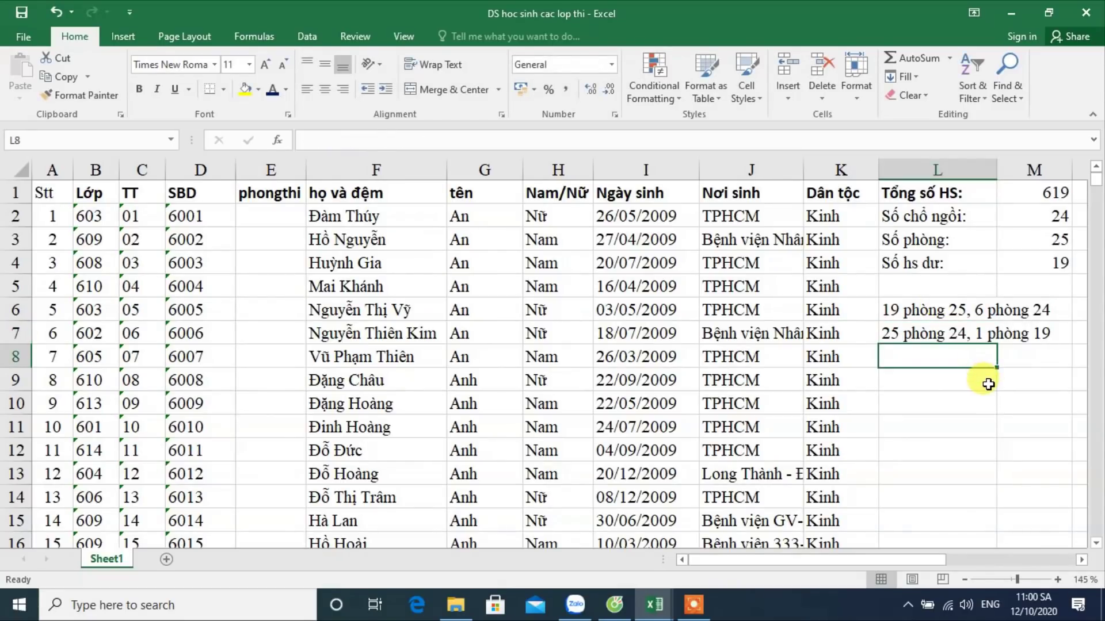
pyautogui.click(982, 377)
pyautogui.click(922, 315)
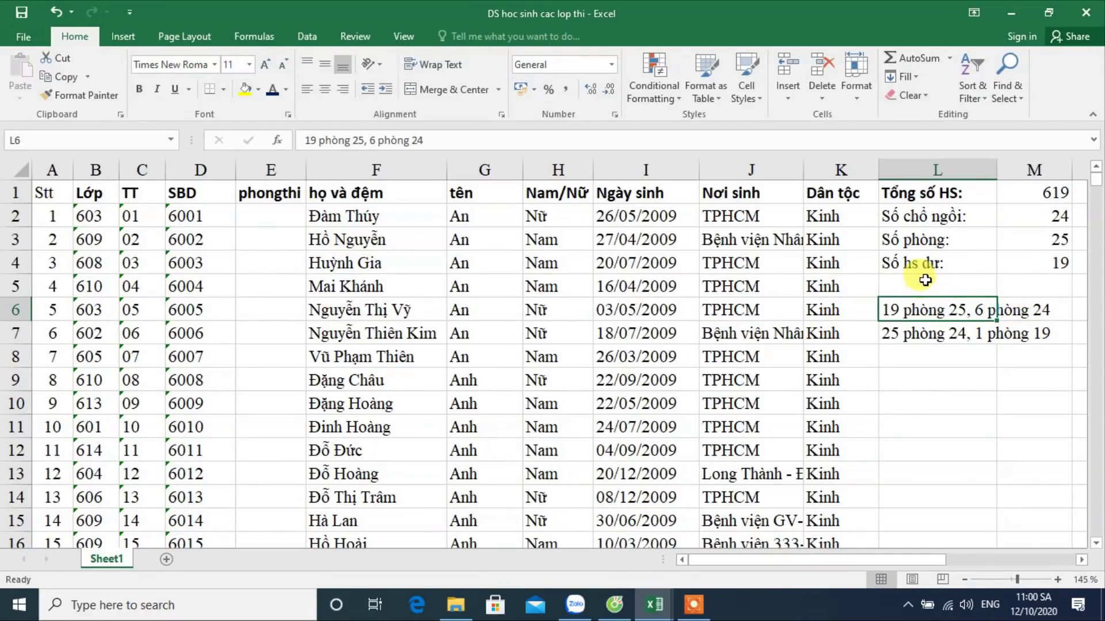
pyautogui.click(901, 170)
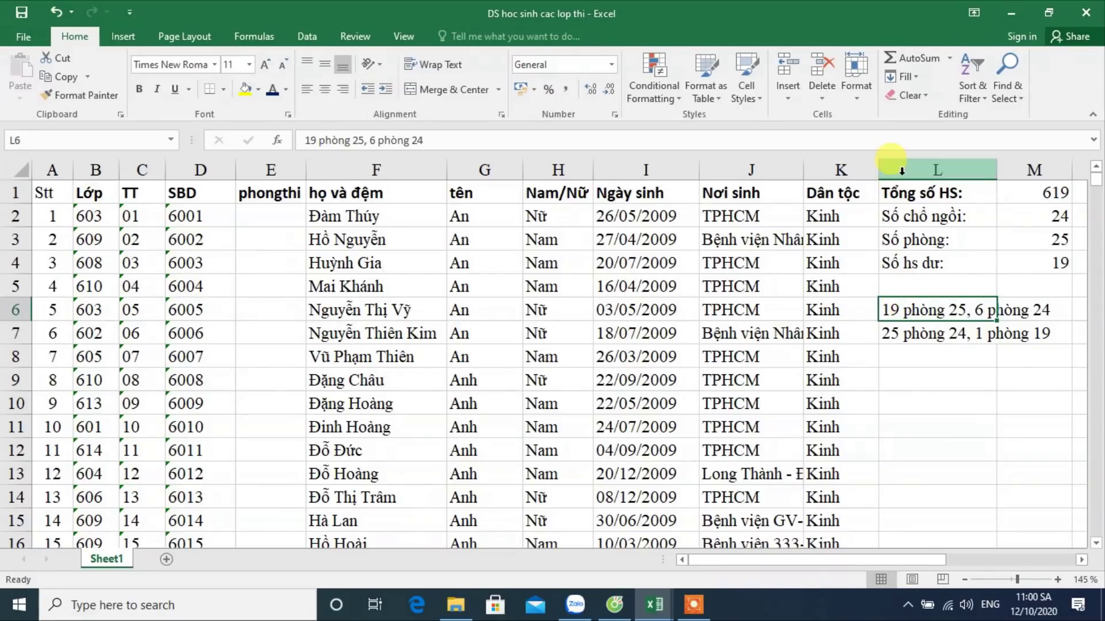
# Step: Insert a blank column L between the student list and the summary block
pyautogui.rightClick(902, 172)
pyautogui.click(939, 288)
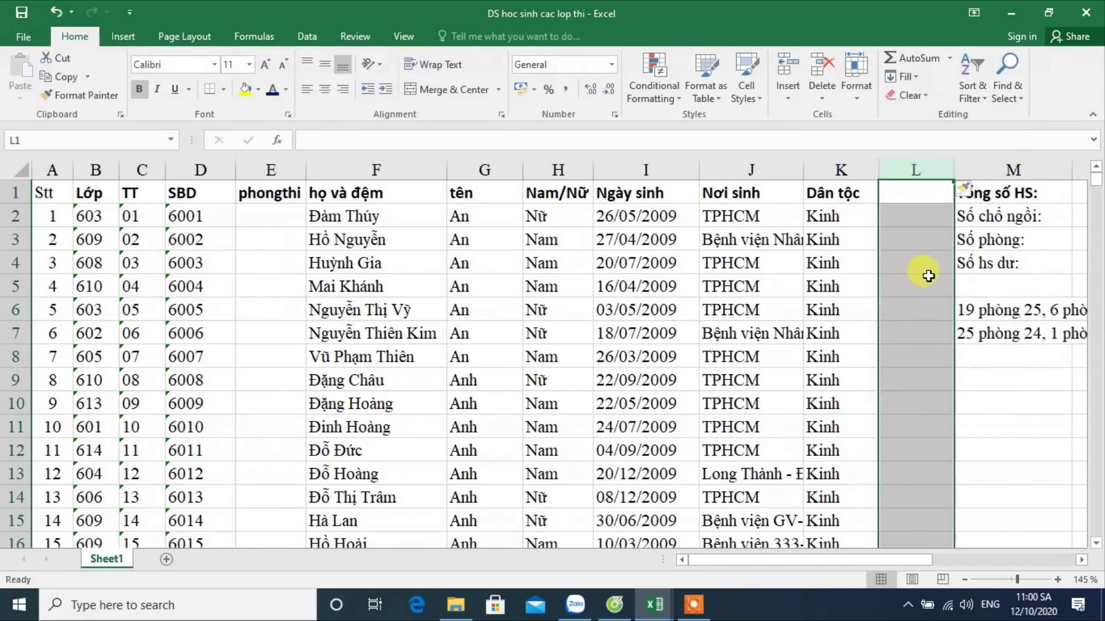
pyautogui.moveTo(861, 559); pyautogui.dragTo(933, 563)
# Step: Move the summary block M1:N7 down one row so it occupies M2:N8
pyautogui.click(806, 200)
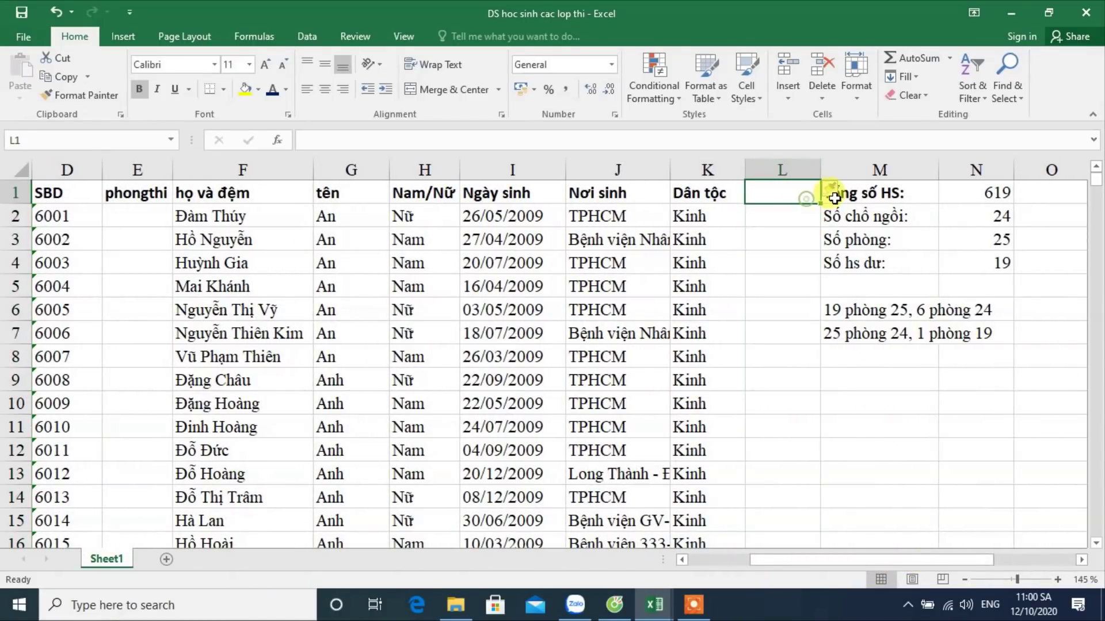
pyautogui.moveTo(832, 192); pyautogui.dragTo(986, 344)
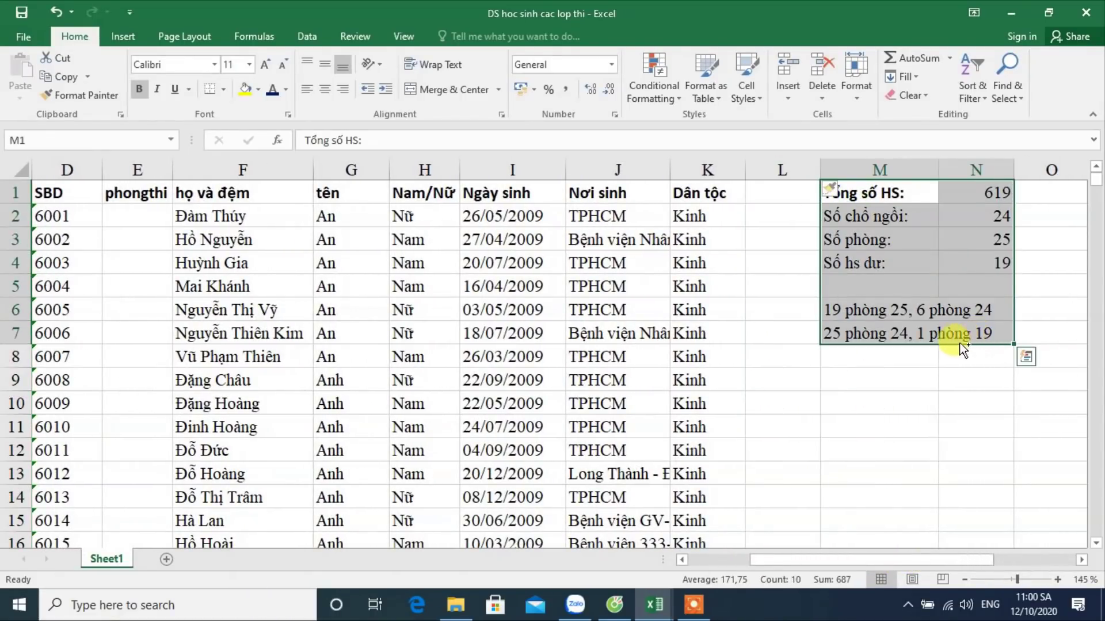
pyautogui.hotkey('ctrl', 'c')
pyautogui.click(849, 378)
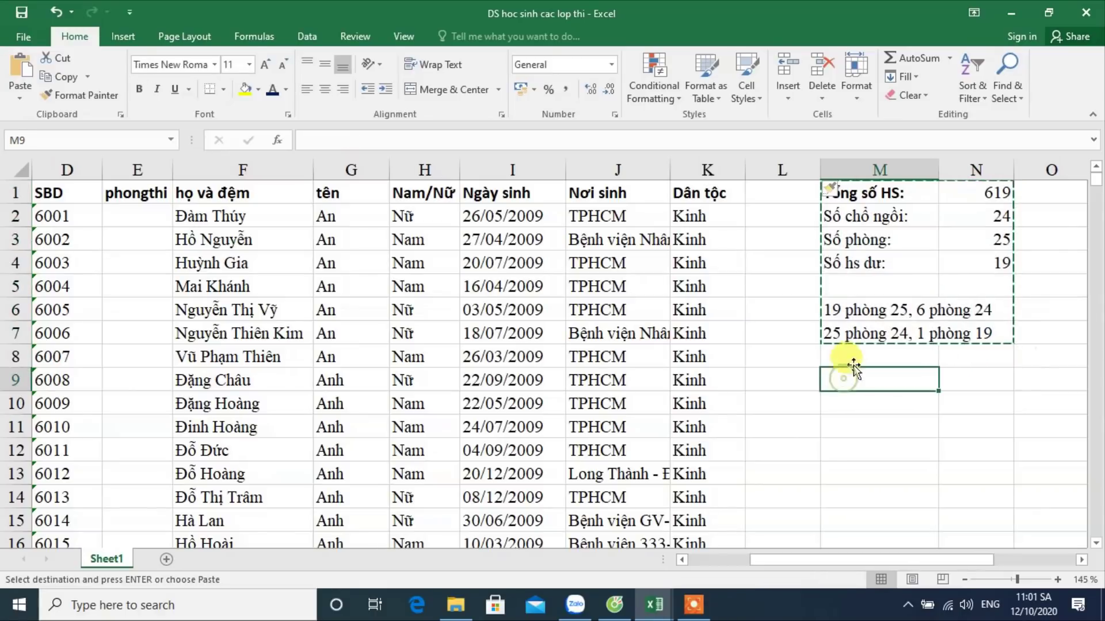
pyautogui.keyDown('ctrl'); pyautogui.click(873, 240); pyautogui.keyUp('ctrl')
pyautogui.hotkey('ctrl', 'v')
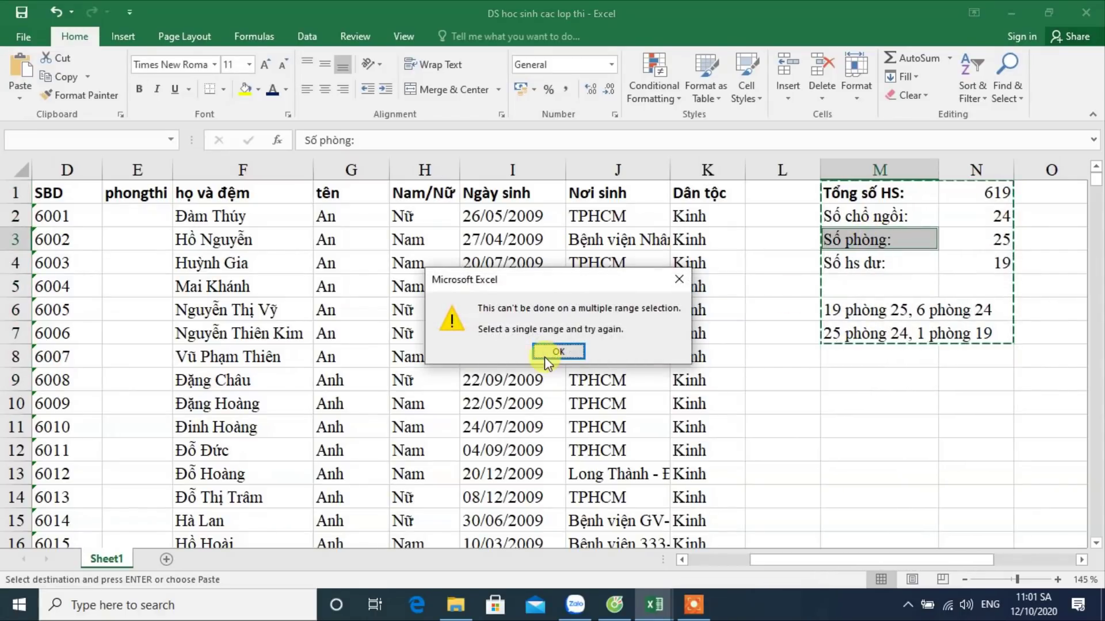
pyautogui.click(544, 357)
pyautogui.moveTo(848, 192); pyautogui.dragTo(976, 318)
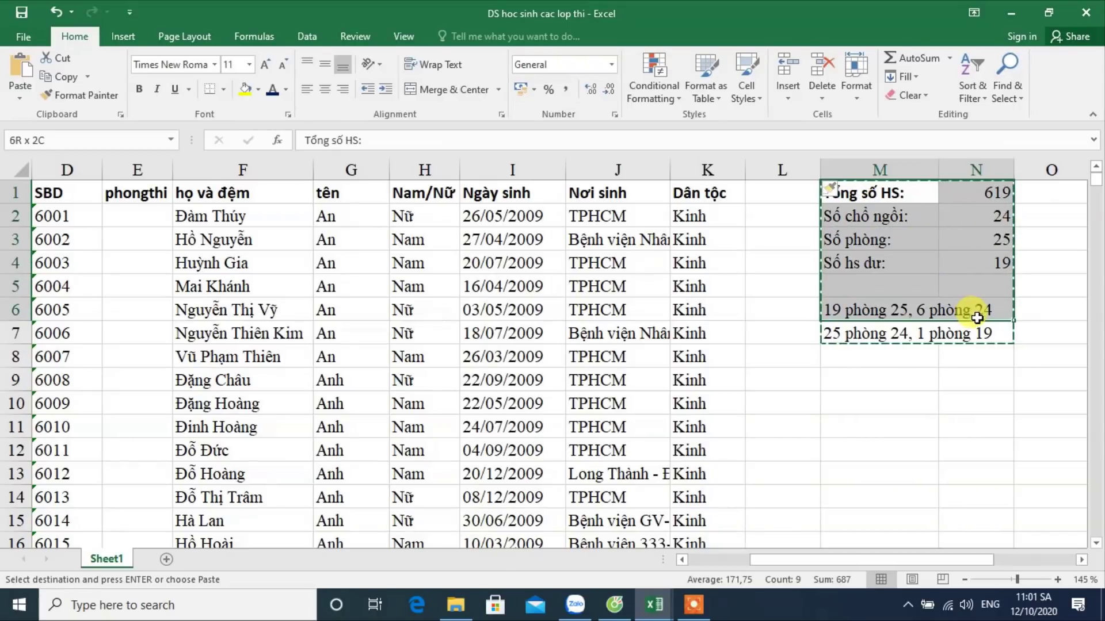
pyautogui.click(916, 216)
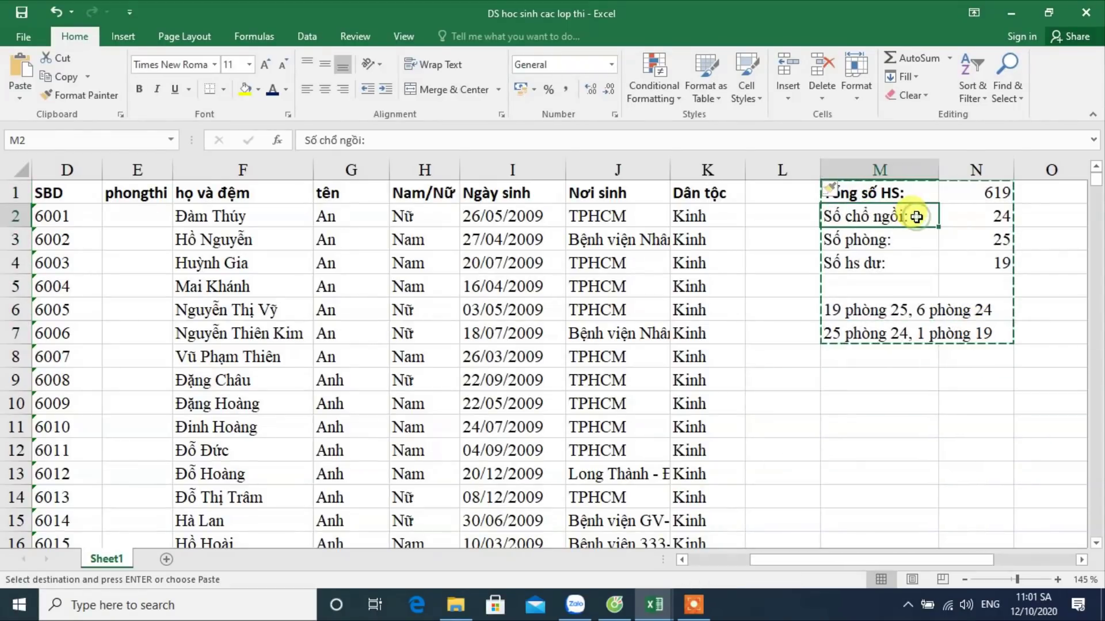
pyautogui.press('Return')
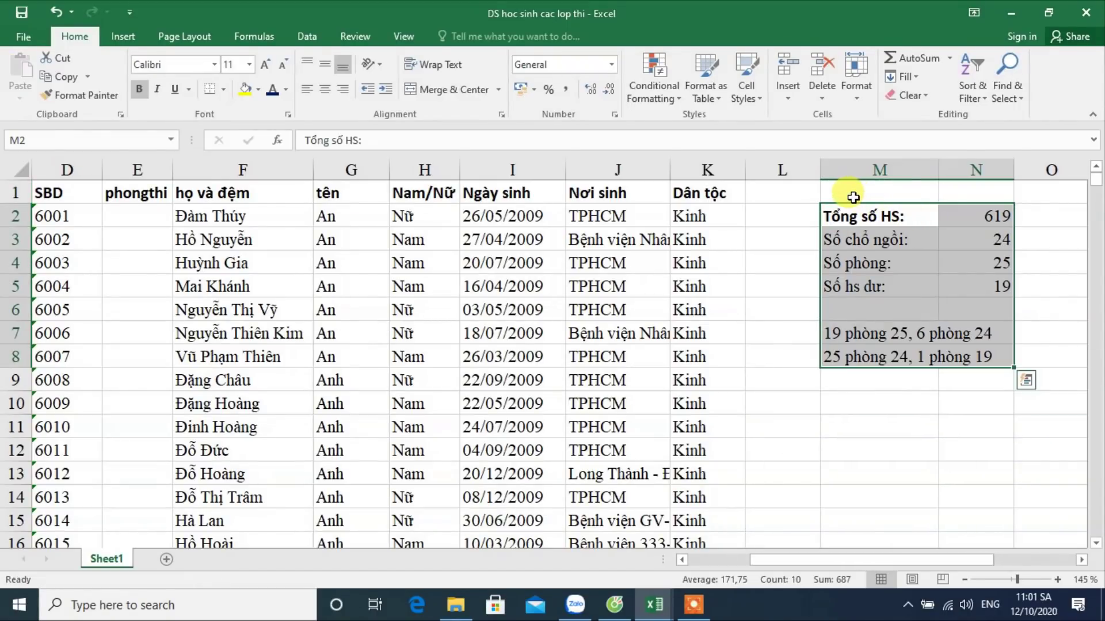
pyautogui.click(832, 191)
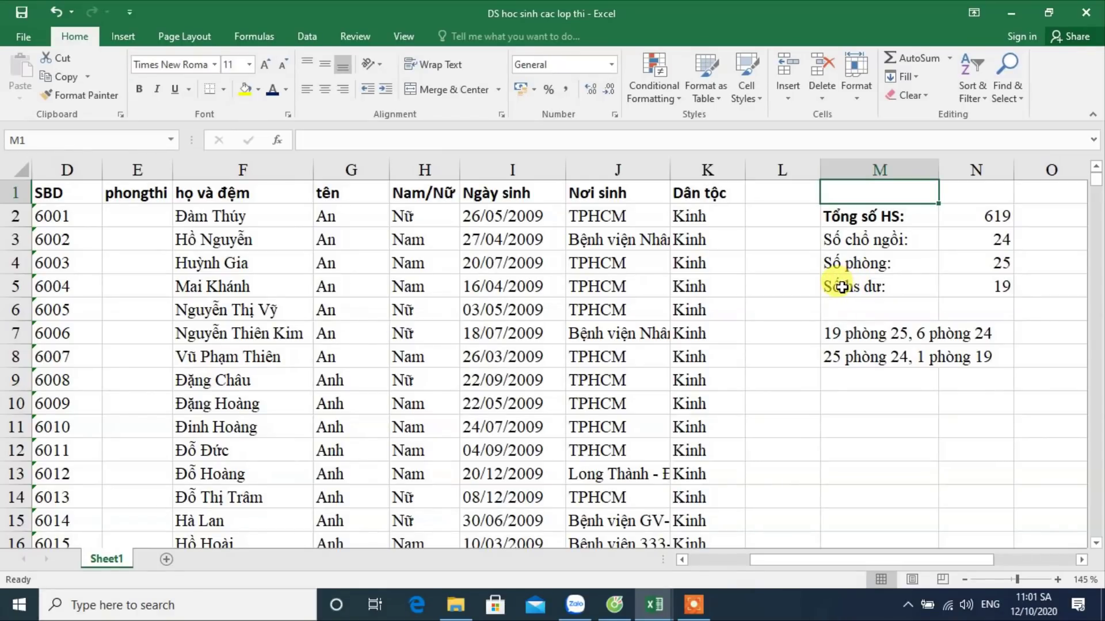
pyautogui.click(134, 212)
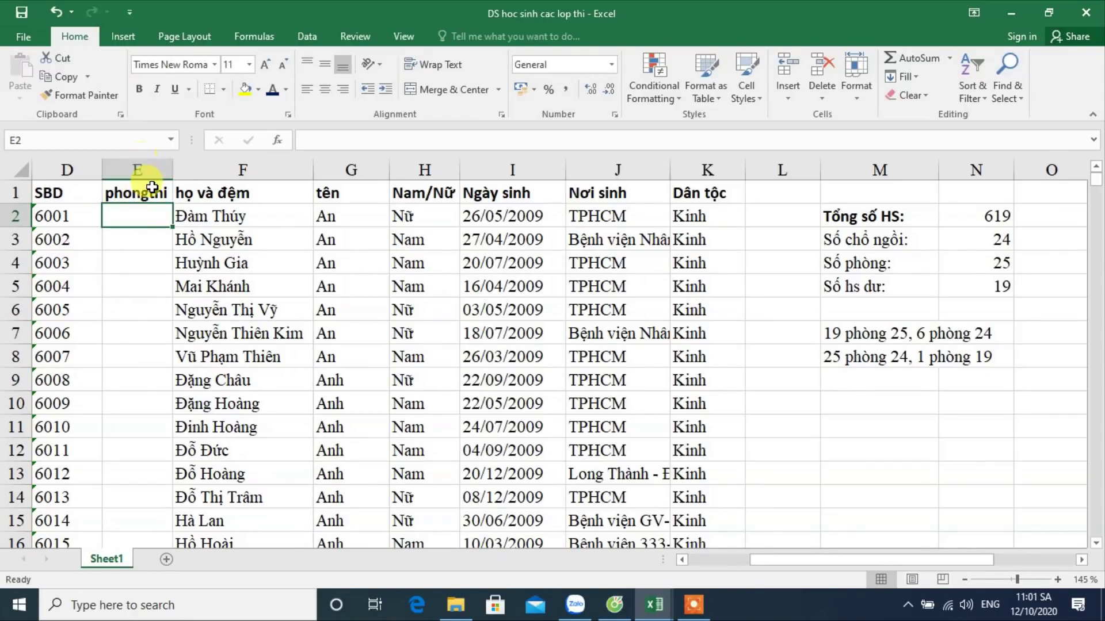
pyautogui.click(150, 170)
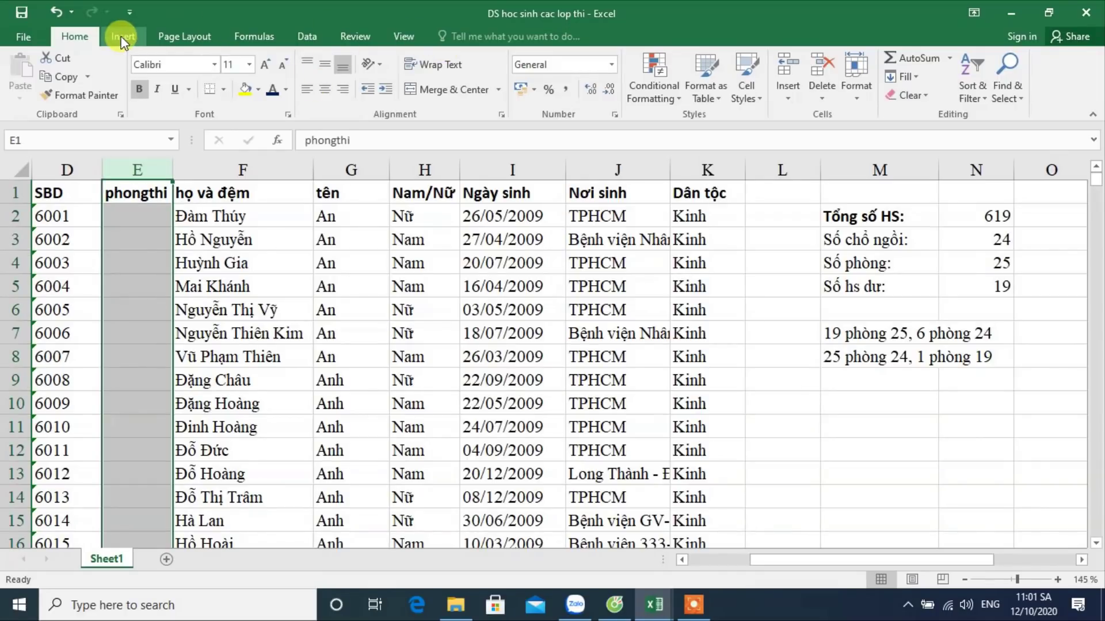
# Step: Format the phongthi column as Text and enter room code 01 in E2
pyautogui.click(611, 64)
pyautogui.scroll(-1, 627, 415)
pyautogui.click(620, 416)
pyautogui.click(128, 217)
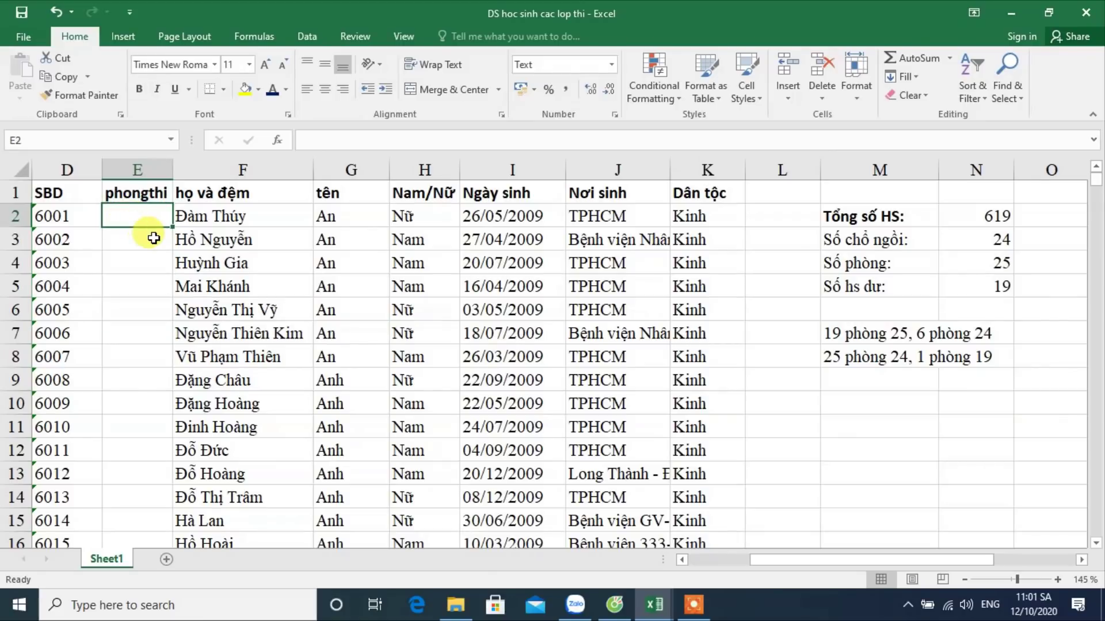
pyautogui.write('01')
pyautogui.press('Return')
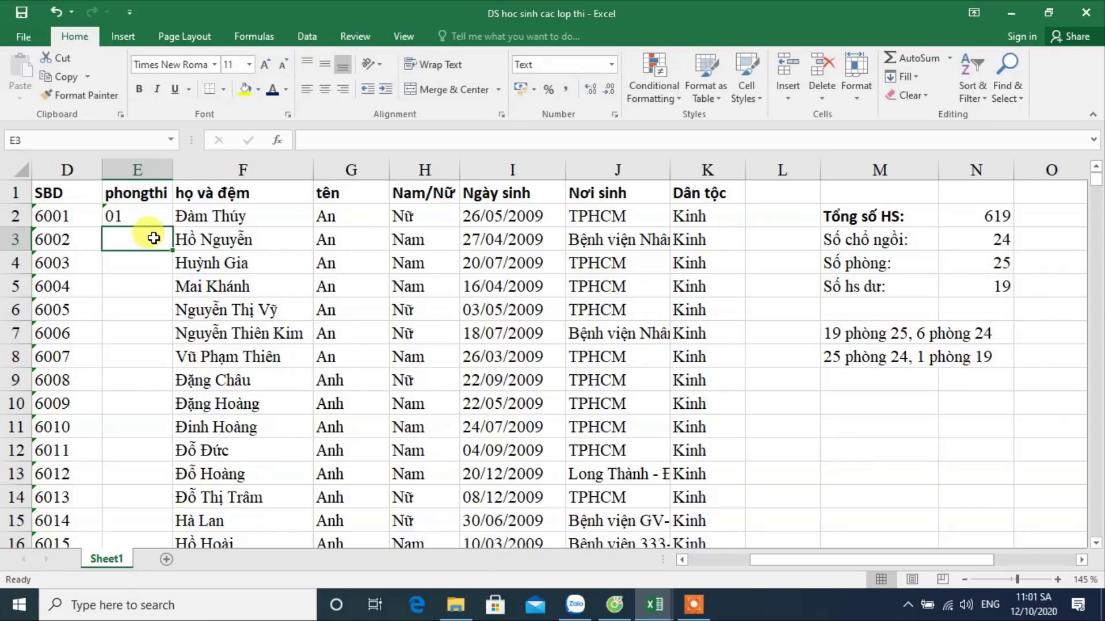
# Step: Fill 01 down from E2 to E26 and copy that block
pyautogui.click(147, 216)
pyautogui.moveTo(173, 229); pyautogui.dragTo(176, 496)
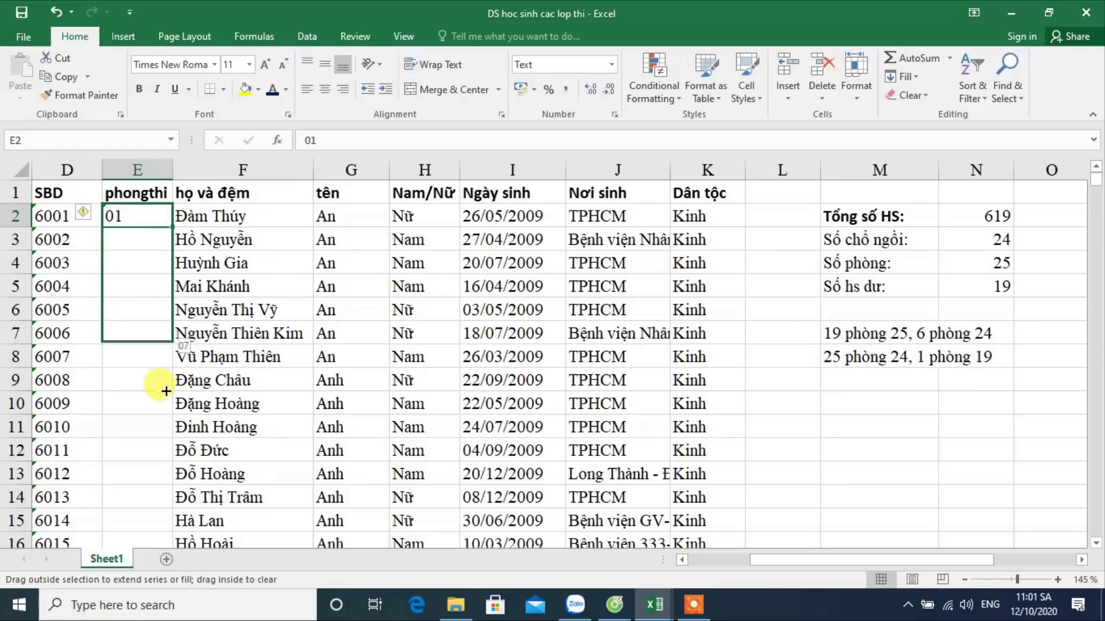
pyautogui.moveTo(176, 496); pyautogui.dragTo(171, 508)
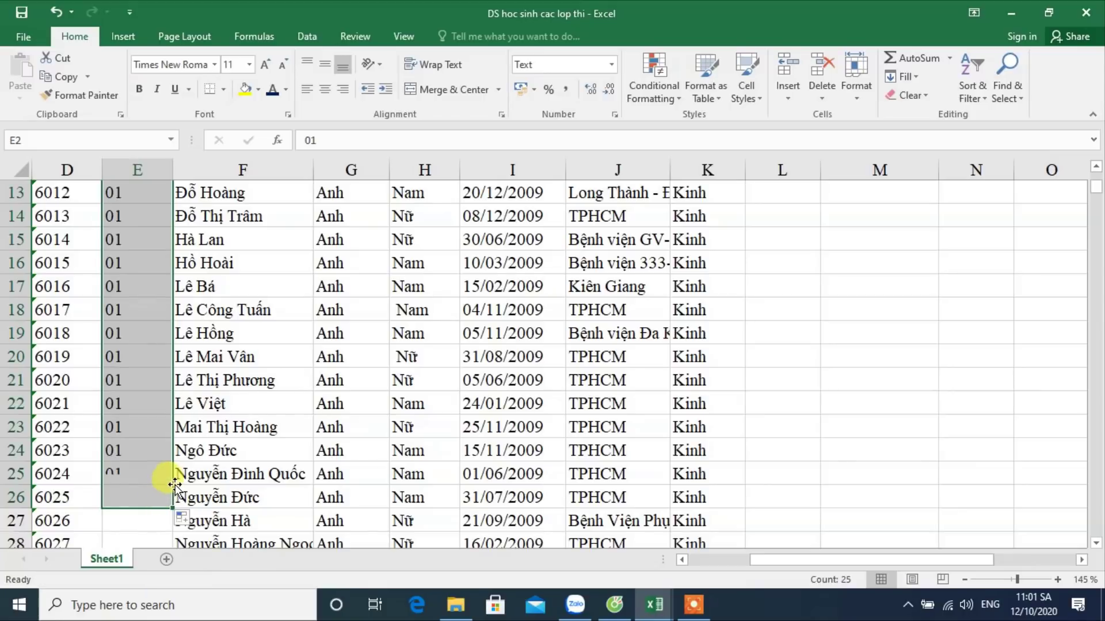
pyautogui.scroll(4, 111, 394)
pyautogui.scroll(-4, 137, 322)
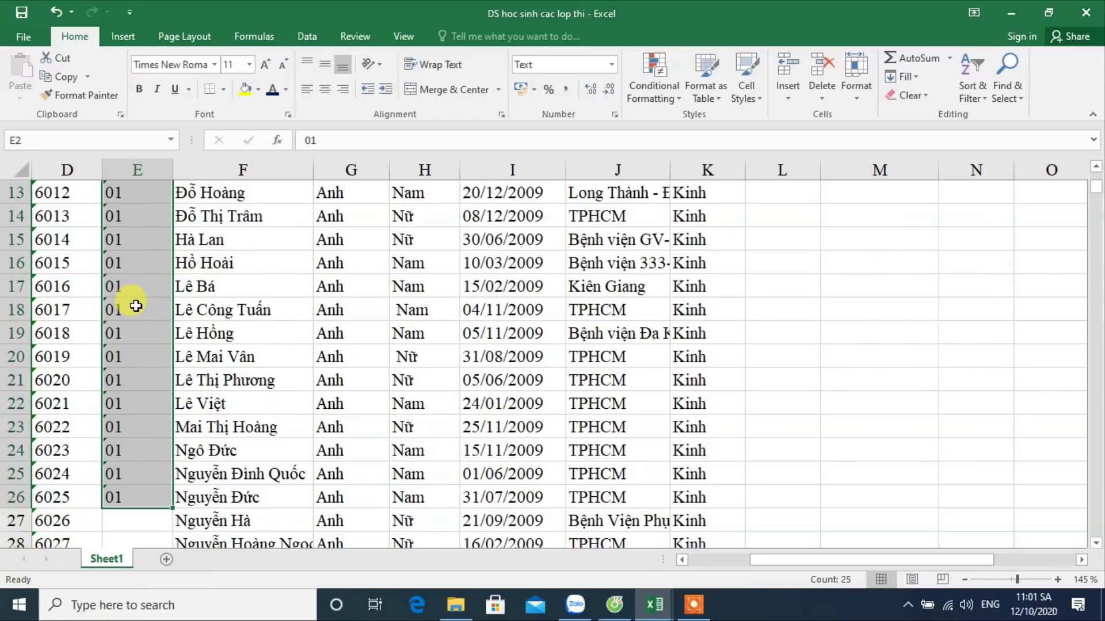
pyautogui.hotkey('ctrl', 'c')
# Step: Paste the 01 block at E27, E52, E77 and E102
pyautogui.scroll(-2, 136, 306)
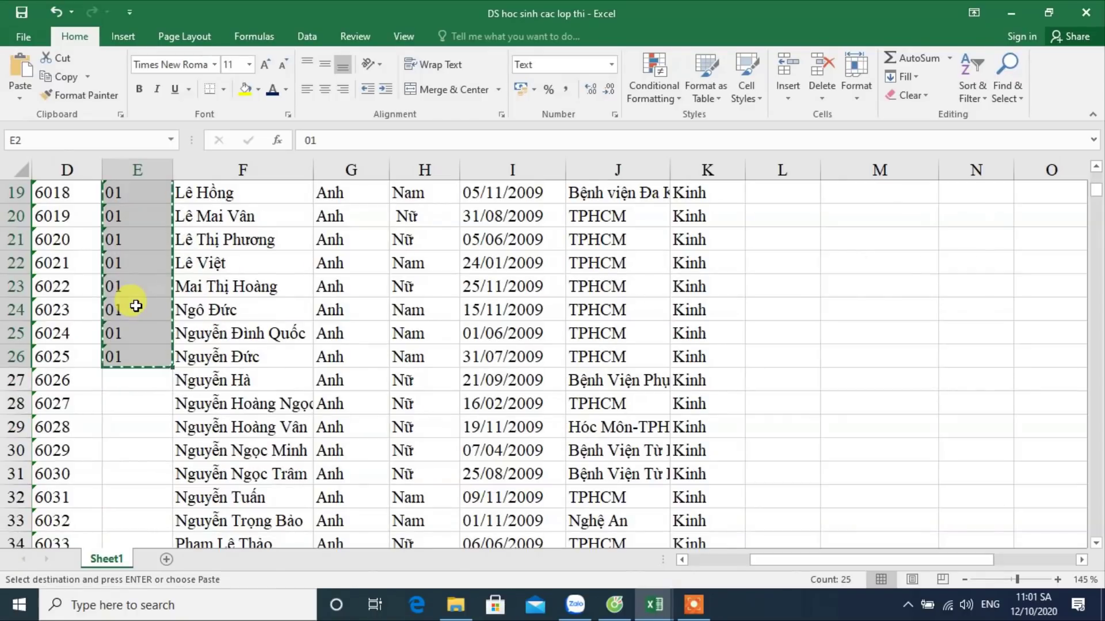
pyautogui.scroll(6, 136, 305)
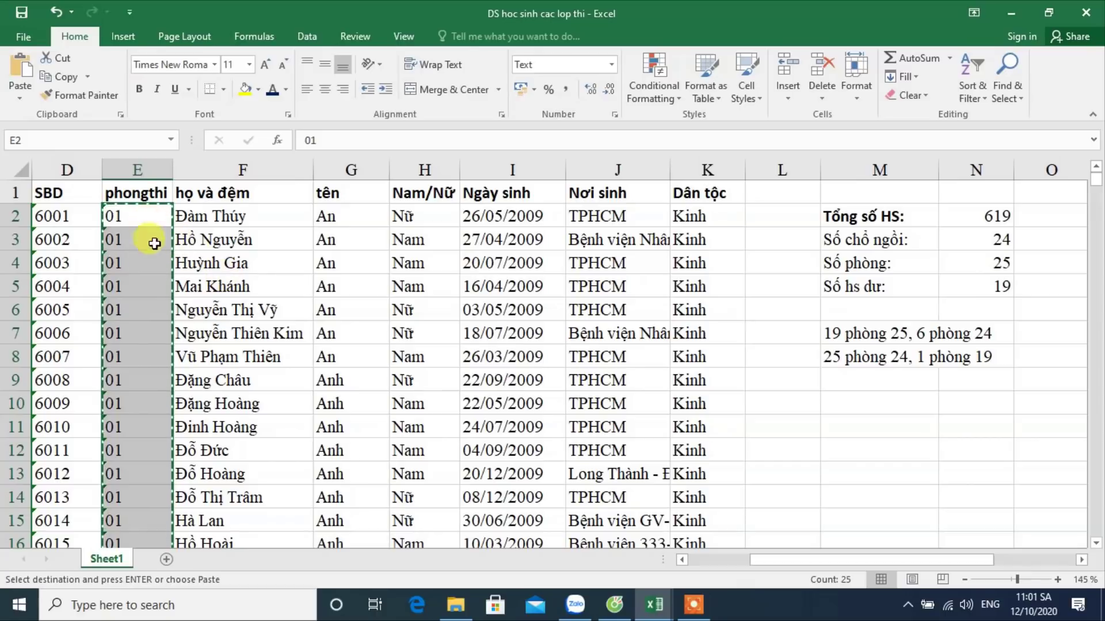
pyautogui.scroll(-4, 158, 389)
pyautogui.scroll(-3, 141, 375)
pyautogui.click(136, 309)
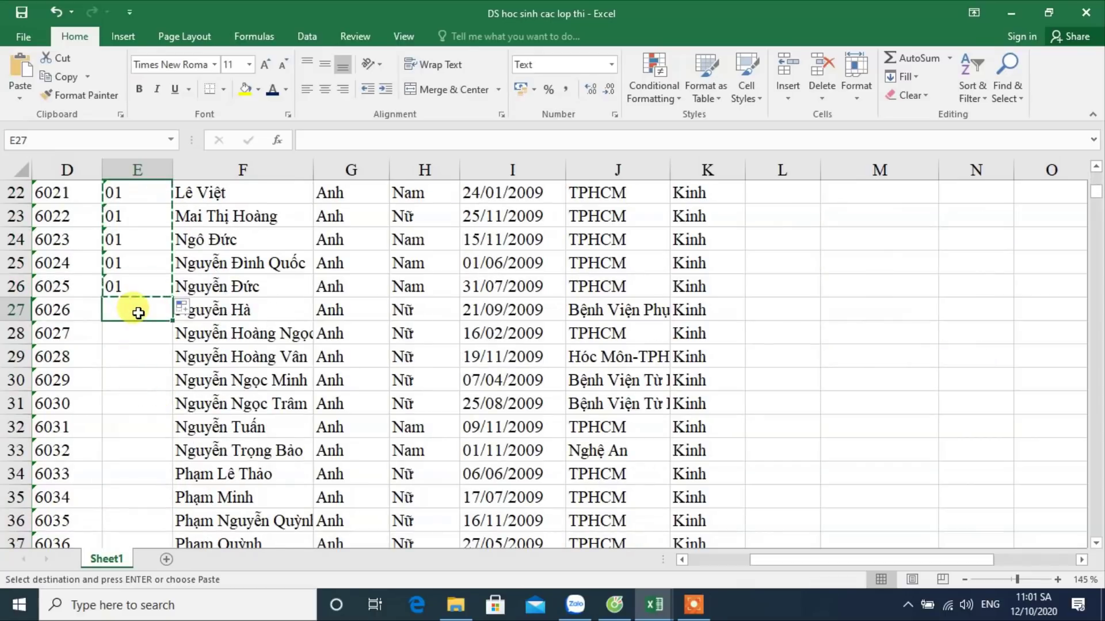
pyautogui.hotkey('ctrl', 'v')
pyautogui.scroll(-1, 139, 314)
pyautogui.scroll(-8, 140, 311)
pyautogui.scroll(-1, 138, 276)
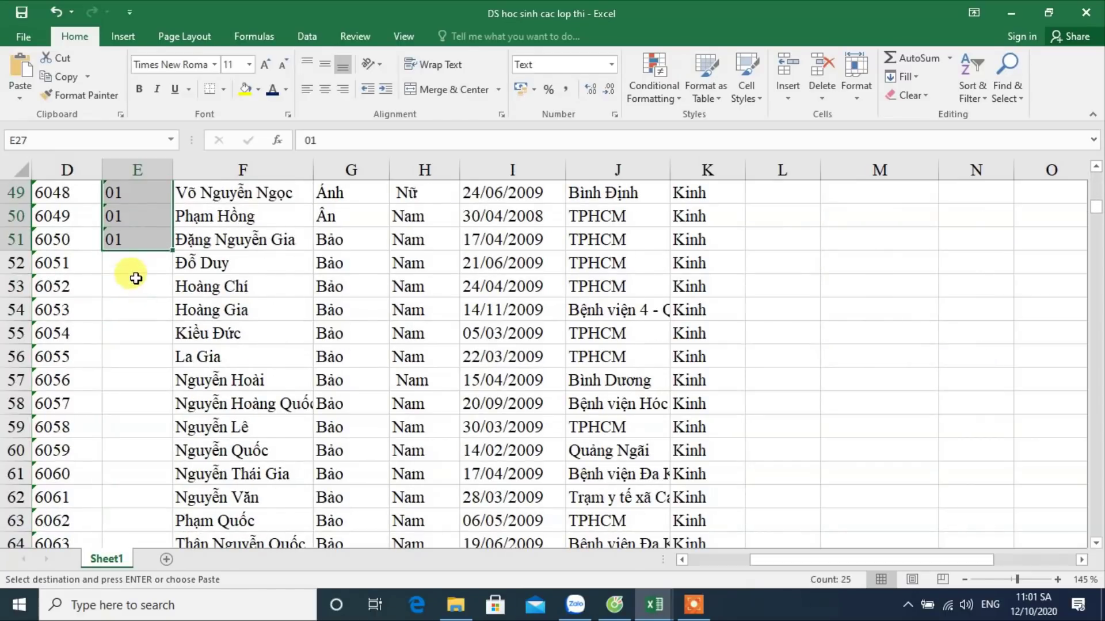
pyautogui.click(135, 266)
pyautogui.hotkey('ctrl', 'v')
pyautogui.scroll(-4, 135, 265)
pyautogui.scroll(-4, 136, 276)
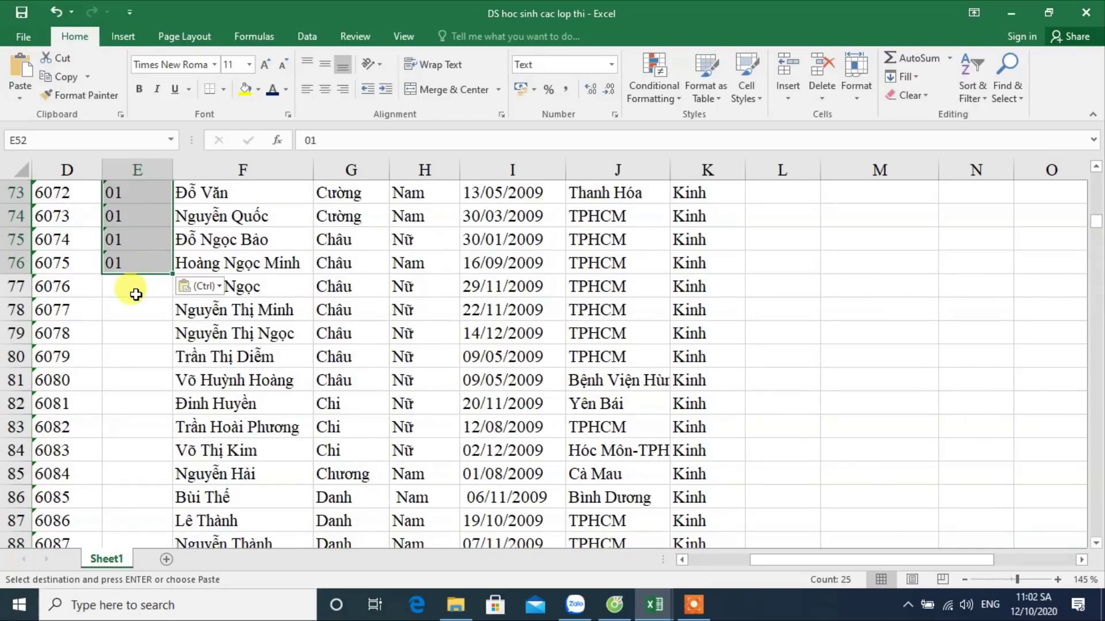
pyautogui.click(136, 286)
pyautogui.hotkey('ctrl', 'v')
pyautogui.scroll(-5, 136, 283)
pyautogui.scroll(-5, 133, 244)
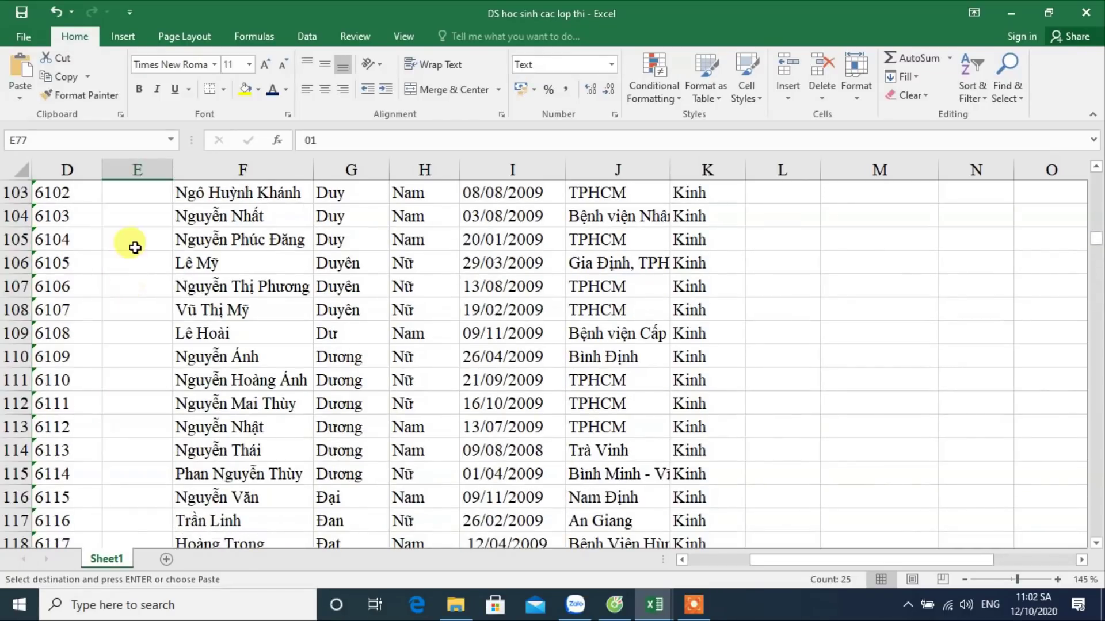
pyautogui.scroll(1, 133, 249)
pyautogui.click(136, 242)
pyautogui.hotkey('ctrl', 'v')
# Step: Paste the 01 block at E127, E152, E177 and E202, reaching row 226
pyautogui.scroll(-4, 135, 253)
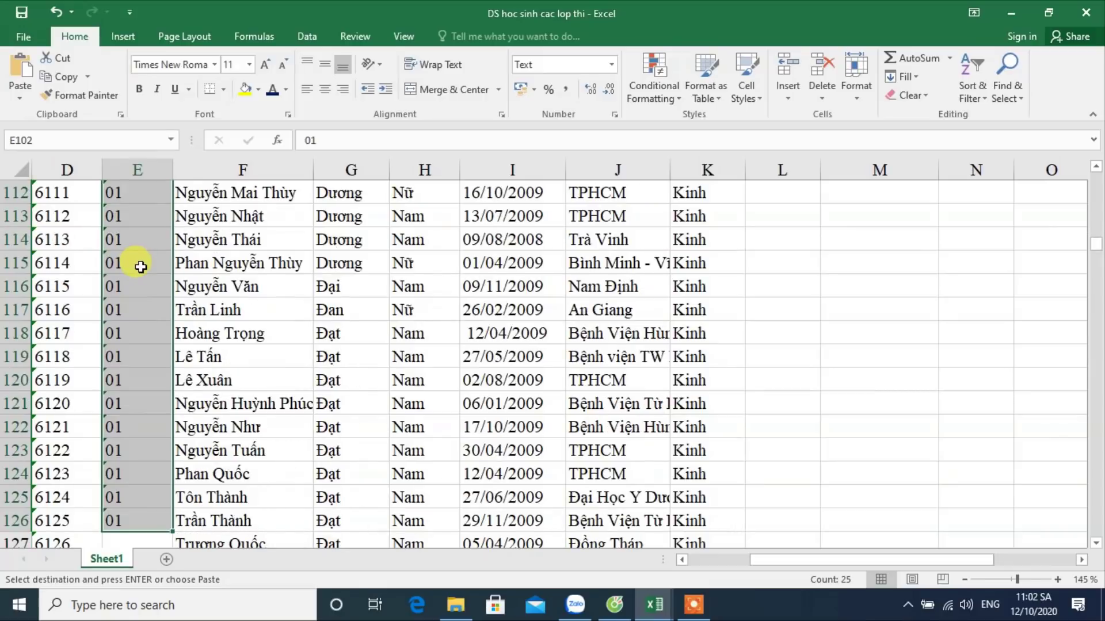
pyautogui.scroll(-4, 134, 253)
pyautogui.click(133, 262)
pyautogui.hotkey('ctrl', 'v')
pyautogui.scroll(-8, 134, 265)
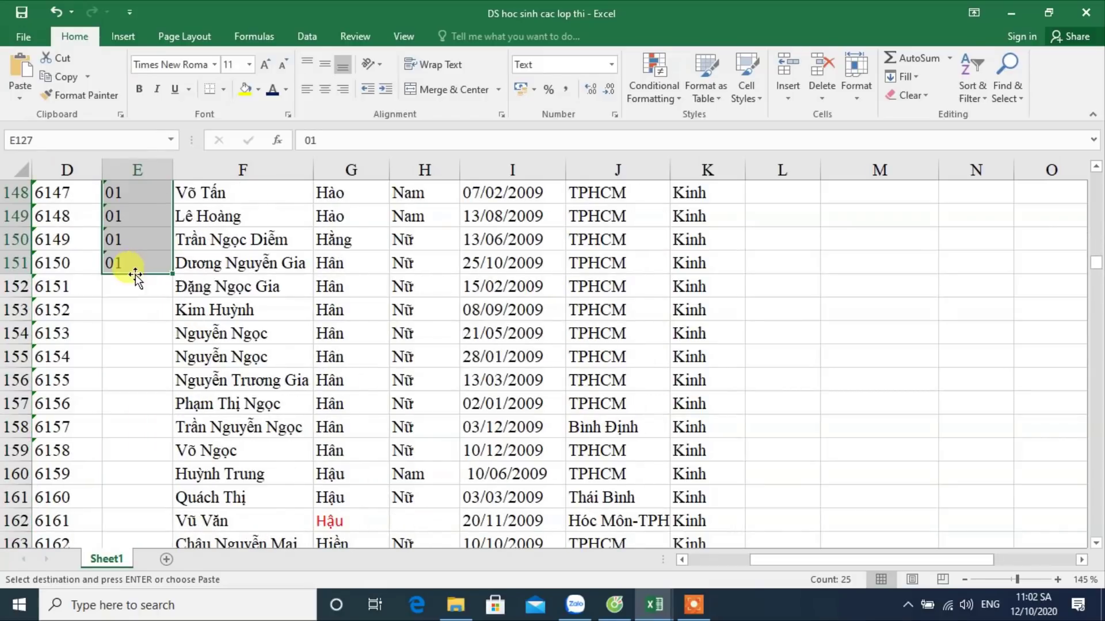
pyautogui.click(134, 288)
pyautogui.hotkey('ctrl', 'v')
pyautogui.scroll(-9, 132, 277)
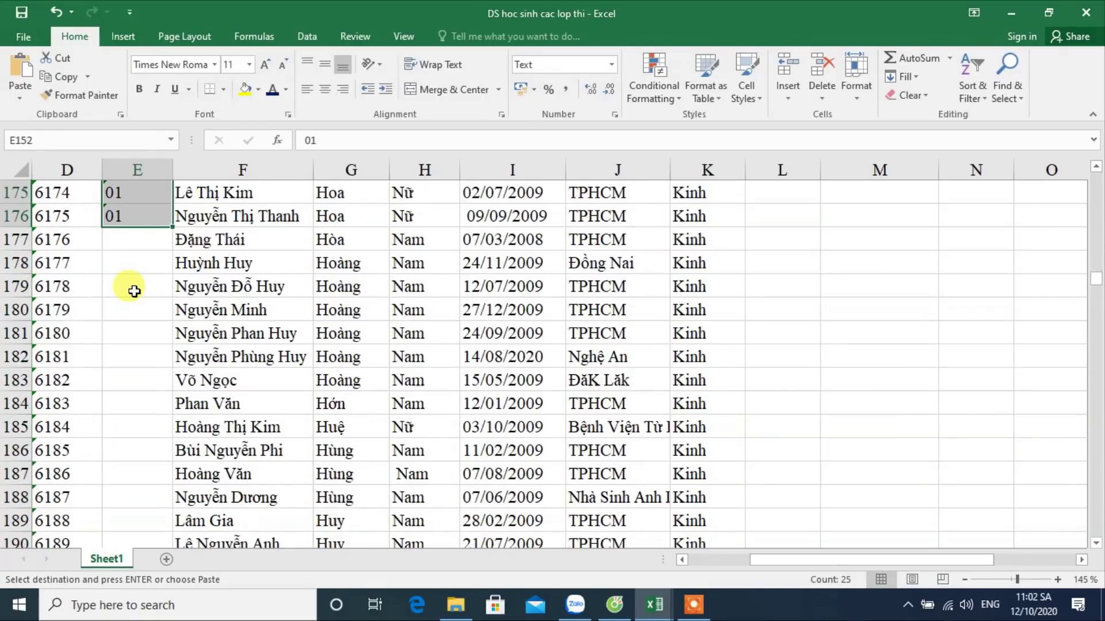
pyautogui.click(134, 240)
pyautogui.hotkey('ctrl', 'v')
pyautogui.scroll(-4, 143, 267)
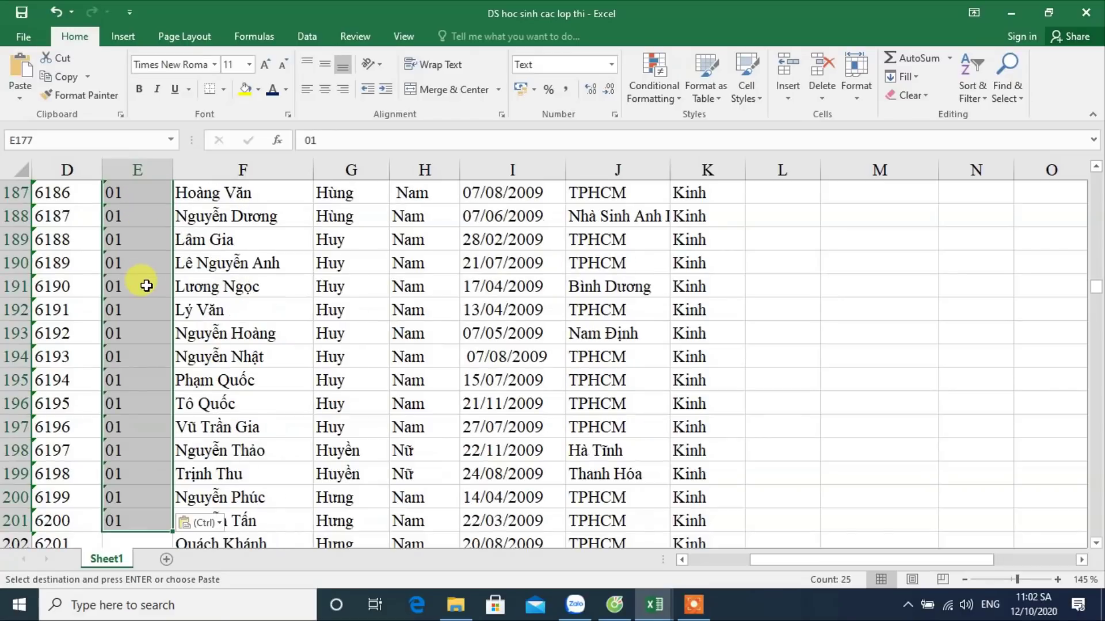
pyautogui.scroll(-5, 144, 276)
pyautogui.scroll(2, 144, 288)
pyautogui.click(134, 331)
pyautogui.hotkey('ctrl', 'v')
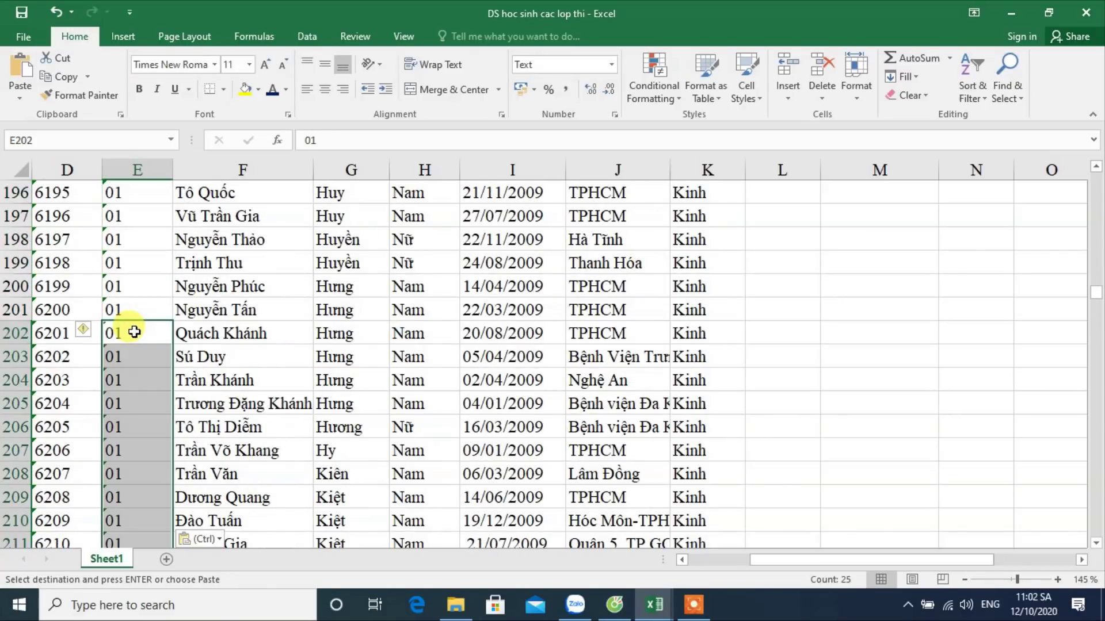
# Step: Select the codes in E2:E226 and paste them starting at E227
pyautogui.scroll(-4, 134, 332)
pyautogui.scroll(-3, 134, 332)
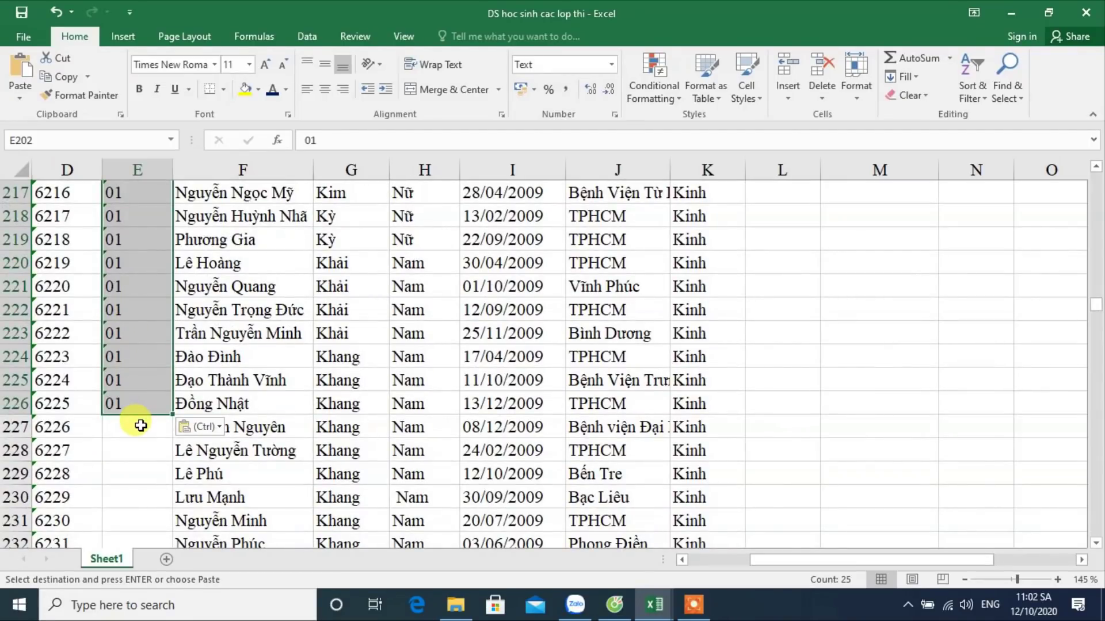
pyautogui.scroll(5, 138, 364)
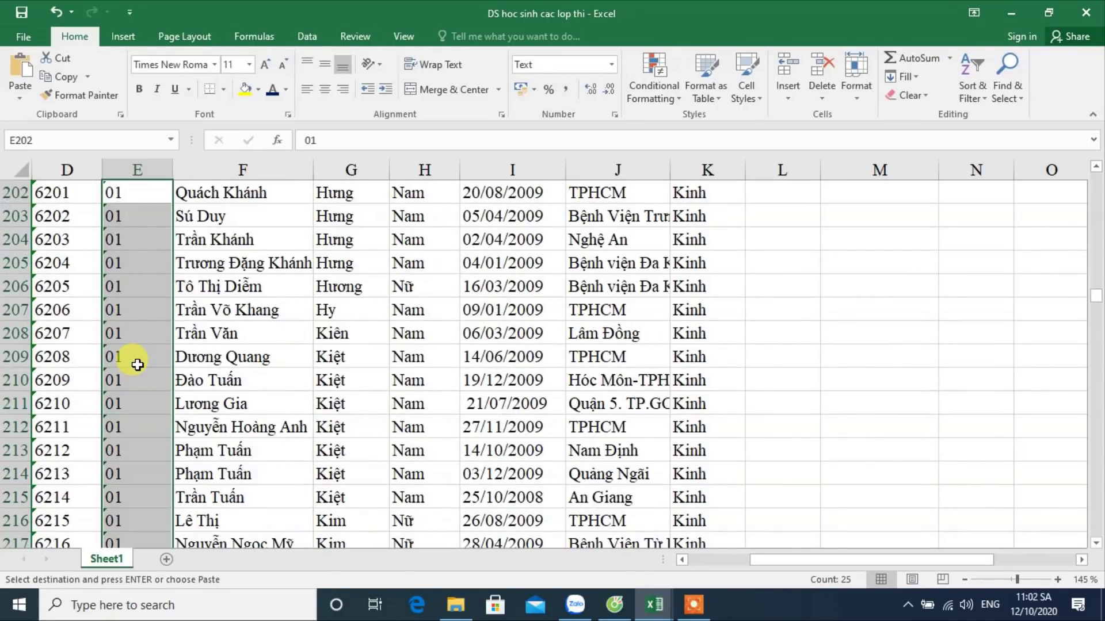
pyautogui.scroll(11, 138, 365)
pyautogui.scroll(13, 138, 364)
pyautogui.scroll(13, 137, 364)
pyautogui.scroll(13, 138, 364)
pyautogui.scroll(13, 137, 365)
pyautogui.scroll(4, 137, 364)
pyautogui.click(146, 212)
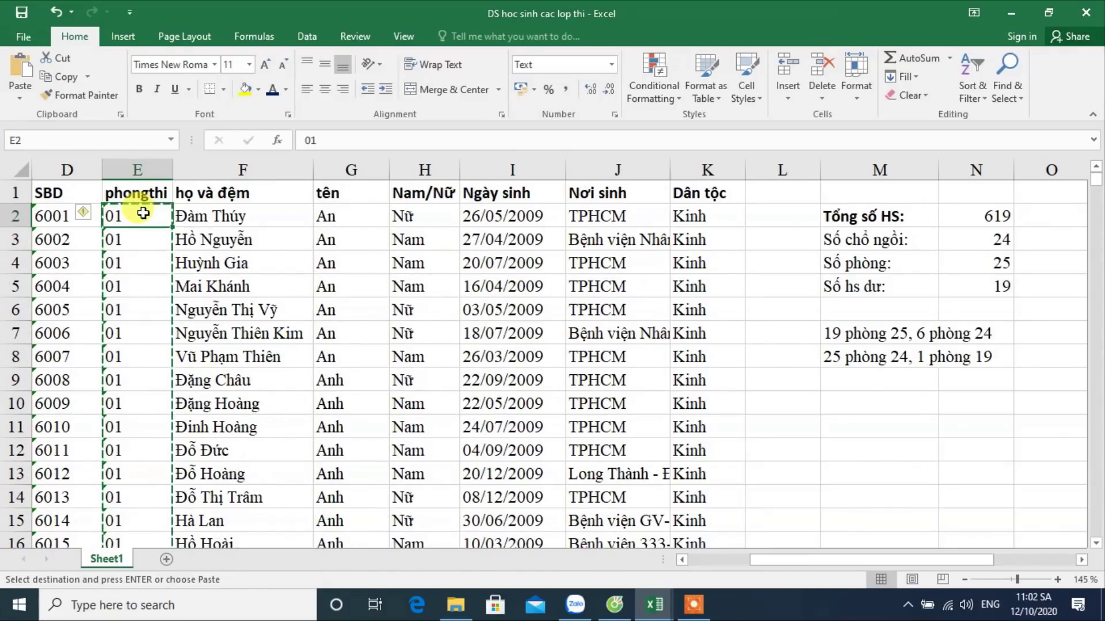
pyautogui.hotkey('ctrl', 'shift', 'Down')
pyautogui.scroll(-2, 146, 230)
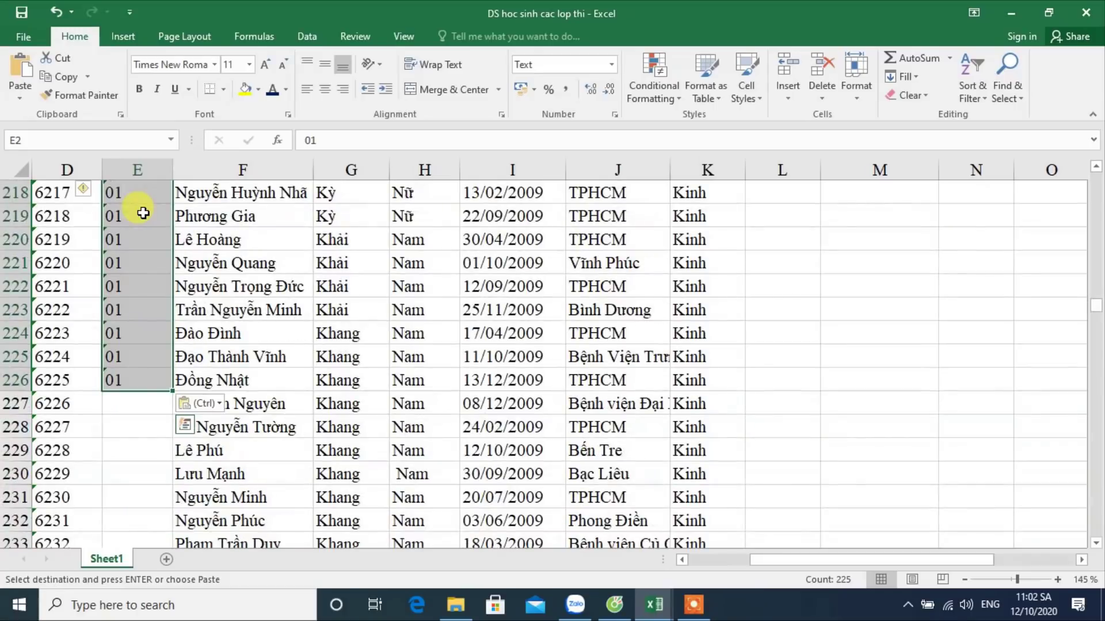
pyautogui.click(121, 407)
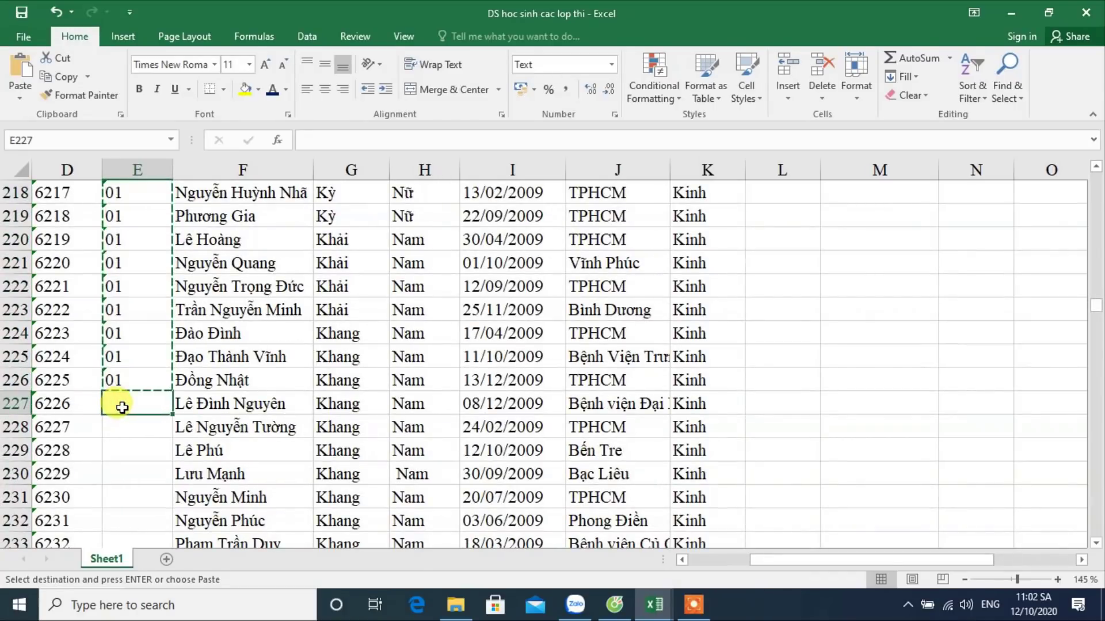
pyautogui.hotkey('ctrl', 'v')
# Step: Scroll down through the pasted room codes and back to the top to check them
pyautogui.scroll(-5, 122, 408)
pyautogui.scroll(-6, 122, 407)
pyautogui.scroll(-10, 123, 405)
pyautogui.scroll(-6, 123, 404)
pyautogui.scroll(-8, 123, 404)
pyautogui.scroll(-10, 123, 405)
pyautogui.scroll(-8, 123, 405)
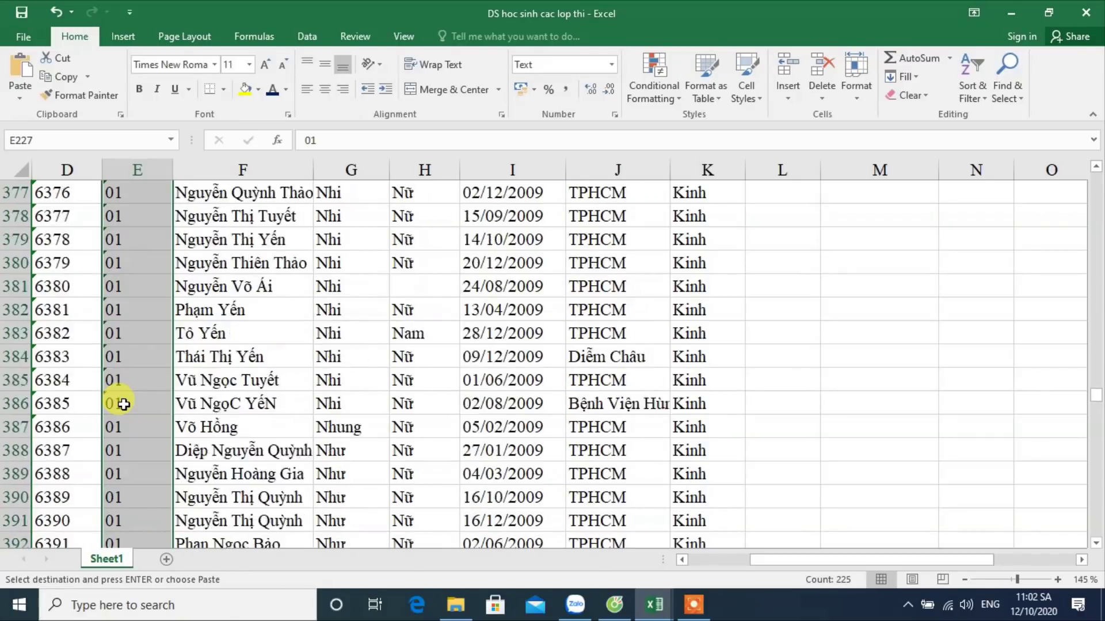
pyautogui.scroll(-11, 123, 404)
pyautogui.scroll(-6, 123, 404)
pyautogui.click(685, 615)
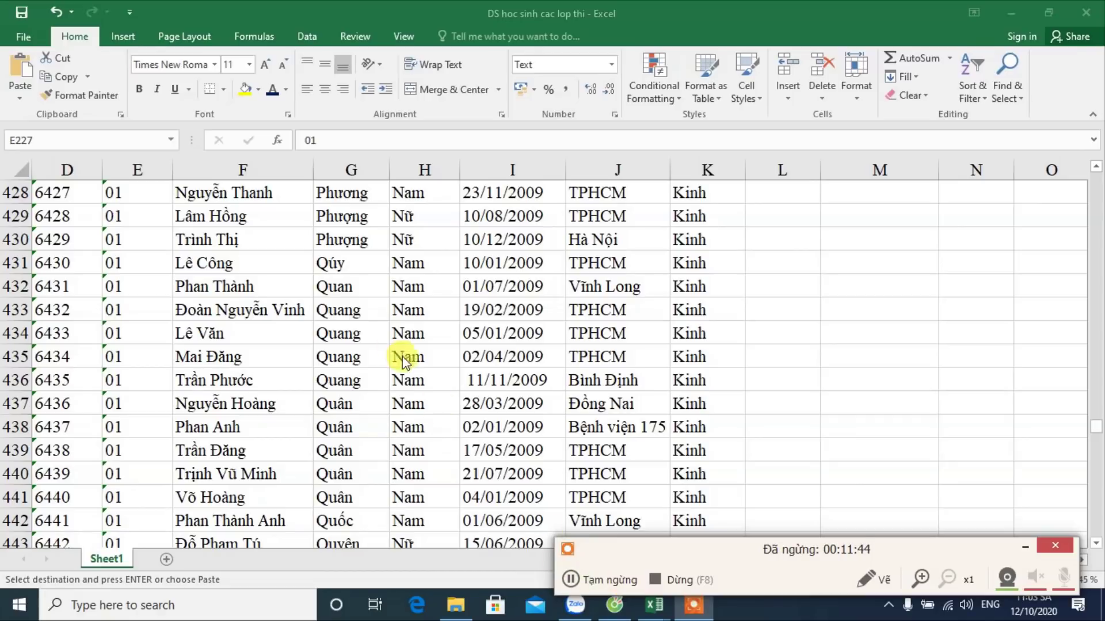
pyautogui.scroll(6, 380, 334)
pyautogui.scroll(6, 380, 334)
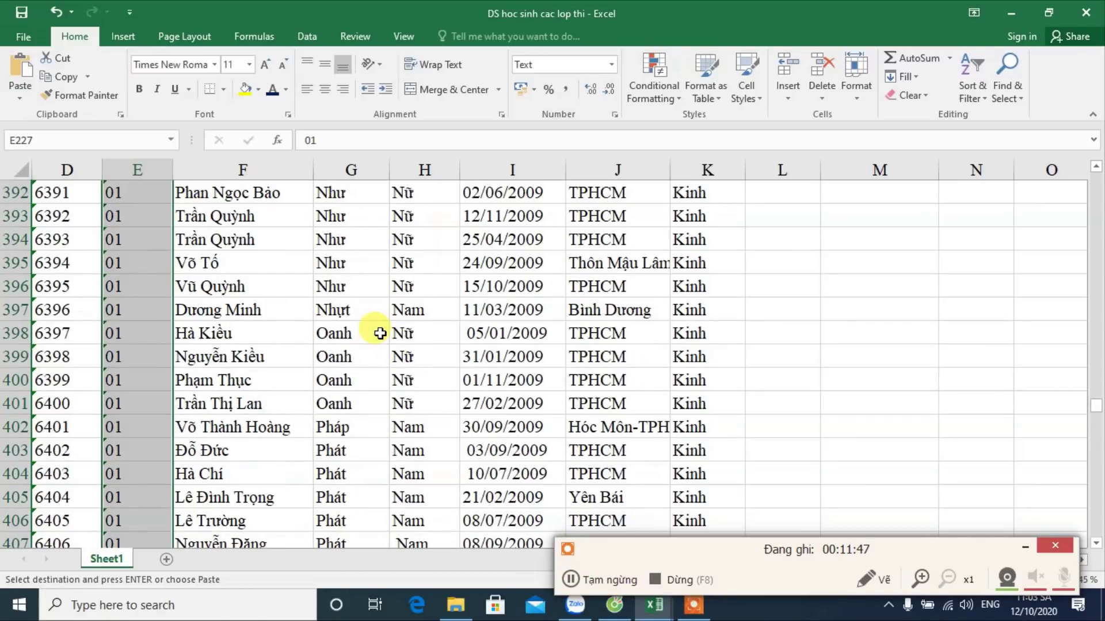
pyautogui.scroll(5, 380, 333)
pyautogui.scroll(4, 380, 333)
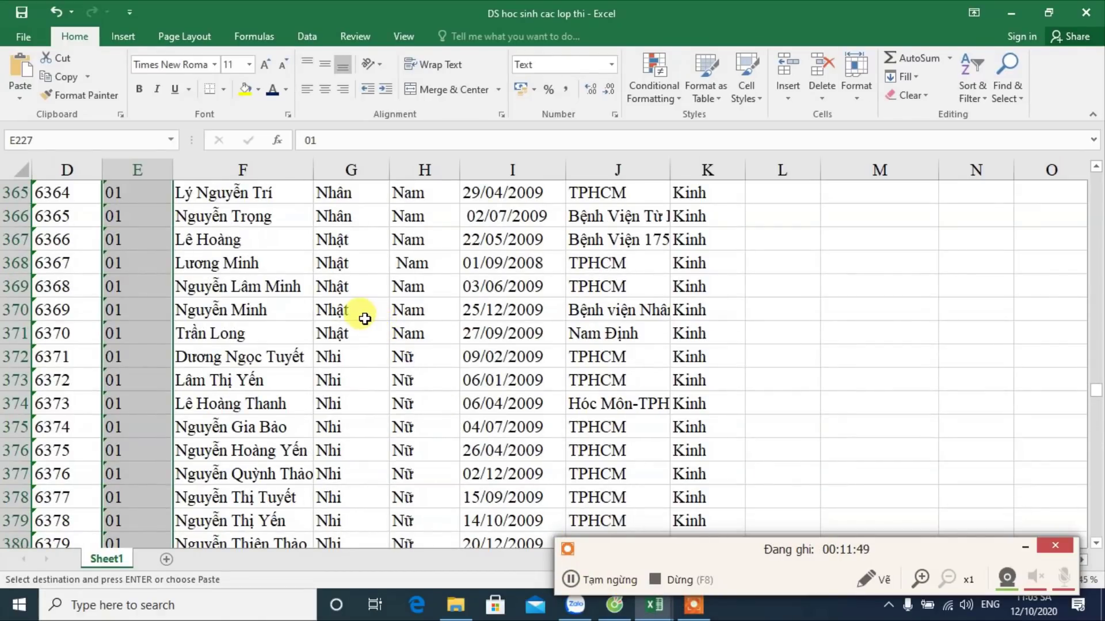
pyautogui.scroll(9, 366, 317)
pyautogui.scroll(6, 366, 317)
pyautogui.scroll(7, 365, 318)
pyautogui.scroll(13, 365, 319)
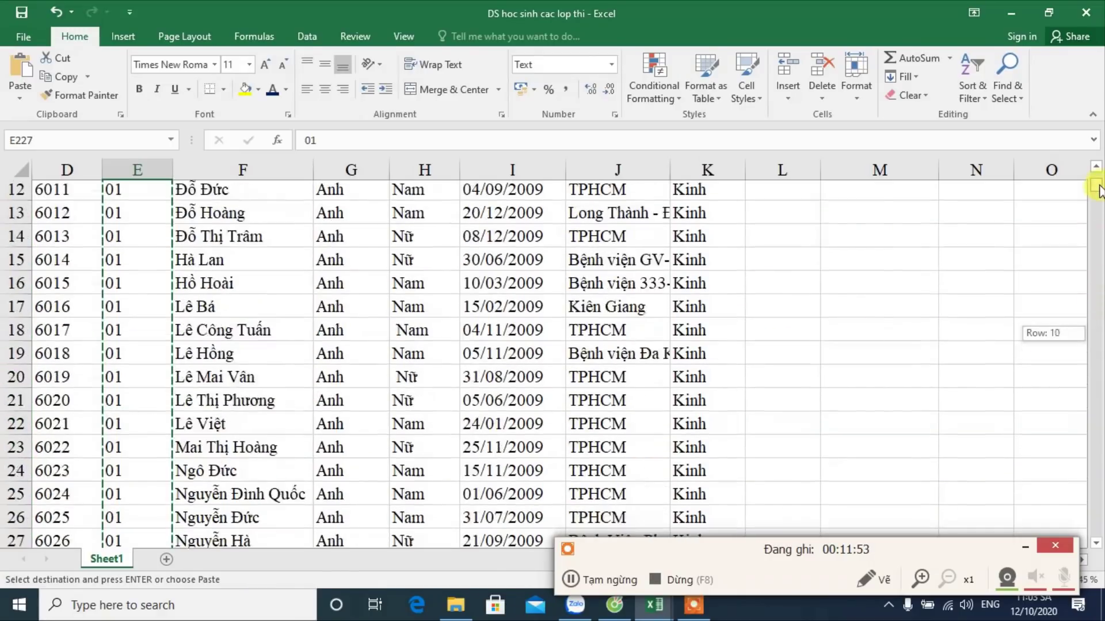
# Step: Jump to the last filled room code and select E452:E476 for the next block
pyautogui.moveTo(1097, 338); pyautogui.dragTo(1097, 172)
pyautogui.moveTo(125, 210); pyautogui.dragTo(143, 481)
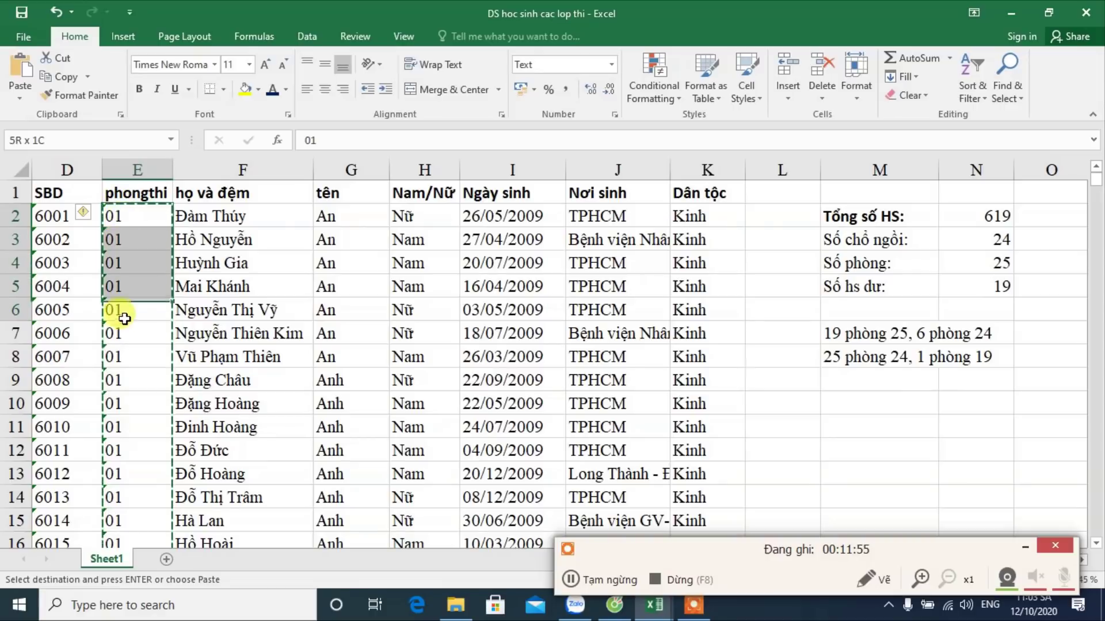
pyautogui.moveTo(142, 481); pyautogui.dragTo(136, 509)
pyautogui.hotkey('ctrl', 'c')
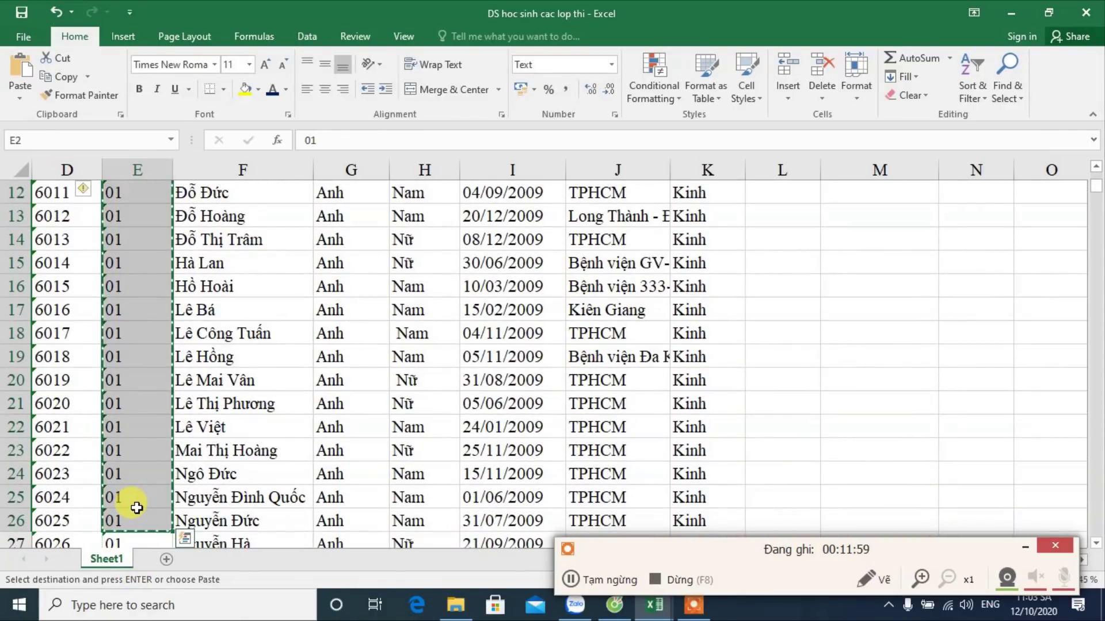
pyautogui.click(140, 477)
pyautogui.hotkey('ctrl', 'Down')
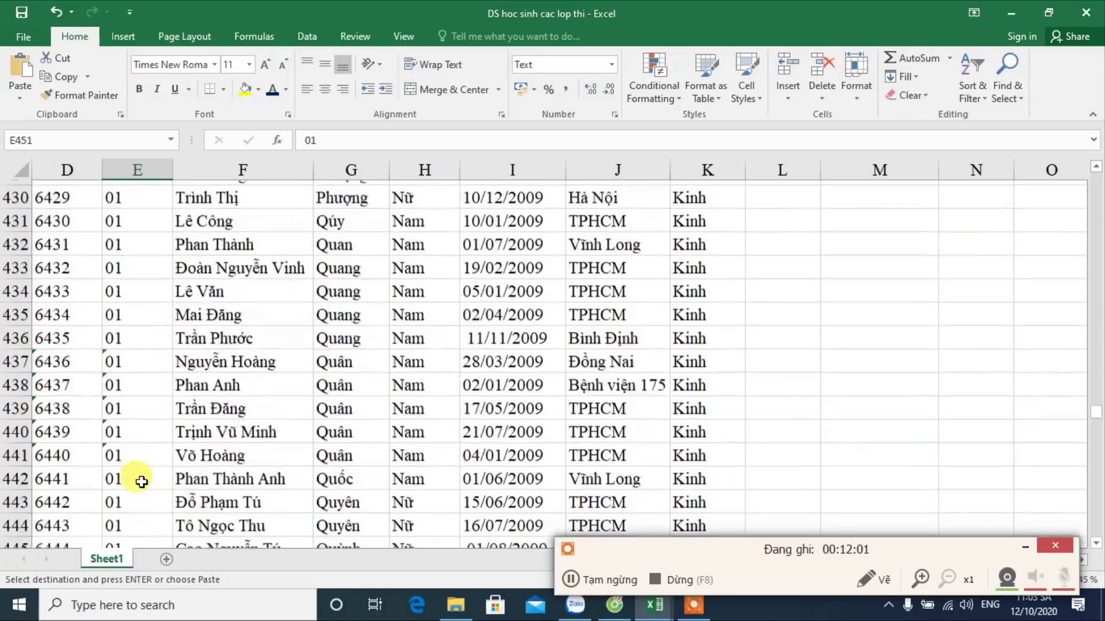
pyautogui.scroll(-2, 140, 486)
pyautogui.click(128, 401)
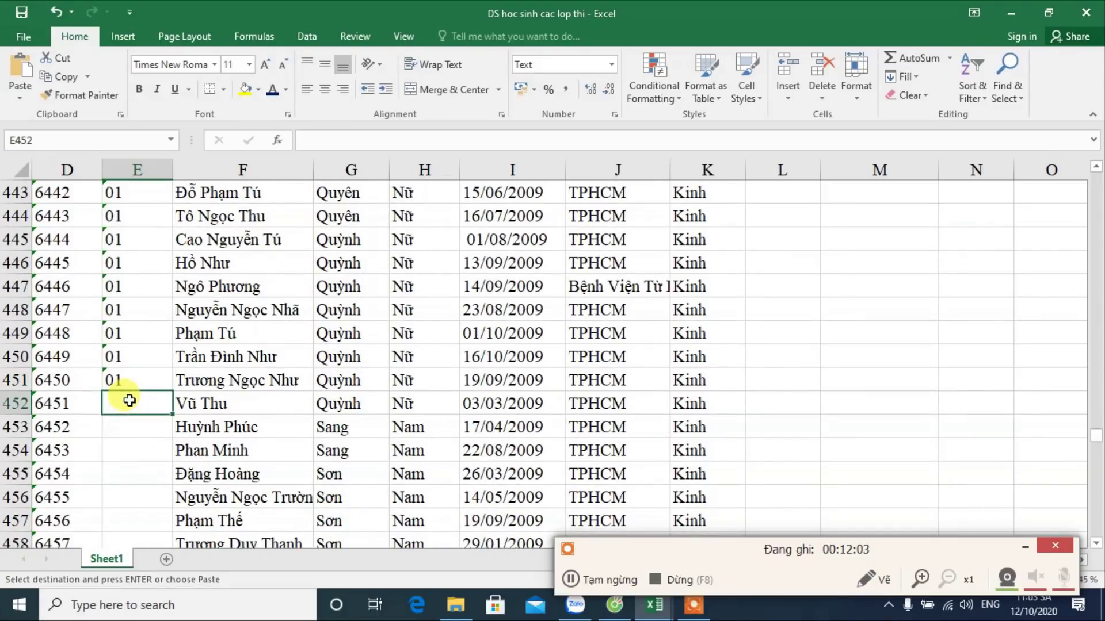
pyautogui.moveTo(129, 400); pyautogui.dragTo(129, 403)
# Step: Paste the 01 block into E452:E476, at E477, and into E501:E524
pyautogui.scroll(-3, 129, 403)
pyautogui.scroll(-5, 129, 400)
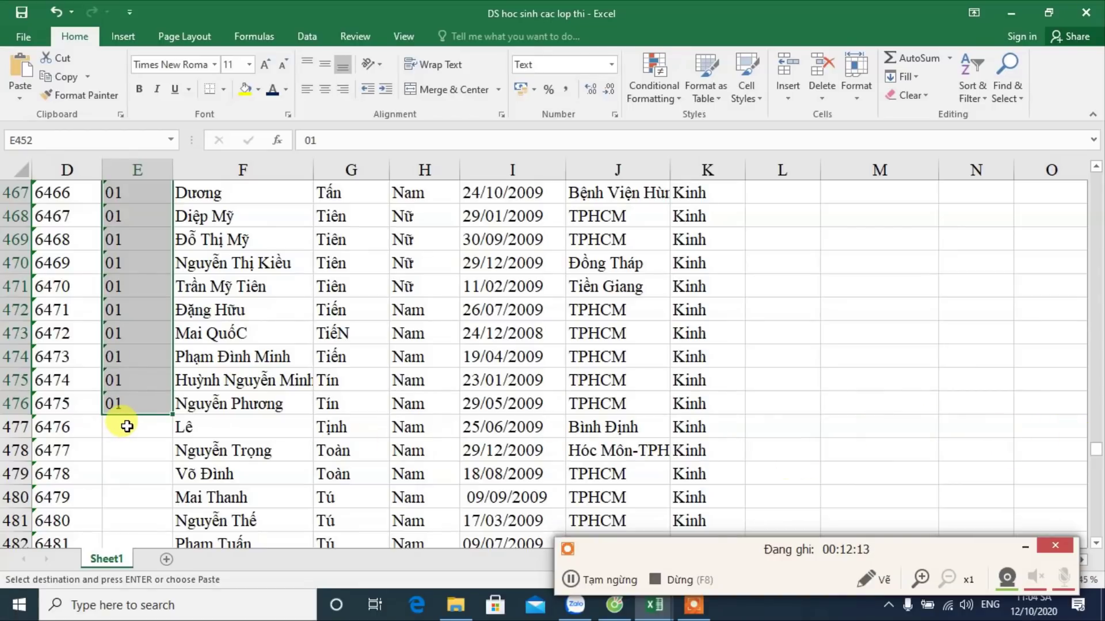
pyautogui.hotkey('ctrl', 'v')
pyautogui.scroll(3, 138, 379)
pyautogui.scroll(4, 138, 380)
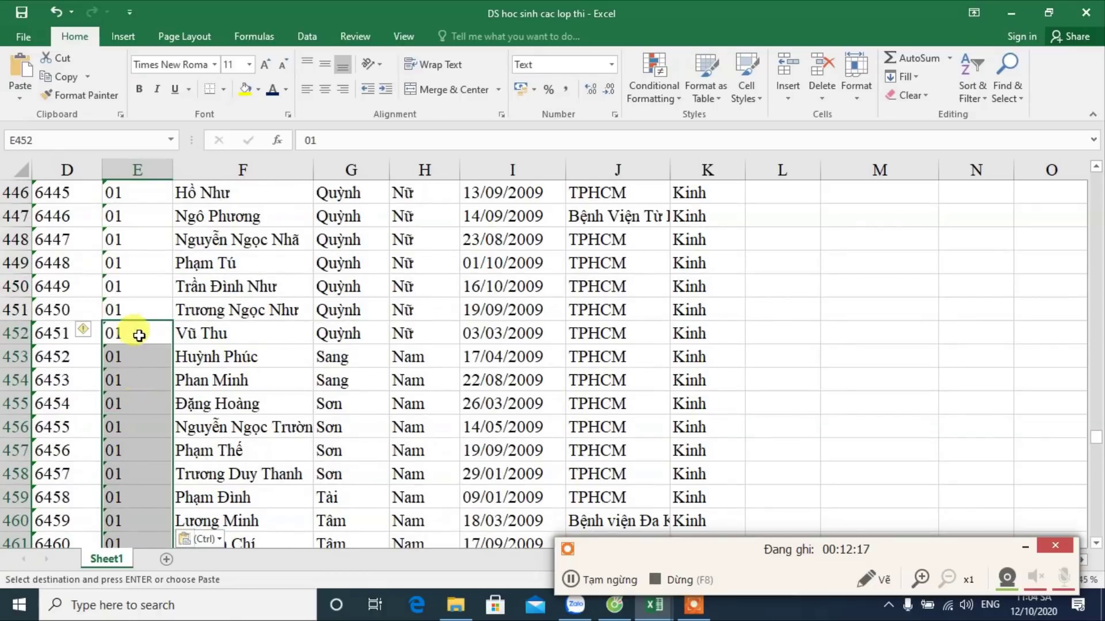
pyautogui.scroll(-6, 140, 390)
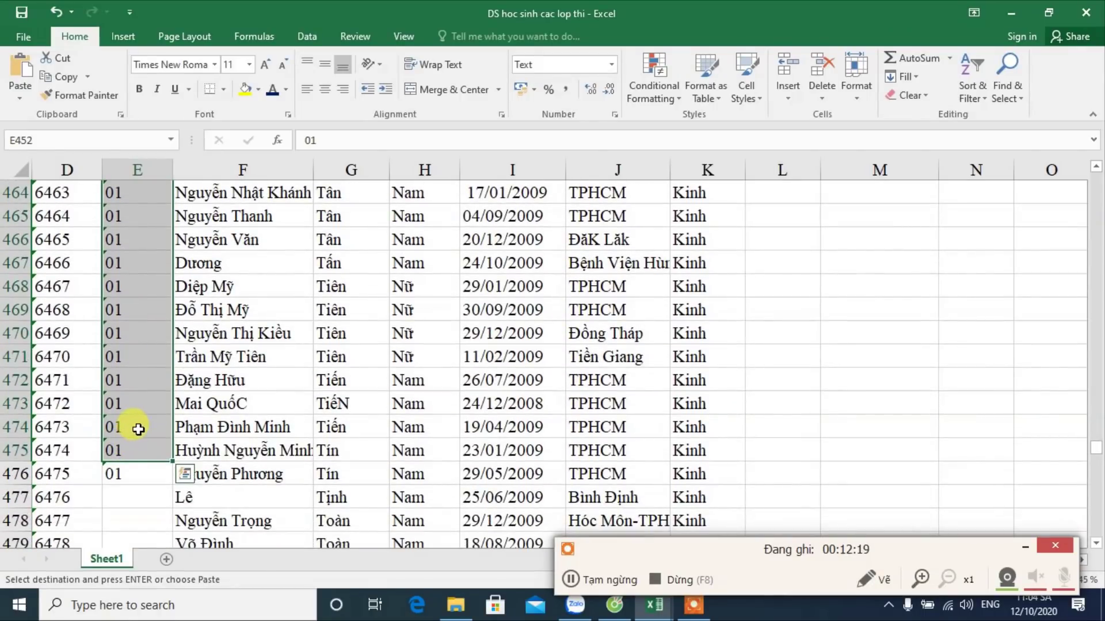
pyautogui.scroll(-3, 138, 403)
pyautogui.click(134, 285)
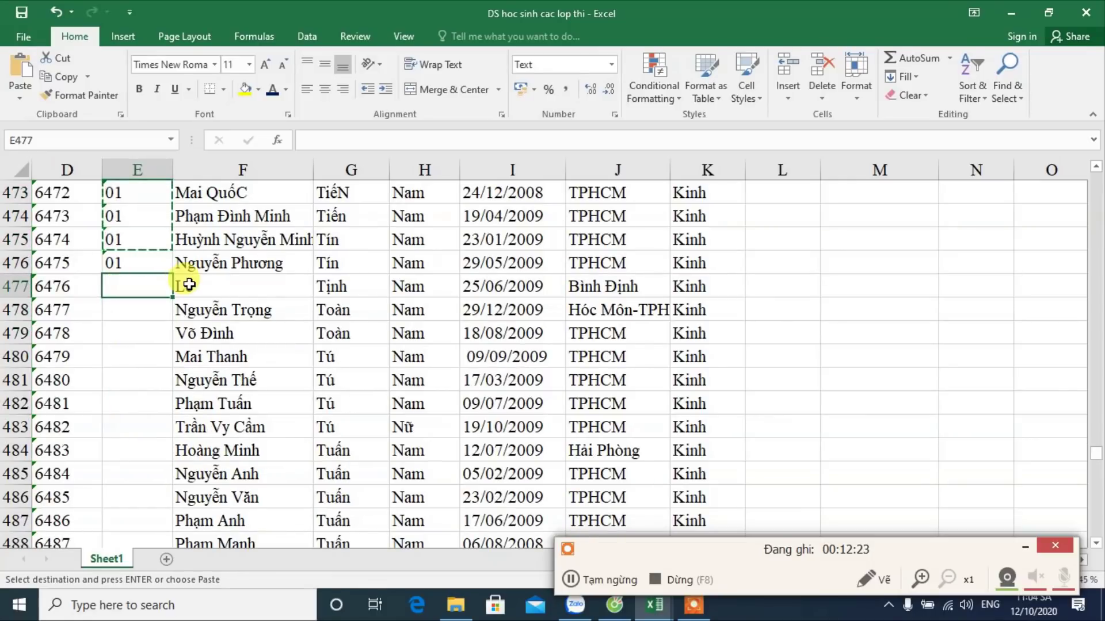
pyautogui.hotkey('ctrl', 'v')
pyautogui.scroll(-4, 178, 286)
pyautogui.scroll(-5, 173, 281)
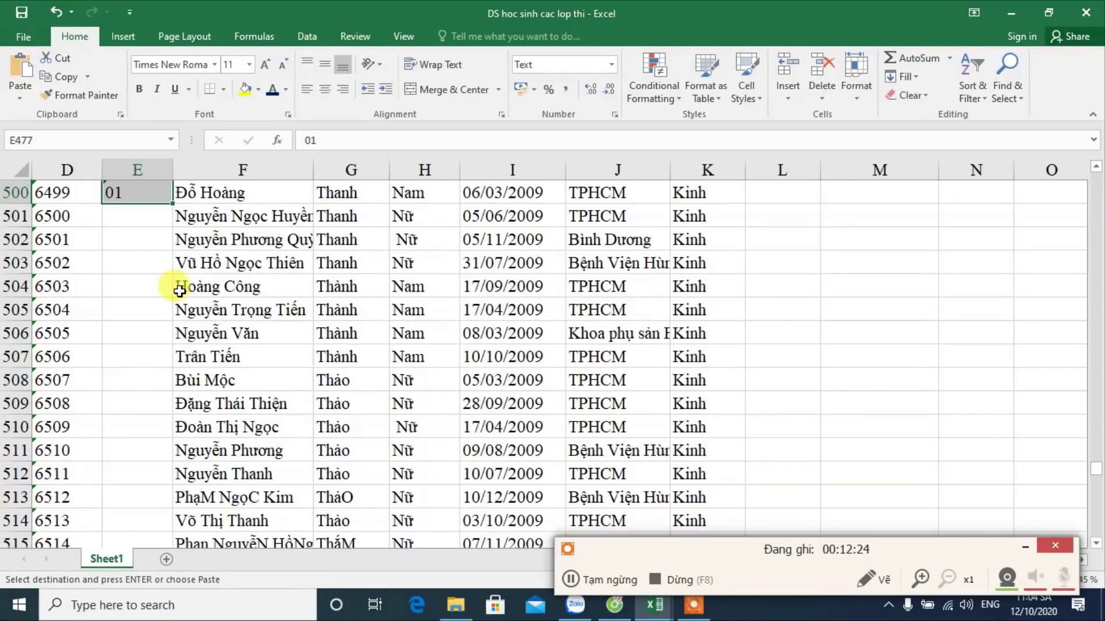
pyautogui.click(147, 228)
pyautogui.hotkey('ctrl', 'v')
# Step: Paste 01 blocks at E525, E549, E573 and E597, then return to the top
pyautogui.scroll(-5, 153, 296)
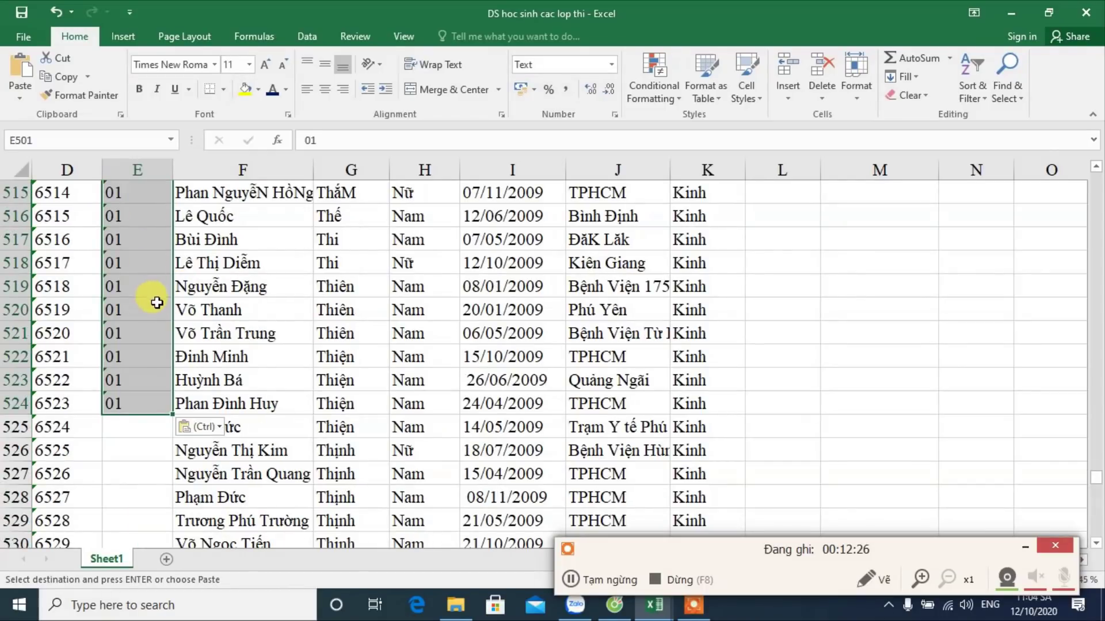
pyautogui.click(143, 420)
pyautogui.hotkey('ctrl', 'v')
pyautogui.scroll(-10, 142, 423)
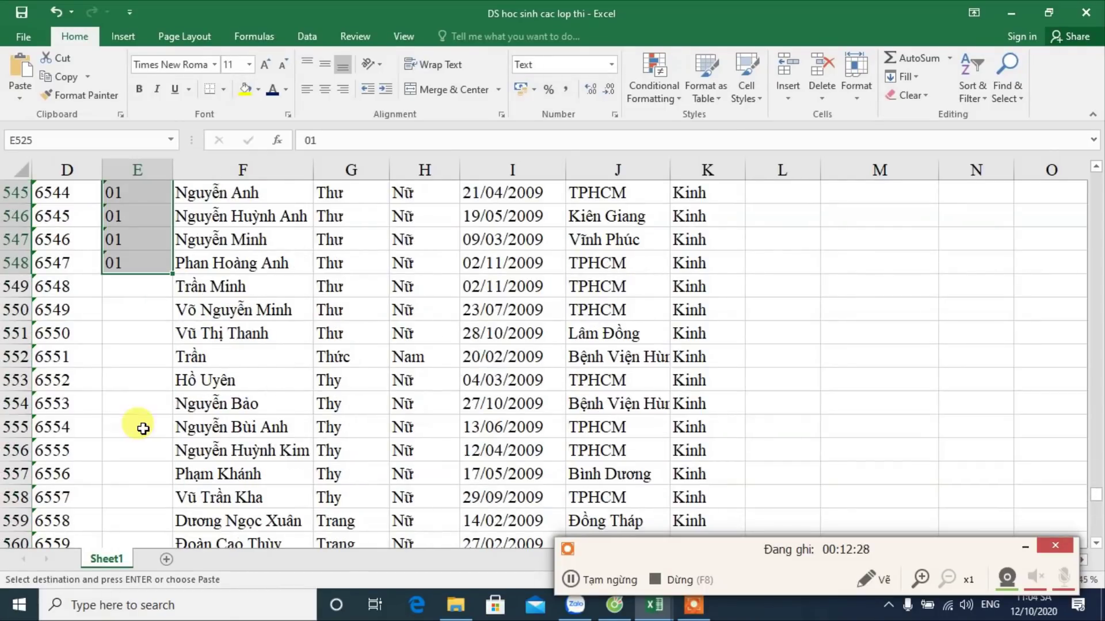
pyautogui.click(134, 285)
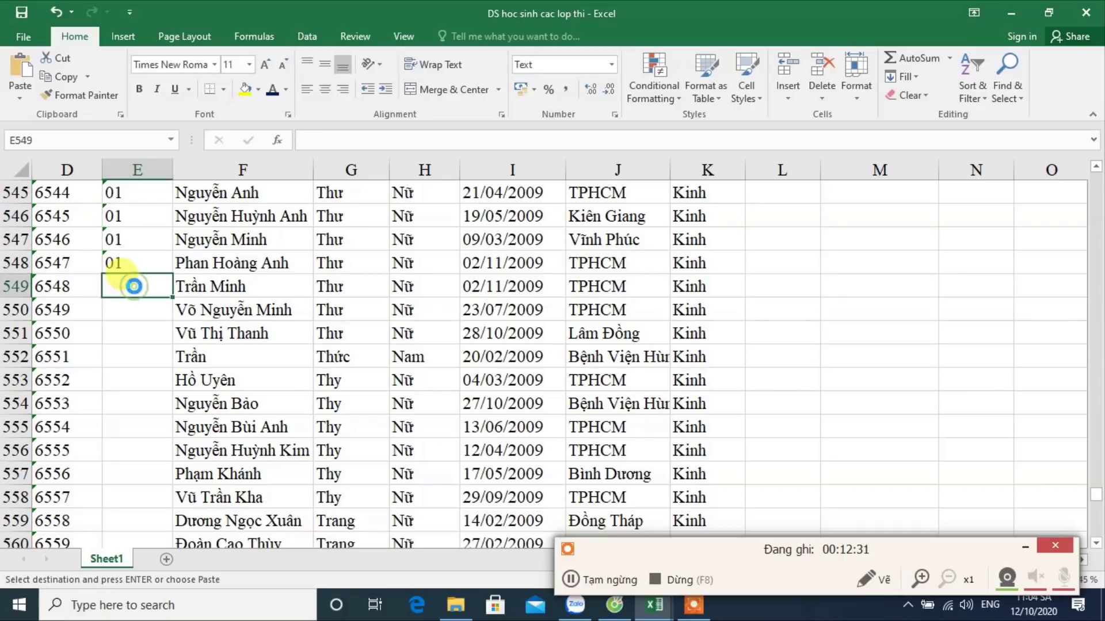
pyautogui.write('01')
pyautogui.scroll(-5, 137, 284)
pyautogui.scroll(-4, 133, 284)
pyautogui.click(139, 222)
pyautogui.hotkey('ctrl', 'v')
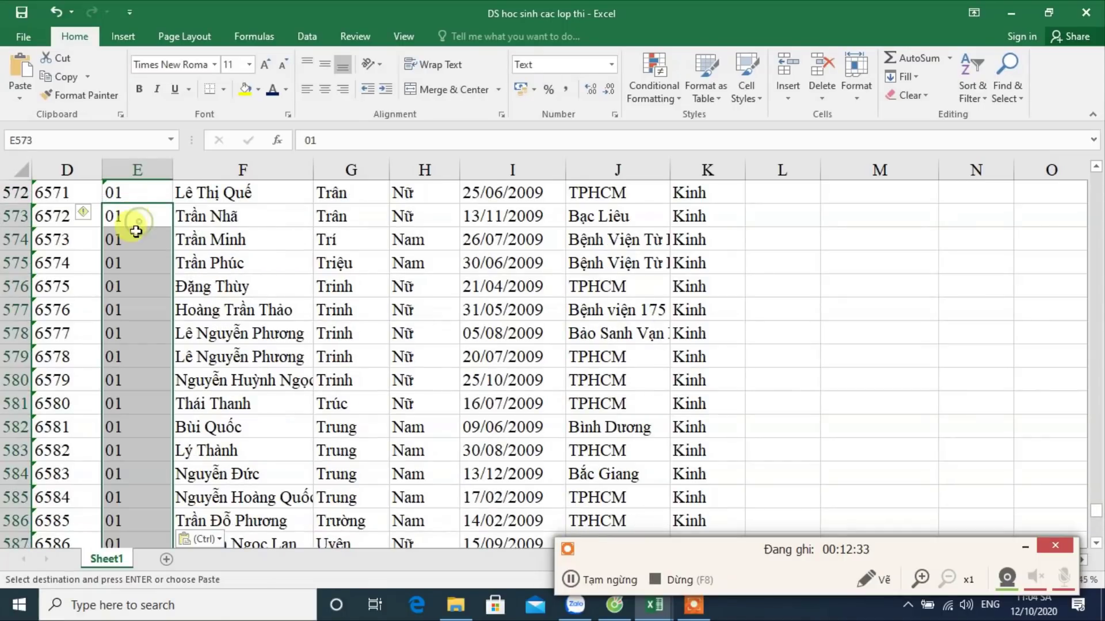
pyautogui.scroll(-4, 147, 310)
pyautogui.scroll(-3, 148, 311)
pyautogui.click(144, 283)
pyautogui.hotkey('ctrl', 'v')
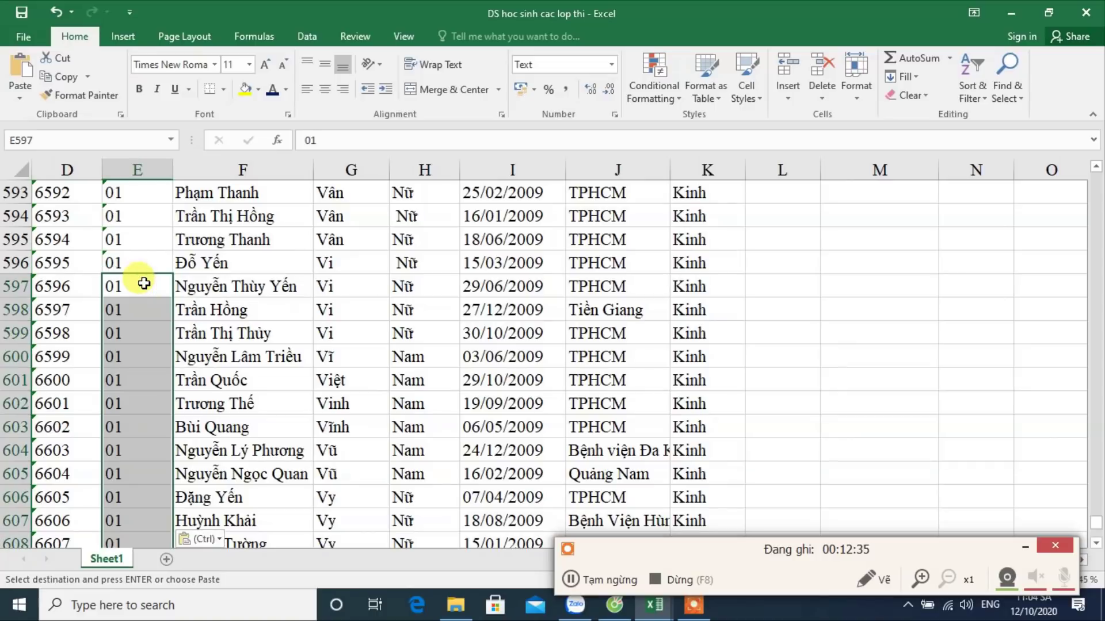
pyautogui.scroll(-5, 144, 282)
pyautogui.scroll(-1, 143, 402)
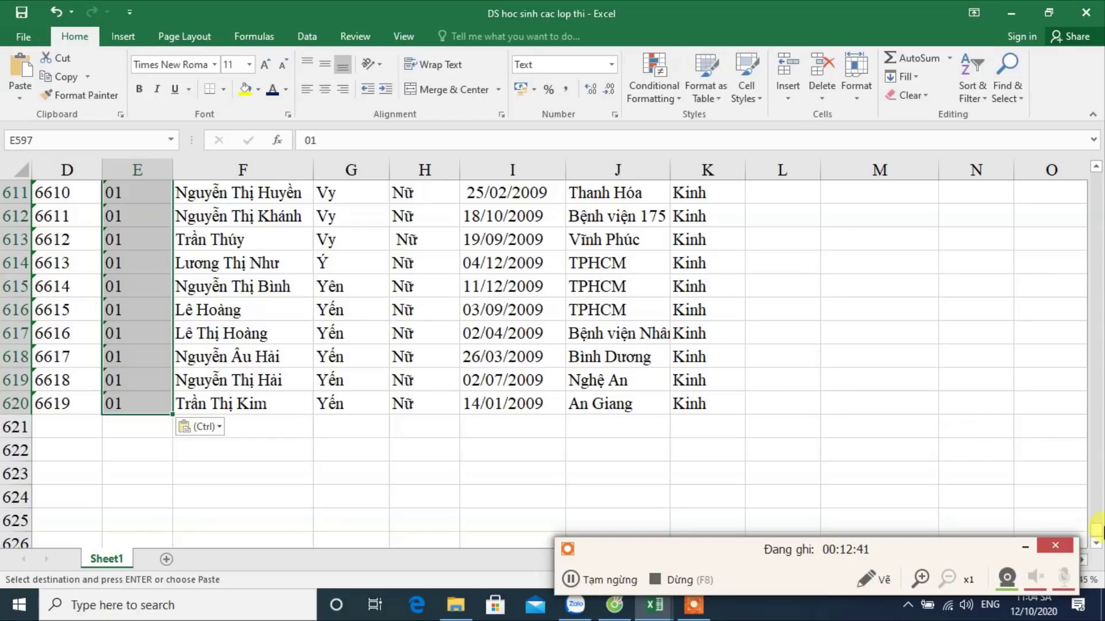
pyautogui.click(983, 538)
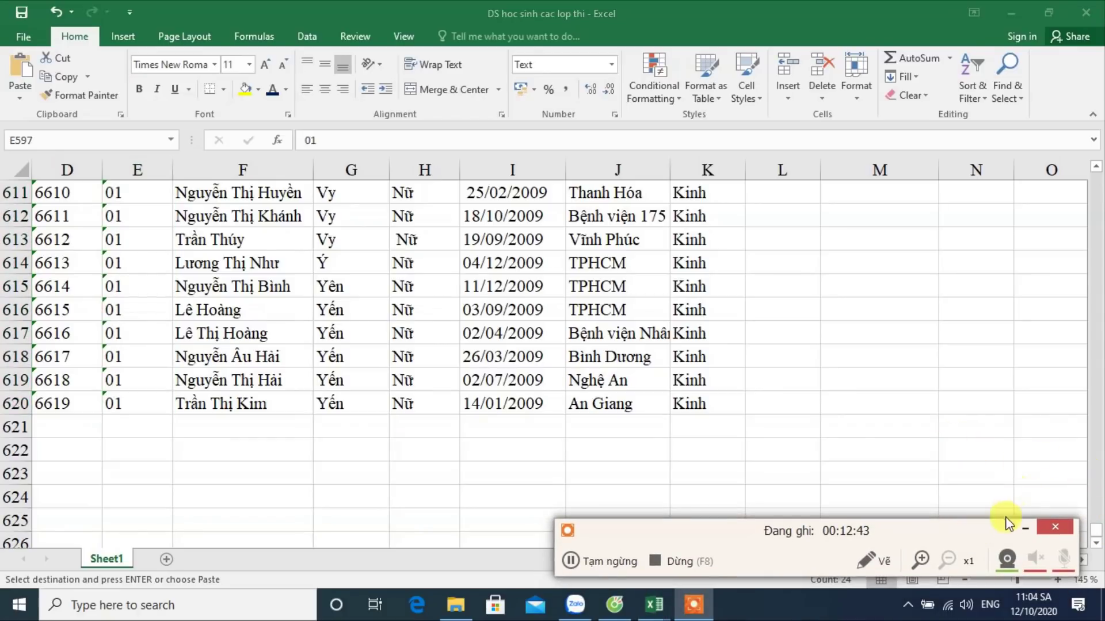
pyautogui.click(1028, 526)
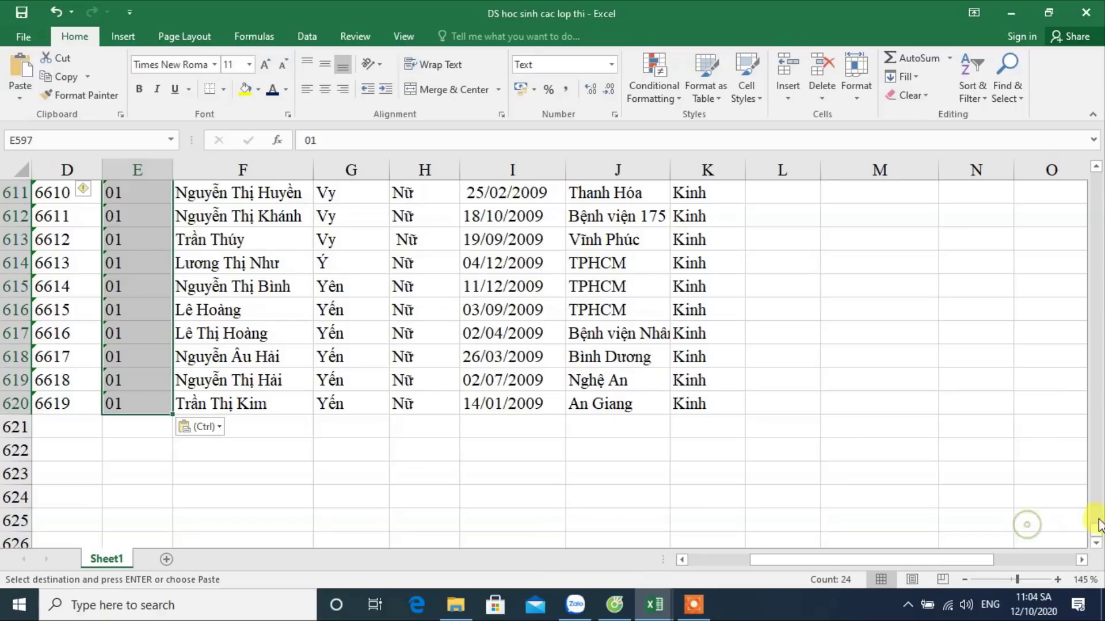
pyautogui.moveTo(1096, 532); pyautogui.dragTo(1099, 178)
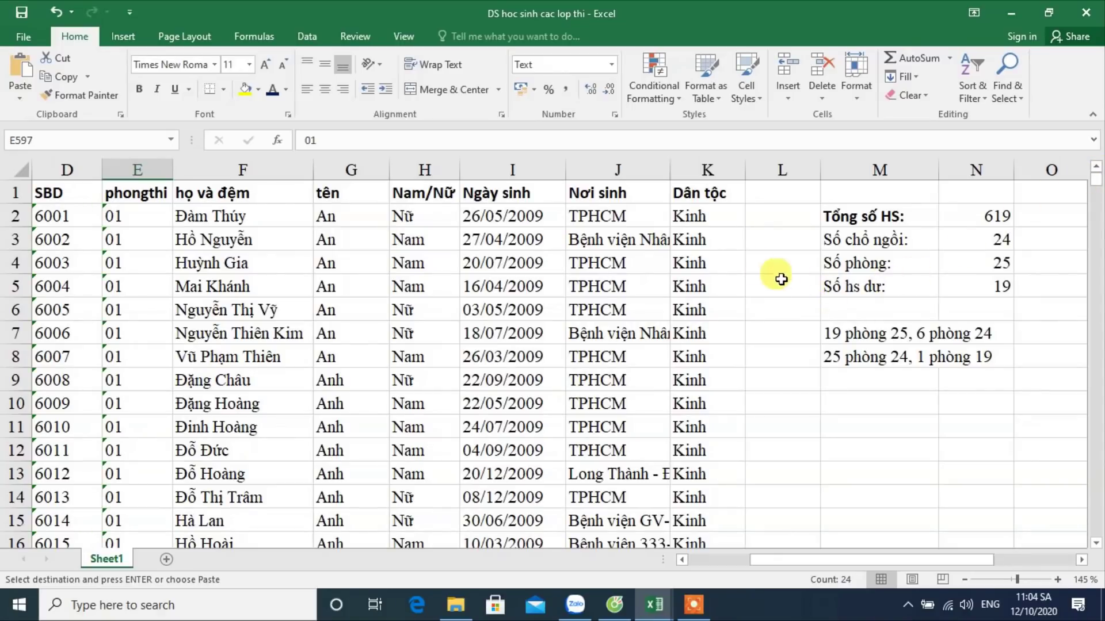
# Step: Select the 25 room entries in E2:E26
pyautogui.click(156, 213)
pyautogui.moveTo(156, 213); pyautogui.dragTo(144, 516)
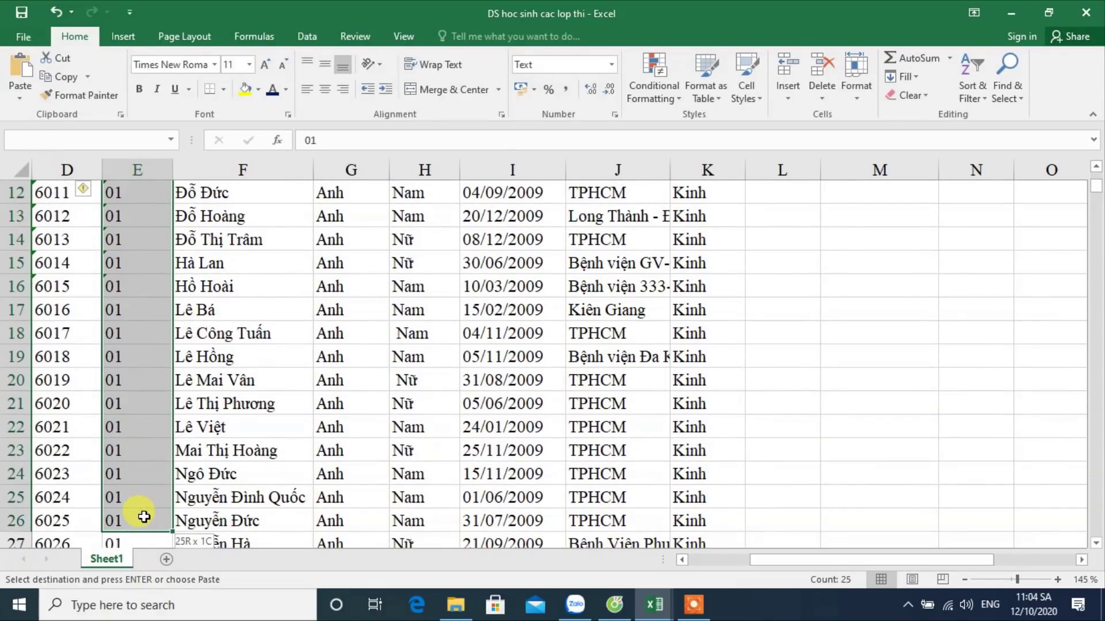
pyautogui.moveTo(144, 517); pyautogui.dragTo(159, 511)
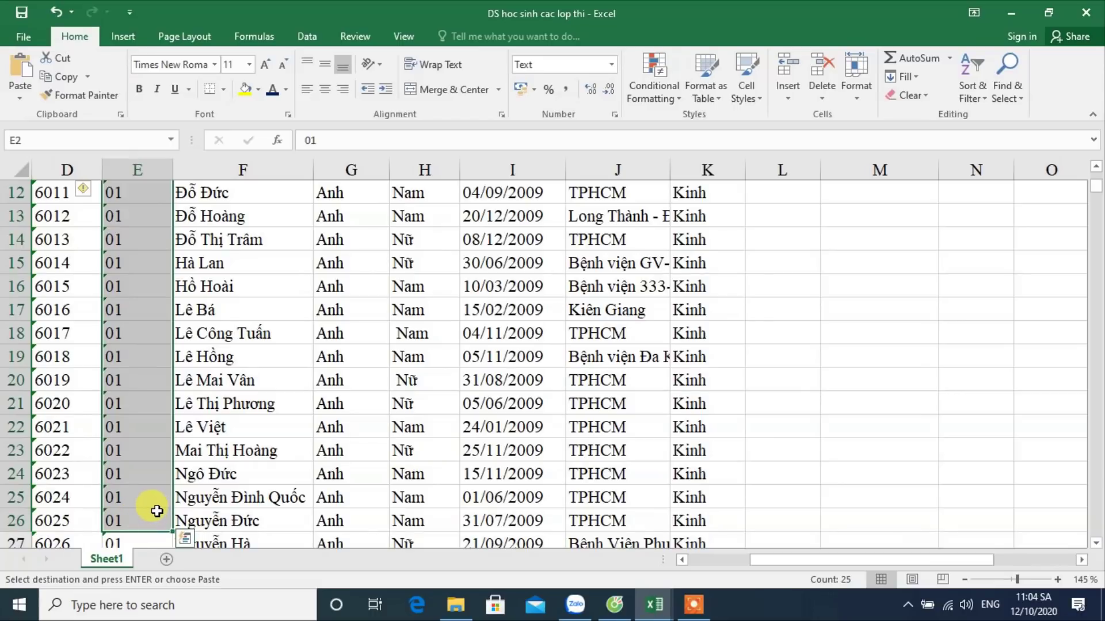
pyautogui.scroll(4, 158, 511)
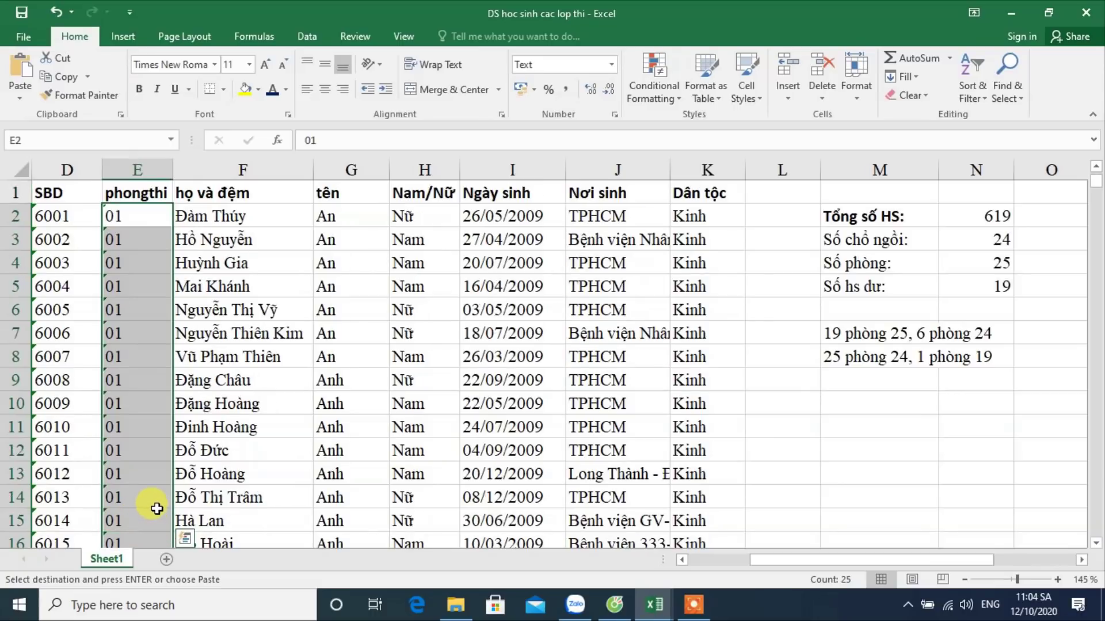
# Step: Enter 1 in cell L1 and narrow column L
pyautogui.click(771, 196)
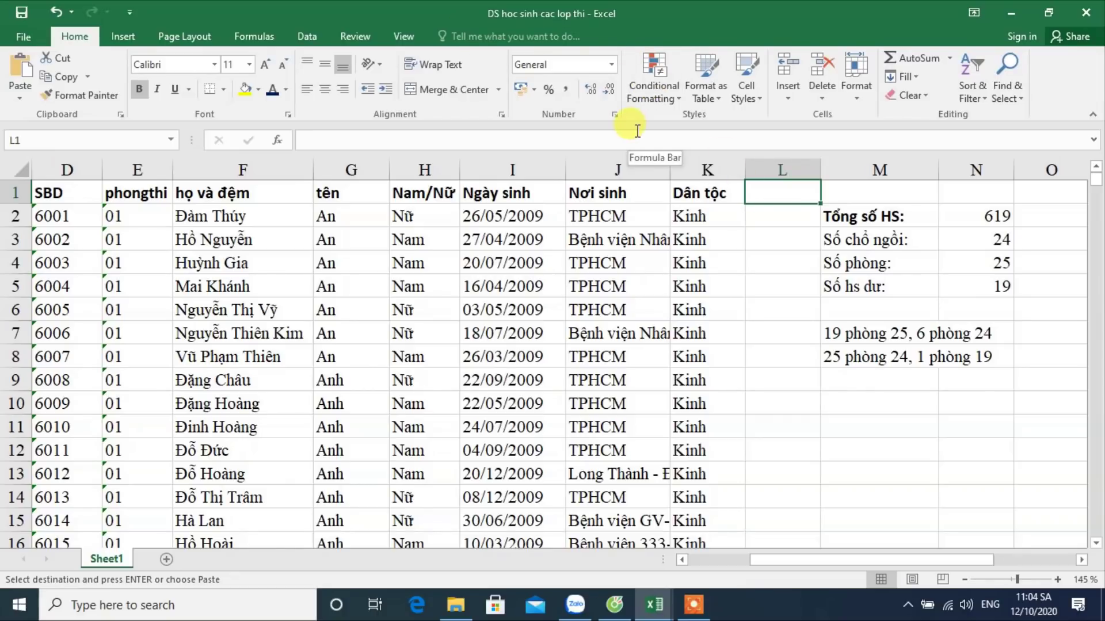
pyautogui.write('1')
pyautogui.press('Return')
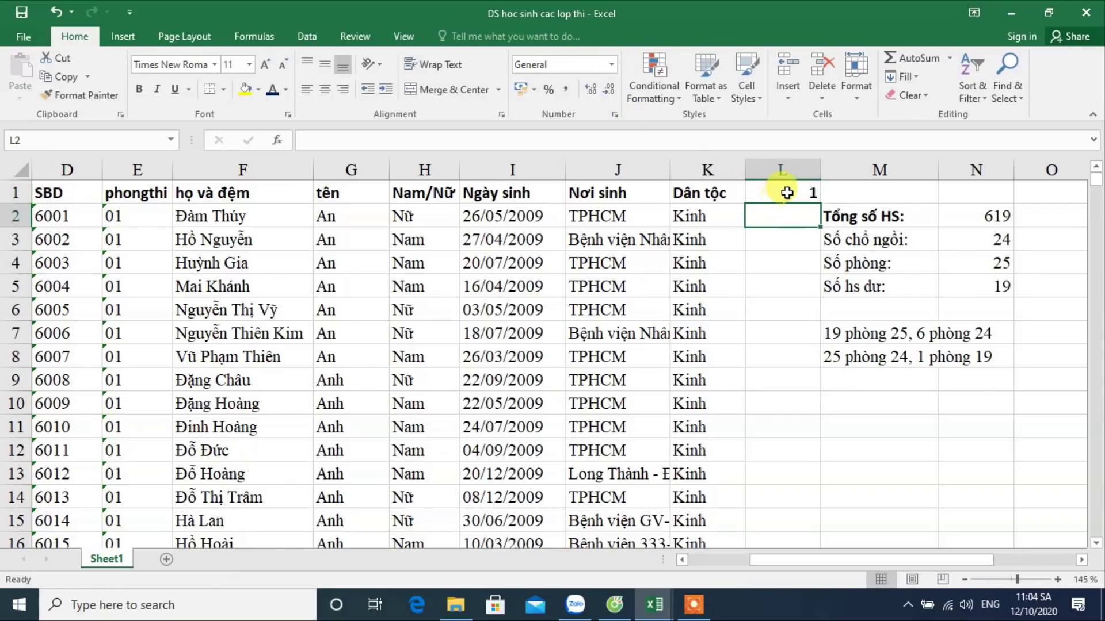
pyautogui.moveTo(817, 173); pyautogui.dragTo(784, 173)
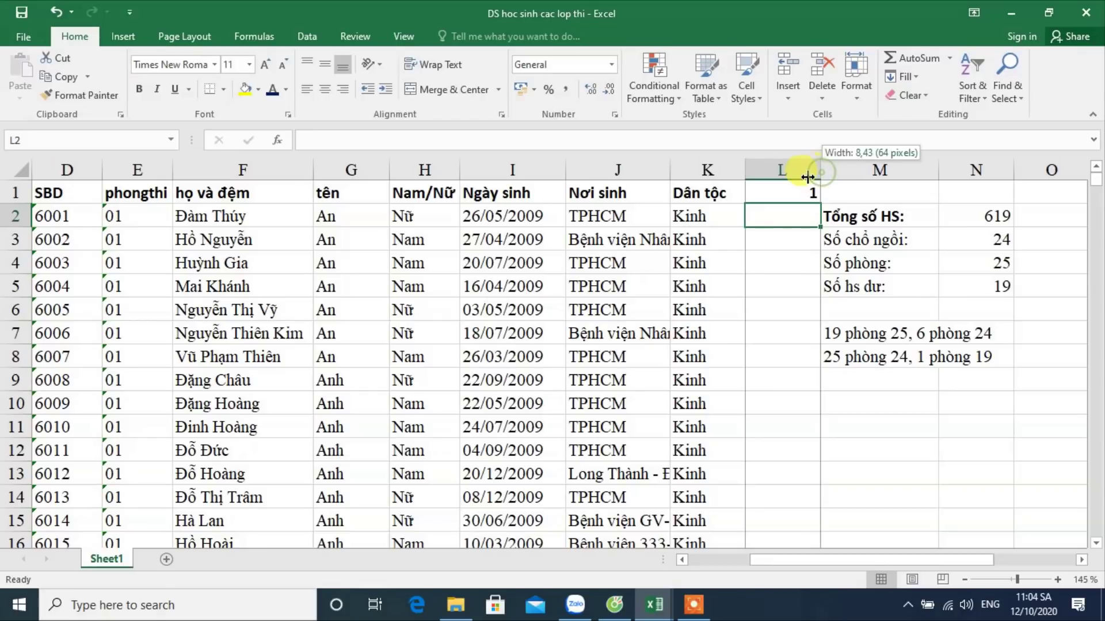
pyautogui.click(771, 191)
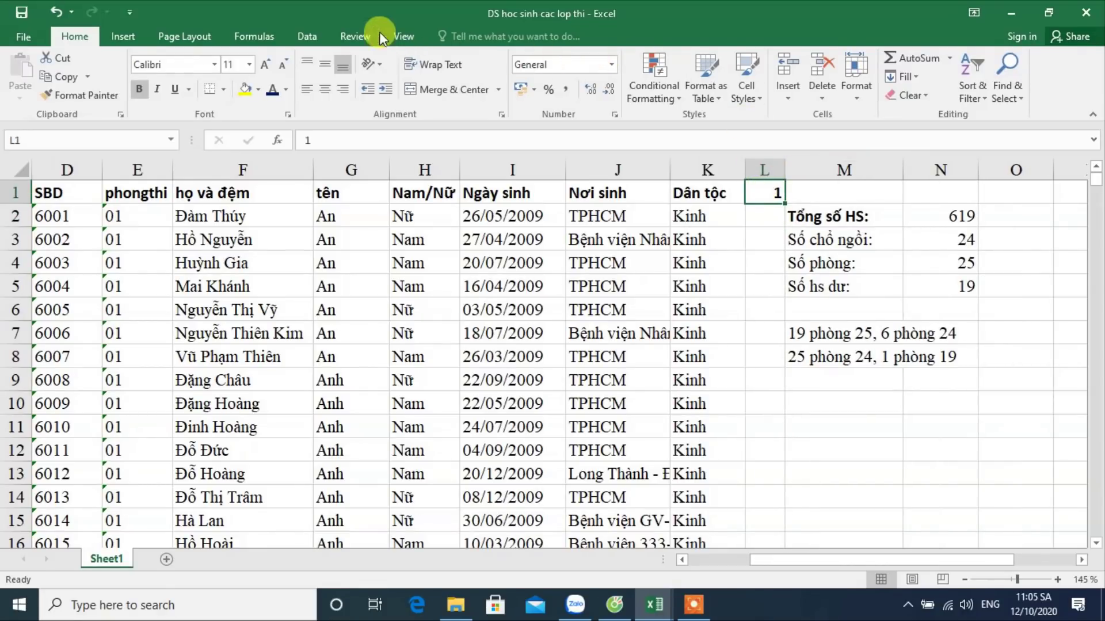
pyautogui.click(917, 78)
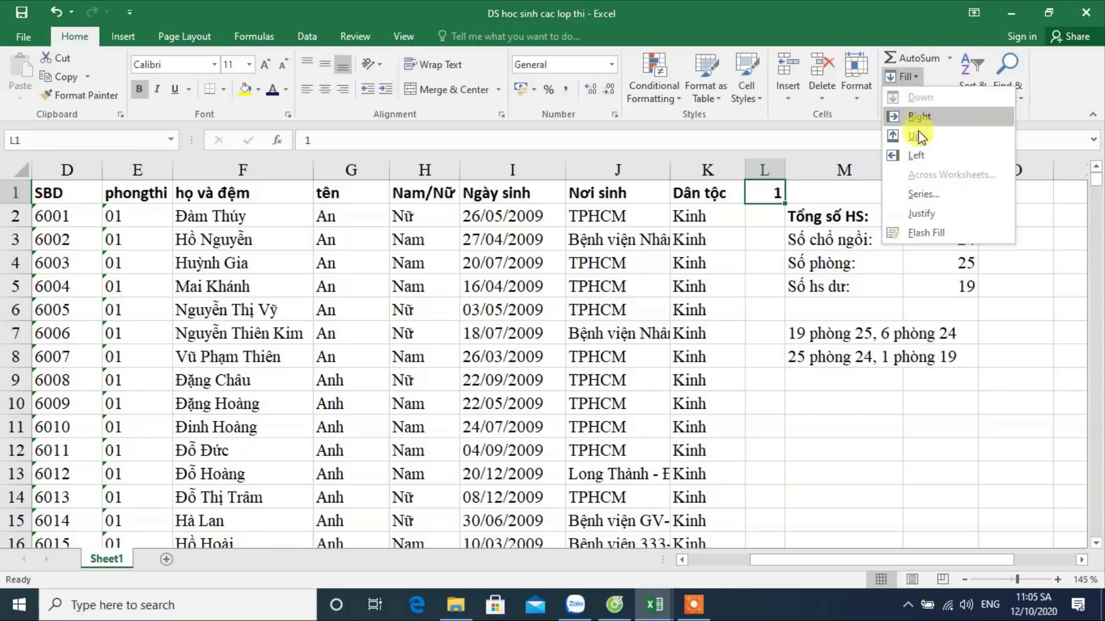
# Step: Fill row 1 from L1 with a linear series, step 25, stop value 475
pyautogui.click(924, 195)
pyautogui.write('475')
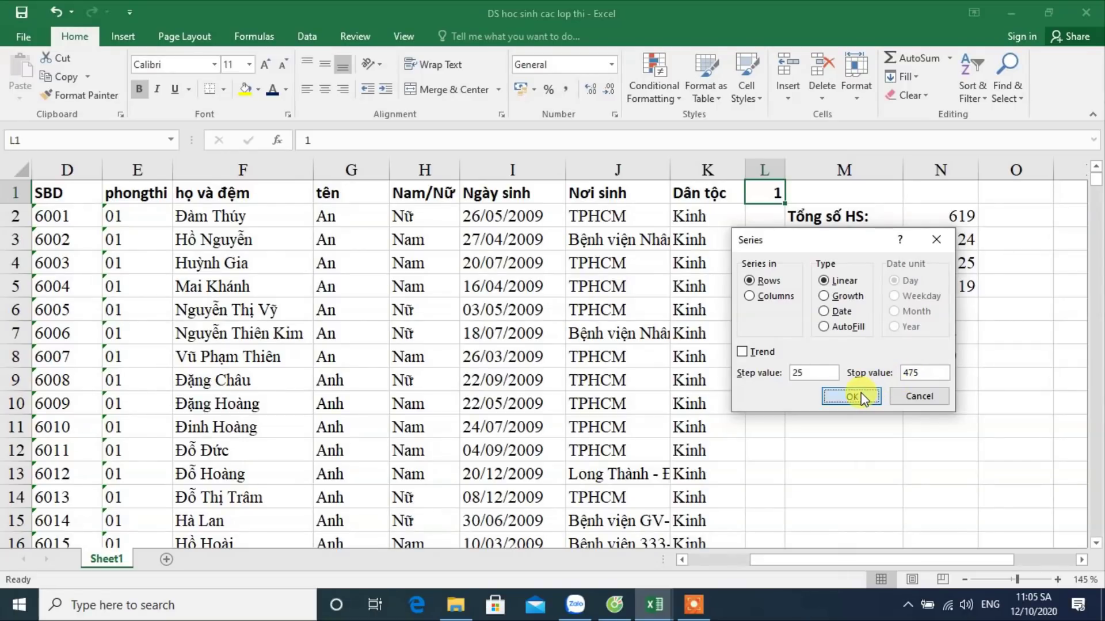
pyautogui.click(852, 397)
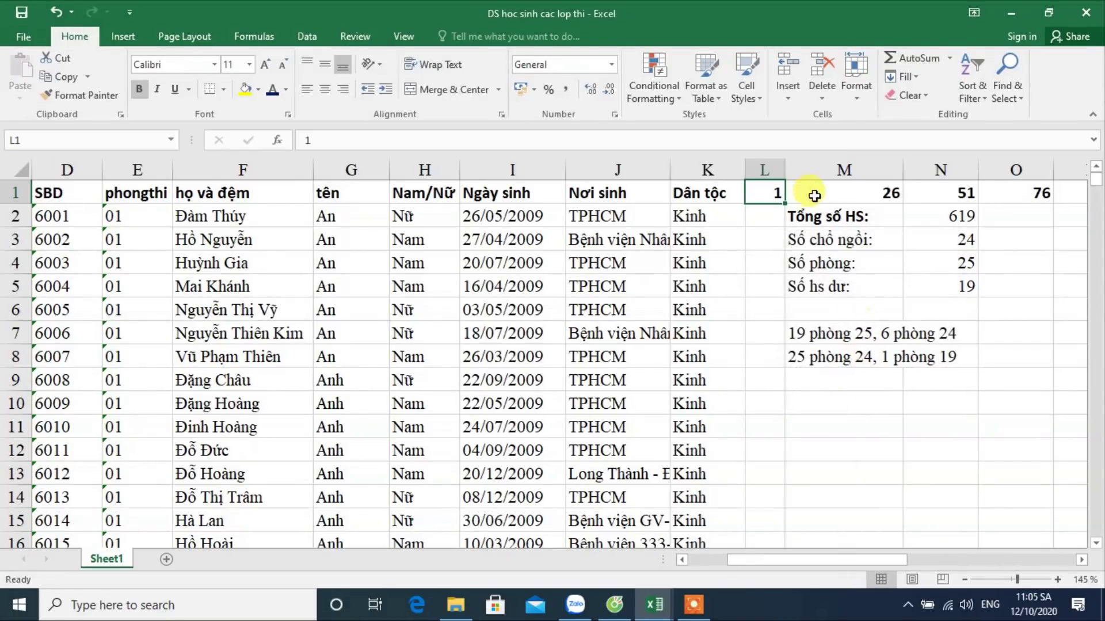
# Step: Narrow columns L to AD and shrink their font to size 9 to show 1–451
pyautogui.click(773, 167)
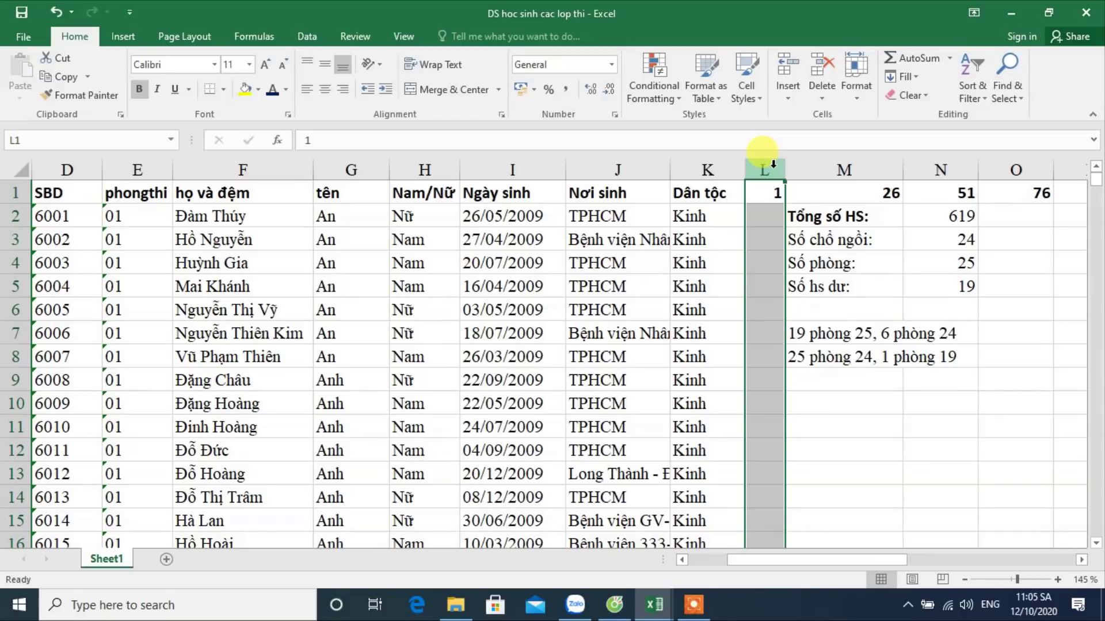
pyautogui.moveTo(773, 166); pyautogui.dragTo(1093, 170)
pyautogui.moveTo(635, 168)
pyautogui.mouseDown()
pyautogui.moveTo(581, 182)
pyautogui.moveTo(592, 183)
pyautogui.mouseUp()
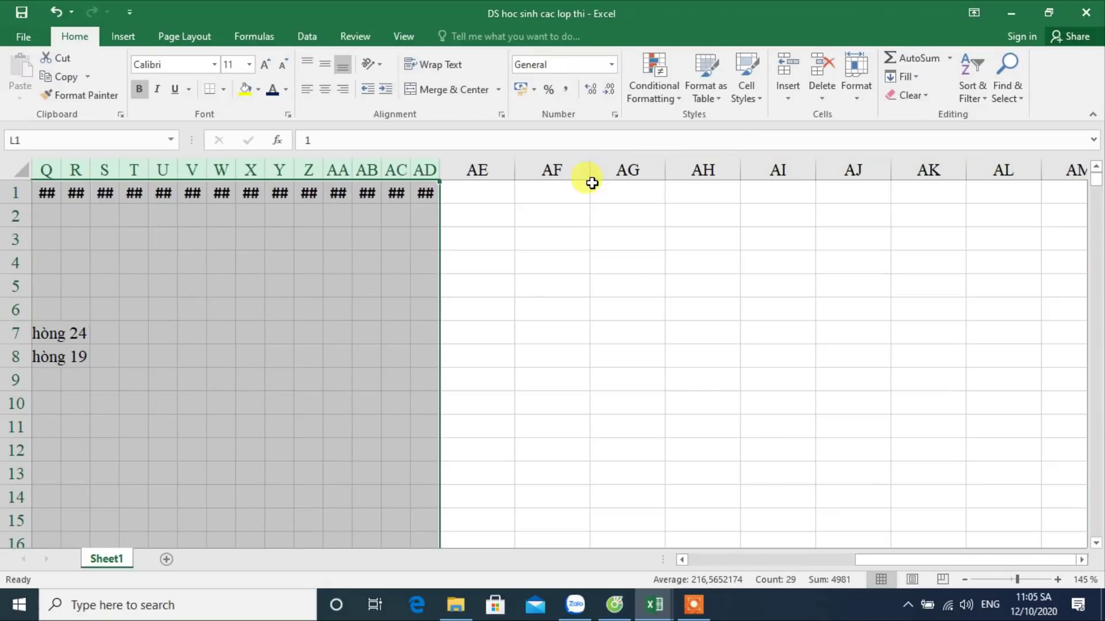
pyautogui.click(140, 88)
pyautogui.click(278, 66)
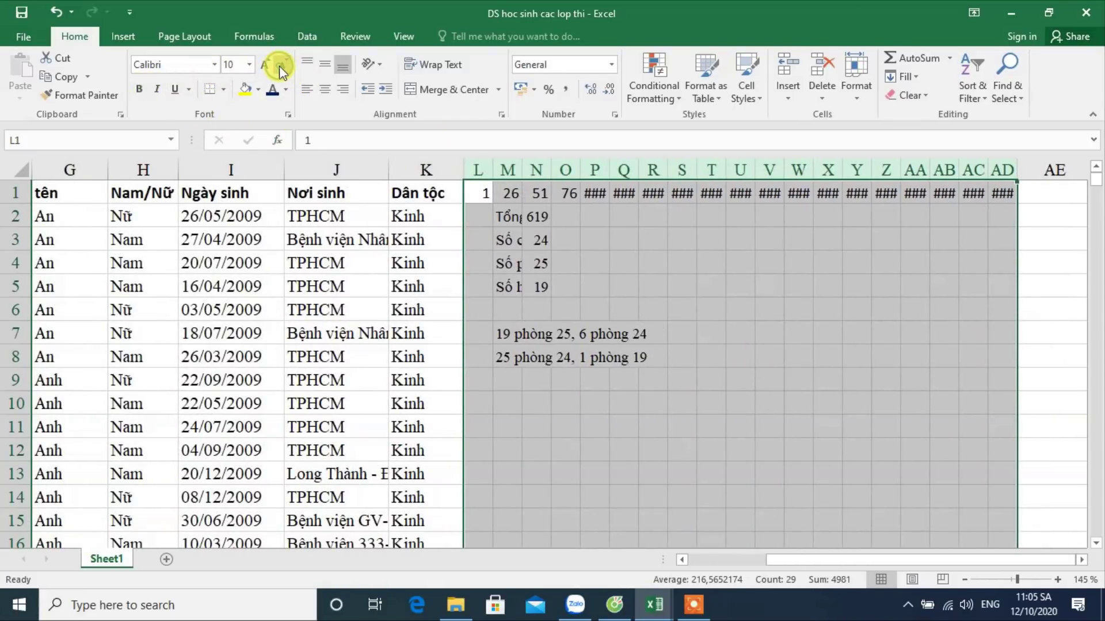
pyautogui.click(278, 66)
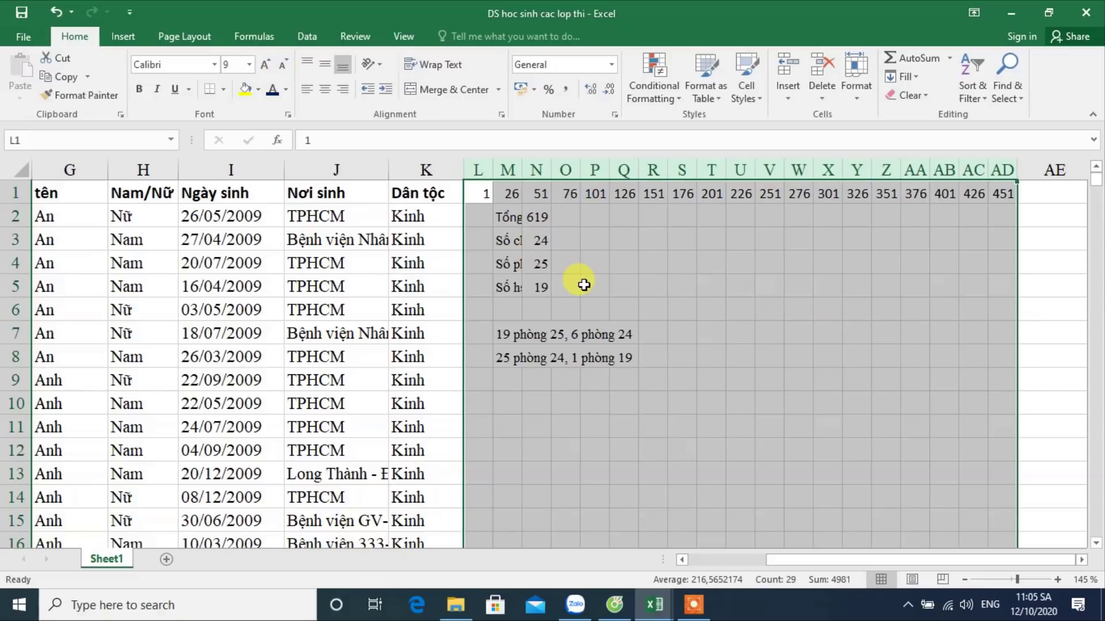
pyautogui.click(584, 285)
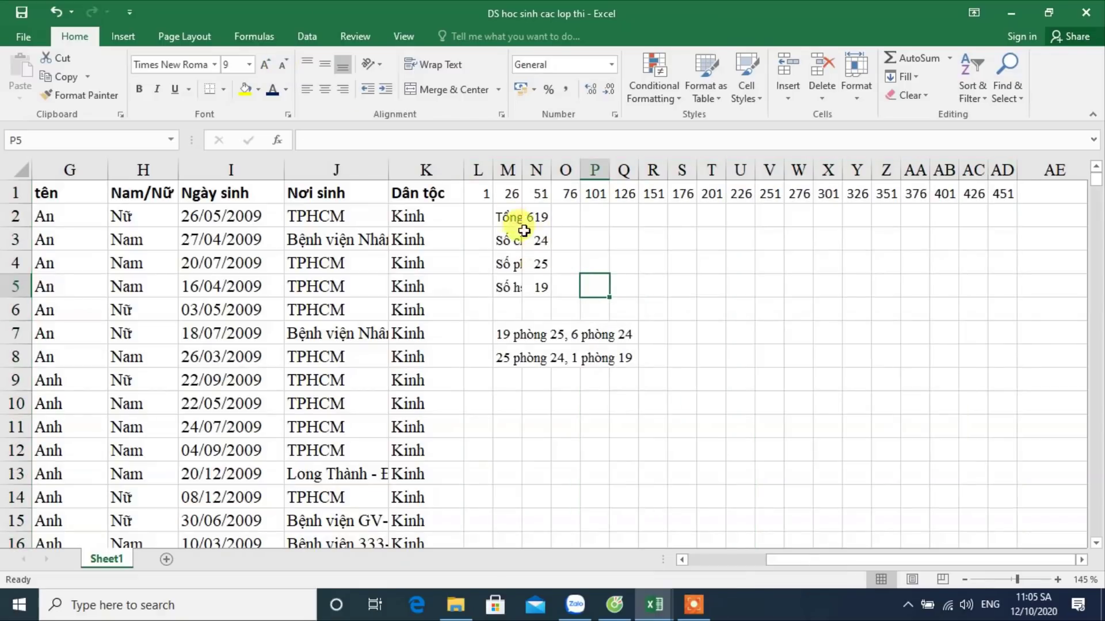
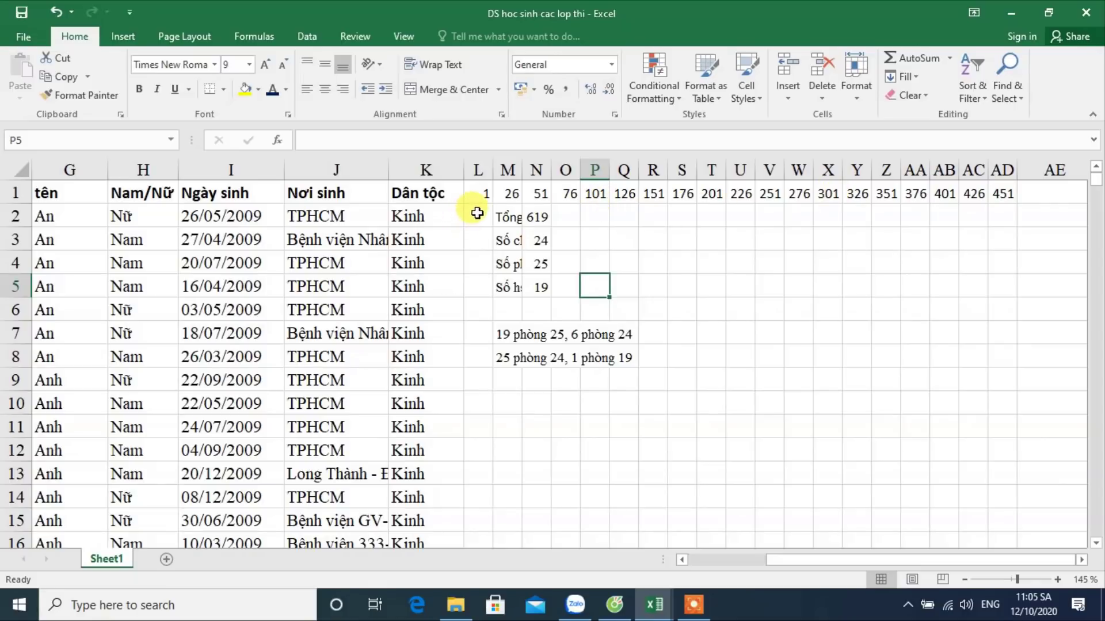
# Step: Copy the summary notes block M2:Q9 and paste it one row lower at M3
pyautogui.moveTo(505, 217); pyautogui.dragTo(619, 369)
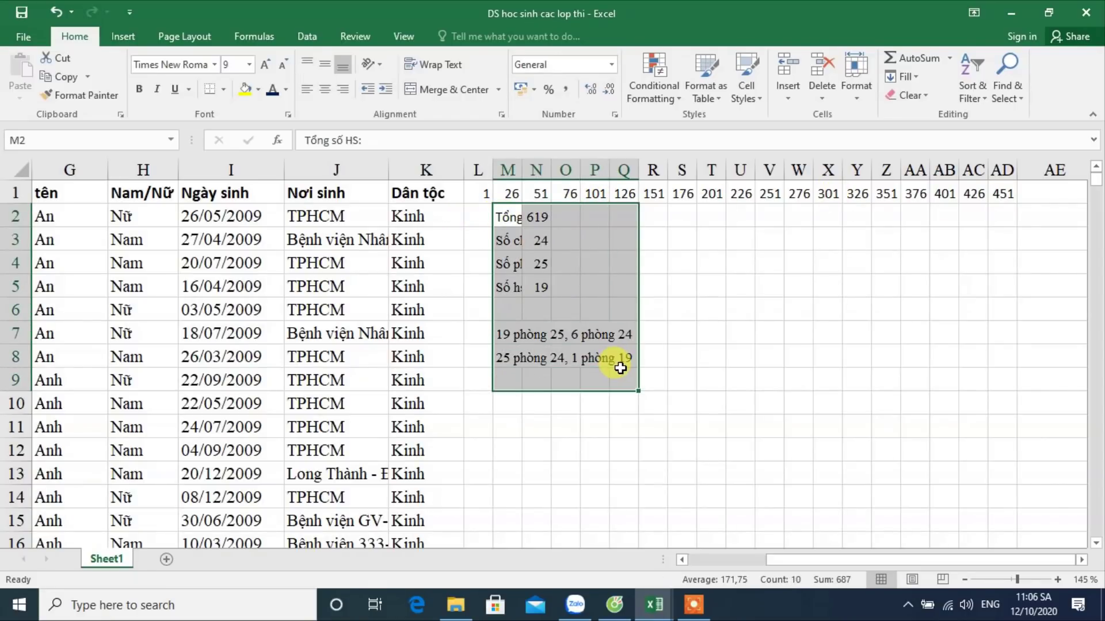
pyautogui.hotkey('ctrl', 'c')
pyautogui.click(509, 241)
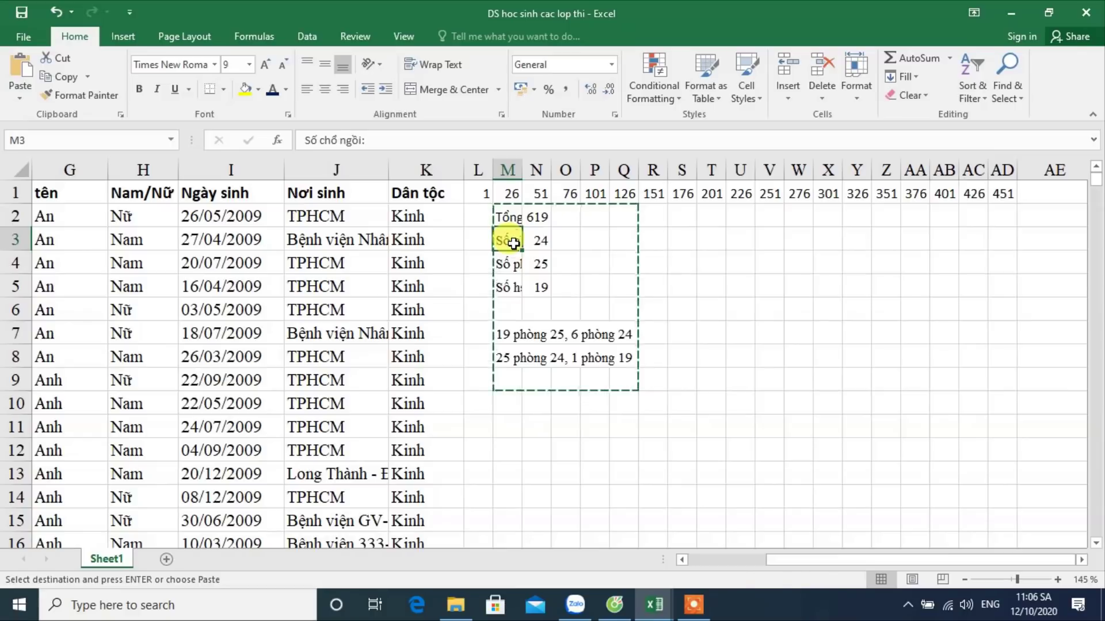
pyautogui.hotkey('ctrl', 'v')
# Step: Enter 1 in L2 and 2 in M2, then fill the series across row 2 to AD2
pyautogui.click(488, 217)
pyautogui.write('1')
pyautogui.press('Return')
pyautogui.click(487, 218)
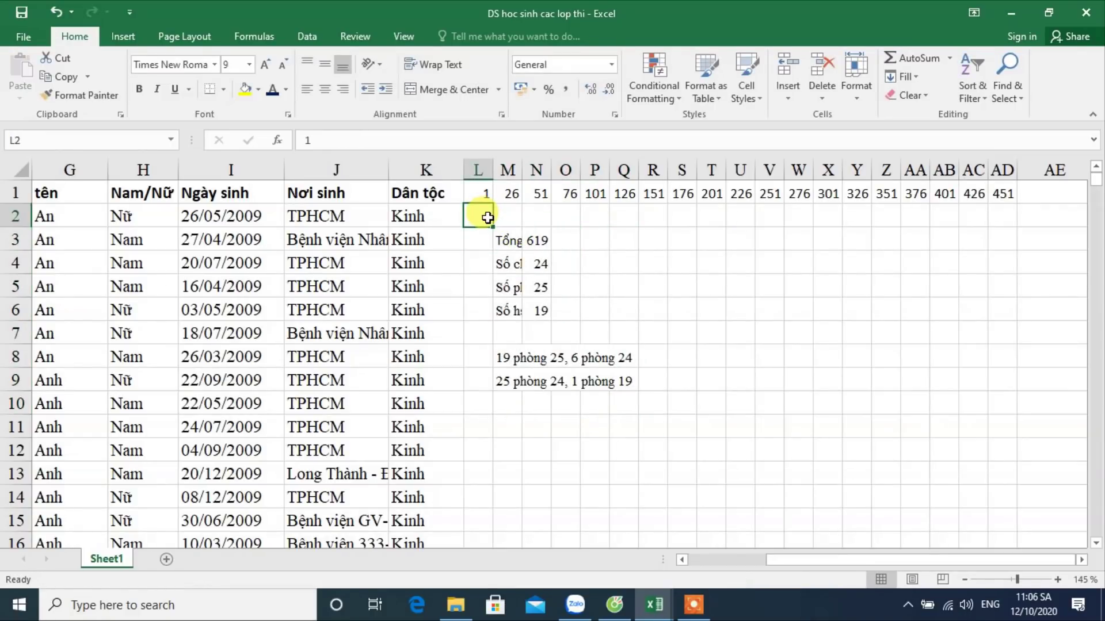
pyautogui.press('Right')
pyautogui.write('2')
pyautogui.press('Return')
pyautogui.moveTo(489, 218); pyautogui.dragTo(1013, 246)
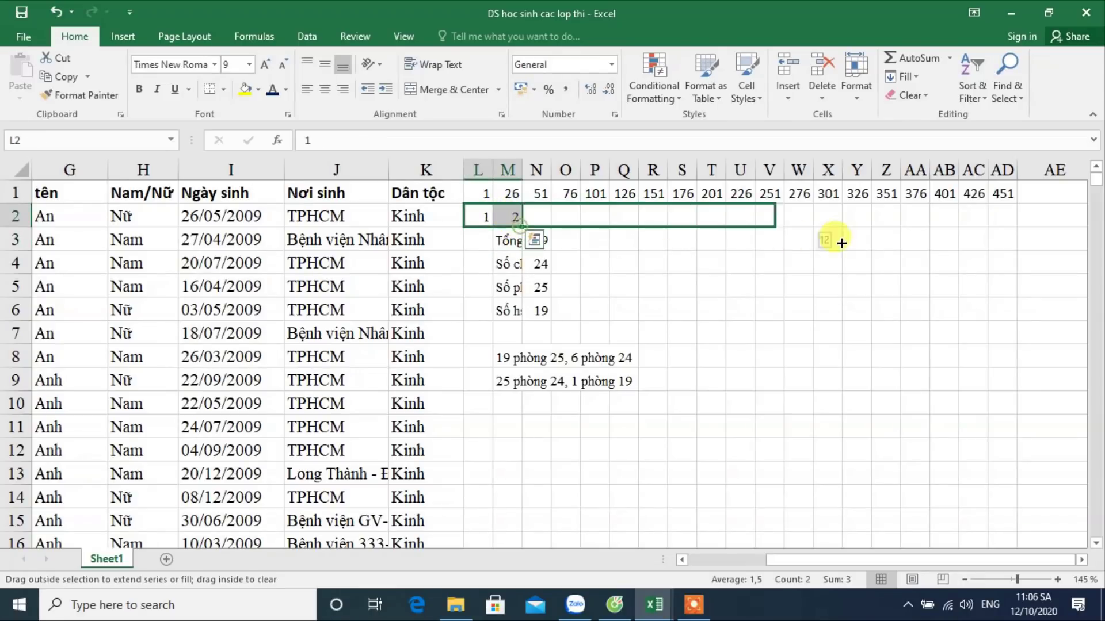
pyautogui.click(967, 263)
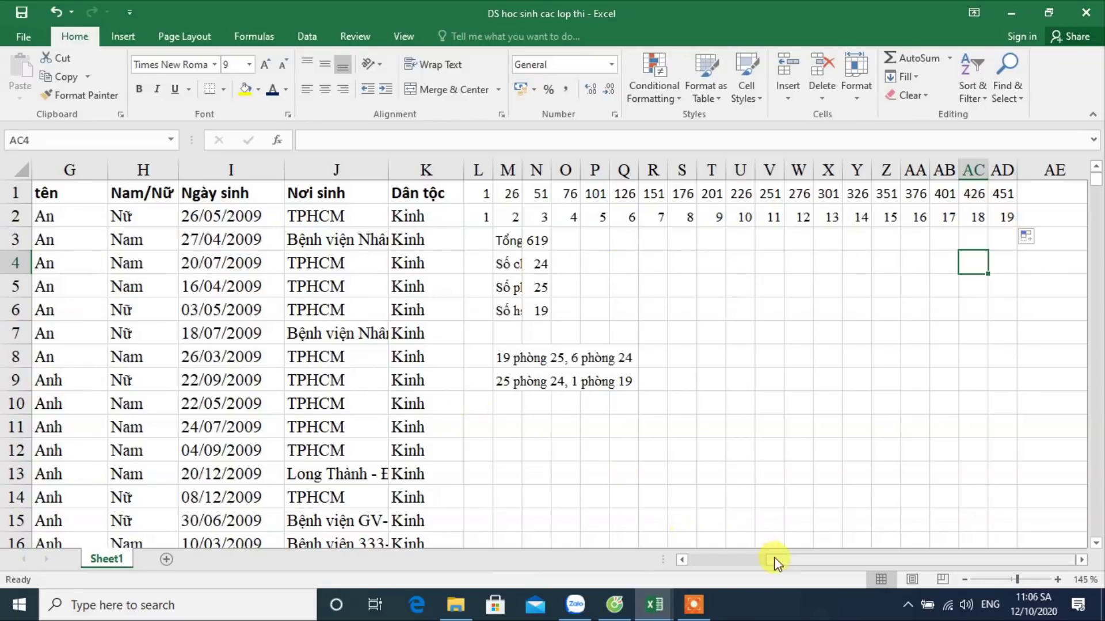
pyautogui.click(491, 247)
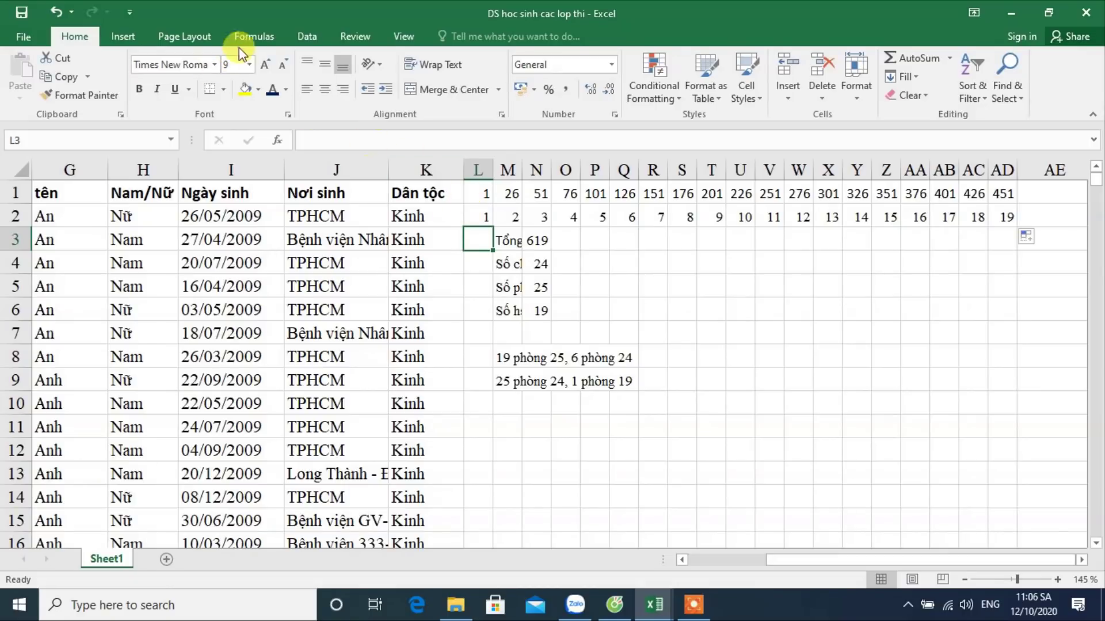
# Step: Freeze panes at L3 so rows 1–2 and columns through K stay fixed
pyautogui.click(396, 35)
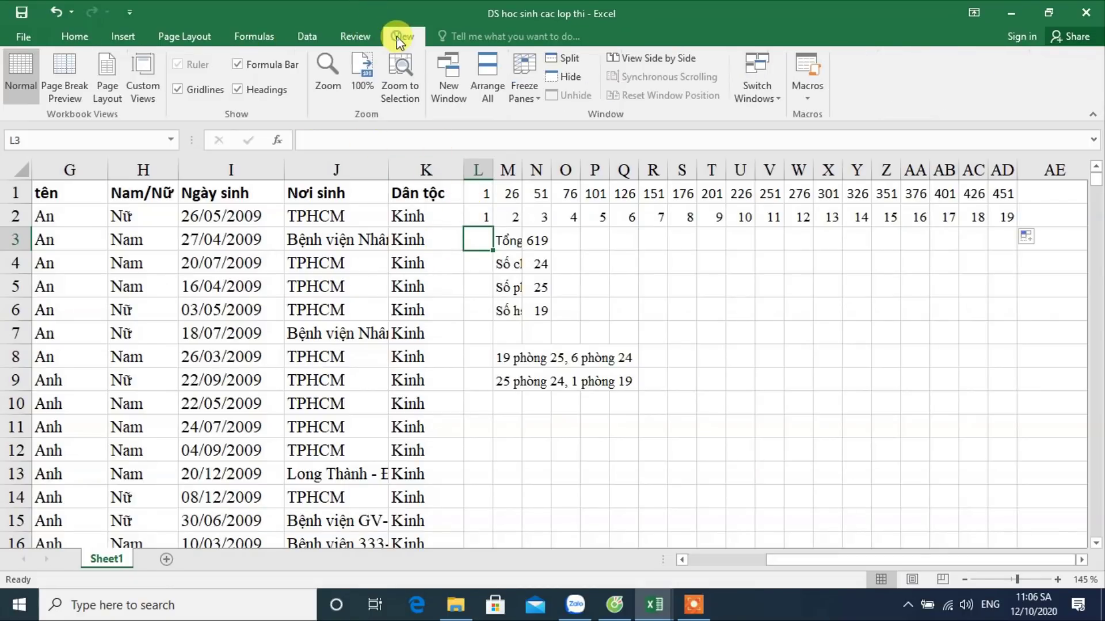
pyautogui.click(538, 90)
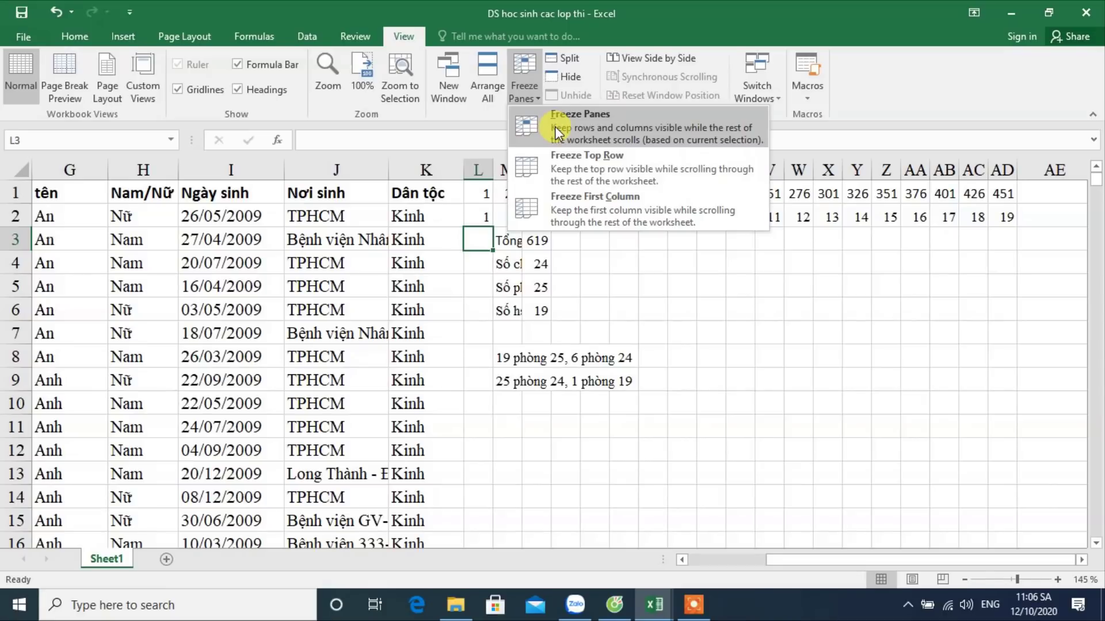
pyautogui.click(554, 126)
pyautogui.click(507, 263)
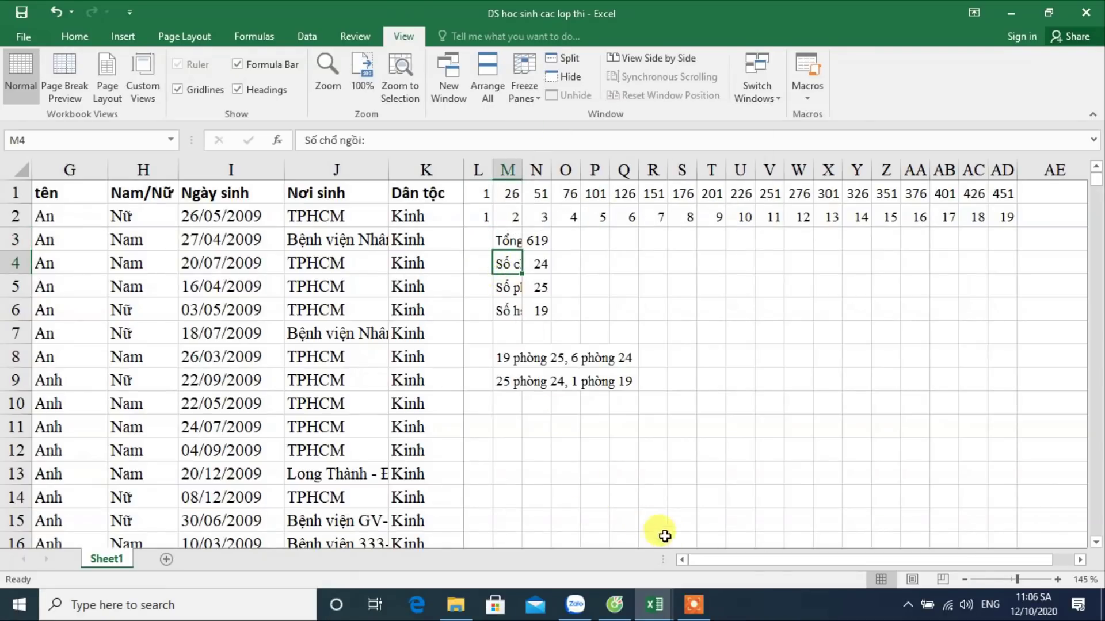
pyautogui.click(1087, 561)
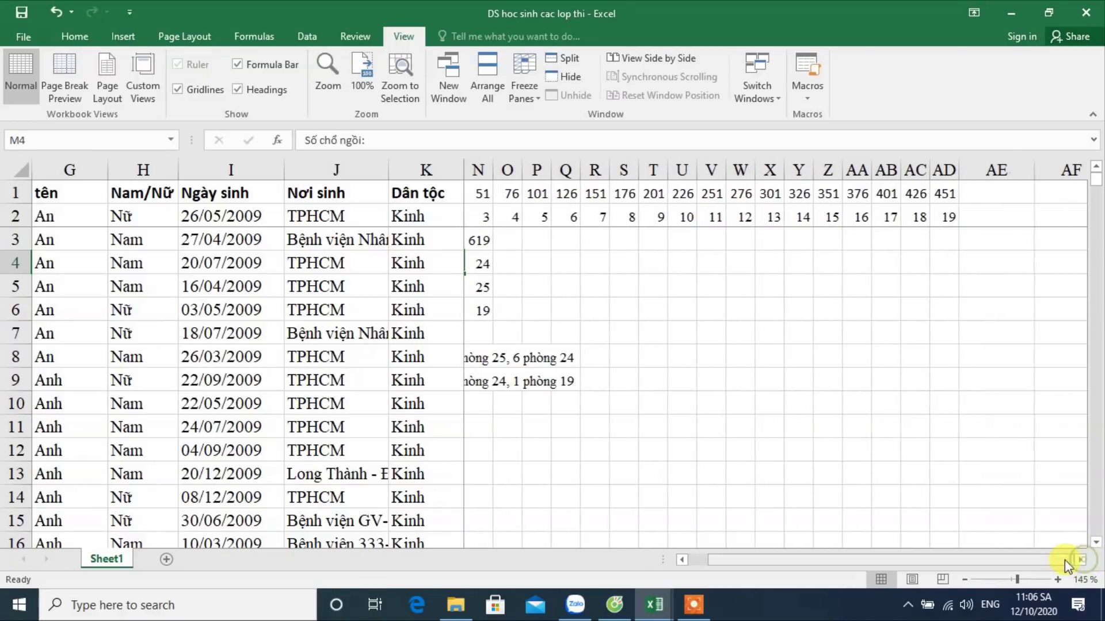
pyautogui.moveTo(1024, 561); pyautogui.dragTo(993, 570)
pyautogui.scroll(-3, 609, 444)
pyautogui.scroll(3, 610, 447)
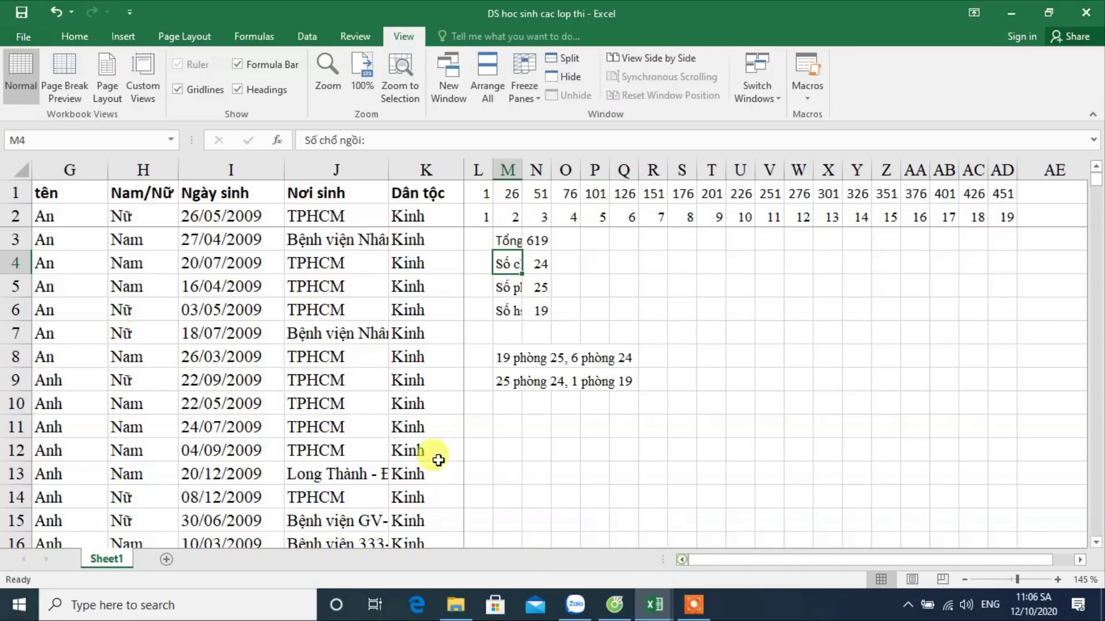
# Step: Move between cells and scroll to check the frozen area, then close the workbook
pyautogui.click(334, 427)
pyautogui.click(83, 289)
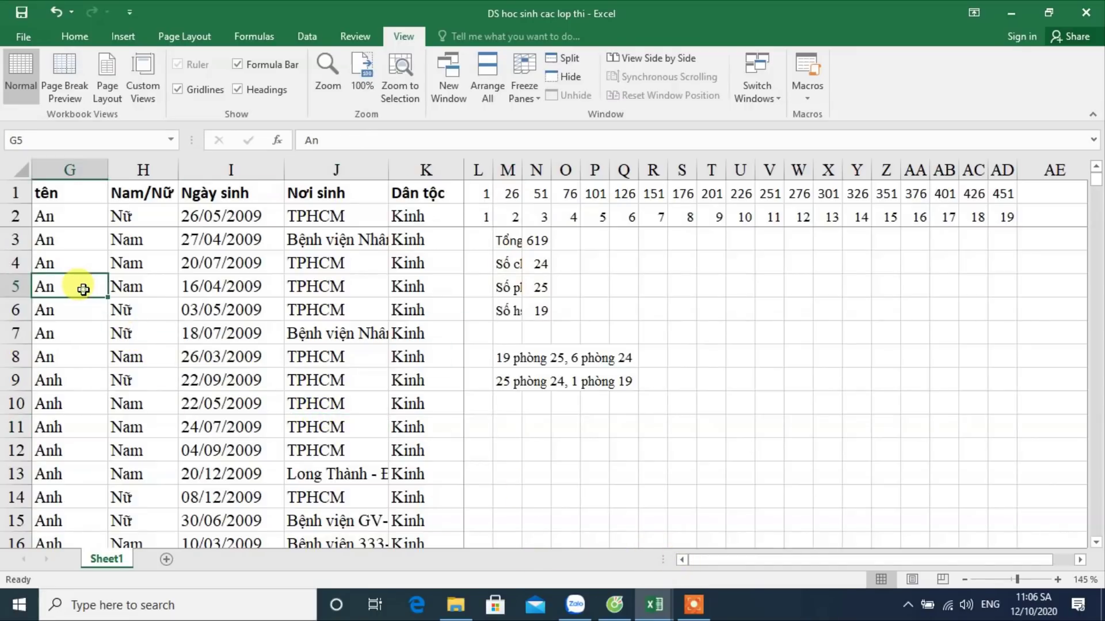
pyautogui.press('Left')
pyautogui.click(83, 290)
pyautogui.press('Left')
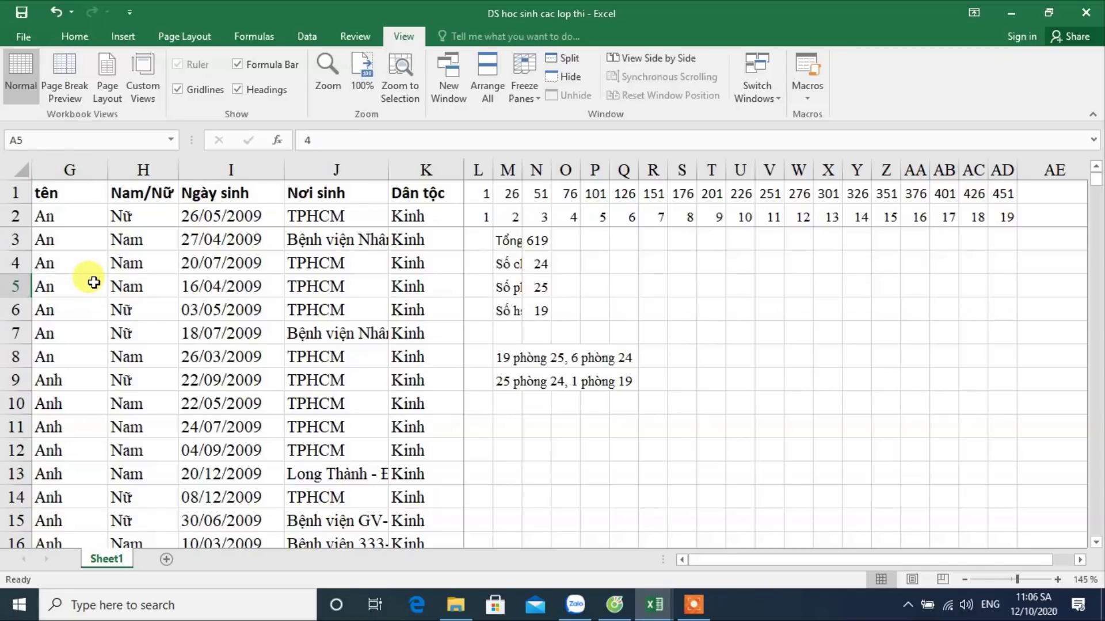
pyautogui.click(142, 265)
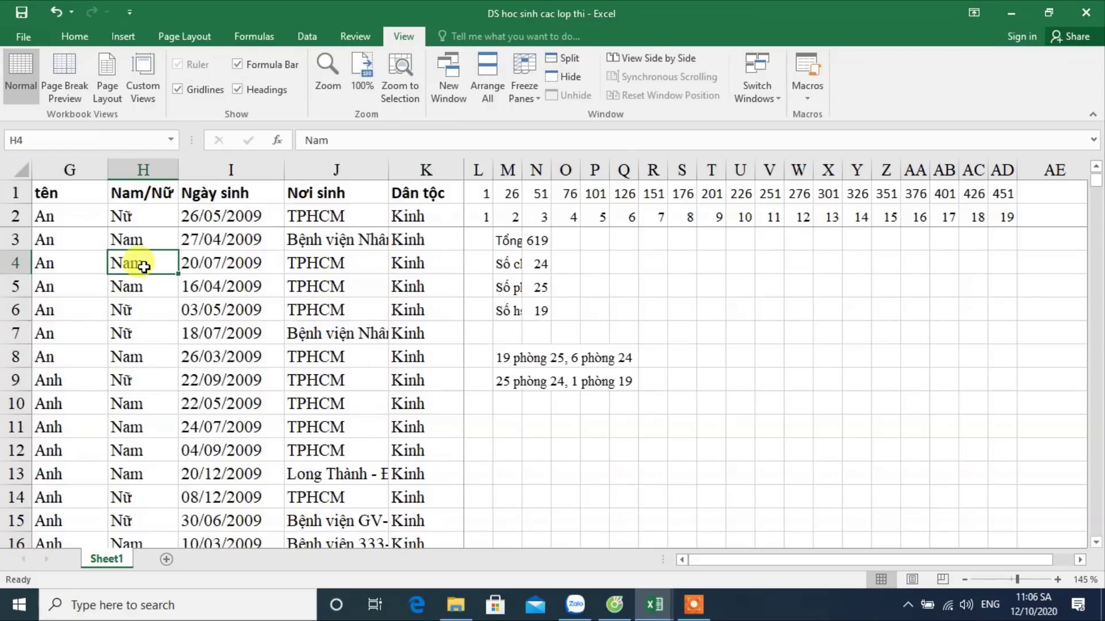
pyautogui.keyDown('ctrl'); pyautogui.scroll(-1, 144, 267); pyautogui.keyUp('ctrl')
pyautogui.keyDown('ctrl'); pyautogui.scroll(-1, 141, 265); pyautogui.keyUp('ctrl')
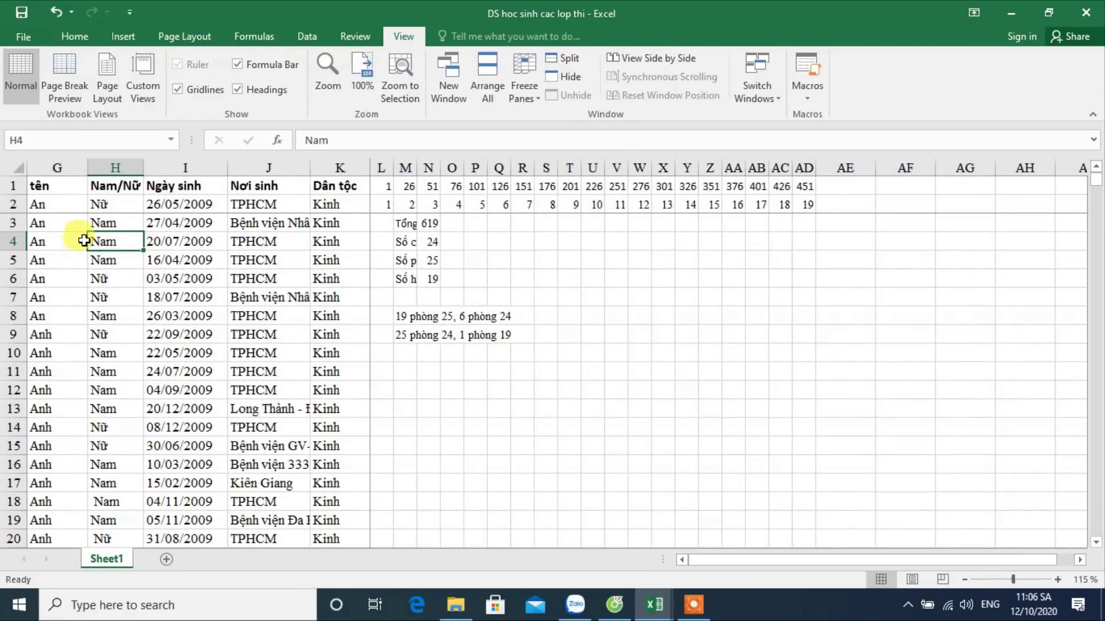
pyautogui.click(53, 203)
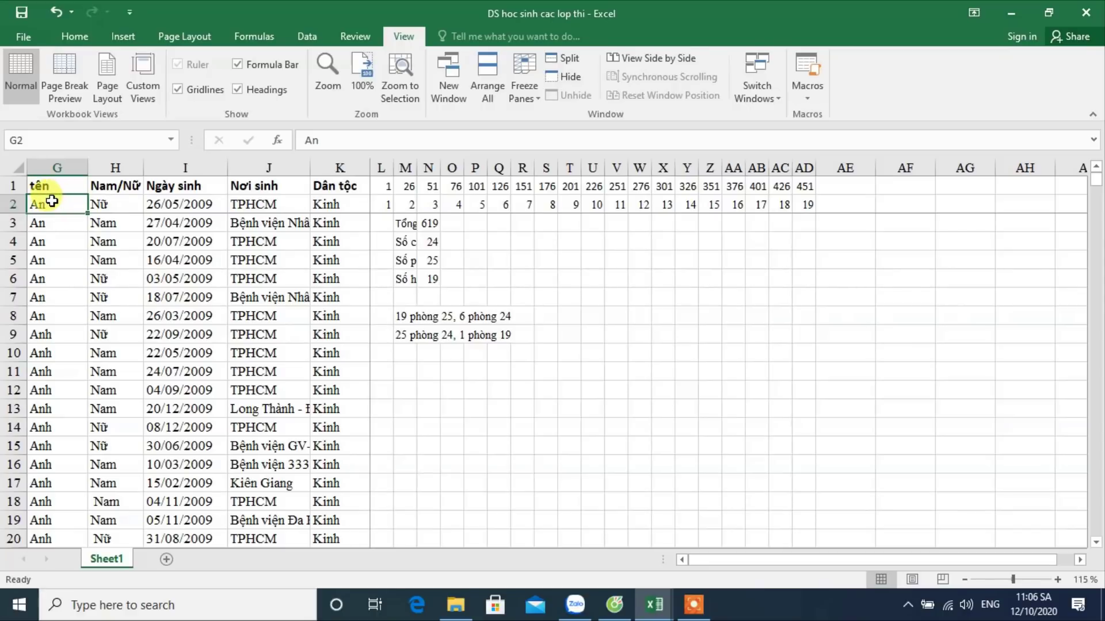
pyautogui.press('Left')
pyautogui.press('Home')
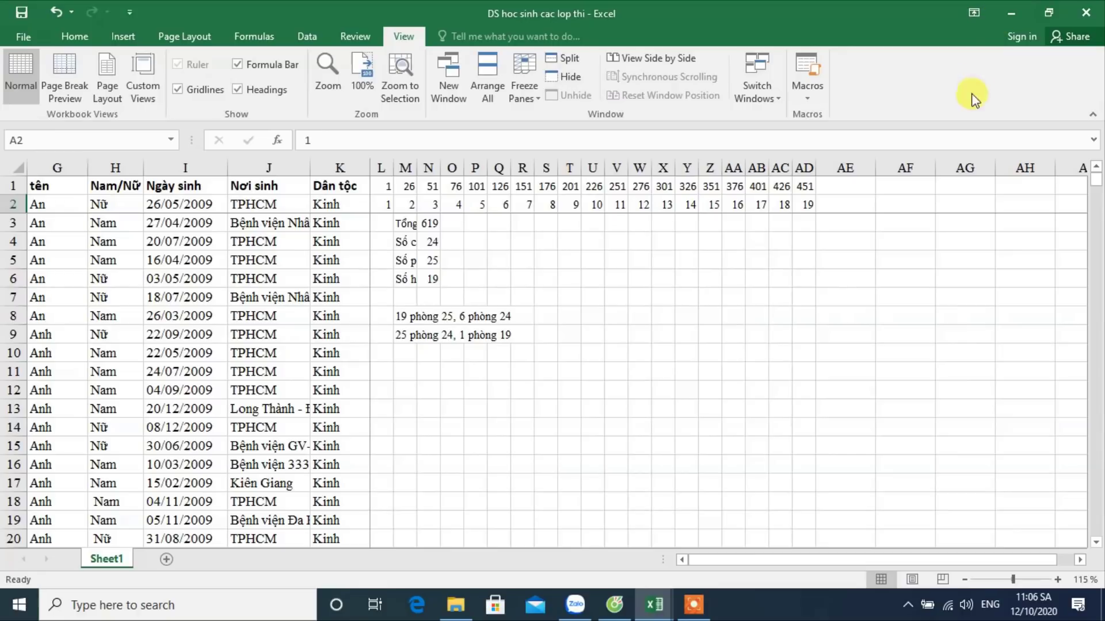
pyautogui.click(1086, 12)
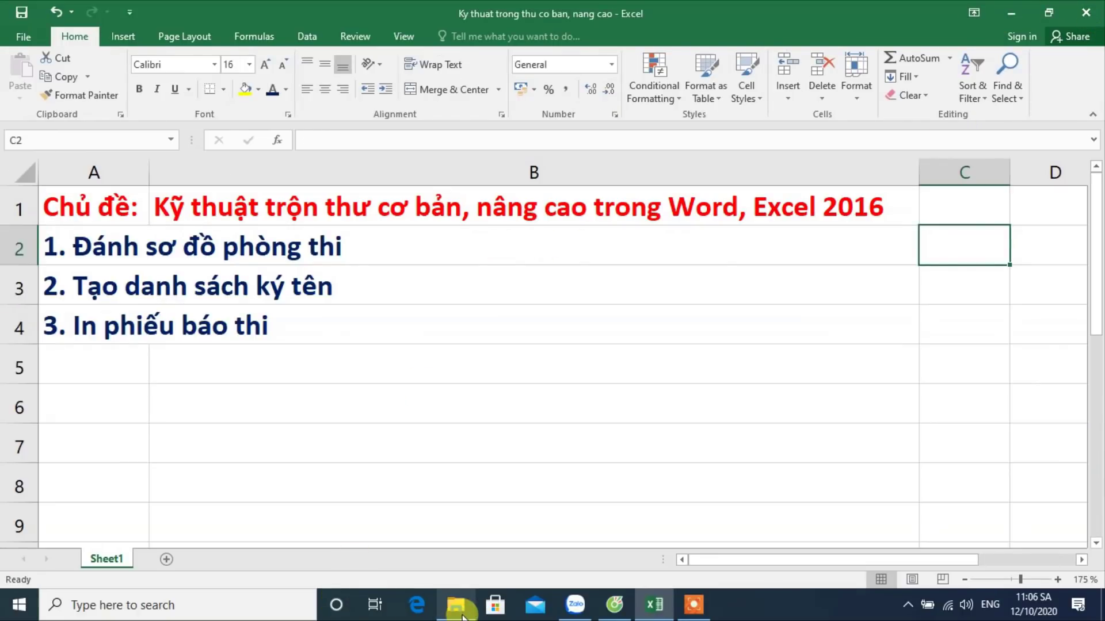
# Step: Reopen DS hoc sinh cac lop thi.xlsx from File Explorer and switch to its Excel window
pyautogui.click(461, 607)
pyautogui.doubleClick(457, 198)
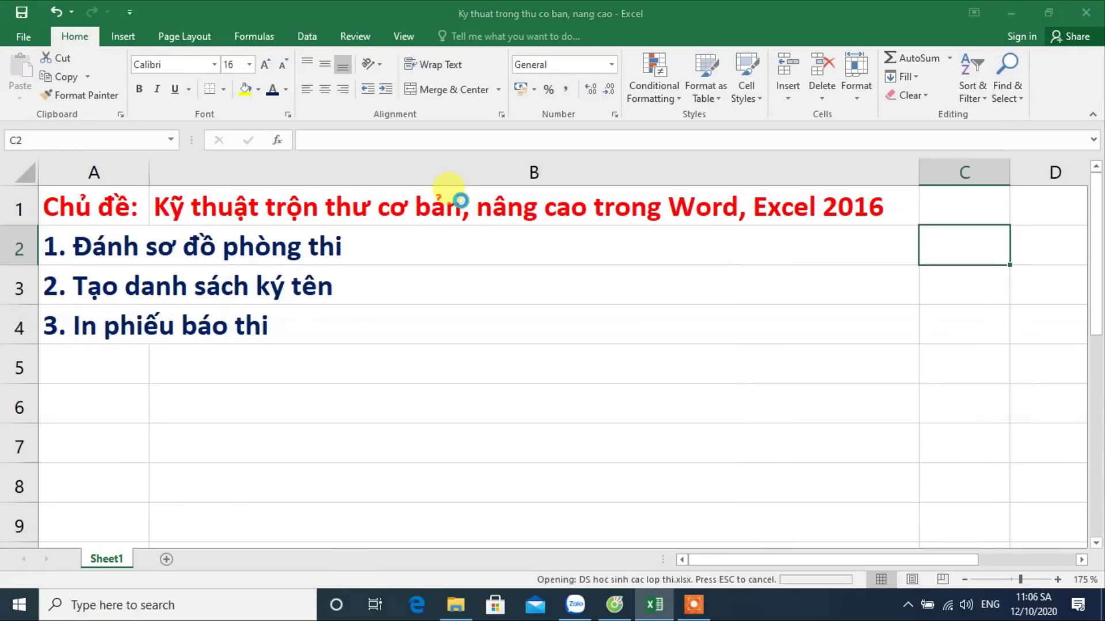
pyautogui.click(221, 238)
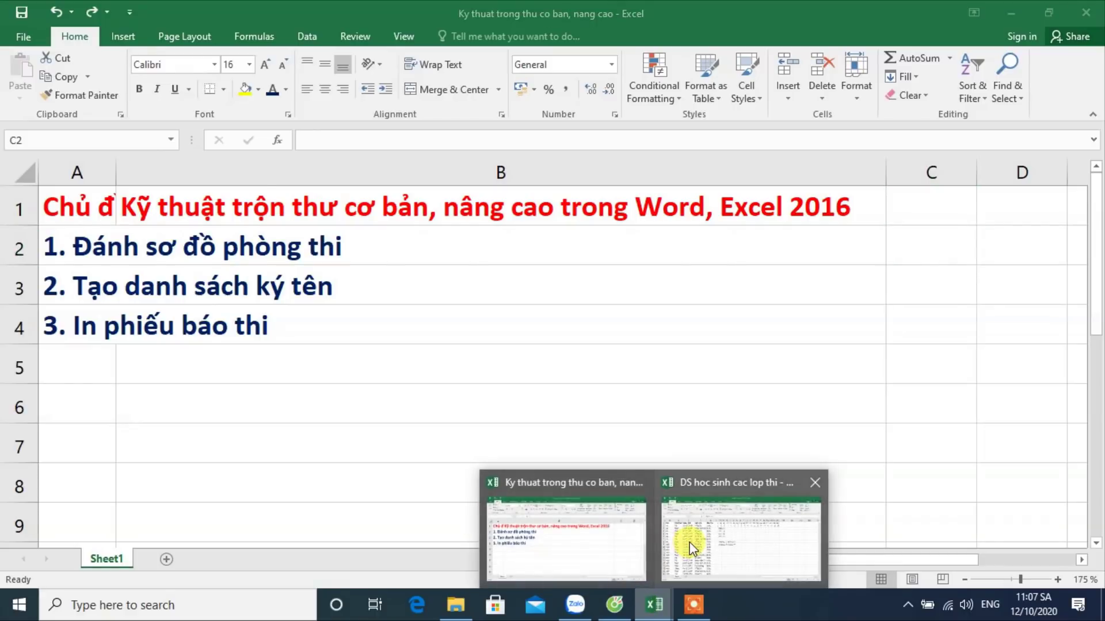
pyautogui.click(689, 542)
pyautogui.click(443, 444)
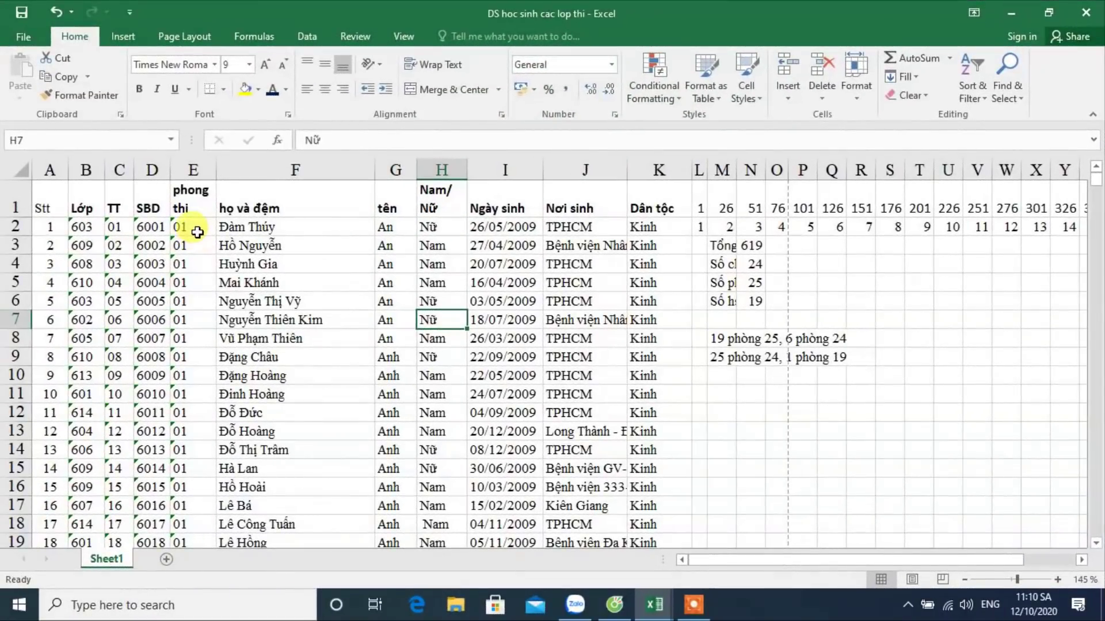
# Step: Extend the room series from E26 so E27 reads 02
pyautogui.click(700, 210)
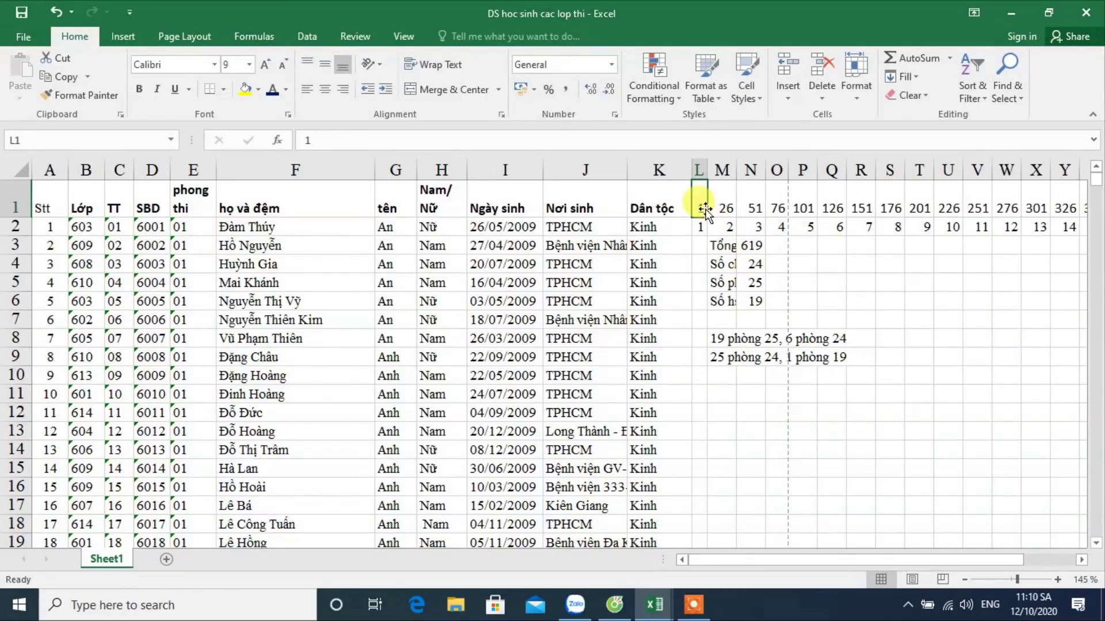
pyautogui.click(190, 226)
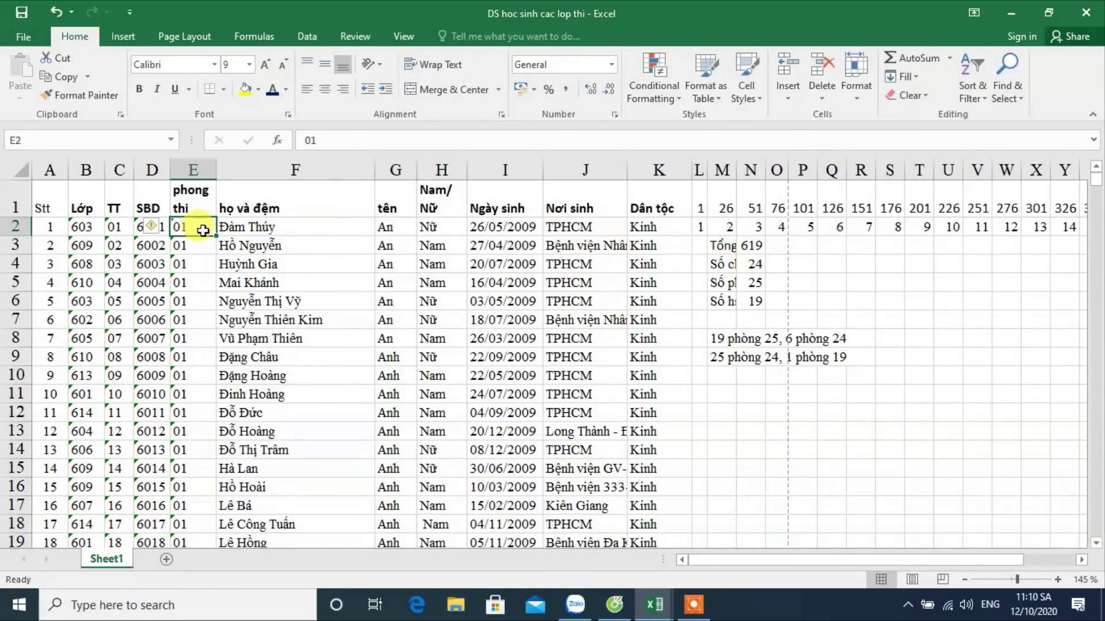
pyautogui.scroll(-3, 173, 316)
pyautogui.scroll(-2, 174, 319)
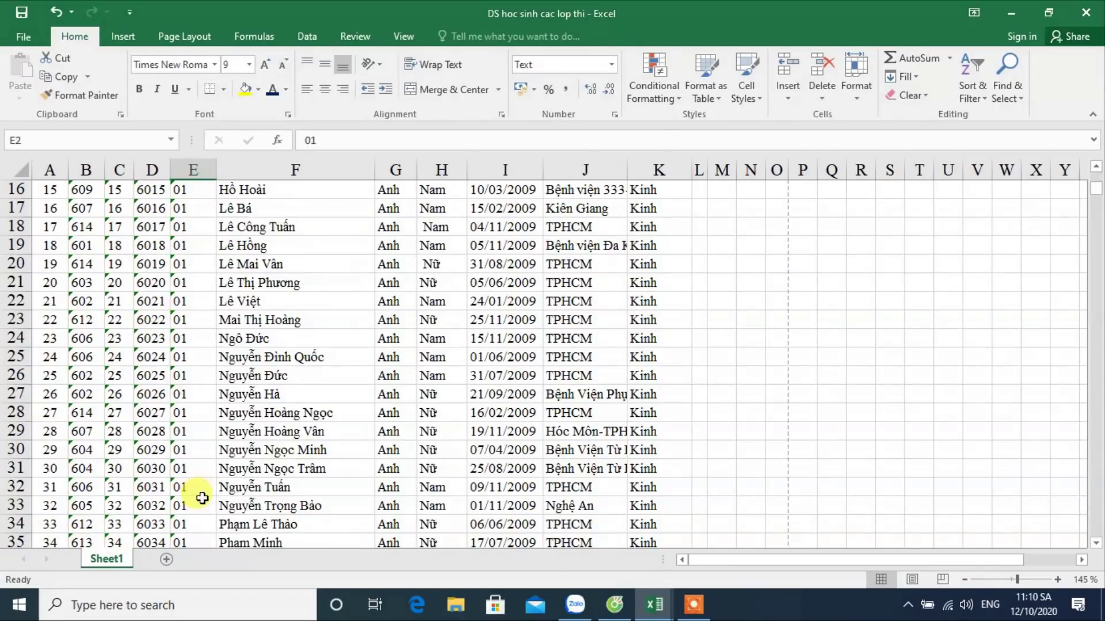
pyautogui.click(185, 375)
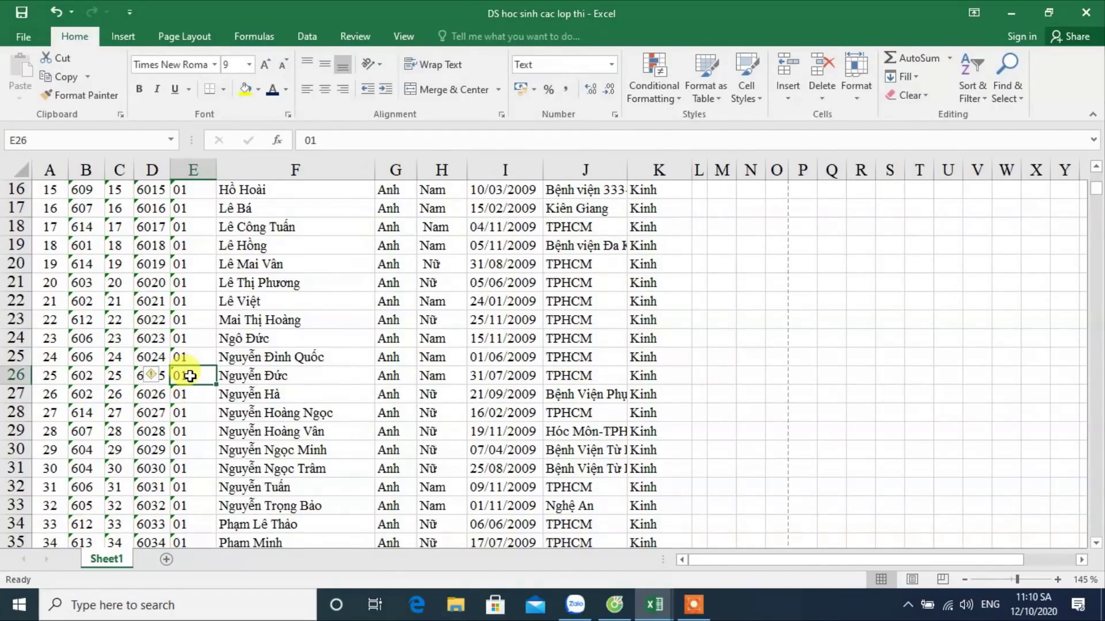
pyautogui.click(189, 394)
pyautogui.click(192, 376)
pyautogui.moveTo(216, 385); pyautogui.dragTo(214, 402)
# Step: Fill down from E27, then copy E27 and select E28:E35 as the paste target
pyautogui.click(197, 395)
pyautogui.doubleClick(214, 403)
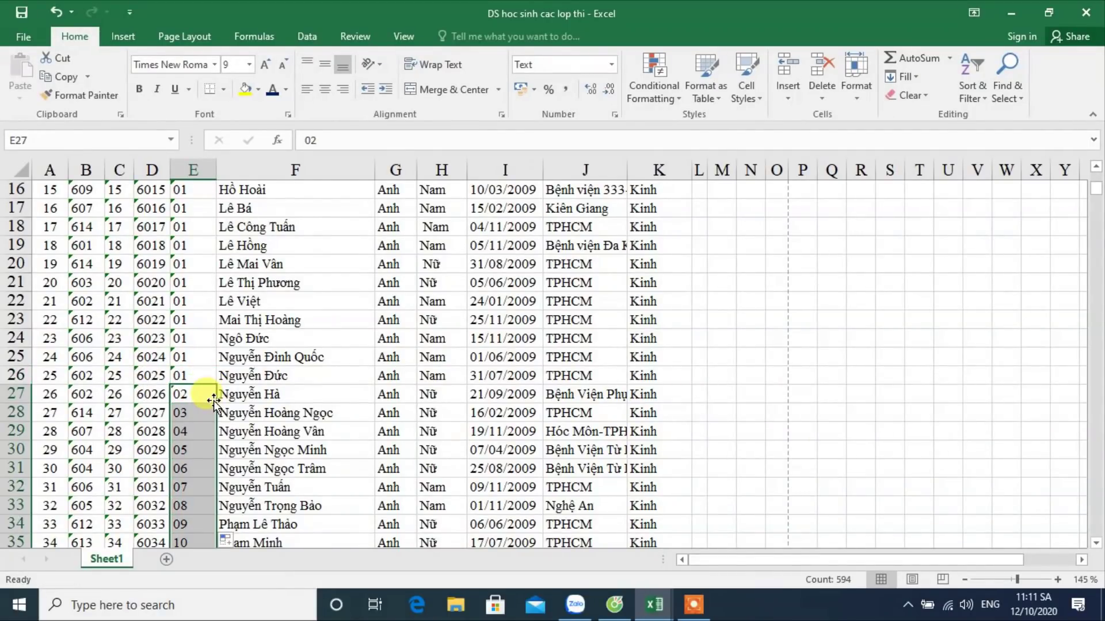
pyautogui.click(212, 400)
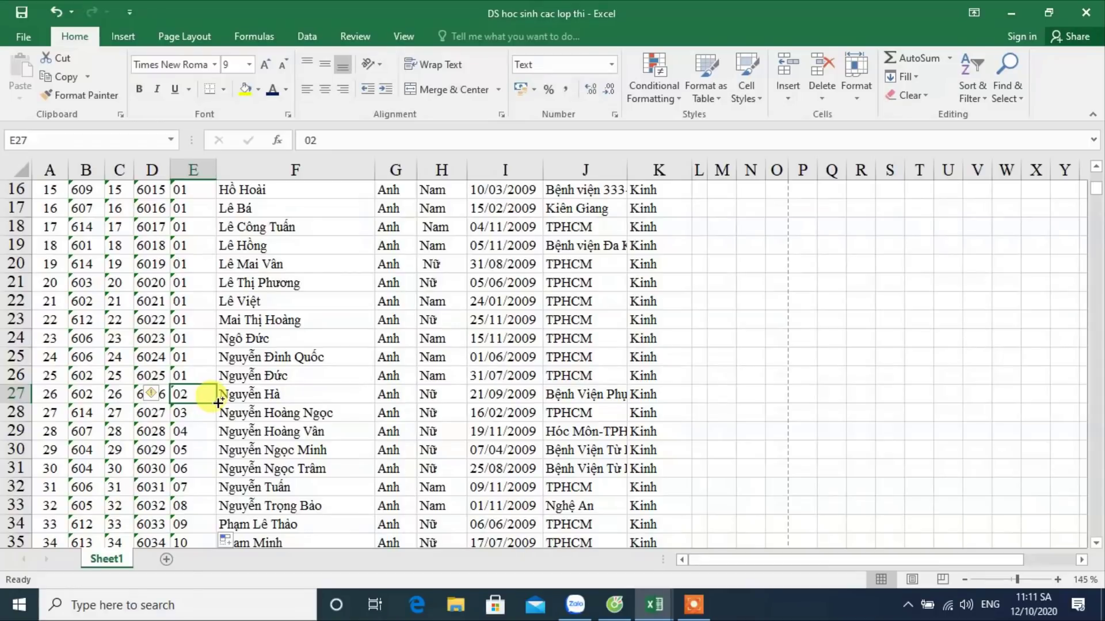
pyautogui.doubleClick(218, 403)
pyautogui.click(215, 402)
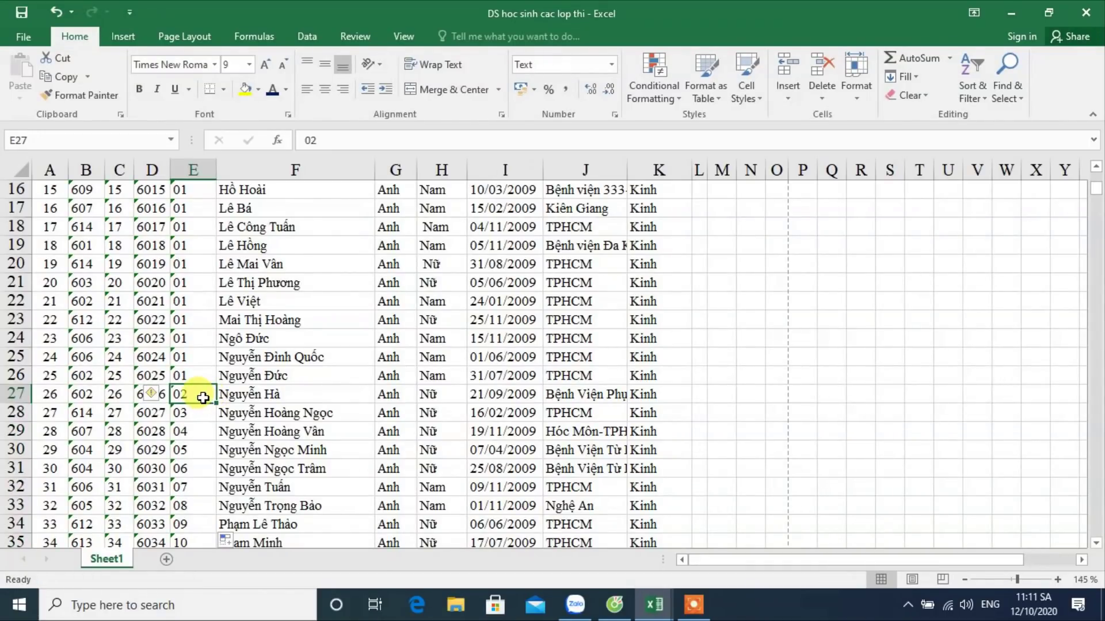
pyautogui.hotkey('ctrl', 'c')
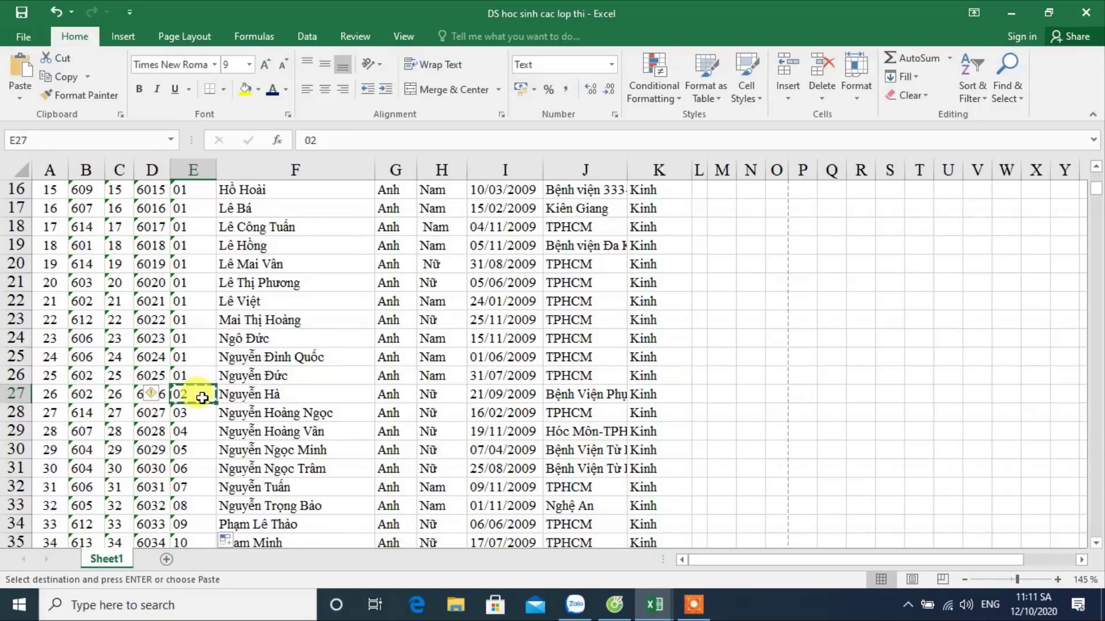
pyautogui.moveTo(196, 412); pyautogui.dragTo(204, 545)
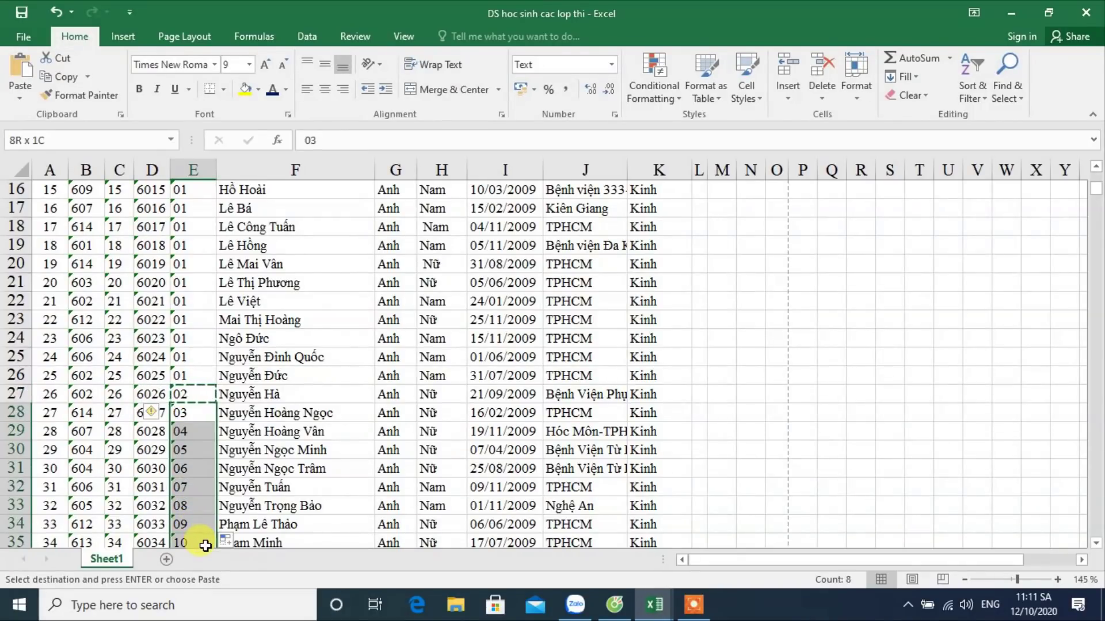
pyautogui.scroll(5, 279, 418)
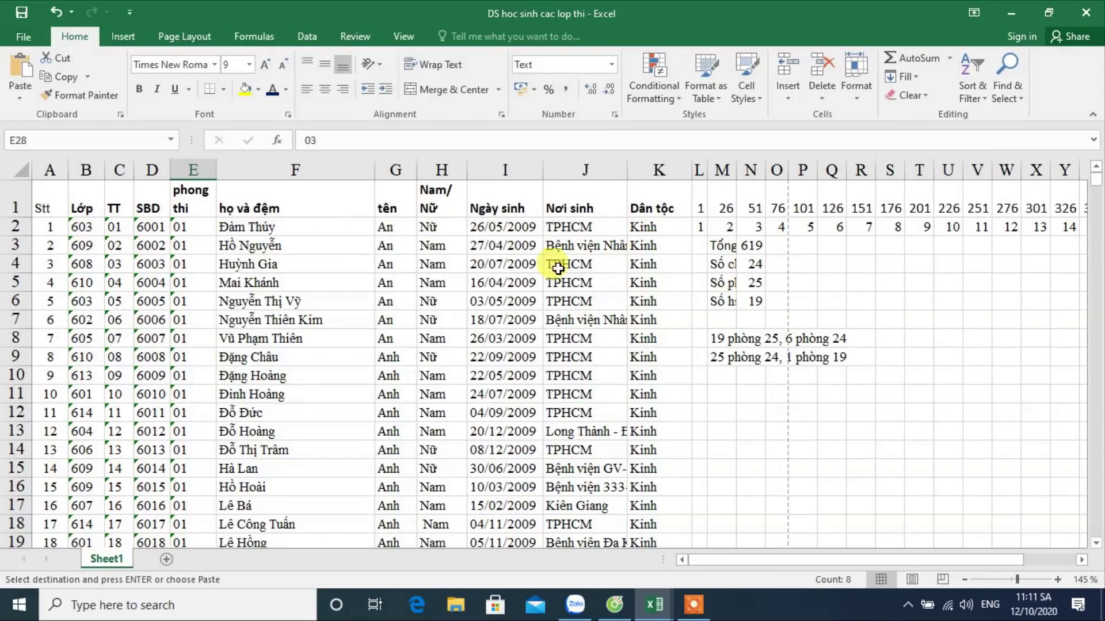
# Step: Freeze the top header row and scroll to confirm it stays fixed
pyautogui.click(16, 226)
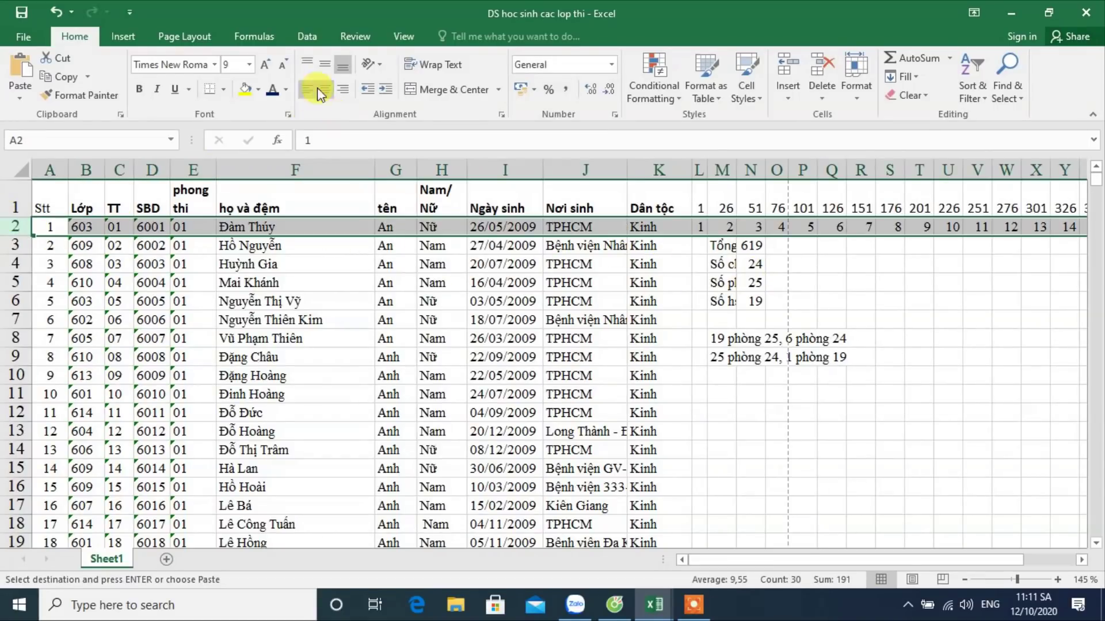
pyautogui.click(14, 245)
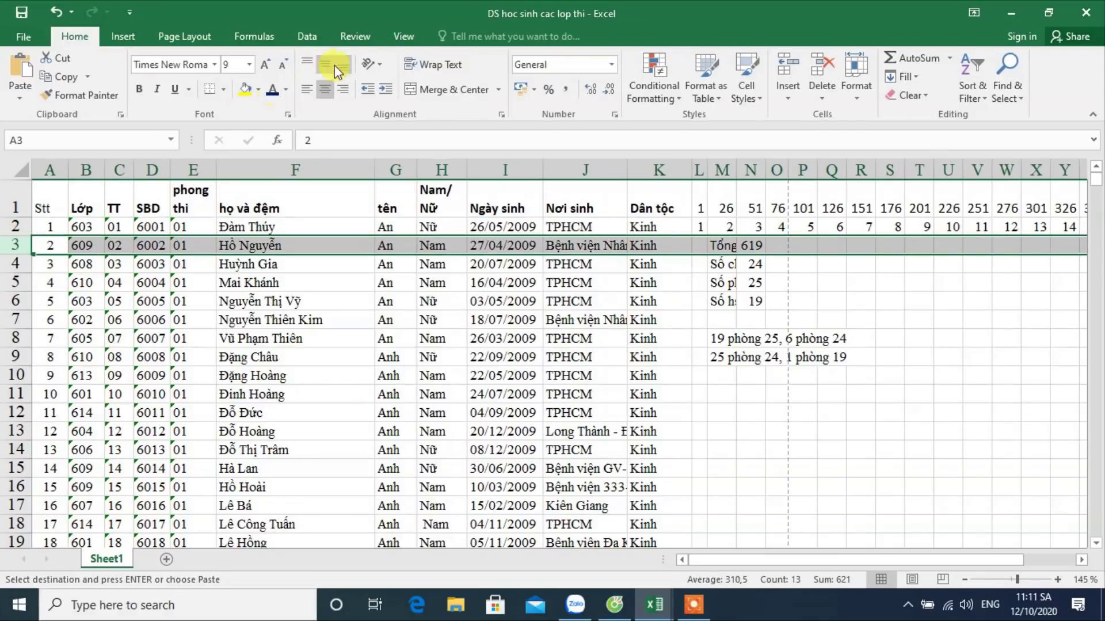
pyautogui.click(401, 39)
pyautogui.click(524, 92)
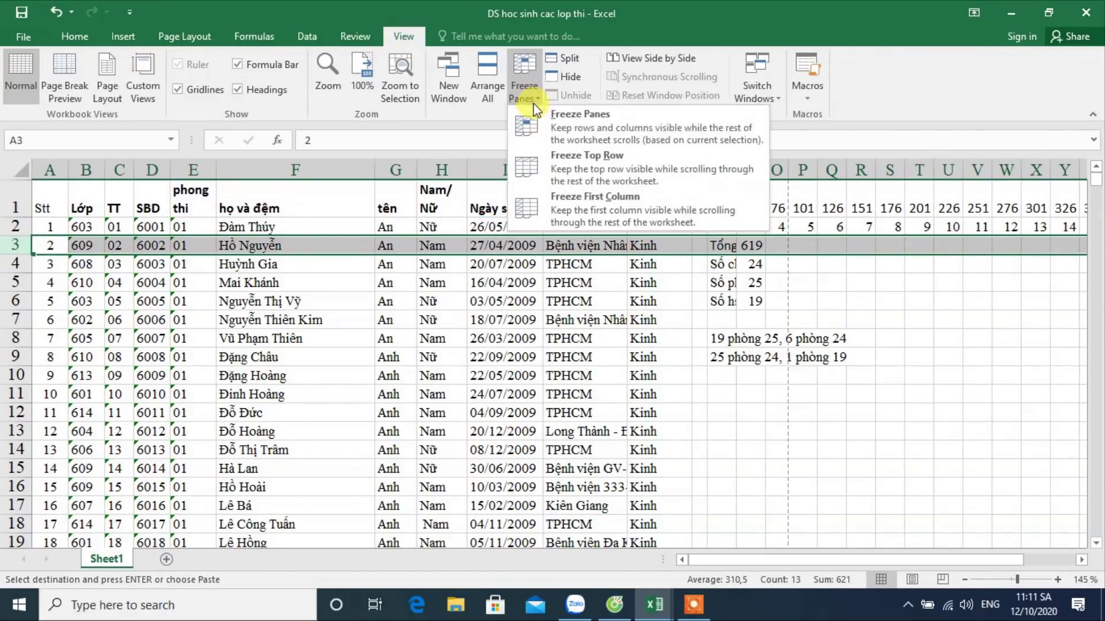
pyautogui.click(580, 165)
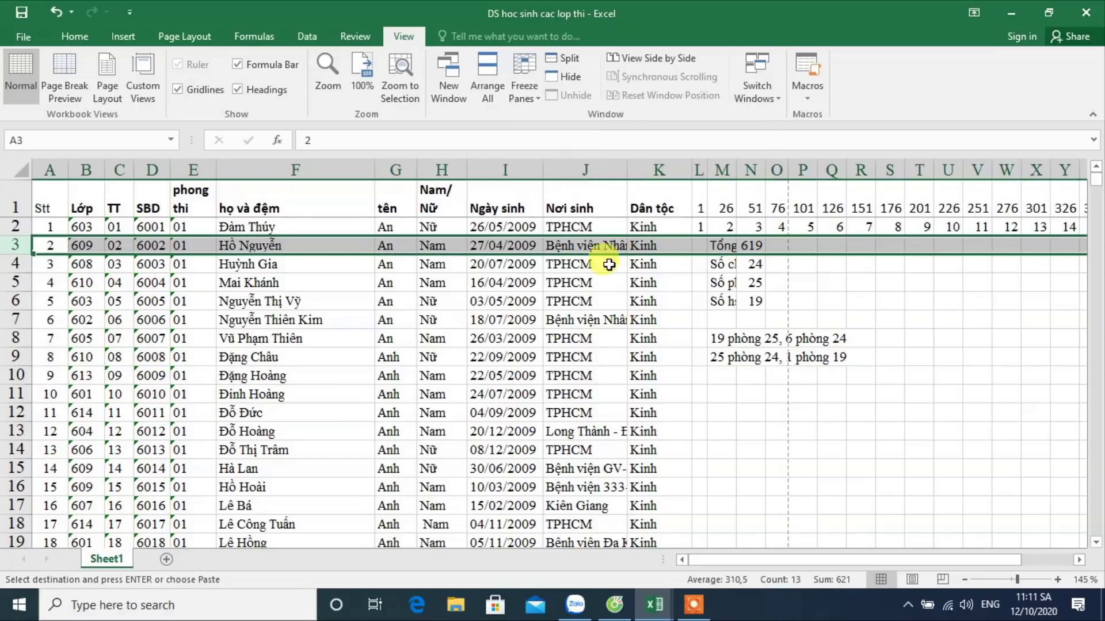
pyautogui.click(566, 337)
pyautogui.scroll(-1, 566, 337)
pyautogui.scroll(1, 566, 337)
pyautogui.scroll(-1, 566, 334)
pyautogui.scroll(1, 541, 322)
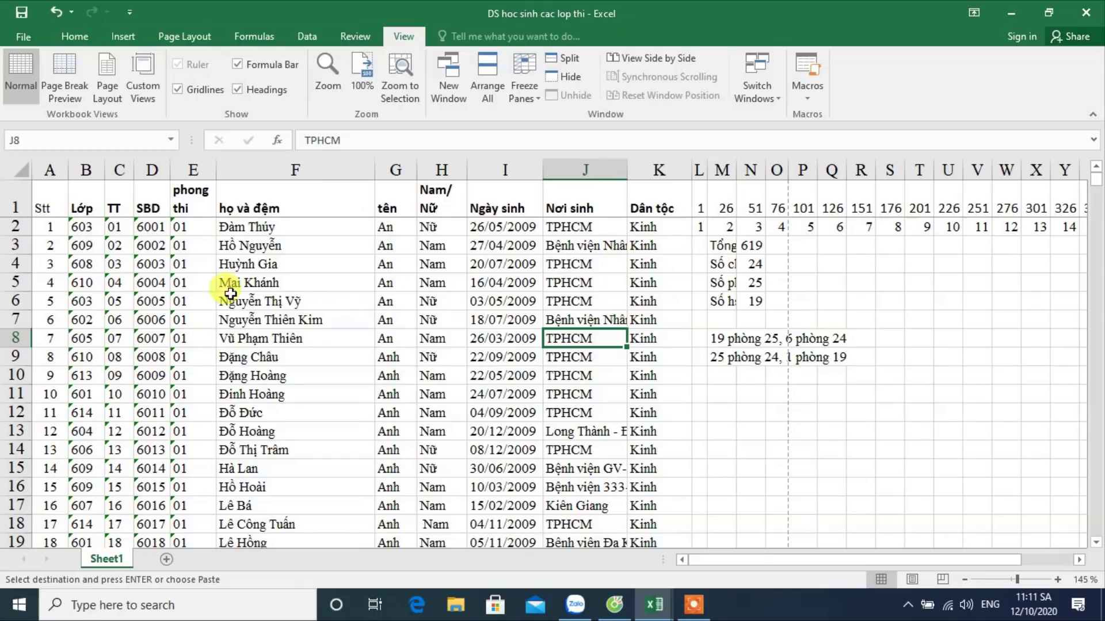
# Step: Narrow columns F, E, G and K by dragging their borders
pyautogui.click(184, 295)
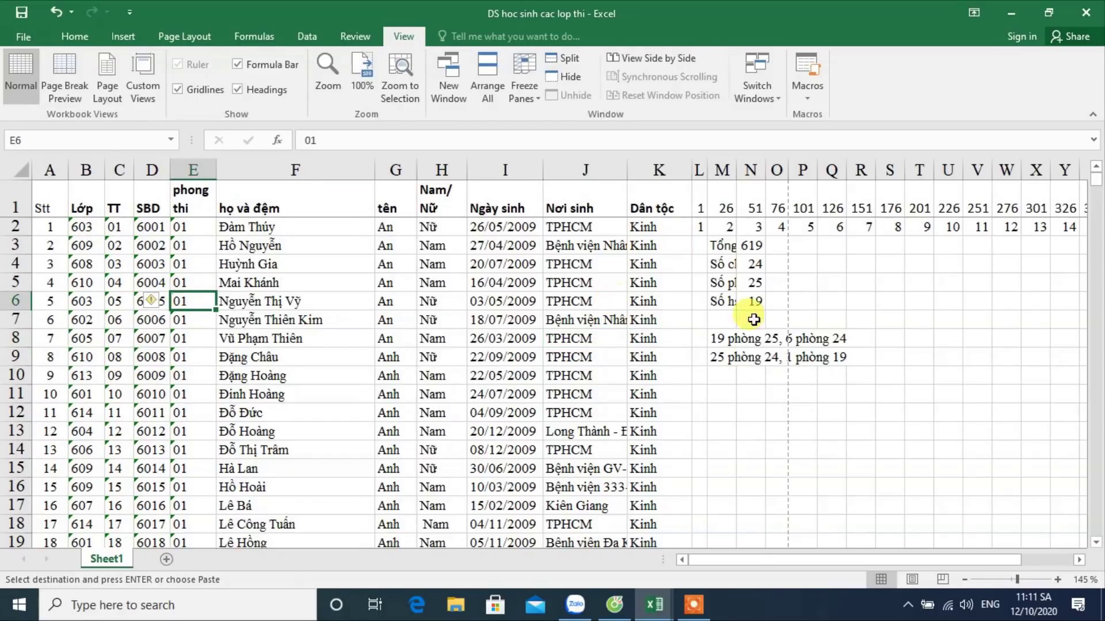
pyautogui.moveTo(375, 168); pyautogui.dragTo(334, 184)
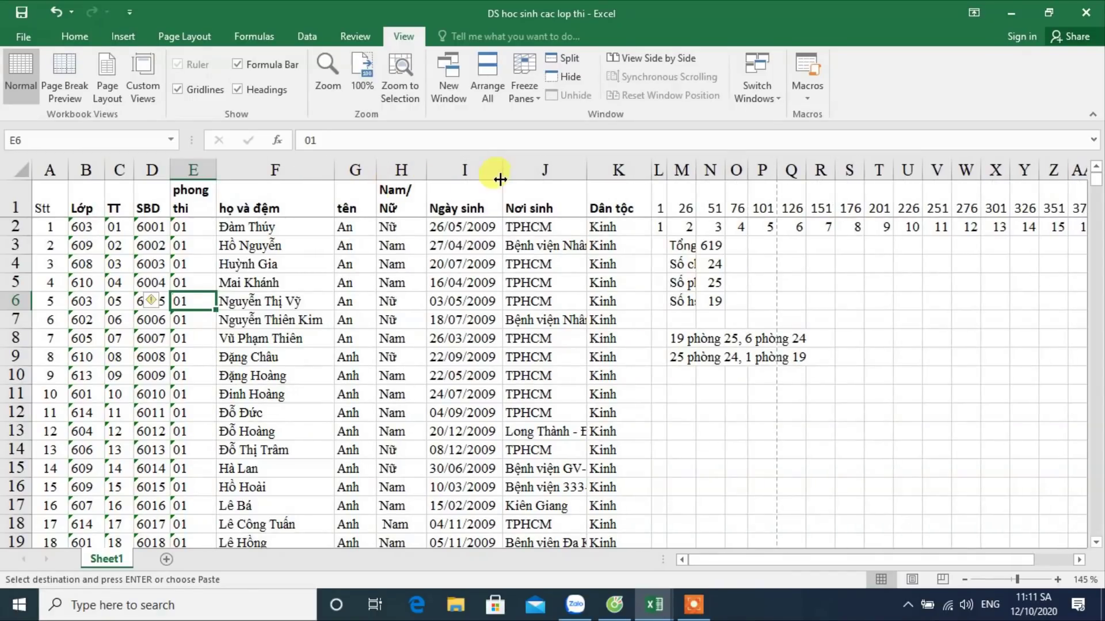
pyautogui.moveTo(217, 168); pyautogui.dragTo(214, 168)
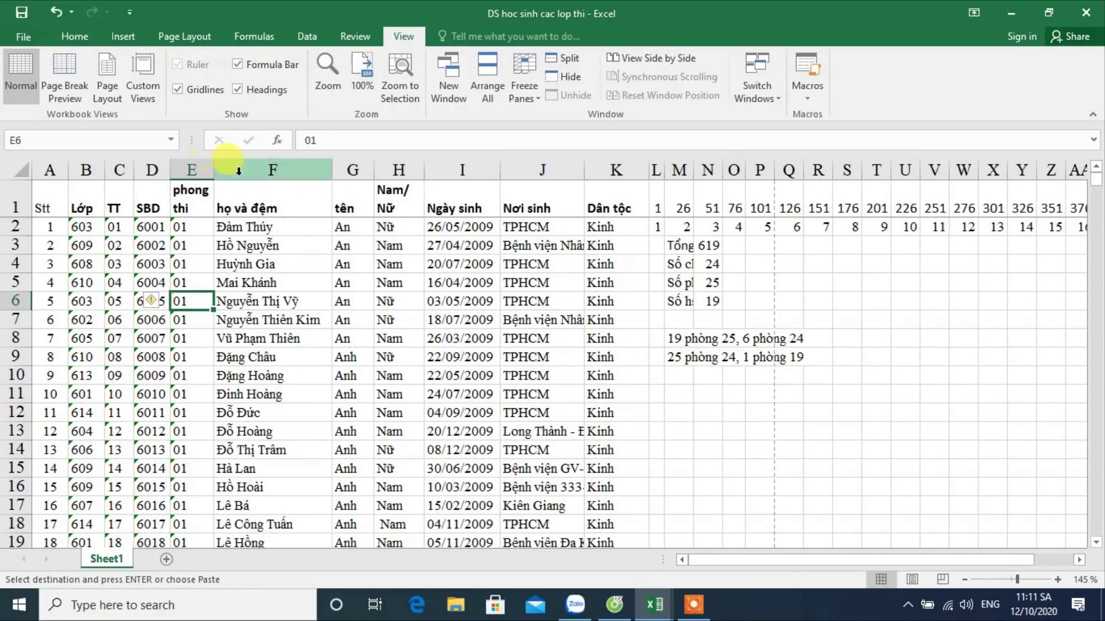
pyautogui.moveTo(374, 168); pyautogui.dragTo(413, 168)
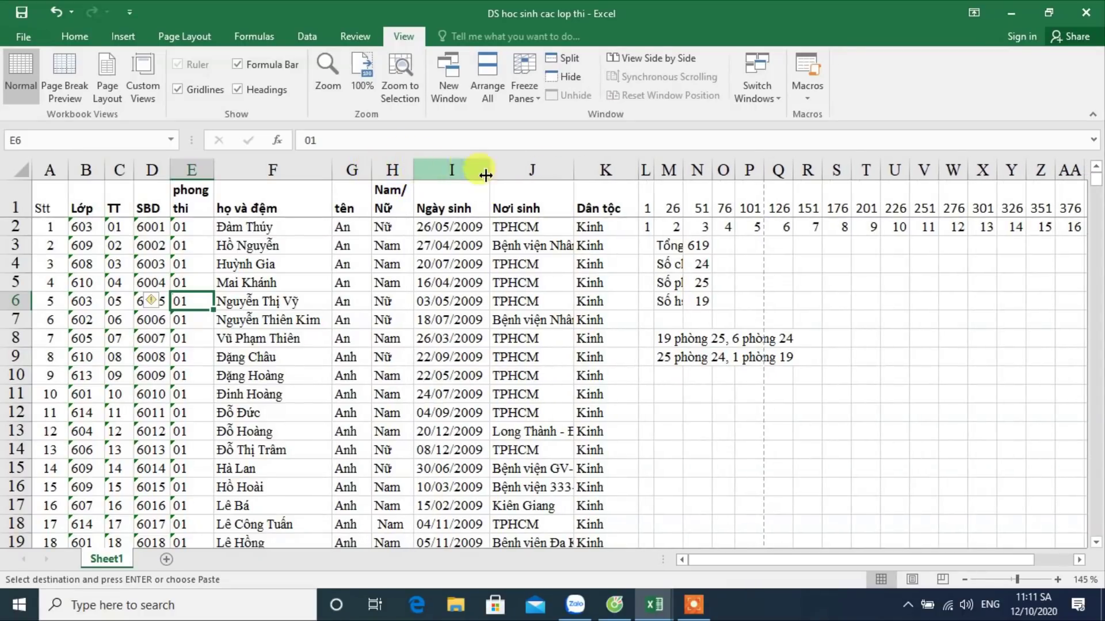
pyautogui.moveTo(639, 168); pyautogui.dragTo(618, 169)
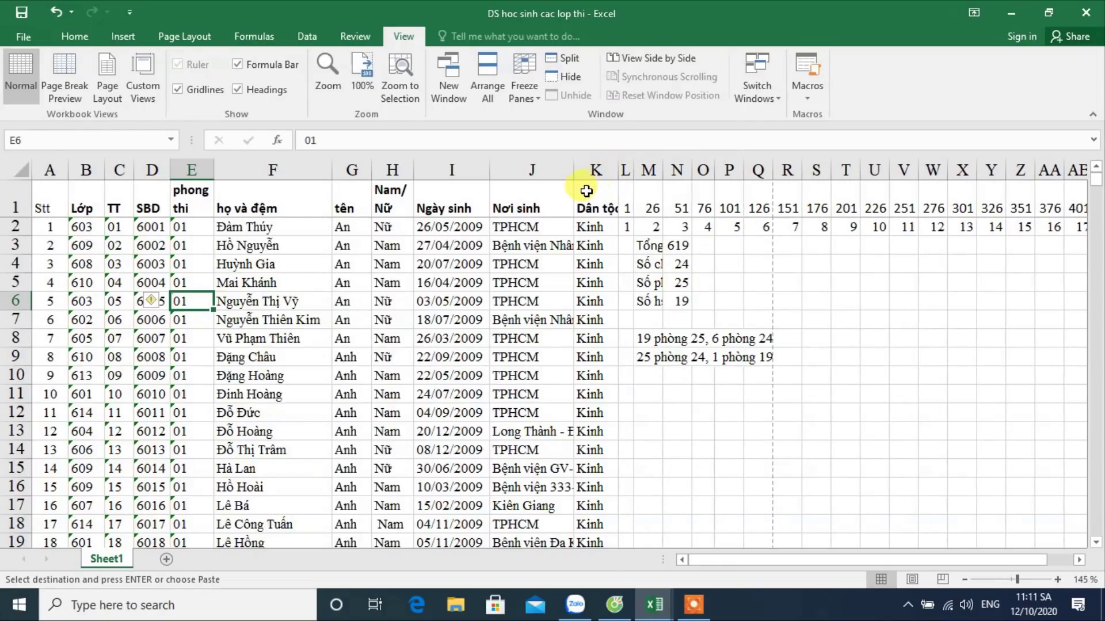
pyautogui.scroll(-1, 542, 231)
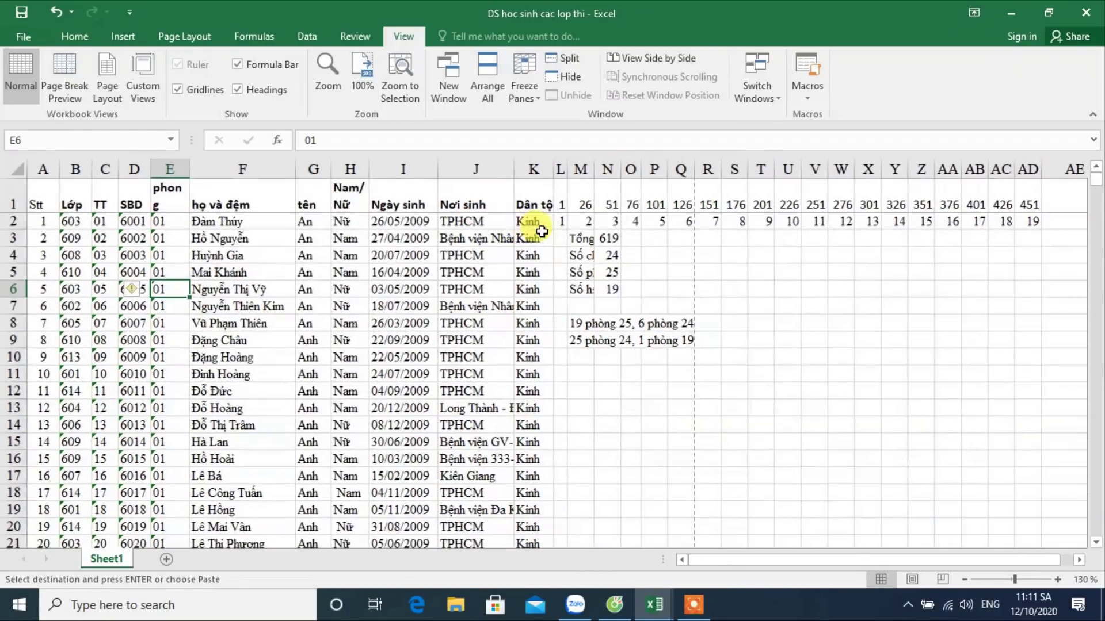
pyautogui.click(472, 317)
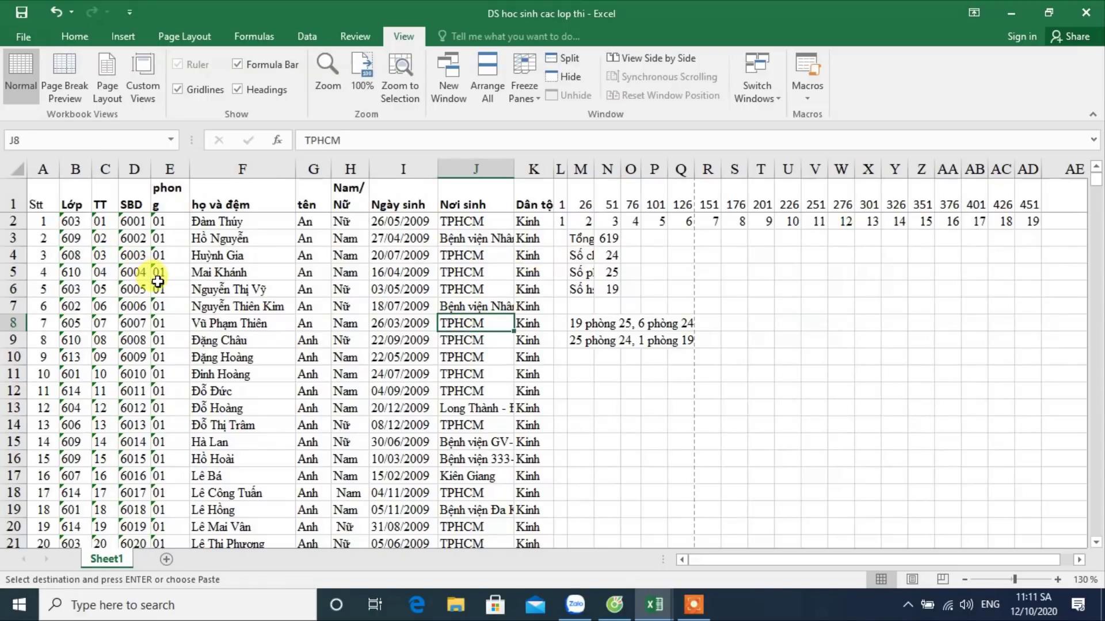
pyautogui.scroll(-4, 150, 273)
pyautogui.scroll(-1, 163, 411)
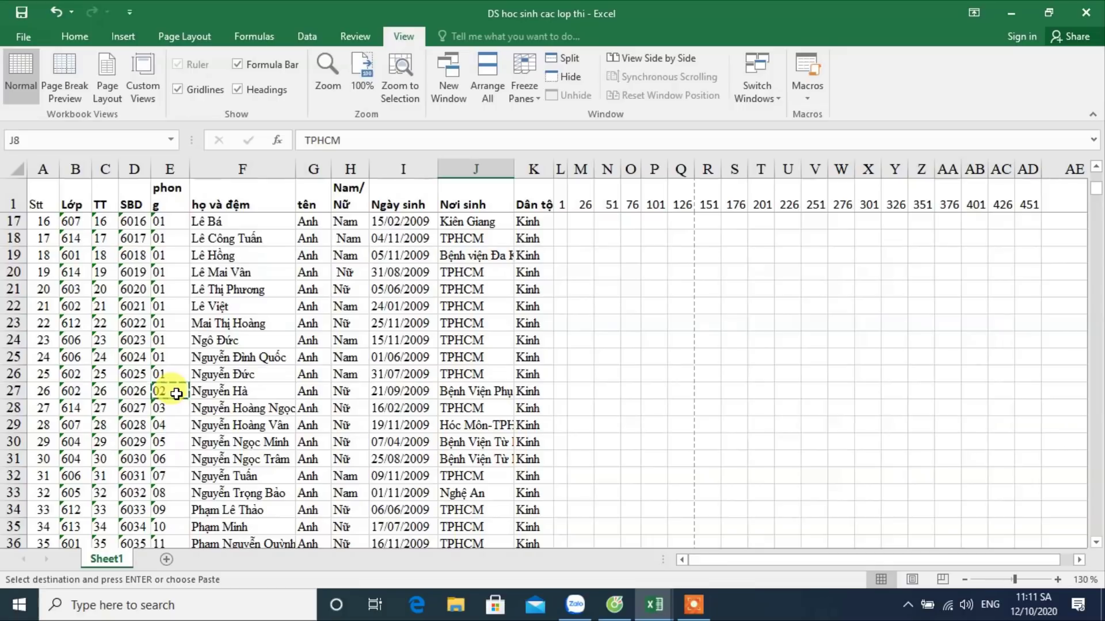
pyautogui.scroll(5, 170, 377)
pyautogui.click(177, 219)
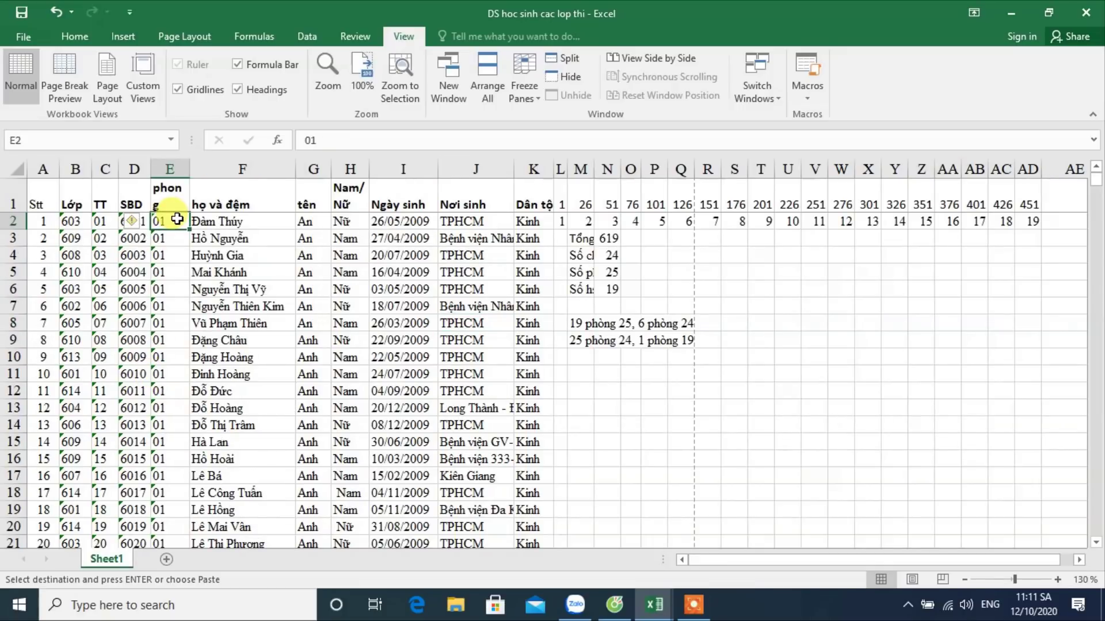
pyautogui.click(168, 169)
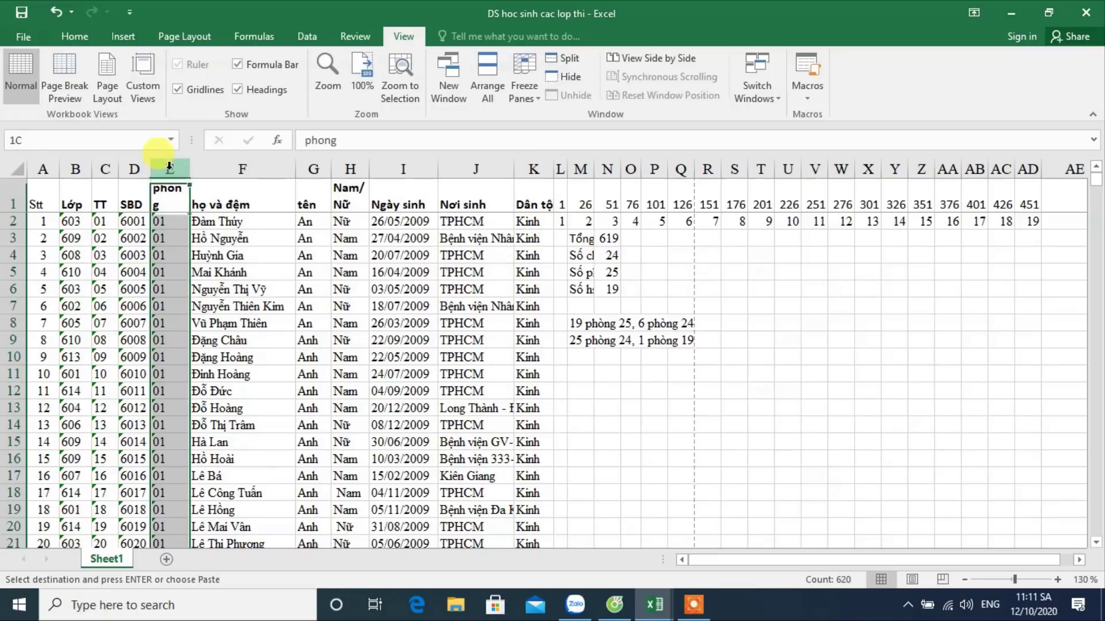
# Step: Apply the Number format to column E
pyautogui.click(78, 34)
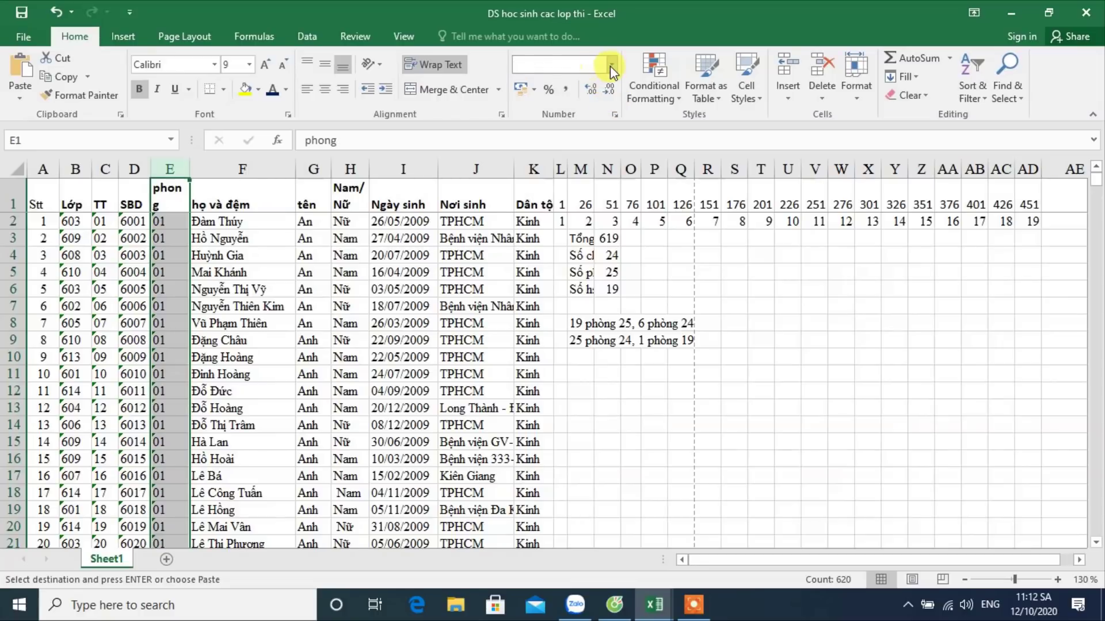
pyautogui.click(610, 66)
pyautogui.scroll(-1, 574, 287)
pyautogui.scroll(1, 575, 305)
pyautogui.click(607, 117)
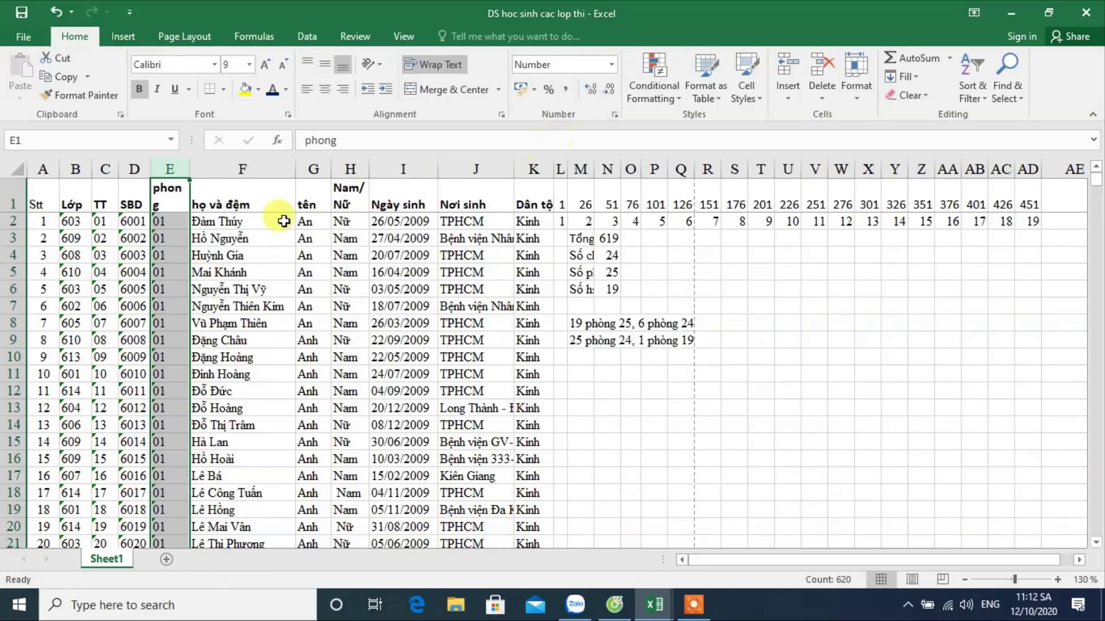
# Step: Re-enter E2, decrease decimals so it shows 1, and copy 1 down column E
pyautogui.doubleClick(167, 219)
pyautogui.write('100')
pyautogui.press('Return')
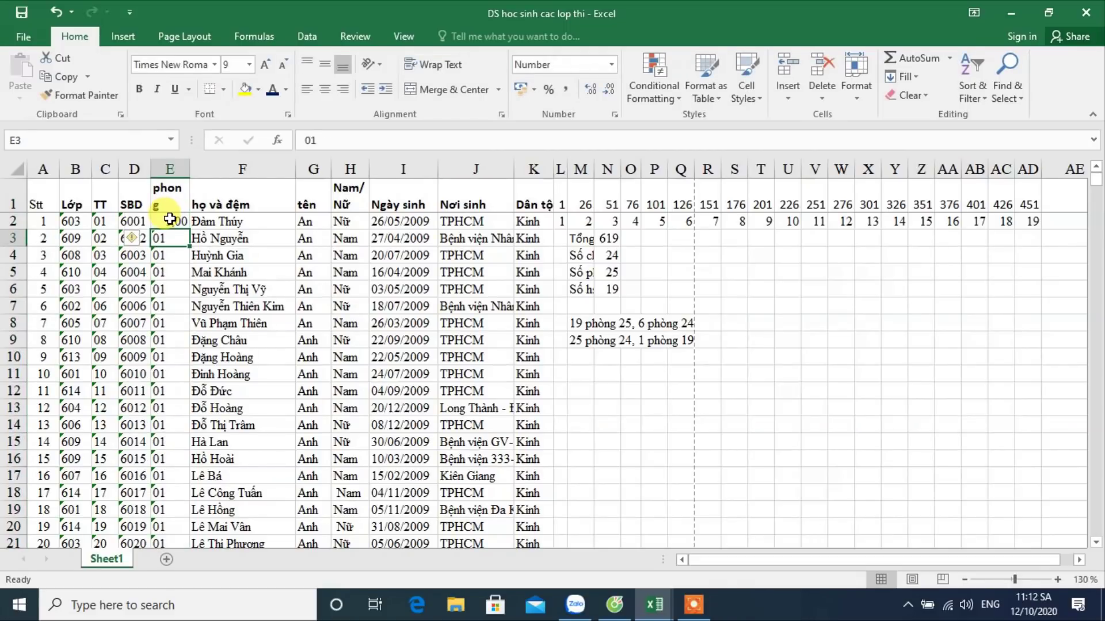
pyautogui.click(177, 222)
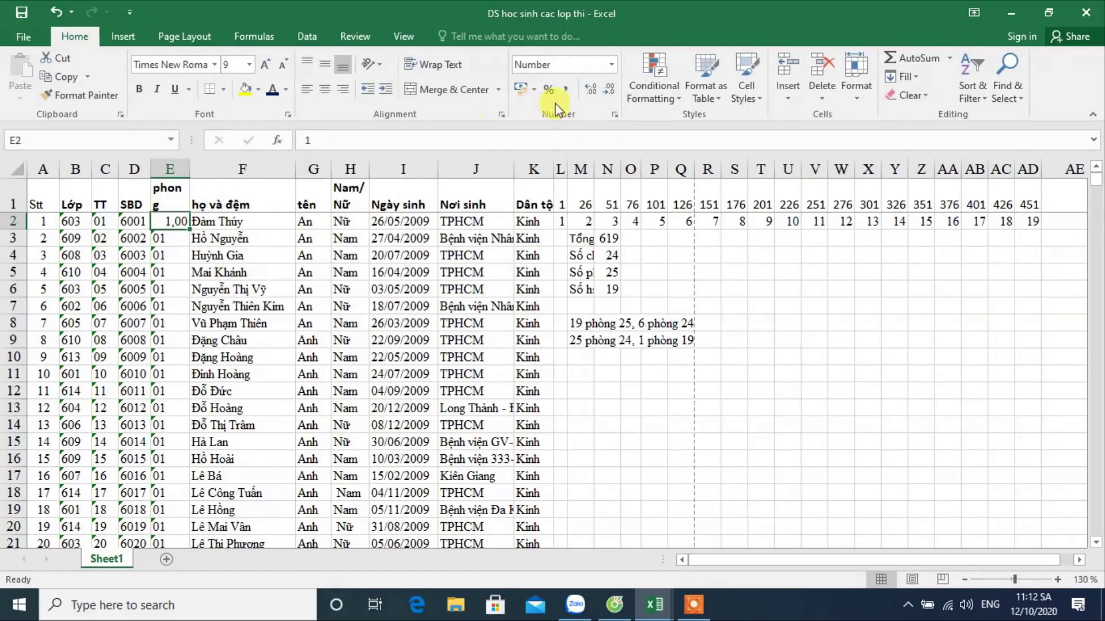
pyautogui.click(611, 91)
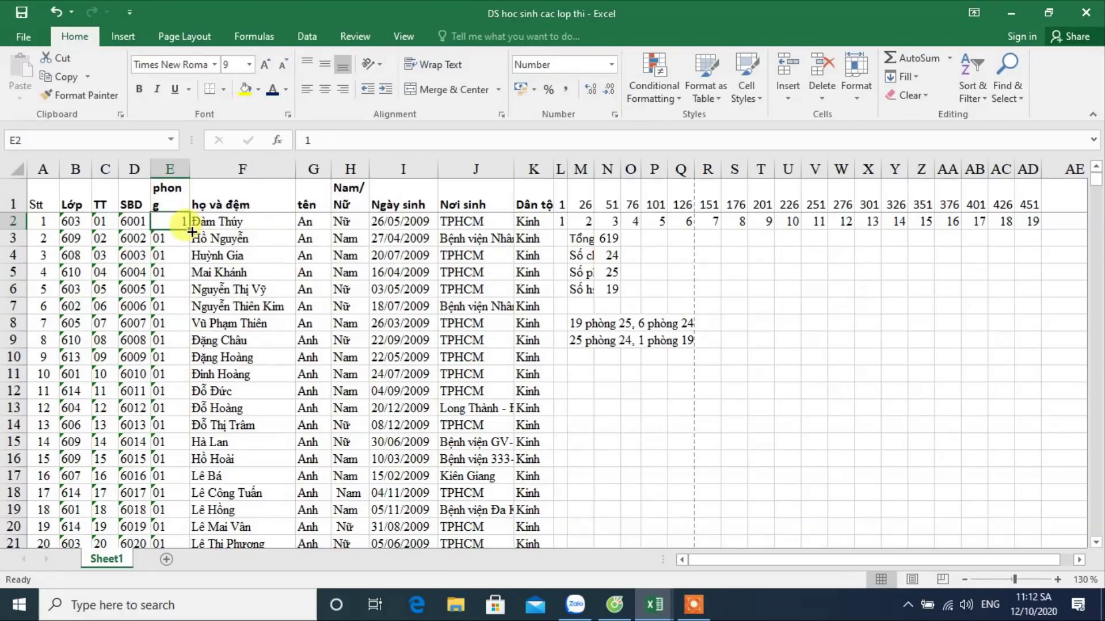
pyautogui.moveTo(191, 232)
pyautogui.mouseDown()
pyautogui.moveTo(174, 496)
pyautogui.moveTo(142, 249)
pyautogui.moveTo(182, 260)
pyautogui.mouseUp()
# Step: End room 1 at row 26 and fill room 2 down from E27
pyautogui.click(169, 239)
pyautogui.click(177, 256)
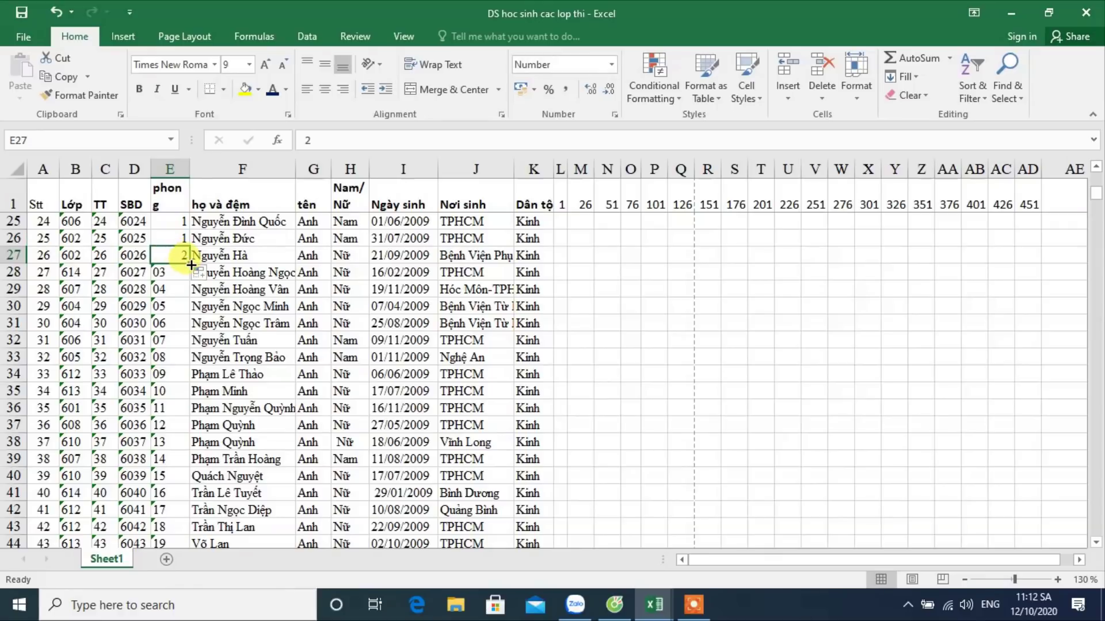
pyautogui.doubleClick(190, 264)
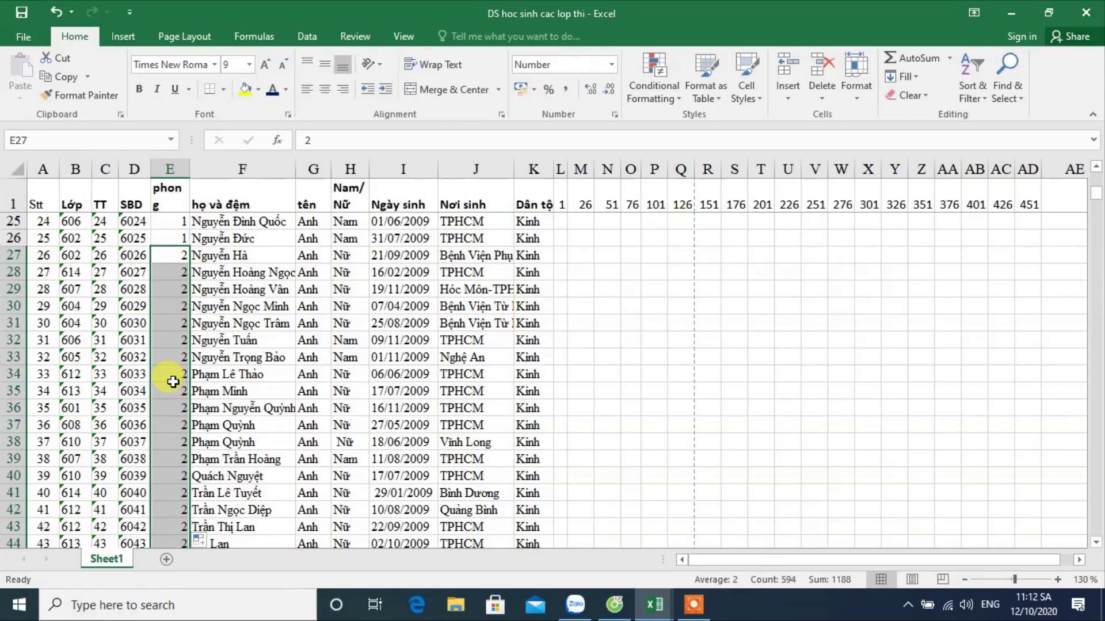
pyautogui.scroll(-2, 173, 381)
pyautogui.scroll(-1, 156, 371)
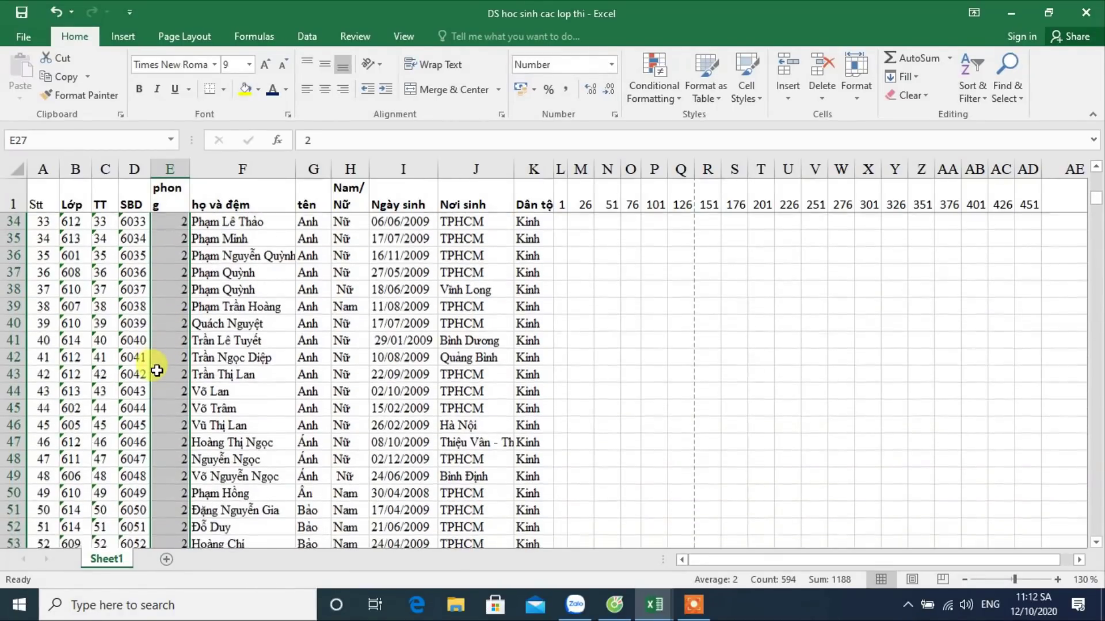
pyautogui.scroll(1, 157, 371)
pyautogui.scroll(-1, 157, 371)
pyautogui.scroll(-1, 157, 370)
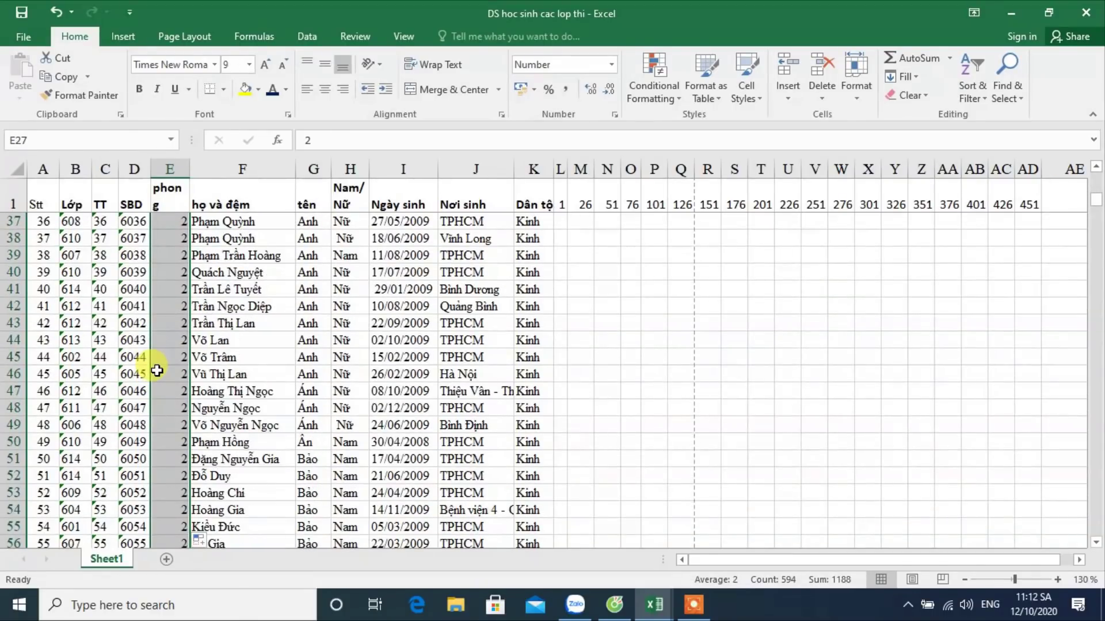
pyautogui.scroll(-2, 156, 370)
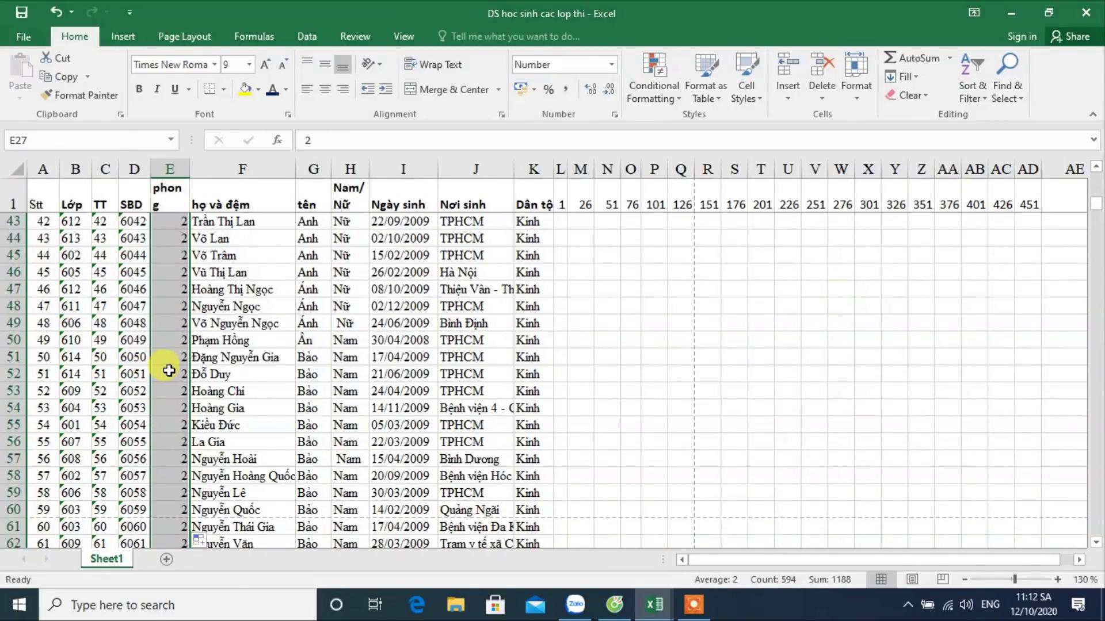
# Step: Enter room 3 in E52 and fill it down column E
pyautogui.click(170, 370)
pyautogui.write('3')
pyautogui.press('Return')
pyautogui.click(172, 374)
pyautogui.moveTo(188, 382); pyautogui.dragTo(187, 544)
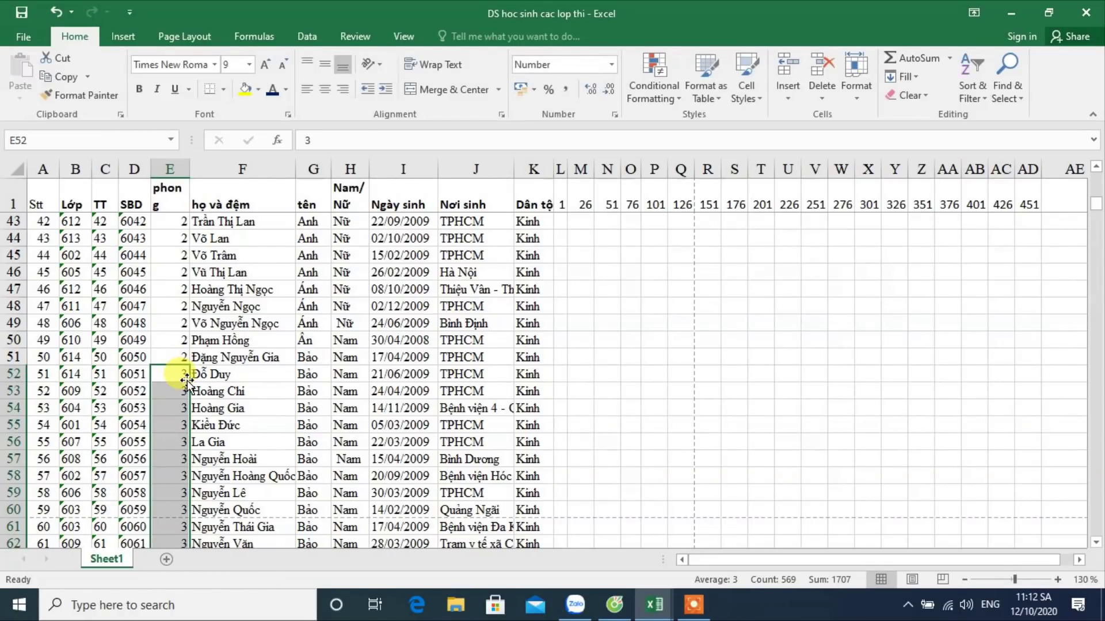
pyautogui.scroll(-2, 185, 380)
pyautogui.scroll(-2, 183, 383)
pyautogui.scroll(-1, 180, 385)
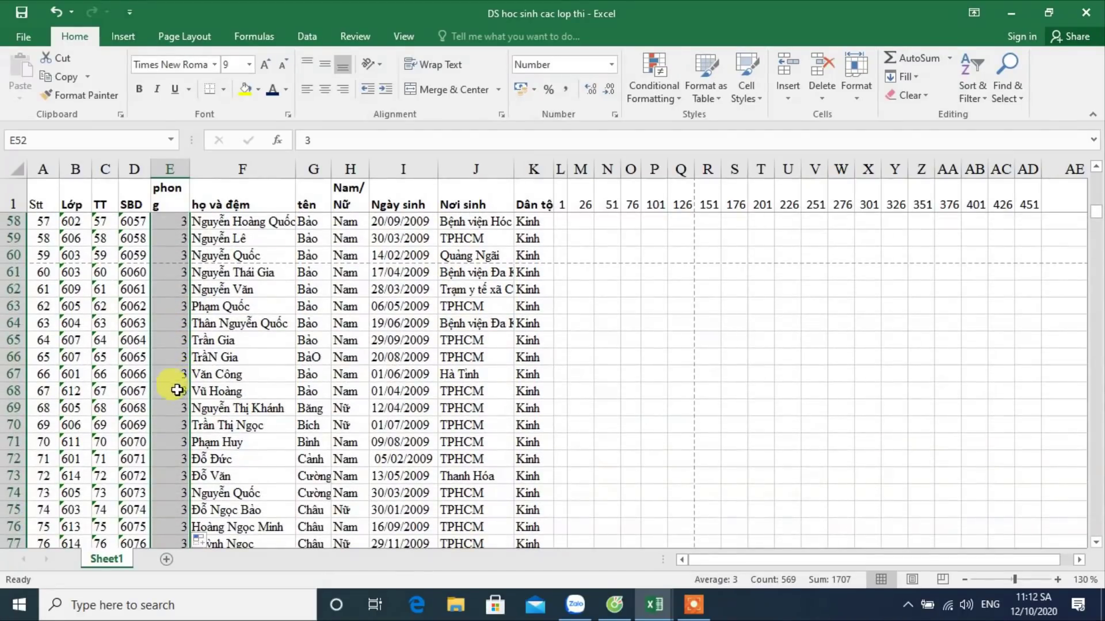
# Step: Enter room 4 in E77 and fill it down column E
pyautogui.click(176, 541)
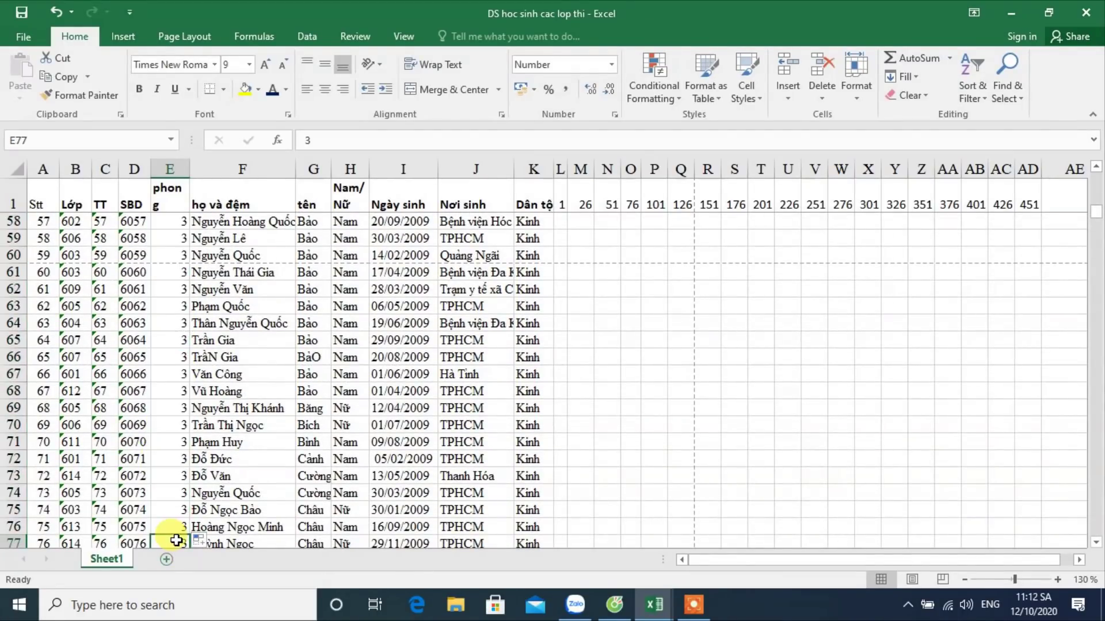
pyautogui.write('4')
pyautogui.press('Down')
pyautogui.scroll(-2, 180, 451)
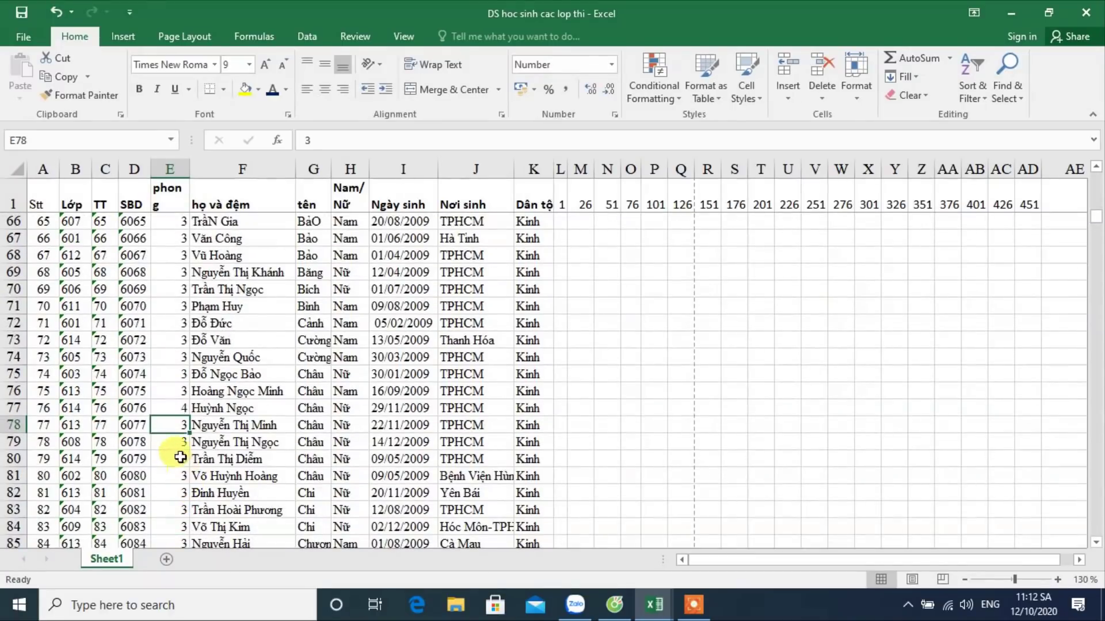
pyautogui.click(182, 408)
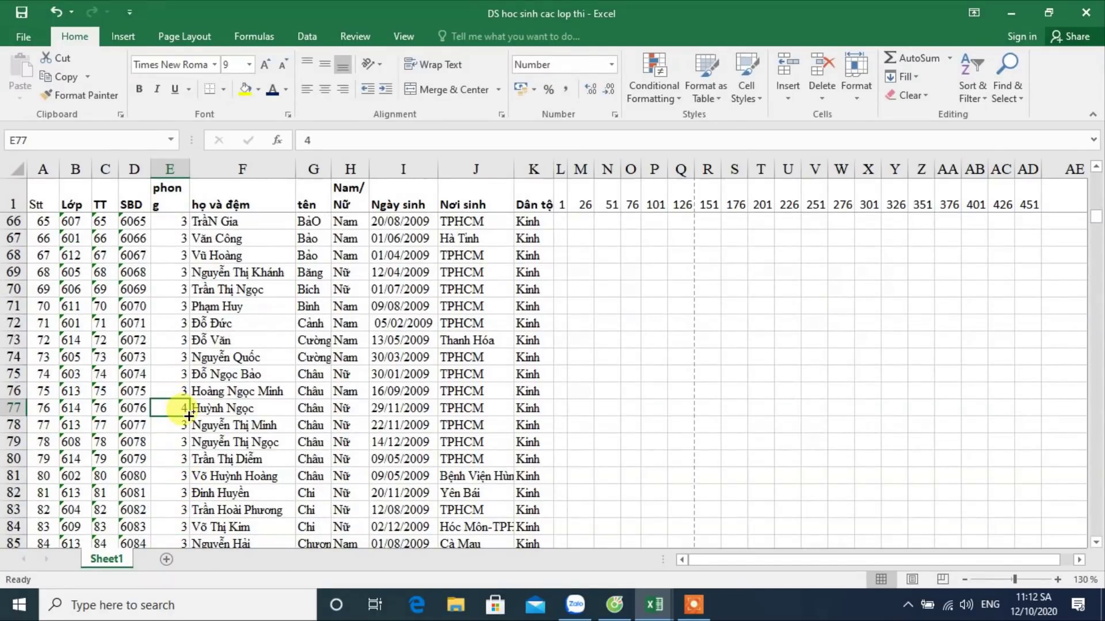
pyautogui.doubleClick(188, 416)
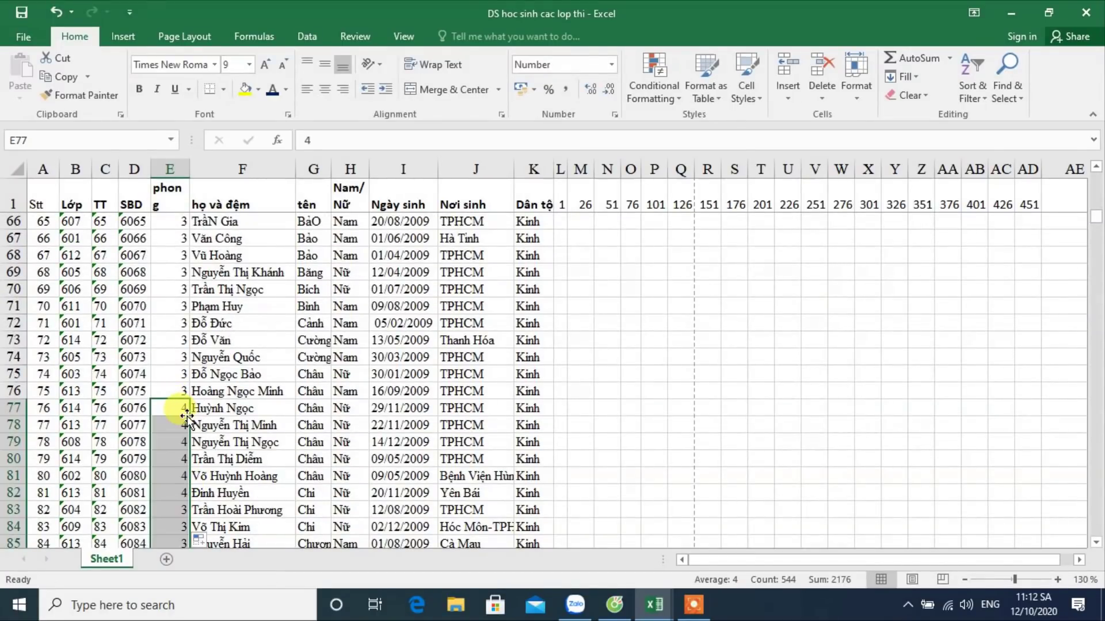
pyautogui.scroll(-3, 186, 415)
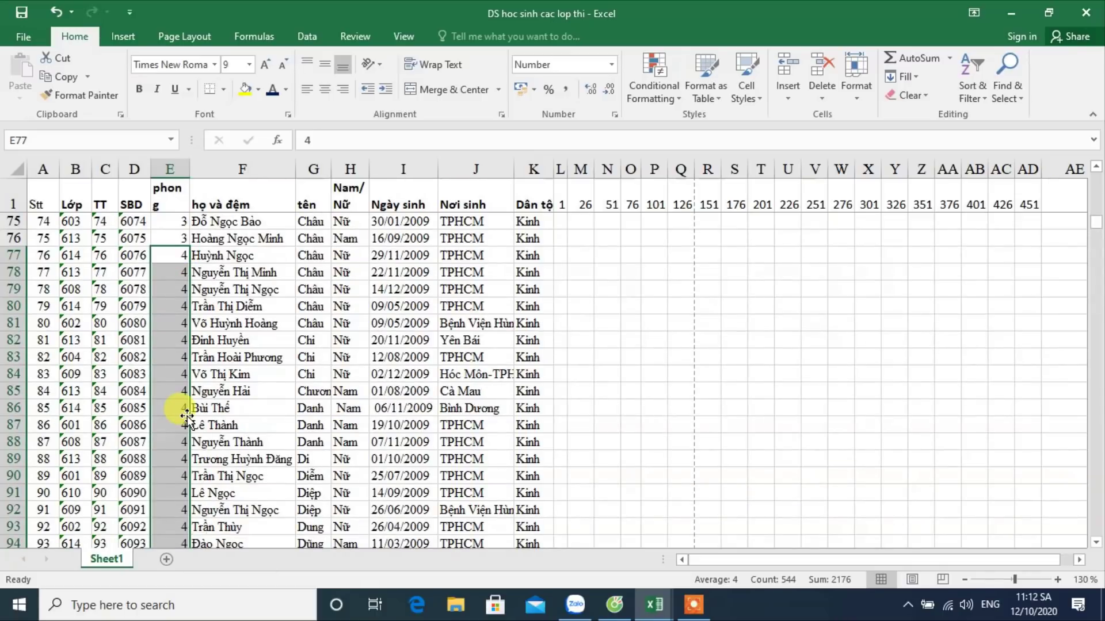
pyautogui.scroll(-3, 187, 415)
pyautogui.scroll(-2, 186, 415)
# Step: Enter room 5 in E102, fill it down, and scroll through to check the room blocks
pyautogui.click(167, 423)
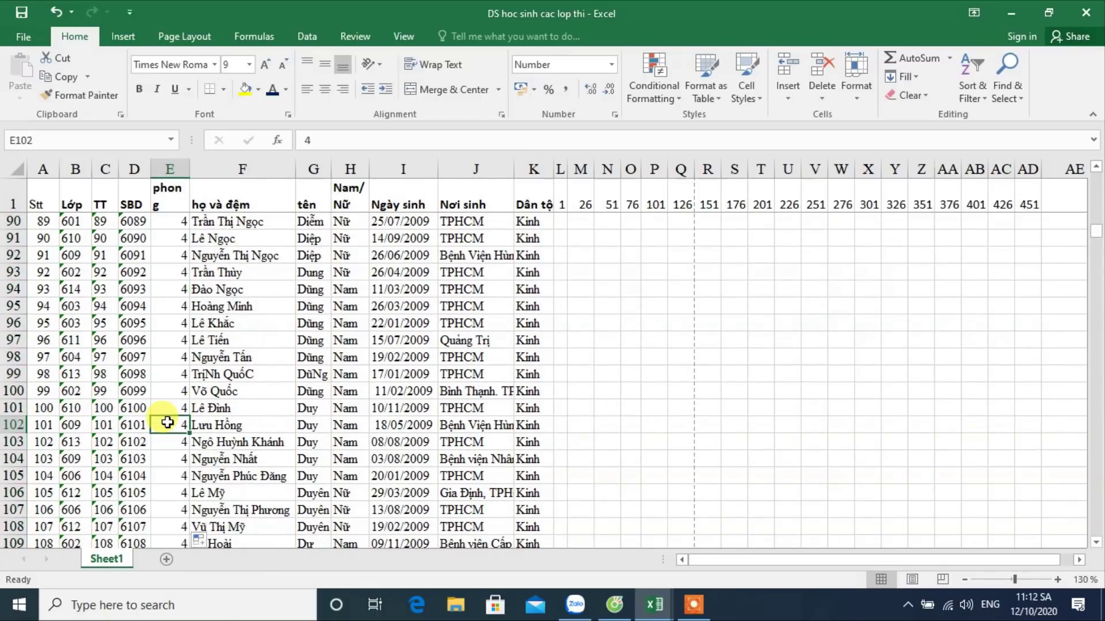
pyautogui.write('5')
pyautogui.press('Return')
pyautogui.click(183, 429)
pyautogui.doubleClick(188, 433)
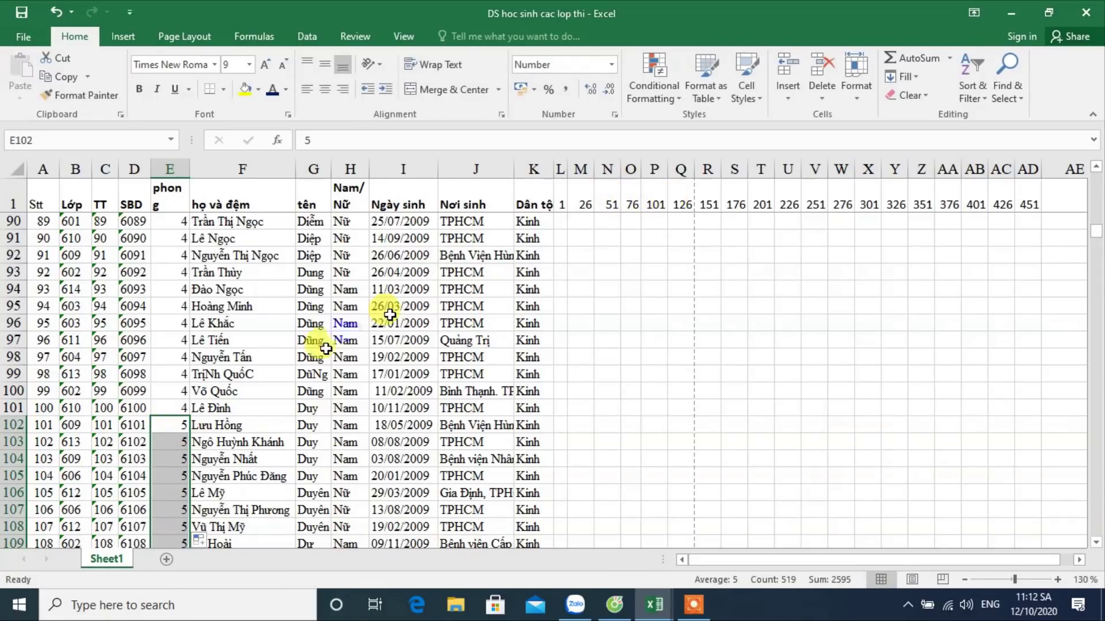
pyautogui.scroll(-2, 276, 370)
pyautogui.scroll(-1, 215, 424)
pyautogui.scroll(-1, 220, 438)
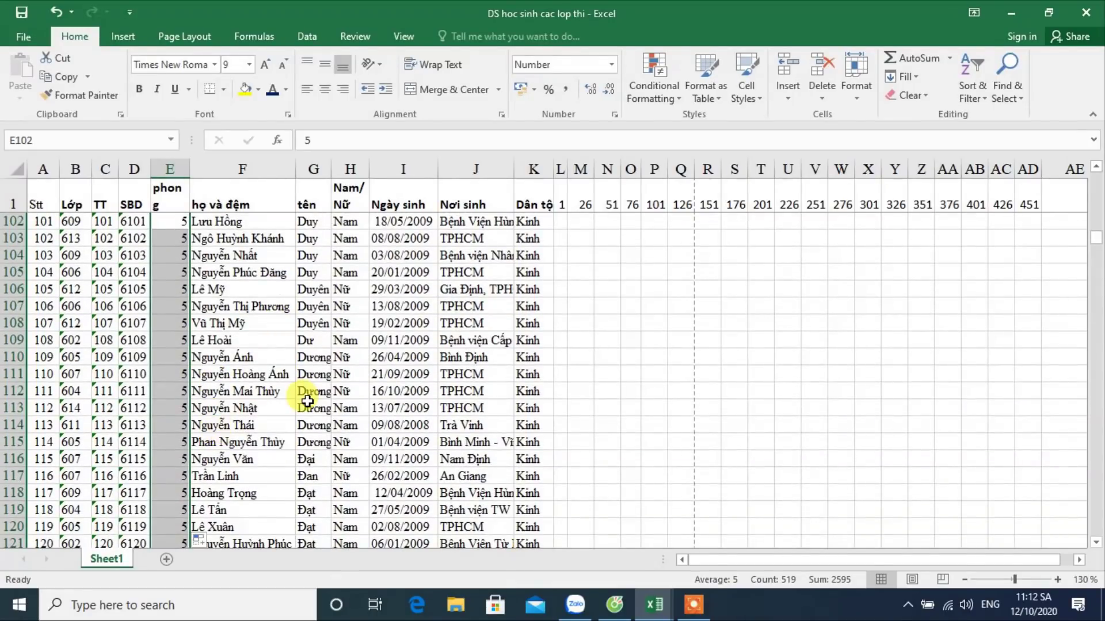
pyautogui.scroll(5, 307, 401)
pyautogui.scroll(7, 307, 401)
pyautogui.scroll(5, 297, 395)
pyautogui.scroll(-5, 297, 395)
pyautogui.scroll(-5, 296, 394)
pyautogui.scroll(11, 319, 374)
pyautogui.scroll(12, 319, 371)
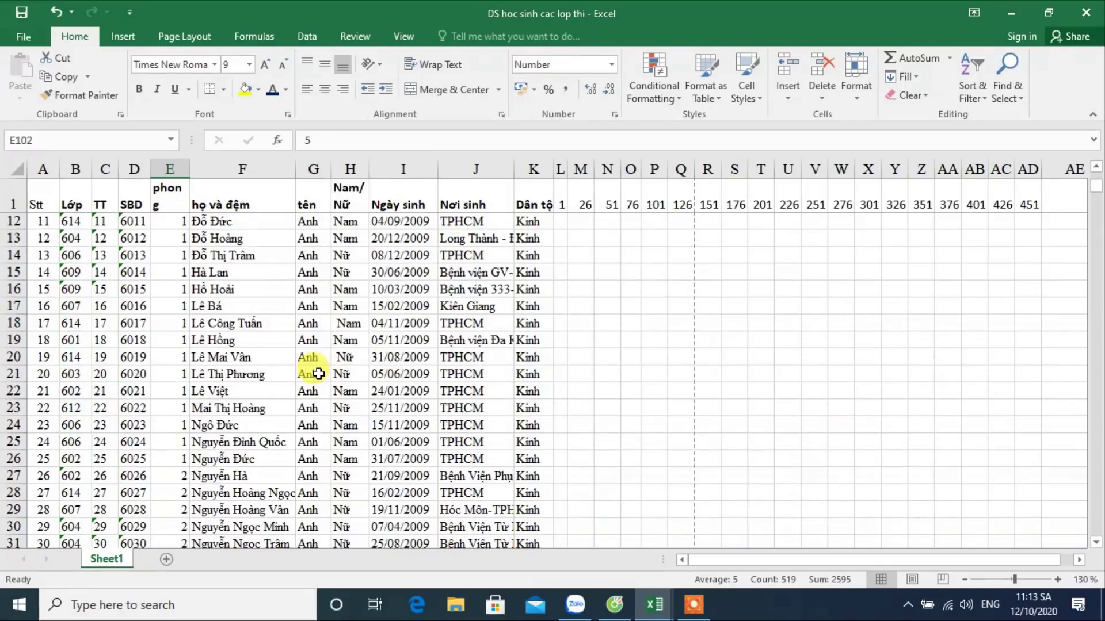
pyautogui.scroll(3, 328, 346)
pyautogui.click(760, 223)
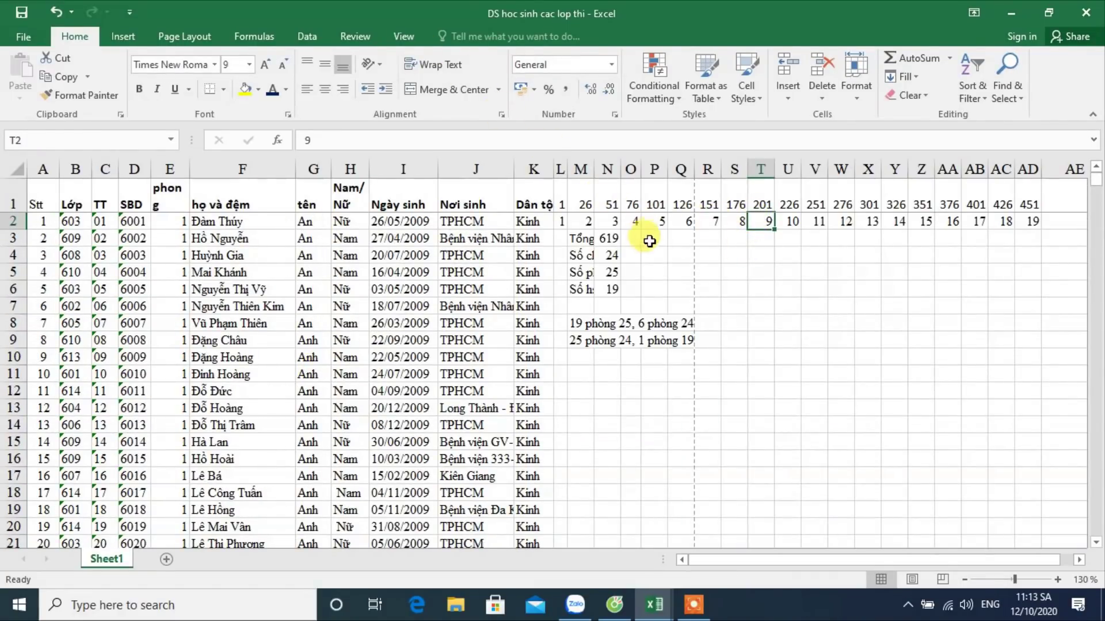
# Step: With row 3 selected, remove the existing freeze and freeze only the top row, checking by scrolling
pyautogui.click(8, 242)
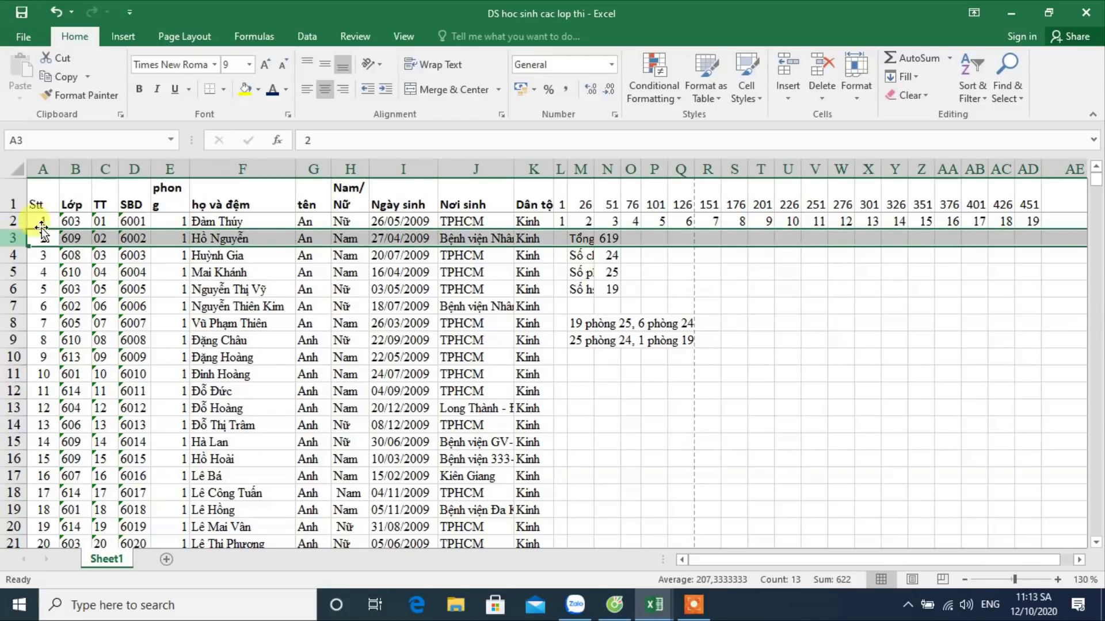
pyautogui.click(397, 37)
pyautogui.click(520, 99)
pyautogui.click(546, 129)
pyautogui.click(529, 97)
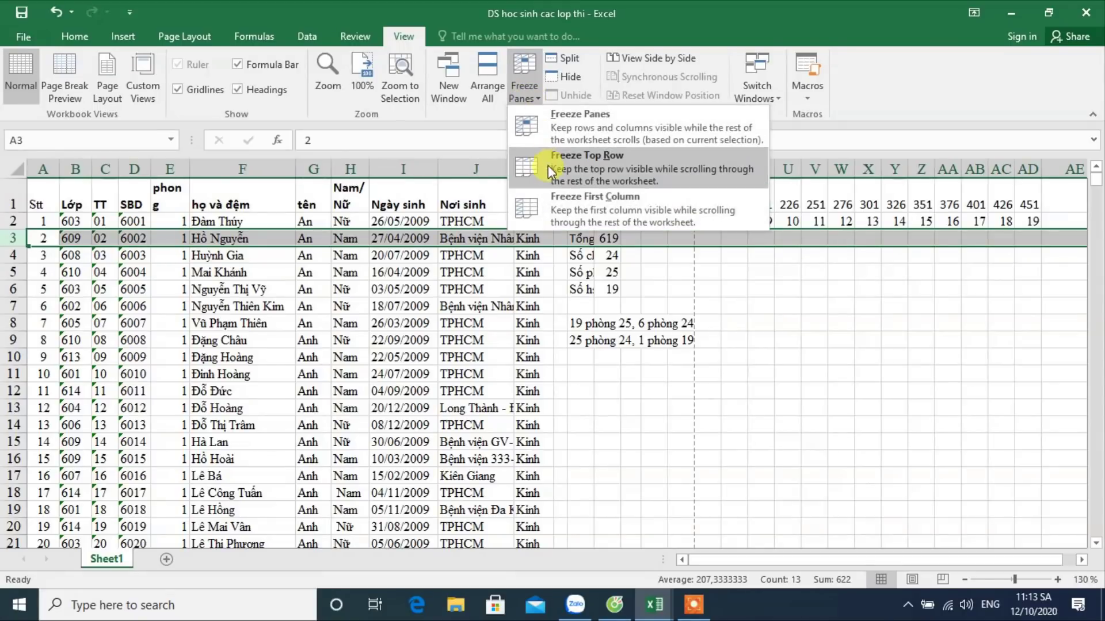
pyautogui.click(558, 167)
pyautogui.scroll(-1, 624, 288)
pyautogui.scroll(1, 630, 293)
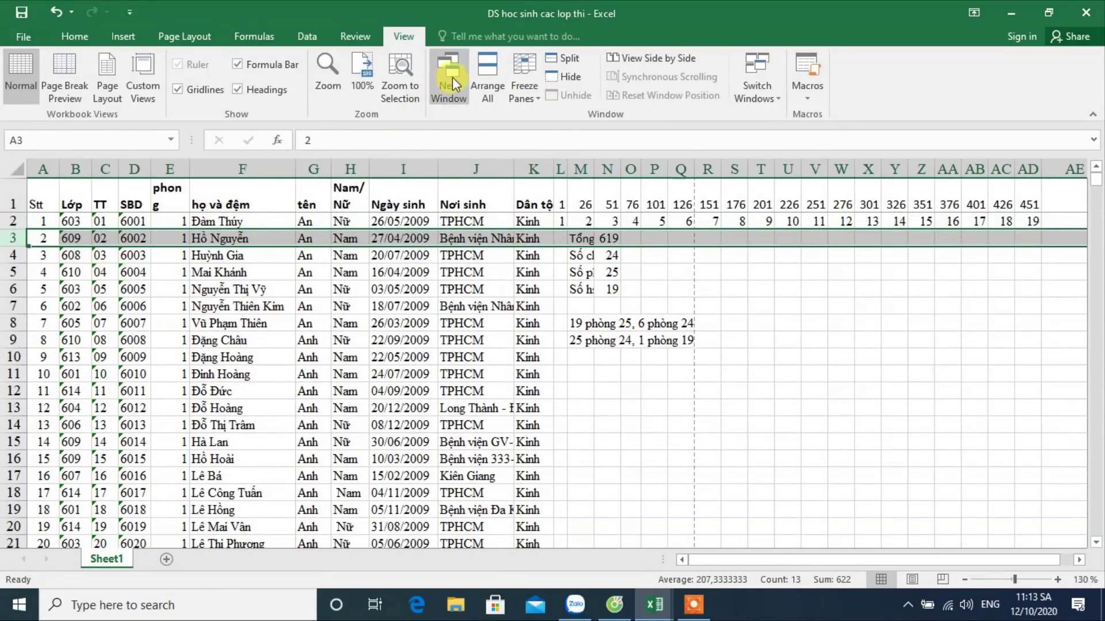
# Step: Unfreeze the sheet, deselect row 3, and re-freeze just the top row, checking with a scroll
pyautogui.click(522, 91)
pyautogui.click(551, 128)
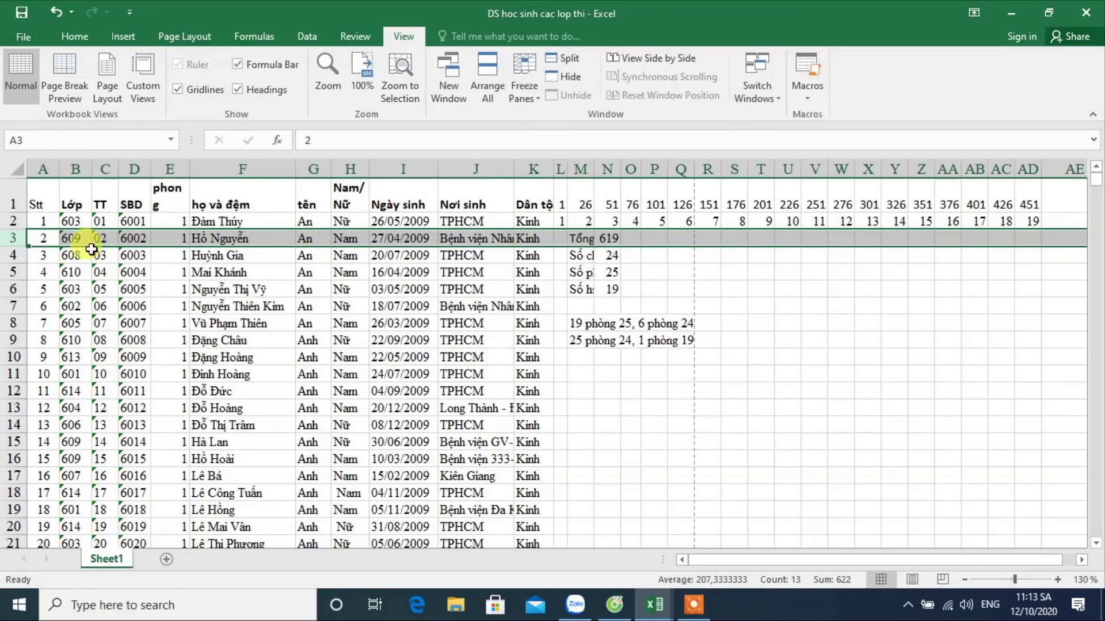
pyautogui.click(653, 255)
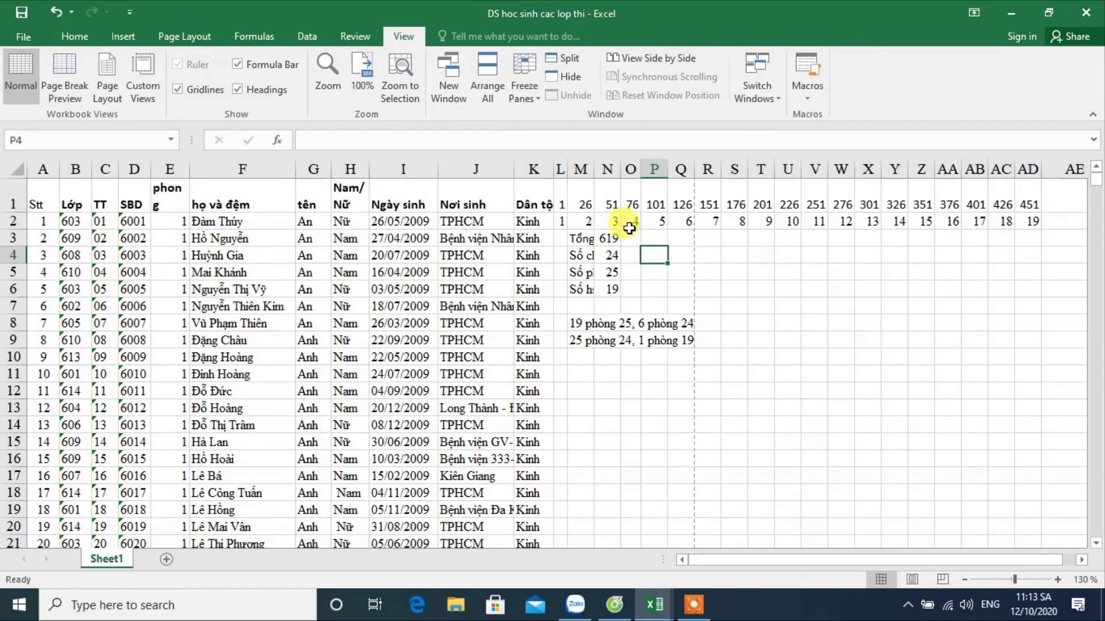
pyautogui.click(522, 80)
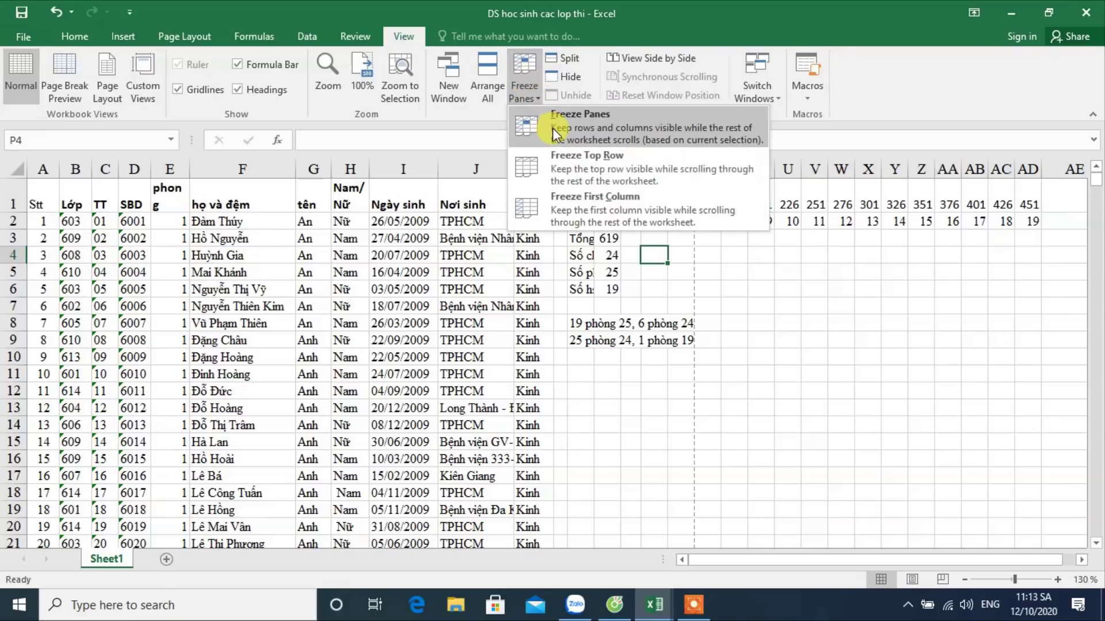
pyautogui.click(561, 164)
pyautogui.scroll(-1, 575, 276)
pyautogui.scroll(1, 575, 276)
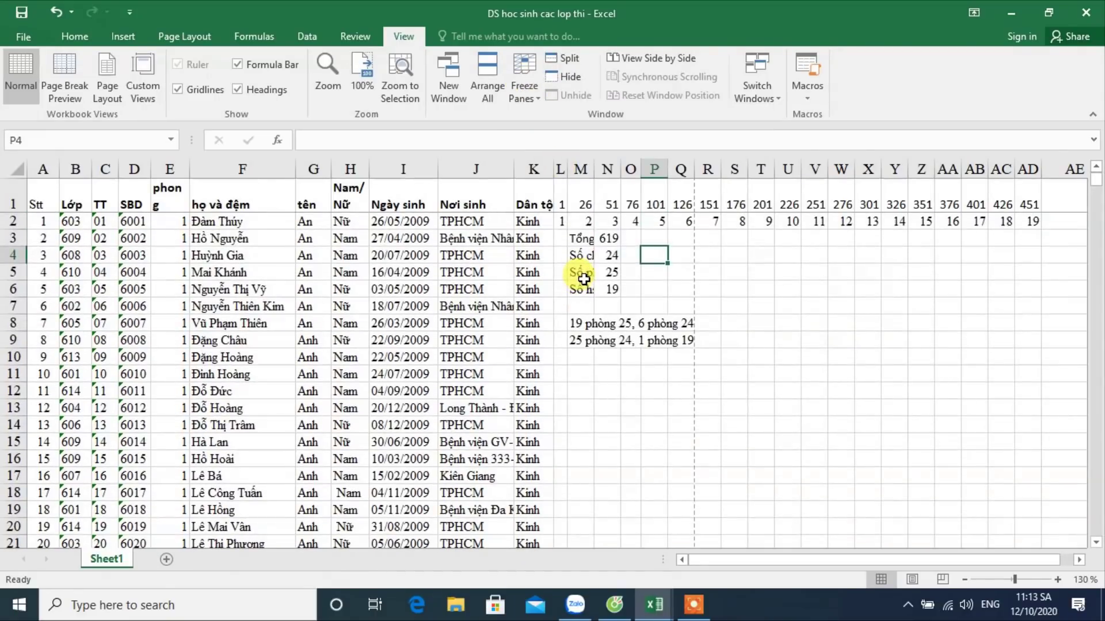
# Step: Unfreeze the sheet, select row 4, freeze the top row again and scroll to test it
pyautogui.click(522, 81)
pyautogui.click(576, 124)
pyautogui.click(12, 255)
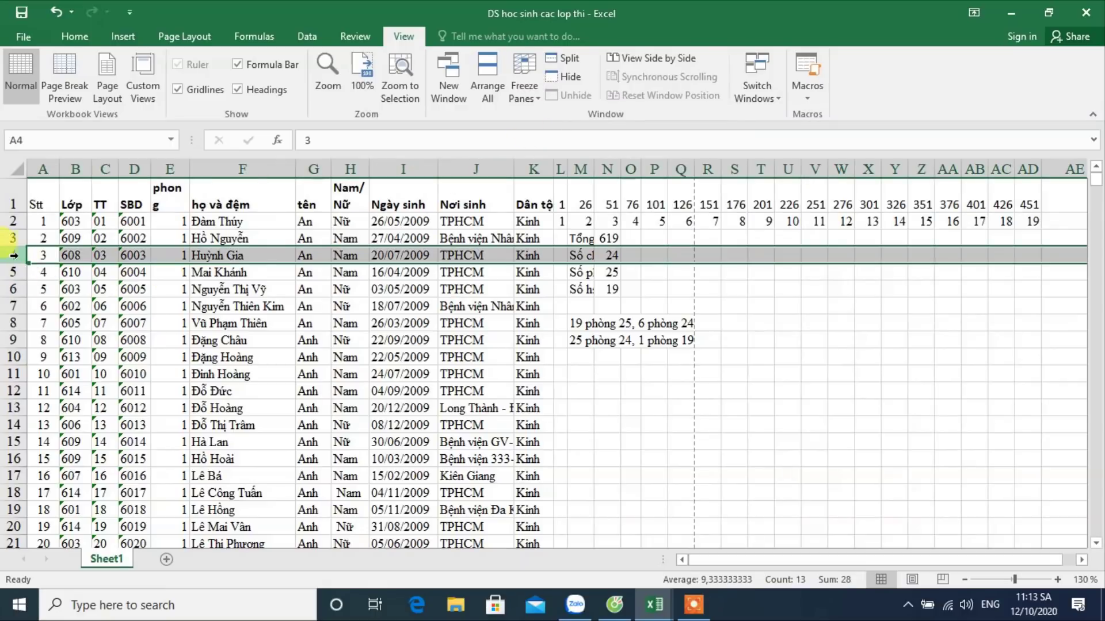
pyautogui.click(512, 84)
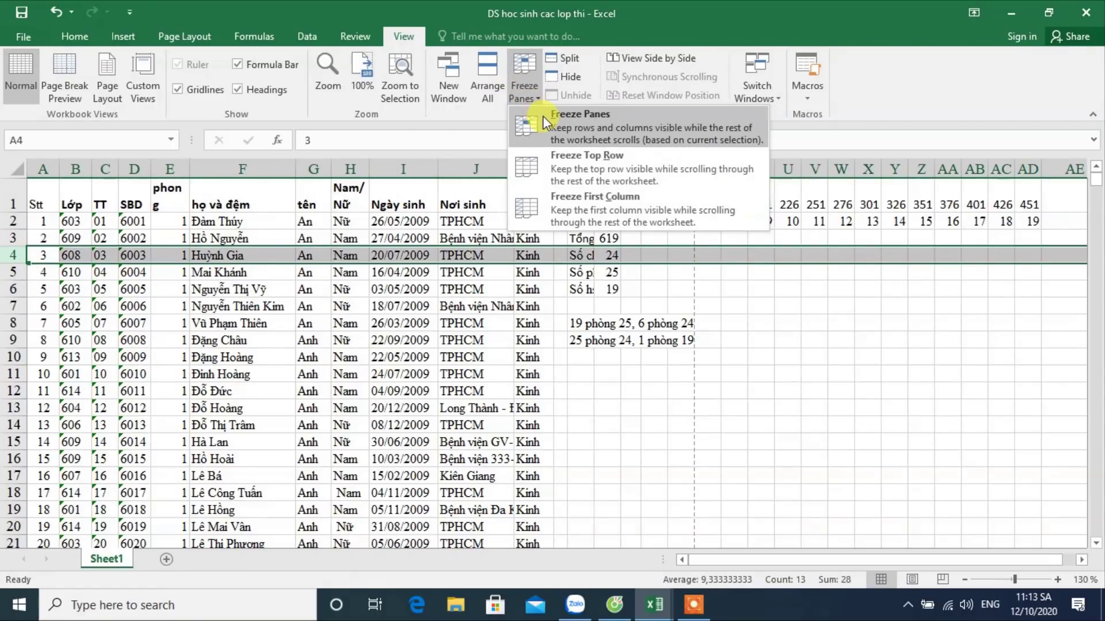
pyautogui.click(558, 160)
pyautogui.scroll(-1, 667, 285)
pyautogui.scroll(1, 668, 285)
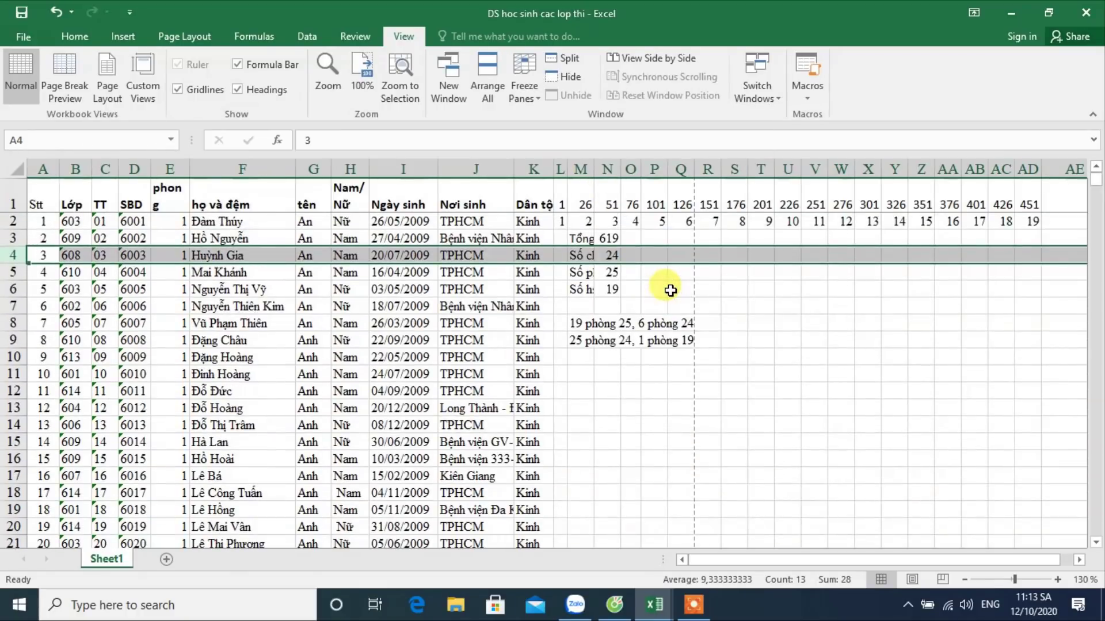
pyautogui.click(697, 240)
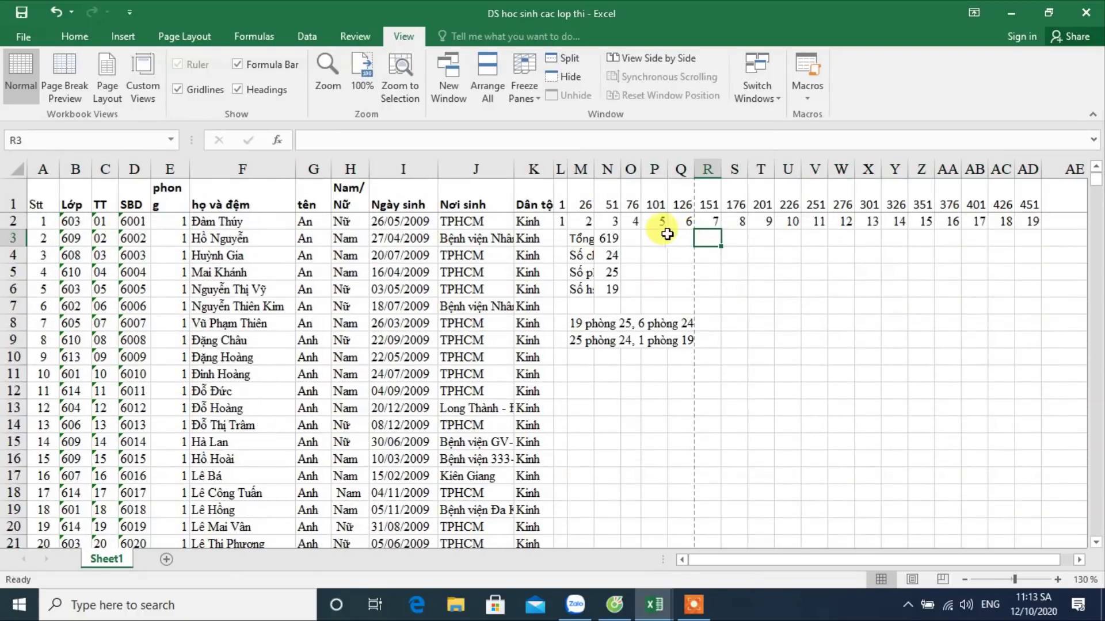
pyautogui.moveTo(868, 562); pyautogui.dragTo(852, 554)
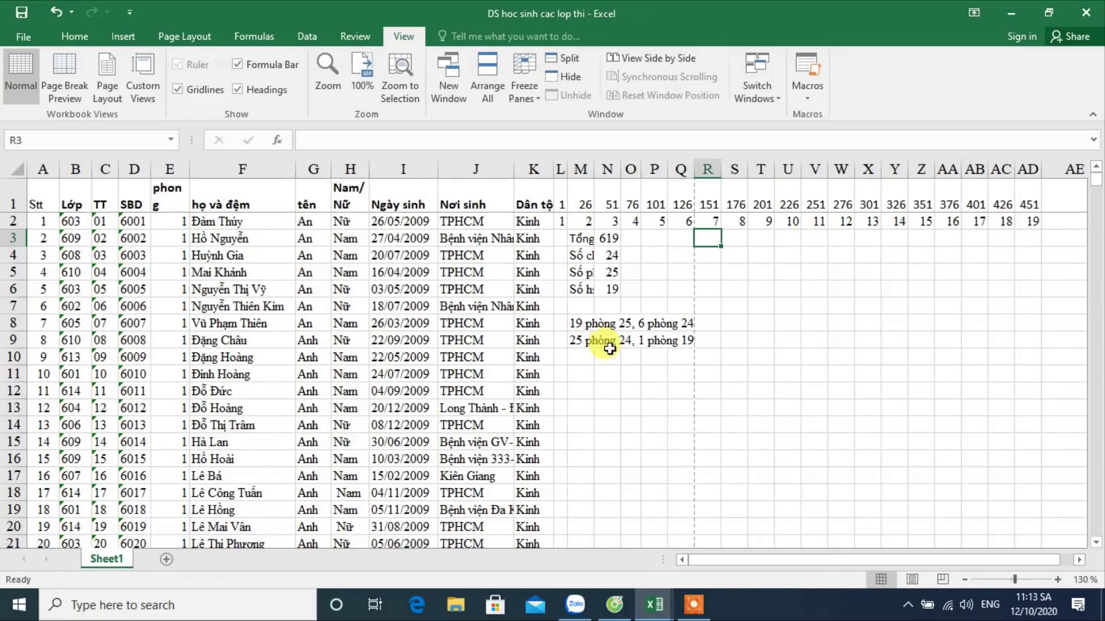
pyautogui.scroll(-4, 600, 326)
pyautogui.scroll(3, 600, 326)
pyautogui.scroll(1, 600, 326)
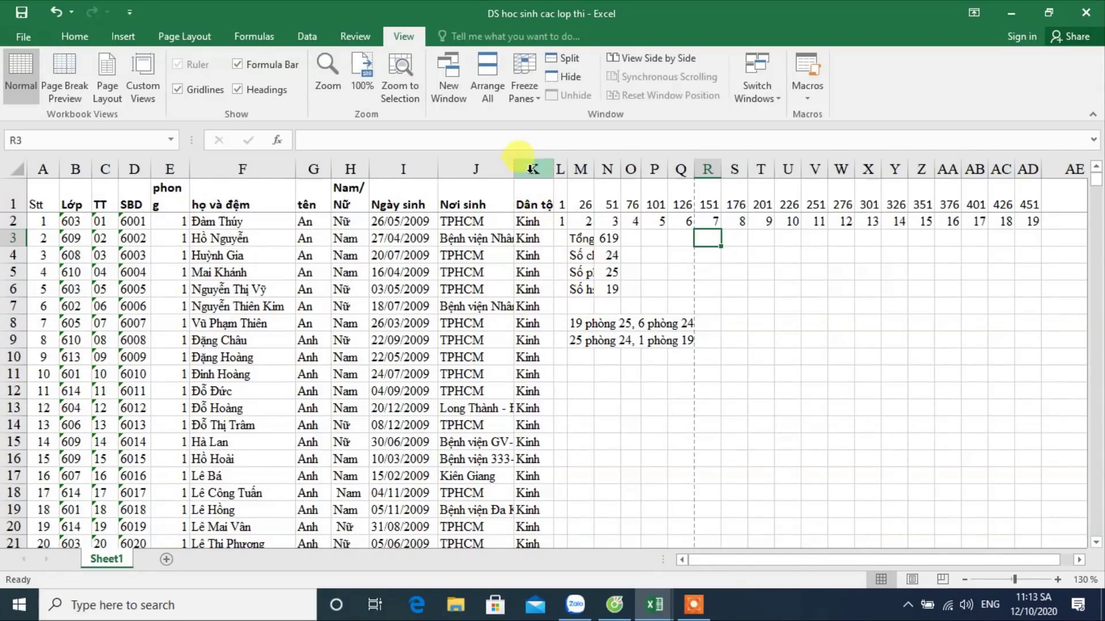
# Step: Select row 5 and apply Freeze Panes so rows 1–4 stay locked at the top
pyautogui.click(14, 271)
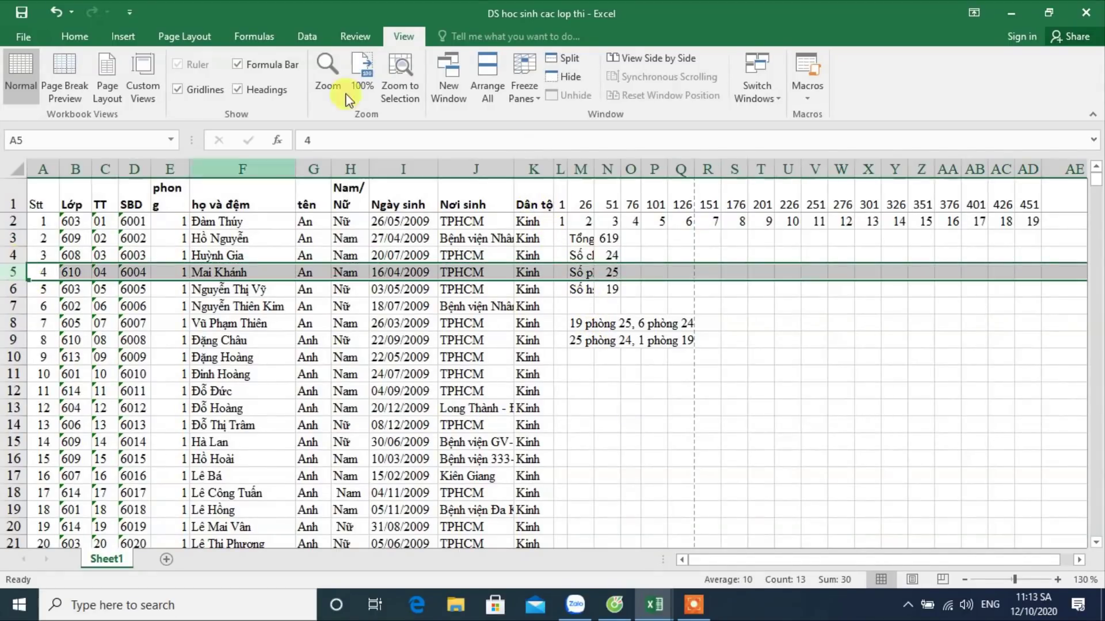
pyautogui.click(518, 74)
pyautogui.click(561, 123)
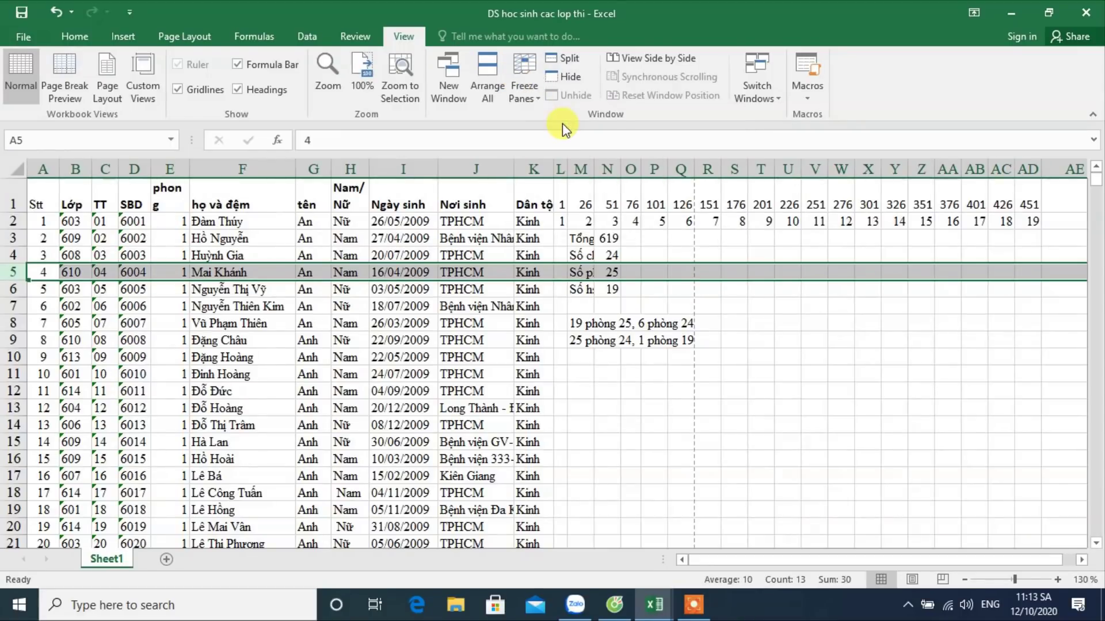
pyautogui.click(653, 306)
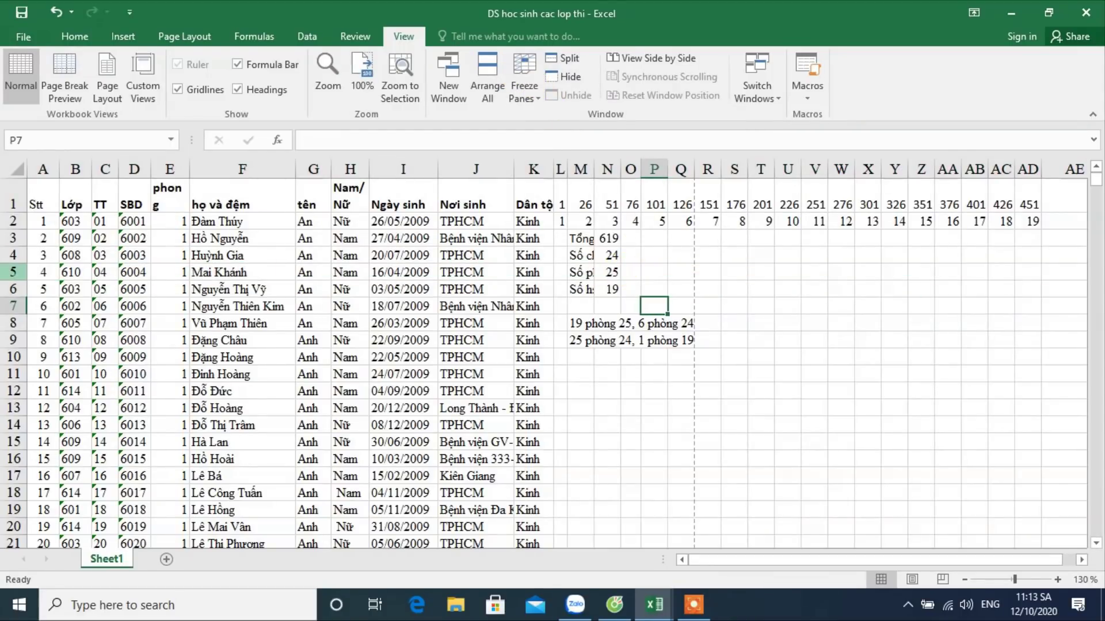
pyautogui.click(14, 272)
pyautogui.click(520, 81)
pyautogui.click(547, 122)
# Step: Scroll down the student list to confirm rows 1–4 stay visible
pyautogui.scroll(-2, 610, 248)
pyautogui.scroll(-1, 611, 249)
pyautogui.scroll(3, 611, 249)
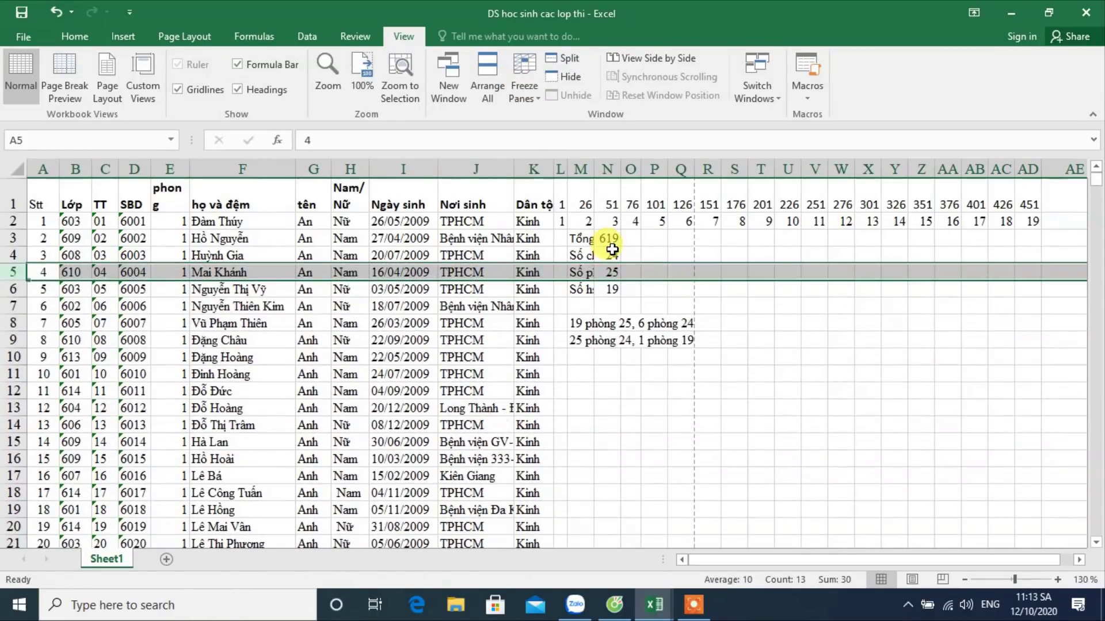
pyautogui.scroll(-1, 605, 243)
pyautogui.scroll(-2, 604, 263)
pyautogui.scroll(-5, 604, 266)
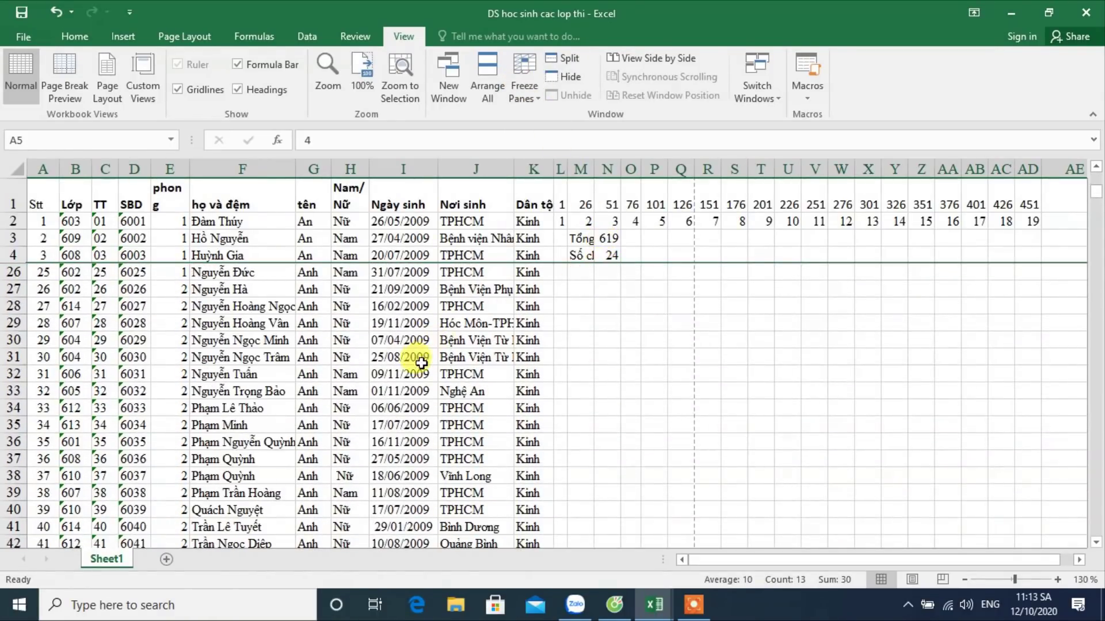
pyautogui.scroll(-11, 426, 360)
pyautogui.scroll(-4, 416, 372)
pyautogui.scroll(-9, 296, 402)
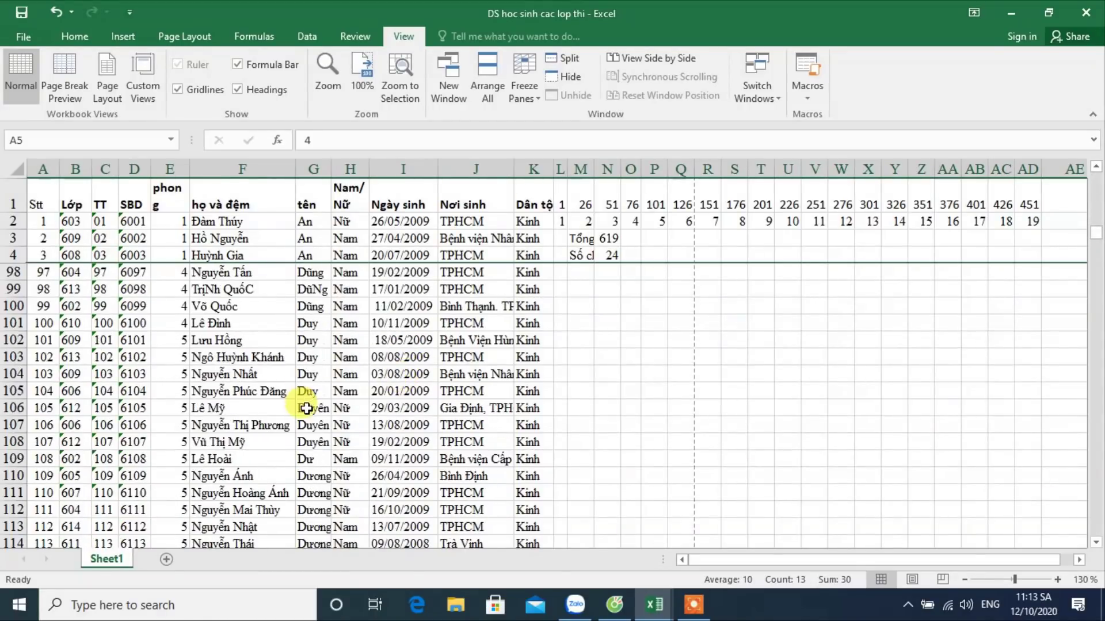
pyautogui.scroll(-5, 296, 397)
pyautogui.scroll(-2, 294, 404)
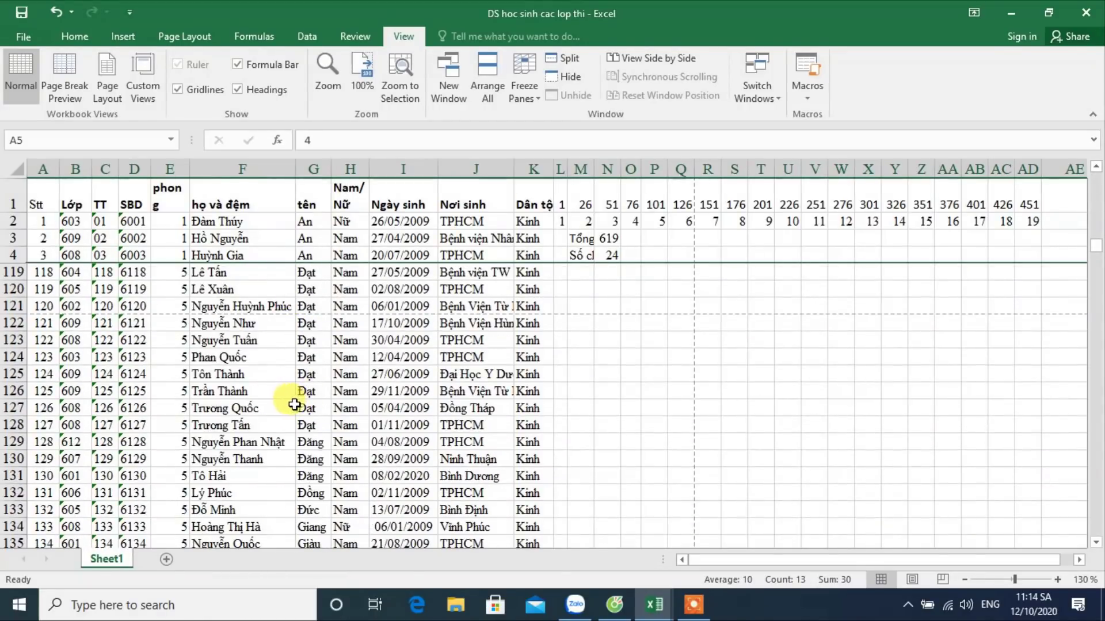
pyautogui.click(173, 443)
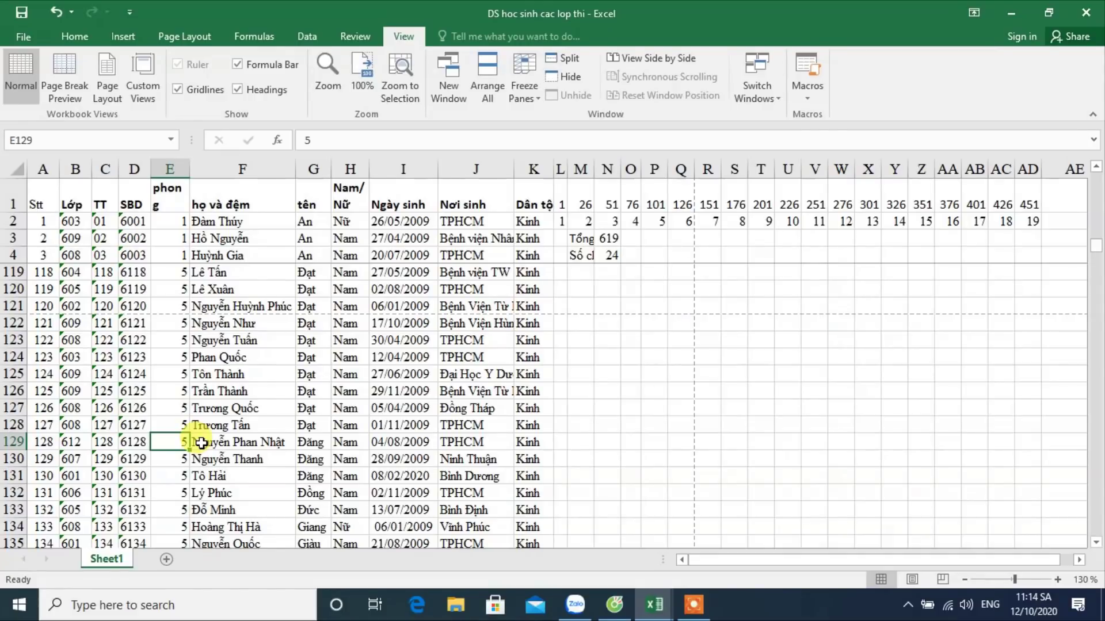
pyautogui.scroll(-4, 201, 443)
pyautogui.scroll(-2, 200, 443)
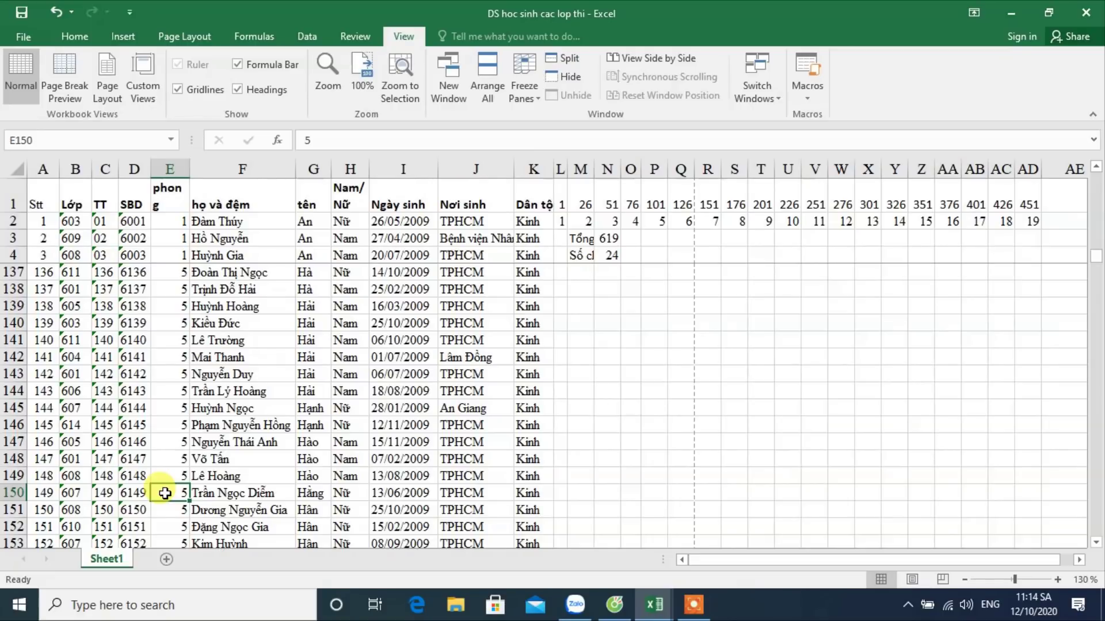
pyautogui.scroll(4, 166, 493)
pyautogui.scroll(2, 165, 492)
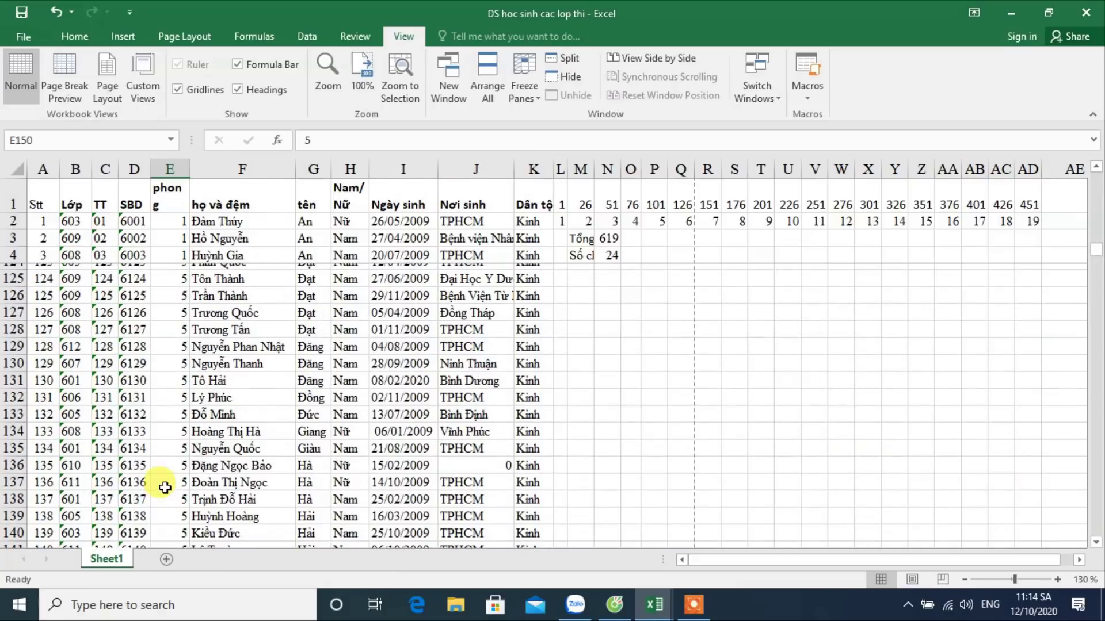
pyautogui.scroll(10, 166, 489)
pyautogui.click(165, 409)
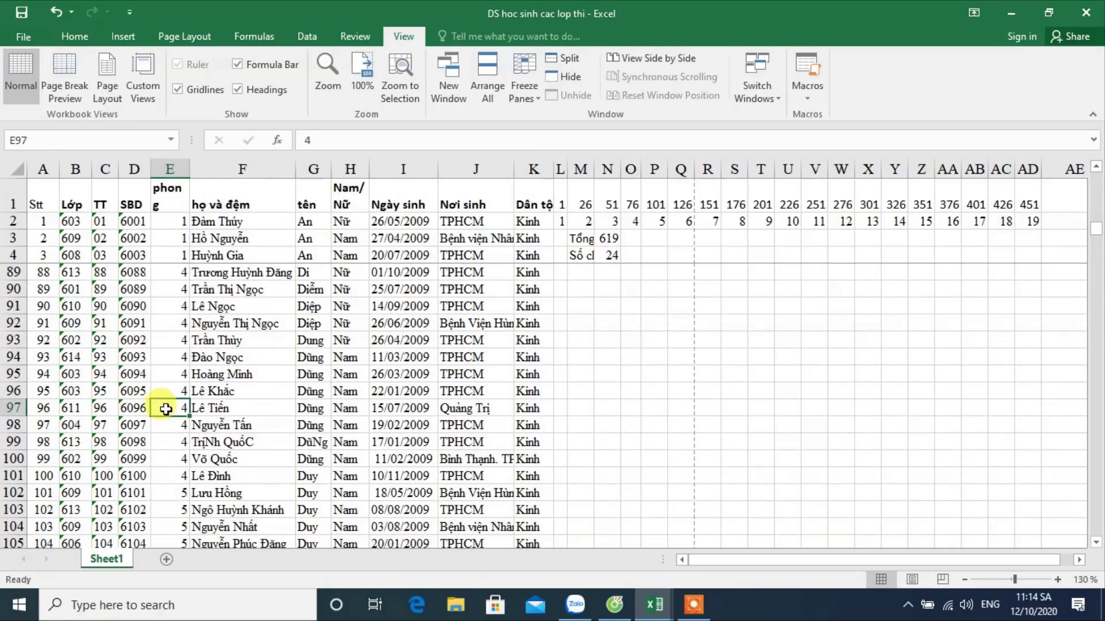
pyautogui.click(36, 370)
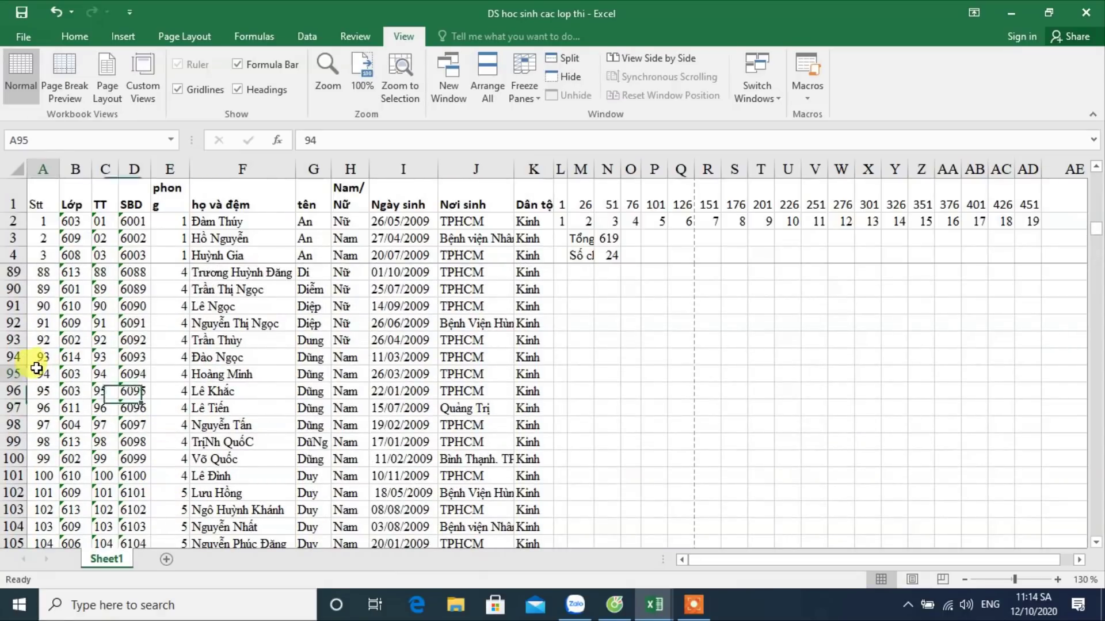
pyautogui.click(171, 392)
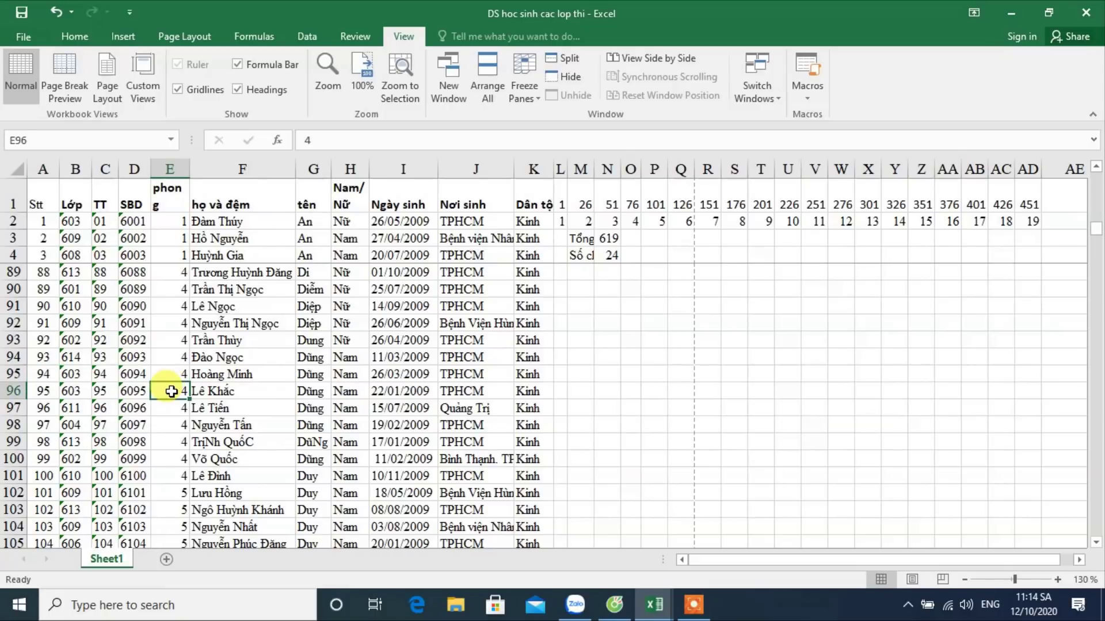
pyautogui.scroll(-2, 171, 392)
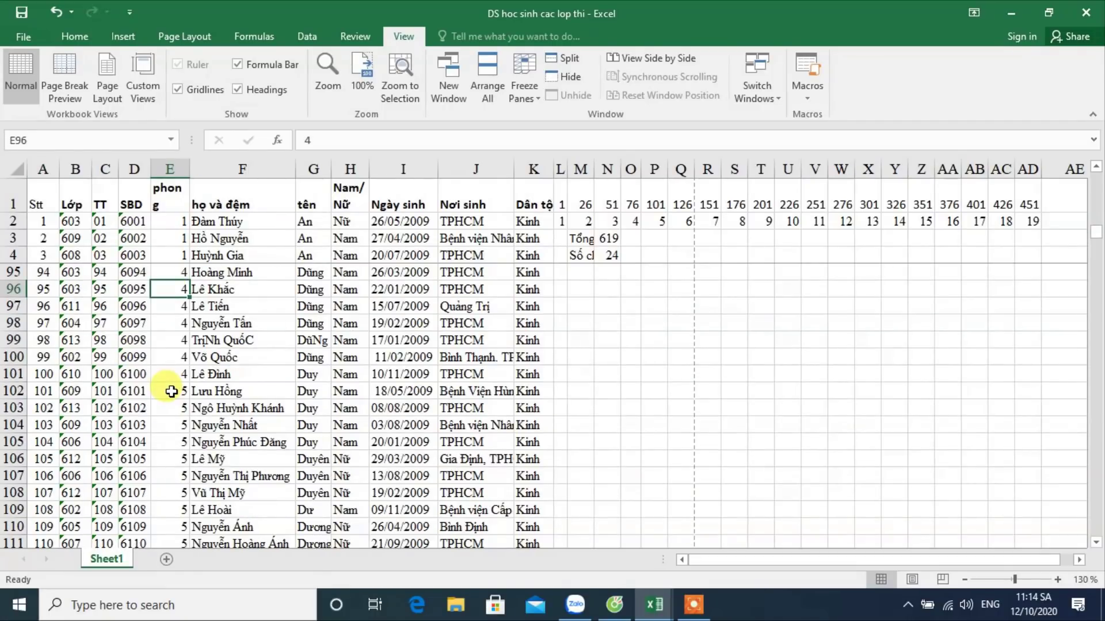
pyautogui.click(169, 393)
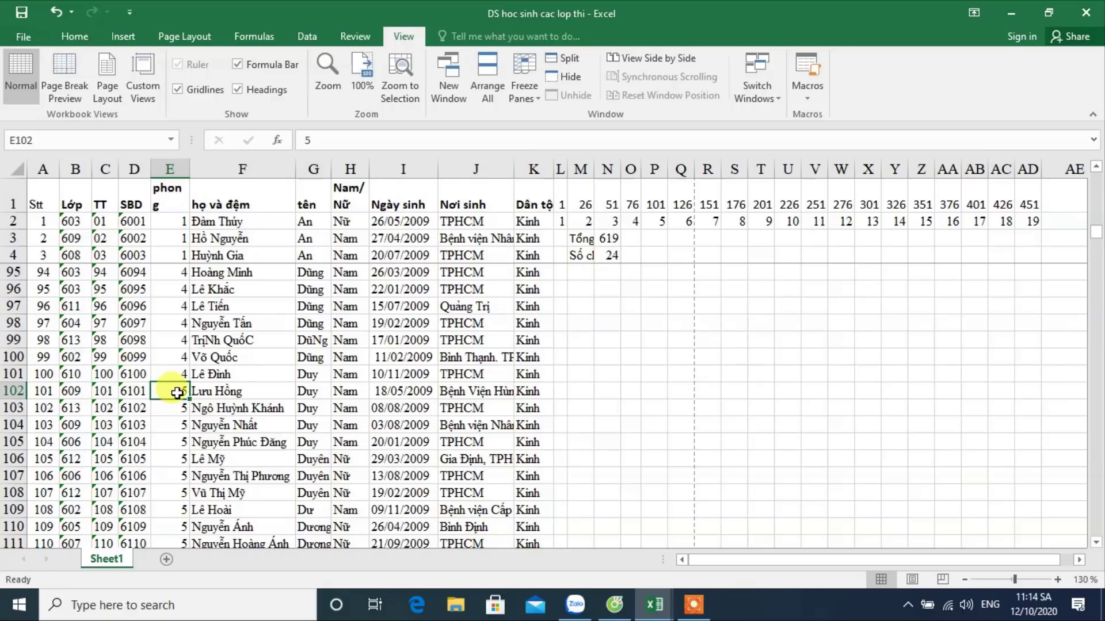
pyautogui.scroll(-4, 177, 393)
pyautogui.scroll(-2, 140, 414)
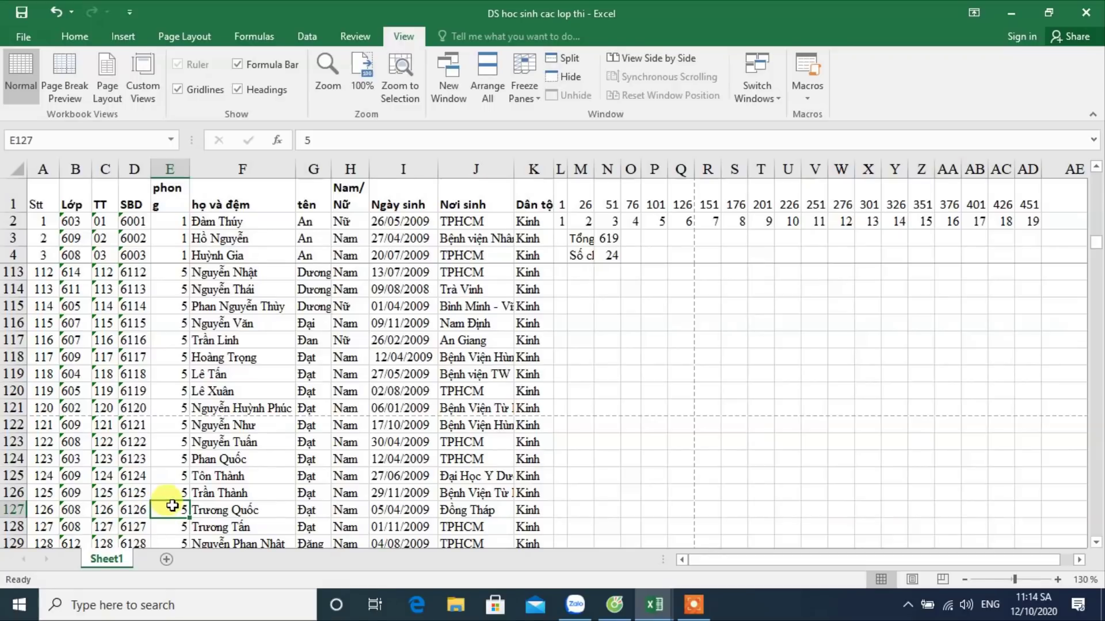
pyautogui.scroll(-2, 172, 505)
pyautogui.write('6')
# Step: Confirm room 6 in E127 and fill it down column E
pyautogui.press('Return')
pyautogui.click(182, 408)
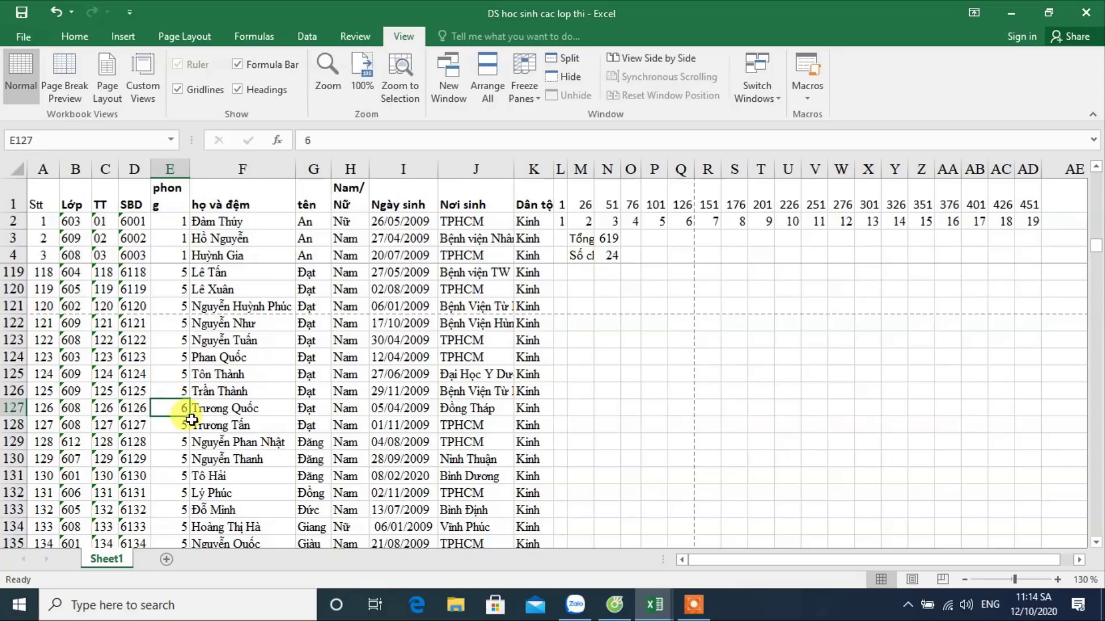
pyautogui.doubleClick(190, 417)
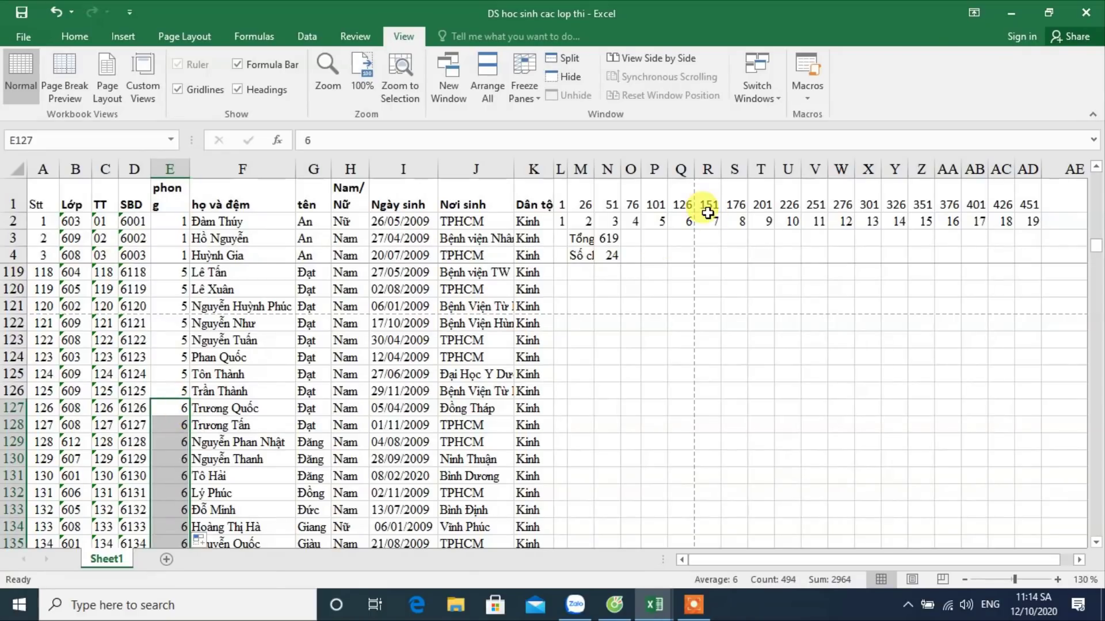
pyautogui.scroll(-2, 262, 428)
pyautogui.scroll(-2, 260, 439)
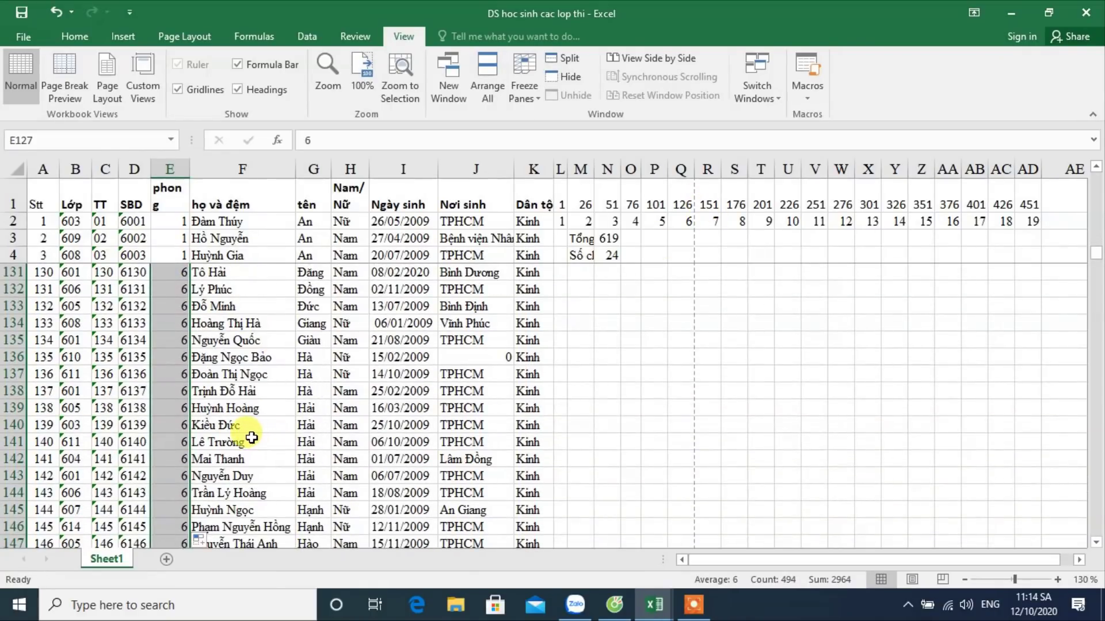
pyautogui.scroll(-2, 53, 458)
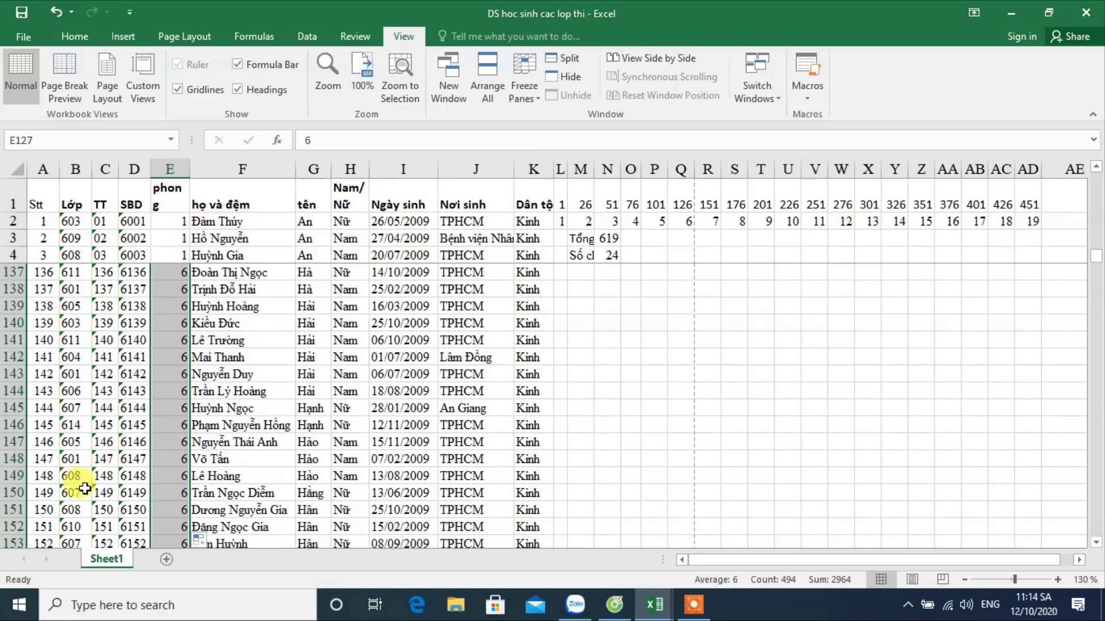
pyautogui.scroll(-2, 57, 476)
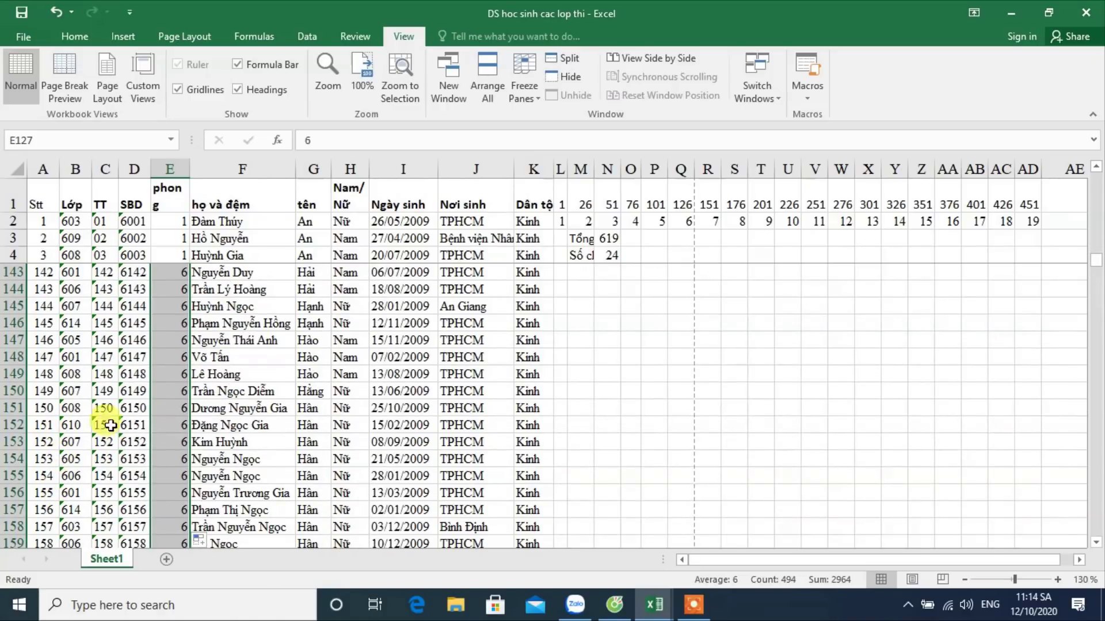
# Step: Enter room 7 in E152 and fill it down column E
pyautogui.click(167, 426)
pyautogui.write('7')
pyautogui.press('Return')
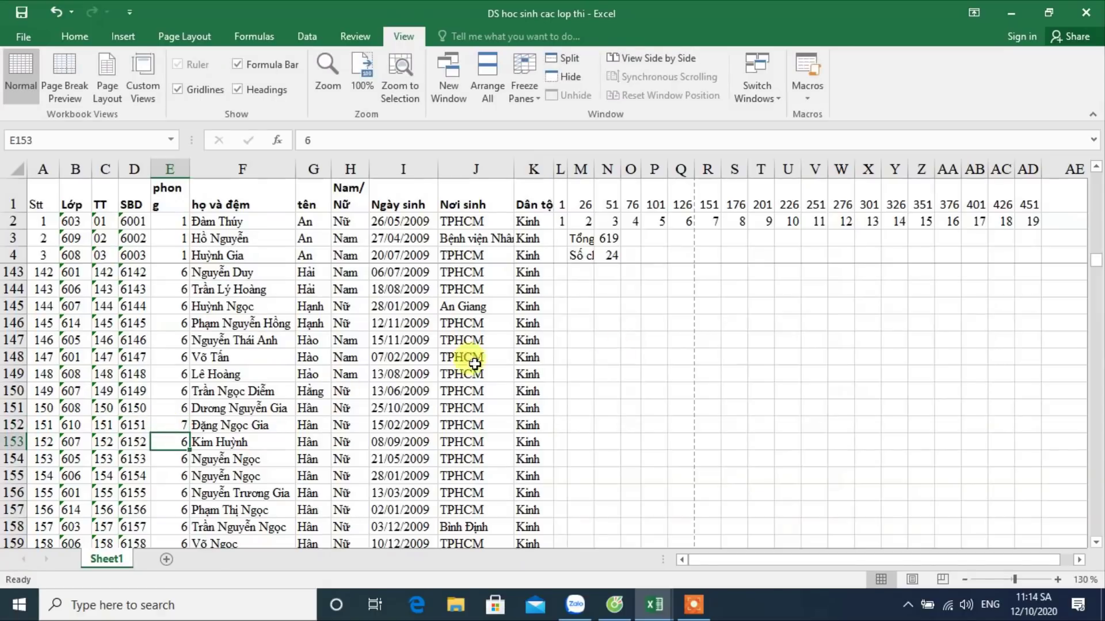
pyautogui.click(709, 206)
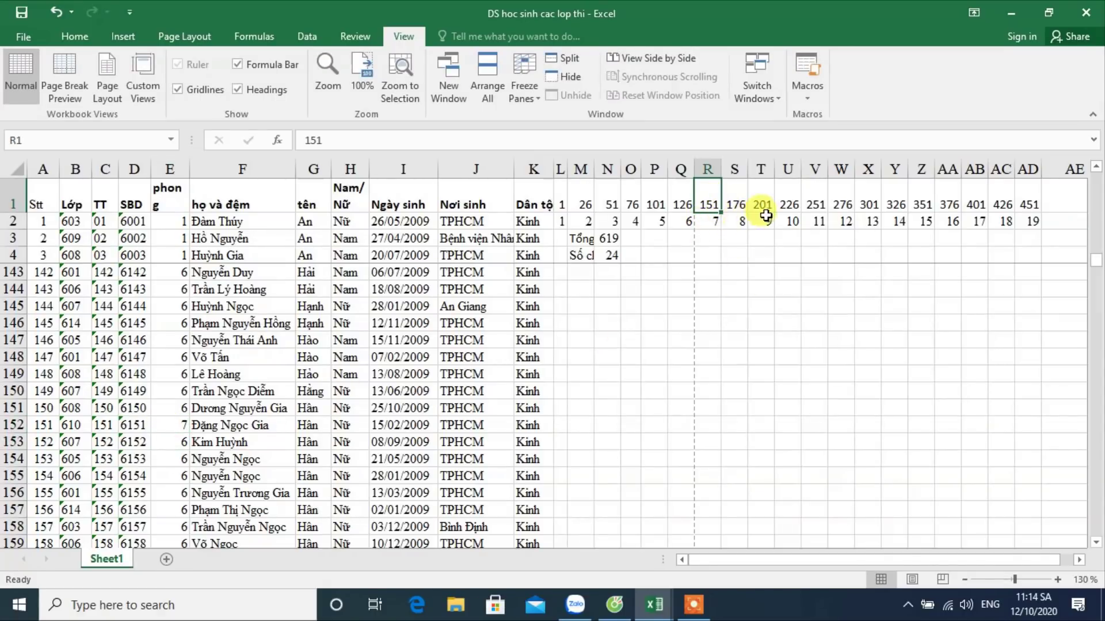
pyautogui.click(177, 429)
pyautogui.doubleClick(188, 432)
pyautogui.scroll(-1, 188, 428)
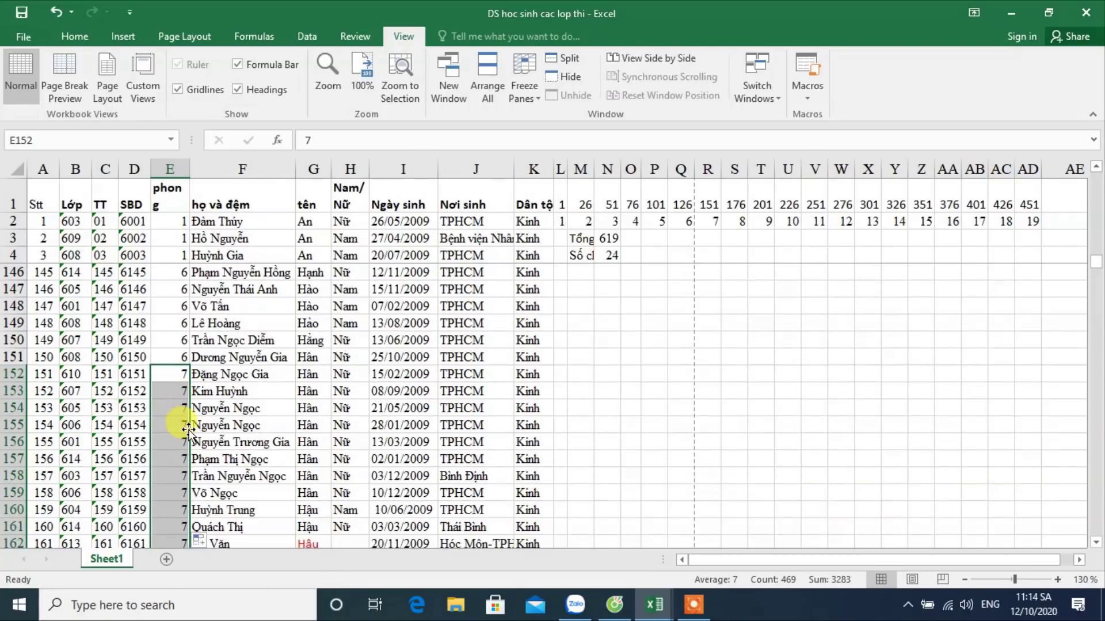
pyautogui.scroll(-2, 188, 429)
pyautogui.scroll(-1, 188, 429)
pyautogui.scroll(-1, 161, 423)
pyautogui.scroll(-1, 160, 422)
pyautogui.scroll(-1, 146, 433)
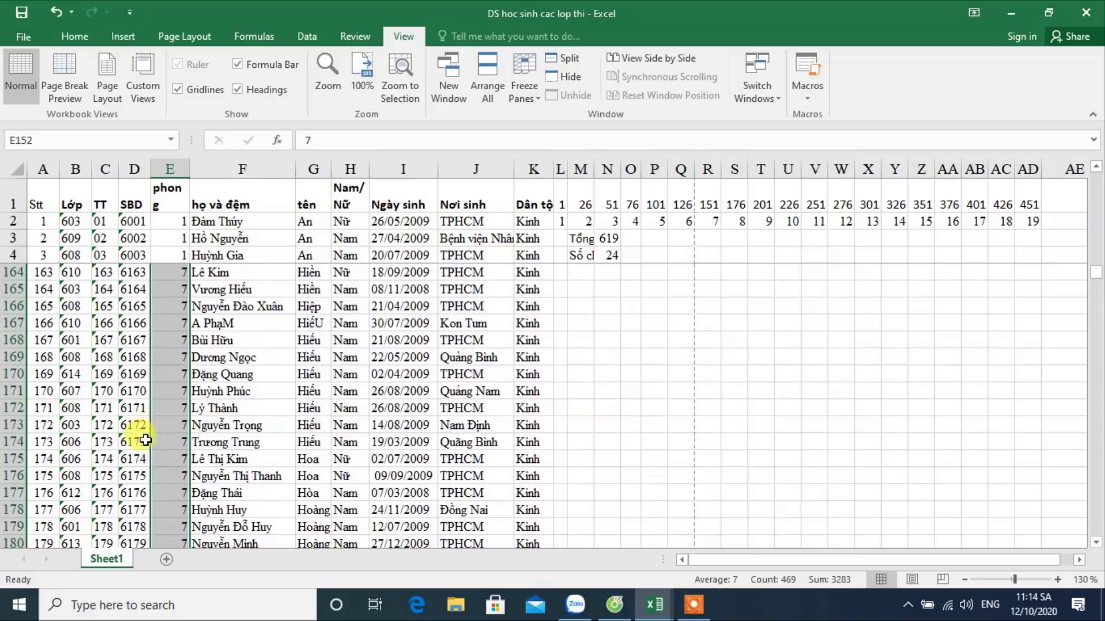
# Step: Enter room 8 in E177 and reselect that cell for filling
pyautogui.click(172, 498)
pyautogui.write('8')
pyautogui.press('Return')
pyautogui.scroll(-1, 179, 483)
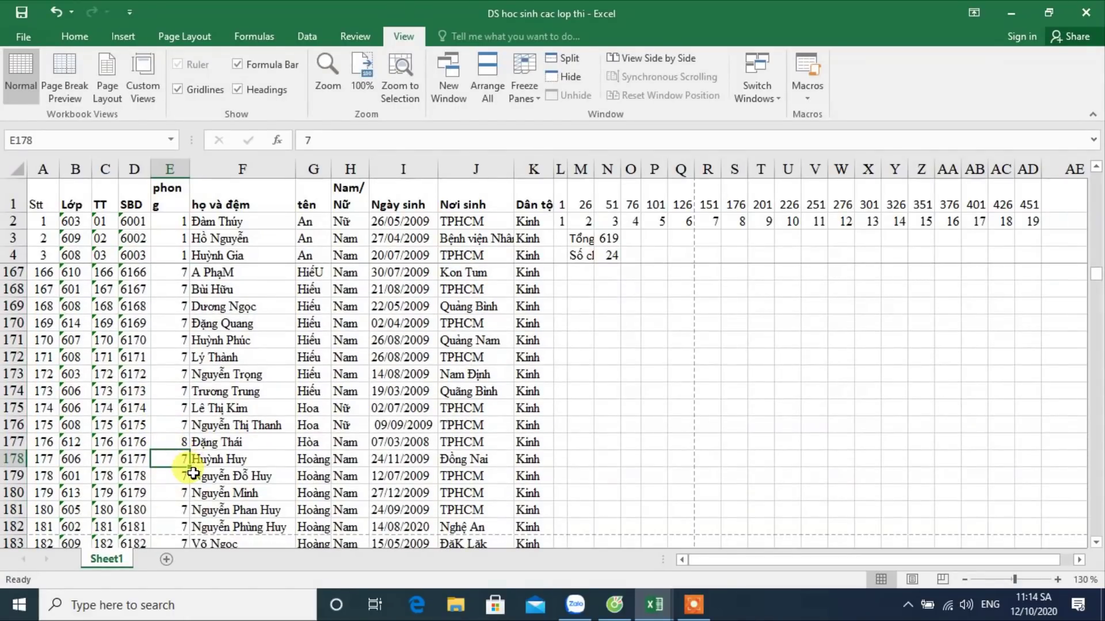
pyautogui.click(184, 443)
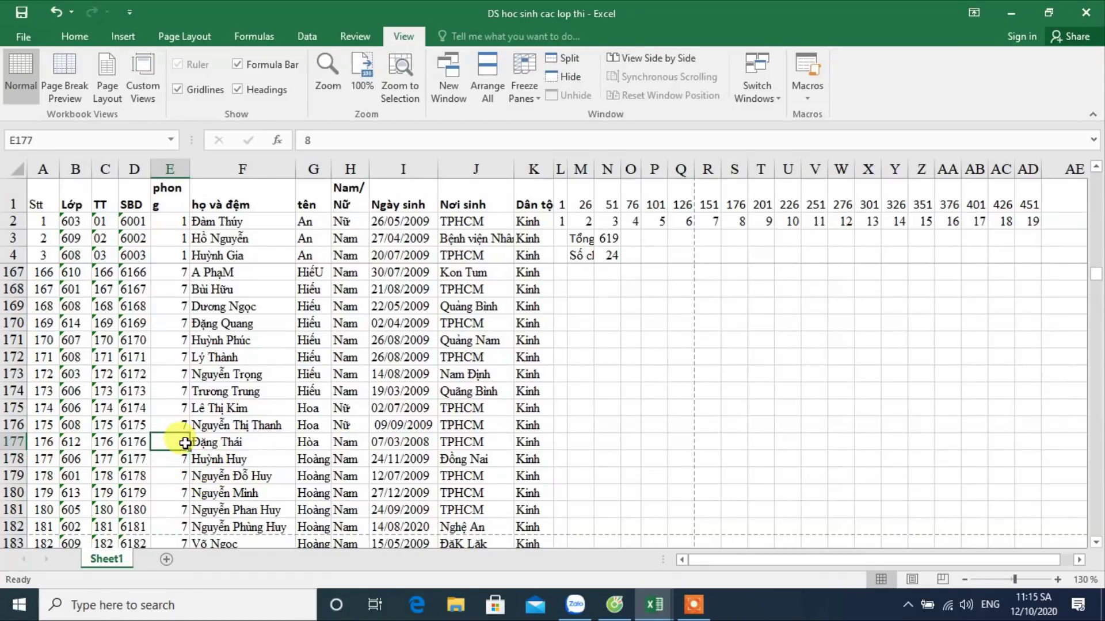
# Step: Fill room 8 down column E from E177
pyautogui.doubleClick(193, 451)
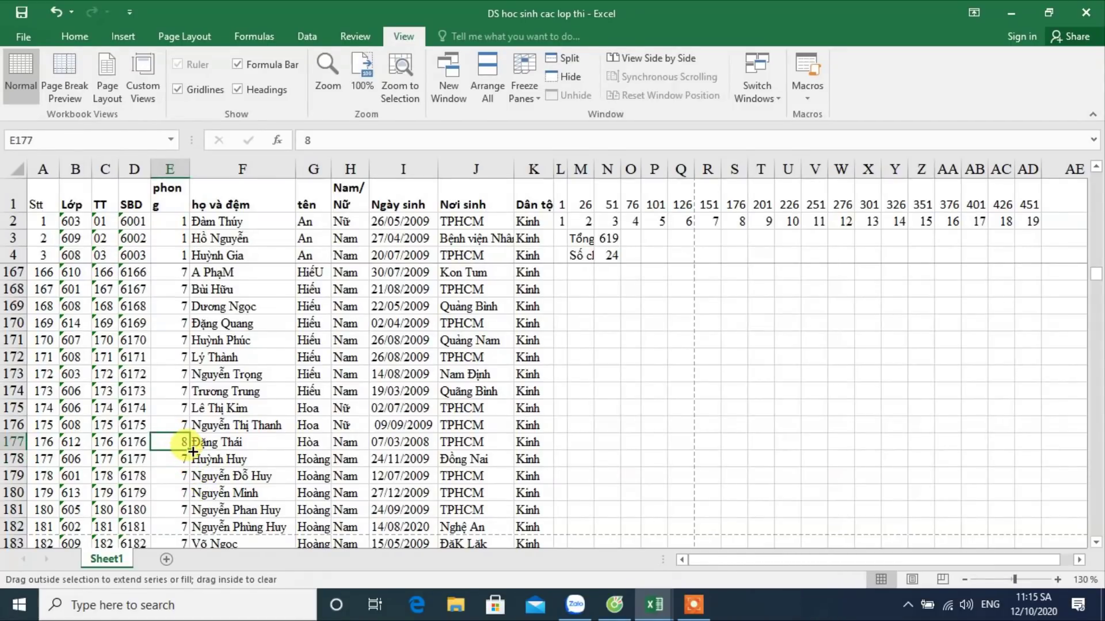
pyautogui.scroll(-2, 172, 455)
pyautogui.scroll(-2, 172, 458)
pyautogui.scroll(-1, 171, 457)
pyautogui.scroll(-1, 171, 457)
pyautogui.scroll(3, 172, 457)
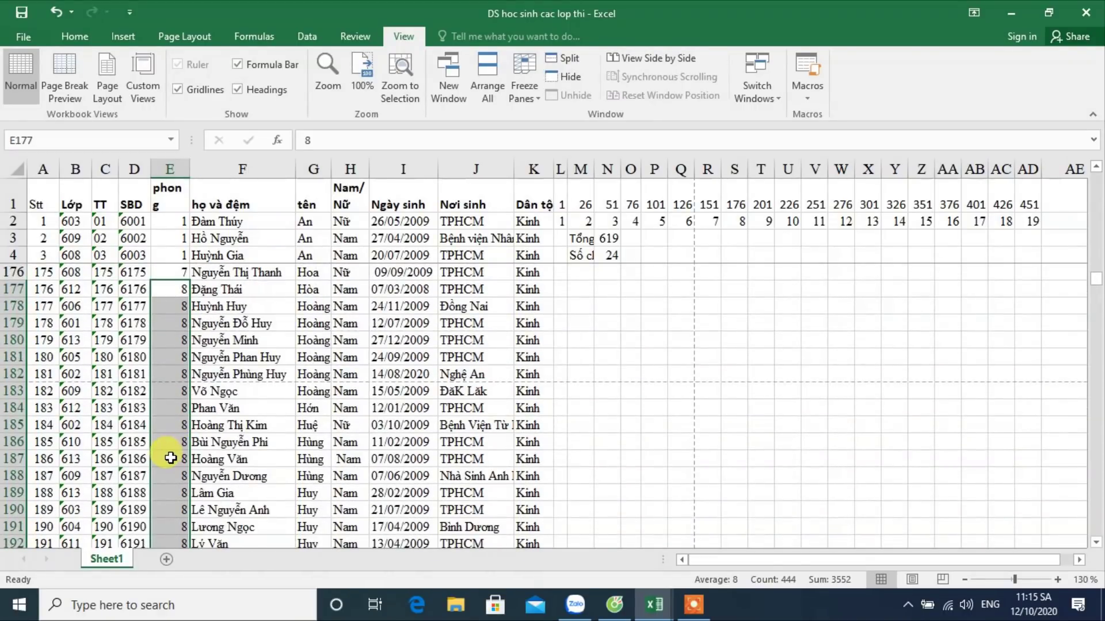
pyautogui.scroll(-3, 159, 455)
pyautogui.scroll(-1, 151, 477)
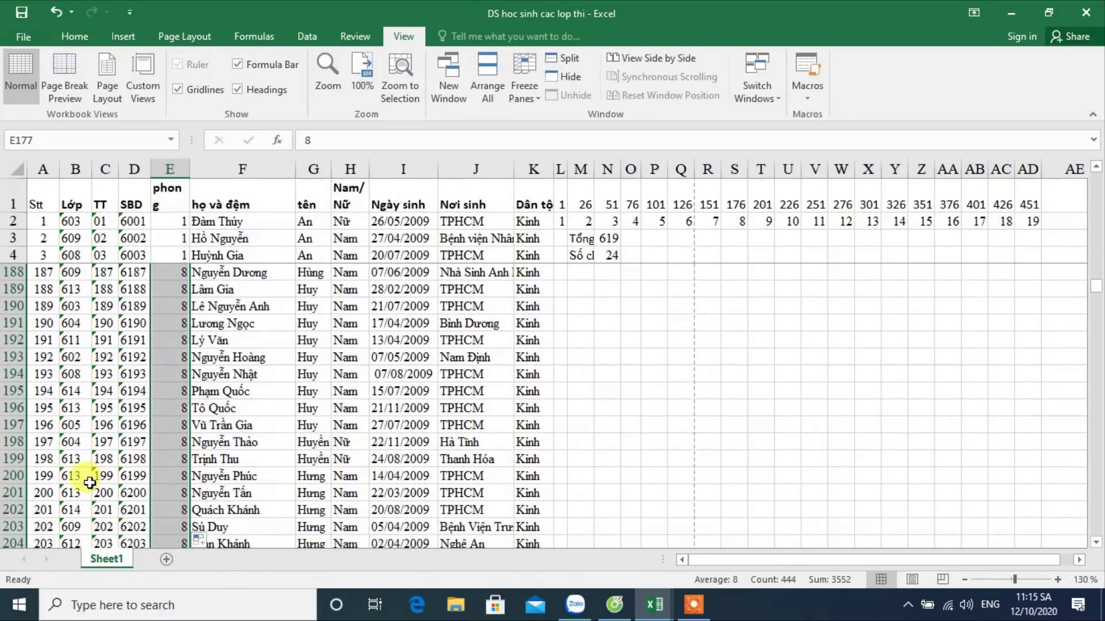
# Step: Enter room 9 in E202 and fill it down column E
pyautogui.click(74, 510)
pyautogui.click(168, 511)
pyautogui.write('9')
pyautogui.press('Return')
pyautogui.scroll(-1, 173, 488)
pyautogui.click(176, 459)
pyautogui.doubleClick(189, 466)
# Step: Enter room 10 in E227 and fill it down column E
pyautogui.scroll(-2, 189, 466)
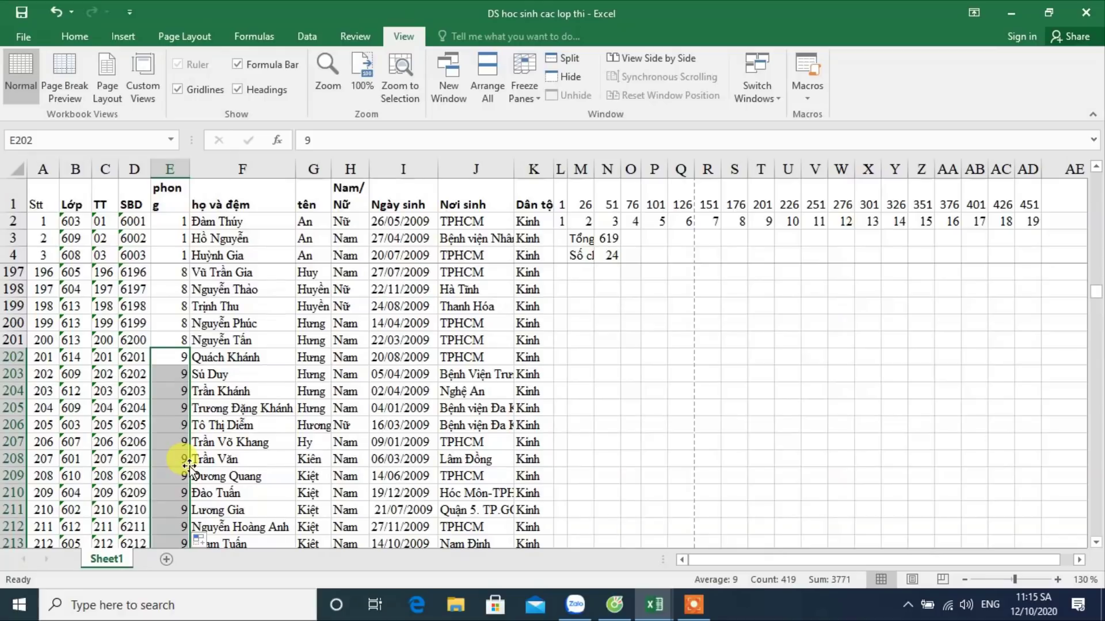
pyautogui.scroll(-1, 188, 467)
pyautogui.scroll(-2, 173, 466)
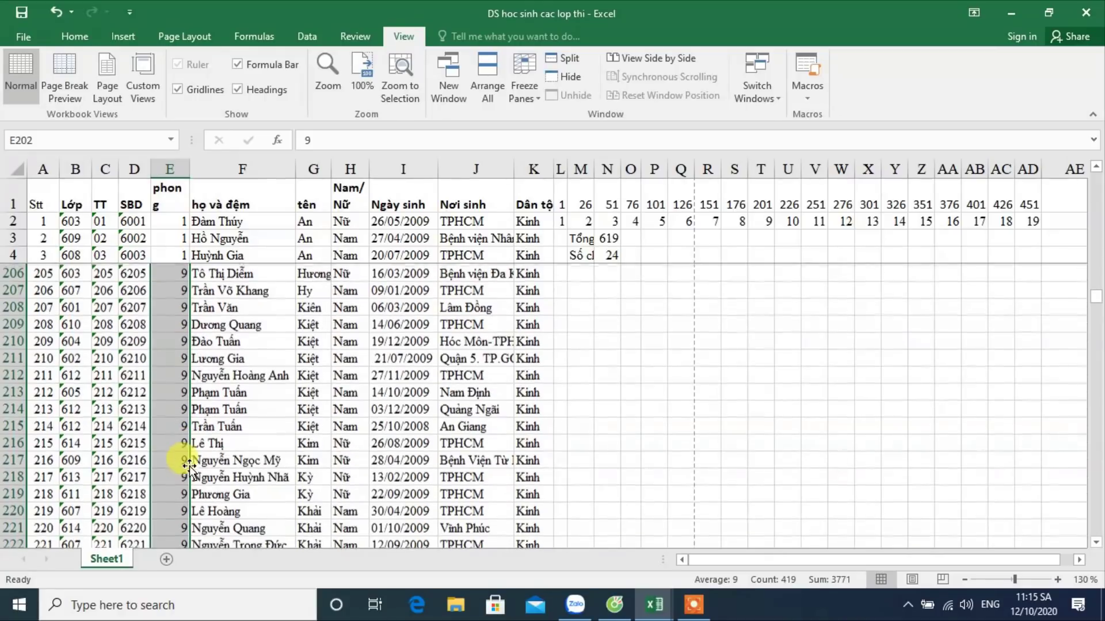
pyautogui.scroll(-1, 147, 476)
pyautogui.scroll(-2, 125, 511)
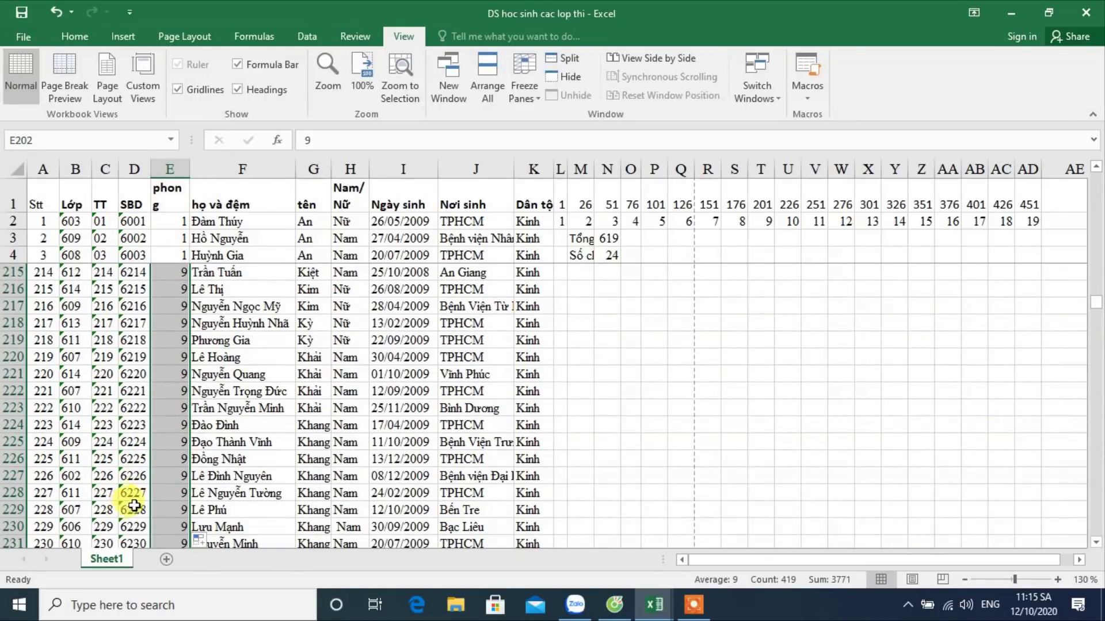
pyautogui.click(168, 476)
pyautogui.write('10')
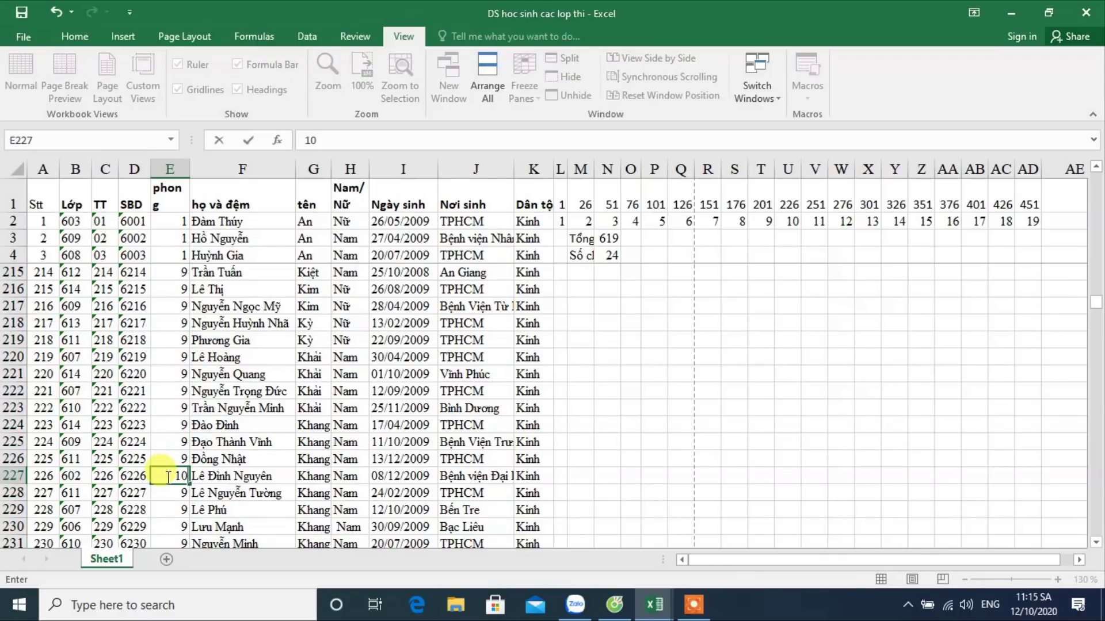
pyautogui.press('Return')
pyautogui.click(167, 476)
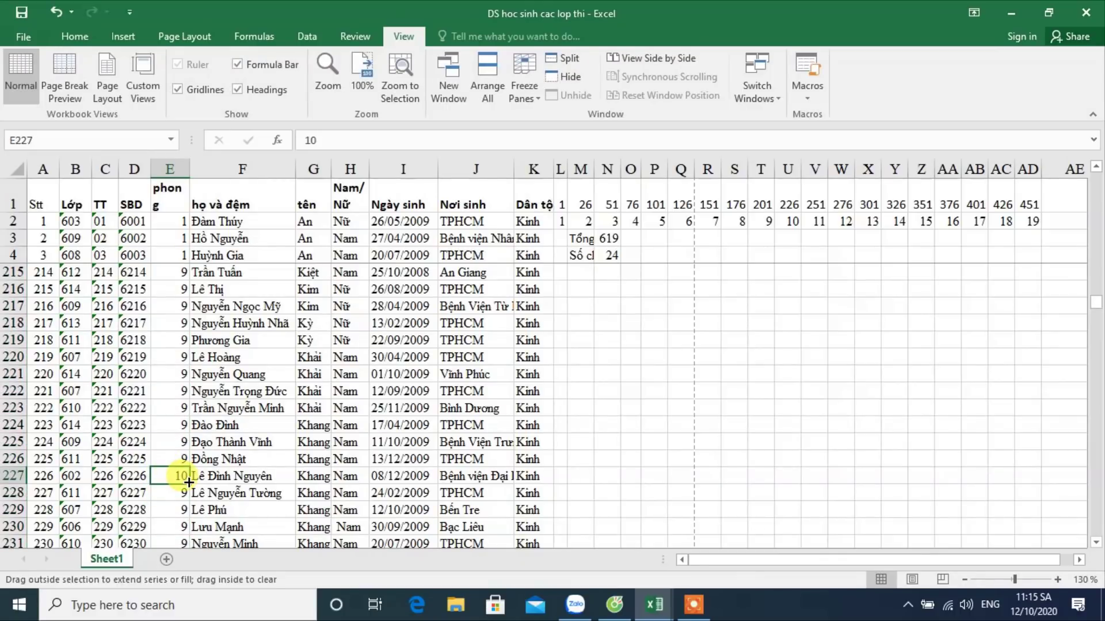
pyautogui.doubleClick(189, 482)
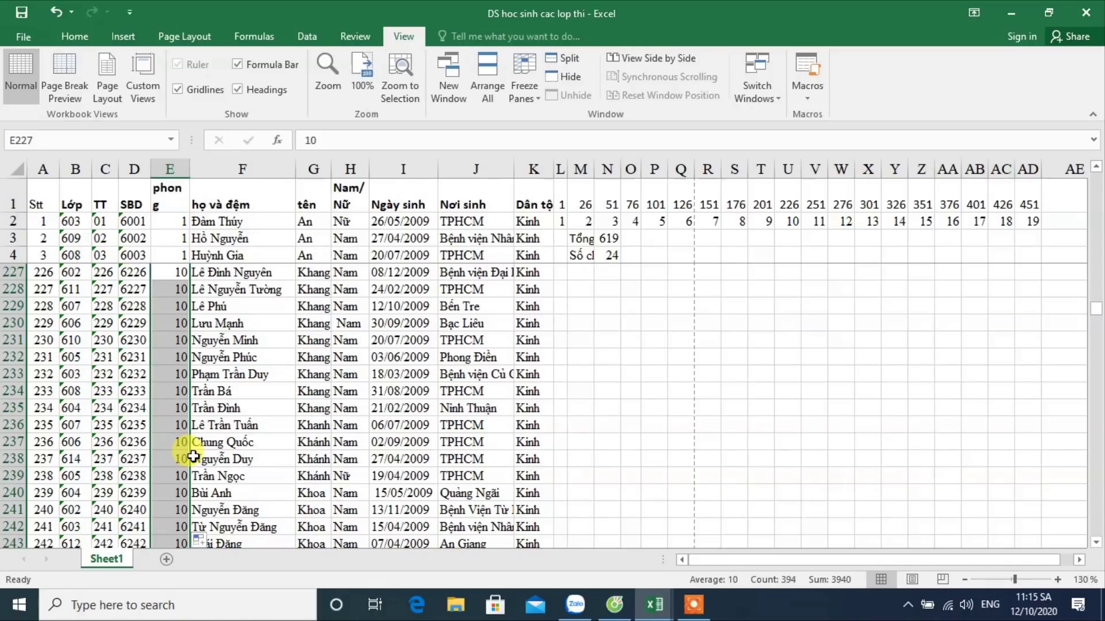
# Step: Enter room 11 in E252 and fill it down column E
pyautogui.scroll(-2, 192, 458)
pyautogui.scroll(-2, 187, 469)
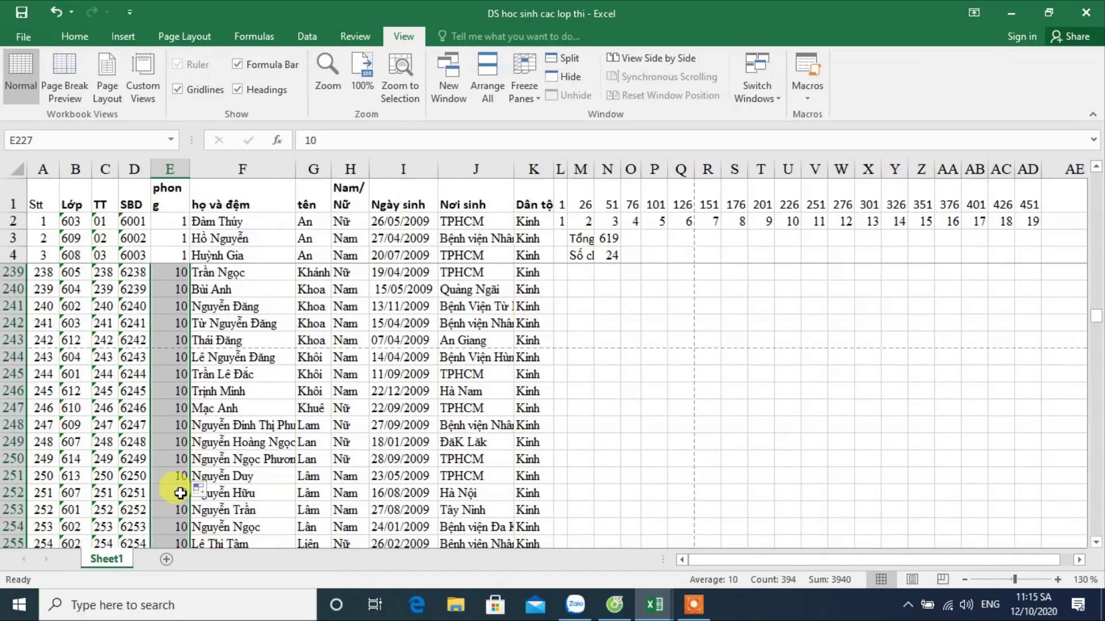
pyautogui.click(180, 493)
pyautogui.write('11')
pyautogui.press('Return')
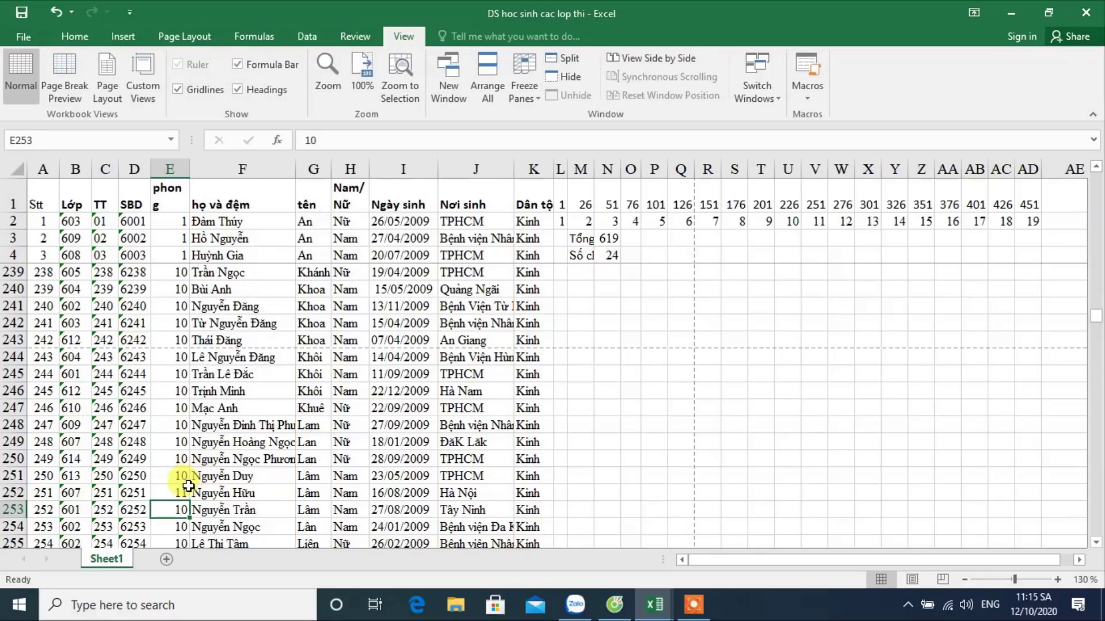
pyautogui.click(176, 493)
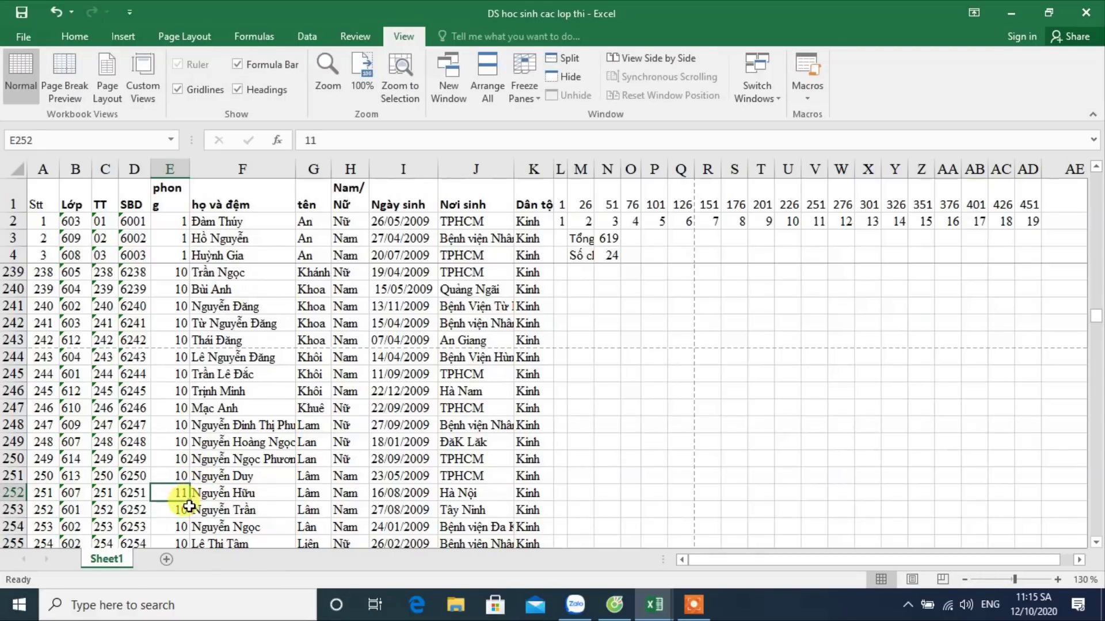
pyautogui.doubleClick(190, 500)
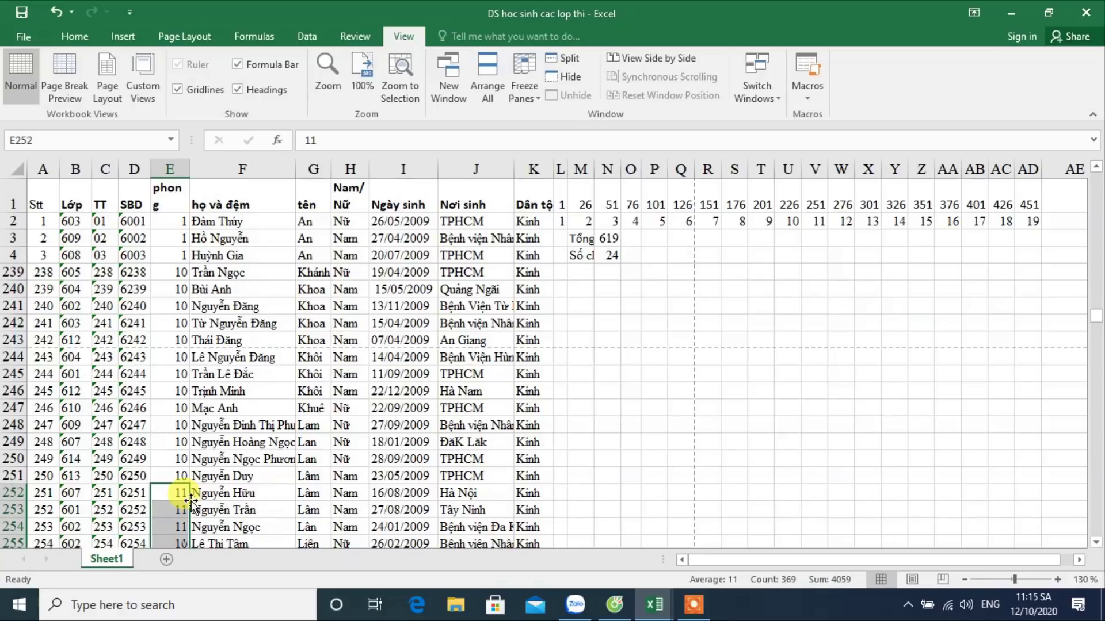
# Step: Enter room 12 in E277 and fill it down column E
pyautogui.scroll(-10, 189, 500)
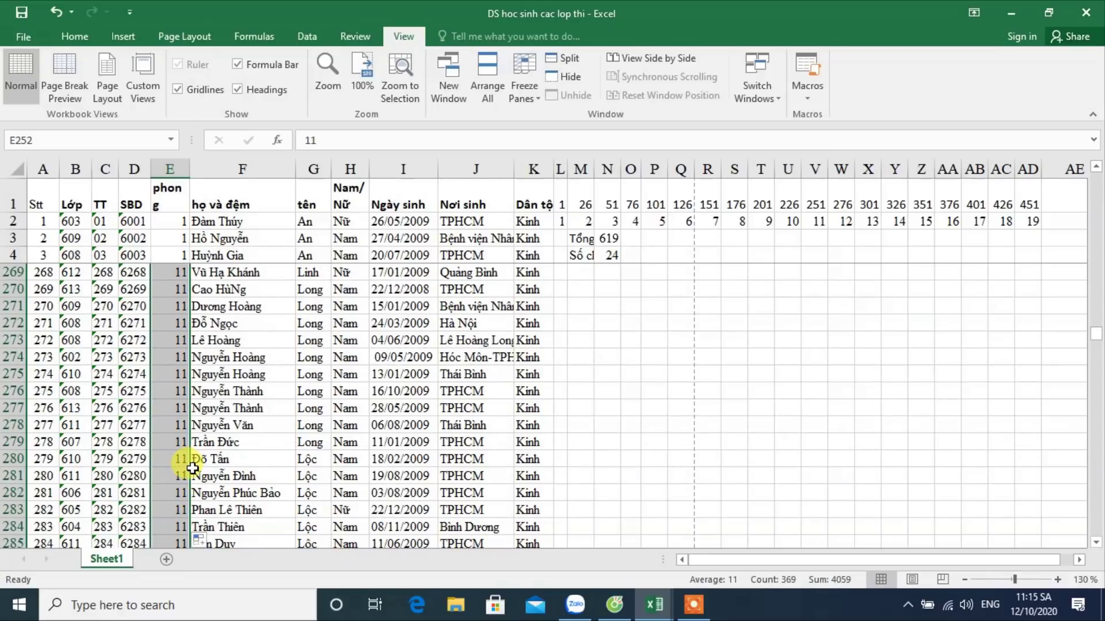
pyautogui.scroll(-3, 188, 463)
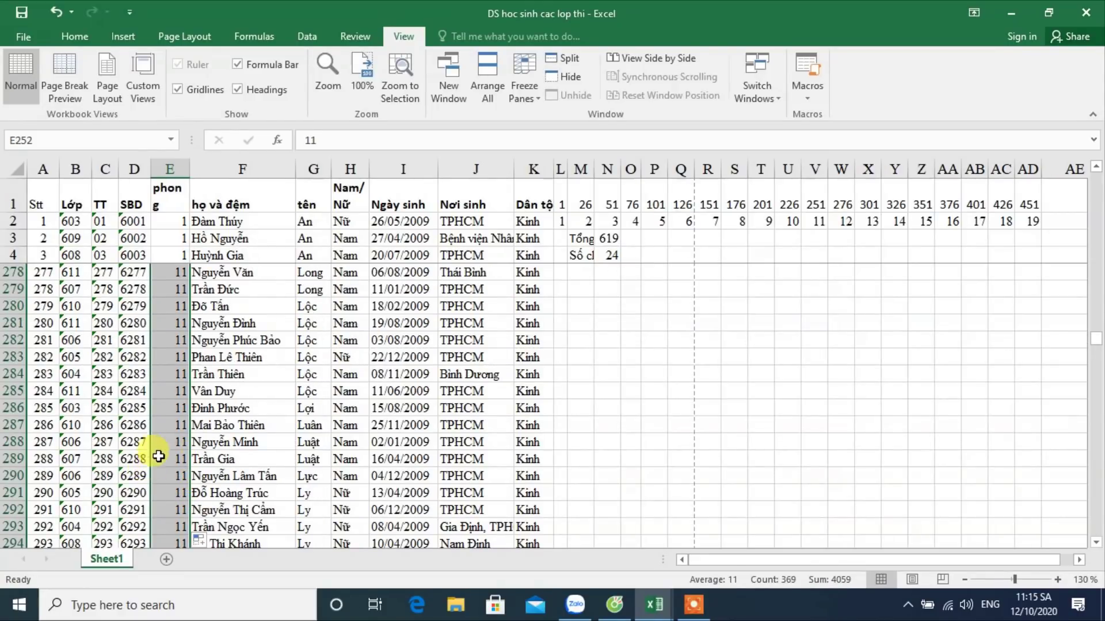
pyautogui.scroll(1, 170, 325)
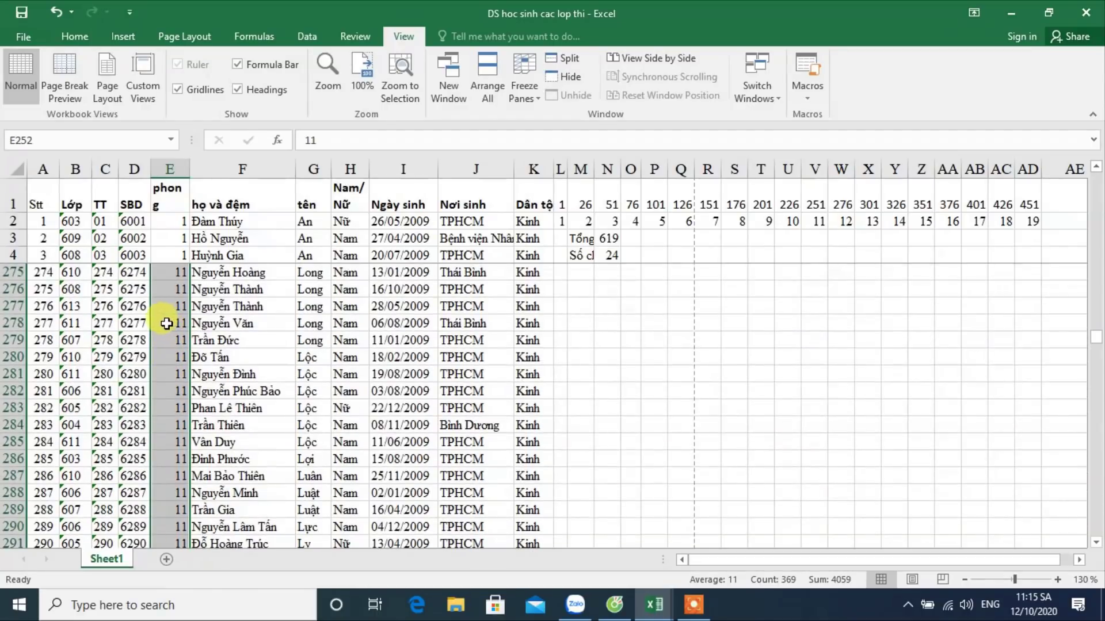
pyautogui.click(170, 311)
pyautogui.write('12')
pyautogui.press('Return')
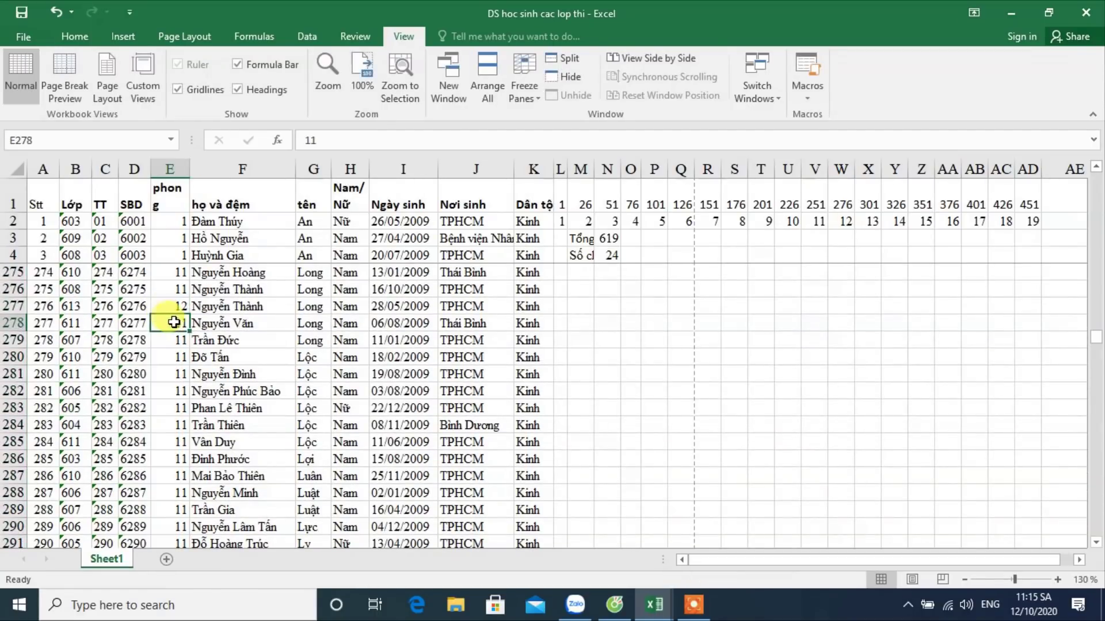
pyautogui.click(179, 310)
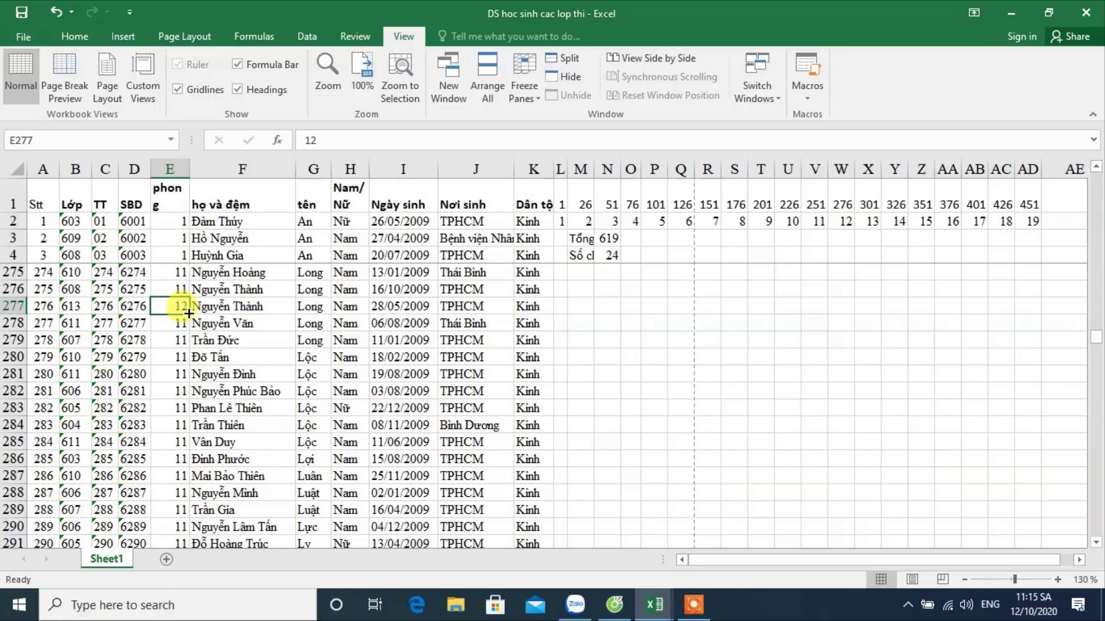
pyautogui.doubleClick(189, 313)
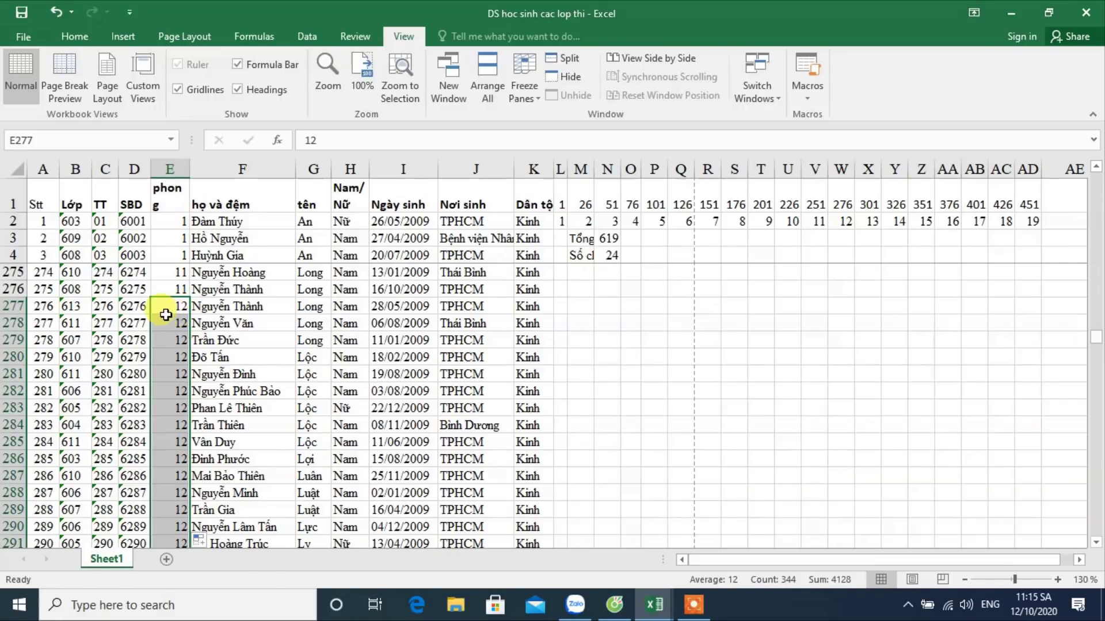
# Step: Enter room 13 in E302 and fill it down column E
pyautogui.scroll(-2, 173, 315)
pyautogui.scroll(-2, 167, 314)
pyautogui.scroll(-2, 164, 313)
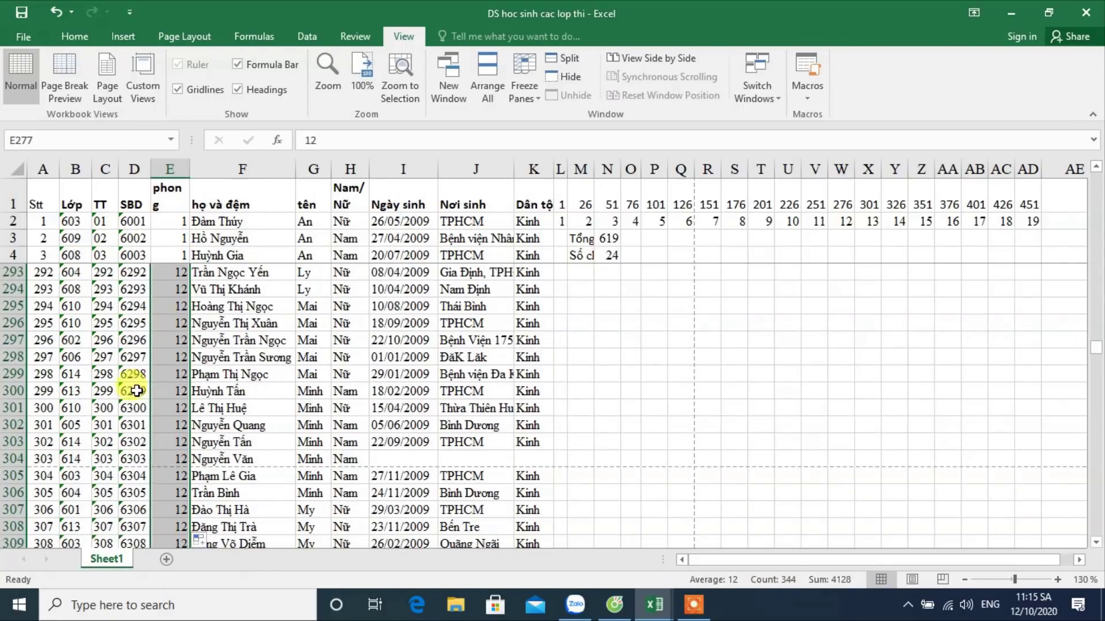
pyautogui.click(168, 425)
pyautogui.press('Return')
pyautogui.click(172, 424)
pyautogui.doubleClick(188, 433)
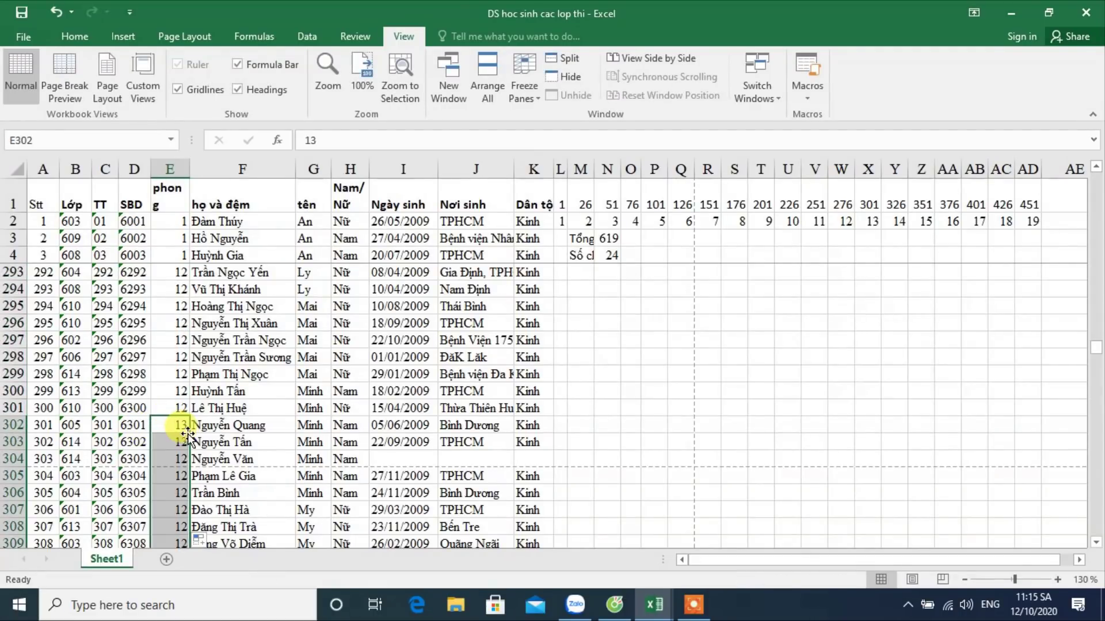
# Step: Enter room 14 in E327 and fill it down column E
pyautogui.scroll(-3, 180, 420)
pyautogui.scroll(-4, 178, 427)
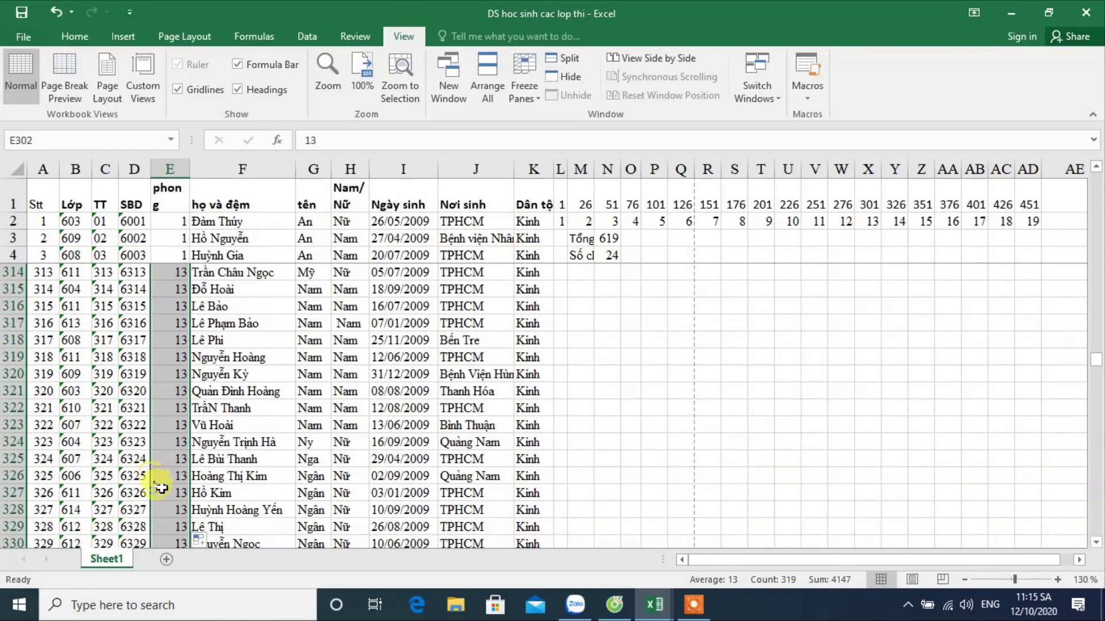
pyautogui.click(164, 490)
pyautogui.write('1')
pyautogui.press('Return')
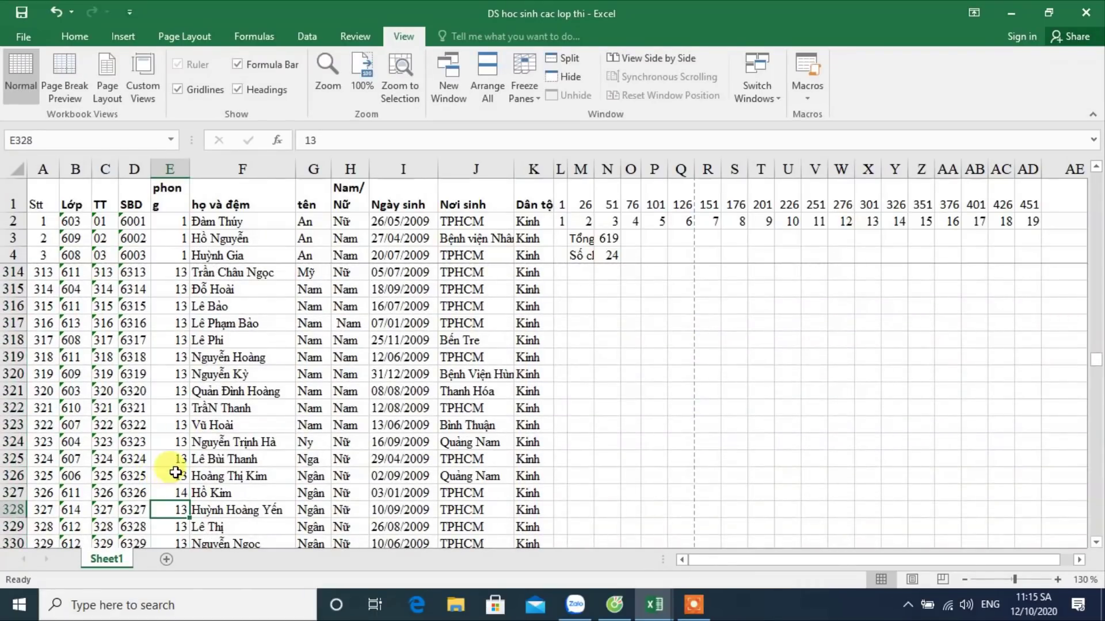
pyautogui.scroll(-2, 173, 460)
pyautogui.click(184, 392)
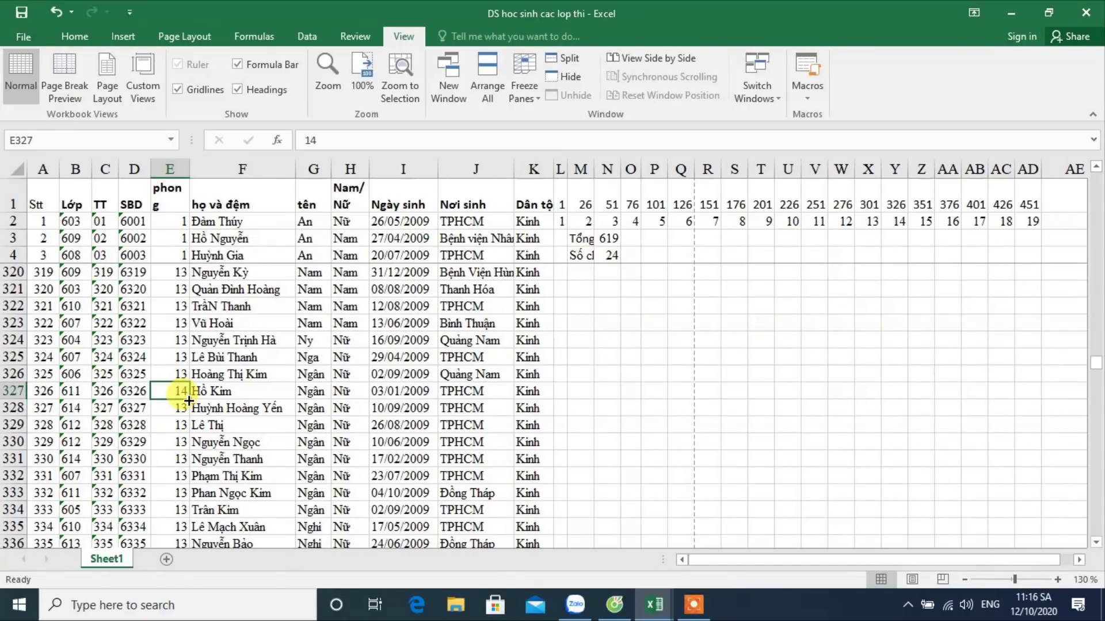
pyautogui.doubleClick(188, 399)
# Step: Enter room 15 in E352 for student 351
pyautogui.scroll(-2, 188, 399)
pyautogui.scroll(-2, 189, 399)
pyautogui.scroll(-3, 189, 399)
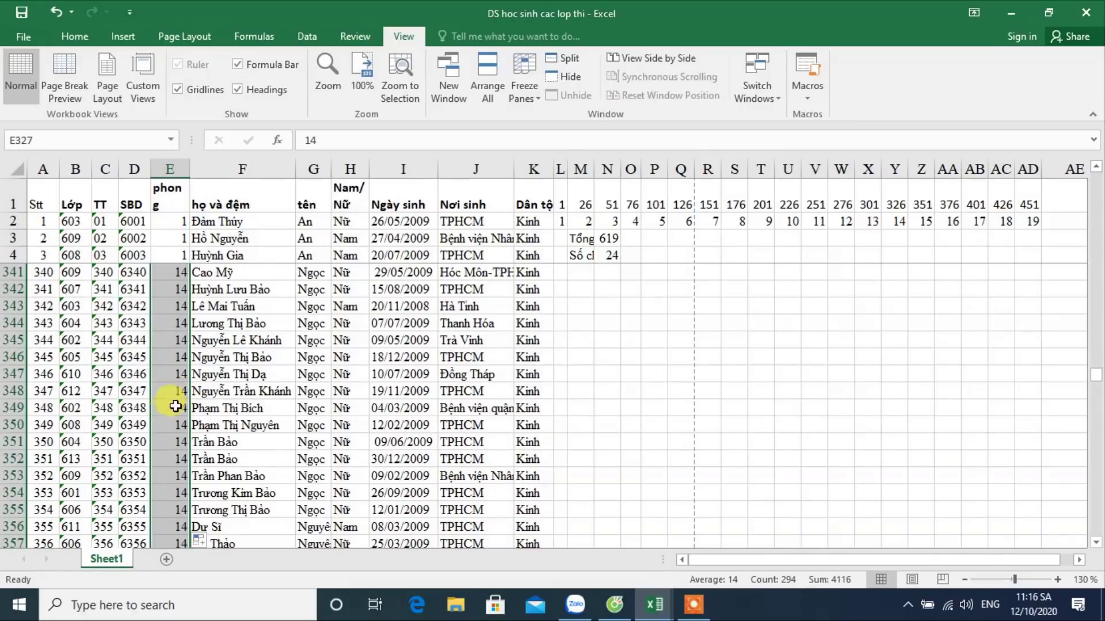
pyautogui.click(162, 460)
pyautogui.write('1')
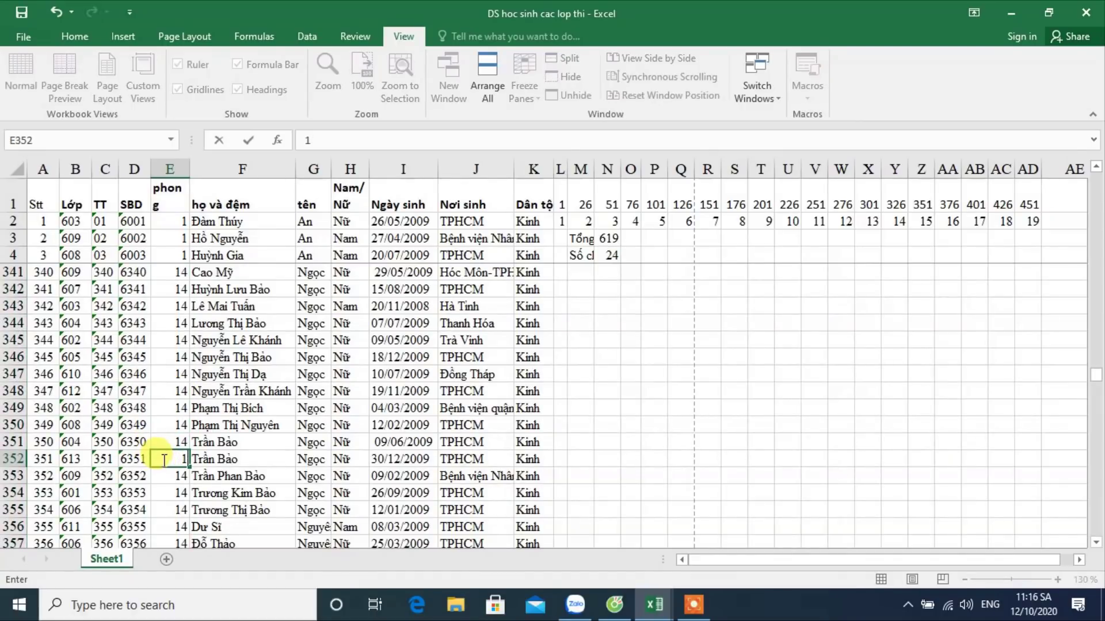
pyautogui.press('Return')
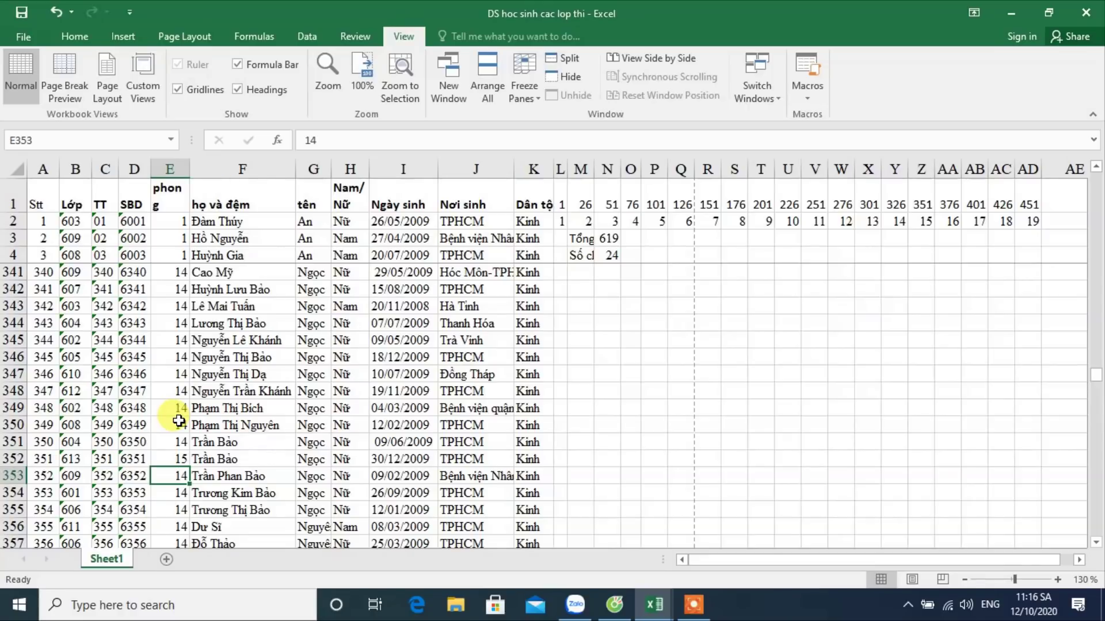
pyautogui.scroll(-2, 178, 422)
pyautogui.scroll(-3, 178, 421)
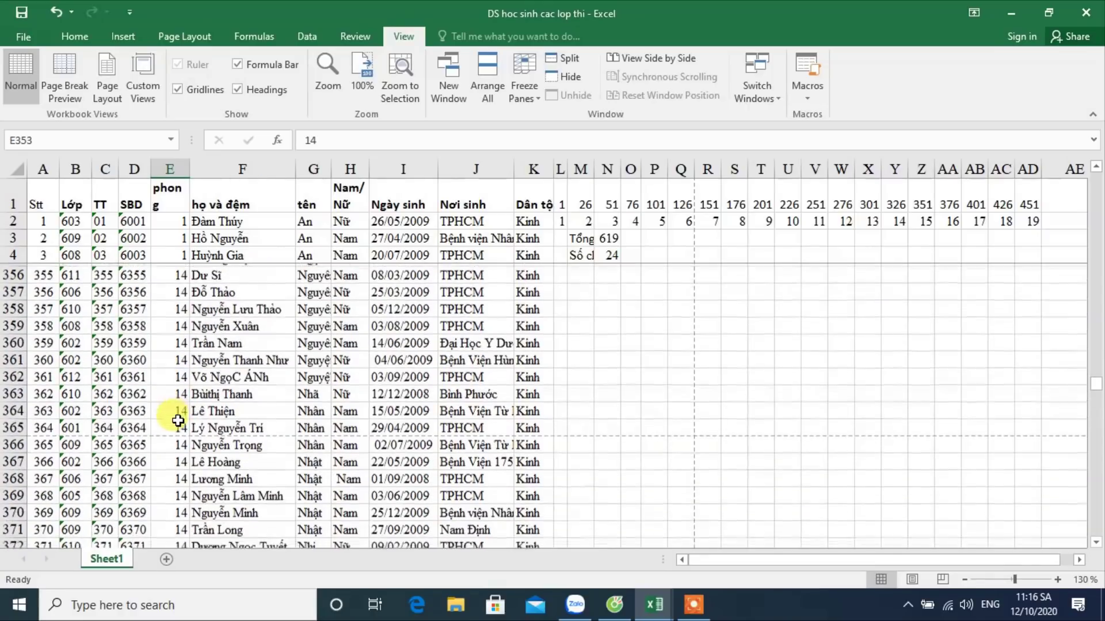
pyautogui.scroll(2, 177, 424)
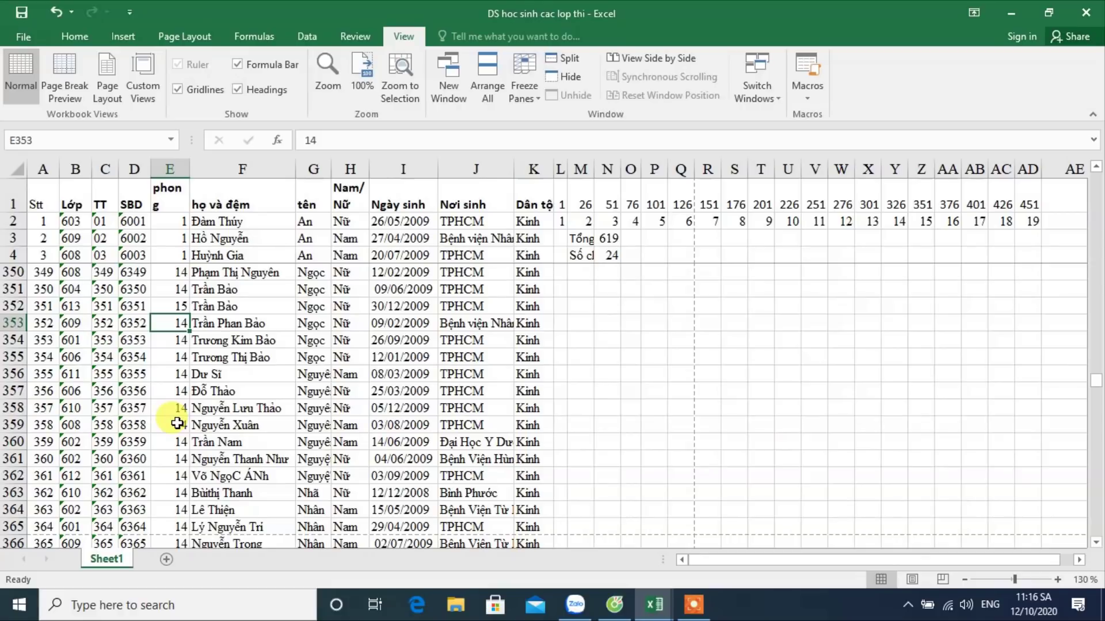
# Step: Fill room 15 down from E352, then enter 16 in E377 and fill it down
pyautogui.click(183, 306)
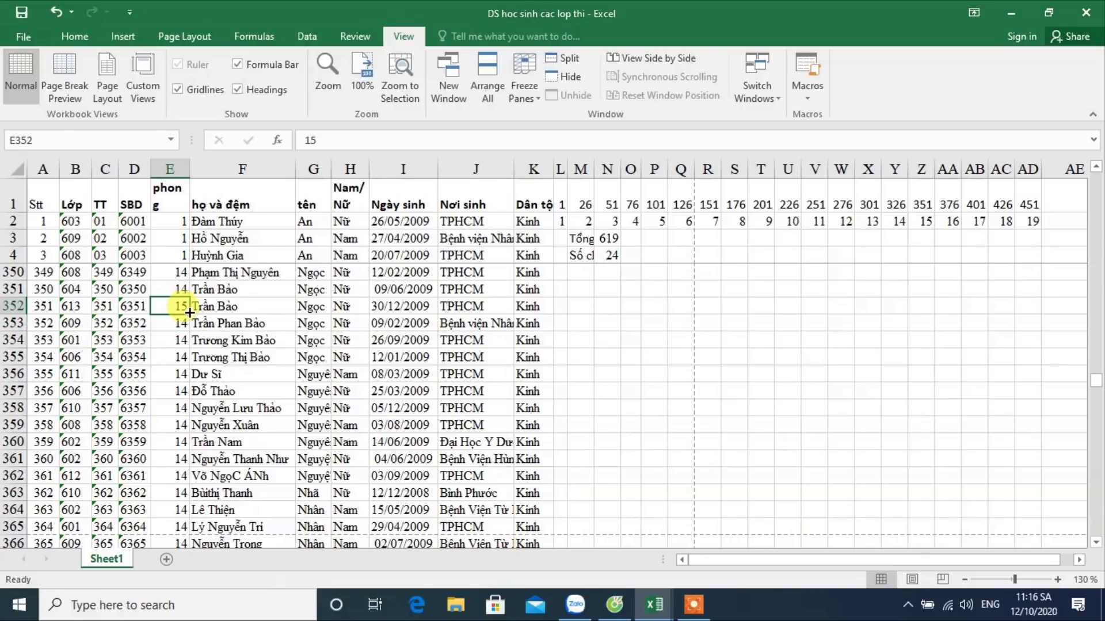
pyautogui.doubleClick(190, 313)
pyautogui.scroll(-2, 180, 359)
pyautogui.scroll(-4, 180, 360)
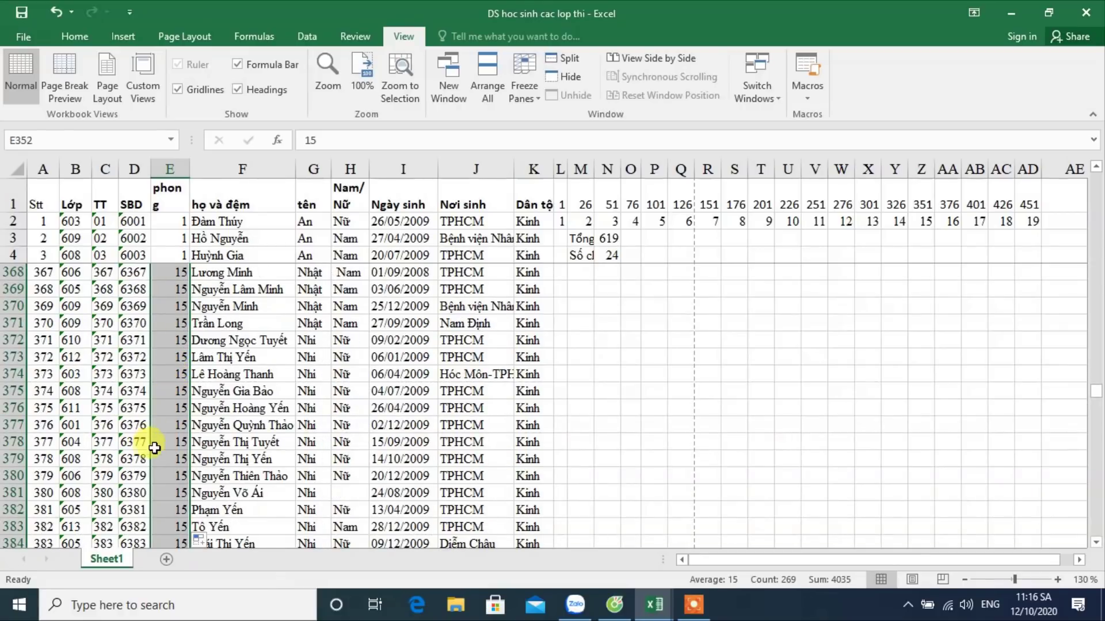
pyautogui.click(168, 426)
pyautogui.write('1')
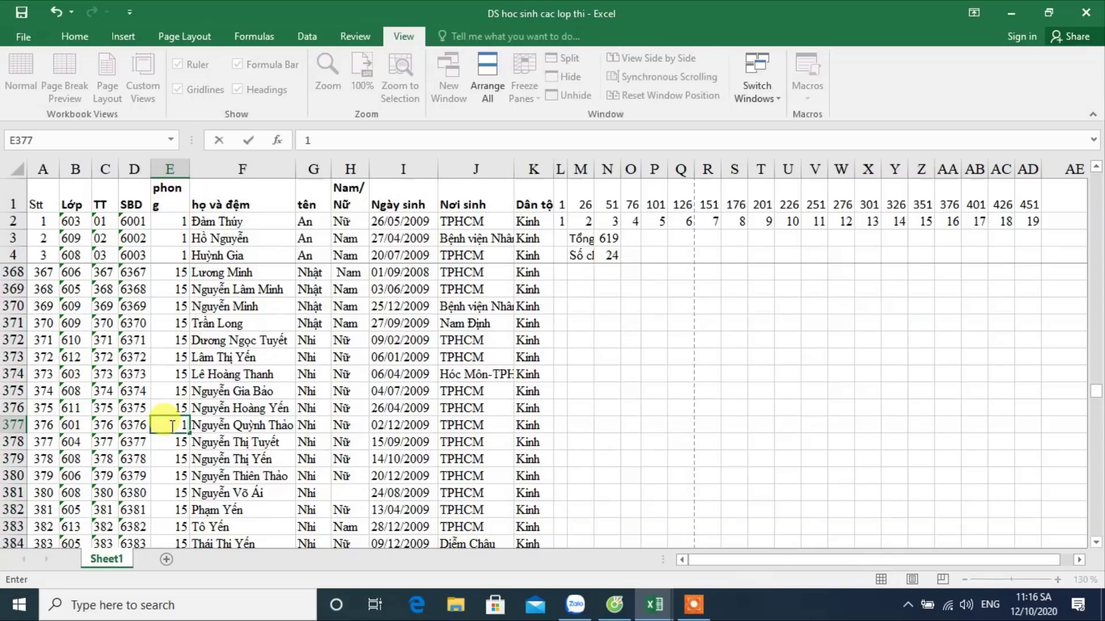
pyautogui.click(172, 425)
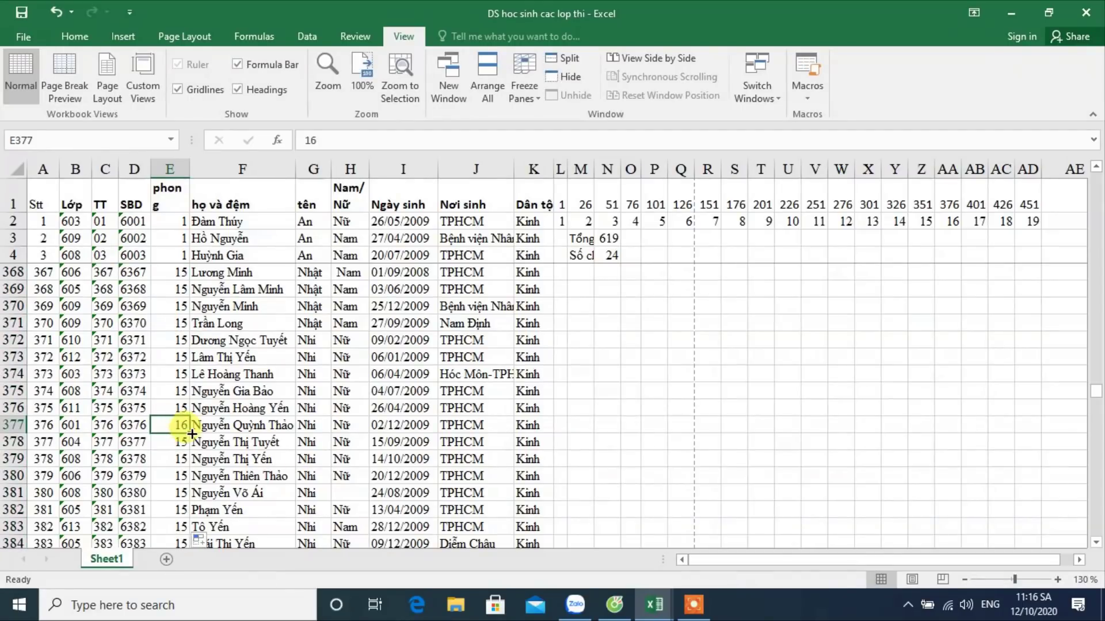
pyautogui.doubleClick(190, 432)
# Step: Enter room 17 in E402 and fill it down column E
pyautogui.scroll(-4, 189, 431)
pyautogui.scroll(-5, 189, 431)
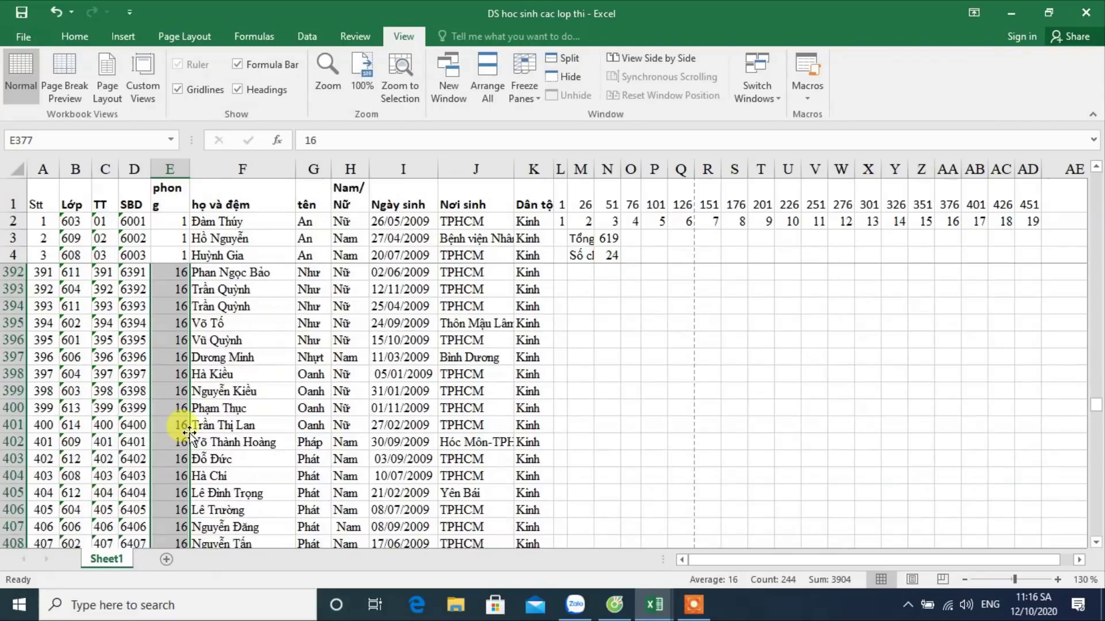
pyautogui.click(167, 392)
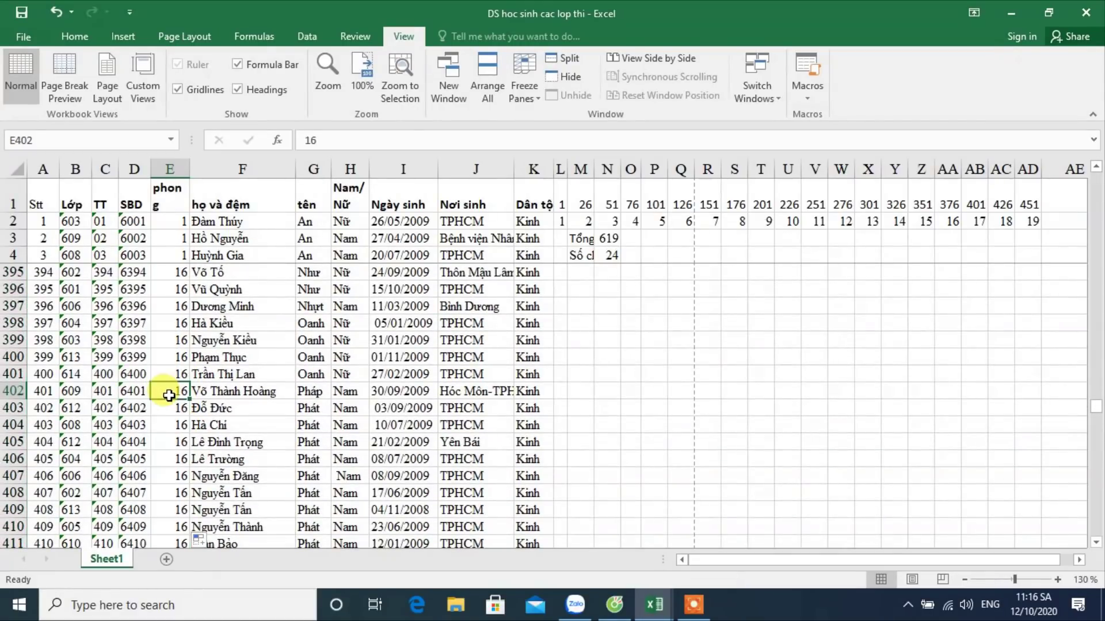
pyautogui.write('1')
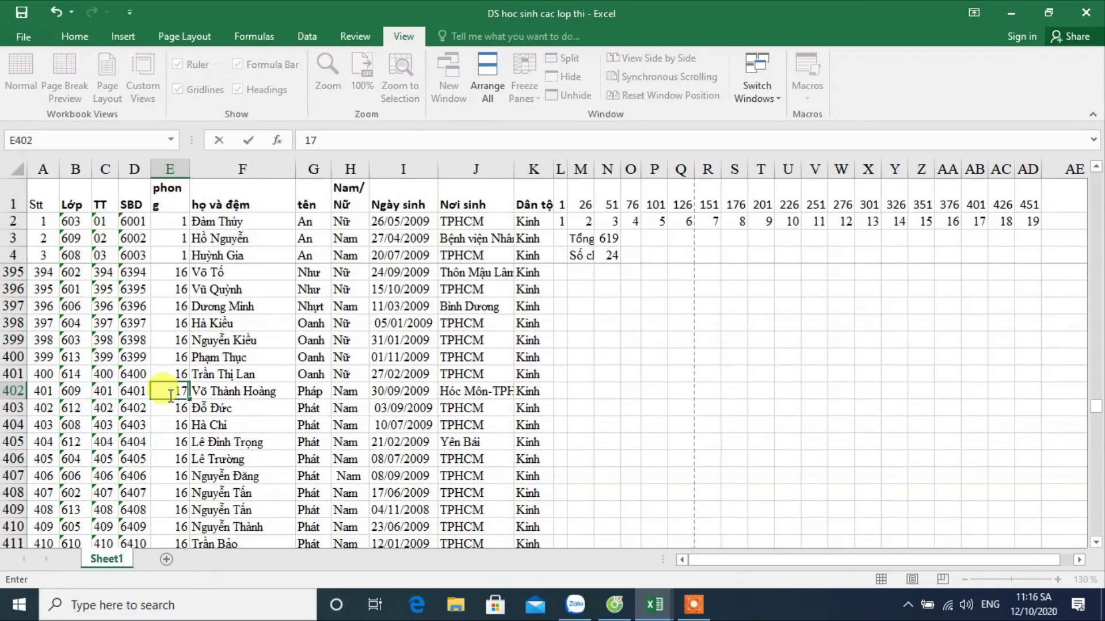
pyautogui.click(171, 396)
pyautogui.doubleClick(189, 399)
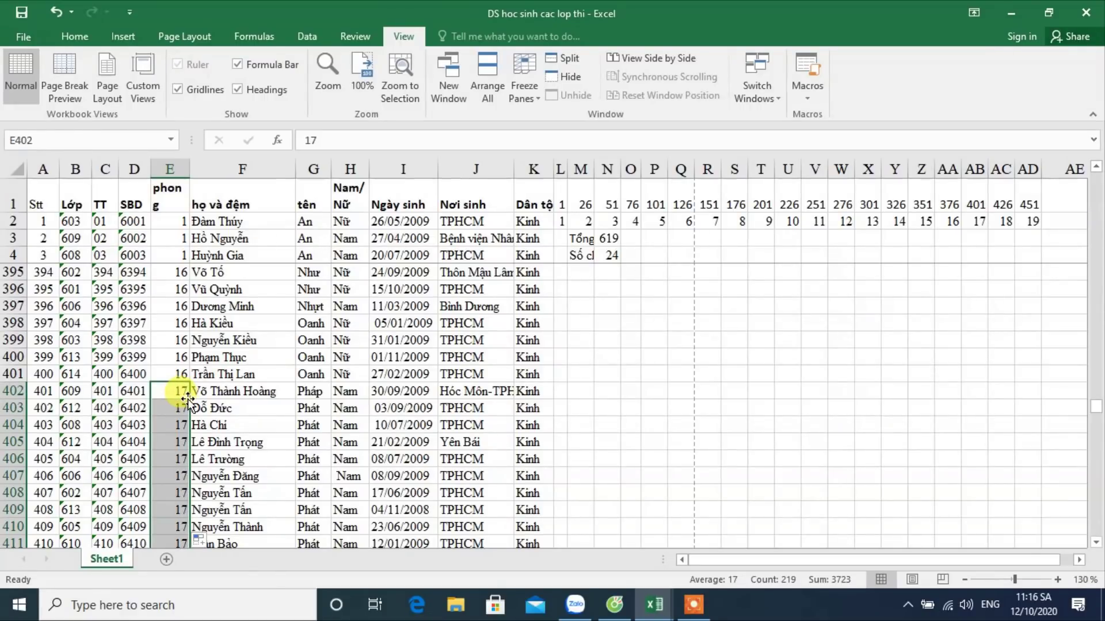
# Step: Enter room 18 in E419 and fill it down column E
pyautogui.scroll(-3, 188, 399)
pyautogui.scroll(-1, 187, 399)
pyautogui.scroll(-1, 188, 398)
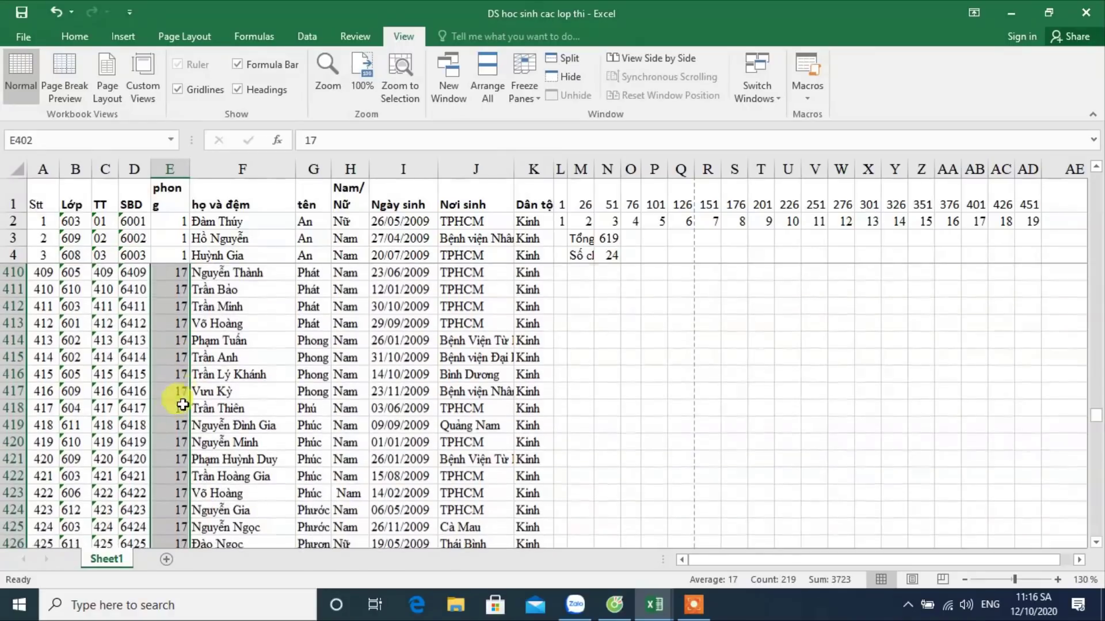
pyautogui.click(171, 425)
pyautogui.write('1')
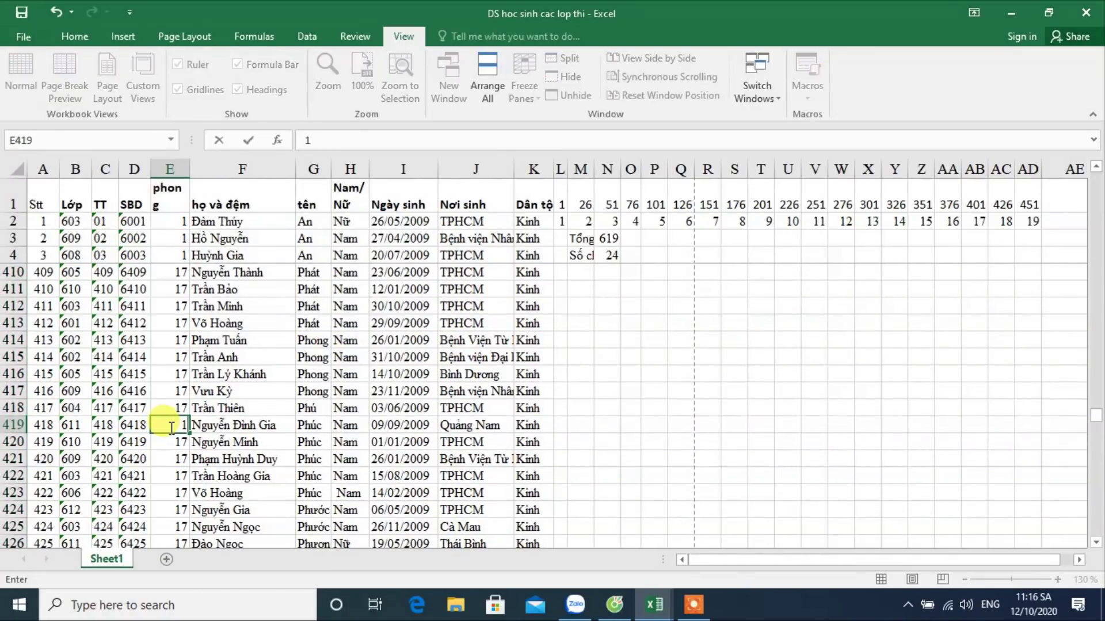
pyautogui.press('Return')
pyautogui.click(173, 426)
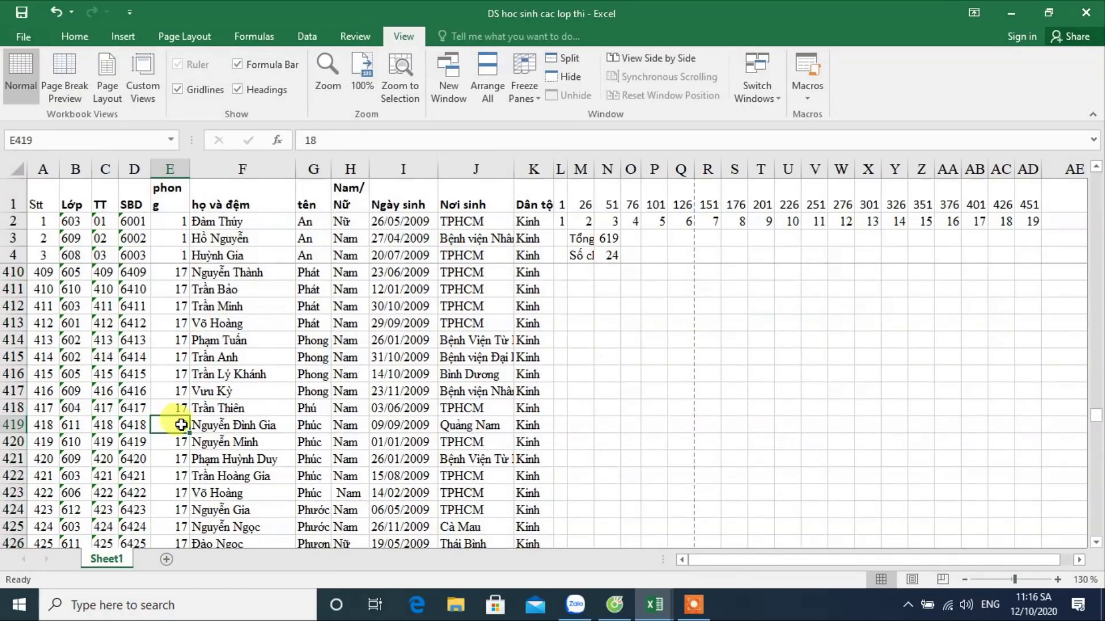
pyautogui.doubleClick(190, 433)
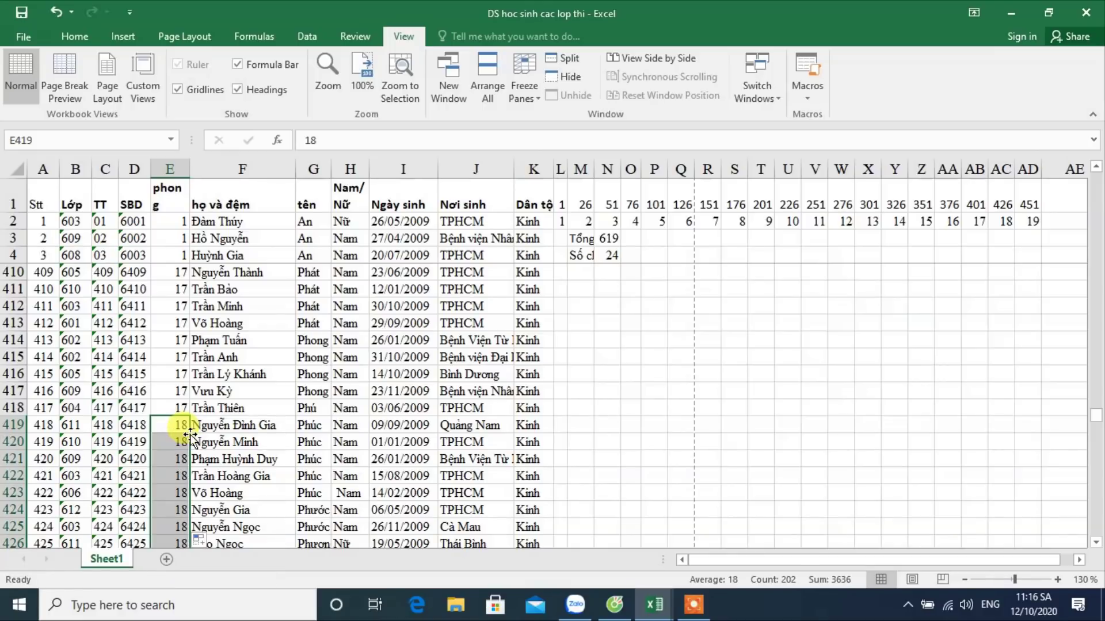
# Step: Enter room 19 in E452 for student 451
pyautogui.scroll(-3, 190, 433)
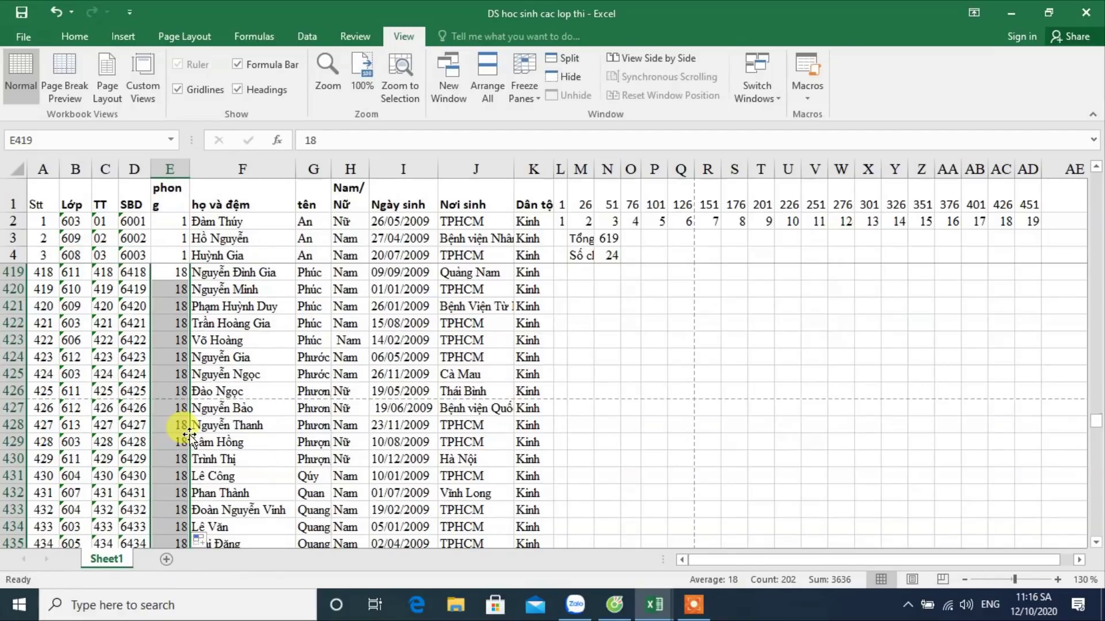
pyautogui.scroll(-2, 190, 433)
pyautogui.scroll(-2, 190, 433)
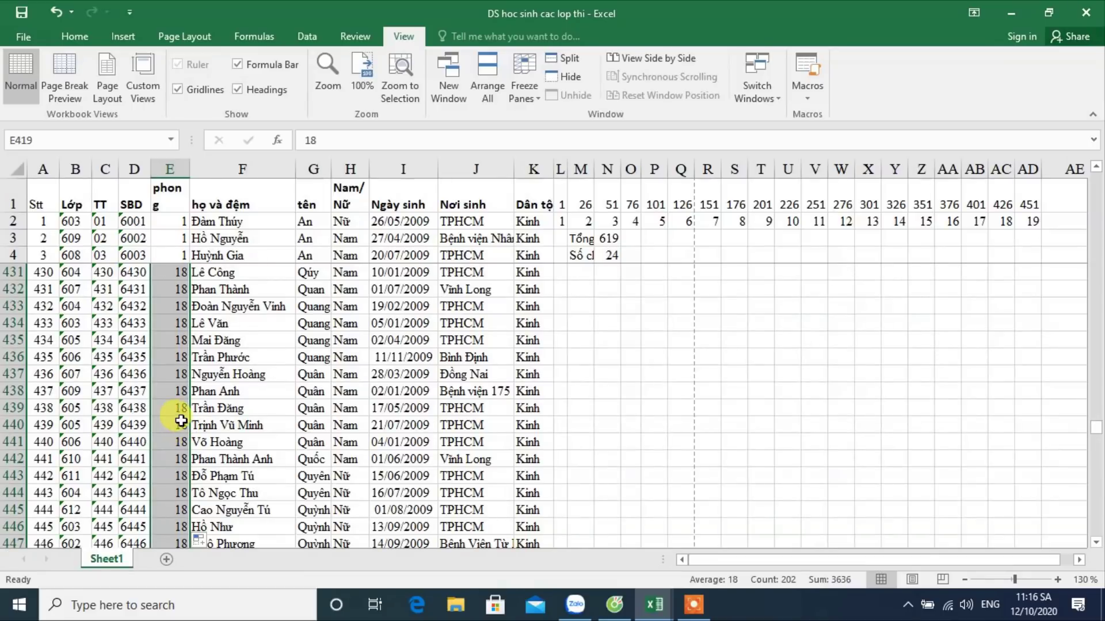
pyautogui.scroll(-3, 174, 430)
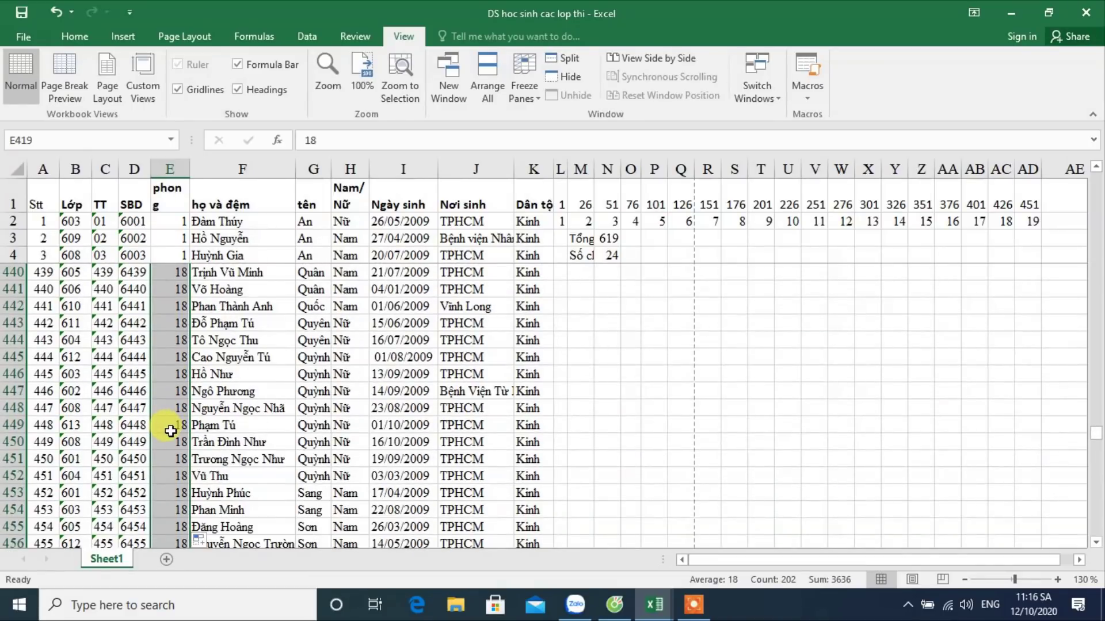
pyautogui.click(171, 475)
pyautogui.write('1')
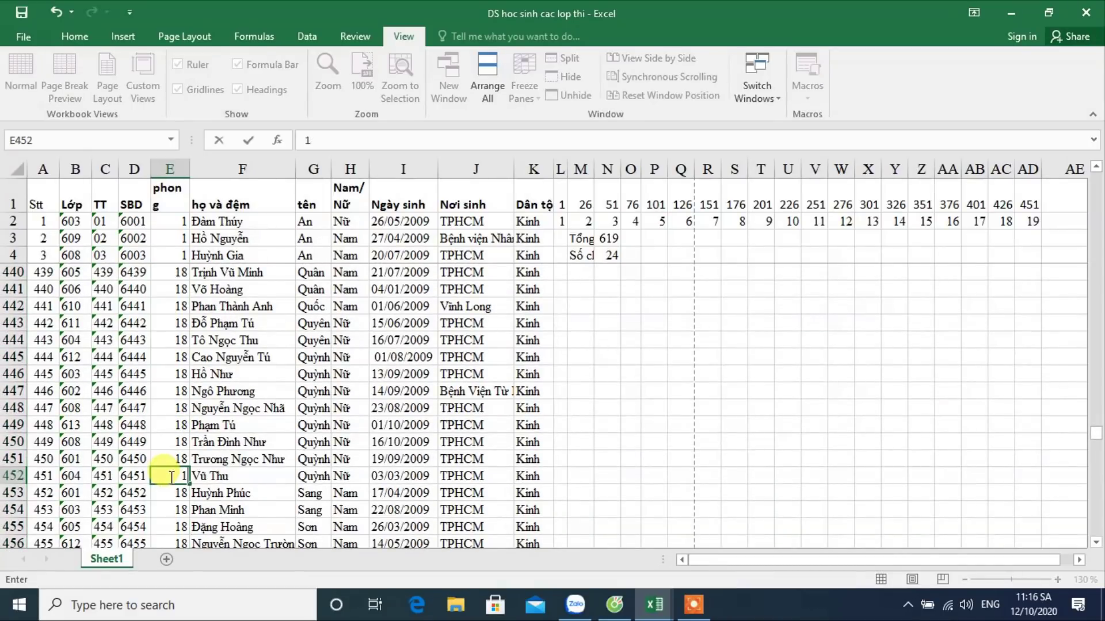
pyautogui.click(169, 476)
pyautogui.scroll(-2, 169, 476)
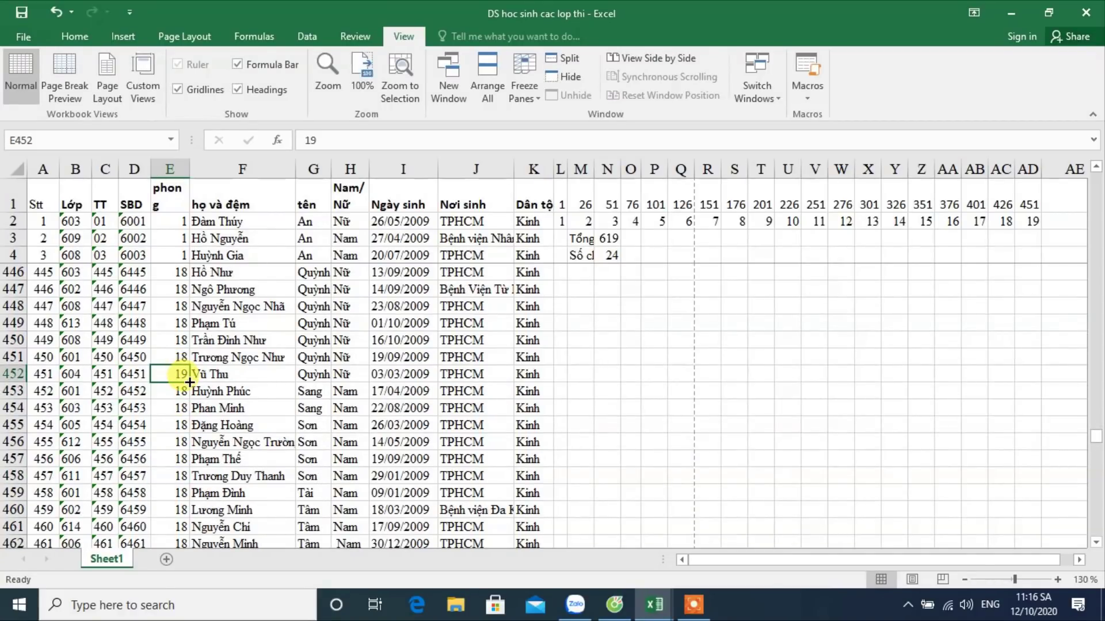
# Step: Extend room 19 to E453 and start a helper count of 1 and 2 in M452:M453
pyautogui.moveTo(189, 382); pyautogui.dragTo(189, 399)
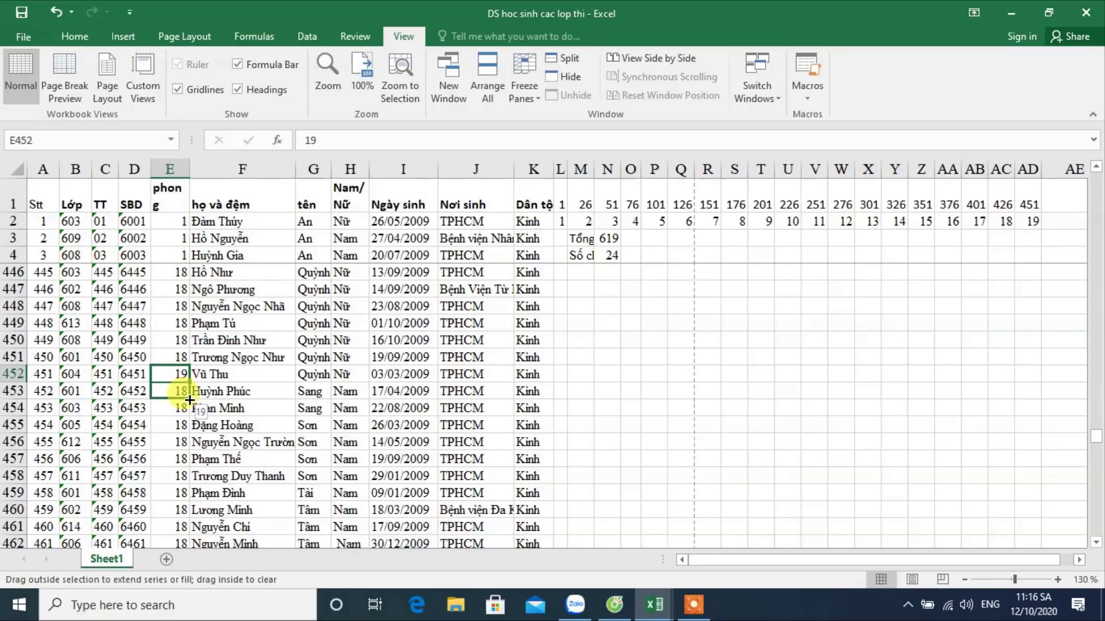
pyautogui.click(577, 373)
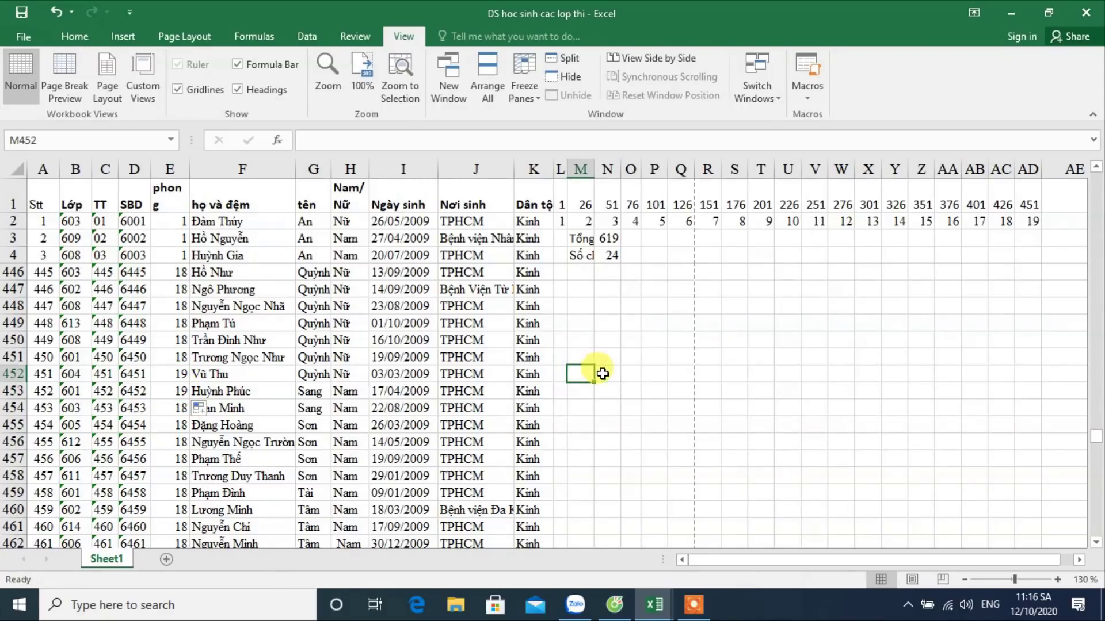
pyautogui.write('1')
pyautogui.press('Return')
pyautogui.write('2')
pyautogui.press('Return')
pyautogui.moveTo(582, 377)
pyautogui.mouseDown()
pyautogui.moveTo(581, 393)
pyautogui.moveTo(599, 245)
pyautogui.moveTo(592, 296)
pyautogui.mouseUp()
pyautogui.scroll(3, 345, 345)
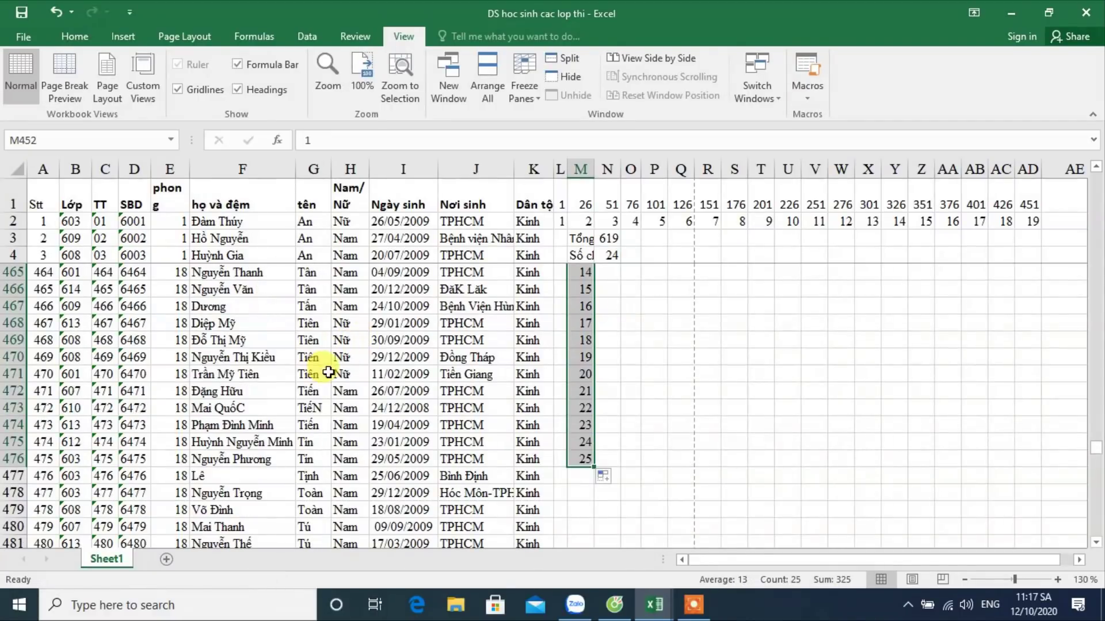
pyautogui.scroll(3, 208, 358)
pyautogui.scroll(4, 161, 354)
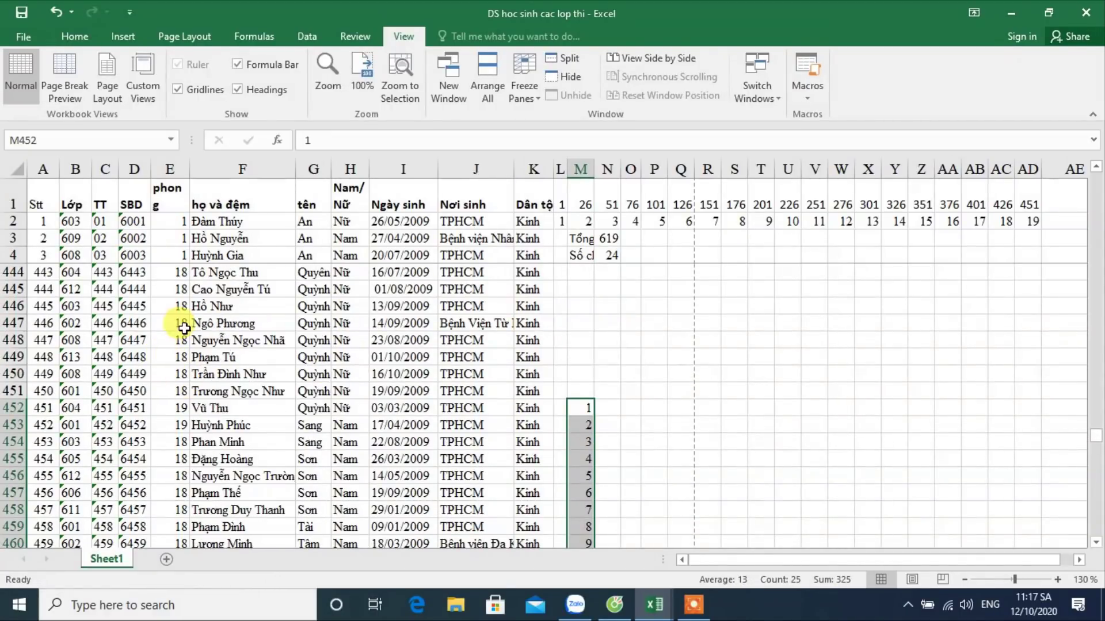
pyautogui.click(181, 410)
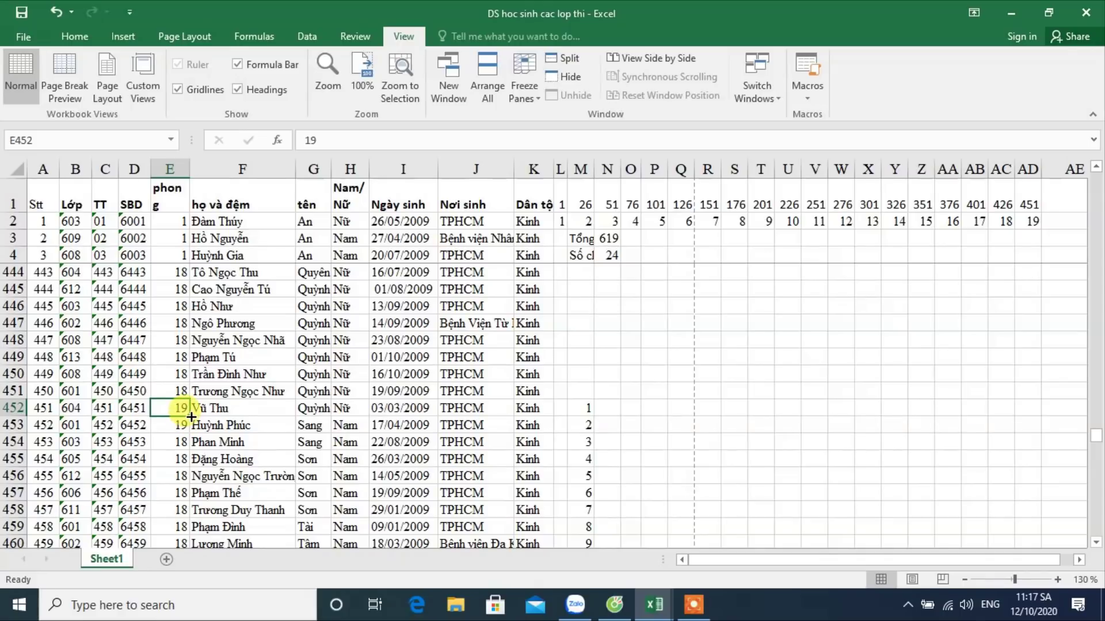
# Step: Fill room 19 down column E from E453
pyautogui.click(187, 426)
pyautogui.hotkey('ctrl', 'd')
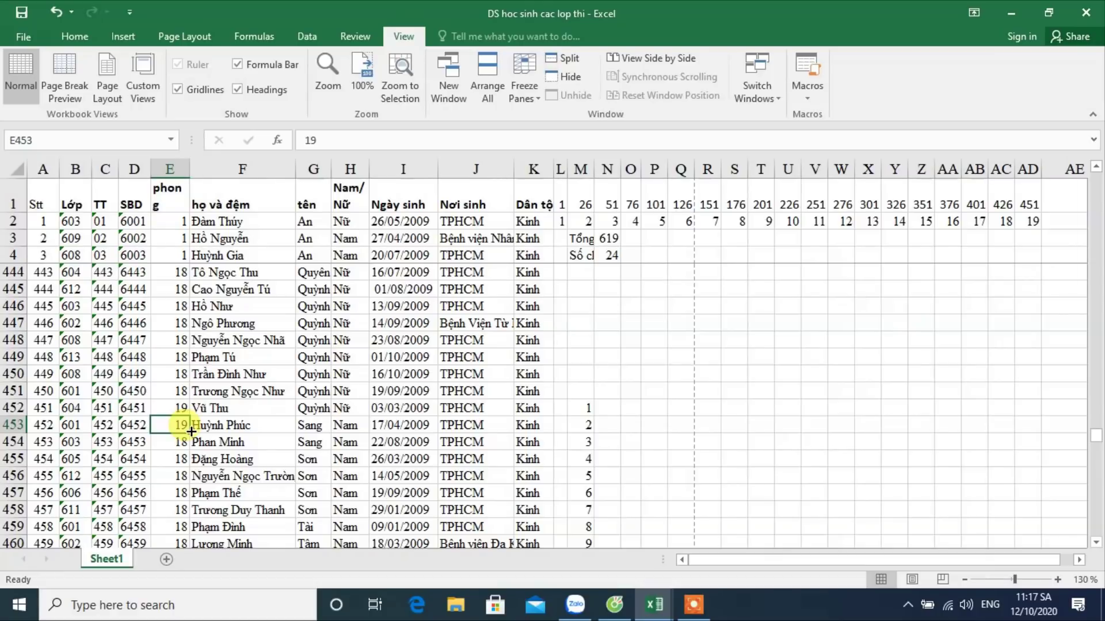
pyautogui.doubleClick(191, 431)
pyautogui.scroll(-5, 172, 427)
pyautogui.scroll(-3, 167, 428)
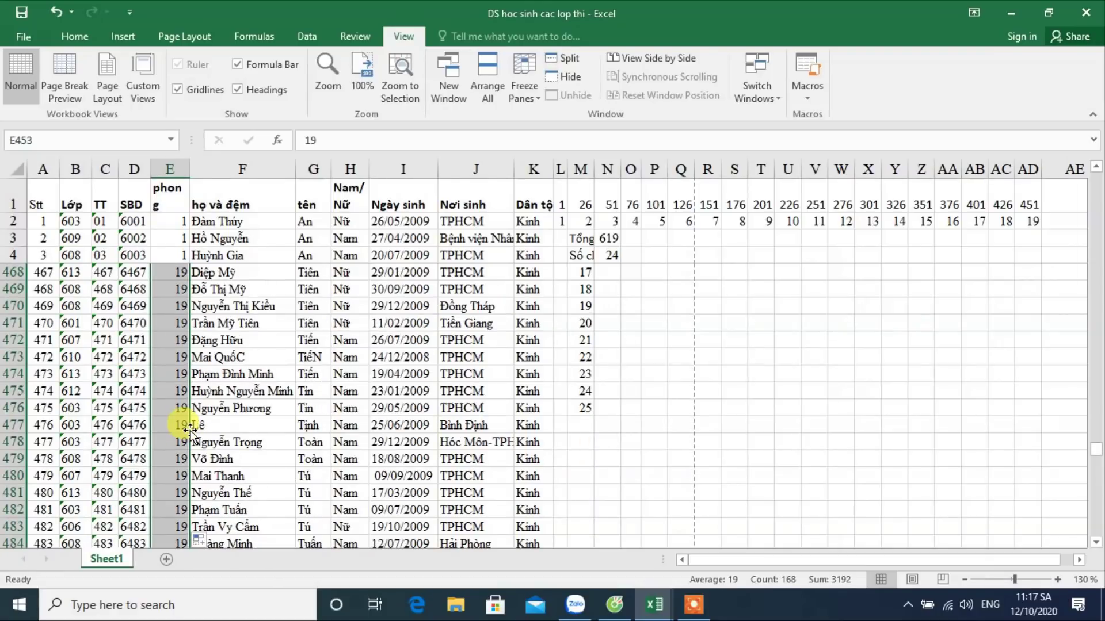
# Step: Put 25 in M476 and enter room 20 in E477
pyautogui.click(164, 408)
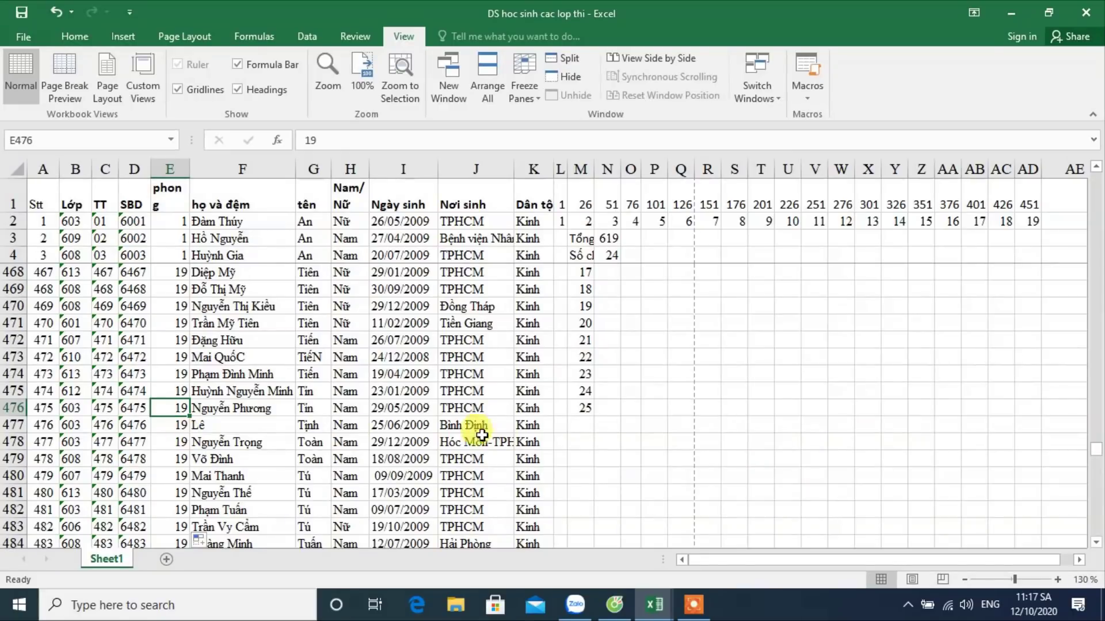
pyautogui.click(583, 407)
pyautogui.write('25')
pyautogui.click(175, 409)
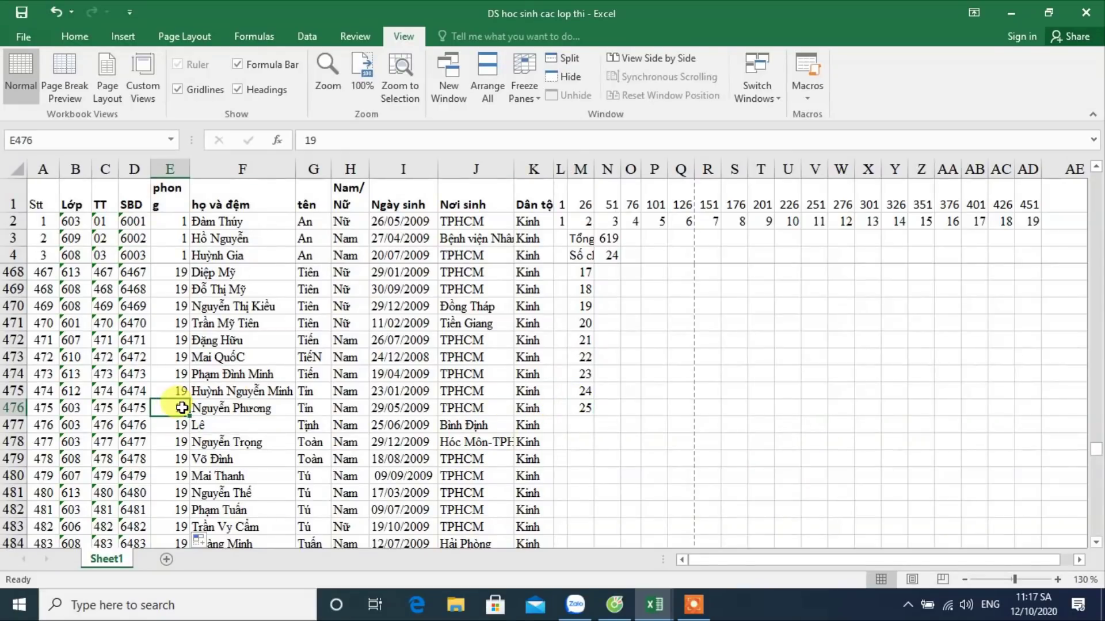
pyautogui.click(181, 422)
pyautogui.write('19')
pyautogui.press('Return')
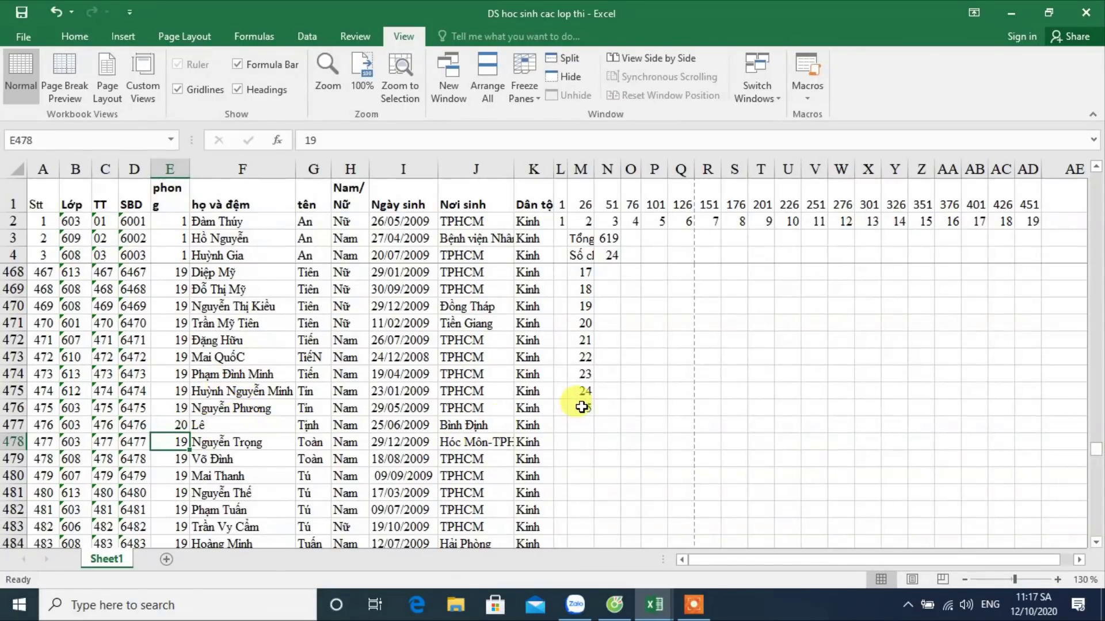
# Step: Copy the 1–25 helper series from M452:M476 and paste it from M477 downward
pyautogui.scroll(3, 588, 415)
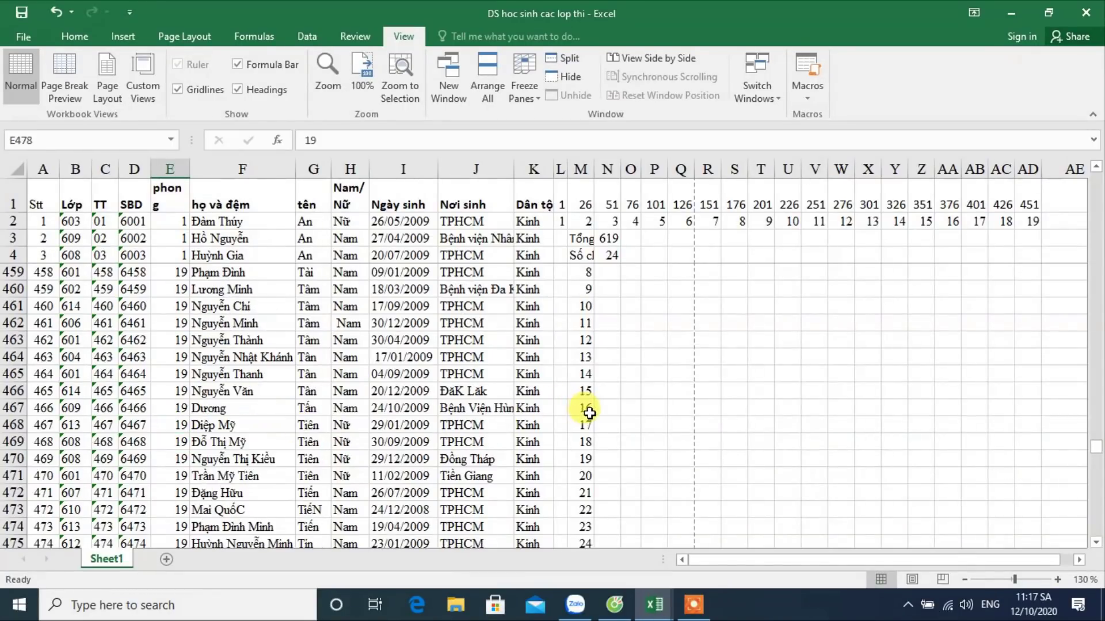
pyautogui.scroll(3, 587, 410)
pyautogui.moveTo(588, 424)
pyautogui.mouseDown()
pyautogui.moveTo(582, 616)
pyautogui.moveTo(588, 522)
pyautogui.mouseUp()
pyautogui.hotkey('ctrl', 'c')
pyautogui.scroll(-3, 588, 522)
pyautogui.click(579, 391)
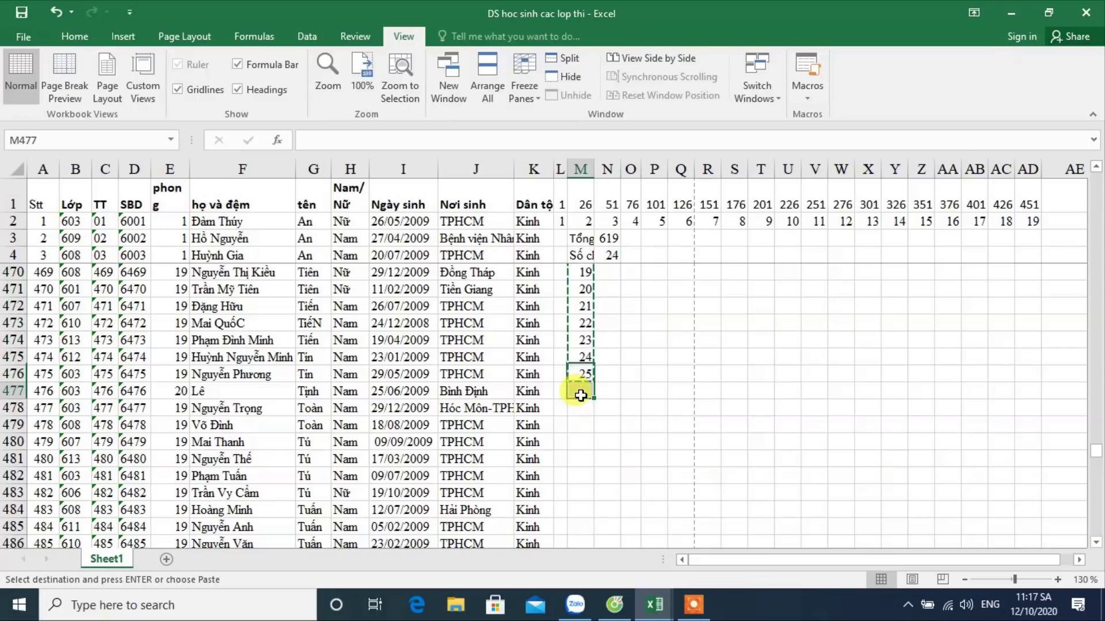
pyautogui.moveTo(596, 405); pyautogui.dragTo(586, 488)
pyautogui.press('Return')
pyautogui.click(586, 487)
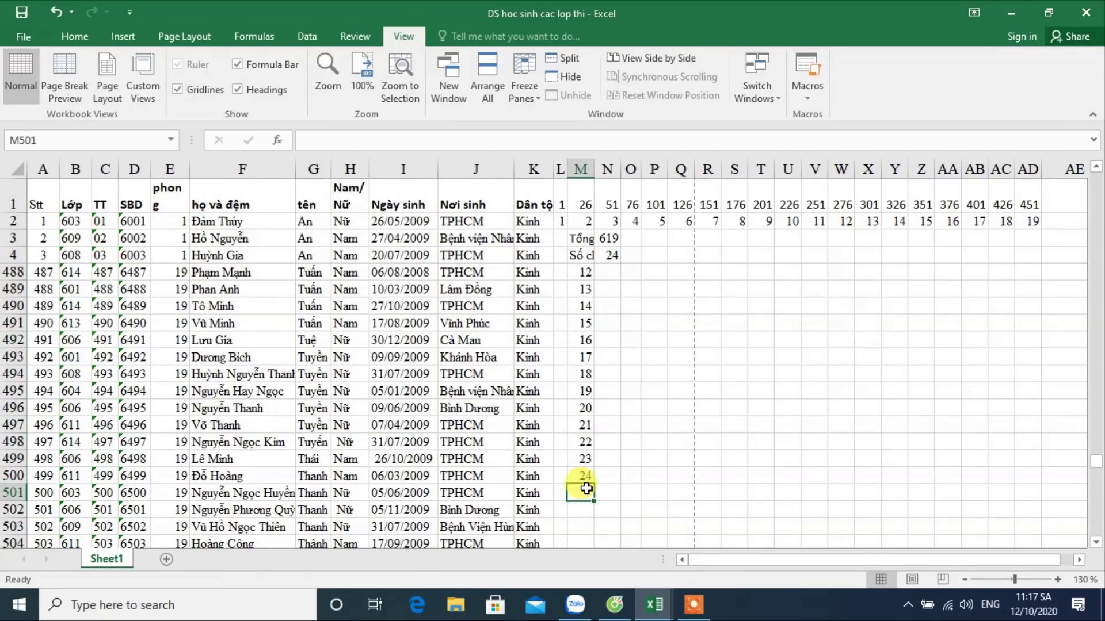
# Step: Check the room number in E500 and reselect E477 holding room 20
pyautogui.scroll(1, 184, 344)
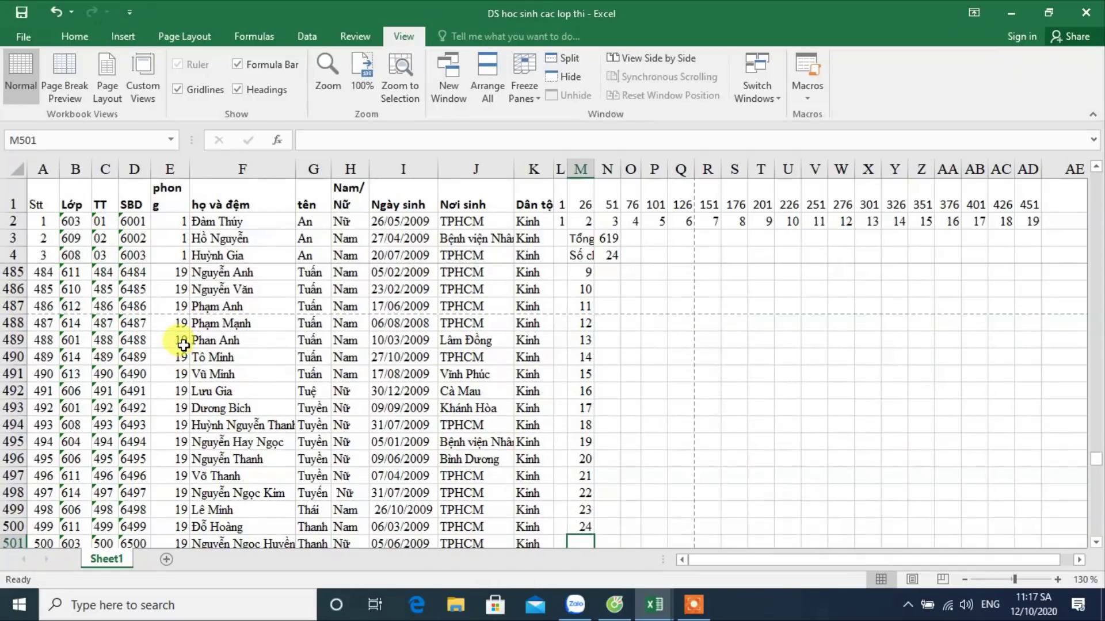
pyautogui.scroll(-3, 184, 344)
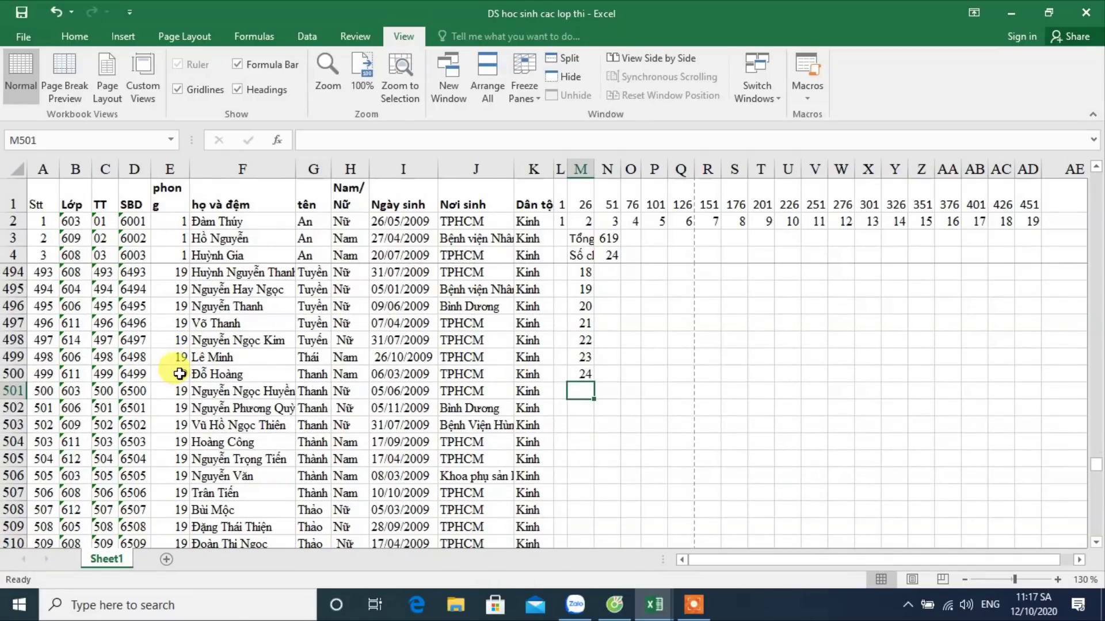
pyautogui.click(179, 375)
pyautogui.scroll(-2, 180, 391)
pyautogui.scroll(4, 178, 388)
pyautogui.scroll(4, 178, 388)
pyautogui.click(182, 285)
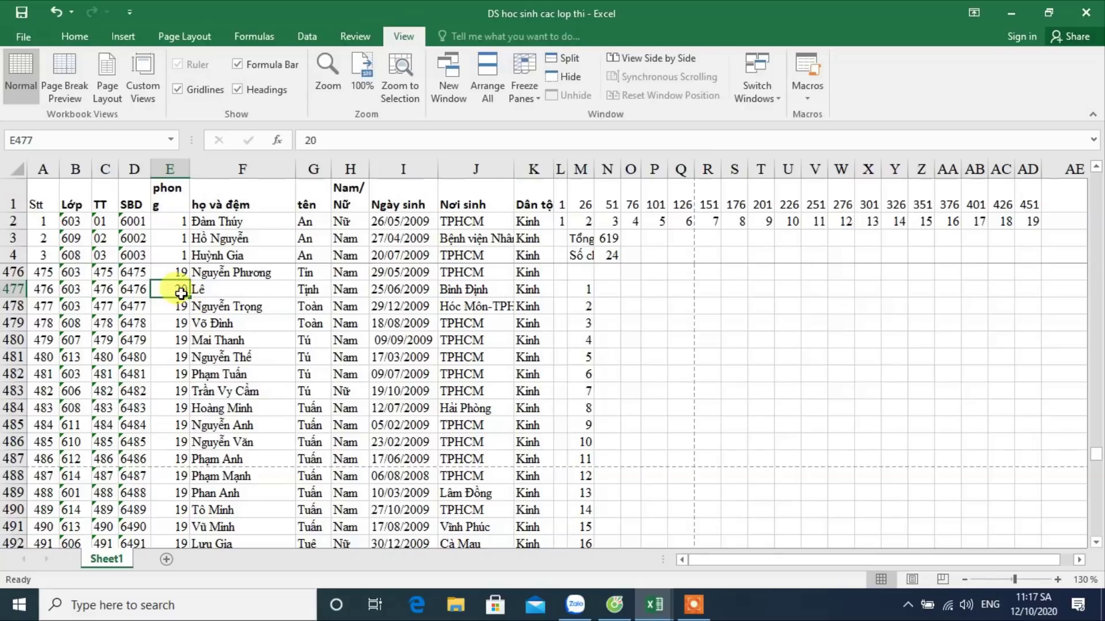
# Step: Fill room 20 down column E from E477
pyautogui.doubleClick(191, 298)
pyautogui.scroll(-2, 180, 388)
pyautogui.scroll(-6, 183, 392)
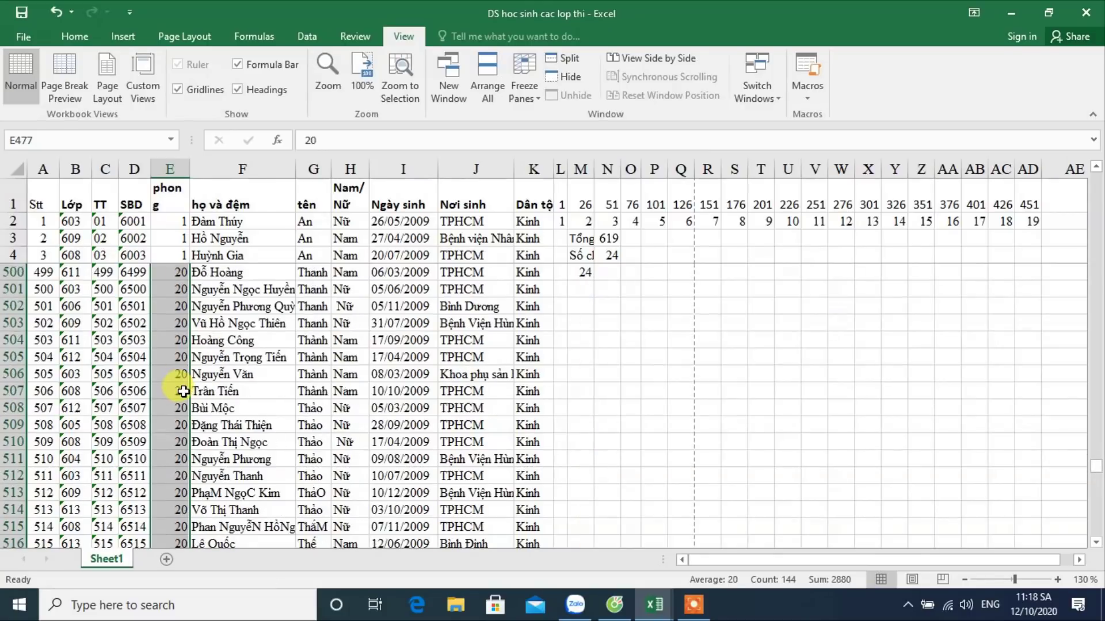
pyautogui.scroll(1, 183, 391)
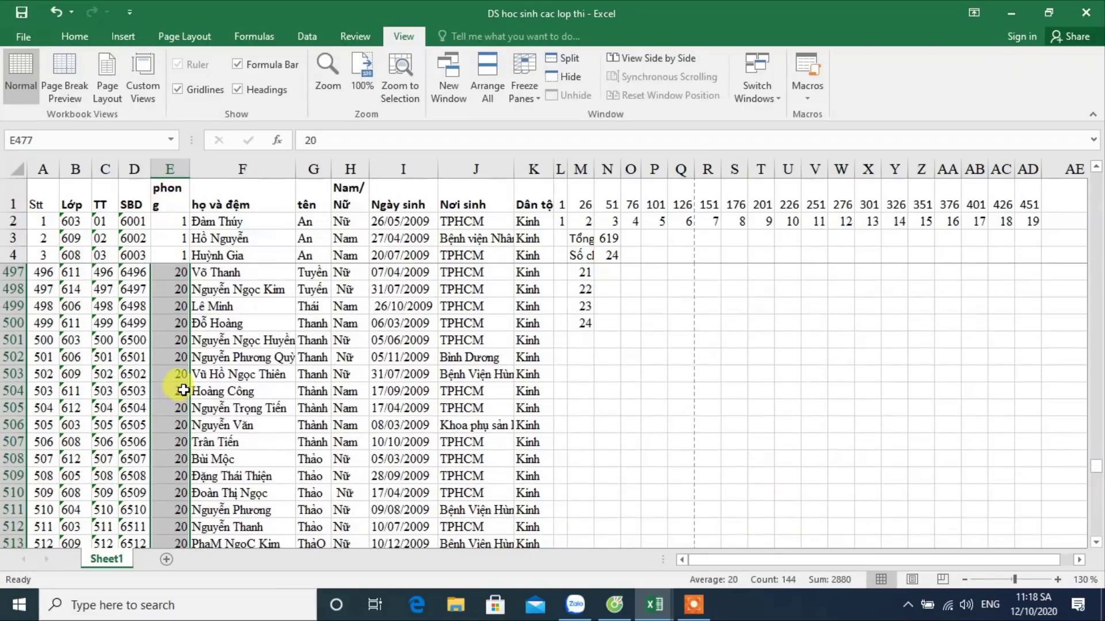
# Step: Enter room 21 in E501 and fill it down column E
pyautogui.click(180, 340)
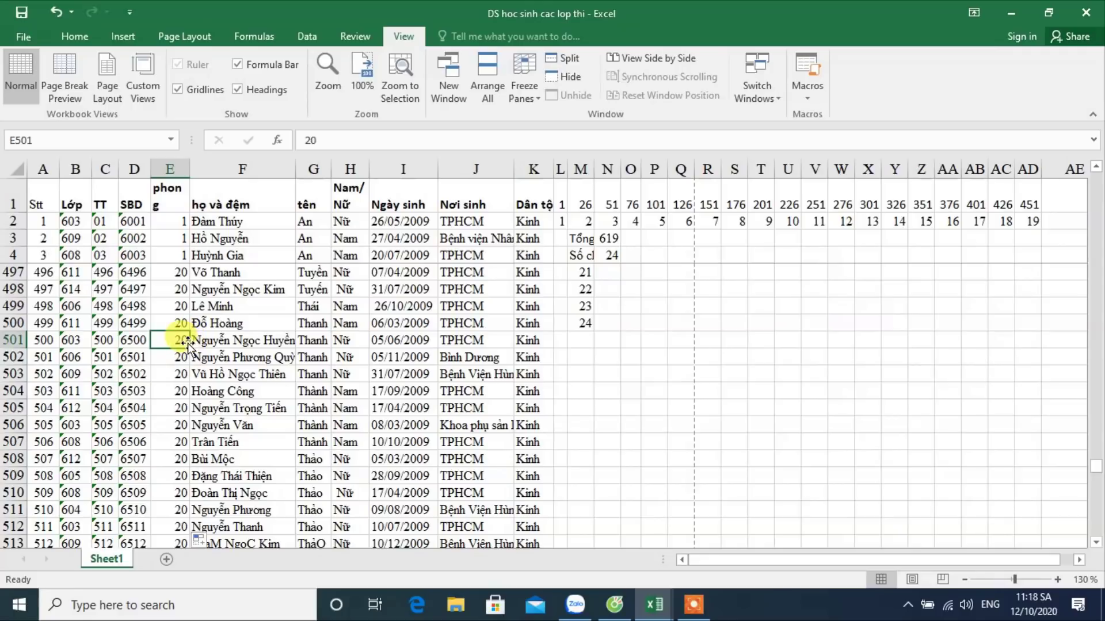
pyautogui.write('2')
pyautogui.press('Down')
pyautogui.click(182, 340)
pyautogui.doubleClick(189, 348)
pyautogui.scroll(-1, 187, 349)
pyautogui.scroll(-1, 187, 349)
pyautogui.scroll(-3, 187, 349)
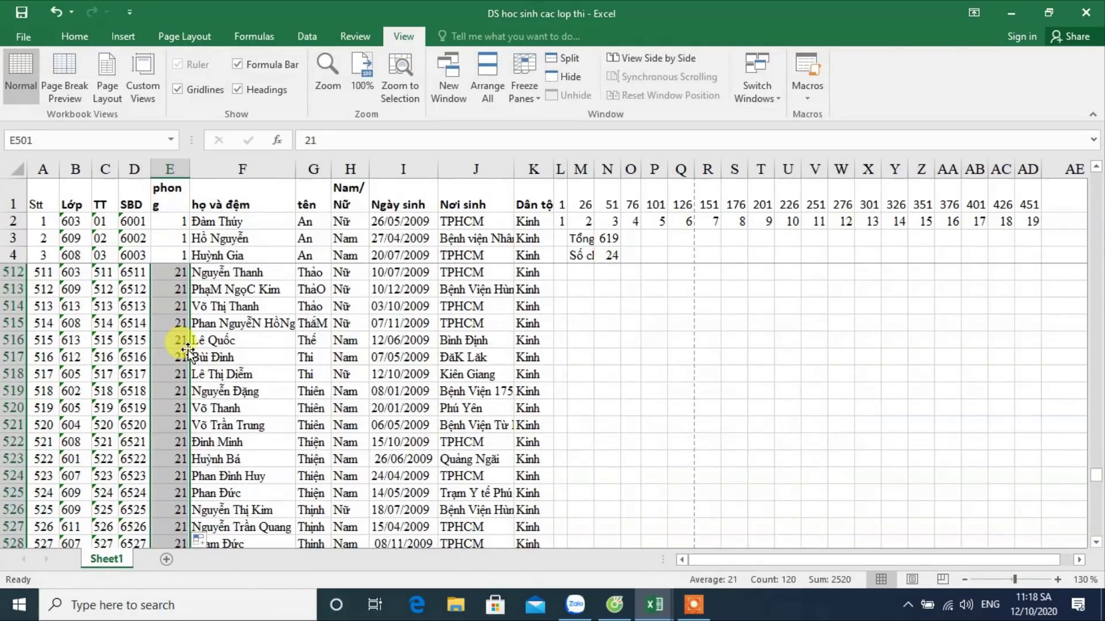
pyautogui.scroll(2, 187, 349)
pyautogui.scroll(2, 187, 349)
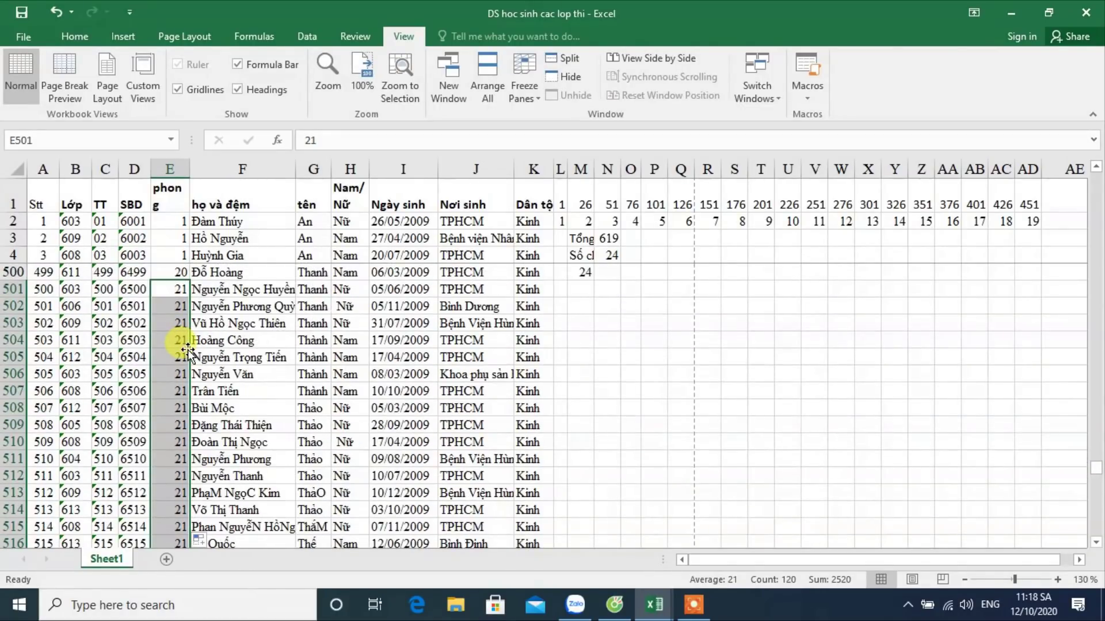
pyautogui.scroll(-2, 187, 349)
pyautogui.scroll(-2, 187, 350)
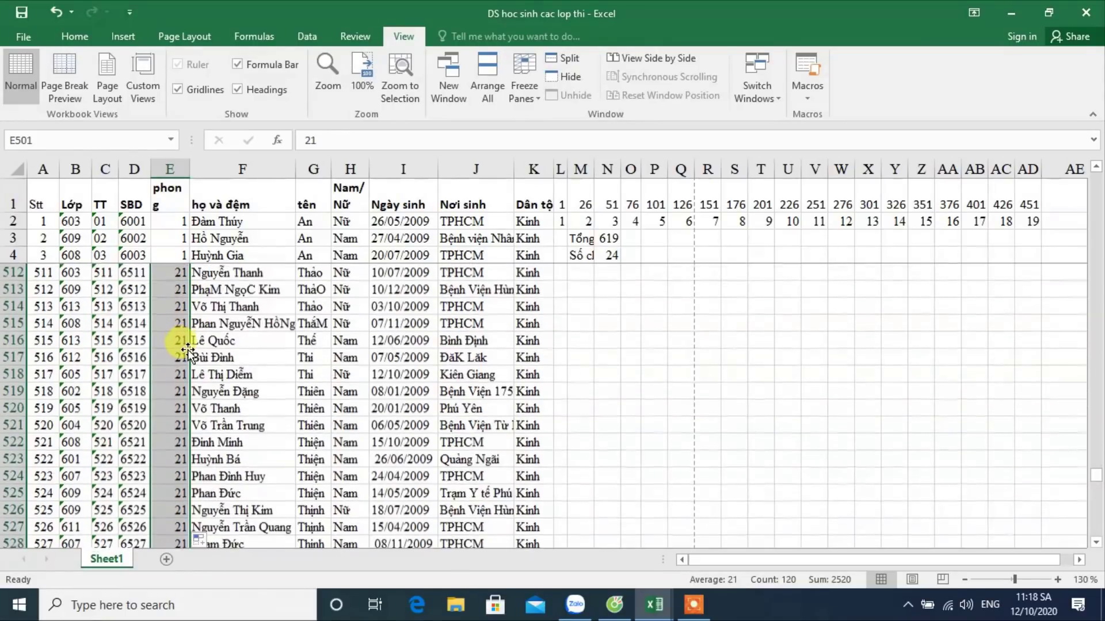
# Step: Return up and begin selecting the 1–24 helper series in column M
pyautogui.scroll(2, 187, 349)
pyautogui.scroll(1, 187, 350)
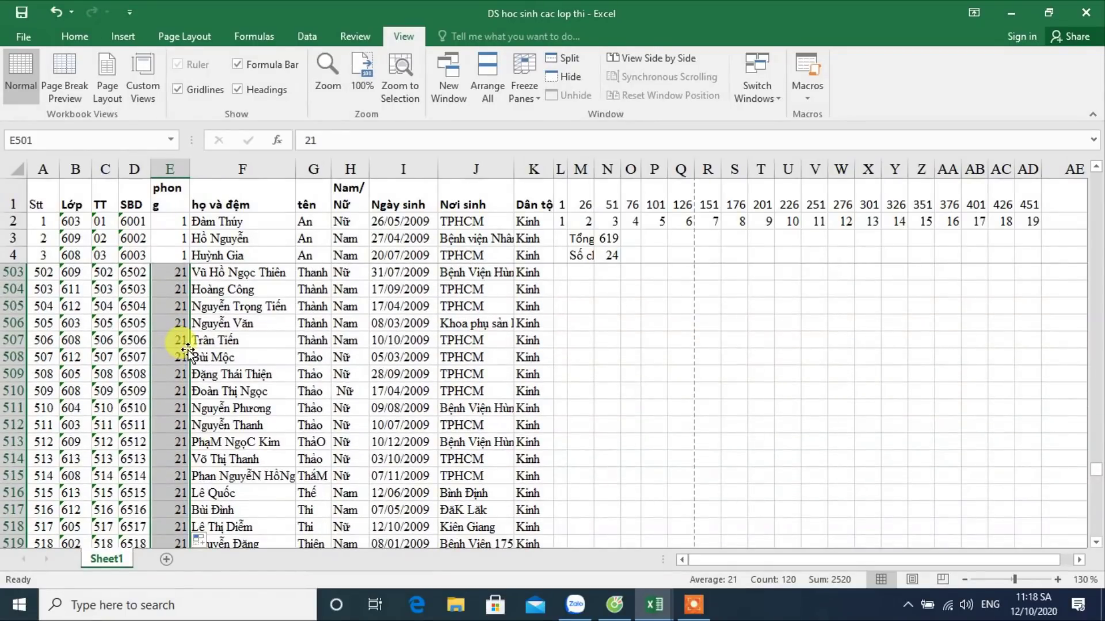
pyautogui.scroll(1, 187, 349)
pyautogui.scroll(3, 592, 352)
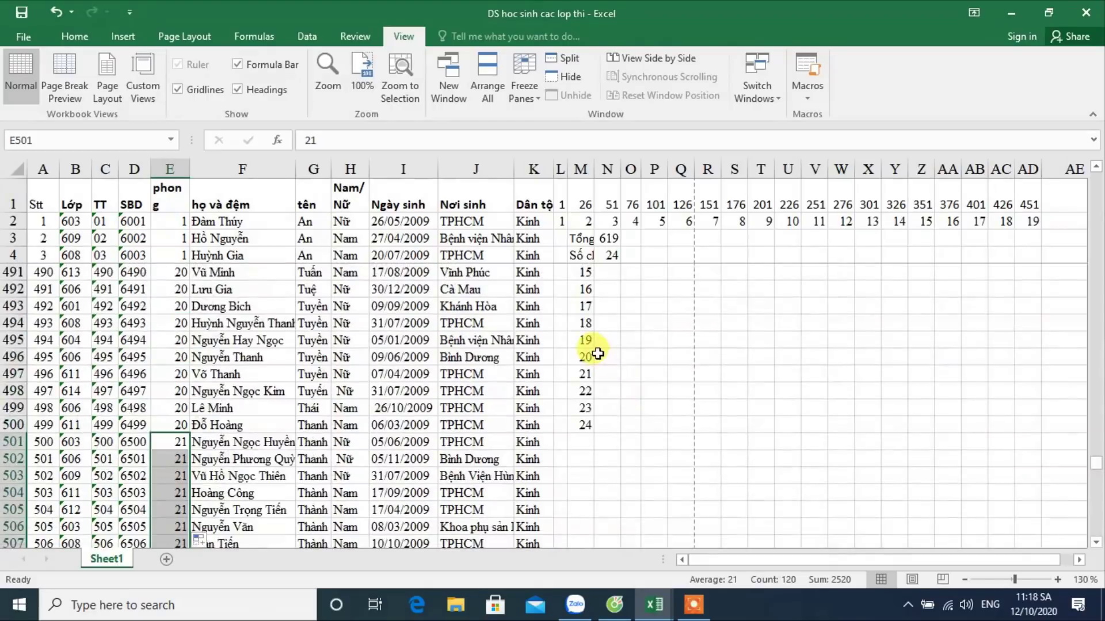
pyautogui.scroll(3, 599, 320)
pyautogui.scroll(3, 594, 296)
pyautogui.moveTo(582, 340); pyautogui.dragTo(585, 541)
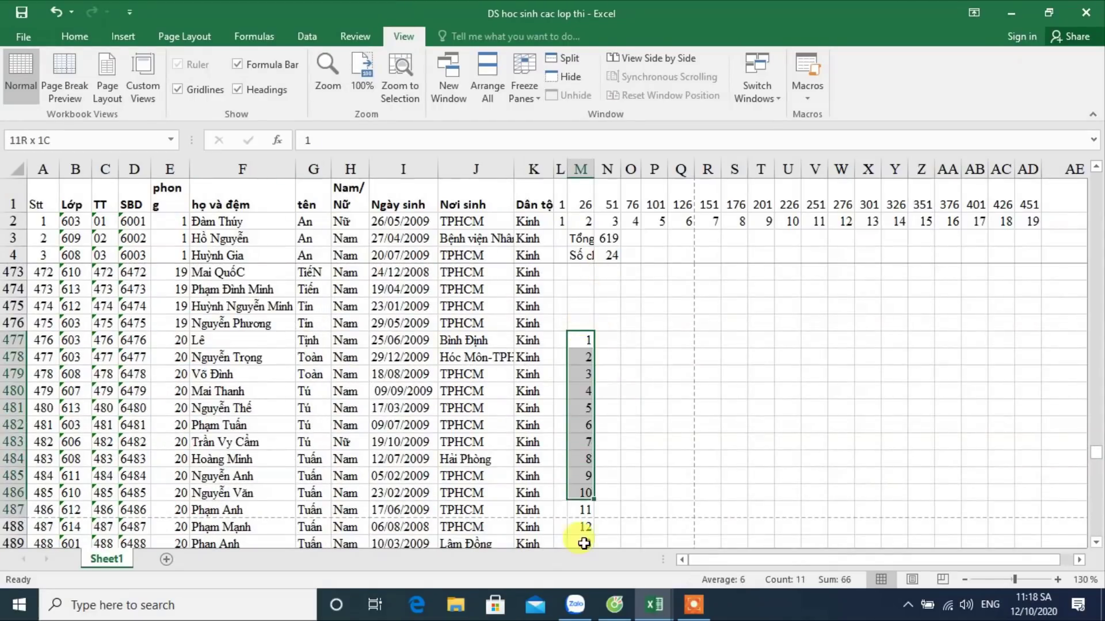
# Step: Copy the 1–24 series from M477:M500 and paste it at M501 and M525
pyautogui.moveTo(585, 541); pyautogui.dragTo(584, 525)
pyautogui.hotkey('ctrl', 'c')
pyautogui.scroll(-3, 584, 526)
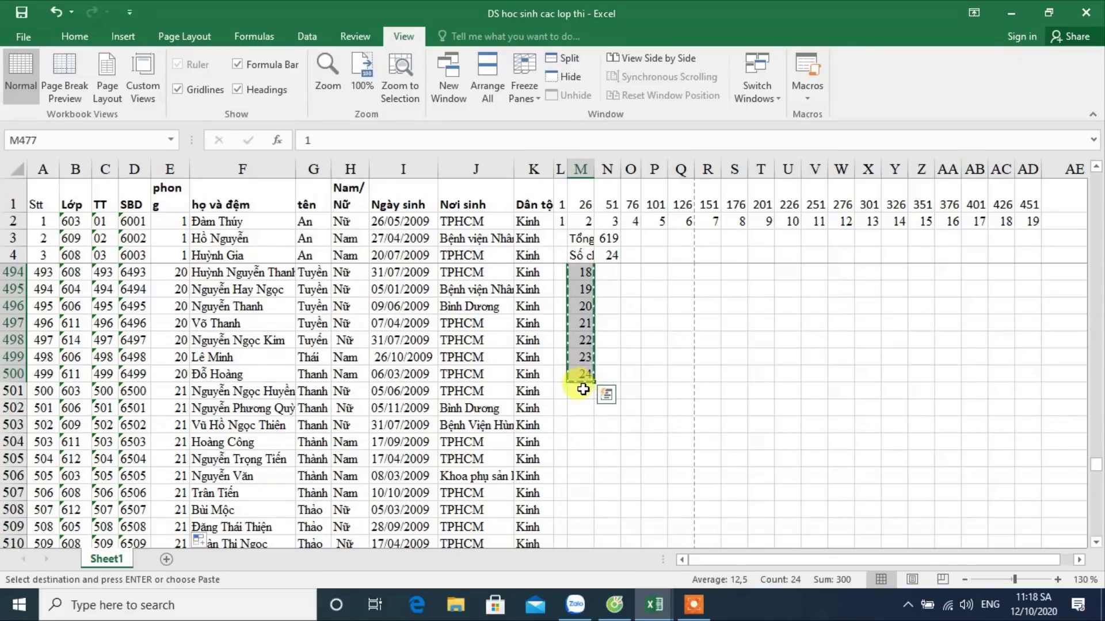
pyautogui.click(581, 391)
pyautogui.hotkey('ctrl', 'v')
pyautogui.scroll(-4, 594, 390)
pyautogui.scroll(-4, 594, 397)
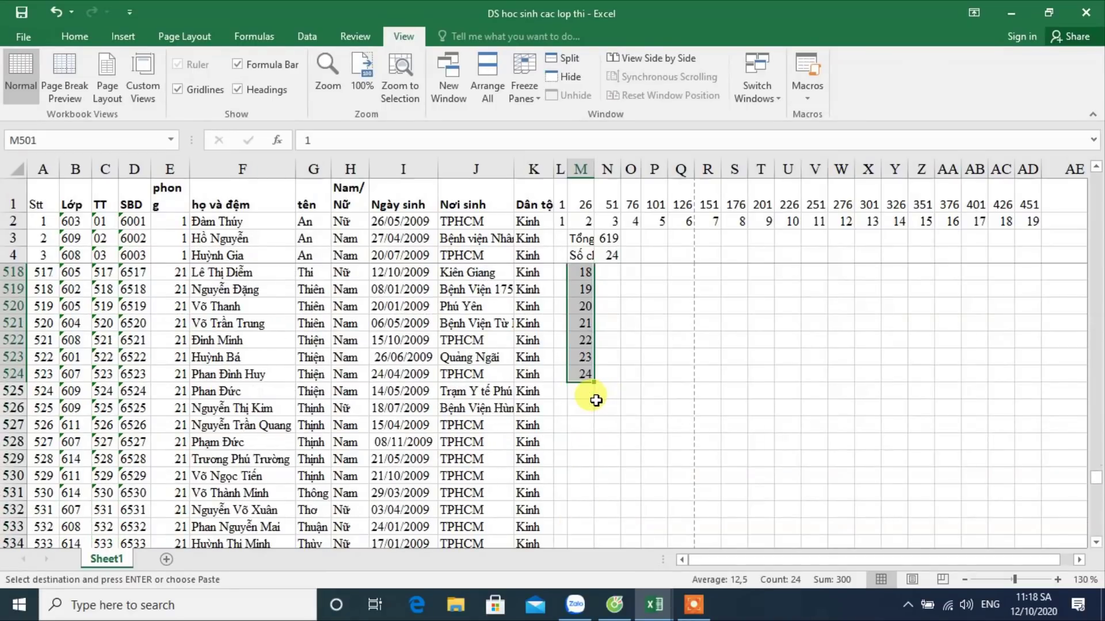
pyautogui.click(582, 396)
pyautogui.hotkey('ctrl', 'v')
# Step: Paste the 1–24 series at M549, M573 and M597, reaching row 620
pyautogui.scroll(-4, 584, 395)
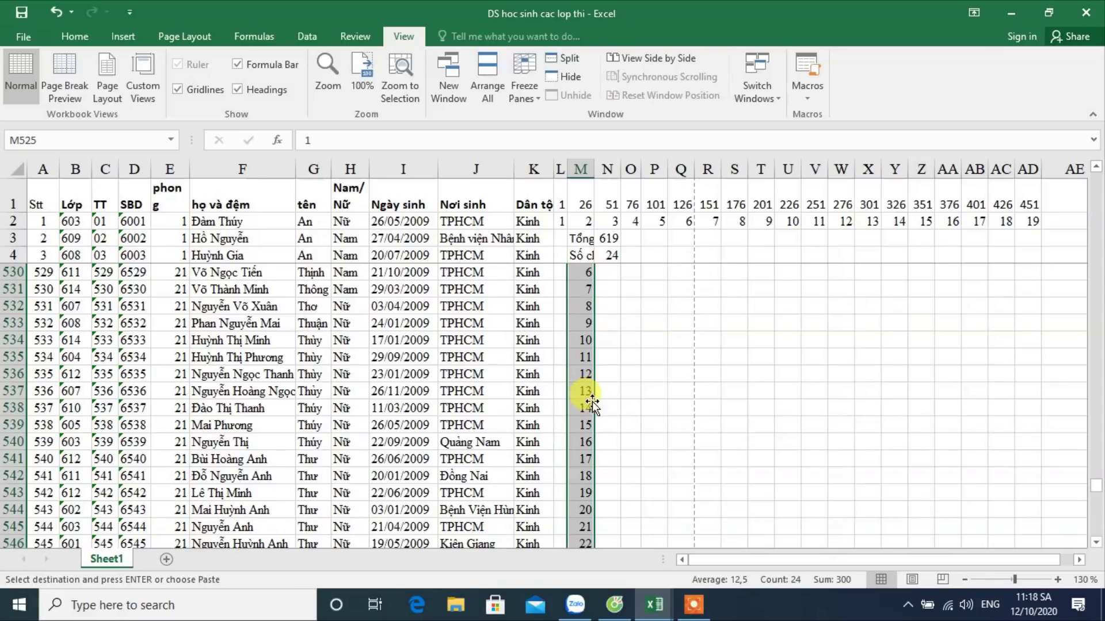
pyautogui.scroll(-4, 584, 394)
pyautogui.click(584, 396)
pyautogui.hotkey('ctrl', 'v')
pyautogui.scroll(-4, 585, 397)
pyautogui.scroll(-3, 580, 406)
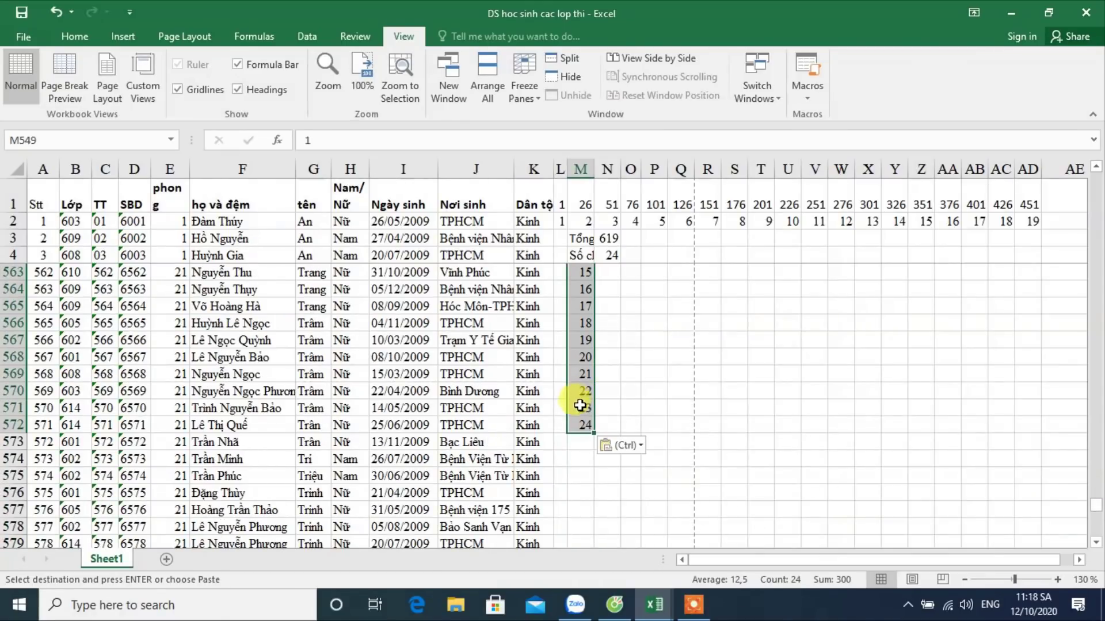
pyautogui.click(579, 442)
pyautogui.hotkey('ctrl', 'v')
pyautogui.scroll(-4, 575, 437)
pyautogui.scroll(-6, 587, 403)
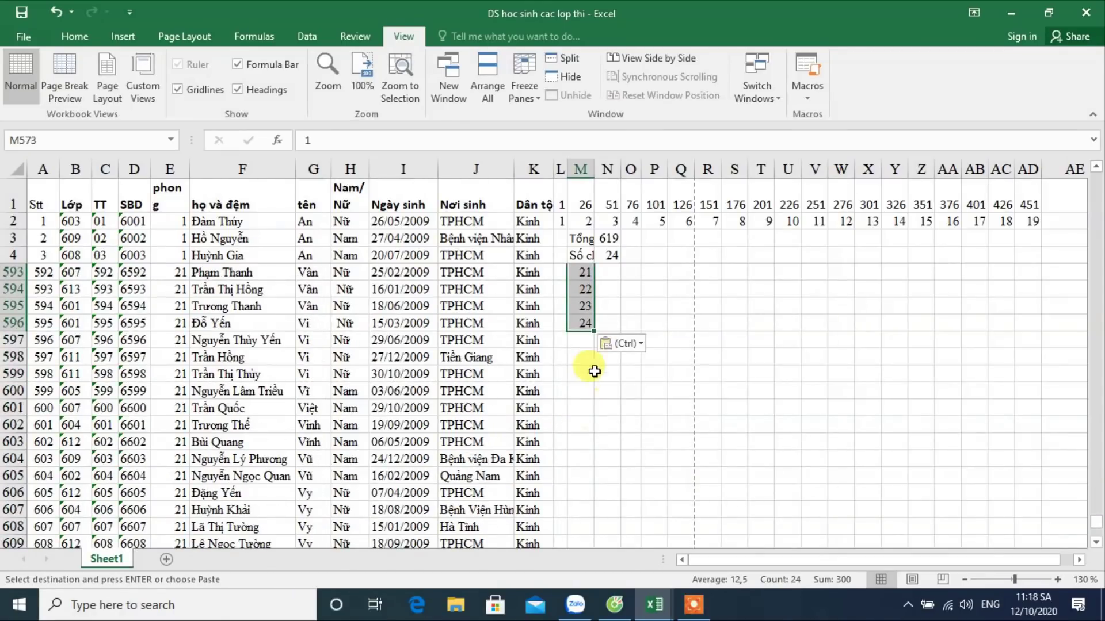
pyautogui.click(588, 340)
pyautogui.hotkey('ctrl', 'v')
# Step: Scroll back up to check the repeating 1–24 counter in column M
pyautogui.scroll(-5, 584, 345)
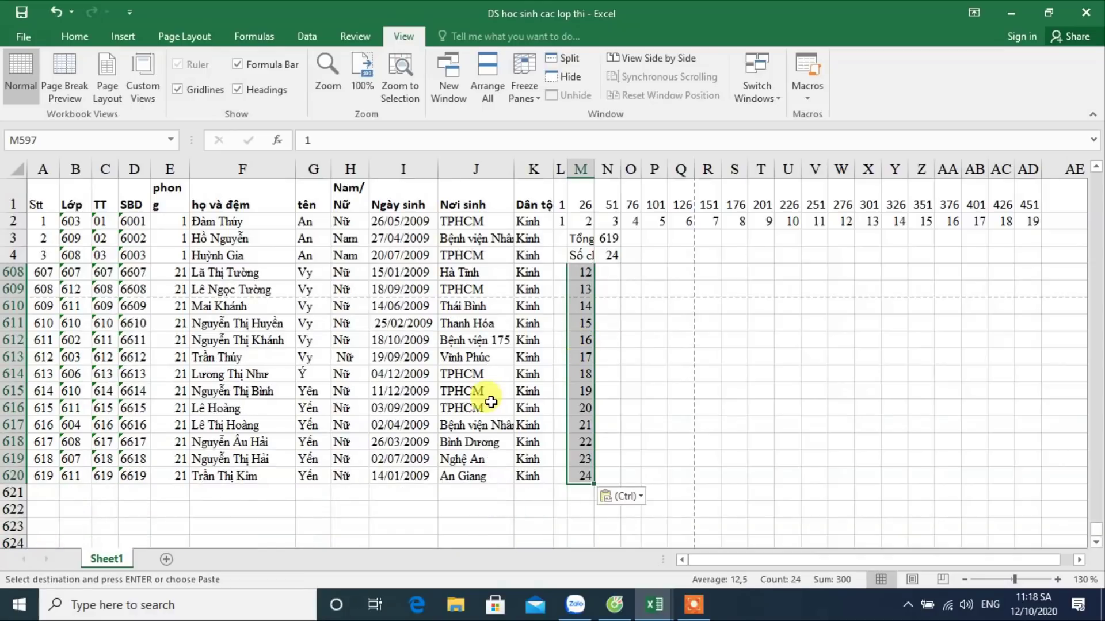
pyautogui.scroll(4, 414, 394)
pyautogui.scroll(4, 353, 387)
pyautogui.scroll(5, 317, 377)
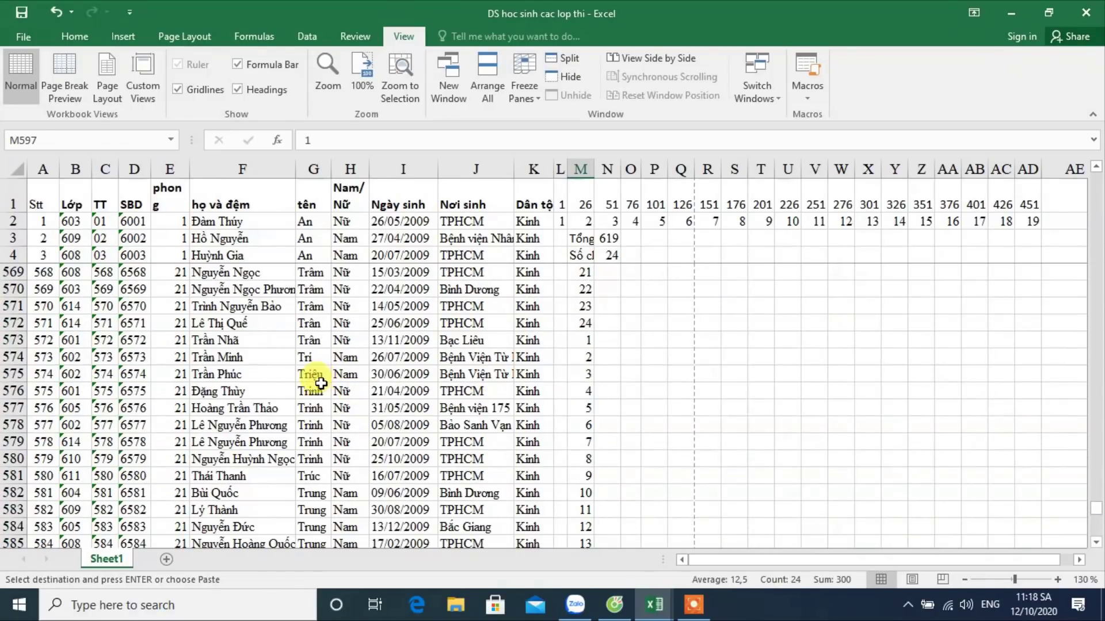
pyautogui.scroll(3, 317, 385)
pyautogui.scroll(3, 417, 460)
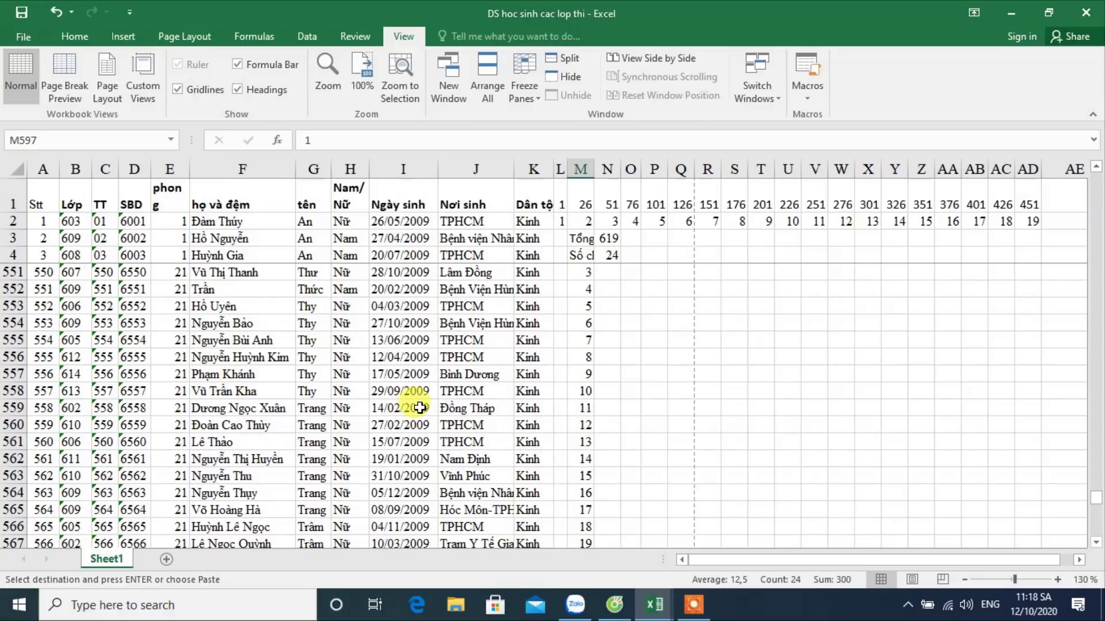
pyautogui.scroll(5, 419, 464)
pyautogui.scroll(5, 416, 458)
pyautogui.scroll(5, 419, 407)
pyautogui.scroll(5, 420, 408)
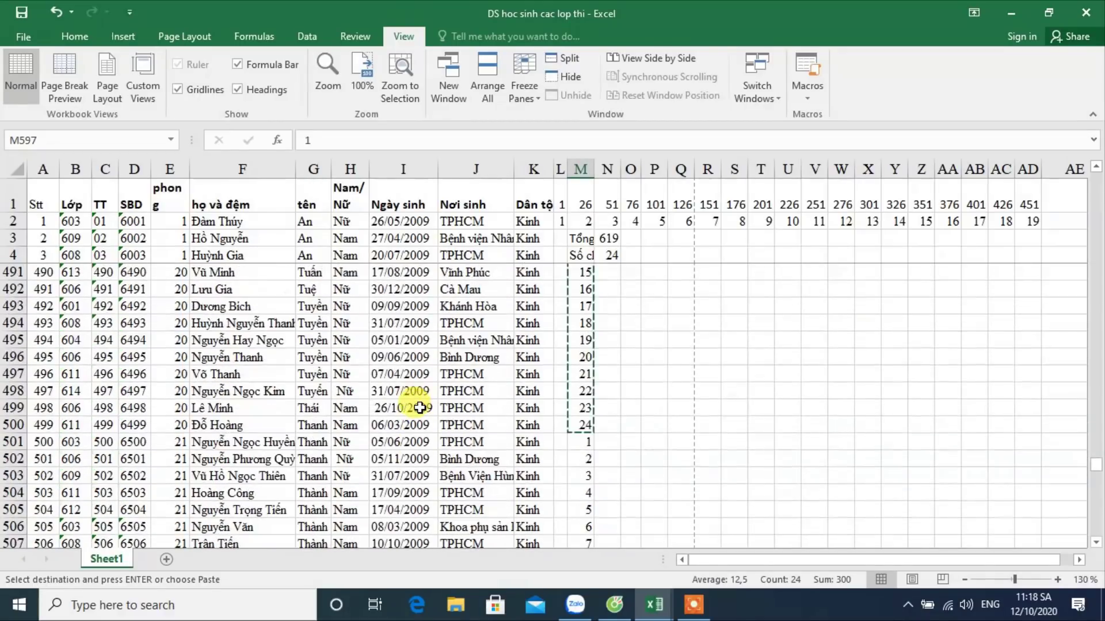
pyautogui.scroll(5, 419, 408)
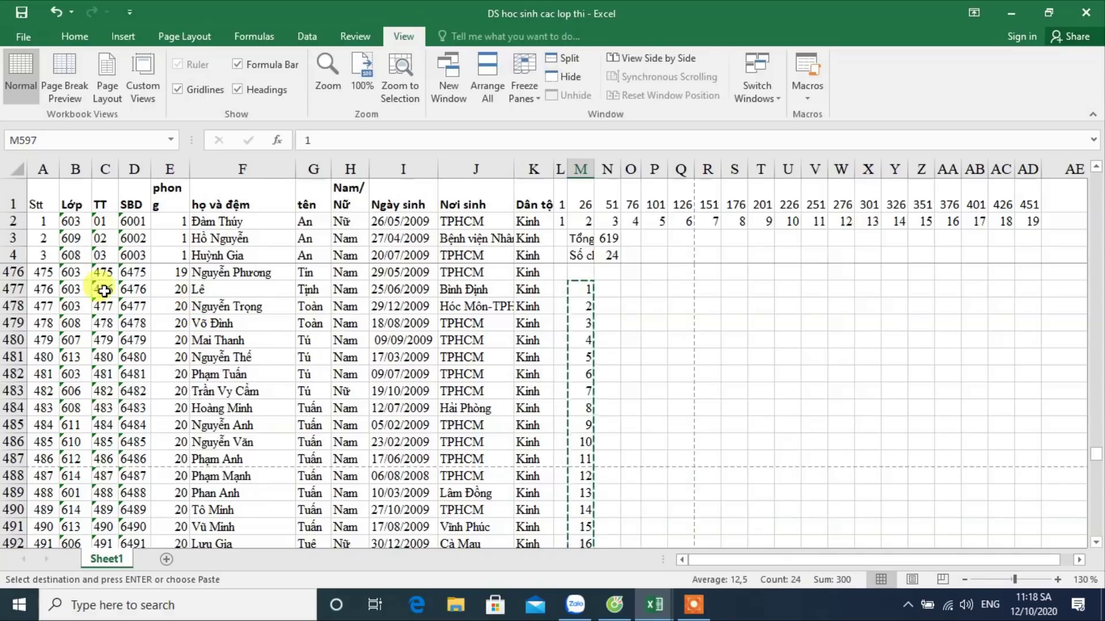
# Step: Check in column E where the room 20 and room 21 blocks begin
pyautogui.click(14, 287)
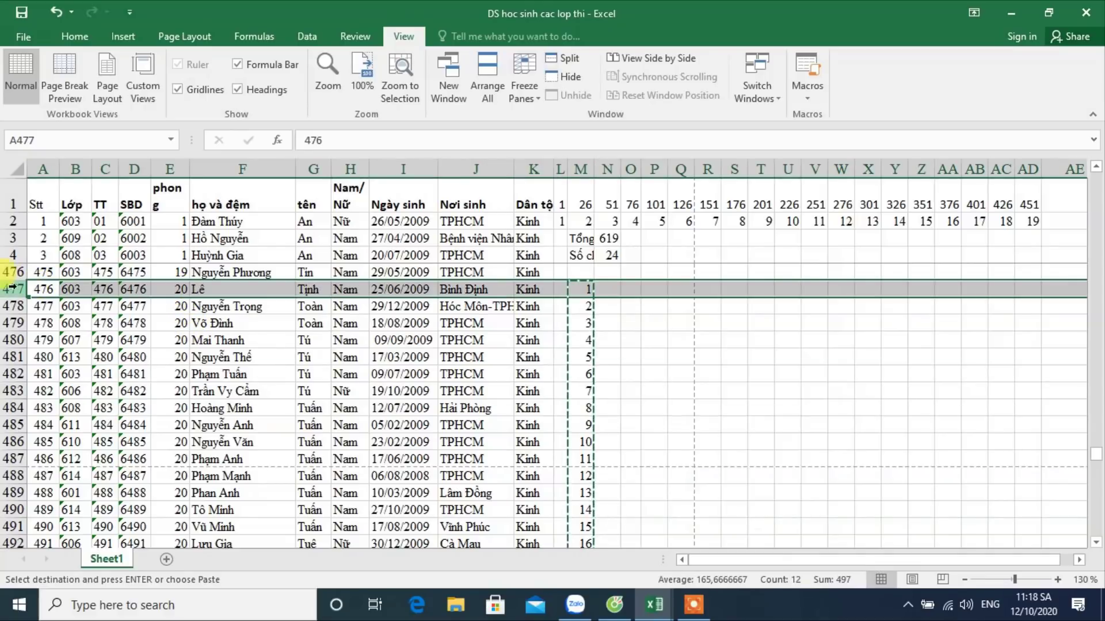
pyautogui.click(173, 325)
pyautogui.scroll(-3, 181, 327)
pyautogui.scroll(-1, 178, 328)
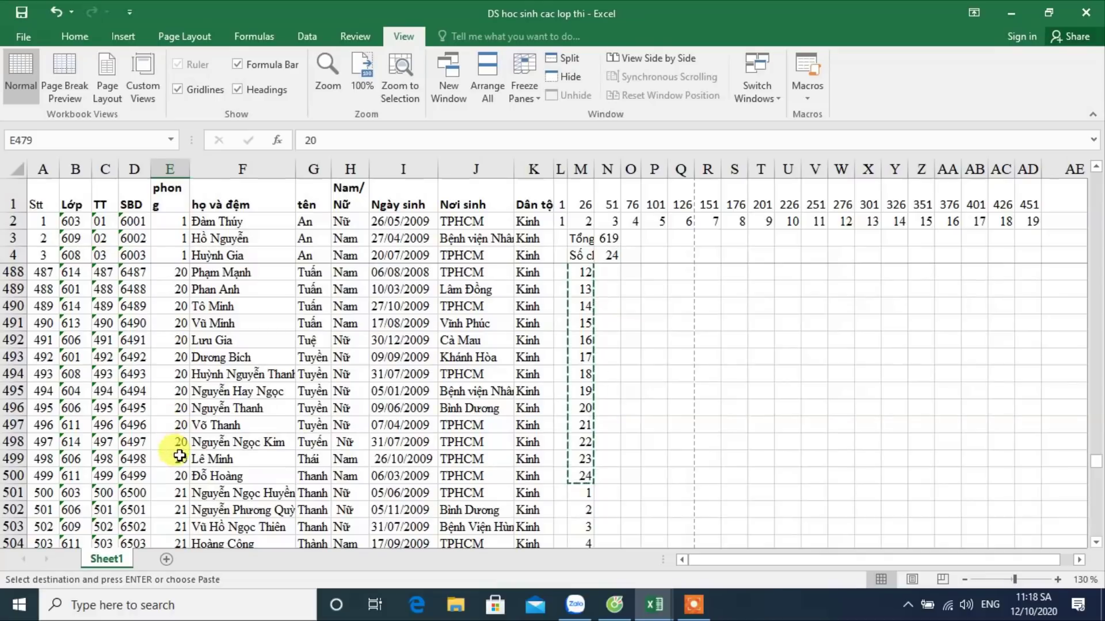
pyautogui.click(171, 493)
pyautogui.scroll(-2, 172, 469)
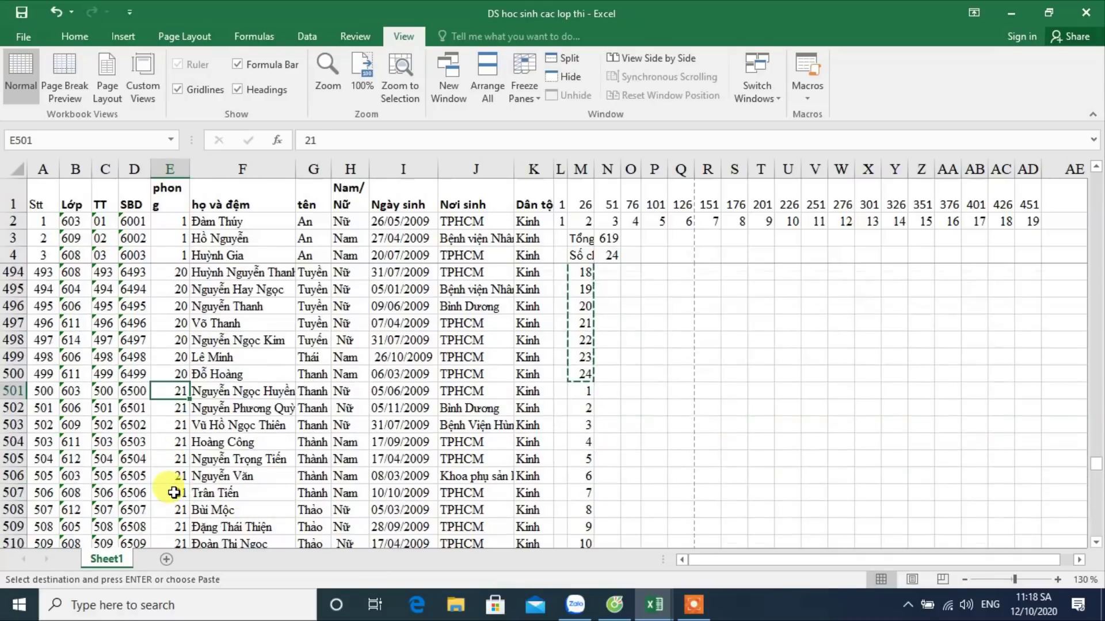
pyautogui.scroll(-1, 174, 465)
pyautogui.click(13, 340)
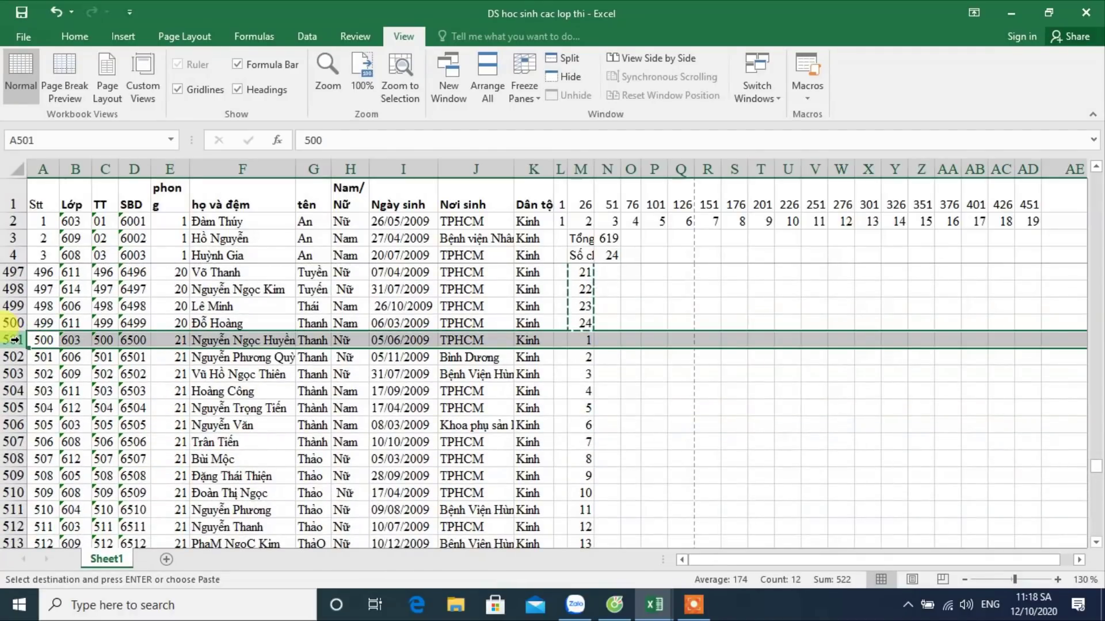
pyautogui.click(156, 341)
pyautogui.scroll(-3, 190, 392)
pyautogui.scroll(-2, 190, 397)
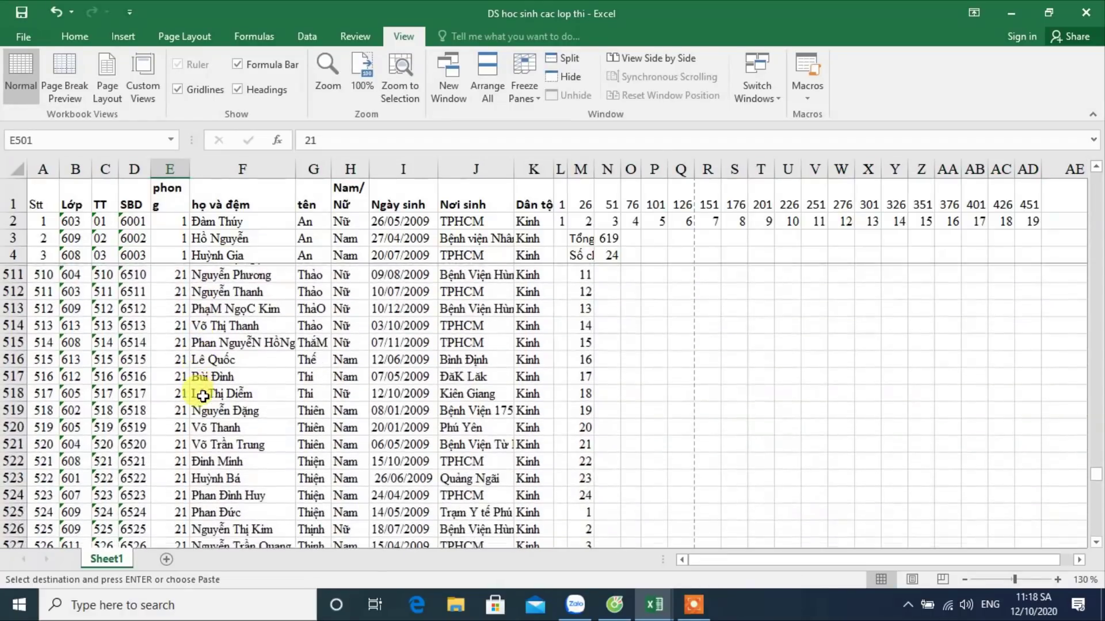
pyautogui.scroll(-1, 180, 407)
# Step: Enter room 22 and room 23 and fill each down its 24-student block
pyautogui.click(172, 442)
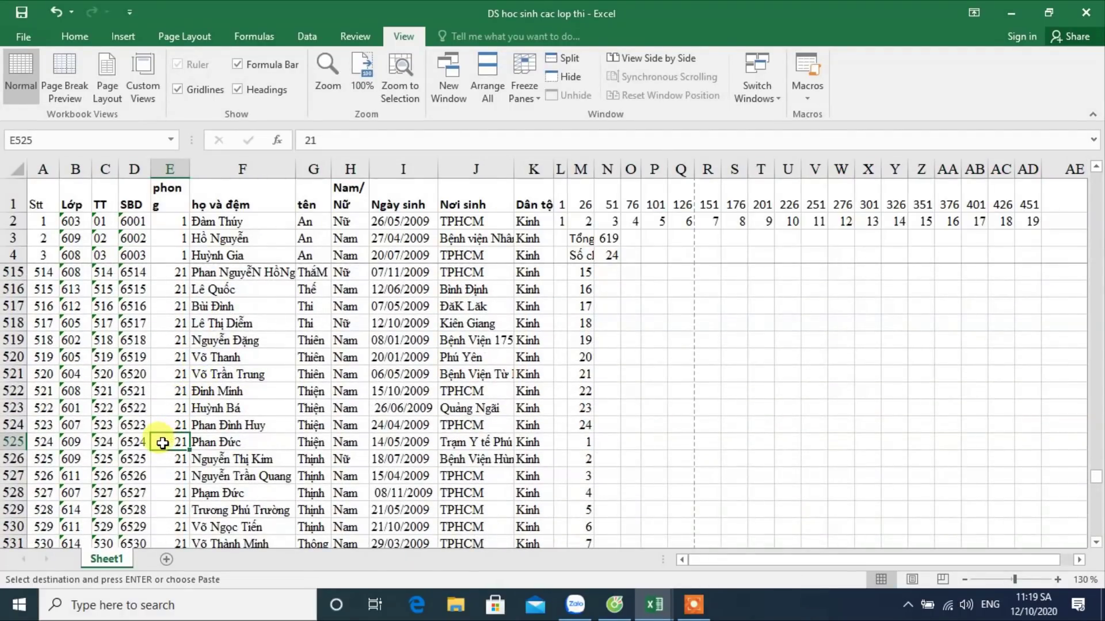
pyautogui.write('22')
pyautogui.hotkey('ctrl', 'Return')
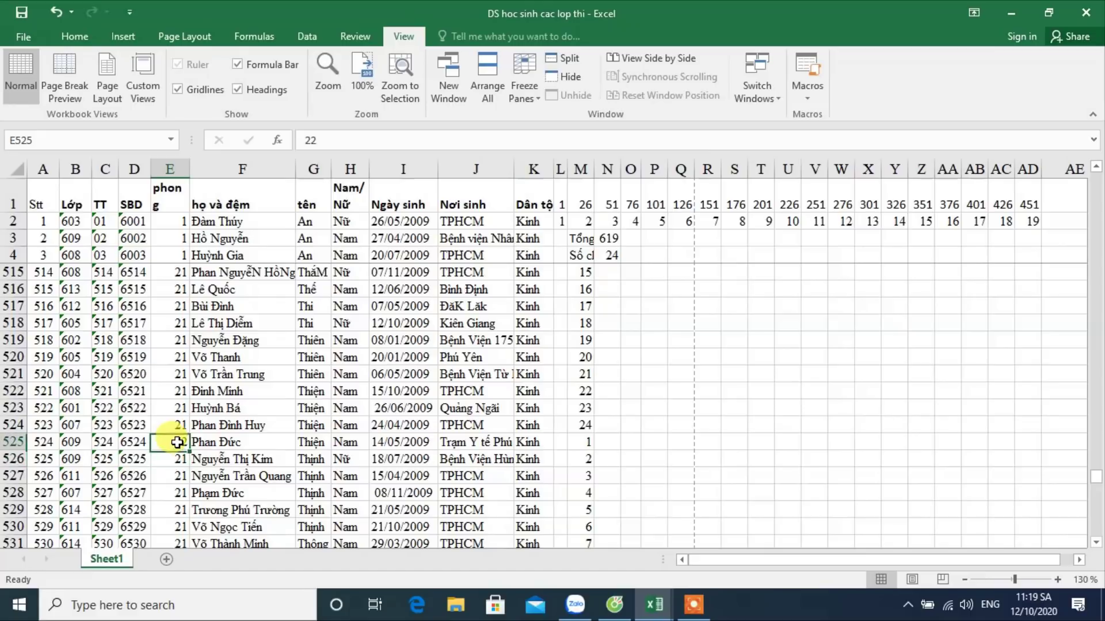
pyautogui.moveTo(187, 450); pyautogui.dragTo(187, 448)
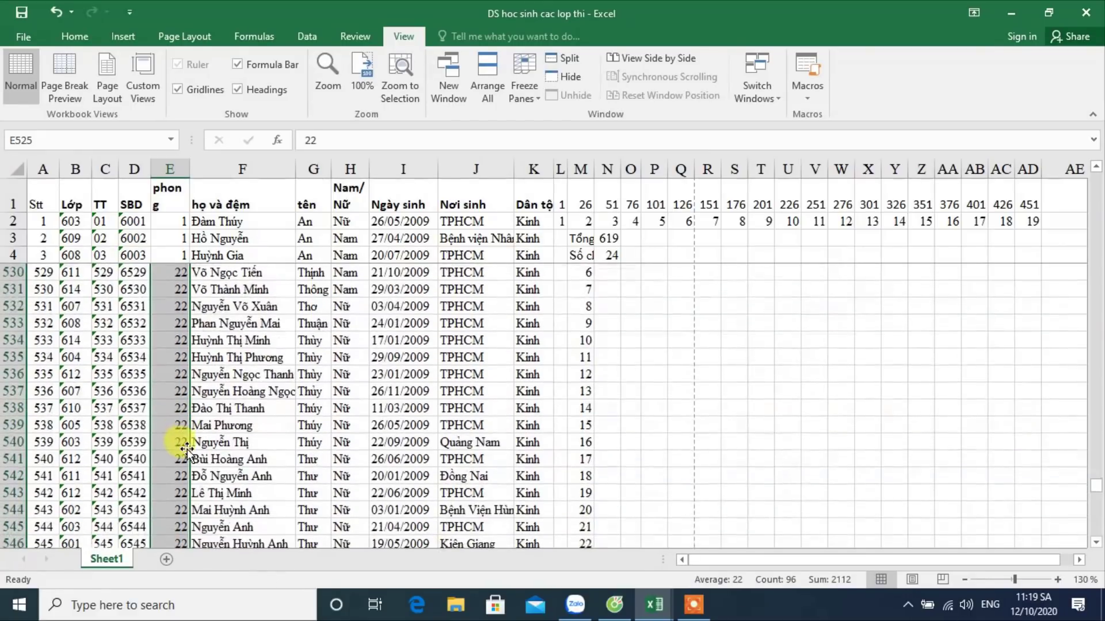
pyautogui.click(184, 494)
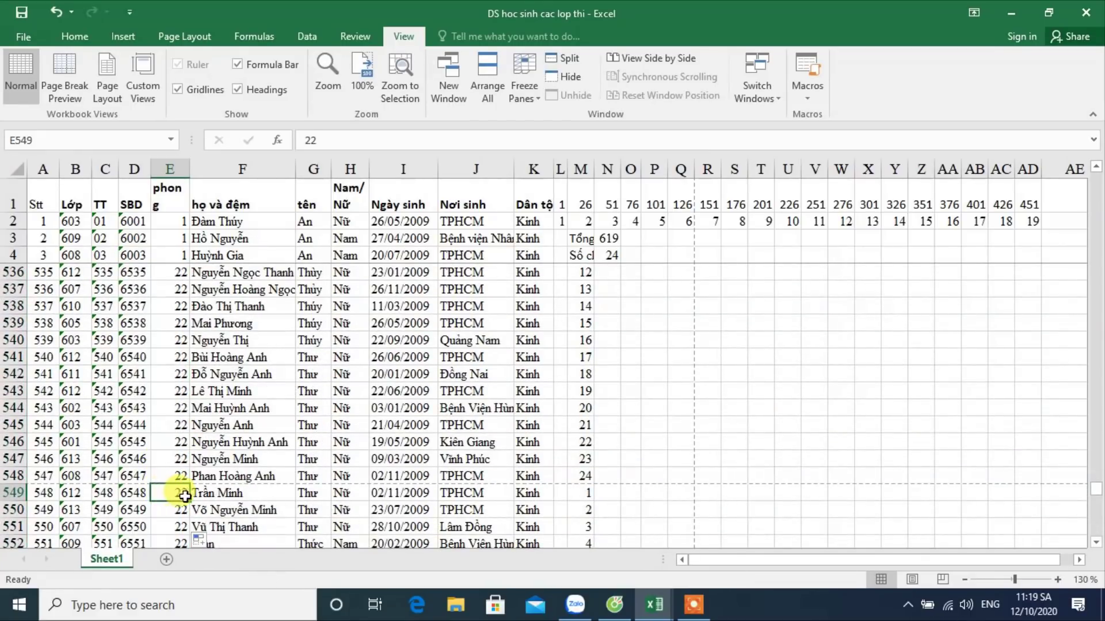
pyautogui.click(185, 510)
pyautogui.scroll(-1, 185, 510)
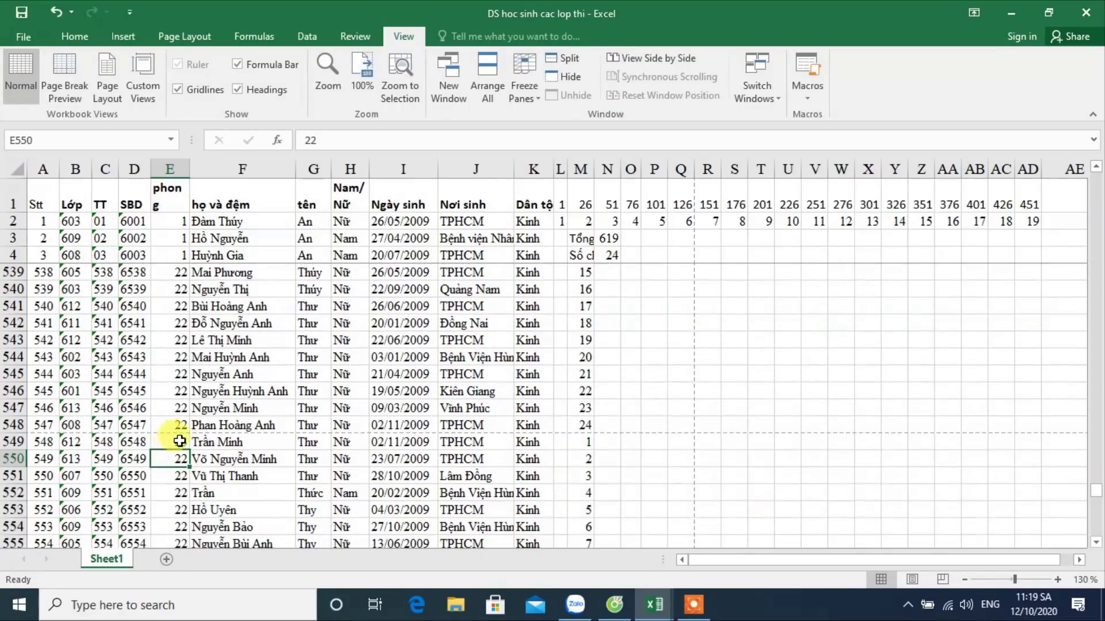
pyautogui.click(182, 441)
pyautogui.moveTo(188, 449); pyautogui.dragTo(187, 449)
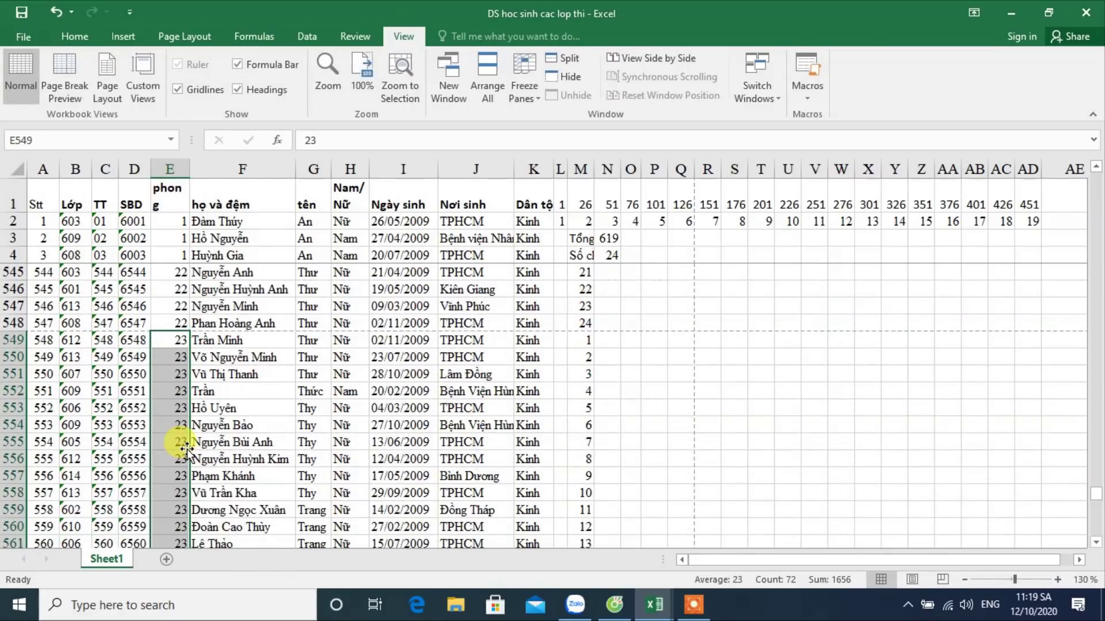
# Step: Enter room 24 for the next 24 students and fill room 25 to the list's end
pyautogui.scroll(-1, 187, 448)
pyautogui.scroll(-1, 178, 460)
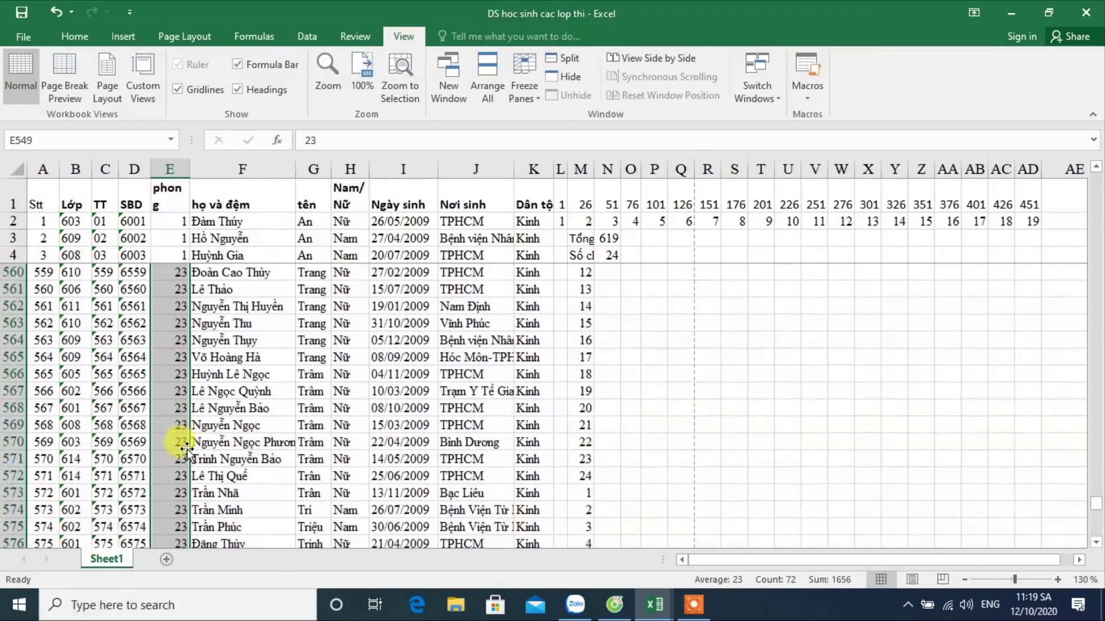
pyautogui.click(168, 490)
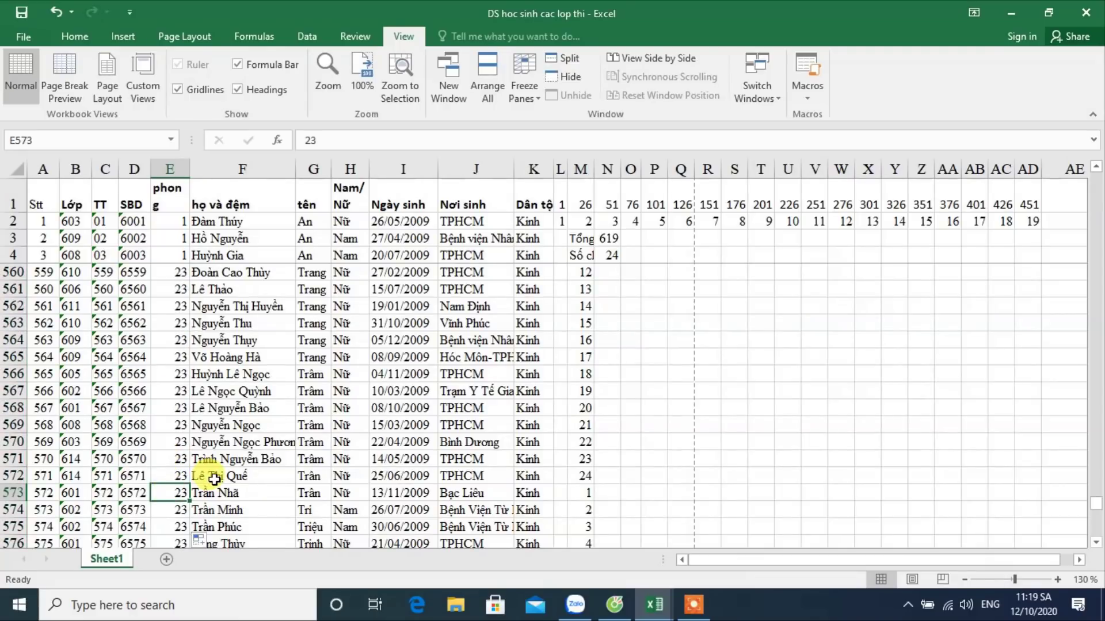
pyautogui.write('2')
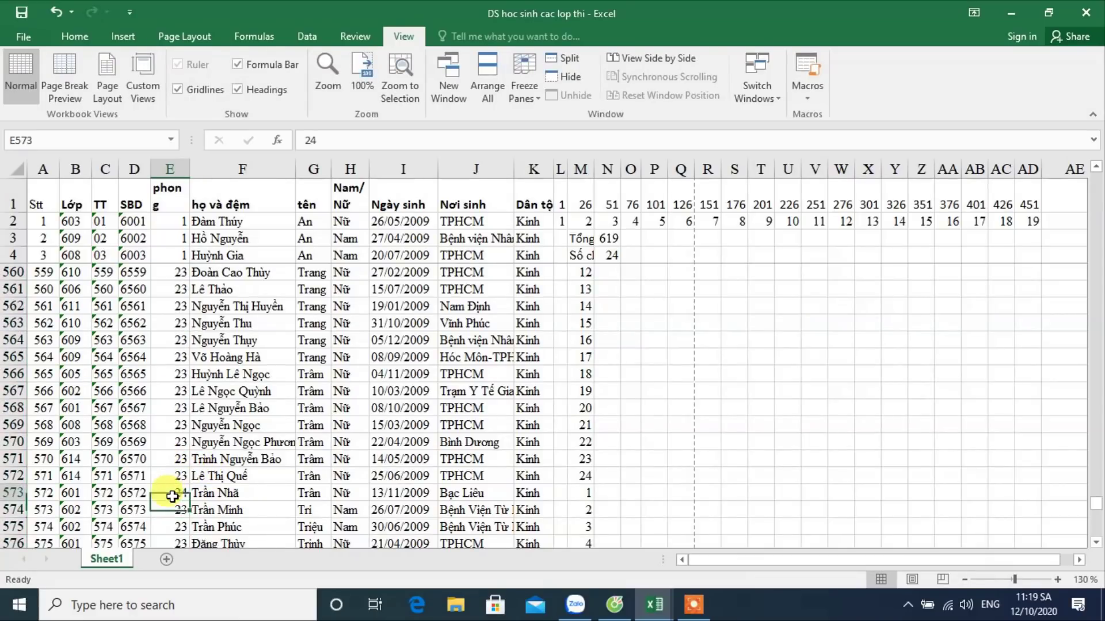
pyautogui.click(187, 496)
pyautogui.moveTo(192, 500); pyautogui.dragTo(193, 496)
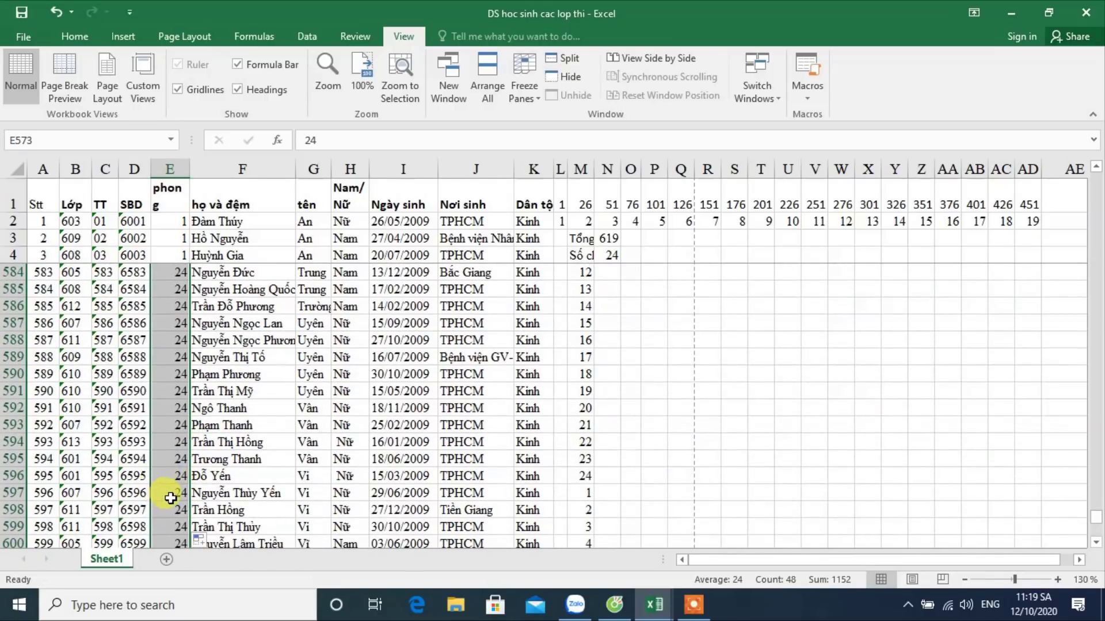
pyautogui.click(170, 493)
pyautogui.write('2')
pyautogui.click(175, 496)
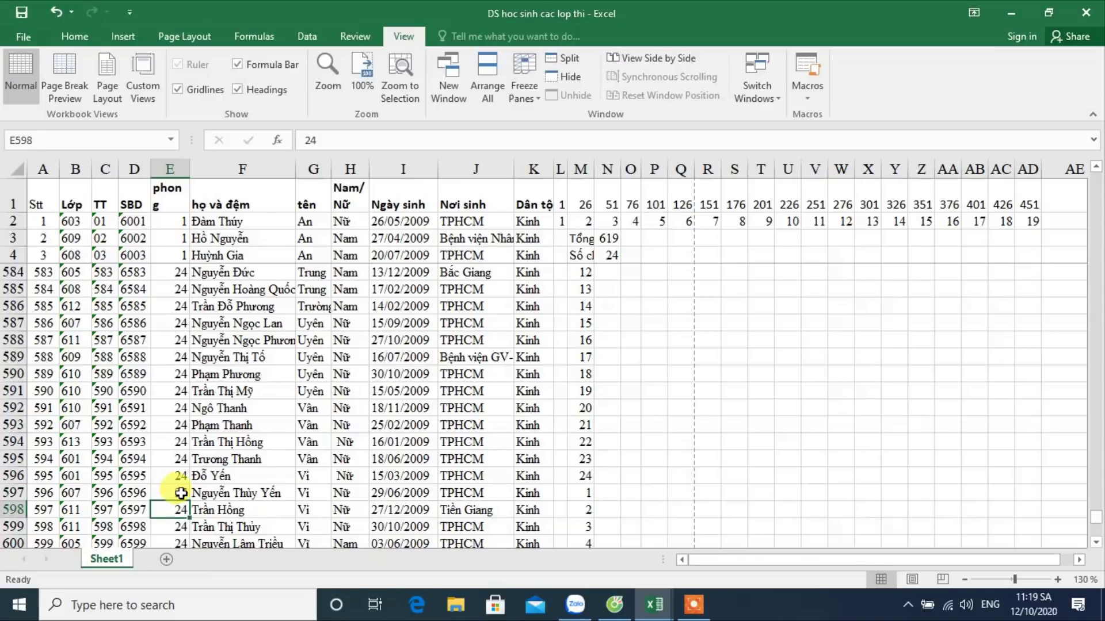
pyautogui.scroll(-2, 177, 489)
pyautogui.doubleClick(190, 399)
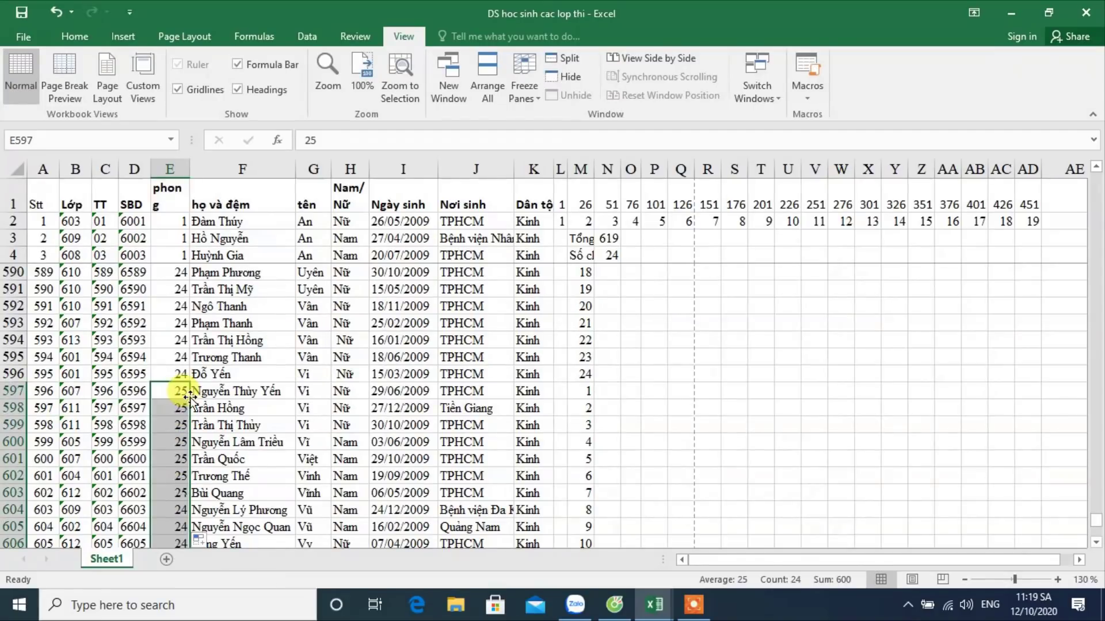
# Step: Review the student total, room counts and room allocation notes beside the table
pyautogui.scroll(-2, 181, 391)
pyautogui.scroll(-2, 181, 391)
pyautogui.scroll(-2, 188, 400)
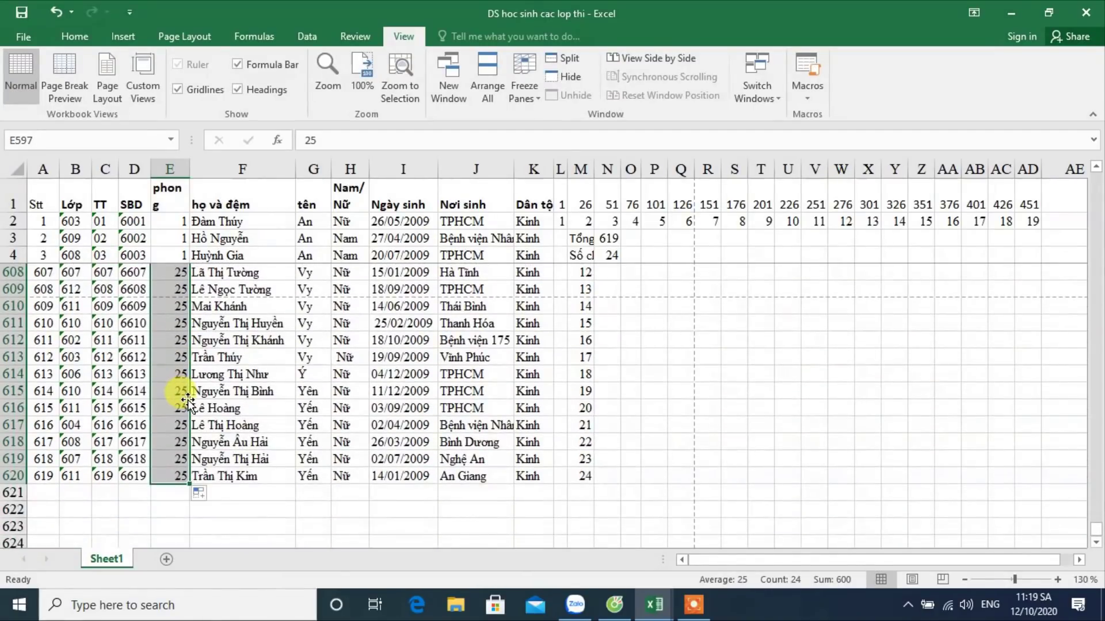
pyautogui.scroll(4, 187, 398)
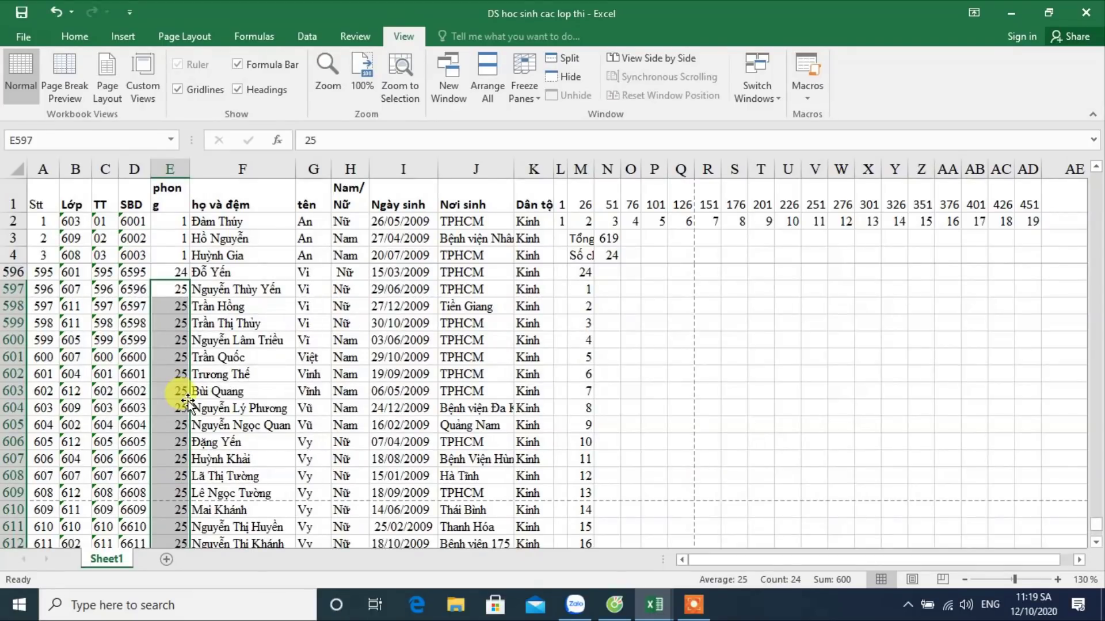
pyautogui.click(656, 305)
pyautogui.moveTo(582, 239); pyautogui.dragTo(636, 270)
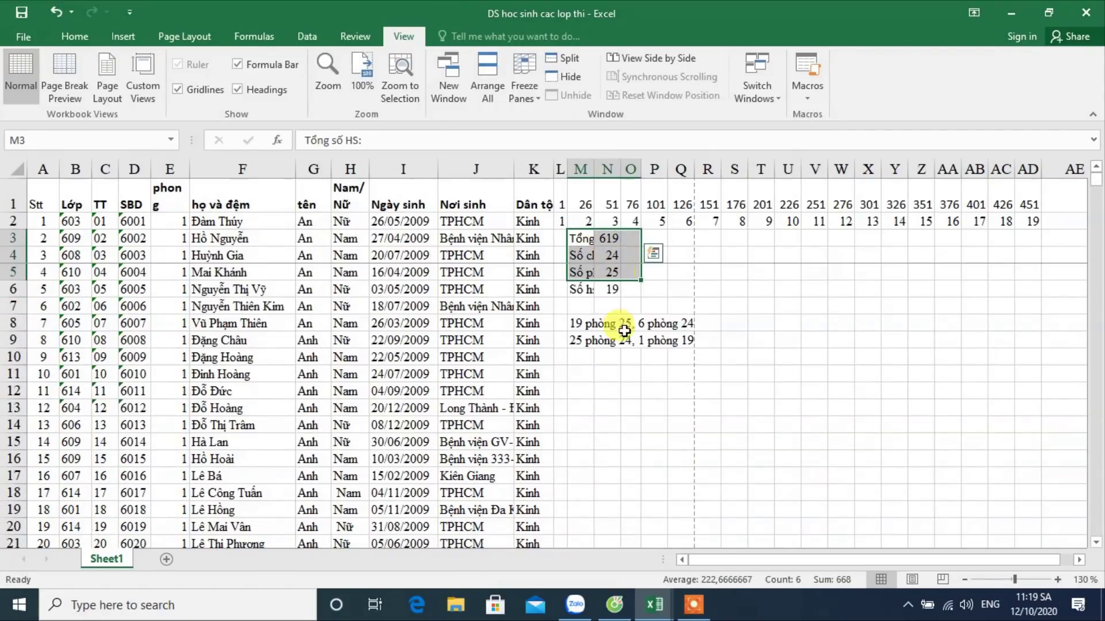
pyautogui.click(614, 330)
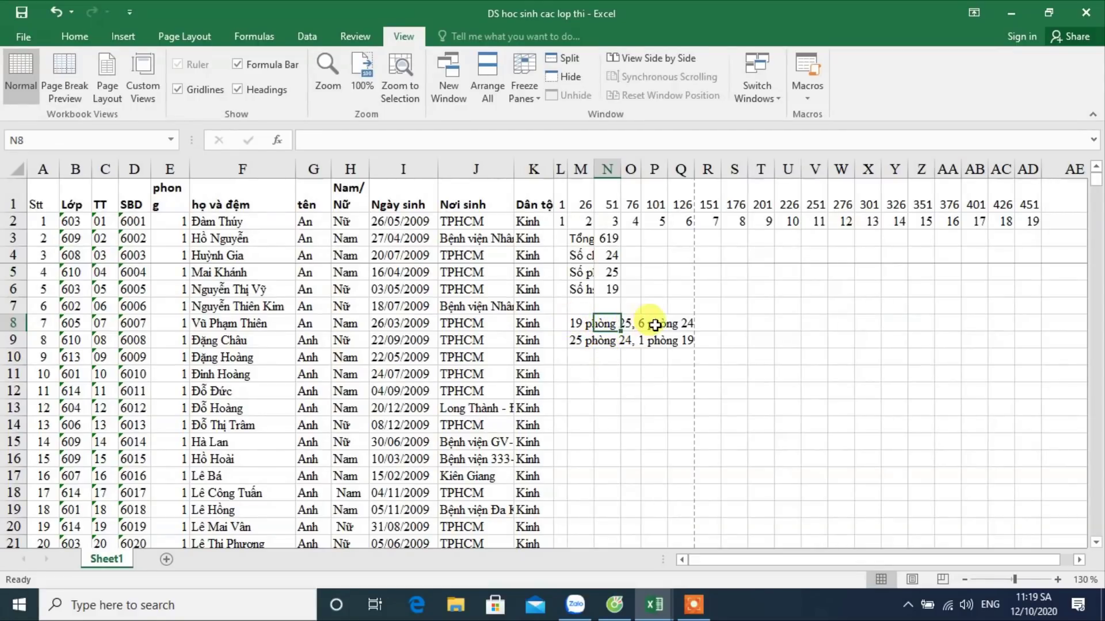
pyautogui.click(624, 354)
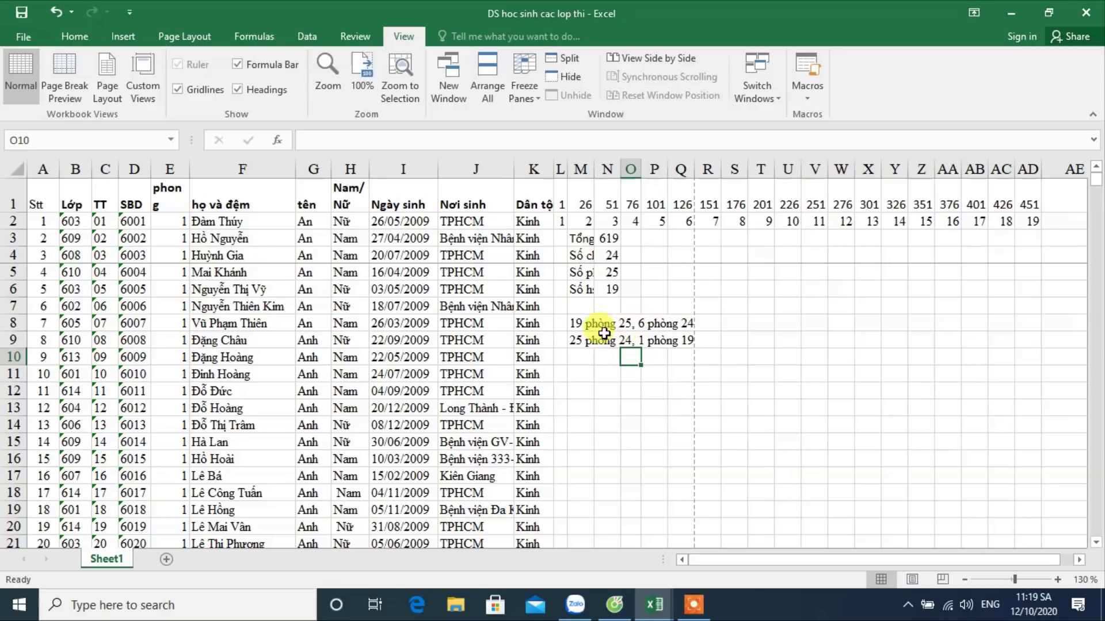
pyautogui.click(645, 327)
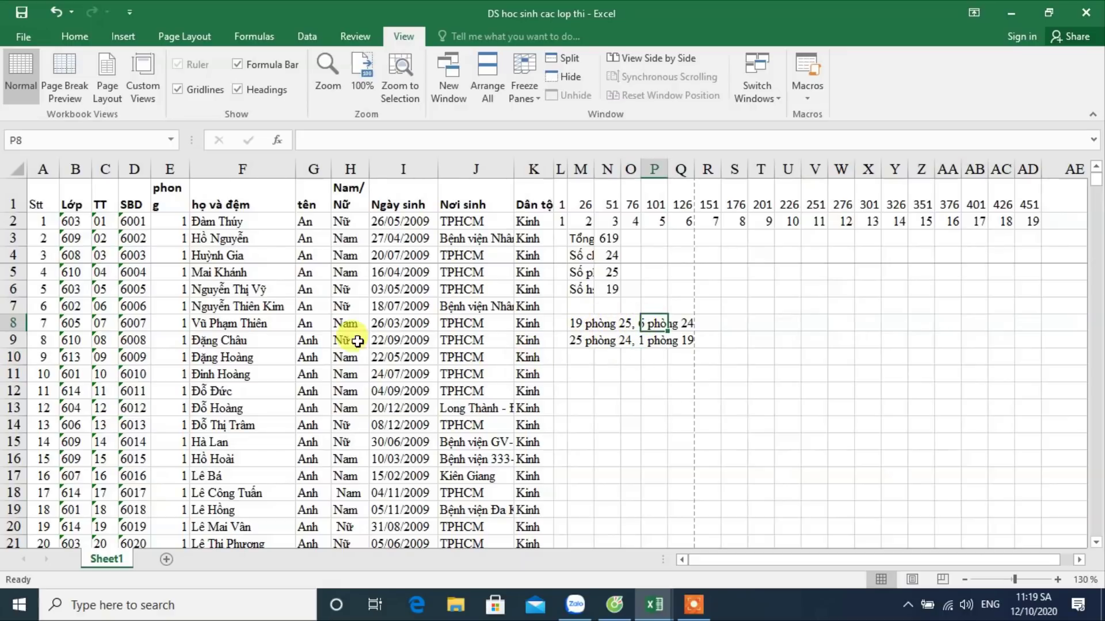
pyautogui.click(182, 225)
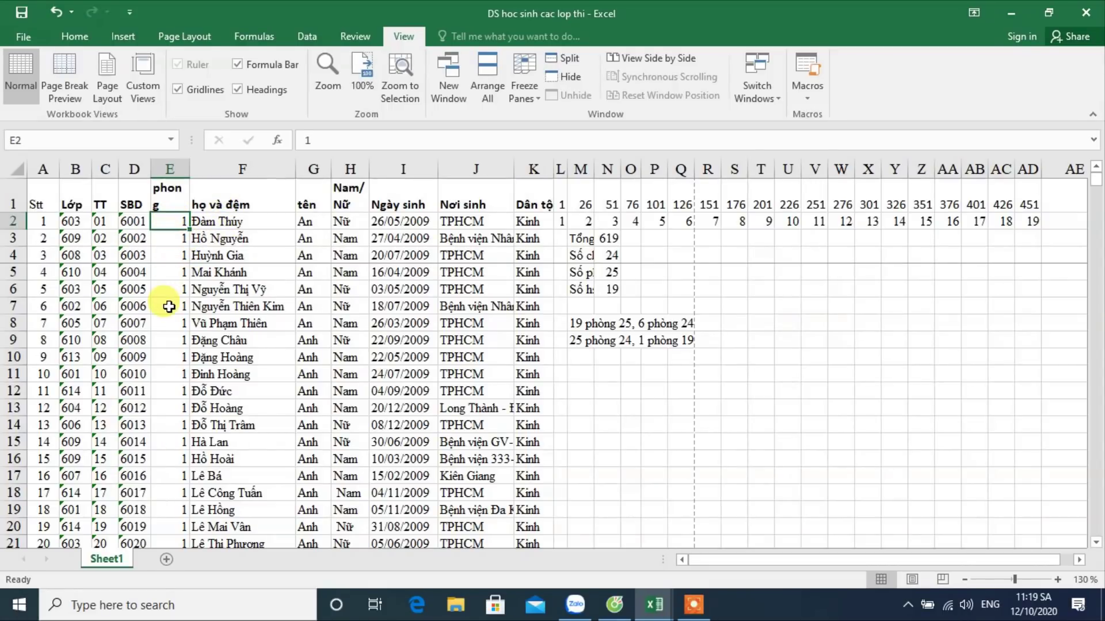
# Step: Insert a helper column with the formula ="0"&E2 filled down for two-digit room numbers
pyautogui.rightClick(216, 168)
pyautogui.click(246, 294)
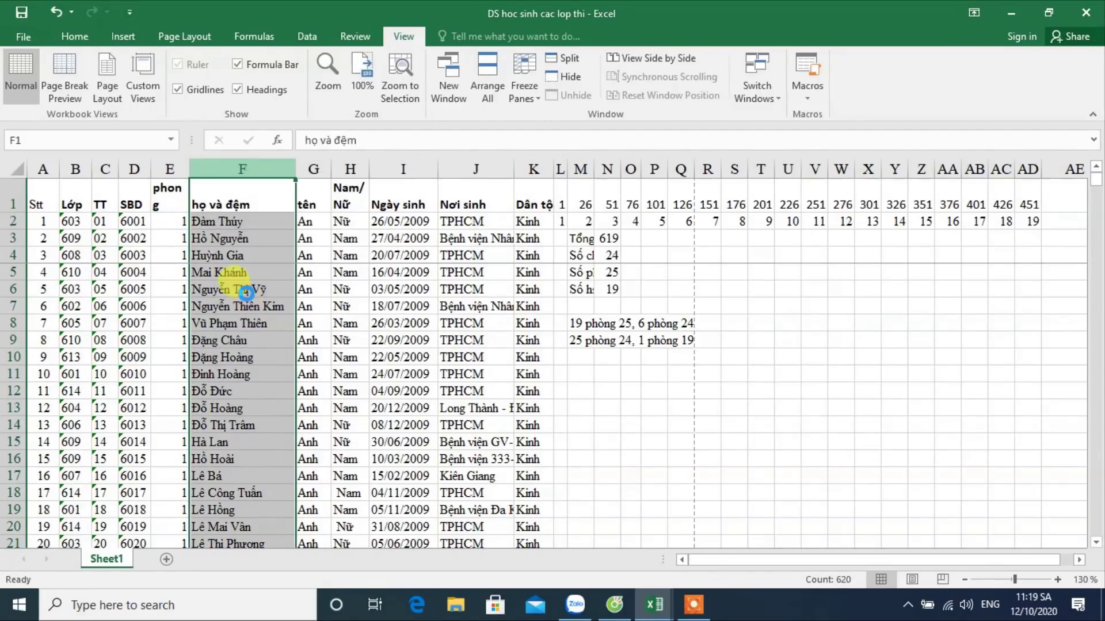
pyautogui.click(217, 224)
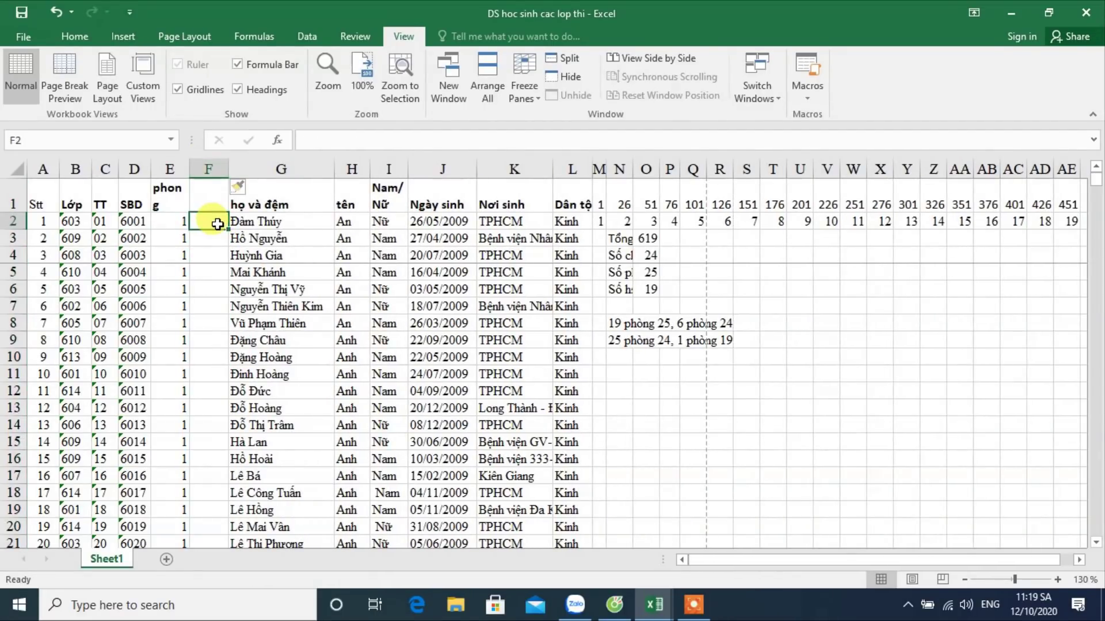
pyautogui.write('="0"&')
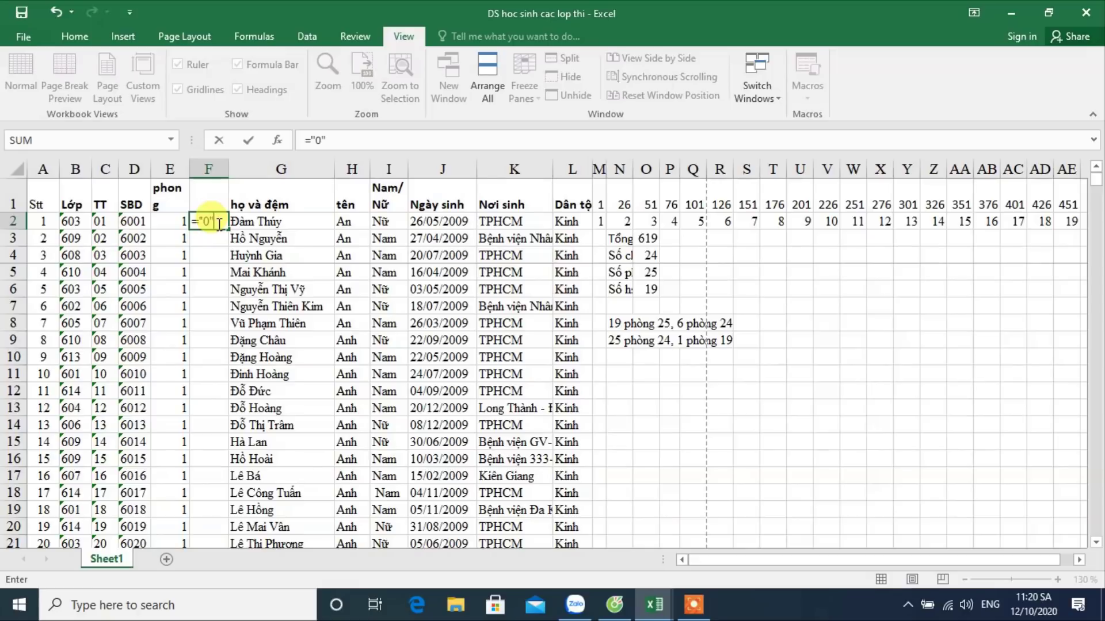
pyautogui.click(175, 224)
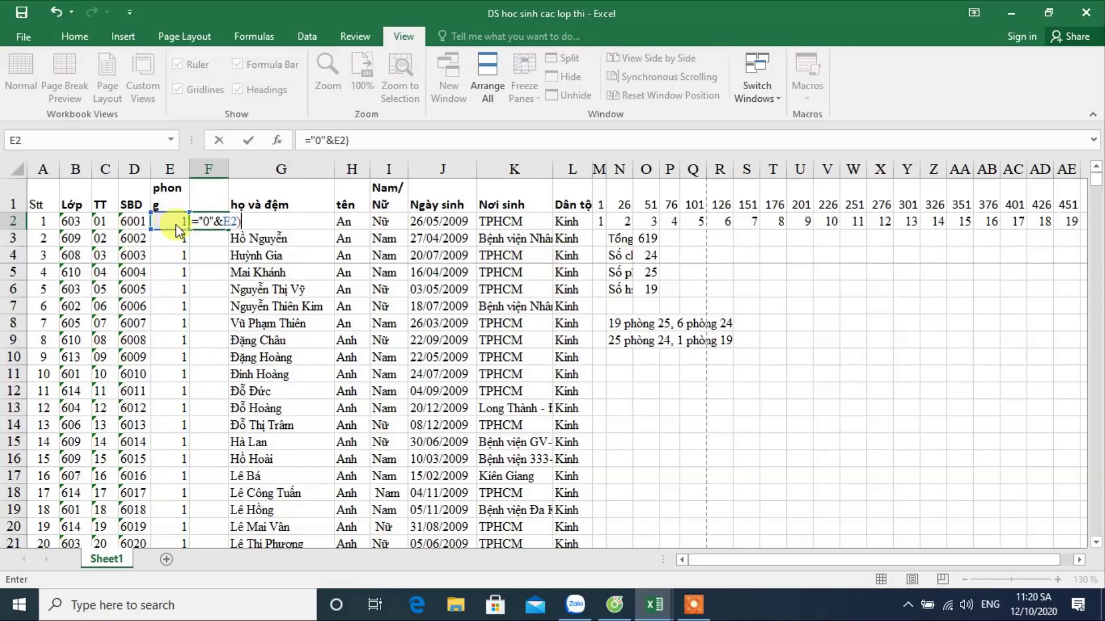
pyautogui.press('Return')
pyautogui.press('Return')
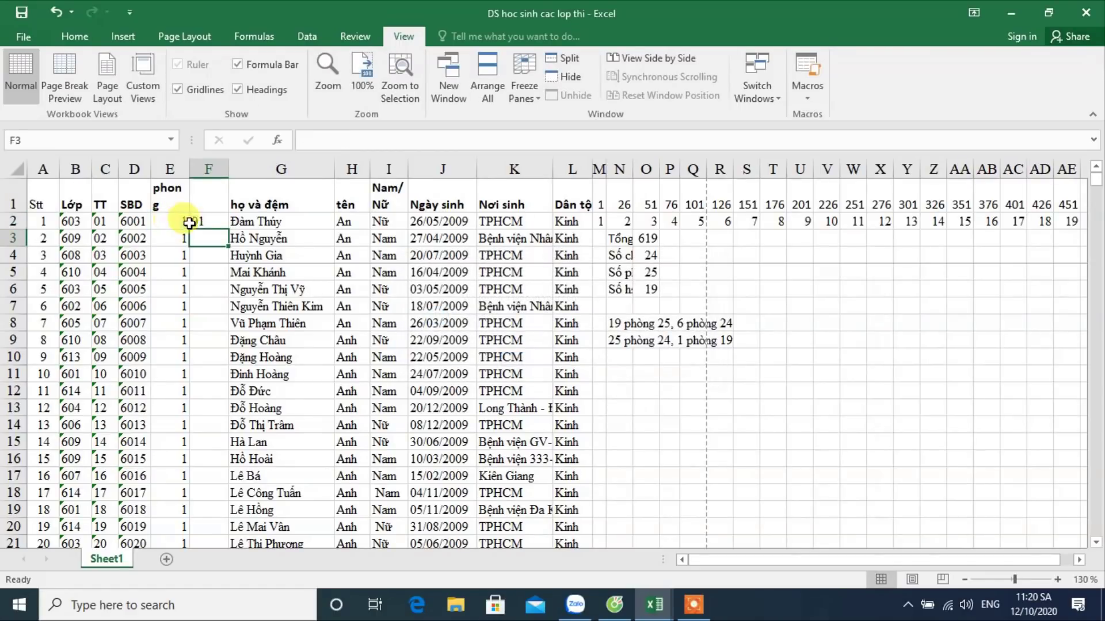
pyautogui.click(222, 226)
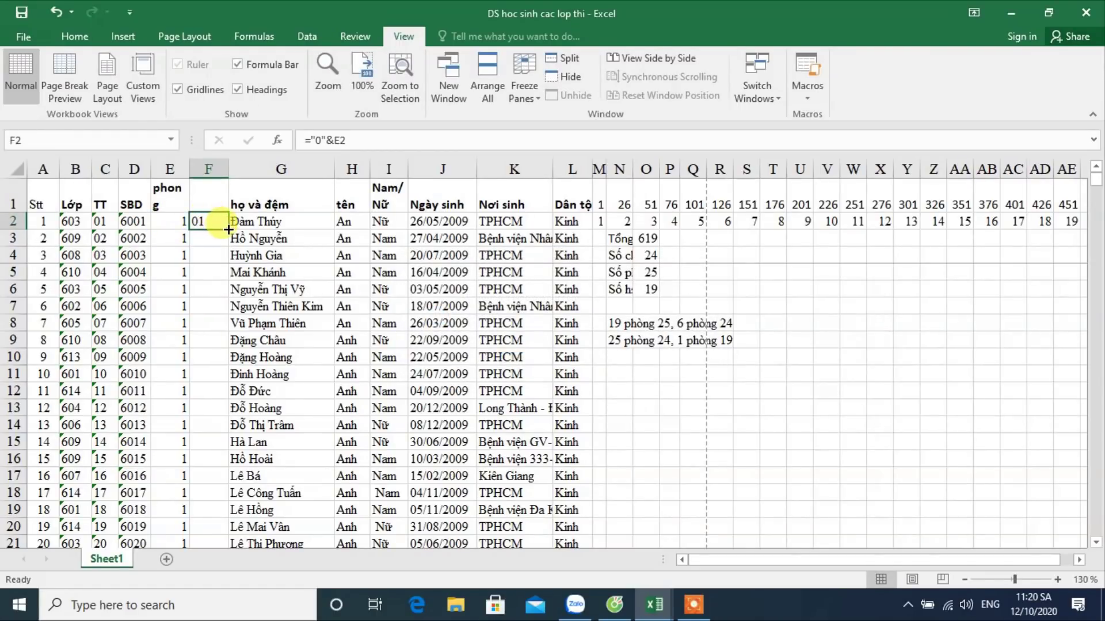
pyautogui.doubleClick(228, 229)
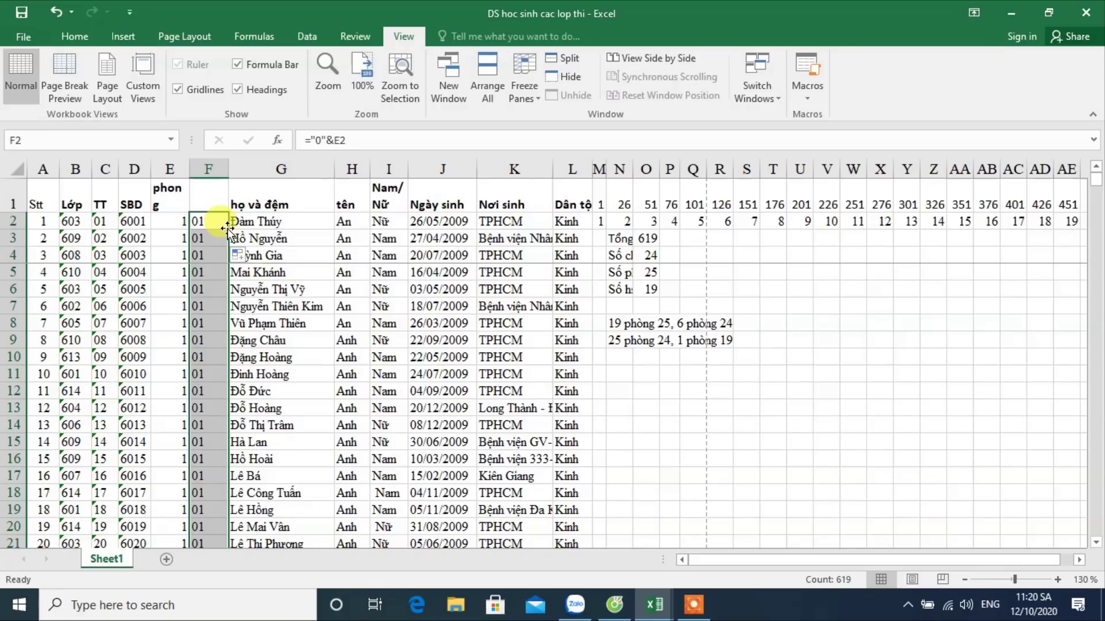
pyautogui.scroll(-13, 207, 322)
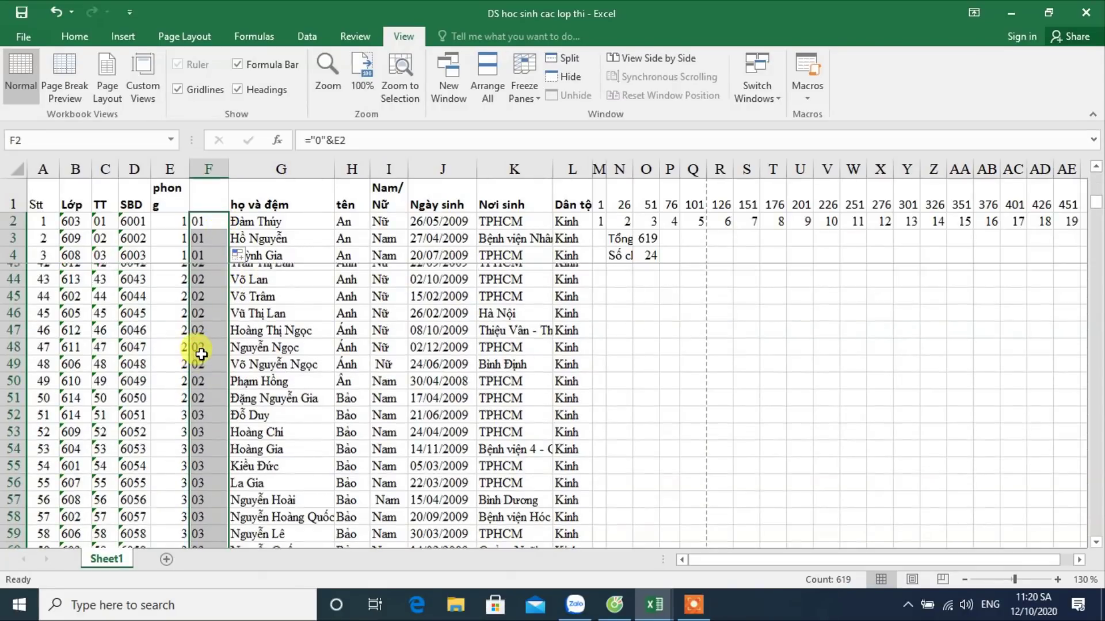
pyautogui.scroll(13, 202, 351)
# Step: Paste the two-digit room numbers as values into E2 and delete helper column F
pyautogui.hotkey('ctrl', 'c')
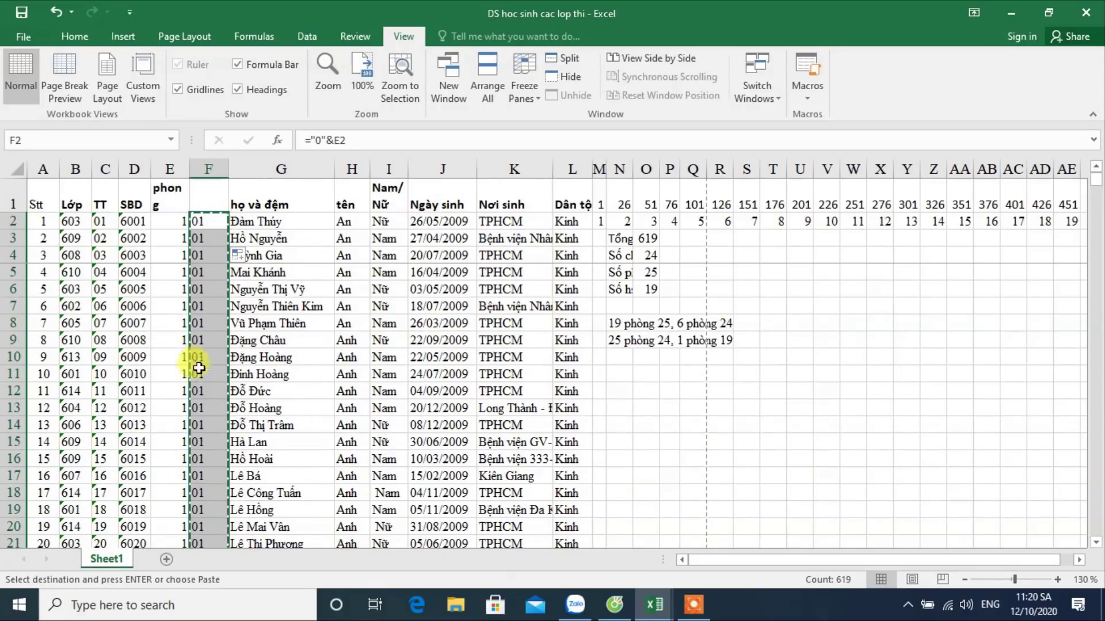
pyautogui.click(164, 219)
pyautogui.rightClick(168, 223)
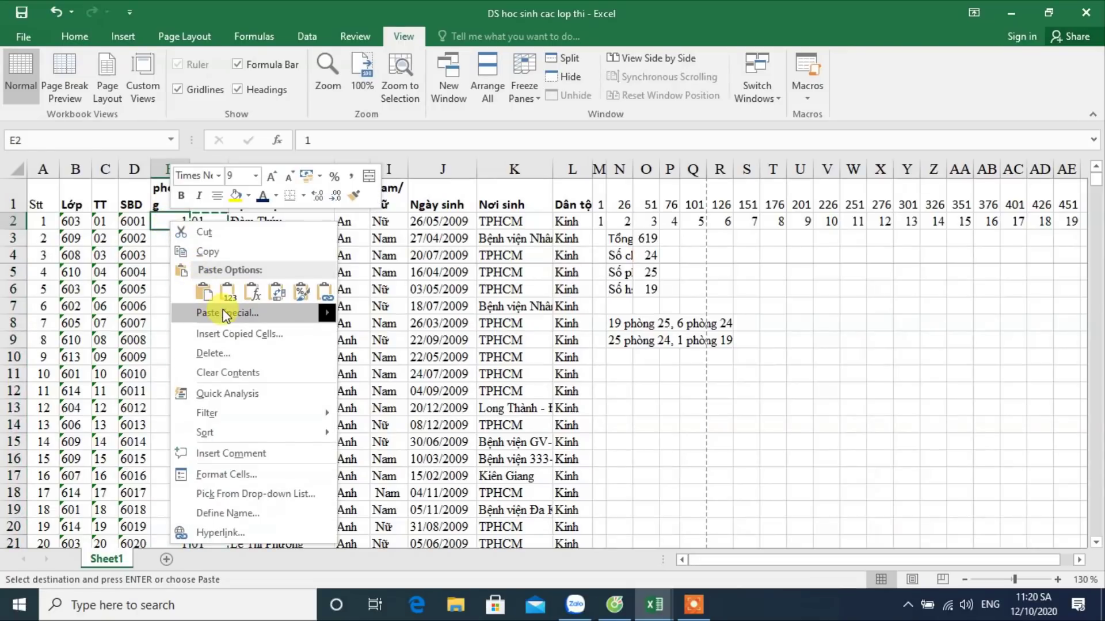
pyautogui.click(360, 409)
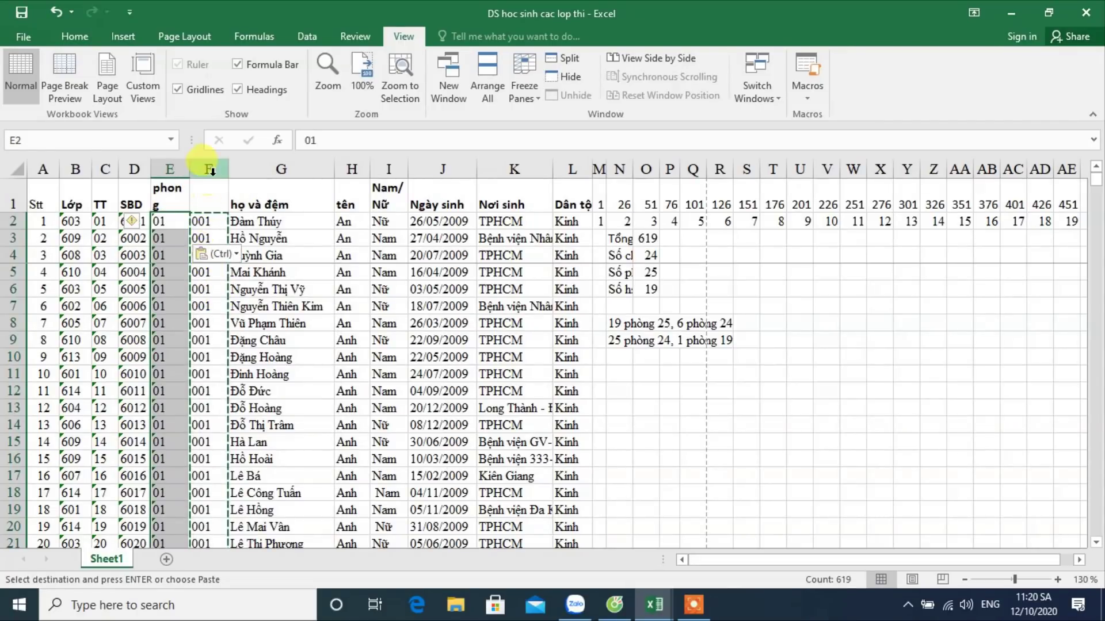
pyautogui.rightClick(209, 169)
pyautogui.click(248, 300)
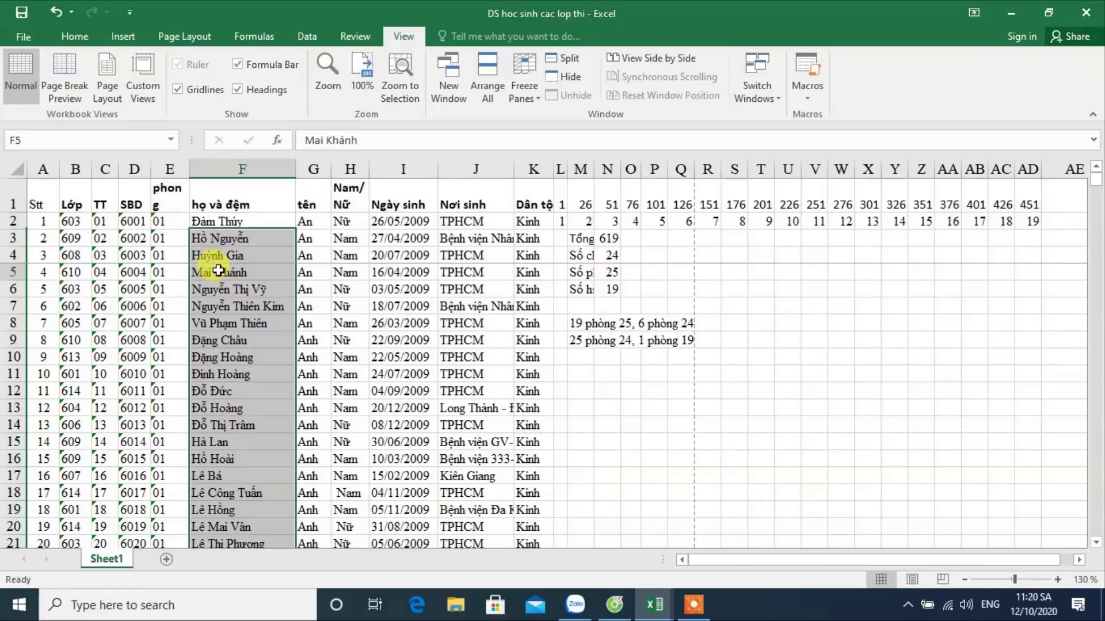
# Step: Delete helper columns M through AD and clear the leftover values in L1:L2
pyautogui.click(180, 204)
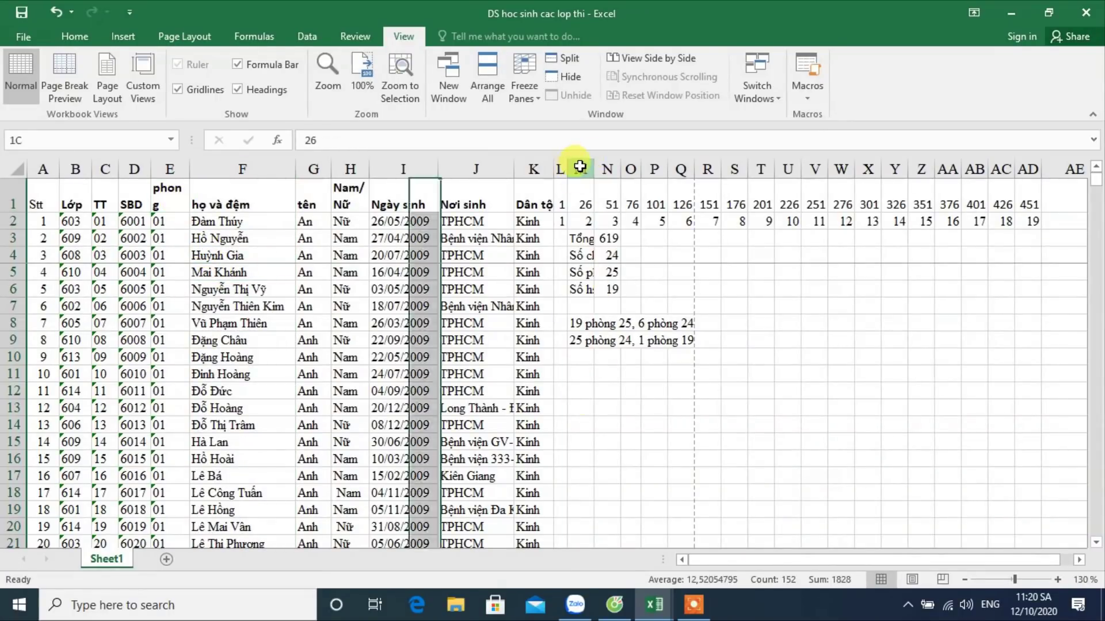
pyautogui.moveTo(580, 170); pyautogui.dragTo(1008, 189)
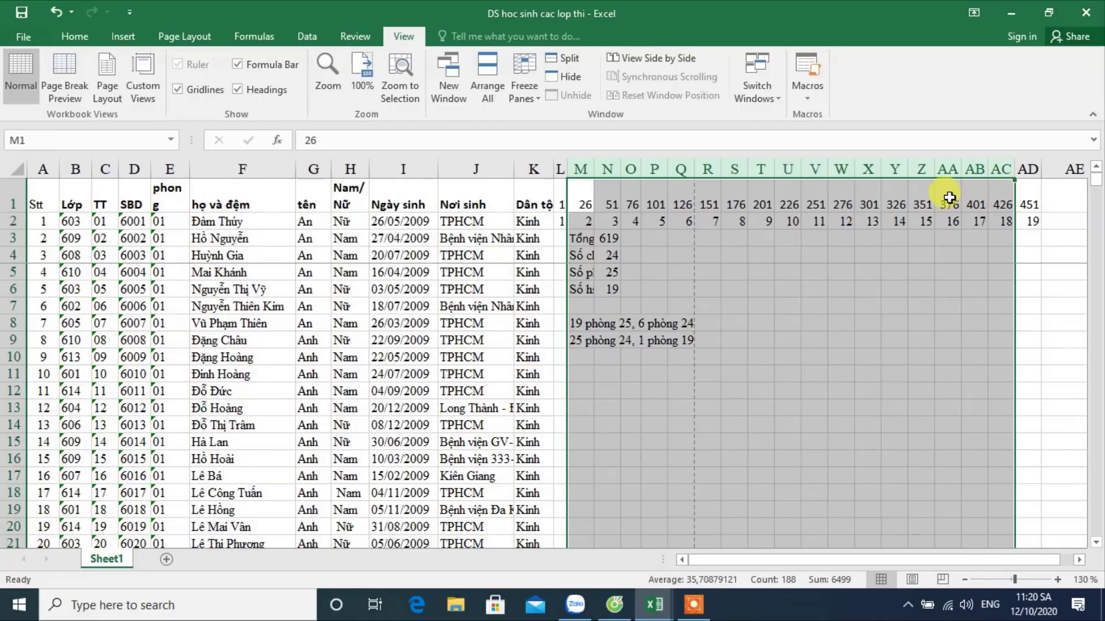
pyautogui.hotkey('ctrl', 'Home')
pyautogui.moveTo(587, 168); pyautogui.dragTo(1033, 161)
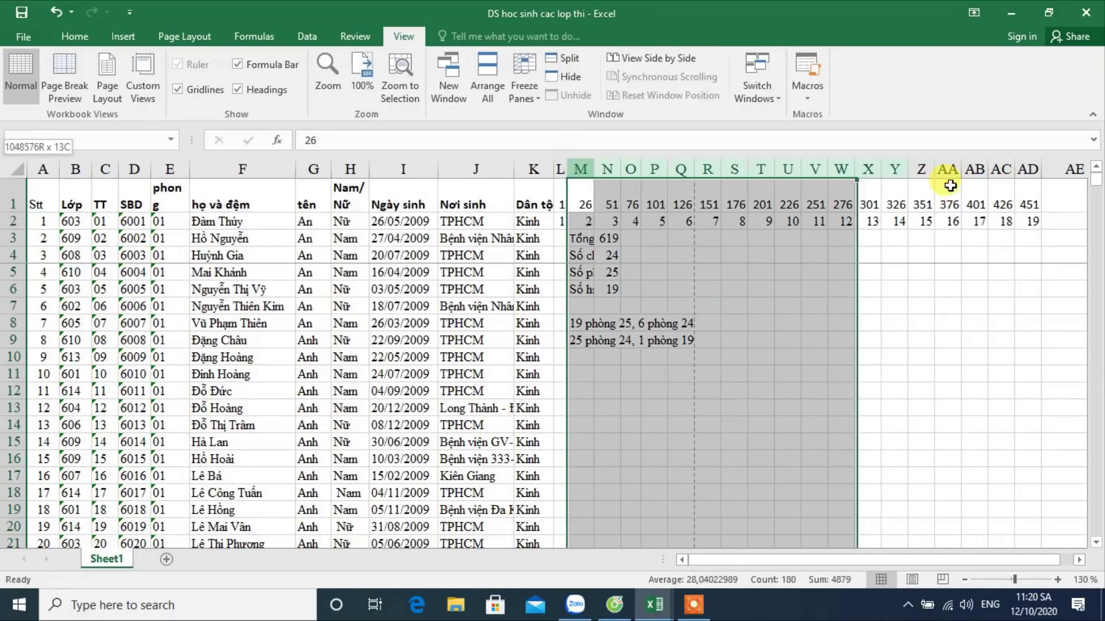
pyautogui.rightClick(1029, 165)
pyautogui.click(978, 299)
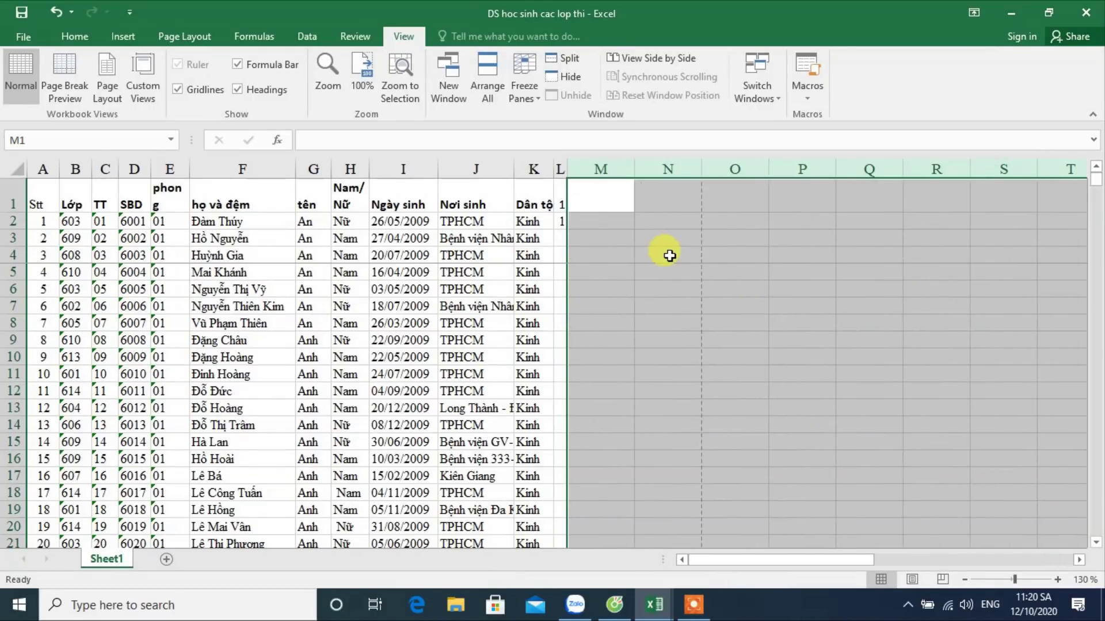
pyautogui.click(679, 259)
pyautogui.moveTo(567, 169)
pyautogui.mouseDown()
pyautogui.moveTo(617, 171)
pyautogui.moveTo(590, 217)
pyautogui.mouseUp()
pyautogui.press('Delete')
pyautogui.click(581, 253)
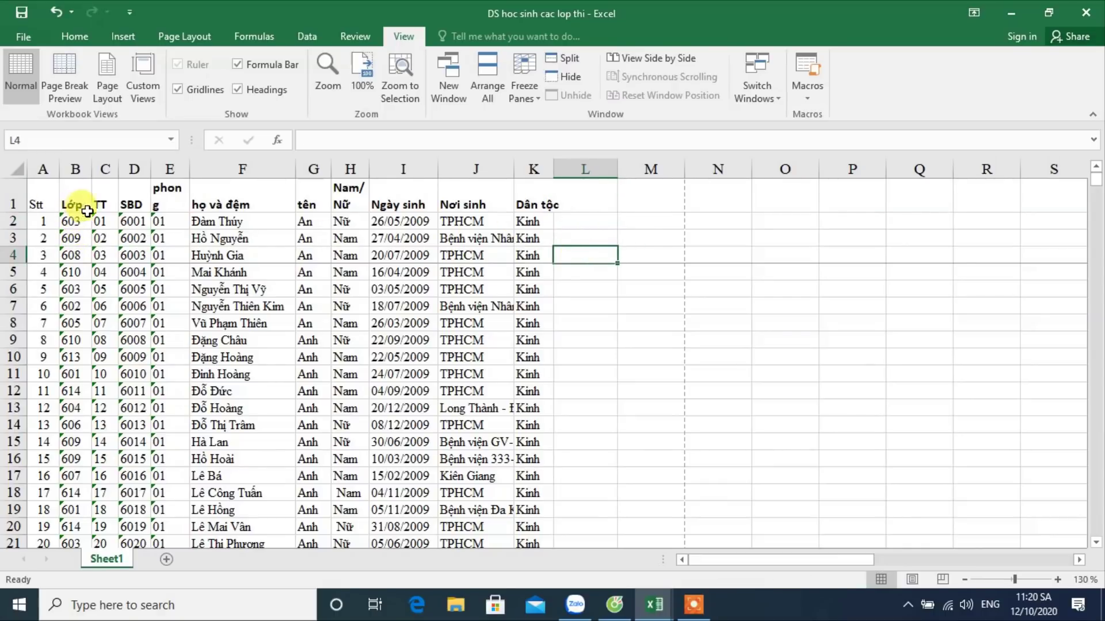
# Step: Widen the columns so the 'phong thi' header shows in full
pyautogui.click(103, 201)
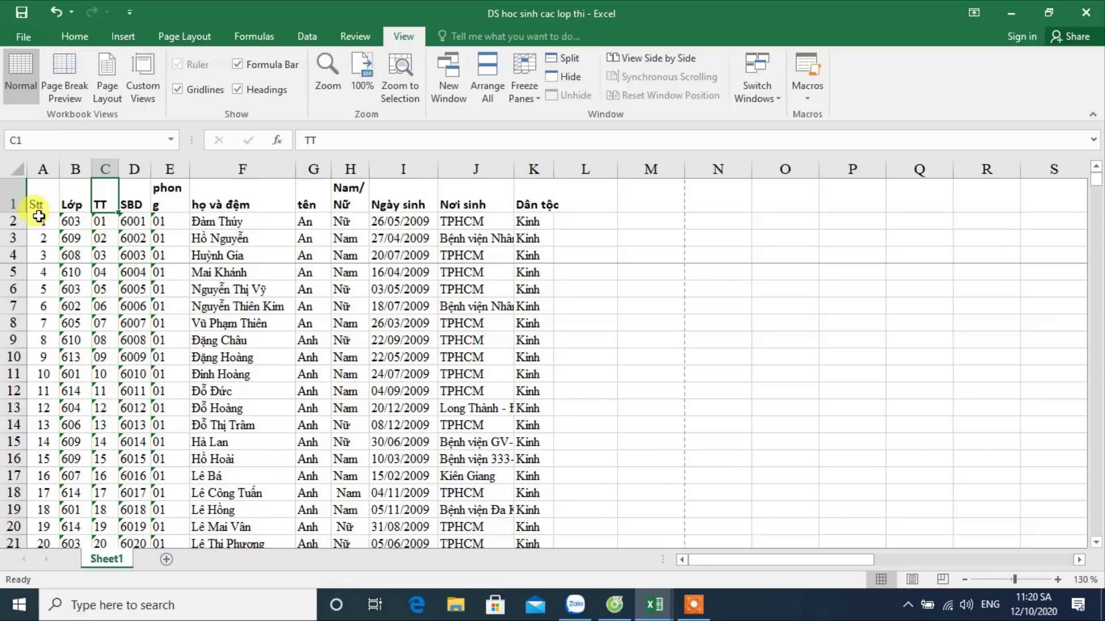
pyautogui.click(41, 221)
pyautogui.click(99, 221)
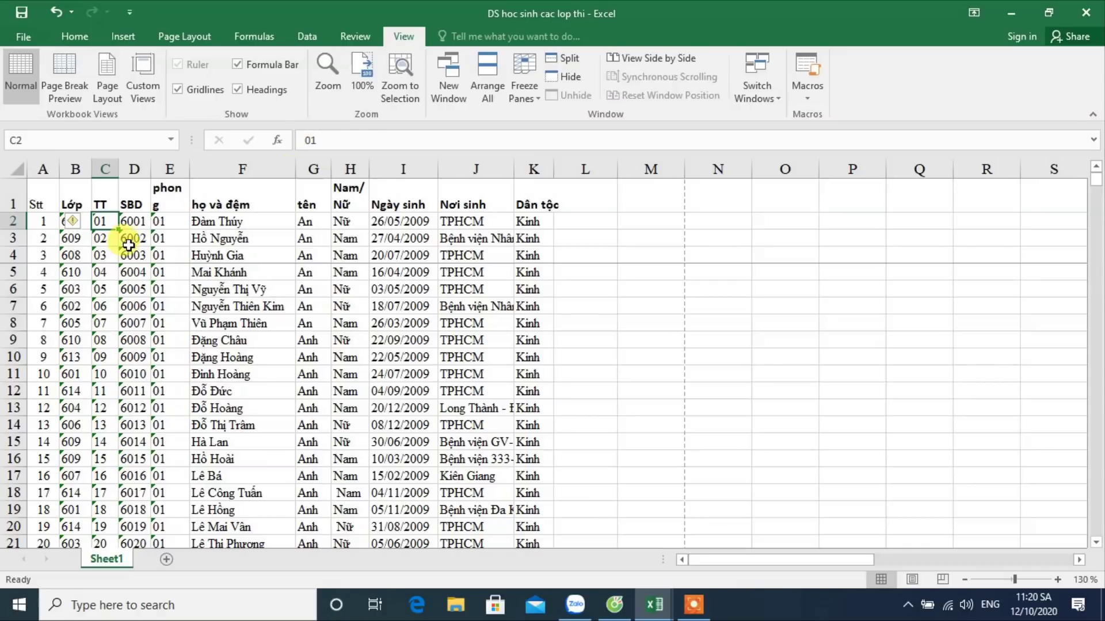
pyautogui.click(132, 221)
pyautogui.moveTo(153, 169); pyautogui.dragTo(199, 169)
pyautogui.click(323, 358)
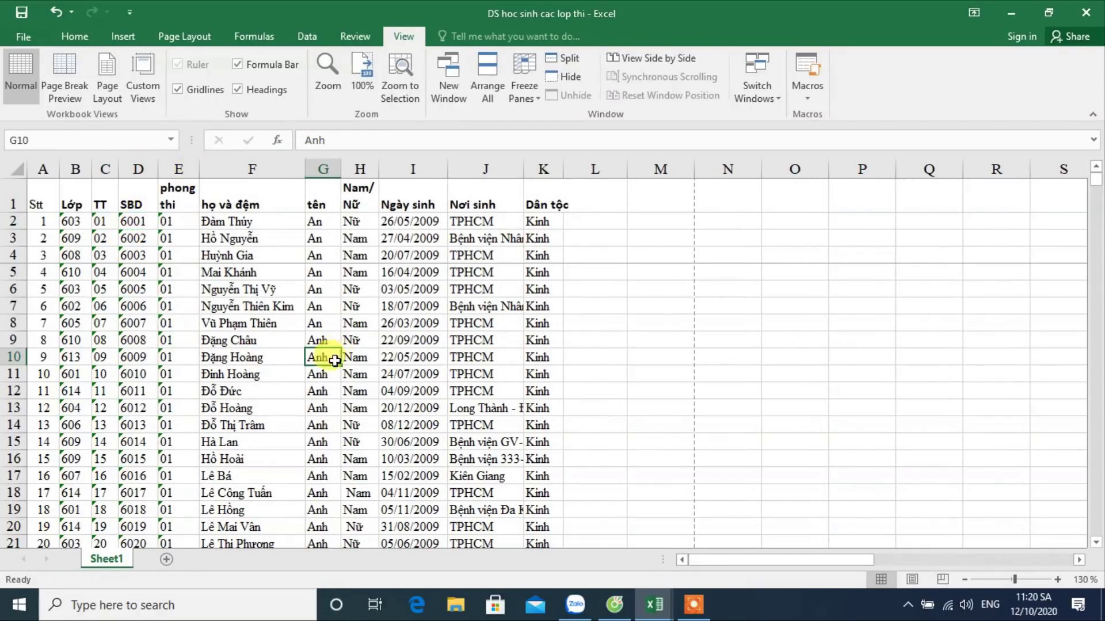
# Step: Rename Sheet1 to 'du lieu' and add a new blank Sheet1 placed before it
pyautogui.rightClick(107, 559)
pyautogui.click(156, 409)
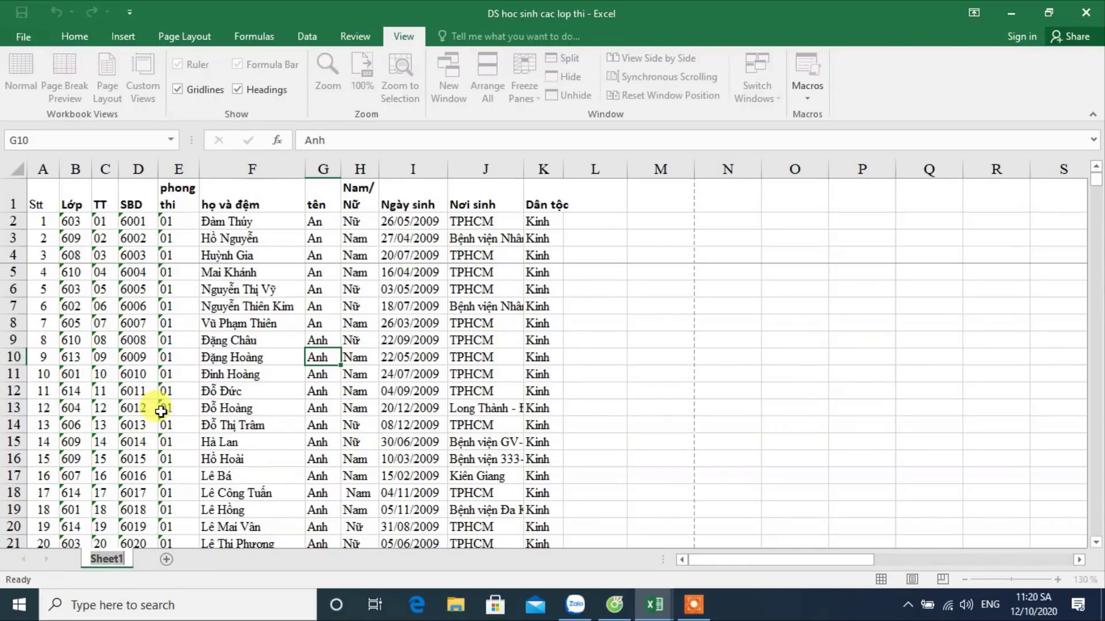
pyautogui.write('du lieu')
pyautogui.press('Return')
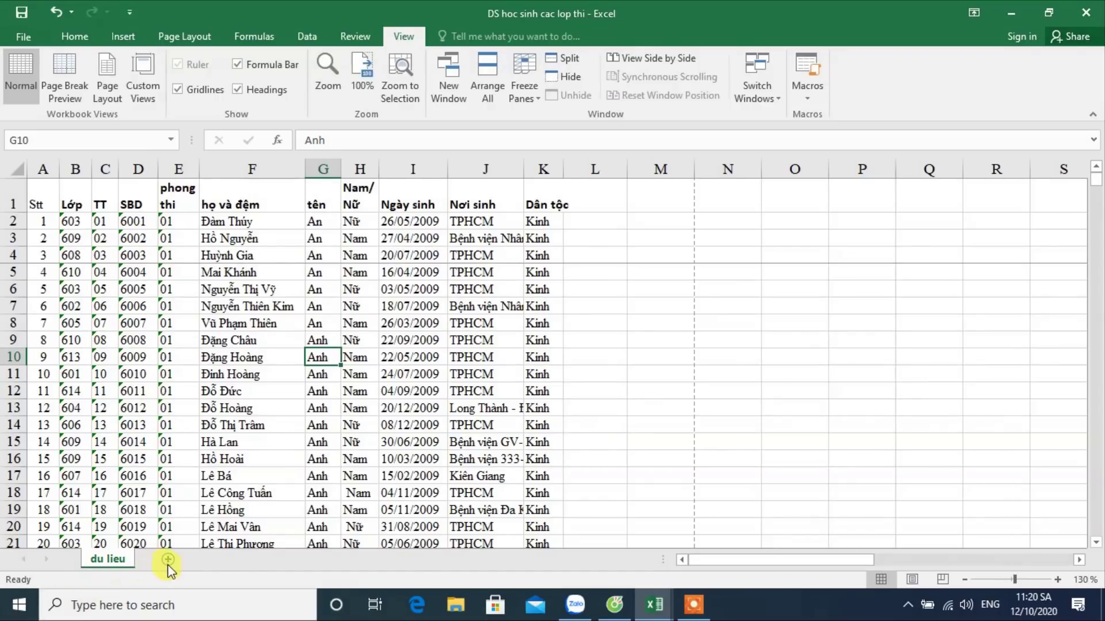
pyautogui.click(210, 559)
pyautogui.moveTo(174, 563); pyautogui.dragTo(106, 564)
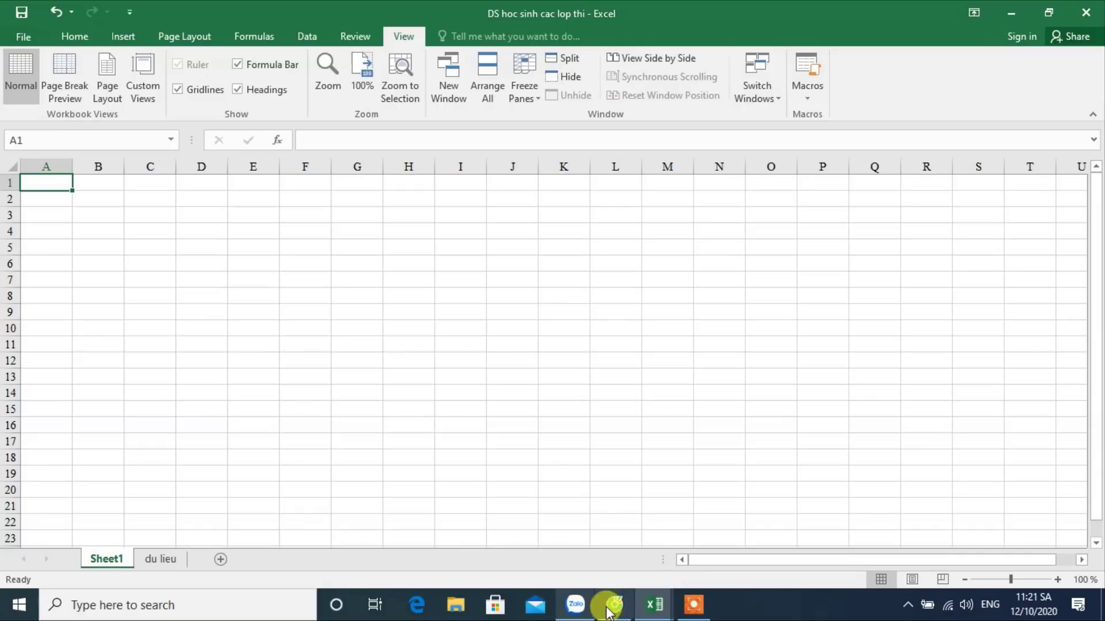
# Step: Widen column A in the 'Ky thuat trong thu co ban, nang cao' workbook, then return
pyautogui.click(645, 605)
pyautogui.click(601, 555)
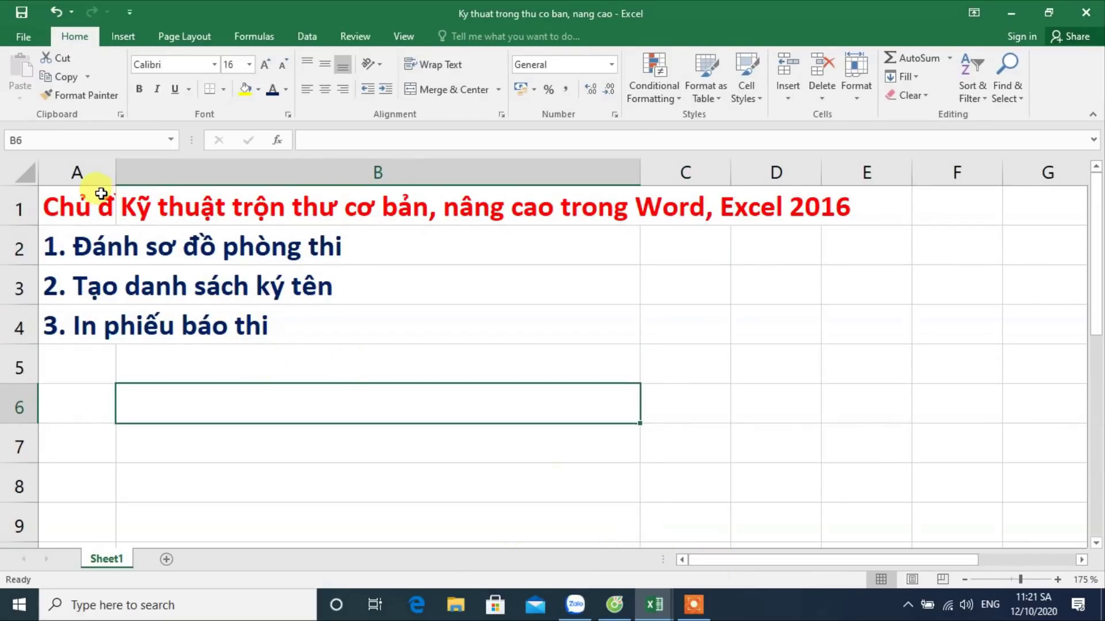
pyautogui.moveTo(116, 173); pyautogui.dragTo(164, 184)
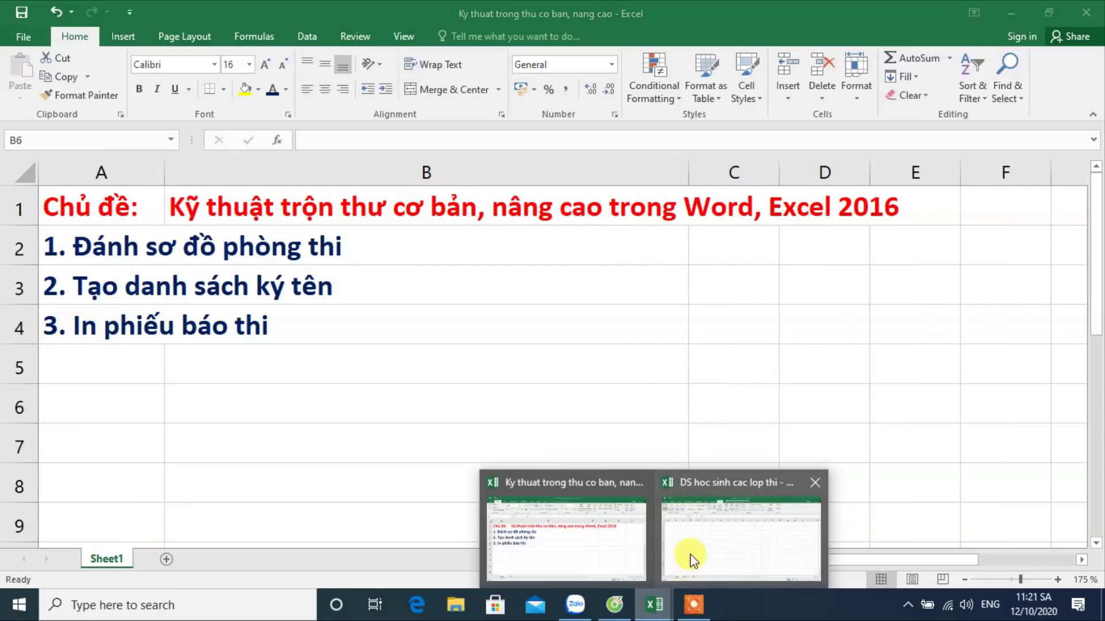
pyautogui.moveTo(654, 605)
pyautogui.click(691, 555)
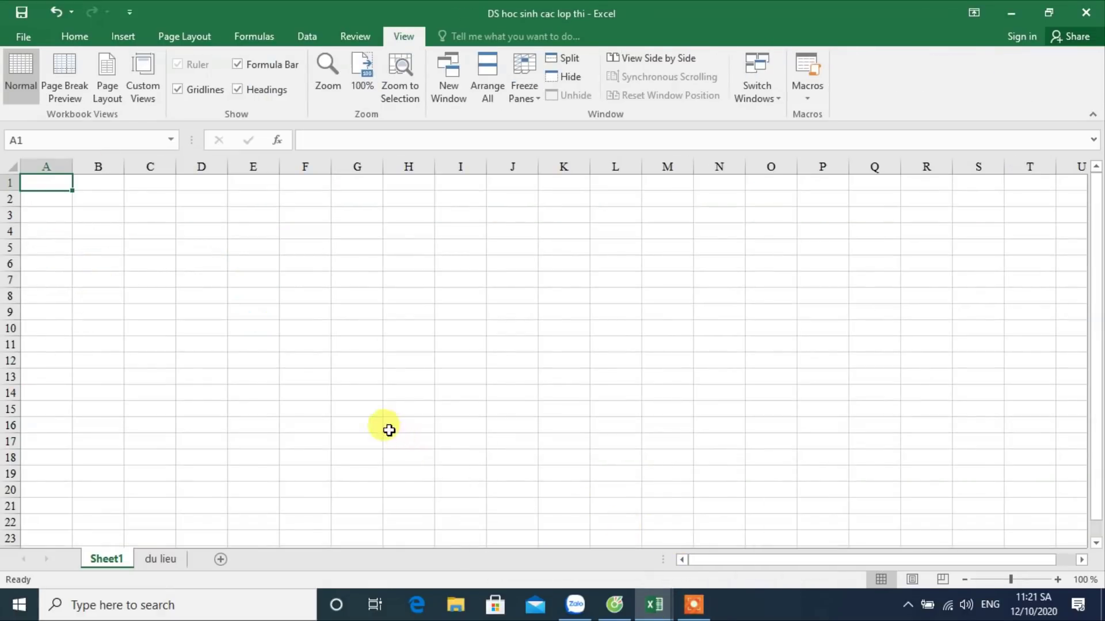
pyautogui.keyDown('ctrl'); pyautogui.scroll(2, 380, 420); pyautogui.keyUp('ctrl')
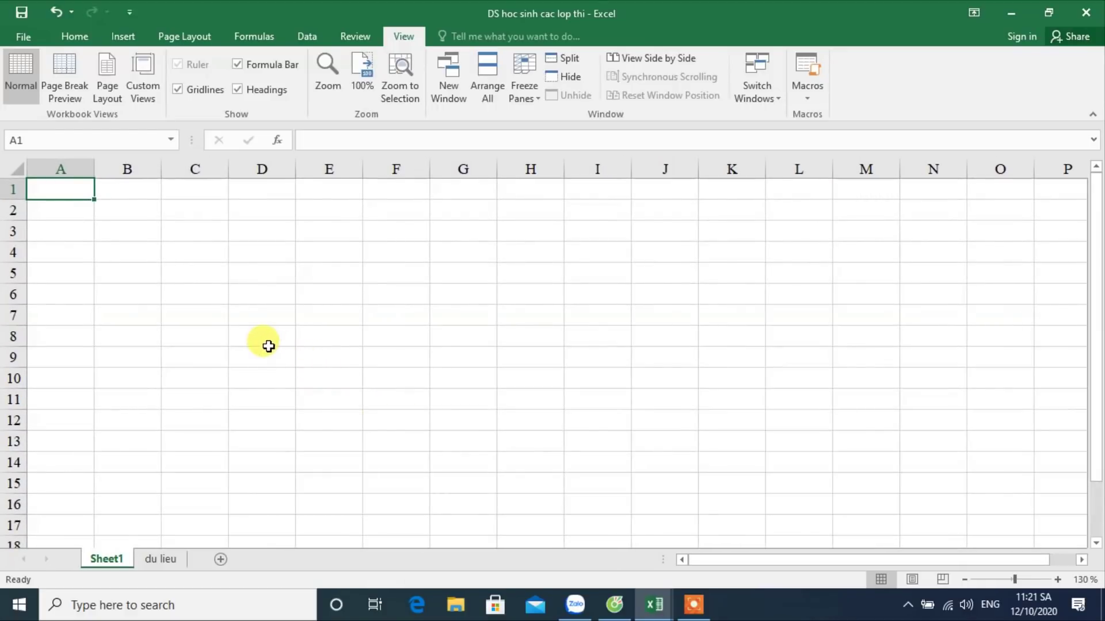
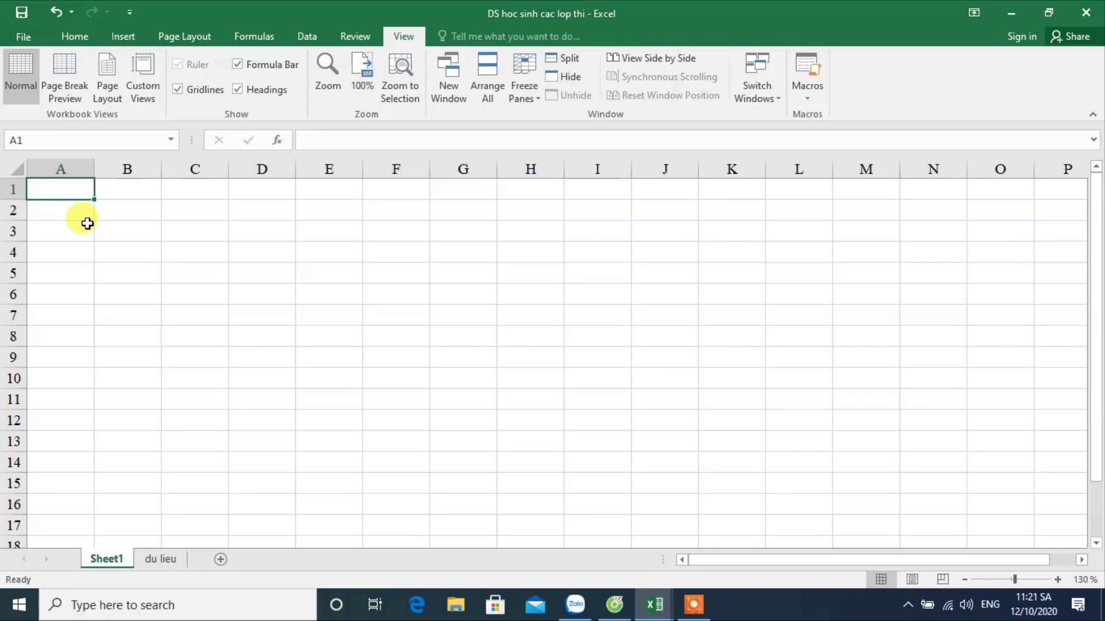
# Step: Enter the first headers STT, SBD and the name headers across row 1 of Sheet1
pyautogui.keyDown('shift'); pyautogui.click(87, 223); pyautogui.keyUp('shift')
pyautogui.write('S')
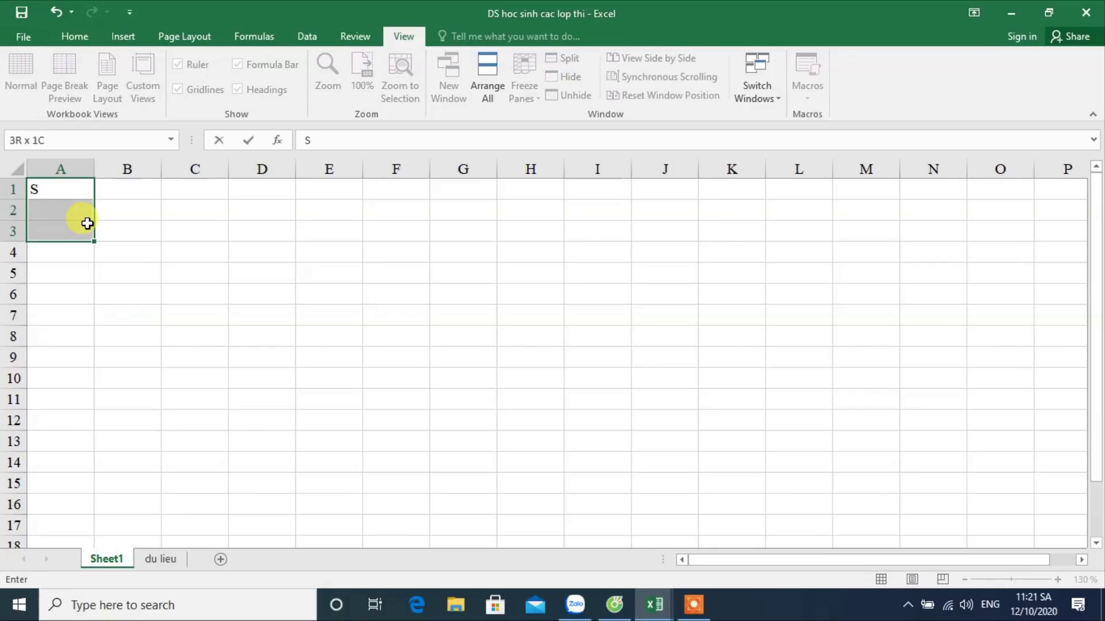
pyautogui.click(87, 223)
pyautogui.click(64, 196)
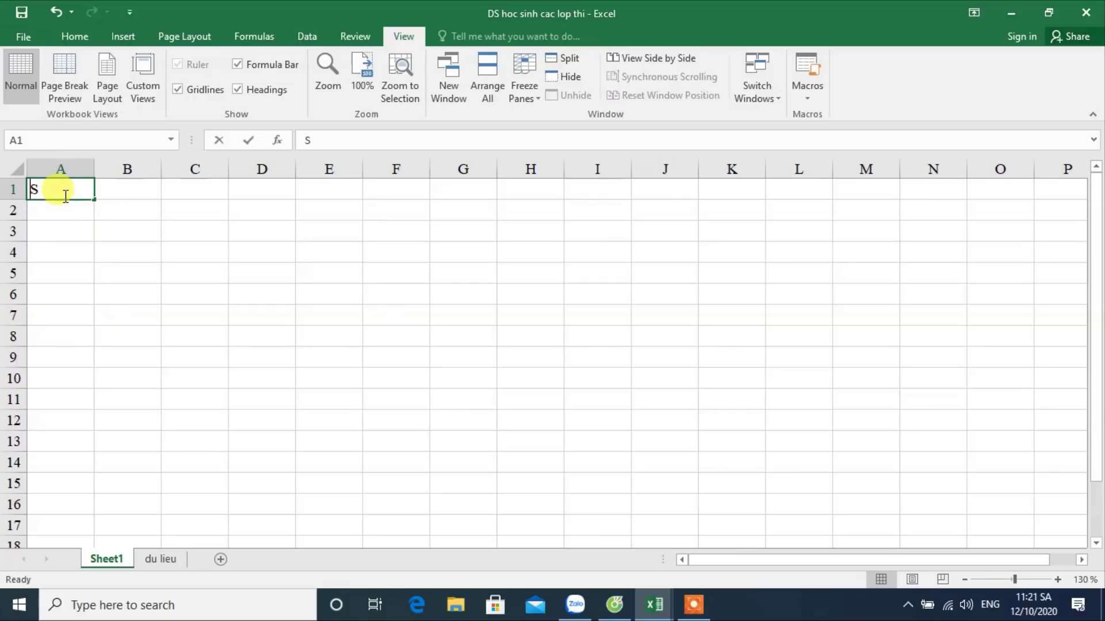
pyautogui.write('S')
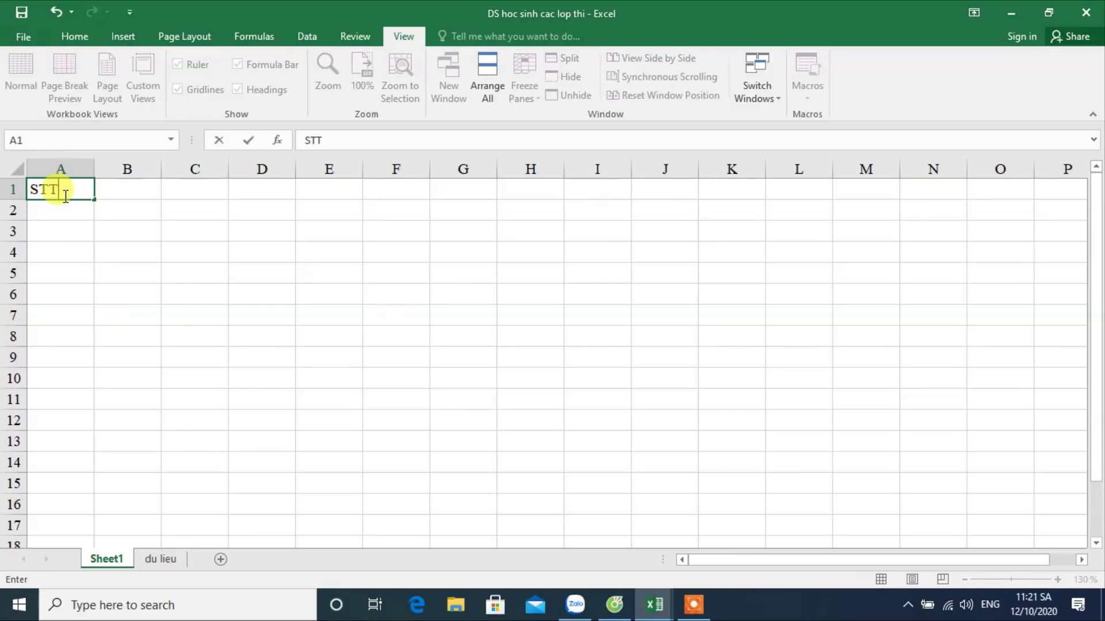
pyautogui.press('Tab')
pyautogui.write('S')
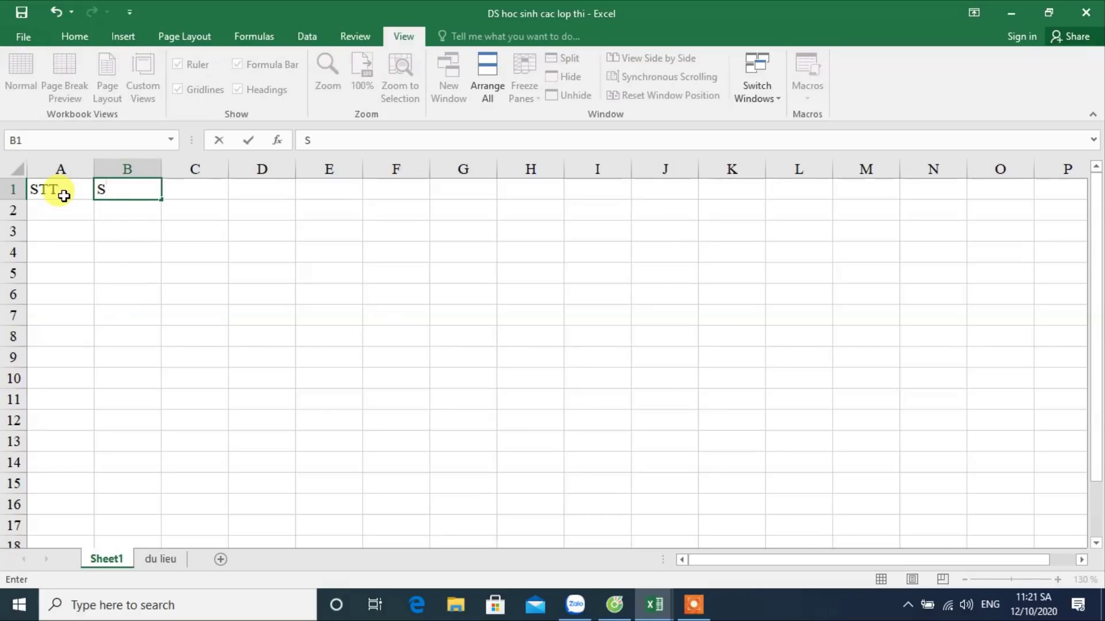
pyautogui.write('BD')
pyautogui.press('Tab')
pyautogui.write('HO')
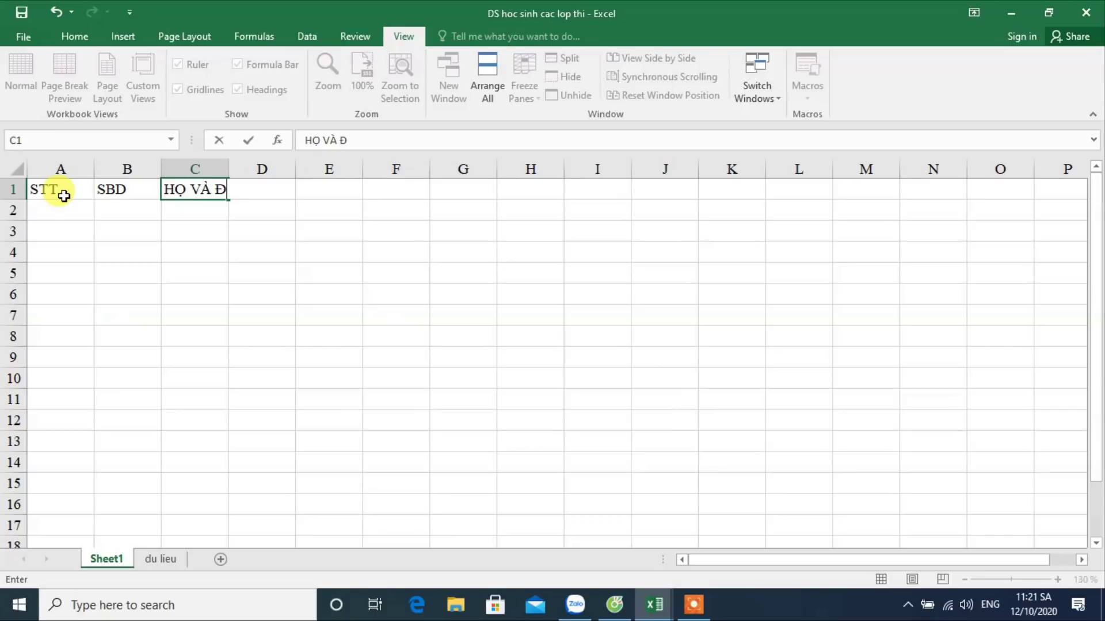
pyautogui.press('Tab')
pyautogui.write('T')
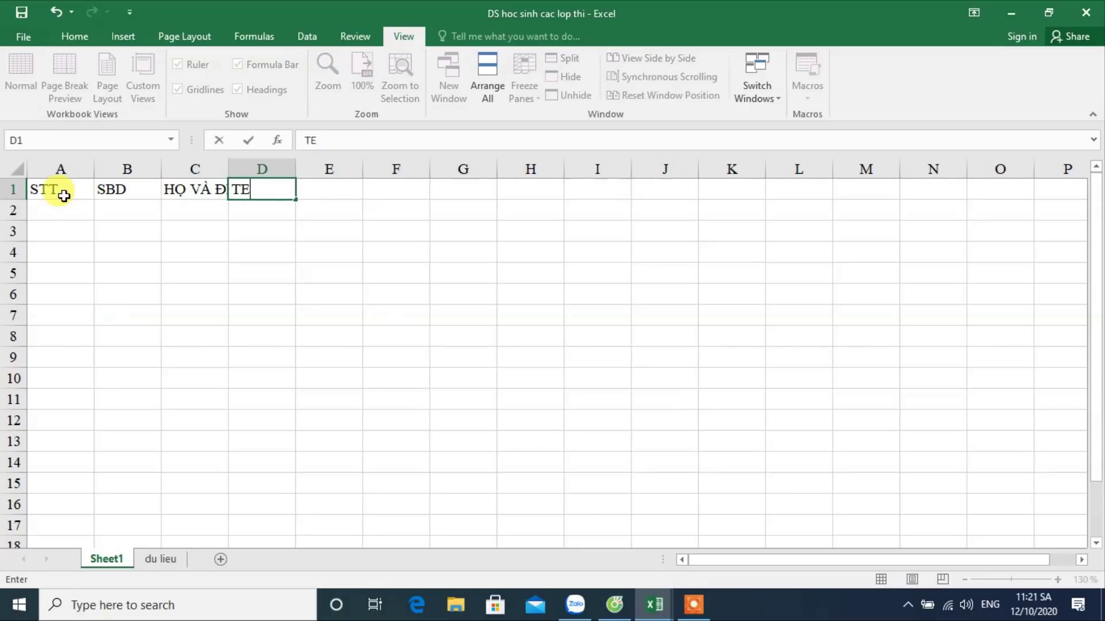
pyautogui.press('Tab')
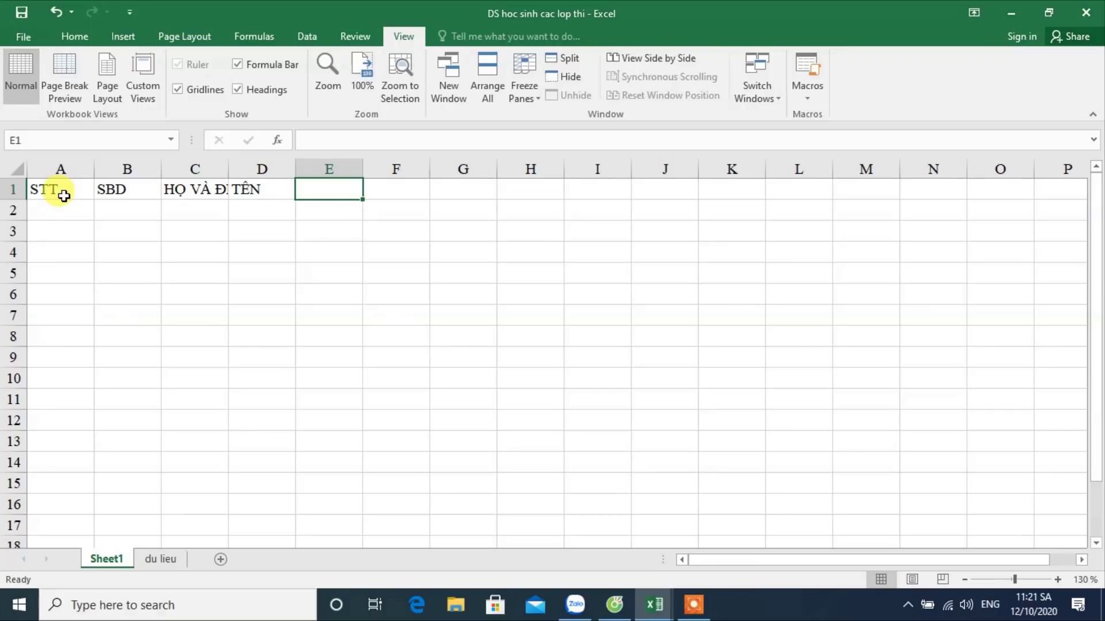
# Step: Widen column C and retype C1 as HỌ VÀ TÊN after checking the du lieu data
pyautogui.click(145, 553)
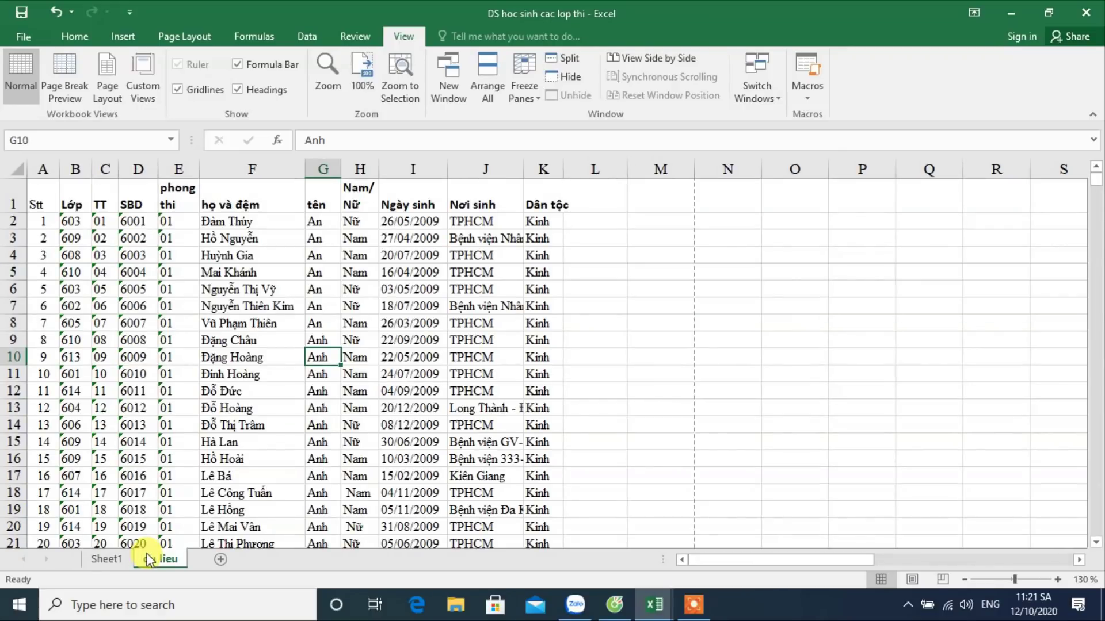
pyautogui.click(115, 559)
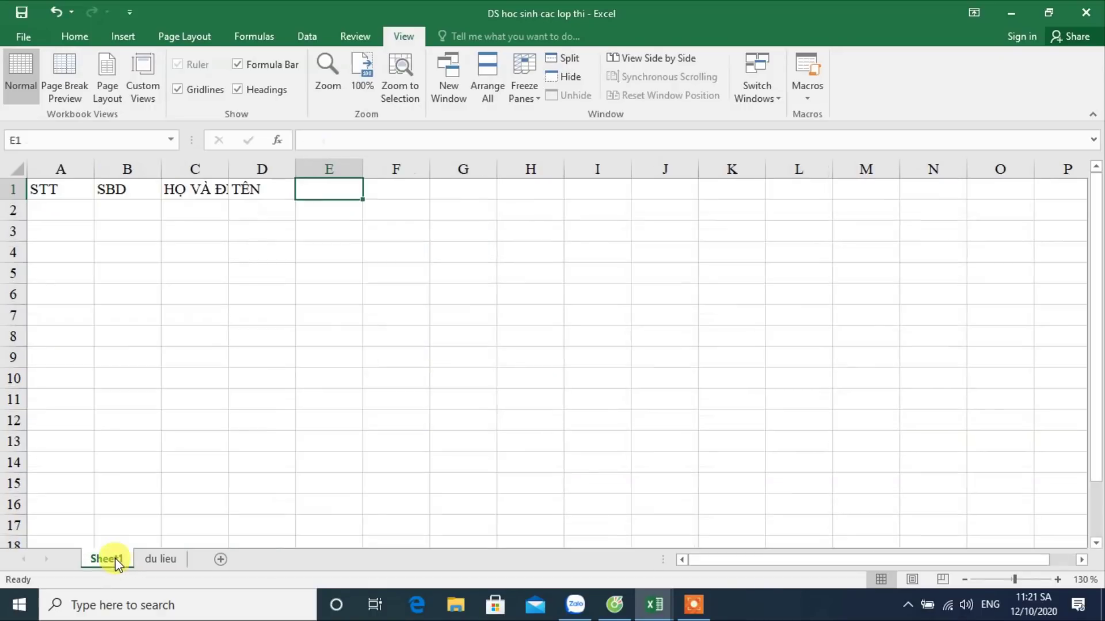
pyautogui.moveTo(232, 169); pyautogui.dragTo(264, 181)
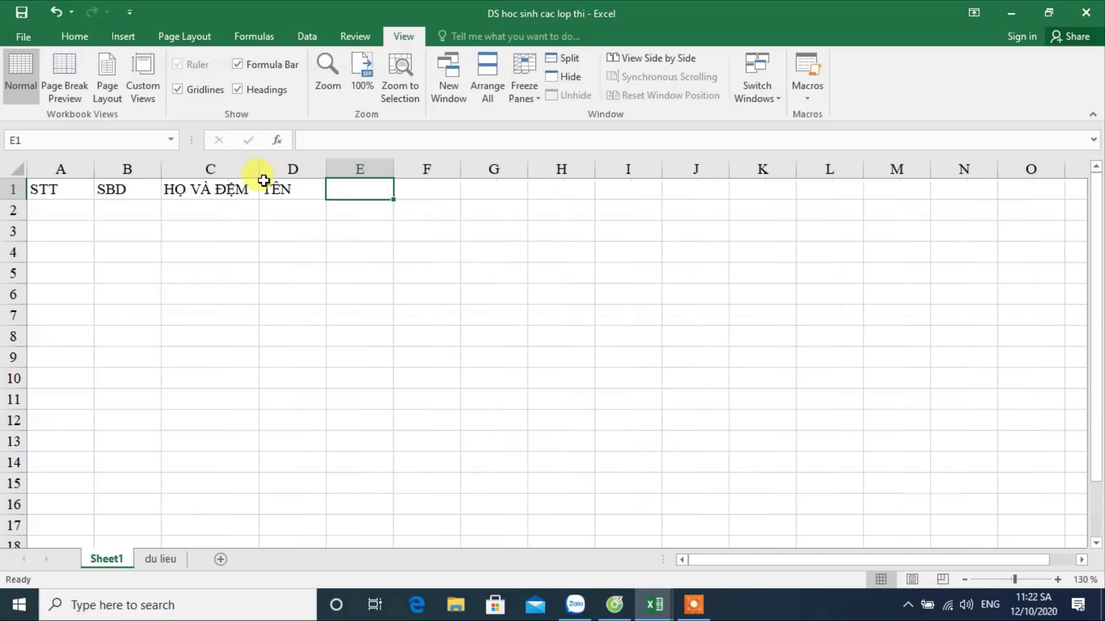
pyautogui.click(244, 193)
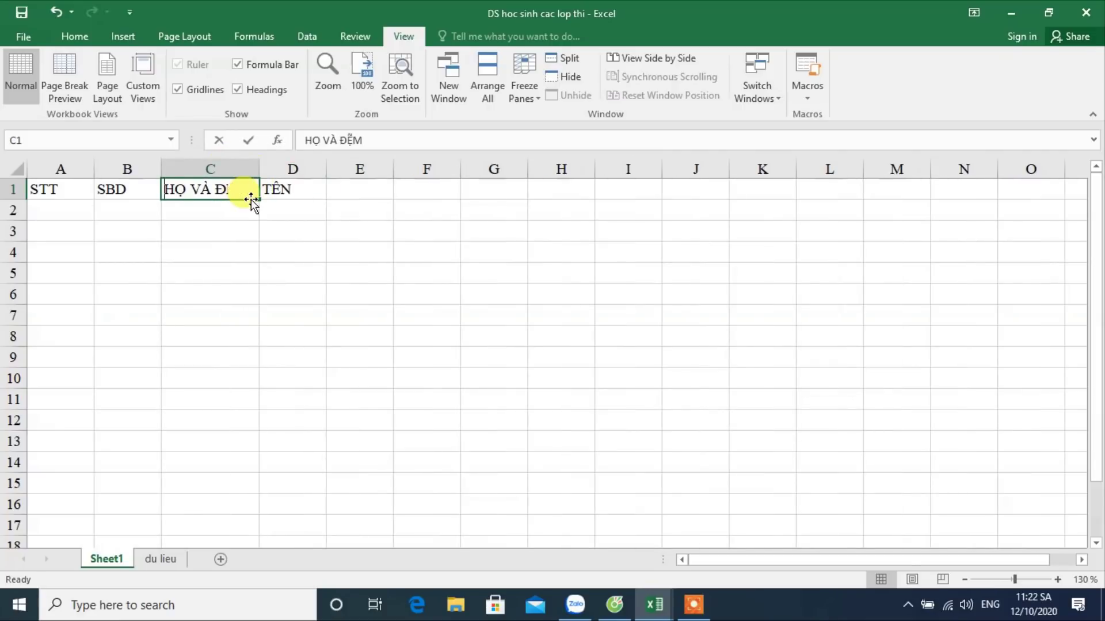
pyautogui.write('HỌ')
pyautogui.write('ÊN')
pyautogui.press('Tab')
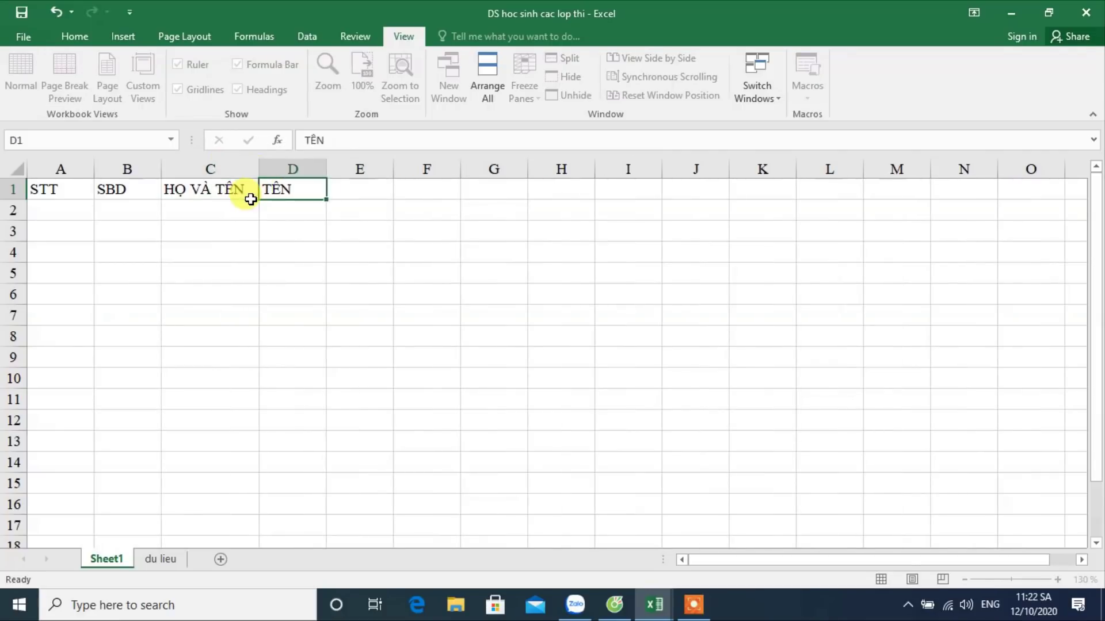
# Step: Rename the gender column header in du lieu's H1 to gt
pyautogui.click(166, 559)
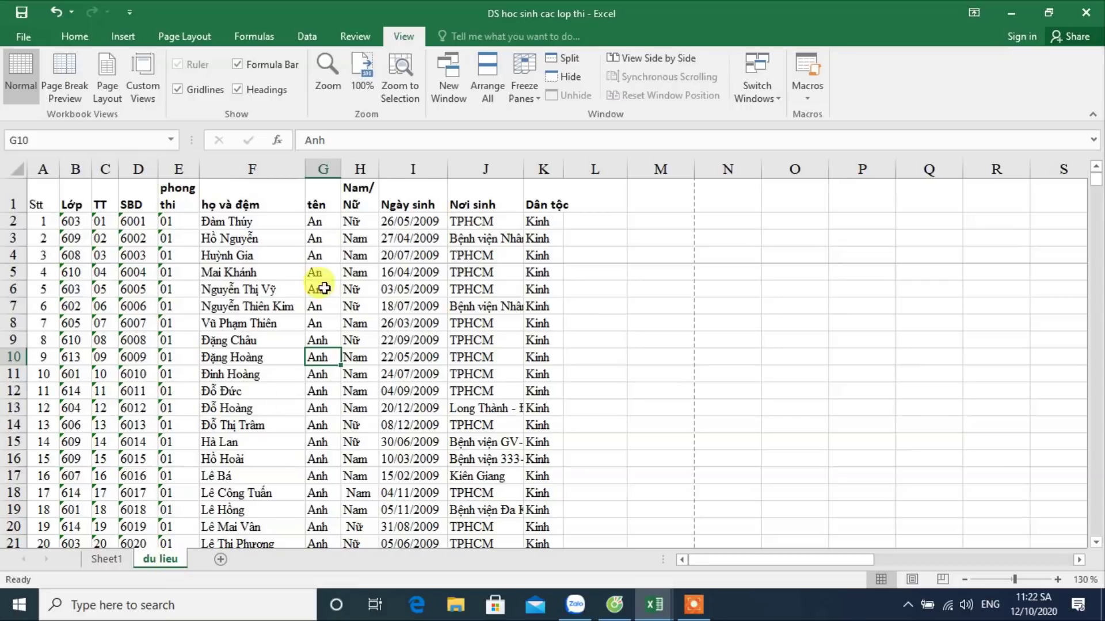
pyautogui.click(361, 197)
pyautogui.write('gt')
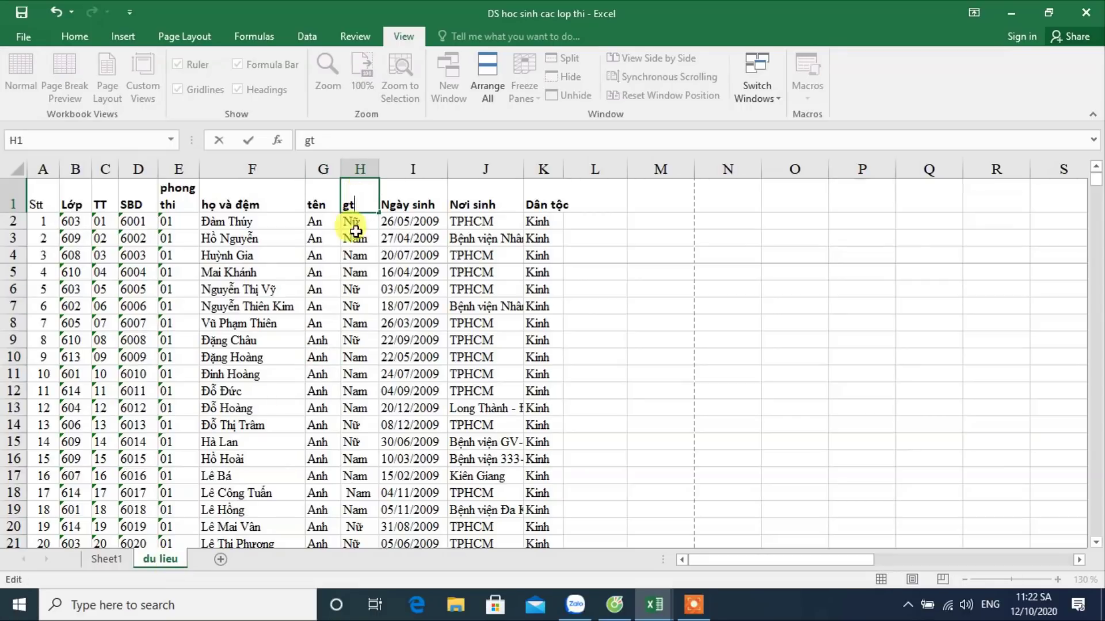
pyautogui.click(354, 255)
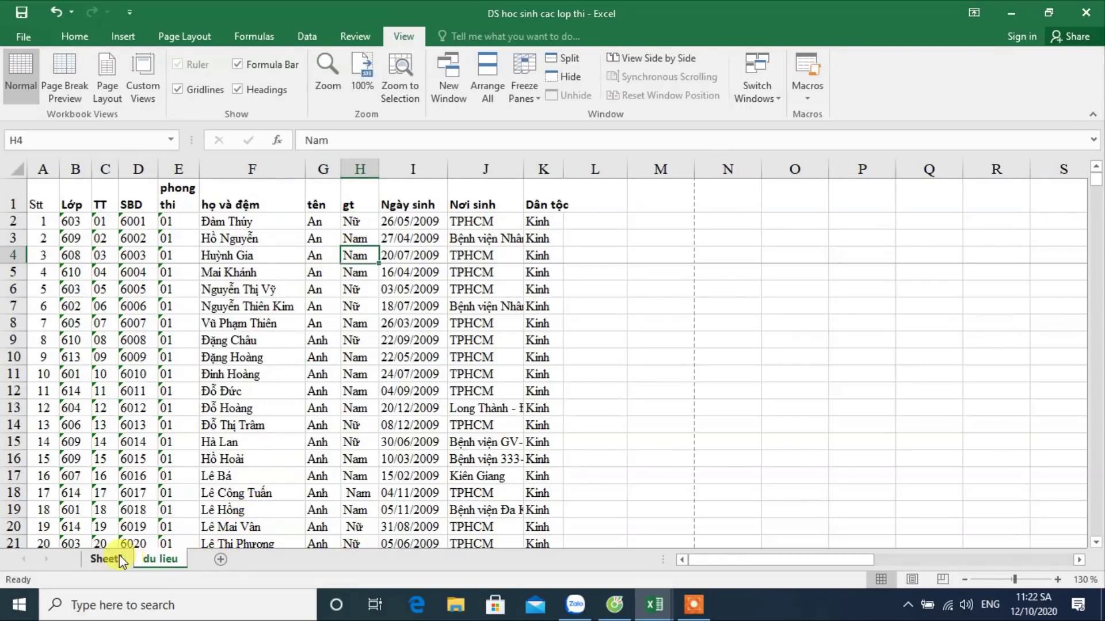
pyautogui.click(106, 559)
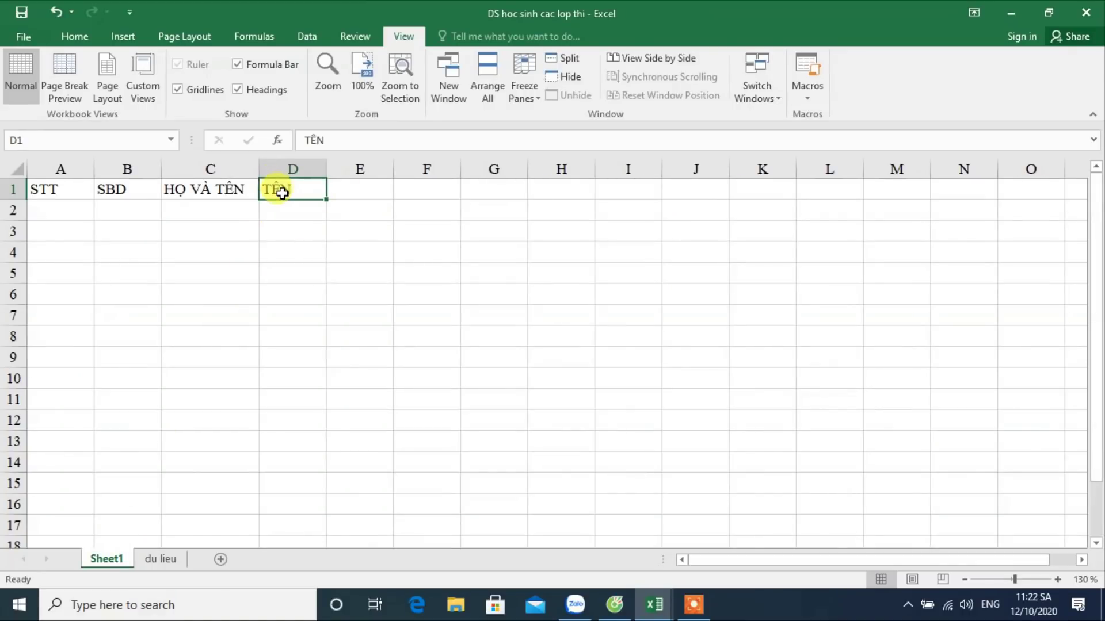
# Step: Add headers GIỚI TÍNH in D1 and NGÀY SINH in E1 on Sheet1
pyautogui.write('GIO')
pyautogui.write('ÍNH')
pyautogui.press('Tab')
pyautogui.write('NGÀ')
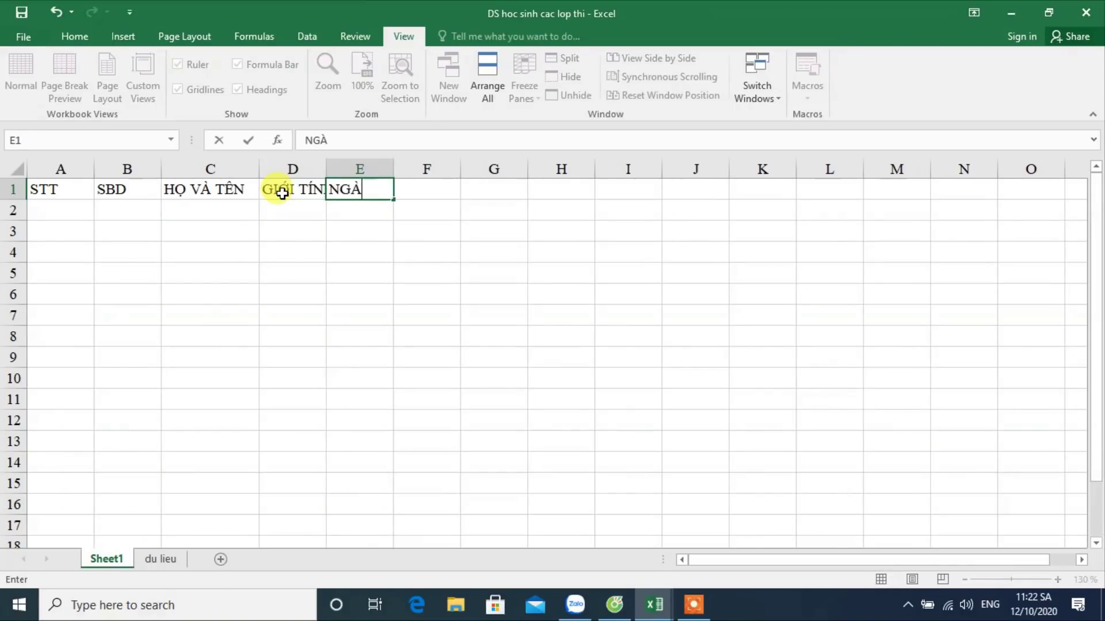
pyautogui.write('H')
pyautogui.press('Tab')
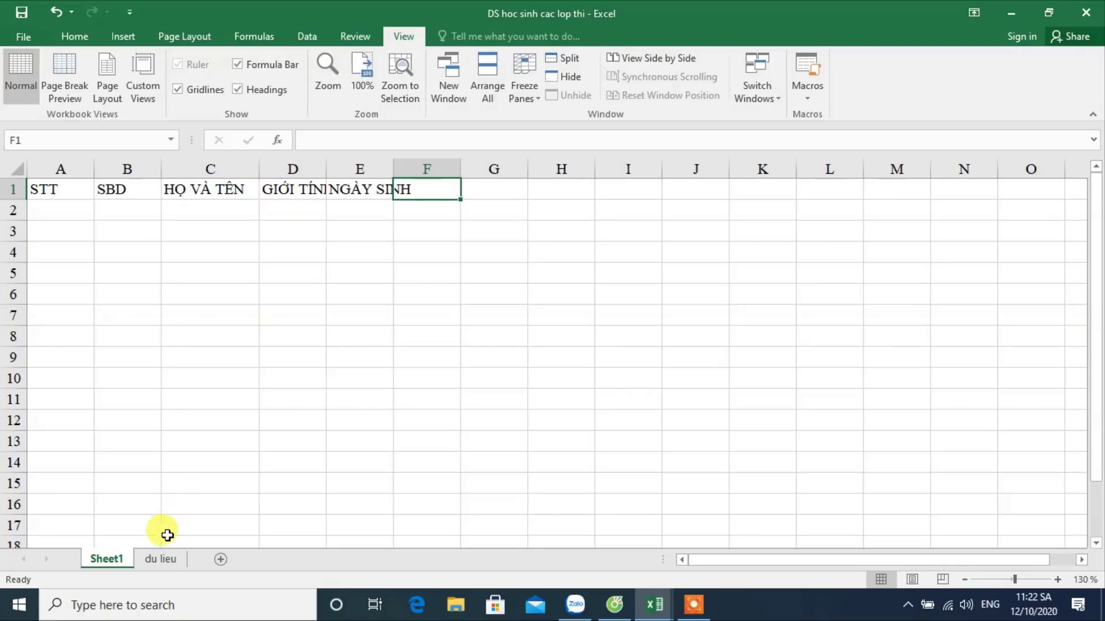
pyautogui.click(160, 559)
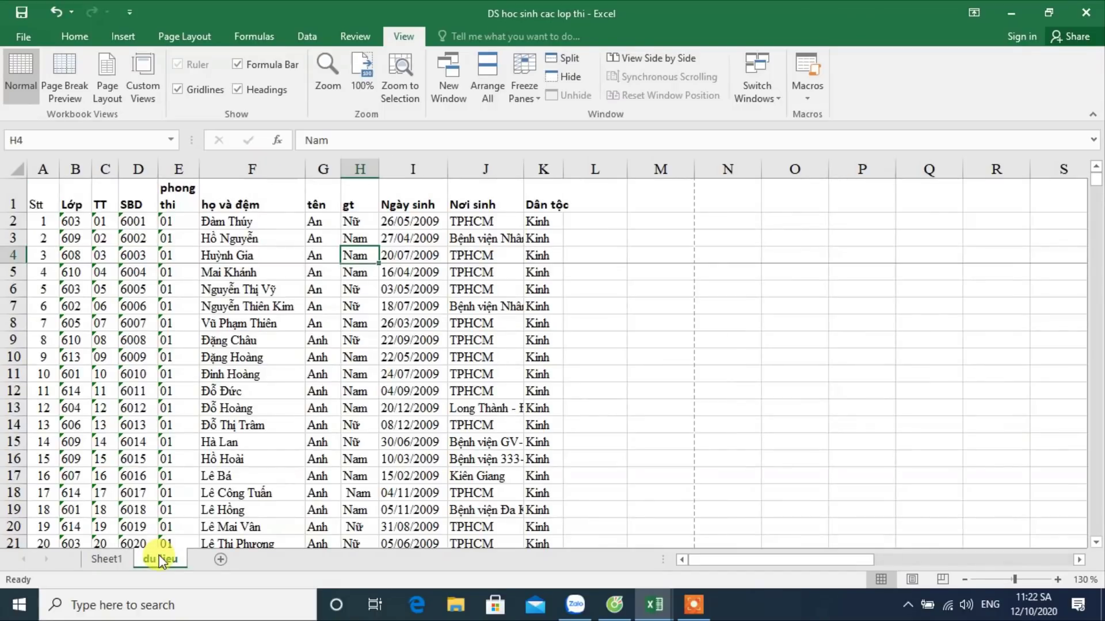
pyautogui.click(122, 558)
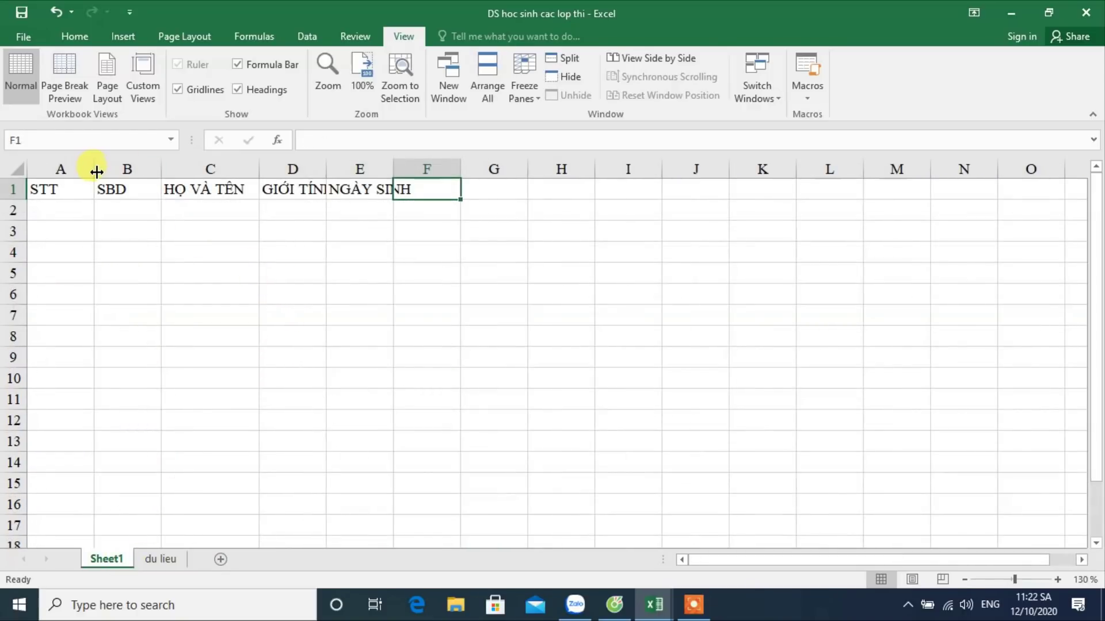
# Step: Narrow column A and widen columns D and E to fit their headers
pyautogui.moveTo(96, 171); pyautogui.dragTo(77, 171)
pyautogui.moveTo(308, 168); pyautogui.dragTo(328, 168)
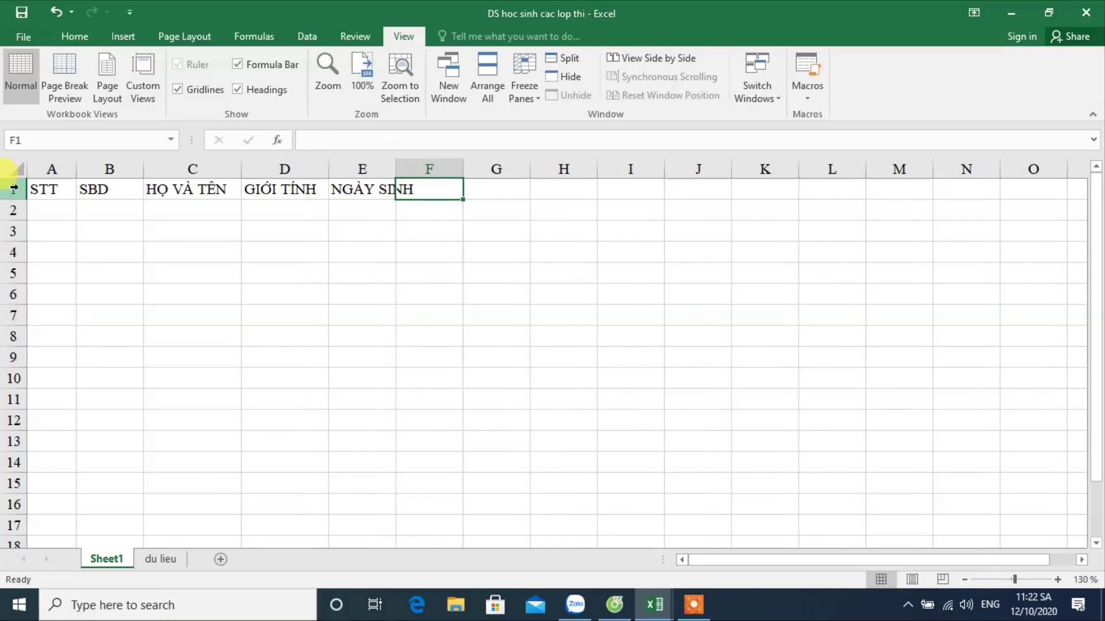
pyautogui.moveTo(395, 168); pyautogui.dragTo(419, 177)
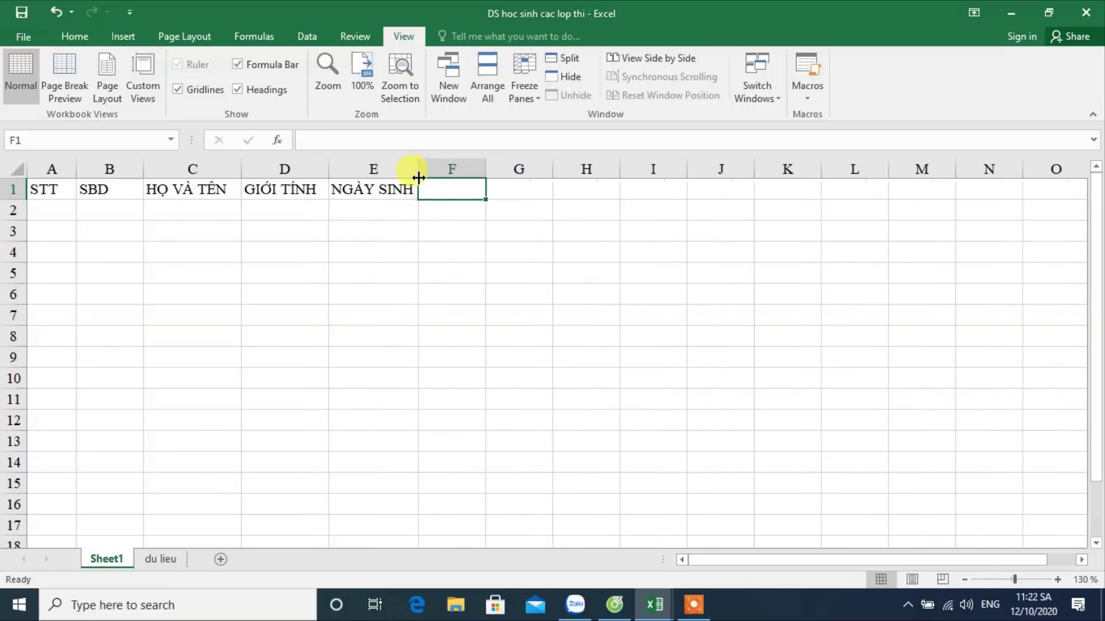
pyautogui.click(435, 246)
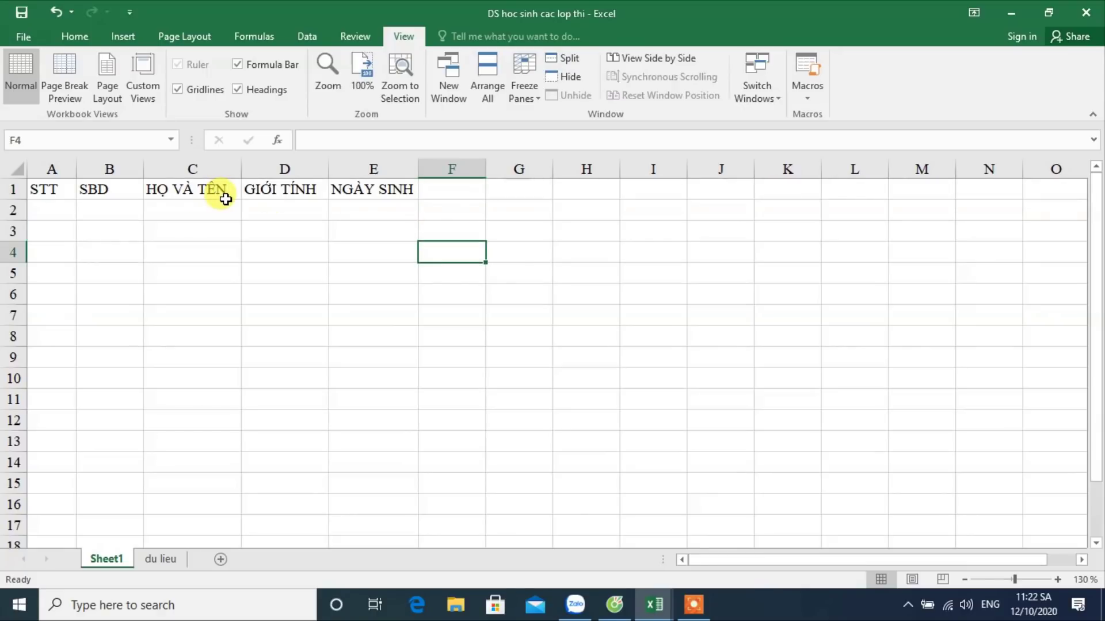
# Step: Type the MÔN THI header in F1
pyautogui.click(432, 191)
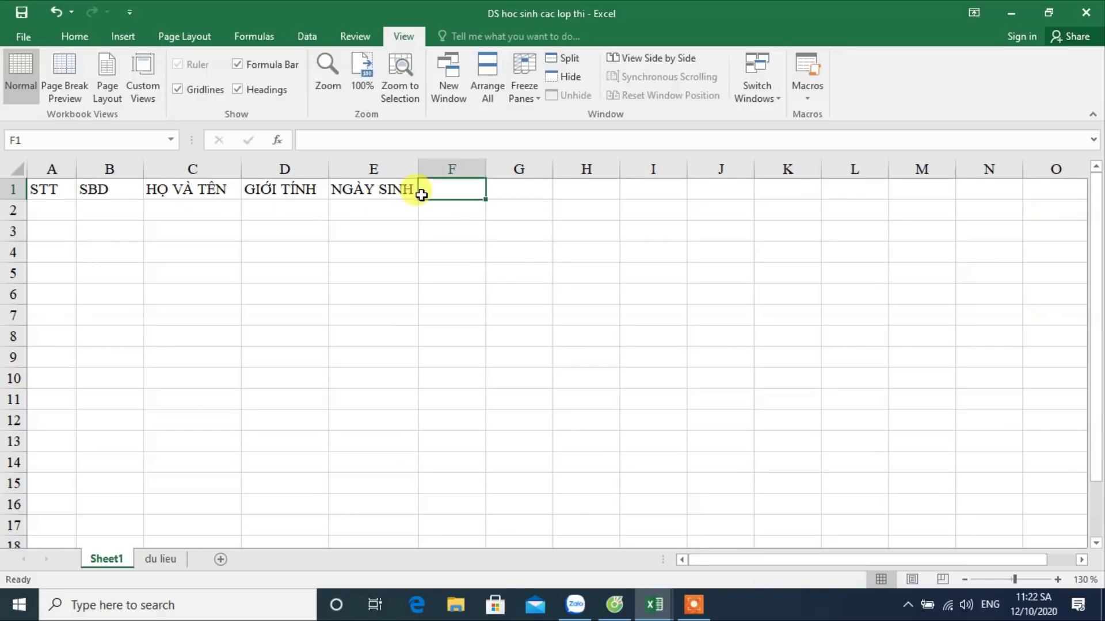
pyautogui.write('MÔN THI')
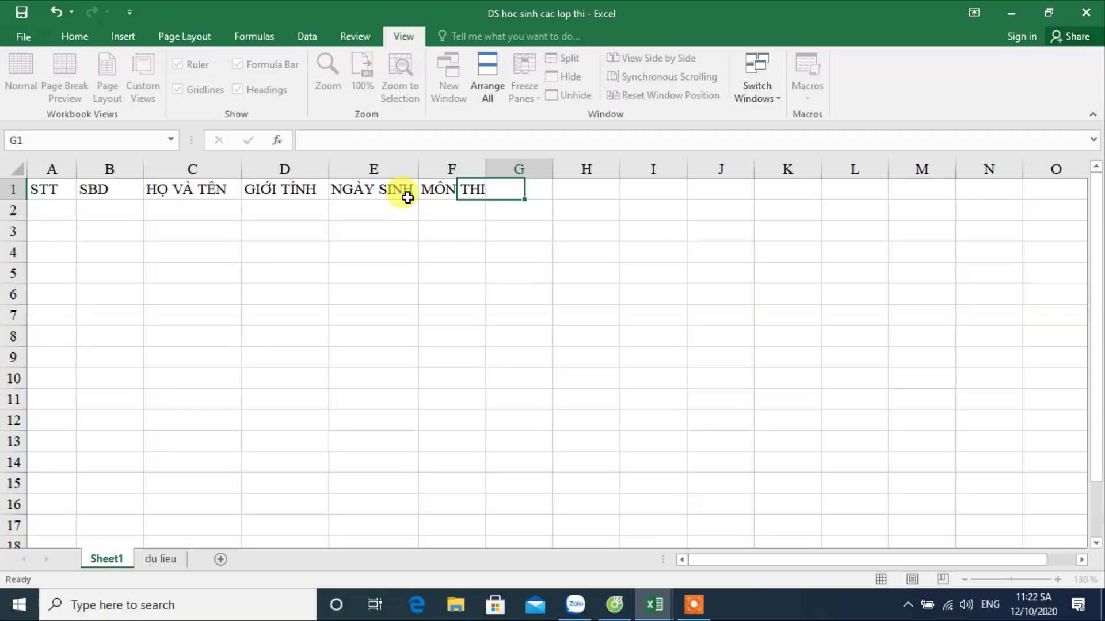
pyautogui.press('Right')
pyautogui.press('Down')
pyautogui.press('Left')
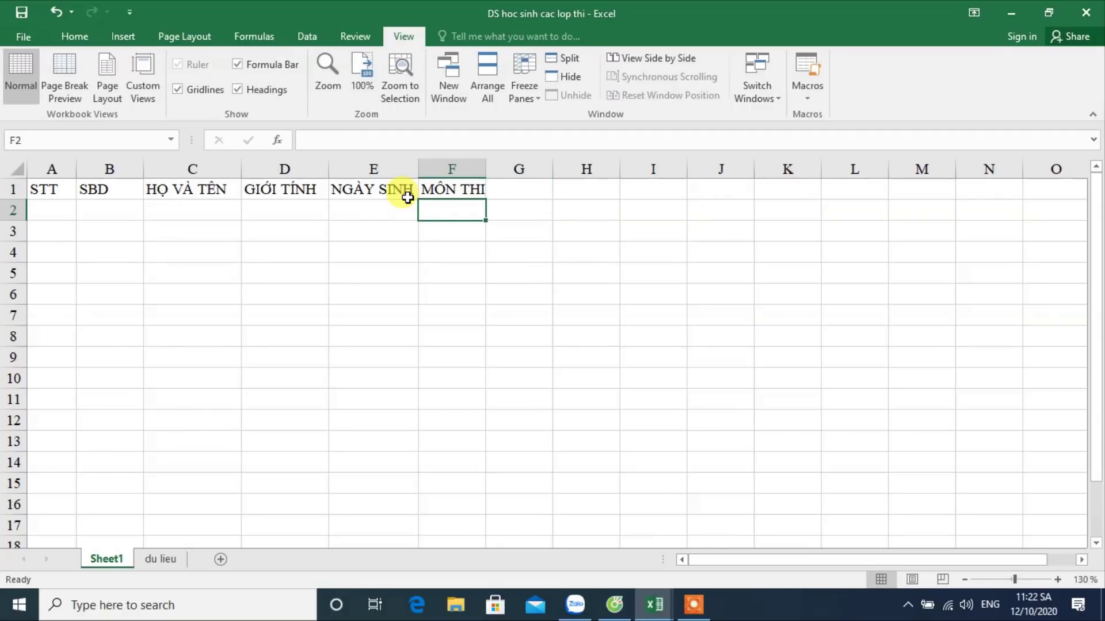
# Step: List subjects WINDOW, WORD, EXCEL and POWERPOINT in F2:I2
pyautogui.write('WINDOW')
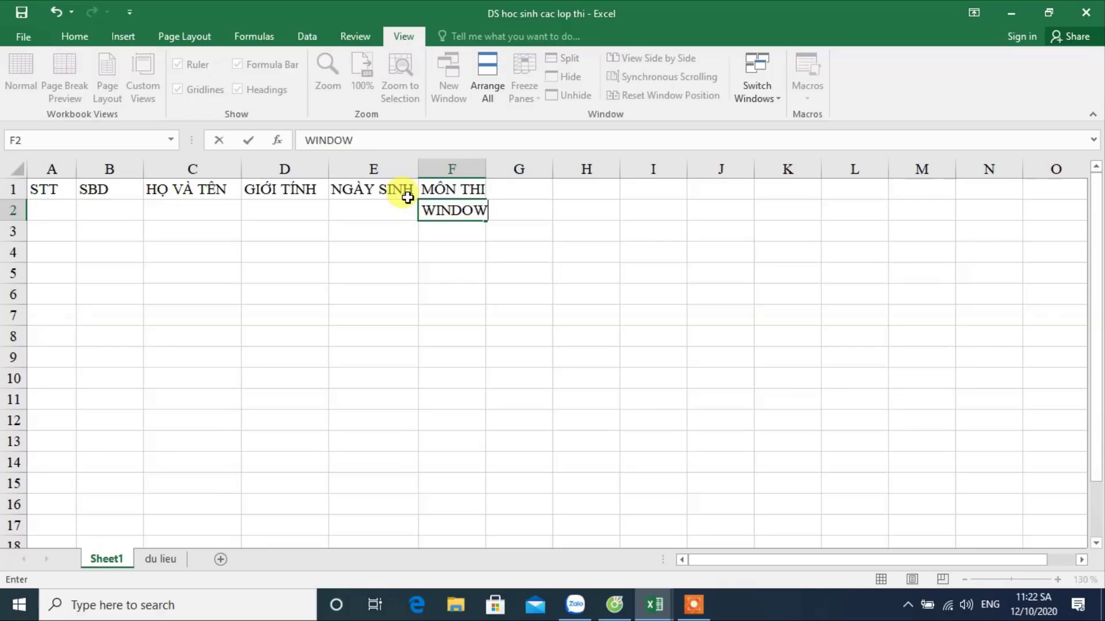
pyautogui.press('Right')
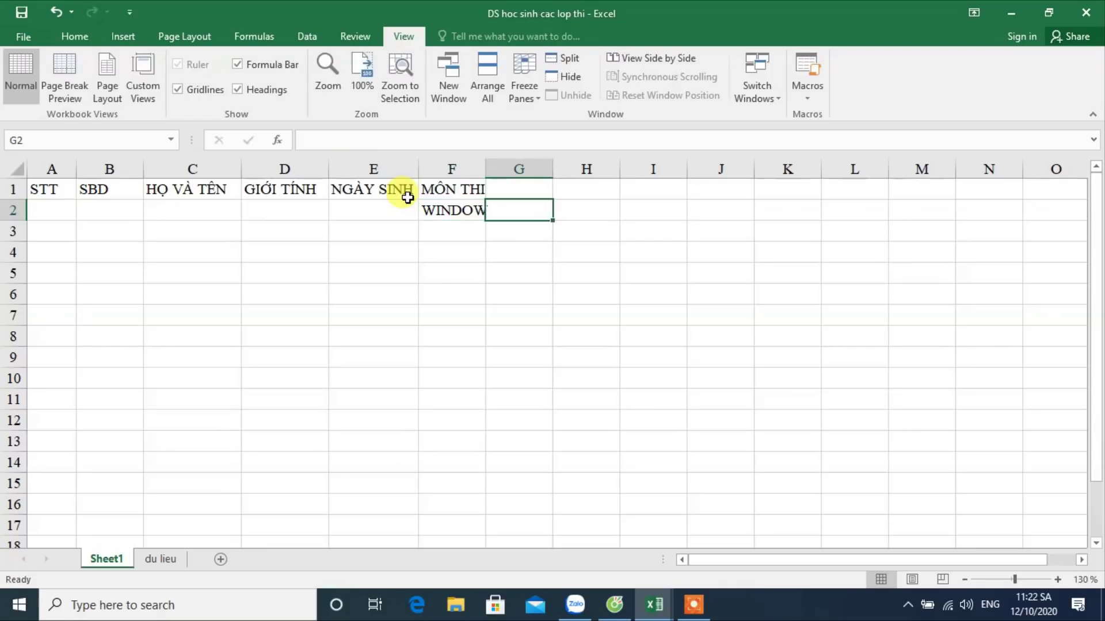
pyautogui.write('WORD')
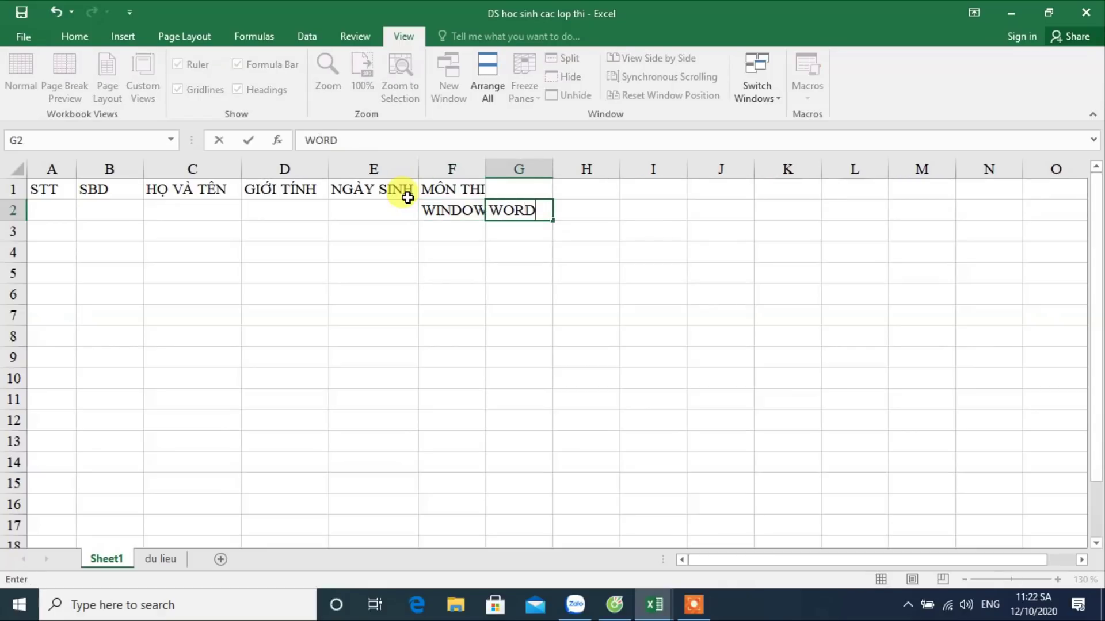
pyautogui.press('Right')
pyautogui.write('EXCEL')
pyautogui.press('Right')
pyautogui.write('POI')
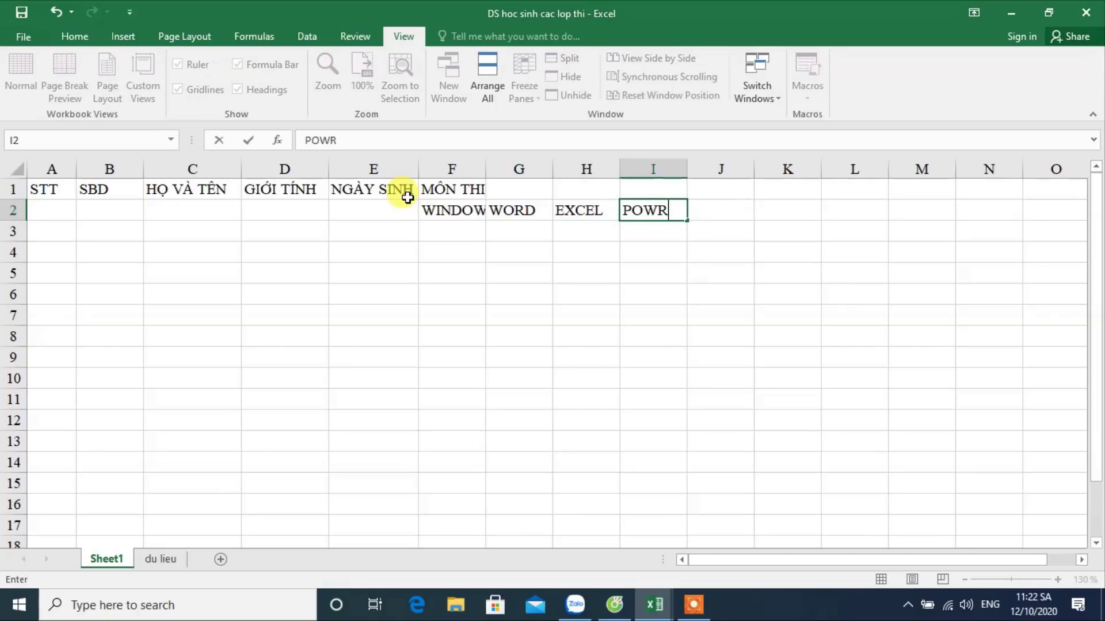
pyautogui.write('NT')
pyautogui.press('Return')
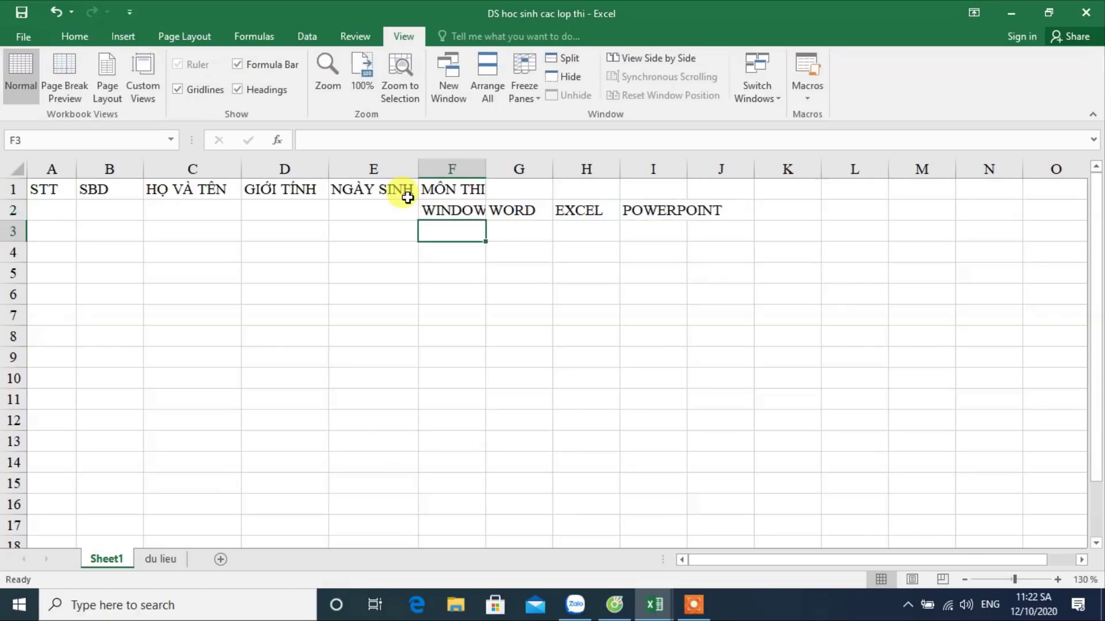
# Step: Merge and centre MÔN THI across F1:J1
pyautogui.moveTo(454, 190); pyautogui.dragTo(719, 190)
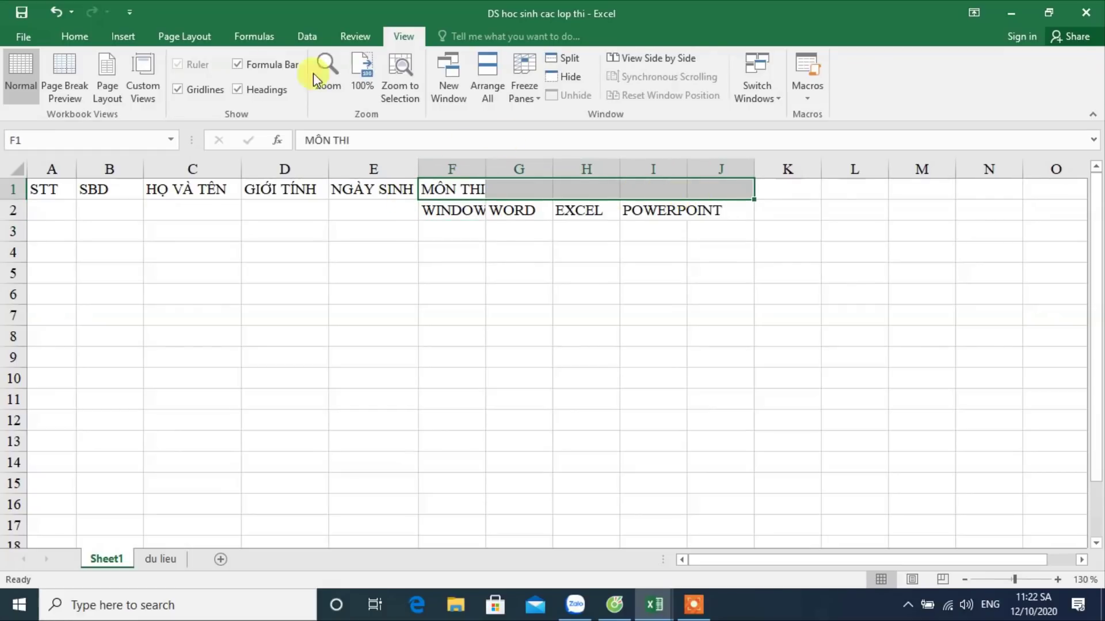
pyautogui.click(74, 37)
pyautogui.click(433, 92)
pyautogui.click(425, 290)
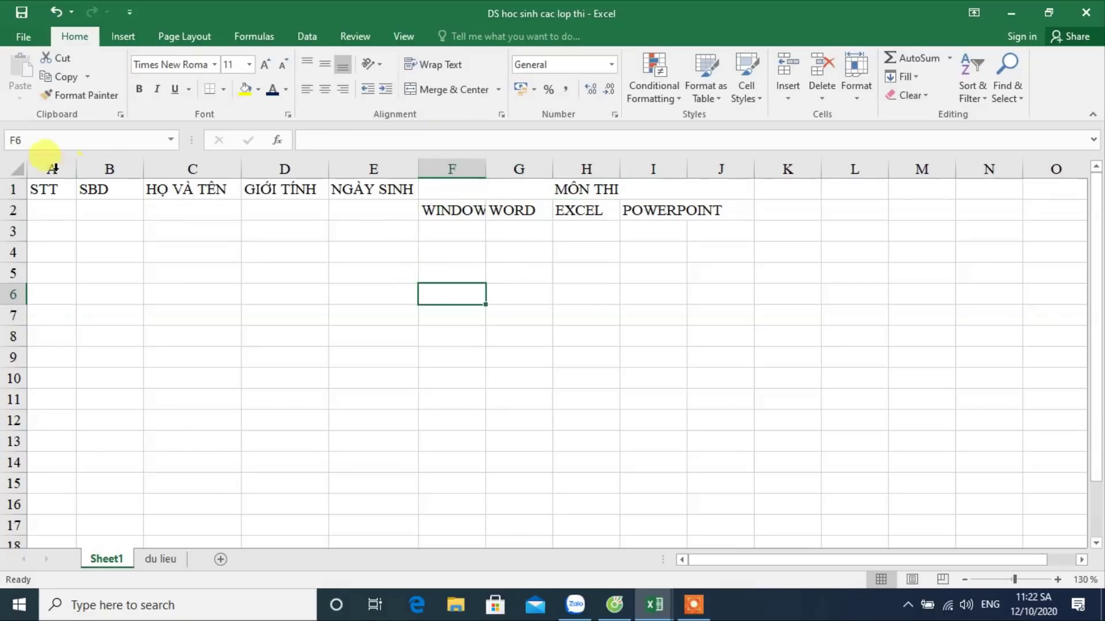
pyautogui.click(13, 189)
# Step: Insert five blank rows above the header row
pyautogui.rightClick(13, 189)
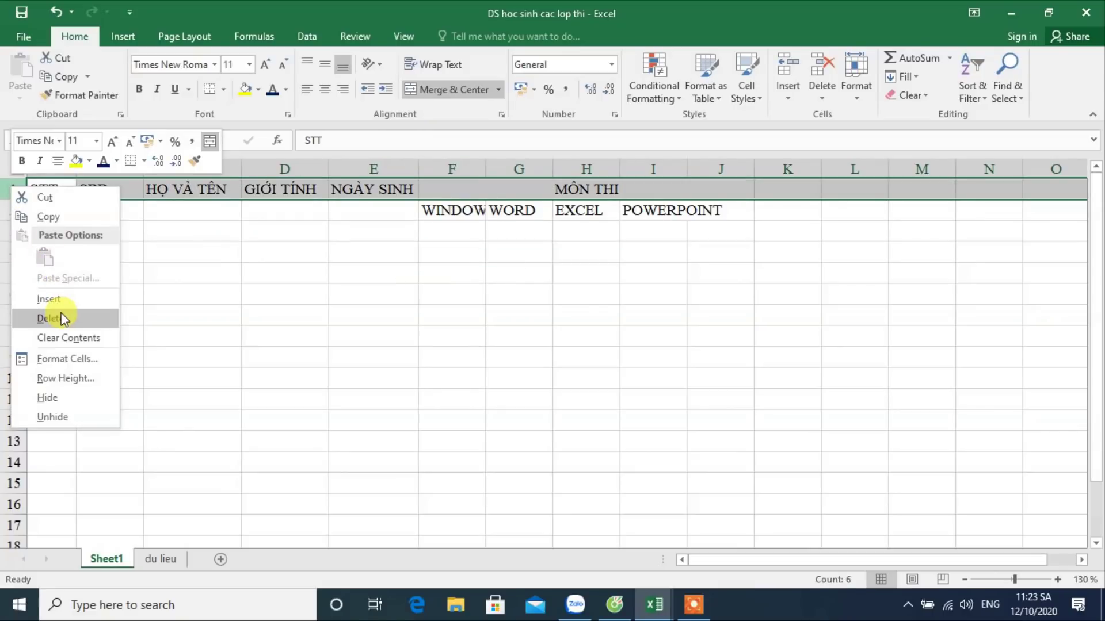
pyautogui.click(69, 300)
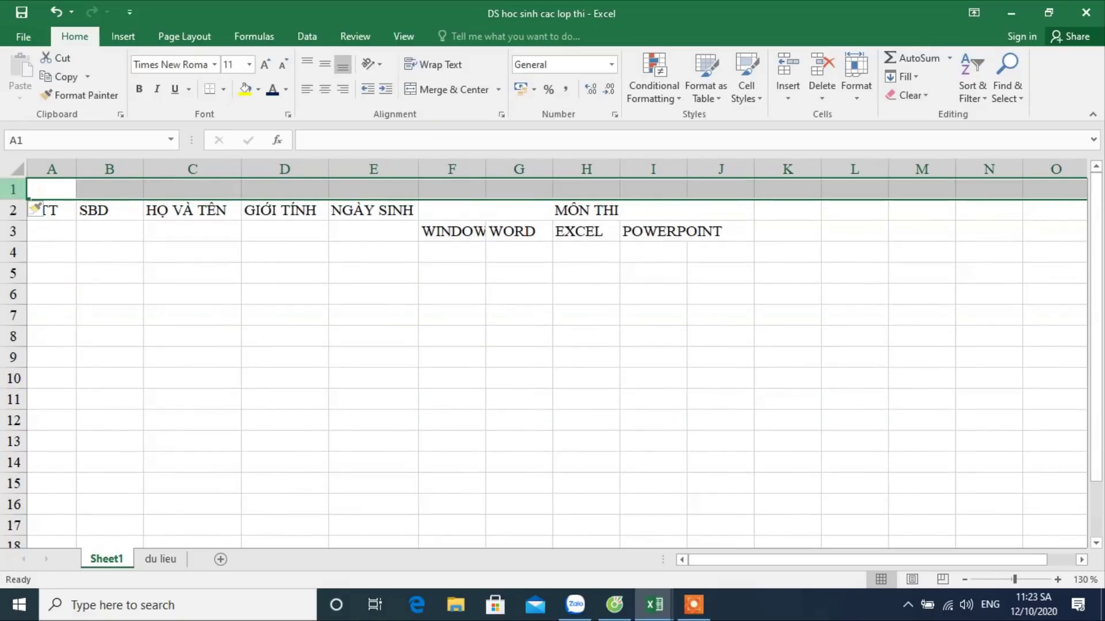
pyautogui.moveTo(13, 190); pyautogui.dragTo(13, 252)
pyautogui.rightClick(17, 248)
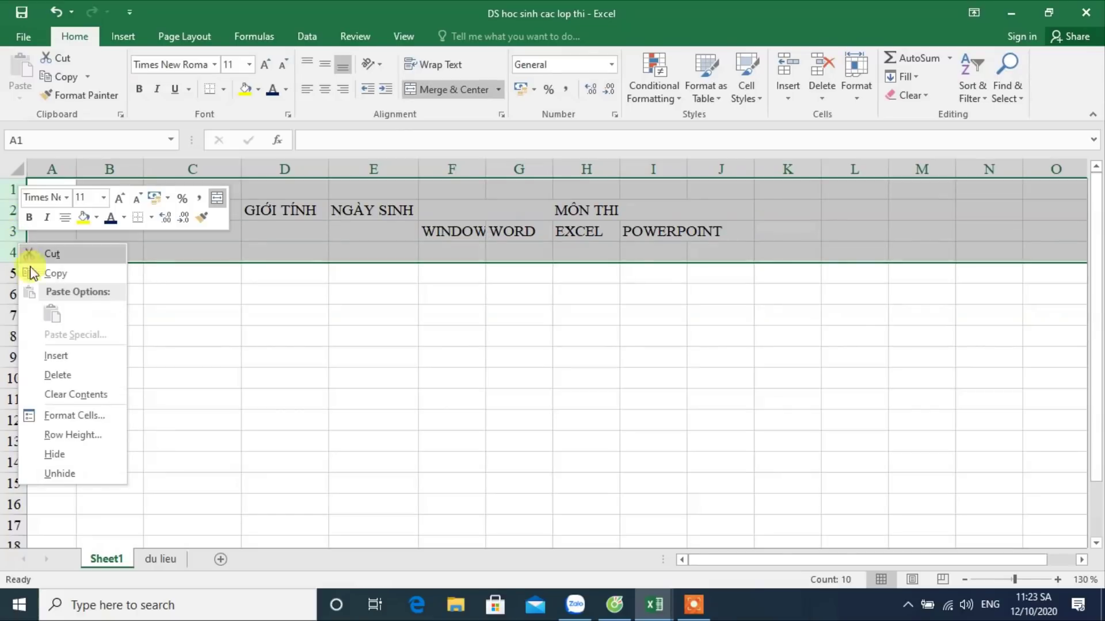
pyautogui.click(54, 357)
pyautogui.click(125, 220)
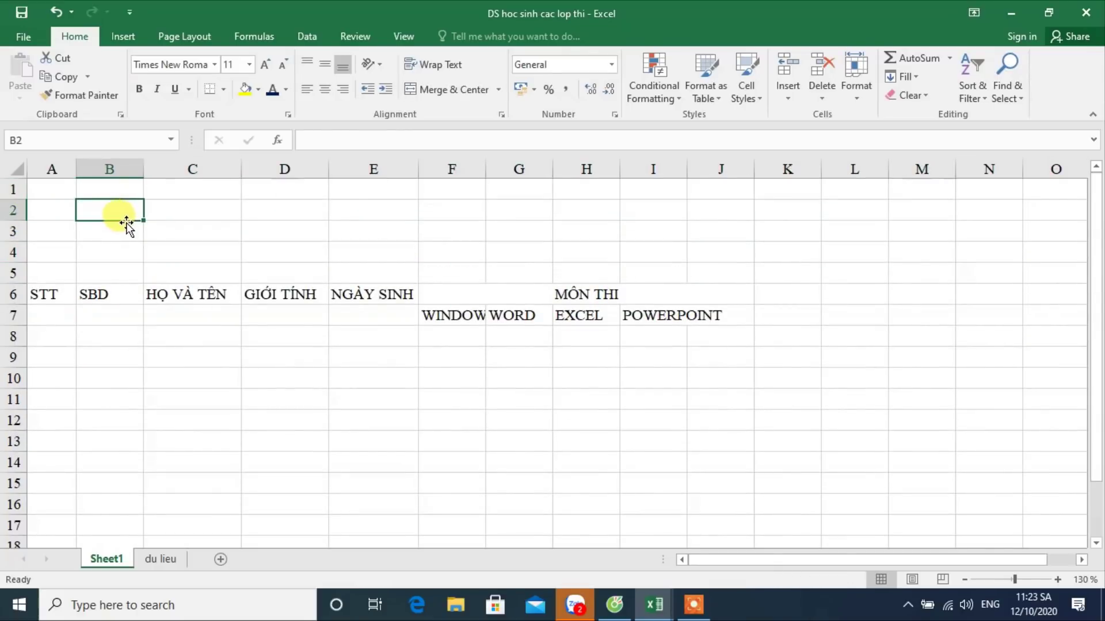
pyautogui.click(68, 269)
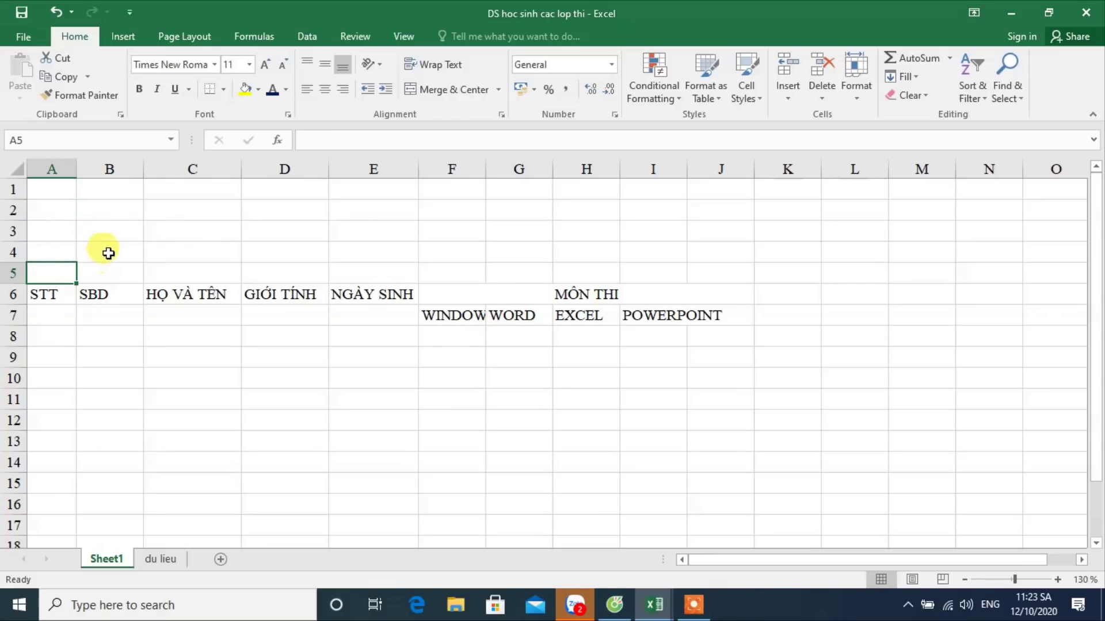
# Step: Type the title DANH SÁCH HỌC SINH THI TIN HỌC VĂN PHÒNG in A4
pyautogui.click(103, 254)
pyautogui.click(67, 251)
pyautogui.write('DANH SACH')
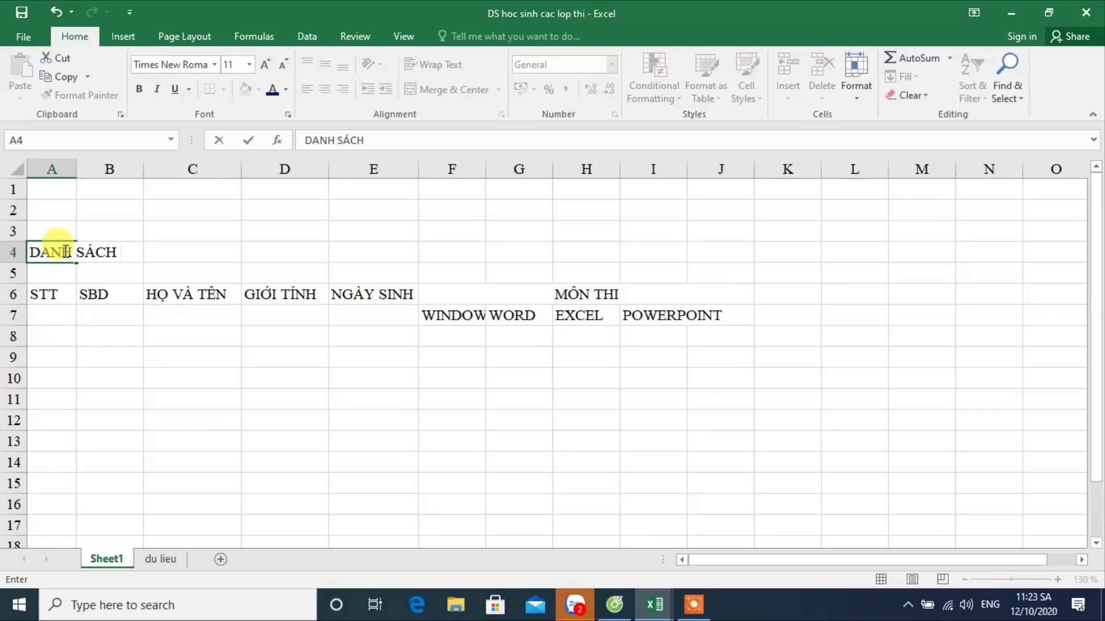
pyautogui.write('HỌC SINH THI TIN HỌC VĂN PHO')
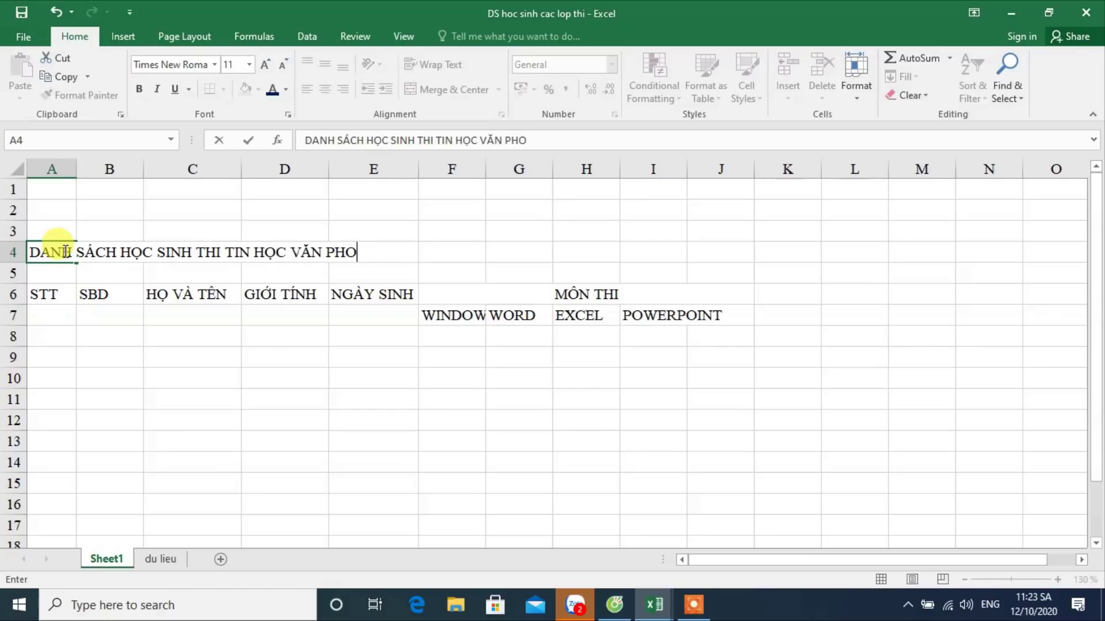
pyautogui.write('ÒNG')
pyautogui.press('Return')
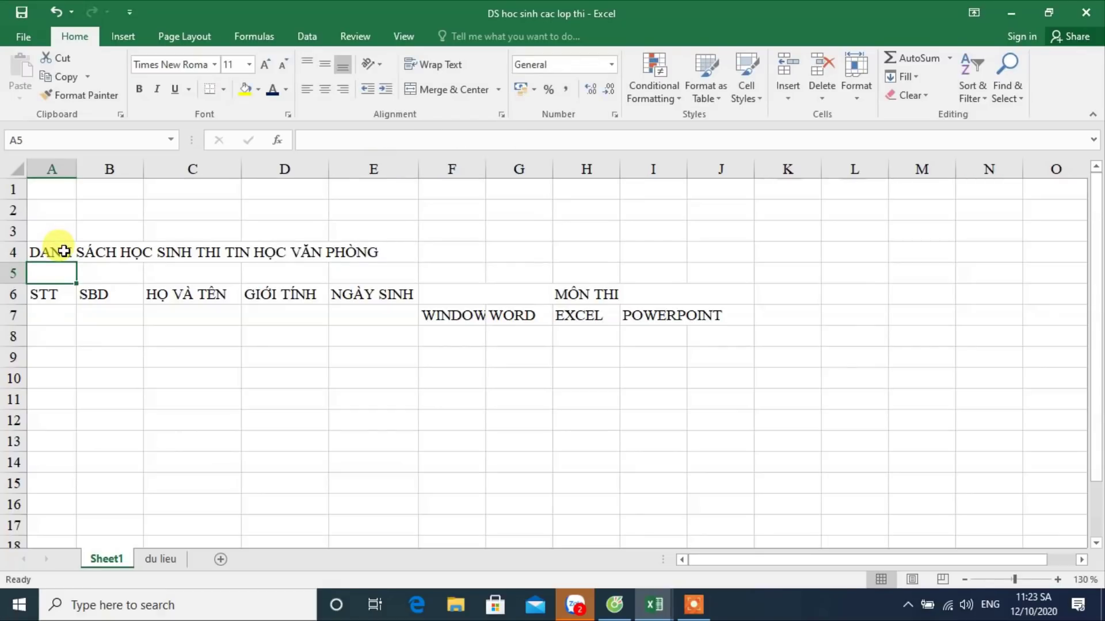
pyautogui.press('Right')
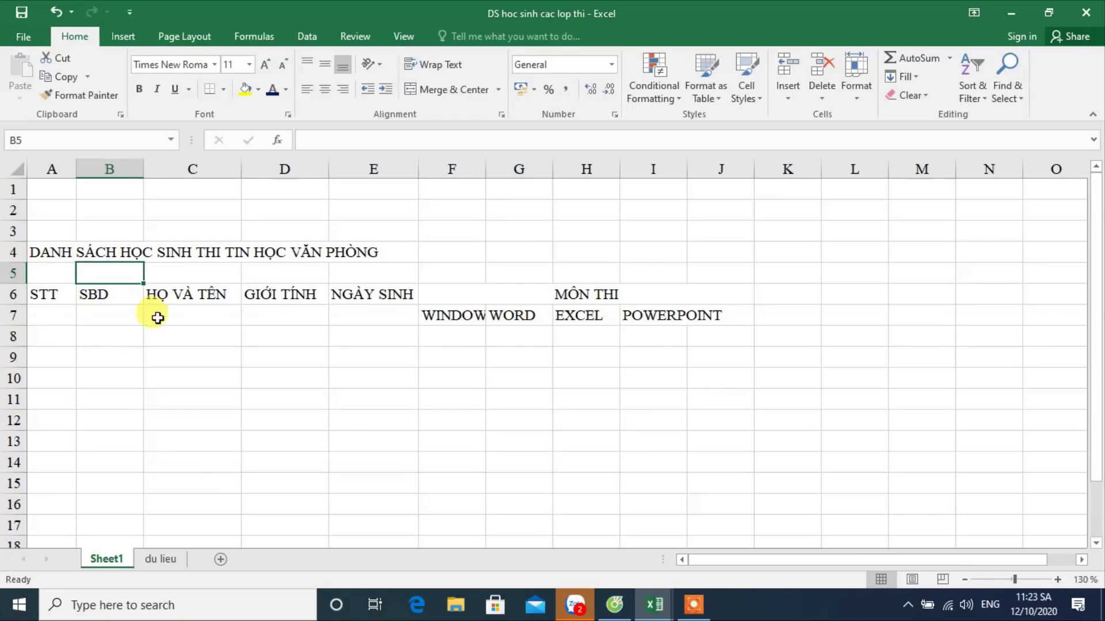
pyautogui.moveTo(77, 175); pyautogui.dragTo(76, 175)
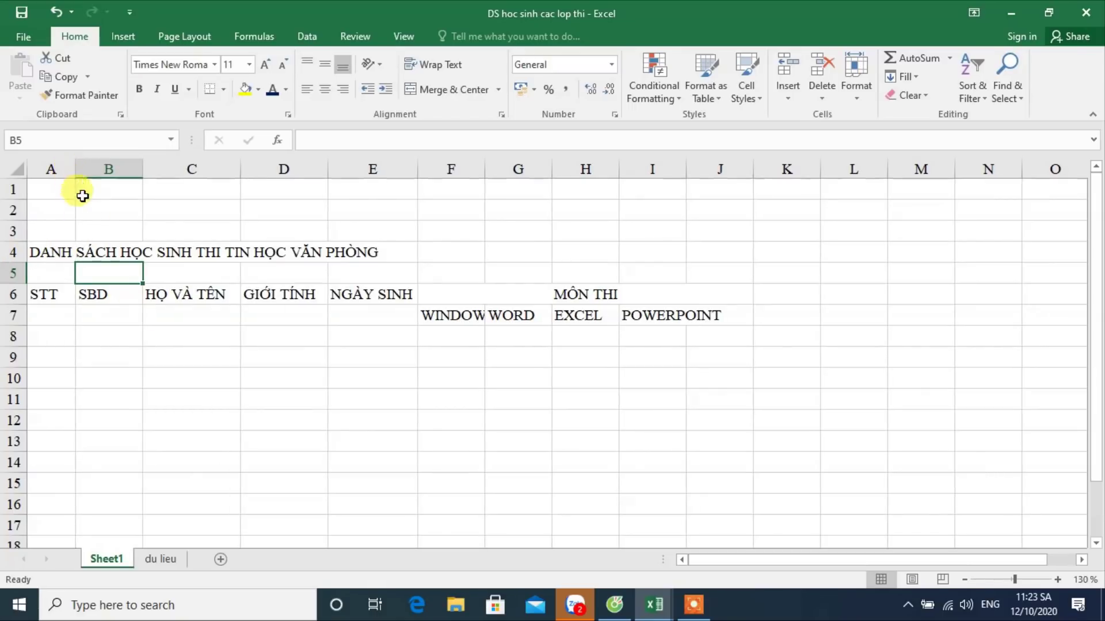
# Step: Add the GHI CHÚ header in K6
pyautogui.click(211, 277)
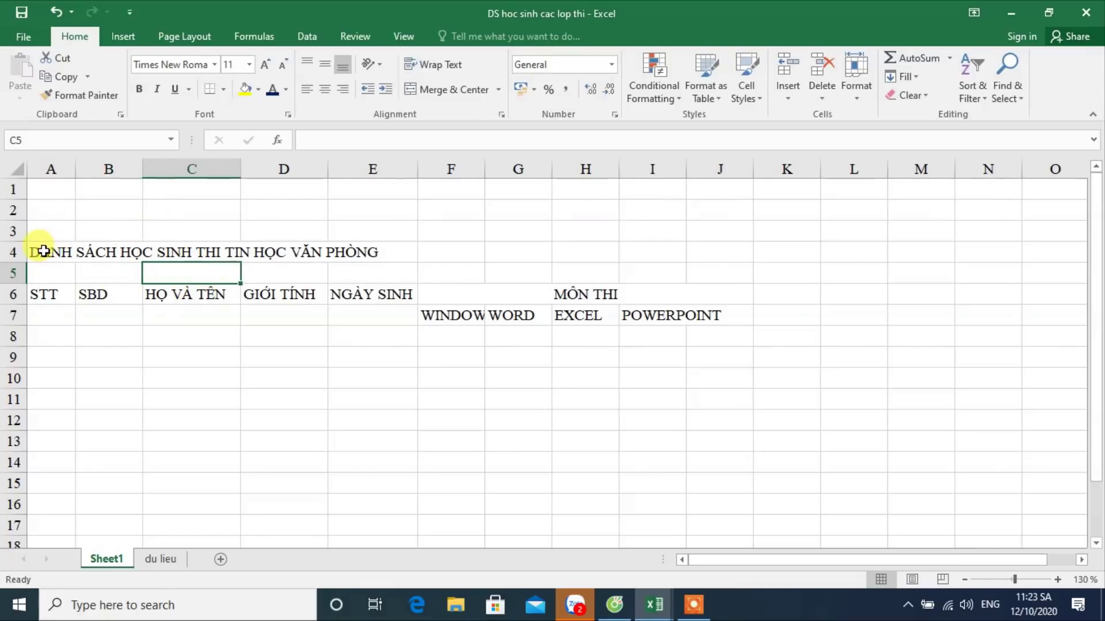
pyautogui.click(759, 291)
pyautogui.write('GHI CHU')
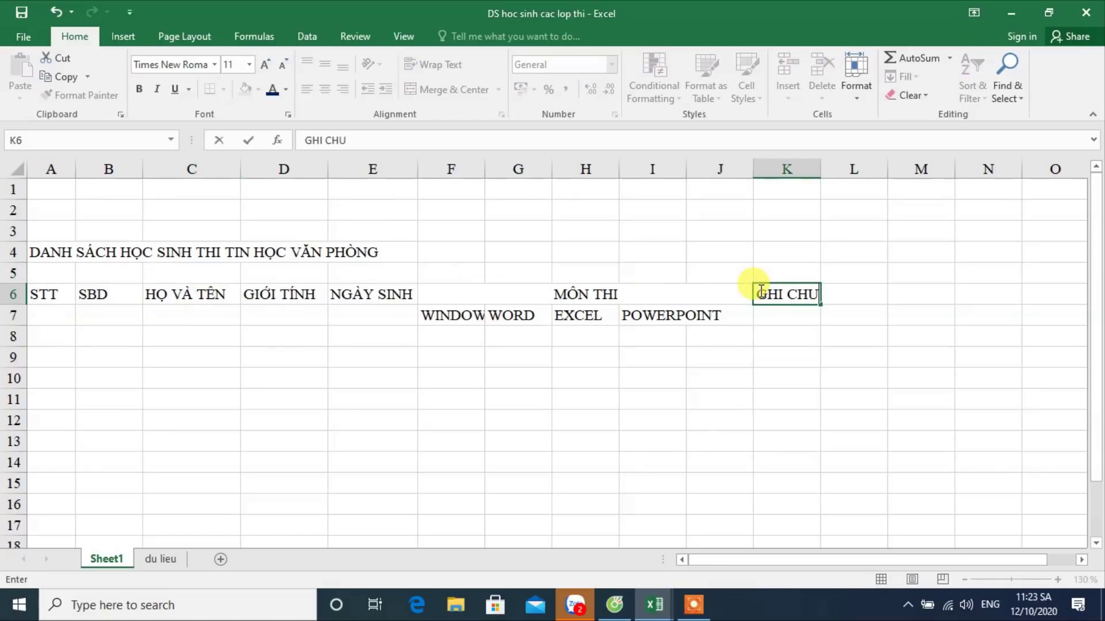
pyautogui.write('s')
pyautogui.press('Return')
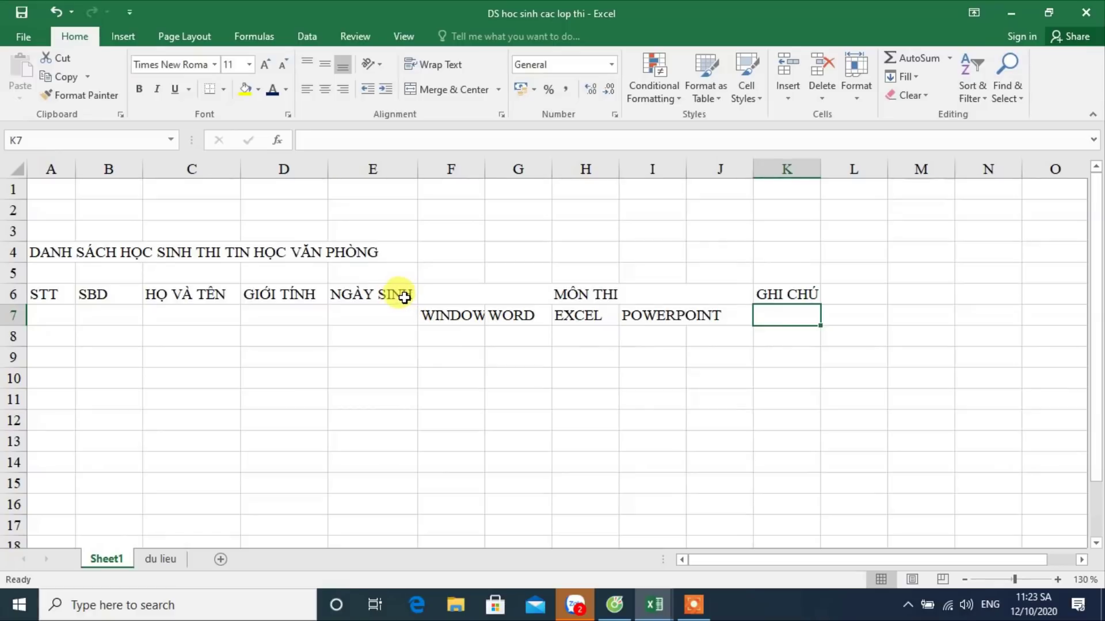
pyautogui.moveTo(402, 295); pyautogui.dragTo(399, 311)
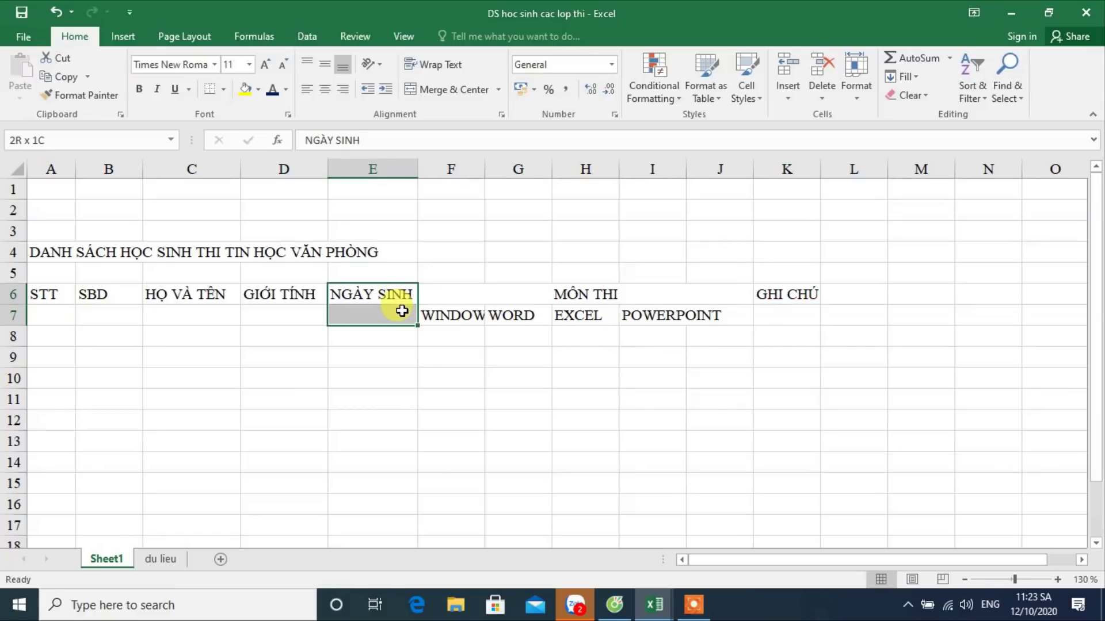
# Step: Merge and centre NGÀY SINH, GIỚI TÍNH, HỌ VÀ TÊN, SBD and STT over rows 6–7
pyautogui.click(438, 89)
pyautogui.moveTo(296, 293); pyautogui.dragTo(288, 315)
pyautogui.click(433, 89)
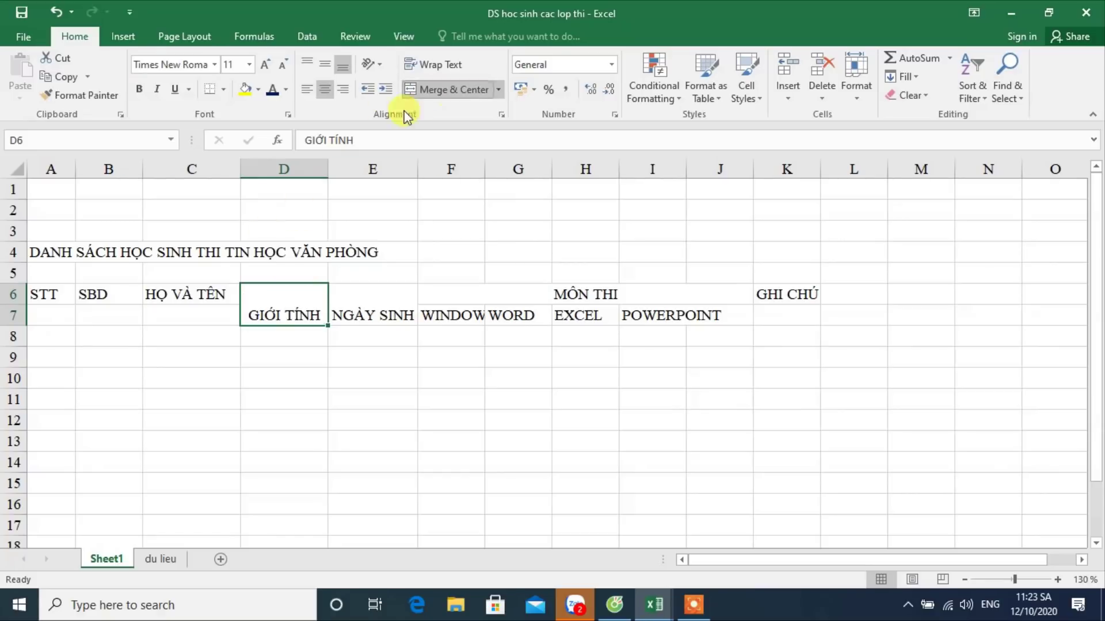
pyautogui.moveTo(210, 303); pyautogui.dragTo(209, 312)
pyautogui.click(433, 89)
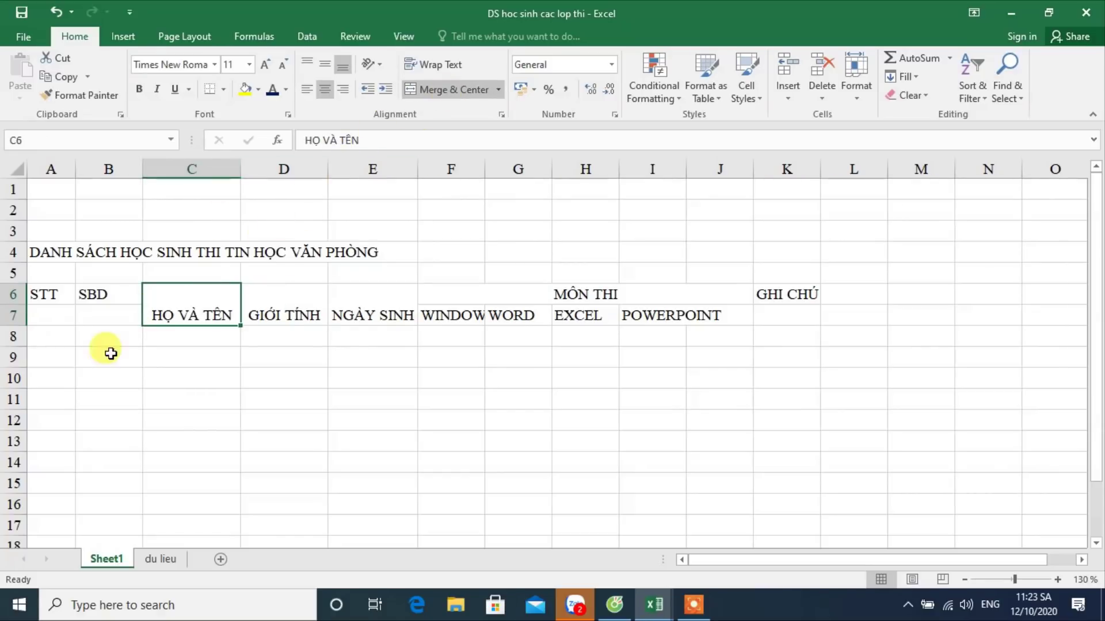
pyautogui.moveTo(102, 303); pyautogui.dragTo(104, 313)
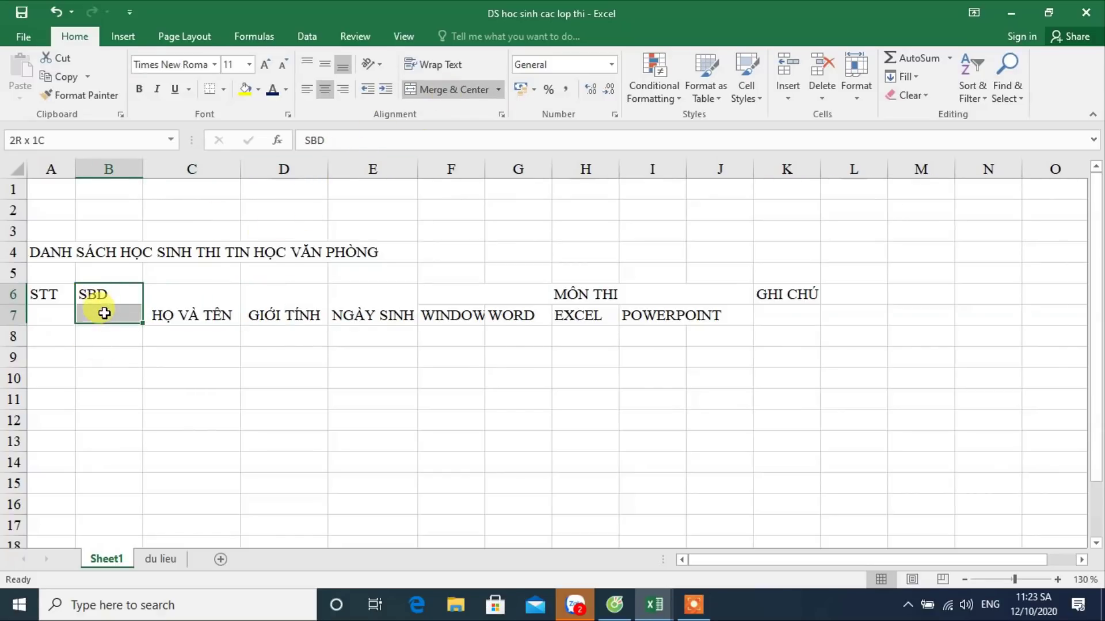
pyautogui.click(449, 90)
pyautogui.moveTo(38, 295); pyautogui.dragTo(41, 314)
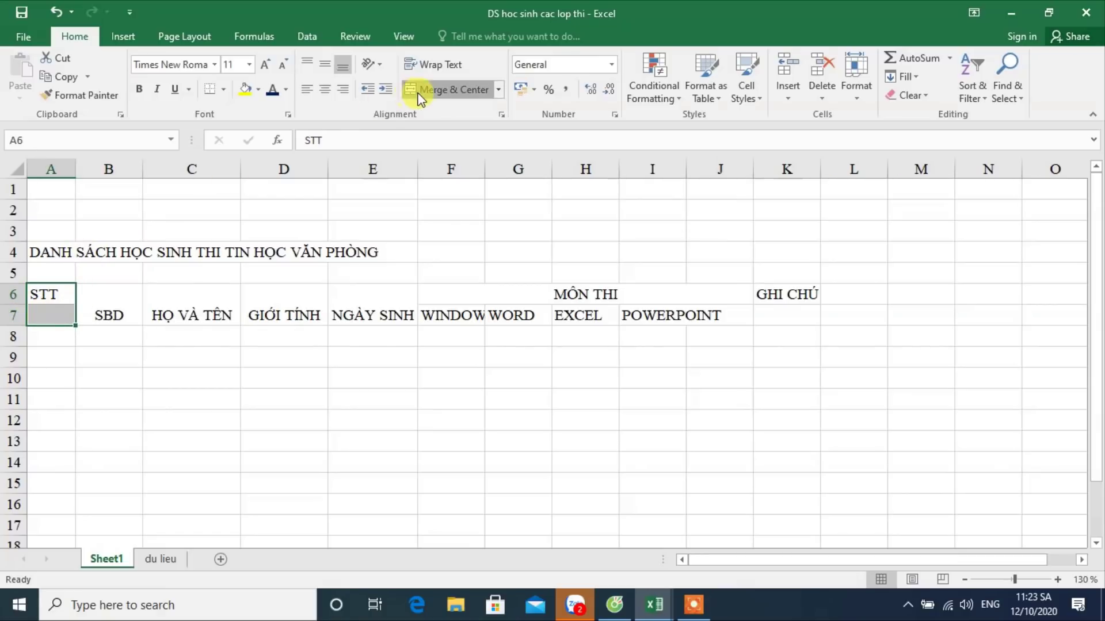
pyautogui.click(432, 90)
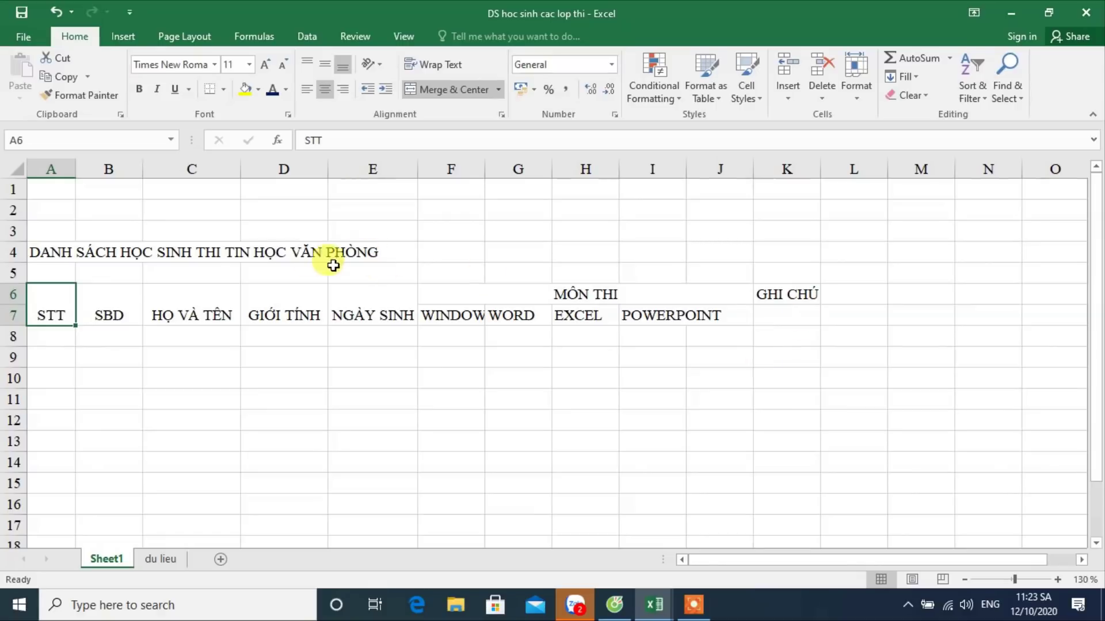
# Step: Merge and centre the title across A4:K4
pyautogui.click(141, 274)
pyautogui.click(158, 274)
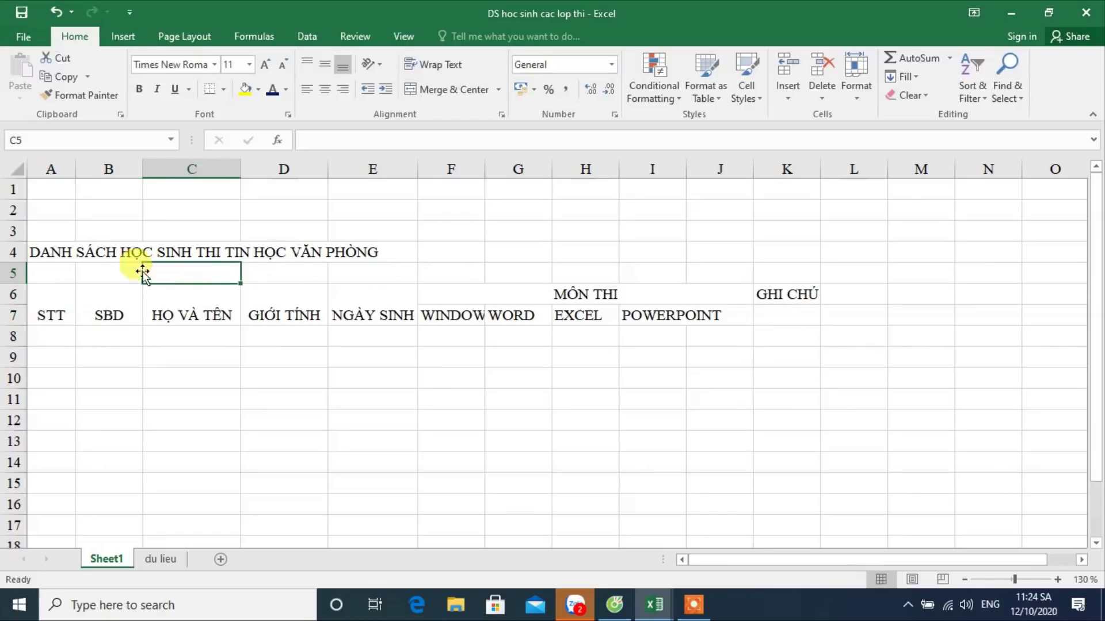
pyautogui.moveTo(56, 255); pyautogui.dragTo(805, 256)
pyautogui.click(440, 90)
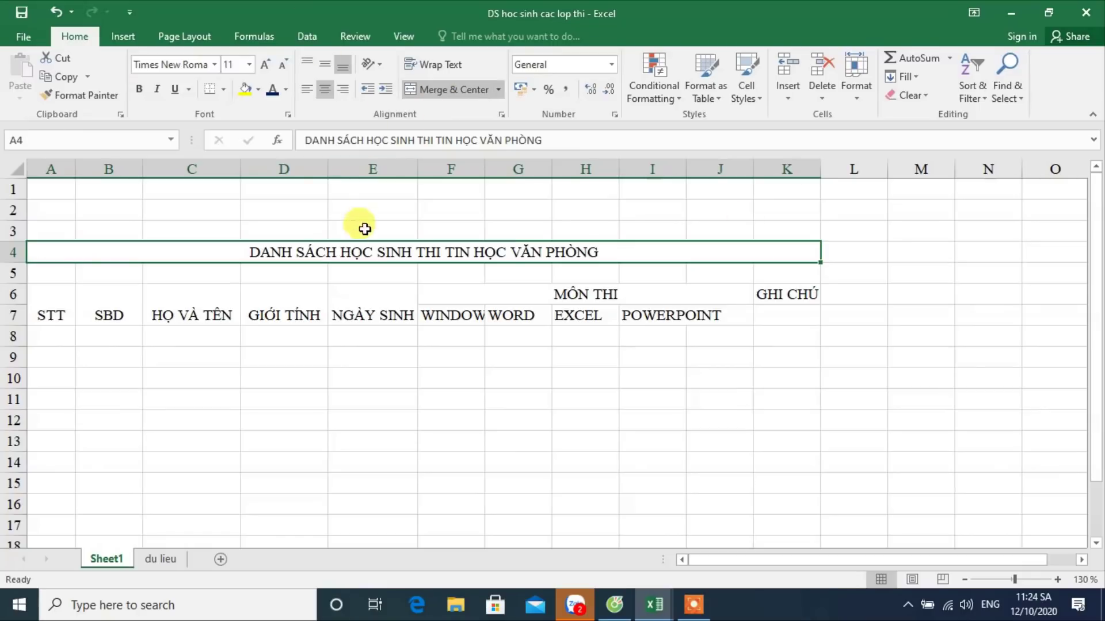
# Step: Enter PHÒNG THI: in E5 and widen column E slightly
pyautogui.click(355, 273)
pyautogui.write('PHÒNG THI')
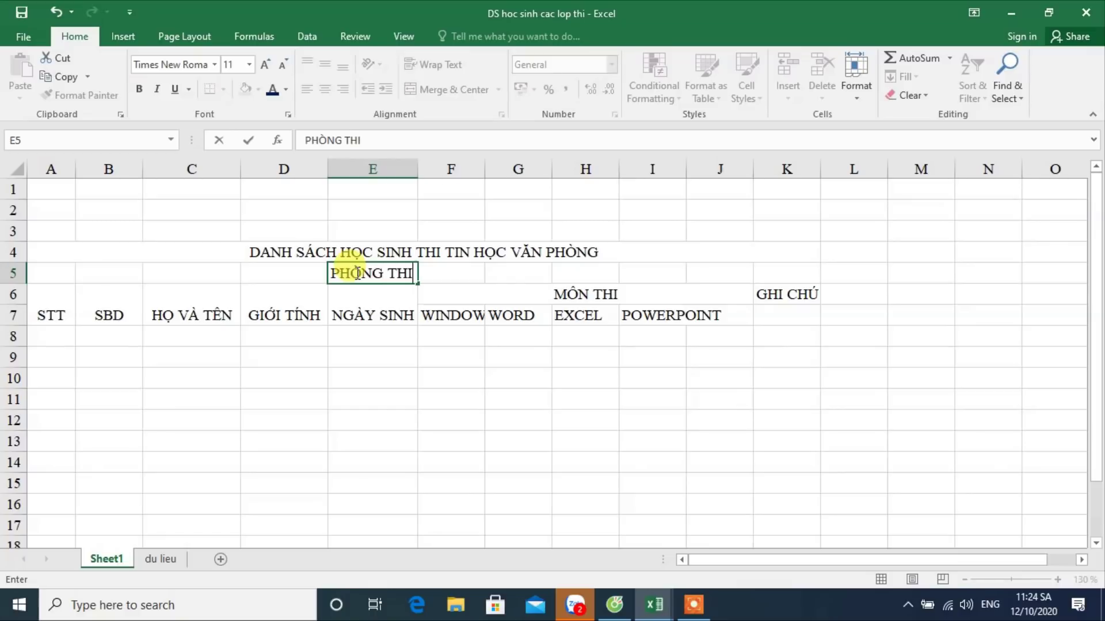
pyautogui.write(':')
pyautogui.press('Tab')
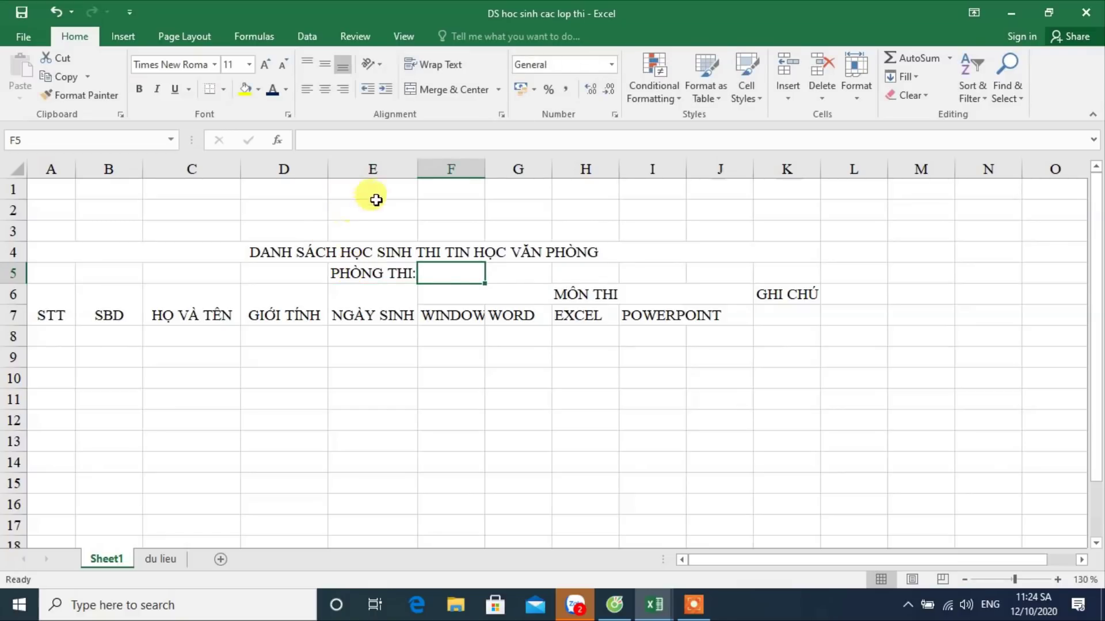
pyautogui.moveTo(417, 169); pyautogui.dragTo(421, 169)
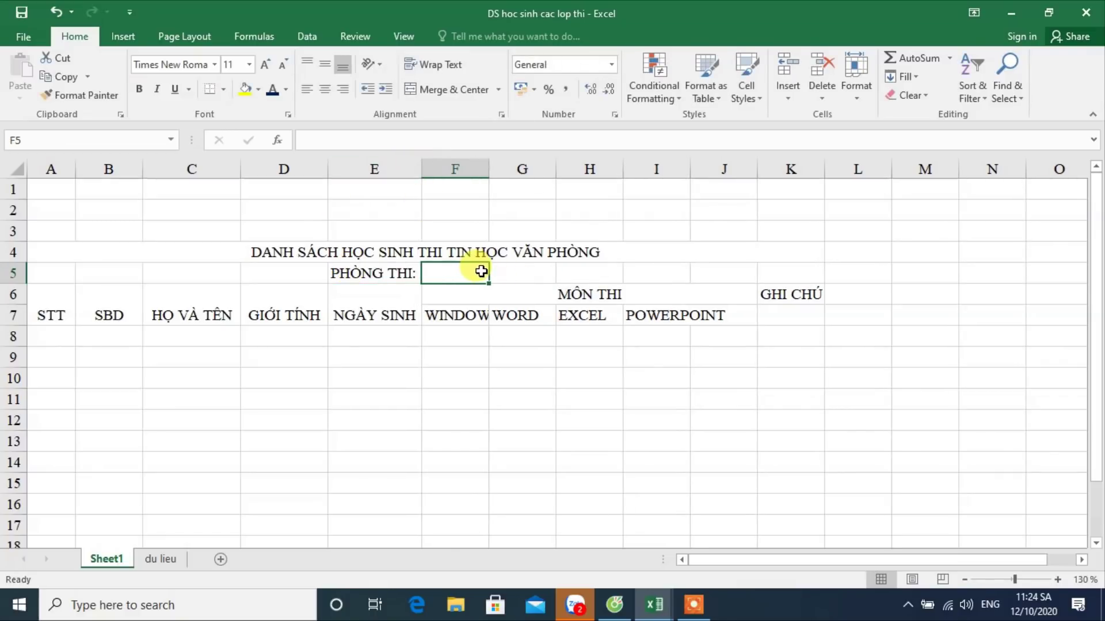
# Step: Put P.THI in M7, insert a new column M, and head it TT
pyautogui.click(951, 321)
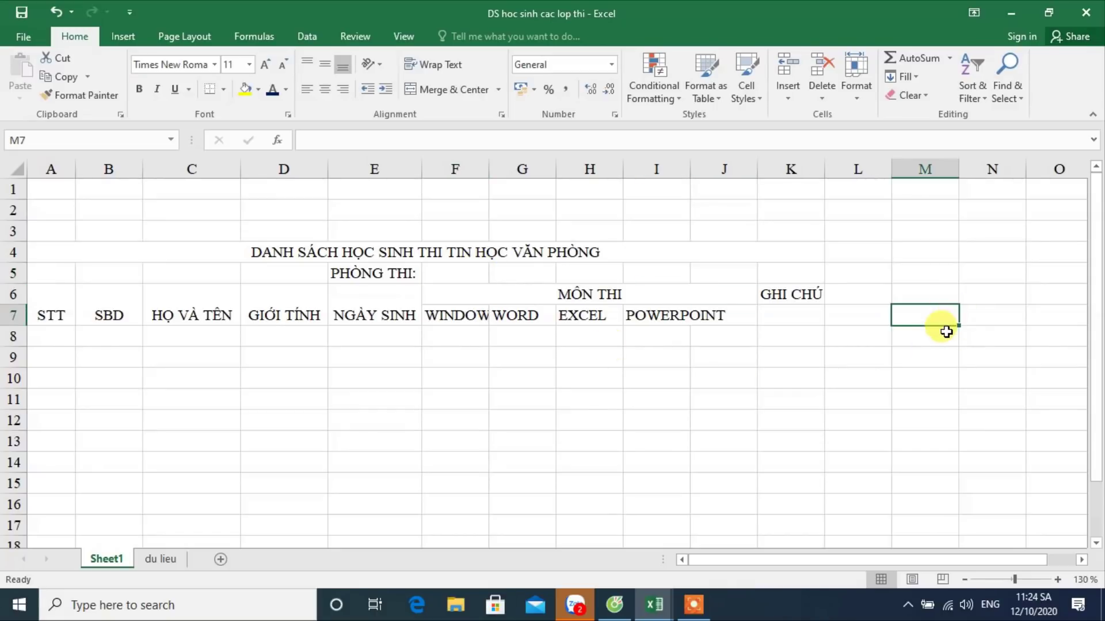
pyautogui.write('PHON')
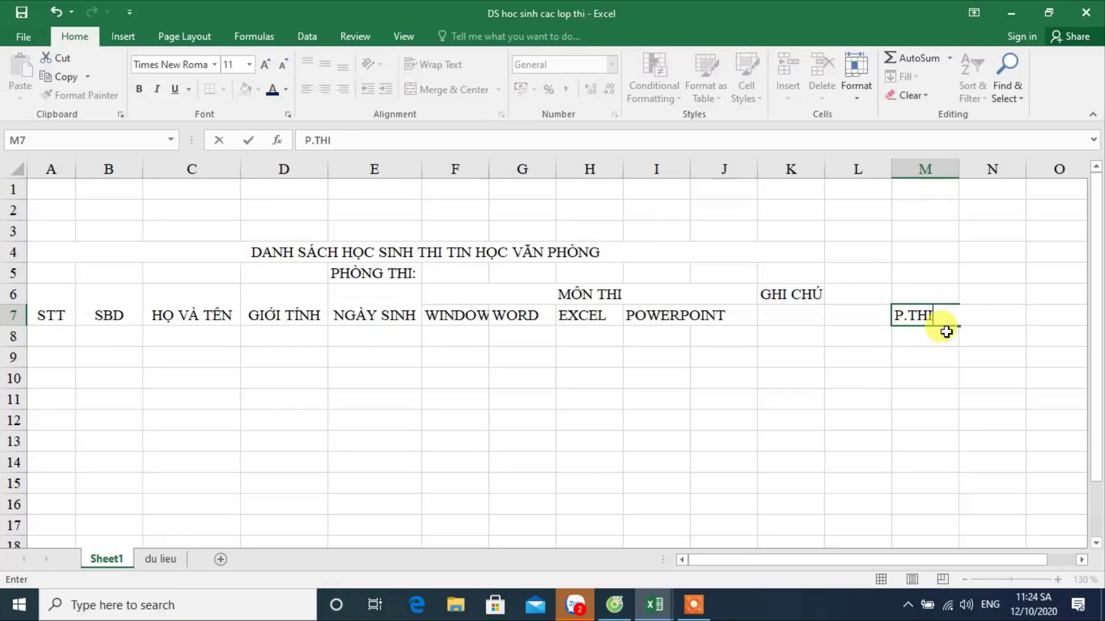
pyautogui.press('Tab')
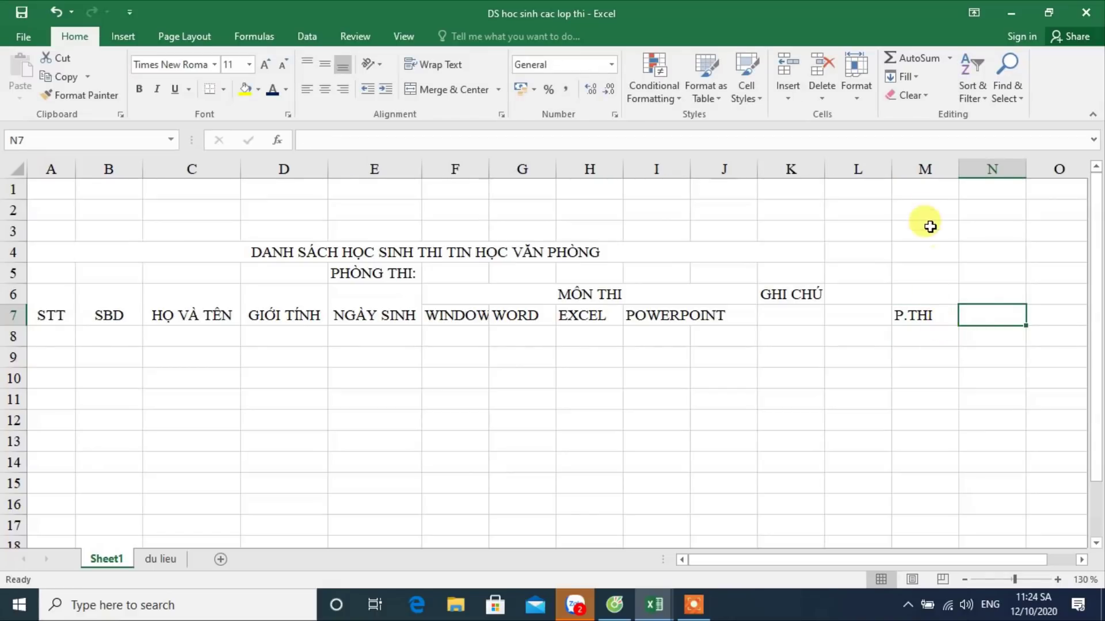
pyautogui.rightClick(924, 170)
pyautogui.click(964, 283)
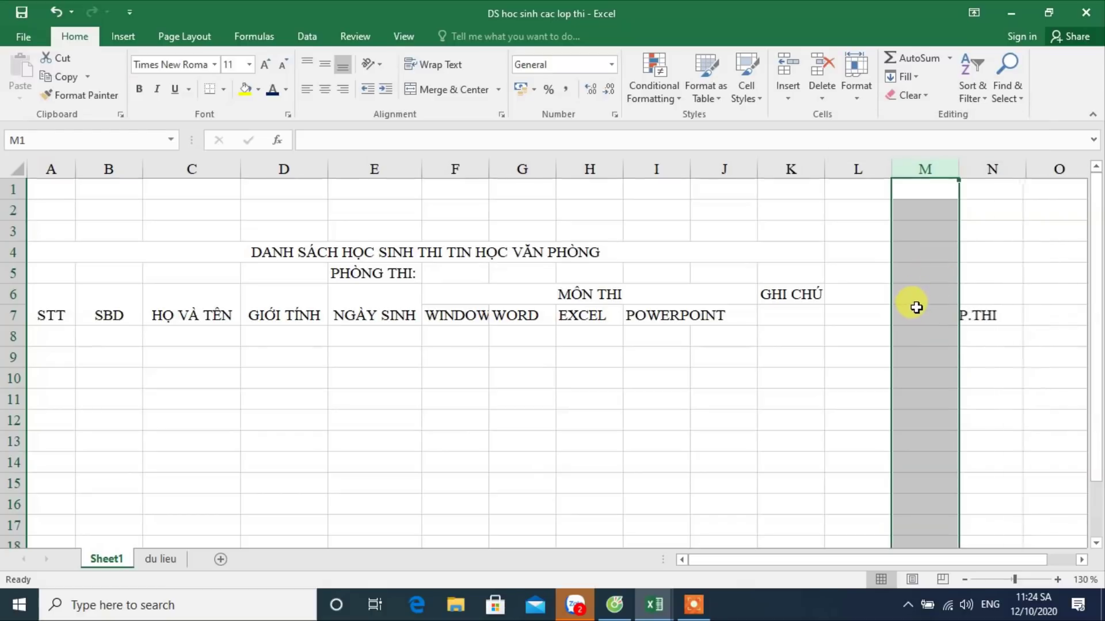
pyautogui.click(915, 306)
pyautogui.write('TT')
pyautogui.click(915, 351)
# Step: Number TT from 1 to 25 down M8:M32
pyautogui.click(916, 336)
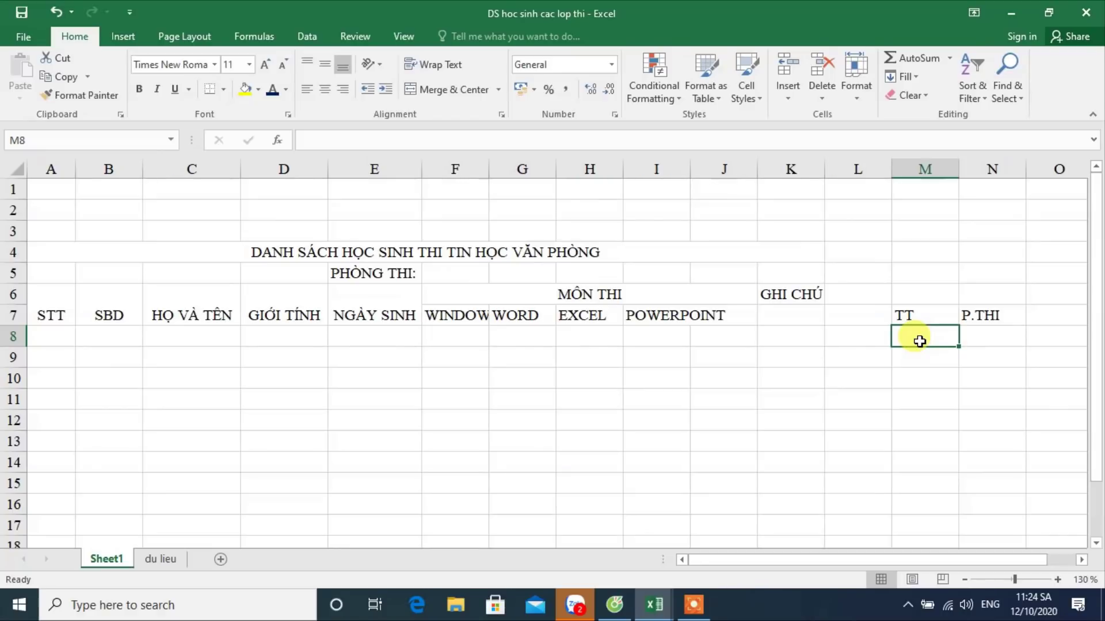
pyautogui.write('1')
pyautogui.press('Return')
pyautogui.write('2')
pyautogui.press('Return')
pyautogui.moveTo(919, 341)
pyautogui.mouseDown()
pyautogui.moveTo(947, 592)
pyautogui.moveTo(941, 456)
pyautogui.mouseUp()
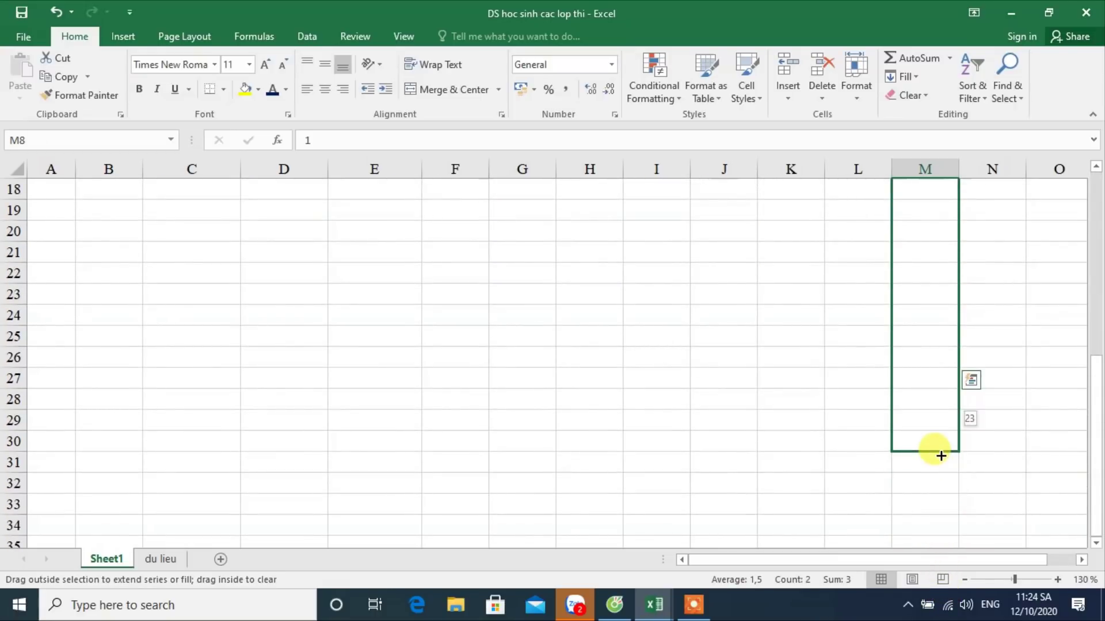
pyautogui.moveTo(940, 456); pyautogui.dragTo(938, 486)
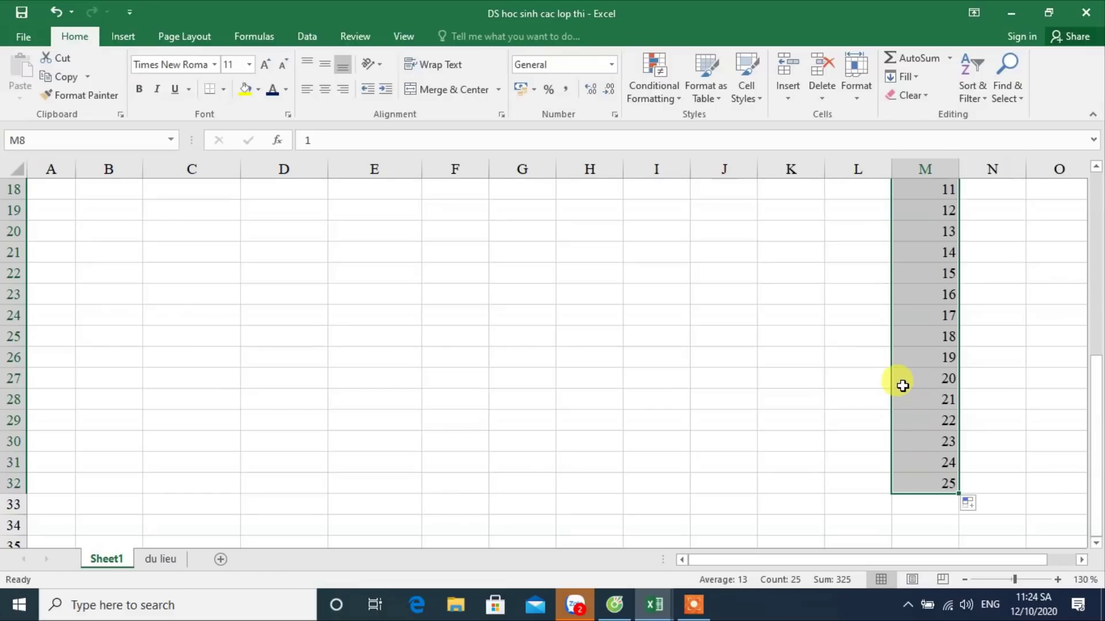
pyautogui.scroll(5, 902, 386)
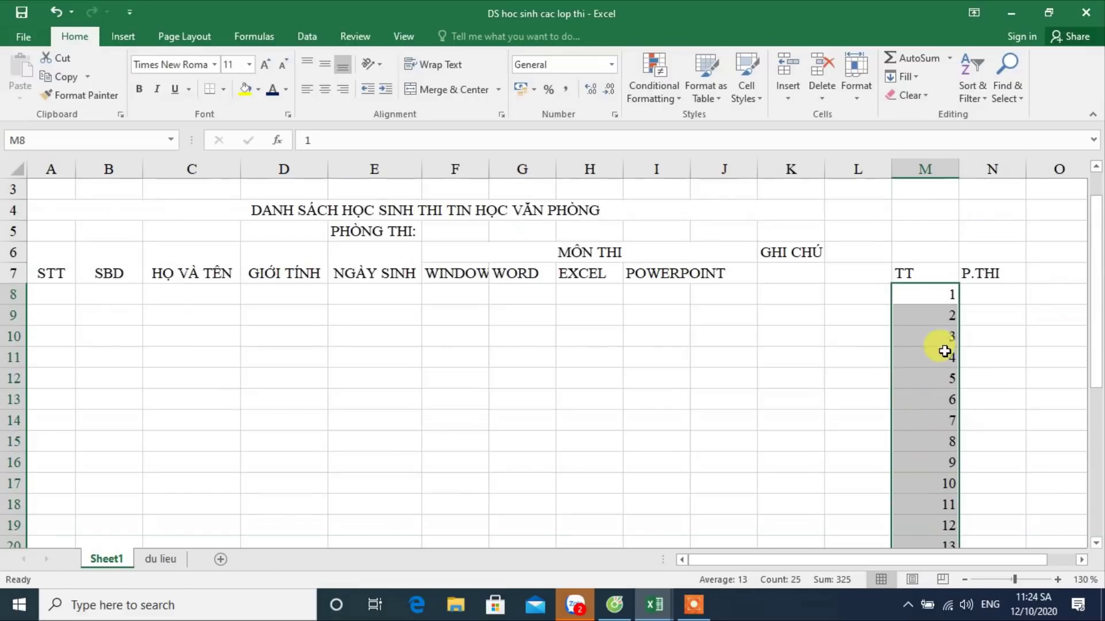
pyautogui.click(937, 295)
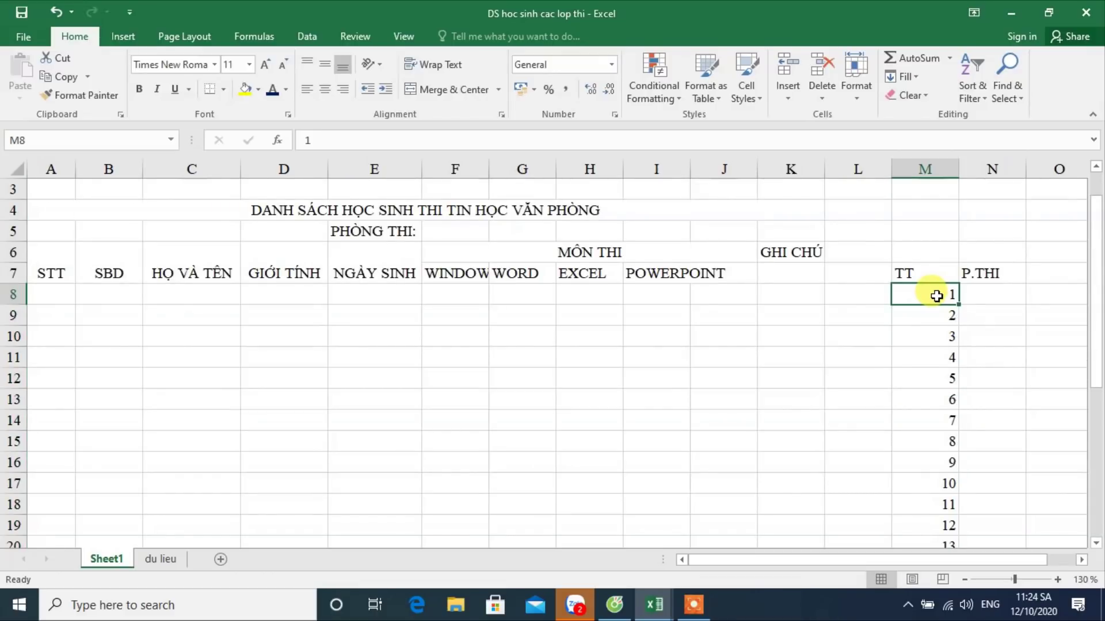
pyautogui.moveTo(925, 169); pyautogui.dragTo(975, 170)
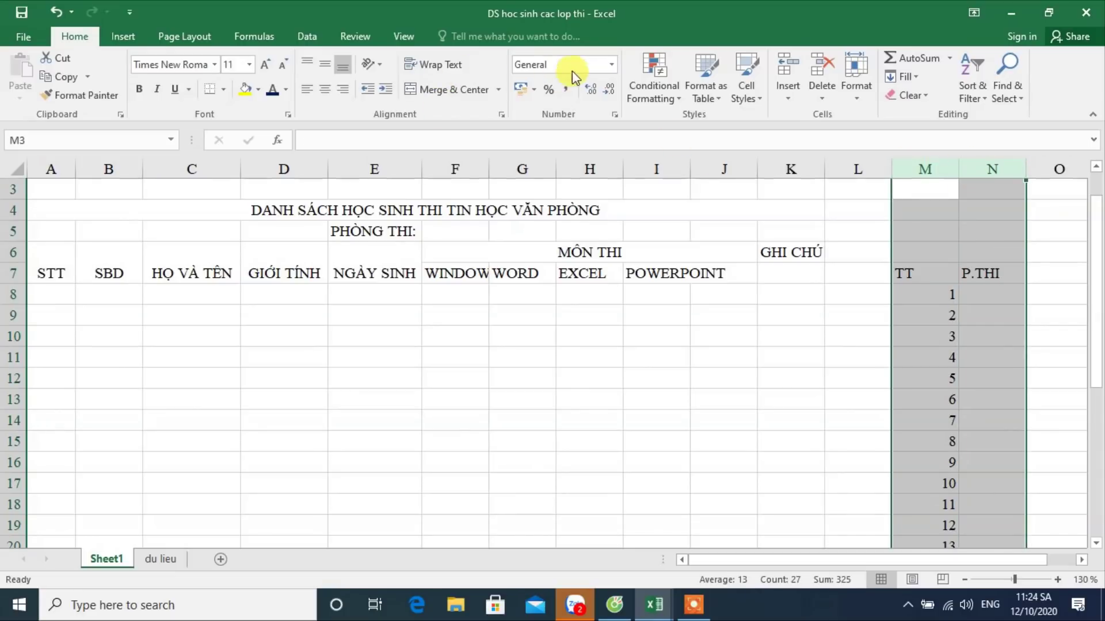
# Step: Format columns M:N as Text and fill 01 to 25 down M8:M32
pyautogui.click(611, 65)
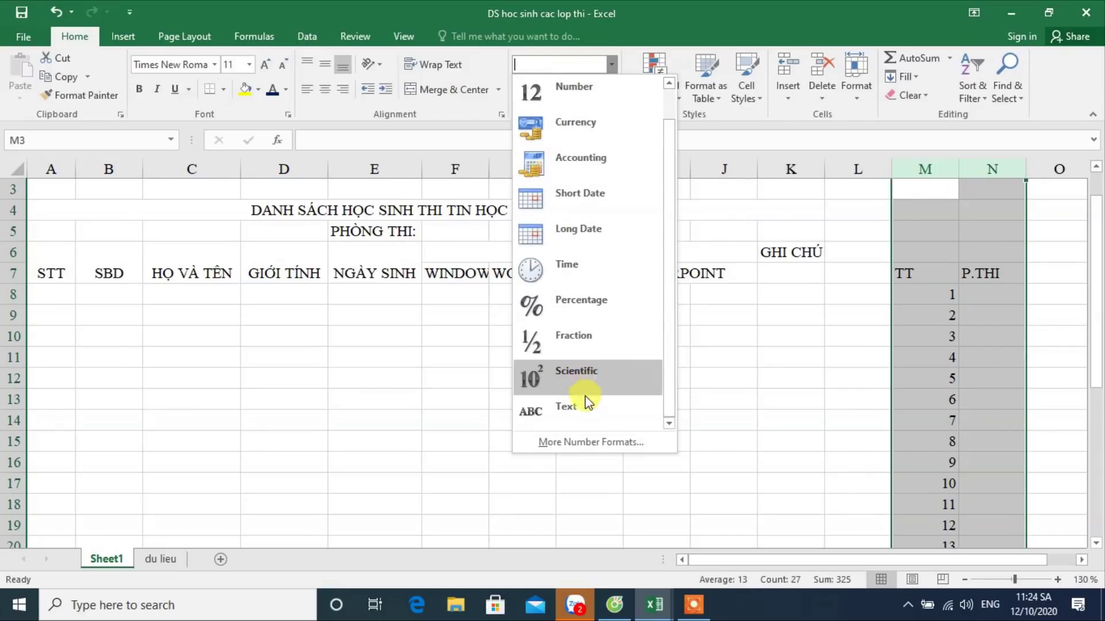
pyautogui.click(587, 406)
pyautogui.click(929, 293)
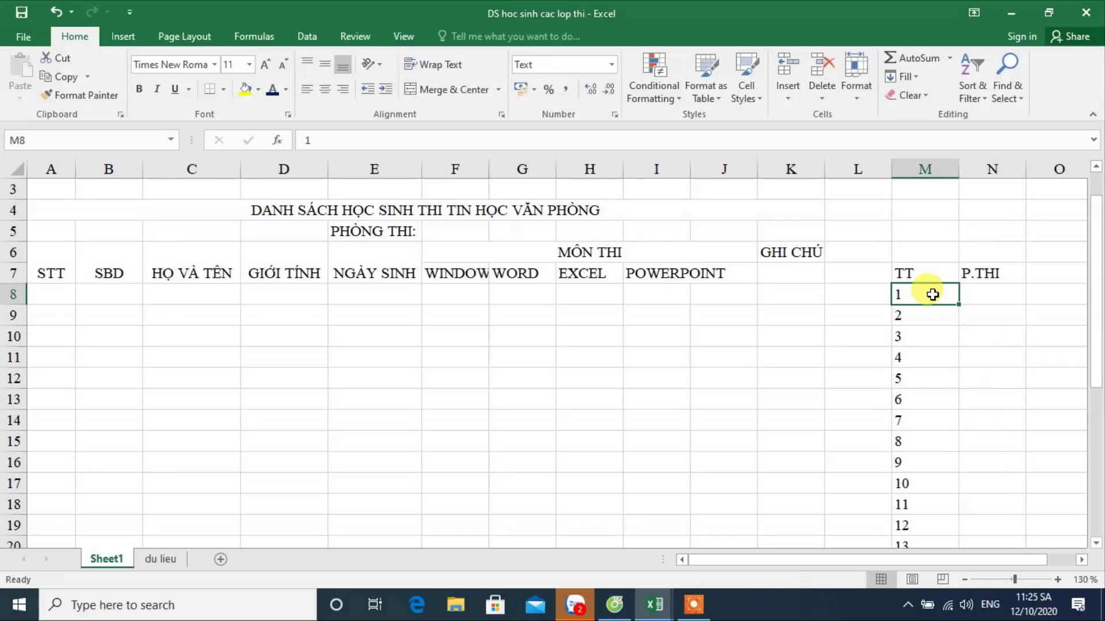
pyautogui.write('01')
pyautogui.press('Return')
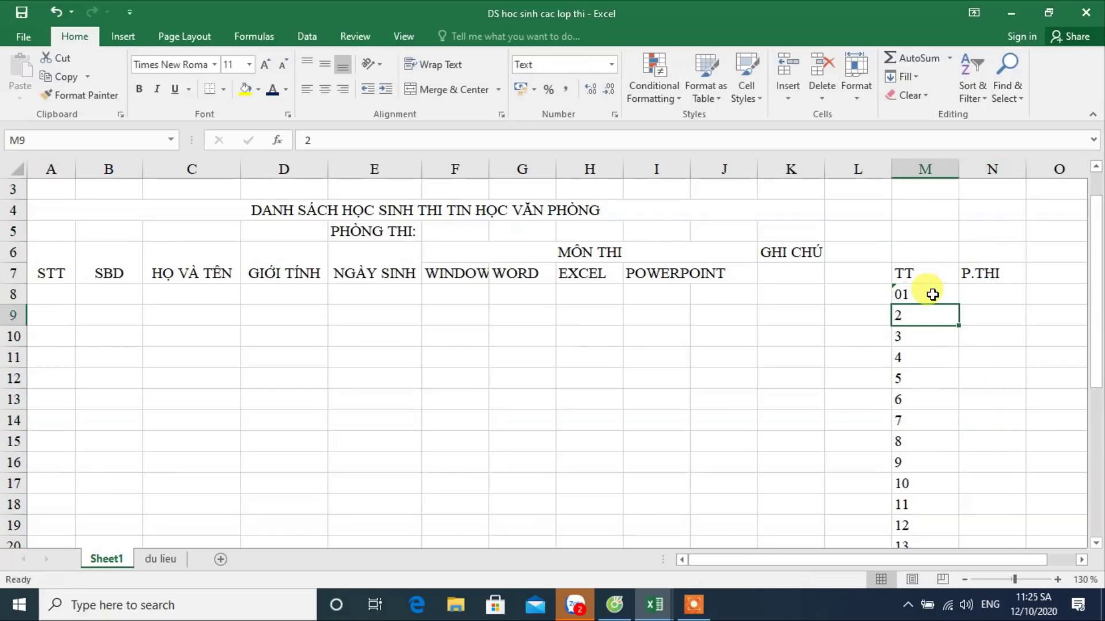
pyautogui.click(932, 294)
pyautogui.moveTo(958, 304)
pyautogui.mouseDown()
pyautogui.moveTo(947, 580)
pyautogui.moveTo(944, 503)
pyautogui.mouseUp()
pyautogui.scroll(5, 957, 428)
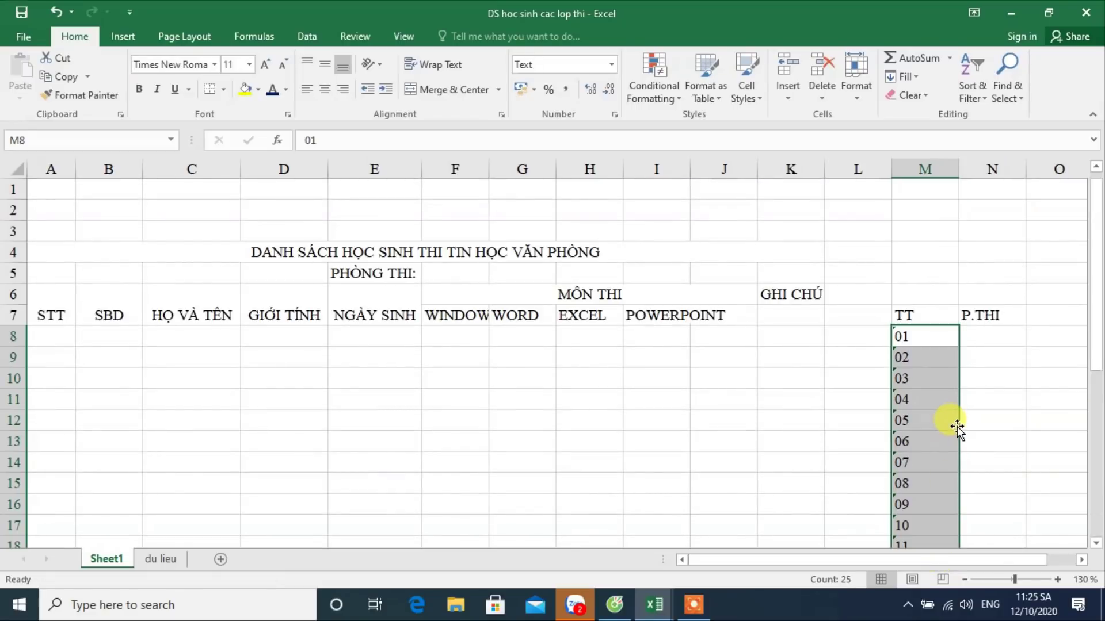
# Step: Fill P.THI with 01 to 25 down N8:N32
pyautogui.click(990, 336)
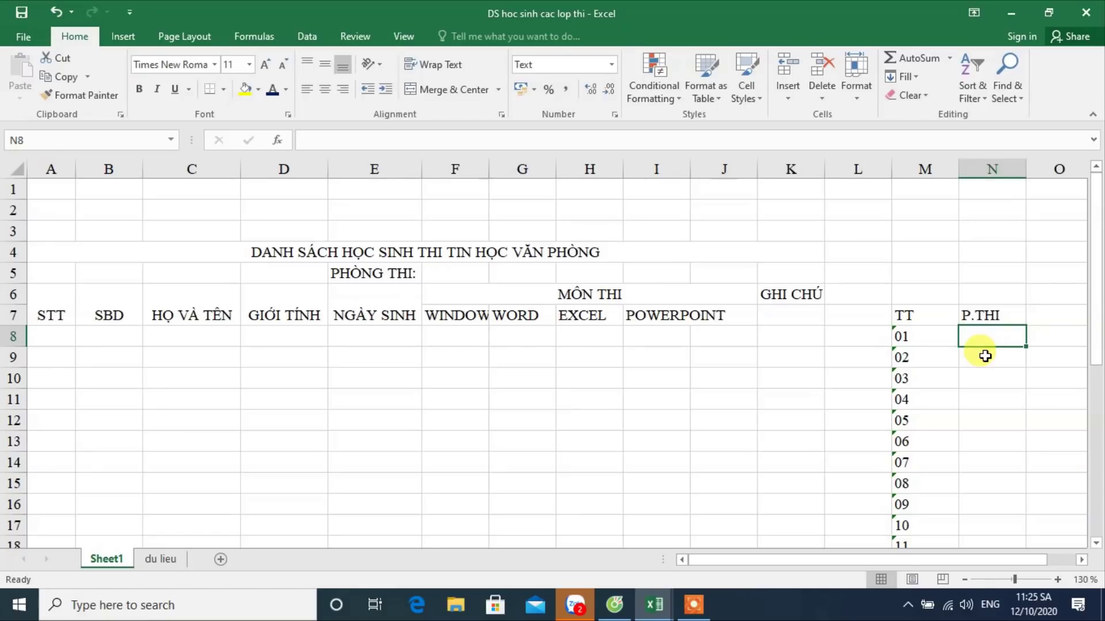
pyautogui.write('01')
pyautogui.press('Return')
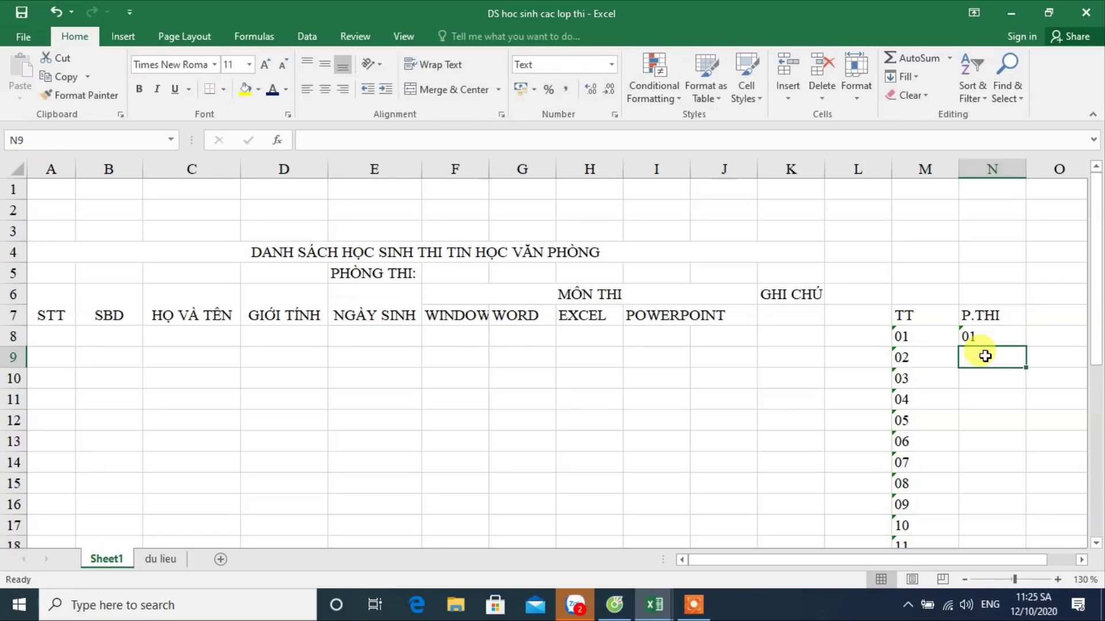
pyautogui.click(1003, 338)
pyautogui.moveTo(1025, 345); pyautogui.dragTo(1006, 555)
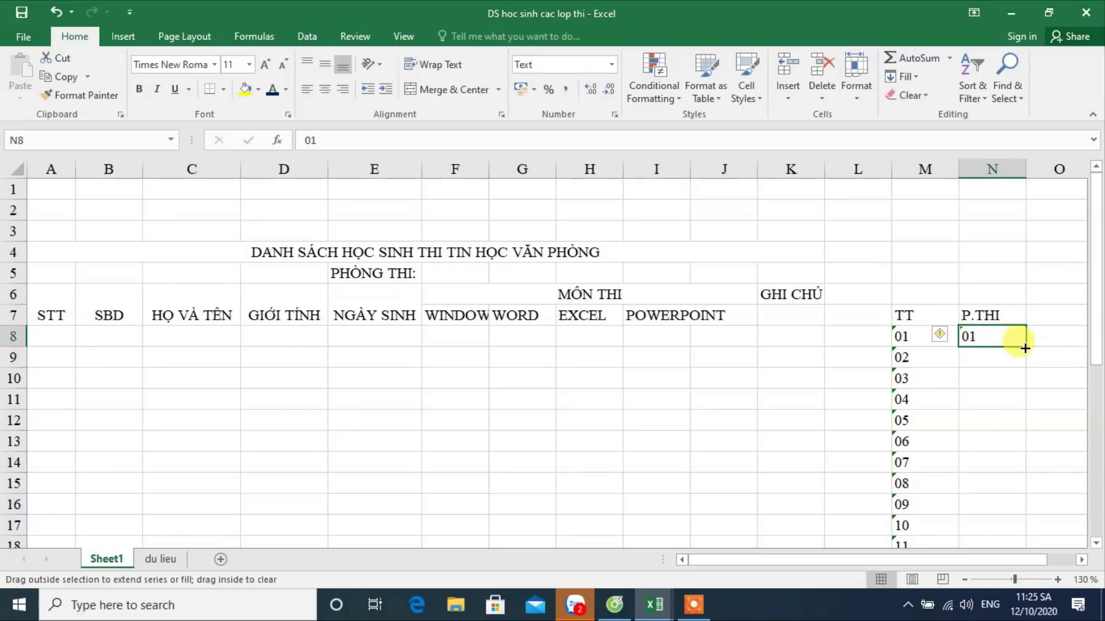
pyautogui.moveTo(1007, 555); pyautogui.dragTo(991, 515)
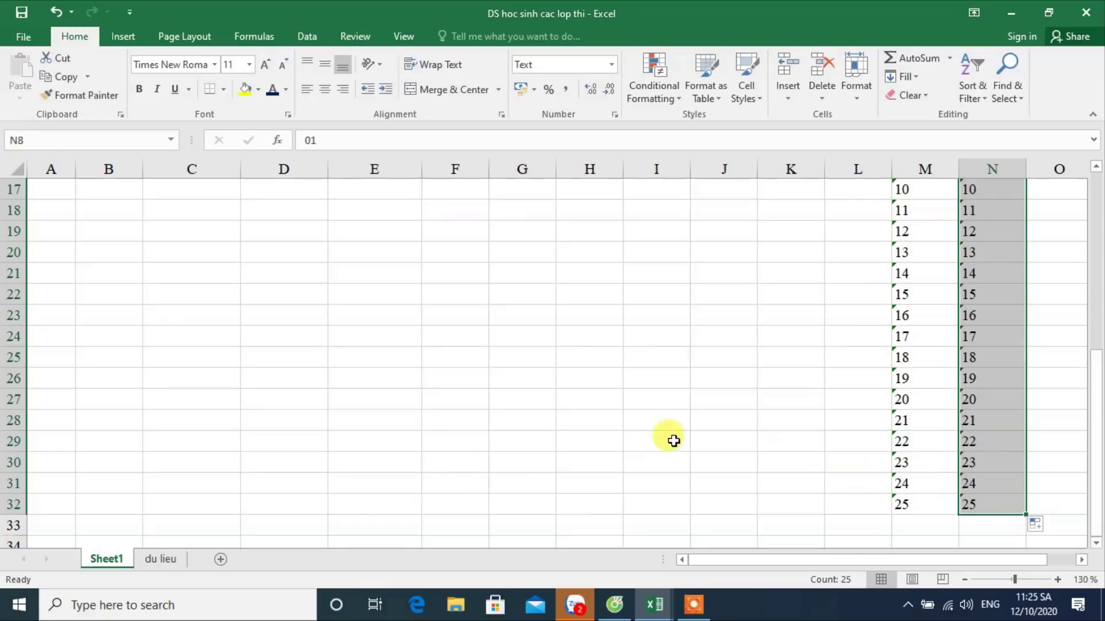
pyautogui.scroll(5, 639, 436)
pyautogui.click(313, 335)
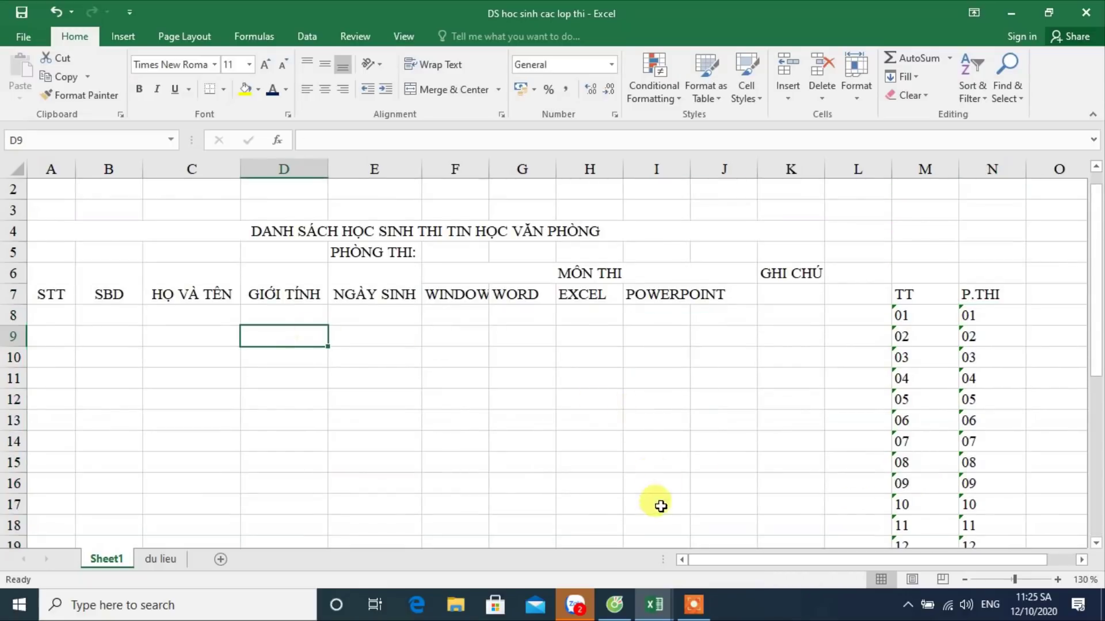
# Step: Inspect the stored values of the TT and P.THI entries
pyautogui.click(694, 605)
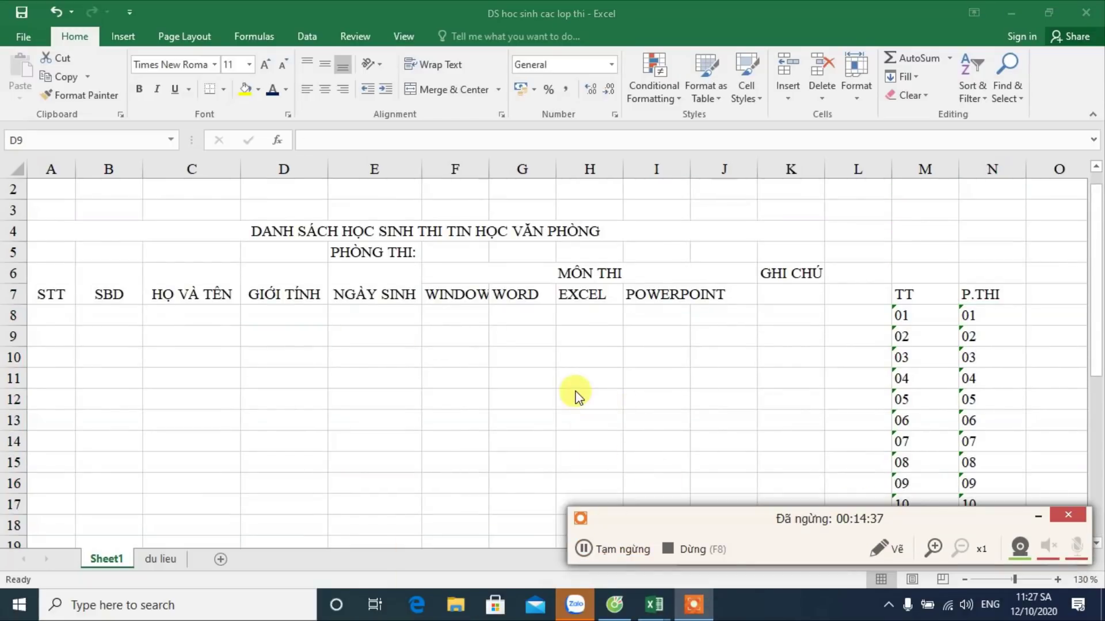
pyautogui.click(1035, 518)
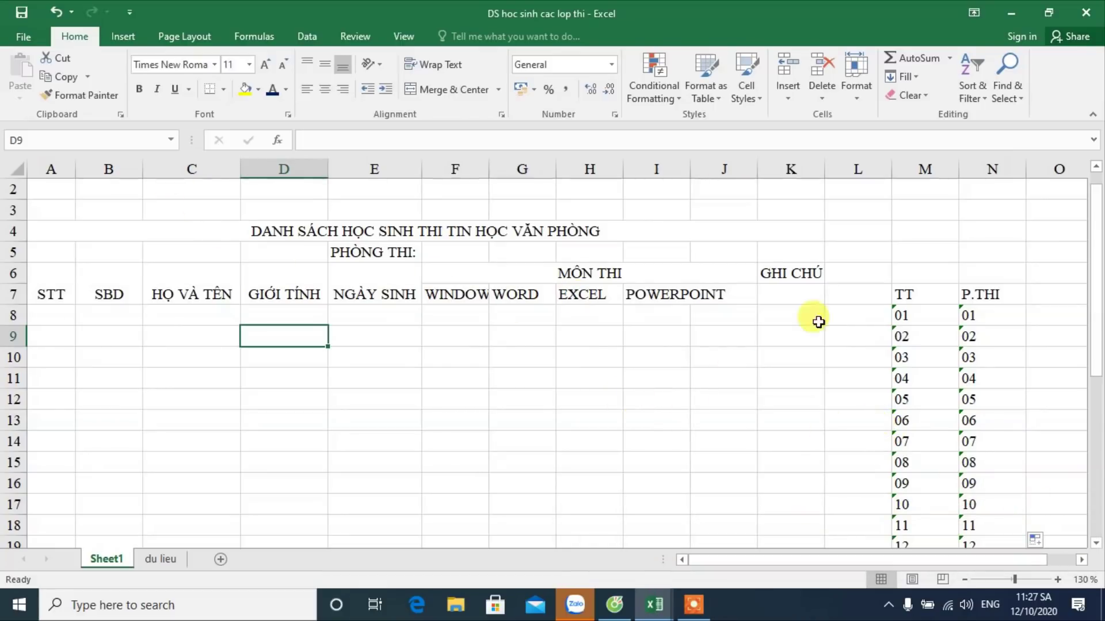
pyautogui.click(898, 317)
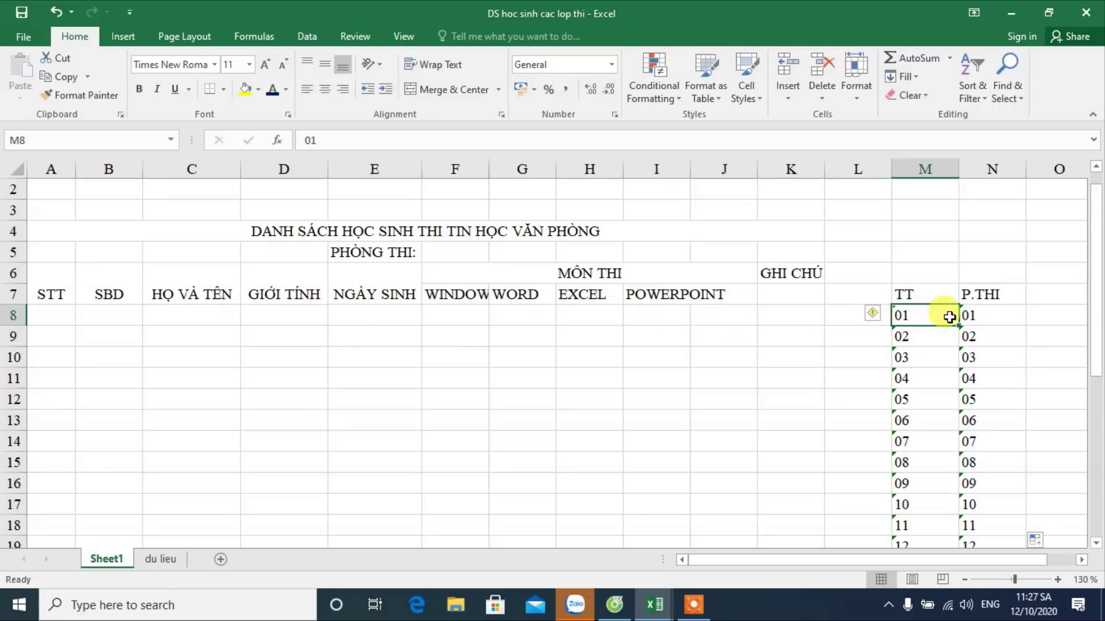
pyautogui.click(989, 308)
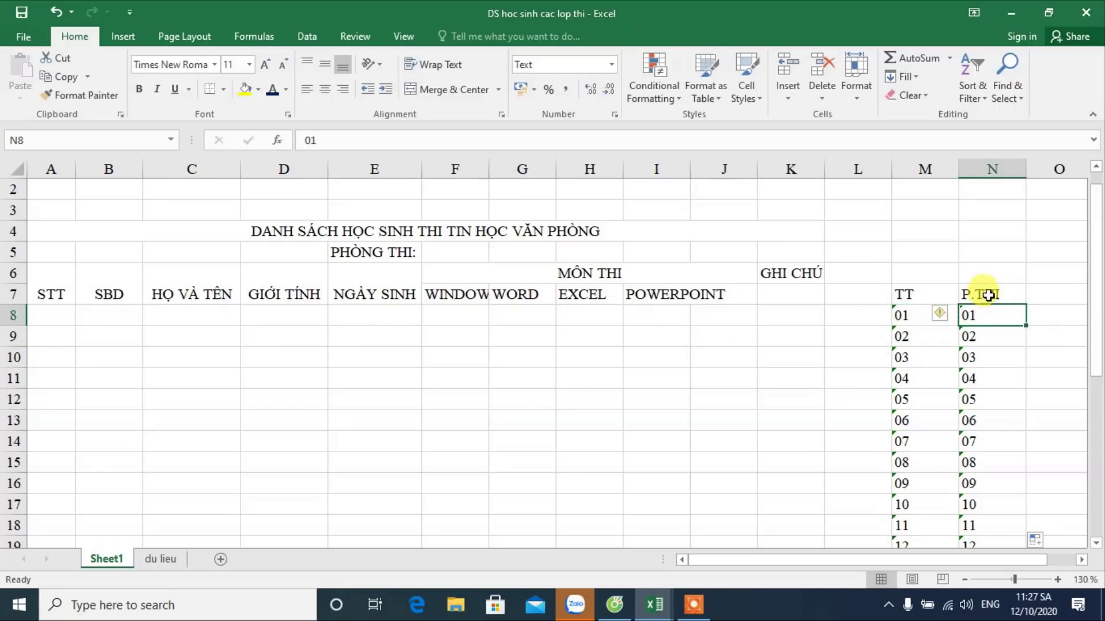
# Step: Cut the P.THI column, insert it before TT, then view the du lieu sheet
pyautogui.click(991, 169)
pyautogui.rightClick(988, 170)
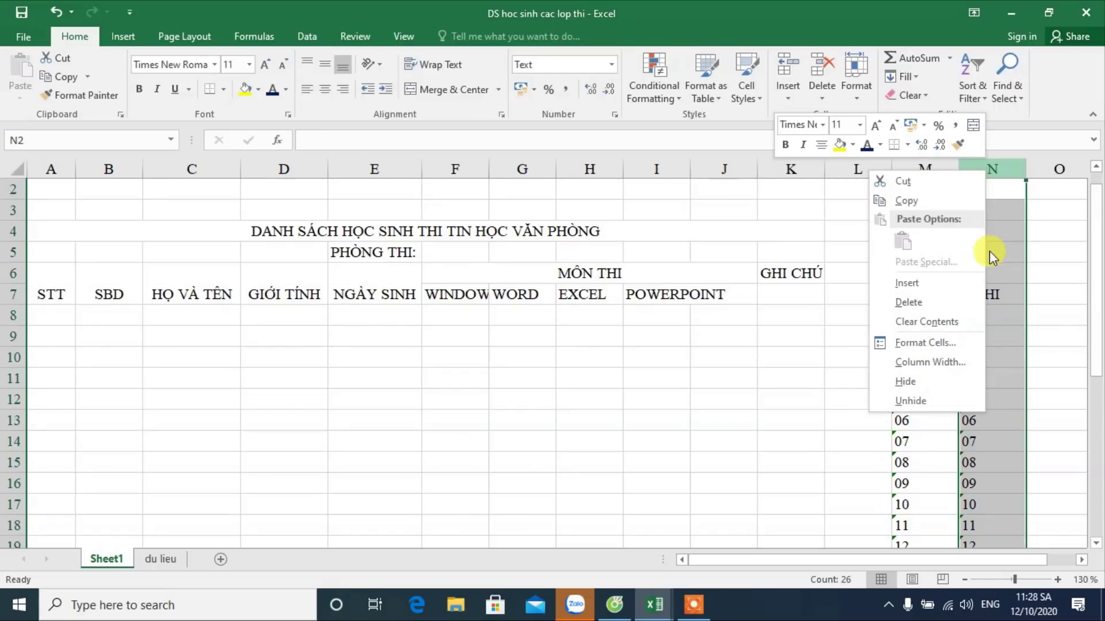
pyautogui.click(903, 181)
pyautogui.click(925, 168)
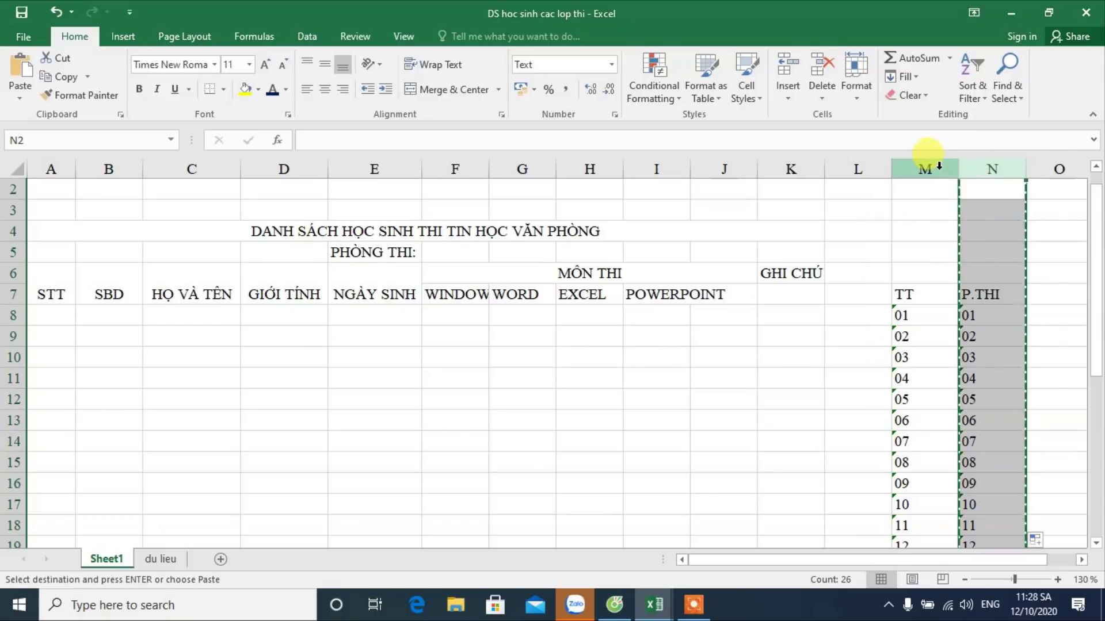
pyautogui.rightClick(940, 168)
pyautogui.click(966, 282)
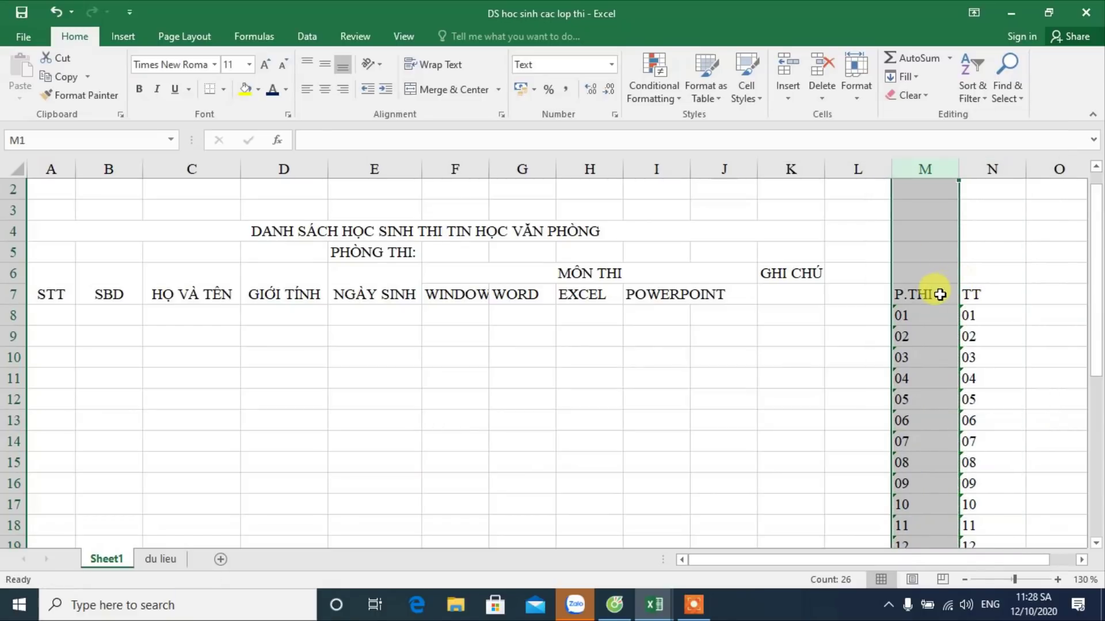
pyautogui.click(937, 295)
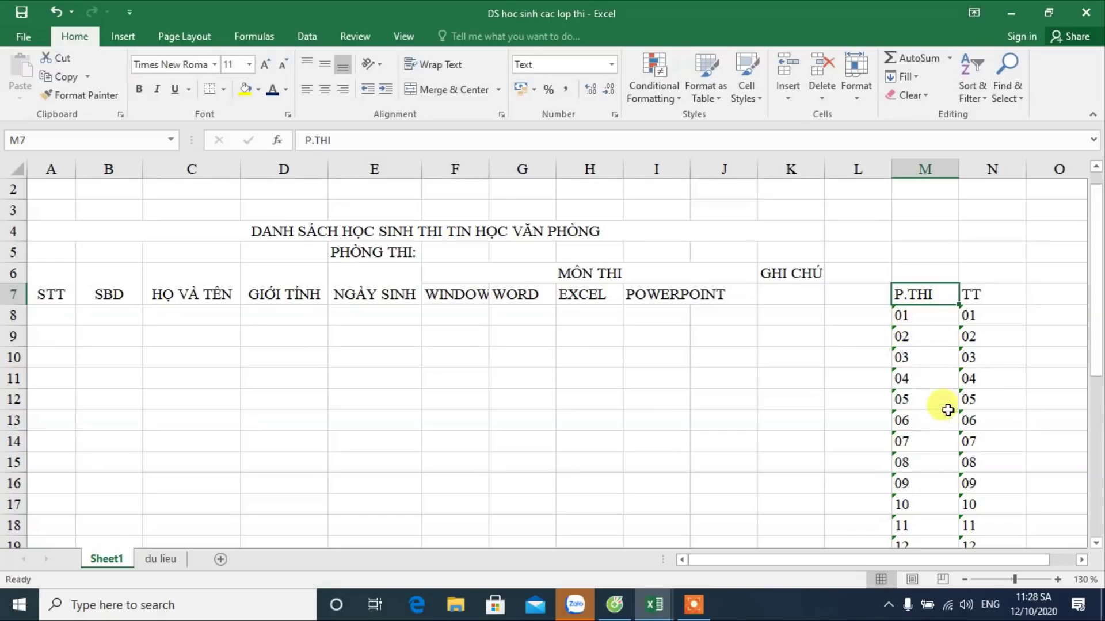
pyautogui.click(174, 570)
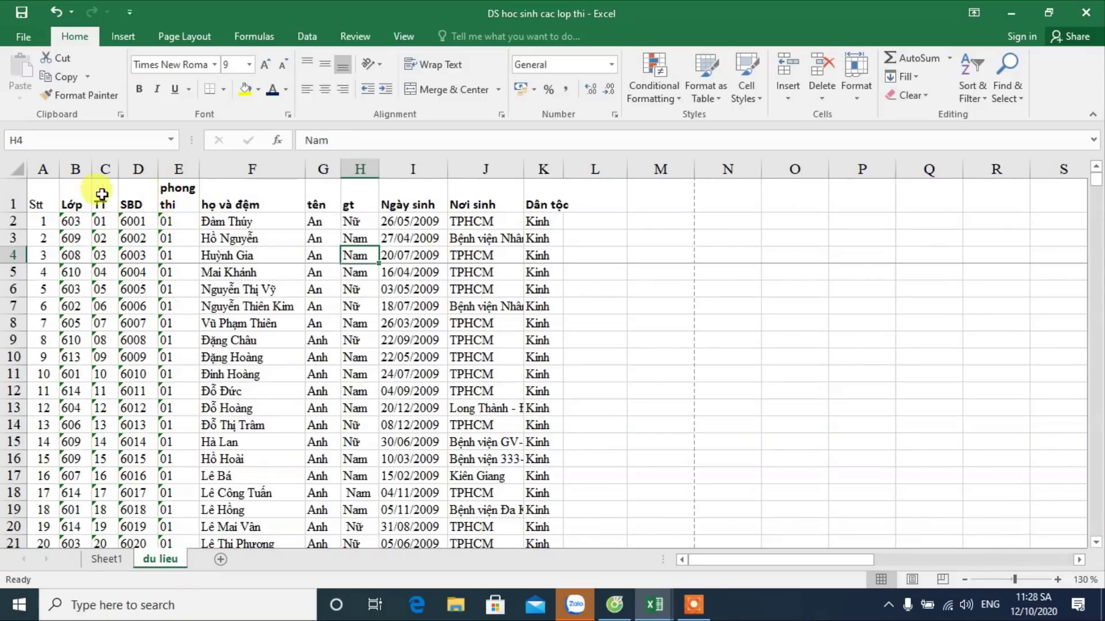
# Step: Insert a blank column A on the du lieu sheet and head it P.THI&TT
pyautogui.click(43, 169)
pyautogui.rightClick(43, 168)
pyautogui.click(75, 286)
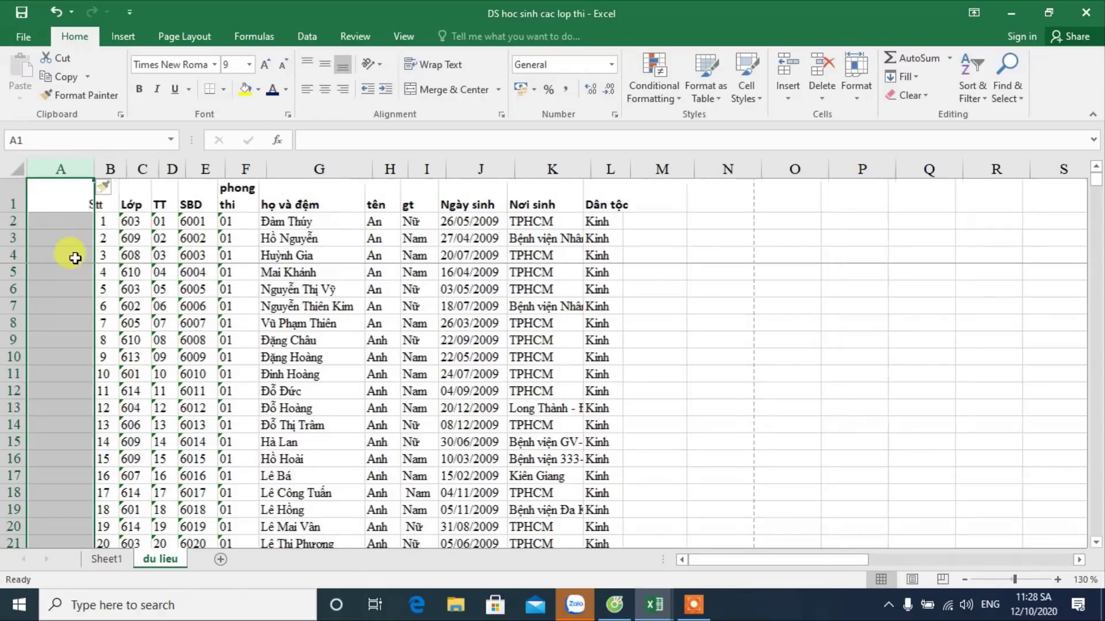
pyautogui.click(55, 221)
pyautogui.click(52, 199)
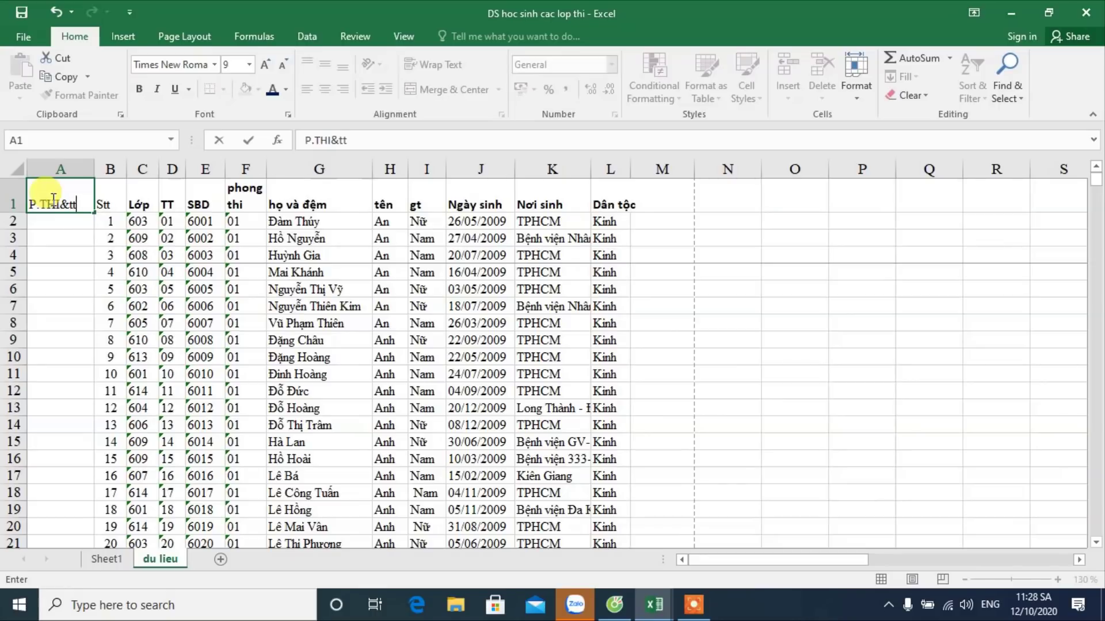
pyautogui.press('Return')
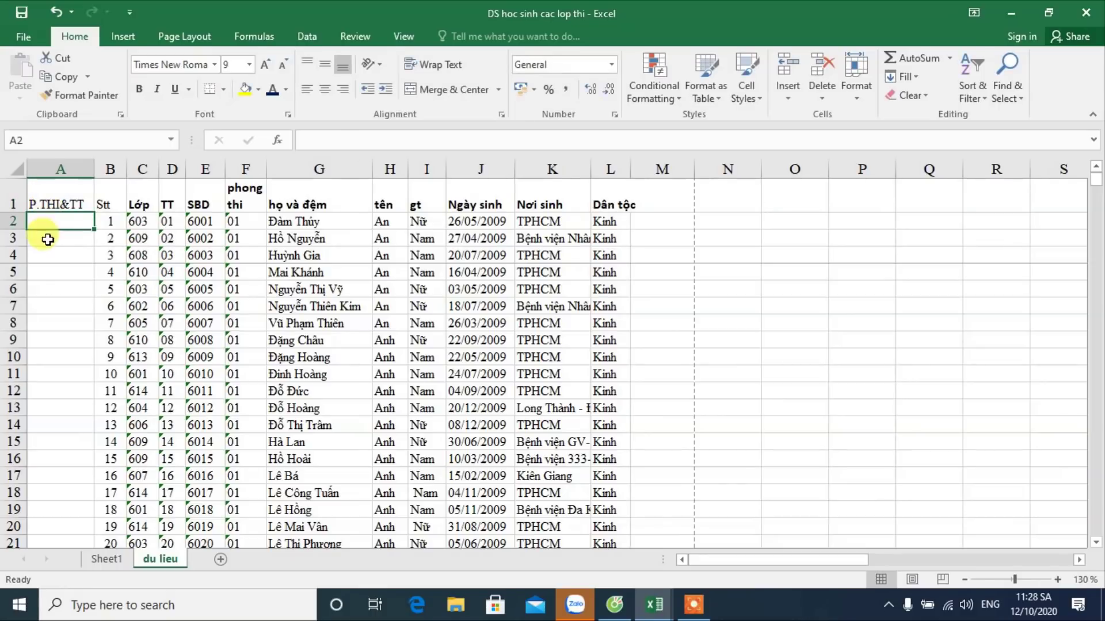
# Step: Enter the key formula =F2&D2 in A2 to join room number and TT
pyautogui.click(40, 168)
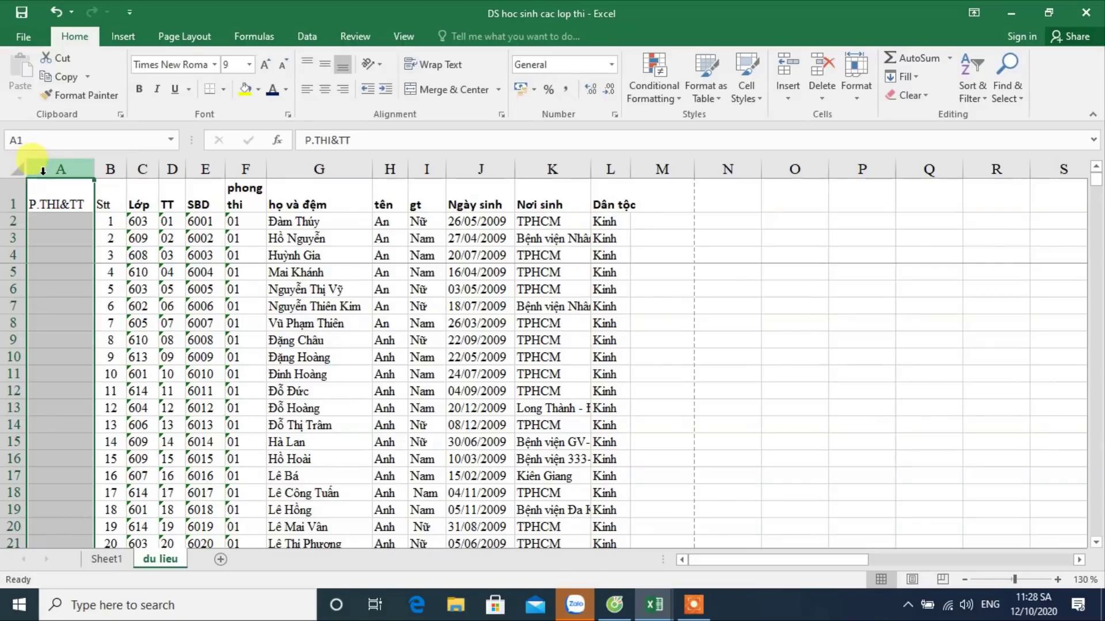
pyautogui.click(32, 219)
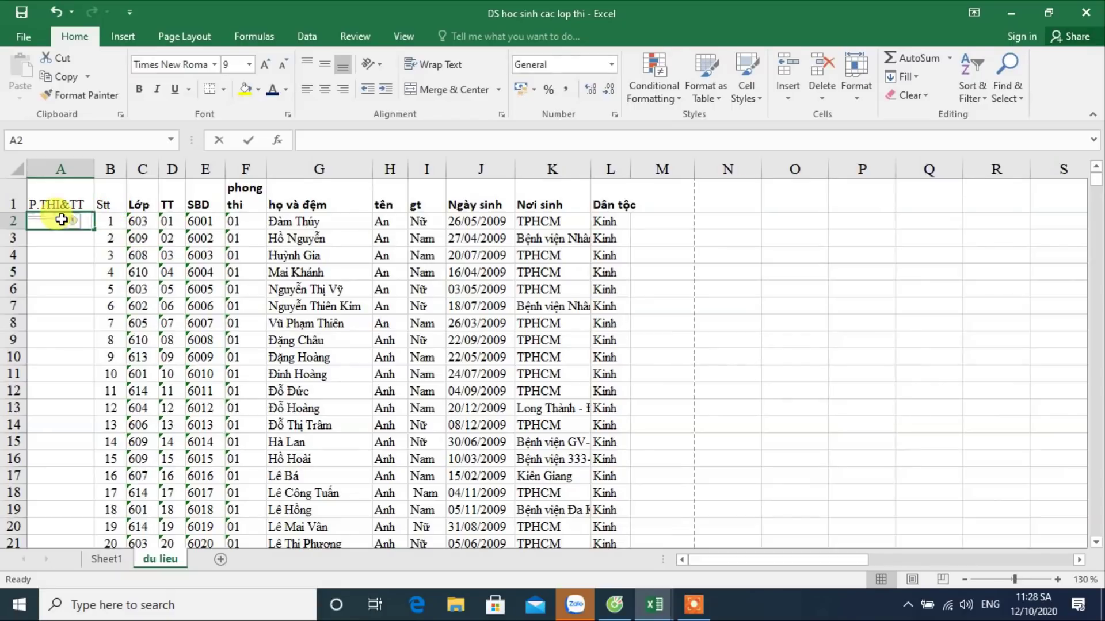
pyautogui.write('=')
pyautogui.click(242, 224)
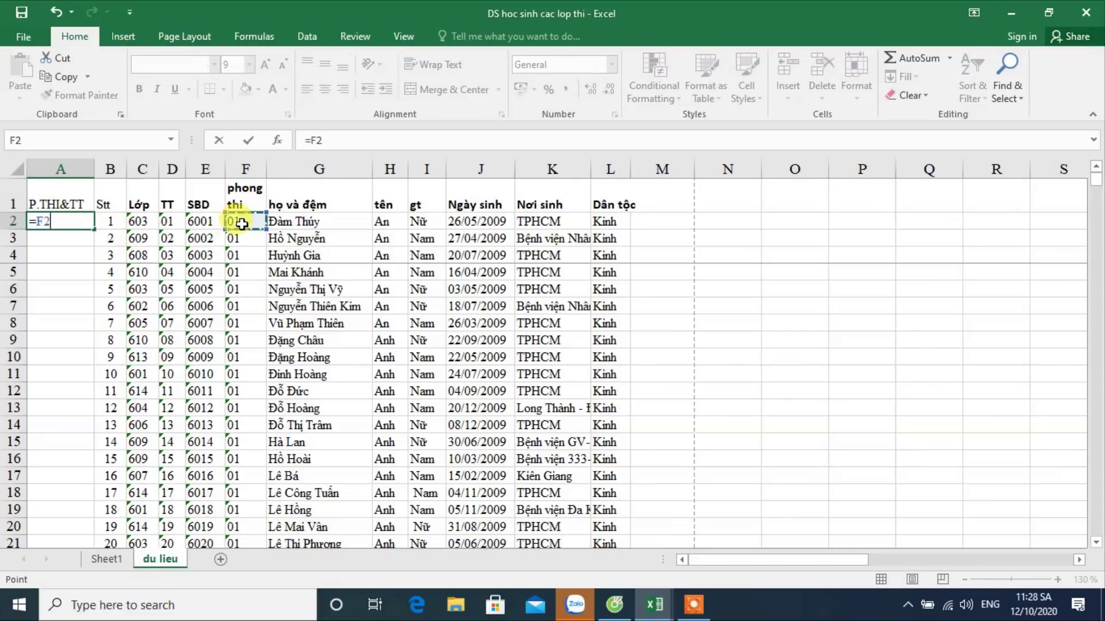
pyautogui.click(168, 222)
pyautogui.press('Return')
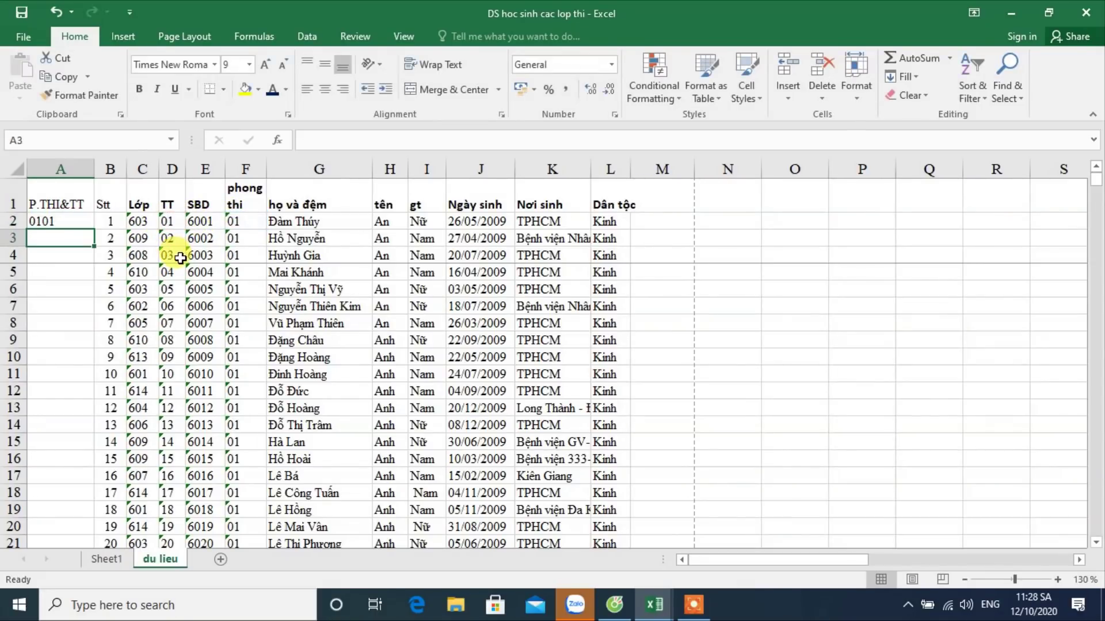
# Step: Fill the =F2&D2 formula down column A and check where room 01's TT numbers end
pyautogui.click(80, 222)
pyautogui.doubleClick(94, 229)
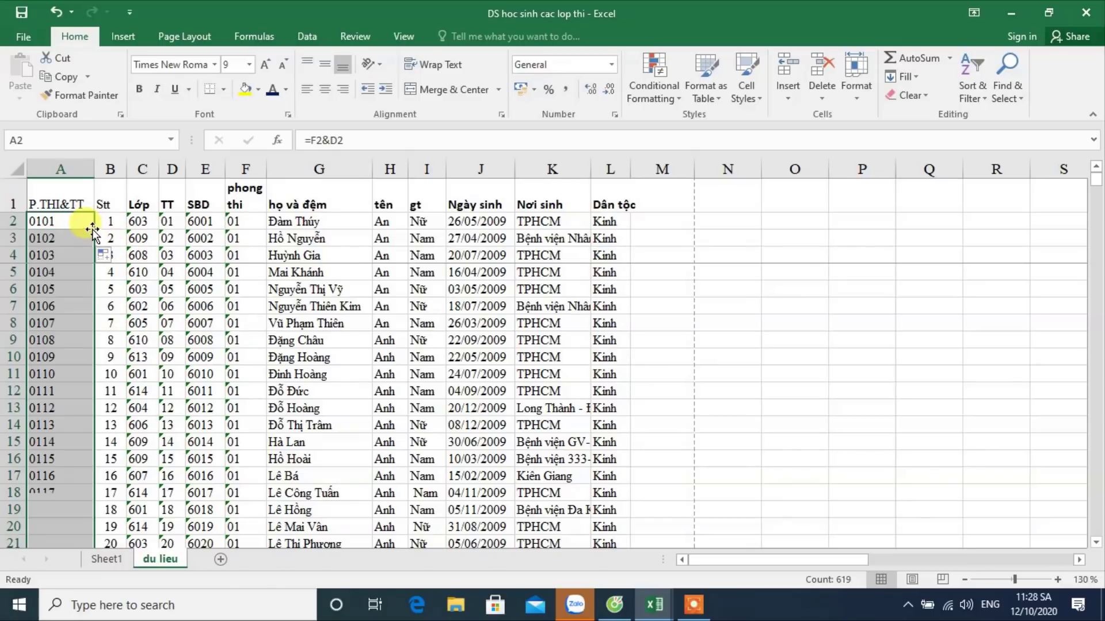
pyautogui.click(57, 221)
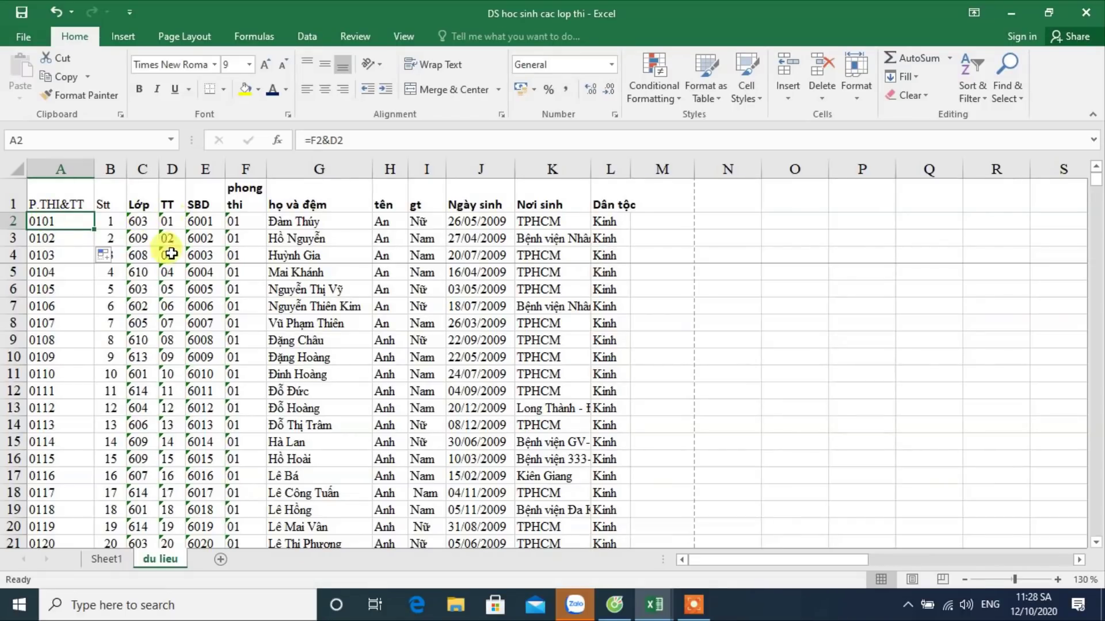
pyautogui.scroll(-3, 166, 306)
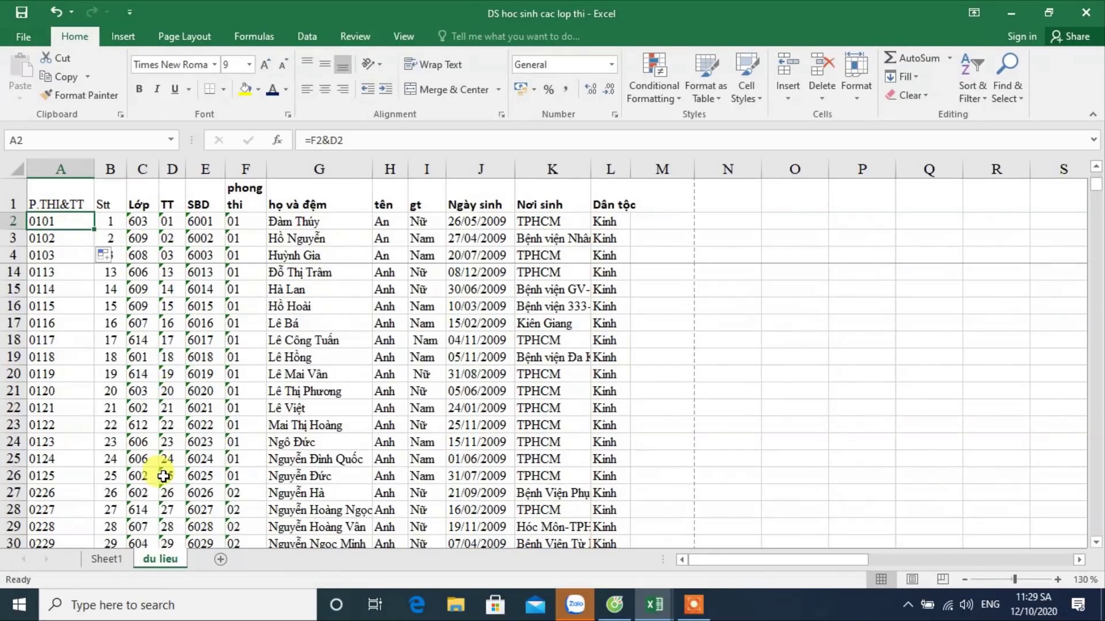
pyautogui.click(174, 477)
pyautogui.scroll(-2, 172, 431)
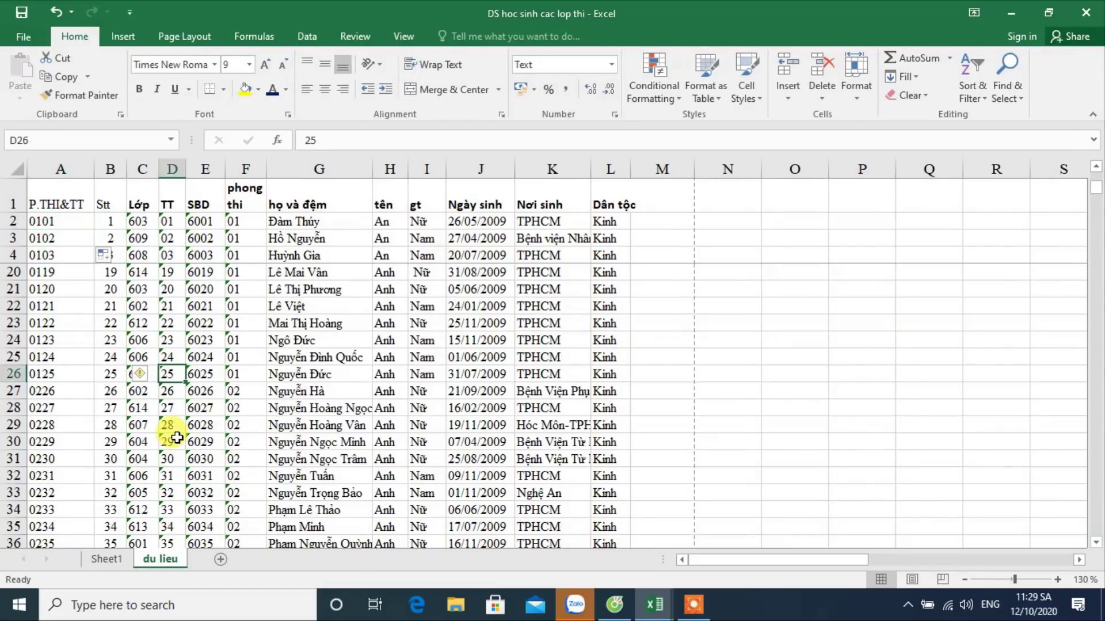
pyautogui.scroll(1, 158, 405)
pyautogui.scroll(1, 164, 402)
pyautogui.scroll(-3, 164, 397)
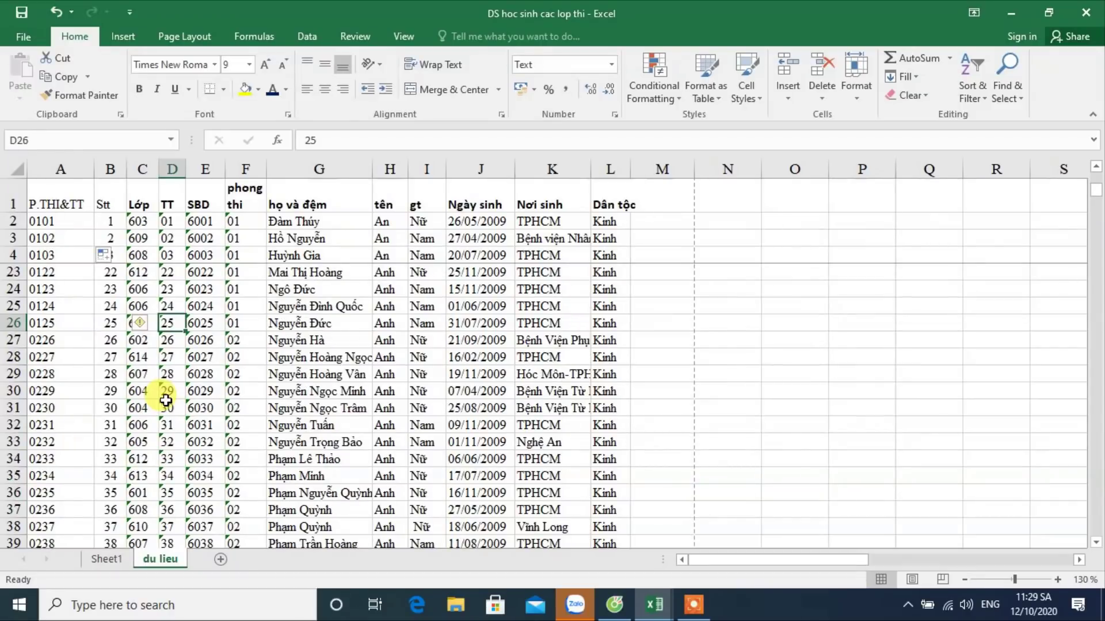
pyautogui.scroll(5, 164, 357)
pyautogui.scroll(1, 166, 316)
# Step: Copy TT numbers 01–25 from D2:D26 and paste them at D27 and D52 for rooms 02 and 03
pyautogui.moveTo(167, 221); pyautogui.dragTo(174, 499)
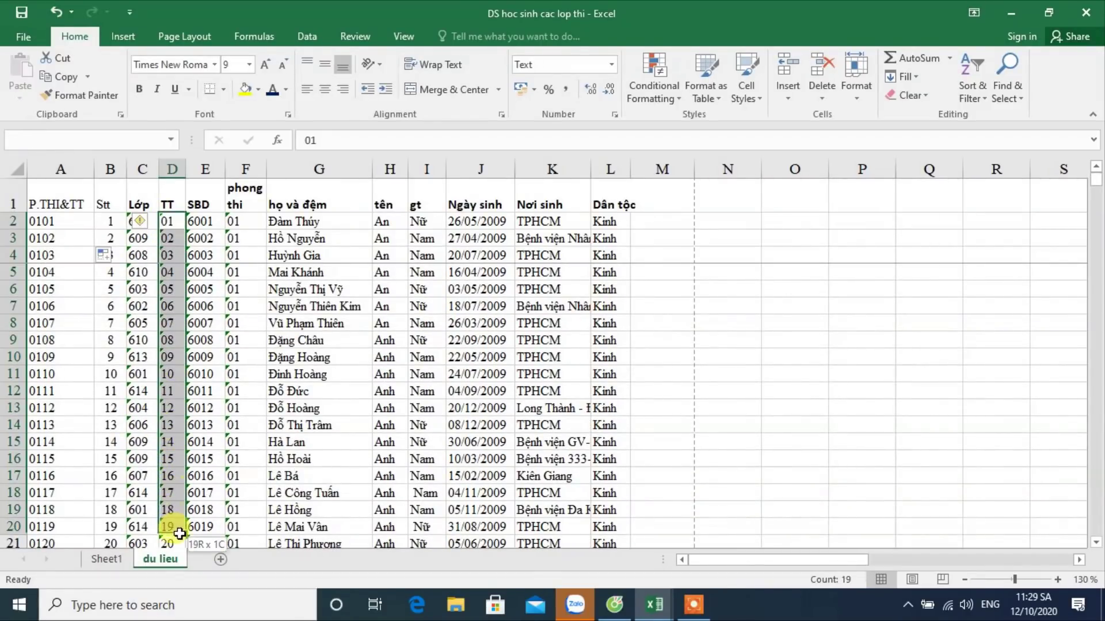
pyautogui.hotkey('ctrl', 'c')
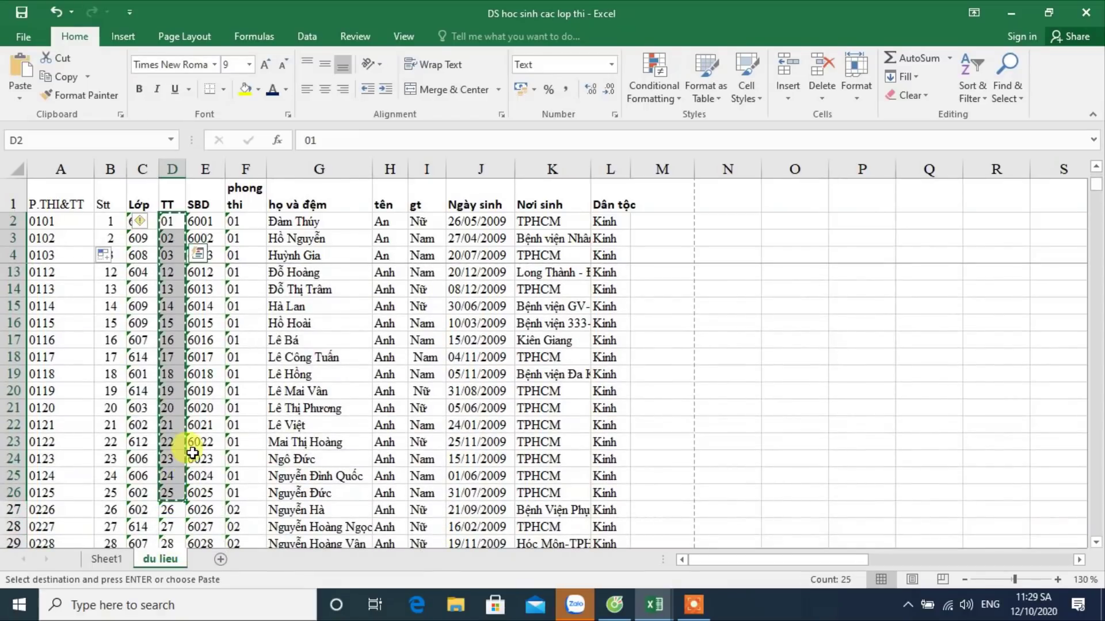
pyautogui.scroll(-2, 178, 454)
pyautogui.click(172, 409)
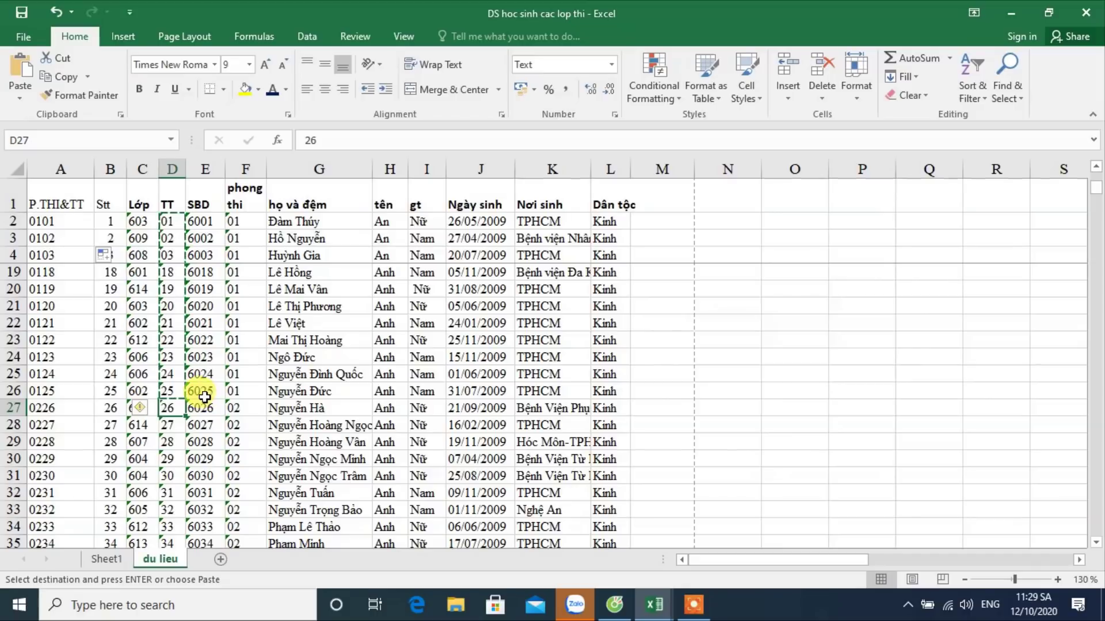
pyautogui.hotkey('ctrl', 'v')
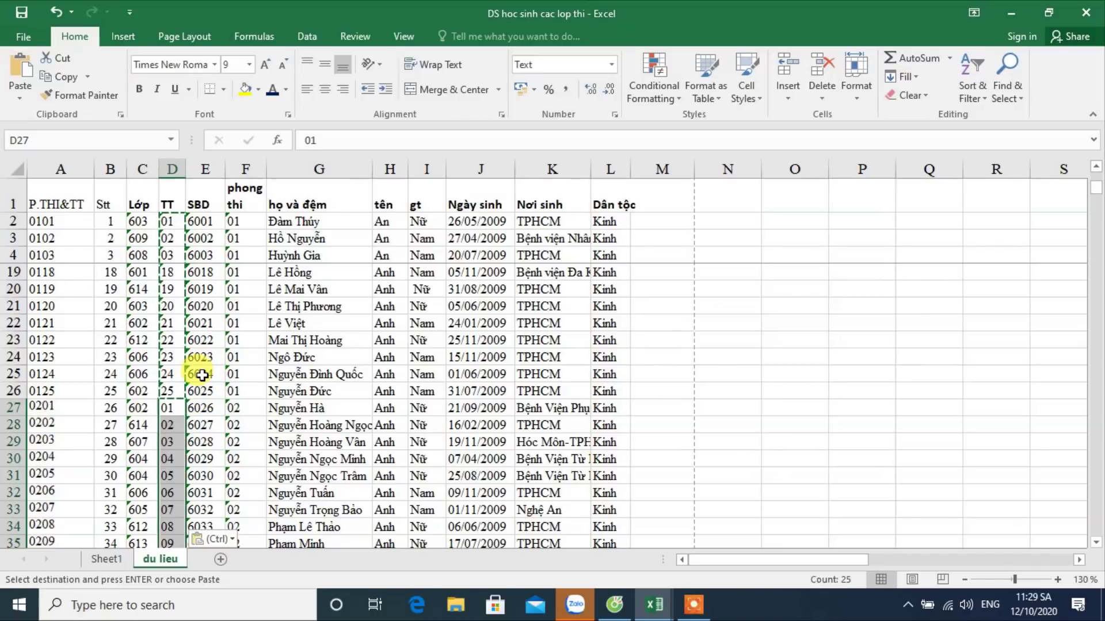
pyautogui.scroll(-2, 202, 375)
pyautogui.scroll(1, 97, 328)
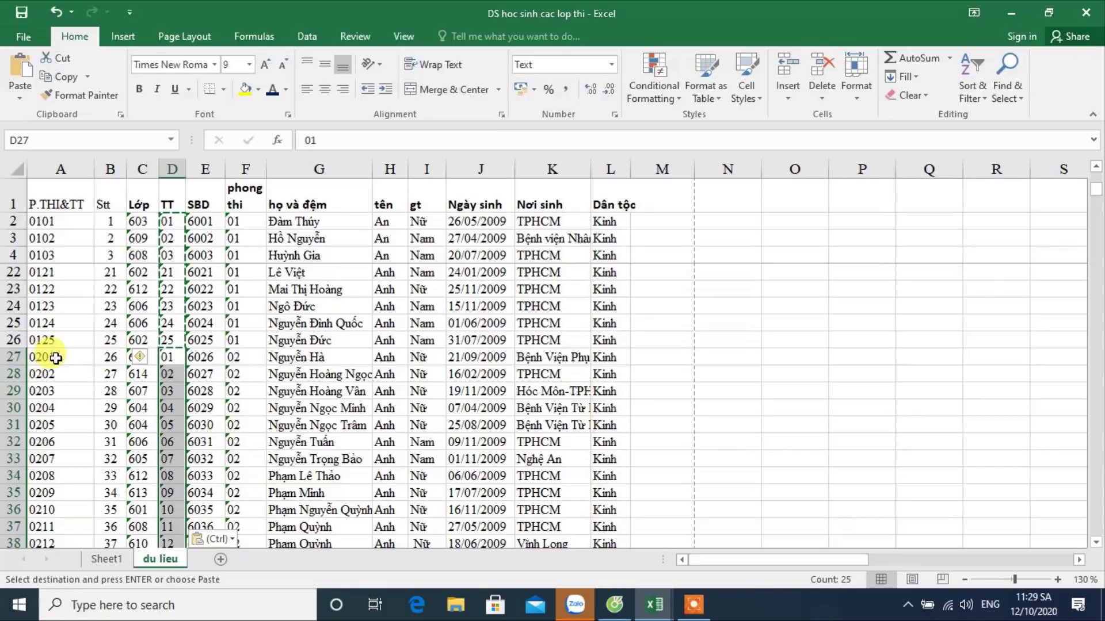
pyautogui.scroll(-1, 173, 397)
pyautogui.scroll(-5, 184, 403)
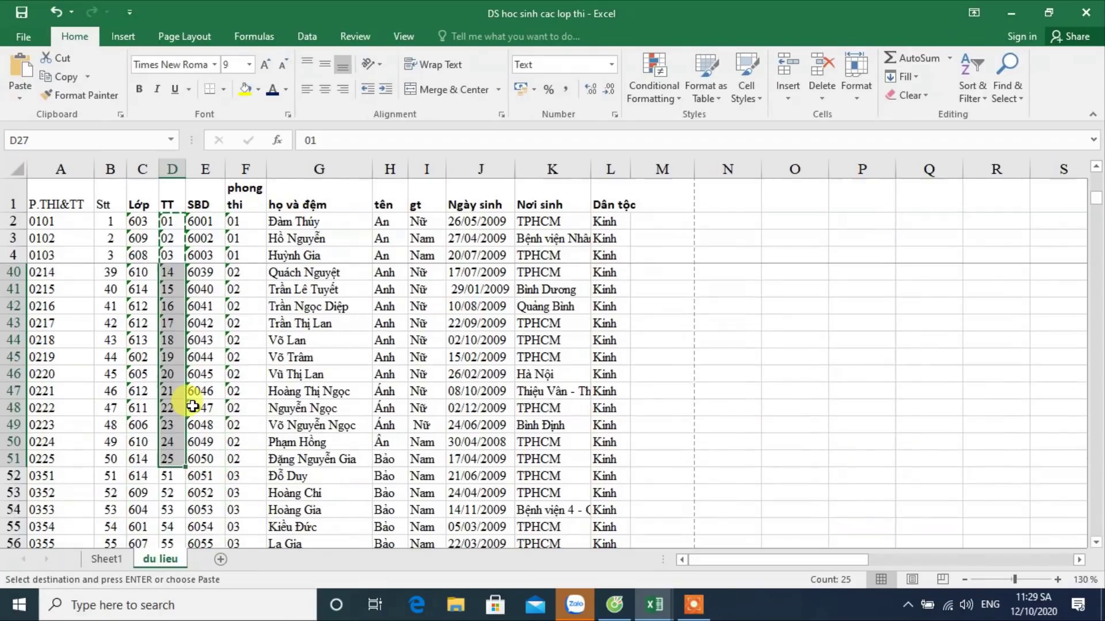
pyautogui.click(168, 476)
pyautogui.hotkey('ctrl', 'v')
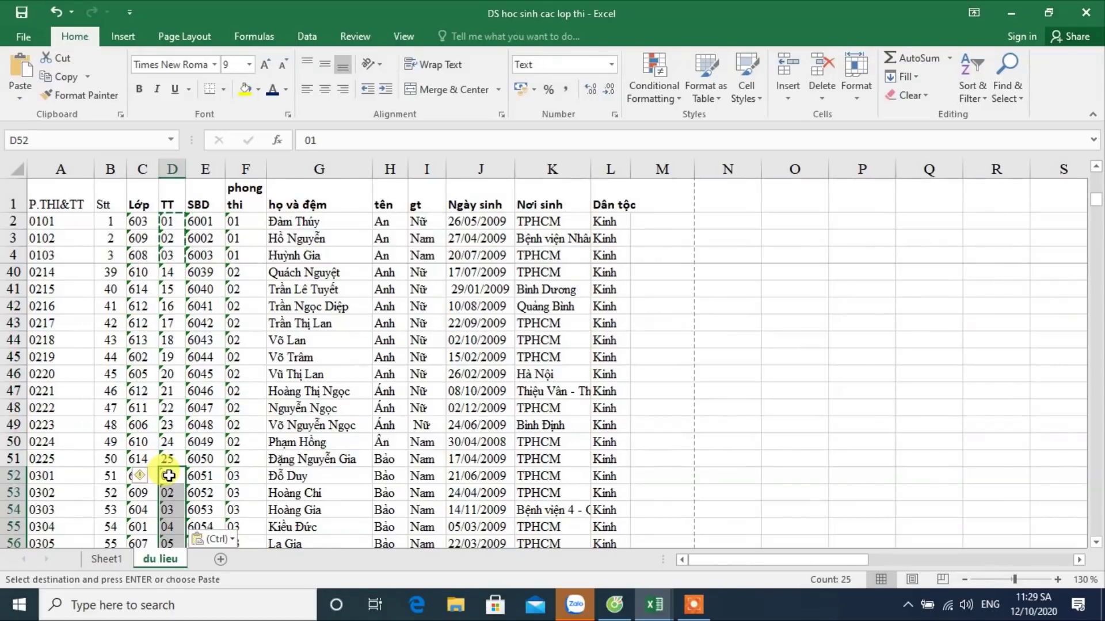
# Step: Paste the 01–25 TT numbers at D77, D102, D127 and D152 for rooms 04–07
pyautogui.scroll(-4, 168, 476)
pyautogui.scroll(-3, 168, 476)
pyautogui.scroll(-2, 169, 474)
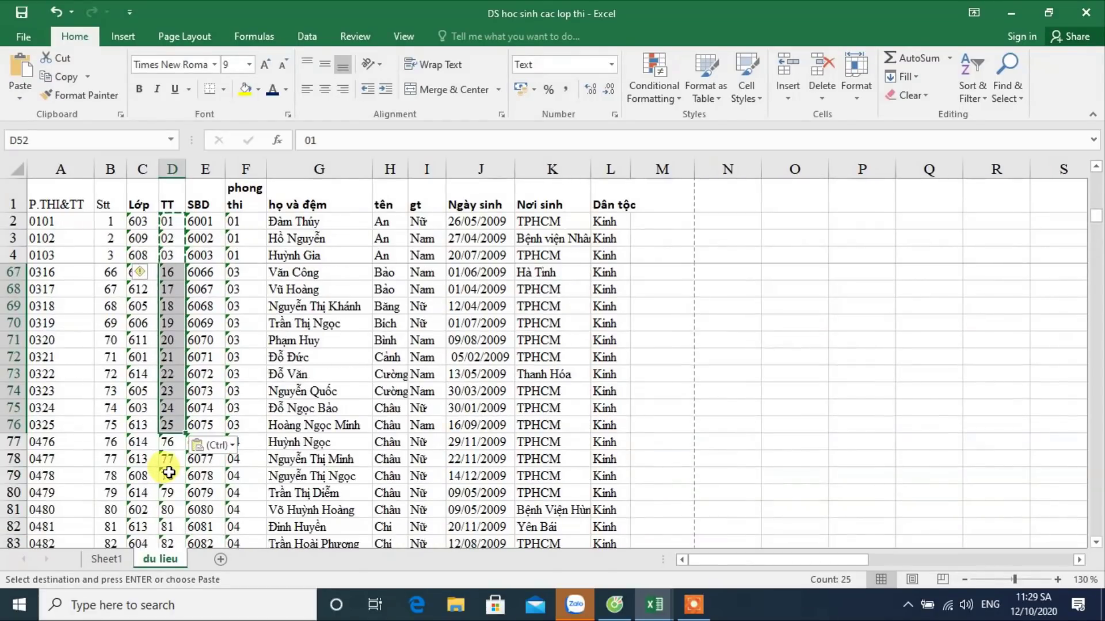
pyautogui.click(168, 443)
pyautogui.hotkey('ctrl', 'v')
pyautogui.scroll(-5, 168, 443)
pyautogui.scroll(-5, 168, 443)
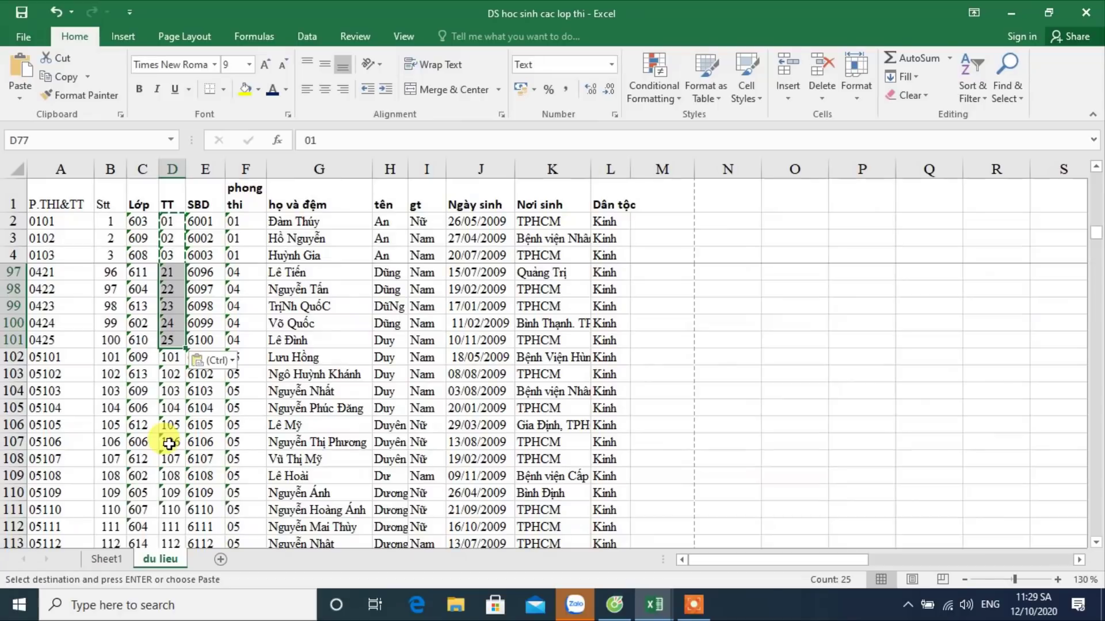
pyautogui.click(171, 362)
pyautogui.hotkey('ctrl', 'v')
pyautogui.scroll(-4, 172, 380)
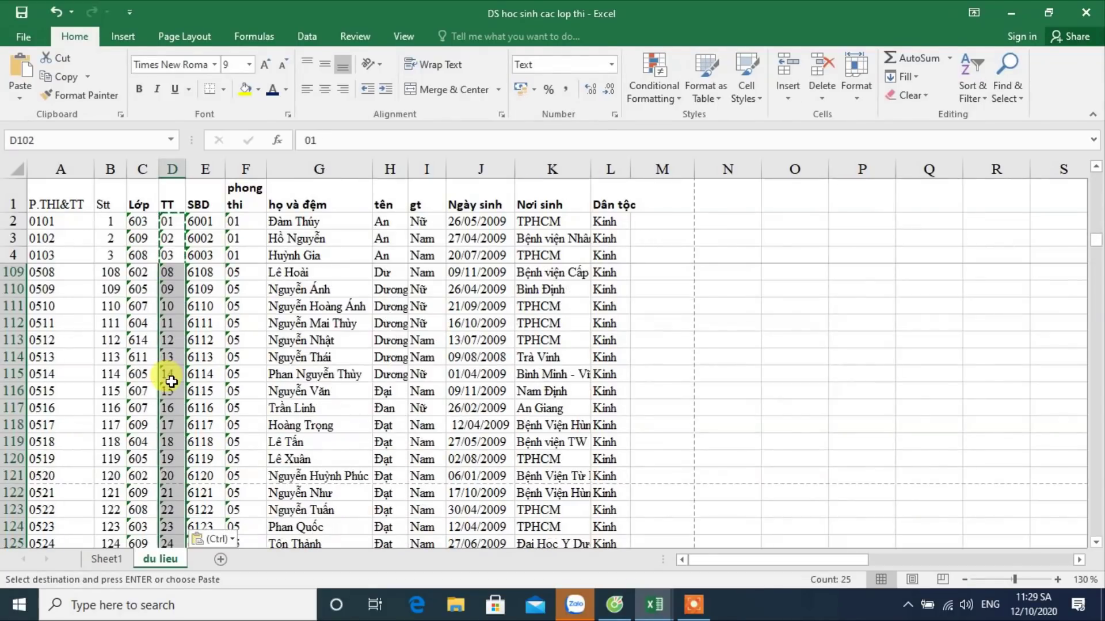
pyautogui.scroll(-3, 172, 381)
pyautogui.click(172, 425)
pyautogui.hotkey('ctrl', 'v')
pyautogui.scroll(-4, 172, 426)
pyautogui.scroll(-4, 172, 426)
pyautogui.click(174, 436)
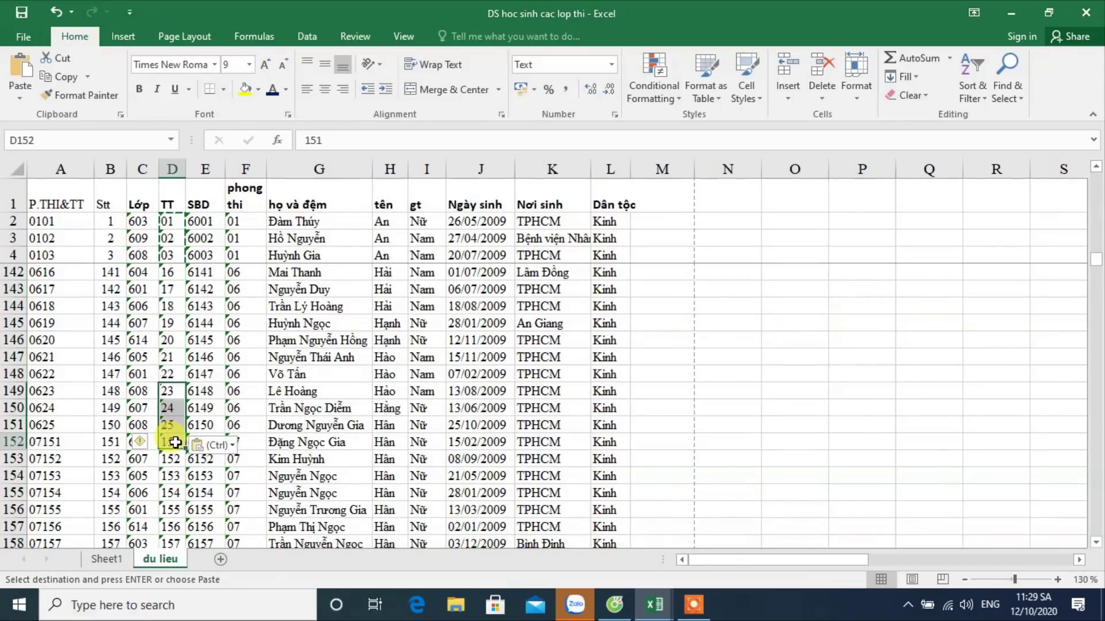
pyautogui.hotkey('ctrl', 'v')
# Step: Paste the 01–25 TT numbers at D177, D202, D227 and D252 for rooms 08–011
pyautogui.scroll(-4, 175, 442)
pyautogui.scroll(-3, 175, 433)
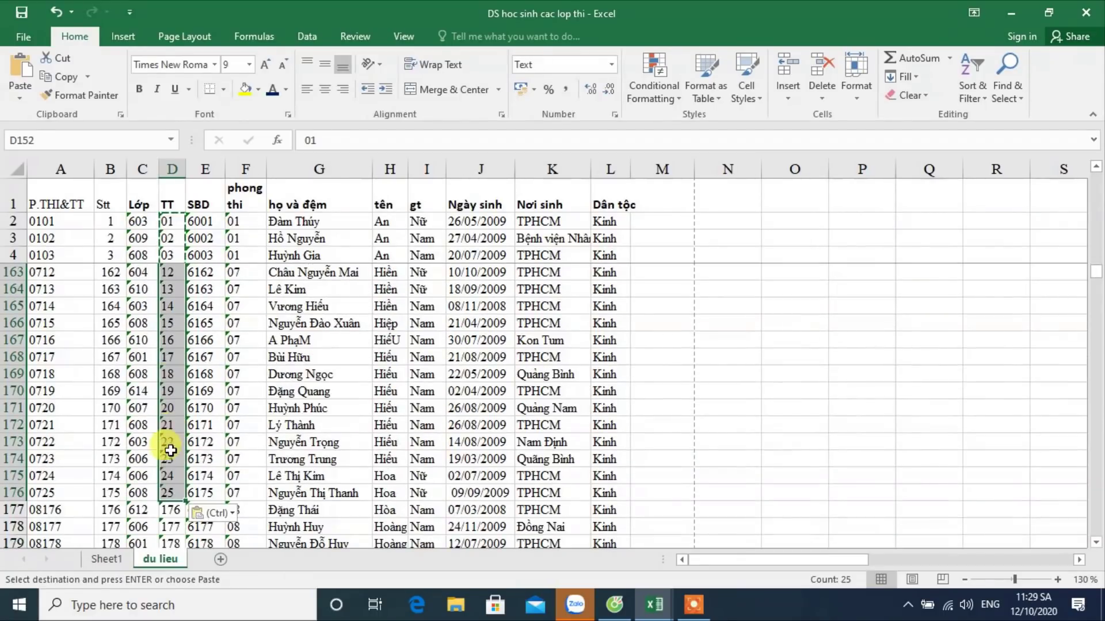
pyautogui.click(171, 505)
pyautogui.hotkey('ctrl', 'v')
pyautogui.scroll(-4, 174, 502)
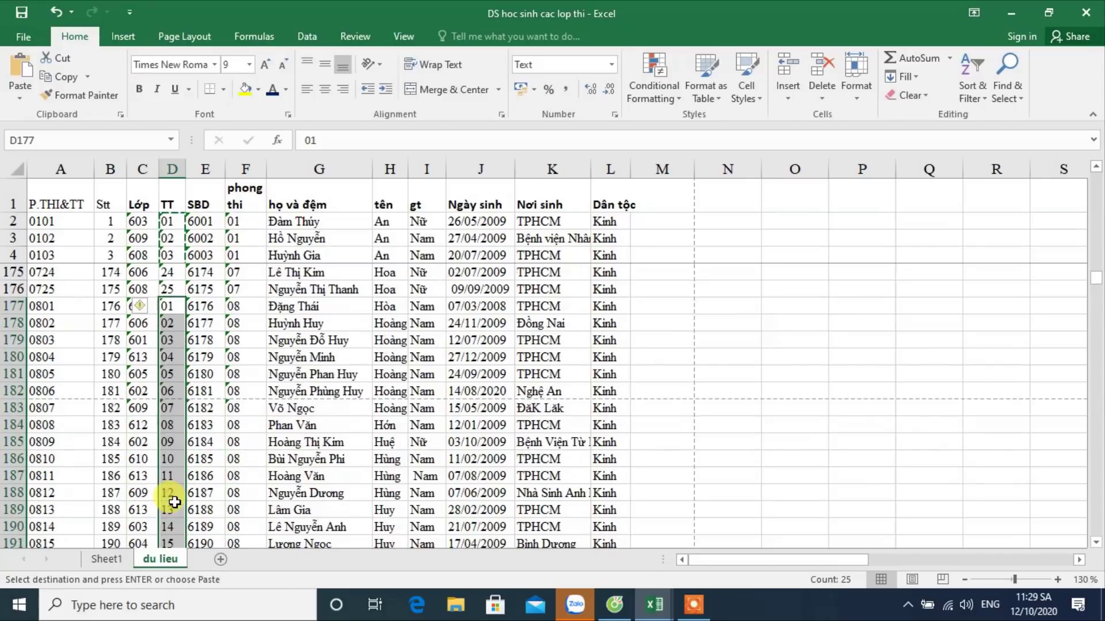
pyautogui.scroll(-5, 174, 496)
pyautogui.scroll(-2, 173, 403)
pyautogui.click(172, 375)
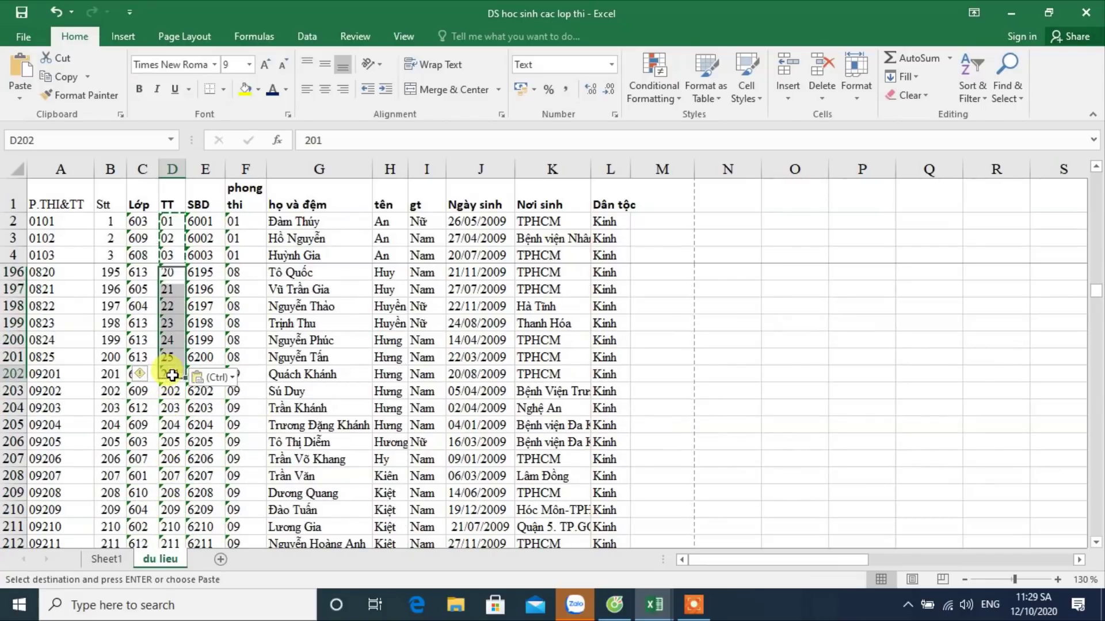
pyautogui.hotkey('ctrl', 'v')
pyautogui.scroll(-5, 172, 403)
pyautogui.scroll(-2, 171, 459)
pyautogui.click(171, 441)
pyautogui.hotkey('ctrl', 'v')
pyautogui.scroll(-4, 171, 441)
pyautogui.scroll(-5, 171, 441)
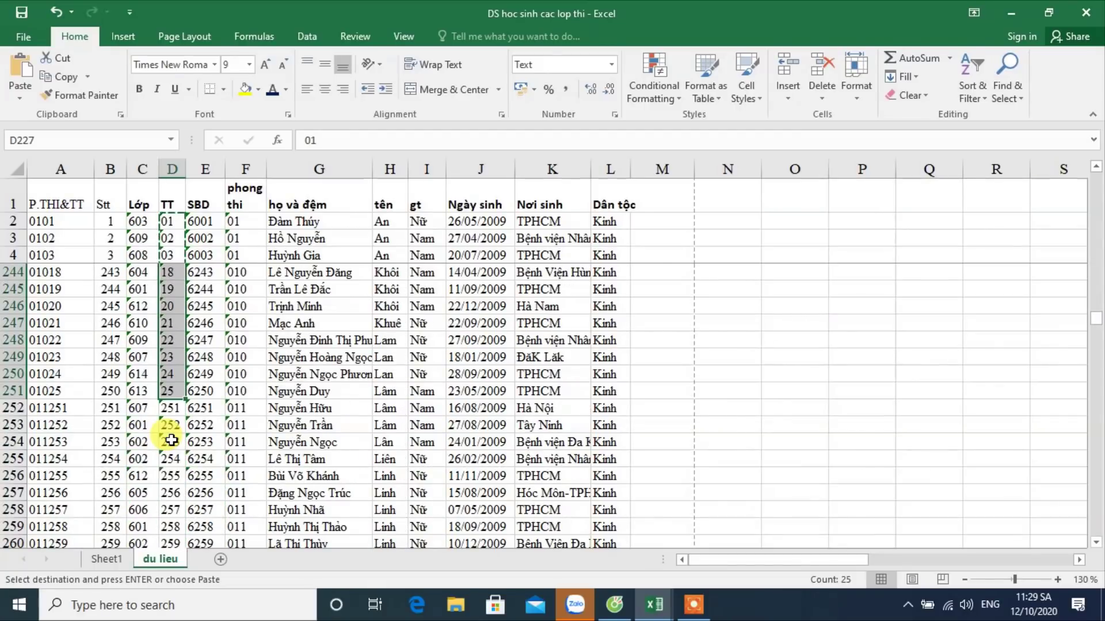
pyautogui.click(171, 407)
pyautogui.hotkey('ctrl', 'v')
# Step: Paste the 01–25 TT numbers at the first rows of rooms 012, 013, 014 and 015
pyautogui.scroll(-3, 172, 408)
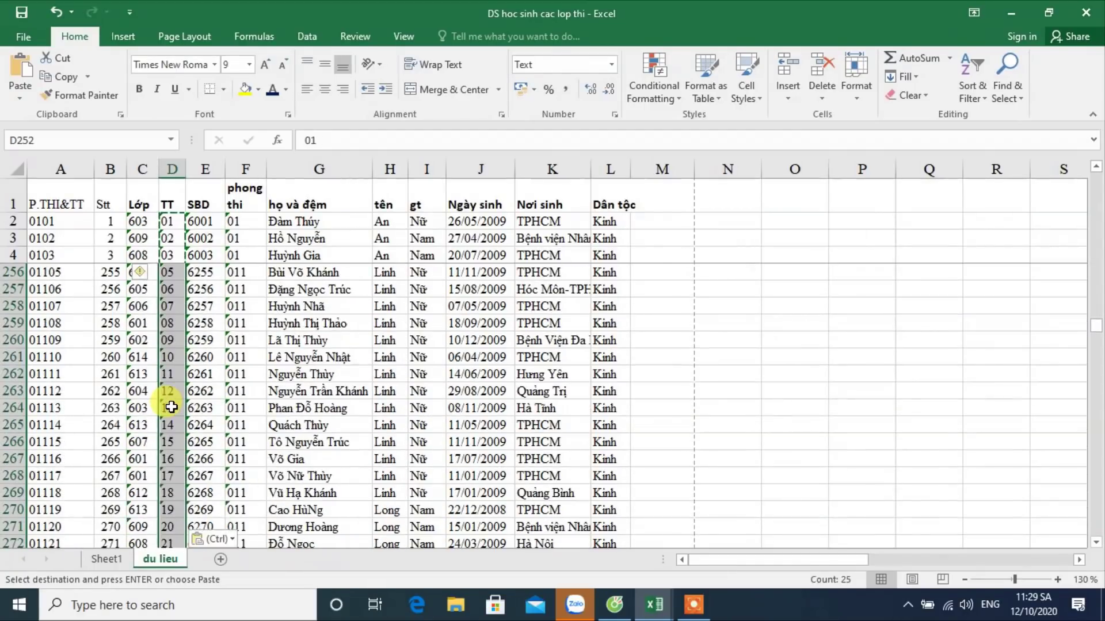
pyautogui.scroll(-5, 171, 407)
pyautogui.click(171, 427)
pyautogui.hotkey('ctrl', 'v')
pyautogui.scroll(-5, 171, 425)
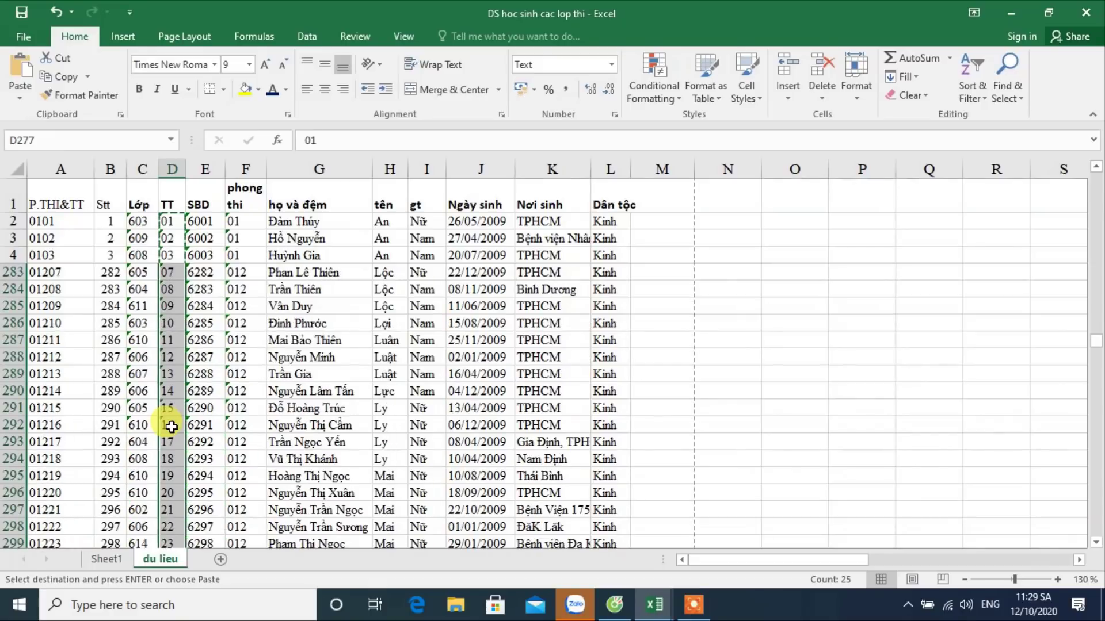
pyautogui.scroll(-2, 171, 415)
pyautogui.scroll(-2, 172, 408)
pyautogui.click(171, 391)
pyautogui.hotkey('ctrl', 'v')
pyautogui.scroll(-2, 170, 397)
pyautogui.scroll(-4, 171, 405)
pyautogui.scroll(-2, 172, 414)
pyautogui.click(173, 408)
pyautogui.hotkey('ctrl', 'v')
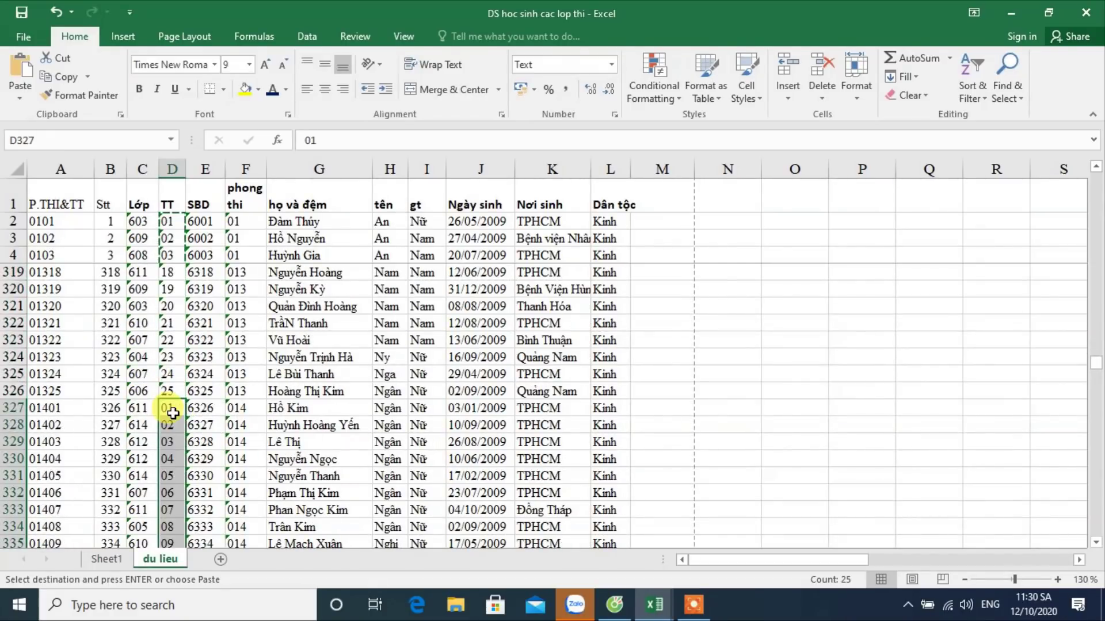
pyautogui.scroll(-8, 173, 414)
pyautogui.click(171, 424)
pyautogui.hotkey('ctrl', 'v')
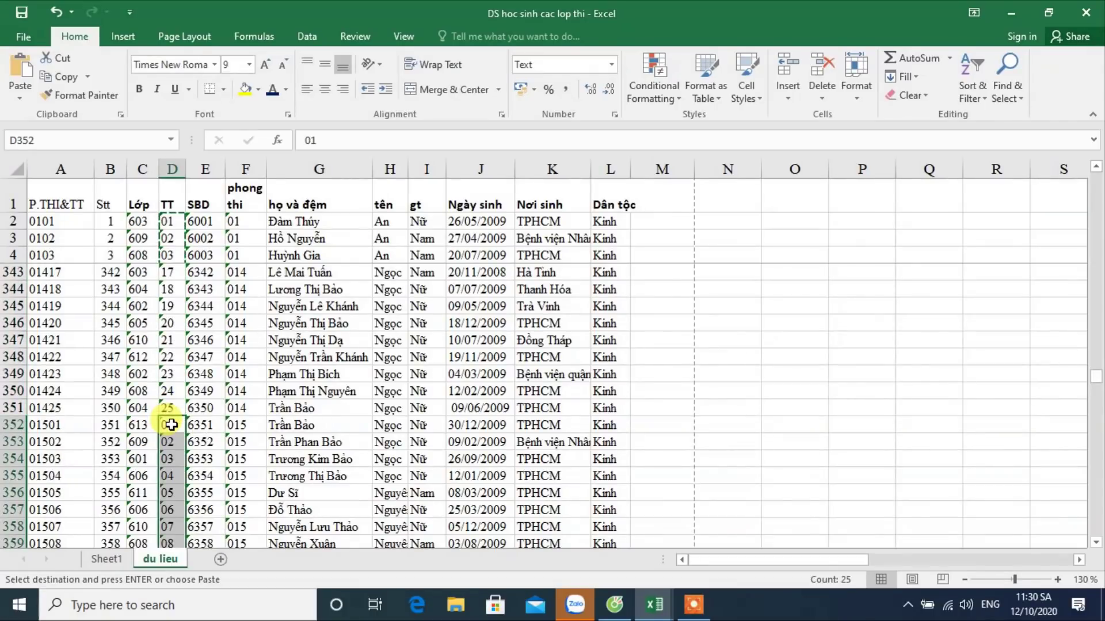
# Step: Paste the 01–25 TT numbers at the first rows of rooms 016, 017 and 018
pyautogui.scroll(-5, 172, 425)
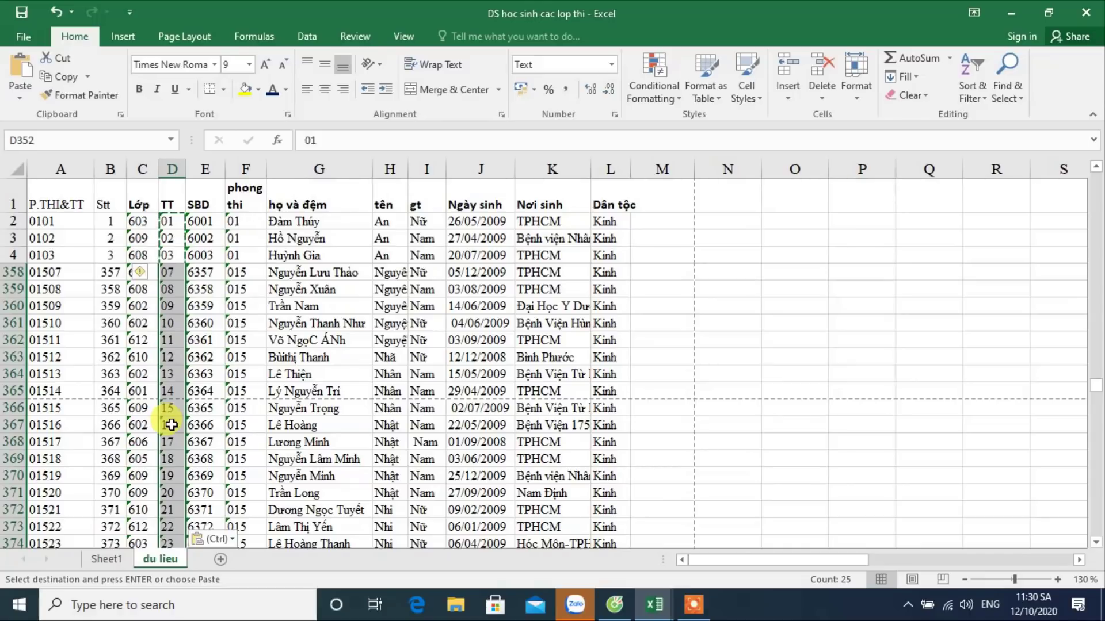
pyautogui.scroll(-2, 171, 437)
pyautogui.click(168, 492)
pyautogui.hotkey('ctrl', 'v')
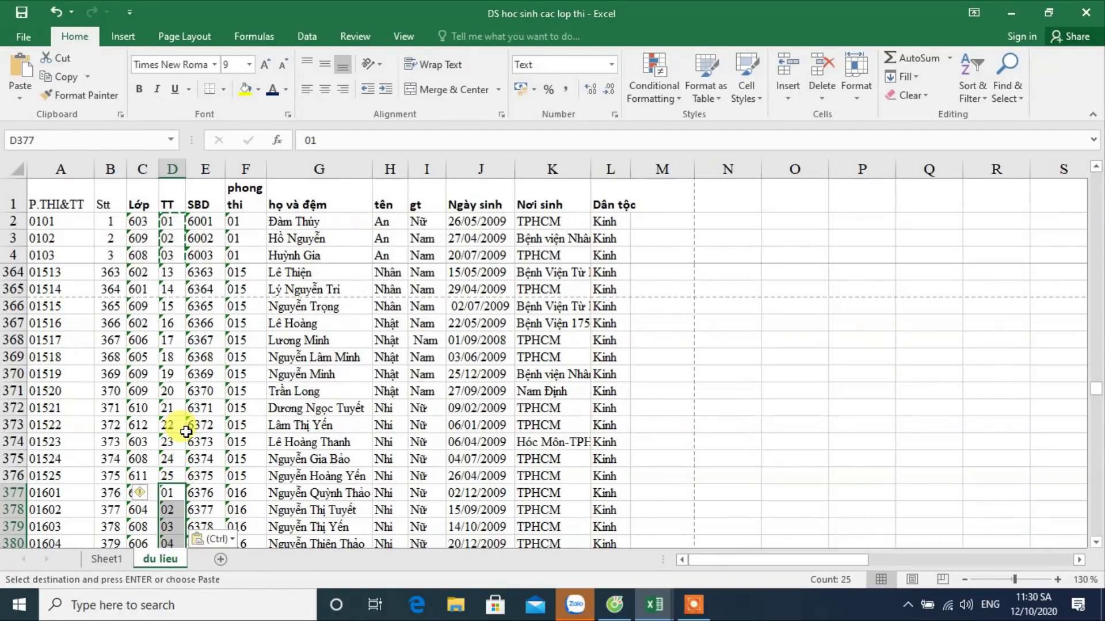
pyautogui.scroll(-2, 185, 432)
pyautogui.scroll(-1, 179, 441)
pyautogui.scroll(-3, 172, 454)
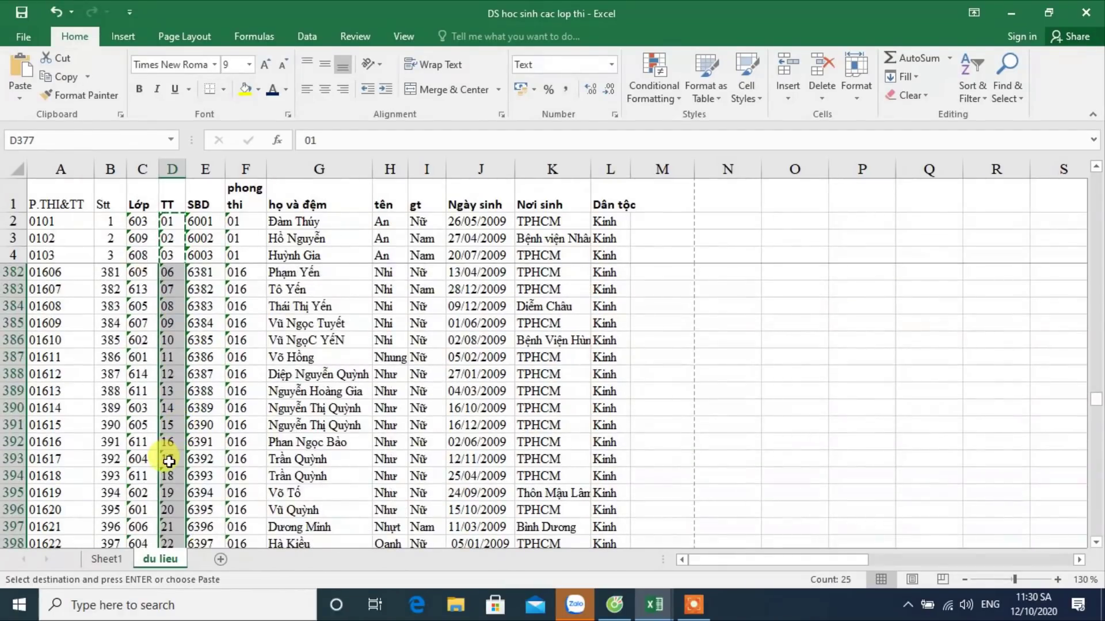
pyautogui.scroll(-2, 169, 463)
pyautogui.click(168, 509)
pyautogui.hotkey('ctrl', 'v')
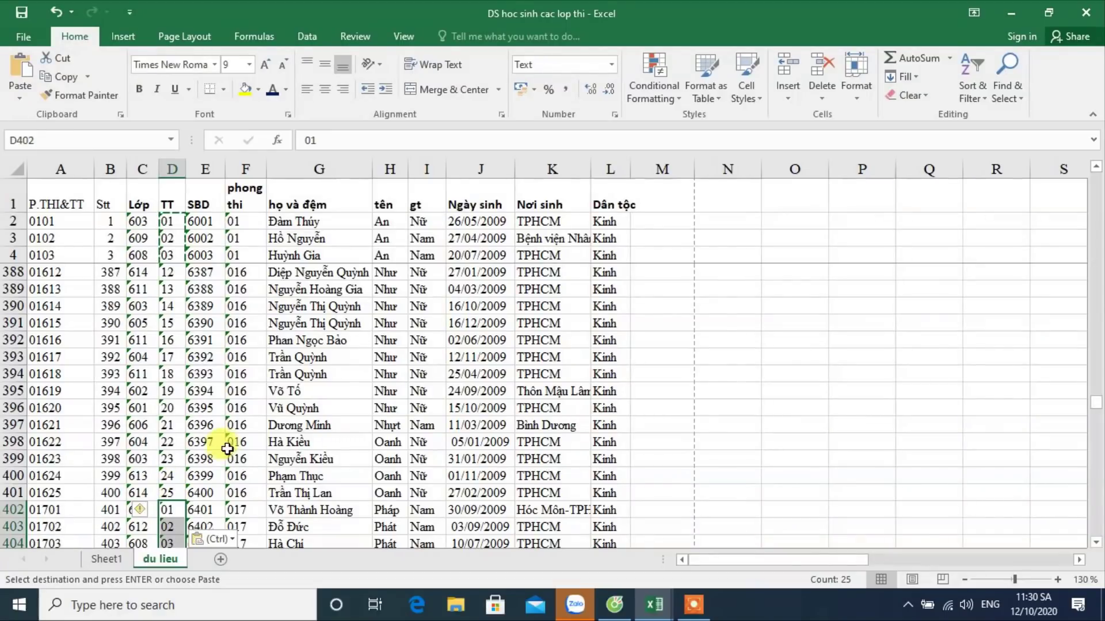
pyautogui.scroll(-4, 162, 464)
pyautogui.scroll(-4, 172, 464)
pyautogui.scroll(-1, 172, 466)
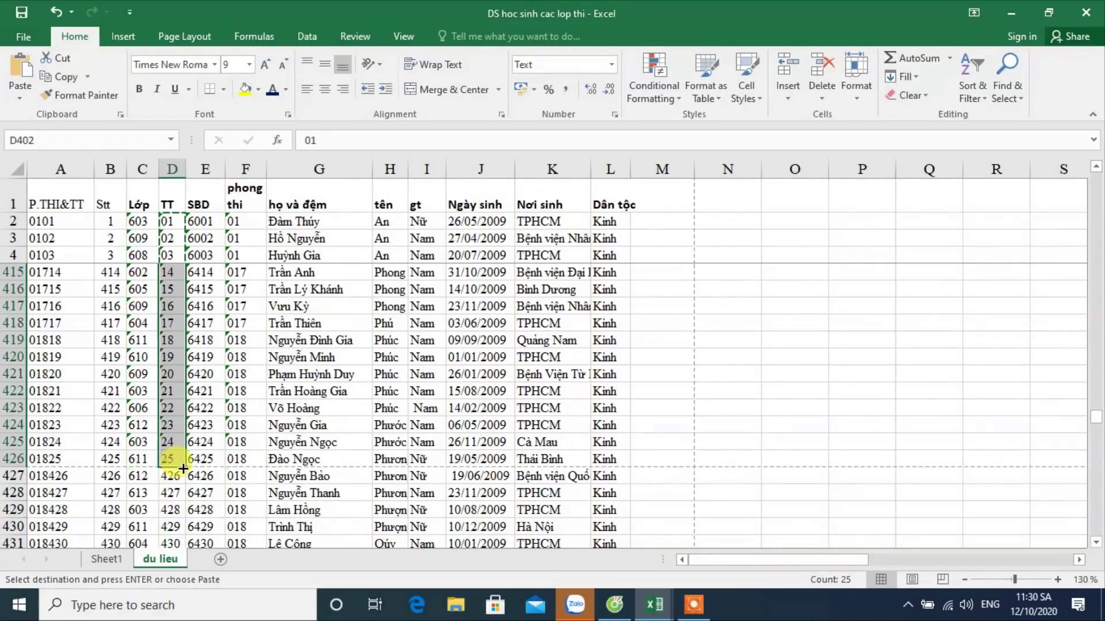
pyautogui.click(172, 477)
pyautogui.hotkey('ctrl', 'v')
# Step: Paste the 01–25 TT numbers for rooms 019 and 020, then verify the value in row 501
pyautogui.scroll(-2, 171, 479)
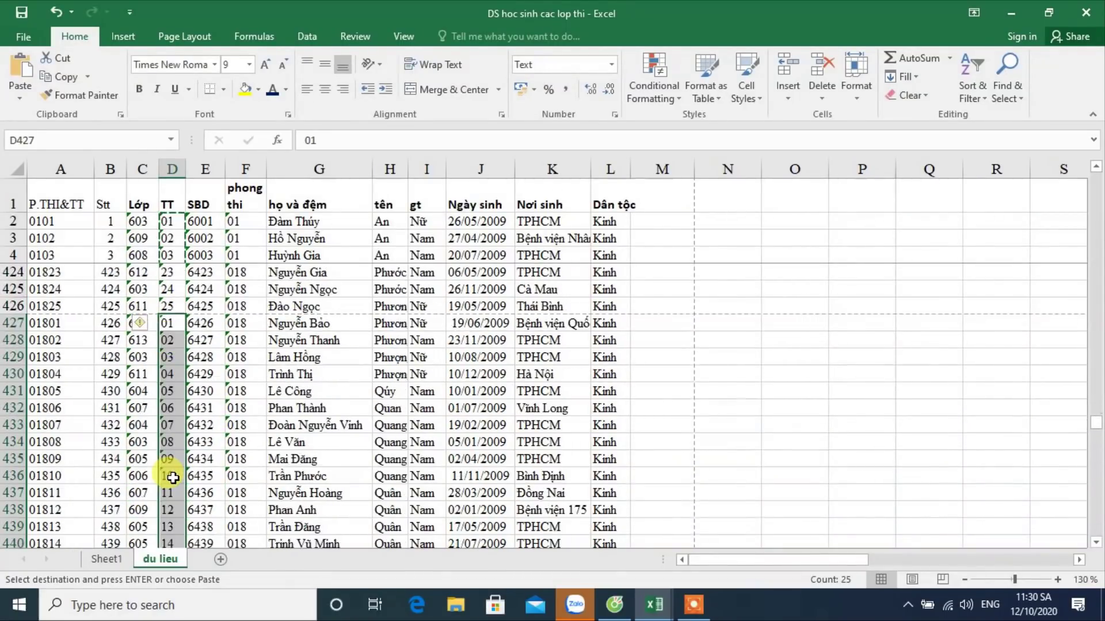
pyautogui.scroll(-2, 169, 479)
pyautogui.scroll(-2, 168, 480)
pyautogui.scroll(-2, 168, 482)
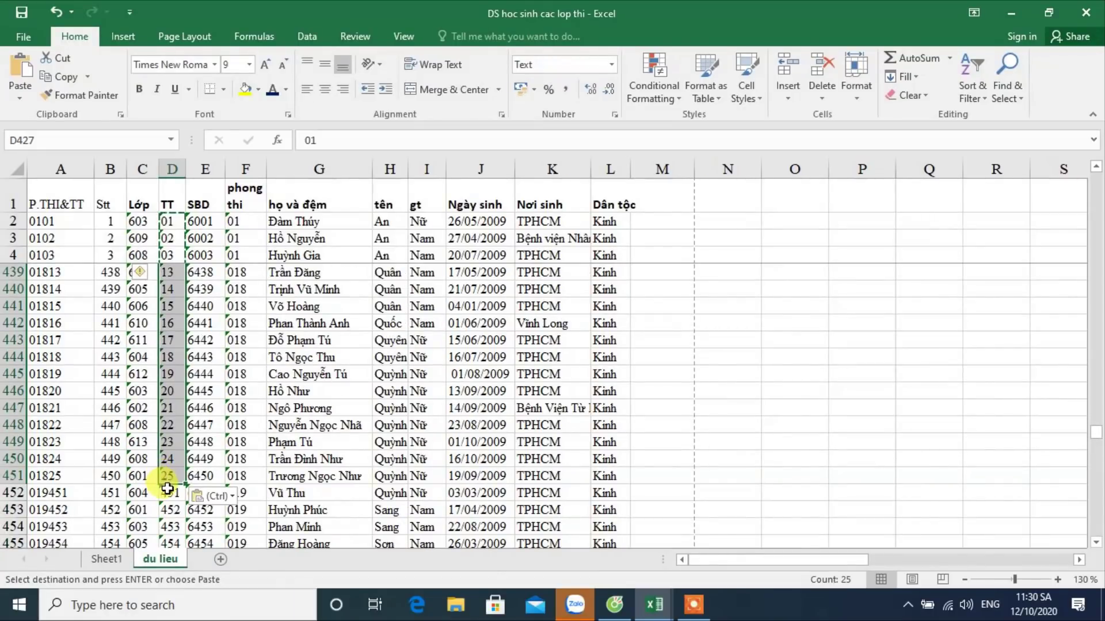
pyautogui.click(168, 488)
pyautogui.hotkey('ctrl', 'v')
pyautogui.scroll(-4, 173, 487)
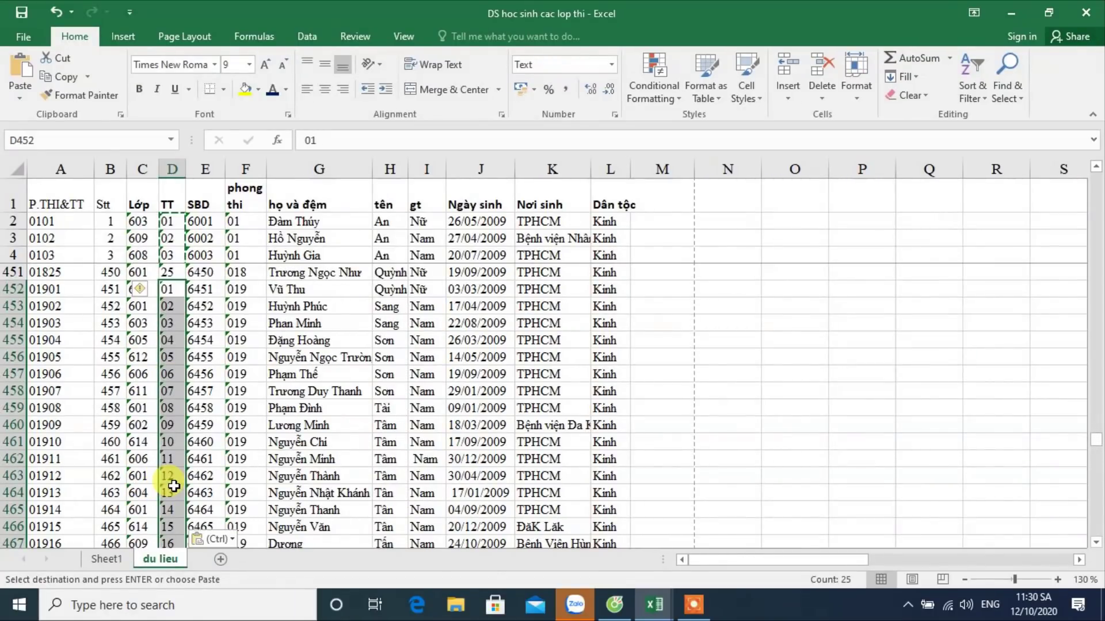
pyautogui.scroll(-3, 174, 487)
pyautogui.scroll(-1, 174, 486)
pyautogui.scroll(-2, 174, 477)
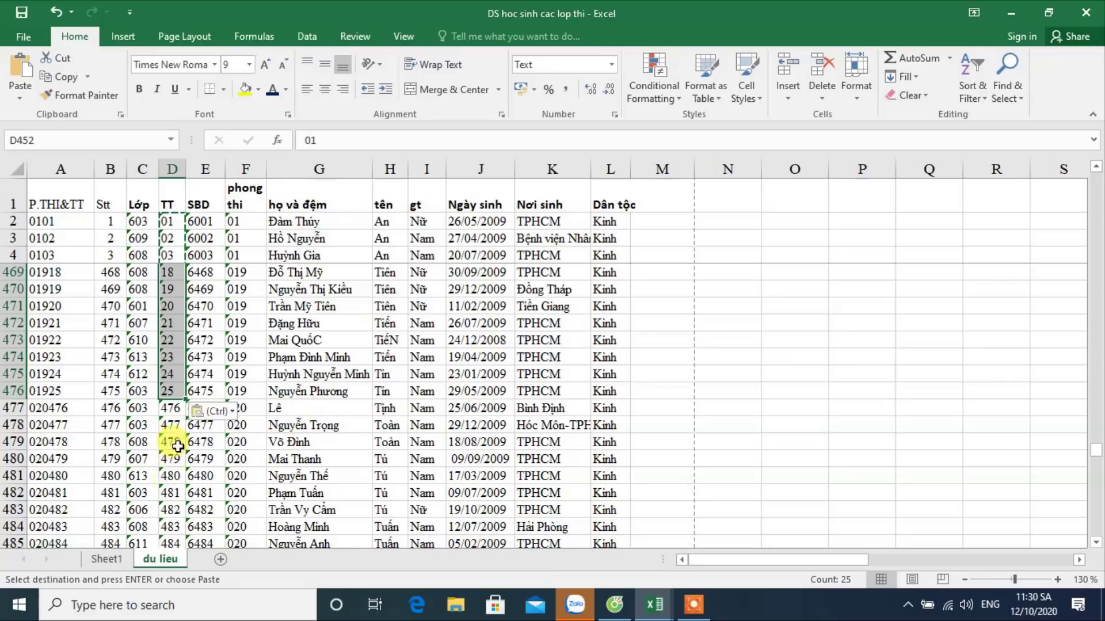
pyautogui.click(173, 407)
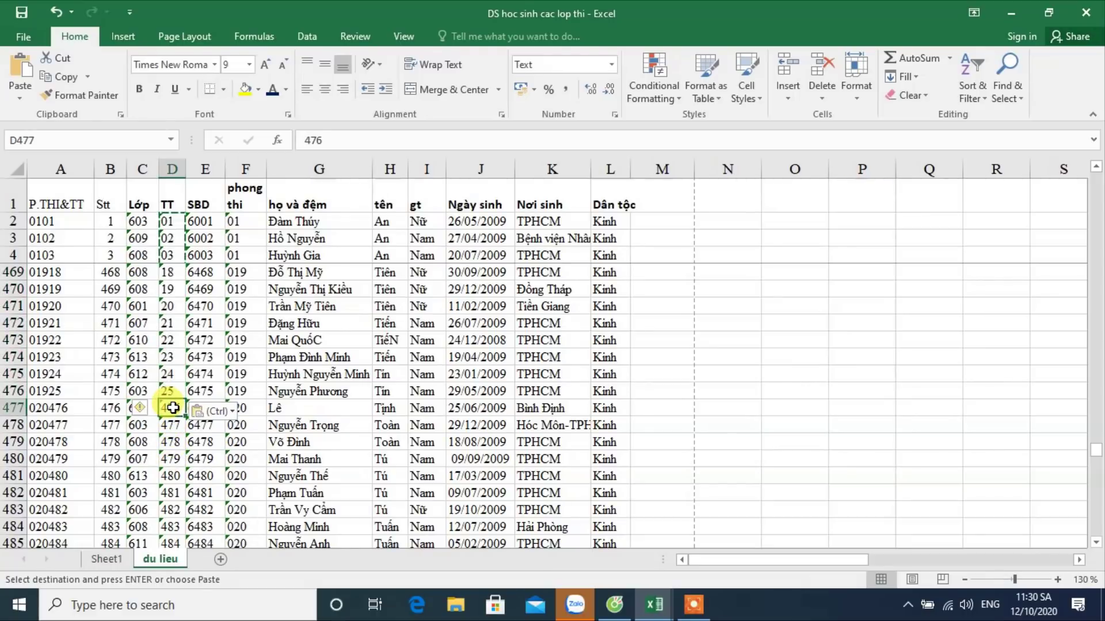
pyautogui.hotkey('ctrl', 'v')
pyautogui.scroll(-6, 174, 402)
pyautogui.scroll(-3, 173, 397)
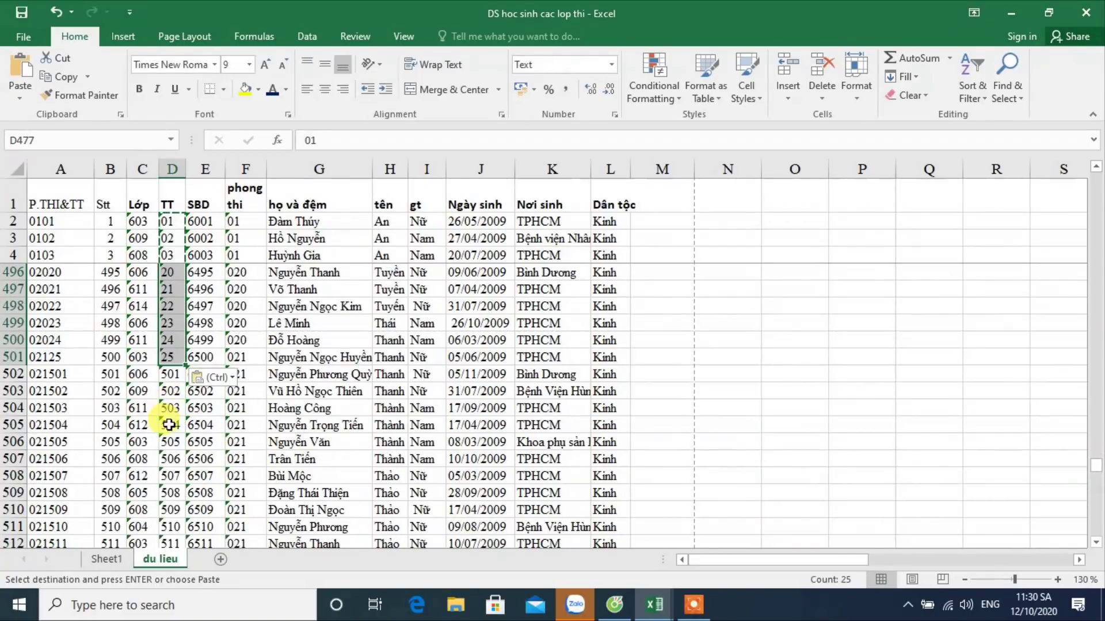
pyautogui.click(177, 356)
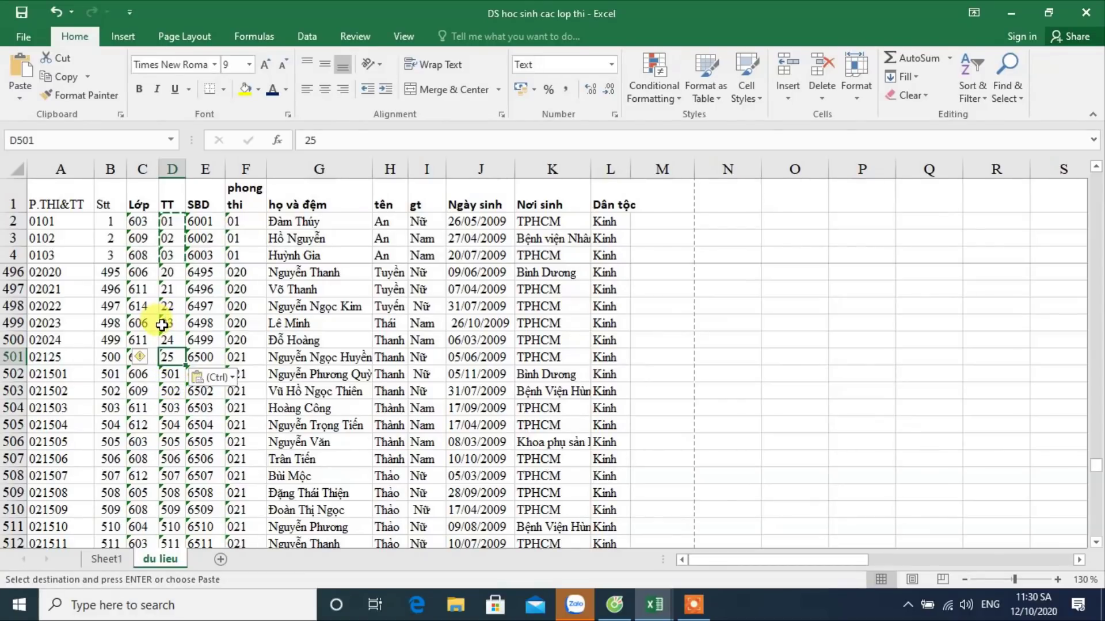
pyautogui.scroll(2, 162, 325)
pyautogui.scroll(2, 163, 325)
pyautogui.scroll(1, 164, 325)
pyautogui.scroll(2, 165, 326)
# Step: Copy room 020's TT numbers 01–24 and paste them at row 501 for room 021
pyautogui.moveTo(166, 306); pyautogui.dragTo(183, 579)
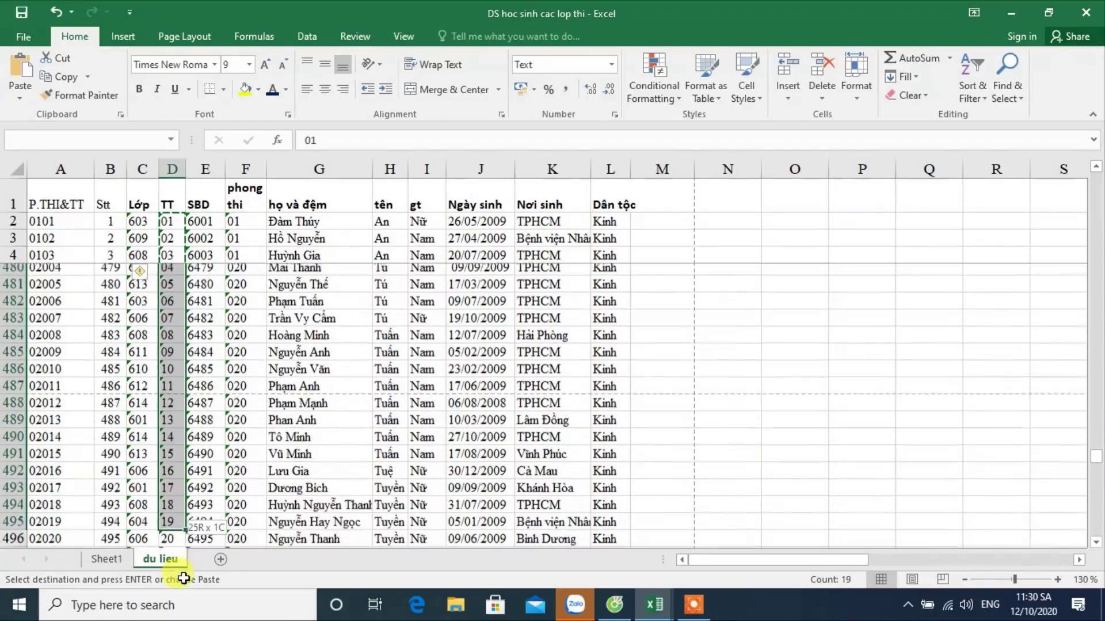
pyautogui.moveTo(182, 579); pyautogui.dragTo(190, 541)
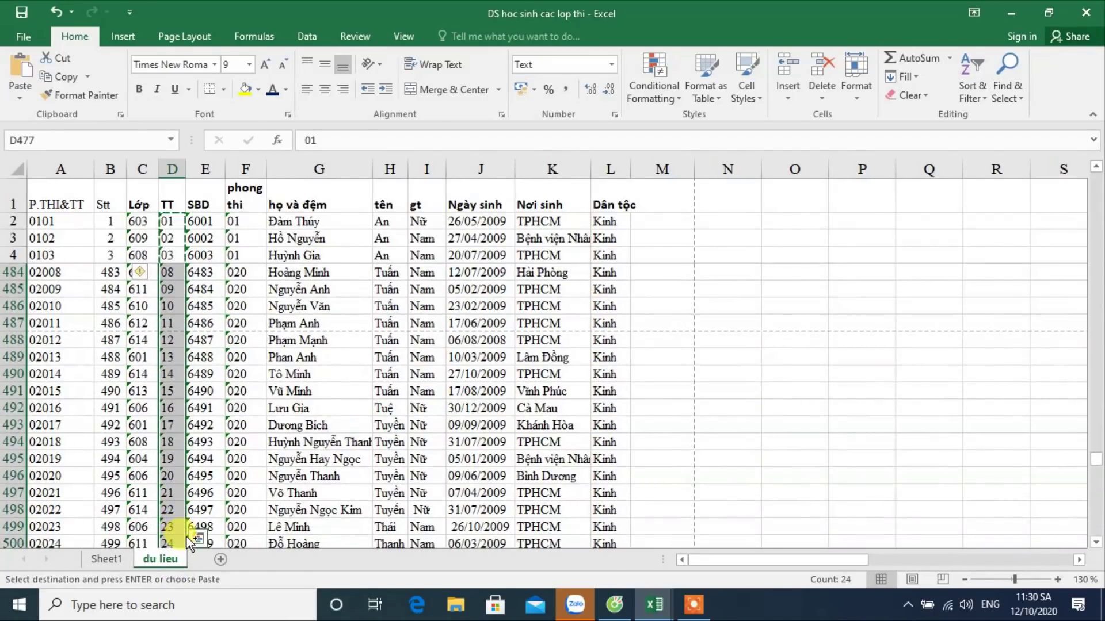
pyautogui.scroll(-3, 164, 454)
pyautogui.click(173, 410)
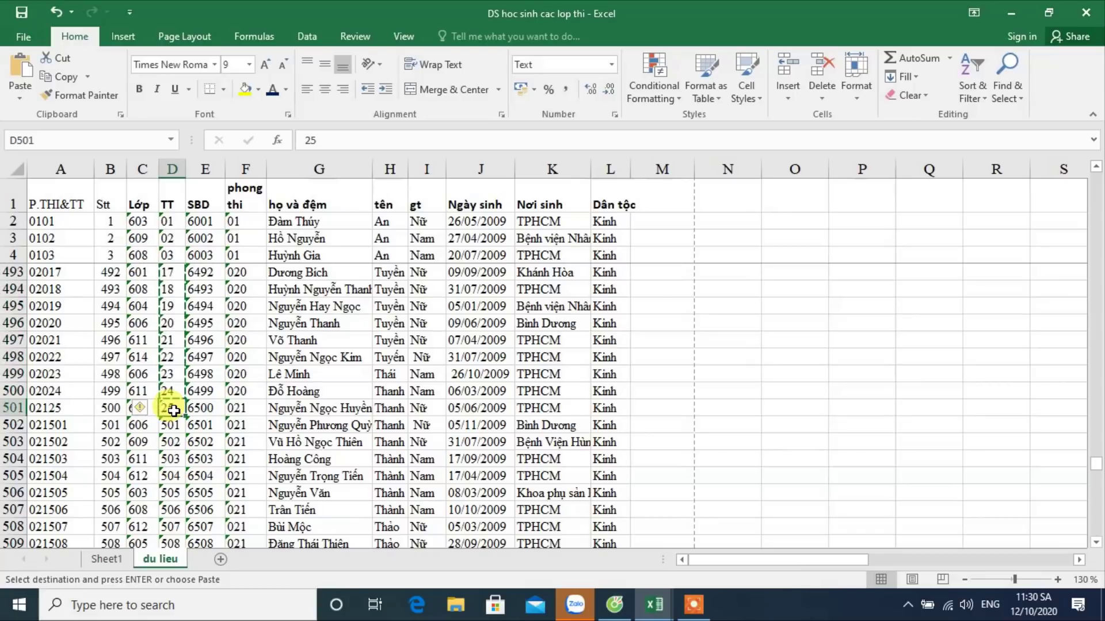
pyautogui.hotkey('ctrl', 'v')
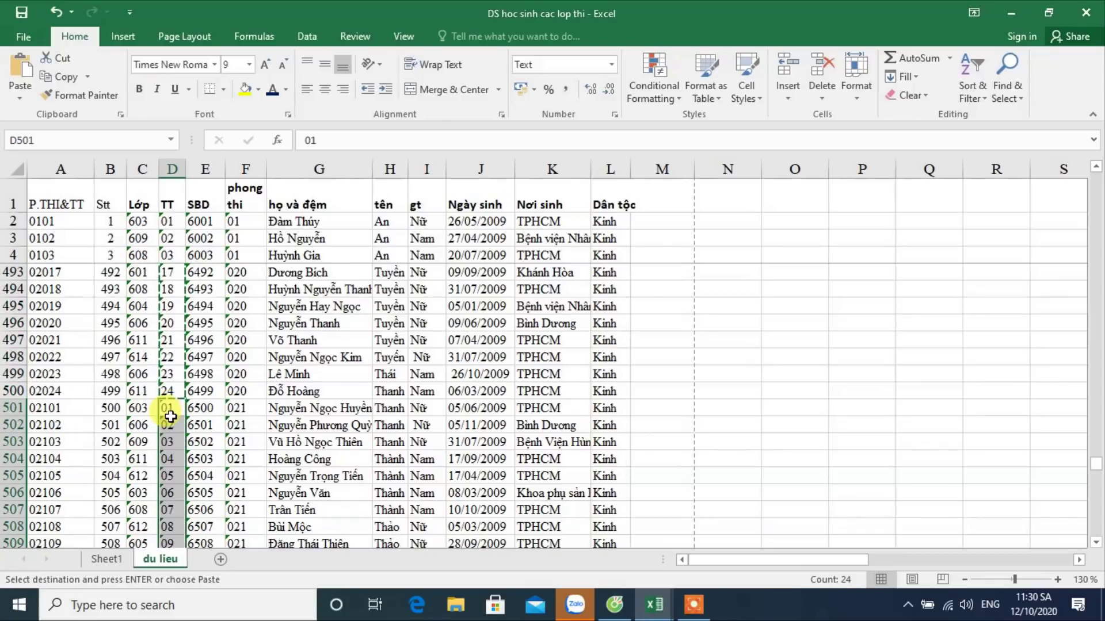
# Step: Paste the same 01–24 TT numbering at the first rows of rooms 022, 023, 024 and 025
pyautogui.scroll(-3, 171, 415)
pyautogui.scroll(1, 170, 416)
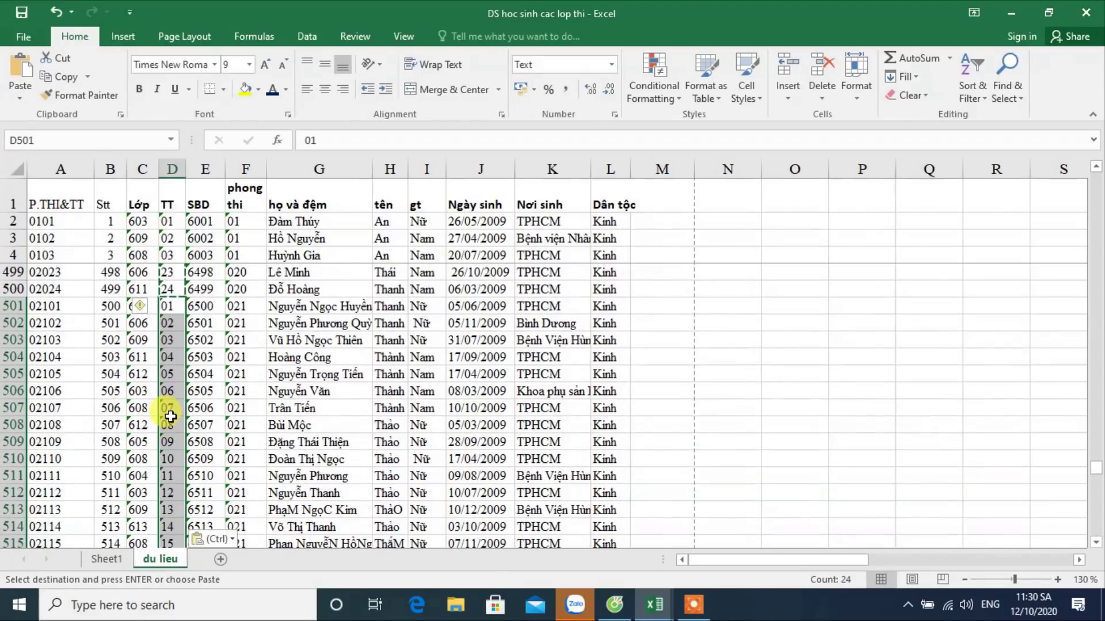
pyautogui.scroll(-4, 173, 461)
pyautogui.click(175, 510)
pyautogui.hotkey('ctrl', 'v')
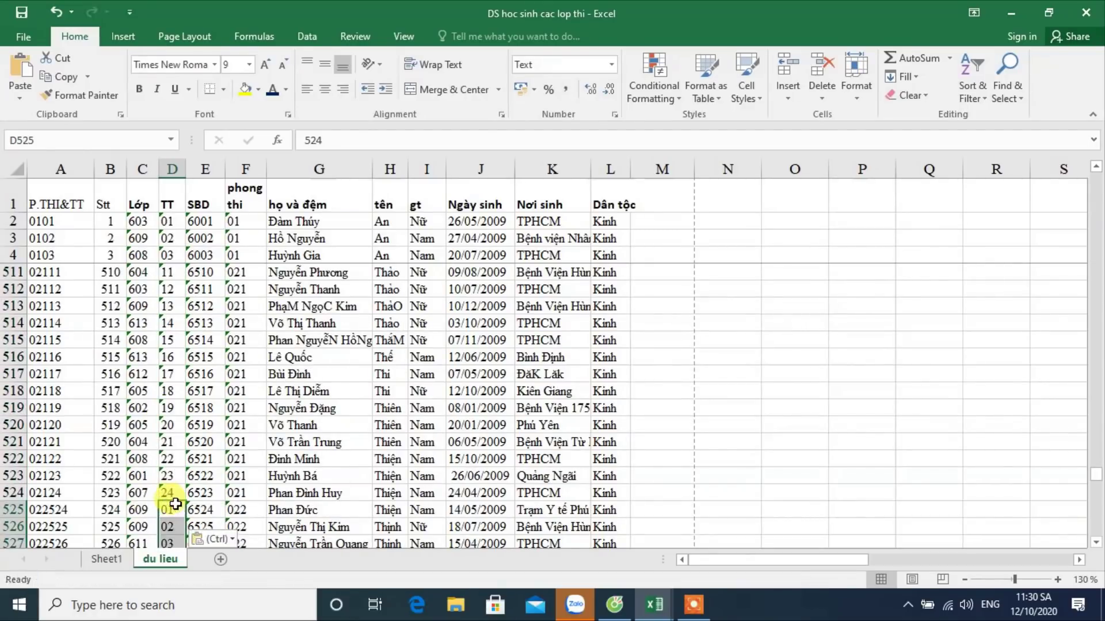
pyautogui.scroll(-5, 173, 495)
pyautogui.scroll(-5, 171, 484)
pyautogui.click(170, 415)
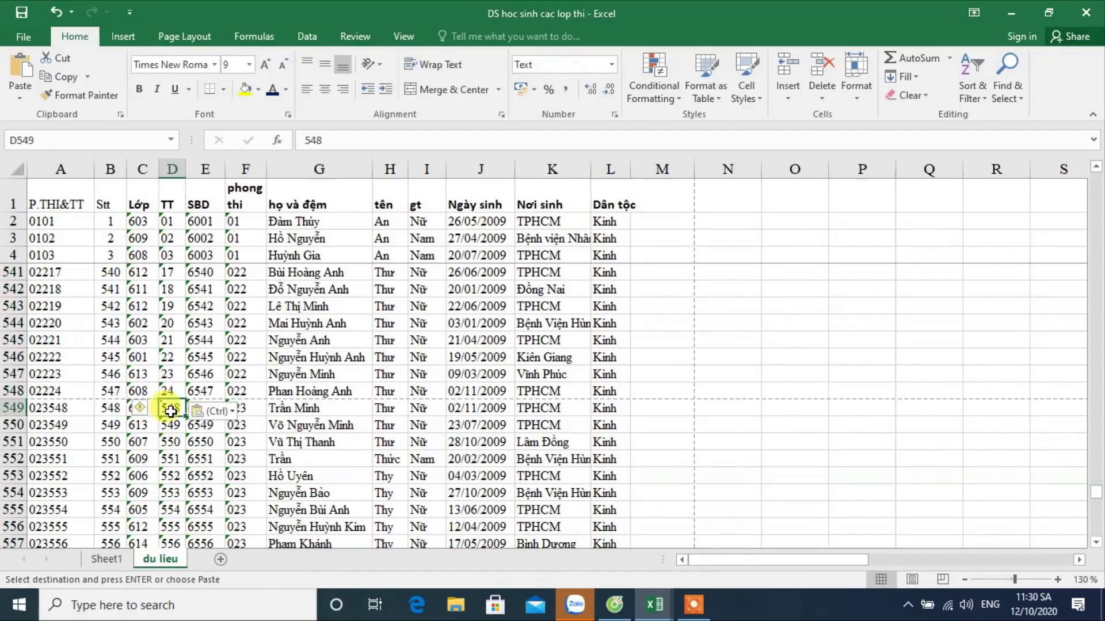
pyautogui.hotkey('ctrl', 'v')
pyautogui.scroll(-4, 170, 415)
pyautogui.scroll(-2, 170, 414)
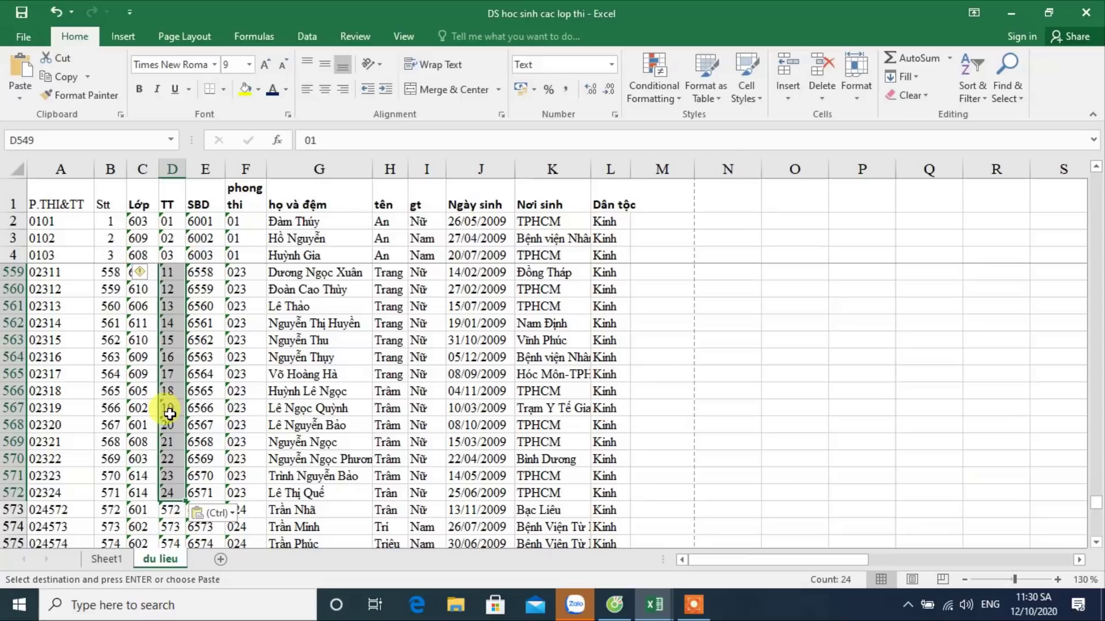
pyautogui.click(173, 506)
pyautogui.hotkey('ctrl', 'v')
pyautogui.scroll(-5, 173, 500)
pyautogui.scroll(-4, 172, 489)
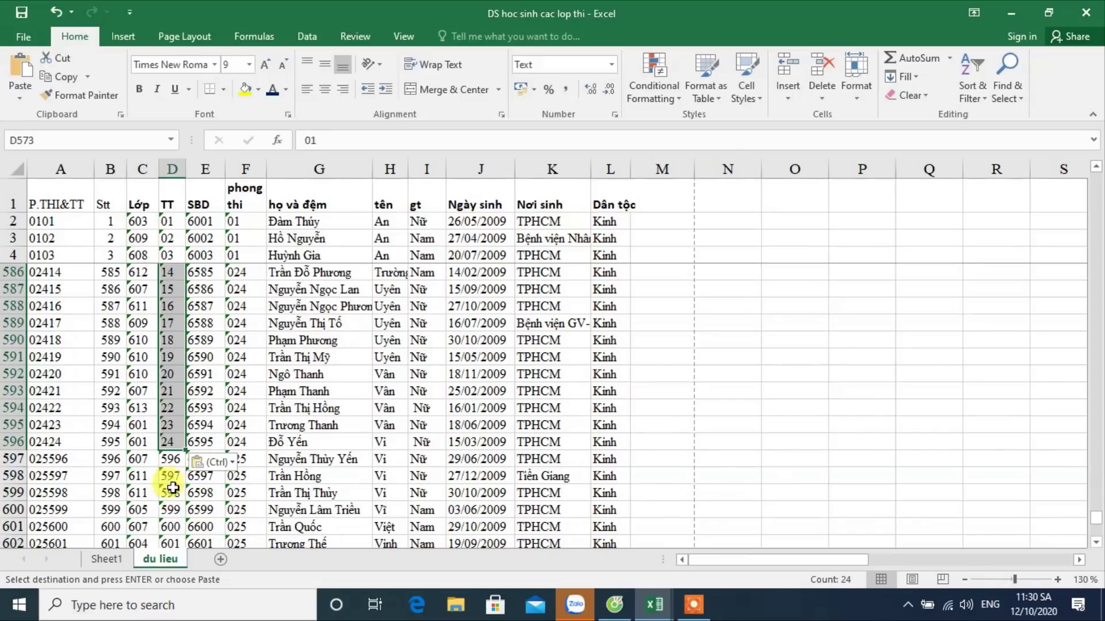
pyautogui.click(170, 459)
pyautogui.hotkey('ctrl', 'v')
# Step: Scroll down through the du lieu sheet to review the renumbered TT column
pyautogui.scroll(-4, 171, 459)
pyautogui.scroll(-3, 171, 459)
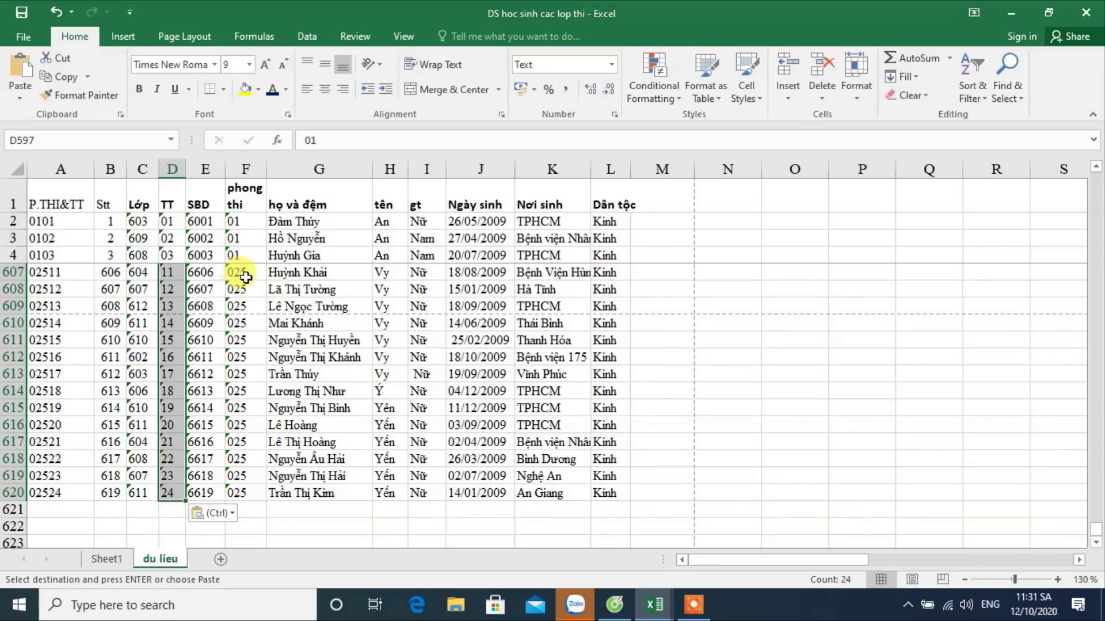
pyautogui.scroll(11, 192, 287)
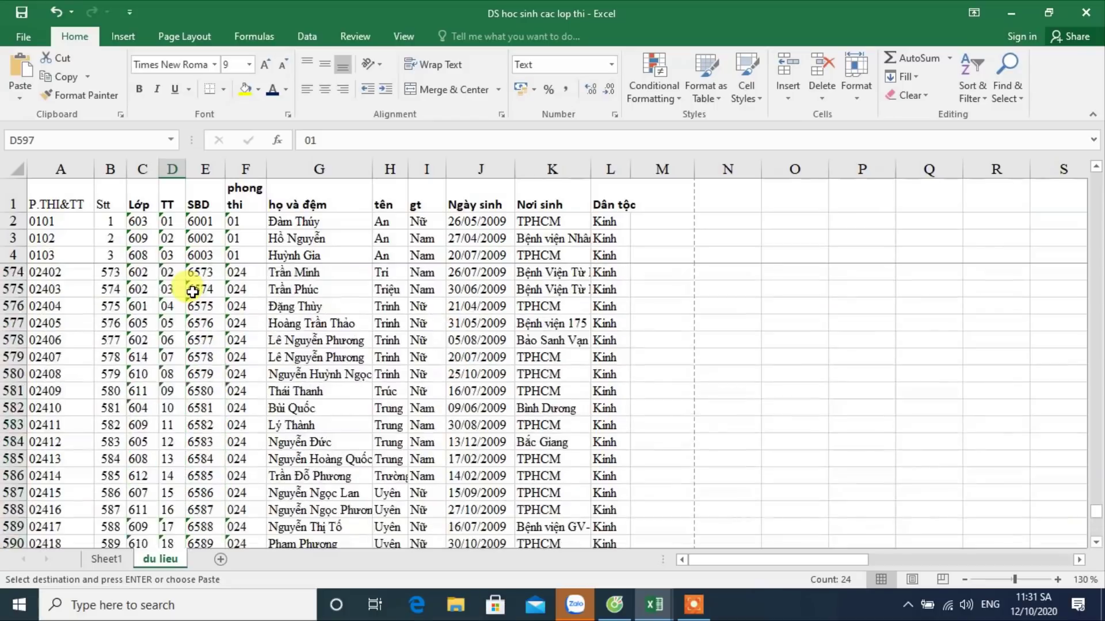
pyautogui.scroll(11, 193, 290)
pyautogui.moveTo(1096, 489); pyautogui.dragTo(1099, 172)
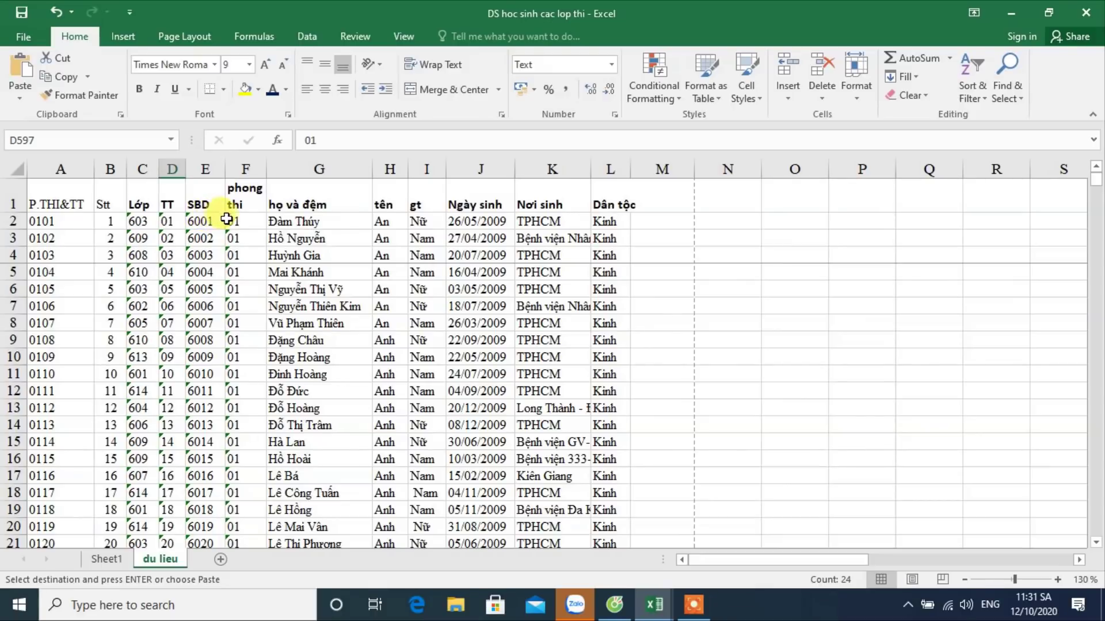
pyautogui.scroll(-3, 254, 366)
pyautogui.scroll(-2, 254, 366)
pyautogui.scroll(-3, 253, 367)
pyautogui.scroll(-4, 254, 366)
pyautogui.scroll(-5, 254, 366)
pyautogui.scroll(-3, 256, 364)
pyautogui.scroll(-4, 258, 362)
pyautogui.scroll(-10, 258, 362)
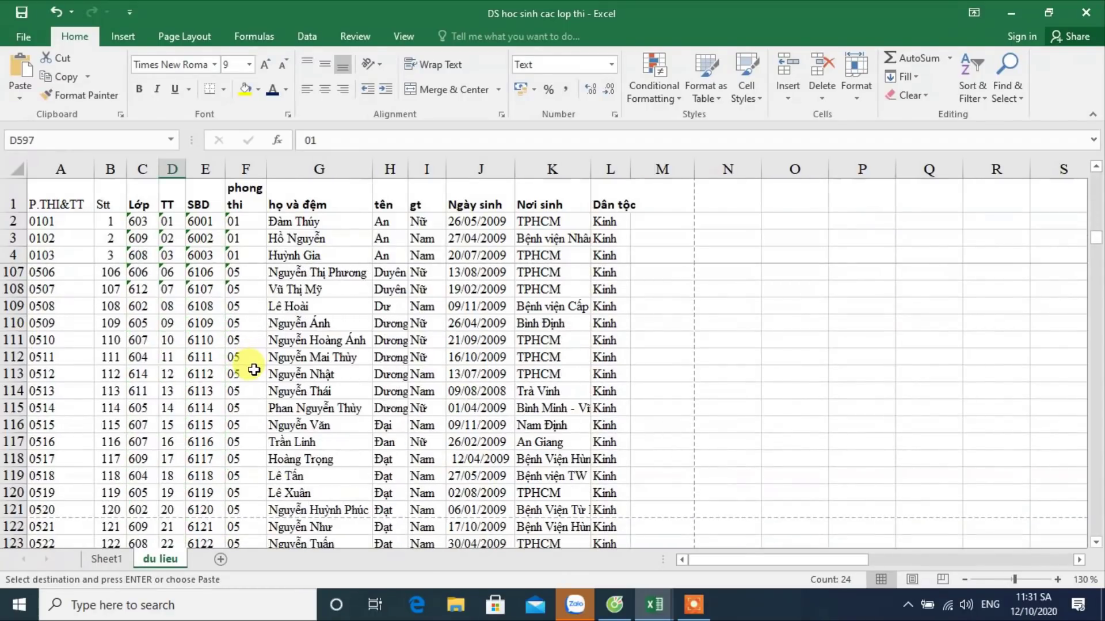
pyautogui.scroll(-5, 256, 366)
pyautogui.scroll(-5, 254, 367)
pyautogui.scroll(-6, 253, 369)
pyautogui.scroll(-4, 253, 370)
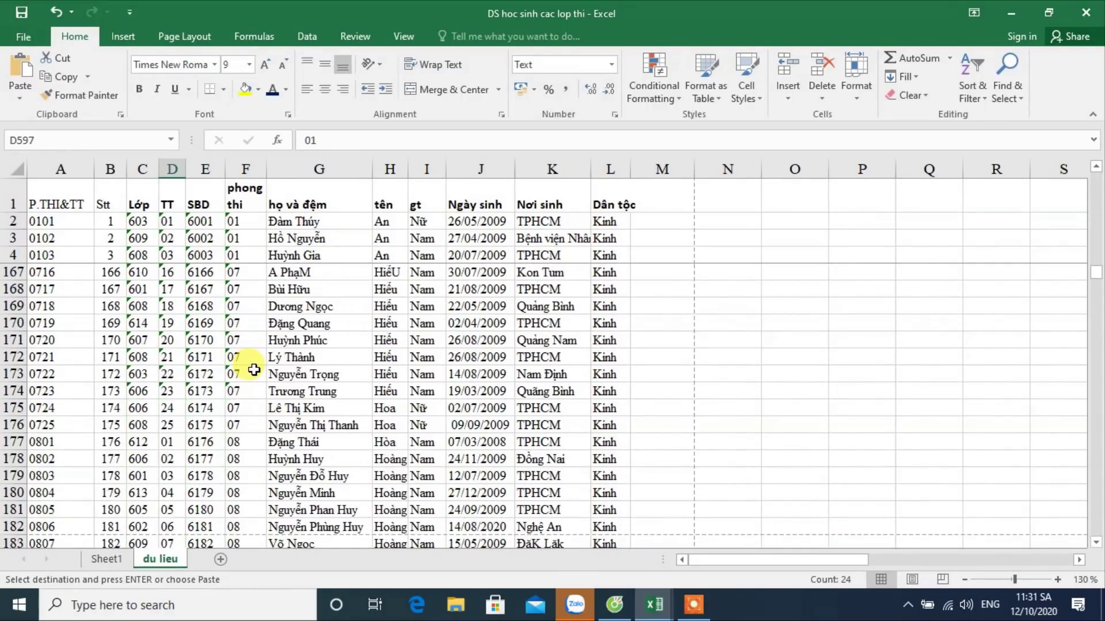
pyautogui.scroll(-6, 254, 370)
pyautogui.scroll(-5, 253, 369)
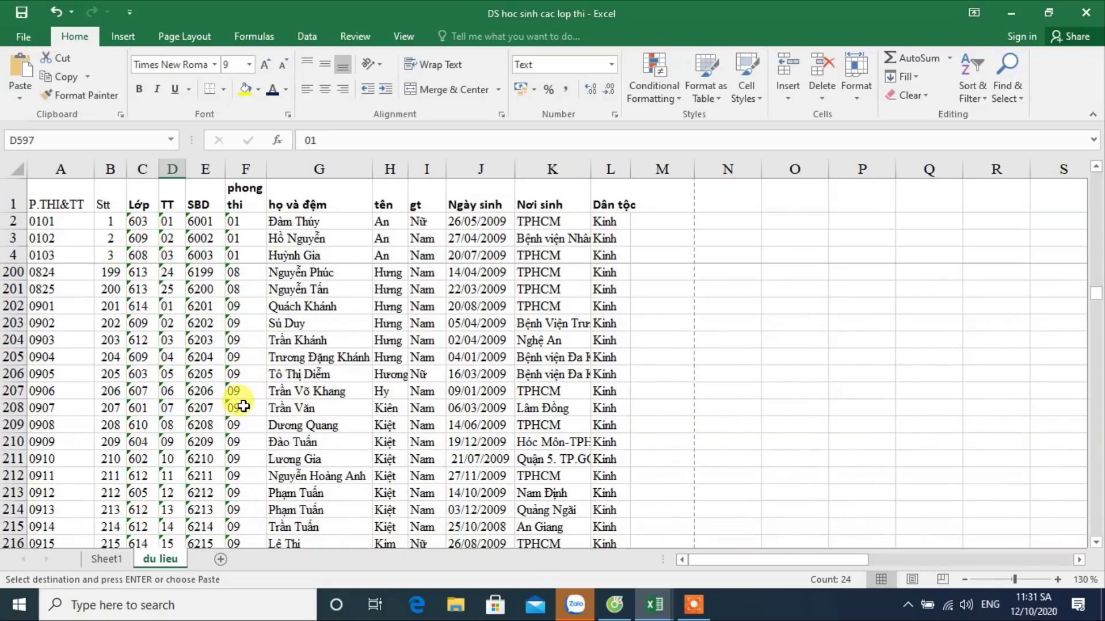
pyautogui.scroll(-7, 243, 407)
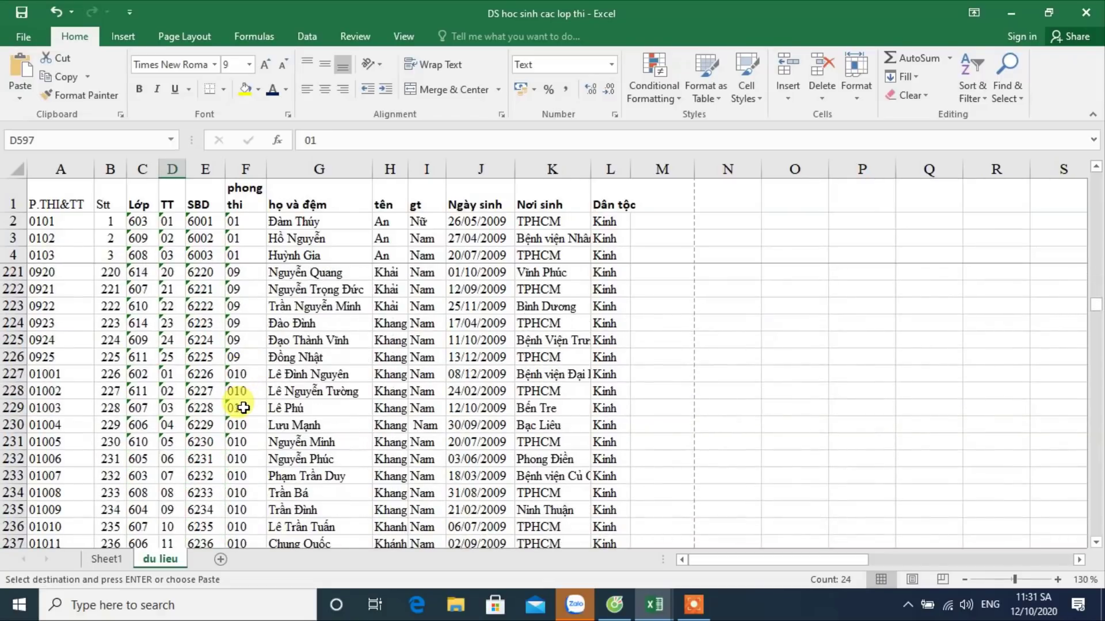
# Step: Enter =RIGHT(F227;2) in M227 and fill it down column M
pyautogui.click(672, 376)
pyautogui.write('=')
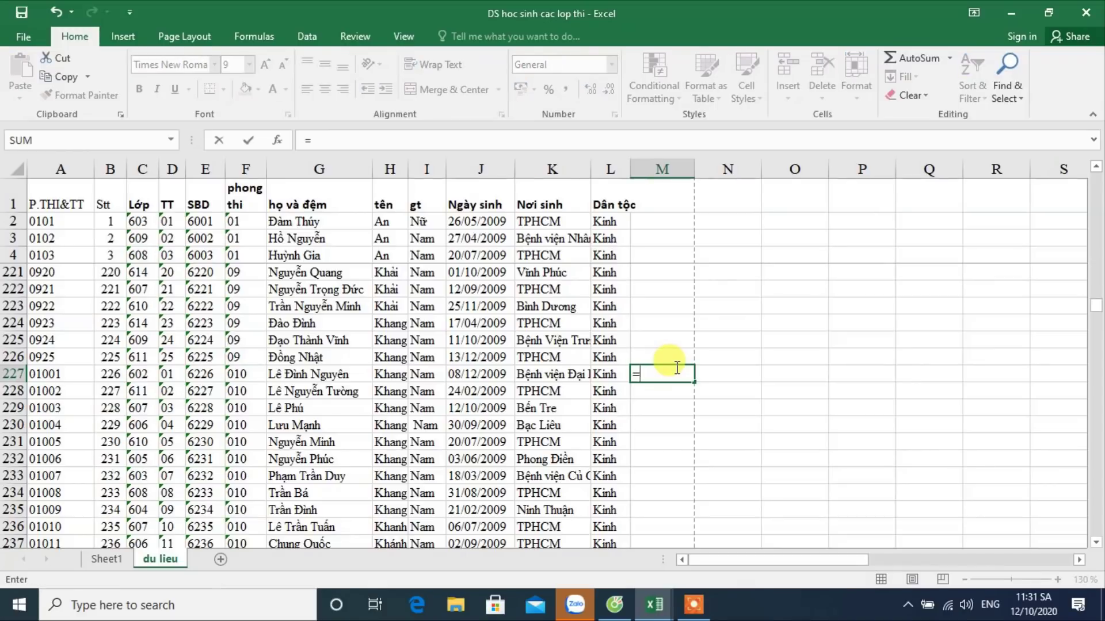
pyautogui.write('ri')
pyautogui.press('Tab')
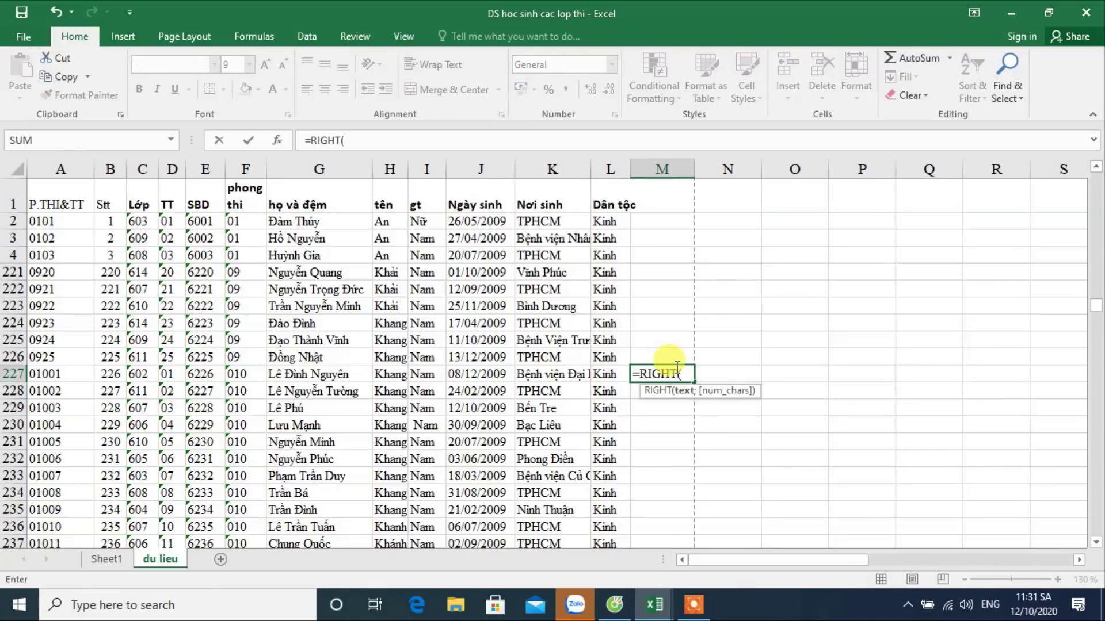
pyautogui.click(238, 371)
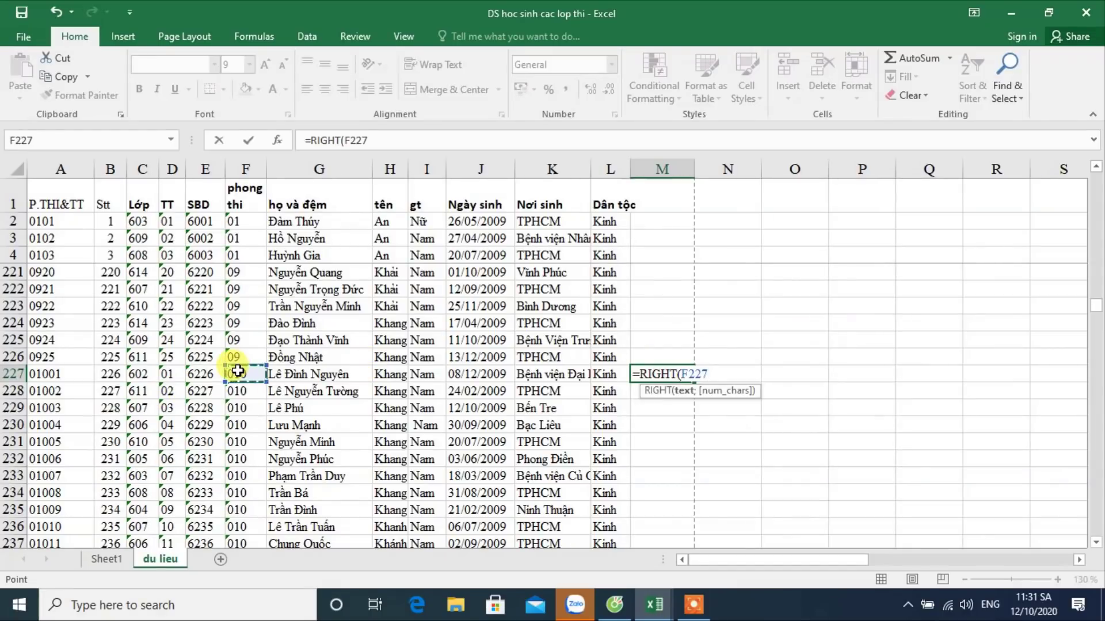
pyautogui.write(';2')
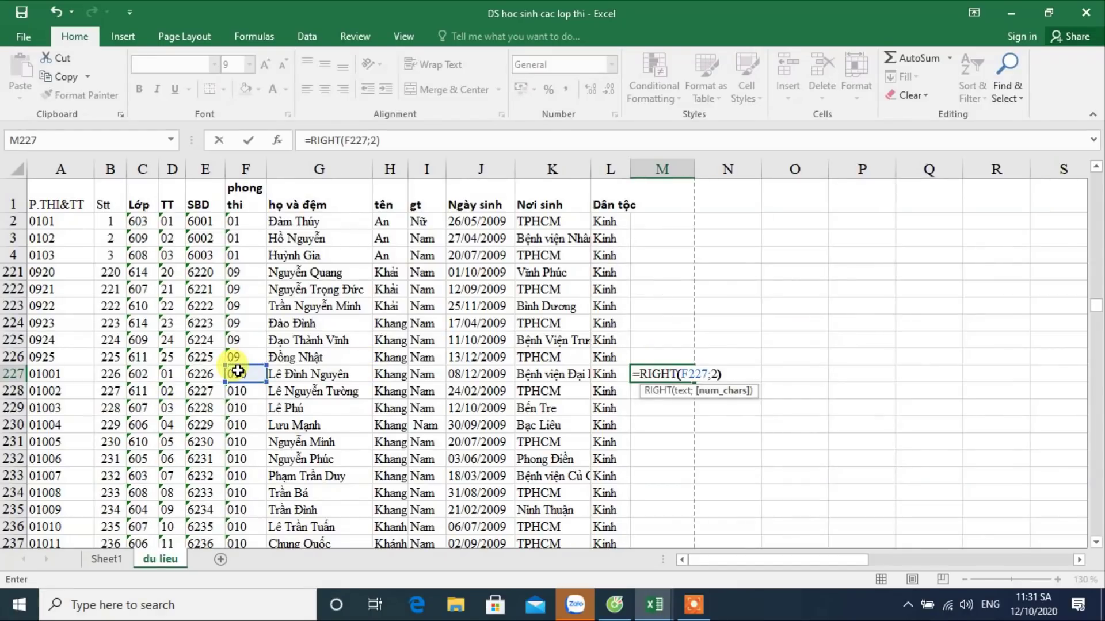
pyautogui.press('Return')
pyautogui.click(670, 374)
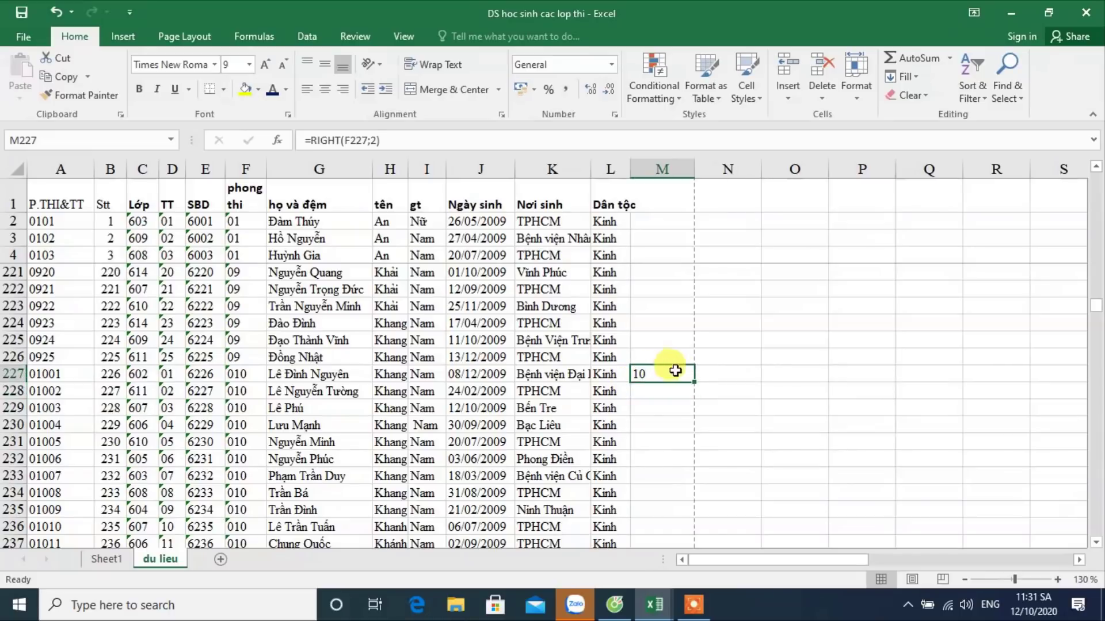
pyautogui.doubleClick(694, 382)
# Step: Paste column M's results as values over F227 onward, delete helper column M, and return to Sheet1
pyautogui.hotkey('ctrl', 'c')
pyautogui.rightClick(234, 379)
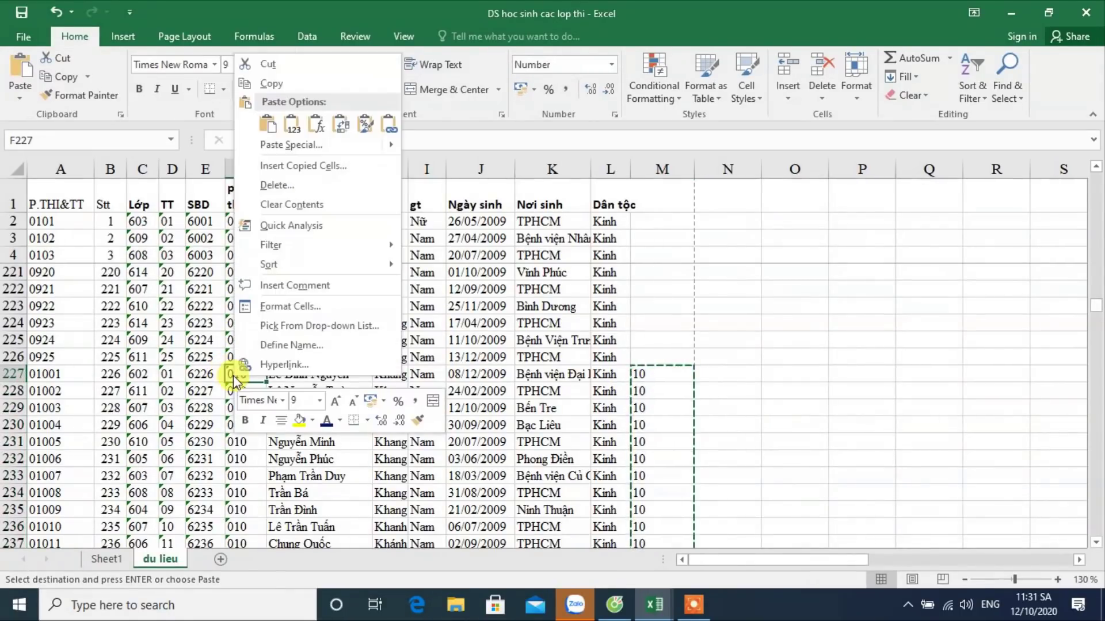
pyautogui.click(292, 123)
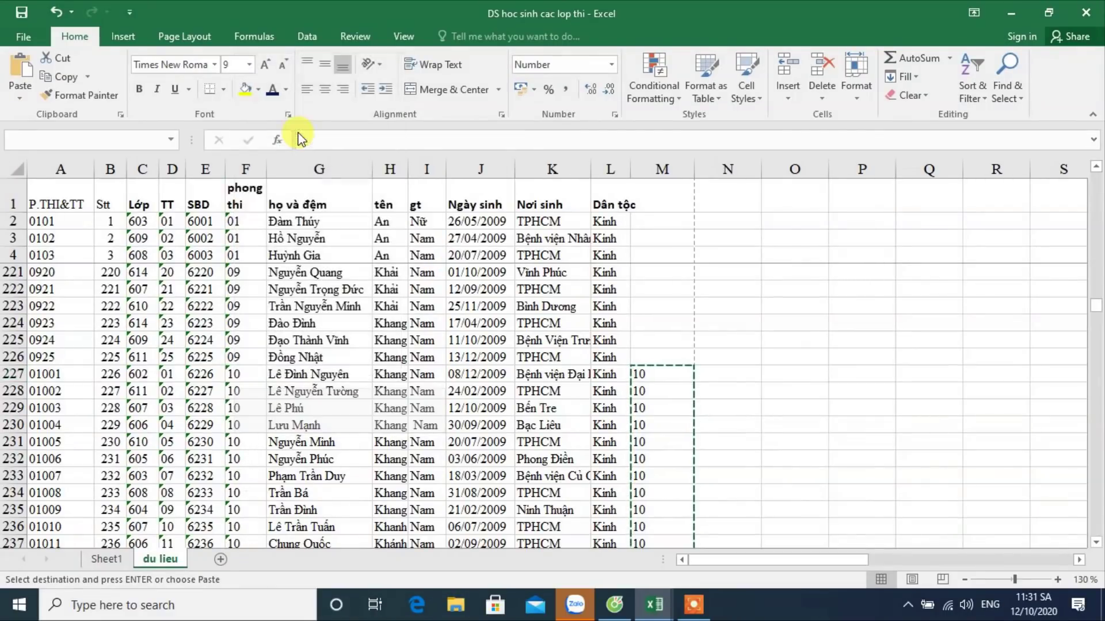
pyautogui.rightClick(662, 169)
pyautogui.click(688, 322)
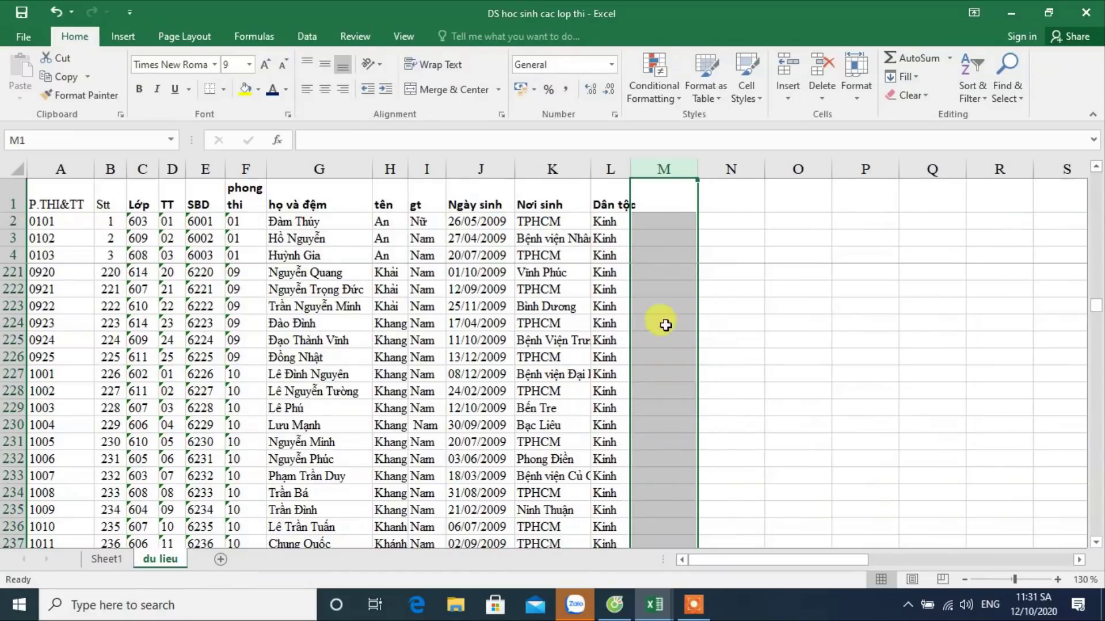
pyautogui.click(87, 348)
pyautogui.click(109, 559)
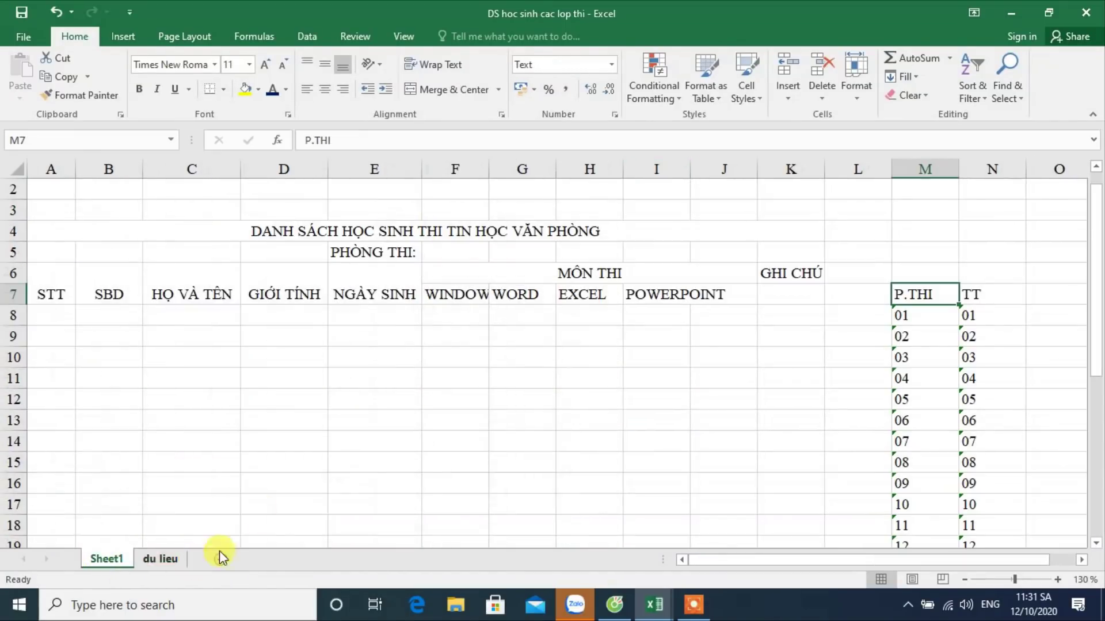
# Step: Return to the du lieu sheet and check the key formula in A193
pyautogui.scroll(-1, 1094, 478)
pyautogui.scroll(-2, 969, 476)
pyautogui.scroll(-1, 951, 481)
pyautogui.scroll(1, 909, 474)
pyautogui.scroll(3, 852, 464)
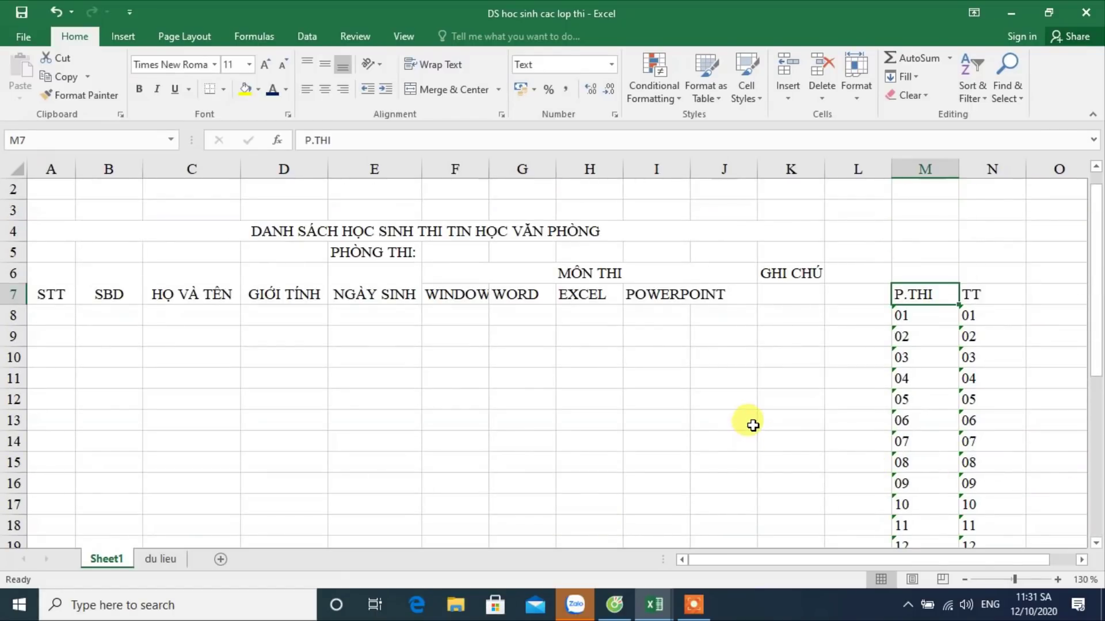
pyautogui.scroll(-1, 753, 425)
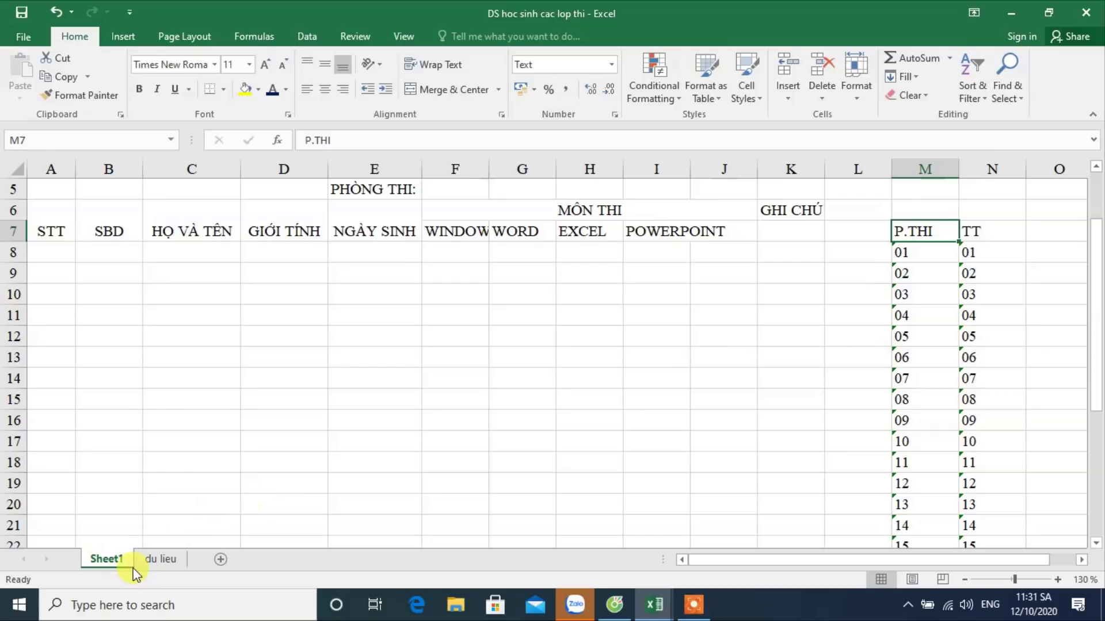
pyautogui.click(163, 559)
pyautogui.click(163, 560)
pyautogui.scroll(3, 118, 360)
pyautogui.scroll(2, 118, 357)
pyautogui.scroll(5, 126, 356)
pyautogui.click(57, 308)
# Step: Check the keys in A212, A202, A226 and the new key 1001 in A227
pyautogui.scroll(5, 41, 368)
pyautogui.scroll(-5, 42, 379)
pyautogui.scroll(-4, 38, 403)
pyautogui.click(38, 424)
pyautogui.scroll(1, 42, 368)
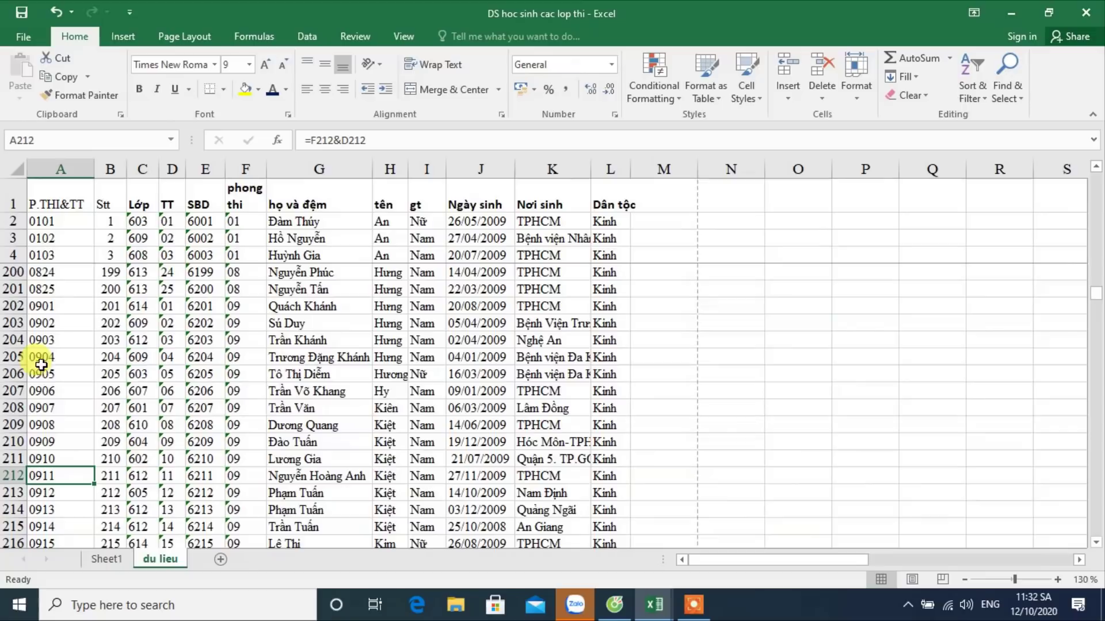
pyautogui.click(37, 308)
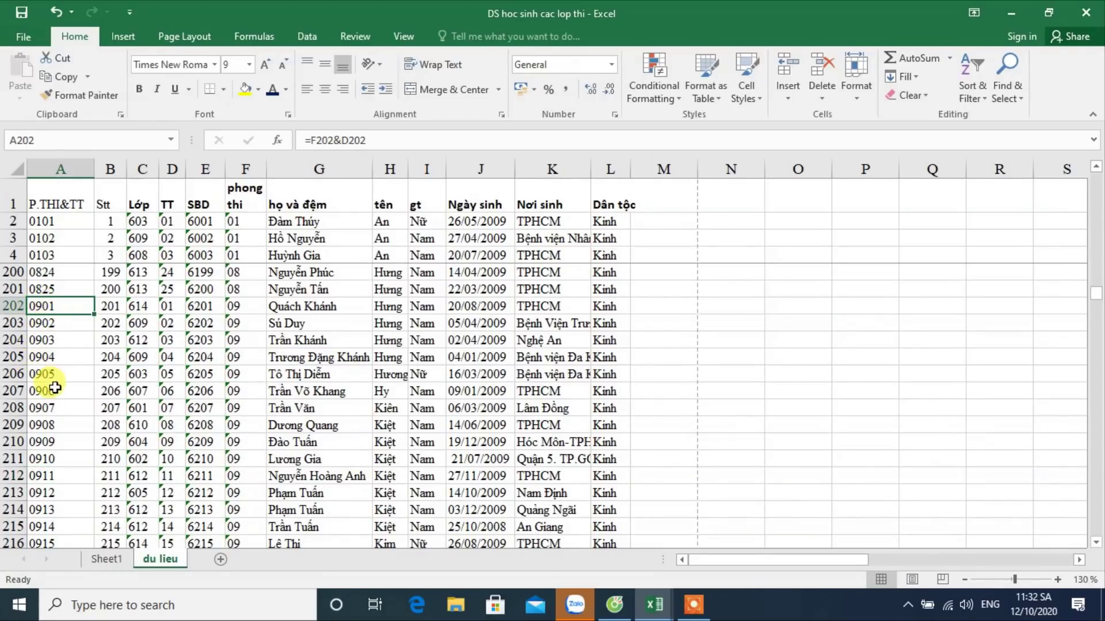
pyautogui.scroll(-2, 59, 389)
pyautogui.scroll(-1, 57, 466)
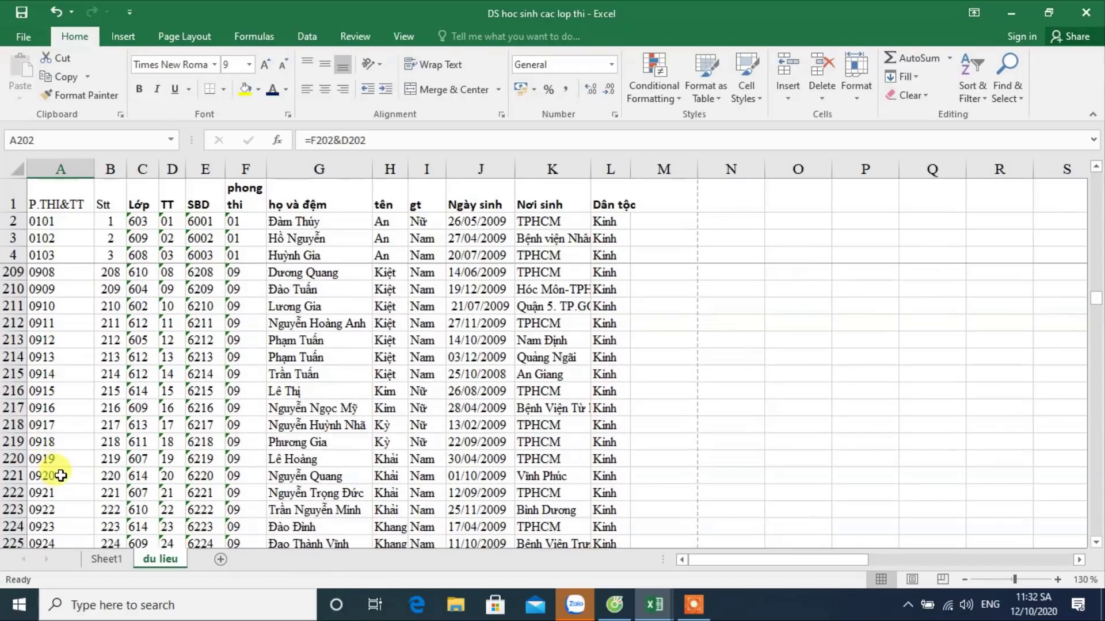
pyautogui.scroll(-3, 53, 504)
pyautogui.click(53, 506)
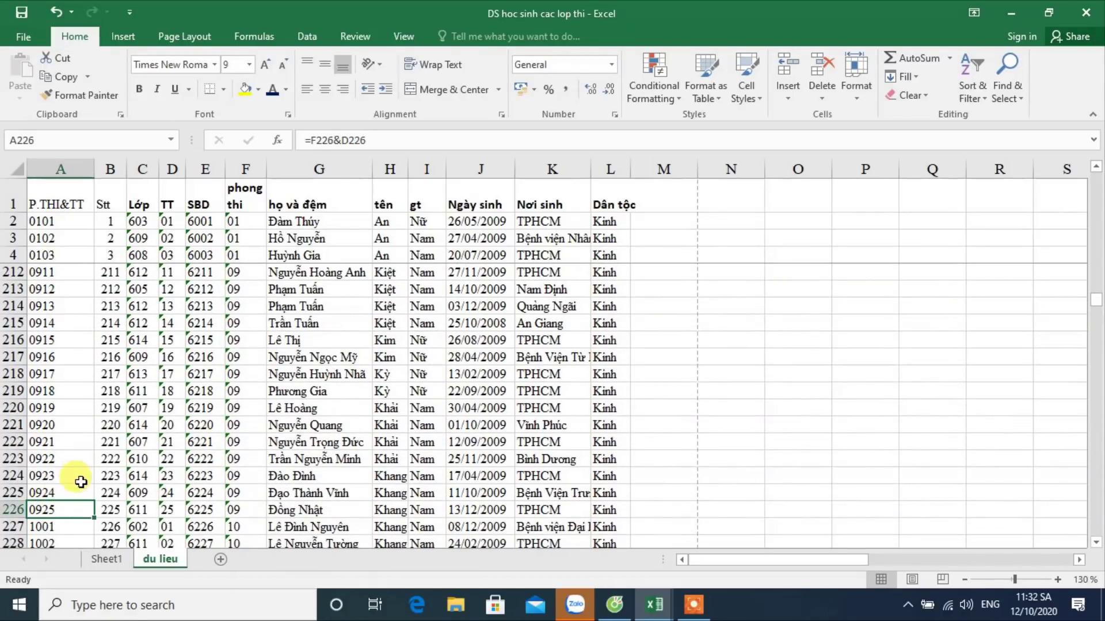
pyautogui.scroll(-3, 83, 475)
pyautogui.scroll(-1, 69, 454)
pyautogui.click(61, 429)
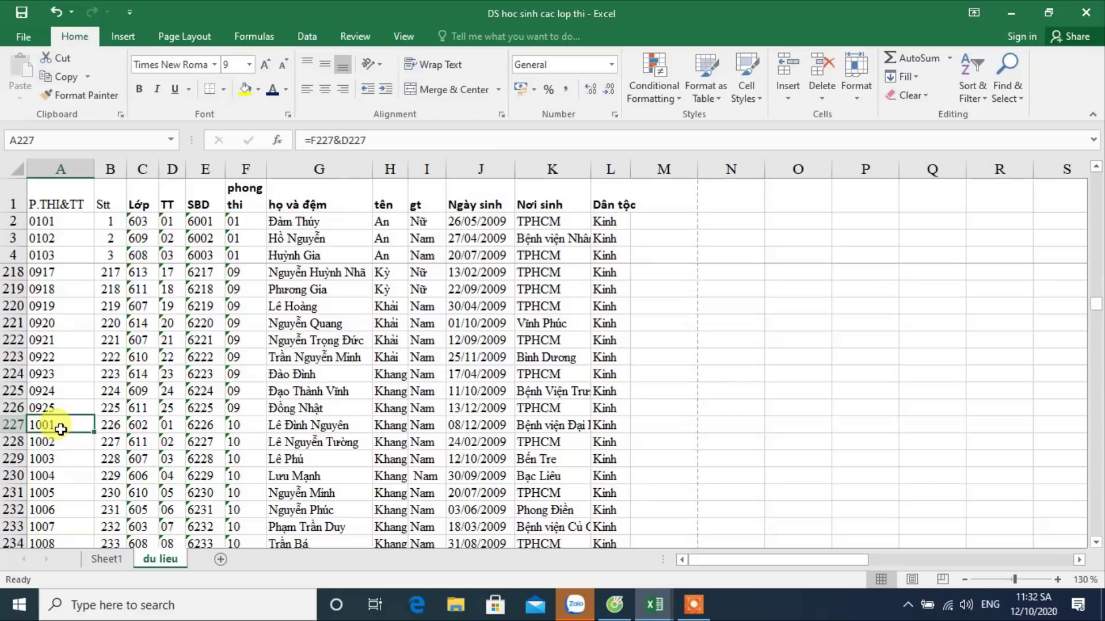
# Step: Verify keys 1901 in A452, 2001 in A477, 2024 in A500 and 2101 in A501
pyautogui.scroll(-3, 56, 451)
pyautogui.scroll(-4, 55, 452)
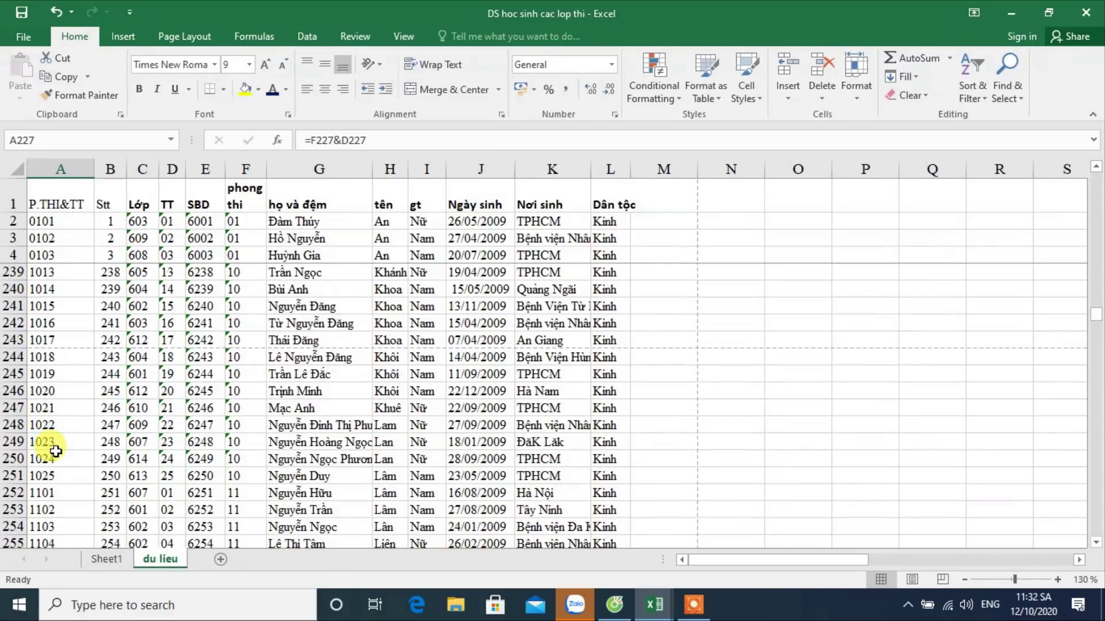
pyautogui.scroll(-2, 56, 452)
pyautogui.scroll(-1, 56, 452)
pyautogui.scroll(-12, 56, 451)
pyautogui.scroll(-7, 56, 451)
pyautogui.scroll(-13, 56, 452)
pyautogui.scroll(-11, 56, 452)
pyautogui.scroll(-5, 56, 452)
pyautogui.scroll(-8, 56, 452)
pyautogui.scroll(-5, 56, 452)
pyautogui.scroll(-3, 53, 456)
pyautogui.click(51, 477)
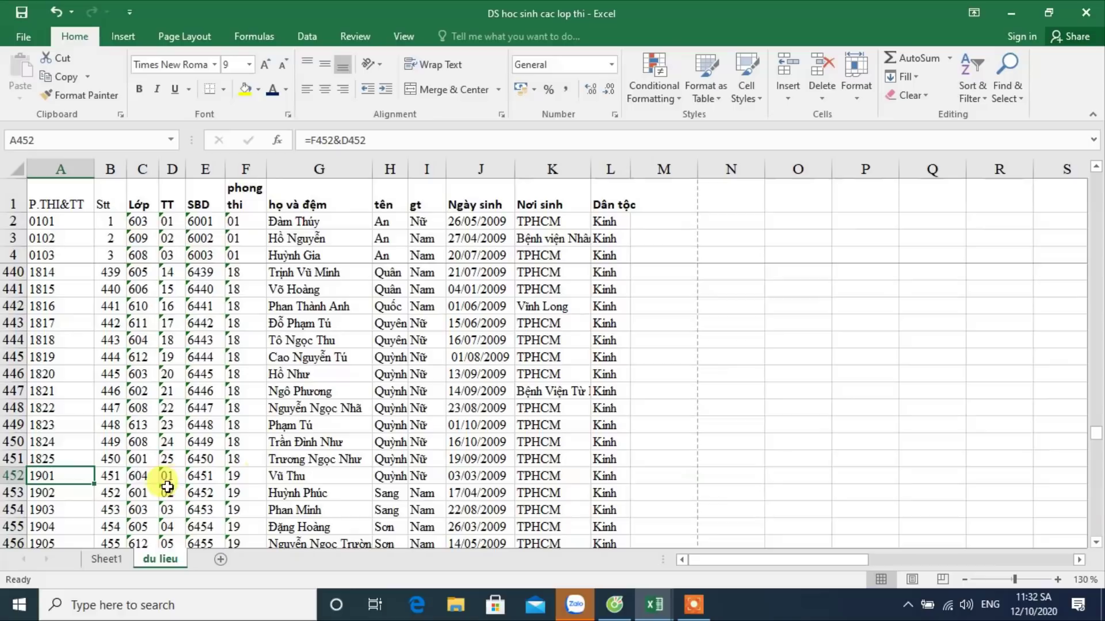
pyautogui.scroll(-1, 77, 478)
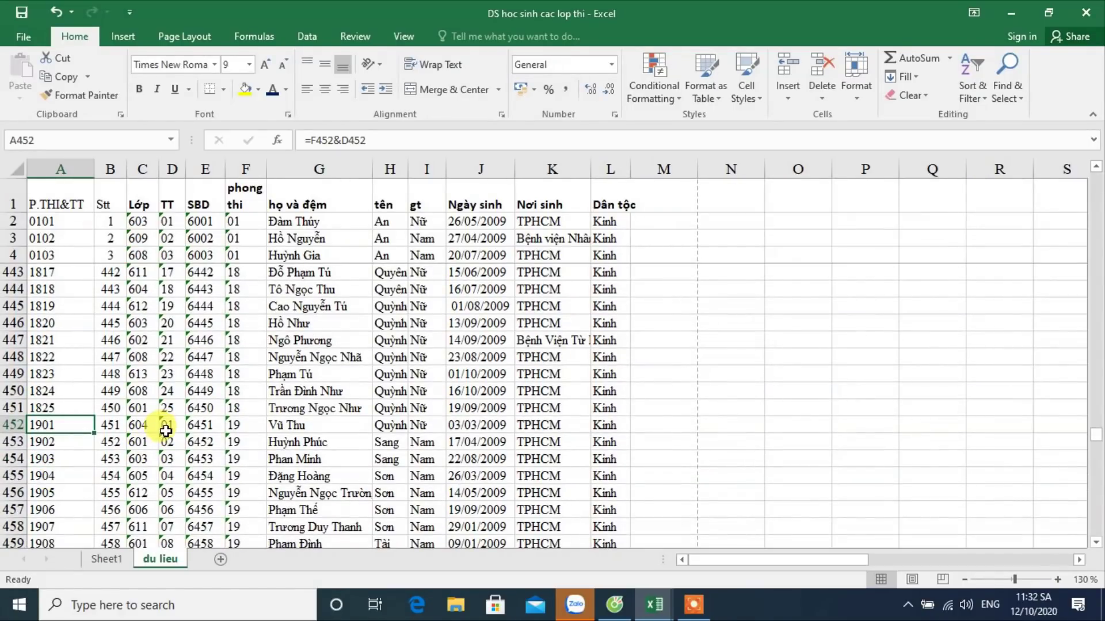
pyautogui.scroll(-2, 69, 472)
pyautogui.scroll(-2, 70, 472)
pyautogui.scroll(-3, 69, 474)
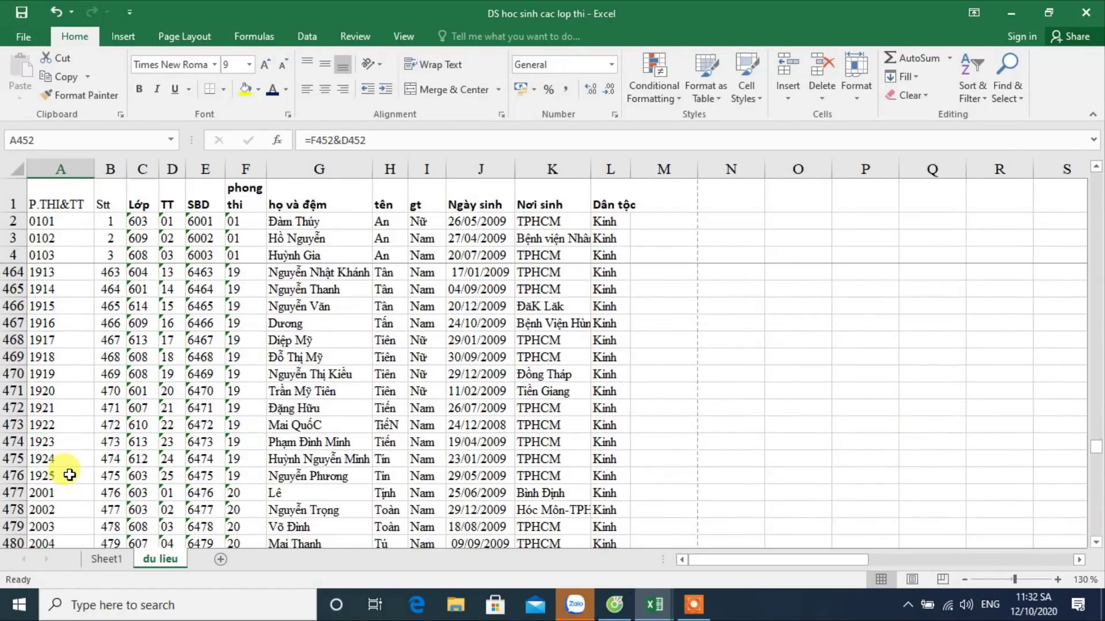
pyautogui.scroll(-2, 69, 474)
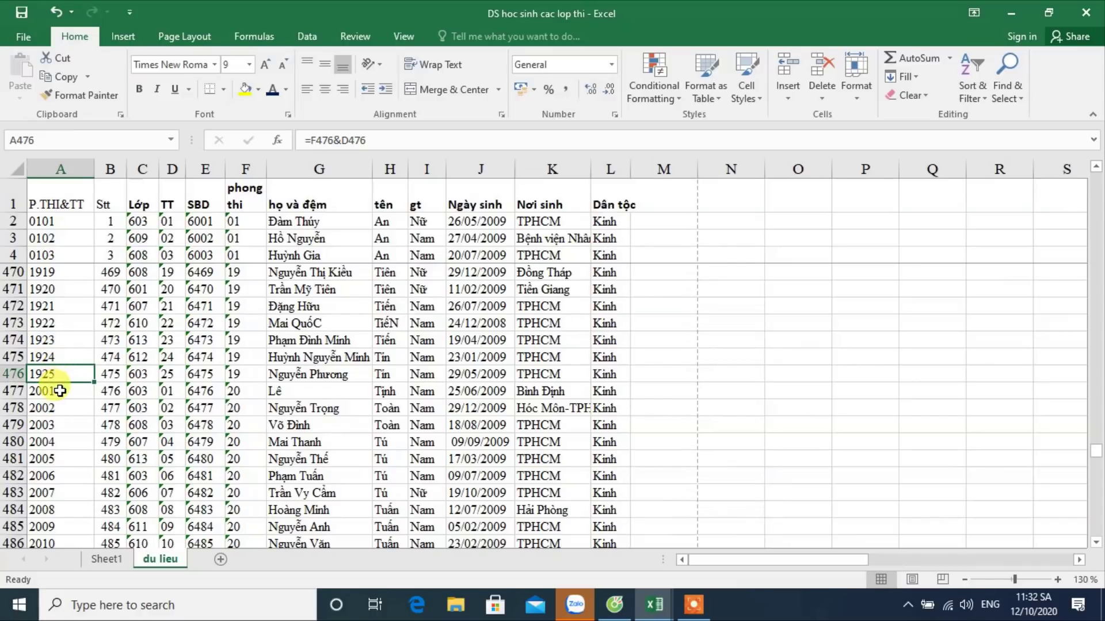
pyautogui.click(60, 392)
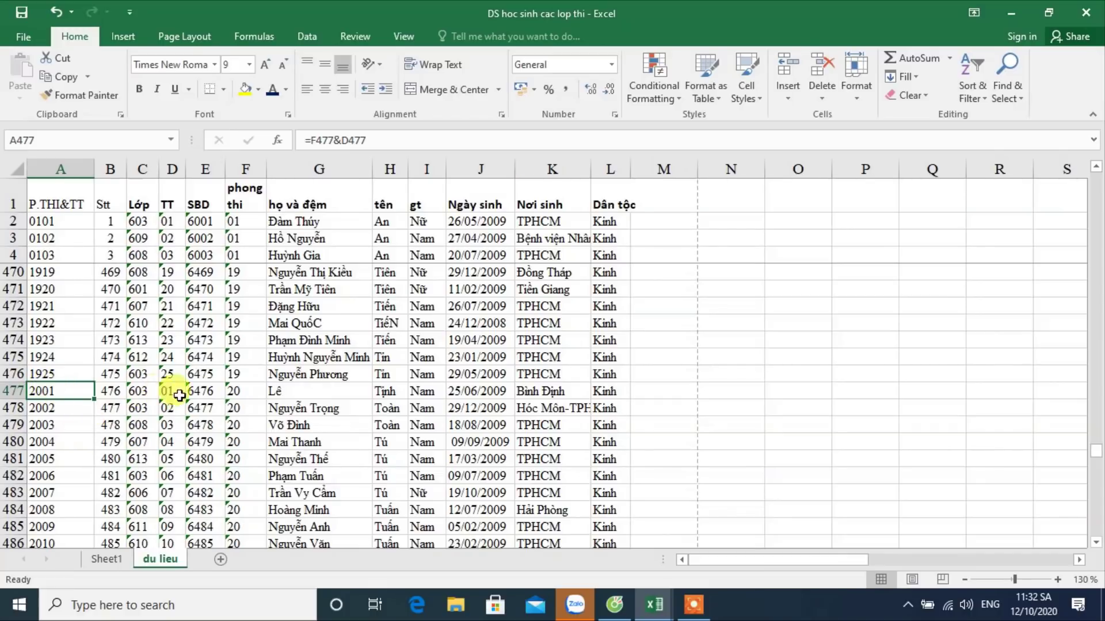
pyautogui.scroll(-1, 64, 450)
pyautogui.scroll(-5, 64, 449)
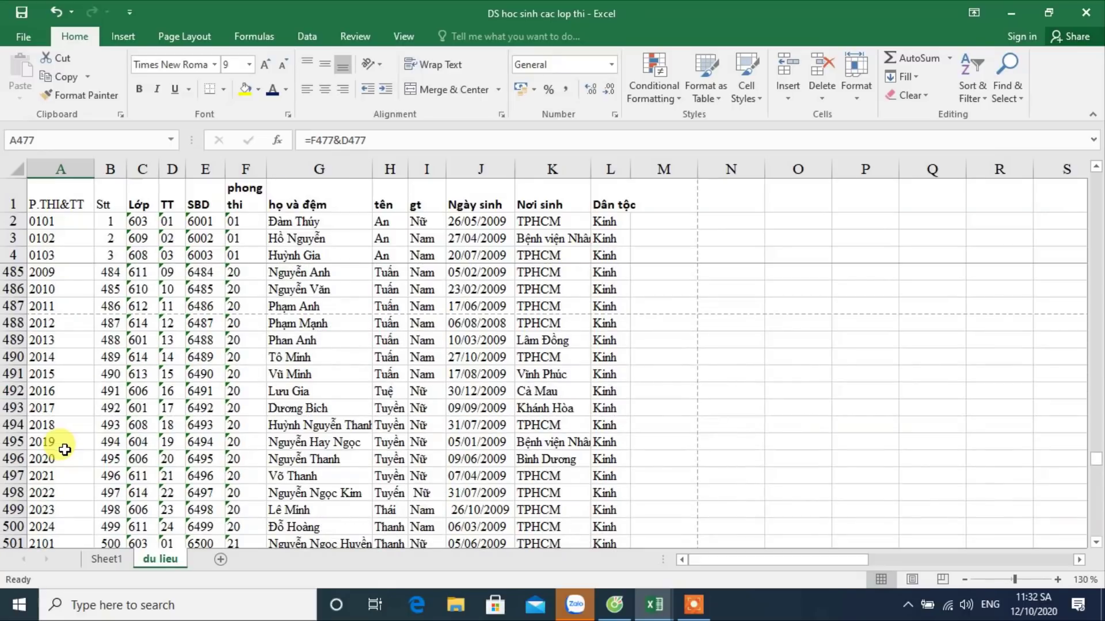
pyautogui.scroll(-1, 64, 455)
pyautogui.click(69, 475)
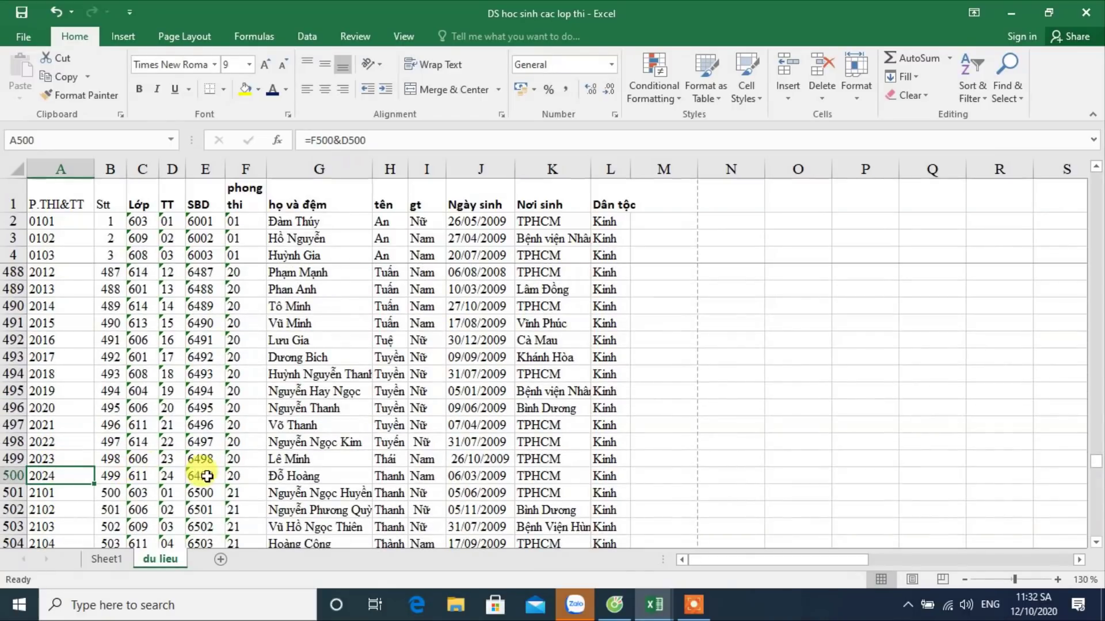
pyautogui.click(84, 492)
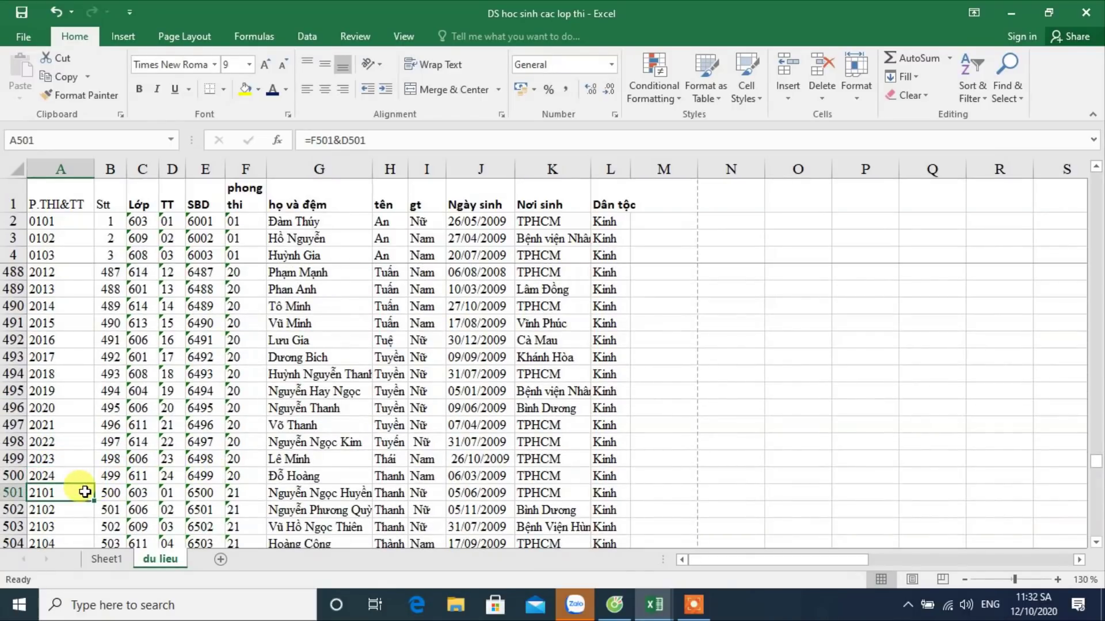
# Step: Jump to the data's last row and back, check class 603 in C613, then return to Sheet1
pyautogui.hotkey('ctrl', 'Down')
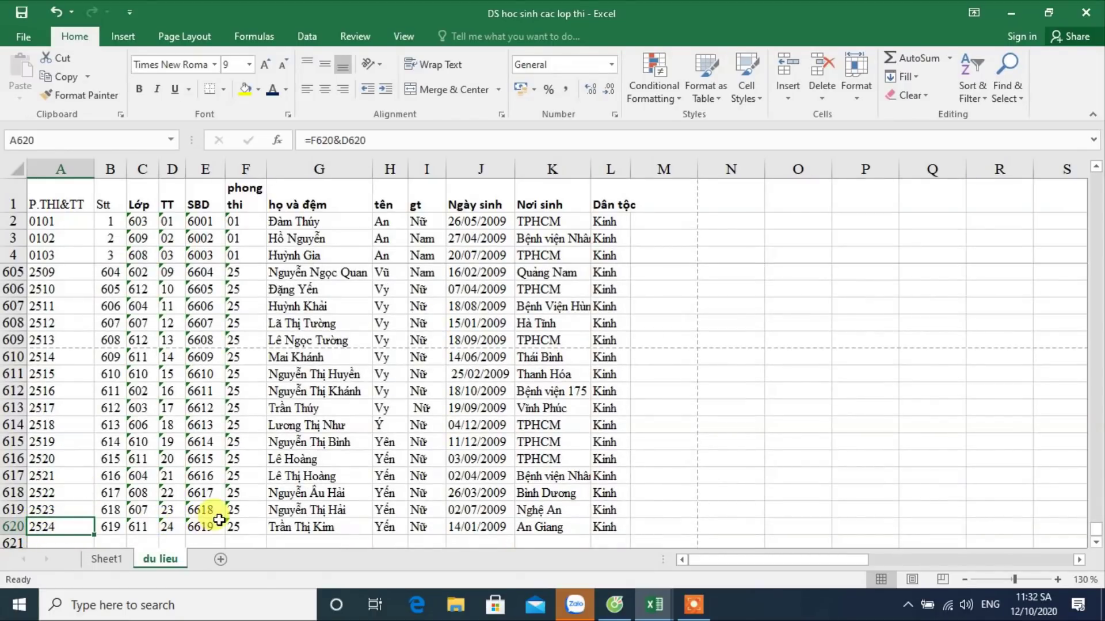
pyautogui.hotkey('ctrl', 'Up')
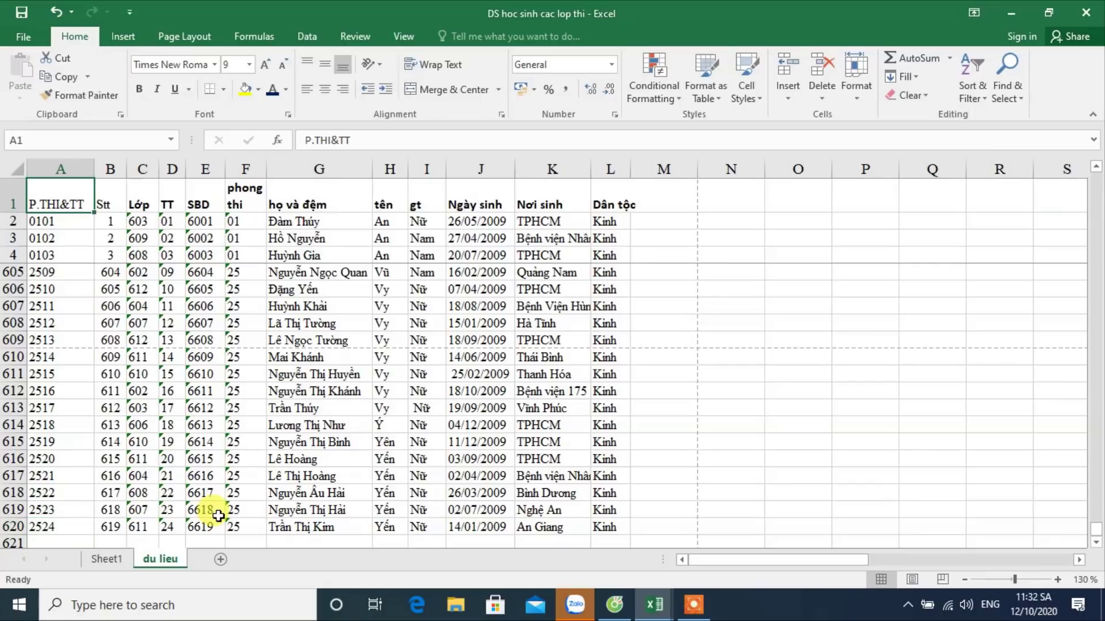
pyautogui.click(150, 407)
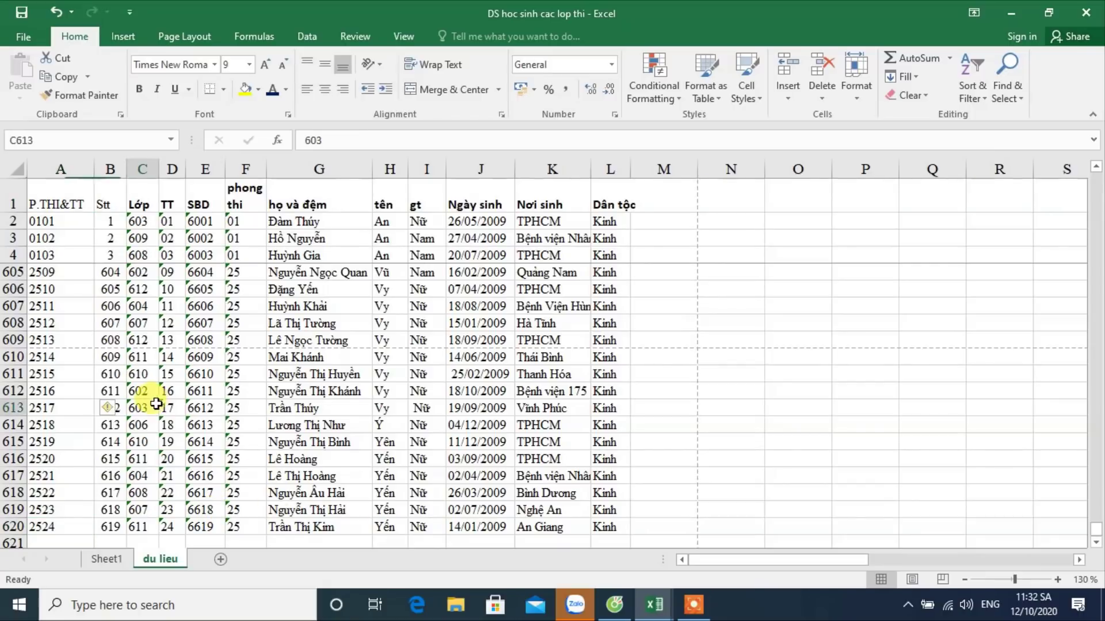
pyautogui.hotkey('ctrl', 'Up')
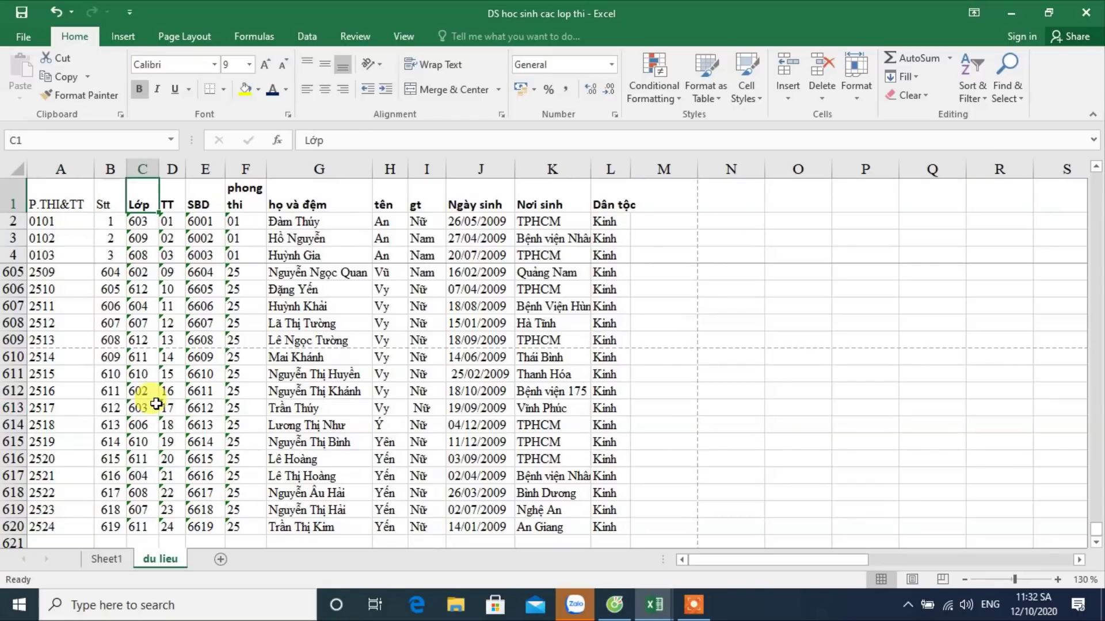
pyautogui.scroll(2, 156, 405)
pyautogui.scroll(3, 156, 405)
pyautogui.scroll(13, 155, 404)
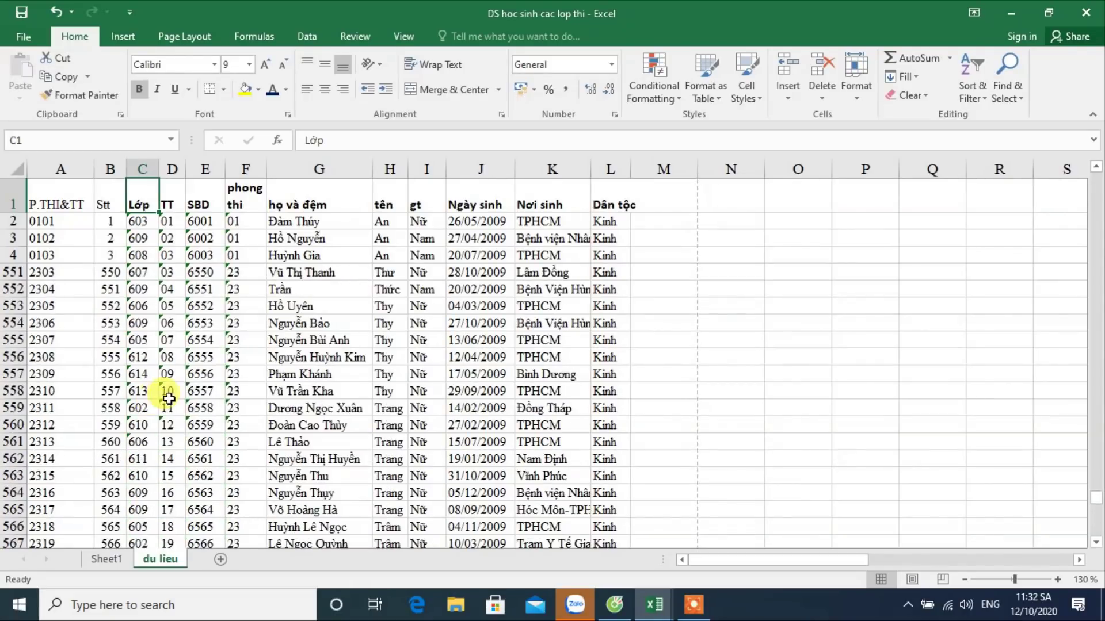
pyautogui.click(230, 369)
pyautogui.scroll(11, 230, 368)
pyautogui.scroll(7, 641, 365)
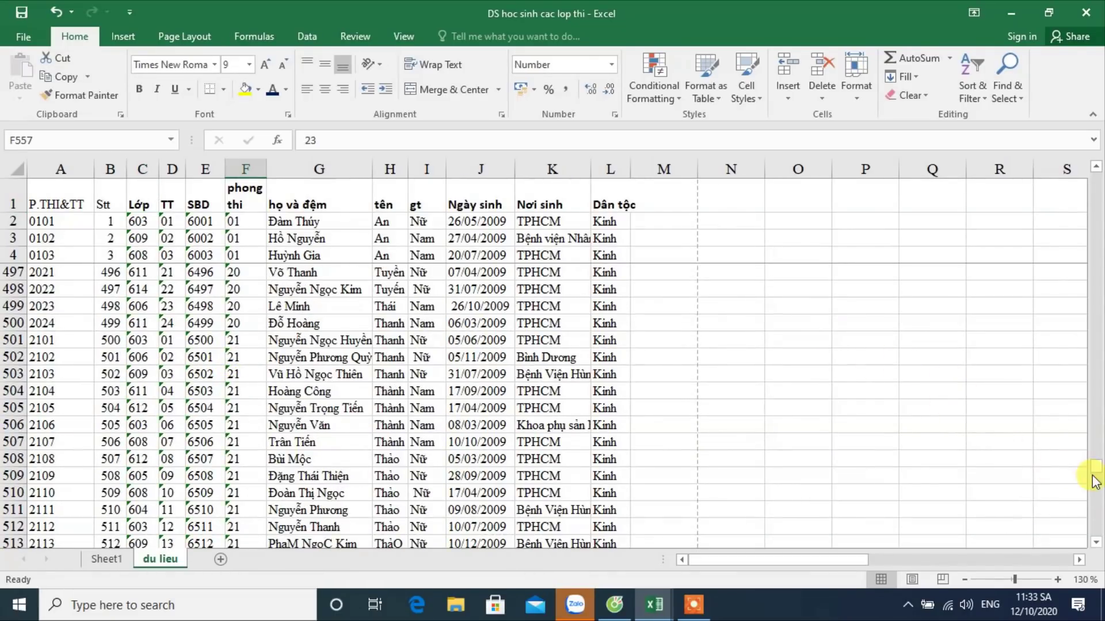
pyautogui.moveTo(1095, 475); pyautogui.dragTo(1095, 179)
pyautogui.click(106, 559)
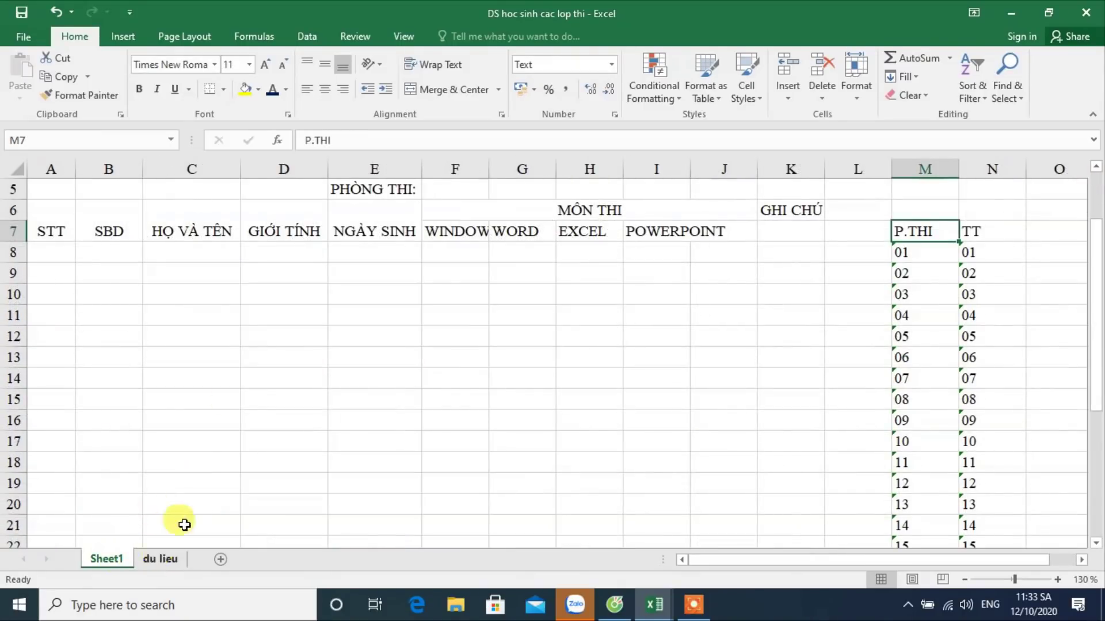
# Step: Give F5 a List data validation with source =$M$8:$M$26
pyautogui.click(503, 187)
pyautogui.click(451, 183)
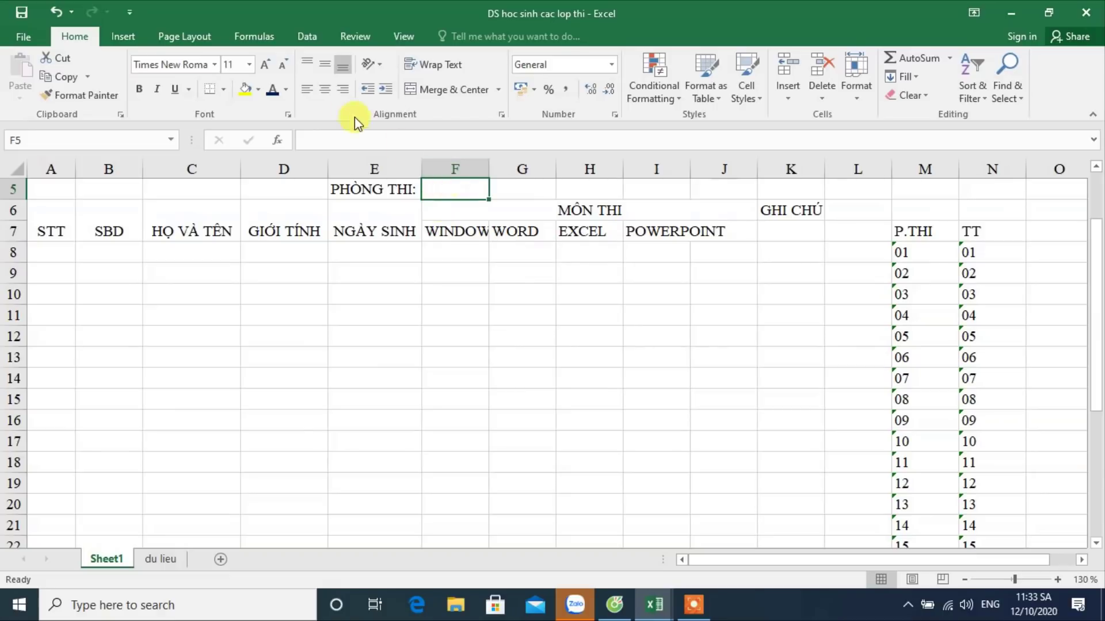
pyautogui.click(308, 36)
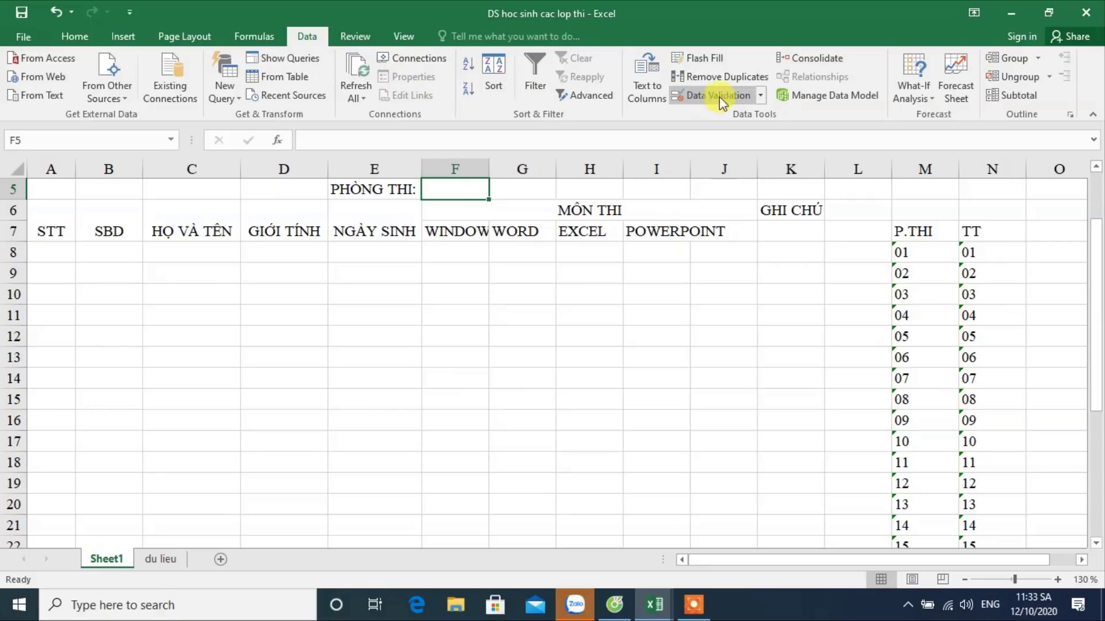
pyautogui.click(737, 95)
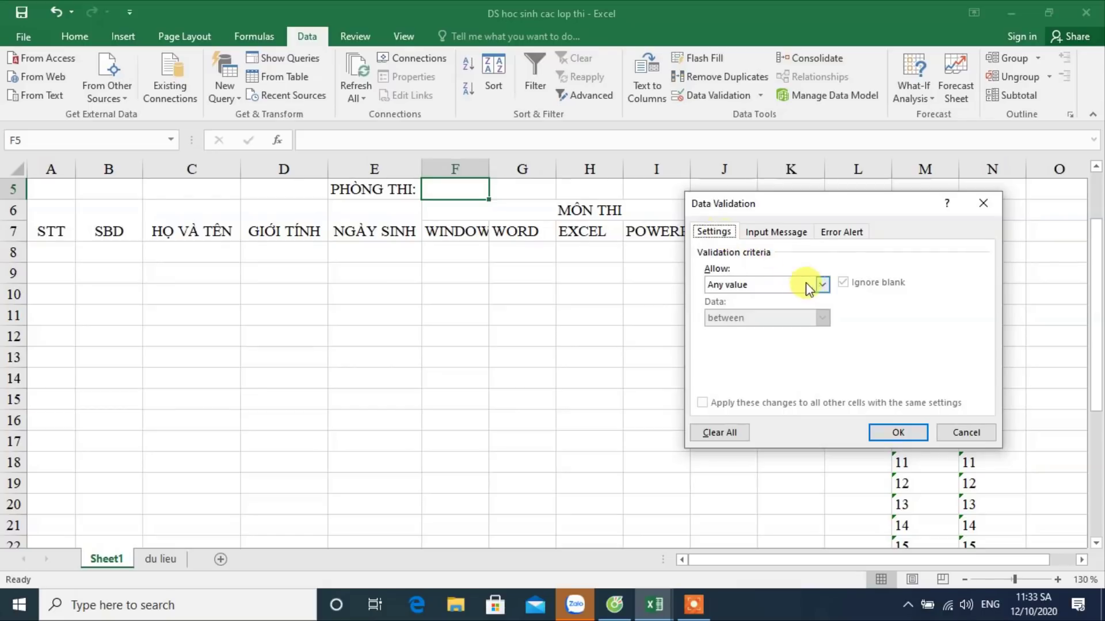
pyautogui.click(803, 284)
pyautogui.click(738, 327)
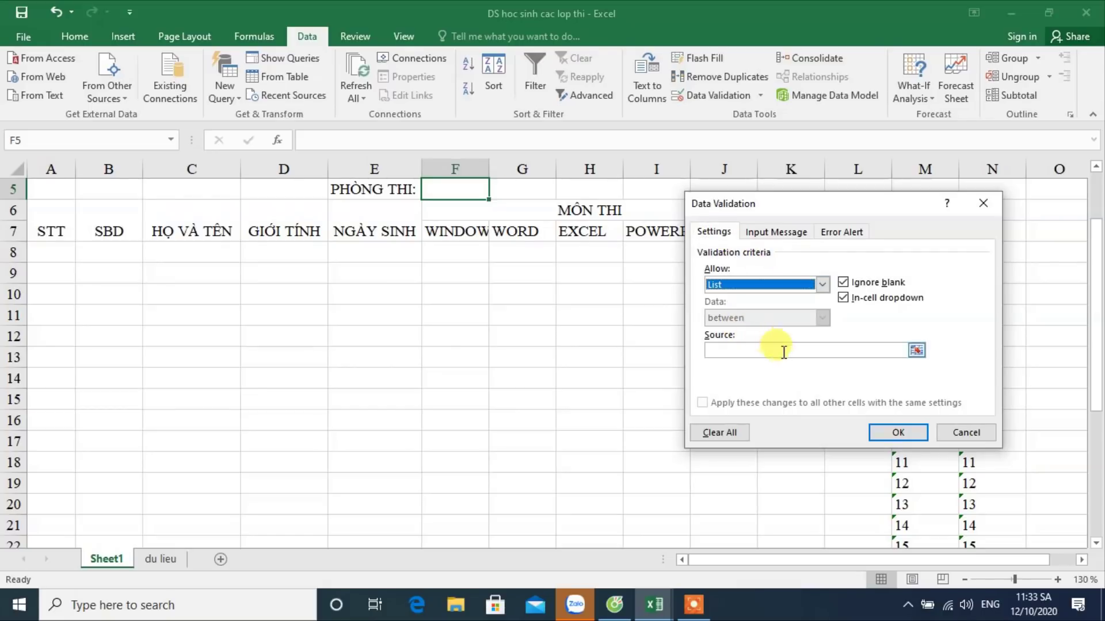
pyautogui.click(918, 351)
pyautogui.moveTo(921, 251); pyautogui.dragTo(925, 517)
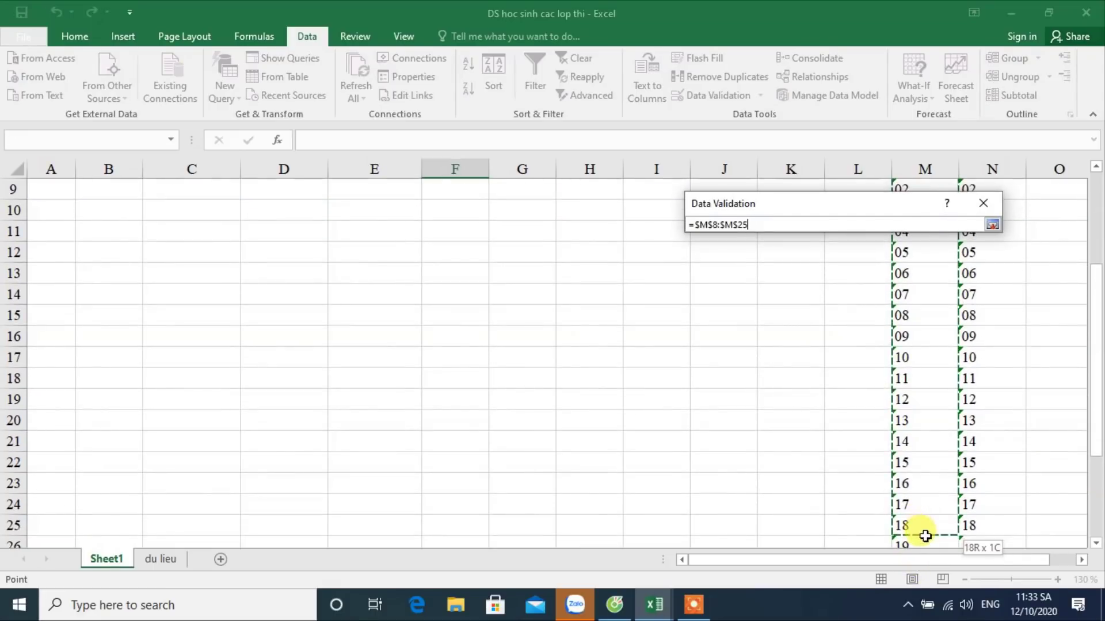
pyautogui.moveTo(926, 517); pyautogui.dragTo(920, 537)
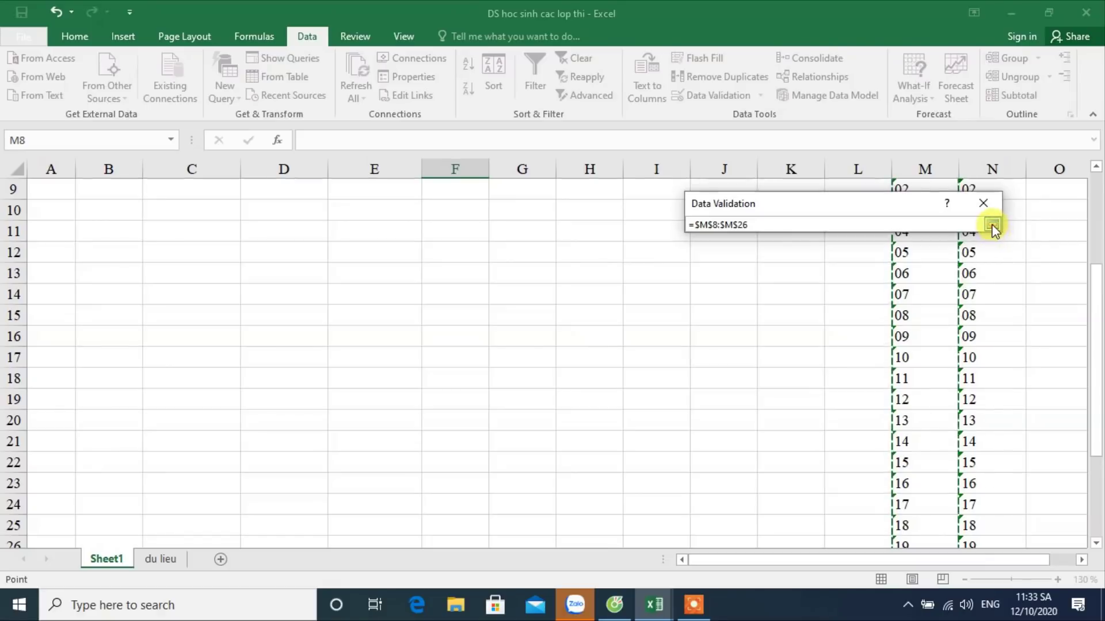
pyautogui.click(992, 226)
pyautogui.click(885, 432)
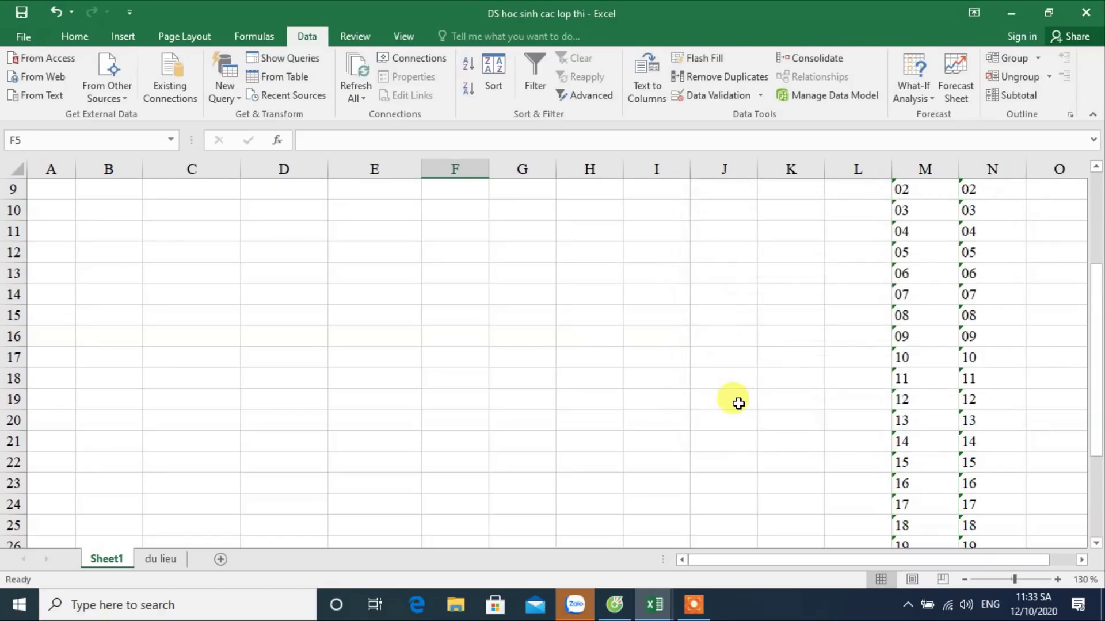
# Step: Try rooms 02 and 05 from F5's dropdown, then set it to 10
pyautogui.scroll(3, 398, 275)
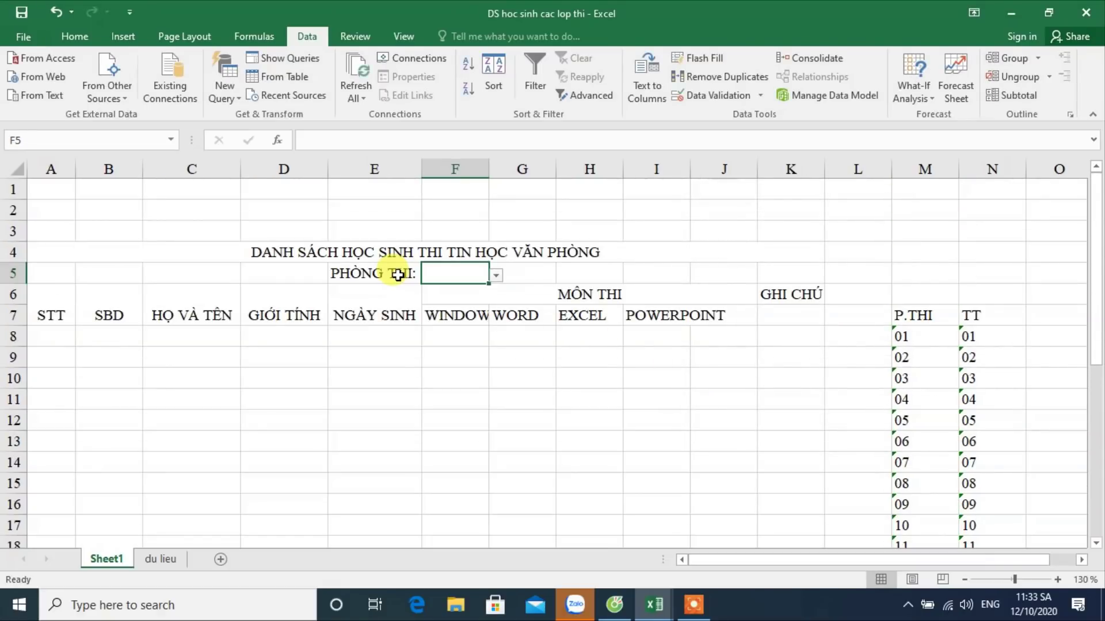
pyautogui.click(495, 275)
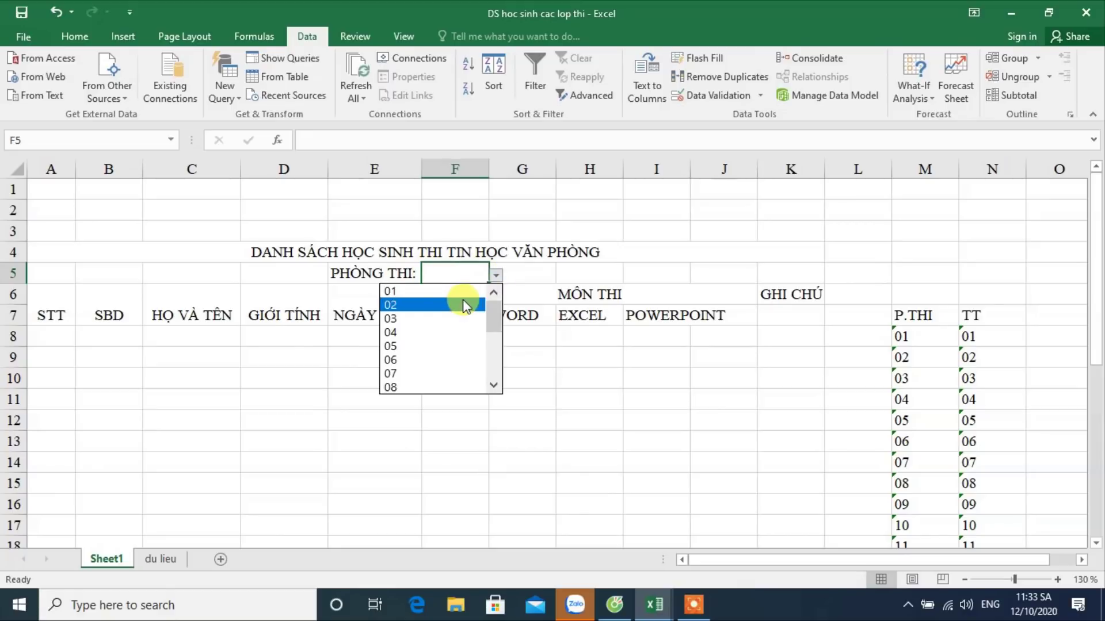
pyautogui.click(463, 304)
pyautogui.click(494, 277)
pyautogui.click(447, 332)
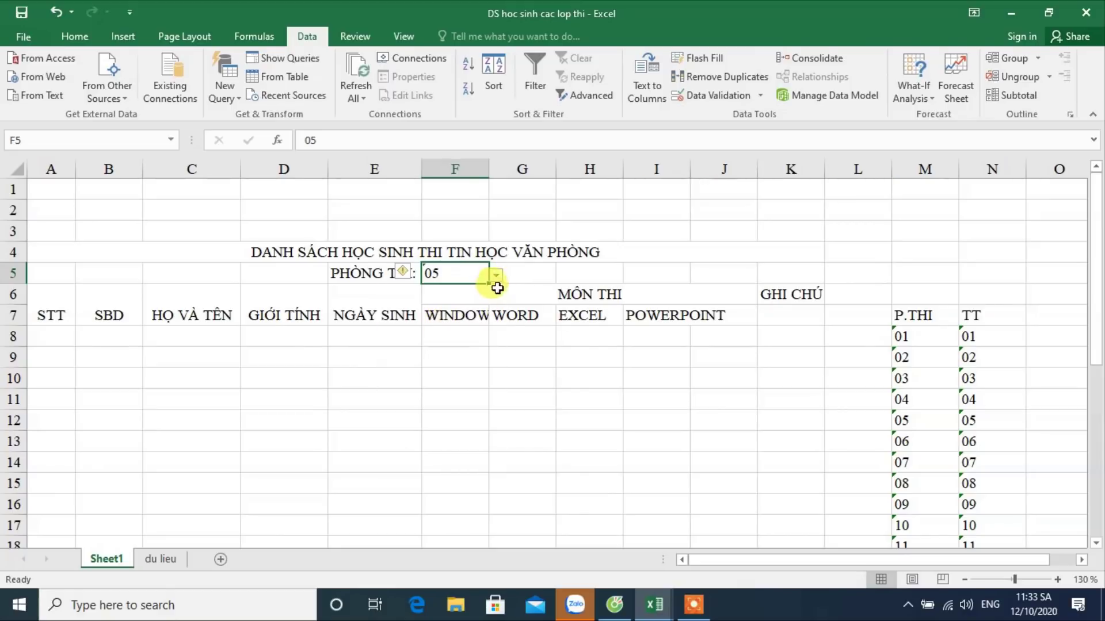
pyautogui.click(495, 281)
pyautogui.click(446, 357)
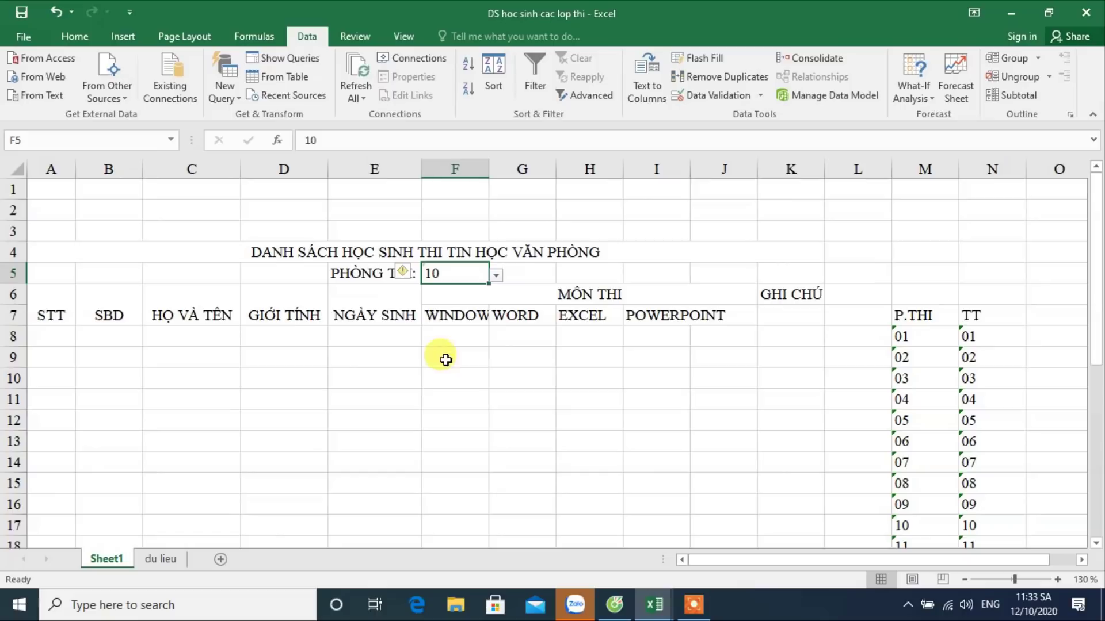
pyautogui.click(463, 397)
pyautogui.click(61, 340)
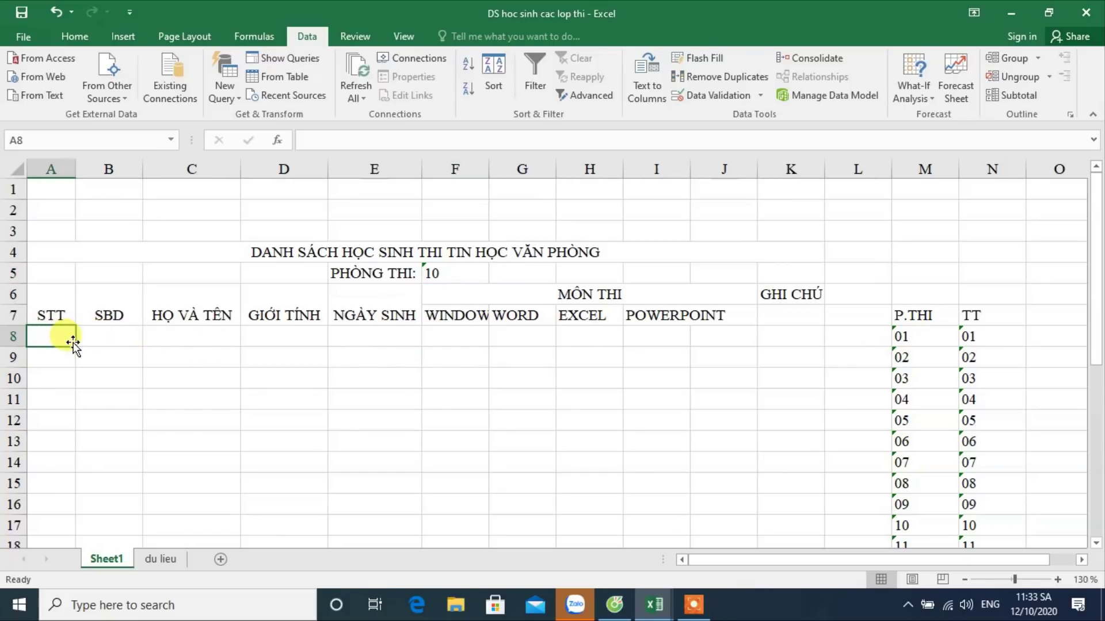
# Step: Begin A8's formula as =VLOOKUP($F$5&N8; keying on the F5 room joined with the N8 TT number
pyautogui.write('=')
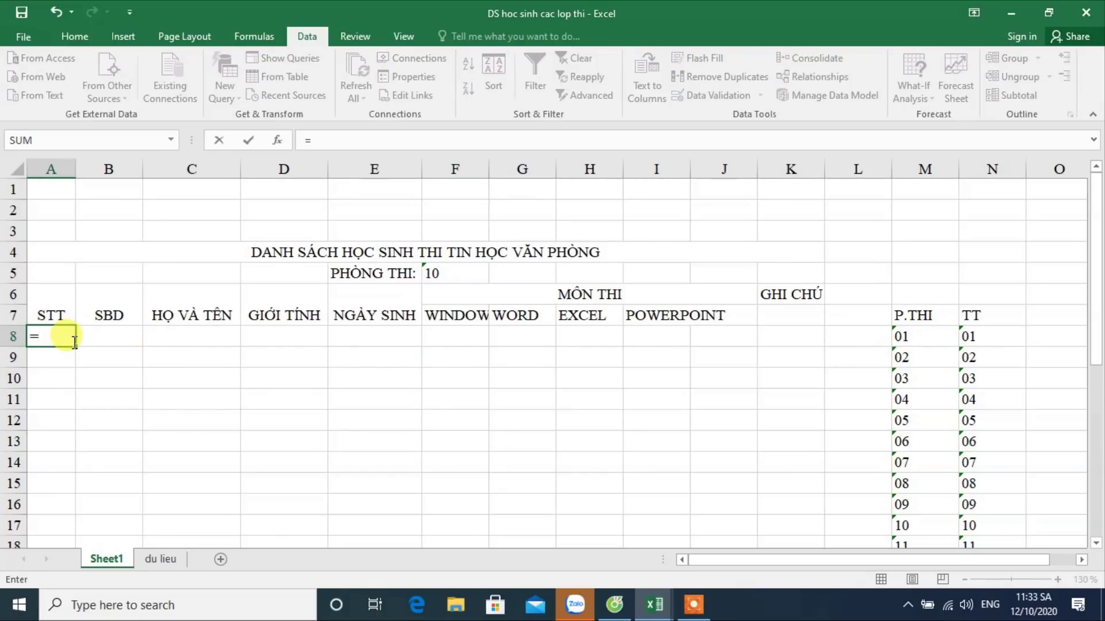
pyautogui.write('VLO')
pyautogui.press('Tab')
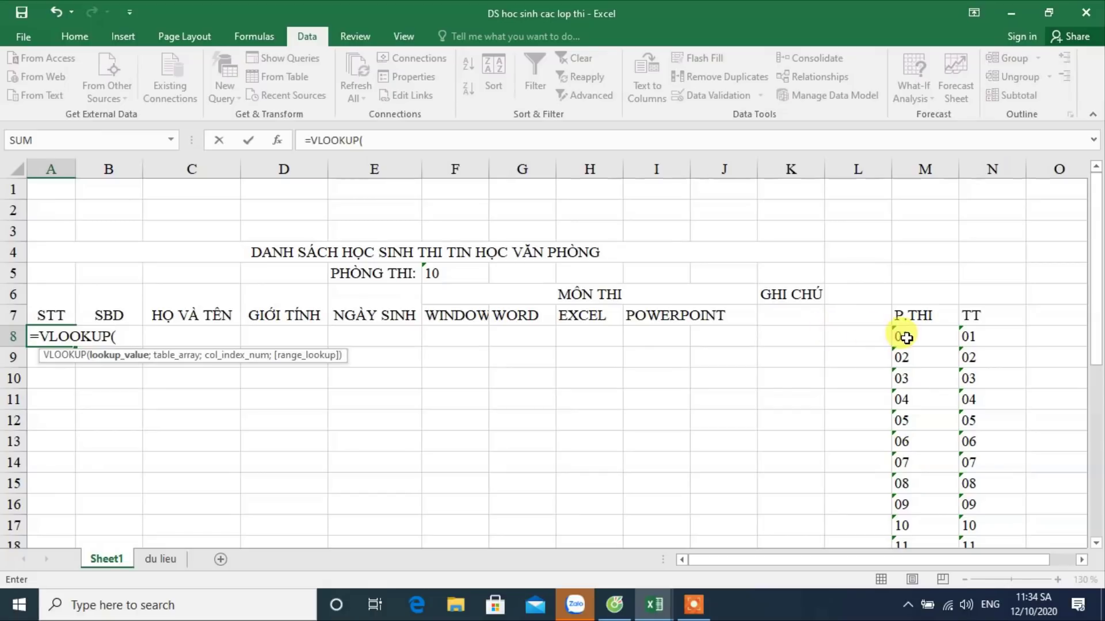
pyautogui.click(925, 340)
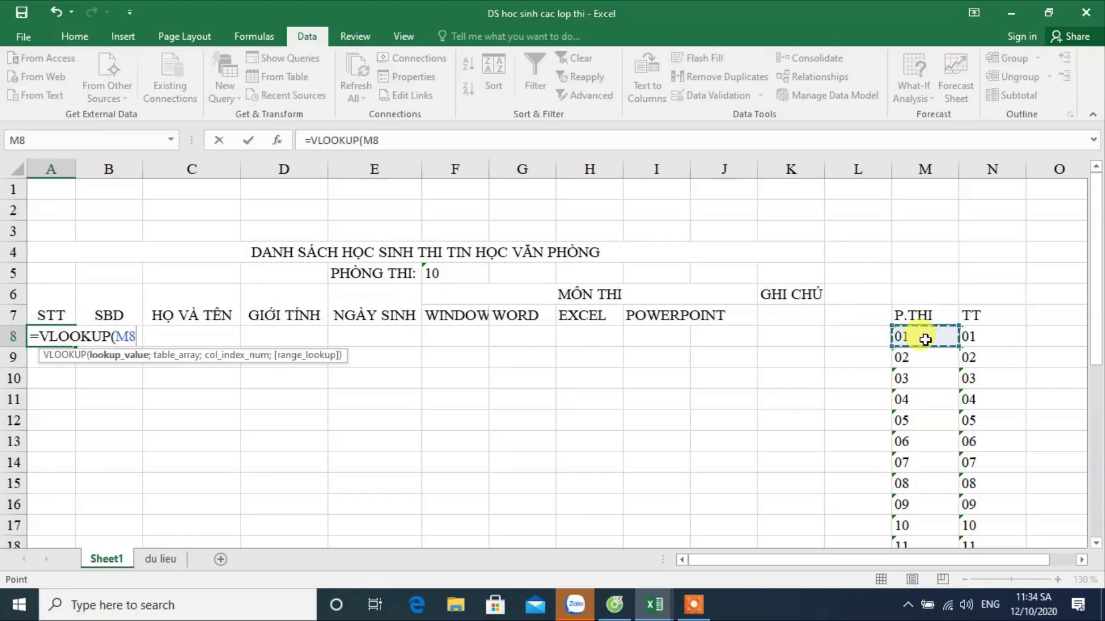
pyautogui.click(463, 271)
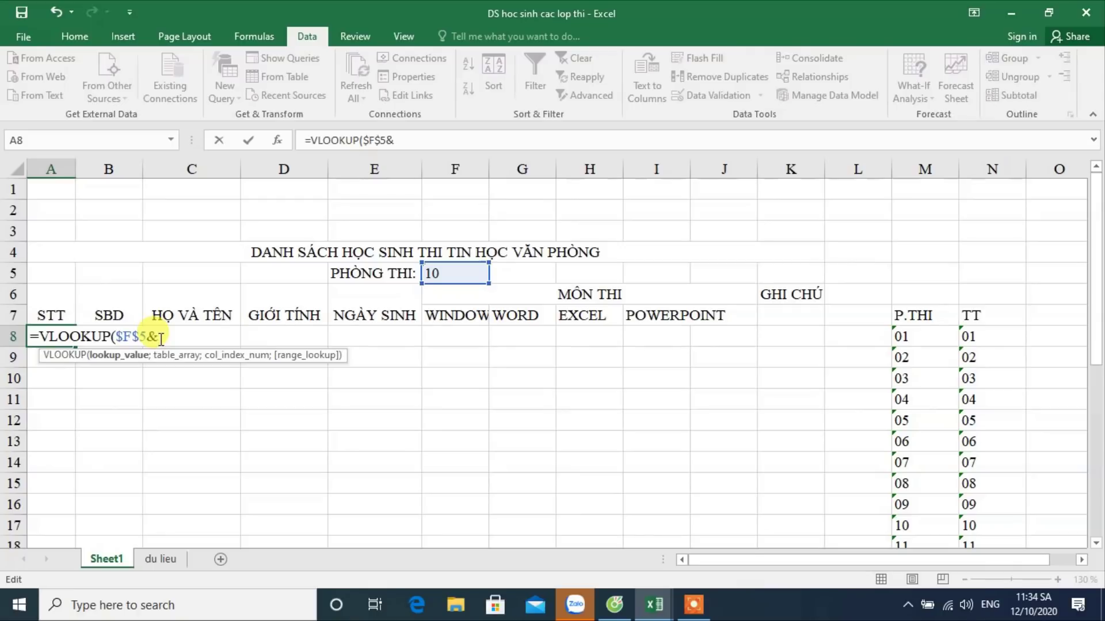
pyautogui.click(977, 340)
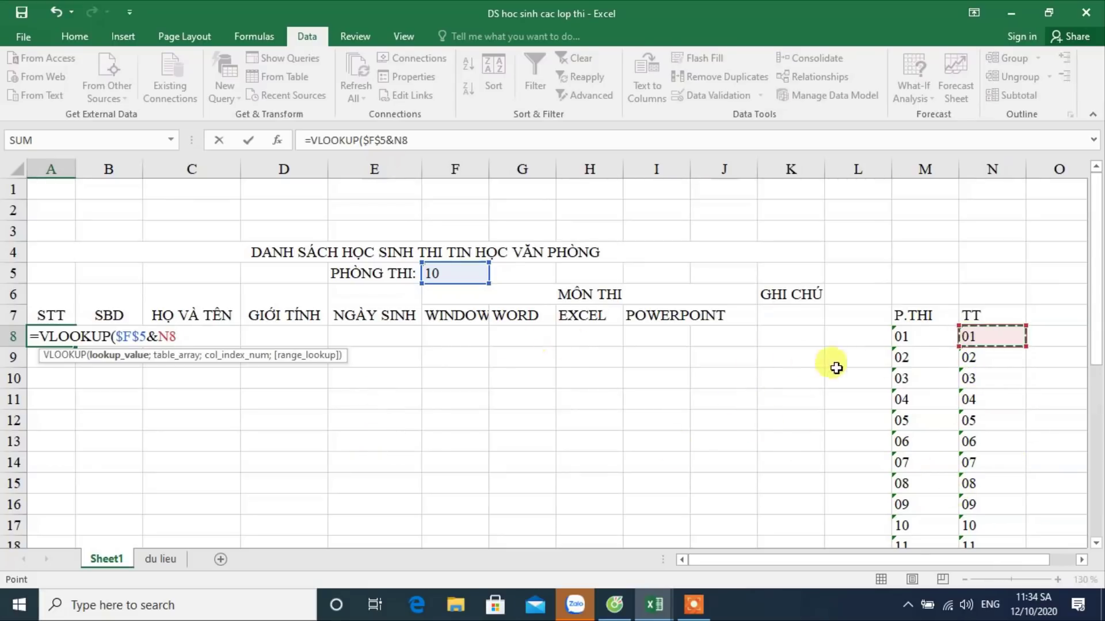
pyautogui.write(';')
pyautogui.press('BackSpace')
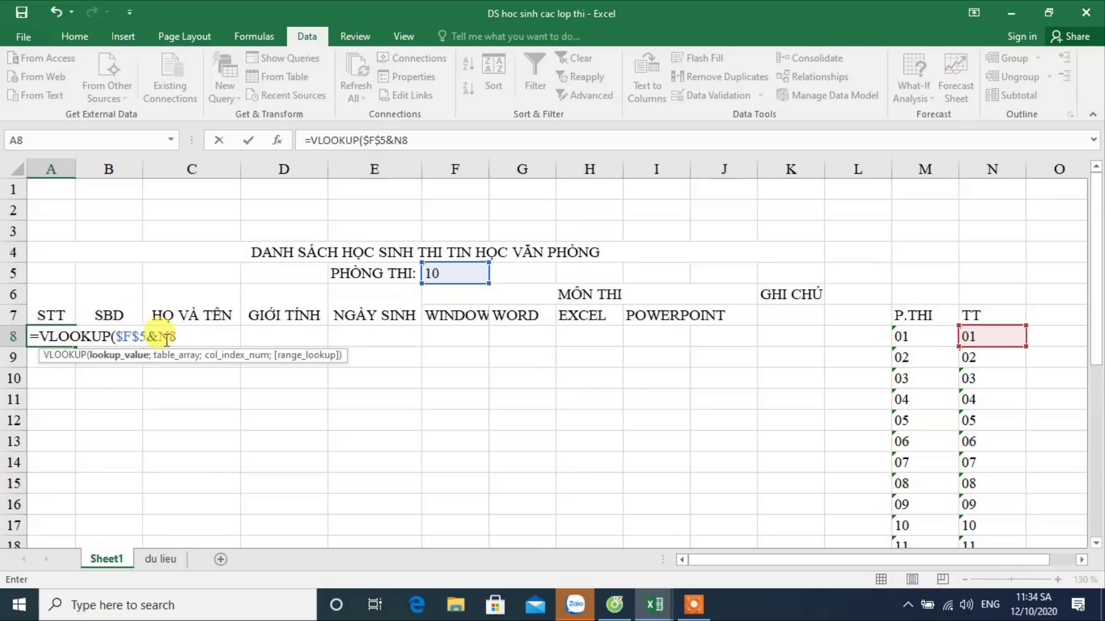
pyautogui.write(';')
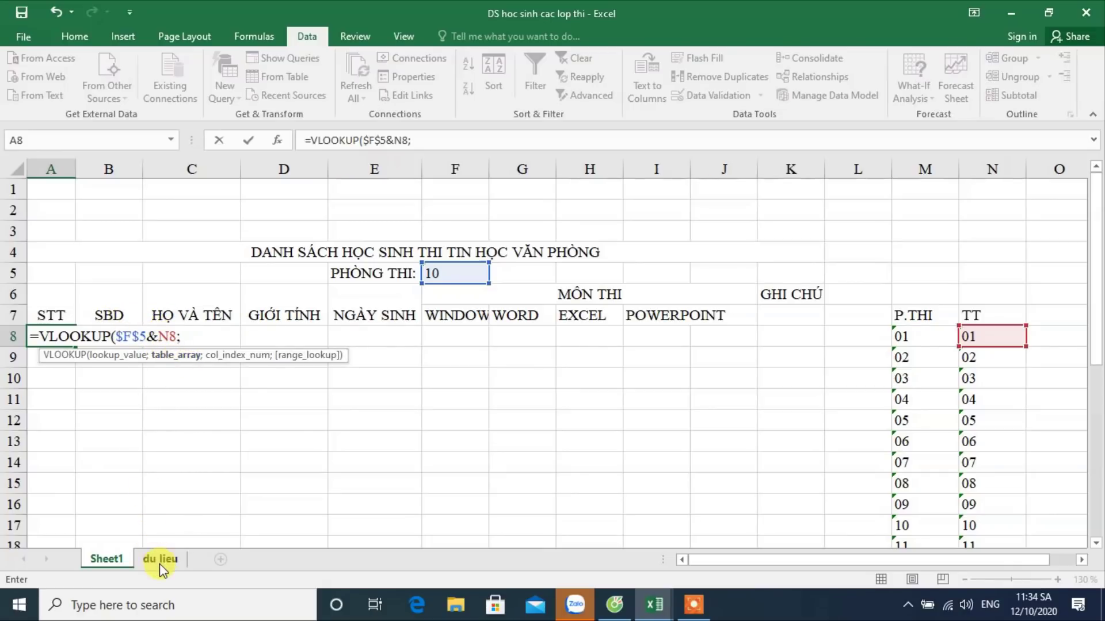
pyautogui.click(160, 561)
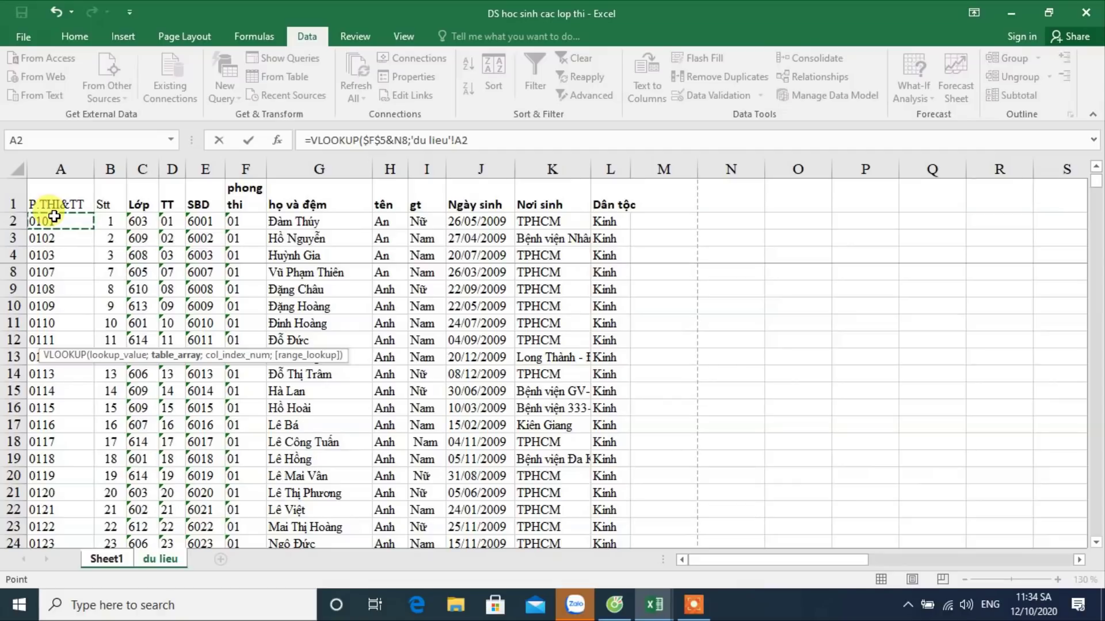
# Step: Select A2:L620 on 'du lieu' as the table array, lock it as $A$2:$L$620, and add a separator
pyautogui.hotkey('ctrl', 'shift', 'Right')
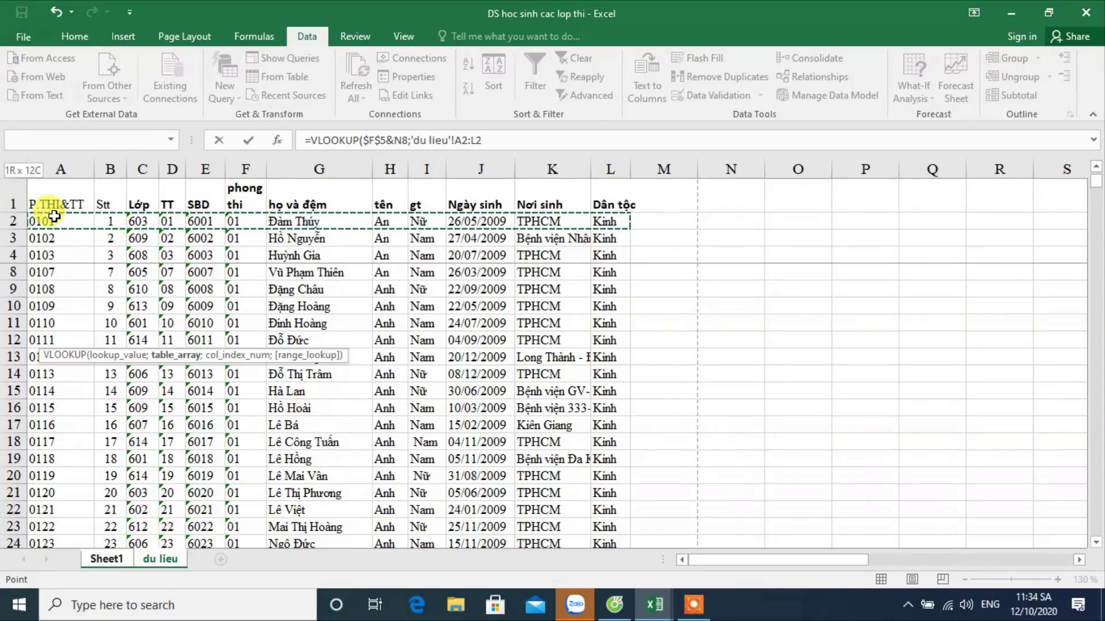
pyautogui.hotkey('ctrl', 'shift', 'Down')
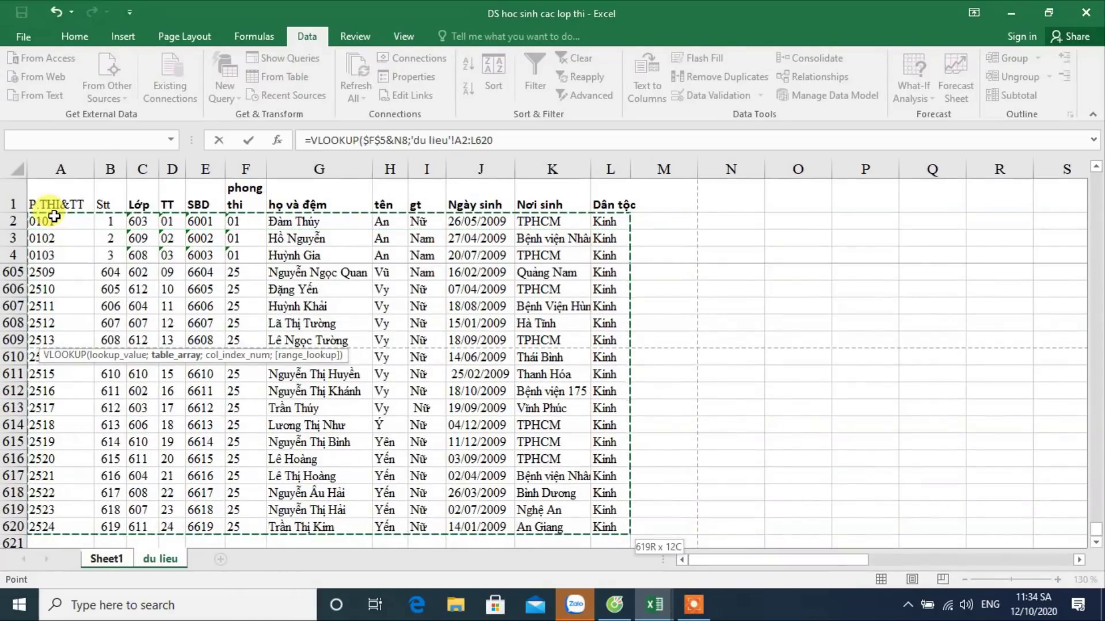
pyautogui.scroll(-1, 49, 495)
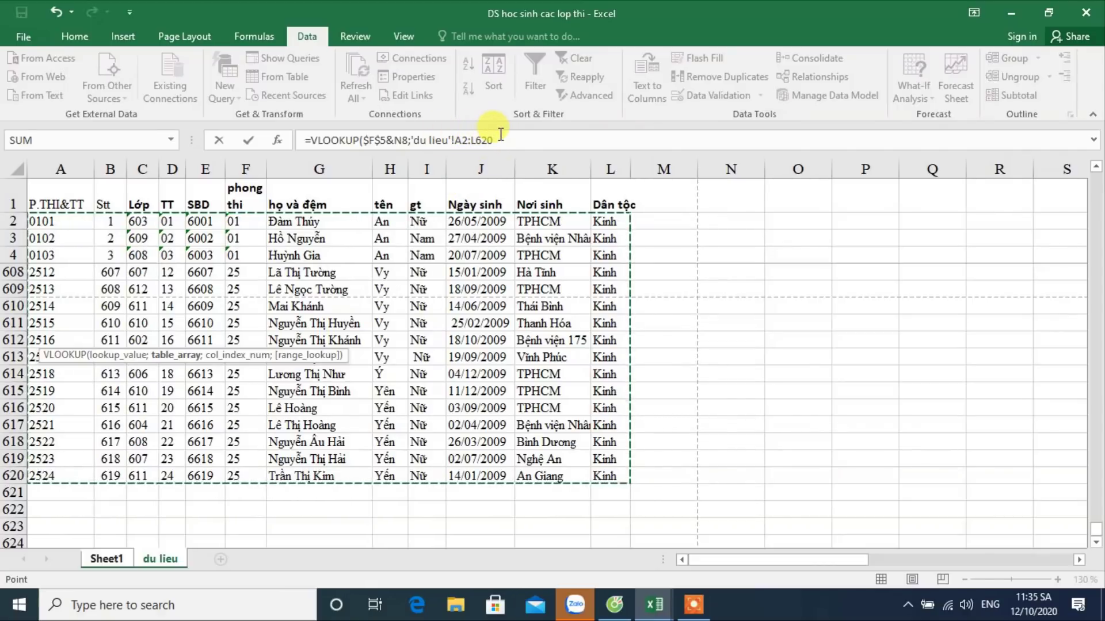
pyautogui.moveTo(494, 140); pyautogui.dragTo(461, 140)
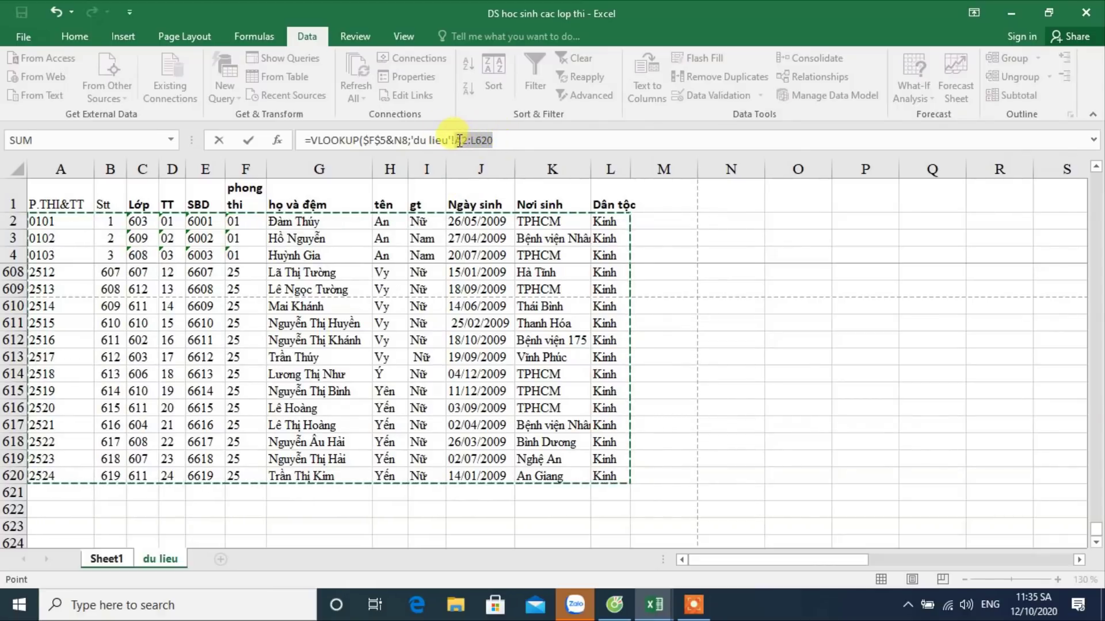
pyautogui.click(458, 140)
pyautogui.press('F4')
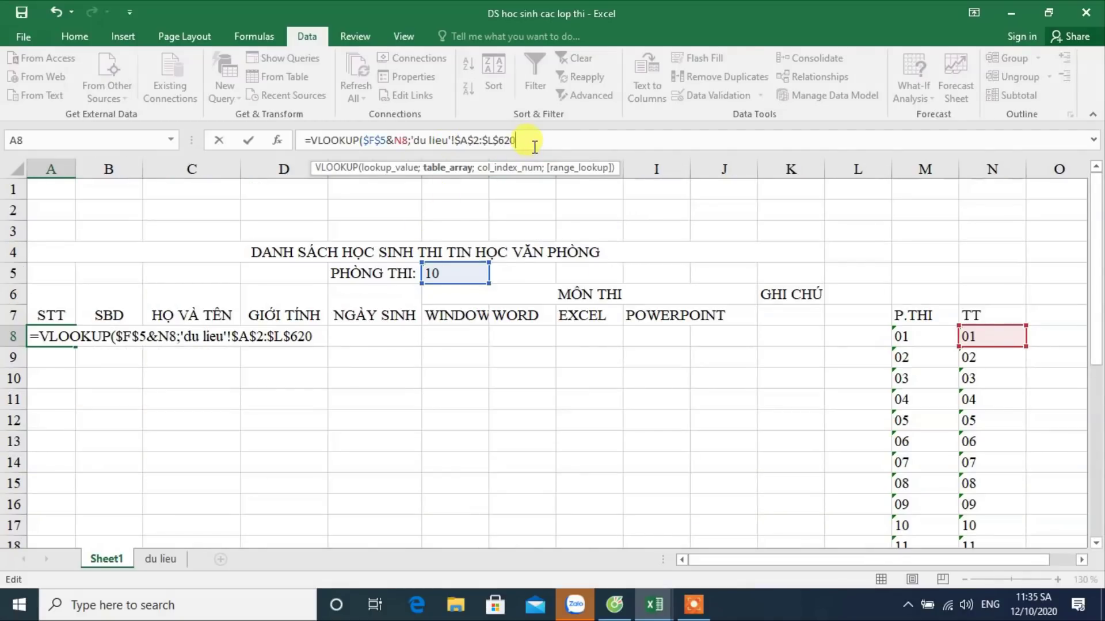
pyautogui.write(';')
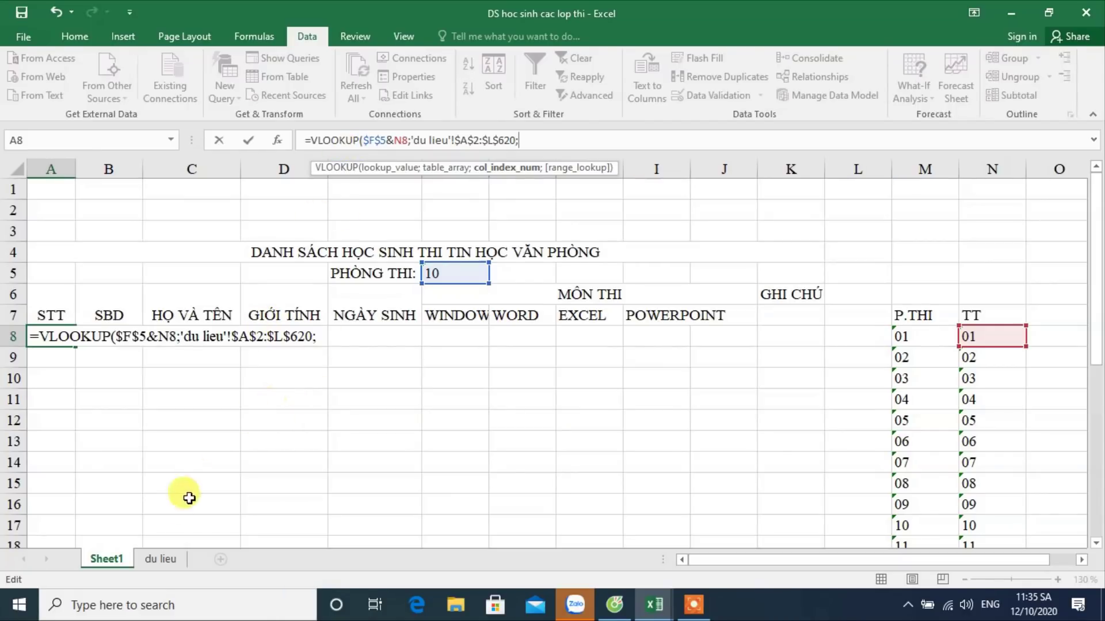
pyautogui.click(150, 563)
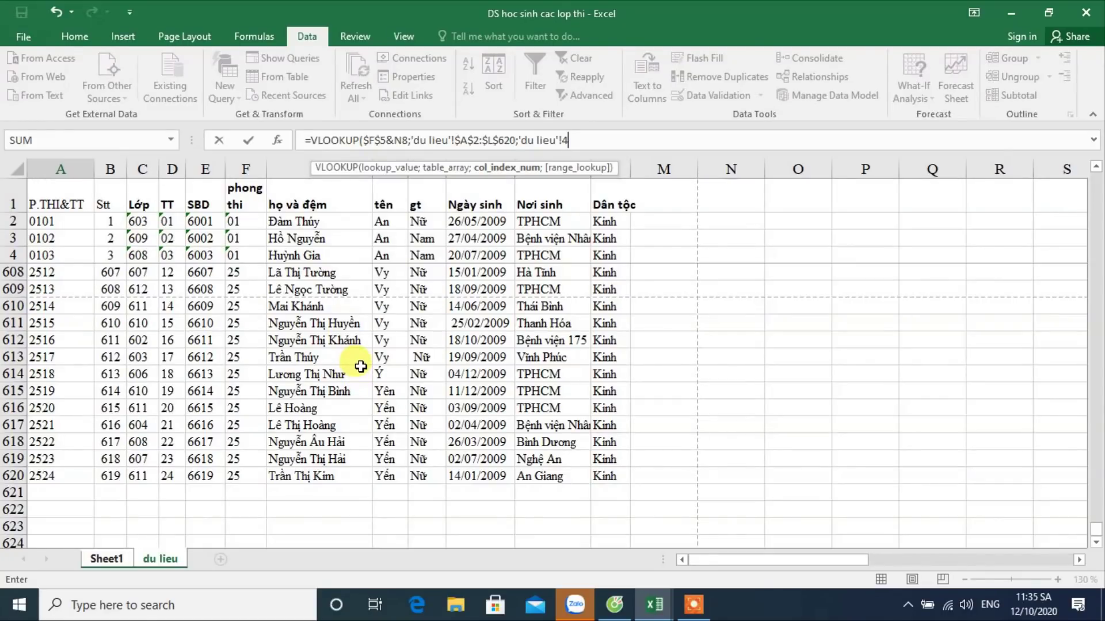
# Step: Finish the formula with column index 4 and FALSE exact match, then dismiss the error message
pyautogui.write(';')
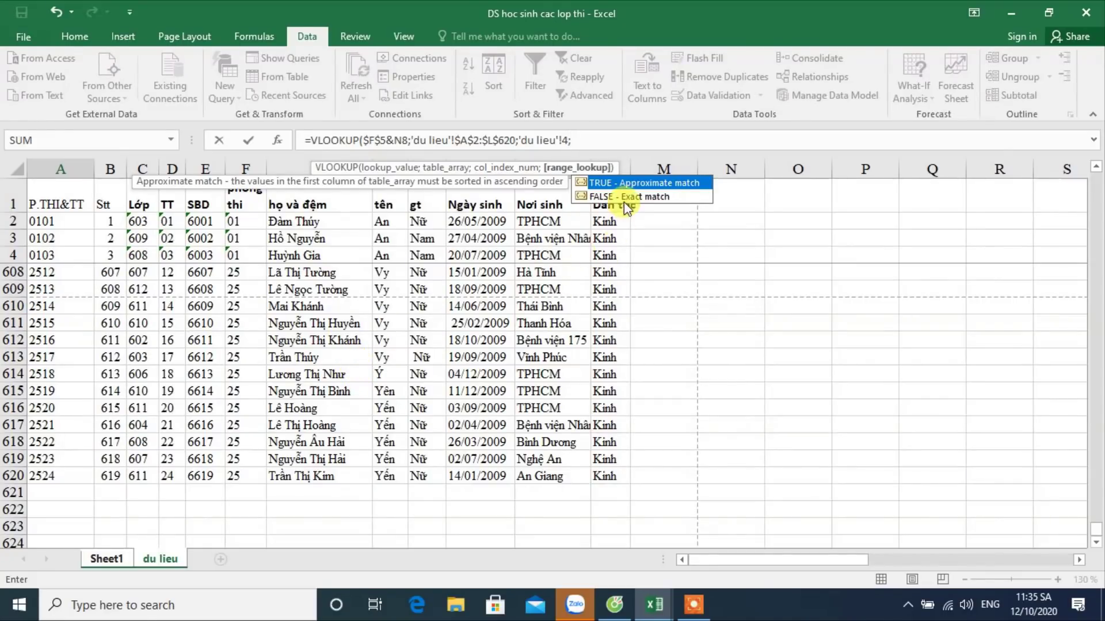
pyautogui.click(626, 198)
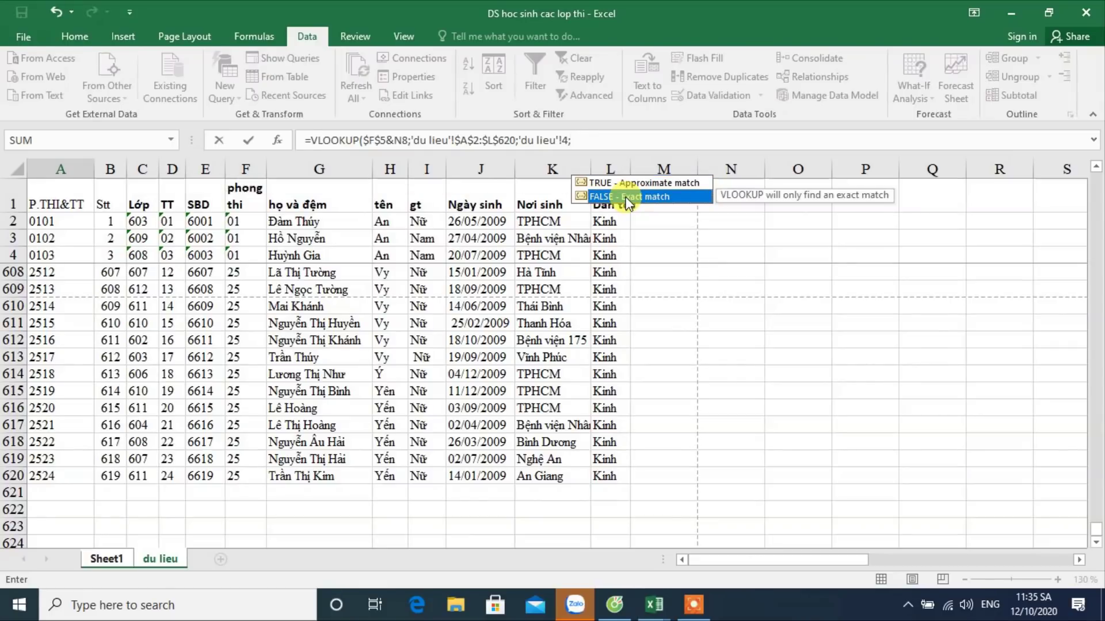
pyautogui.doubleClick(626, 197)
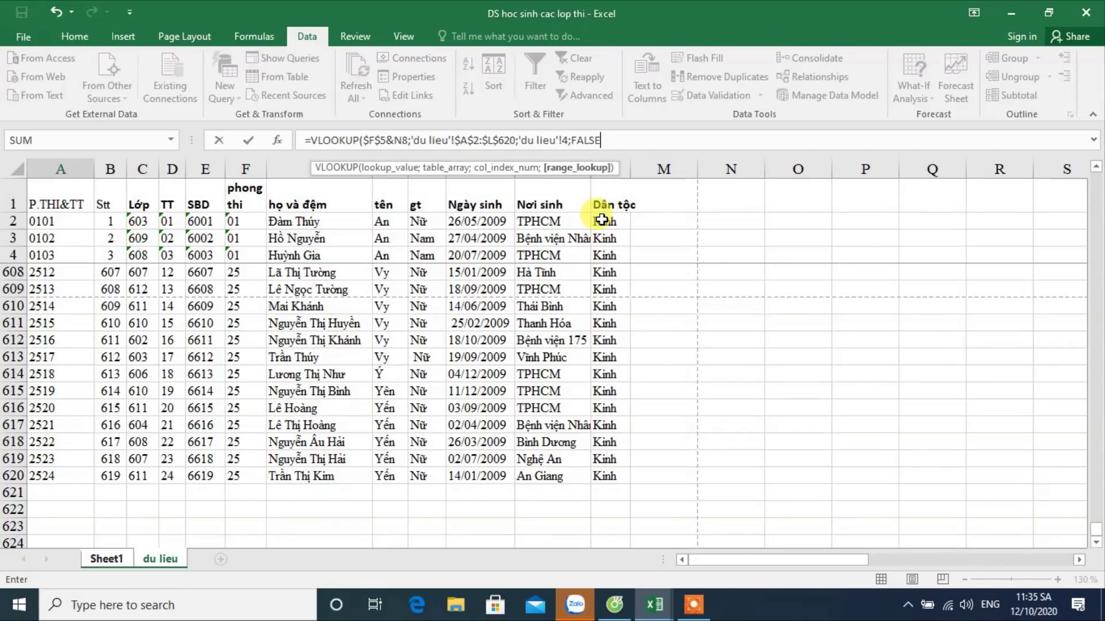
pyautogui.press('Return')
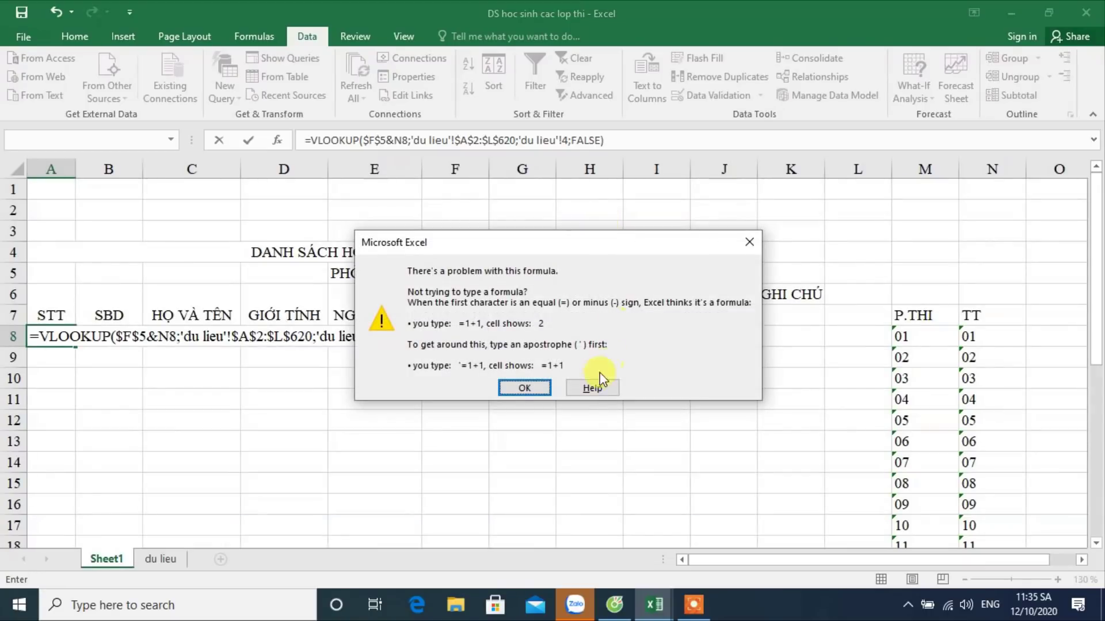
pyautogui.click(532, 393)
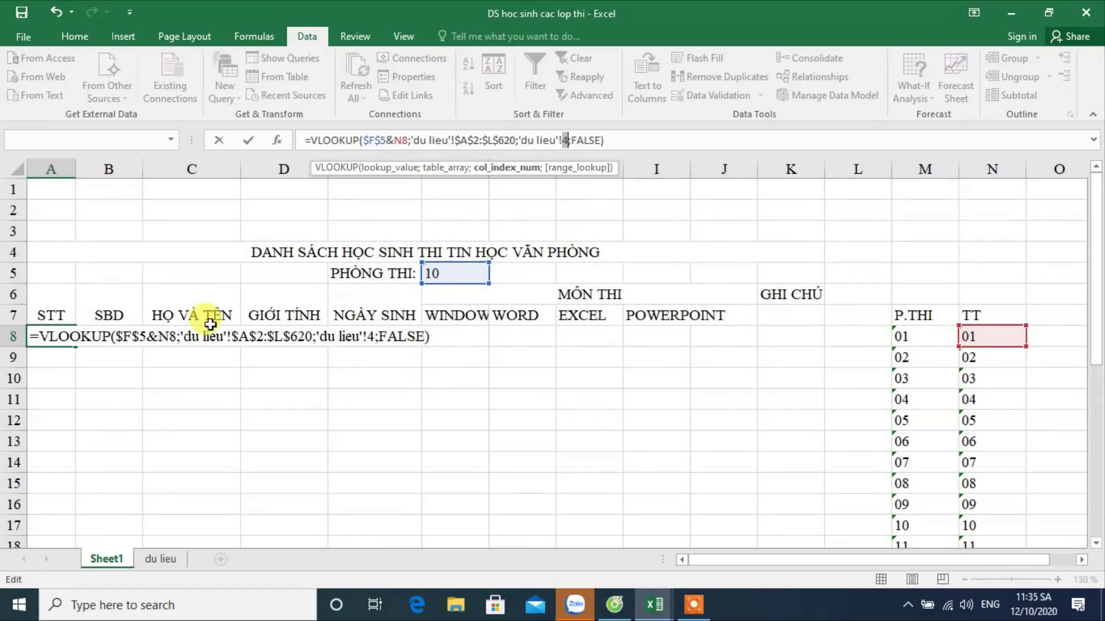
# Step: Delete the stray 'du lieu'! before the 4 so A8 returns 01
pyautogui.click(92, 337)
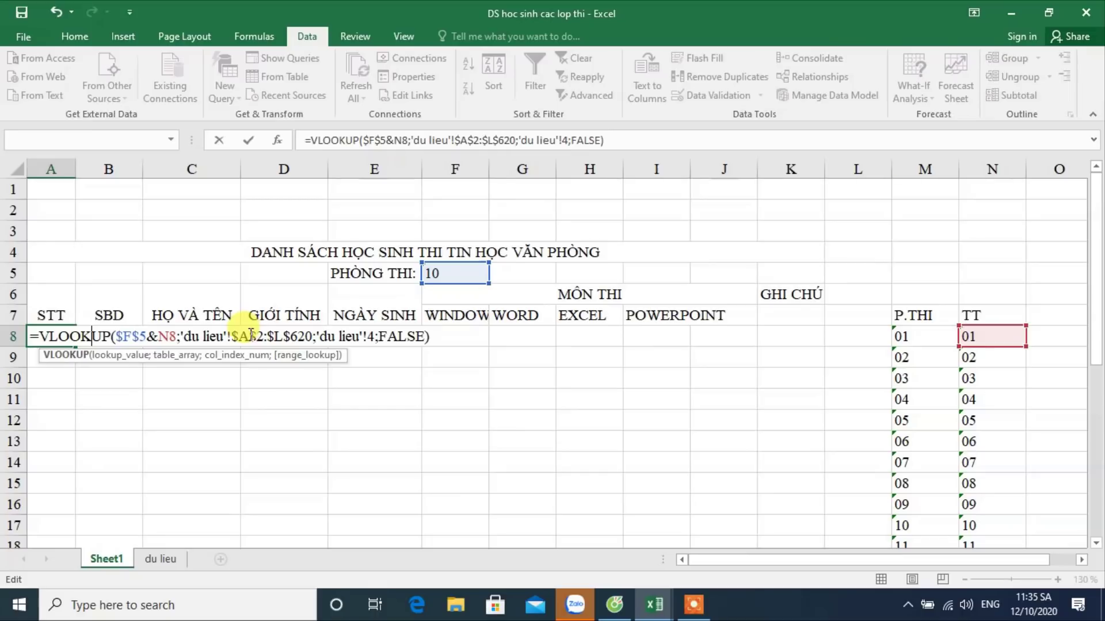
pyautogui.click(368, 336)
pyautogui.press('BackSpace')
pyautogui.press('BackSpace')
pyautogui.press('BackSpace')
pyautogui.press('BackSpace')
pyautogui.press('BackSpace')
pyautogui.press('BackSpace')
pyautogui.press('BackSpace')
pyautogui.press('BackSpace')
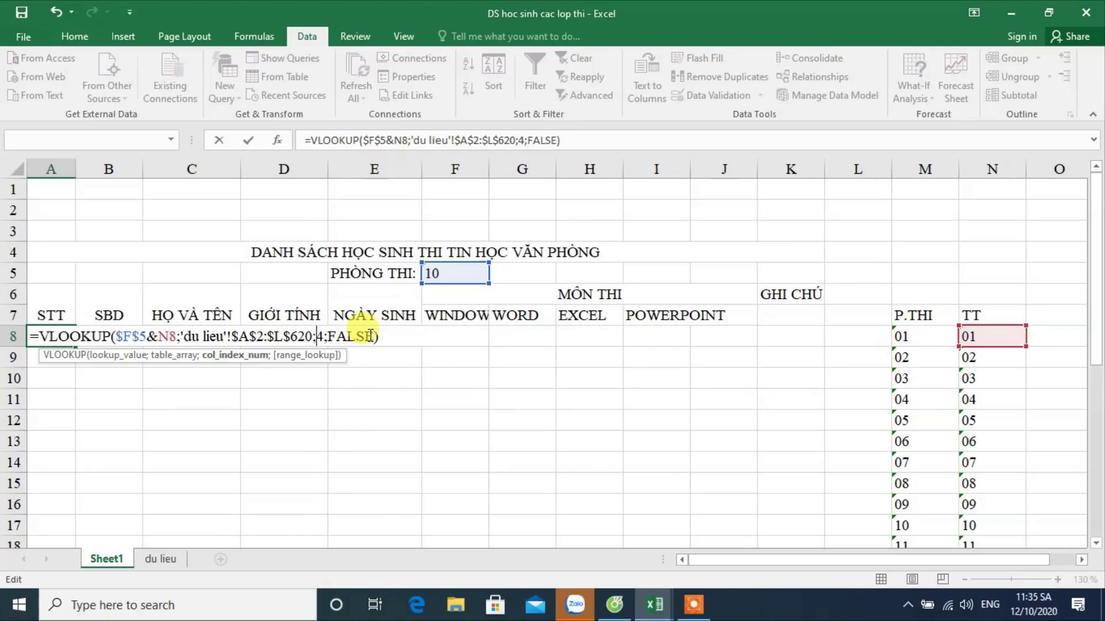
pyautogui.press('Return')
pyautogui.click(49, 336)
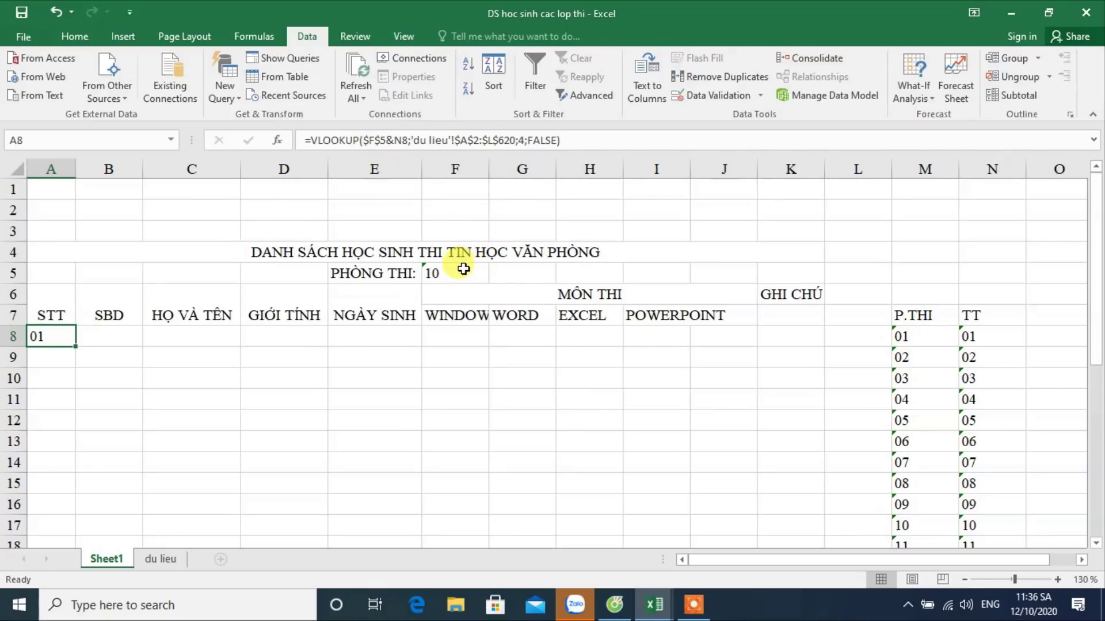
# Step: Fill the A8 formula down to A13 and check the formulas and TT keys in rows 8–9
pyautogui.moveTo(75, 349); pyautogui.dragTo(70, 443)
pyautogui.click(58, 358)
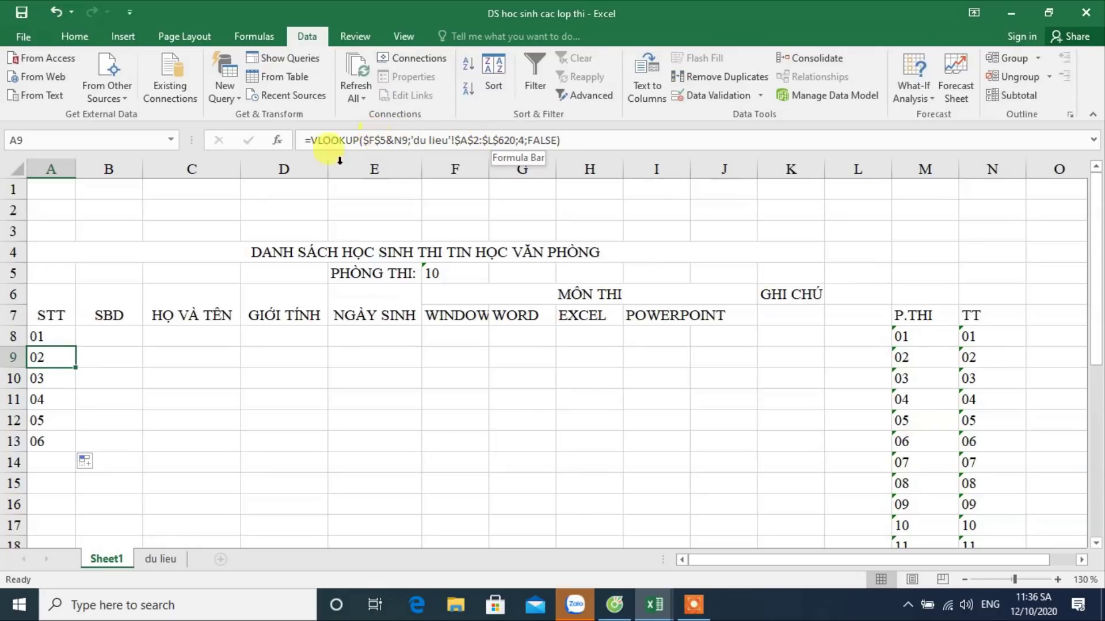
pyautogui.click(32, 336)
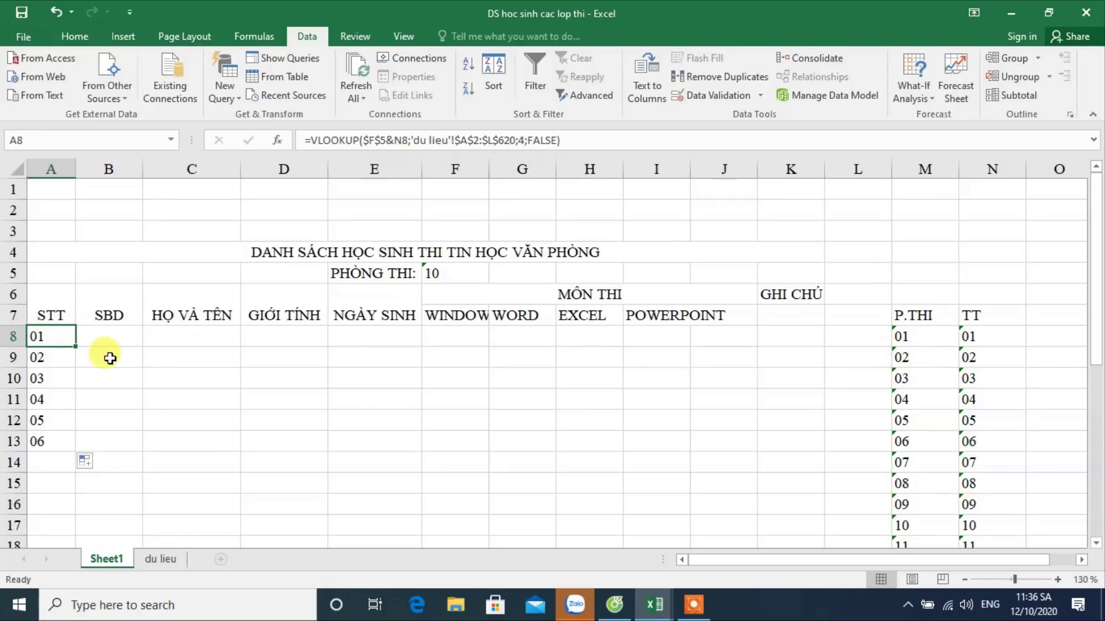
pyautogui.click(57, 358)
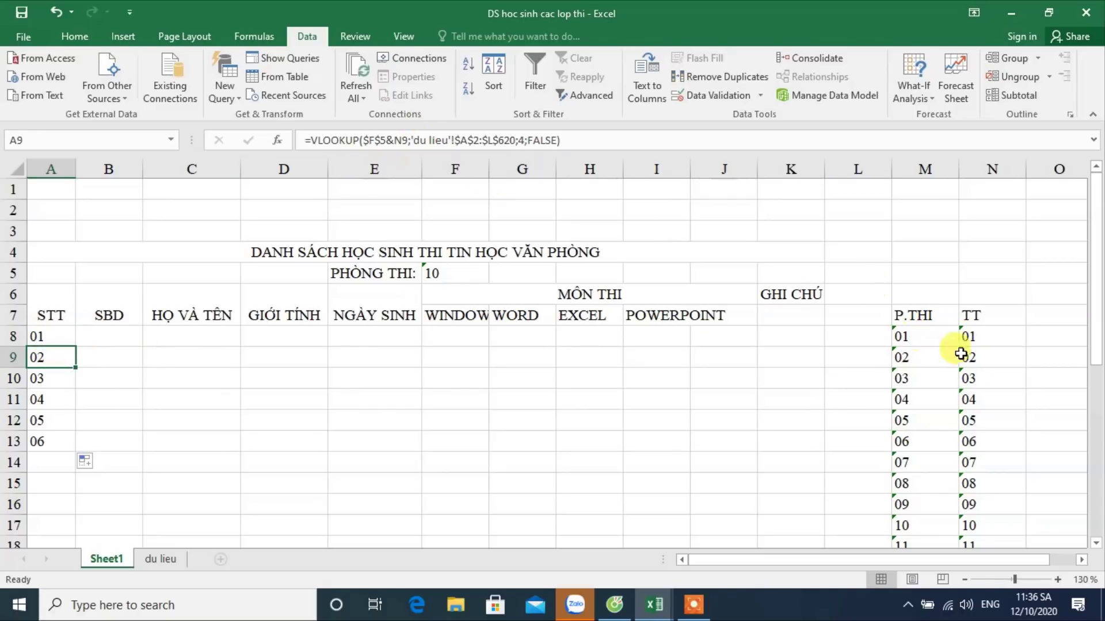
pyautogui.click(986, 341)
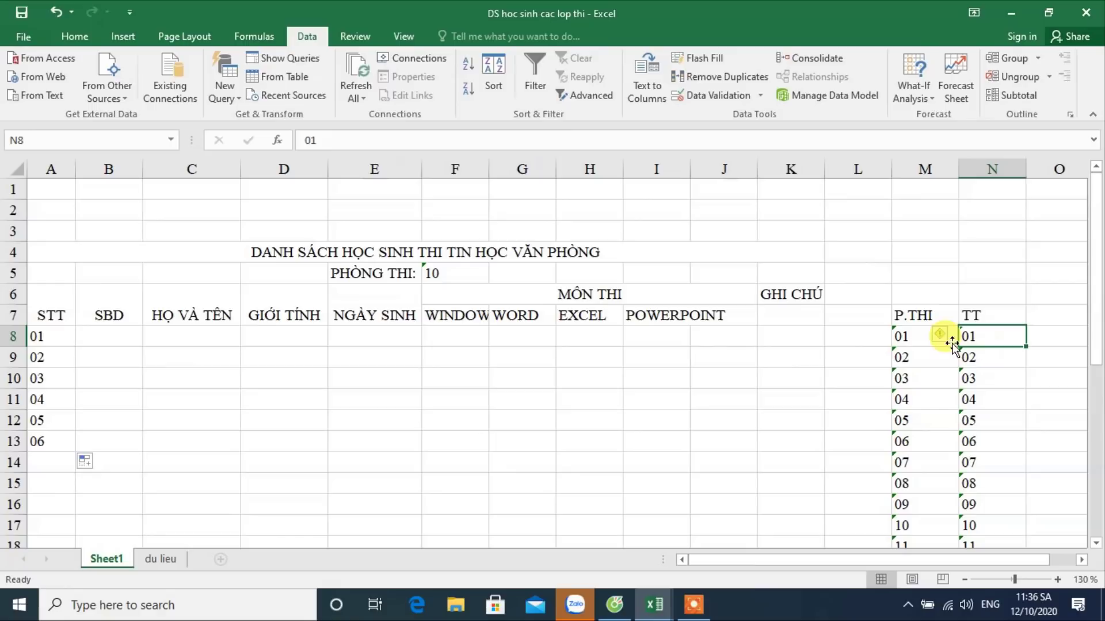
pyautogui.click(1010, 358)
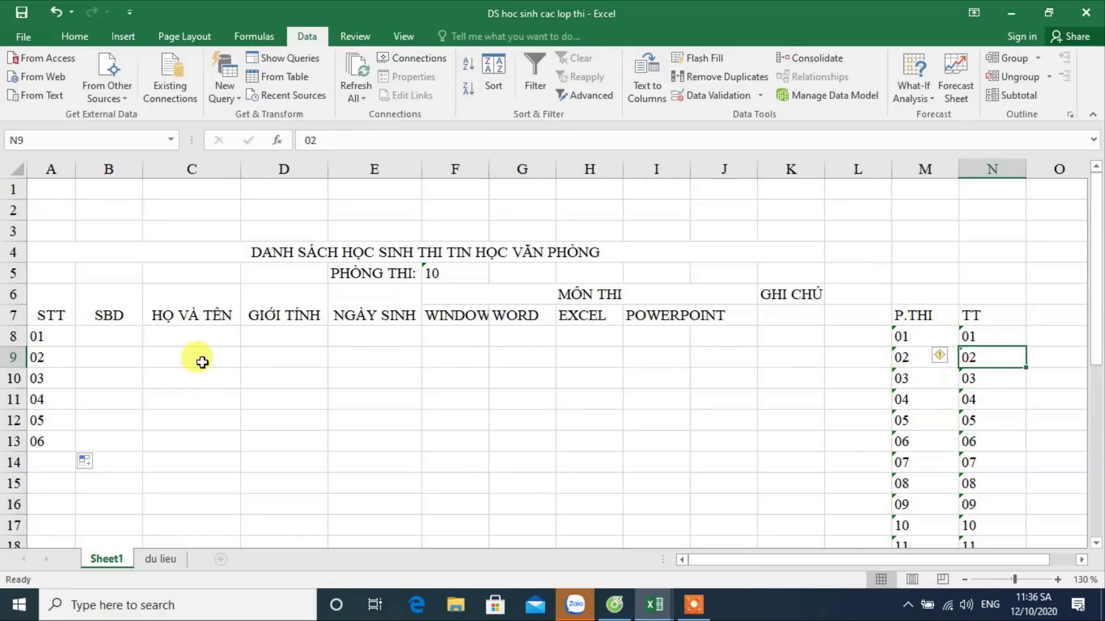
pyautogui.click(34, 343)
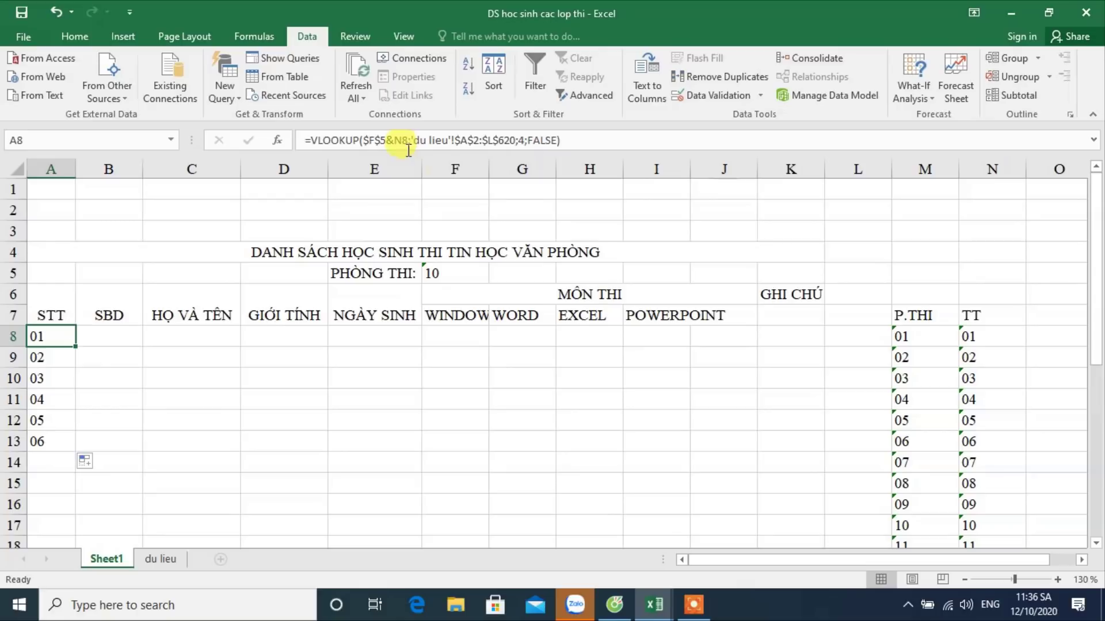
# Step: Check the key formula in cell A2 of the du lieu sheet
pyautogui.click(160, 561)
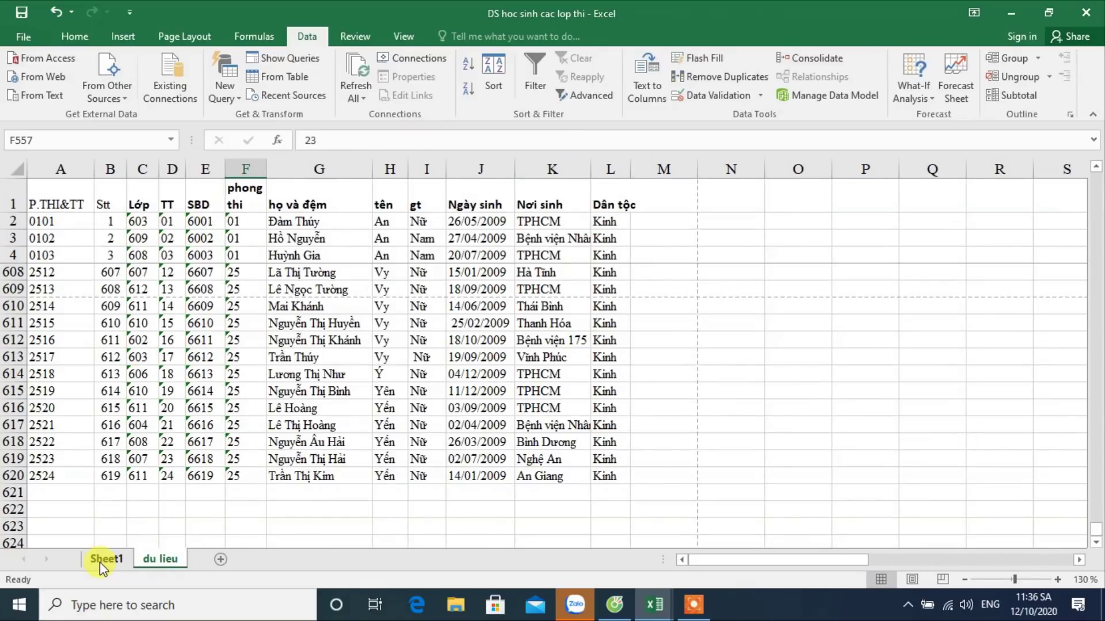
pyautogui.click(99, 562)
pyautogui.click(157, 561)
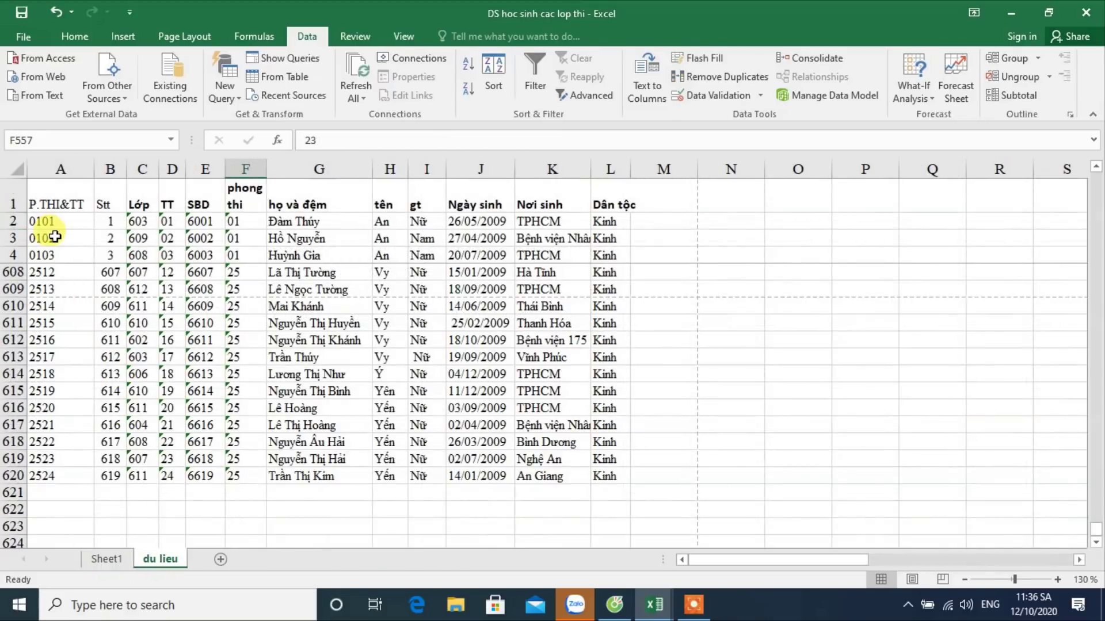
pyautogui.scroll(1, 55, 216)
pyautogui.click(54, 219)
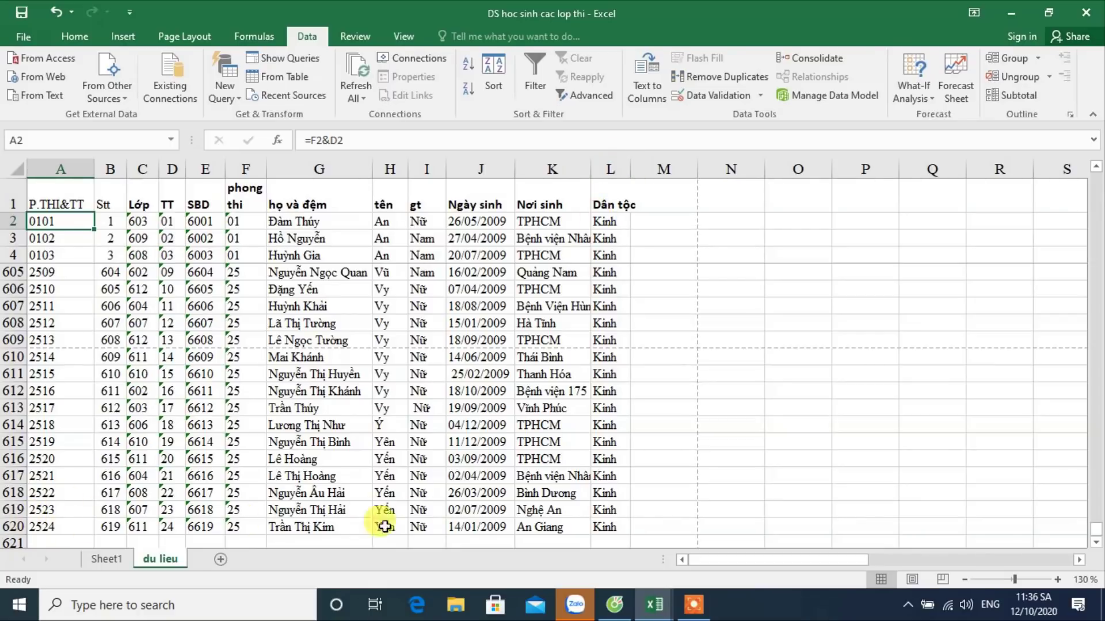
pyautogui.click(105, 558)
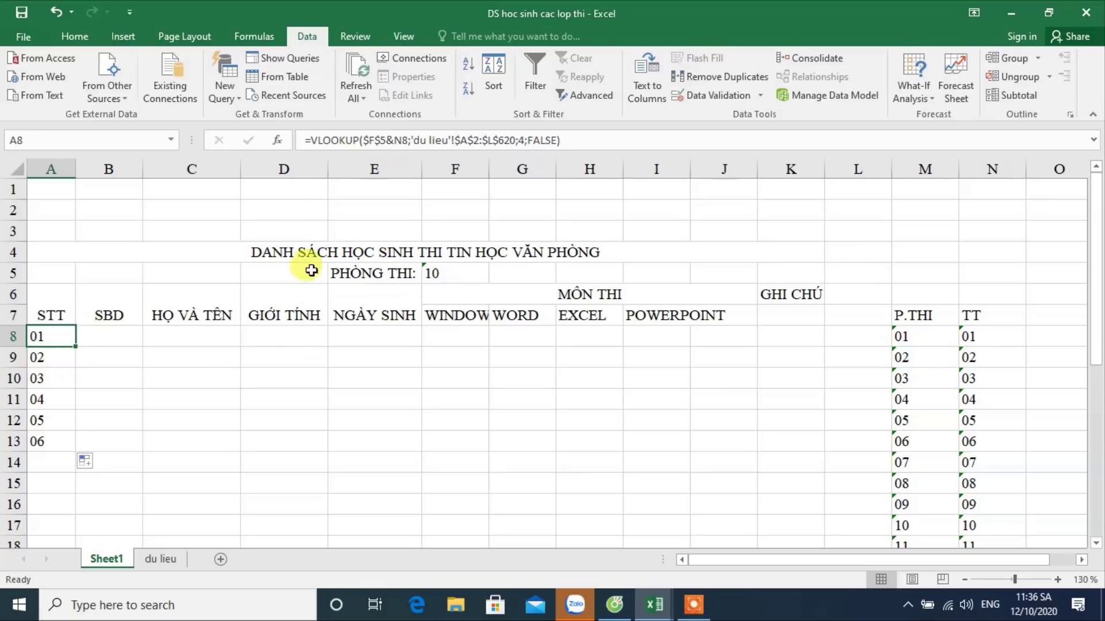
# Step: Compare the du lieu data block A2:L15 against the Sheet1 results
pyautogui.click(157, 558)
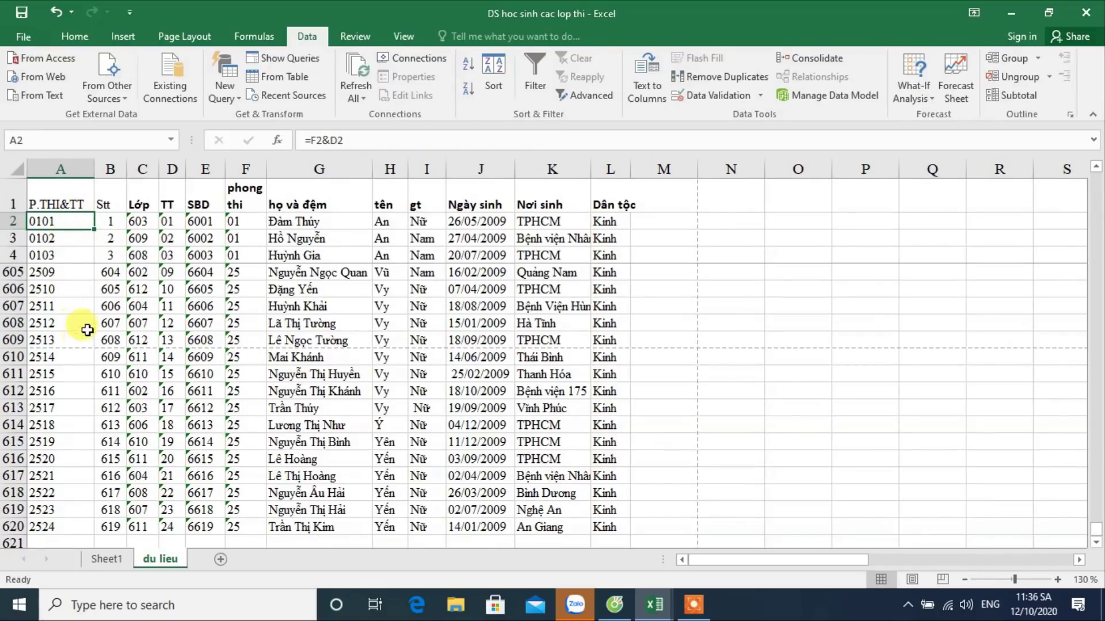
pyautogui.moveTo(60, 221); pyautogui.dragTo(625, 443)
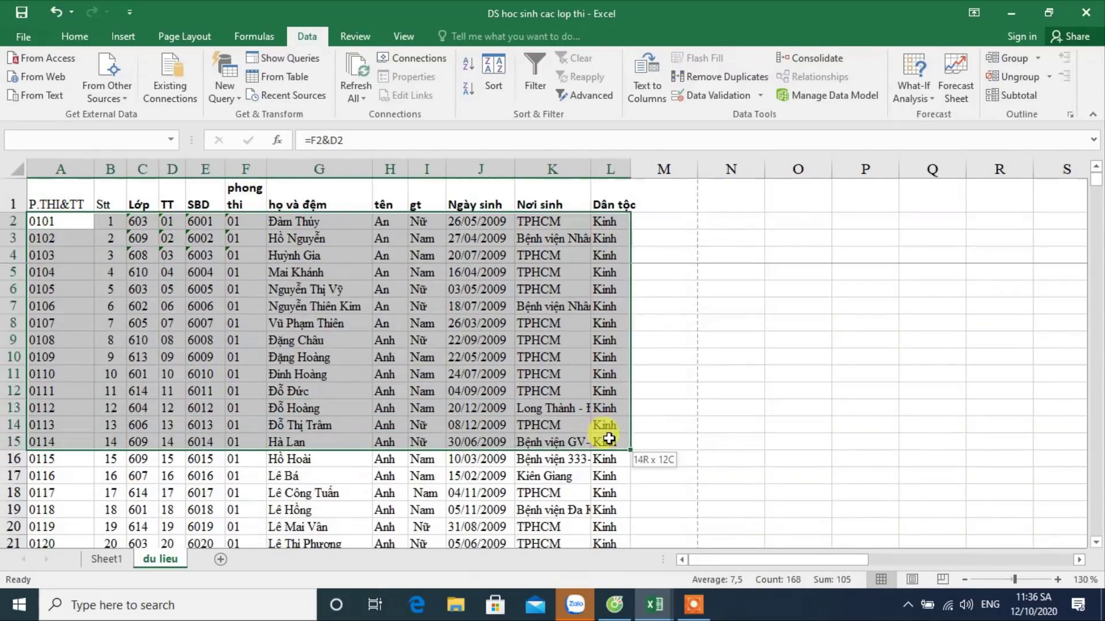
pyautogui.click(298, 305)
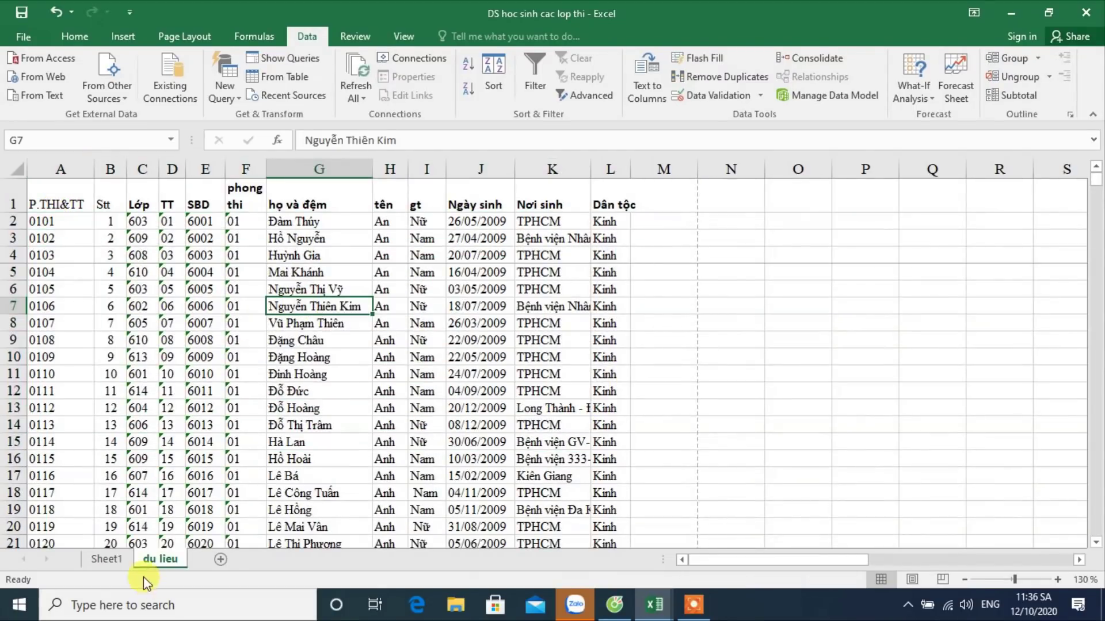
pyautogui.click(110, 561)
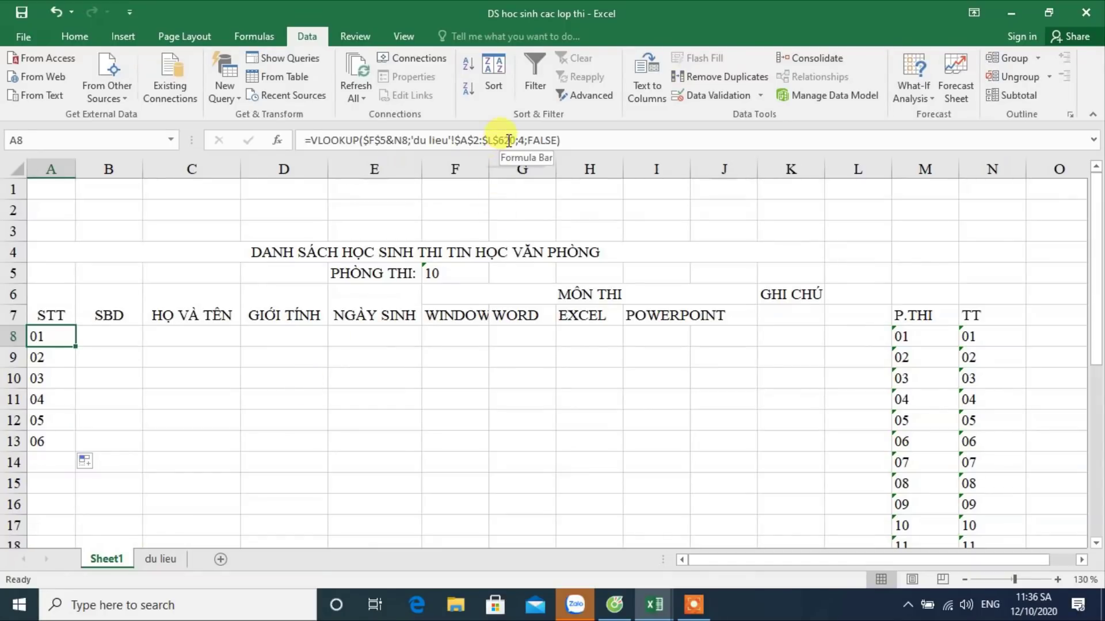
pyautogui.click(167, 561)
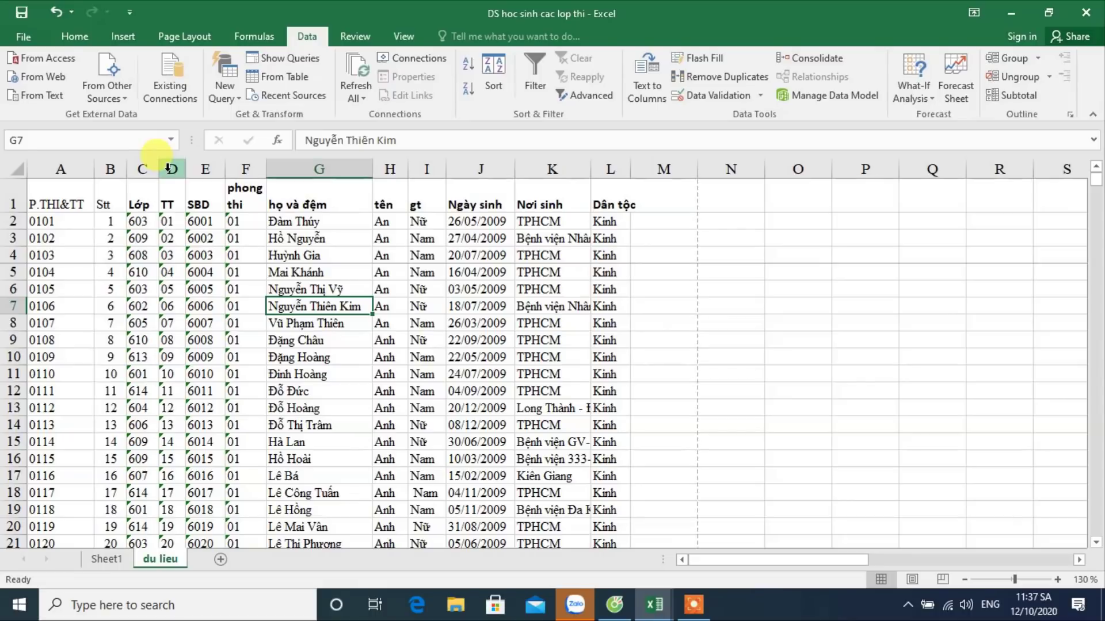
pyautogui.click(106, 559)
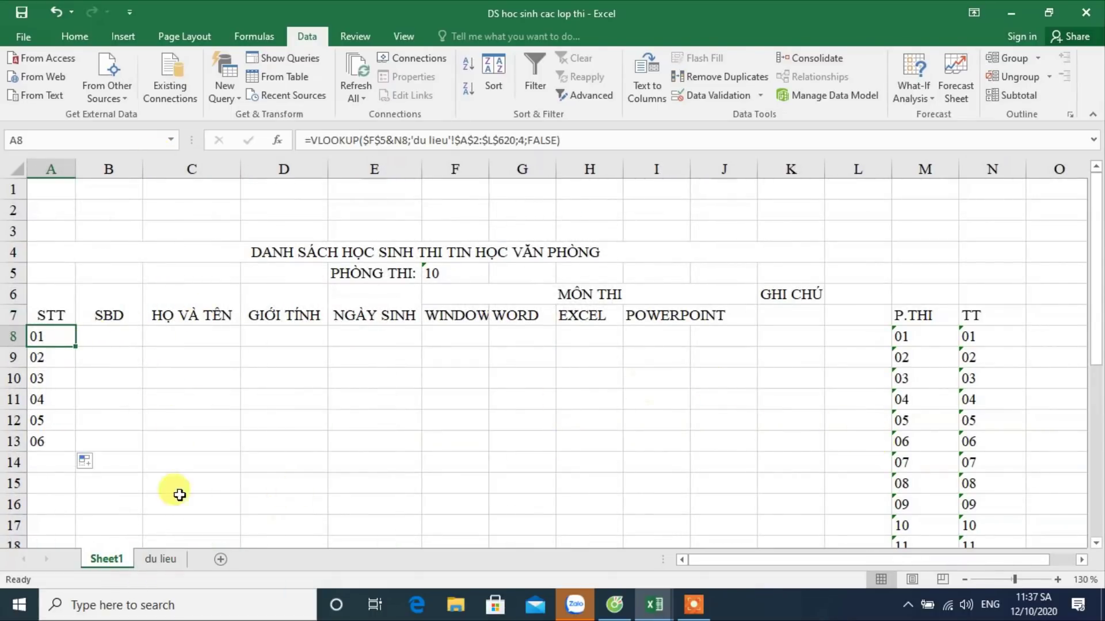
pyautogui.click(63, 358)
# Step: Fill the STT formula down to row 32 and copy A8 across to E8, which shows #N/A
pyautogui.moveTo(73, 371)
pyautogui.mouseDown()
pyautogui.moveTo(83, 573)
pyautogui.moveTo(86, 558)
pyautogui.moveTo(605, 499)
pyautogui.moveTo(229, 490)
pyautogui.moveTo(216, 504)
pyautogui.mouseUp()
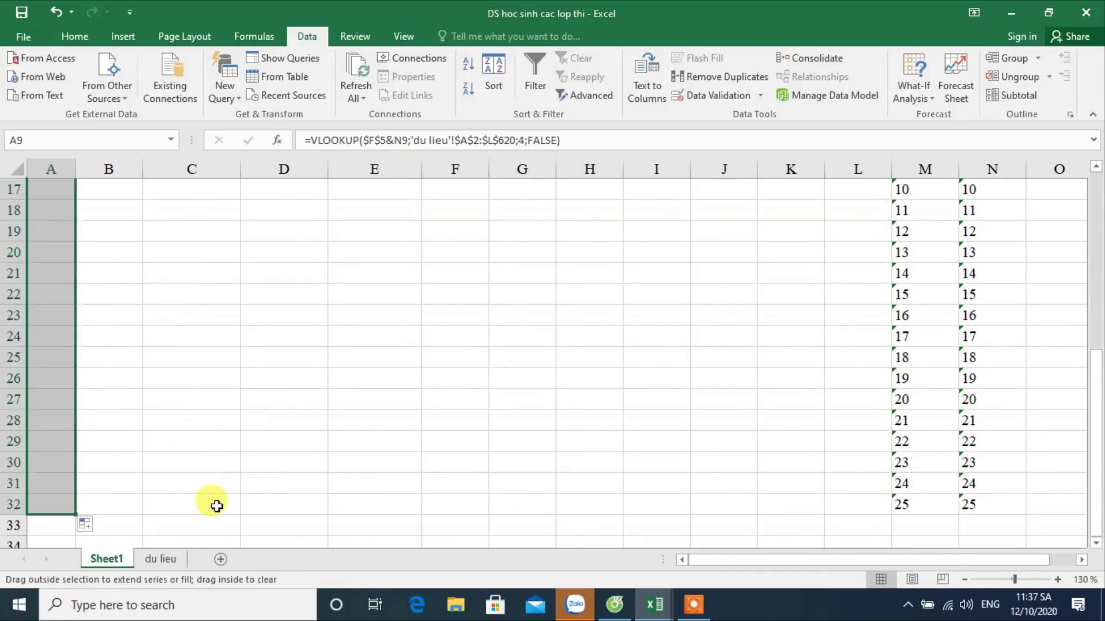
pyautogui.scroll(5, 156, 391)
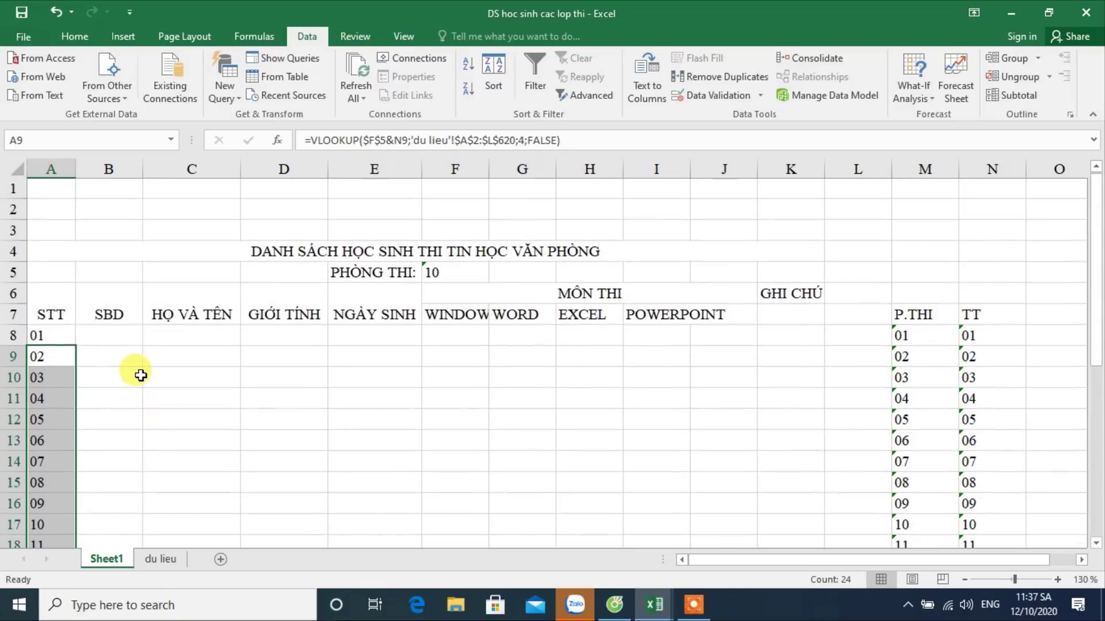
pyautogui.click(101, 339)
pyautogui.click(72, 337)
pyautogui.moveTo(75, 346)
pyautogui.mouseDown()
pyautogui.moveTo(500, 349)
pyautogui.moveTo(436, 348)
pyautogui.mouseUp()
pyautogui.click(117, 337)
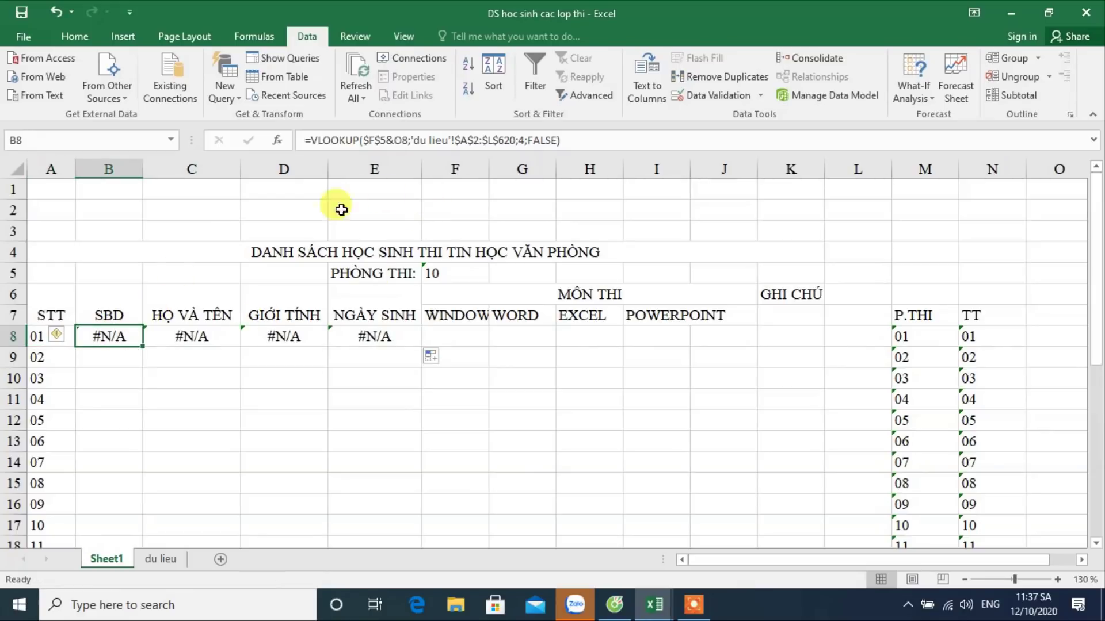
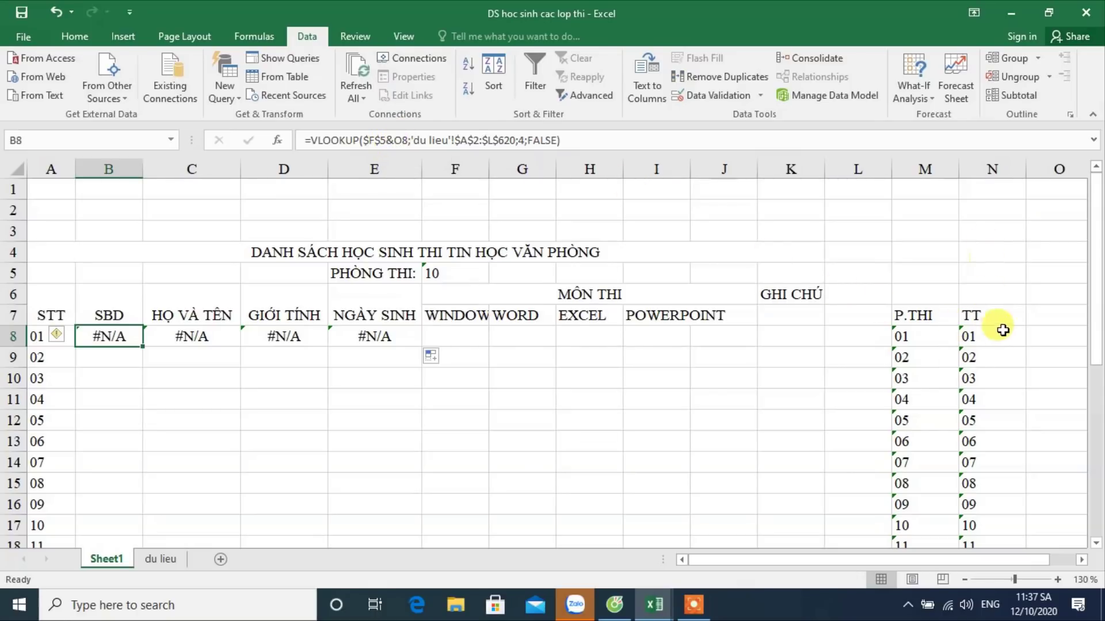
# Step: Change the lookup value in B8's VLOOKUP from O8 to N8 and compare against du lieu
pyautogui.click(401, 139)
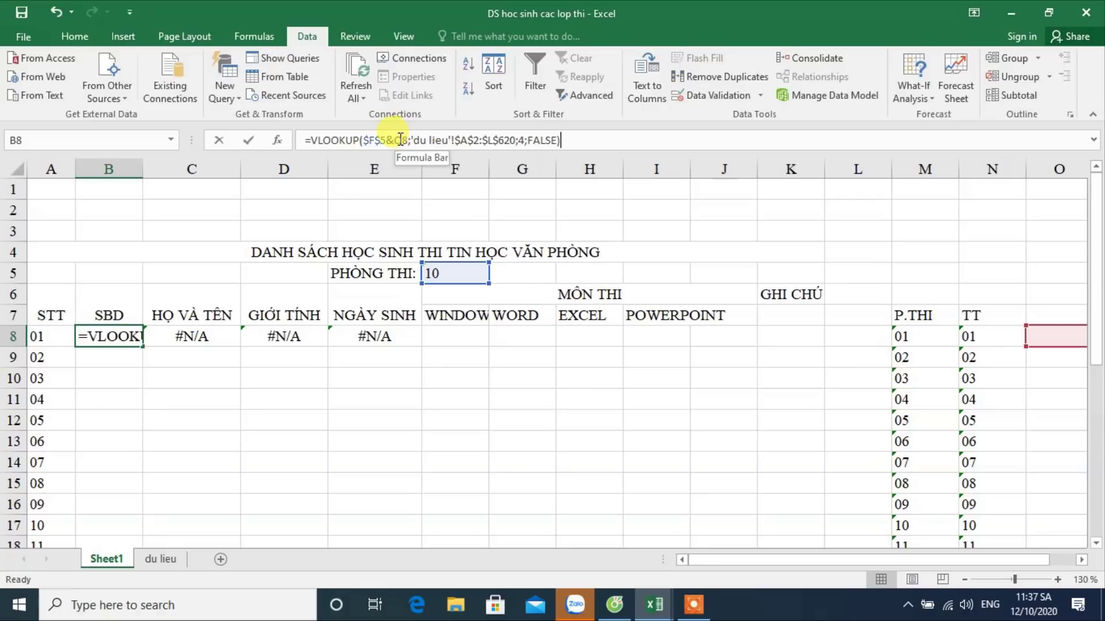
pyautogui.press('BackSpace')
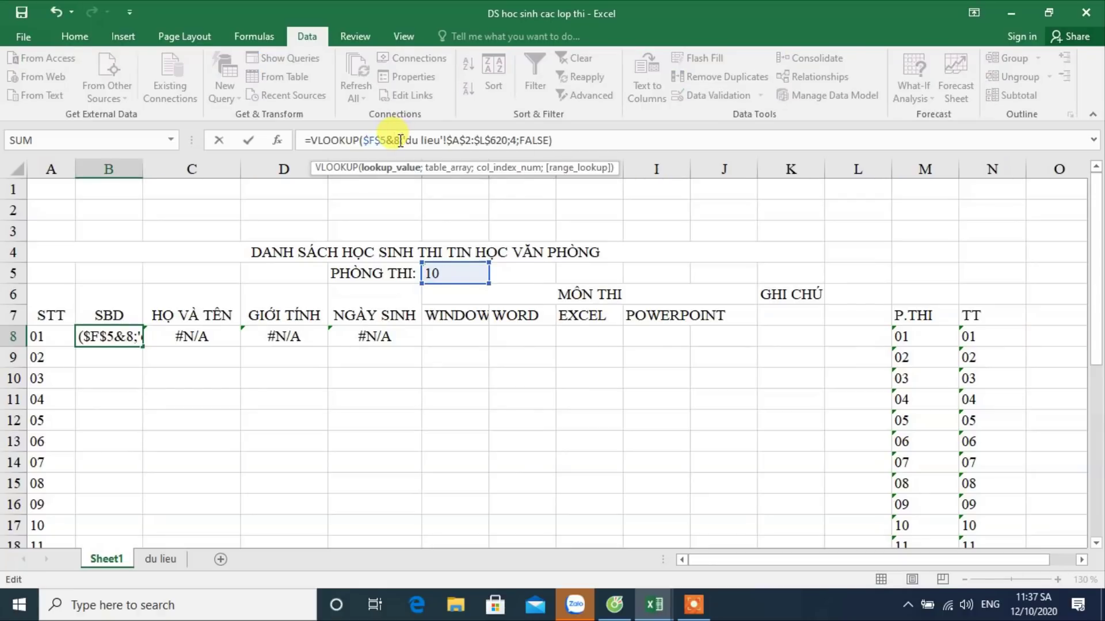
pyautogui.write('N')
pyautogui.press('Return')
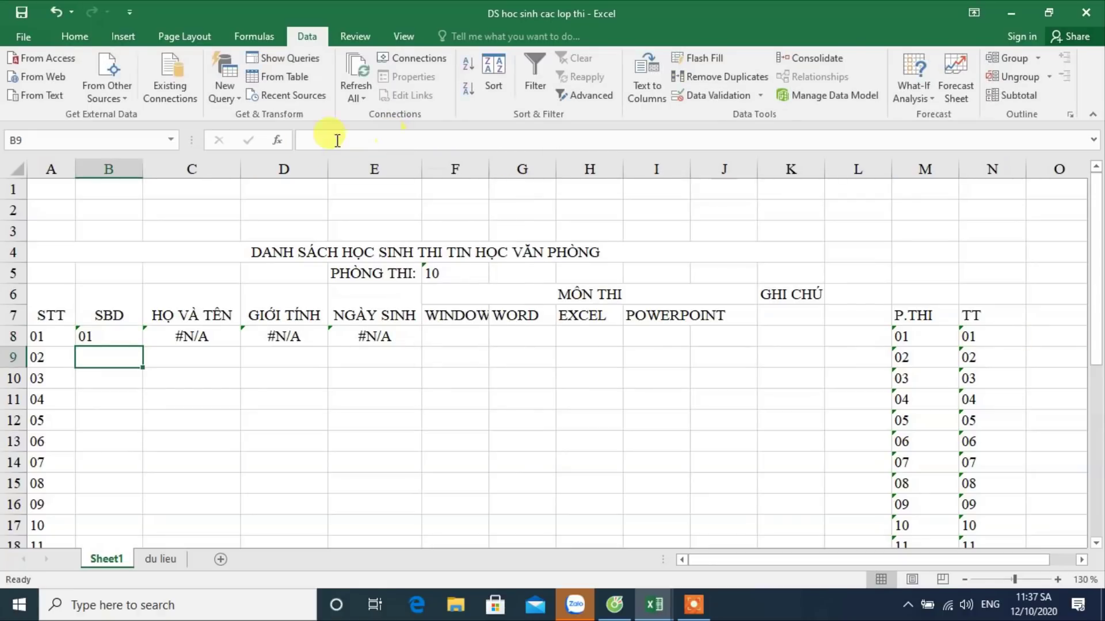
pyautogui.click(127, 336)
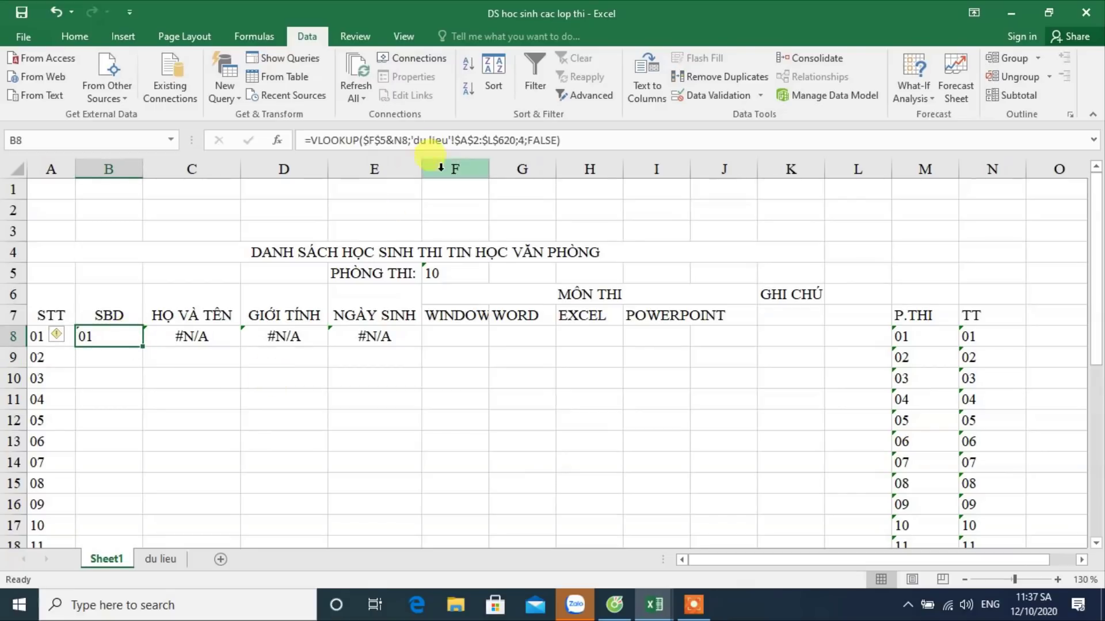
pyautogui.click(166, 565)
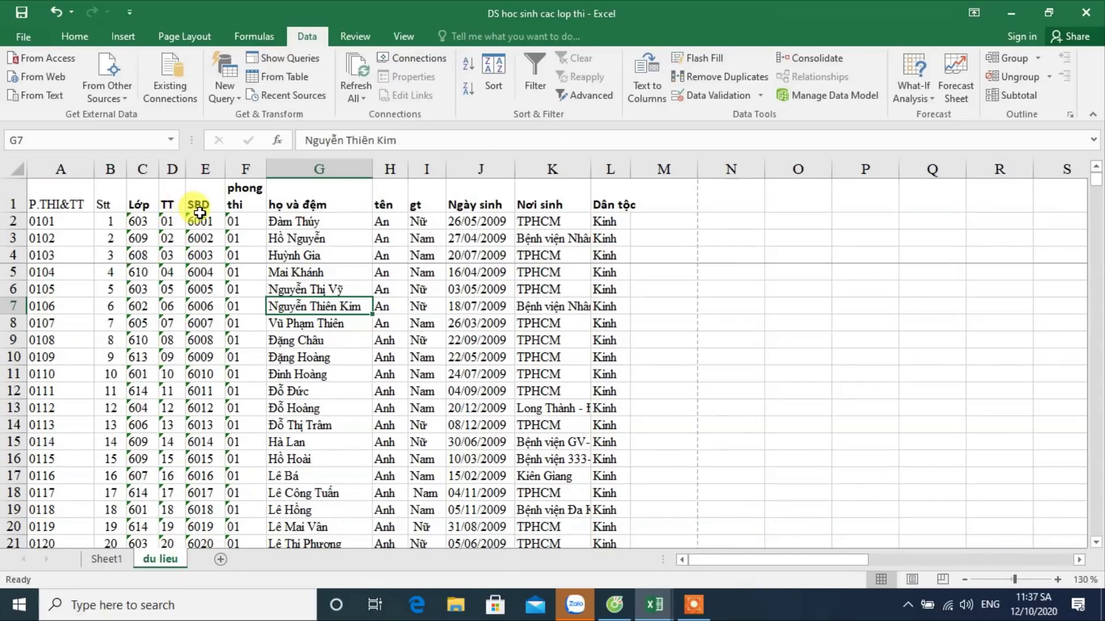
pyautogui.click(108, 562)
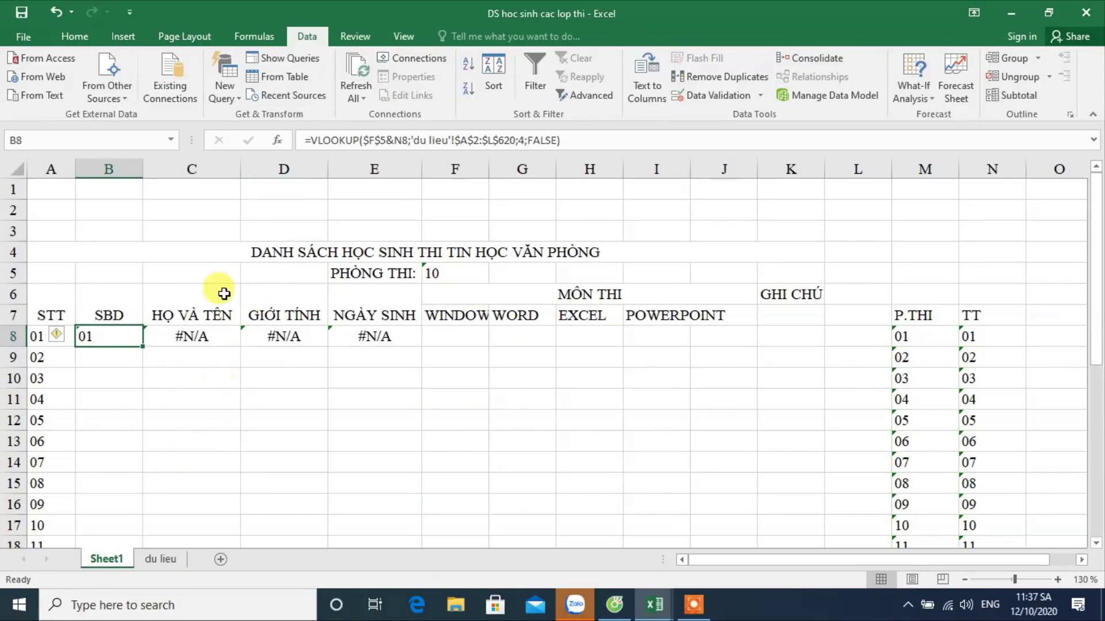
# Step: Set B8's VLOOKUP column index from 4 to 2 so it returns candidate number 6226
pyautogui.click(520, 140)
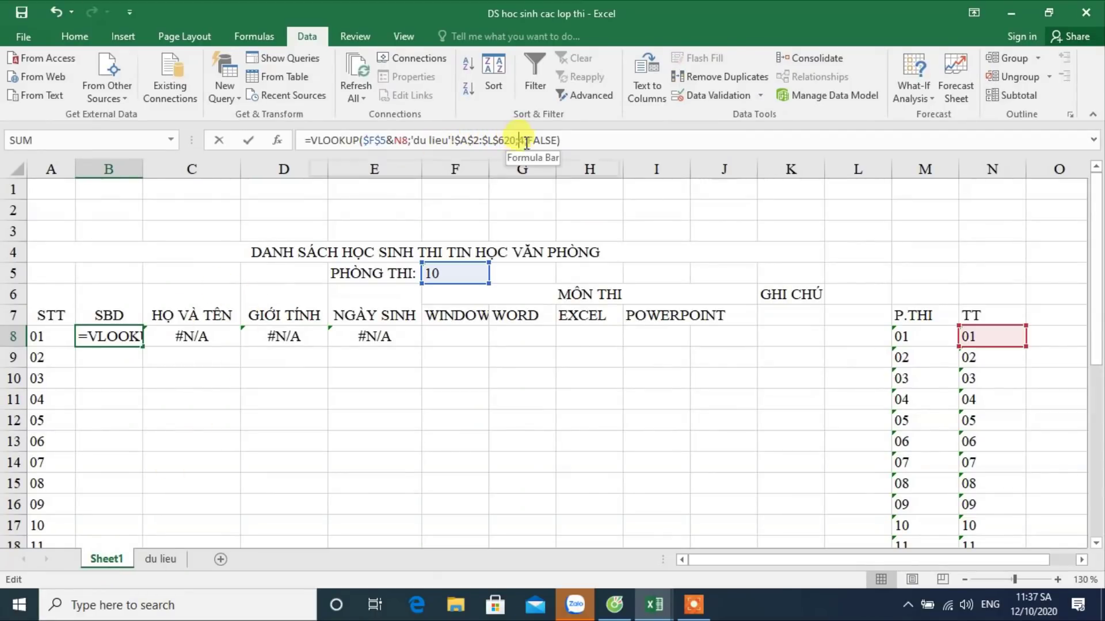
pyautogui.press('BackSpace')
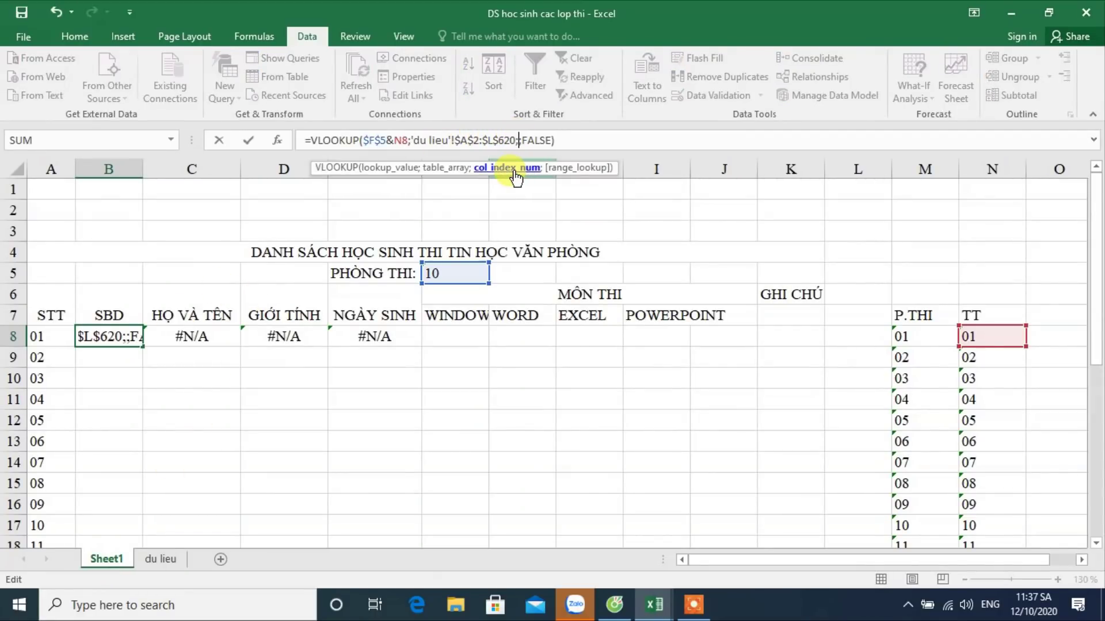
pyautogui.write('2')
pyautogui.press('Return')
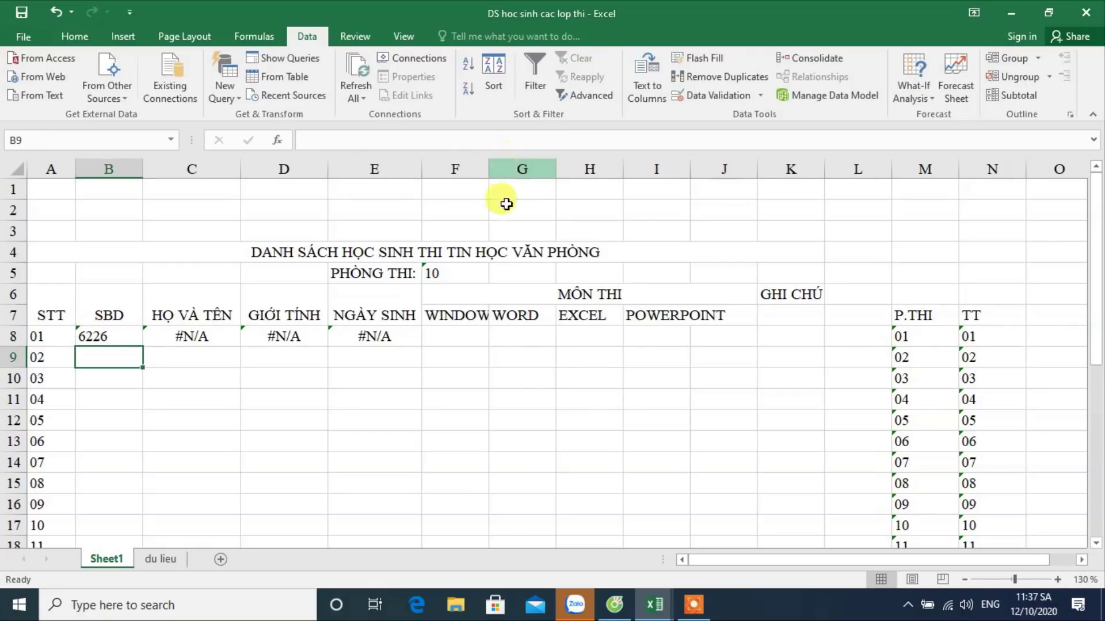
pyautogui.click(165, 558)
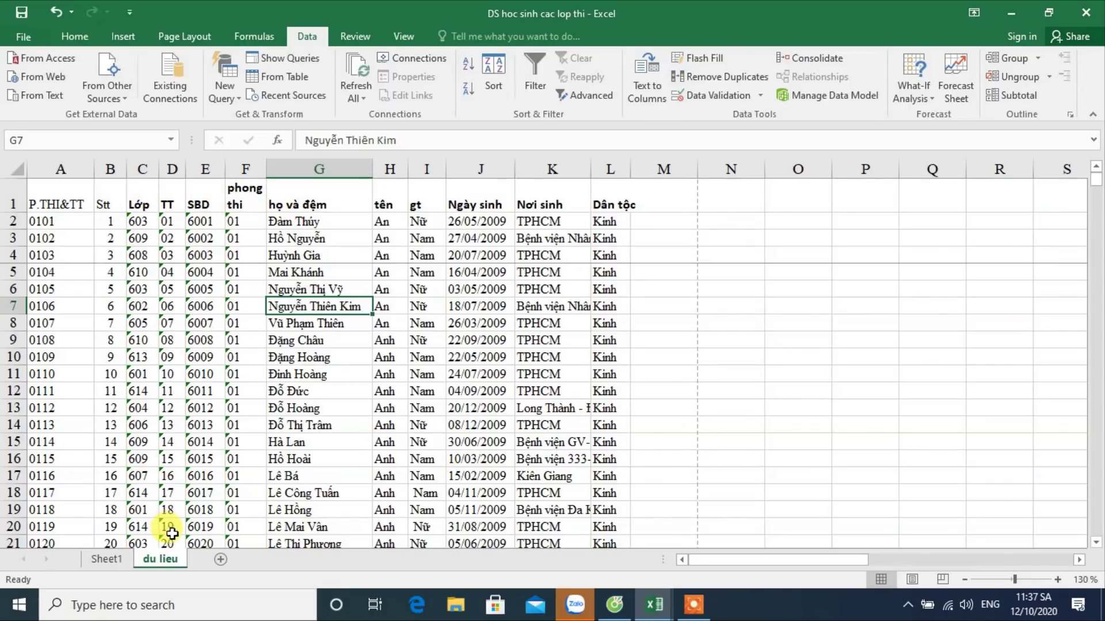
# Step: Change C8's VLOOKUP lookup value from P8 to N8 and its column index to 7
pyautogui.click(106, 558)
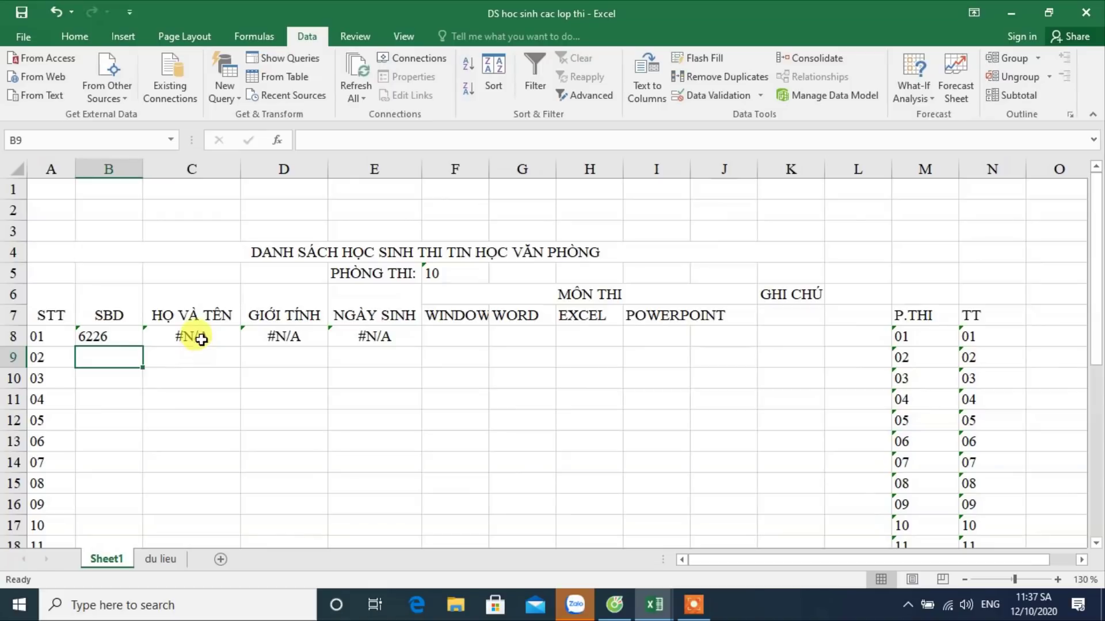
pyautogui.click(192, 336)
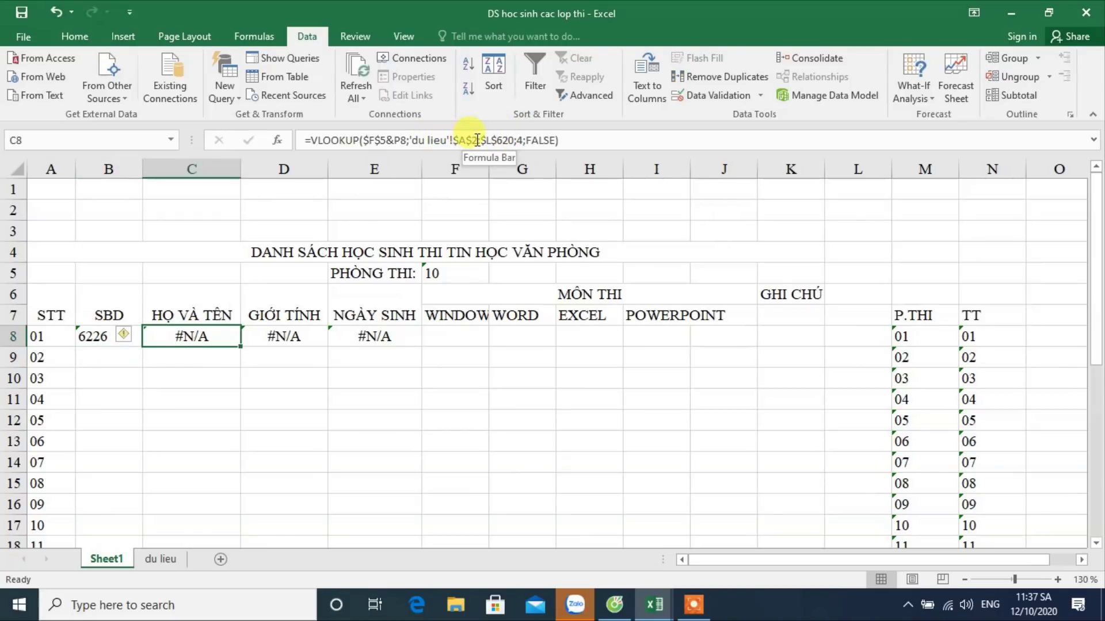
pyautogui.click(403, 140)
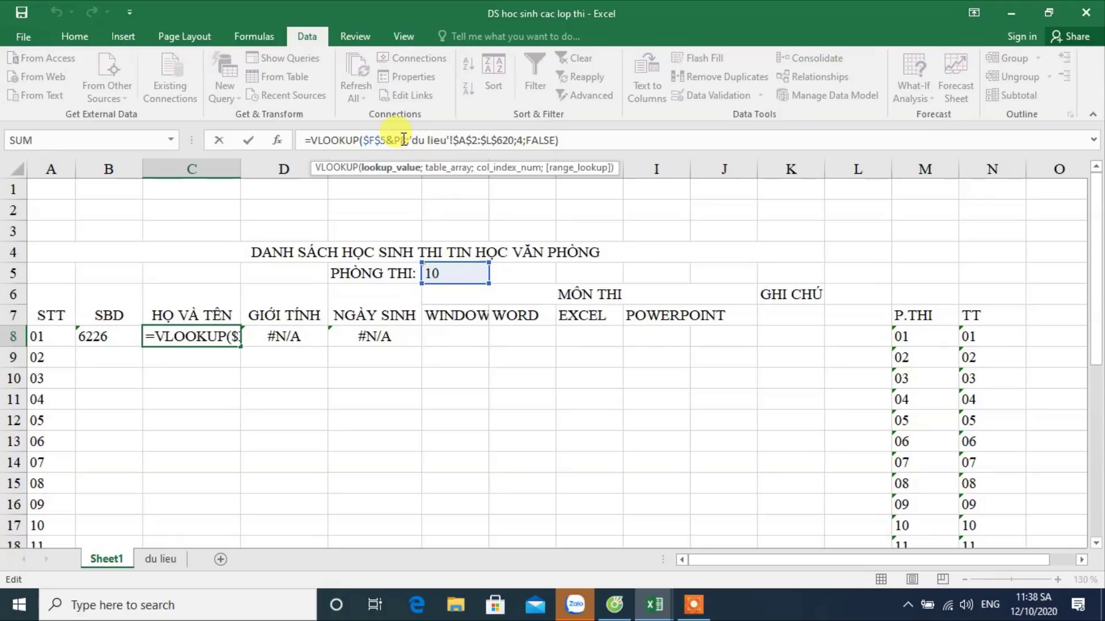
pyautogui.press('BackSpace')
pyautogui.write('N')
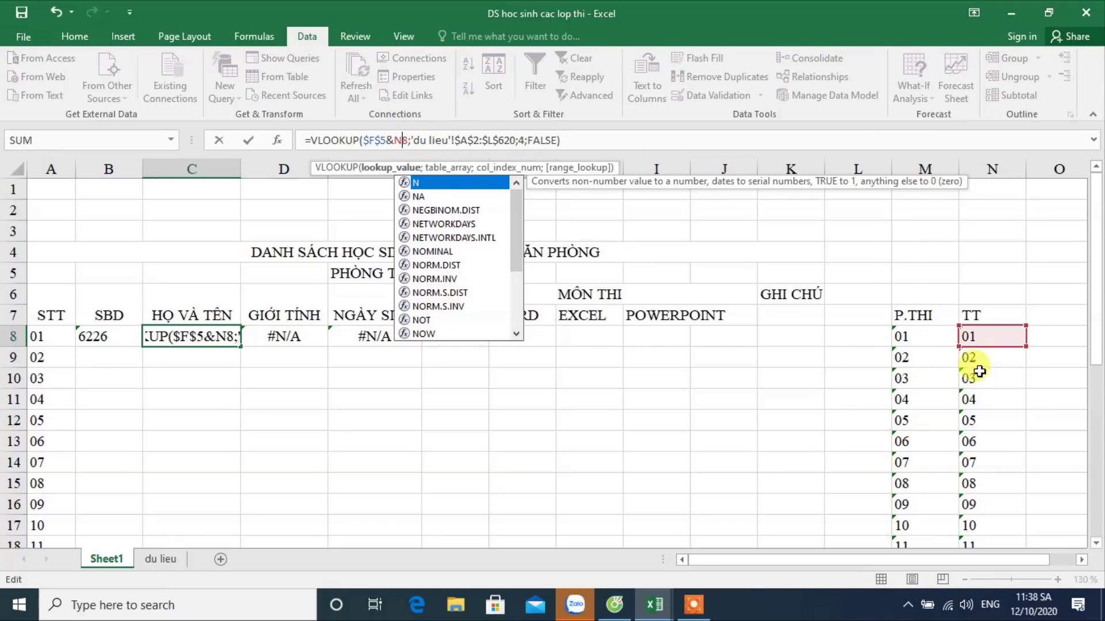
pyautogui.doubleClick(521, 140)
pyautogui.write('4')
pyautogui.press('BackSpace')
pyautogui.write('7')
pyautogui.press('Return')
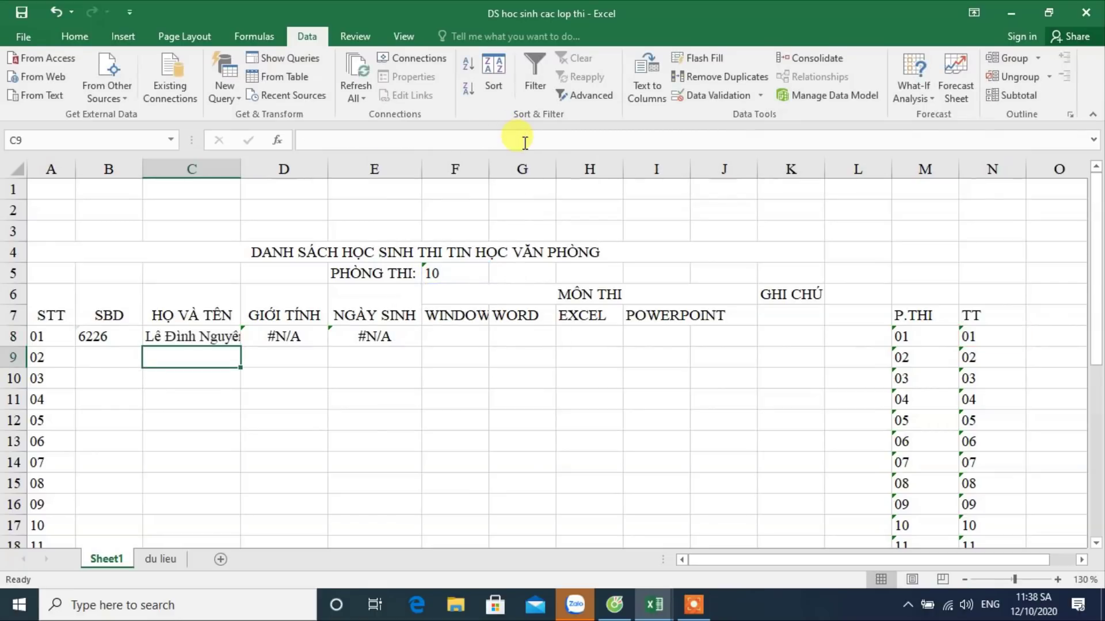
# Step: Widen column C and change C8's column index to 7&8, which returns #REF!
pyautogui.moveTo(241, 173); pyautogui.dragTo(255, 173)
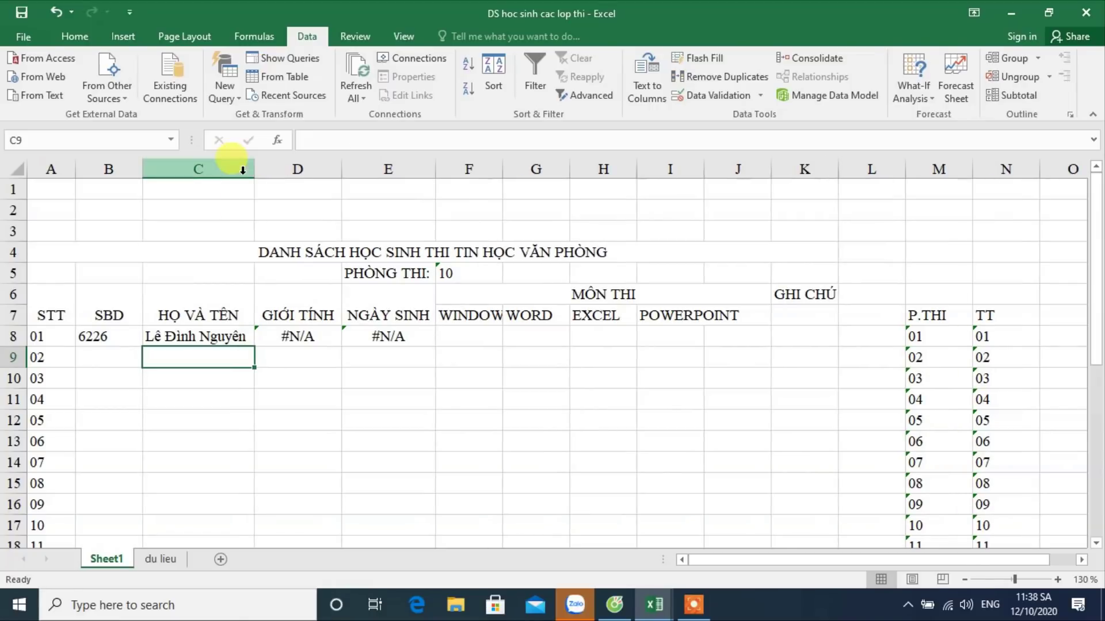
pyautogui.click(239, 334)
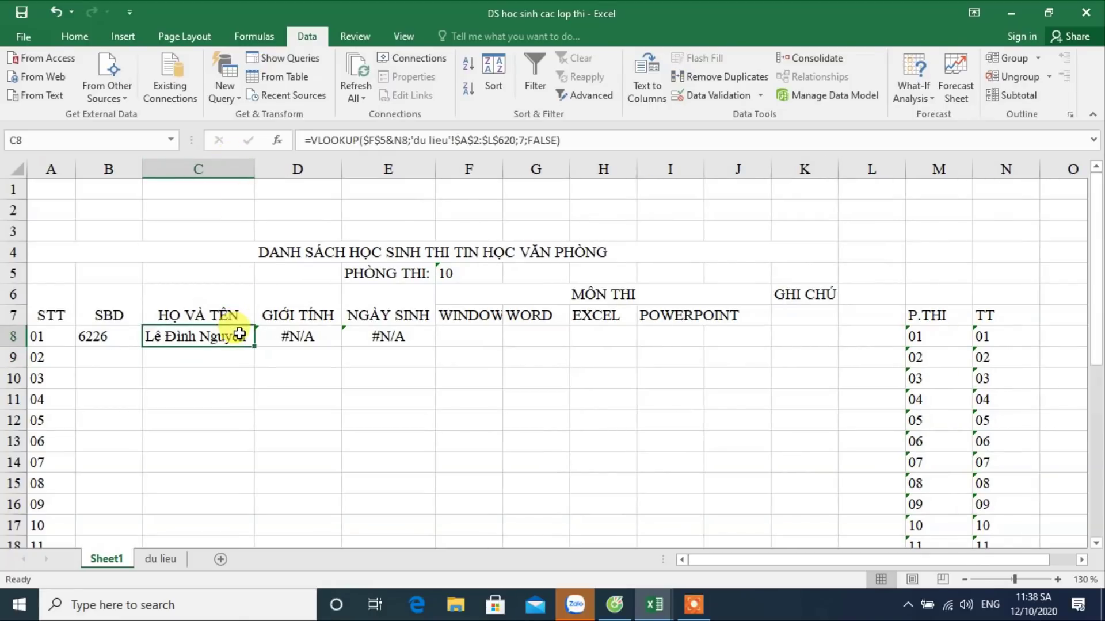
pyautogui.click(525, 138)
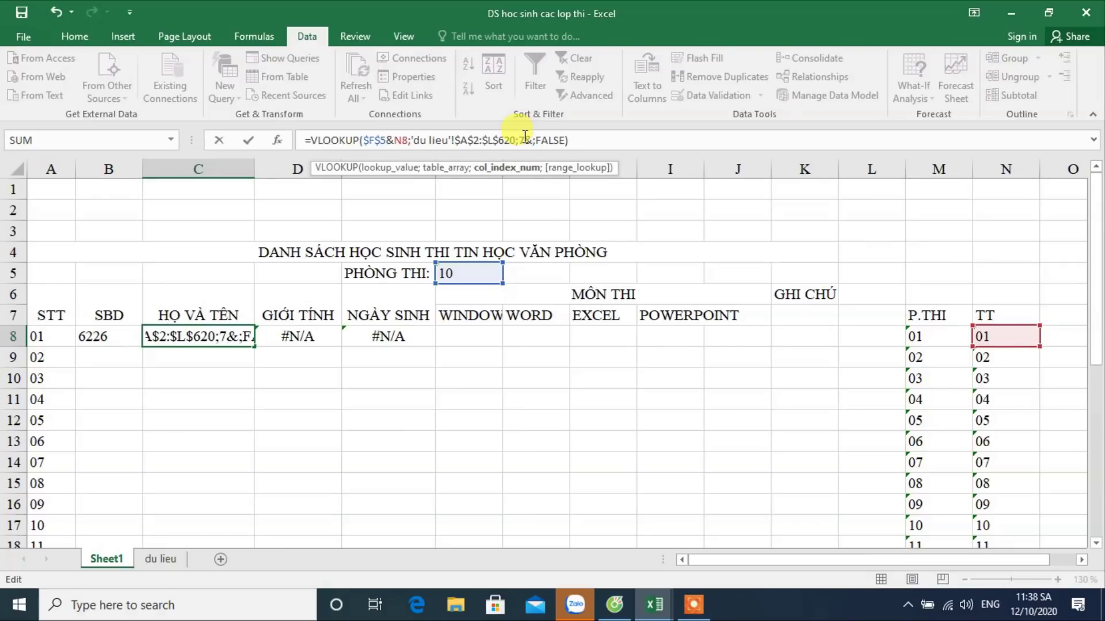
pyautogui.write('&8')
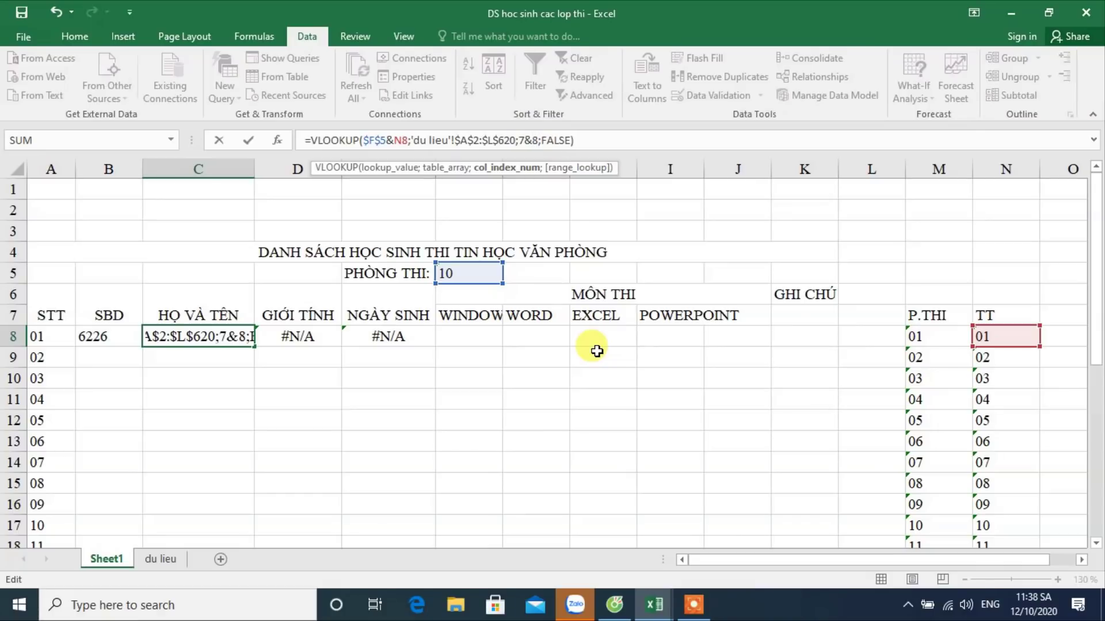
pyautogui.press('Return')
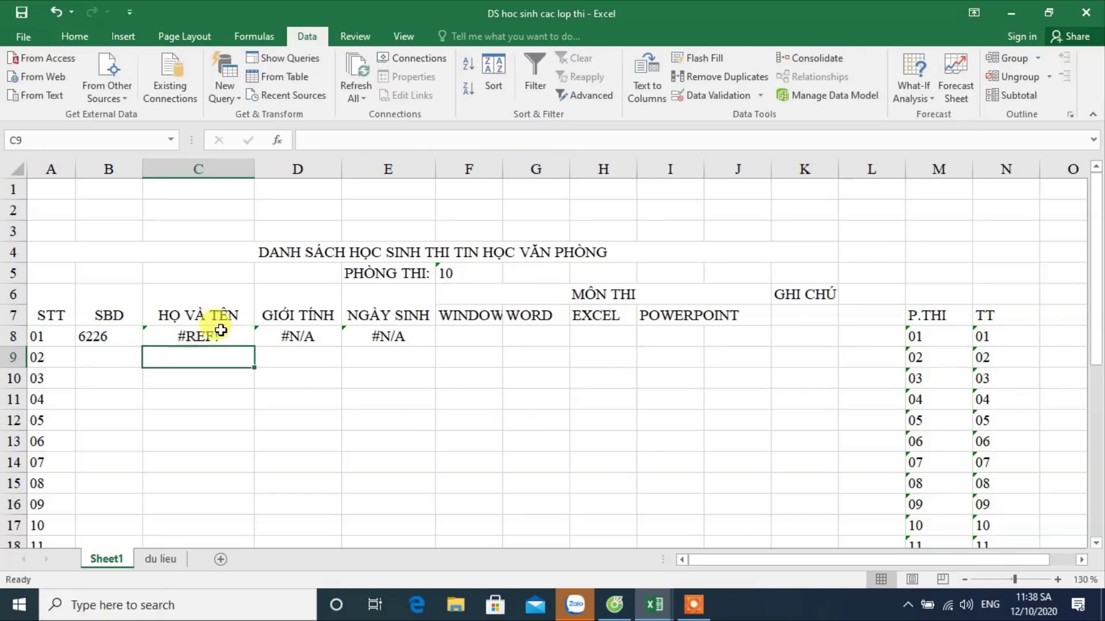
pyautogui.click(219, 337)
pyautogui.click(158, 559)
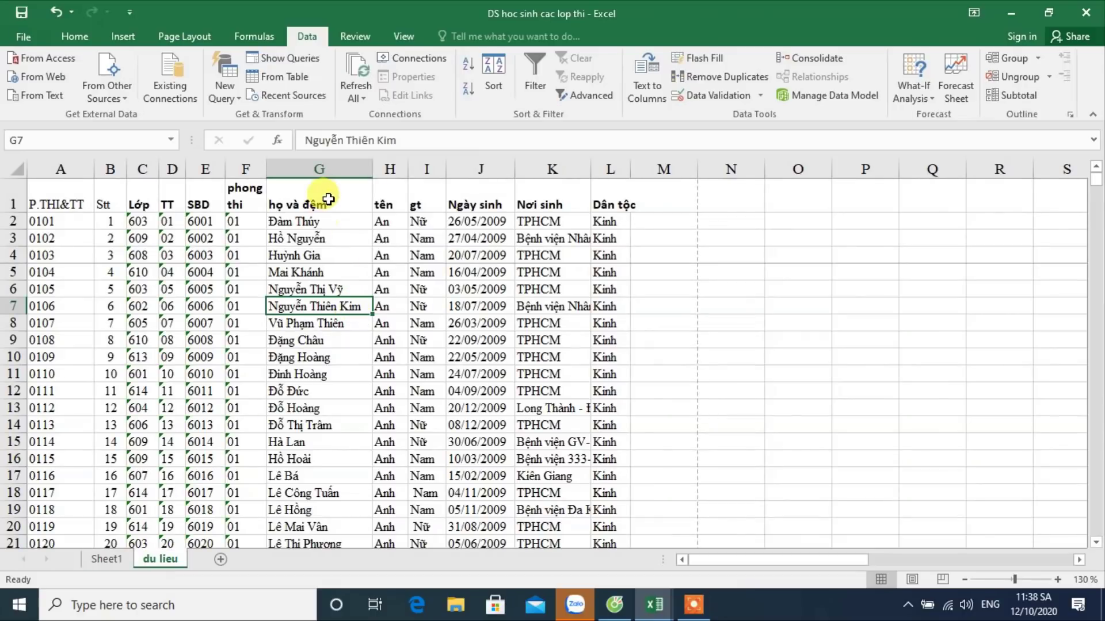
# Step: Insert a new column I on du lieu headed HO VA TEN and widen it
pyautogui.rightClick(420, 168)
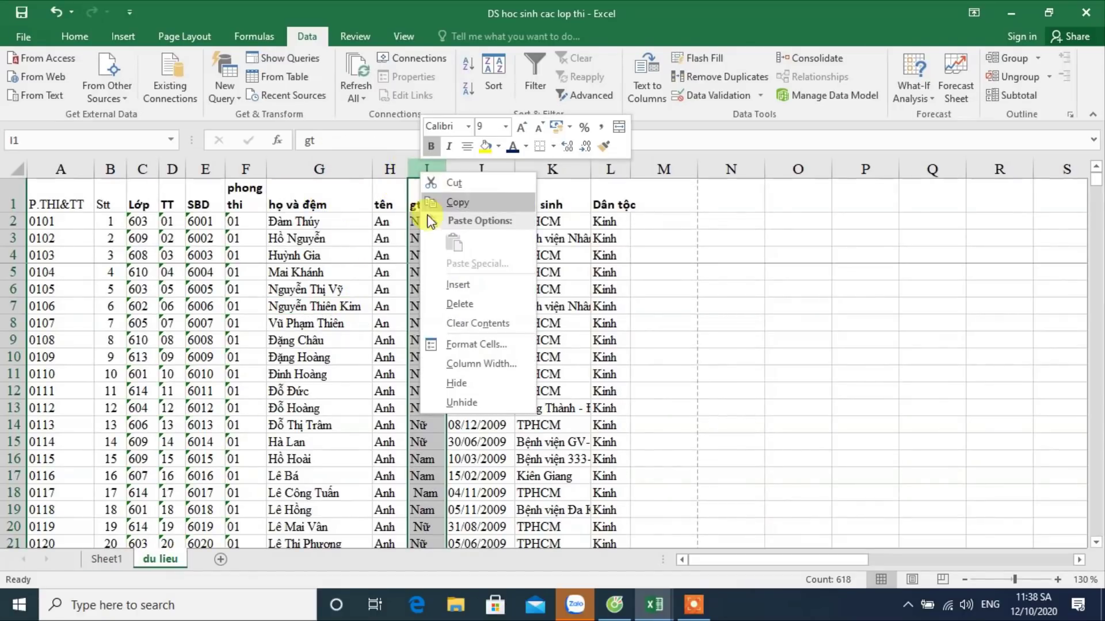
pyautogui.click(441, 280)
pyautogui.click(432, 227)
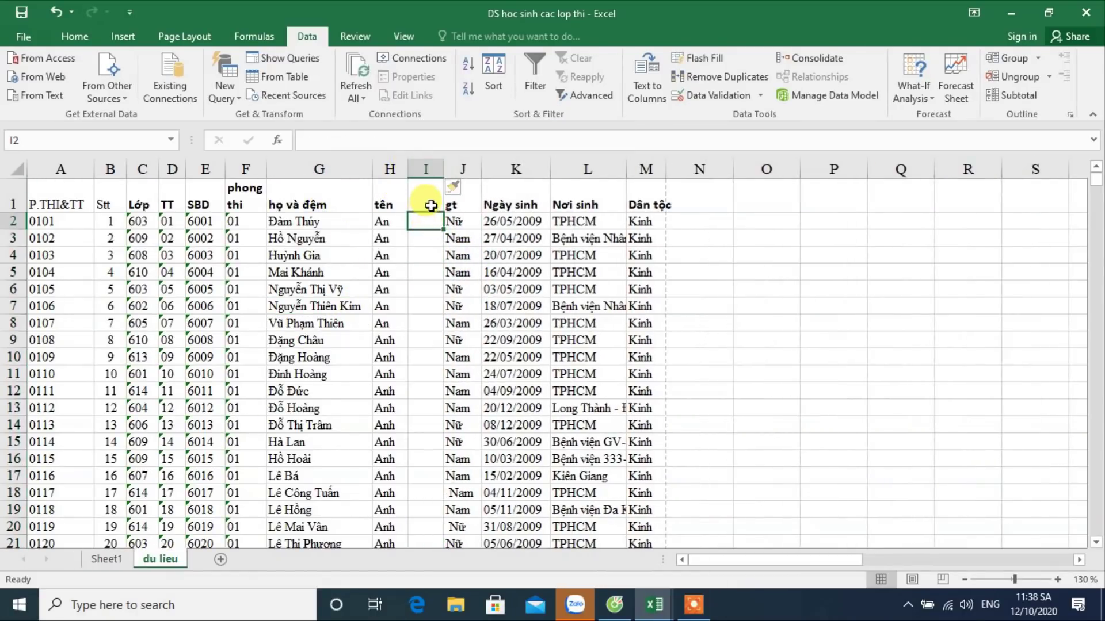
pyautogui.click(432, 205)
pyautogui.write('HO VA TEN')
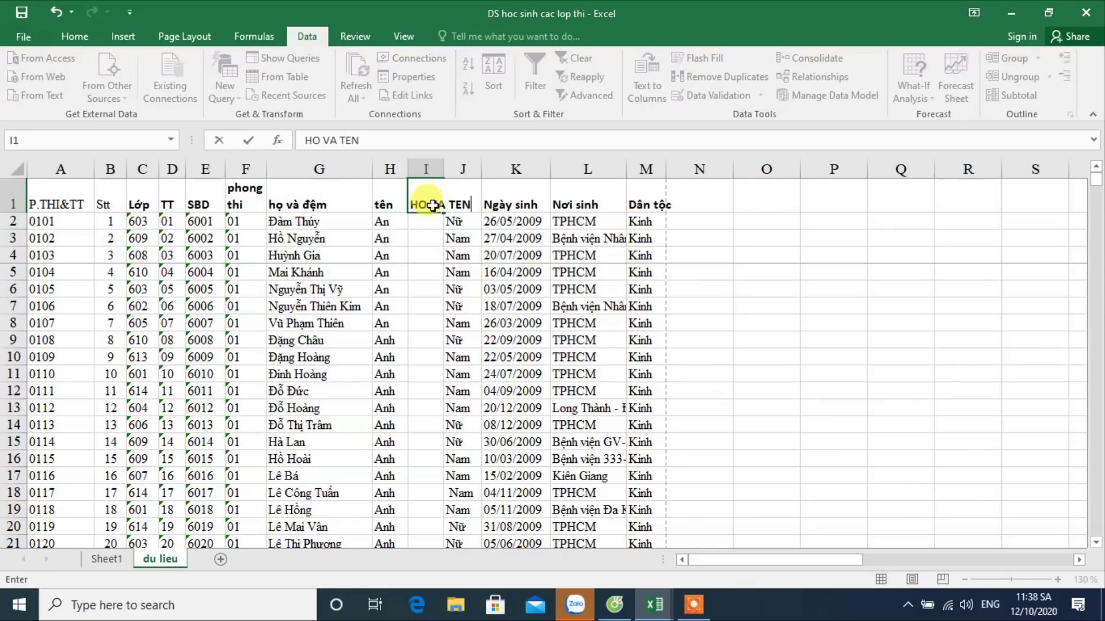
pyautogui.press('Return')
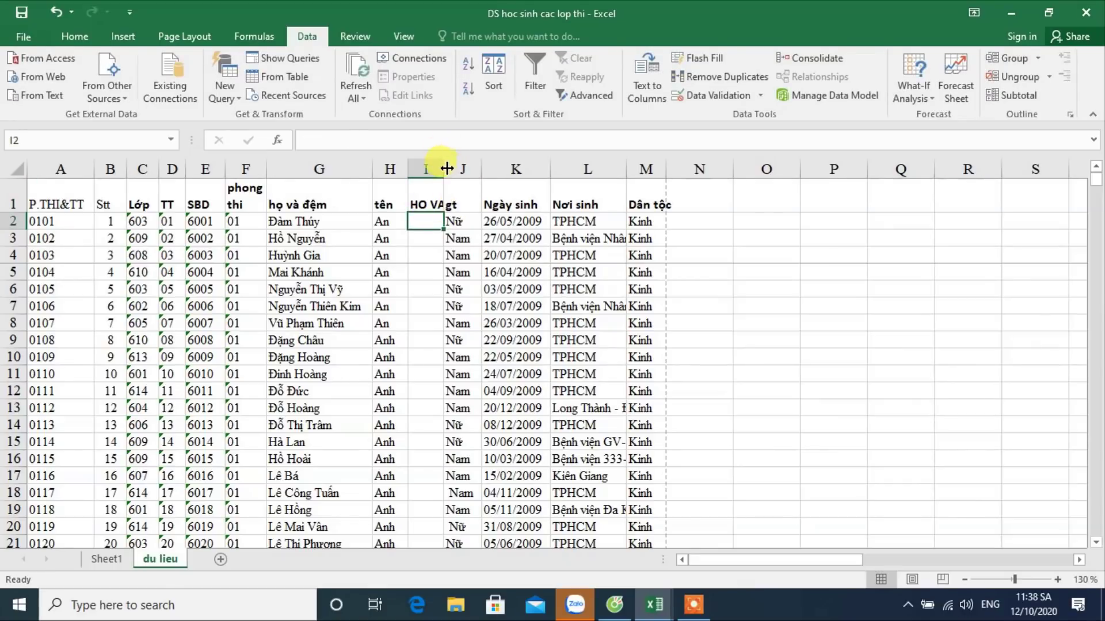
pyautogui.moveTo(446, 168); pyautogui.dragTo(489, 168)
# Step: Enter a formula in I2 joining the surname in G2 with the given name in H2
pyautogui.click(337, 224)
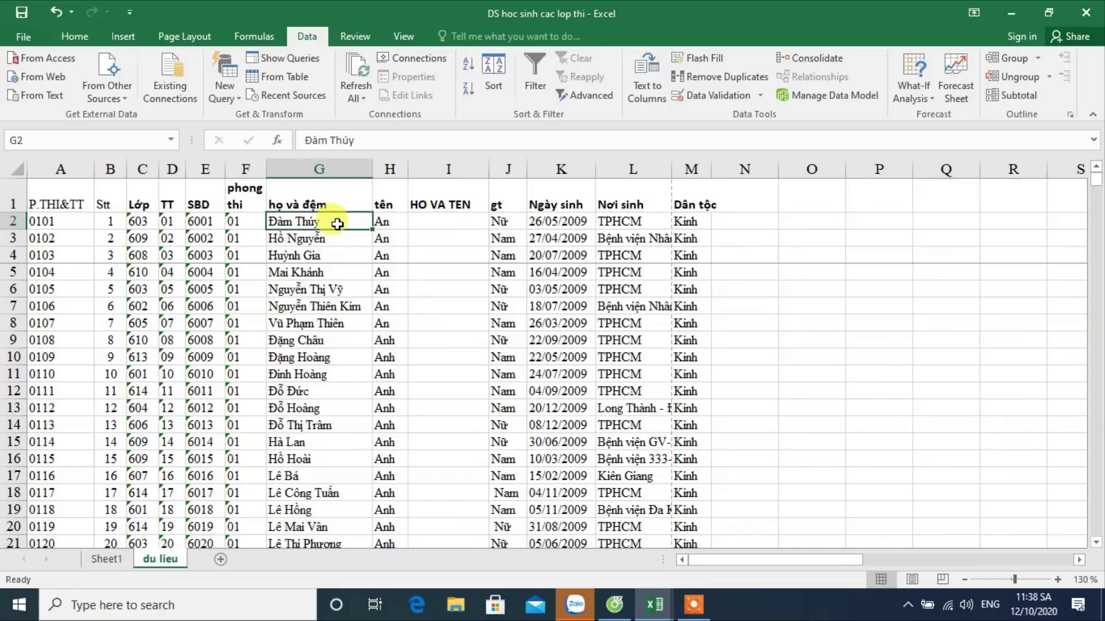
pyautogui.click(423, 222)
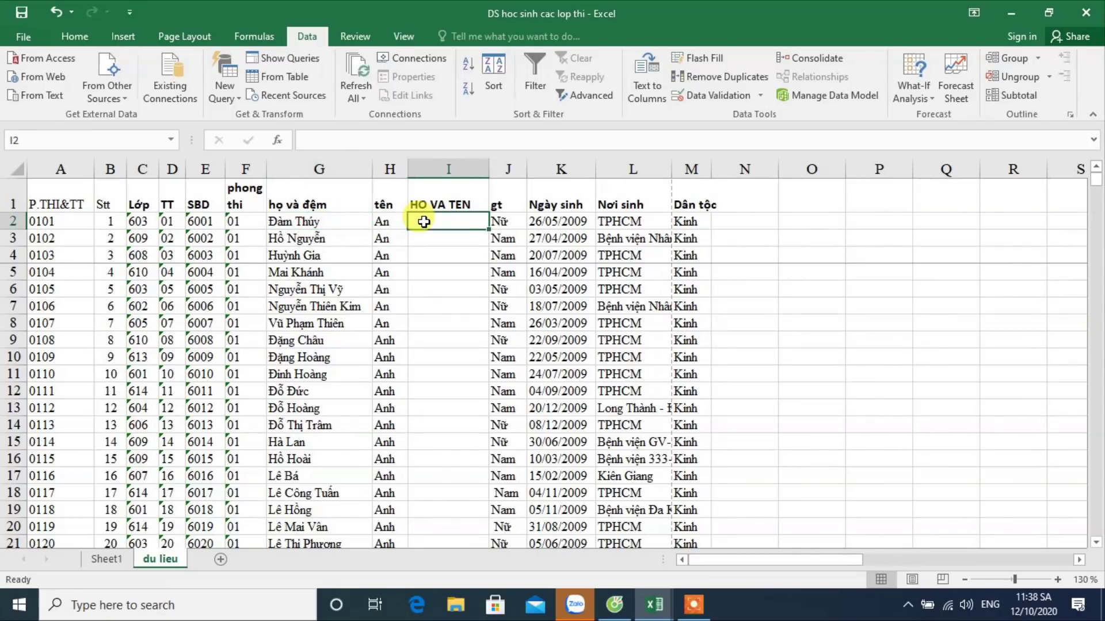
pyautogui.write('=')
pyautogui.click(327, 226)
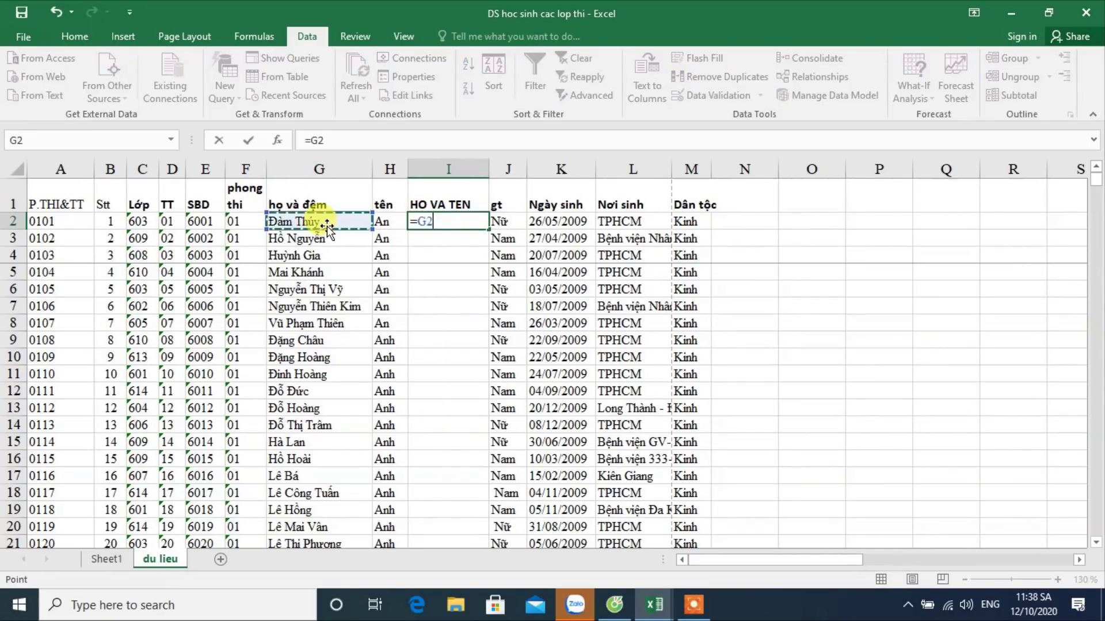
pyautogui.write('&')
pyautogui.click(397, 221)
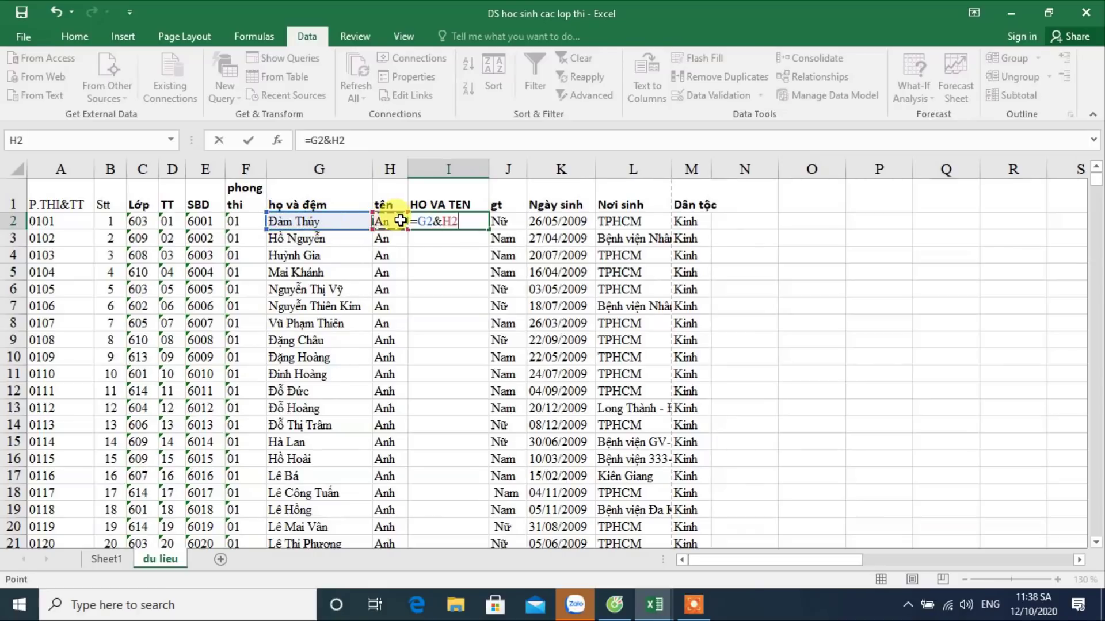
pyautogui.press('Return')
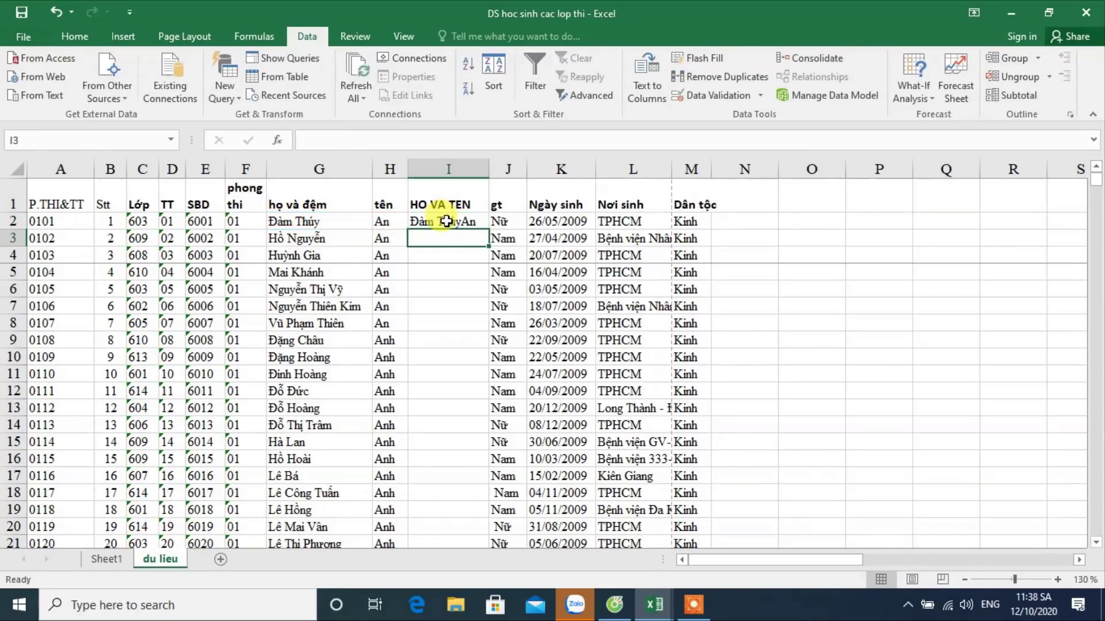
# Step: Revise I2 to =G2&" "&H2 and fill the full names down column I
pyautogui.click(442, 221)
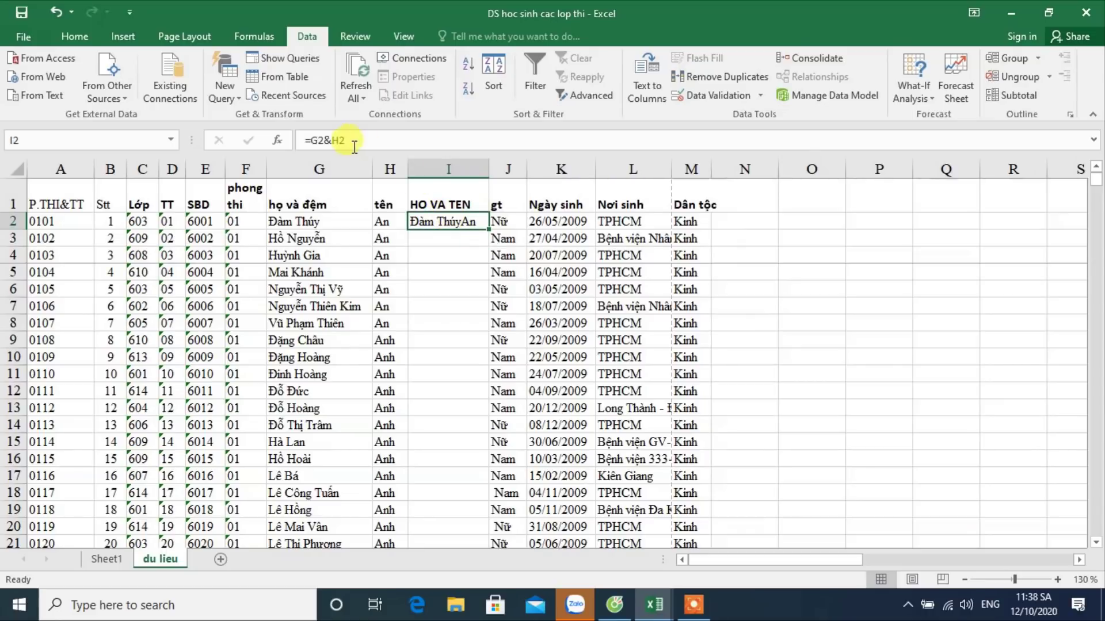
pyautogui.click(334, 141)
pyautogui.write('" "&')
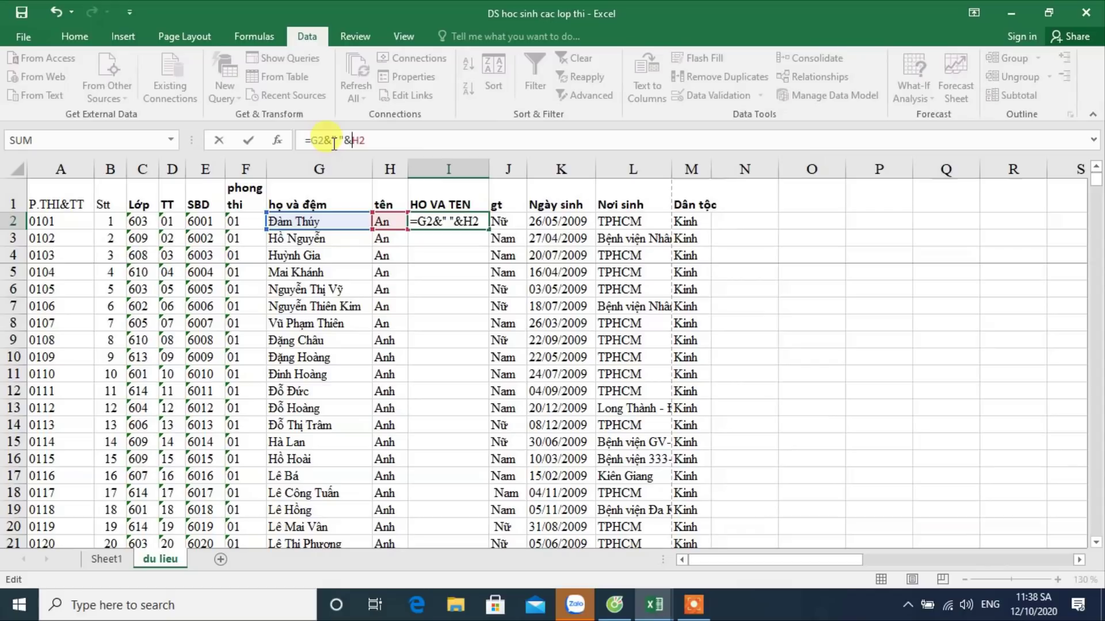
pyautogui.press('Return')
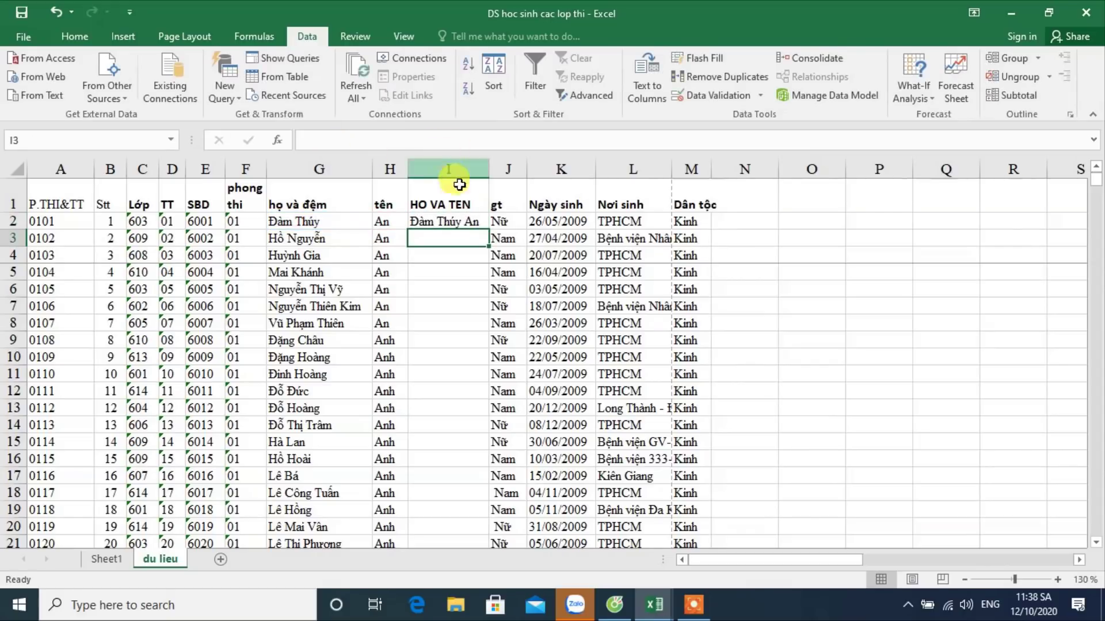
pyautogui.click(466, 219)
pyautogui.doubleClick(487, 230)
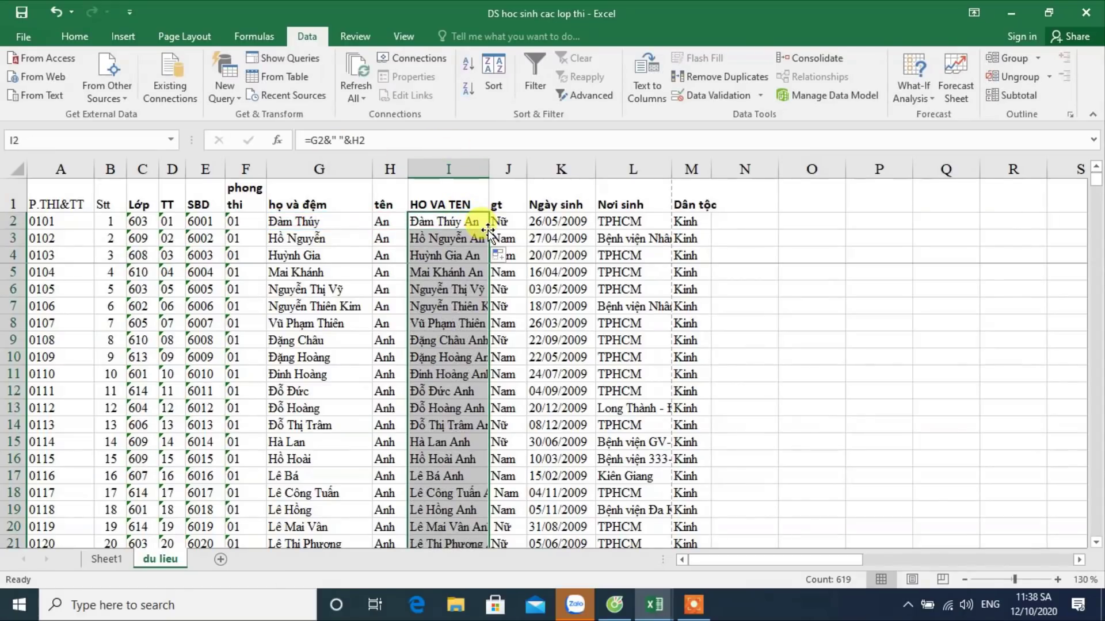
pyautogui.click(382, 248)
pyautogui.click(109, 559)
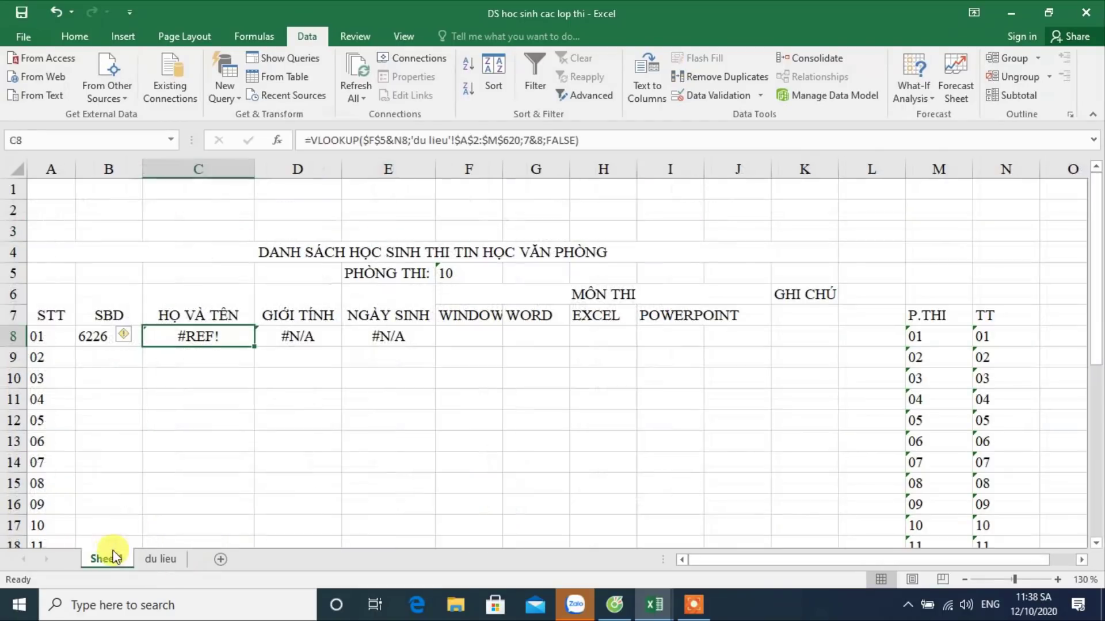
# Step: Correct the column index in C8's VLOOKUP so it returns the student's full name
pyautogui.click(152, 561)
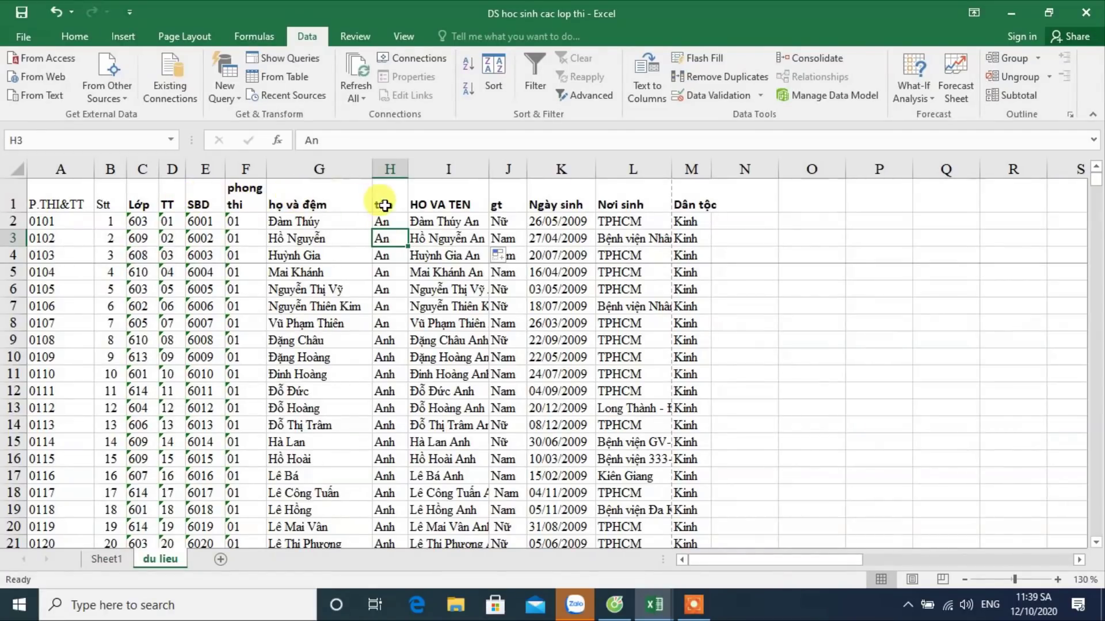
pyautogui.click(115, 561)
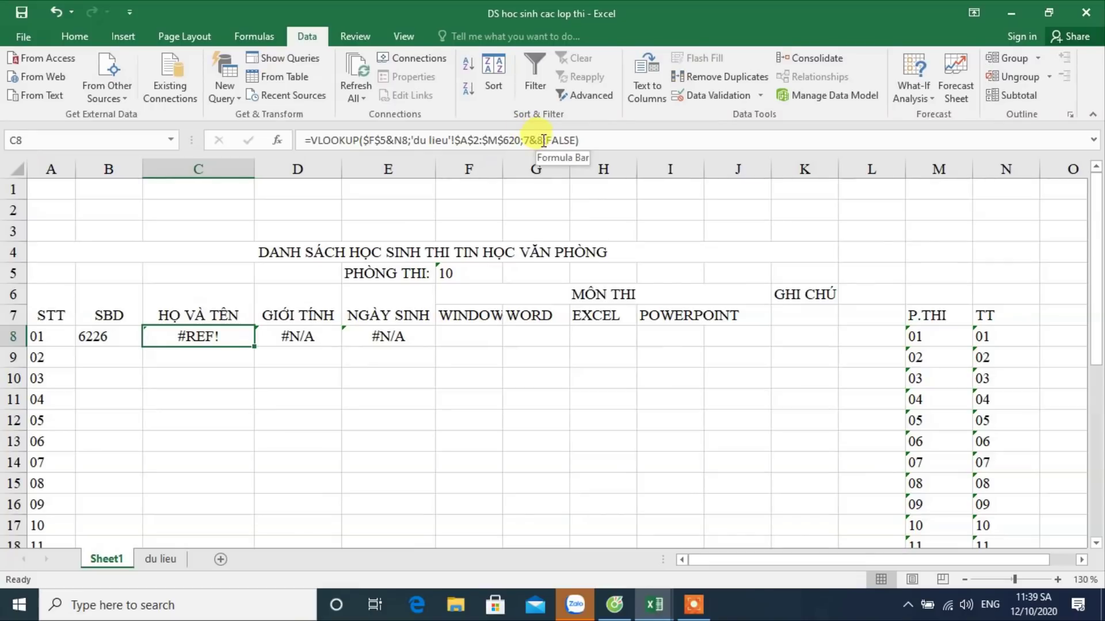
pyautogui.click(543, 140)
pyautogui.press('BackSpace')
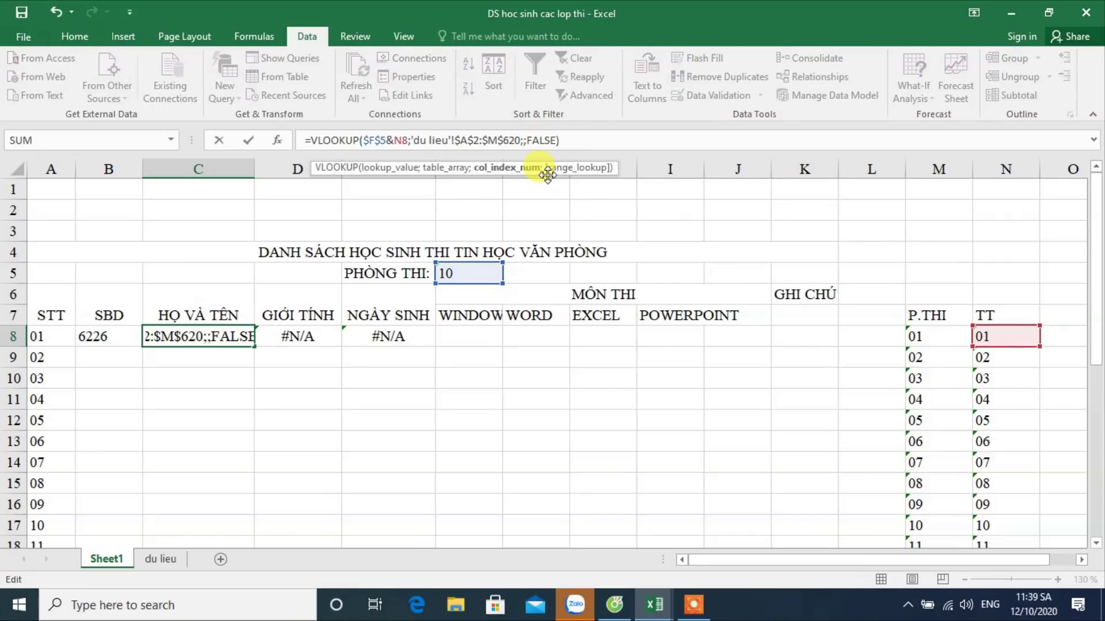
pyautogui.write('9')
pyautogui.press('Return')
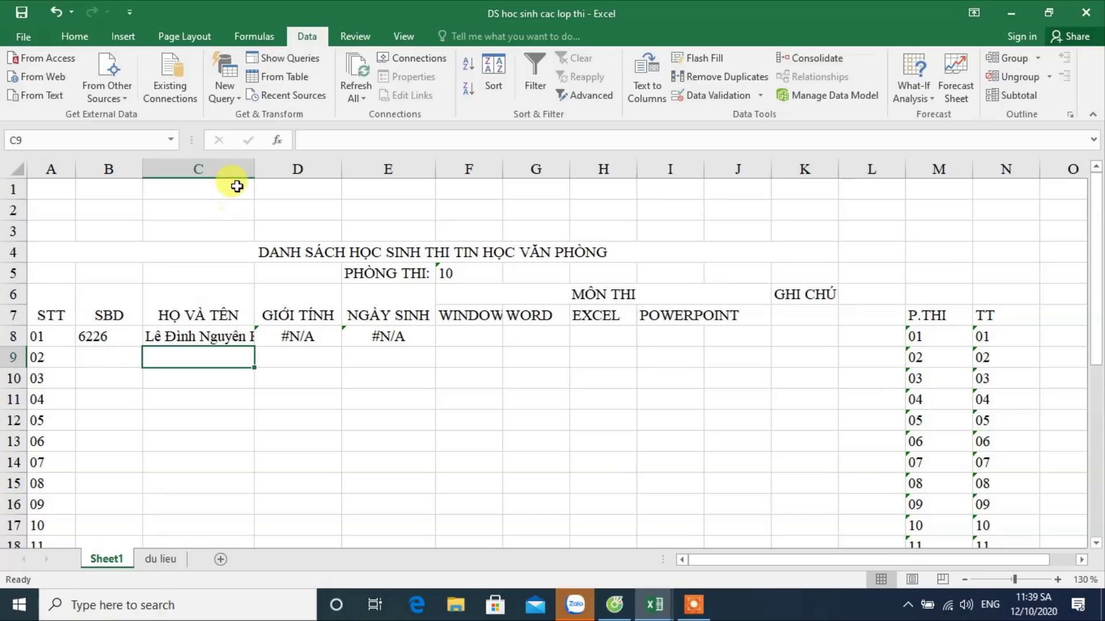
# Step: Autofit column C to the full name and make columns A and B narrower
pyautogui.doubleClick(254, 168)
pyautogui.moveTo(143, 169); pyautogui.dragTo(63, 168)
pyautogui.click(84, 168)
pyautogui.click(190, 271)
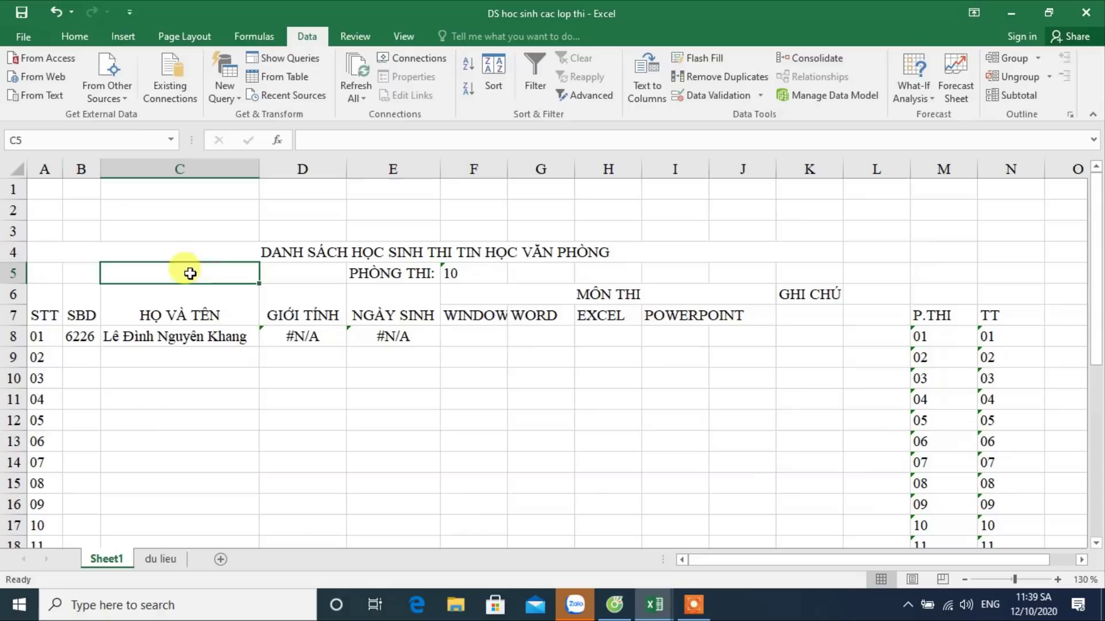
pyautogui.click(320, 338)
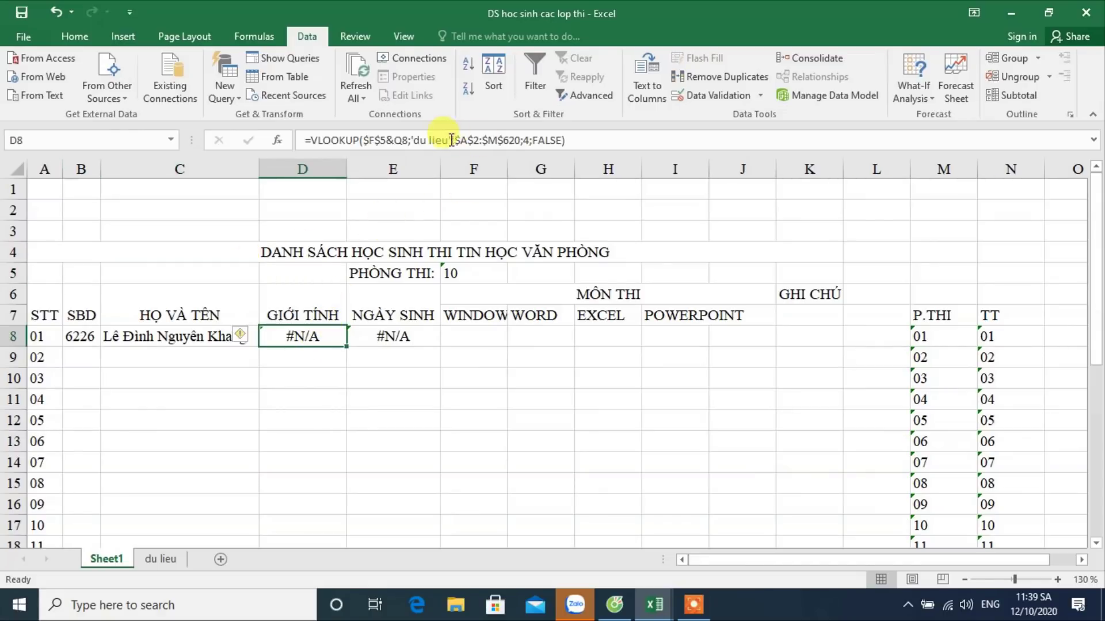
# Step: Rewrite D8's gender lookup to use $F$5&N8 and column index 10 so it shows Nam
pyautogui.click(407, 140)
pyautogui.press('BackSpace')
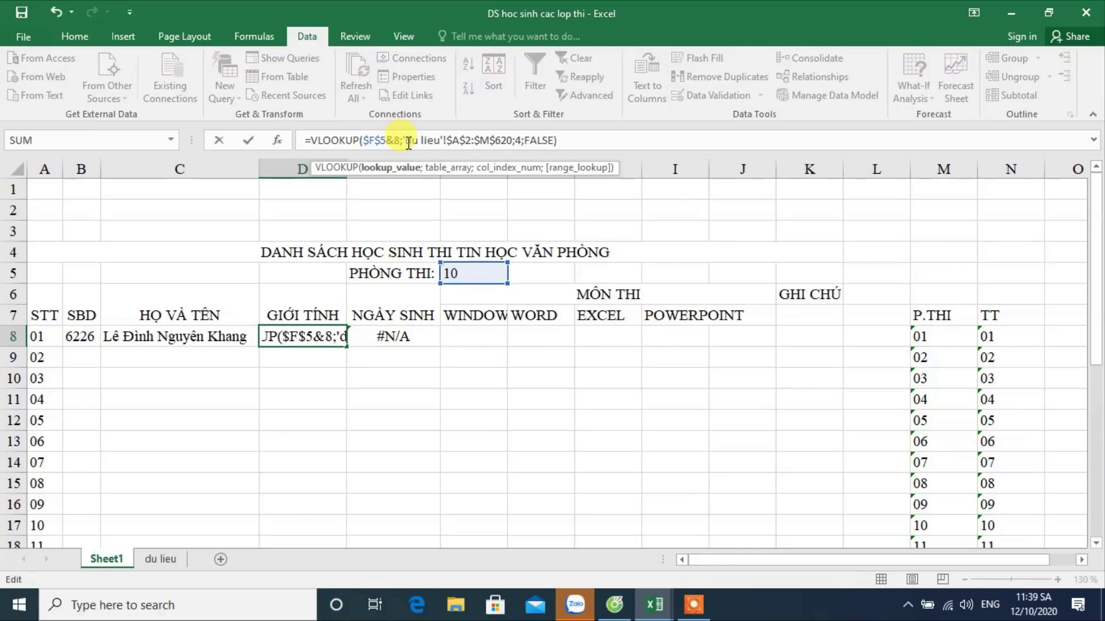
pyautogui.write('N')
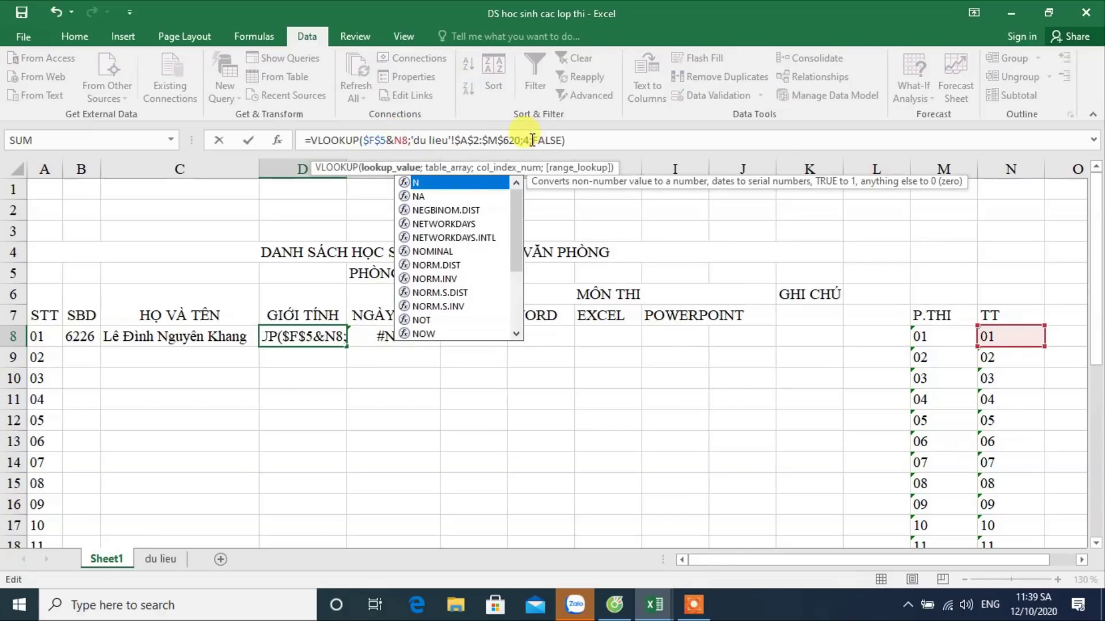
pyautogui.click(532, 140)
pyautogui.press('BackSpace')
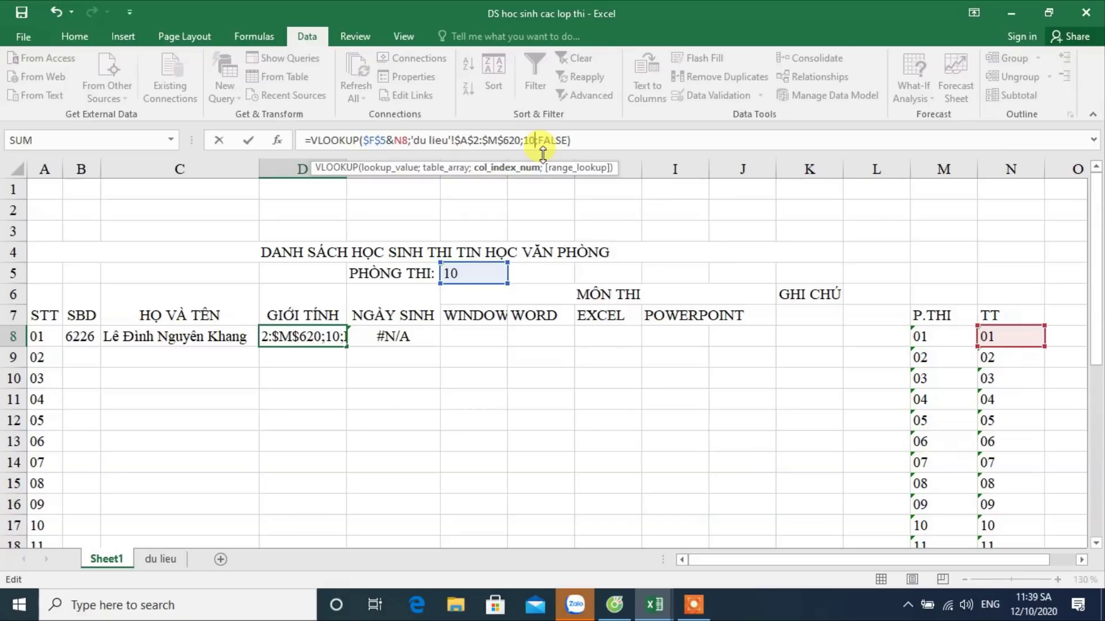
pyautogui.press('Return')
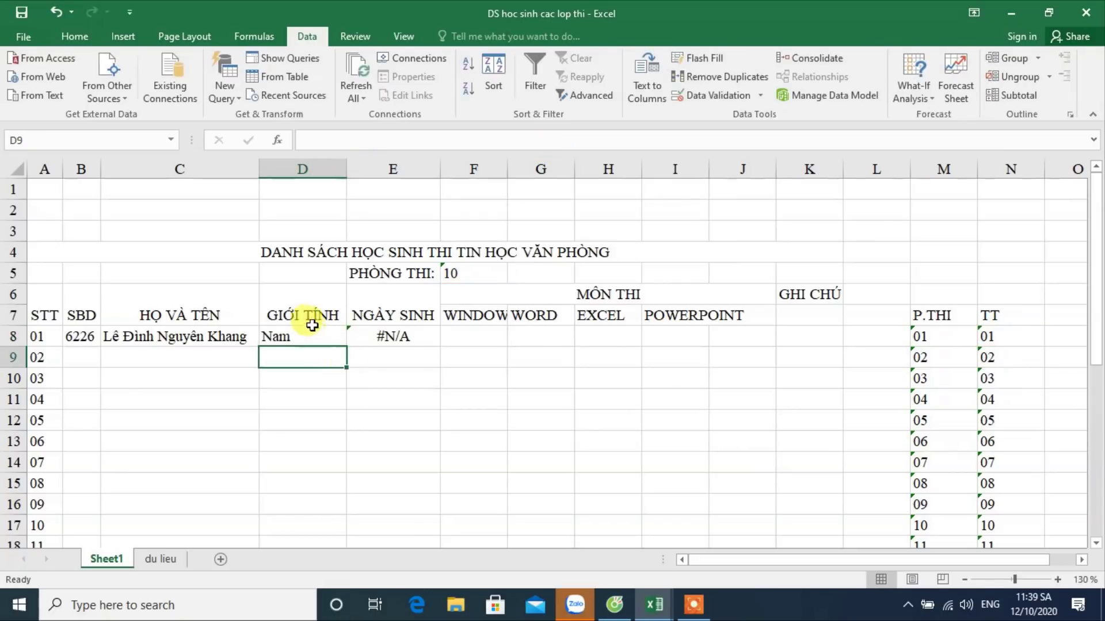
# Step: Wrap the GIỚI TÍNH header onto two lines and narrow column D
pyautogui.doubleClick(309, 314)
pyautogui.hotkey('alt', 'Return')
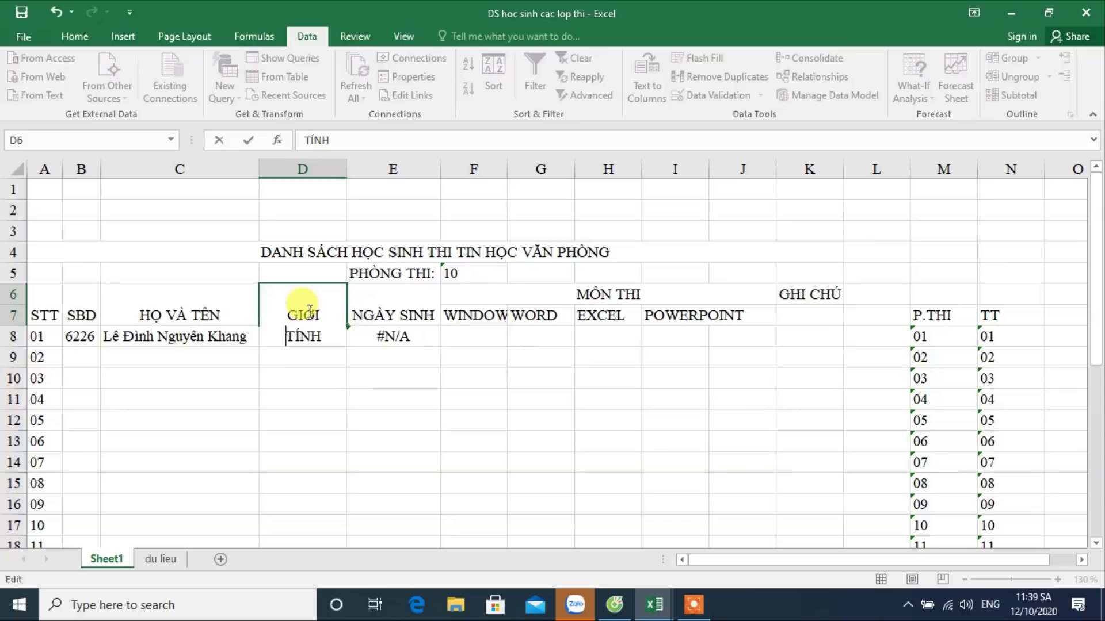
pyautogui.press('Return')
pyautogui.moveTo(348, 167); pyautogui.dragTo(305, 167)
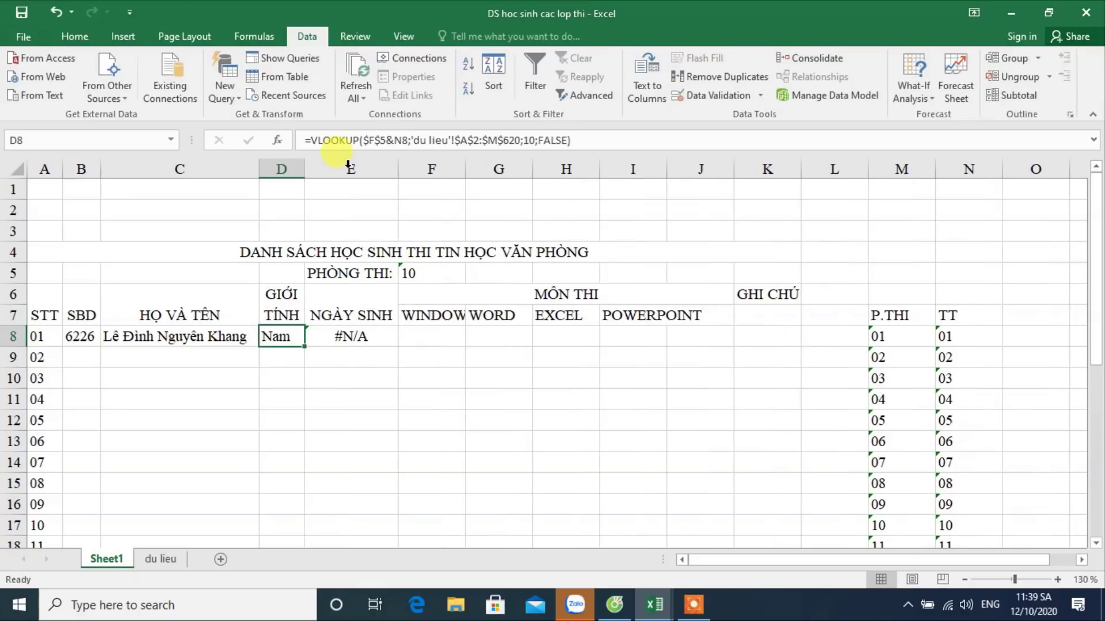
# Step: Fix E8's VLOOKUP to use N8 and column index 11, returning birth date 08/12/2009
pyautogui.click(161, 558)
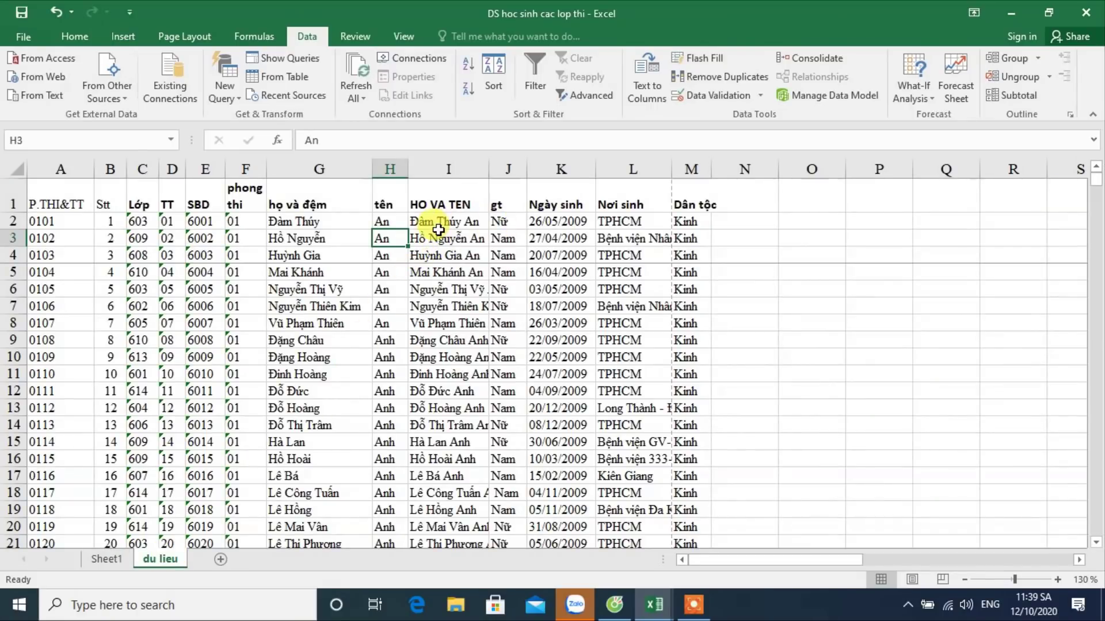
pyautogui.click(105, 559)
pyautogui.click(362, 331)
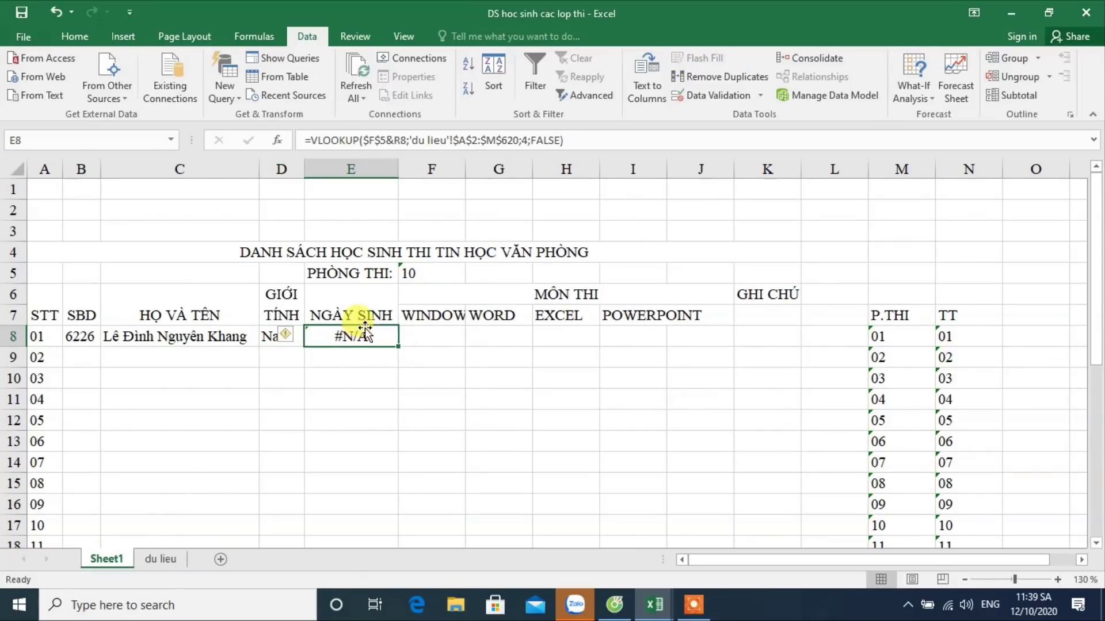
pyautogui.click(403, 140)
pyautogui.press('BackSpace')
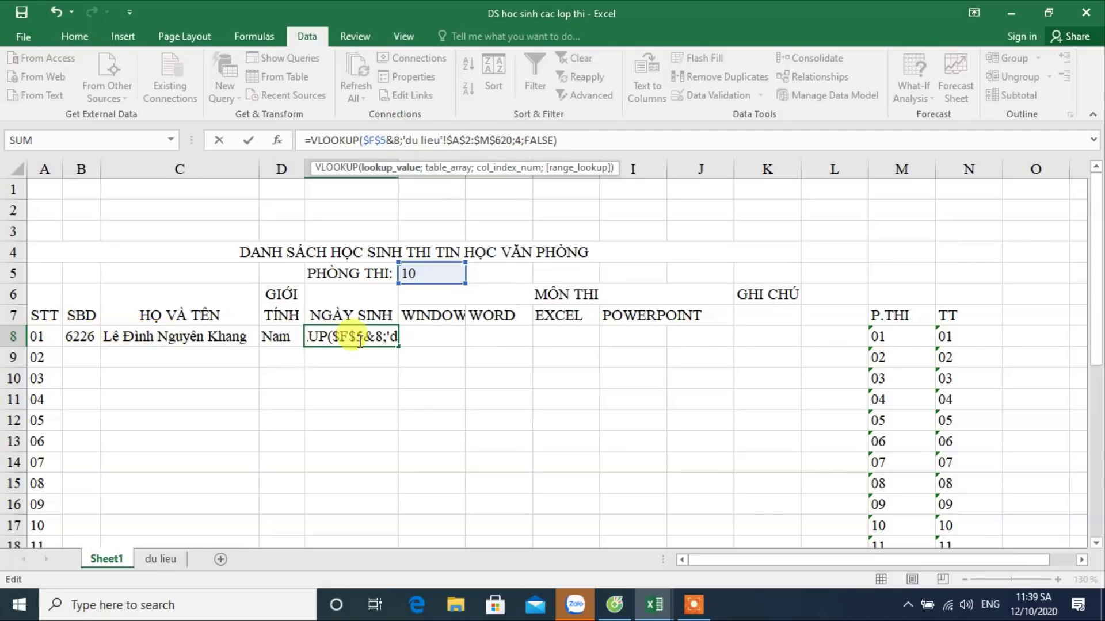
pyautogui.write('N')
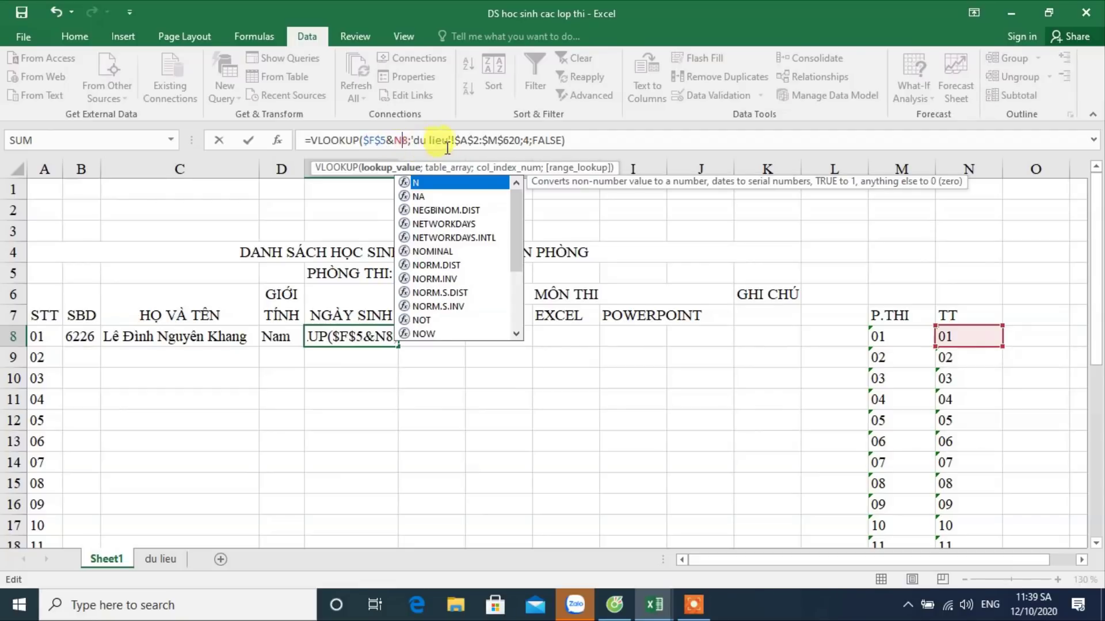
pyautogui.doubleClick(525, 140)
pyautogui.write('11')
pyautogui.press('Return')
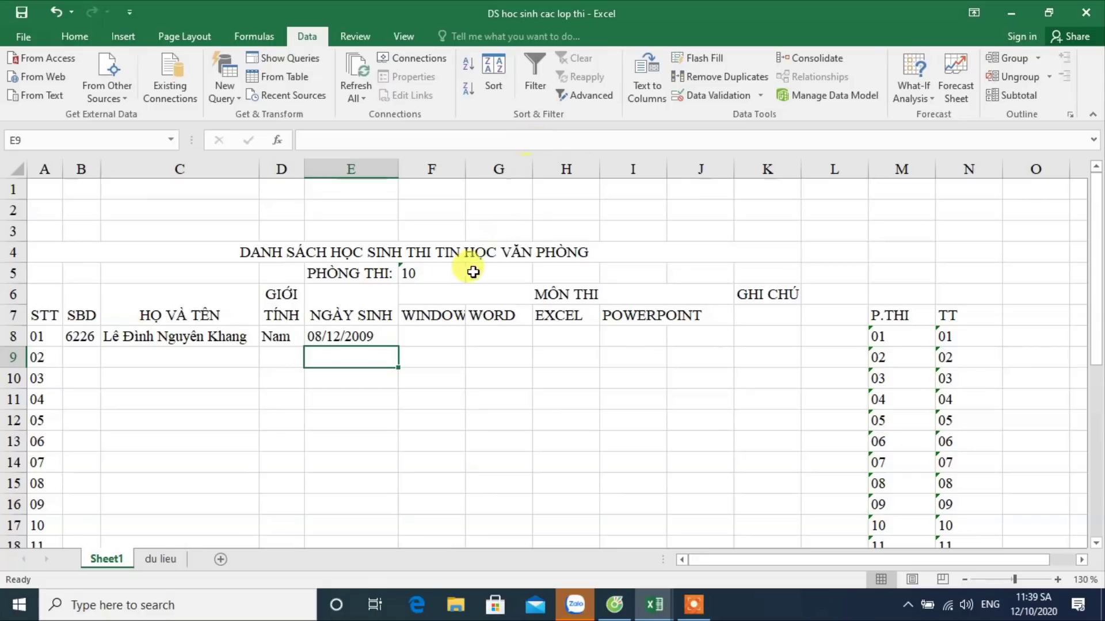
# Step: Wrap the NGÀY SINH header onto two lines
pyautogui.click(359, 315)
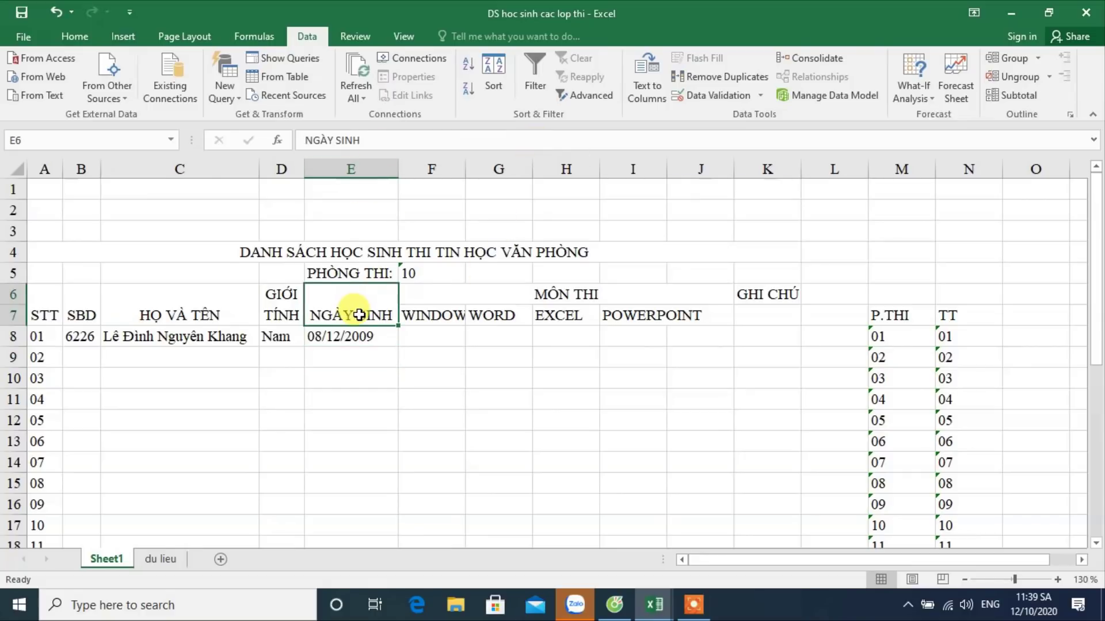
pyautogui.doubleClick(360, 314)
pyautogui.hotkey('alt', 'Return')
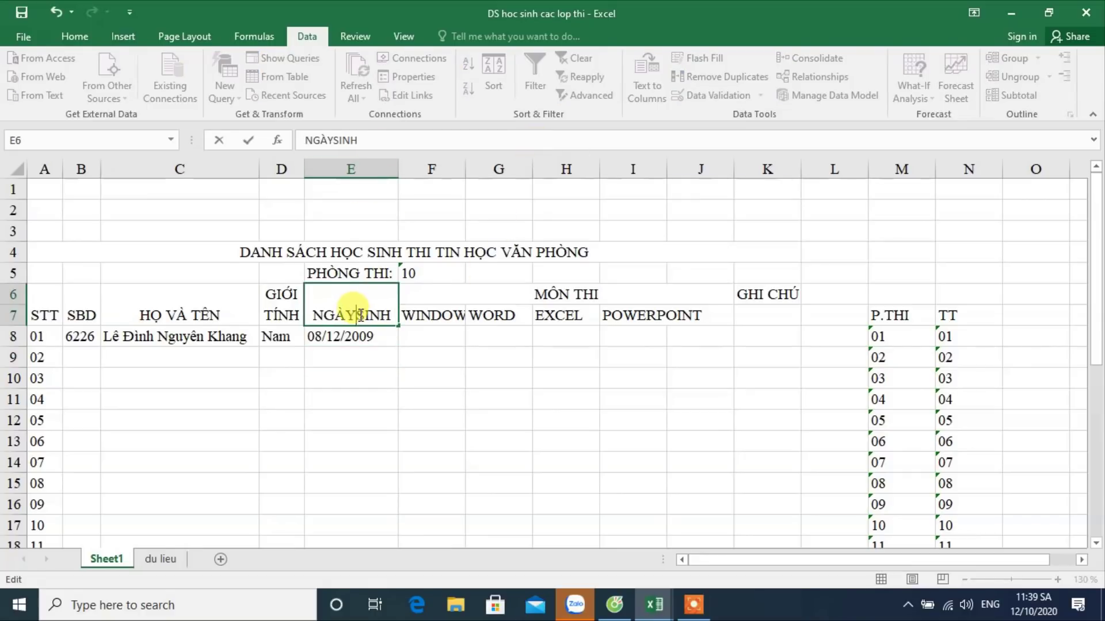
pyautogui.press('Return')
# Step: Widen the subject columns, autofit column I to POWERPOINT, and delete empty column J
pyautogui.click(437, 297)
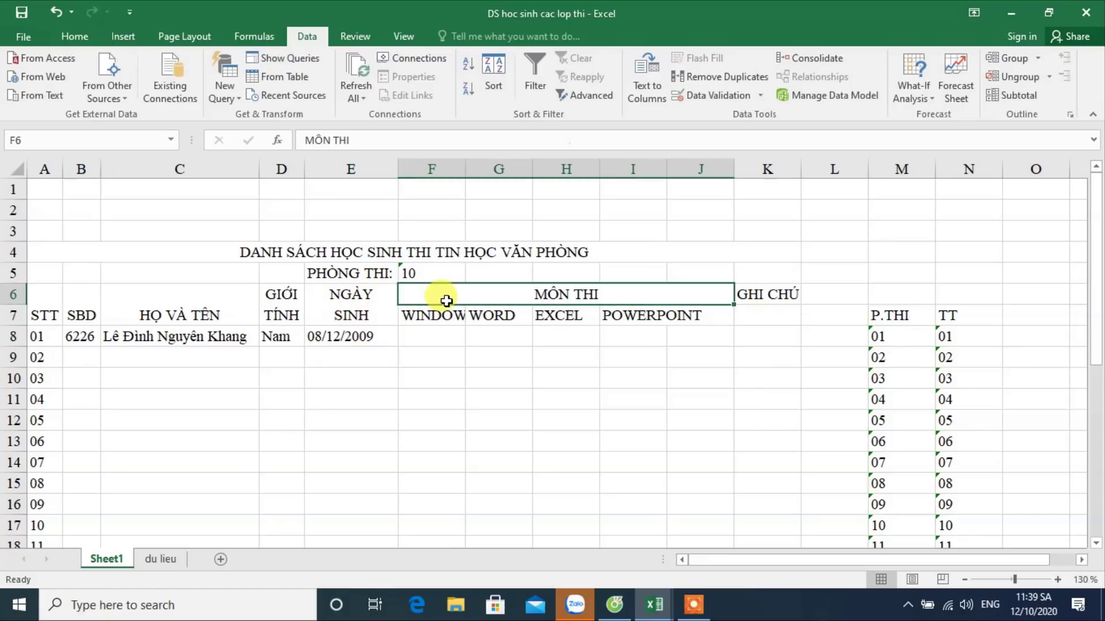
pyautogui.moveTo(466, 173); pyautogui.dragTo(475, 174)
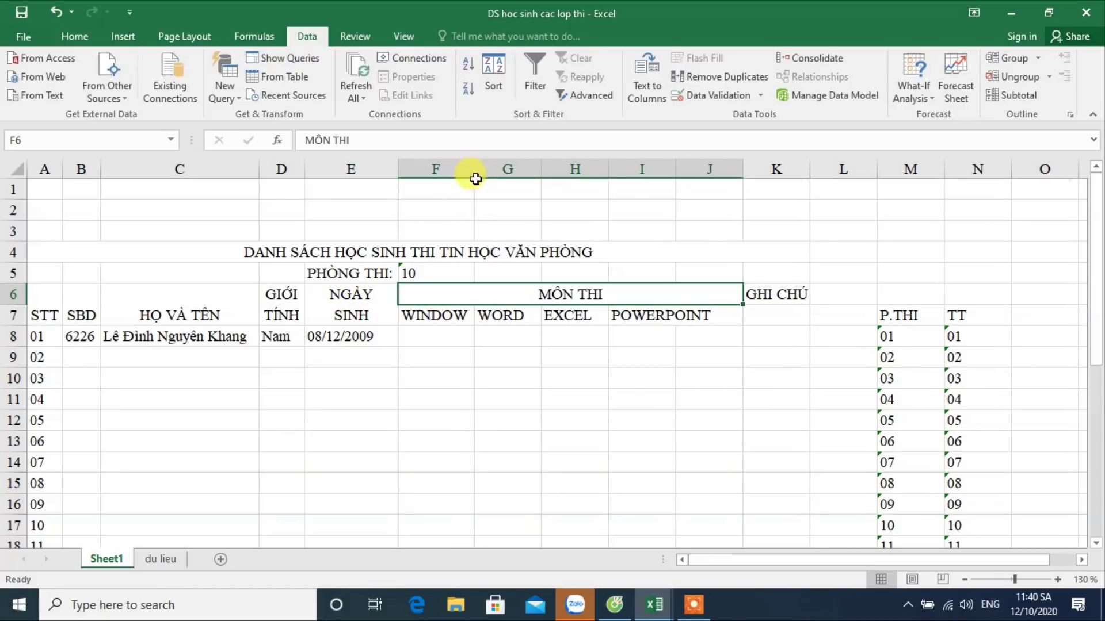
pyautogui.moveTo(540, 168); pyautogui.dragTo(593, 168)
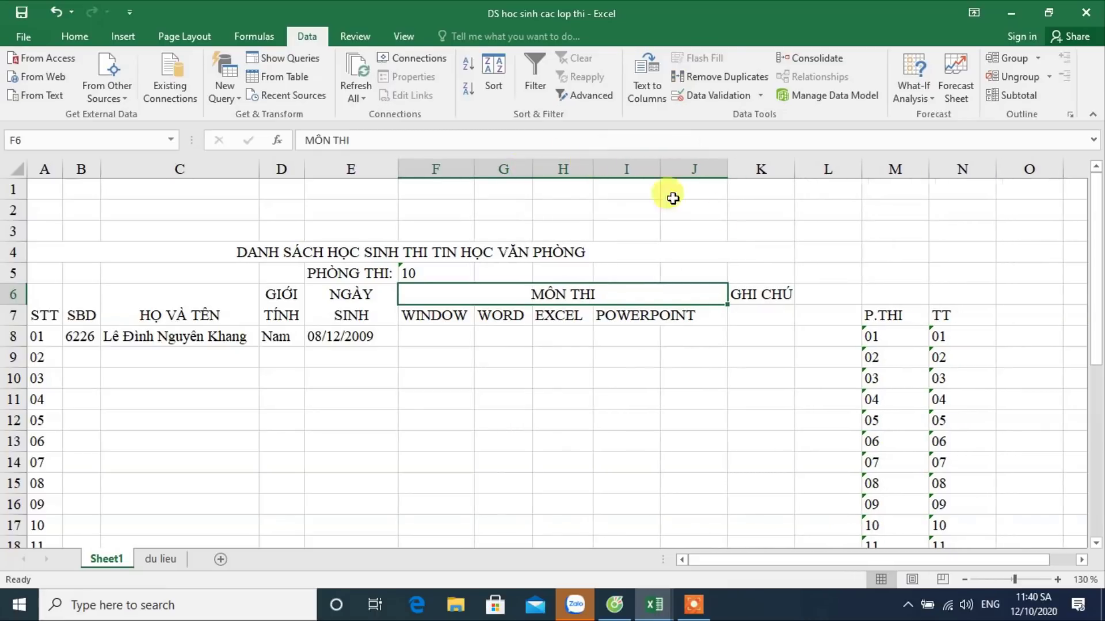
pyautogui.doubleClick(662, 169)
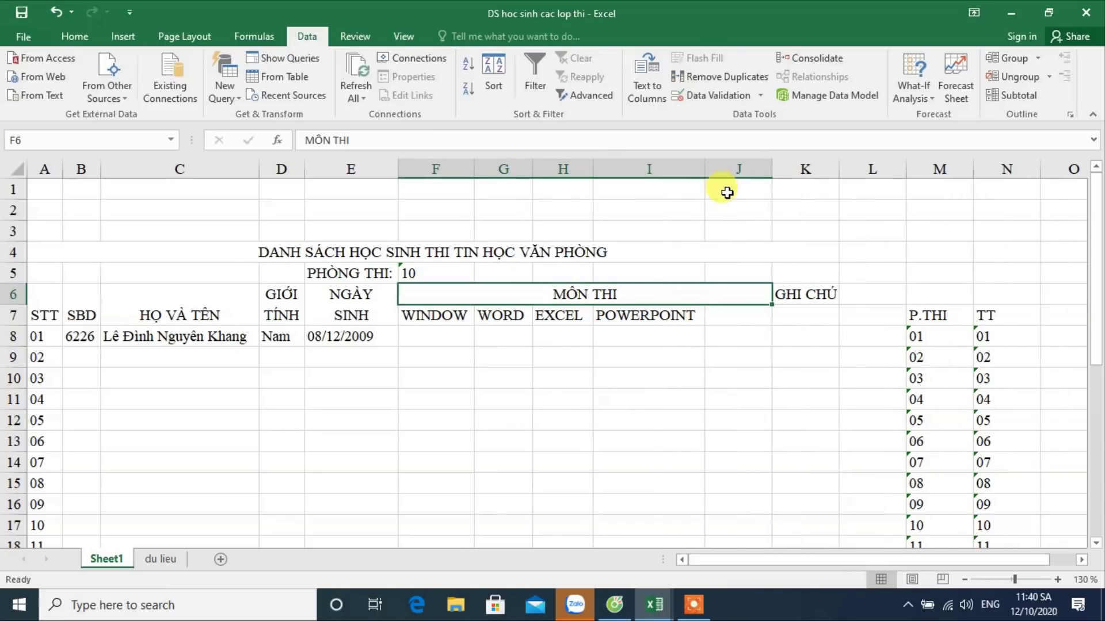
pyautogui.click(761, 164)
pyautogui.rightClick(761, 165)
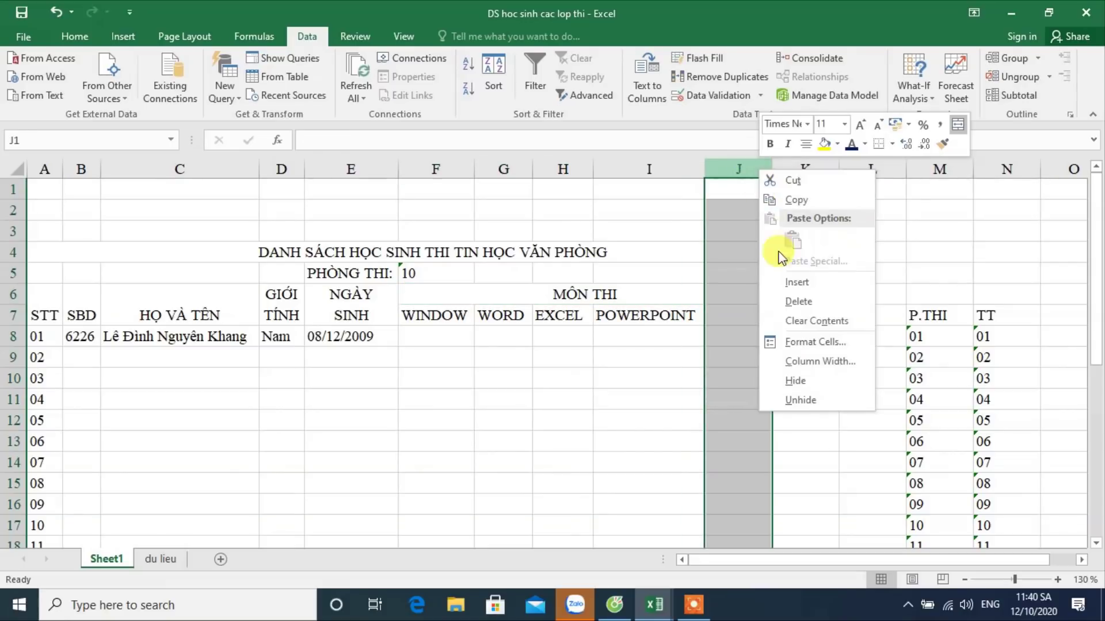
pyautogui.click(782, 299)
pyautogui.click(756, 298)
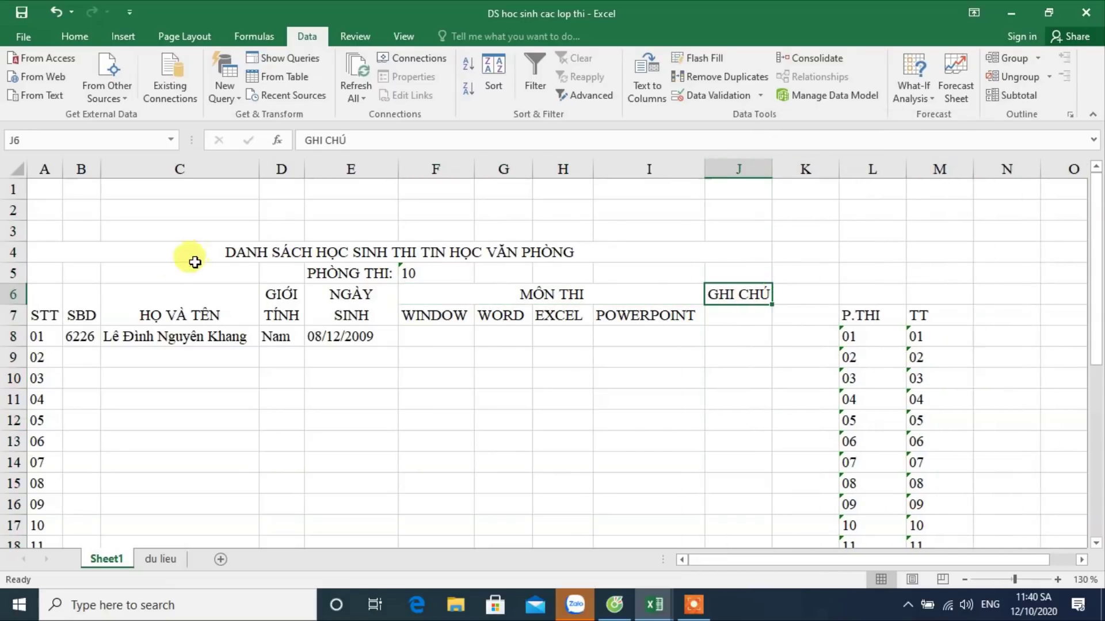
# Step: Apply All Borders to A6:J32 and make the header rows 6–7 bold
pyautogui.moveTo(55, 312); pyautogui.dragTo(678, 515)
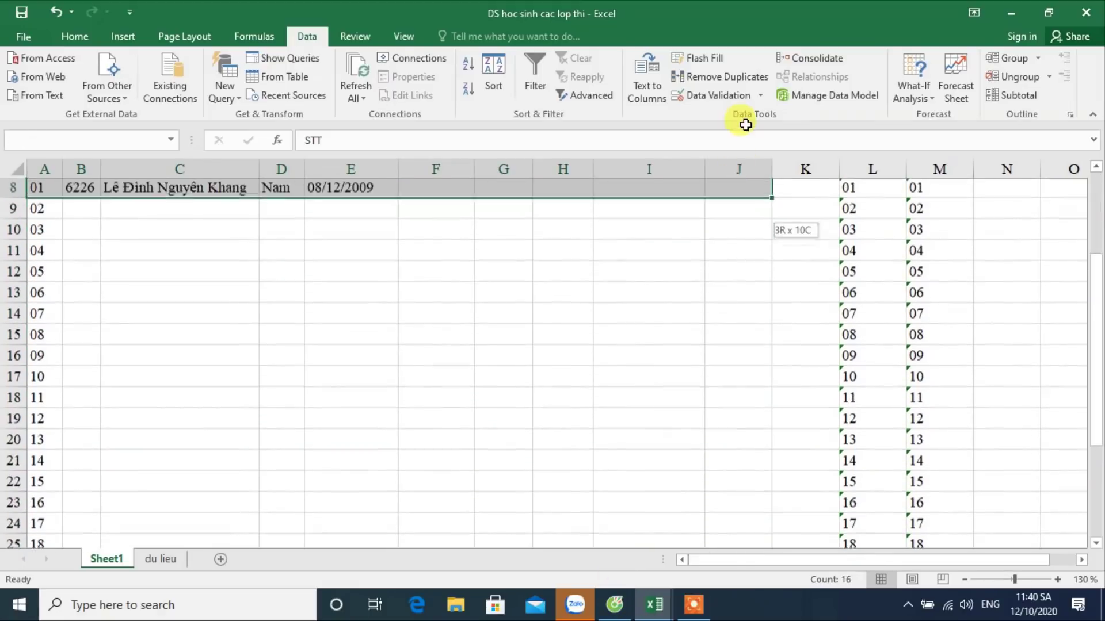
pyautogui.moveTo(678, 515); pyautogui.dragTo(738, 217)
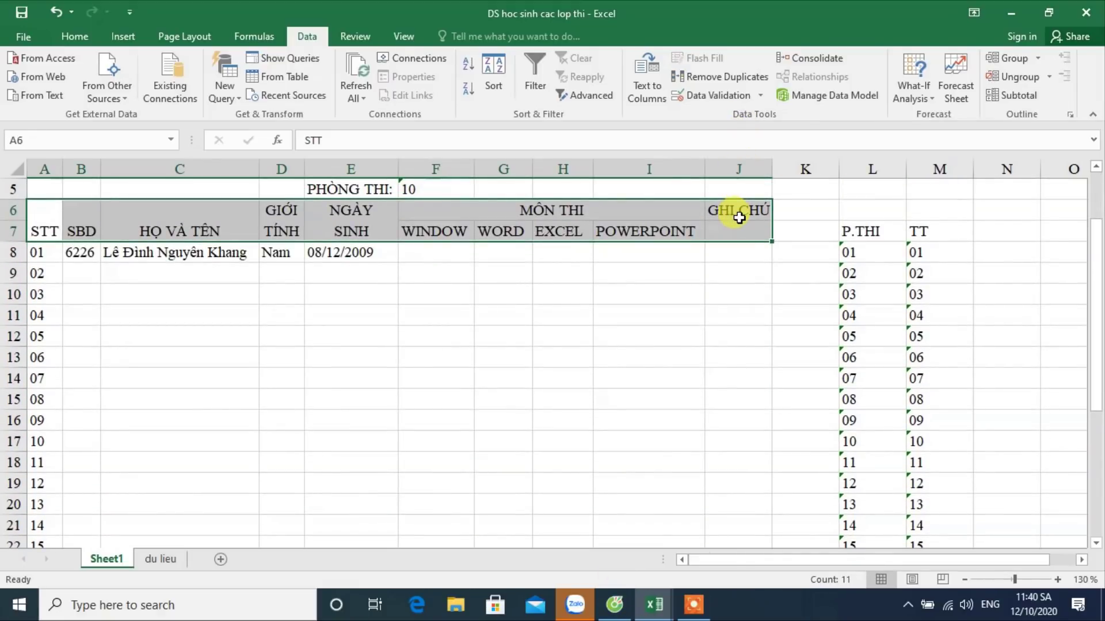
pyautogui.hotkey('shift', 'Down')
pyautogui.hotkey('ctrl', 'shift', 'Down')
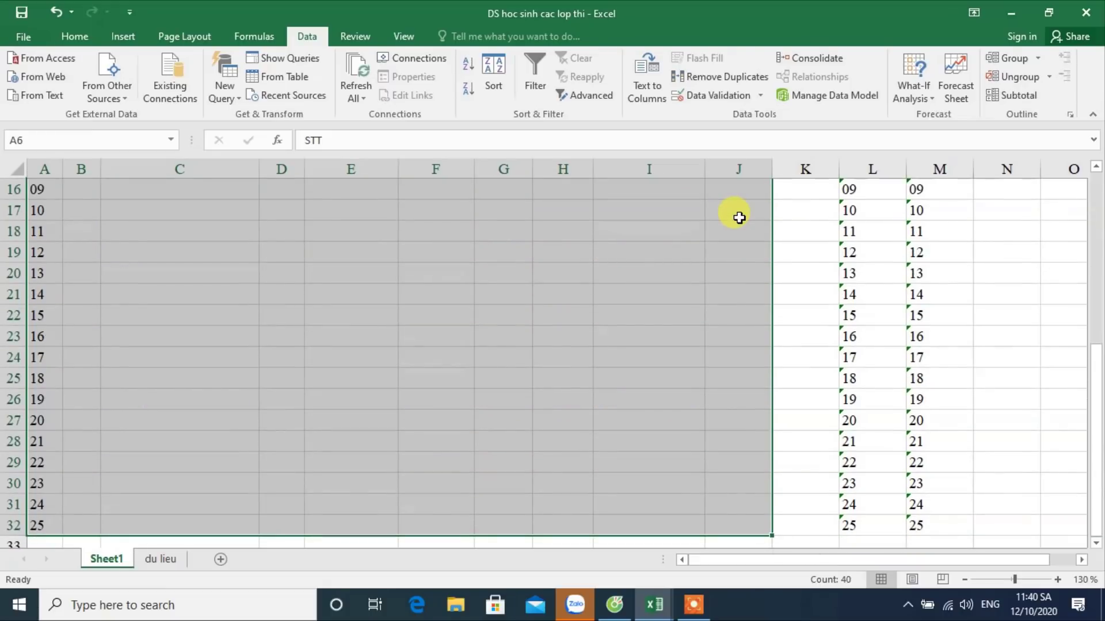
pyautogui.click(87, 36)
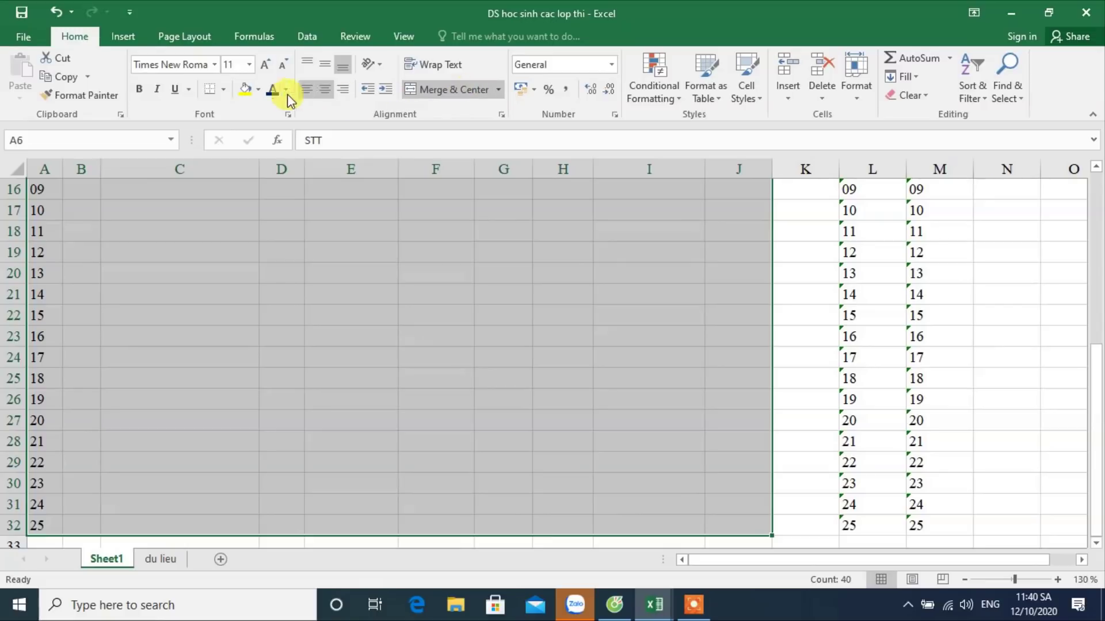
pyautogui.click(223, 90)
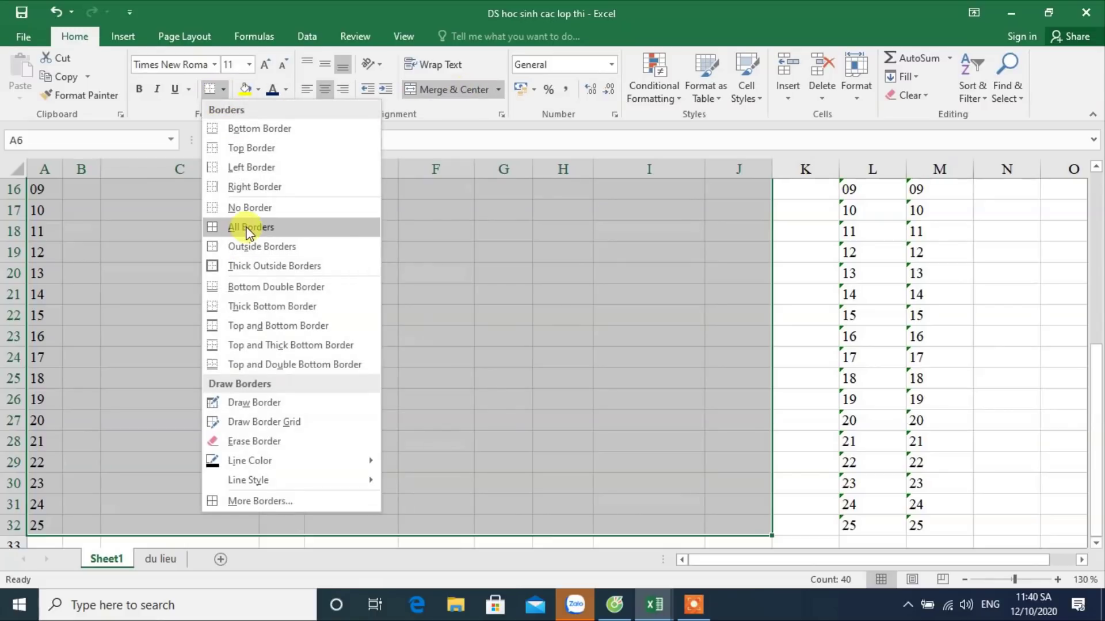
pyautogui.click(244, 228)
pyautogui.scroll(5, 282, 230)
pyautogui.click(316, 304)
pyautogui.moveTo(36, 302); pyautogui.dragTo(719, 305)
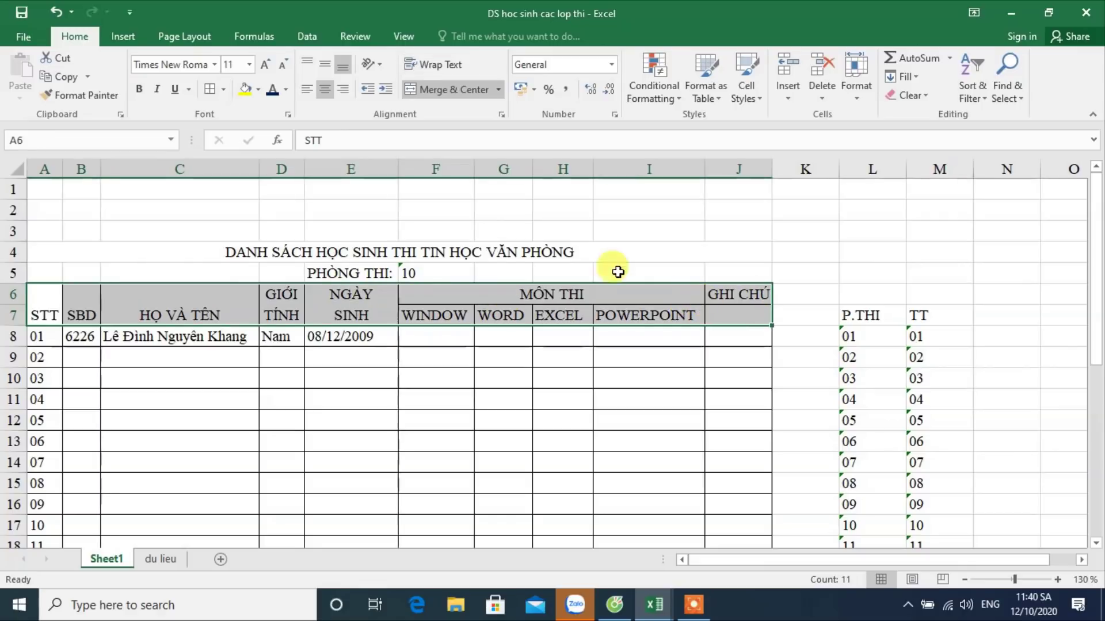
pyautogui.click(144, 89)
# Step: Centre the header labels vertically and horizontally, and bold the list title in row 4
pyautogui.click(325, 66)
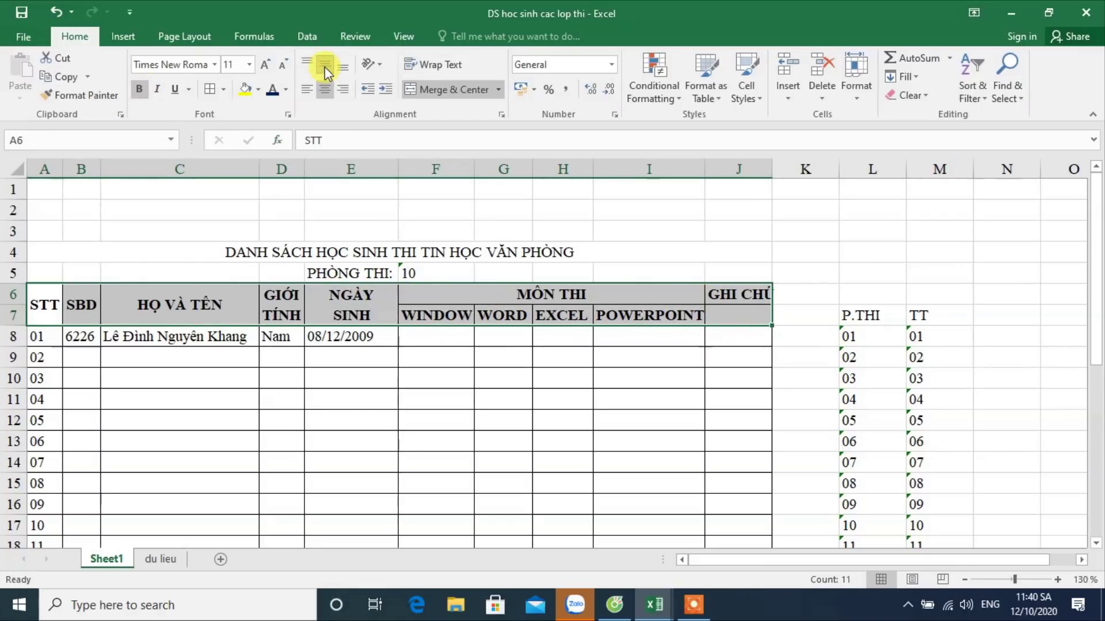
pyautogui.click(326, 91)
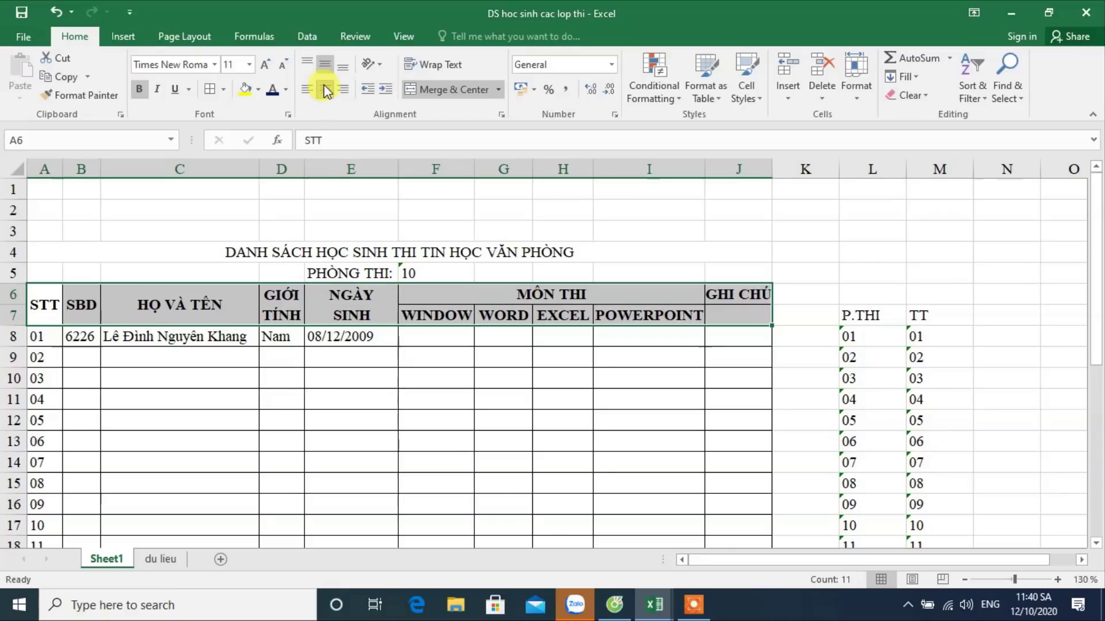
pyautogui.click(305, 246)
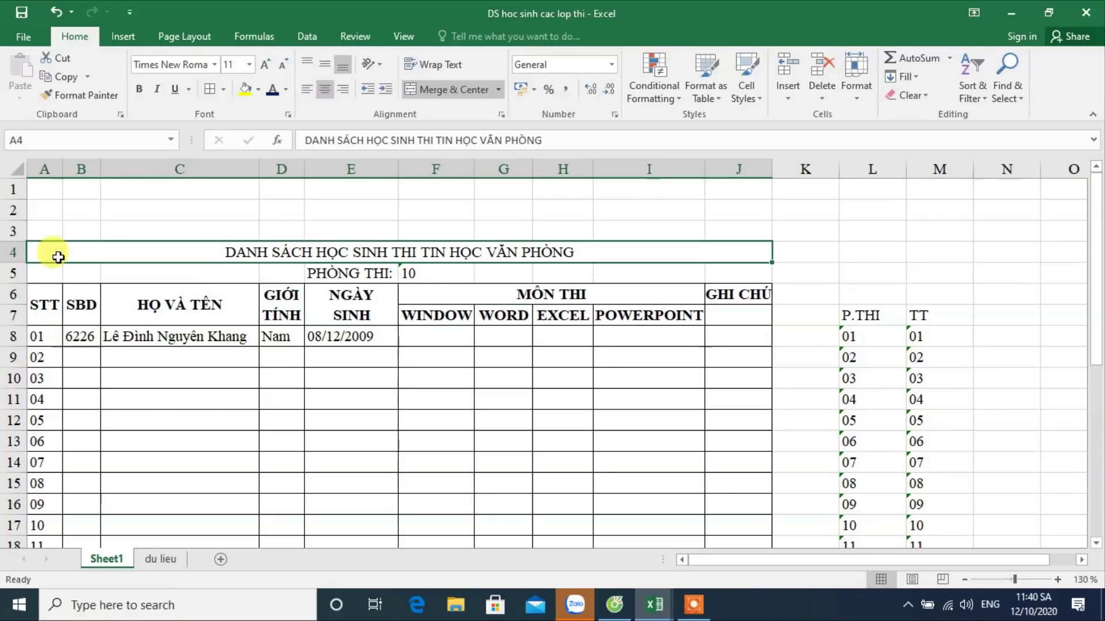
pyautogui.click(144, 89)
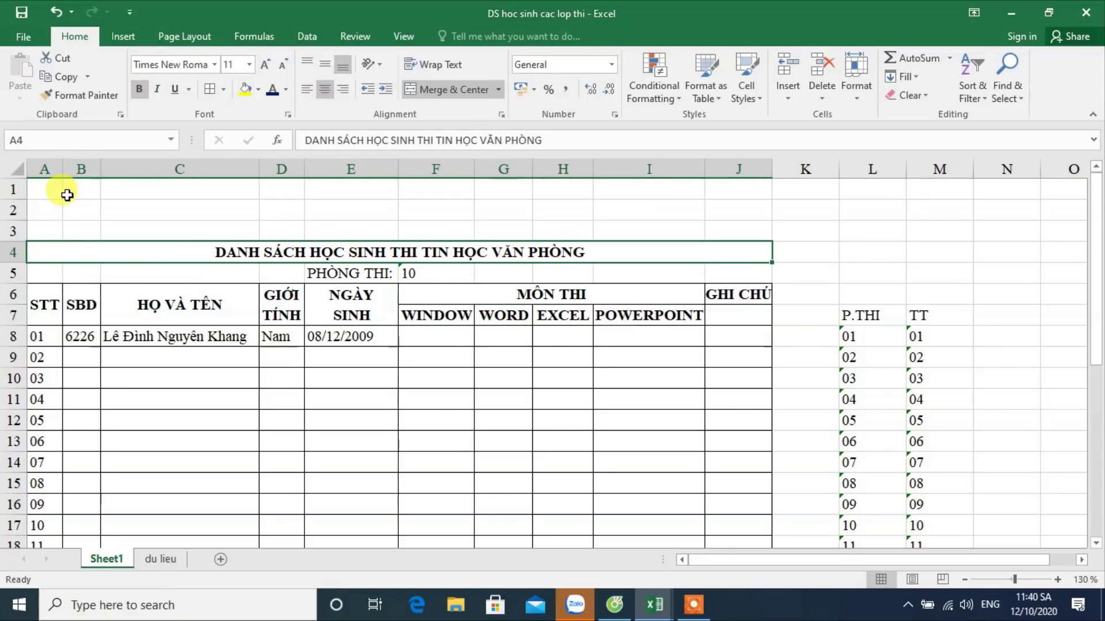
pyautogui.click(19, 167)
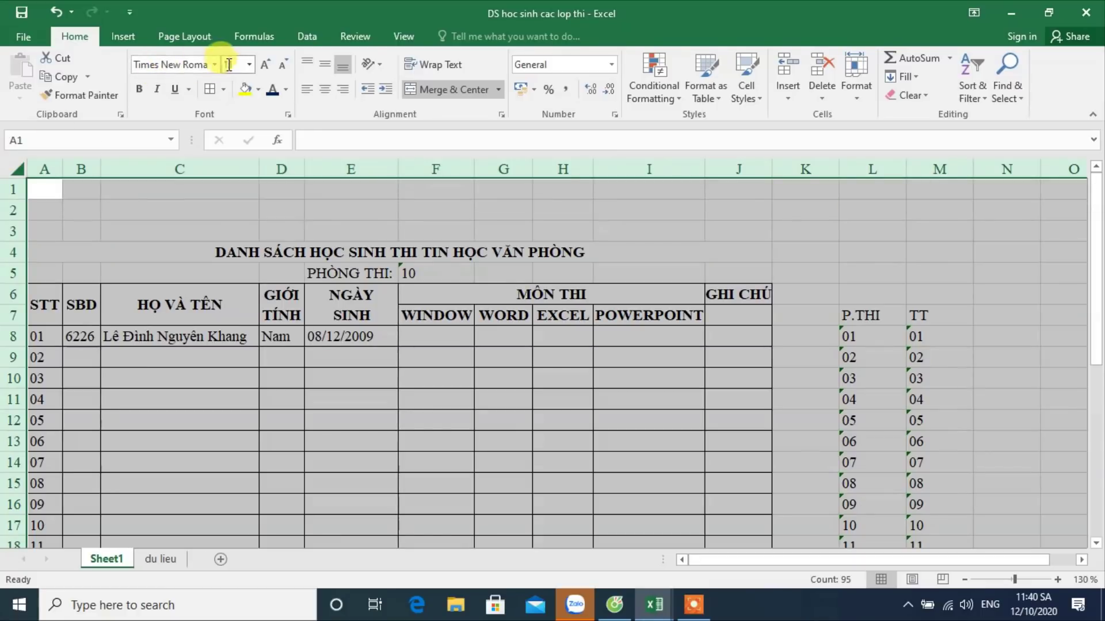
# Step: Set the whole sheet's font size to 13 and autofit columns A, B and C
pyautogui.press('Return')
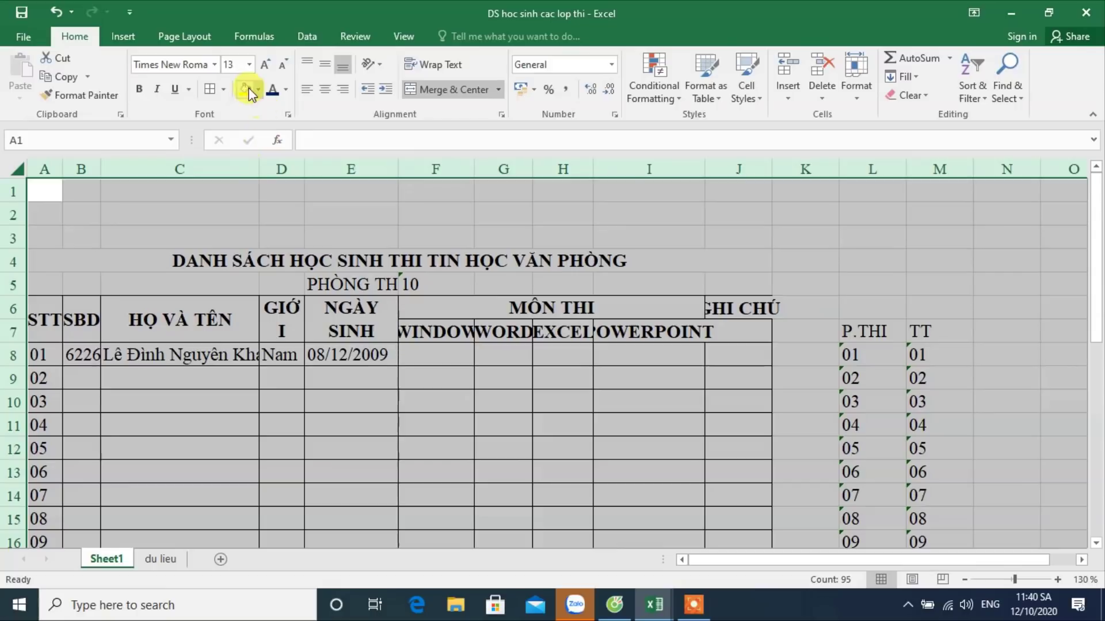
pyautogui.click(230, 258)
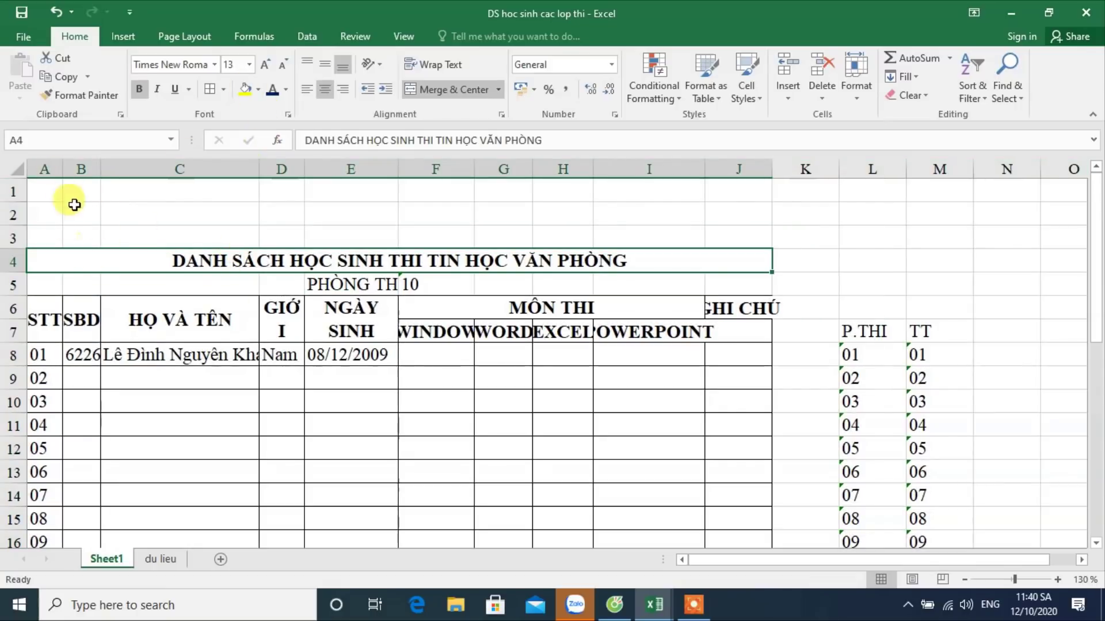
pyautogui.doubleClick(64, 173)
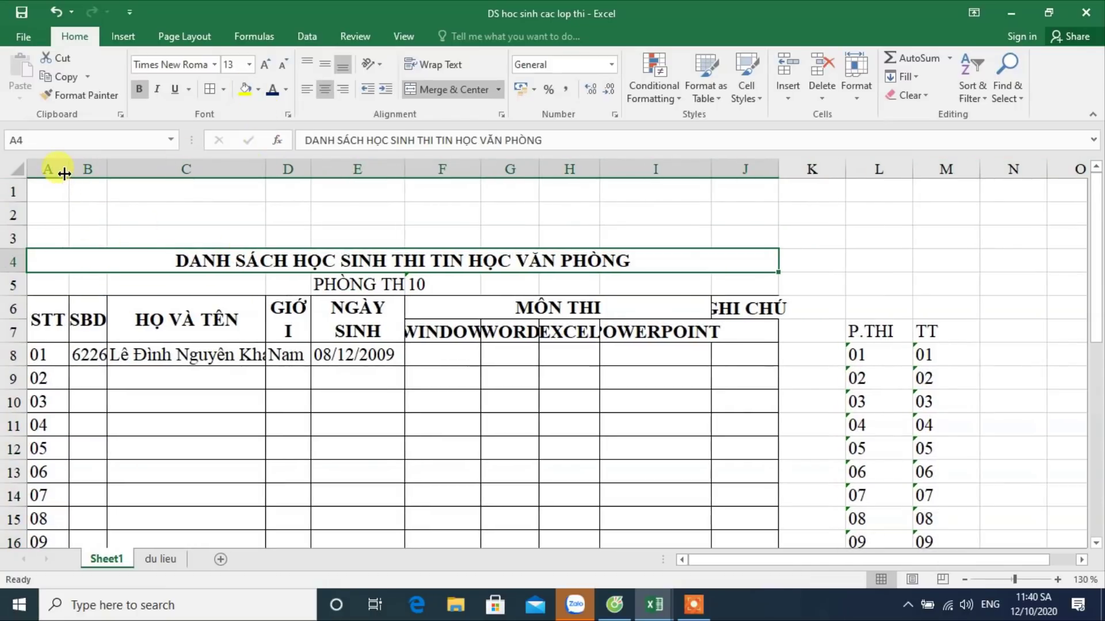
pyautogui.doubleClick(107, 169)
pyautogui.doubleClick(275, 170)
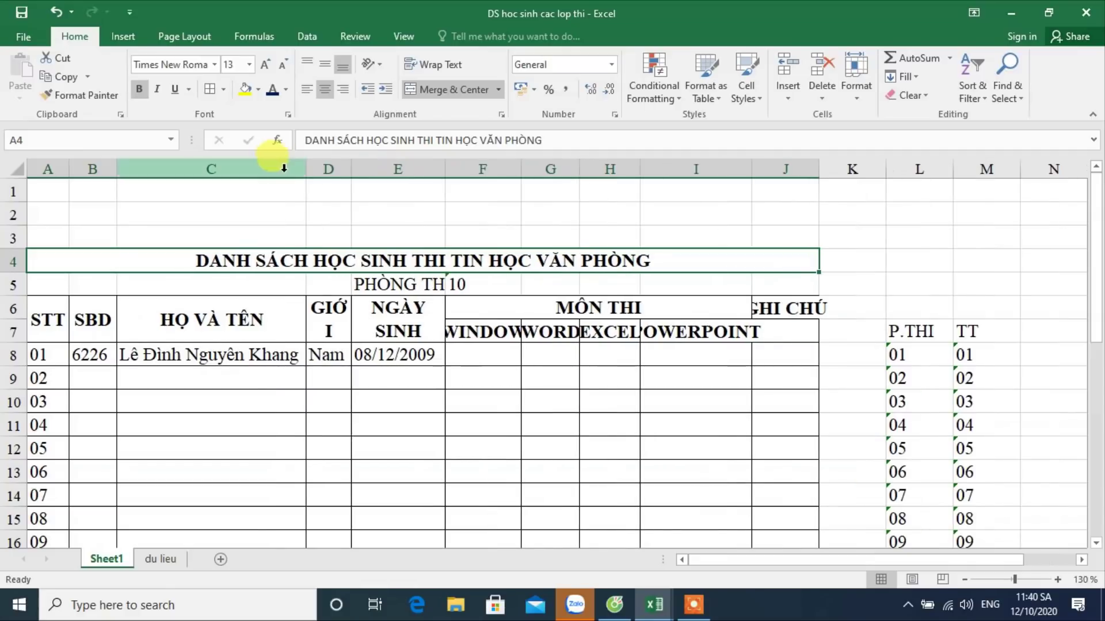
# Step: Widen column D to fit GIỚI TÍNH and autofit columns E–J to their headers
pyautogui.doubleClick(351, 169)
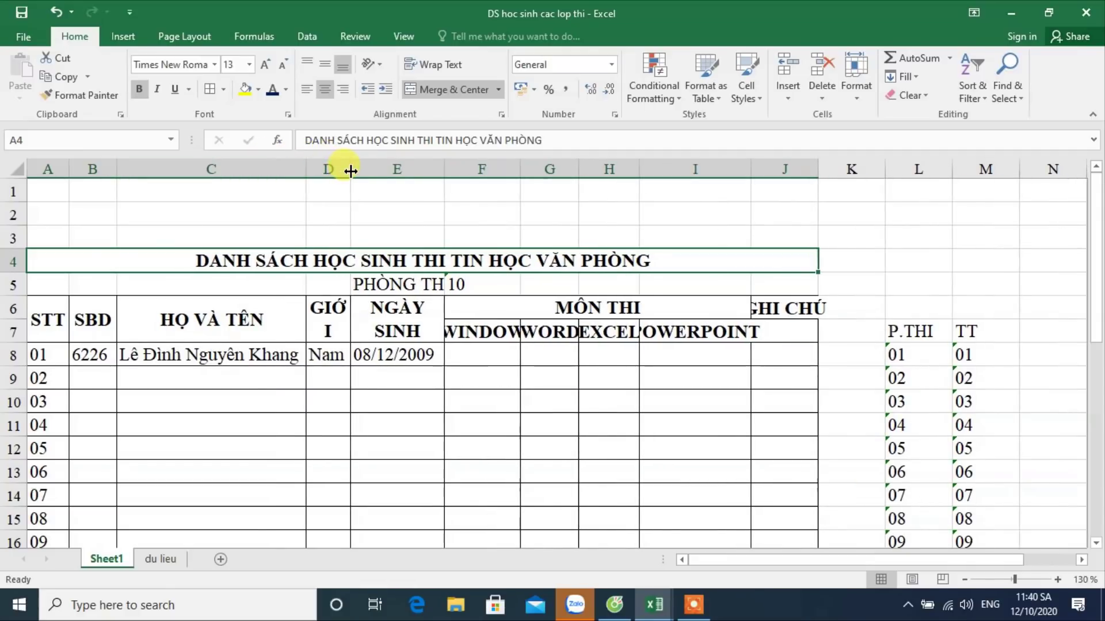
pyautogui.moveTo(350, 170); pyautogui.dragTo(366, 171)
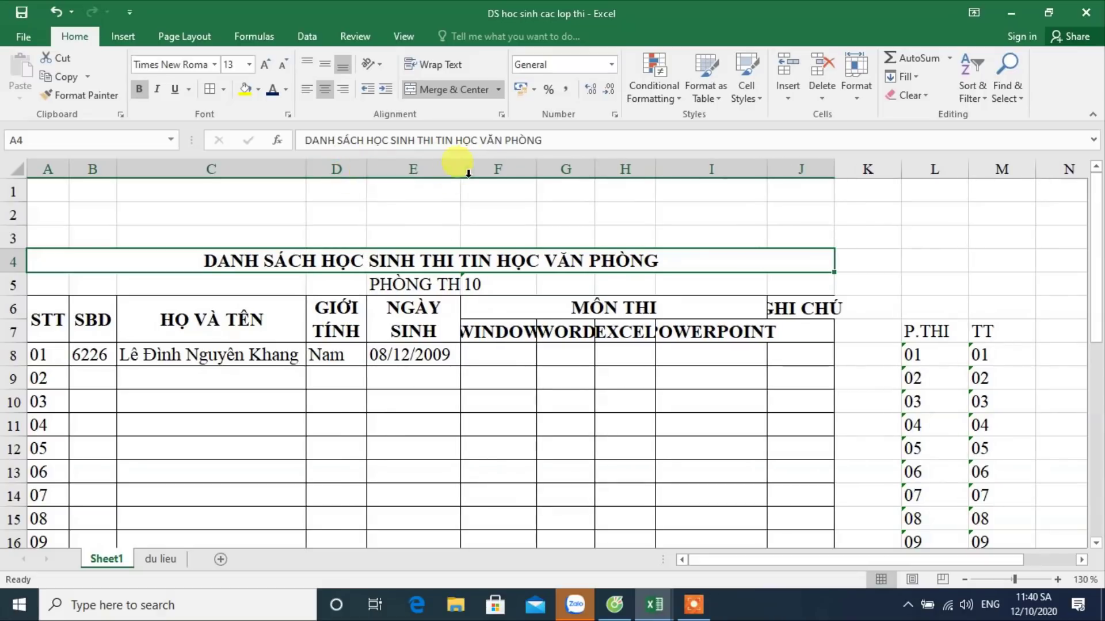
pyautogui.doubleClick(459, 172)
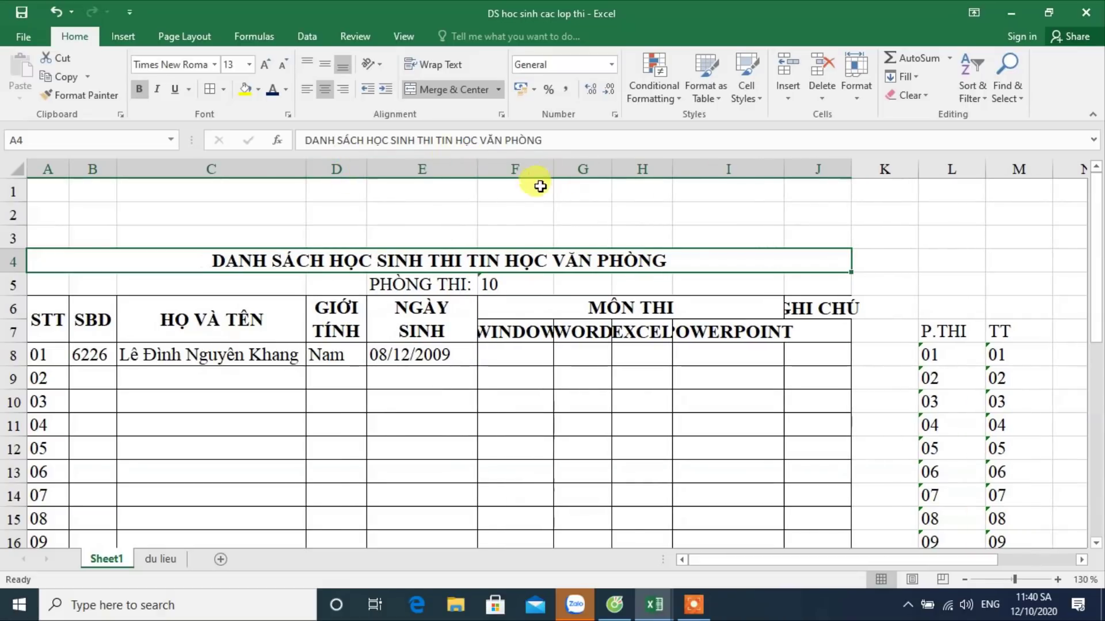
pyautogui.doubleClick(554, 171)
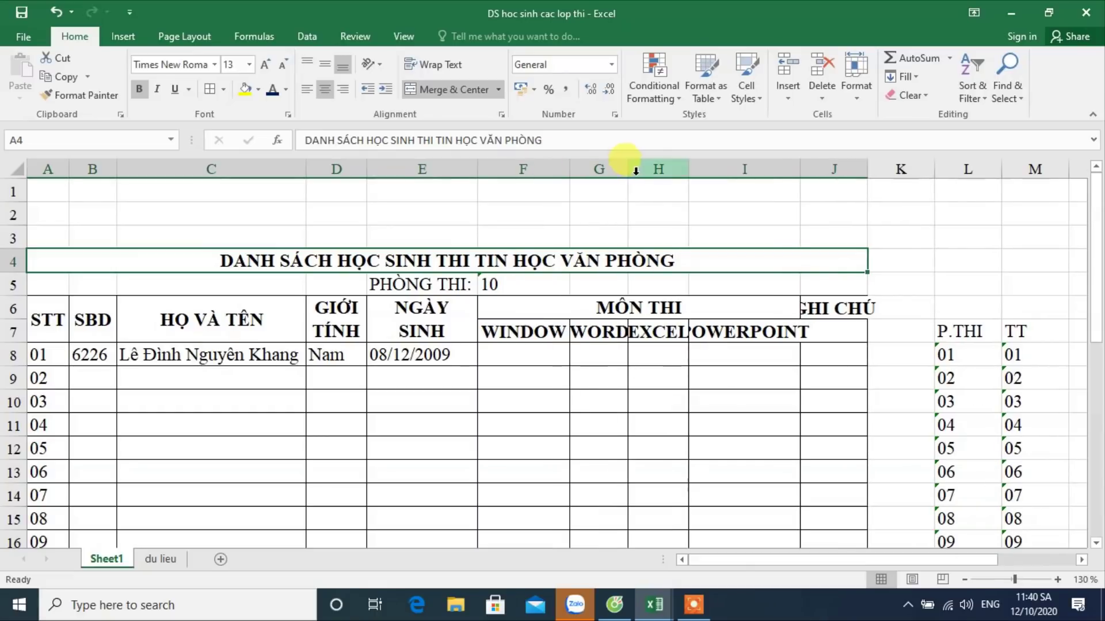
pyautogui.doubleClick(635, 171)
pyautogui.doubleClick(696, 171)
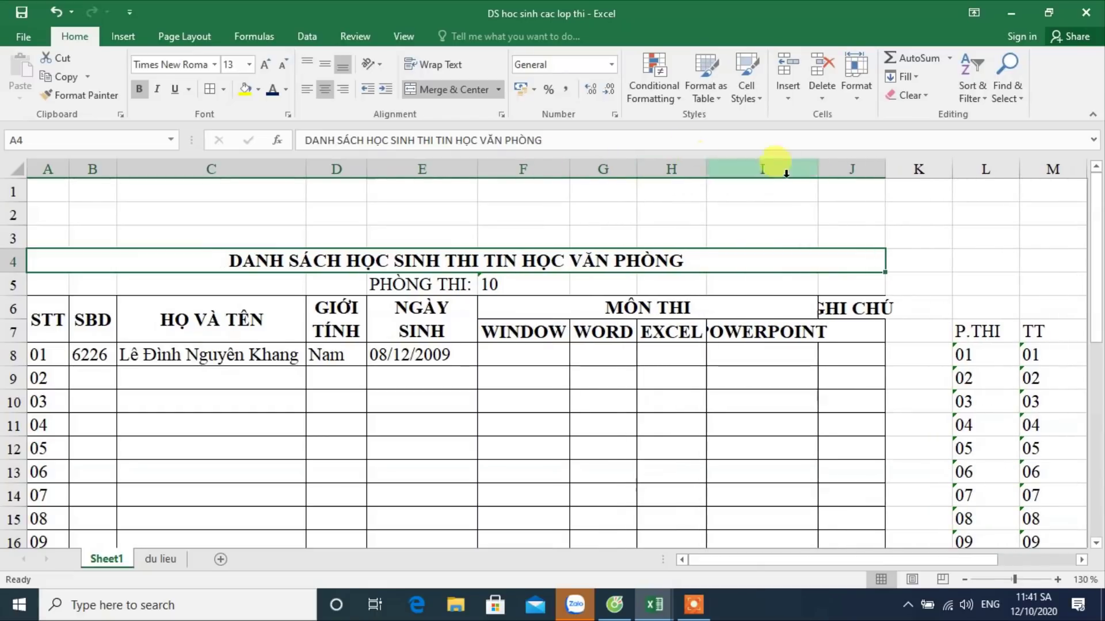
pyautogui.doubleClick(819, 170)
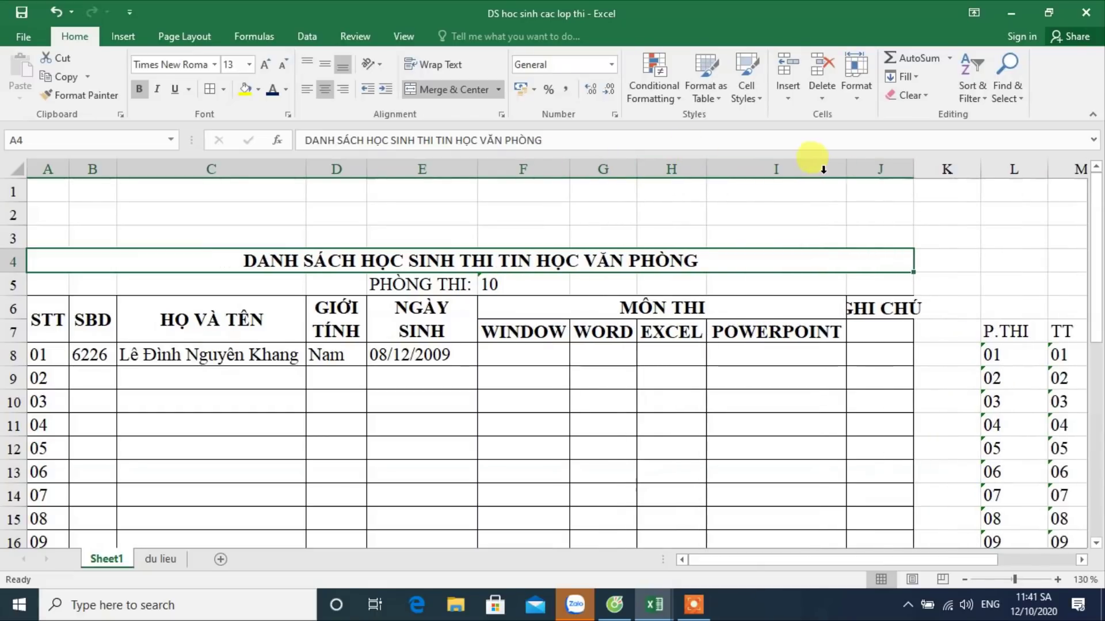
pyautogui.doubleClick(912, 170)
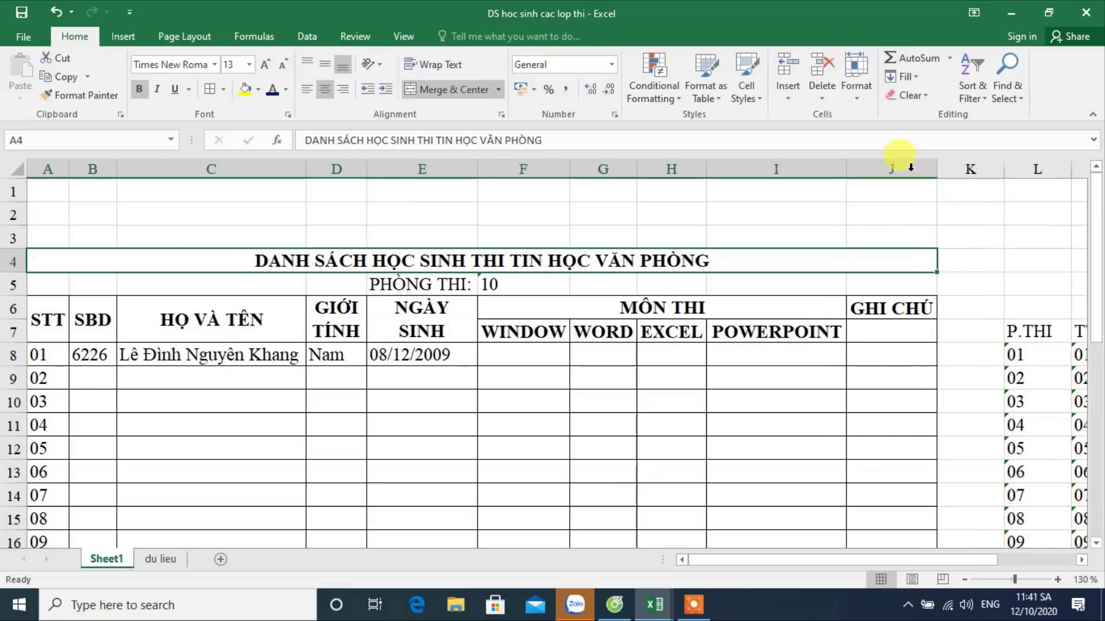
# Step: Set the print layout to Landscape, raise the top margin and lower the bottom margin
pyautogui.click(35, 43)
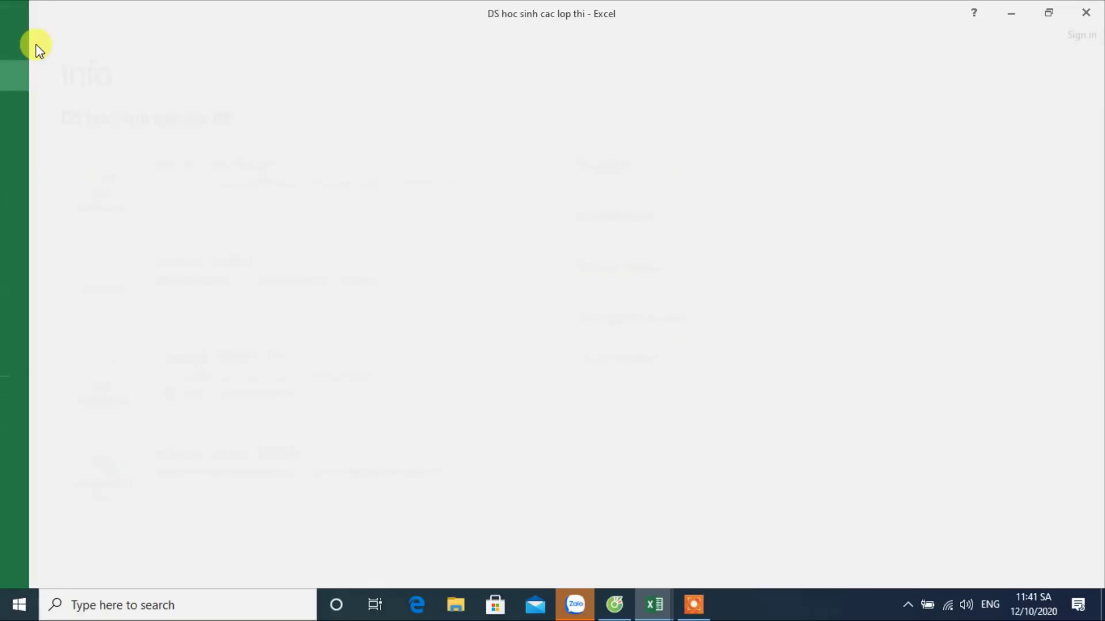
pyautogui.click(18, 231)
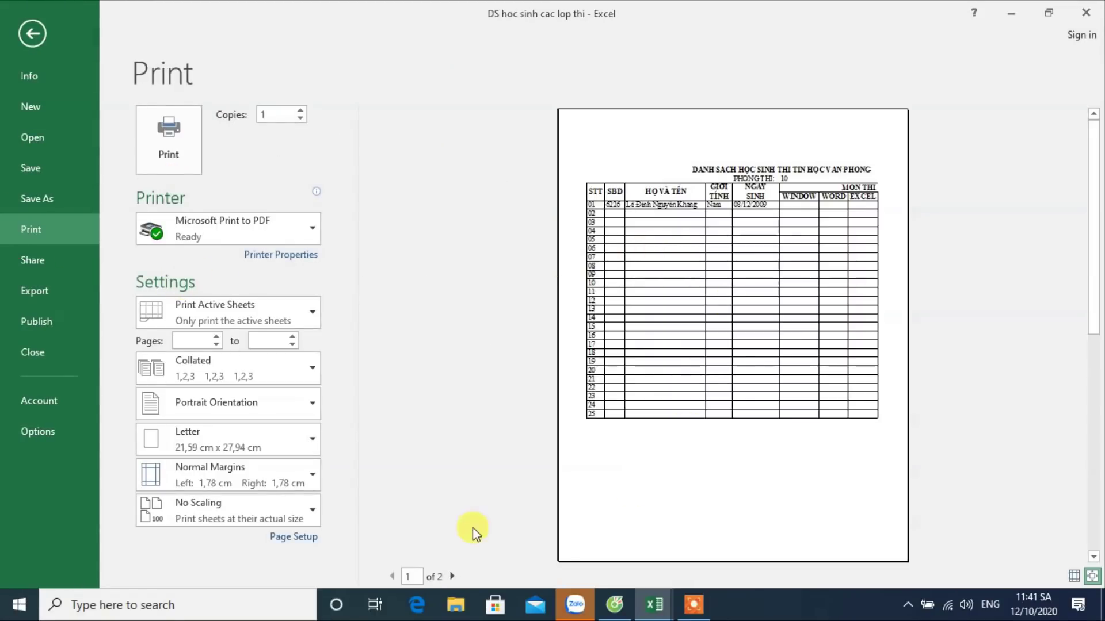
pyautogui.click(1072, 576)
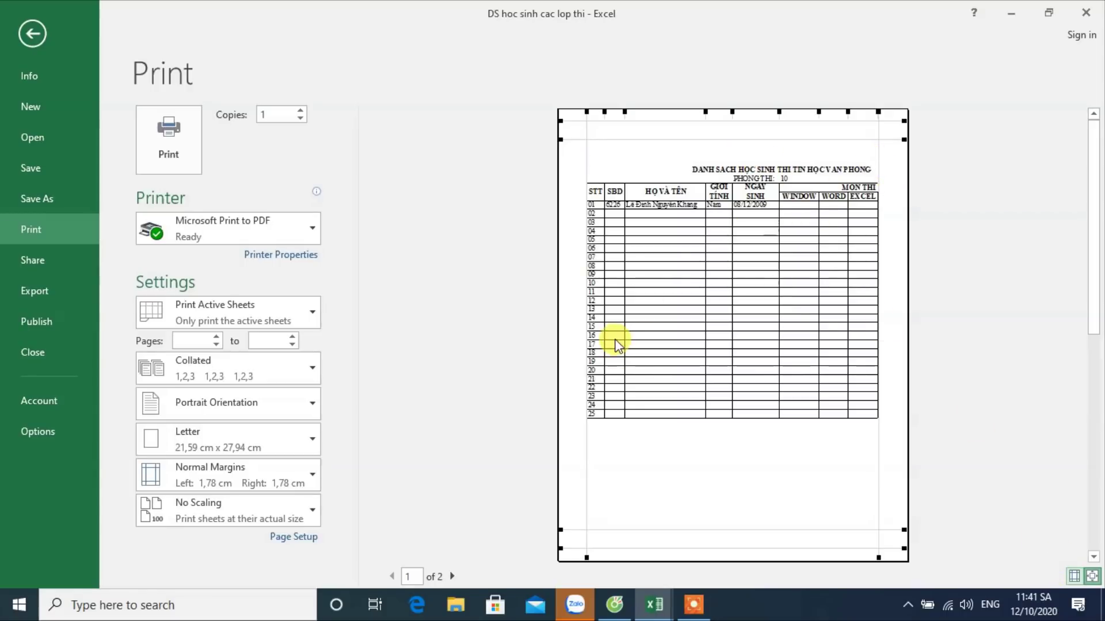
pyautogui.click(235, 412)
pyautogui.click(218, 474)
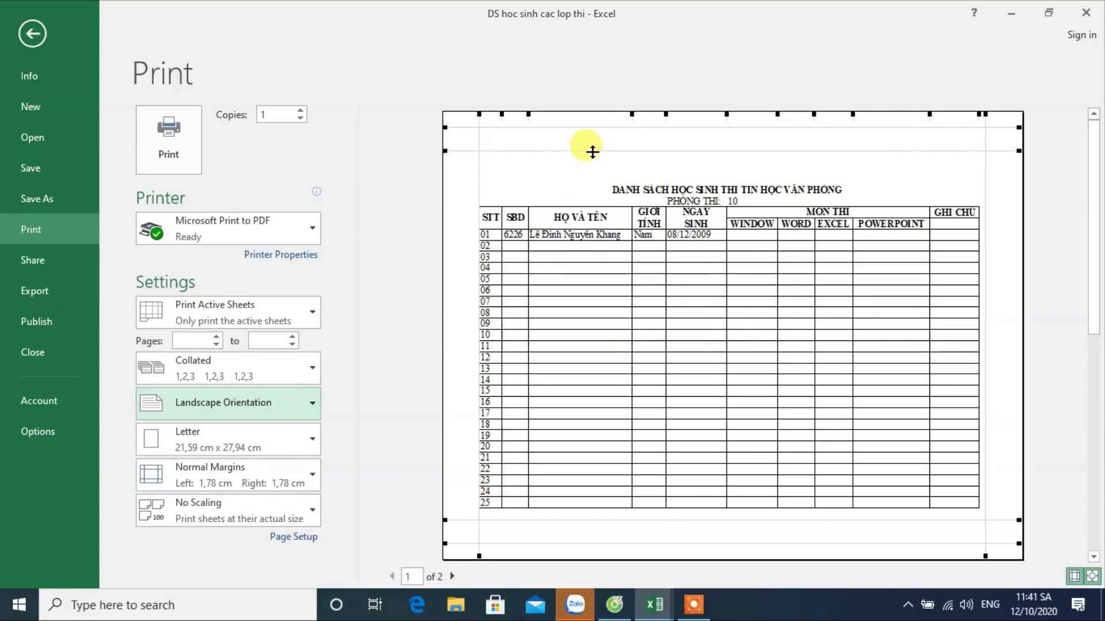
pyautogui.moveTo(598, 141); pyautogui.dragTo(613, 123)
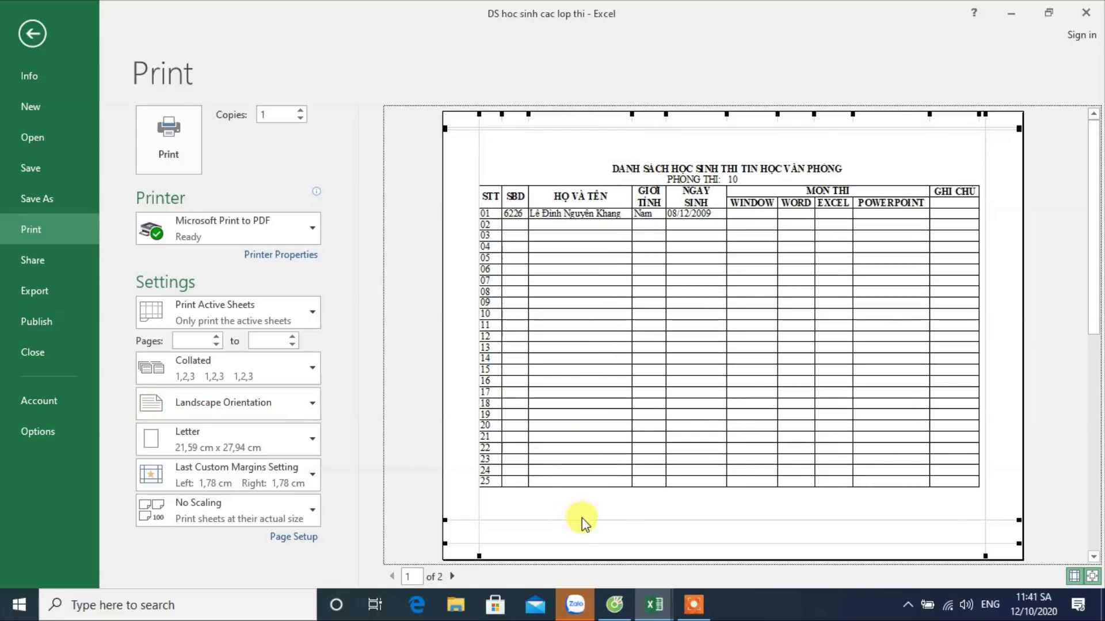
pyautogui.moveTo(581, 519); pyautogui.dragTo(584, 544)
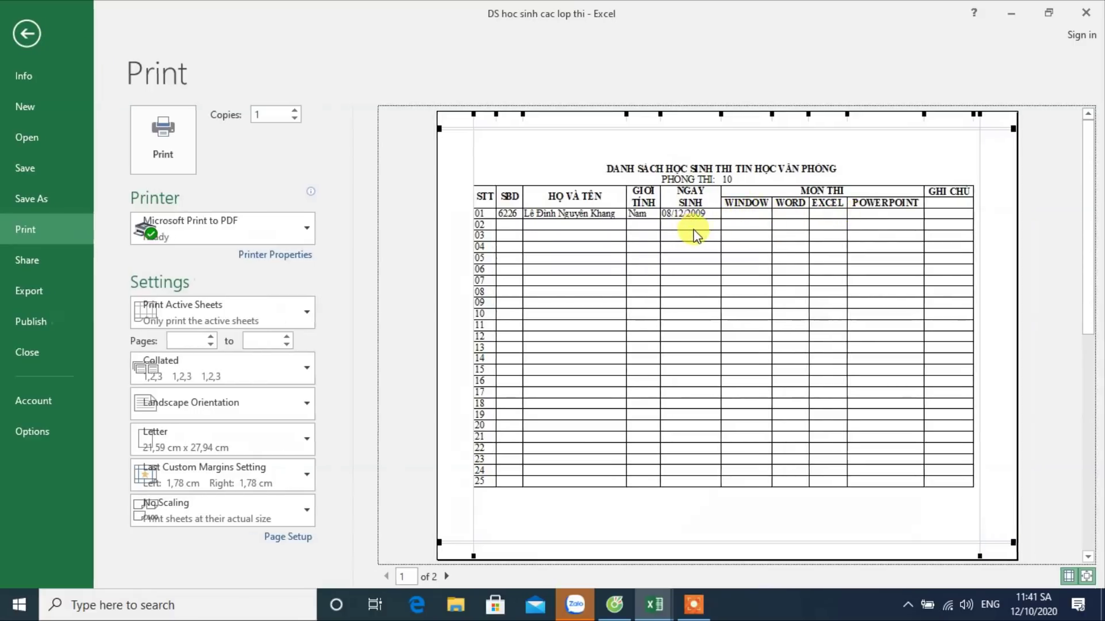
pyautogui.press('Escape')
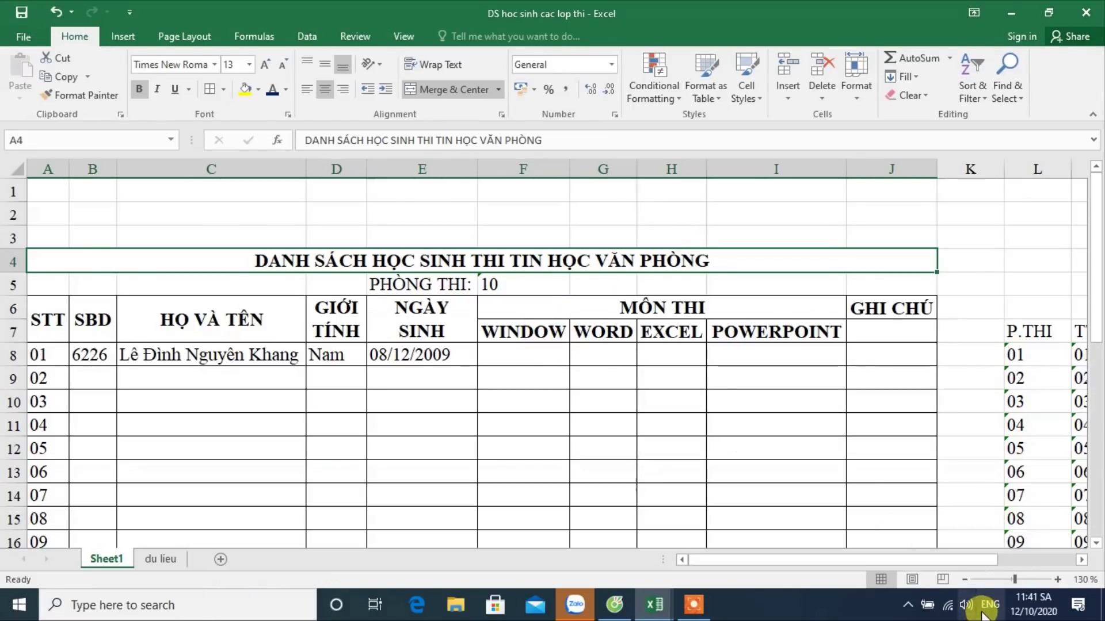
# Step: Dismiss the taskbar calendar and select the WINDOW heading cell F7
pyautogui.click(1033, 604)
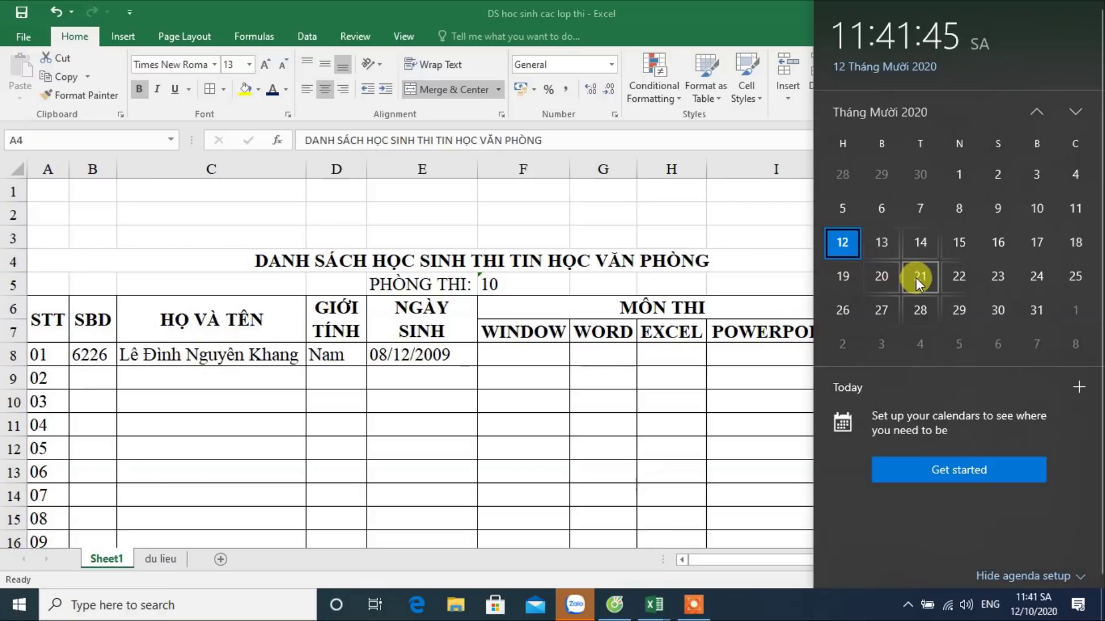
pyautogui.click(545, 348)
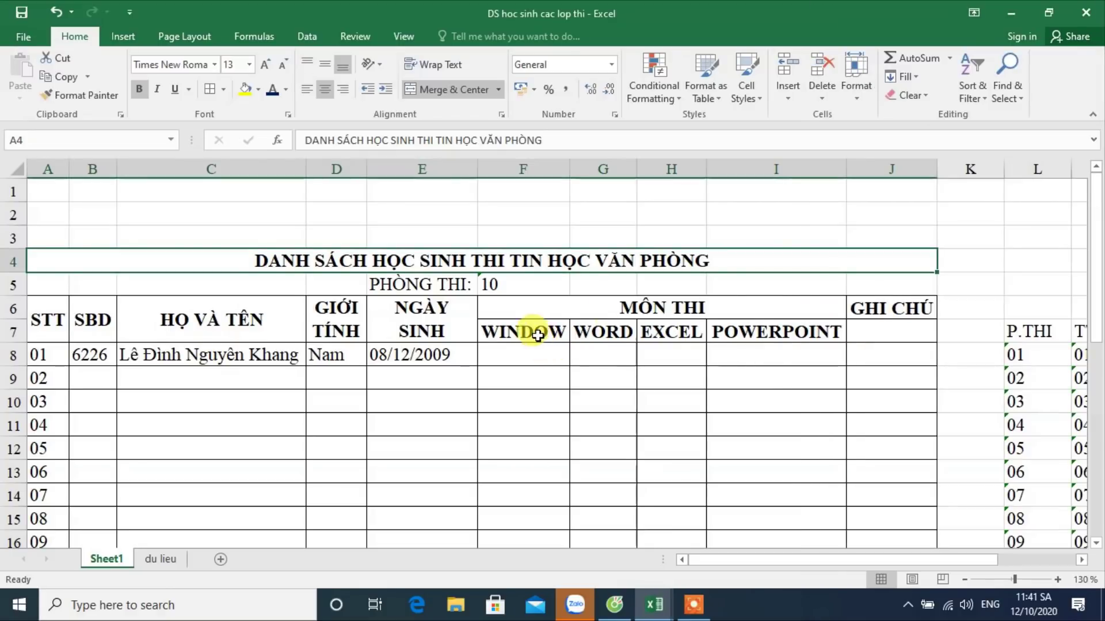
pyautogui.click(538, 335)
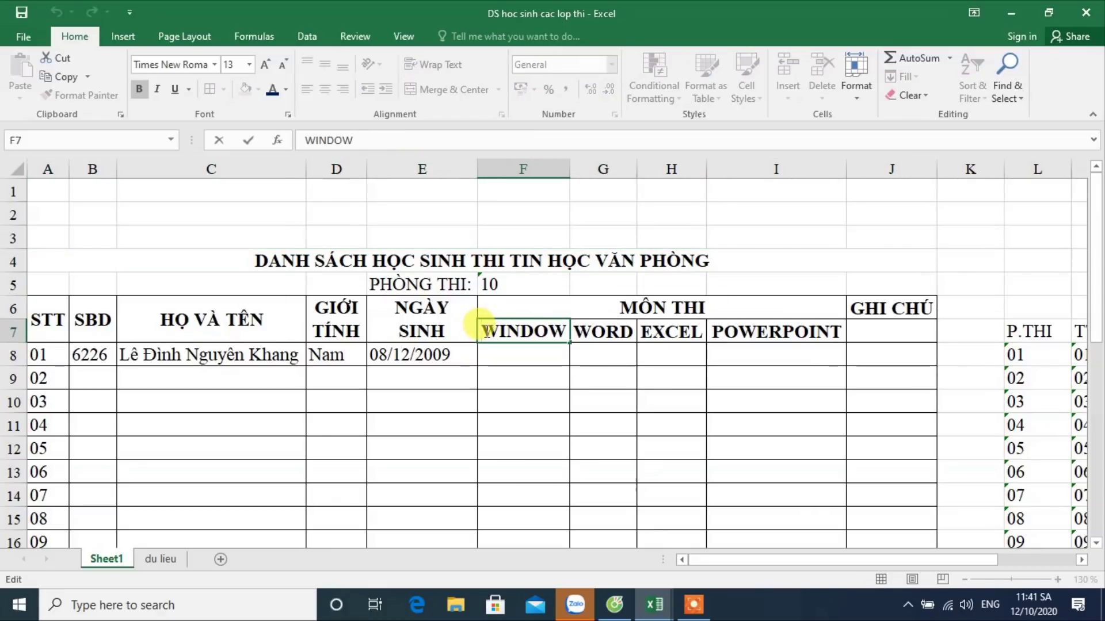
# Step: Add 19/10/2020 on a line above WINDOW and widen column F
pyautogui.hotkey('alt', 'Return')
pyautogui.write('19/10/')
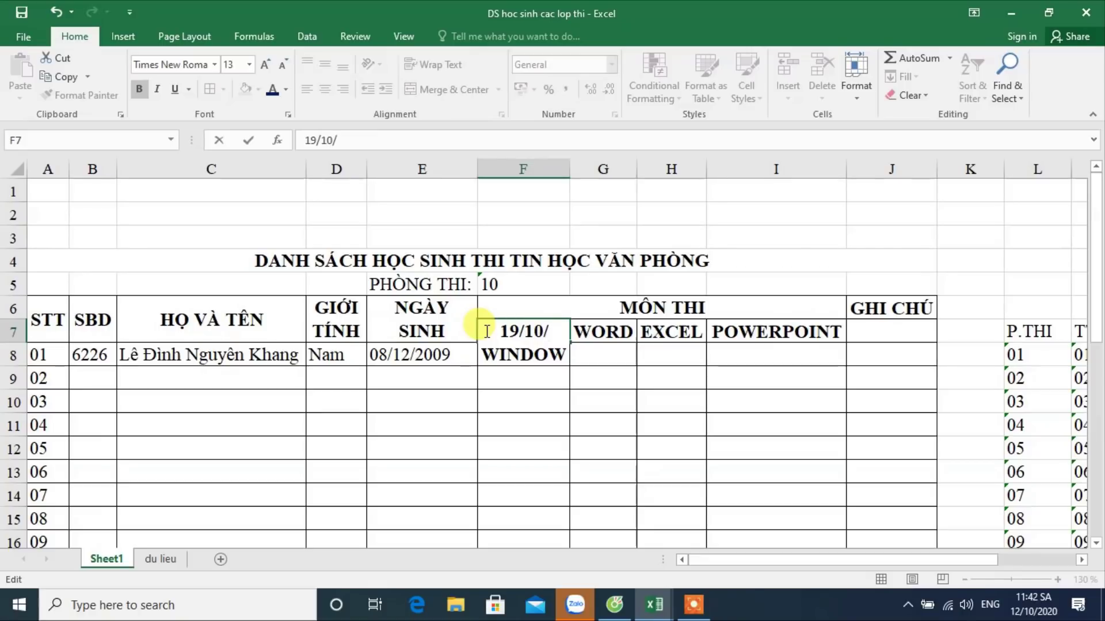
pyautogui.write('2020')
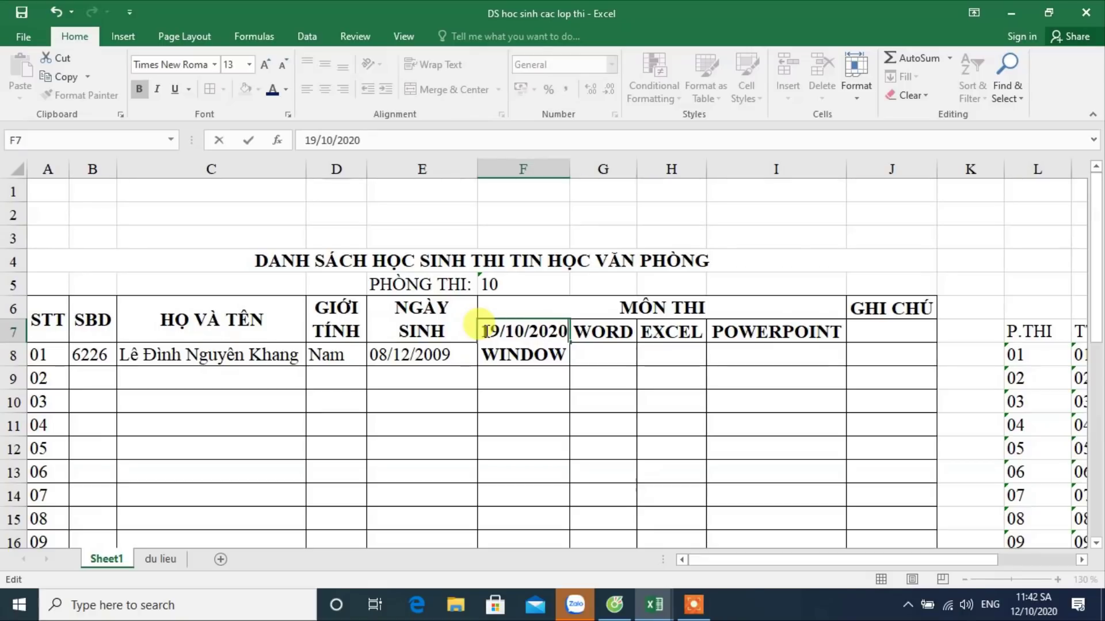
pyautogui.press('Return')
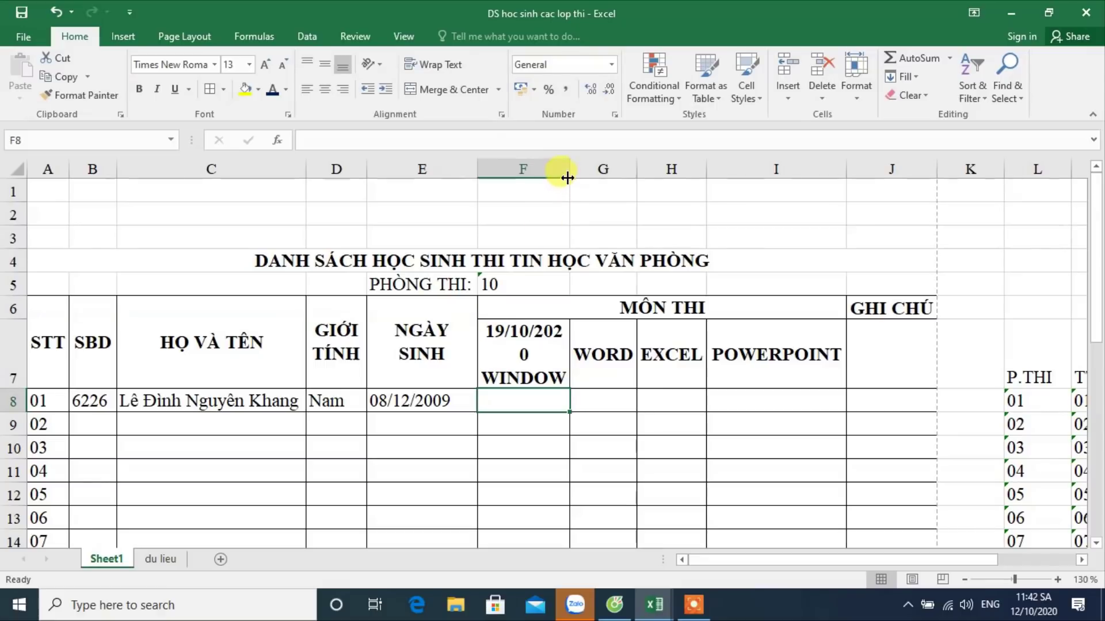
pyautogui.moveTo(569, 168); pyautogui.dragTo(593, 168)
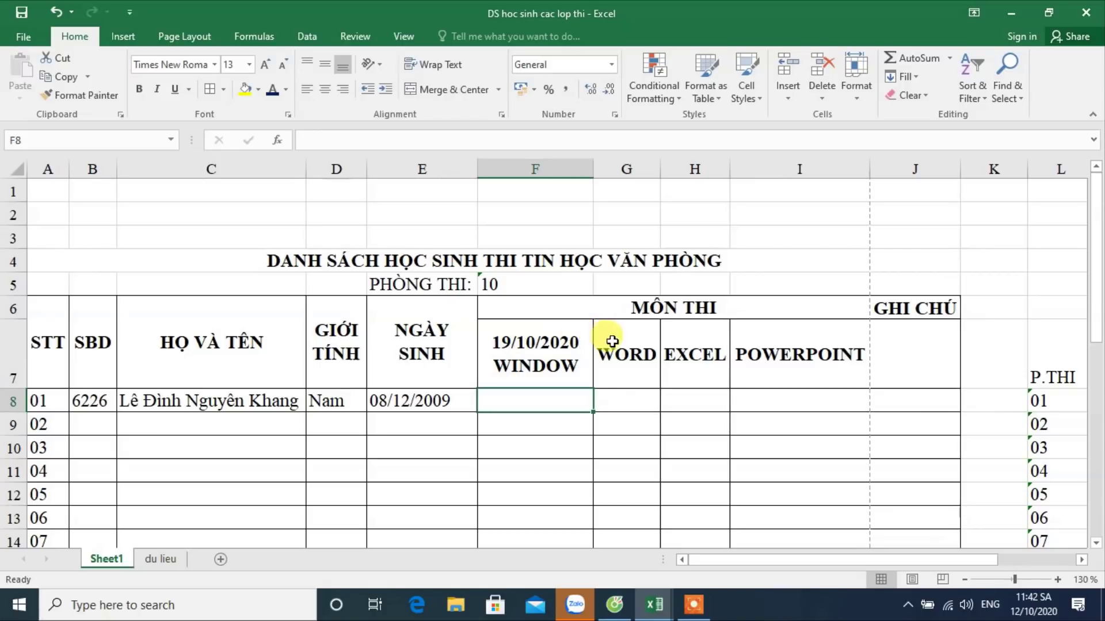
# Step: Reuse the copied date to put 20/10/2020 above the WORD heading
pyautogui.doubleClick(562, 345)
pyautogui.moveTo(562, 344); pyautogui.dragTo(486, 344)
pyautogui.hotkey('ctrl', 'c')
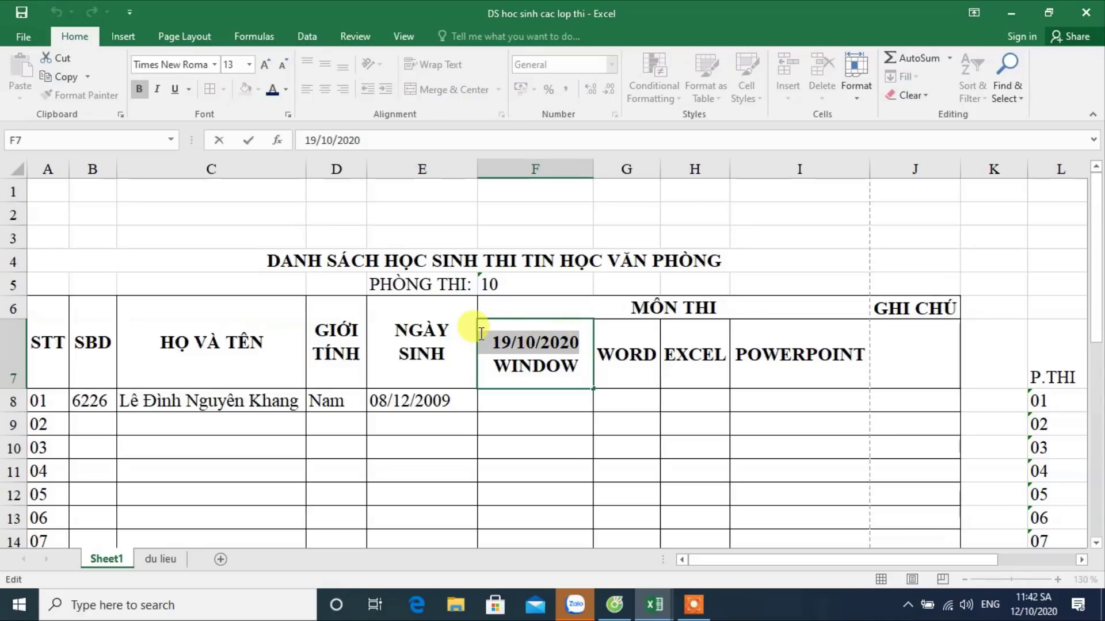
pyautogui.click(648, 348)
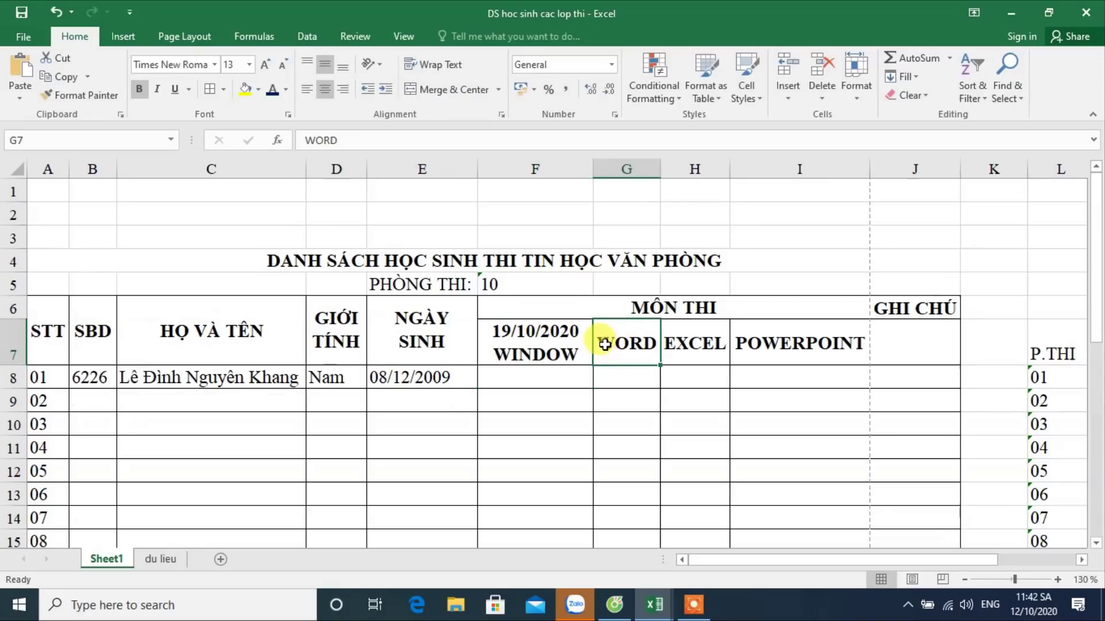
pyautogui.doubleClick(610, 348)
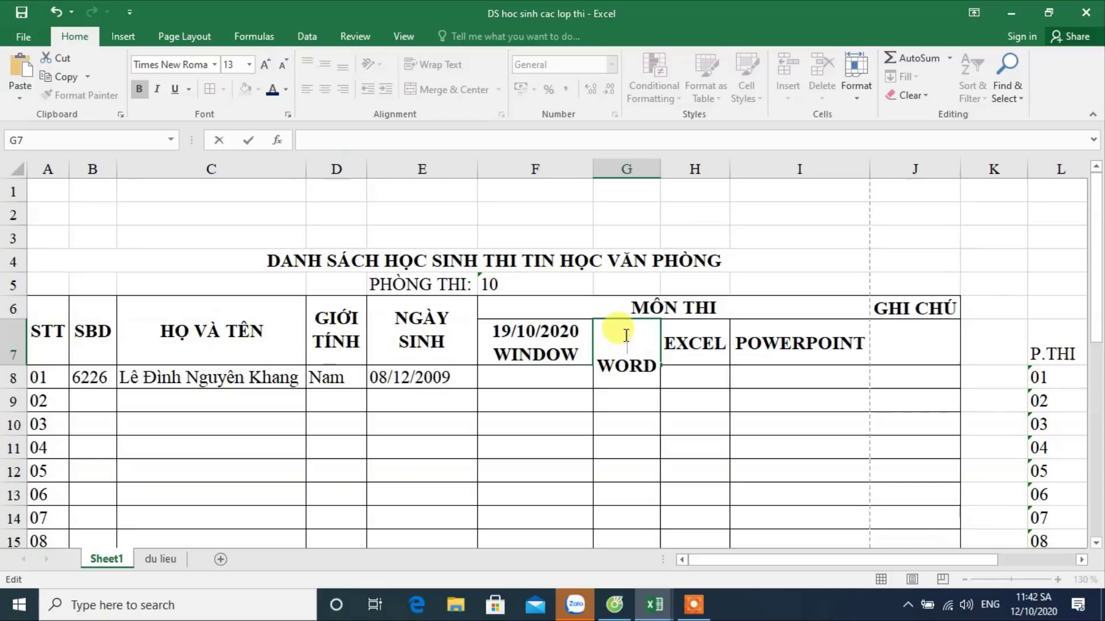
pyautogui.hotkey('ctrl', 'v')
pyautogui.moveTo(602, 338); pyautogui.dragTo(581, 336)
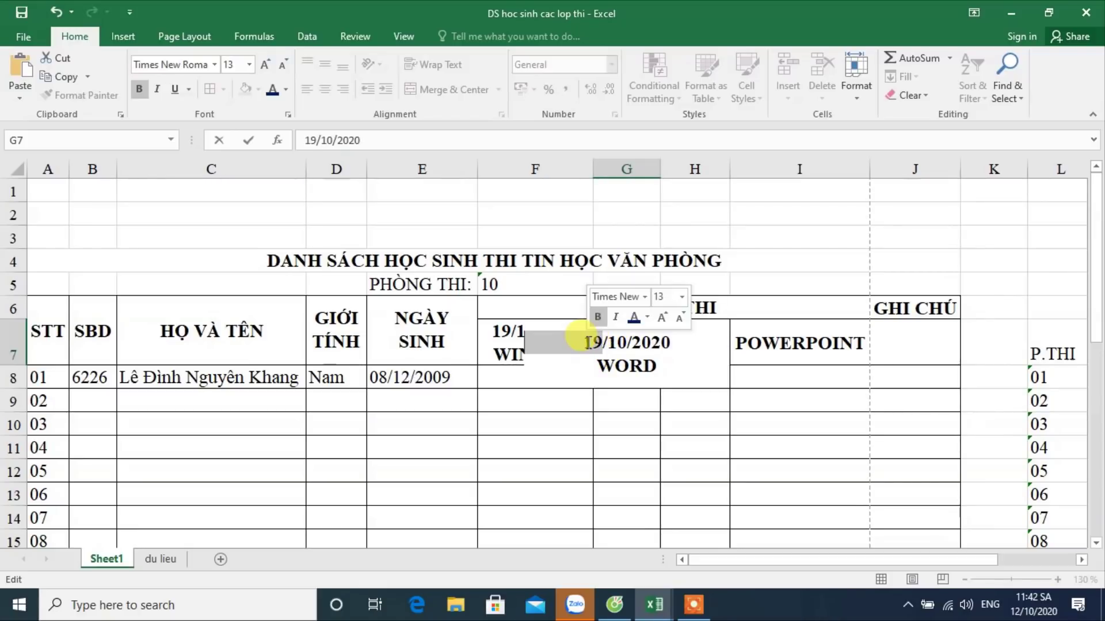
pyautogui.write('20')
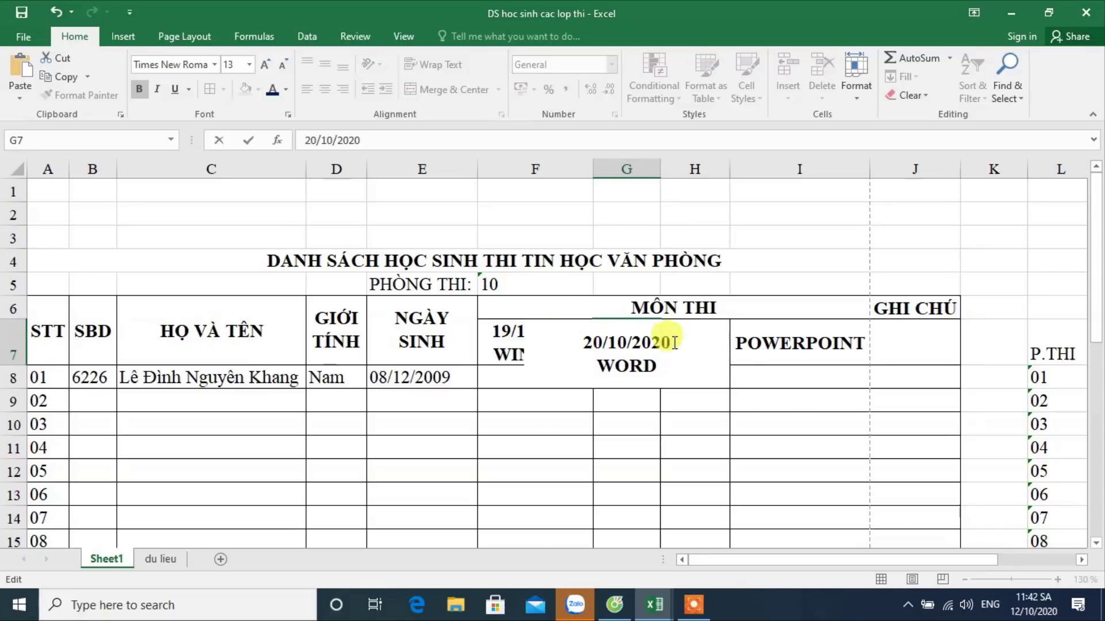
pyautogui.click(767, 348)
# Step: Add 21/10/2020 above the EXCEL heading
pyautogui.doubleClick(703, 348)
pyautogui.click(666, 352)
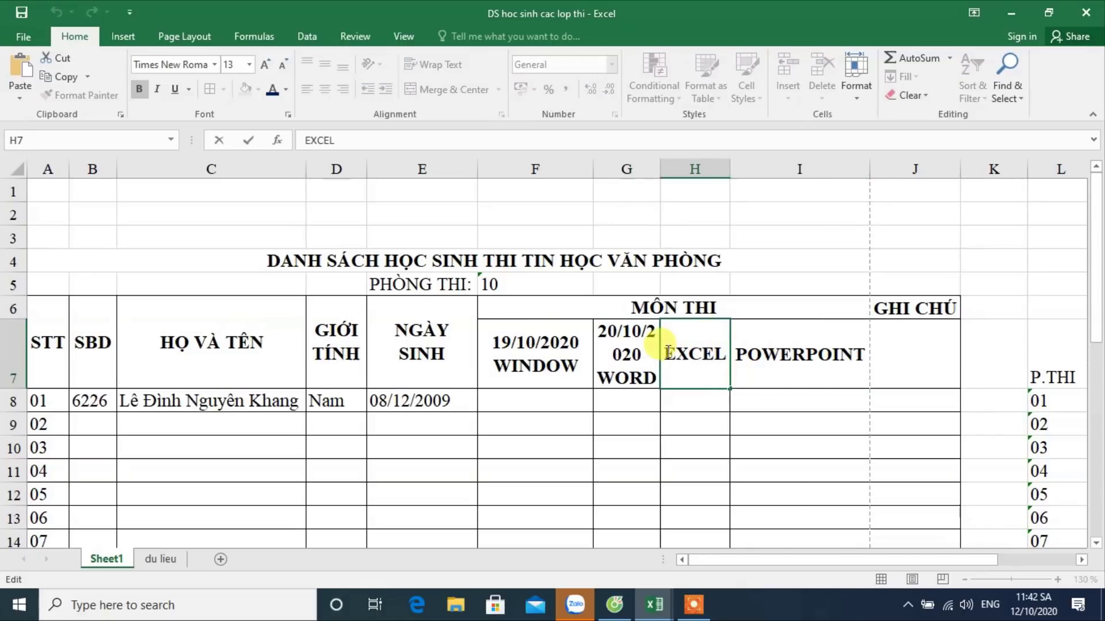
pyautogui.press('Return')
pyautogui.doubleClick(670, 348)
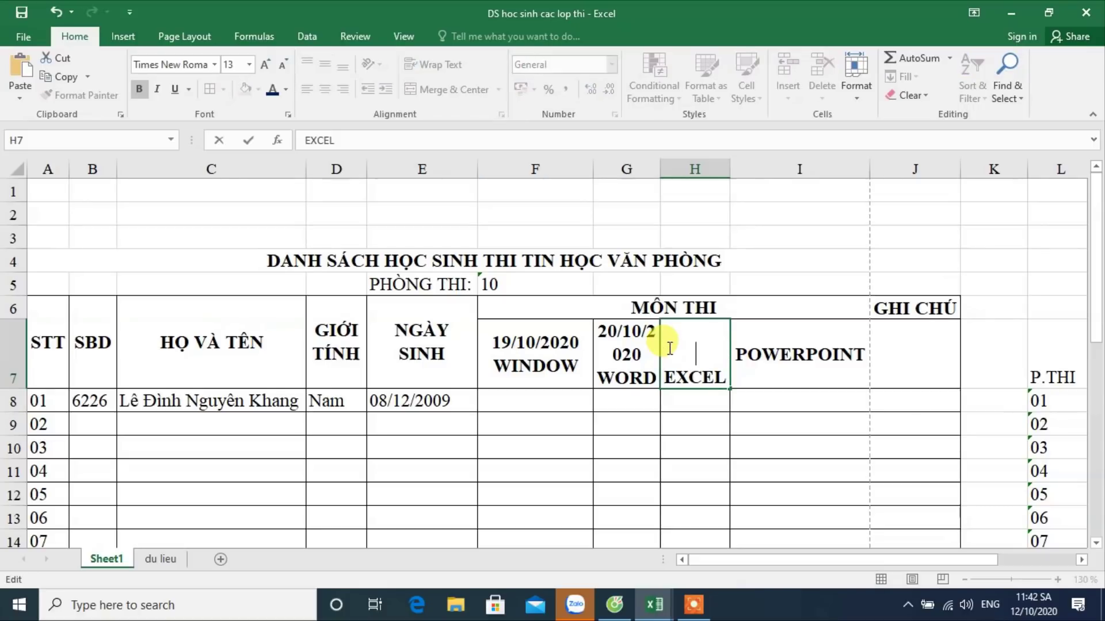
pyautogui.write('19/10/2020')
pyautogui.moveTo(667, 352); pyautogui.dragTo(594, 352)
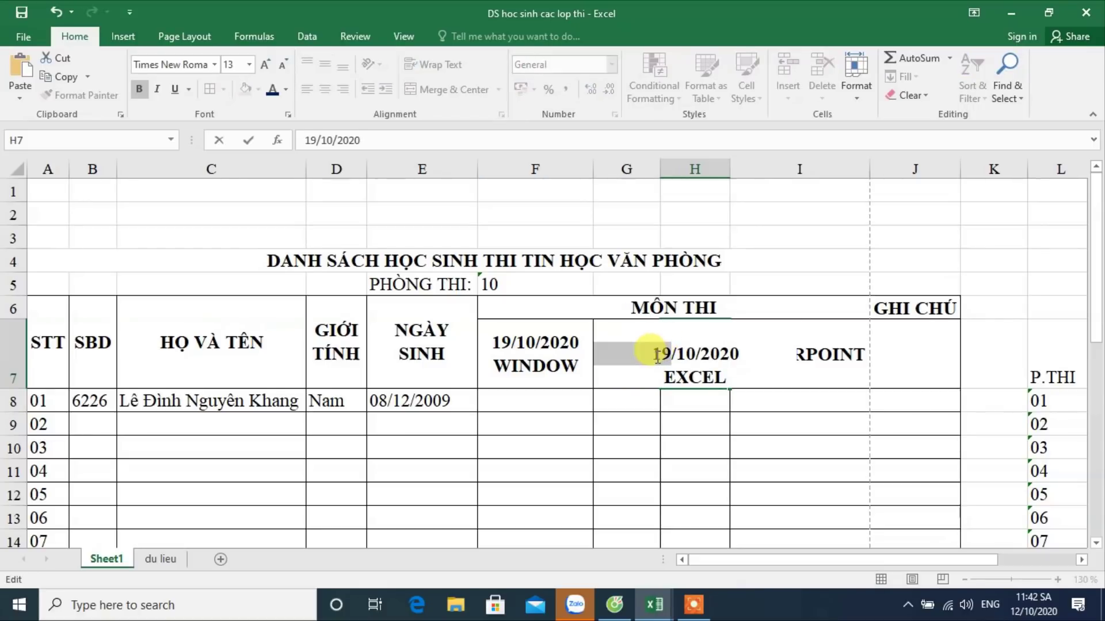
pyautogui.write('21')
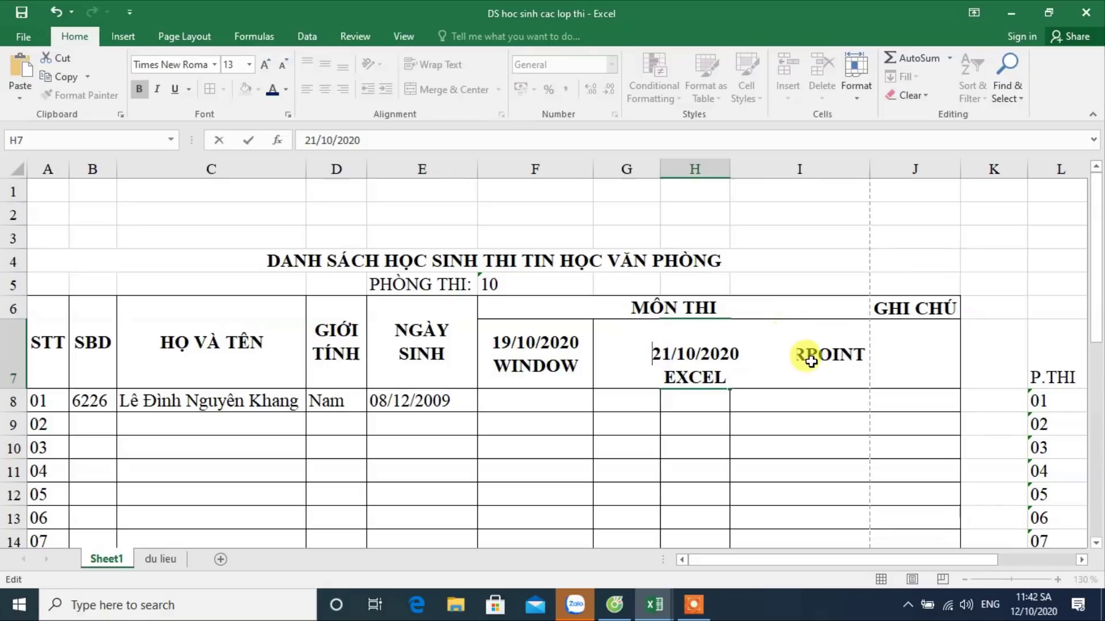
pyautogui.click(807, 357)
# Step: Add 22/10/2020 above POWERPOINT and widen column H to fit
pyautogui.doubleClick(762, 350)
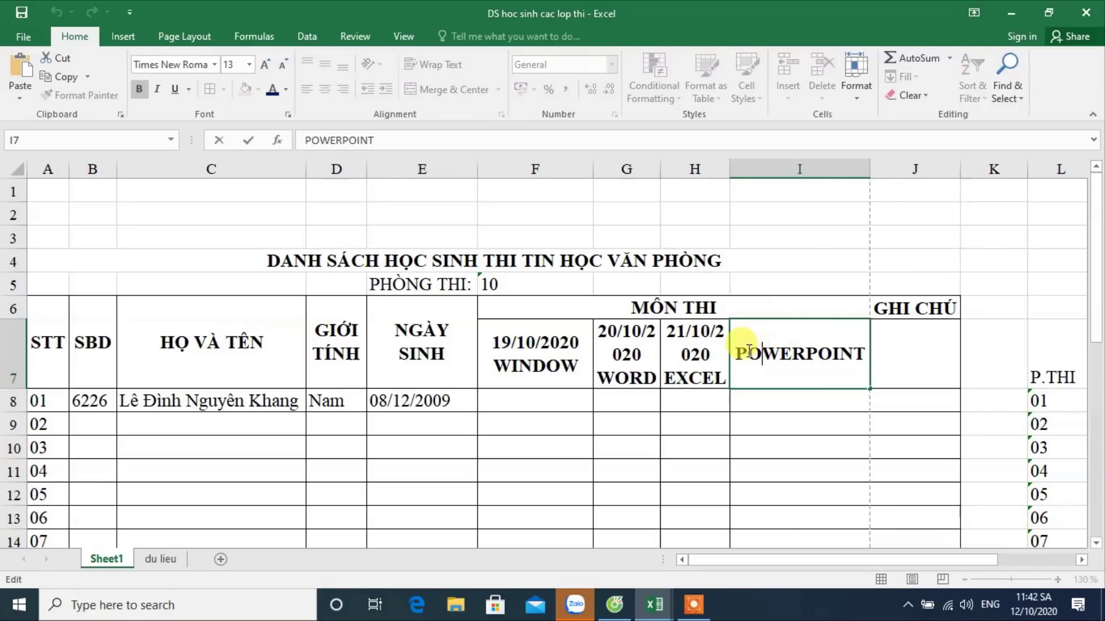
pyautogui.hotkey('alt', 'Return')
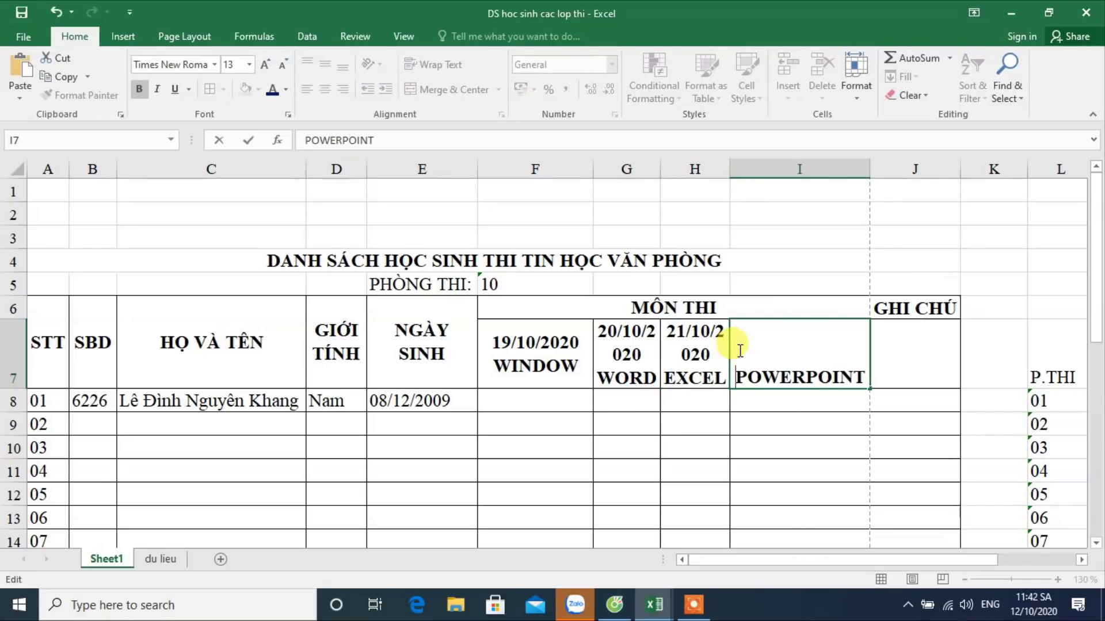
pyautogui.hotkey('ctrl', 'v')
pyautogui.moveTo(731, 352); pyautogui.dragTo(761, 351)
pyautogui.write('22')
pyautogui.press('Delete')
pyautogui.press('Return')
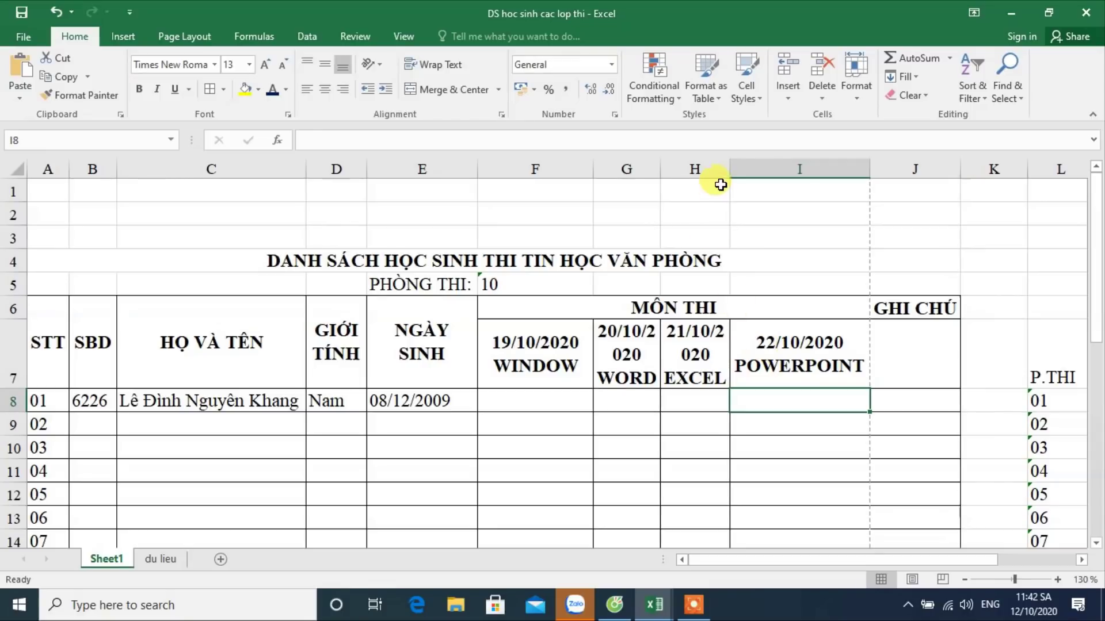
pyautogui.moveTo(730, 169); pyautogui.dragTo(752, 172)
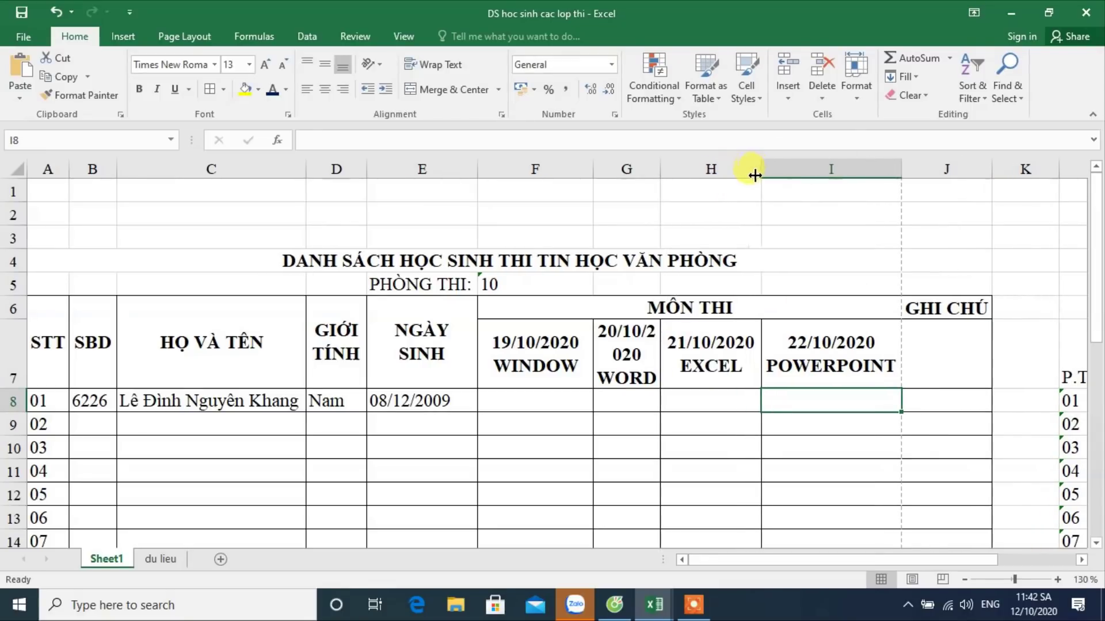
# Step: Widen column G and make the PHÒNG THI room-number line bold
pyautogui.moveTo(660, 169); pyautogui.dragTo(684, 174)
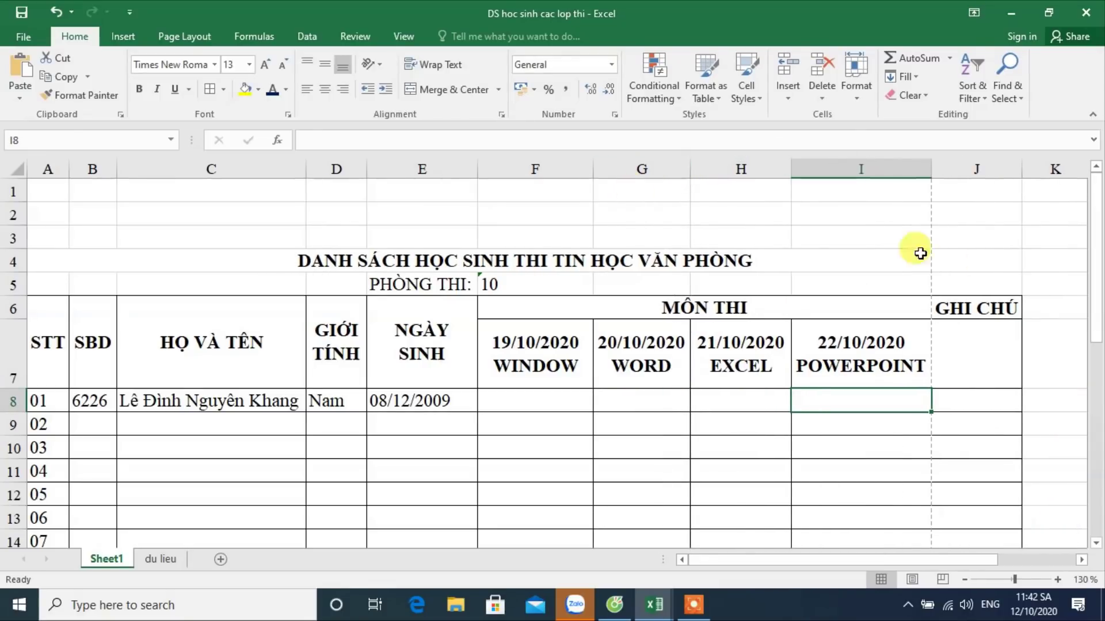
pyautogui.click(624, 421)
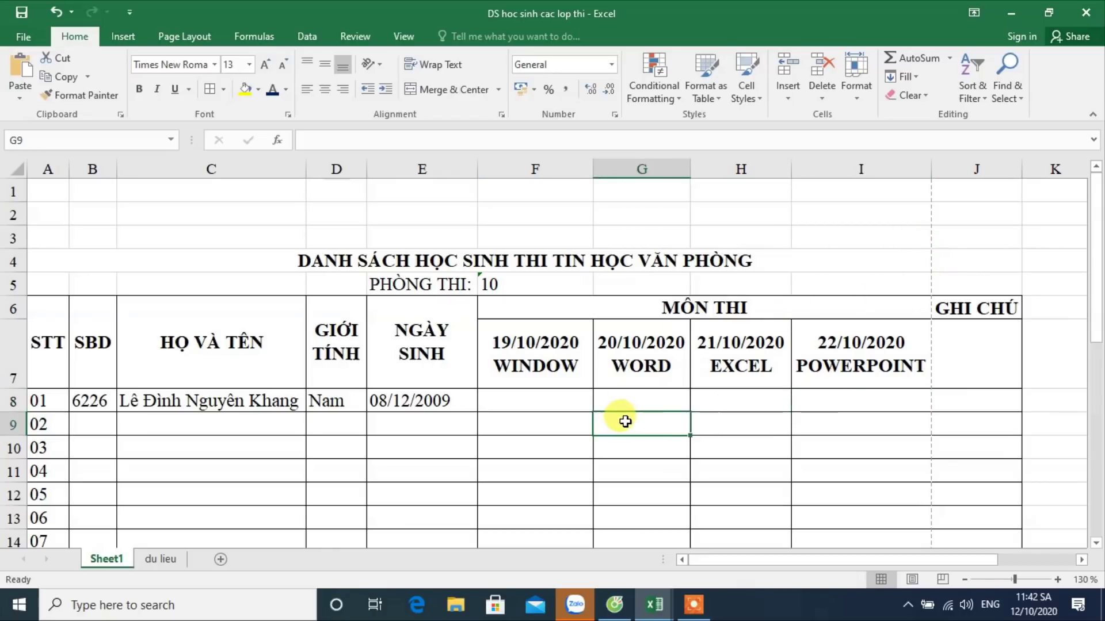
pyautogui.click(802, 315)
pyautogui.click(401, 284)
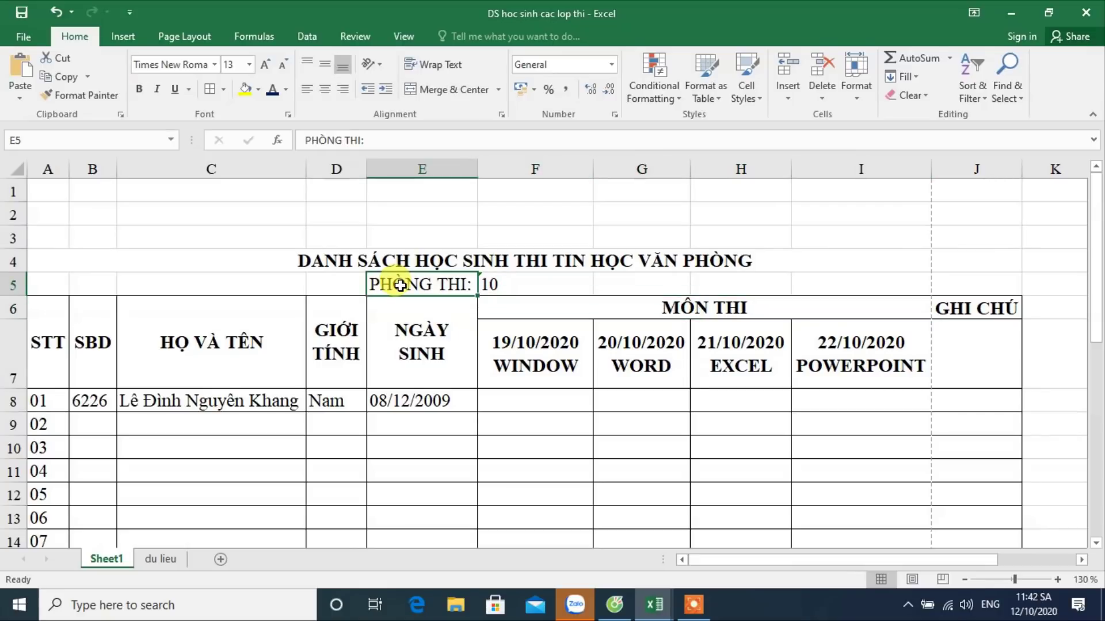
pyautogui.moveTo(401, 284); pyautogui.dragTo(483, 284)
pyautogui.click(439, 355)
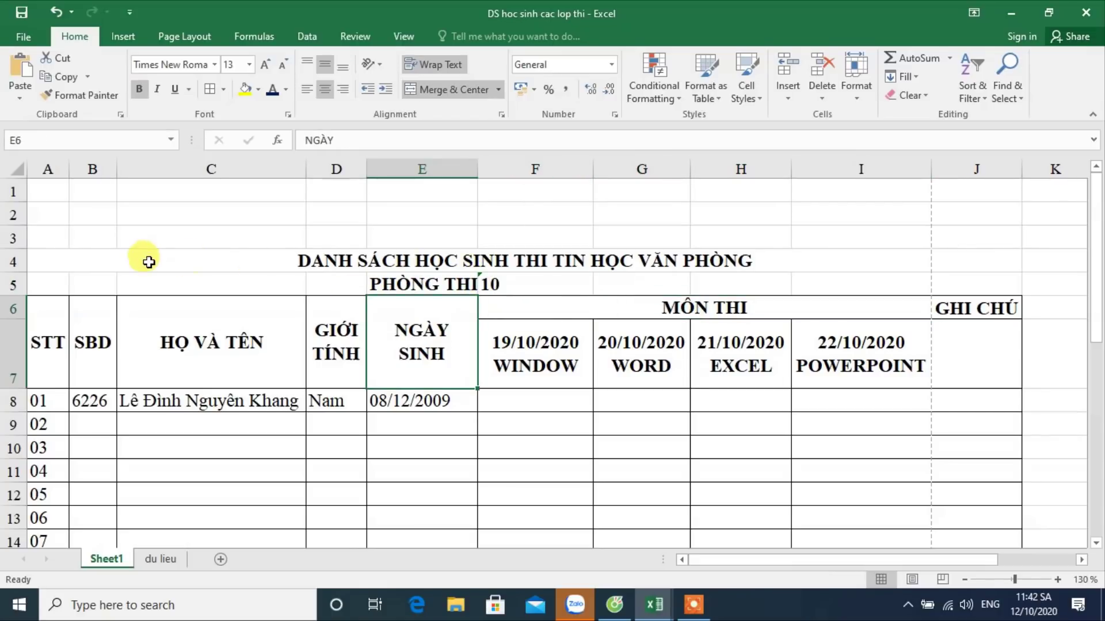
pyautogui.click(439, 284)
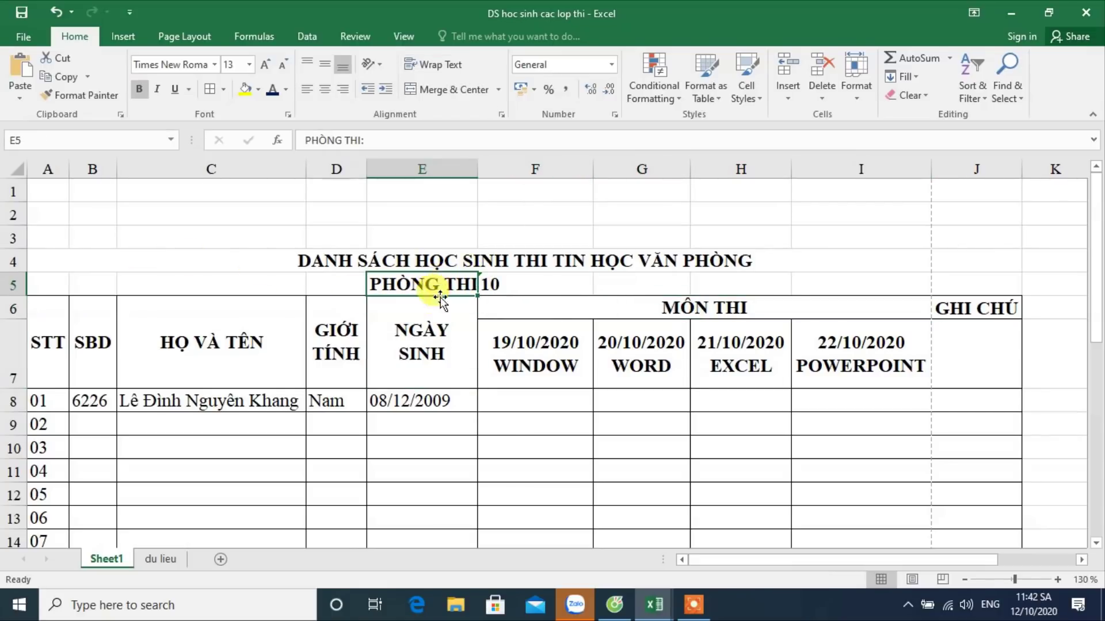
# Step: Widen column C slightly and select the first student row A8:E8
pyautogui.click(465, 312)
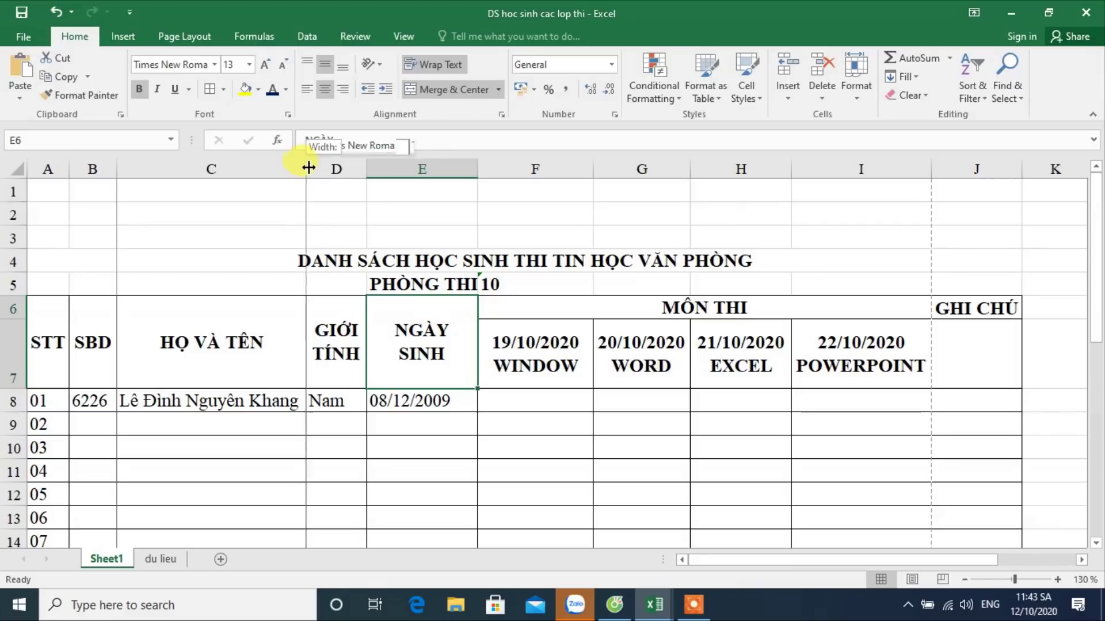
pyautogui.moveTo(306, 167); pyautogui.dragTo(313, 167)
pyautogui.moveTo(40, 400)
pyautogui.mouseDown()
pyautogui.moveTo(487, 414)
pyautogui.moveTo(478, 561)
pyautogui.mouseUp()
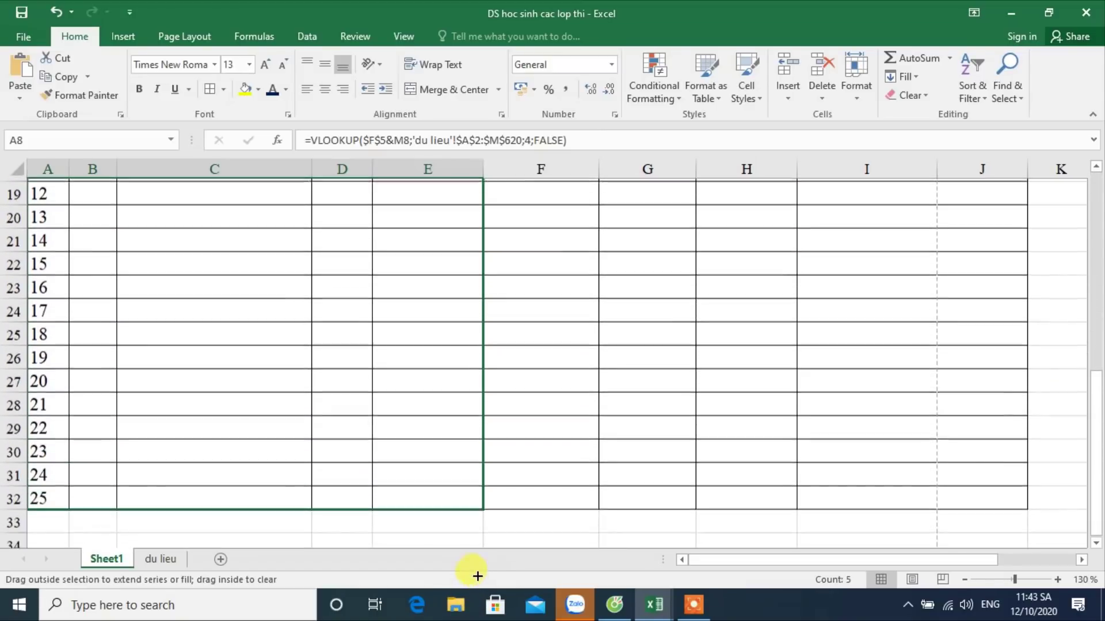
# Step: Fill the row 8 lookup formulas down to row 32 and auto-fit column C
pyautogui.moveTo(478, 560); pyautogui.dragTo(470, 494)
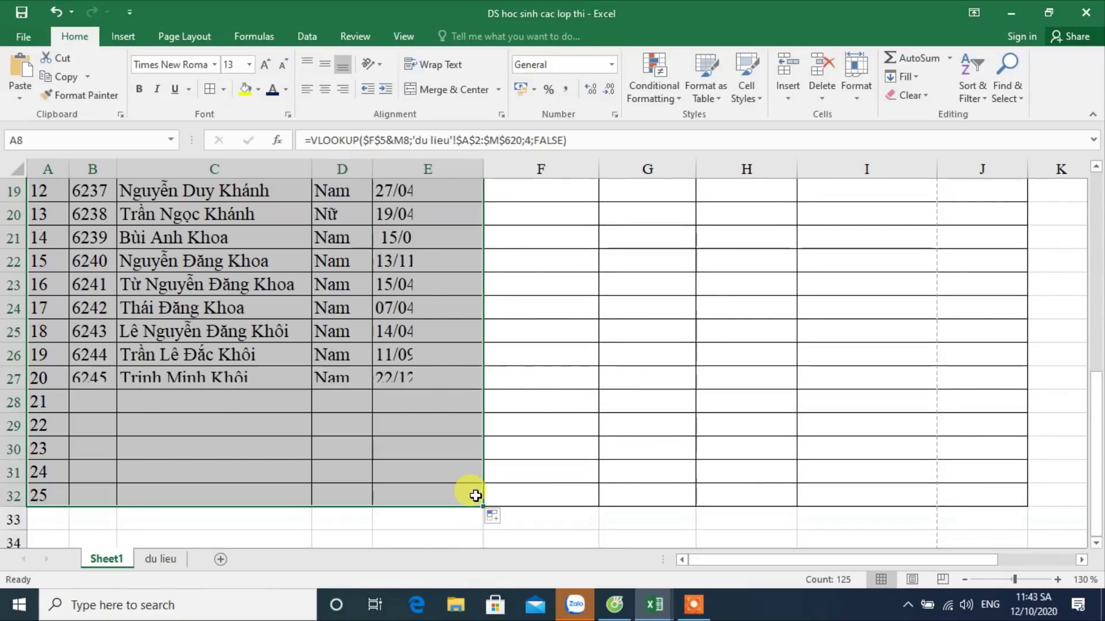
pyautogui.click(500, 377)
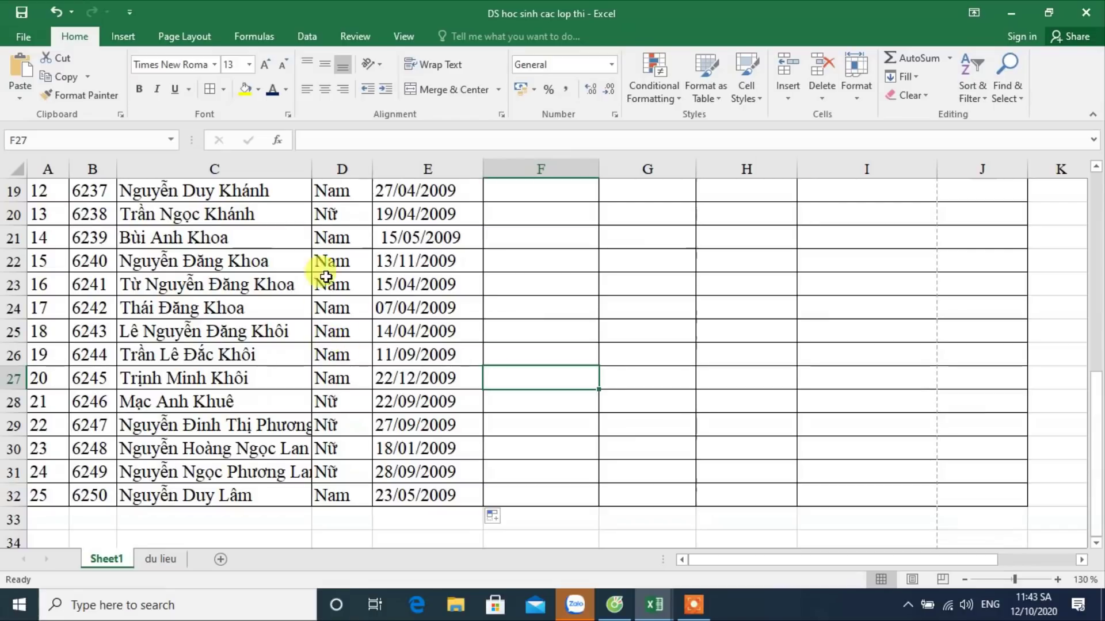
pyautogui.doubleClick(311, 169)
# Step: Widen column B, select the POWERPOINT header cell, and go to the File backstage
pyautogui.scroll(5, 332, 279)
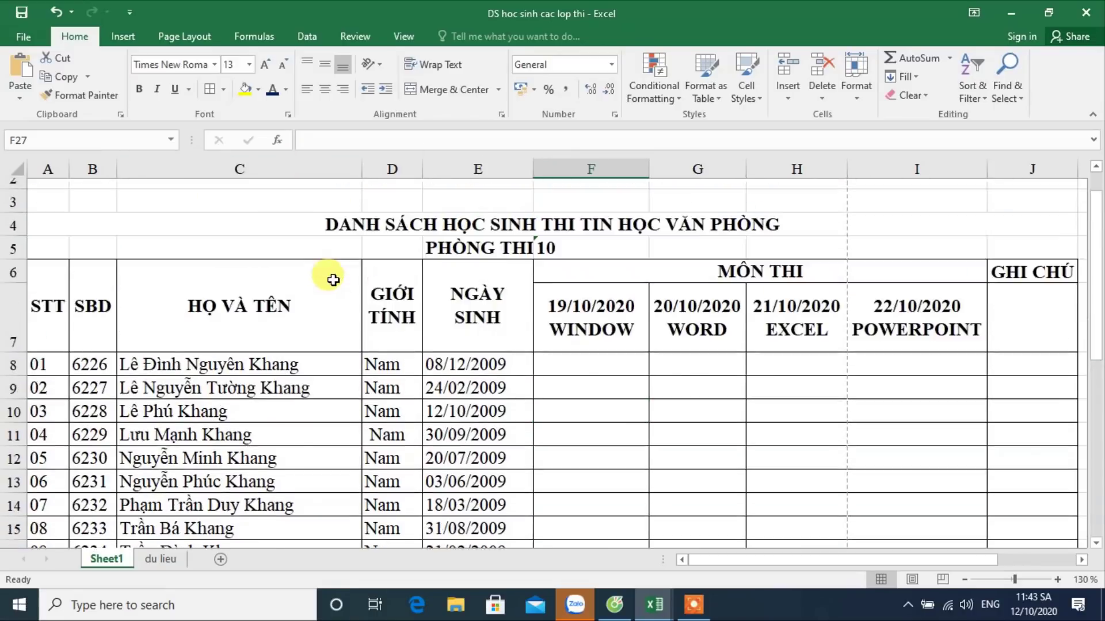
pyautogui.scroll(1, 331, 279)
pyautogui.moveTo(118, 171); pyautogui.dragTo(123, 173)
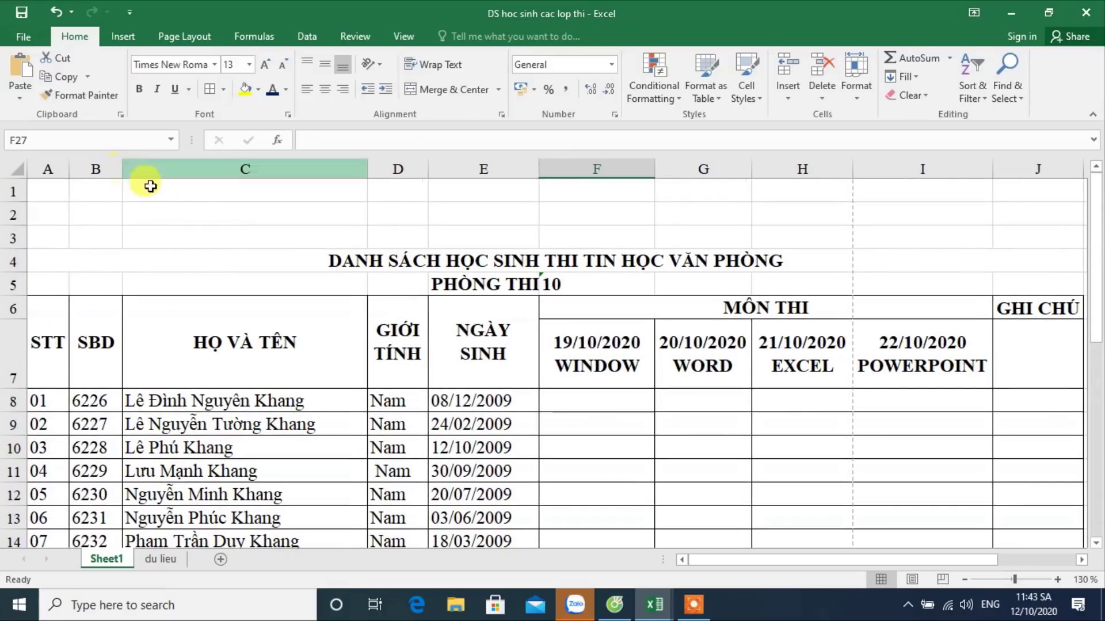
pyautogui.keyDown('ctrl'); pyautogui.scroll(-1, 439, 299); pyautogui.keyUp('ctrl')
pyautogui.keyDown('ctrl'); pyautogui.scroll(-1, 438, 303); pyautogui.keyUp('ctrl')
pyautogui.keyDown('ctrl'); pyautogui.scroll(-1, 438, 303); pyautogui.keyUp('ctrl')
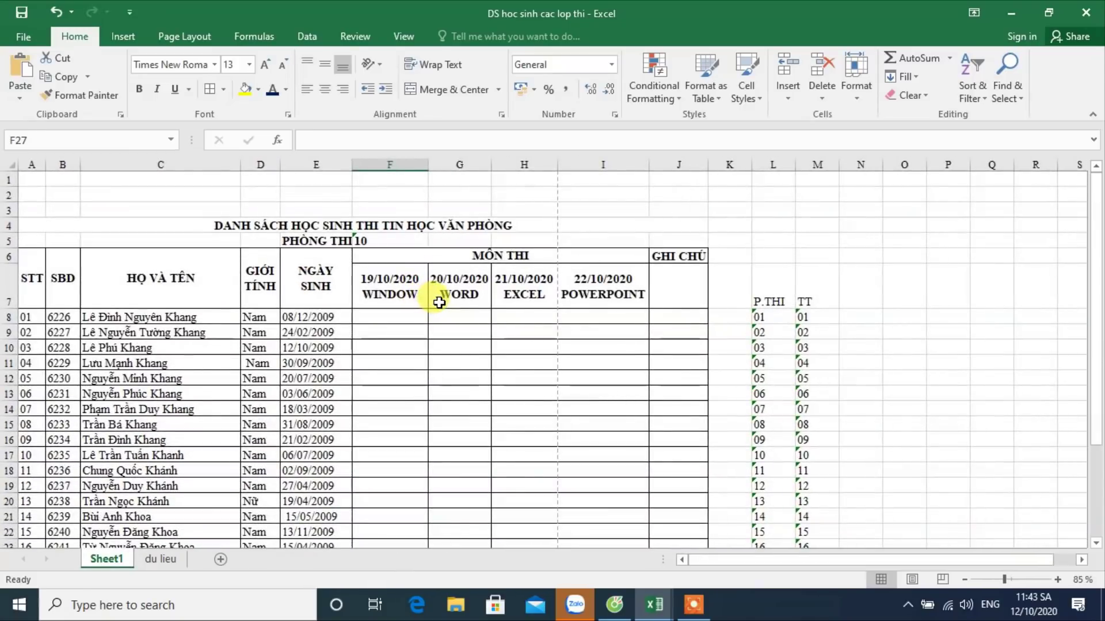
pyautogui.click(581, 277)
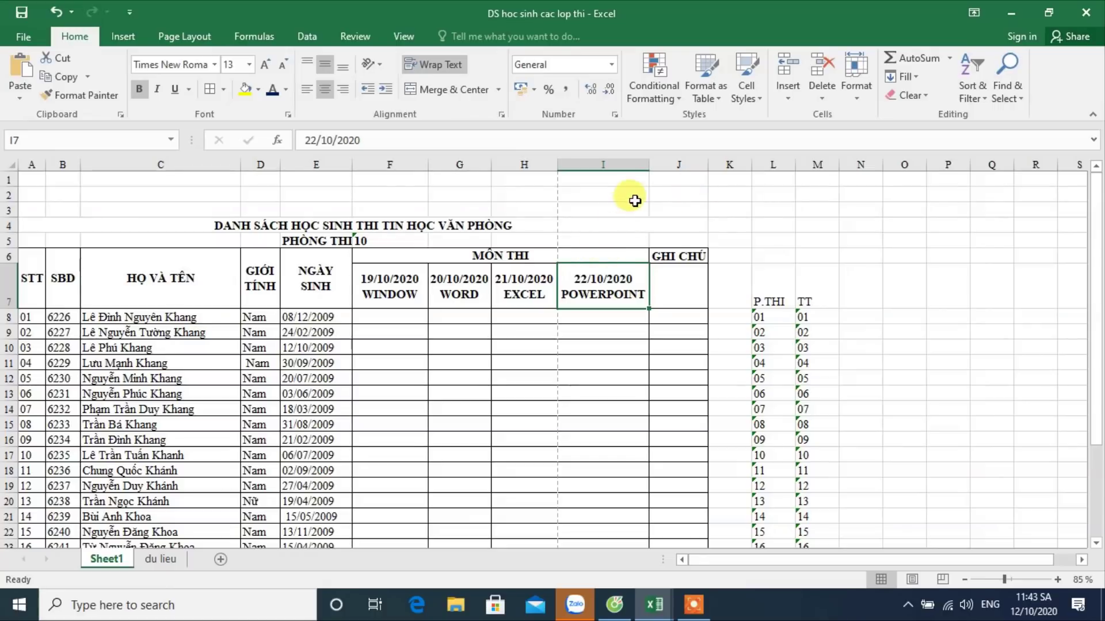
pyautogui.click(26, 38)
# Step: In print preview, shrink the margins to 0,79 cm left and 0,51 cm right
pyautogui.click(32, 231)
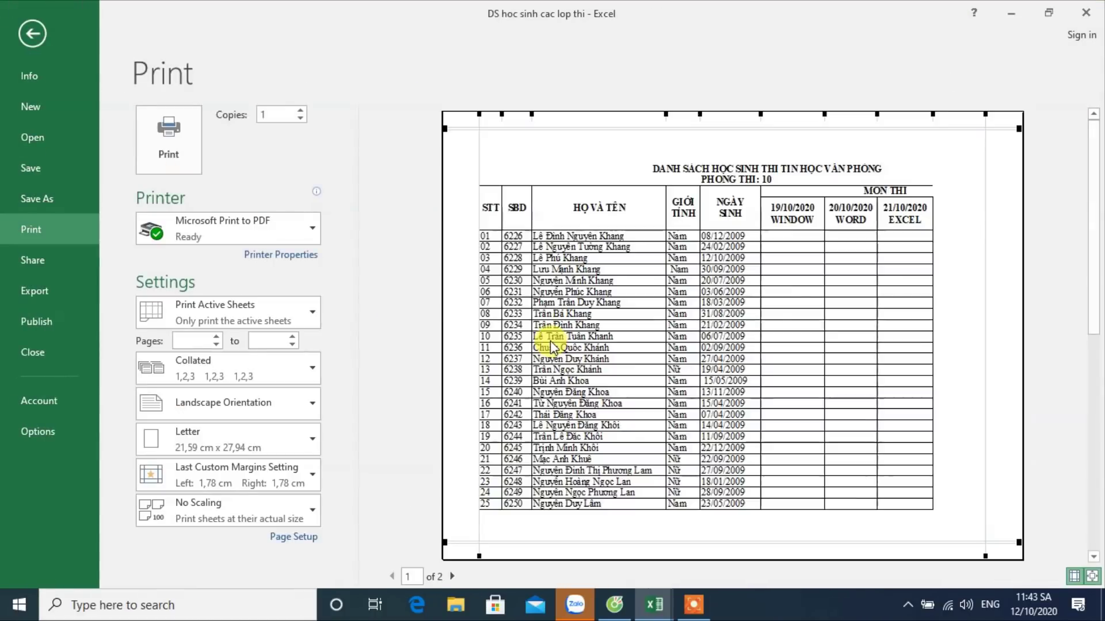
pyautogui.moveTo(985, 284); pyautogui.dragTo(1007, 280)
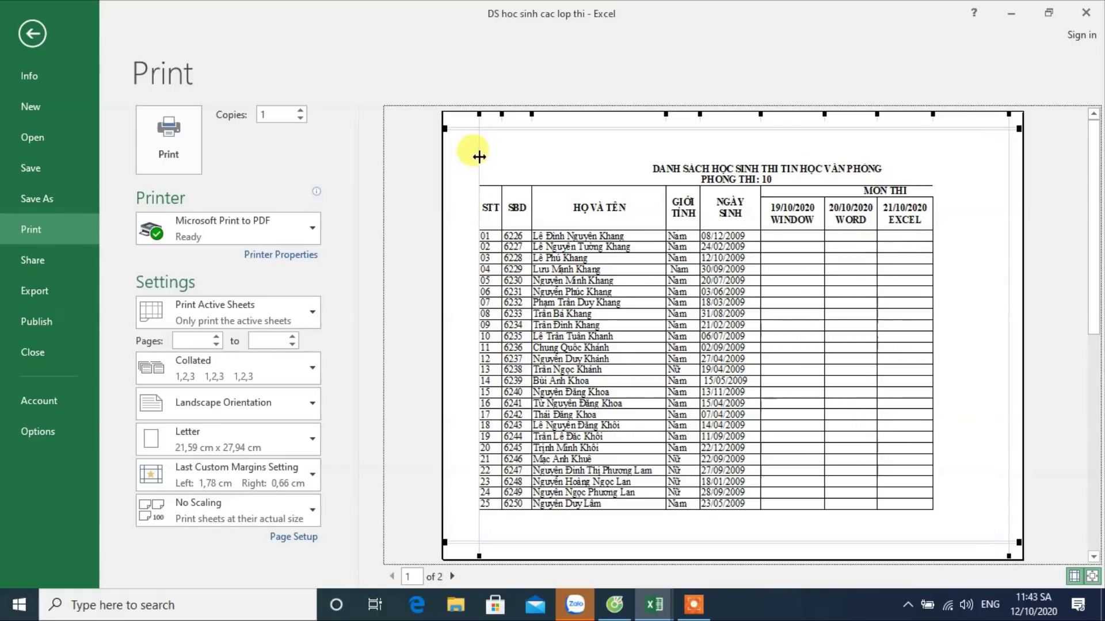
pyautogui.moveTo(480, 157); pyautogui.dragTo(462, 161)
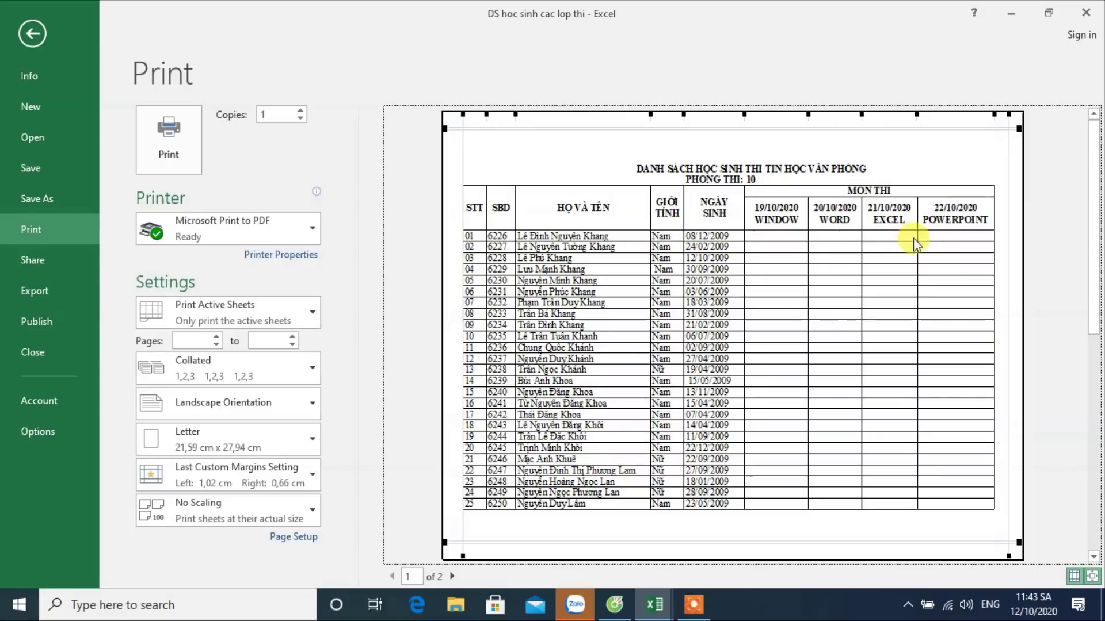
pyautogui.moveTo(462, 143); pyautogui.dragTo(457, 145)
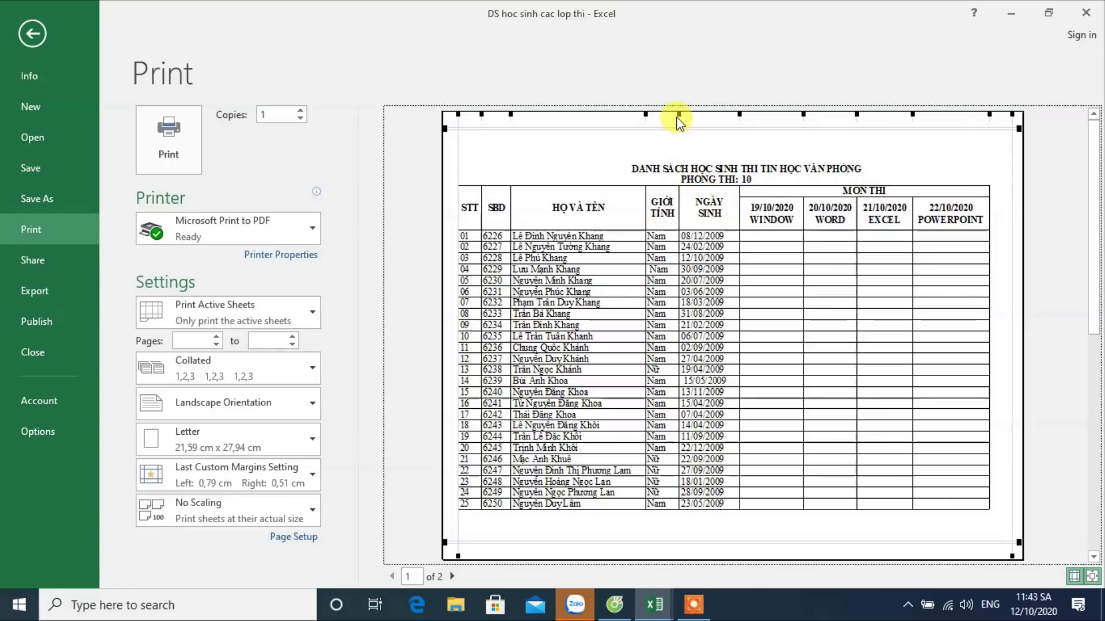
# Step: Narrow the SBD, WINDOW, WORD and POWERPOINT columns until GHI CHU fits on page 1
pyautogui.moveTo(678, 116); pyautogui.dragTo(679, 115)
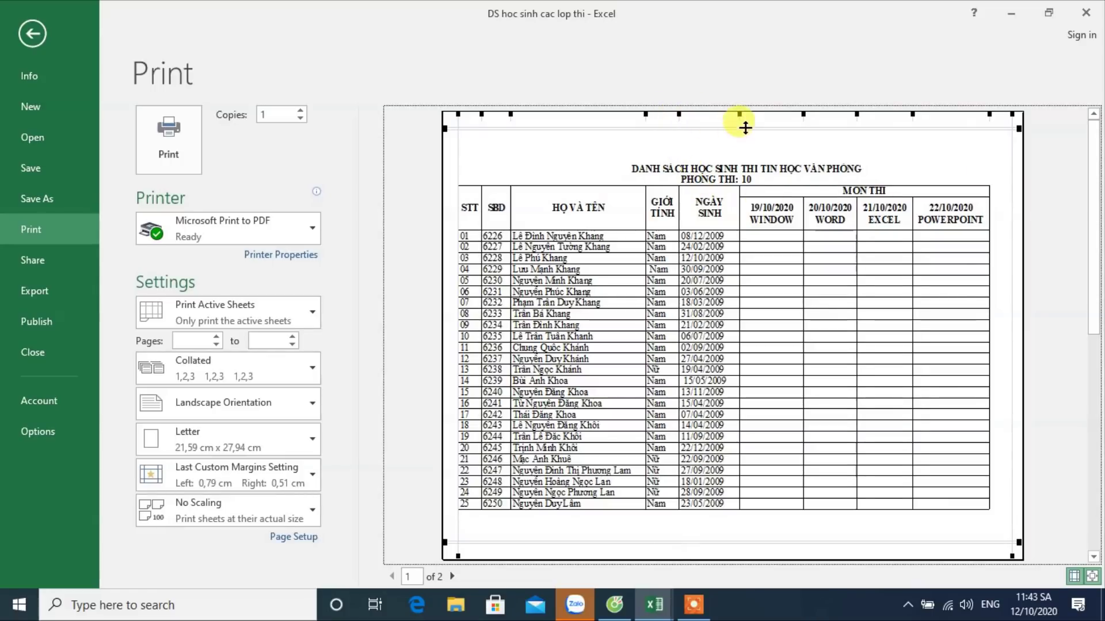
pyautogui.moveTo(737, 116); pyautogui.dragTo(732, 116)
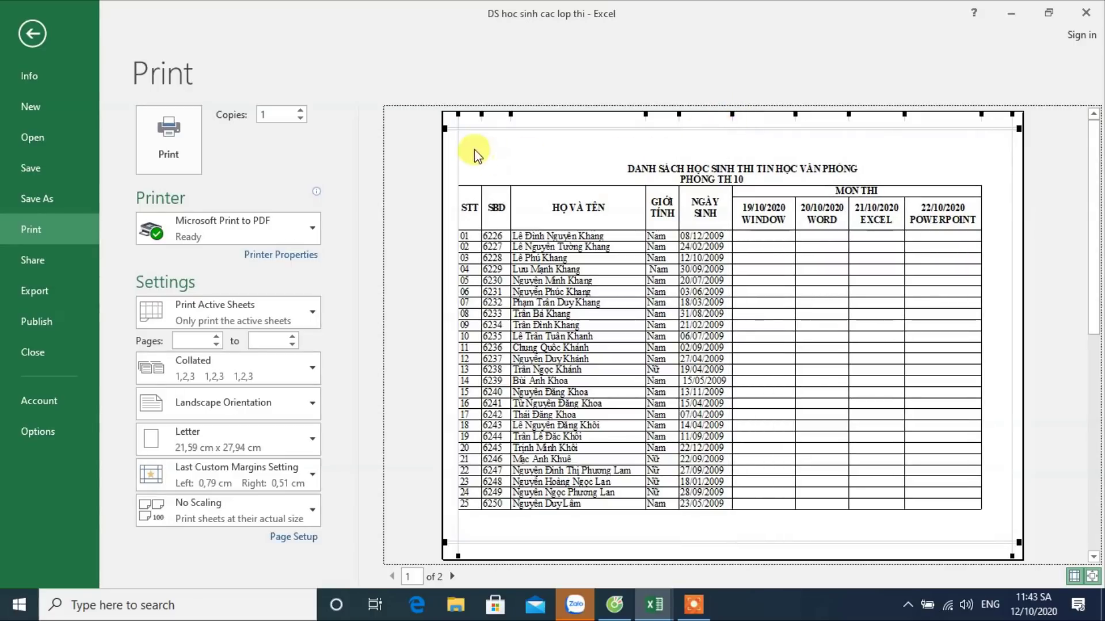
pyautogui.moveTo(509, 115); pyautogui.dragTo(507, 116)
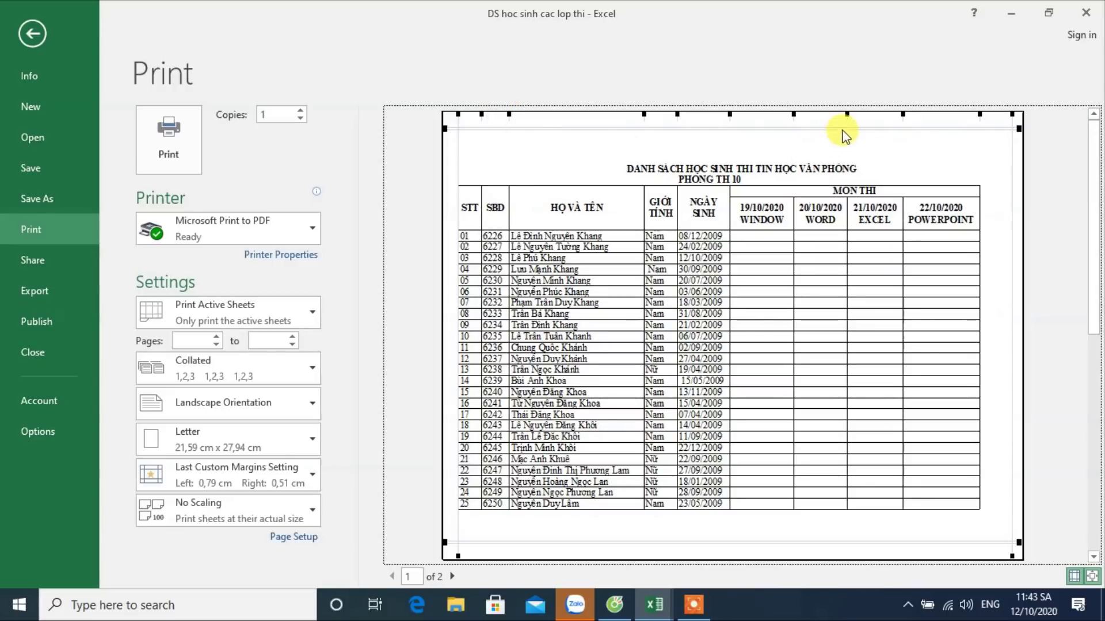
pyautogui.moveTo(844, 120); pyautogui.dragTo(894, 115)
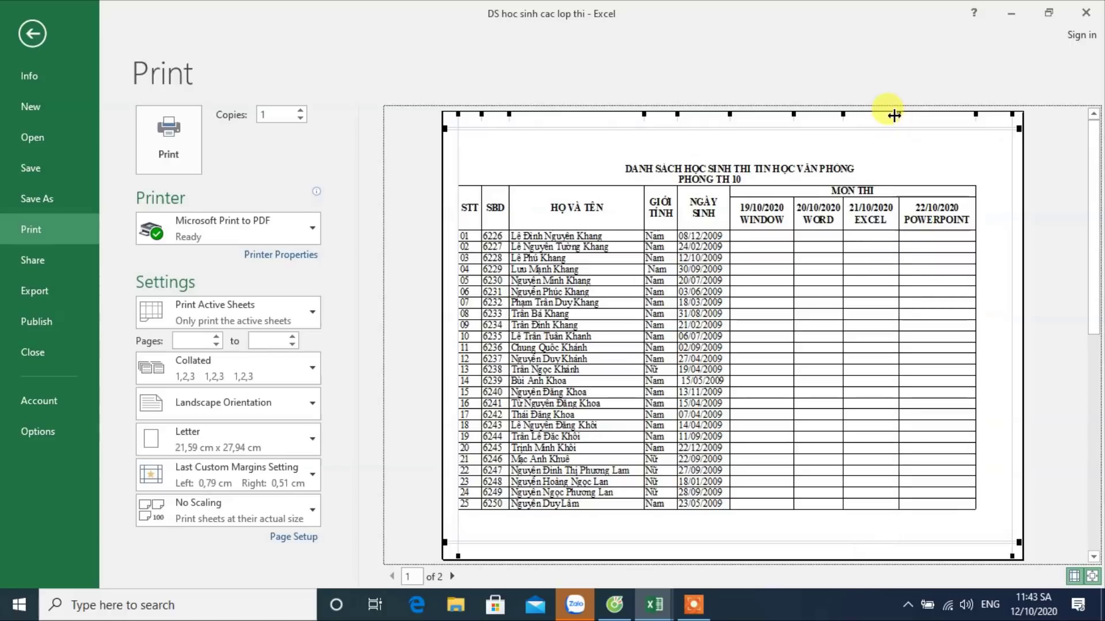
pyautogui.moveTo(794, 118); pyautogui.dragTo(788, 117)
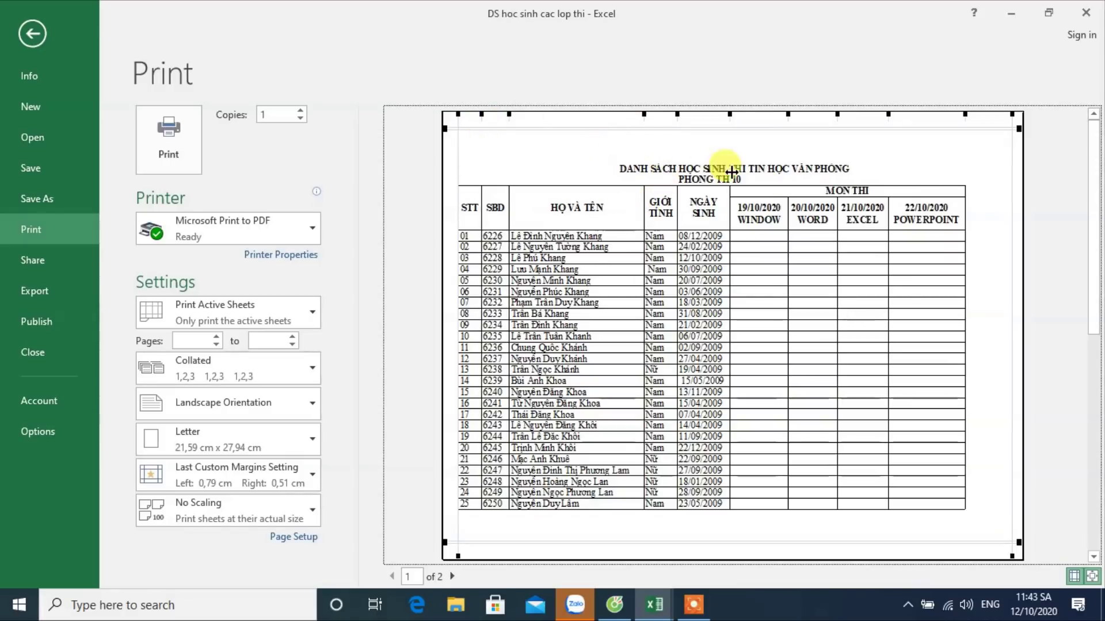
pyautogui.moveTo(964, 114); pyautogui.dragTo(962, 113)
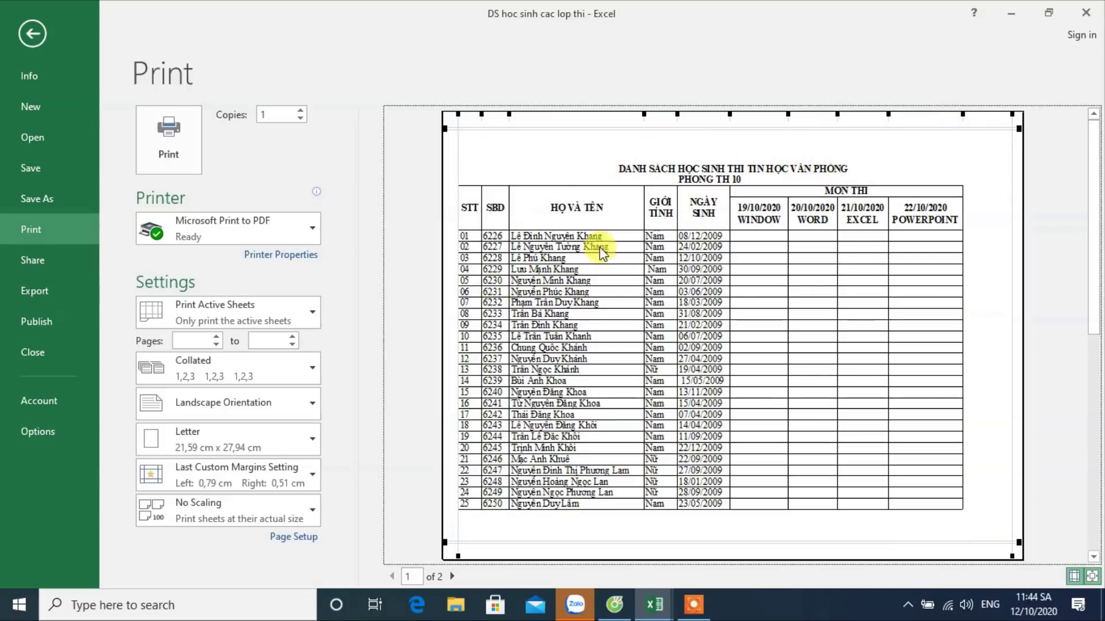
pyautogui.click(454, 575)
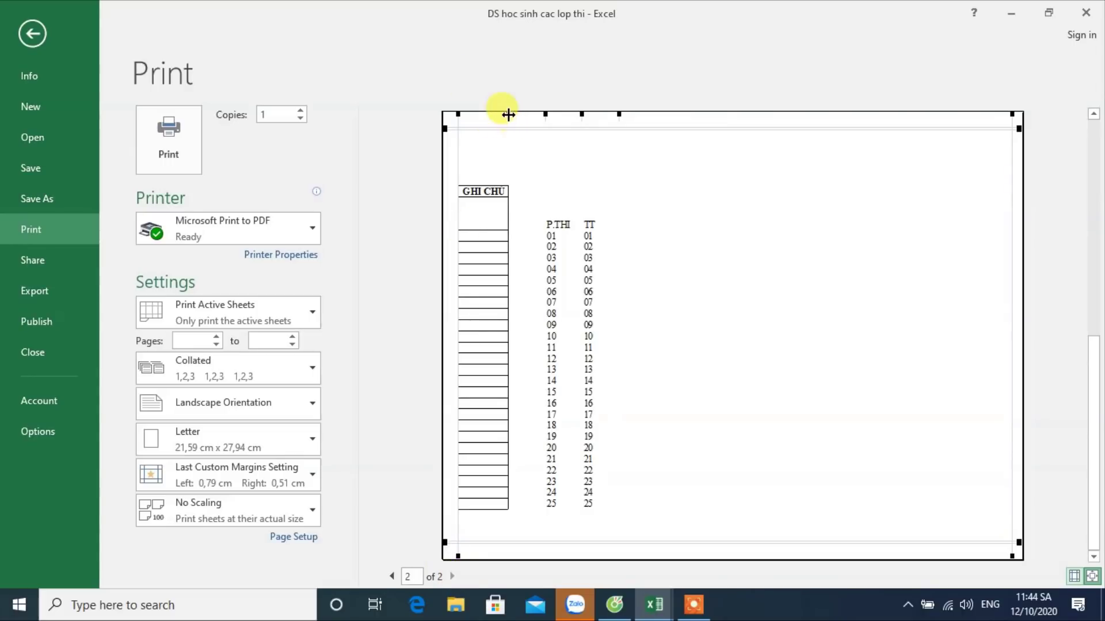
pyautogui.moveTo(508, 115); pyautogui.dragTo(238, 95)
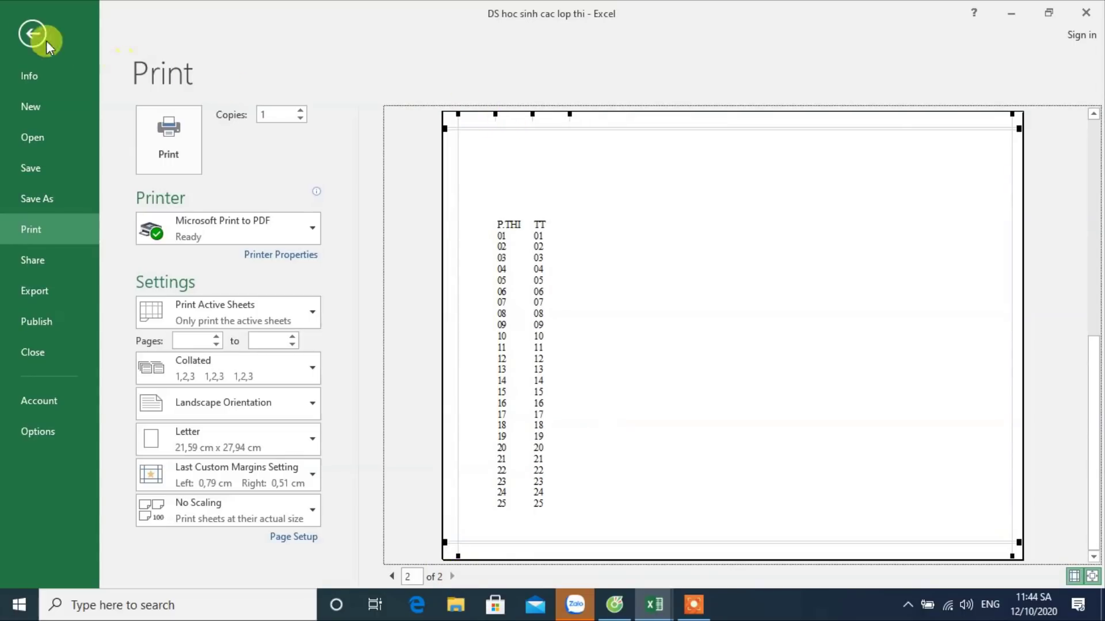
pyautogui.click(392, 575)
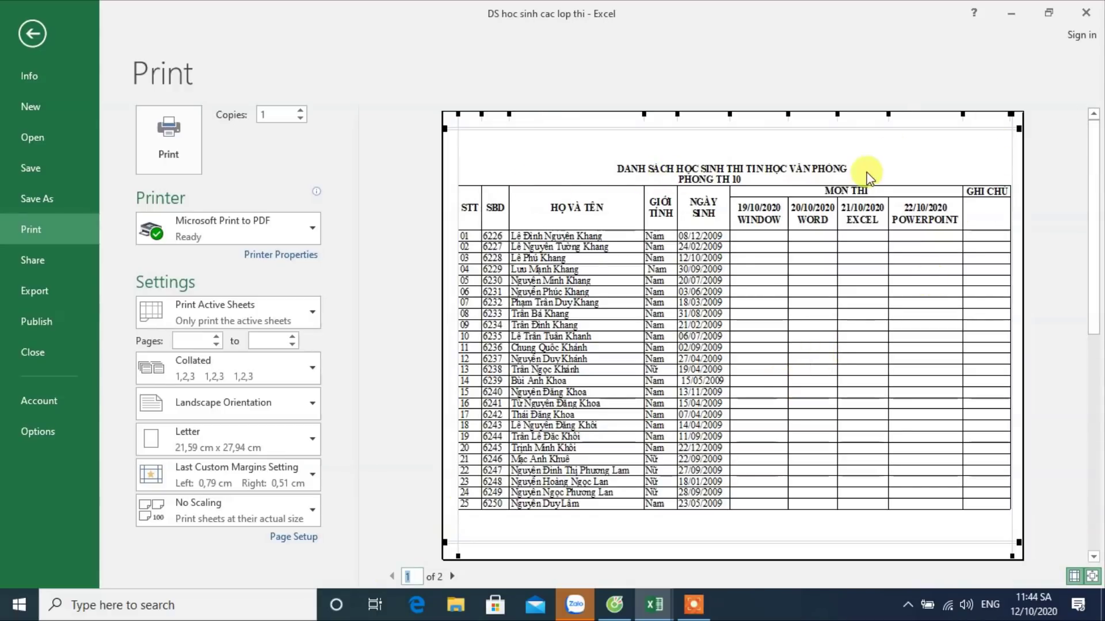
pyautogui.click(32, 33)
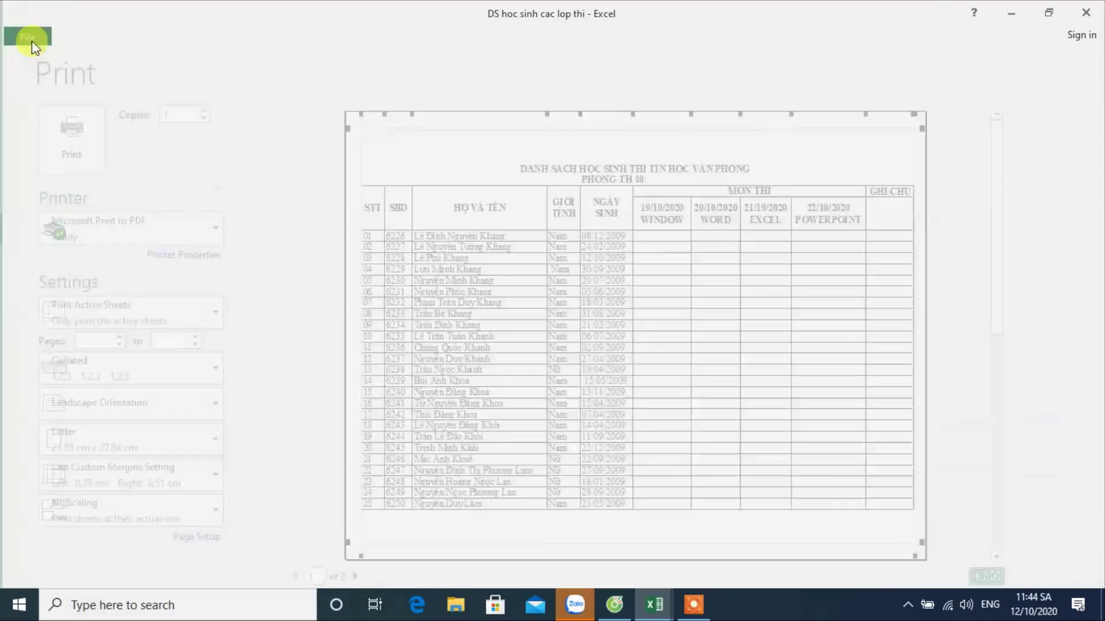
# Step: Merge J6:J7, split GHI CHÚ onto two lines, and narrow column J
pyautogui.moveTo(647, 256); pyautogui.dragTo(636, 274)
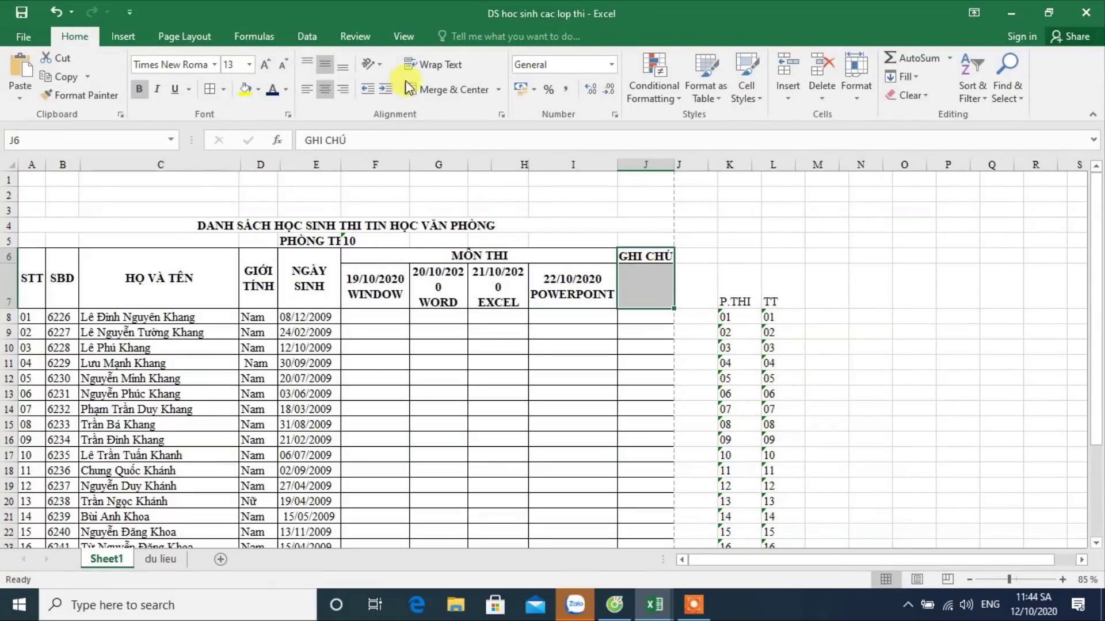
pyautogui.click(437, 89)
pyautogui.doubleClick(645, 280)
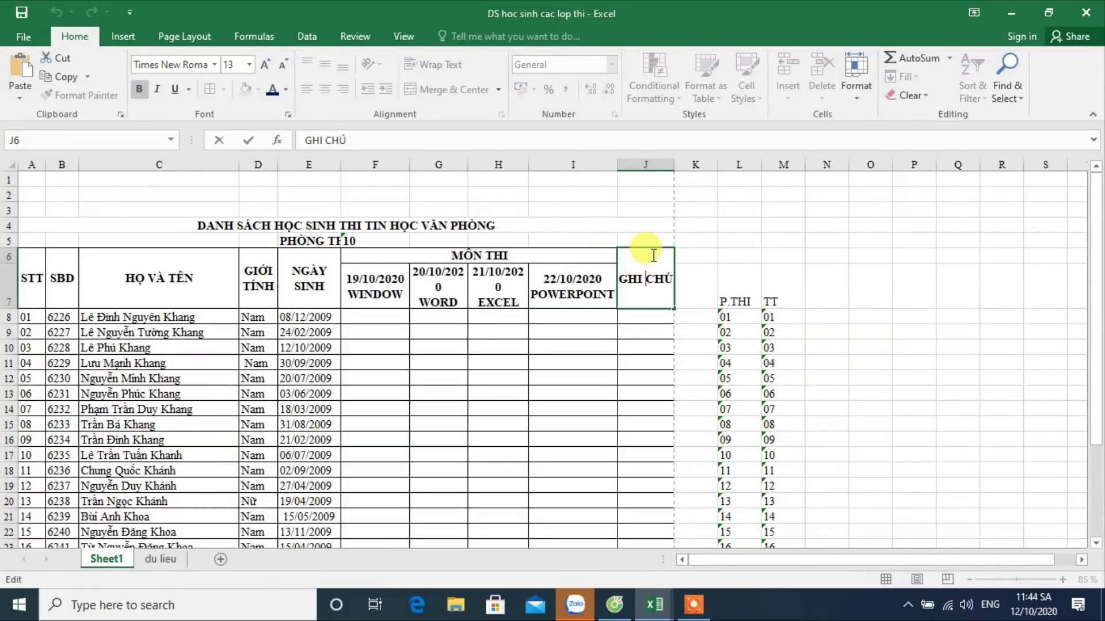
pyautogui.hotkey('alt', 'Return')
pyautogui.press('Return')
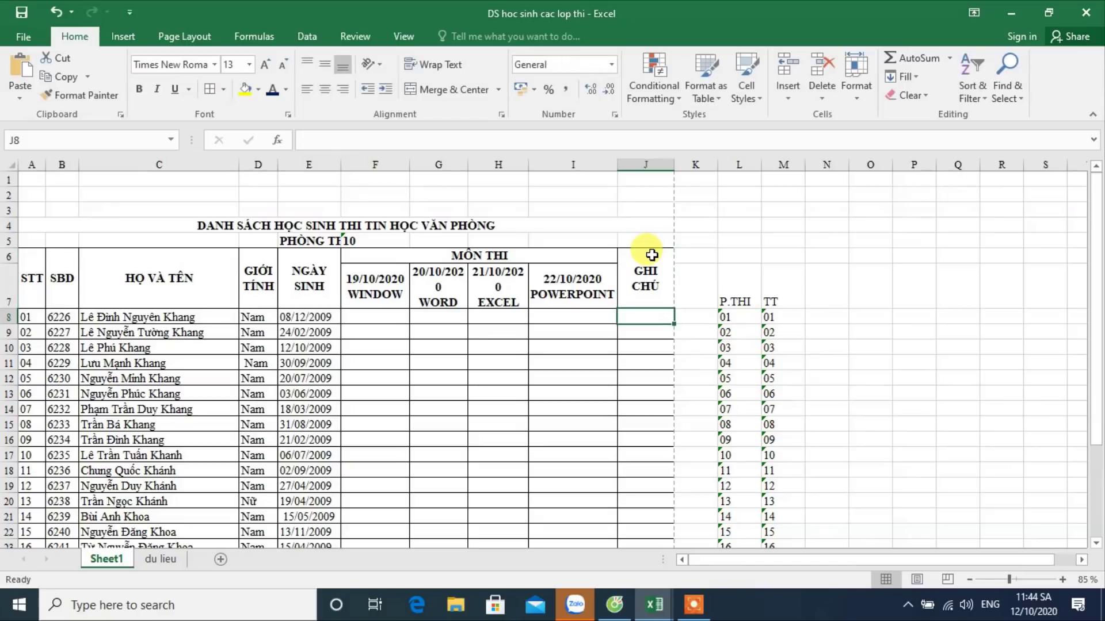
pyautogui.moveTo(674, 164); pyautogui.dragTo(669, 165)
pyautogui.click(716, 236)
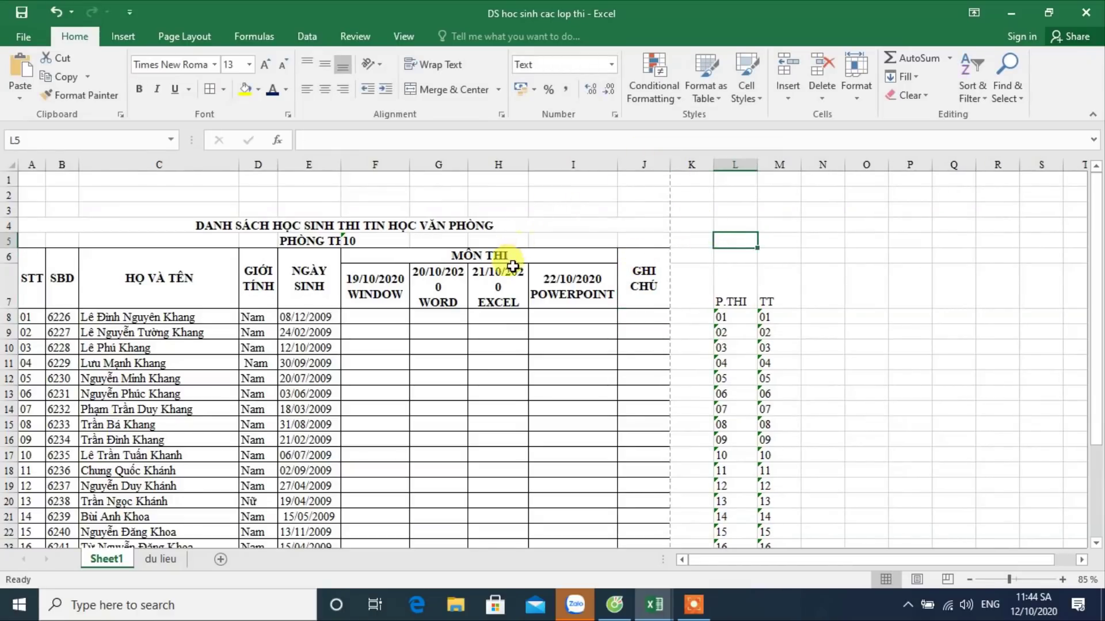
# Step: Check the print preview to confirm columns A–J fit on page 1
pyautogui.click(23, 36)
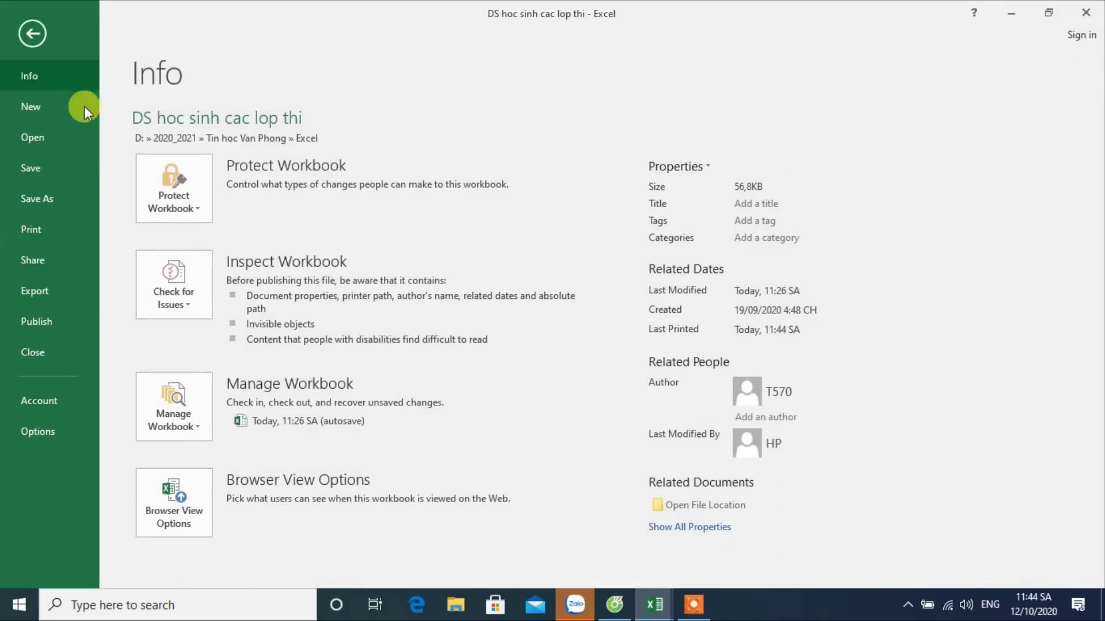
pyautogui.click(49, 229)
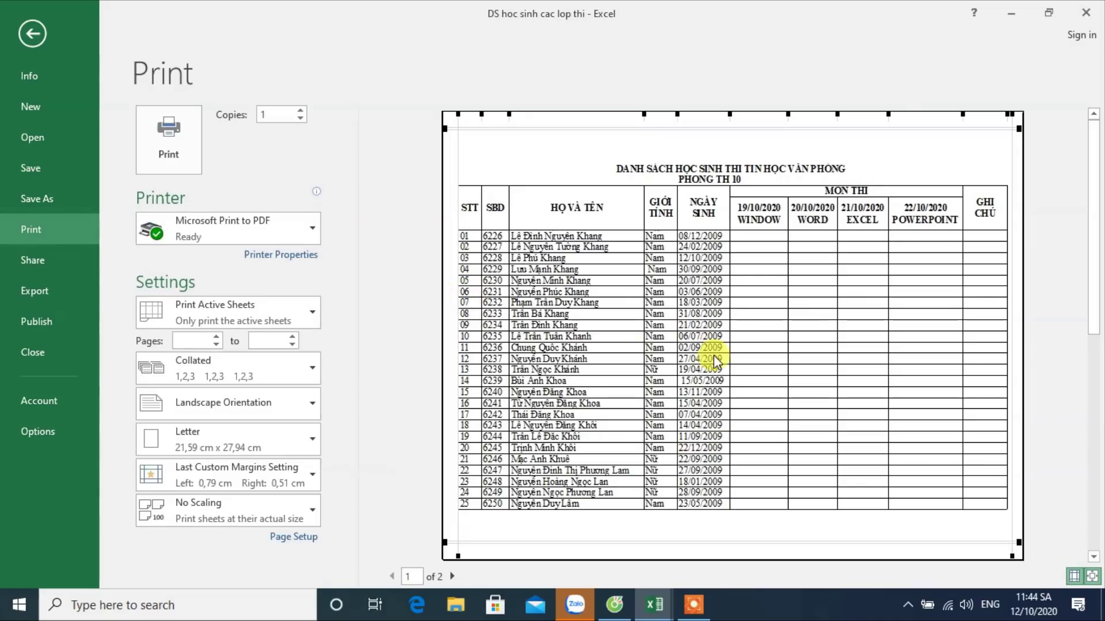
pyautogui.click(713, 355)
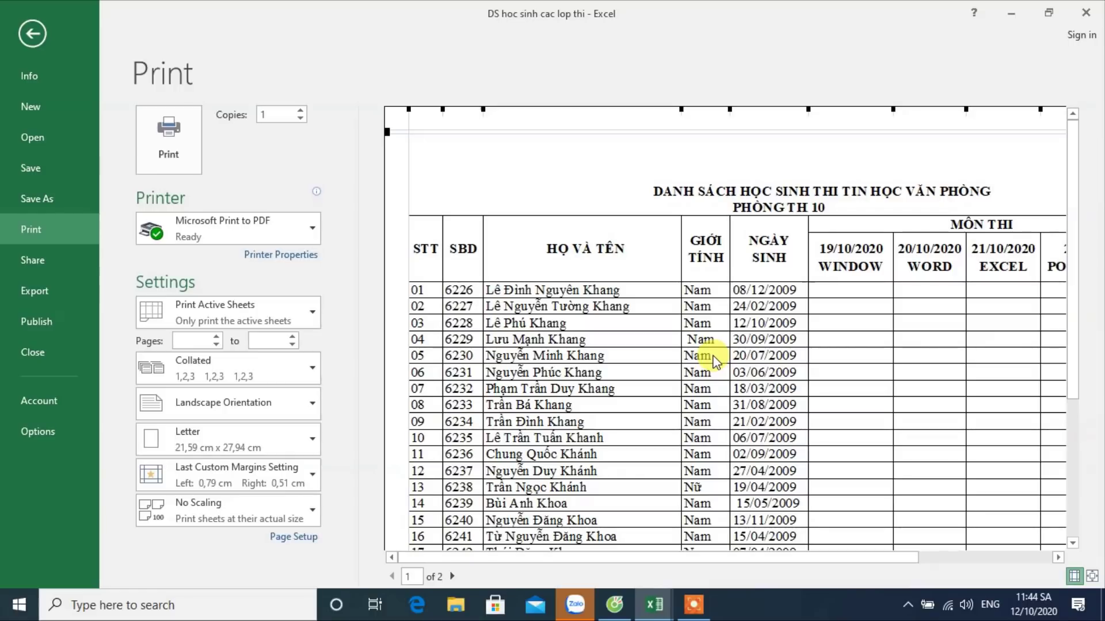
pyautogui.moveTo(804, 563)
pyautogui.mouseDown()
pyautogui.moveTo(915, 546)
pyautogui.moveTo(929, 557)
pyautogui.mouseUp()
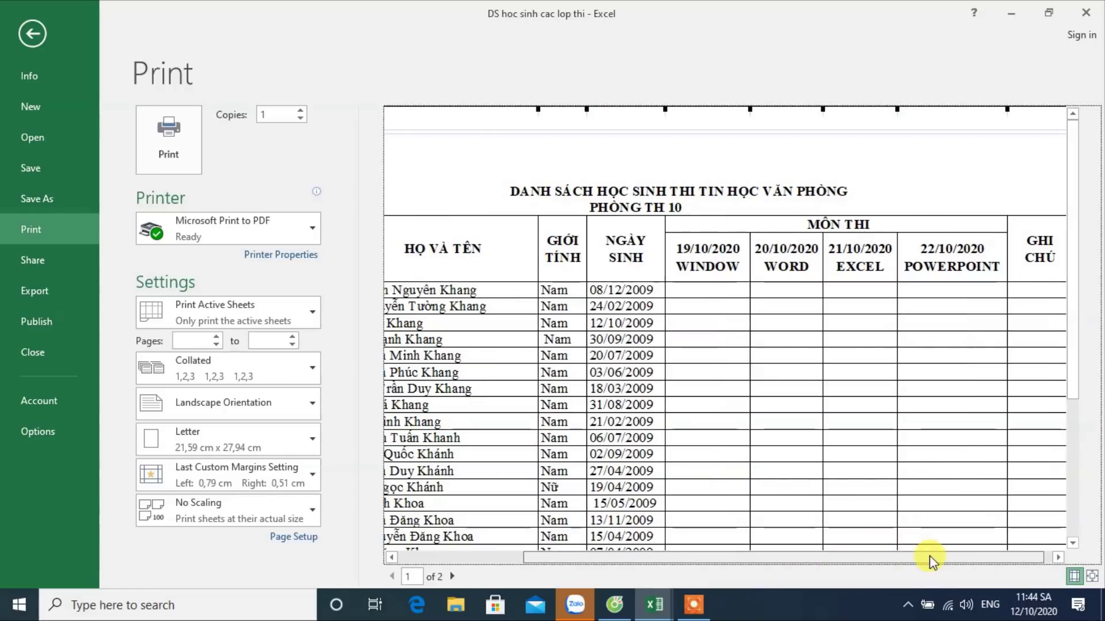
pyautogui.click(33, 33)
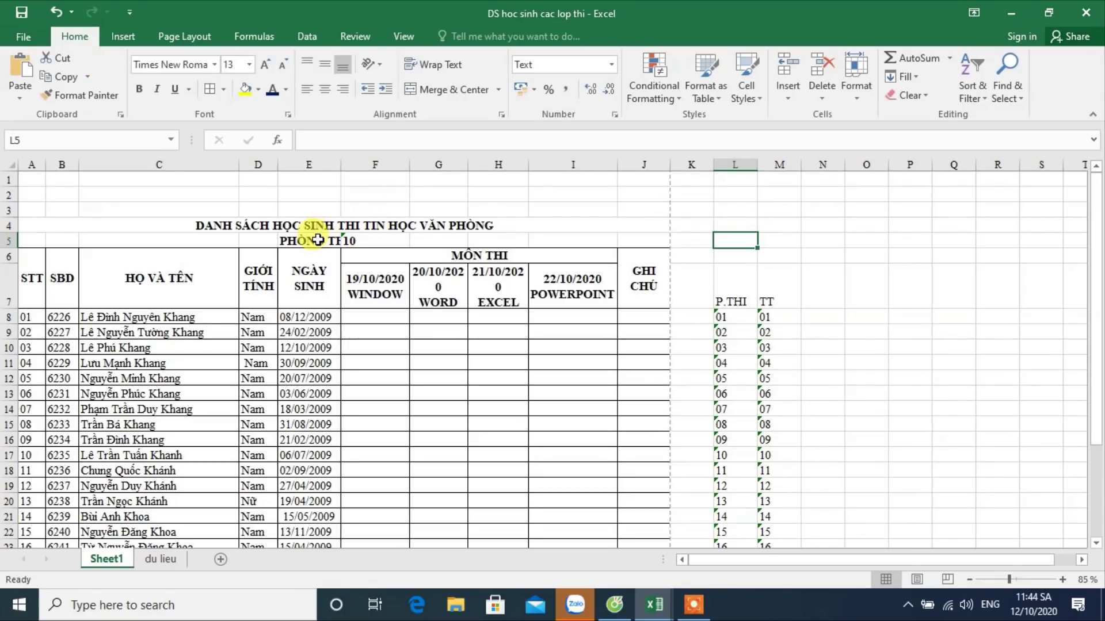
# Step: Enter TÊN CƠ QUAN CHỦ QUẢN in A1 and TÊN CƠ QUAN BAN HÀNH VĂN BẢN in A2
pyautogui.click(351, 292)
pyautogui.click(37, 178)
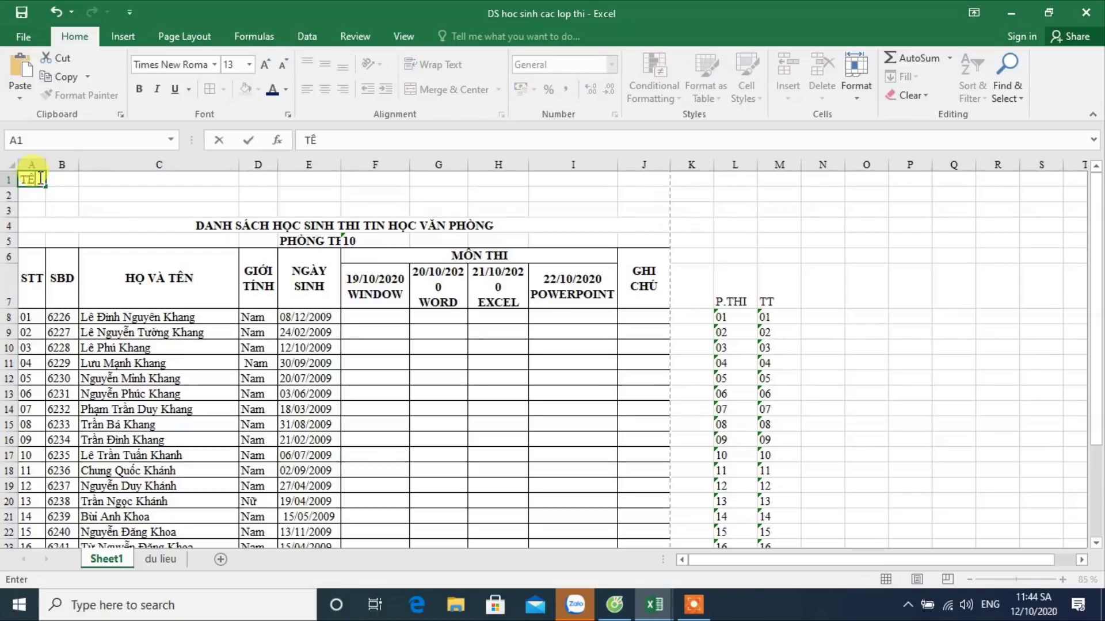
pyautogui.write('N CƠ QUAN CHU')
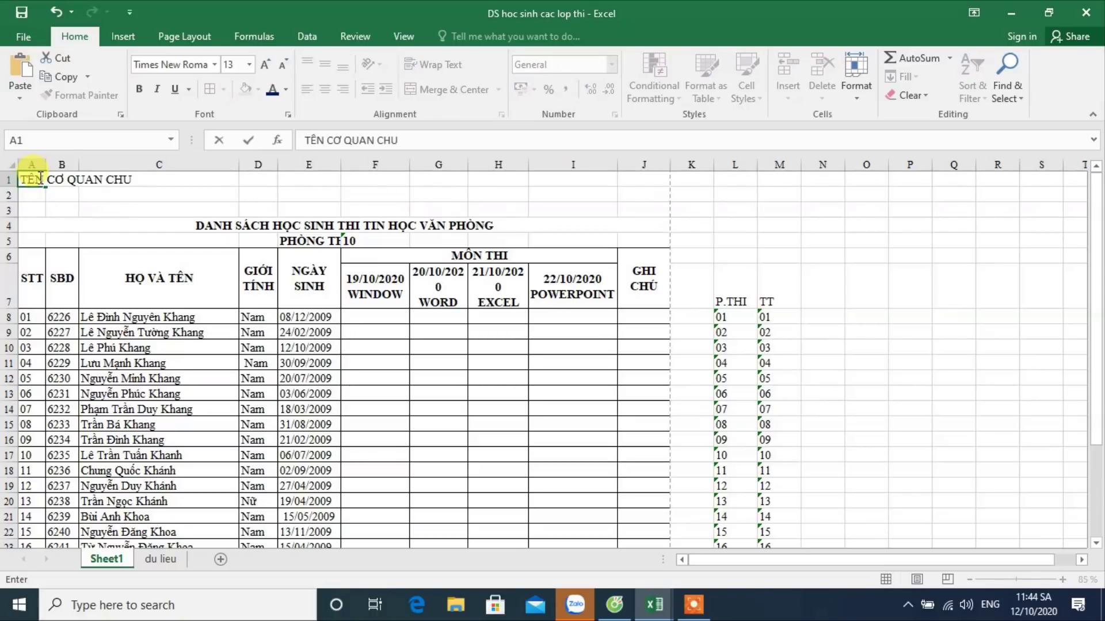
pyautogui.write('NR')
pyautogui.press('Return')
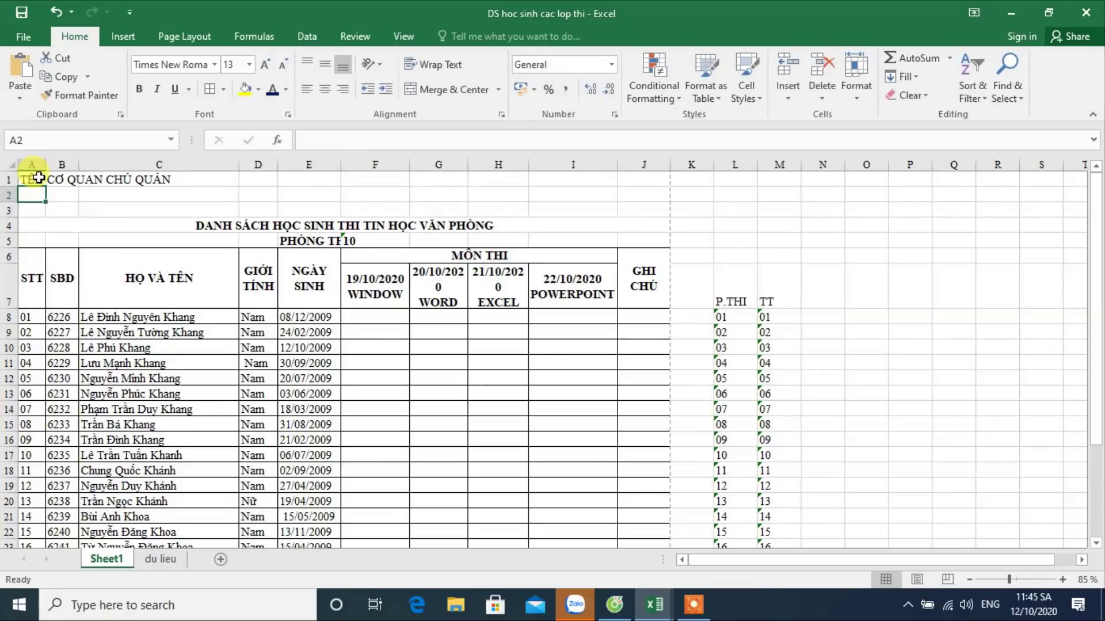
pyautogui.write('TÊN C')
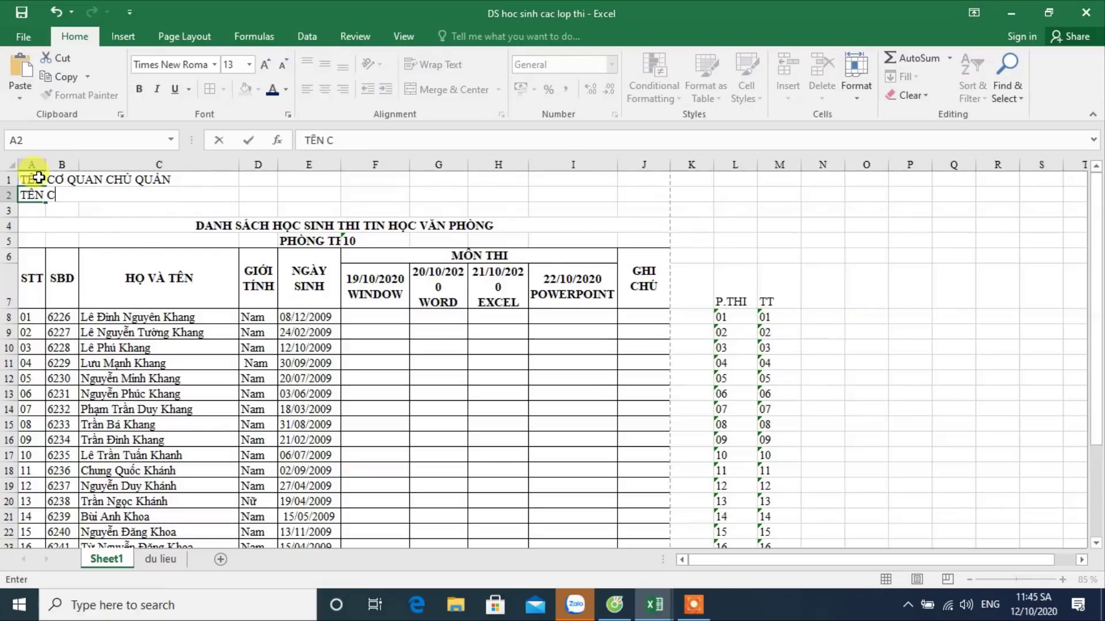
pyautogui.write('Ơ QUAN BAN HÀN')
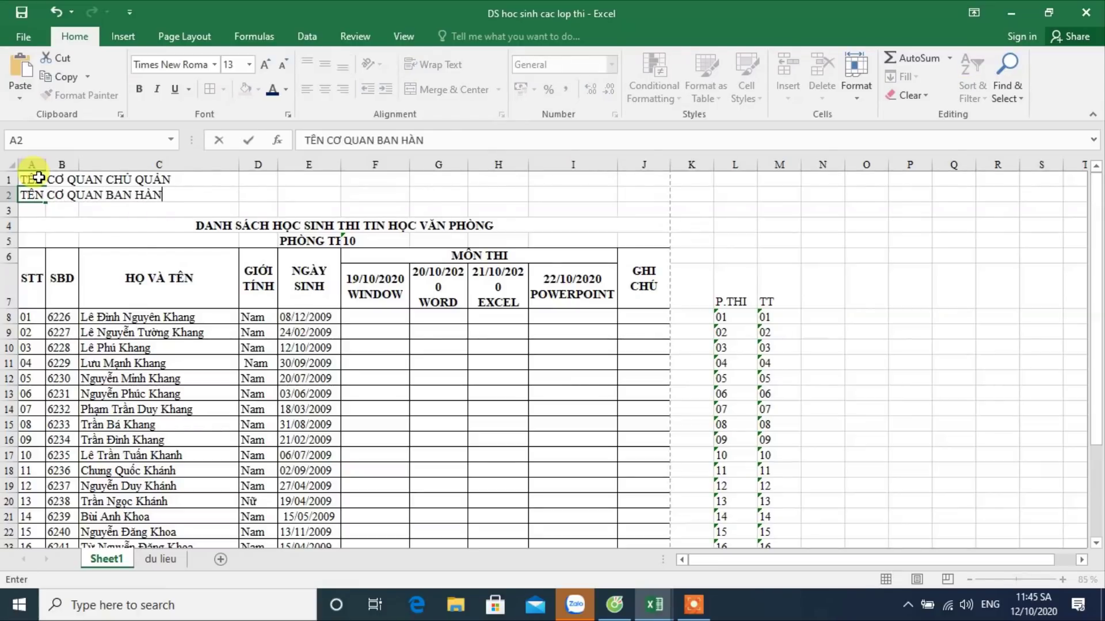
pyautogui.write('H VĂN BẢN')
pyautogui.press('Right')
pyautogui.press('Right')
pyautogui.press('Right')
pyautogui.press('Right')
pyautogui.press('Right')
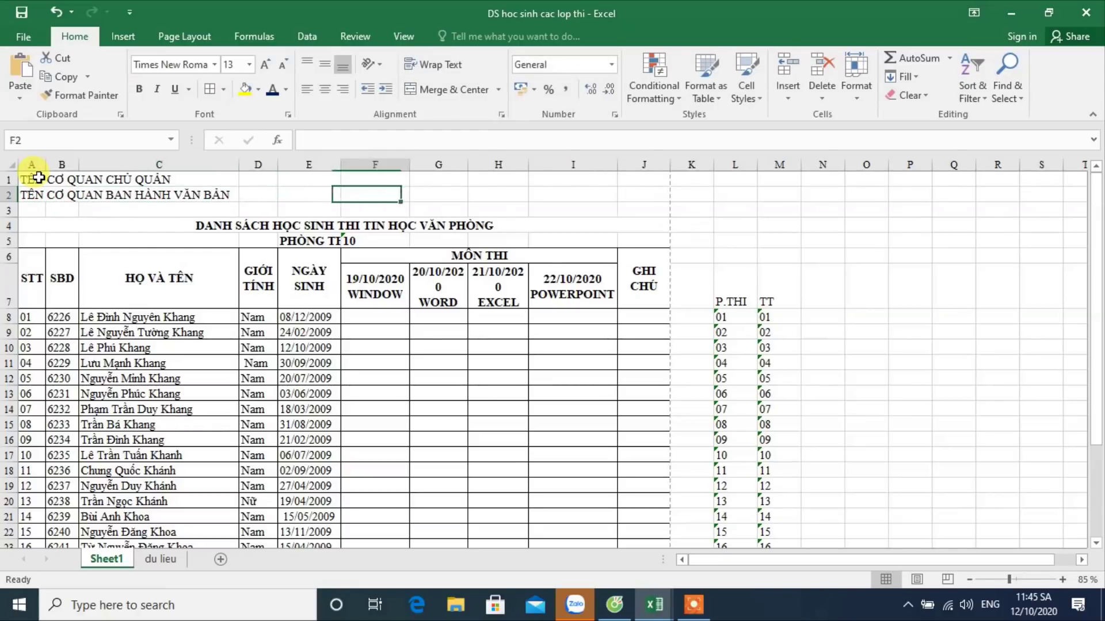
# Step: Type CỘNG HÒA XÃ HỘI CHỦ NGHĨA VIỆT NAM in F1 and Độc lập - Tự do - Hạnh phúc in F2
pyautogui.write('CÔ')
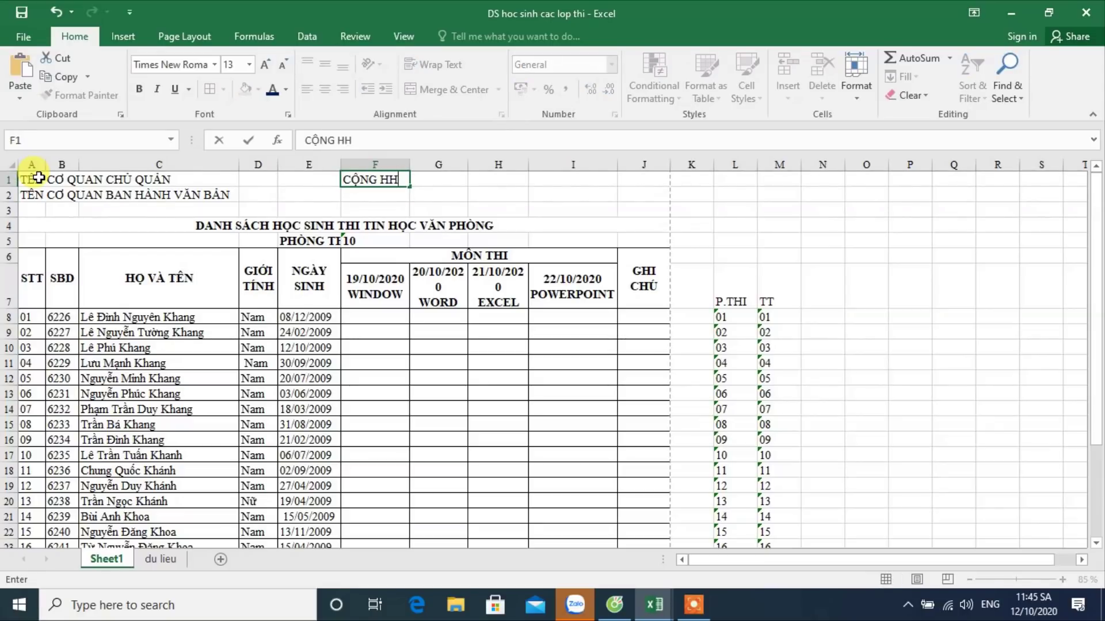
pyautogui.press('BackSpace')
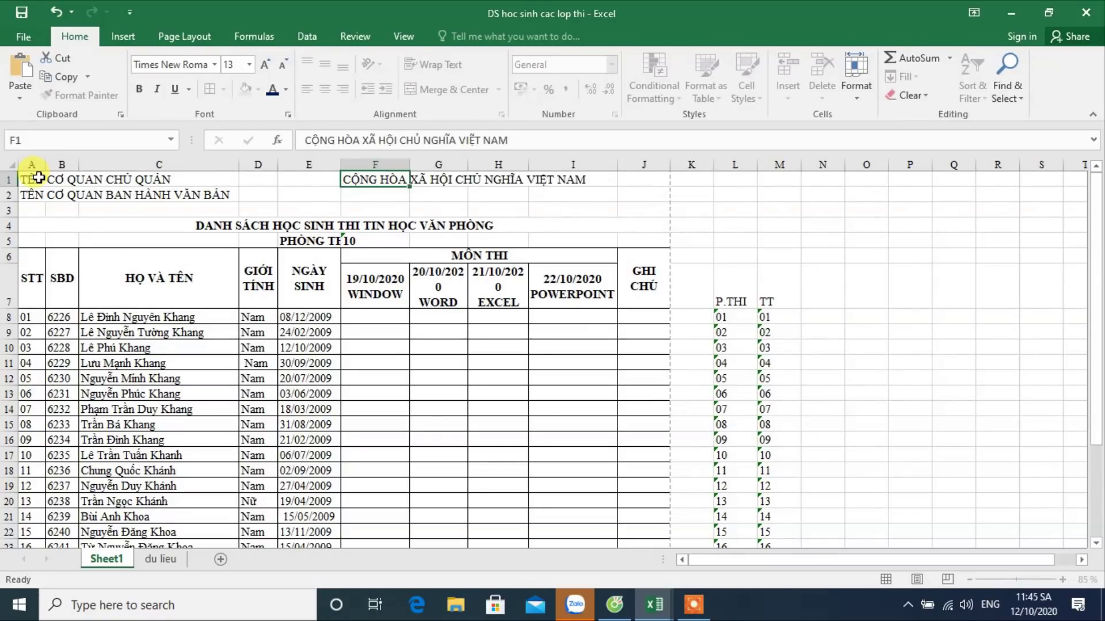
pyautogui.press('Return')
pyautogui.write('Độc lập')
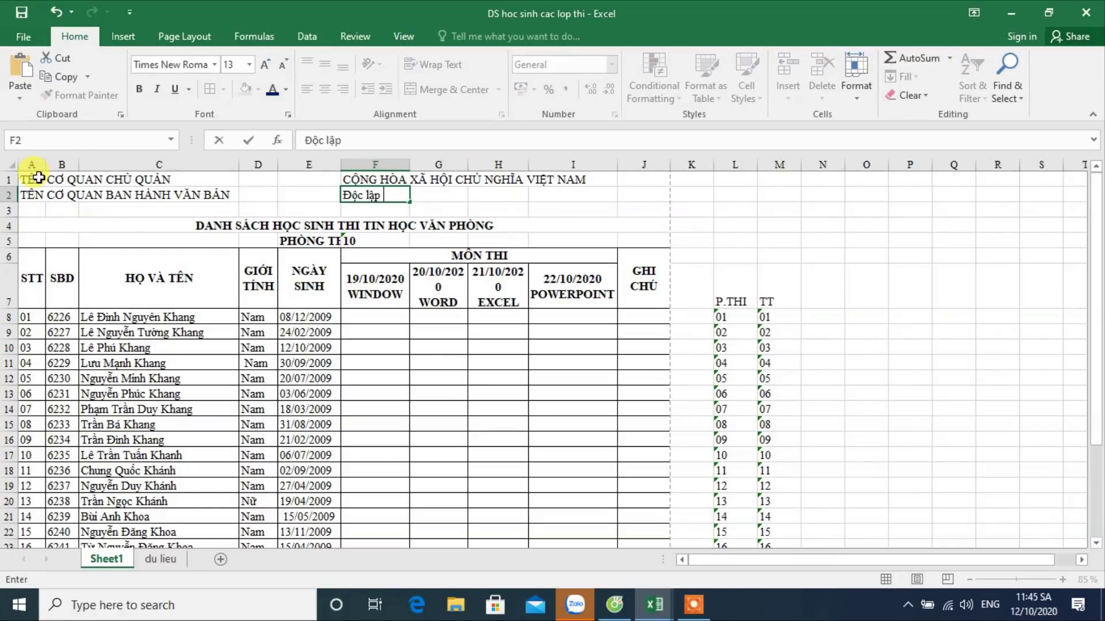
pyautogui.write('- Tự do - Hạnh phu')
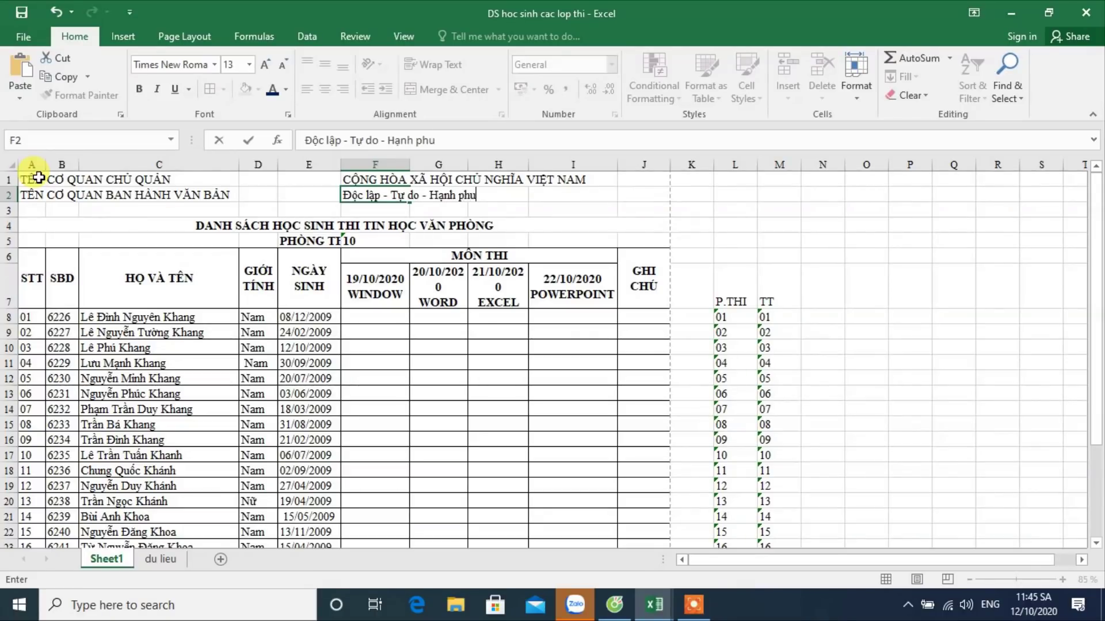
pyautogui.write('c')
pyautogui.press('Return')
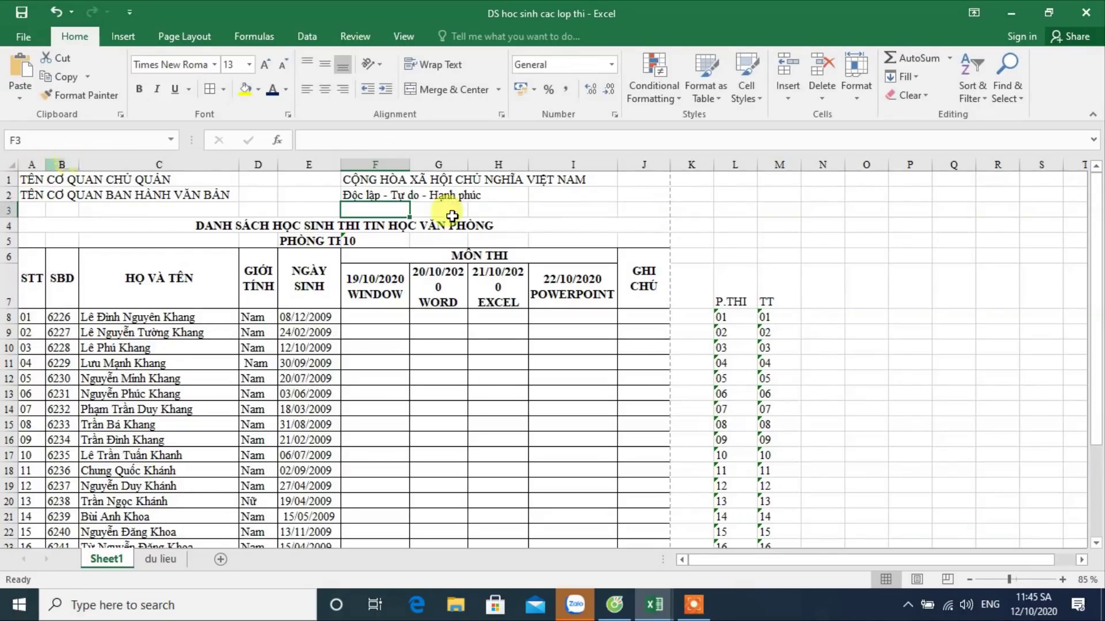
# Step: Merge and centre F1:J1 and F2:J2, then make both lines bold at 12 pt
pyautogui.moveTo(373, 179); pyautogui.dragTo(640, 181)
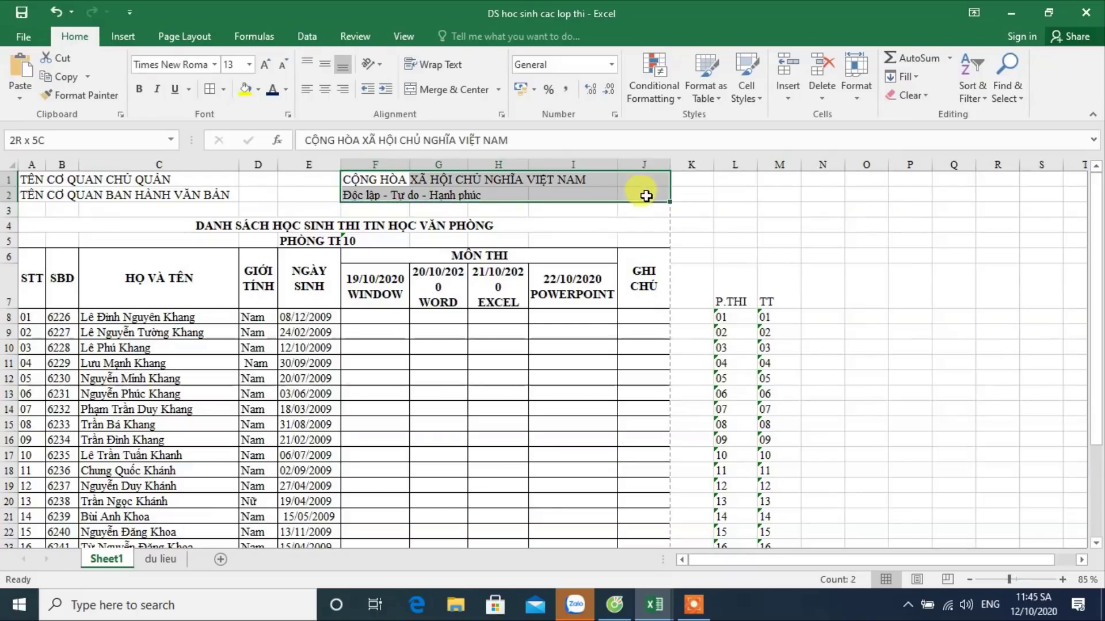
pyautogui.click(423, 94)
pyautogui.click(138, 89)
pyautogui.moveTo(360, 195); pyautogui.dragTo(641, 195)
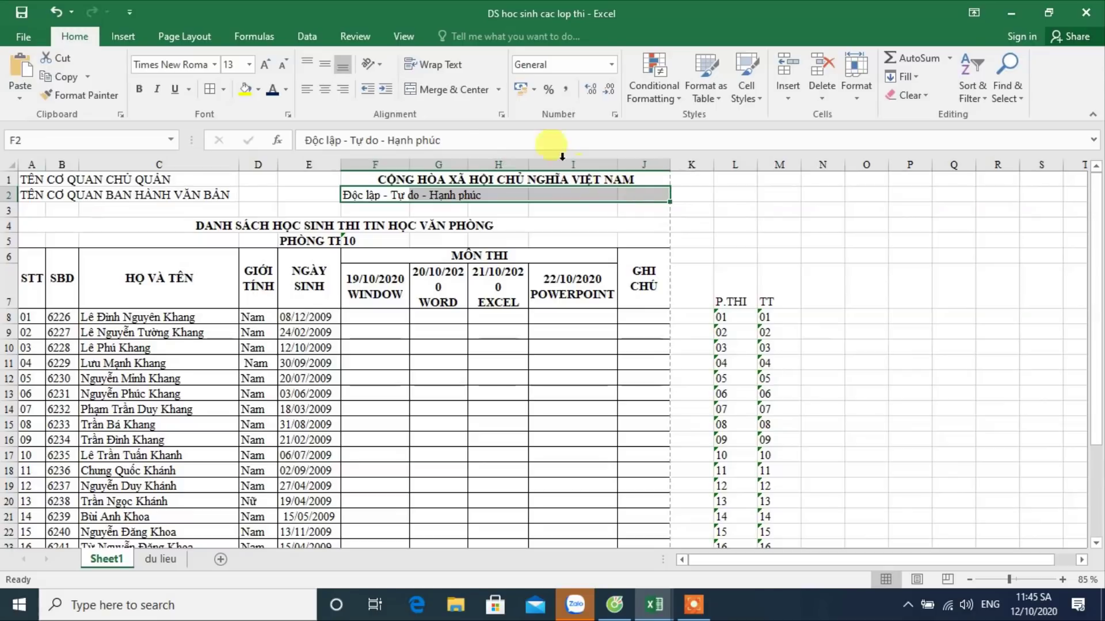
pyautogui.click(449, 89)
pyautogui.moveTo(380, 182); pyautogui.dragTo(382, 196)
pyautogui.click(233, 64)
pyautogui.write('1')
pyautogui.press('Return')
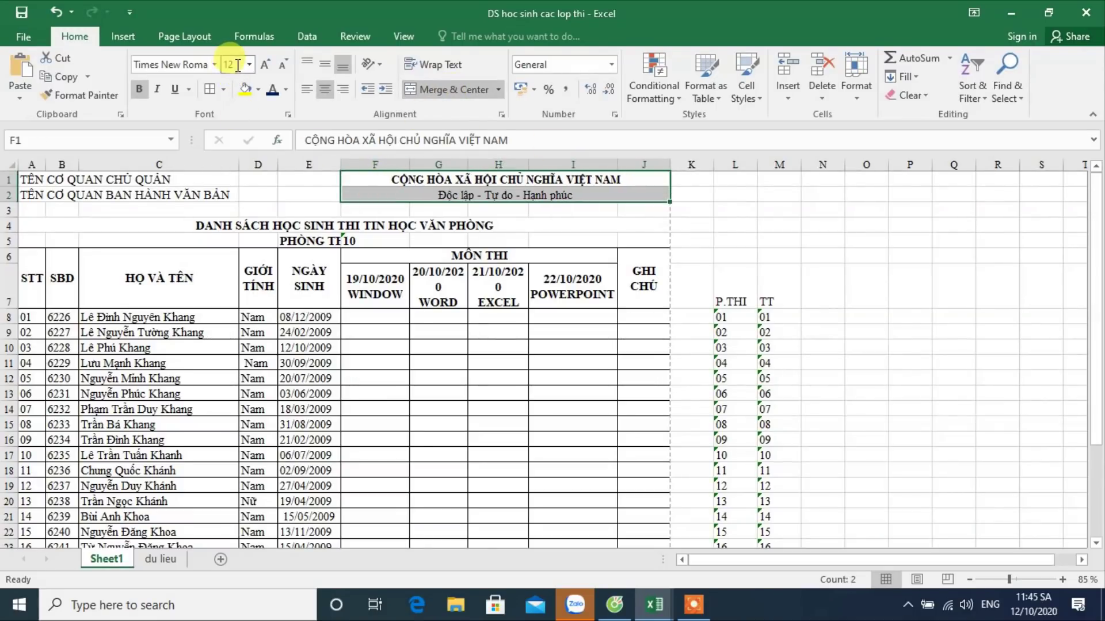
pyautogui.click(137, 91)
pyautogui.click(137, 91)
# Step: Merge and centre A1:D1 and A2:D2 and make the agency lines bold
pyautogui.moveTo(29, 179); pyautogui.dragTo(191, 196)
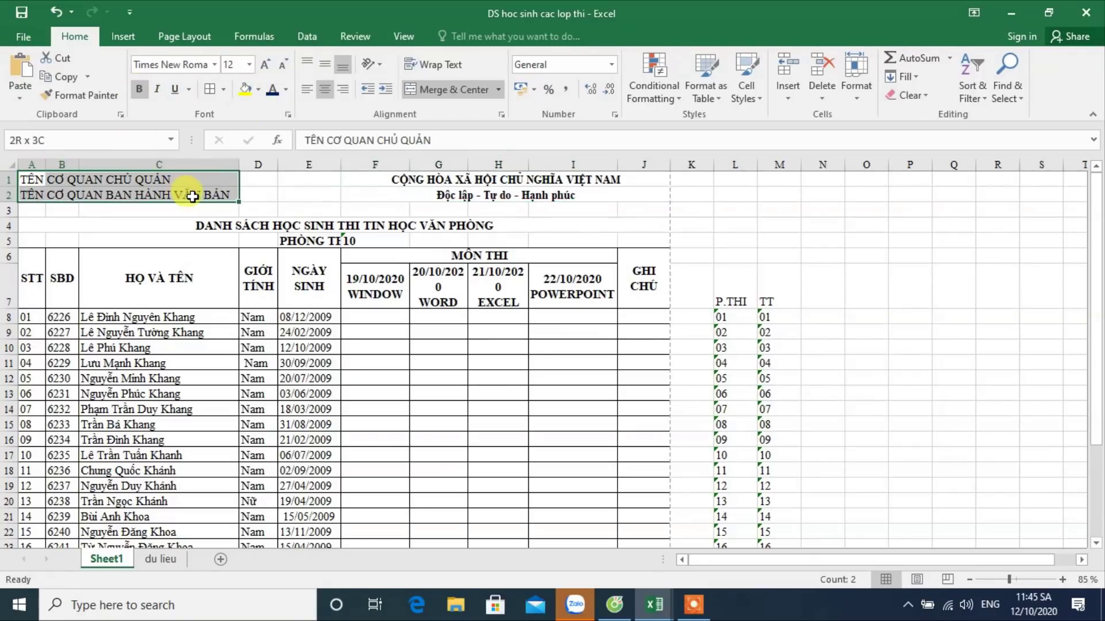
pyautogui.moveTo(29, 177); pyautogui.dragTo(250, 180)
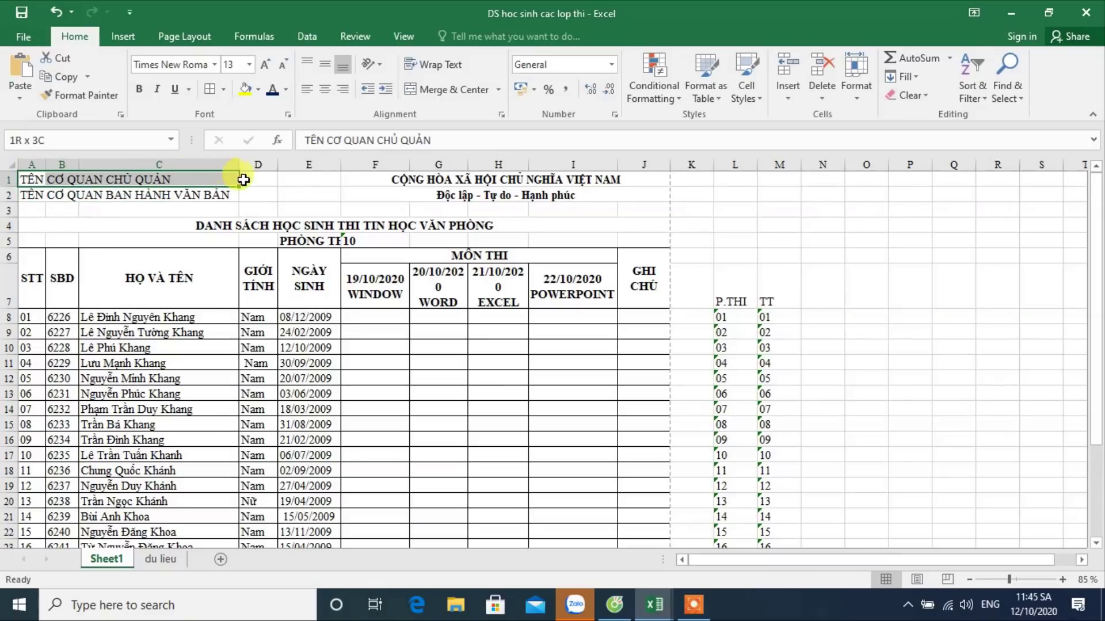
pyautogui.click(426, 89)
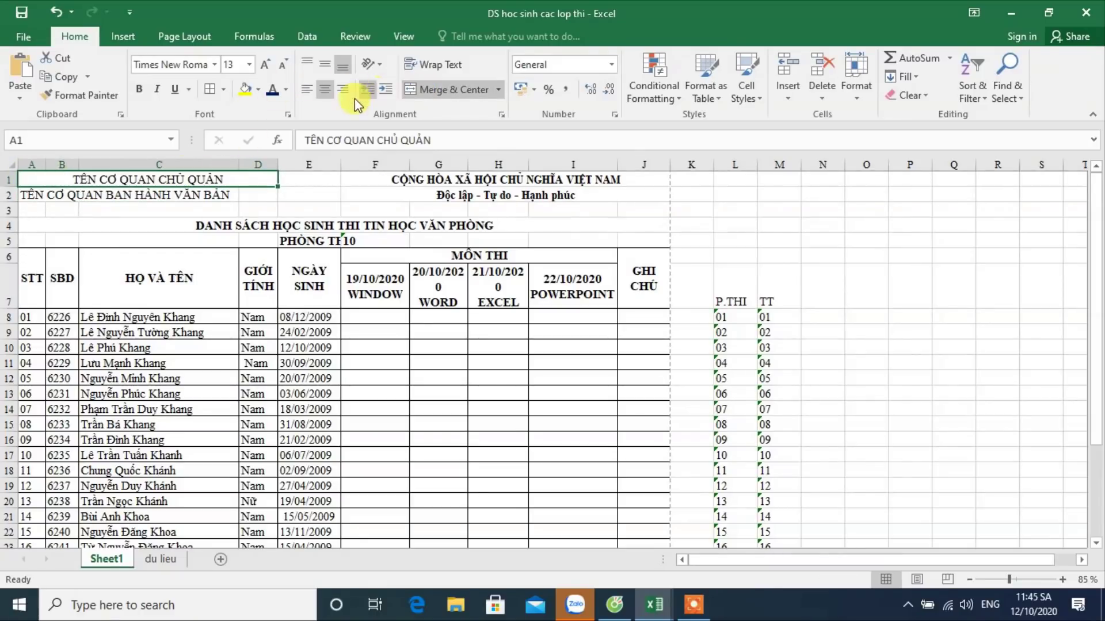
pyautogui.moveTo(25, 193); pyautogui.dragTo(240, 194)
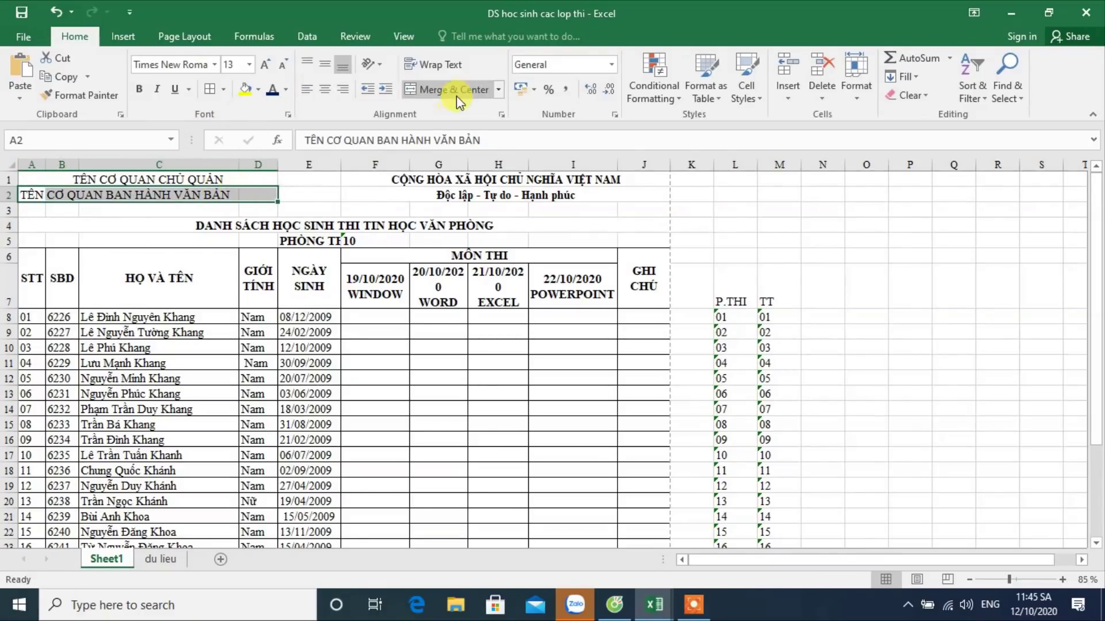
pyautogui.click(425, 90)
pyautogui.moveTo(98, 177); pyautogui.dragTo(99, 192)
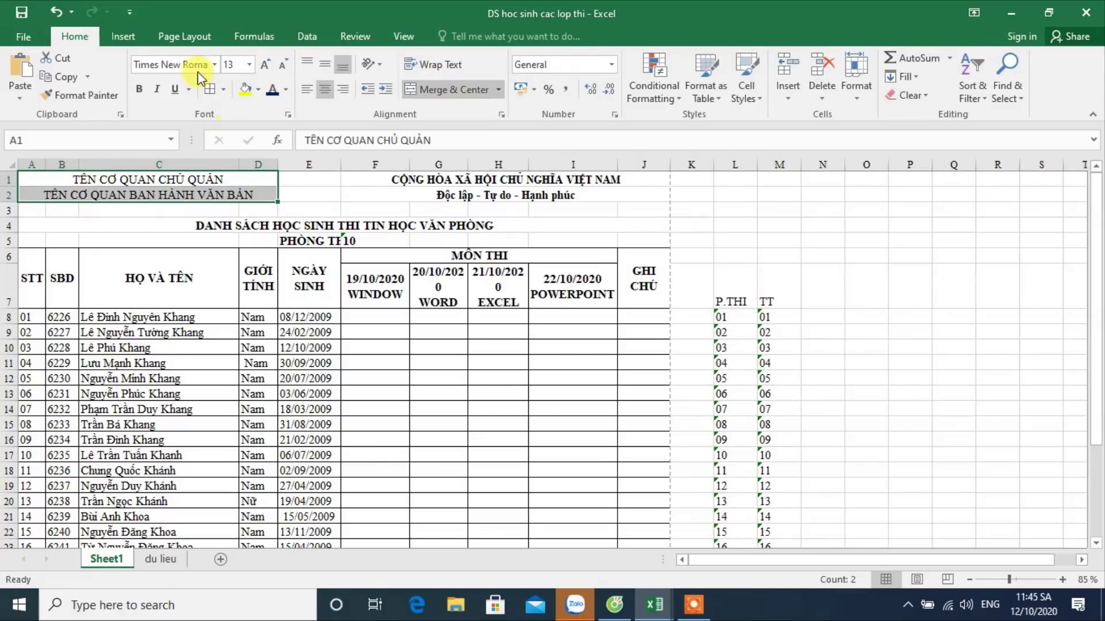
pyautogui.click(139, 90)
# Step: Insert a blank row above the list title row
pyautogui.click(164, 224)
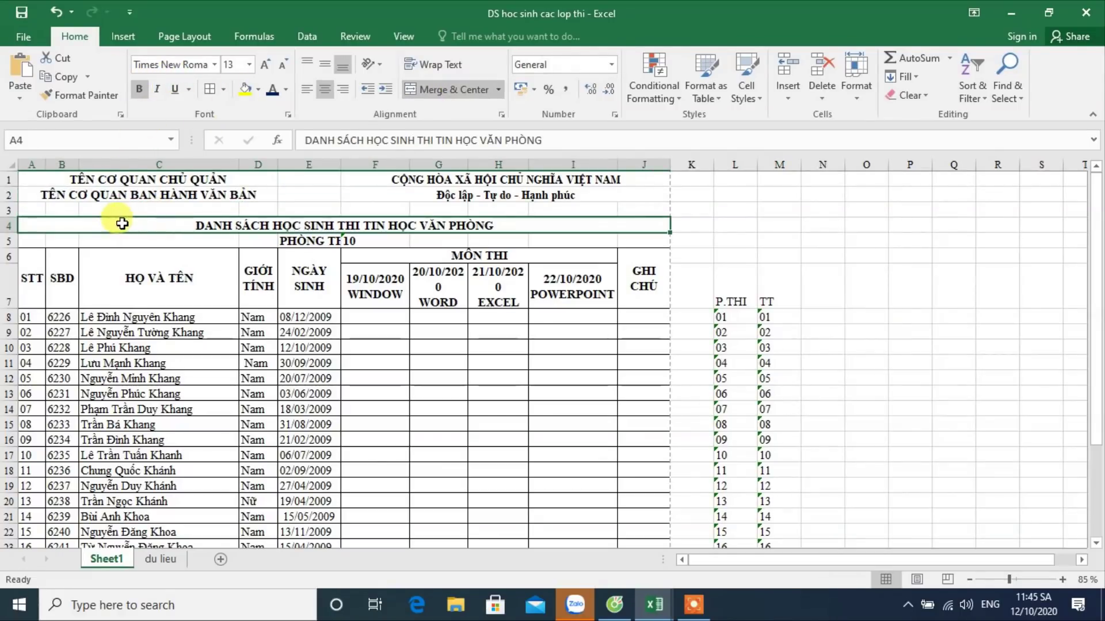
pyautogui.click(9, 225)
pyautogui.rightClick(8, 225)
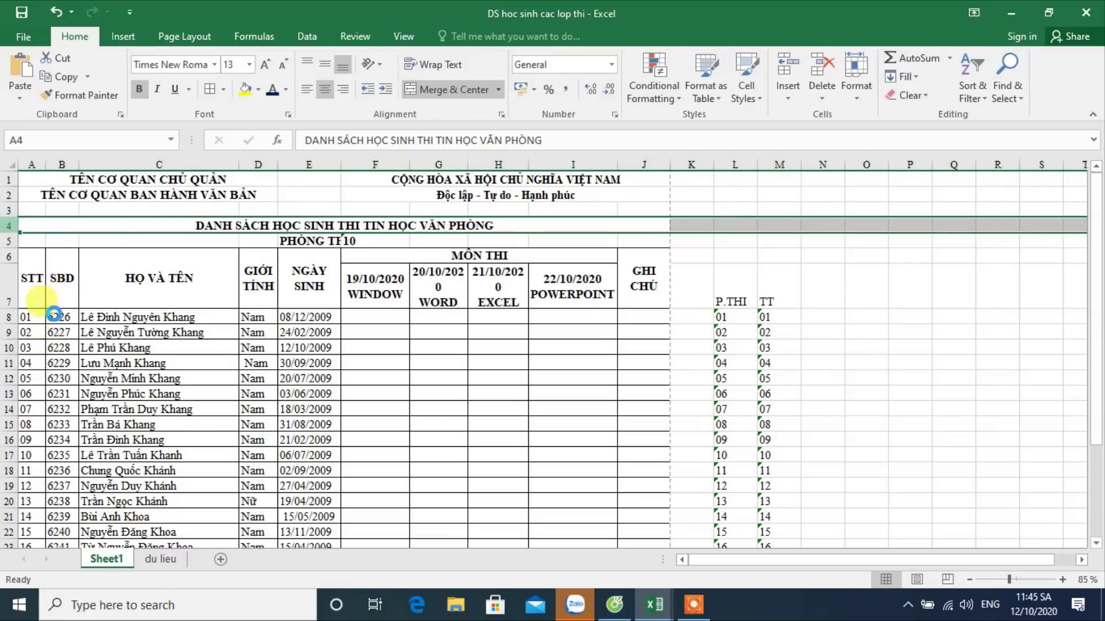
pyautogui.click(109, 210)
pyautogui.click(121, 37)
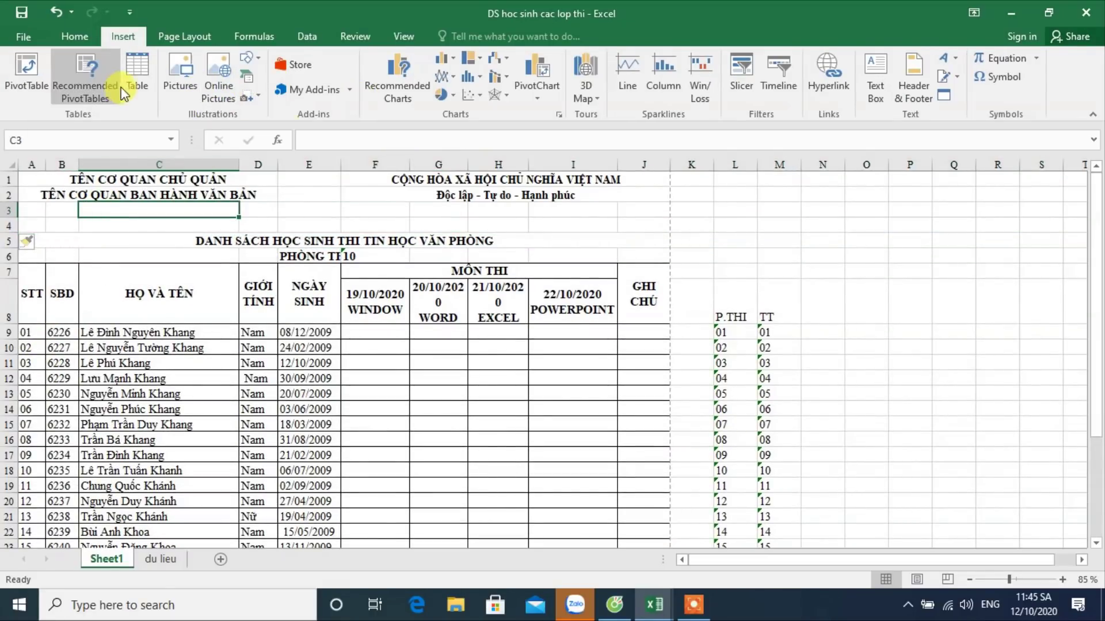
# Step: Draw a short black 1 pt line under the agency name block
pyautogui.click(248, 58)
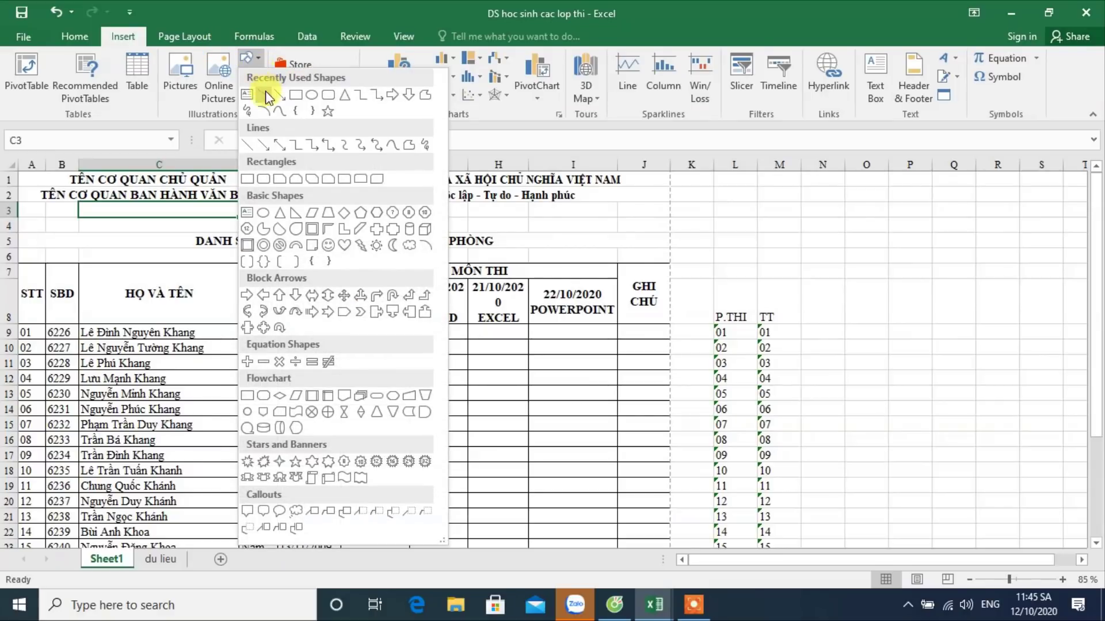
pyautogui.click(266, 95)
pyautogui.moveTo(85, 211); pyautogui.dragTo(182, 212)
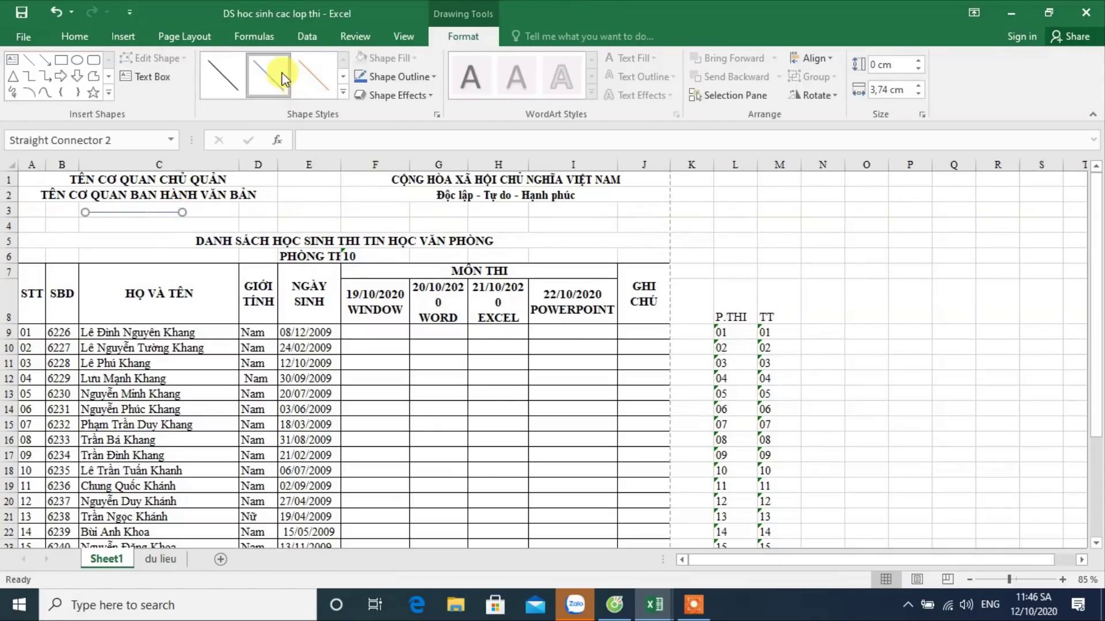
pyautogui.click(376, 81)
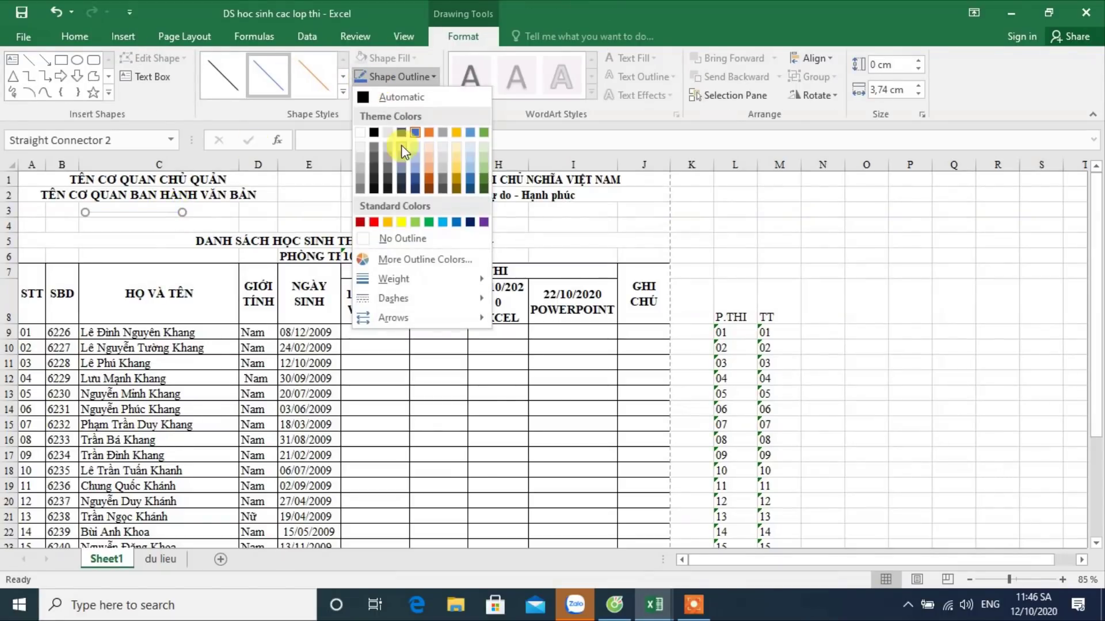
pyautogui.click(377, 134)
pyautogui.click(422, 80)
pyautogui.moveTo(393, 278)
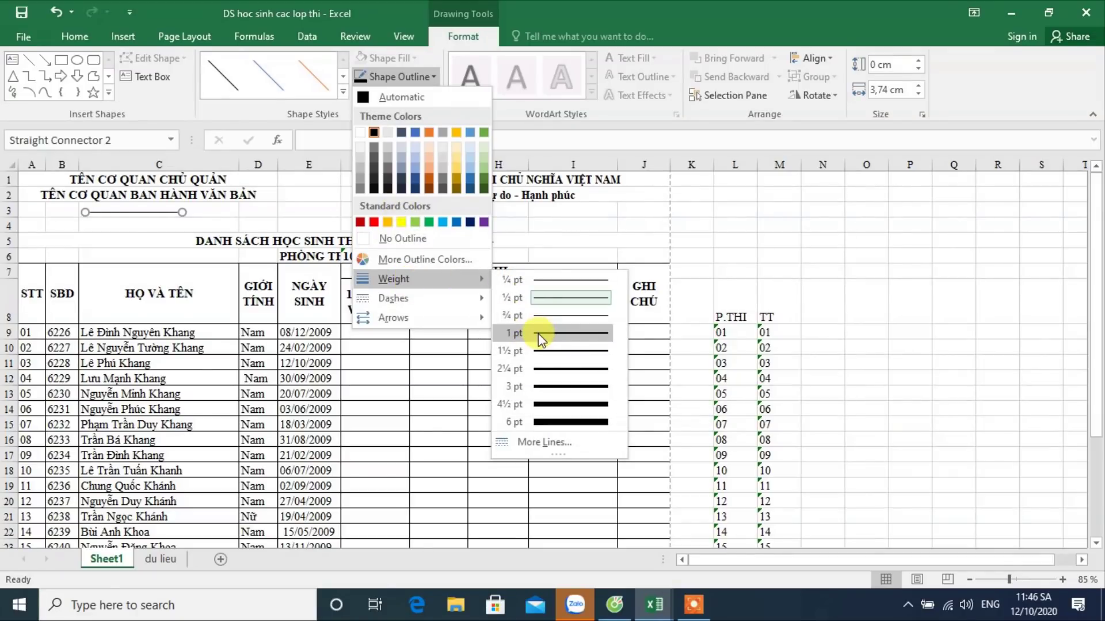
pyautogui.click(537, 333)
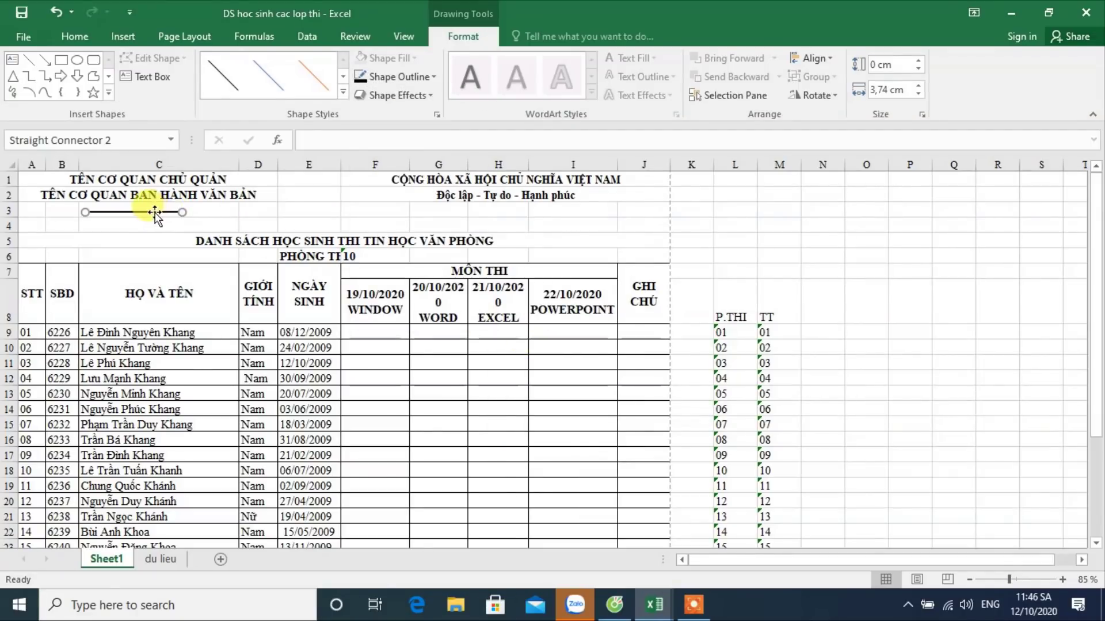
pyautogui.moveTo(183, 212); pyautogui.dragTo(173, 216)
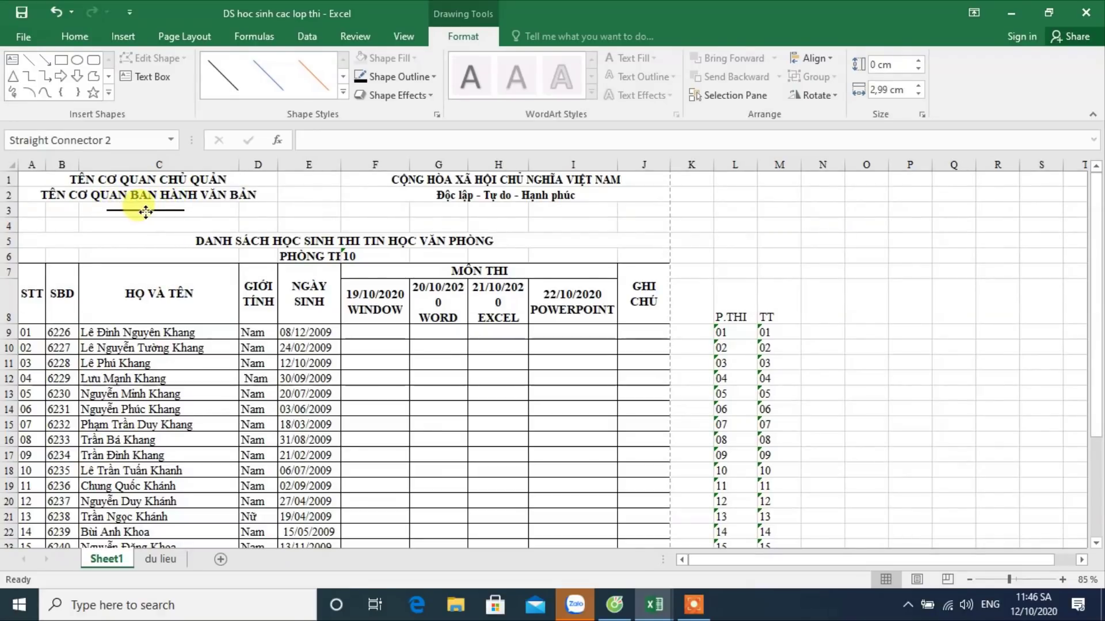
# Step: Copy the line under the Độc lập - Tự do - Hạnh phúc motto and stretch it to fit
pyautogui.click(142, 213)
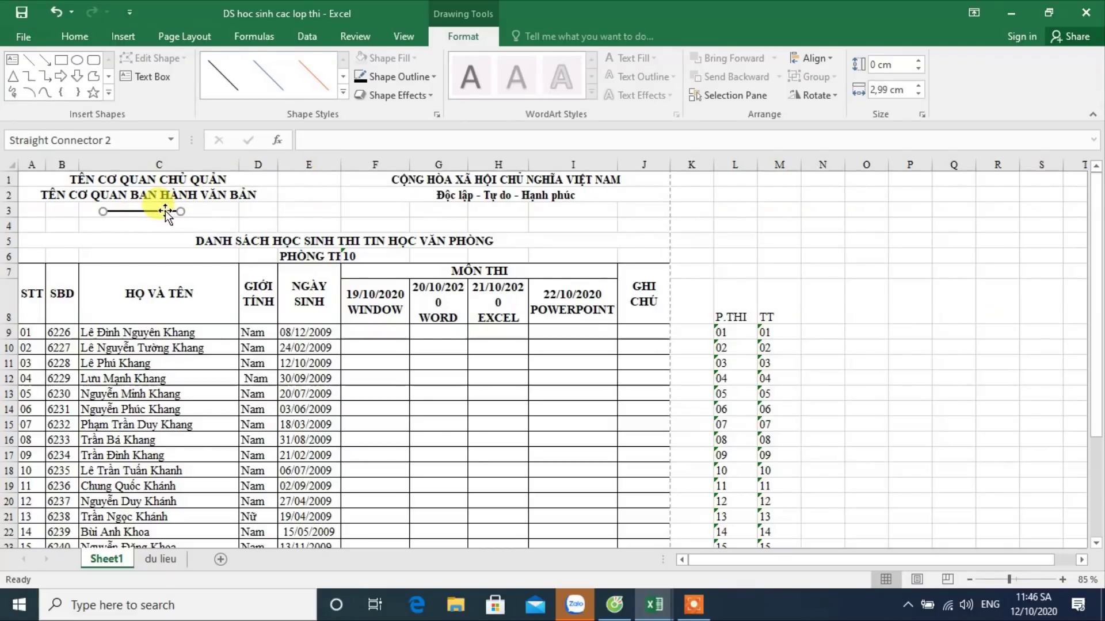
pyautogui.moveTo(163, 213); pyautogui.dragTo(497, 209)
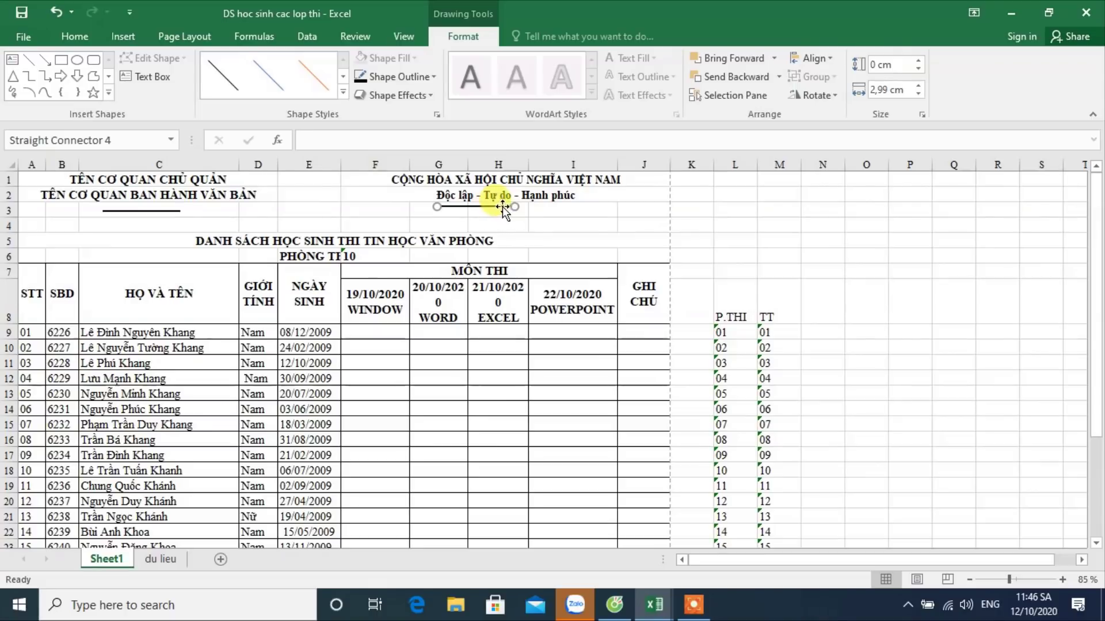
pyautogui.moveTo(512, 205); pyautogui.dragTo(570, 207)
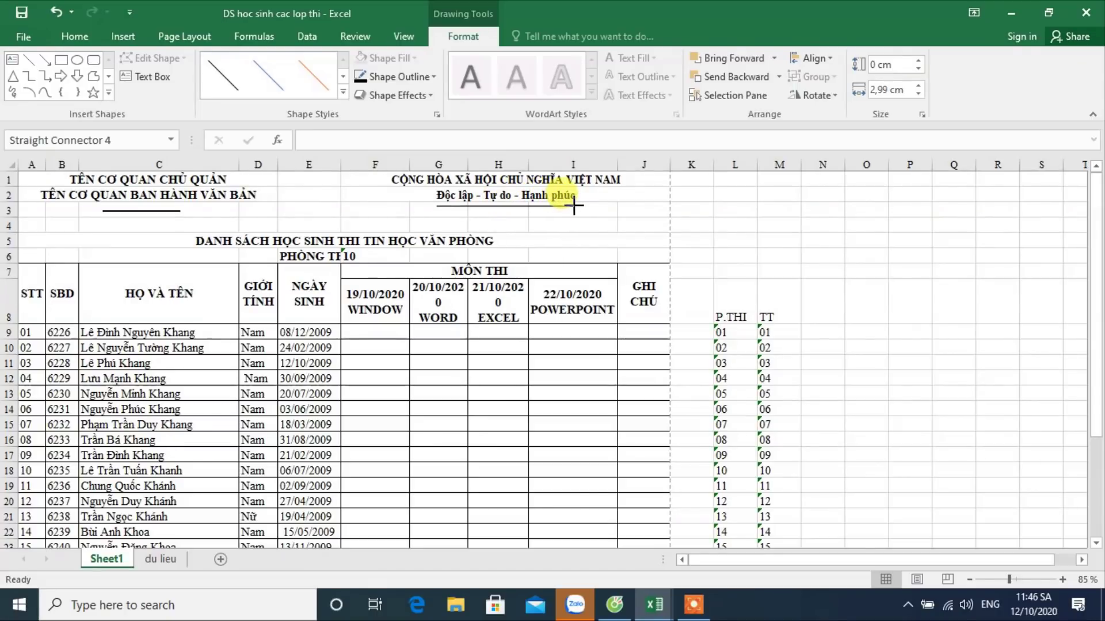
pyautogui.click(538, 224)
pyautogui.keyDown('ctrl'); pyautogui.scroll(4, 537, 225); pyautogui.keyUp('ctrl')
# Step: Open the sheet's print preview, zoomed to show the whole page
pyautogui.scroll(1, 538, 224)
pyautogui.scroll(1, 537, 224)
pyautogui.keyDown('ctrl'); pyautogui.scroll(-4, 537, 225); pyautogui.keyUp('ctrl')
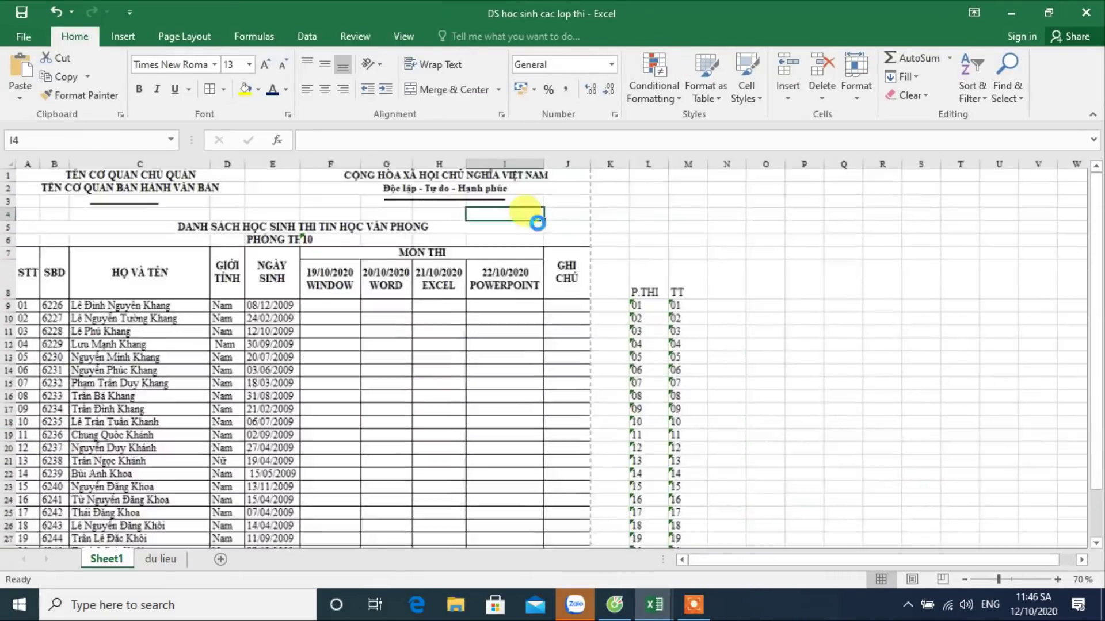
pyautogui.keyDown('ctrl'); pyautogui.scroll(-3, 535, 222); pyautogui.keyUp('ctrl')
pyautogui.keyDown('ctrl'); pyautogui.scroll(2, 454, 245); pyautogui.keyUp('ctrl')
pyautogui.scroll(-6, 451, 242)
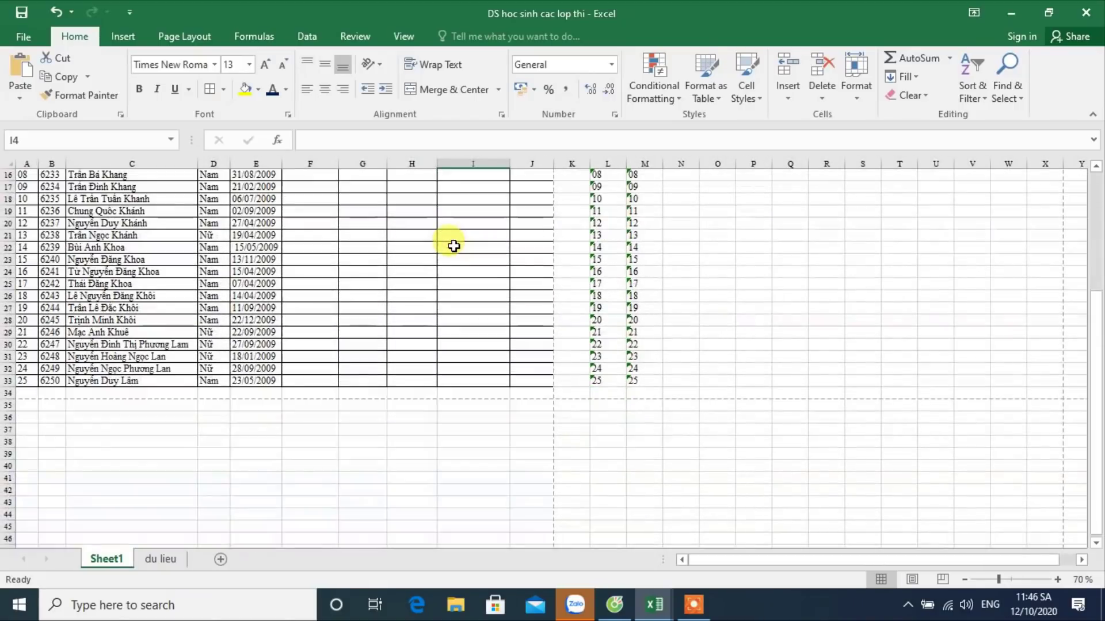
pyautogui.scroll(2, 380, 365)
pyautogui.scroll(4, 411, 411)
pyautogui.scroll(1, 415, 414)
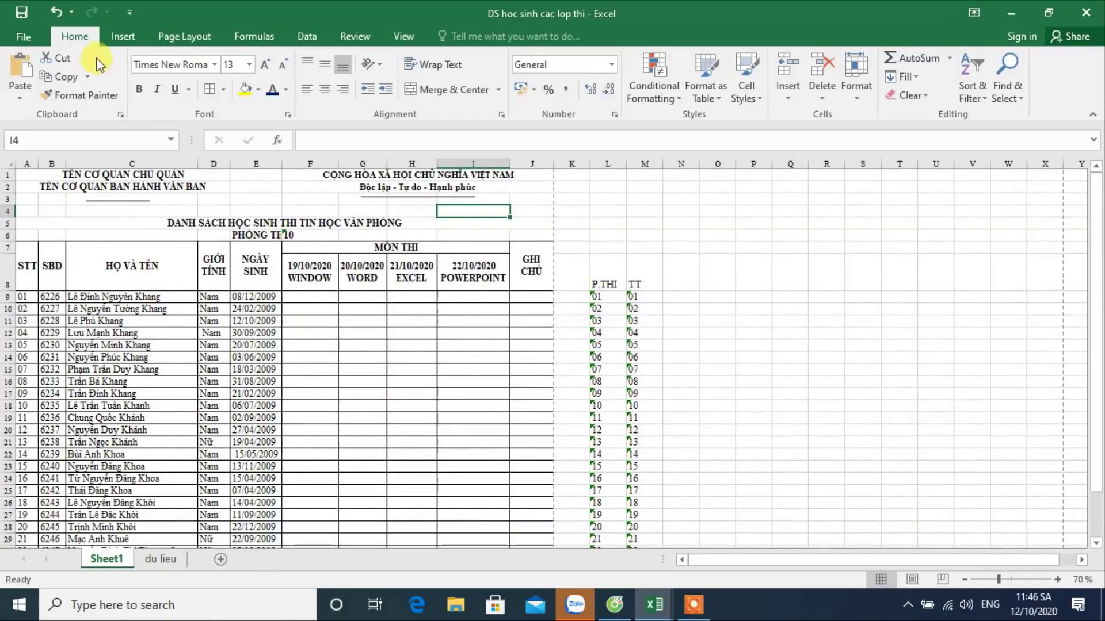
pyautogui.click(29, 37)
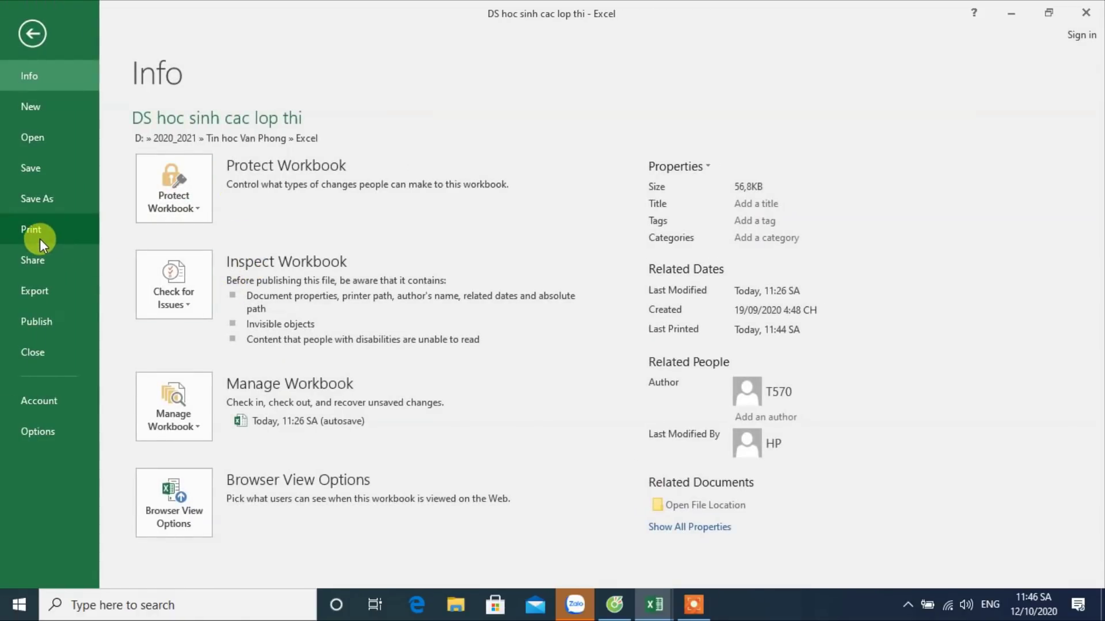
pyautogui.click(40, 236)
pyautogui.click(551, 338)
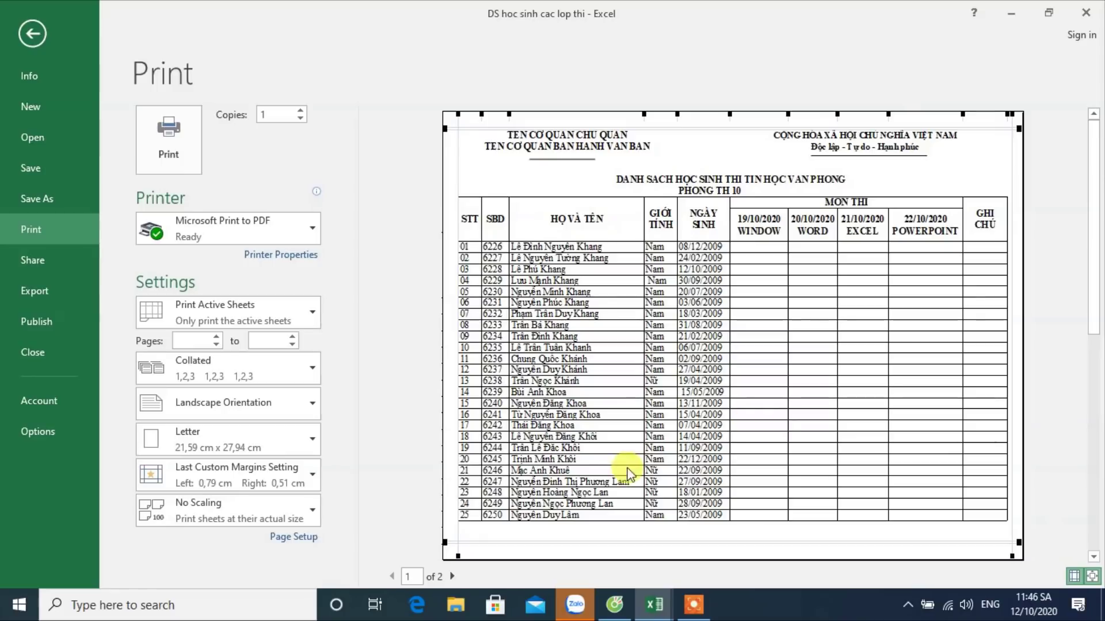
# Step: Check that preview page 2 holds only the P.THI and TT columns, then return to the sheet
pyautogui.click(452, 576)
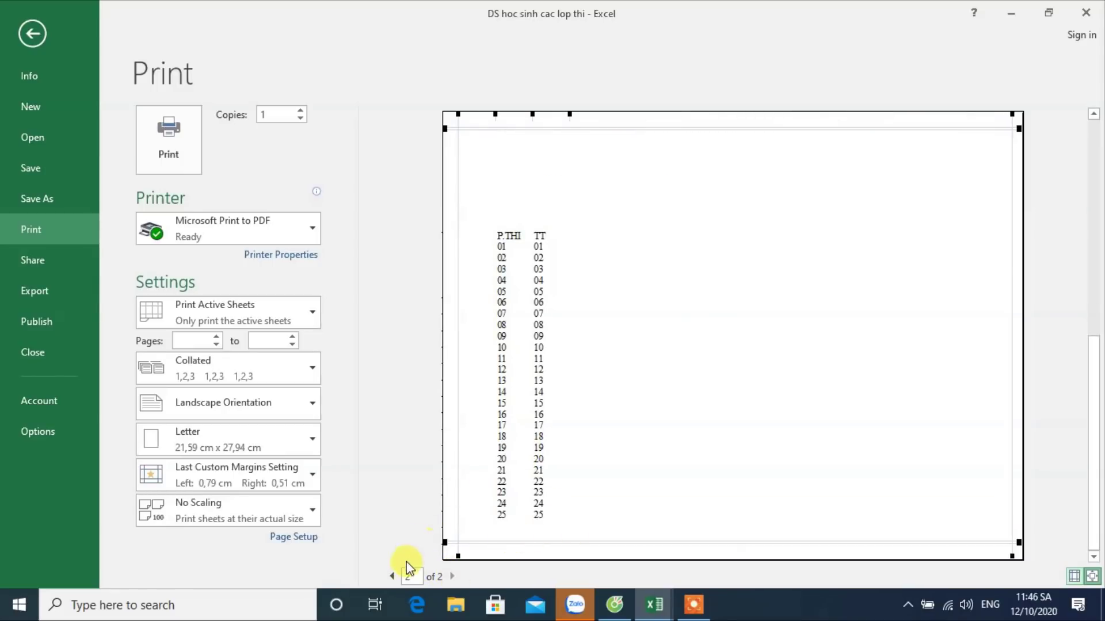
pyautogui.click(392, 576)
pyautogui.click(36, 35)
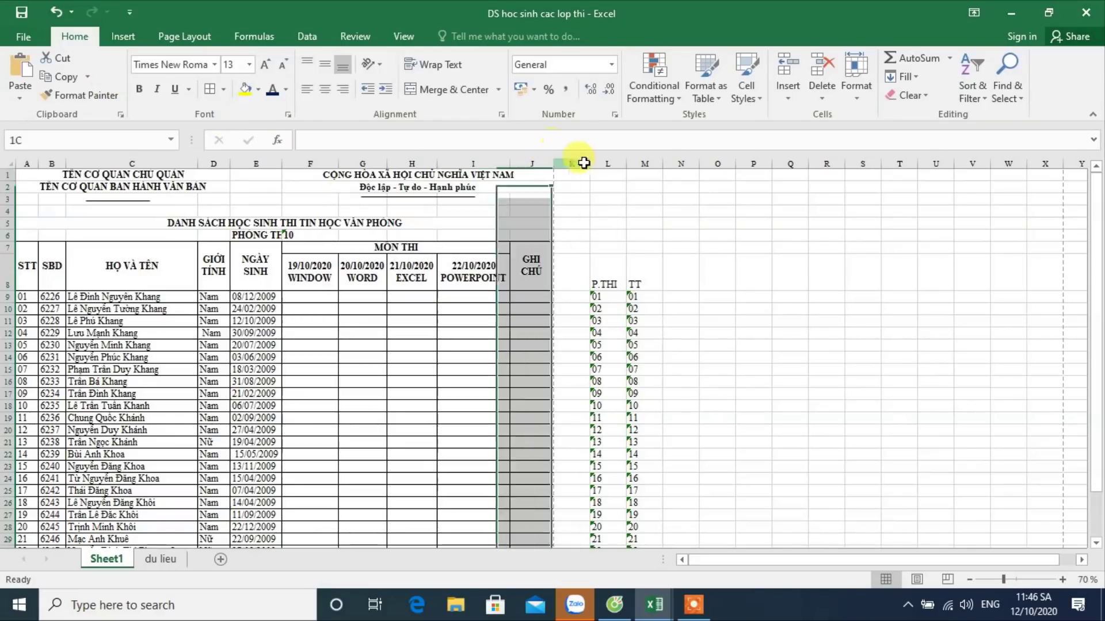
# Step: Hide helper columns K through M
pyautogui.moveTo(572, 163); pyautogui.dragTo(644, 162)
pyautogui.rightClick(598, 282)
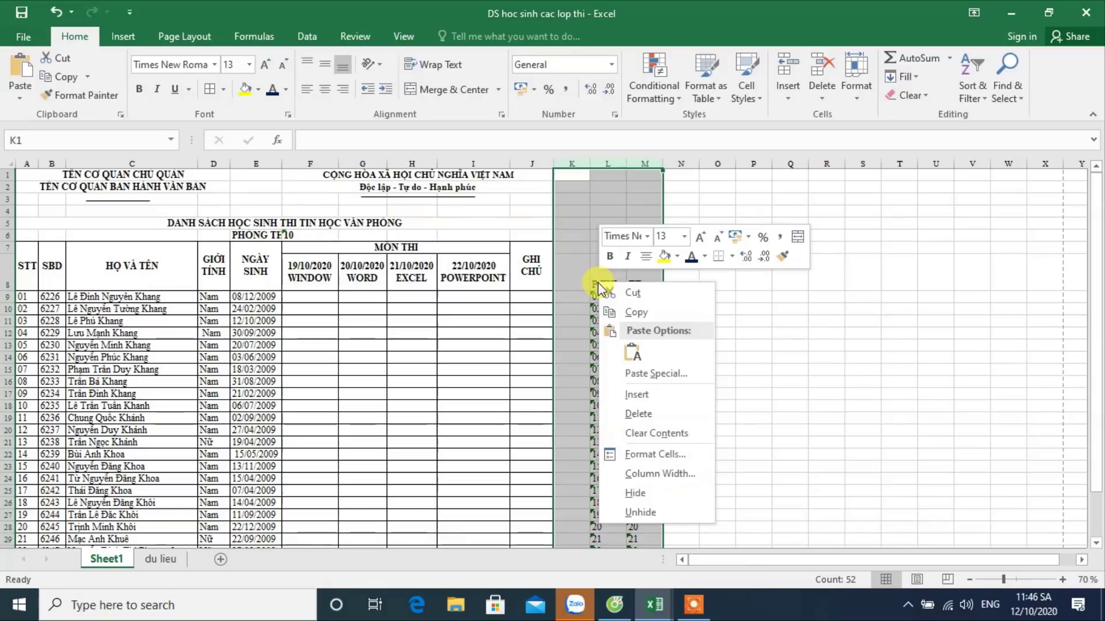
pyautogui.click(638, 493)
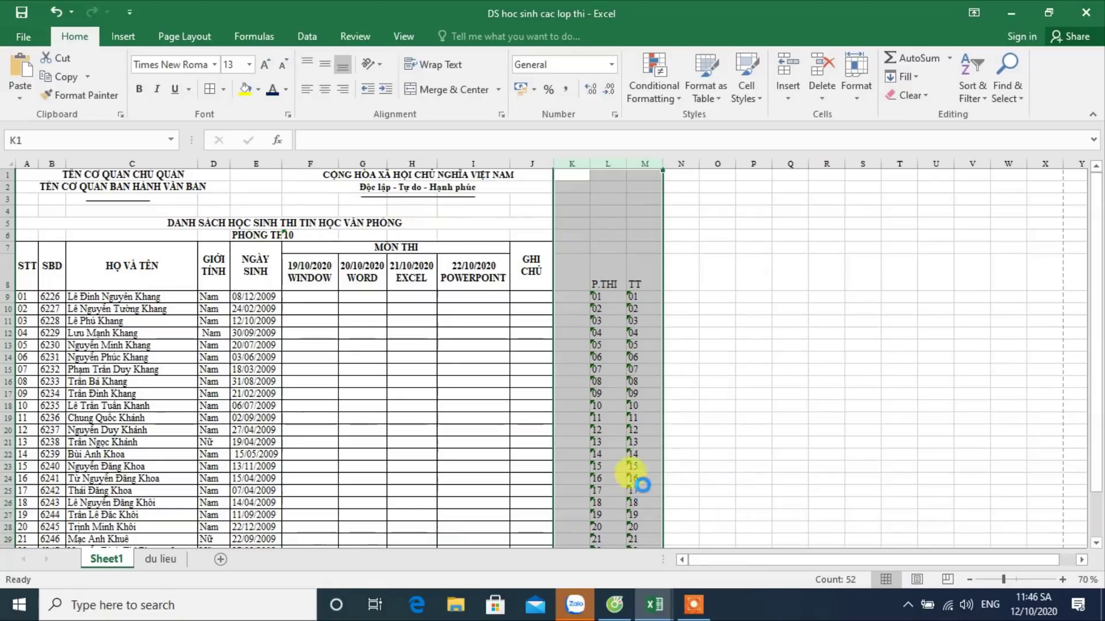
pyautogui.click(713, 345)
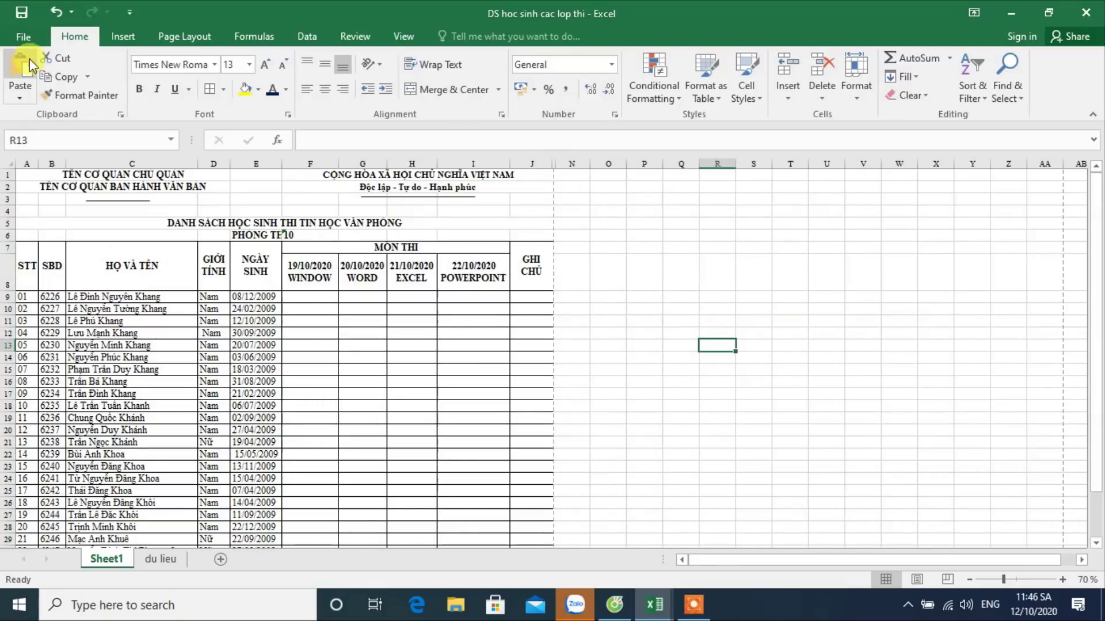
# Step: Confirm in print preview that the list now fits one page, then return to the sheet
pyautogui.click(26, 40)
pyautogui.click(41, 230)
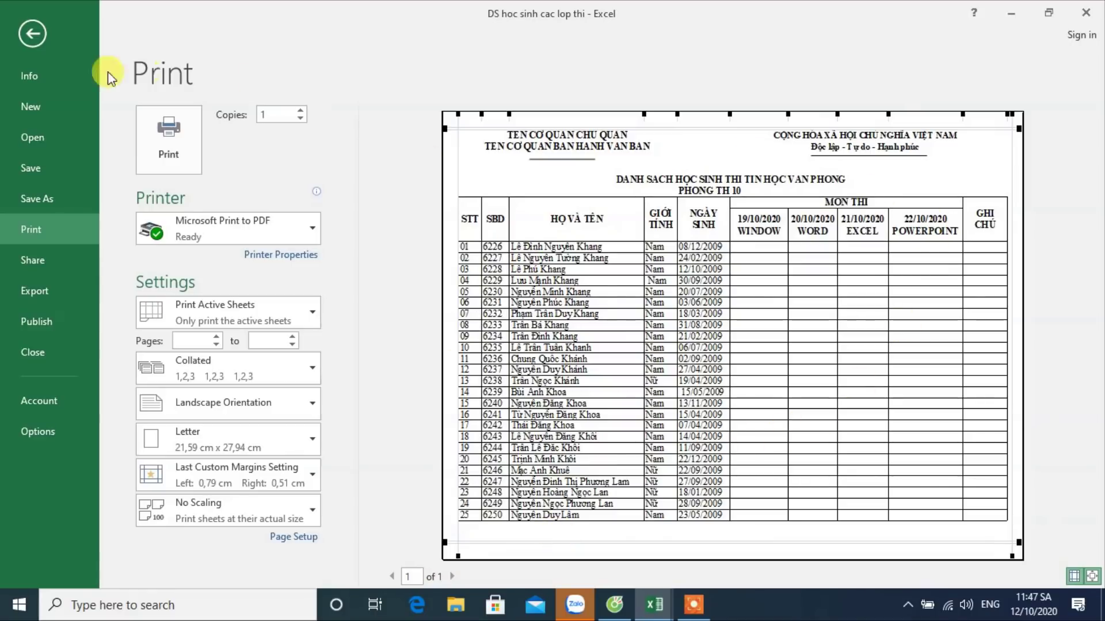
pyautogui.click(28, 35)
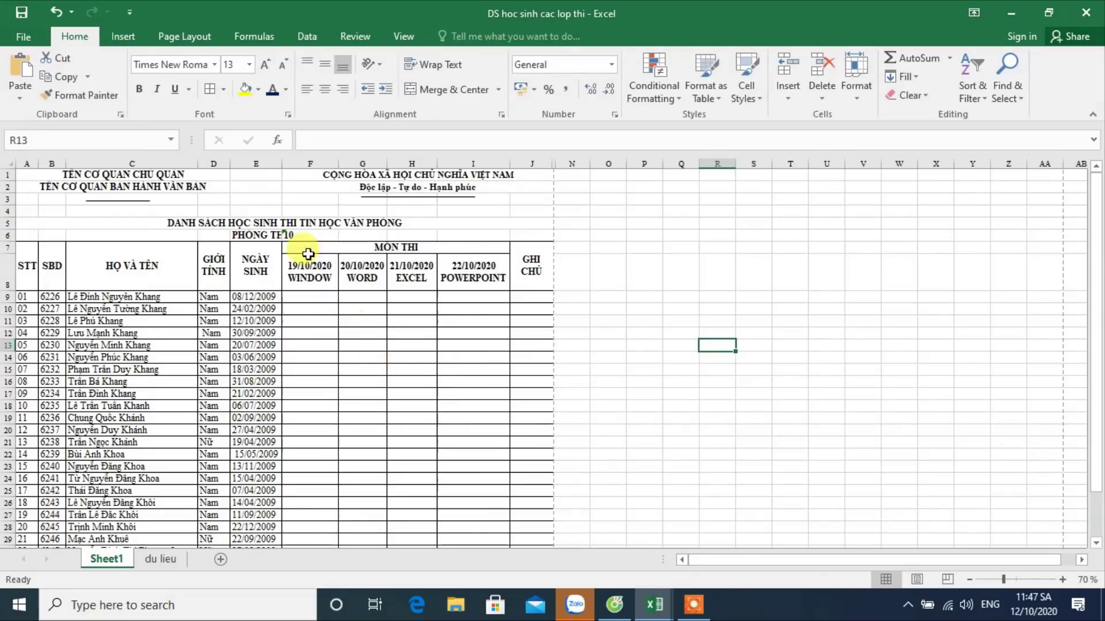
# Step: Switch the exam room in F6 to 01 and check the B9 lookup formula
pyautogui.click(305, 235)
pyautogui.click(346, 237)
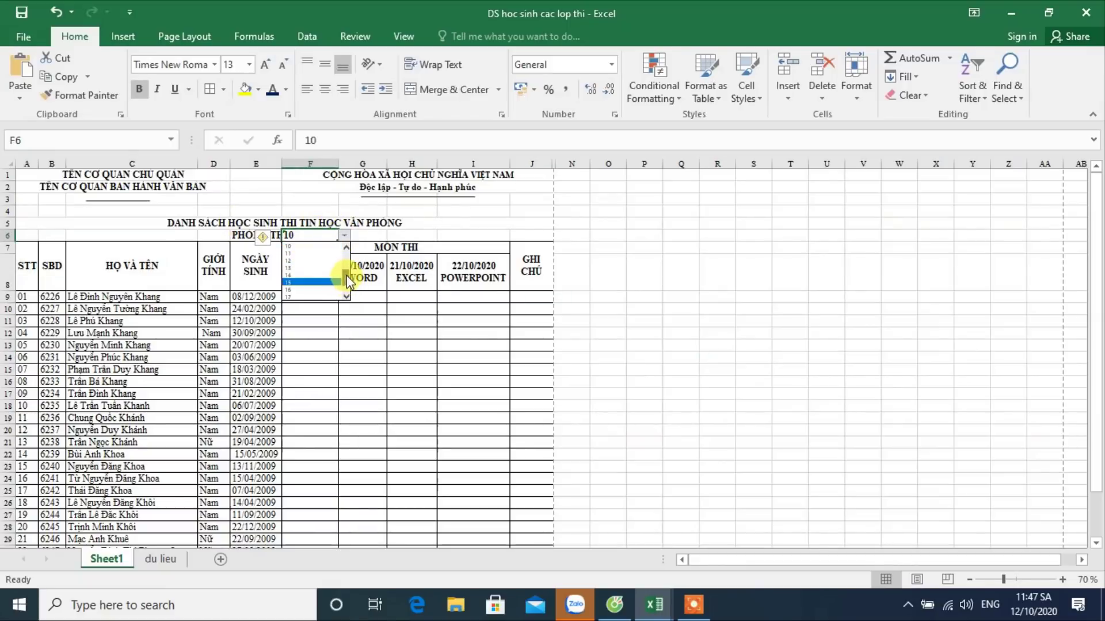
pyautogui.click(324, 247)
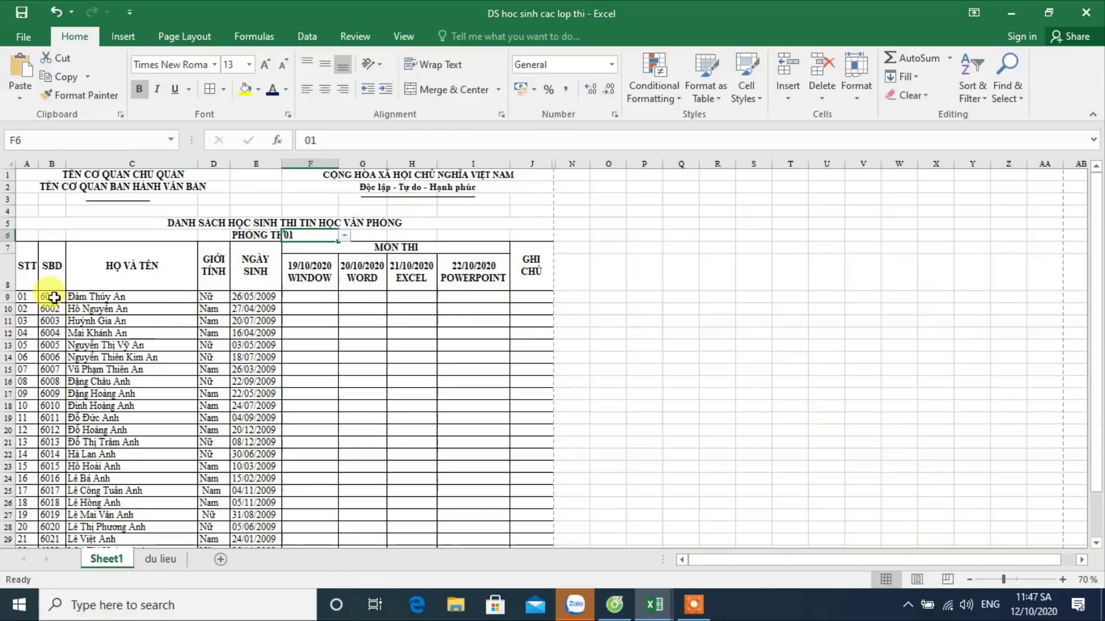
pyautogui.click(51, 297)
pyautogui.scroll(-4, 81, 311)
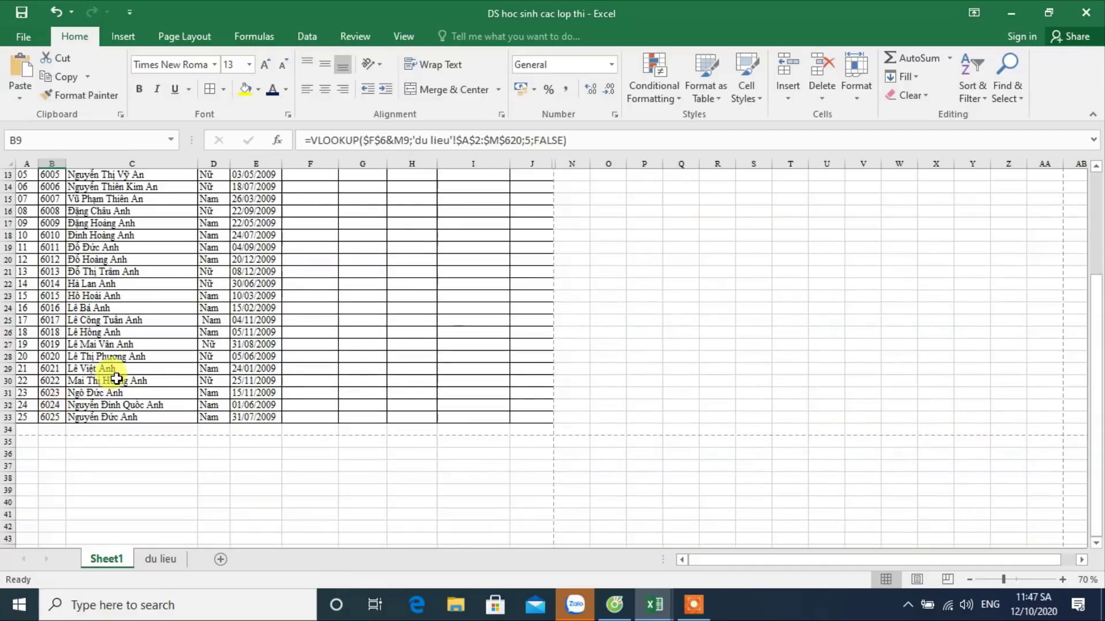
pyautogui.scroll(4, 116, 379)
# Step: Print-preview the room 01 exam list
pyautogui.click(319, 234)
pyautogui.click(347, 236)
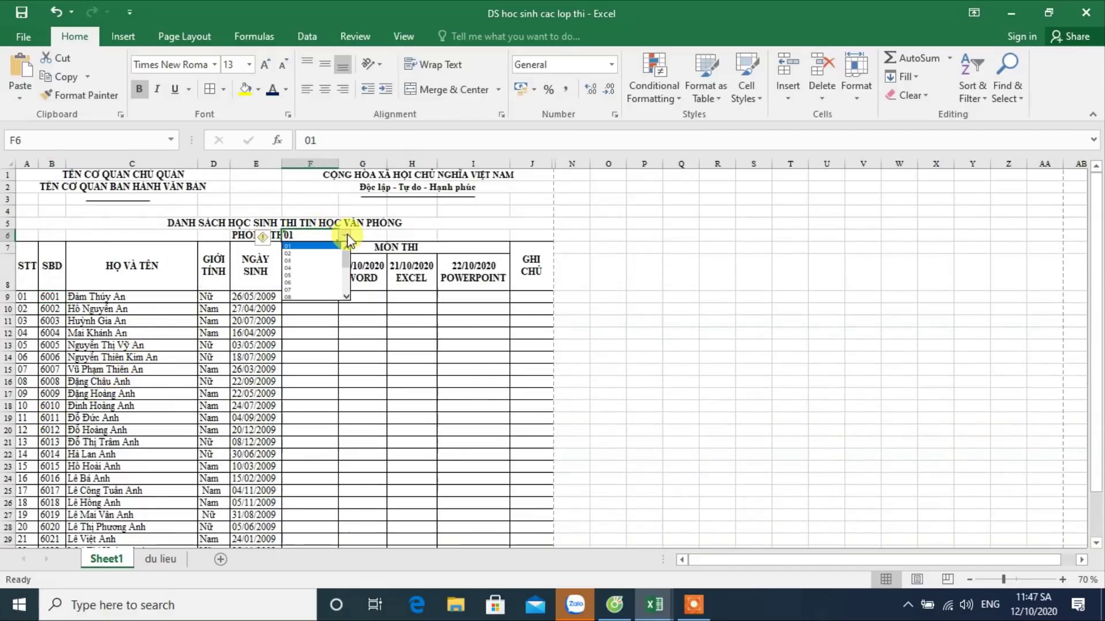
pyautogui.click(494, 236)
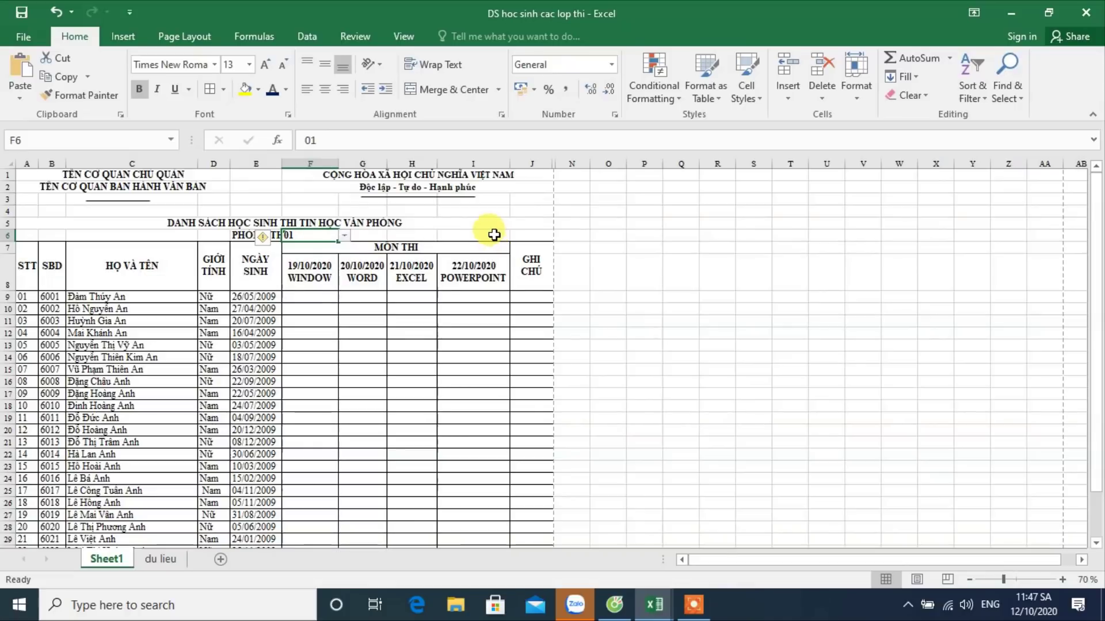
pyautogui.hotkey('ctrl', 'p')
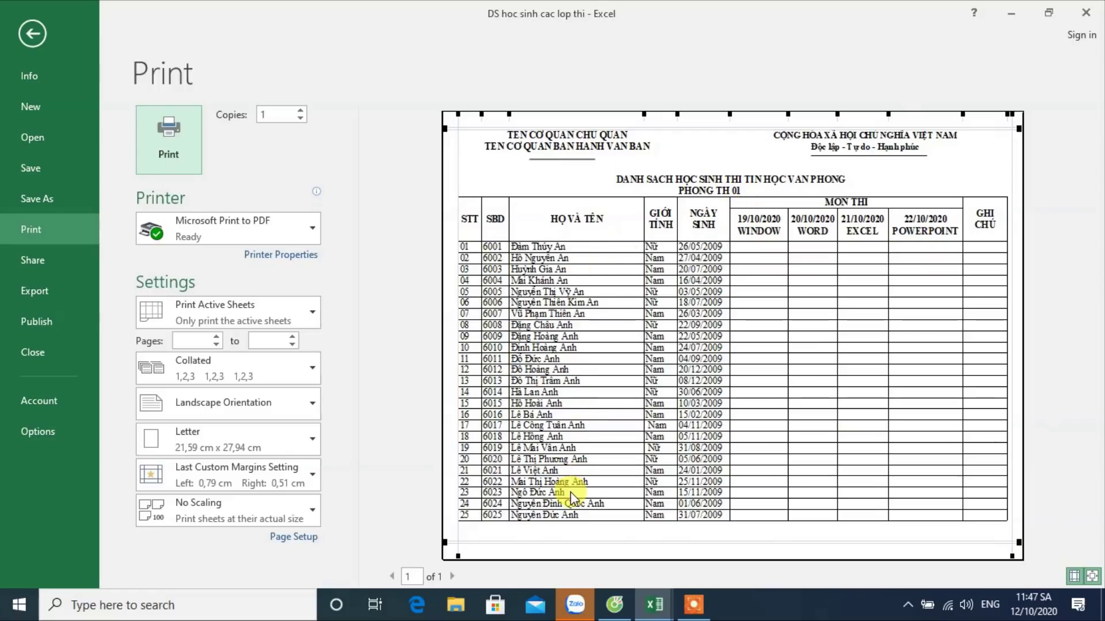
pyautogui.click(32, 32)
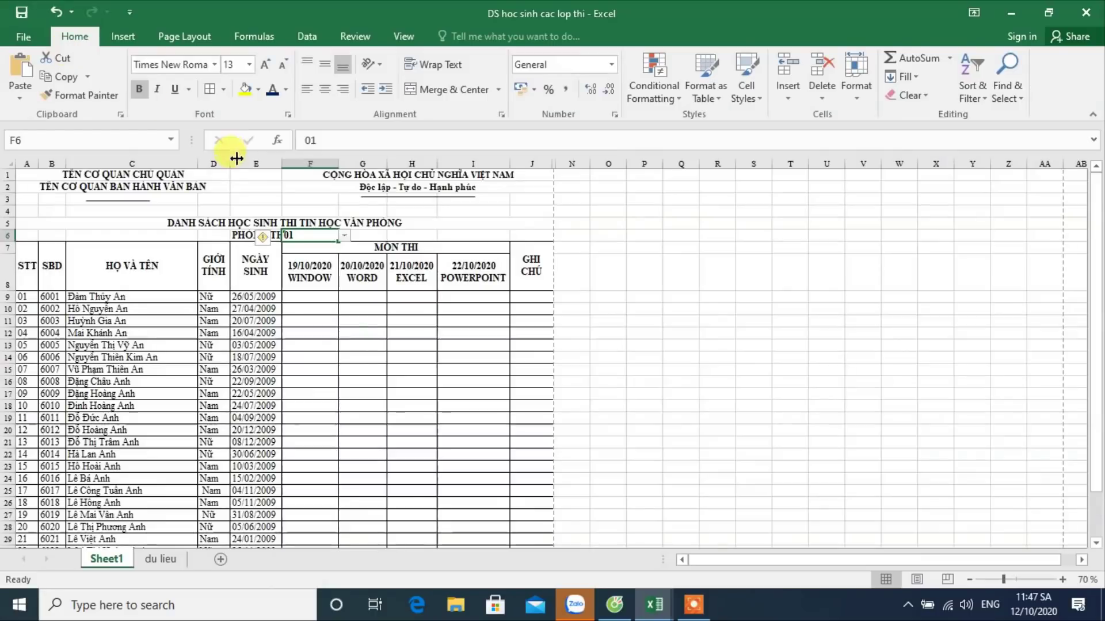
# Step: Switch the F6 room to 03, then to 02, and recheck the B9 lookup formula
pyautogui.click(344, 235)
pyautogui.click(325, 258)
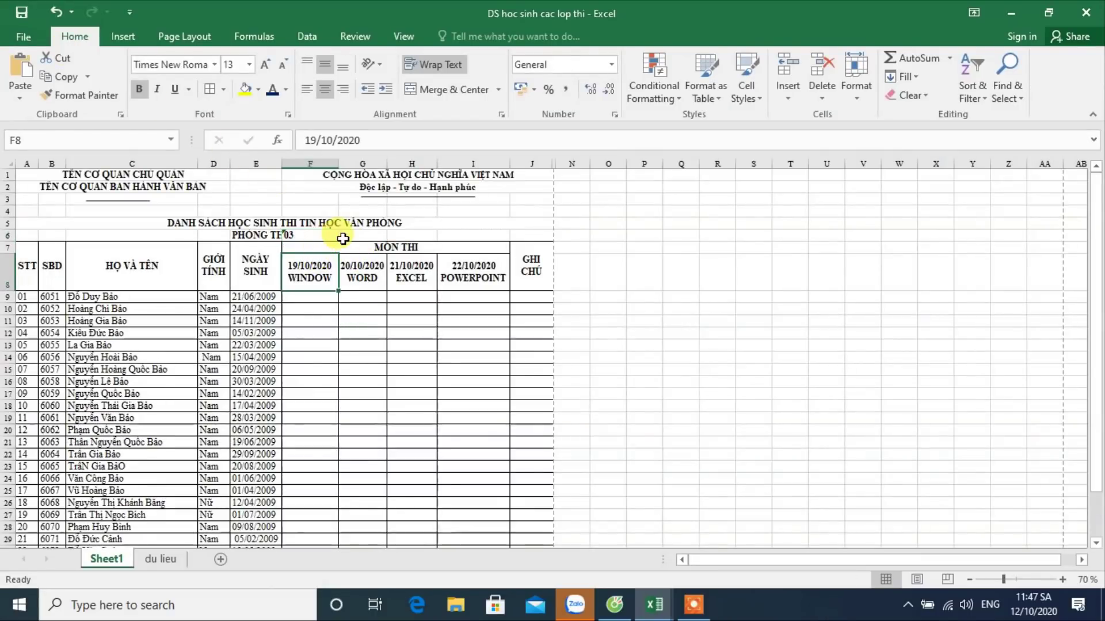
pyautogui.click(333, 235)
pyautogui.click(344, 235)
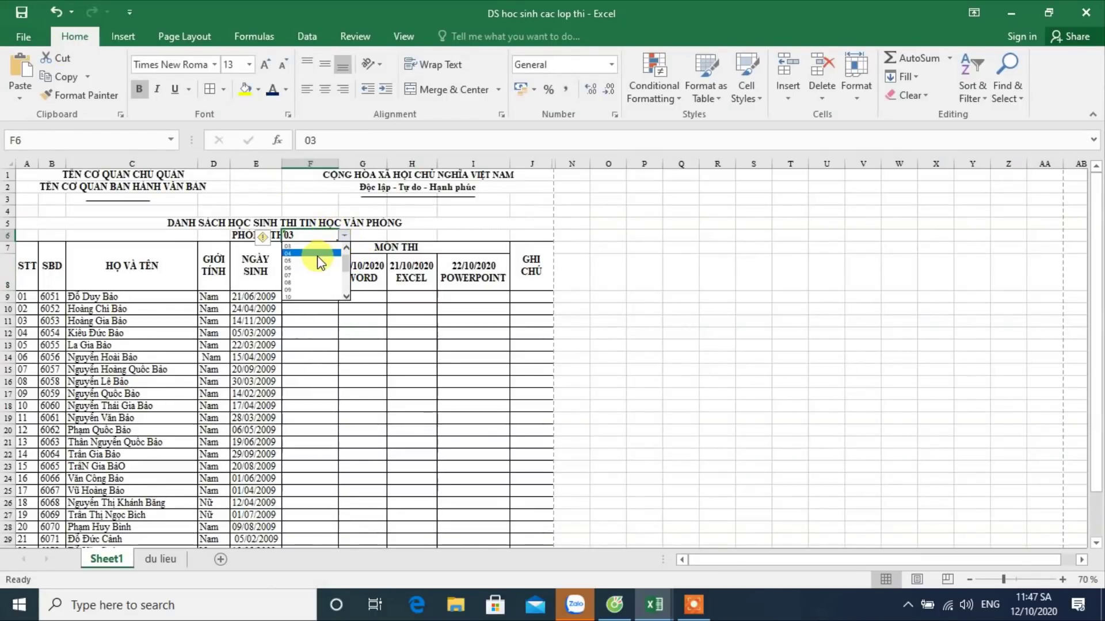
pyautogui.click(345, 247)
pyautogui.click(323, 247)
pyautogui.click(50, 297)
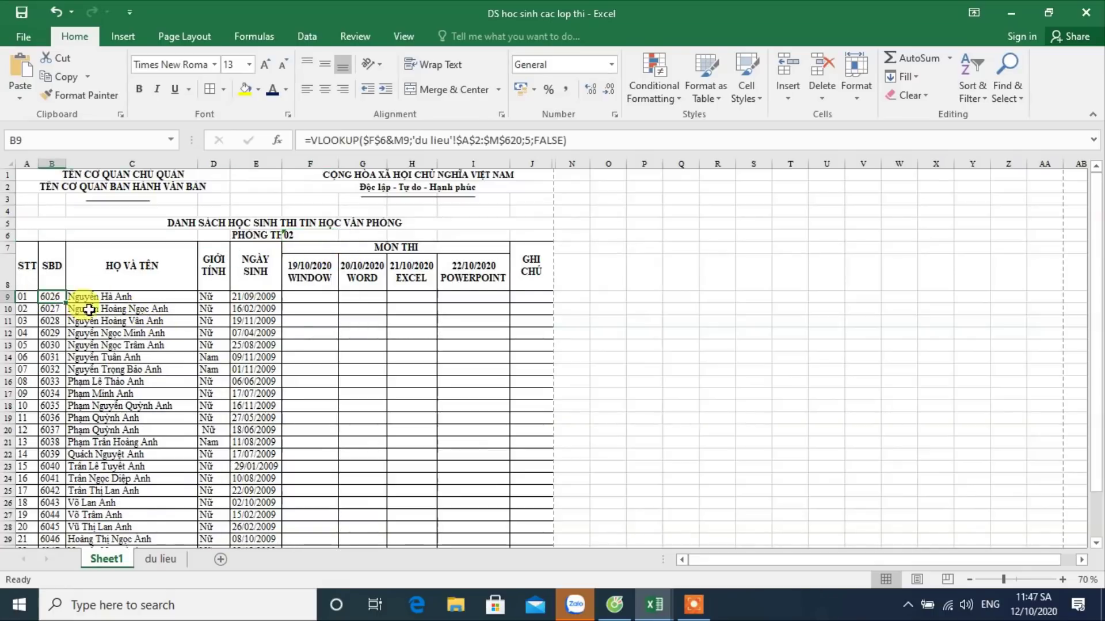
pyautogui.scroll(-4, 117, 315)
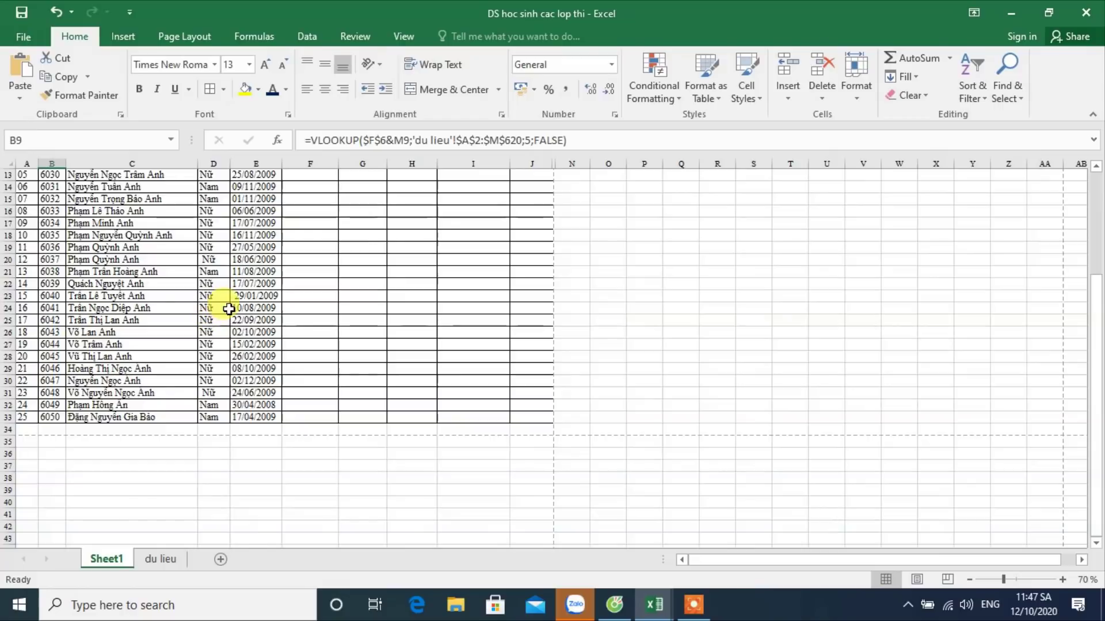
pyautogui.scroll(3, 227, 308)
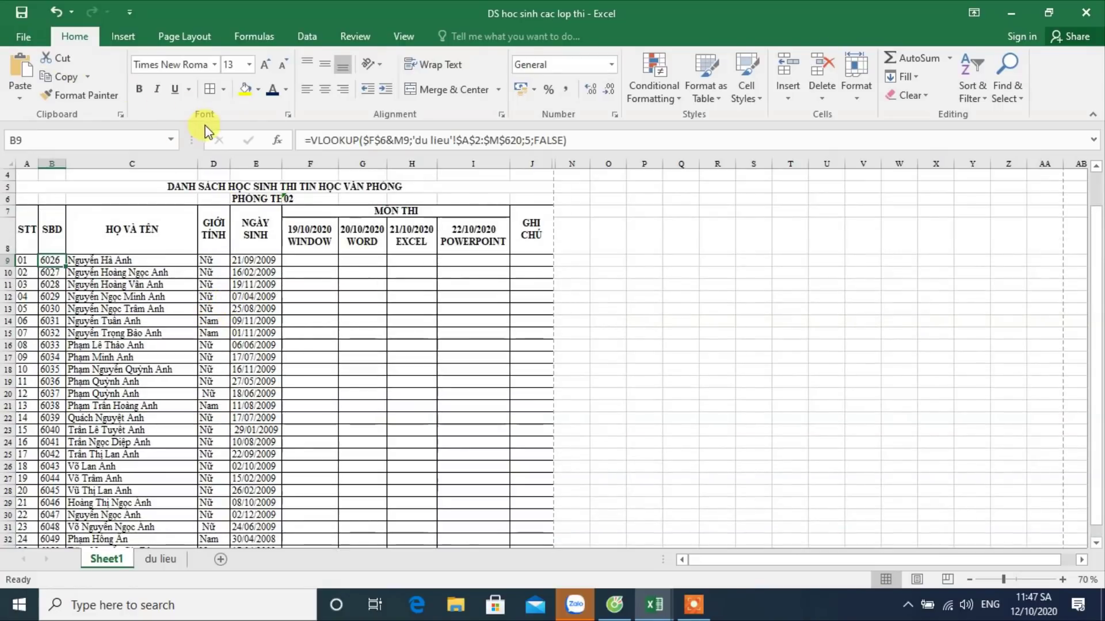
# Step: Print-preview room 02's list on one page and select the PHÒNG THI: label cell
pyautogui.hotkey('ctrl', 'p')
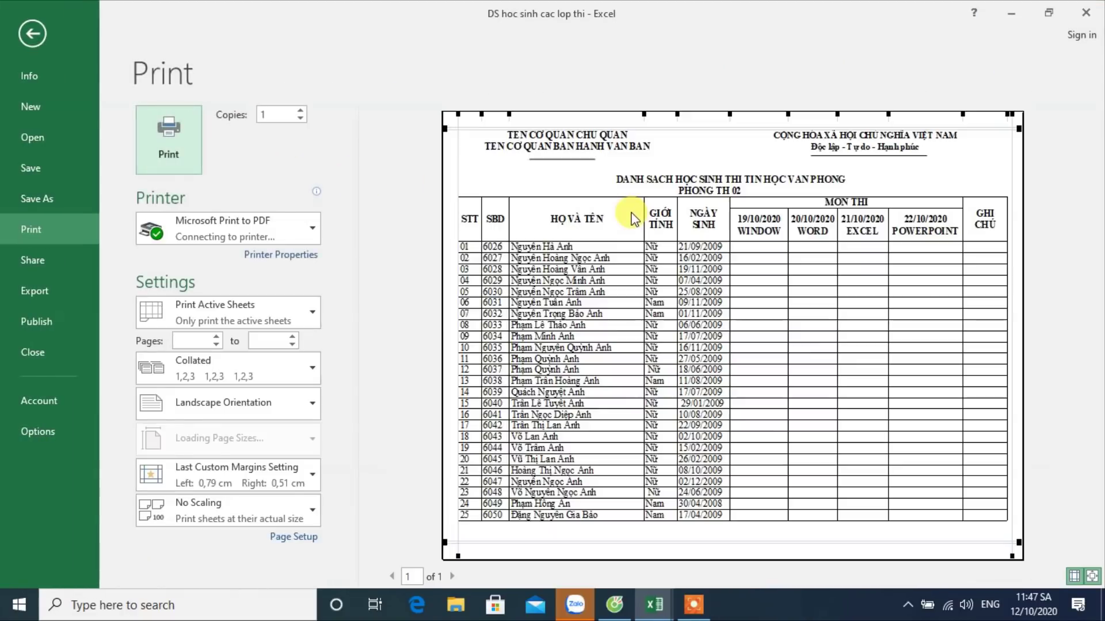
pyautogui.click(32, 33)
pyautogui.click(248, 199)
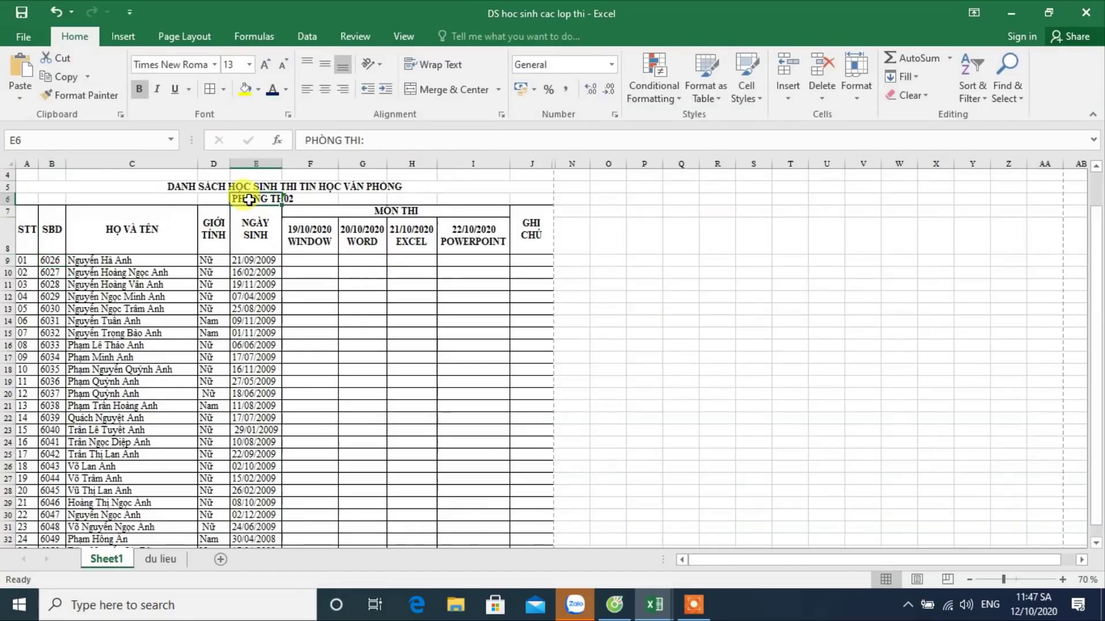
# Step: Merge D6:E6 for the PHÒNG THI: label, right-align it, and preview the page
pyautogui.moveTo(219, 200); pyautogui.dragTo(256, 200)
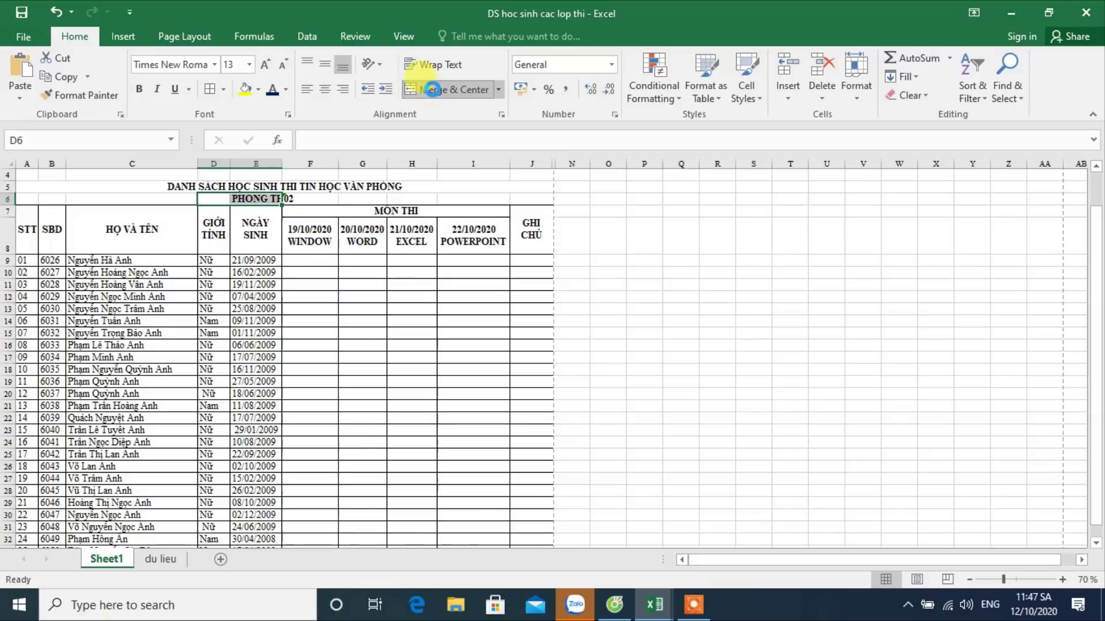
pyautogui.click(432, 90)
pyautogui.click(348, 96)
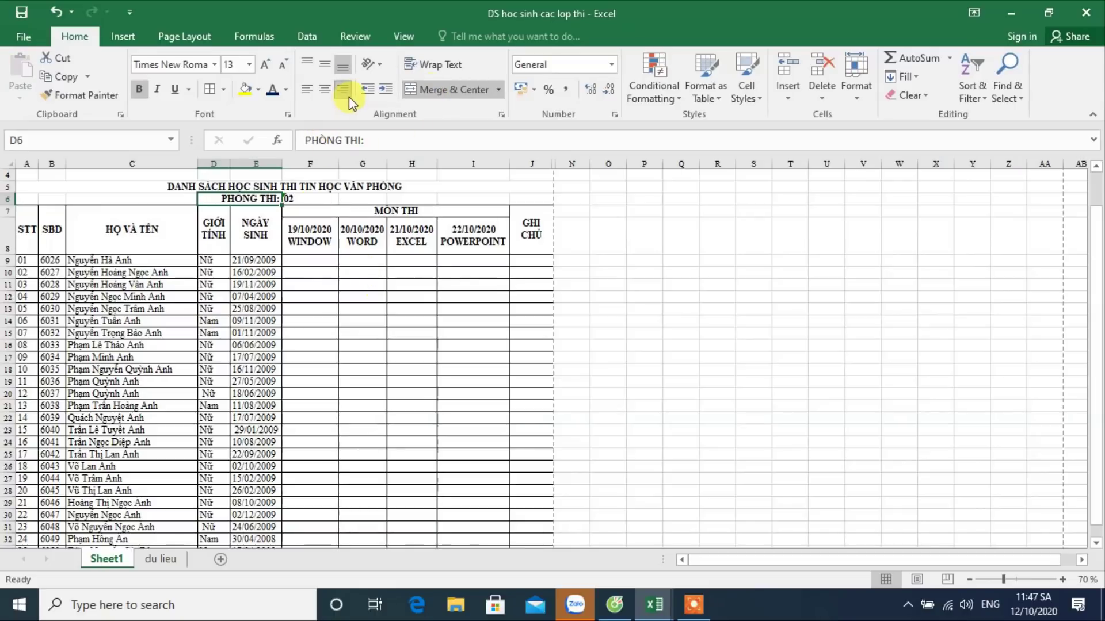
pyautogui.hotkey('ctrl', 'p')
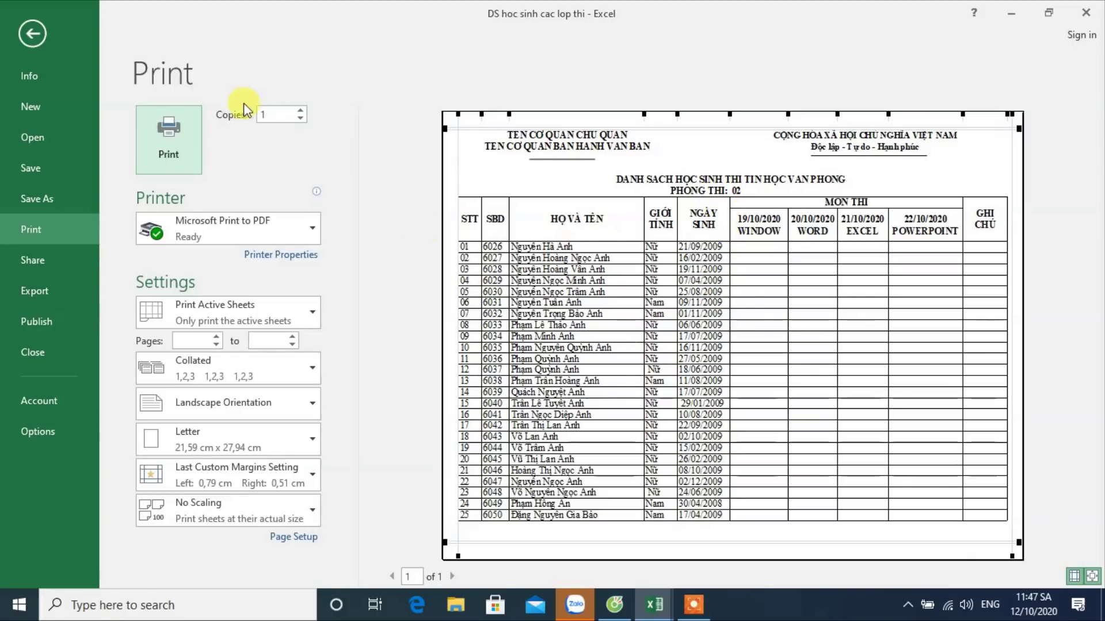
pyautogui.click(32, 33)
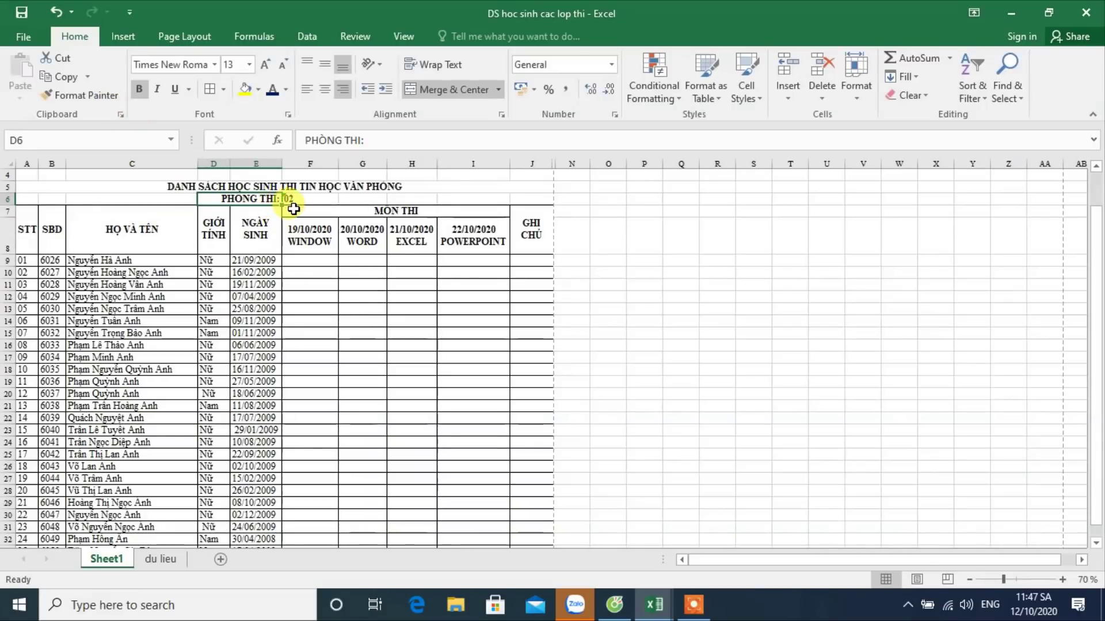
# Step: Switch the F6 room to 03 and select the STT and SBD values from row 9 down
pyautogui.click(291, 199)
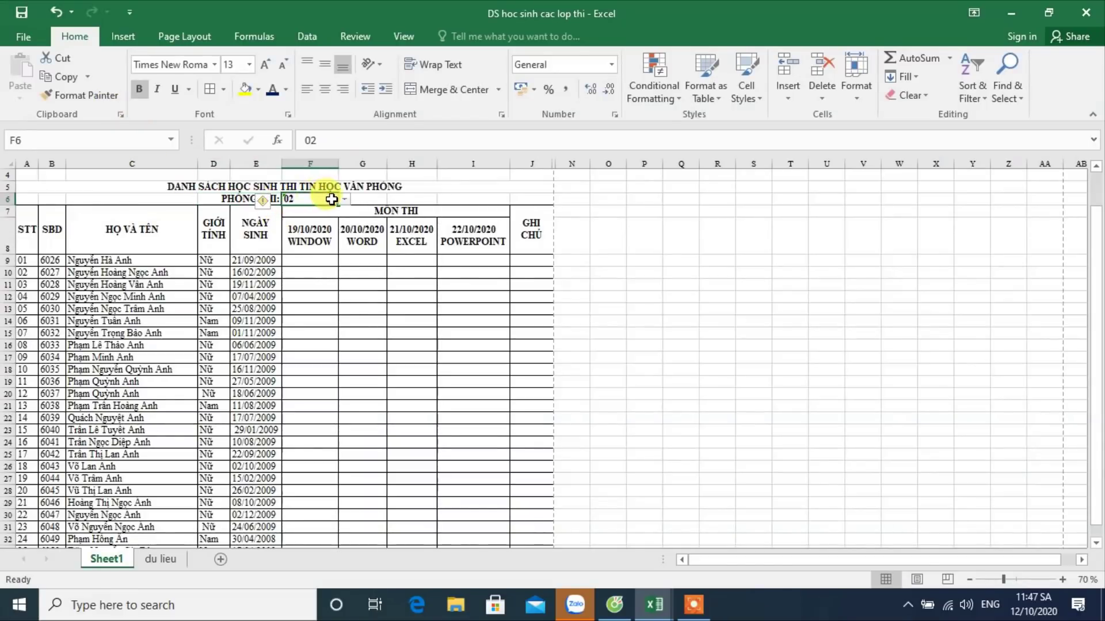
pyautogui.click(344, 199)
pyautogui.click(327, 217)
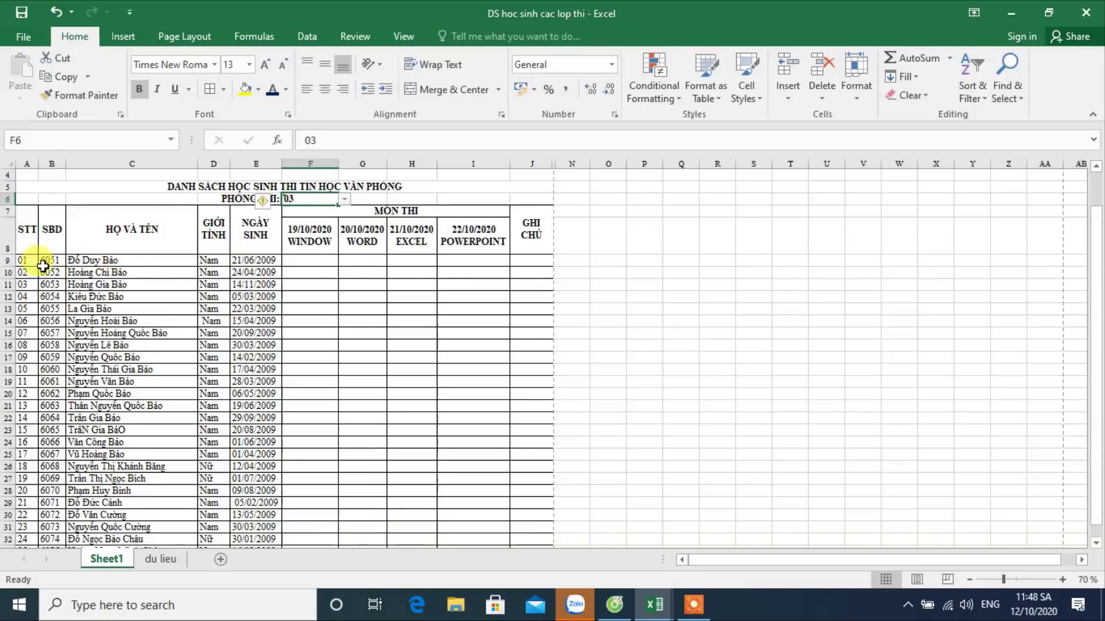
pyautogui.moveTo(26, 260)
pyautogui.mouseDown()
pyautogui.moveTo(61, 374)
pyautogui.moveTo(33, 280)
pyautogui.moveTo(61, 527)
pyautogui.mouseUp()
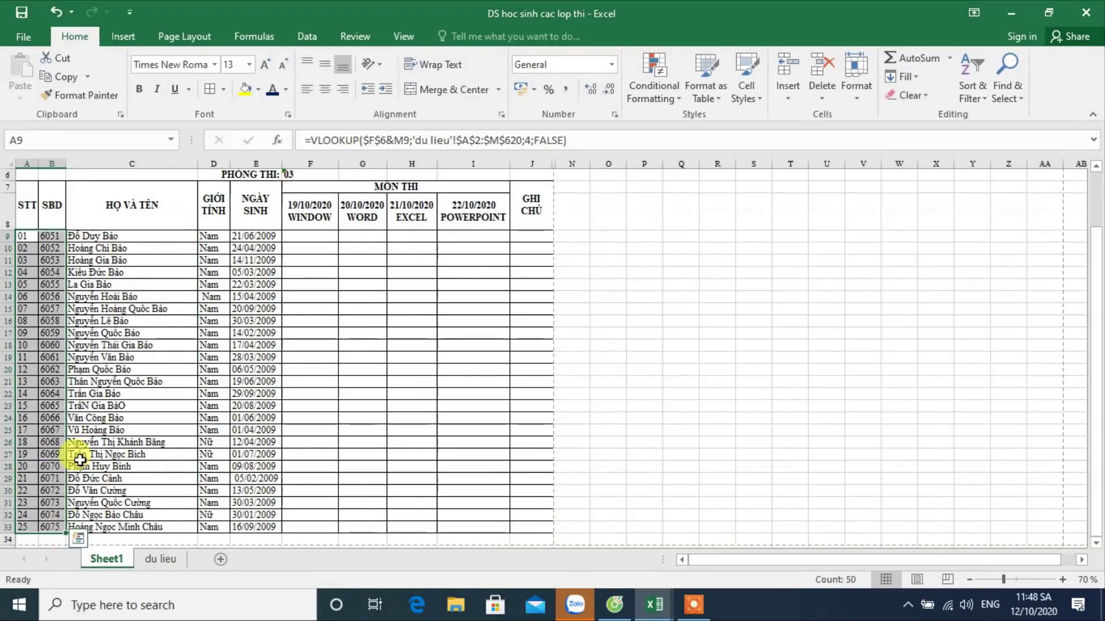
pyautogui.scroll(2, 98, 426)
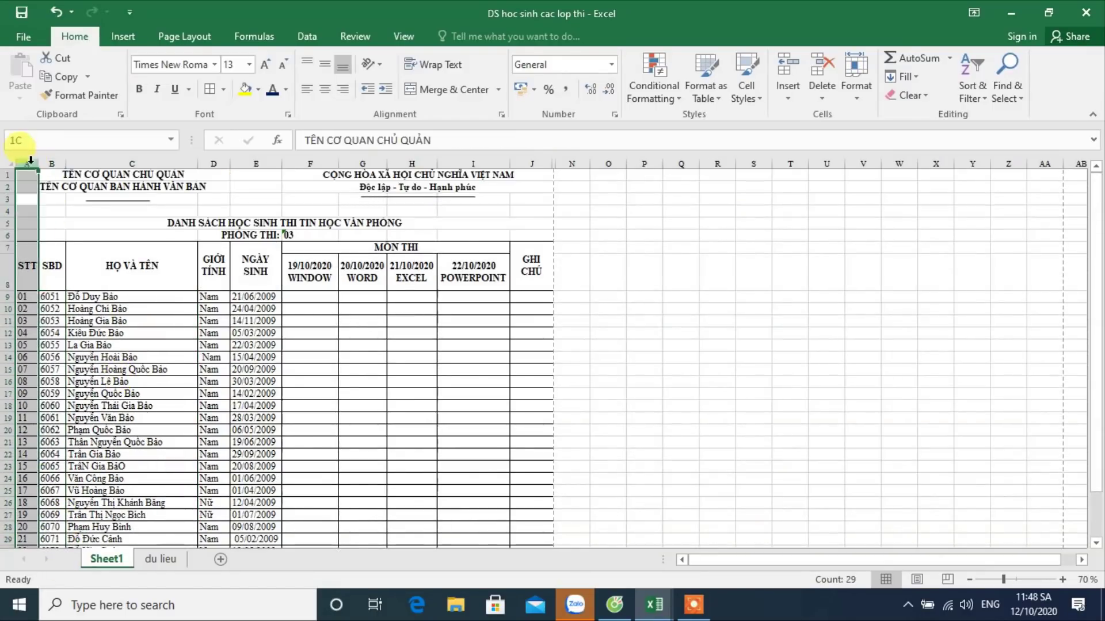
# Step: Center columns A, B, D and E: STT, SBD, gender and birth date
pyautogui.moveTo(26, 164); pyautogui.dragTo(51, 164)
pyautogui.moveTo(216, 163); pyautogui.dragTo(264, 163)
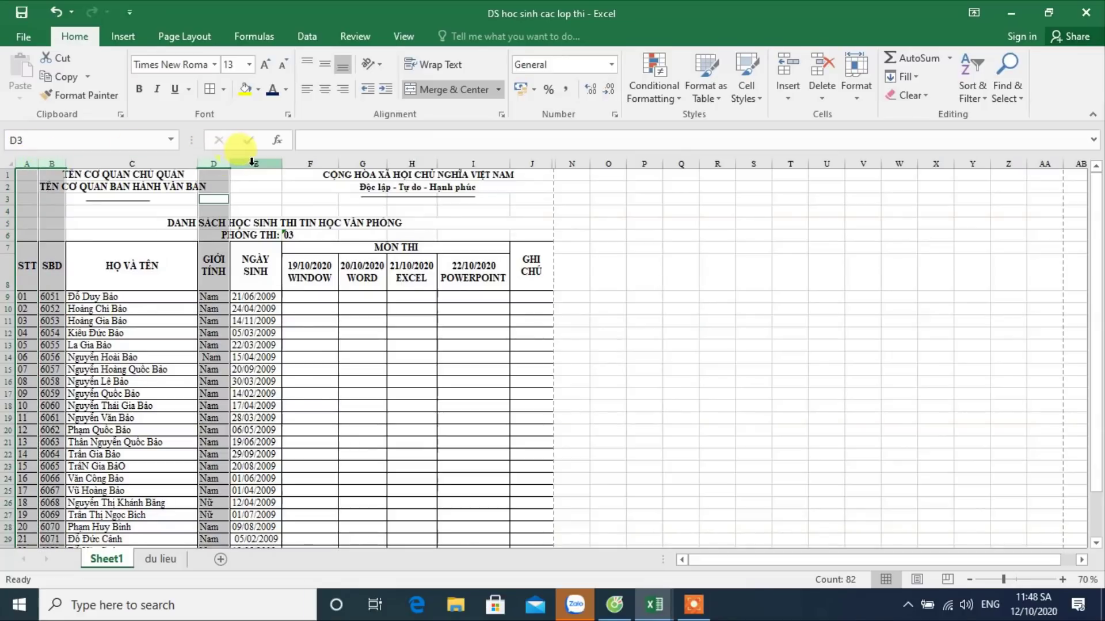
pyautogui.click(333, 93)
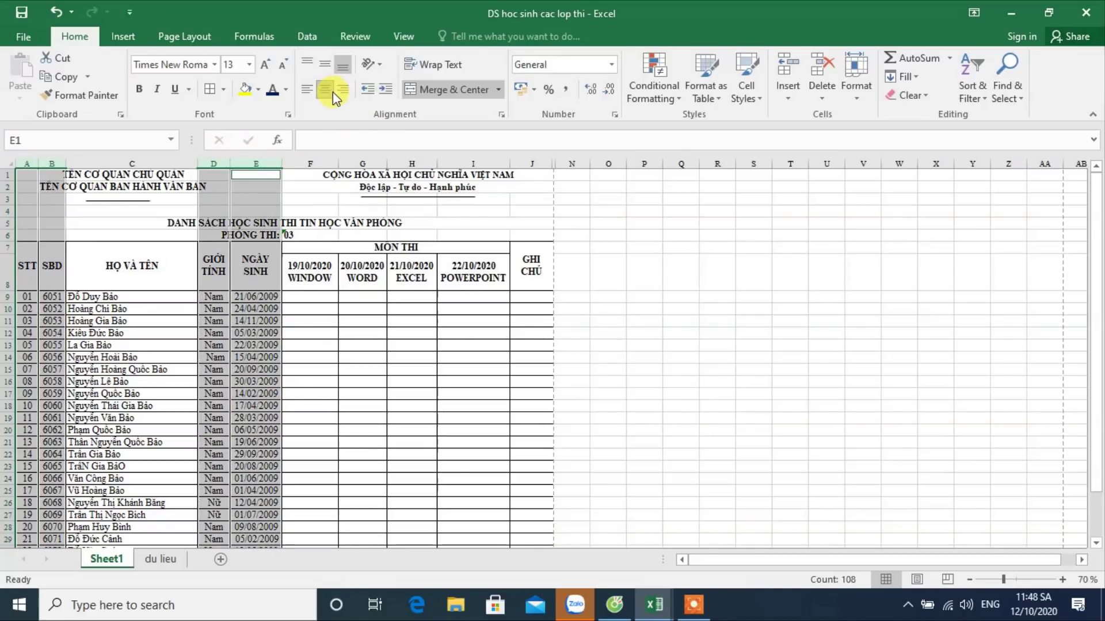
pyautogui.click(350, 396)
# Step: Inspect the student-name lookup formula, the row 5 title and cell G6
pyautogui.click(105, 318)
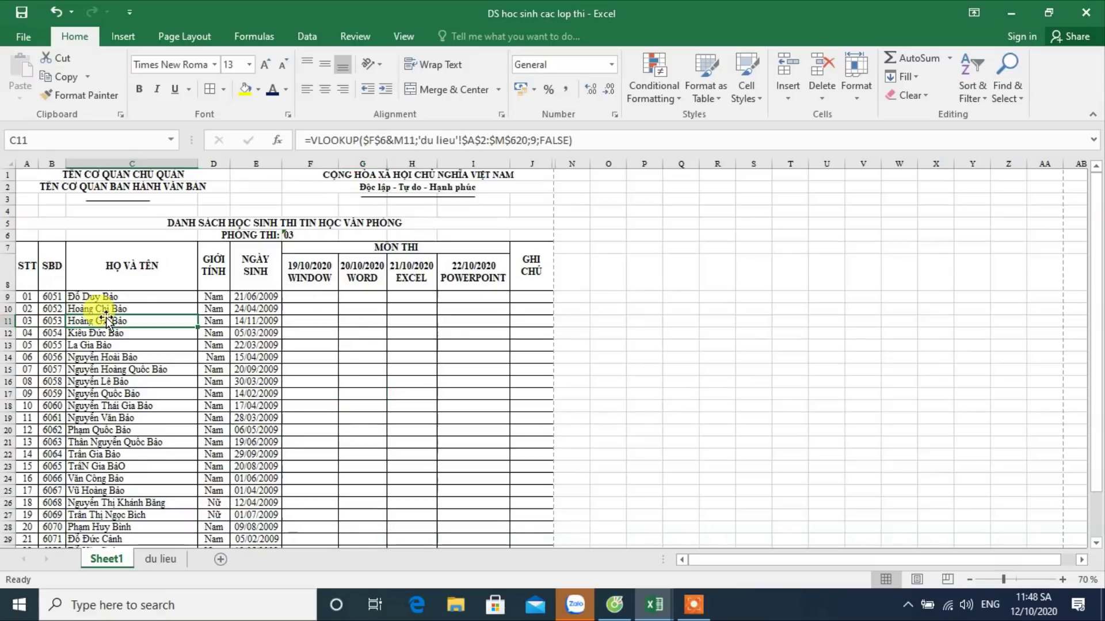
pyautogui.scroll(-5, 127, 317)
pyautogui.scroll(5, 190, 299)
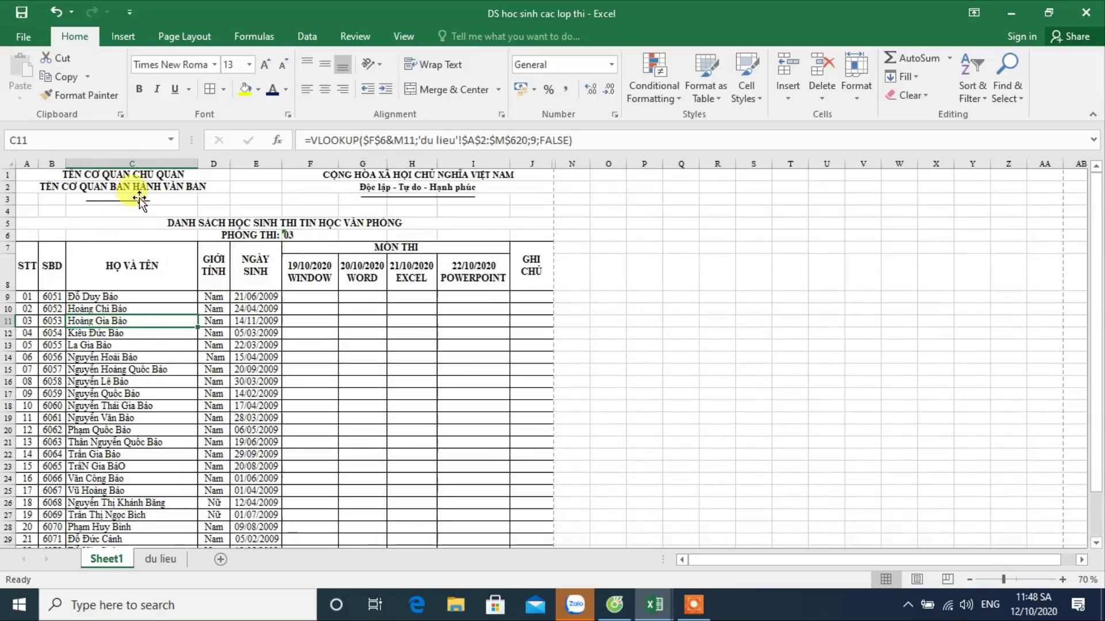
pyautogui.click(219, 222)
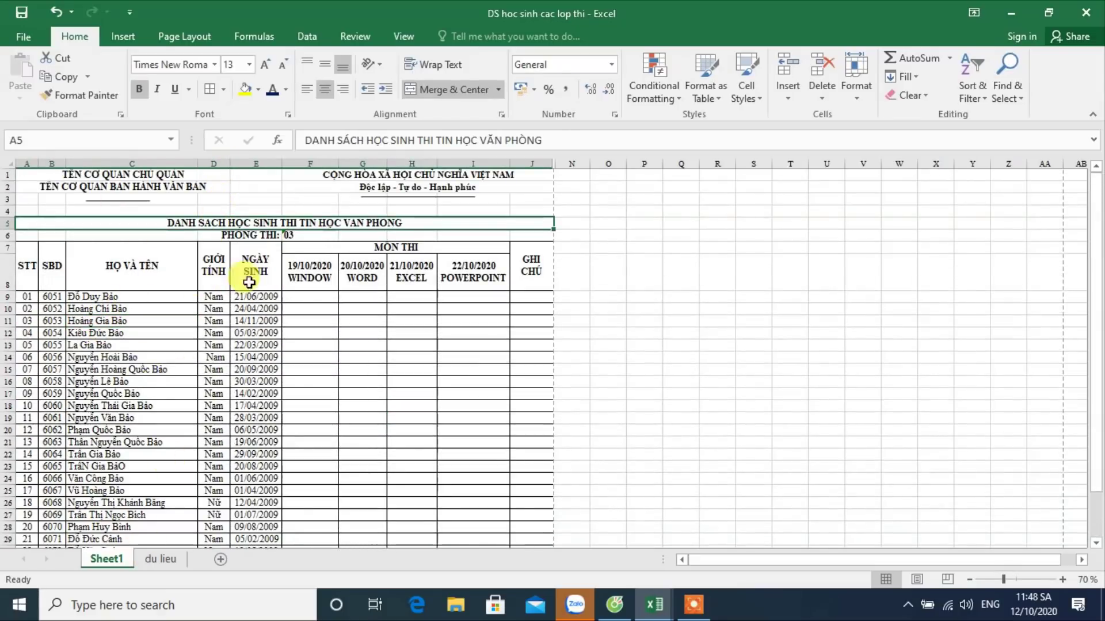
pyautogui.scroll(-3, 262, 255)
pyautogui.scroll(3, 262, 255)
pyautogui.click(346, 236)
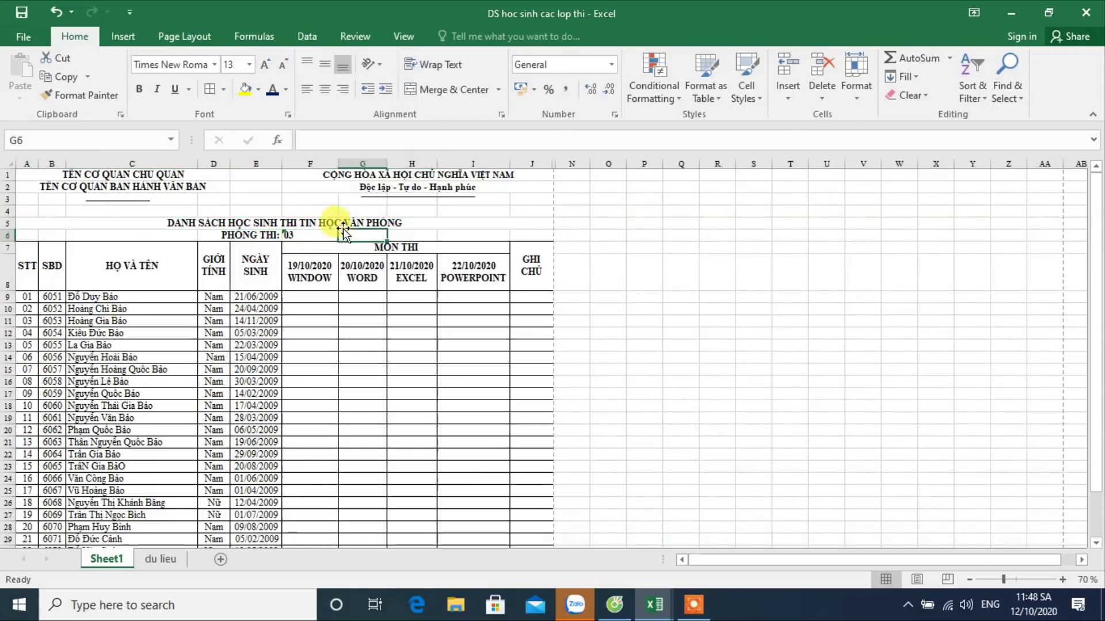
pyautogui.rightClick(107, 559)
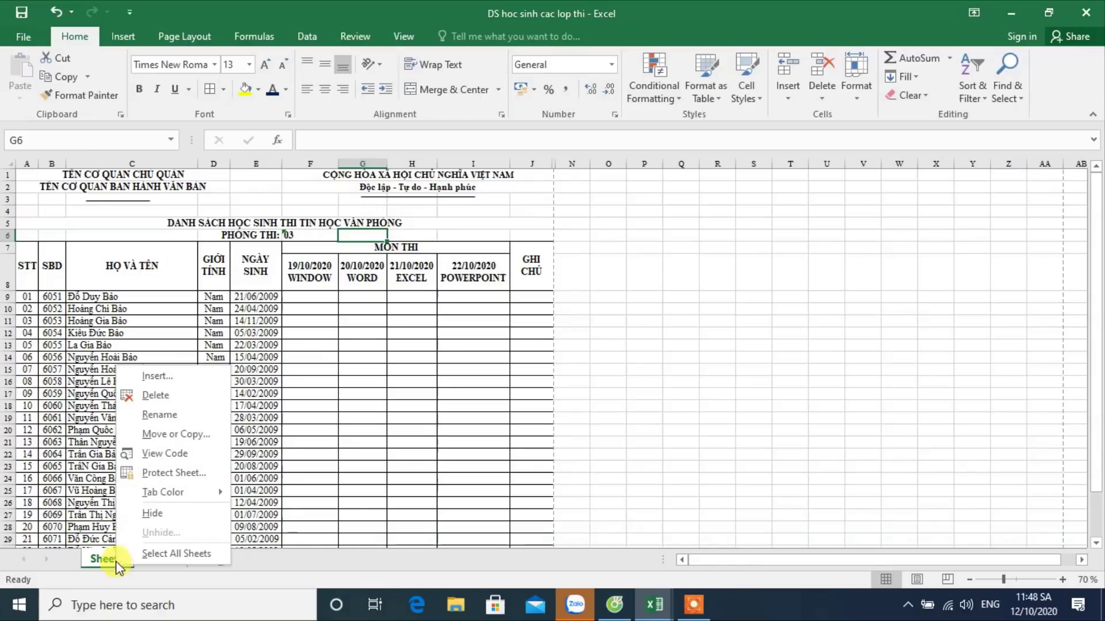
# Step: Rename Sheet1 to 1-19 and create a copy of it at the end of the workbook
pyautogui.click(169, 419)
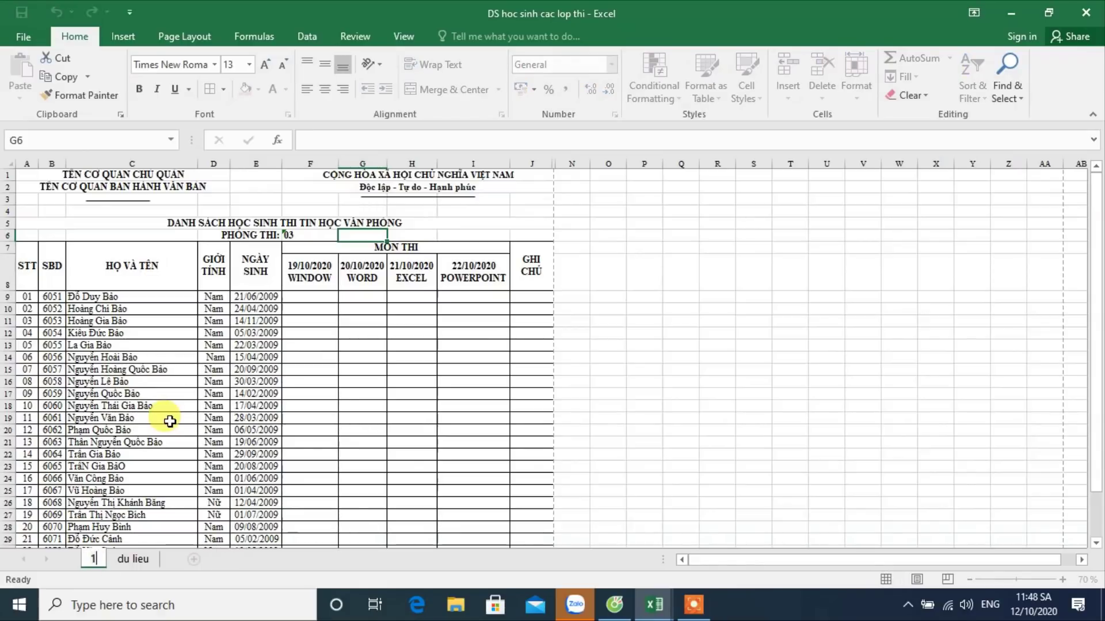
pyautogui.click(101, 559)
pyautogui.write('-19')
pyautogui.press('Return')
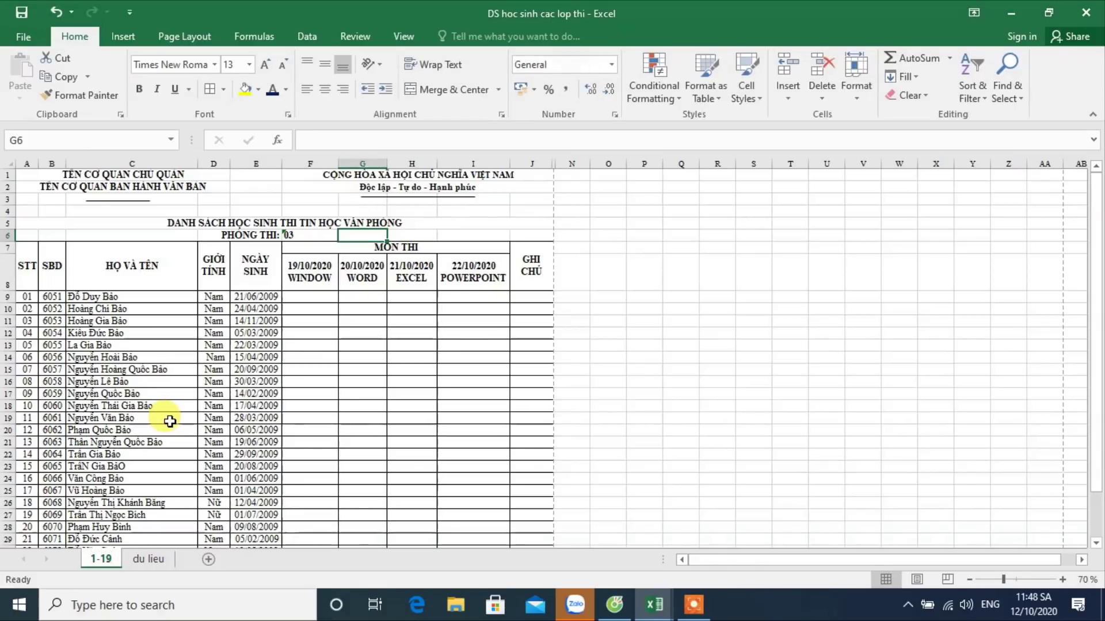
pyautogui.rightClick(99, 561)
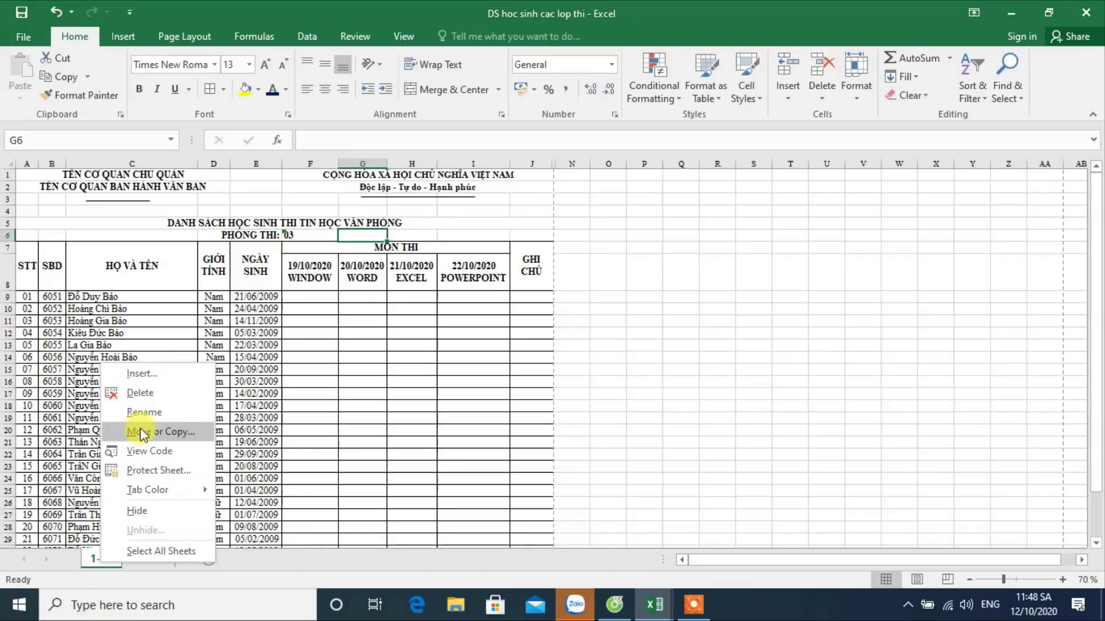
pyautogui.click(150, 432)
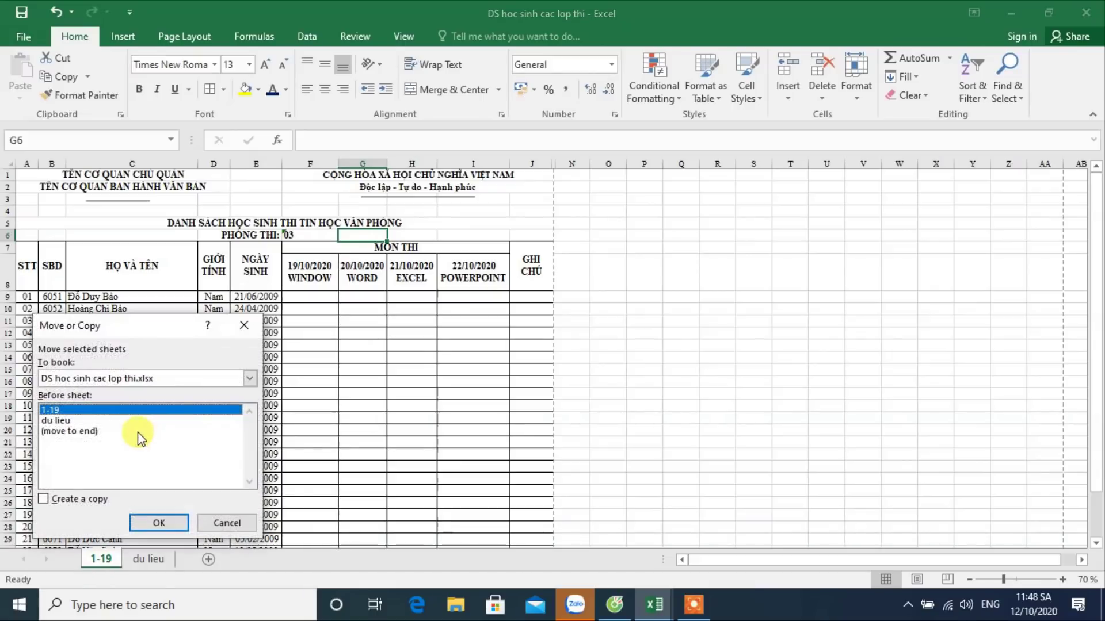
pyautogui.click(87, 431)
pyautogui.click(93, 500)
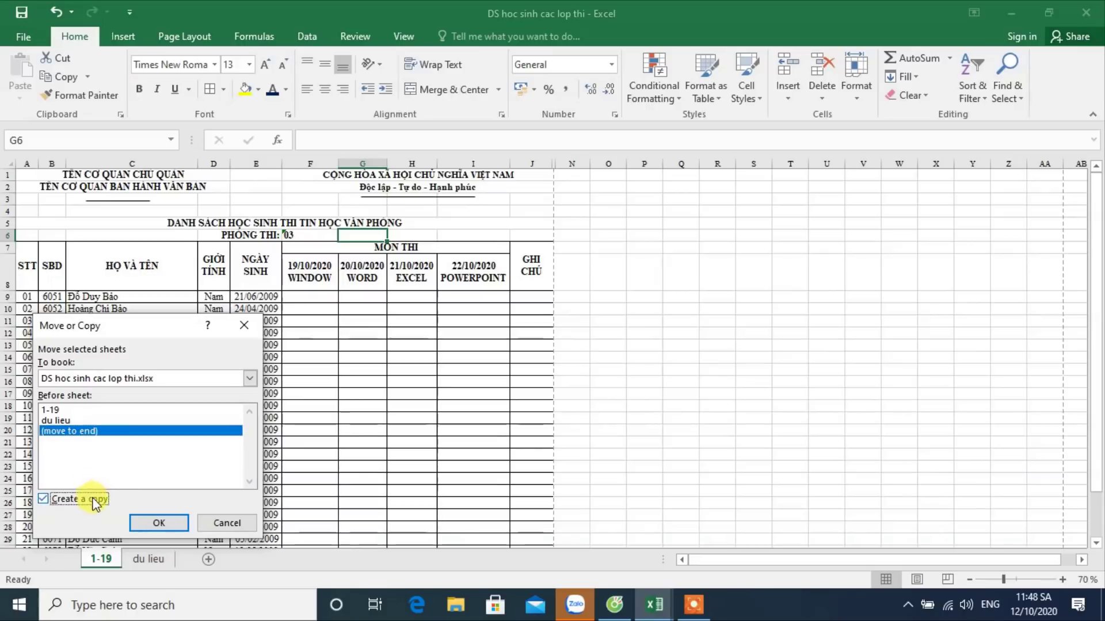
pyautogui.click(150, 524)
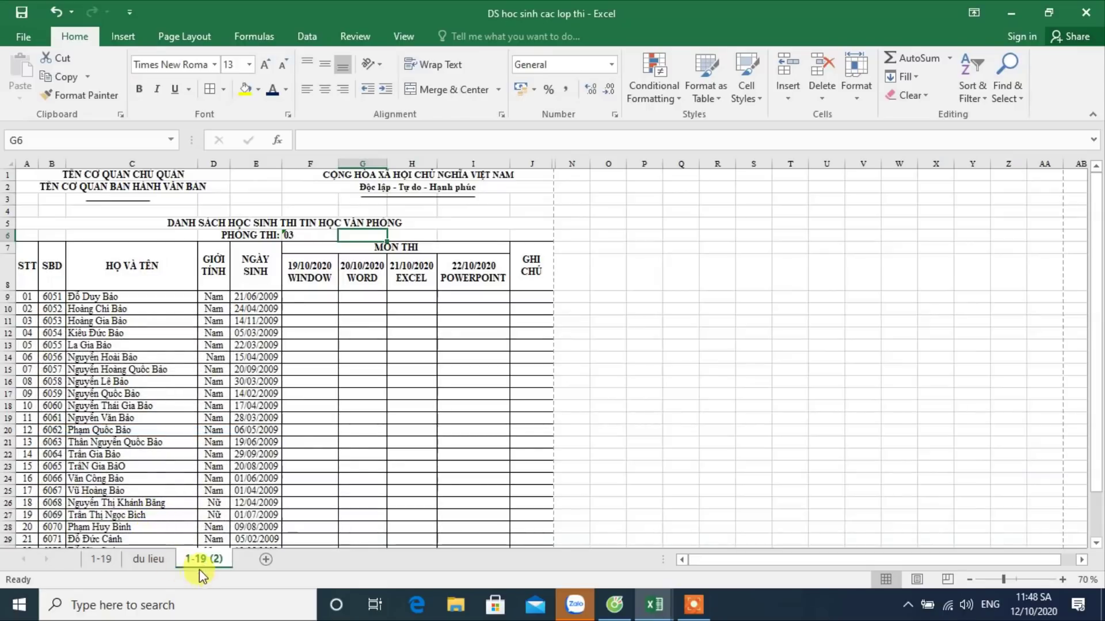
# Step: Move the copy right after 1-19, rename it 20-25, and check the C19 lookup formula
pyautogui.moveTo(205, 566); pyautogui.dragTo(147, 563)
pyautogui.rightClick(144, 562)
pyautogui.click(174, 407)
pyautogui.write('20-25')
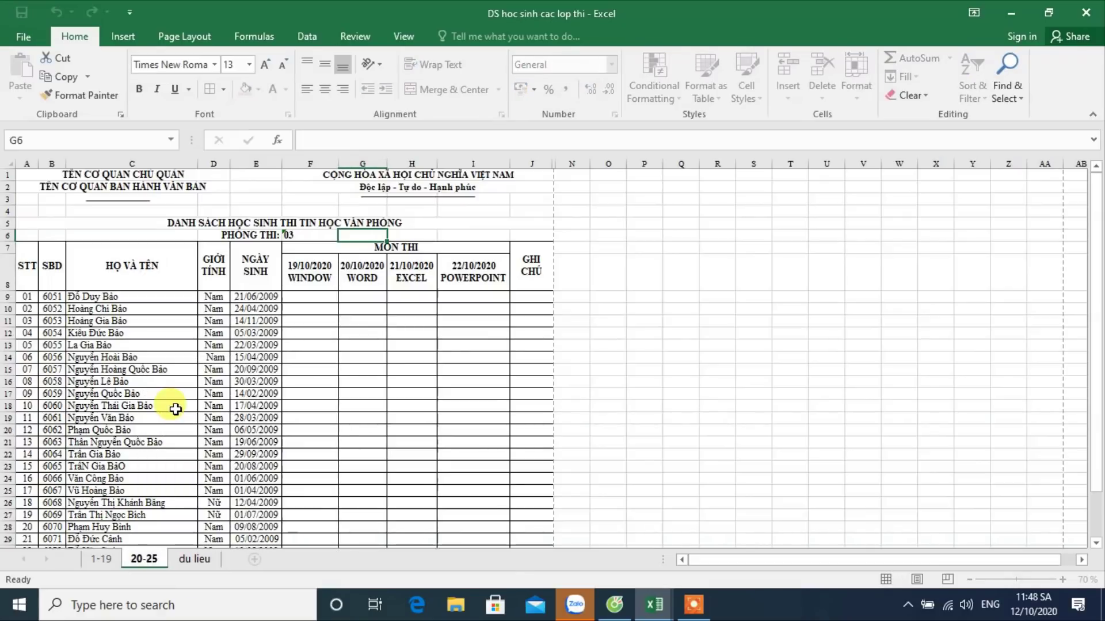
pyautogui.press('Return')
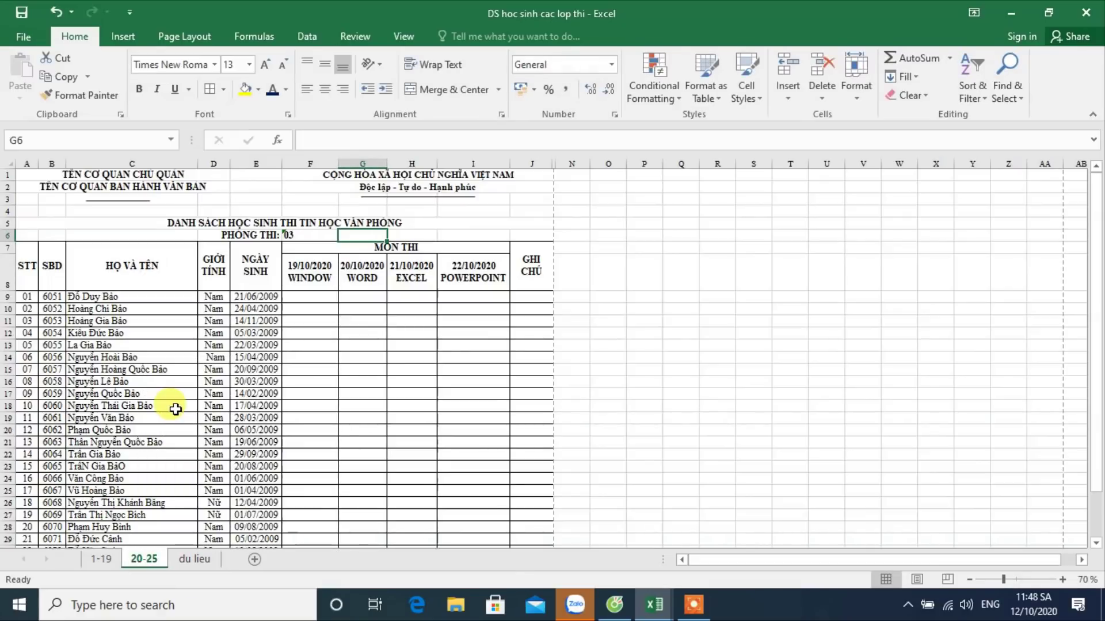
pyautogui.click(152, 420)
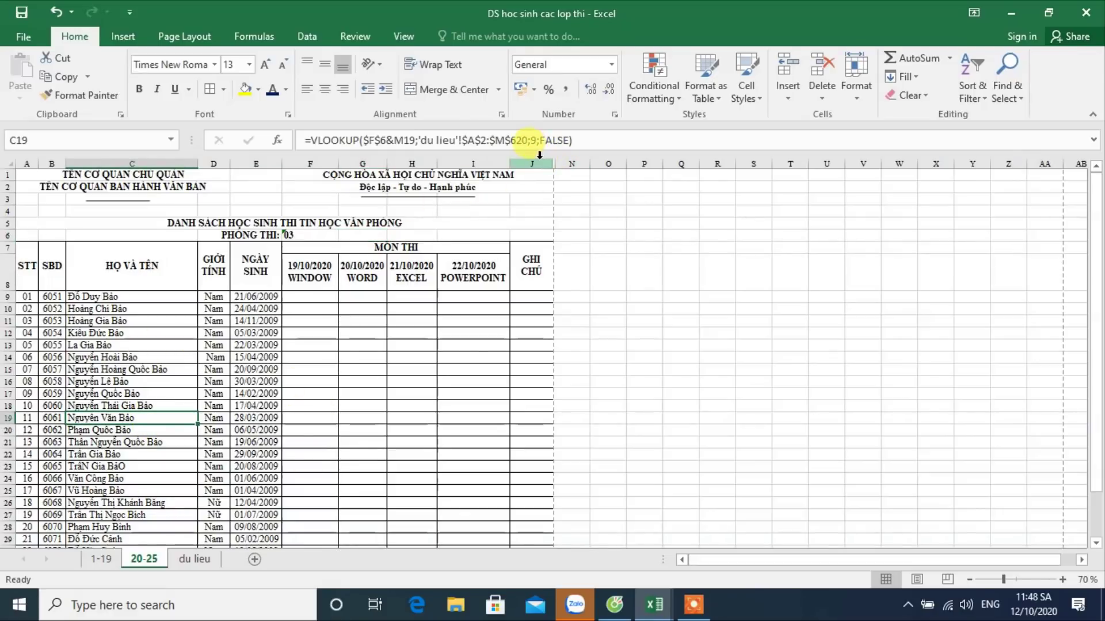
# Step: Unhide the P.THI and TT helper columns K to M
pyautogui.moveTo(573, 164); pyautogui.dragTo(546, 171)
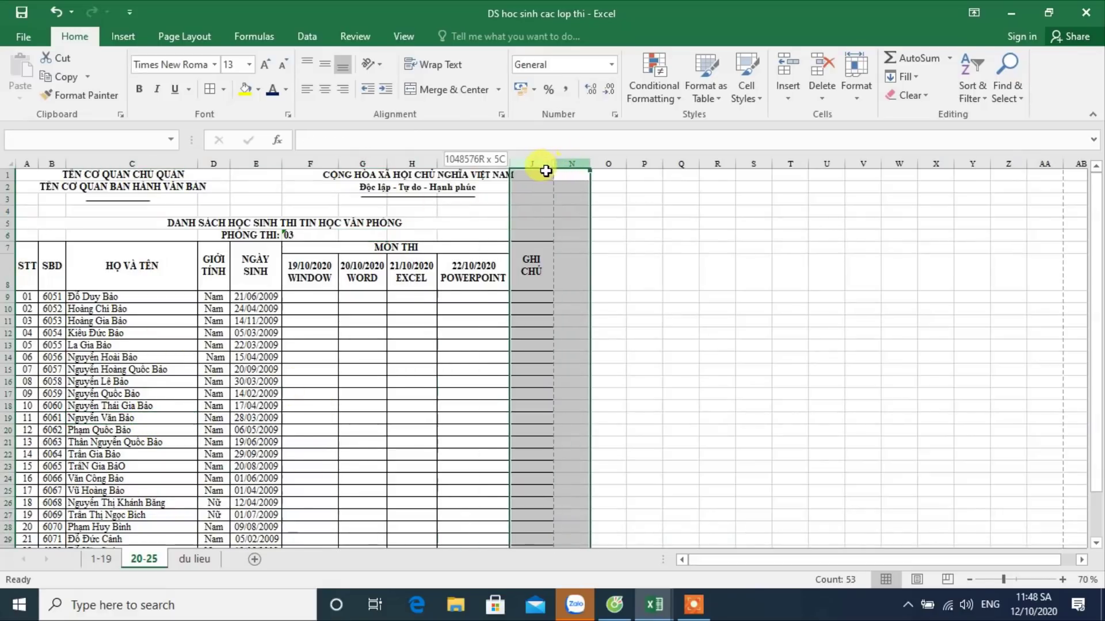
pyautogui.rightClick(544, 381)
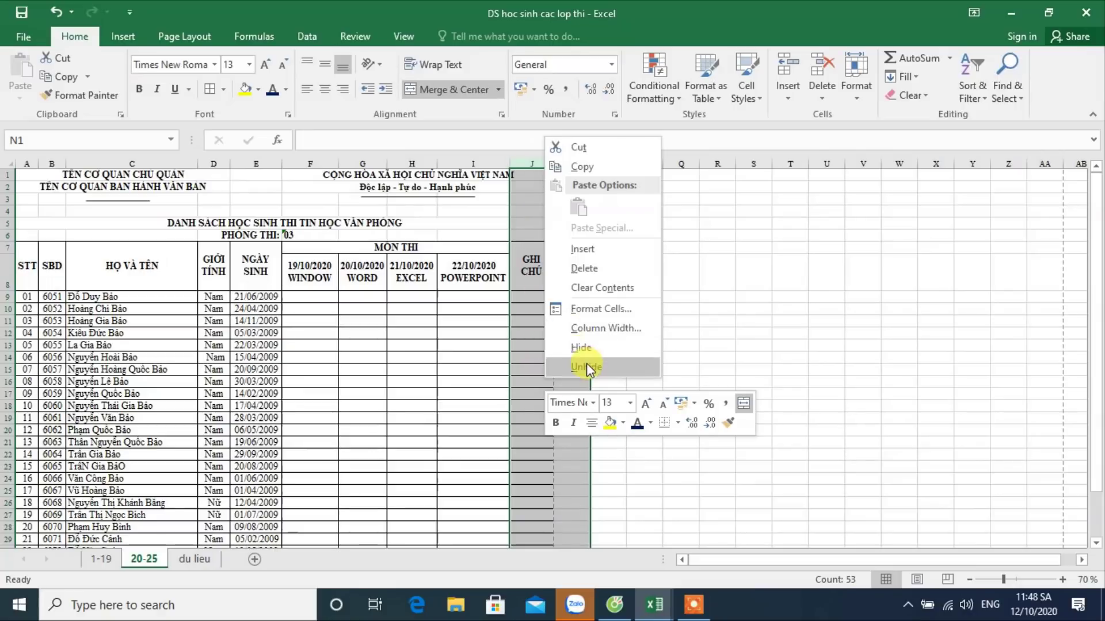
pyautogui.click(586, 367)
pyautogui.click(604, 297)
# Step: Clear the value 25 from cell M33
pyautogui.scroll(-4, 610, 348)
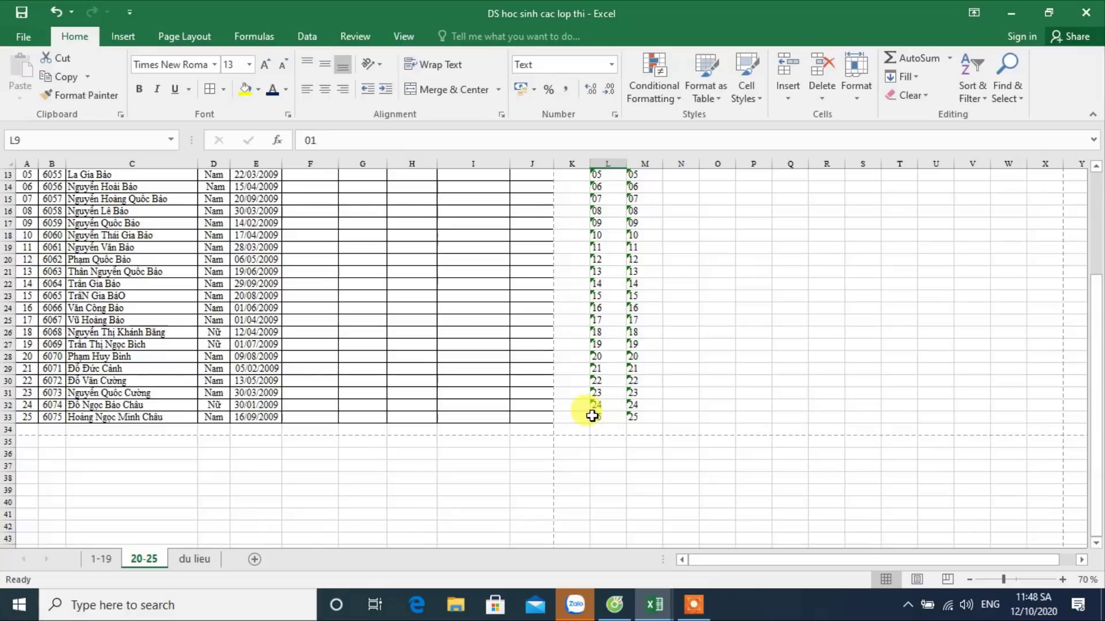
pyautogui.click(636, 414)
pyautogui.scroll(4, 646, 379)
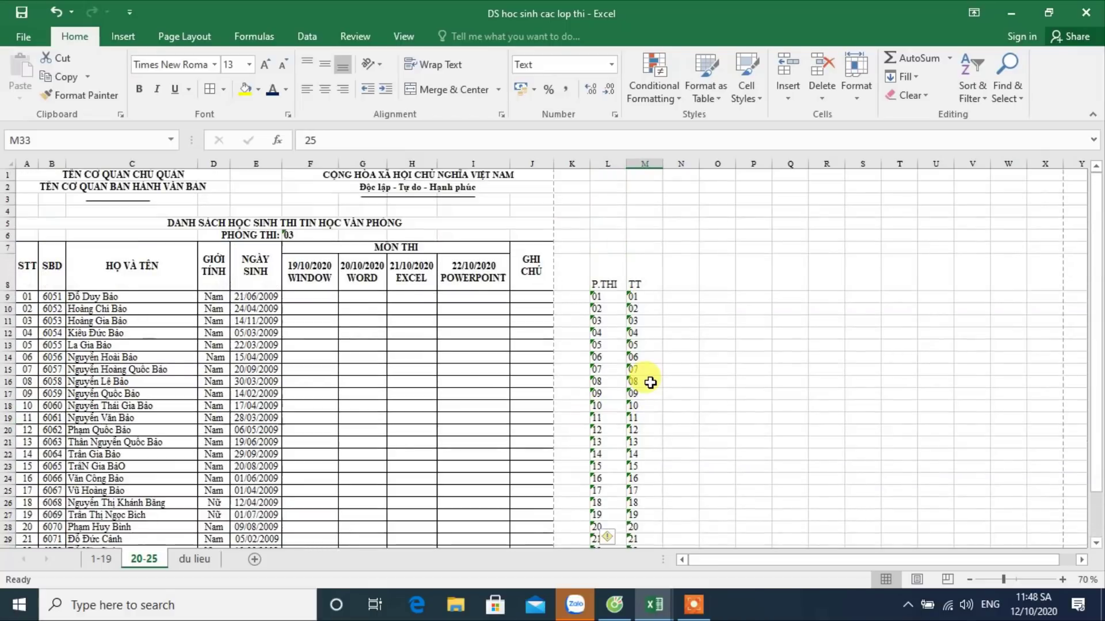
pyautogui.press('Delete')
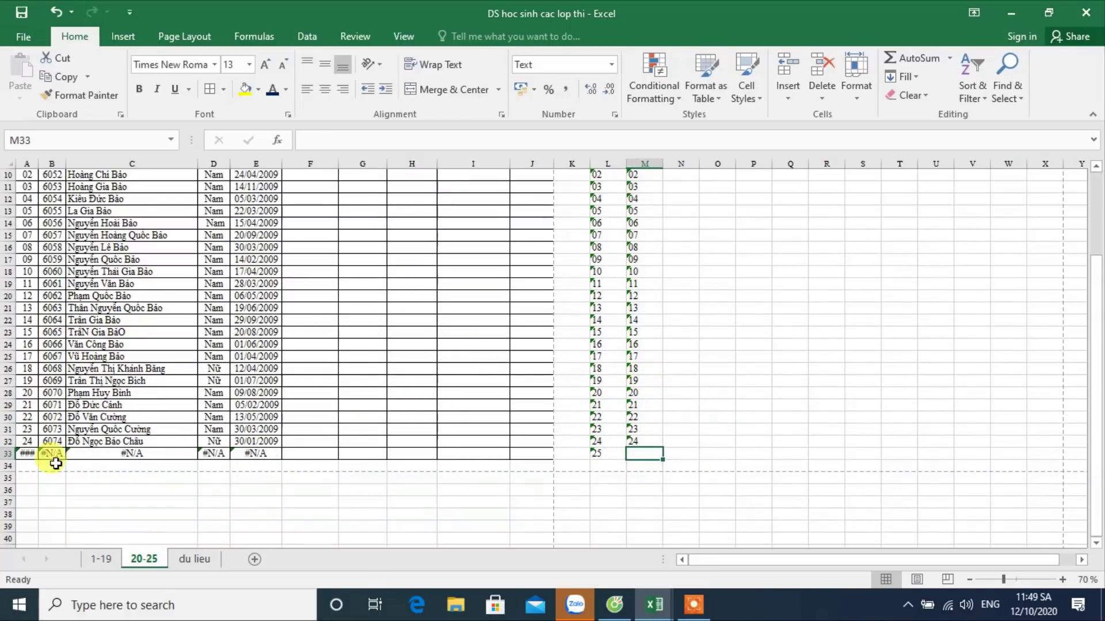
# Step: Remove borders from rows 27 to 33 and delete row 33's #N/A formulas
pyautogui.moveTo(21, 455); pyautogui.dragTo(517, 383)
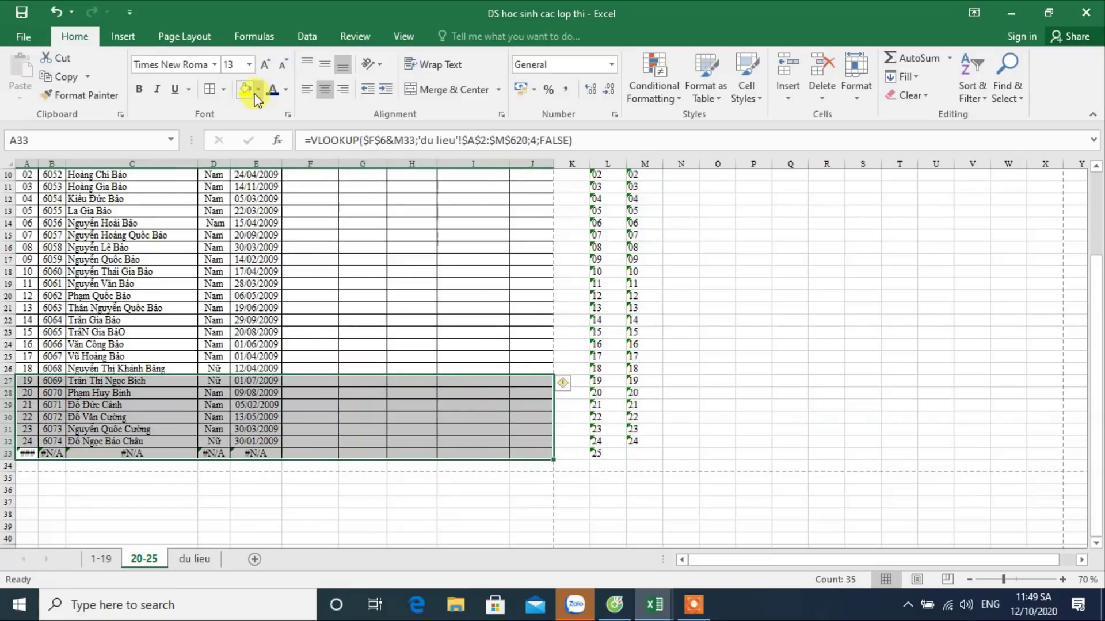
pyautogui.click(223, 89)
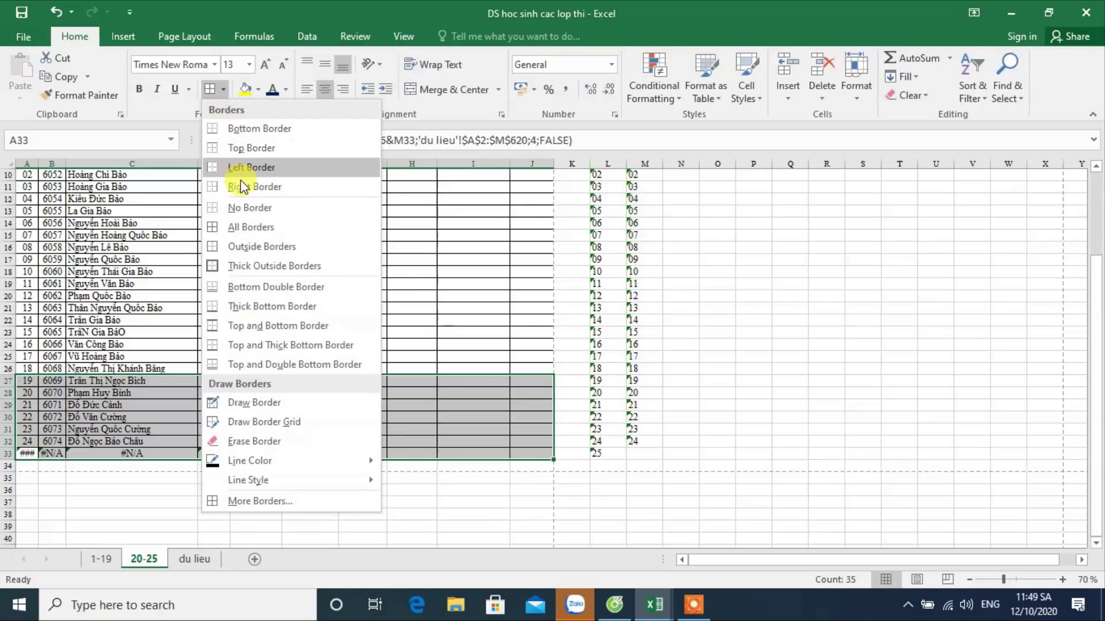
pyautogui.click(244, 207)
pyautogui.click(282, 338)
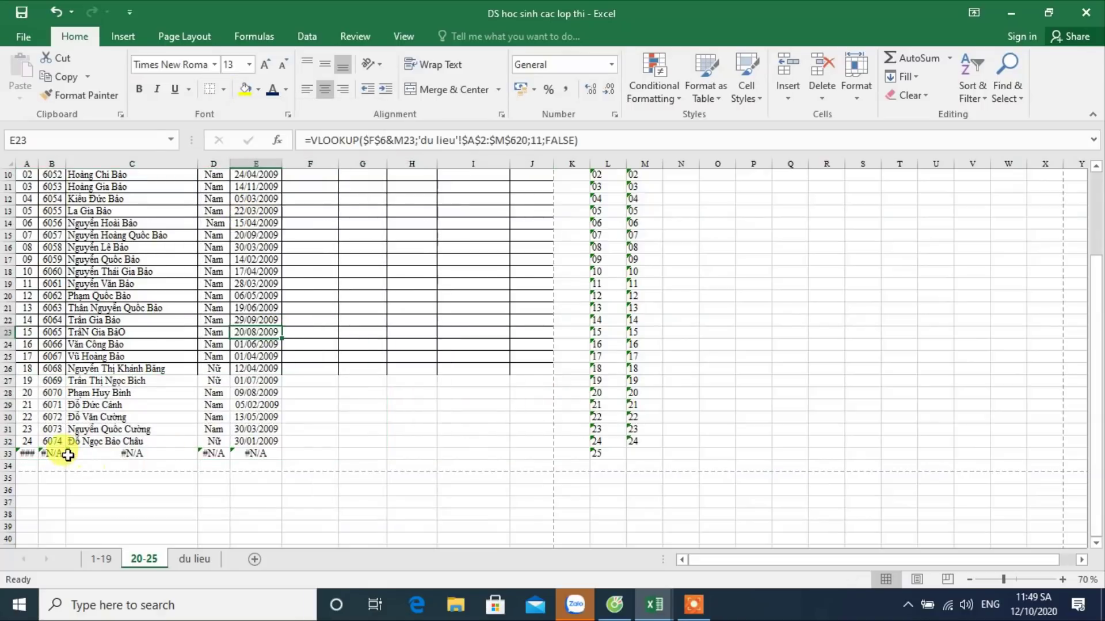
pyautogui.moveTo(27, 455); pyautogui.dragTo(311, 451)
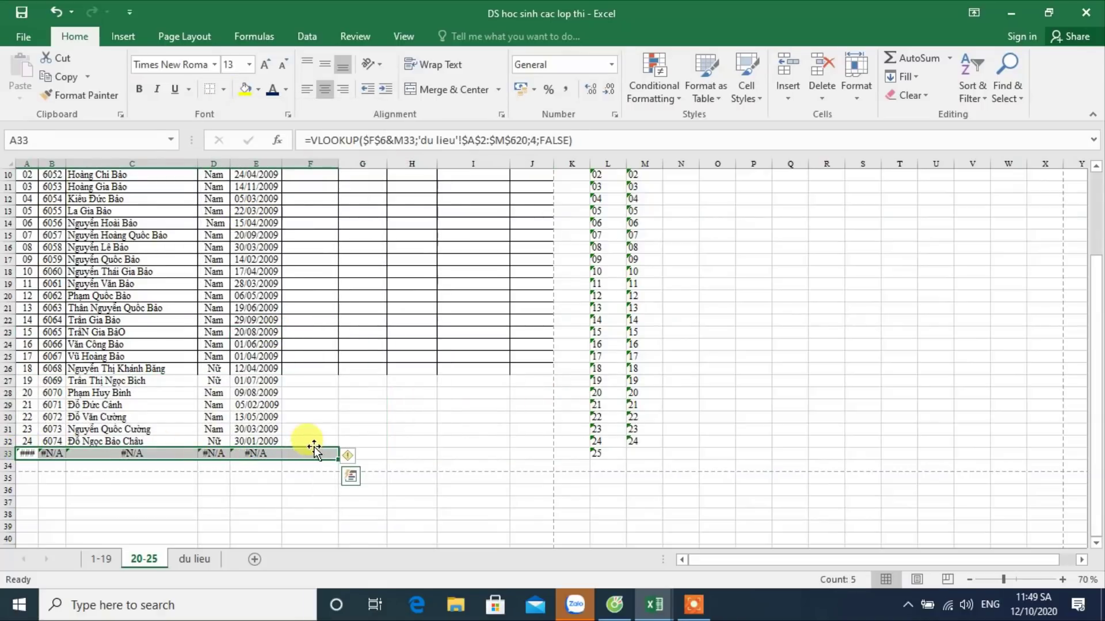
pyautogui.press('Delete')
pyautogui.click(363, 417)
# Step: Apply All Borders to table rows 23 to 32, then check L33 and select F6
pyautogui.moveTo(24, 441); pyautogui.dragTo(538, 332)
pyautogui.click(223, 90)
pyautogui.click(247, 225)
pyautogui.click(411, 308)
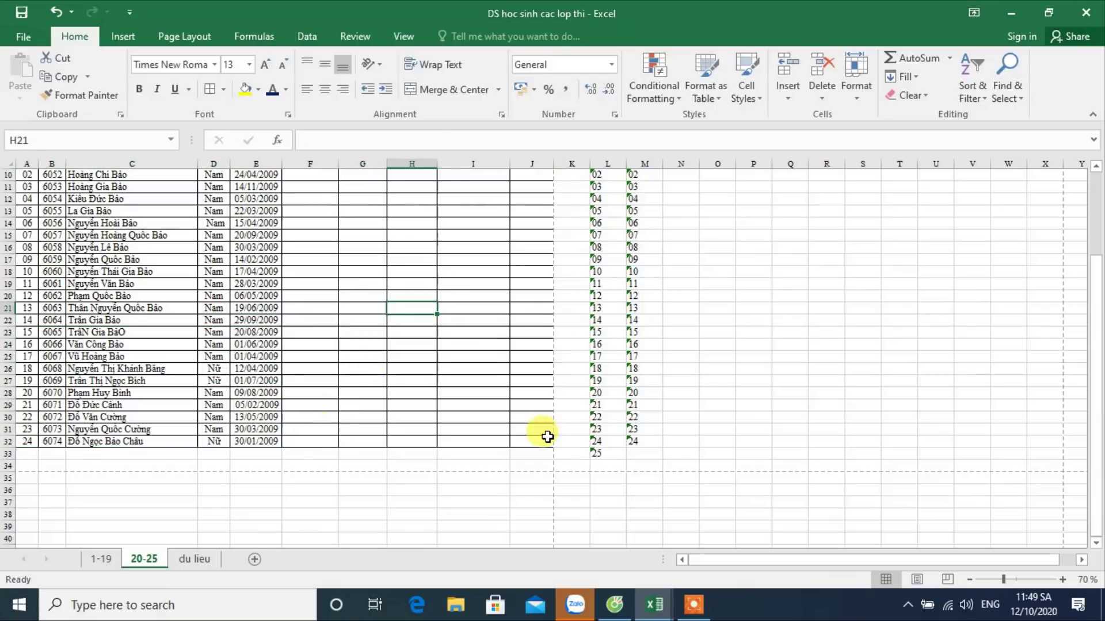
pyautogui.click(599, 453)
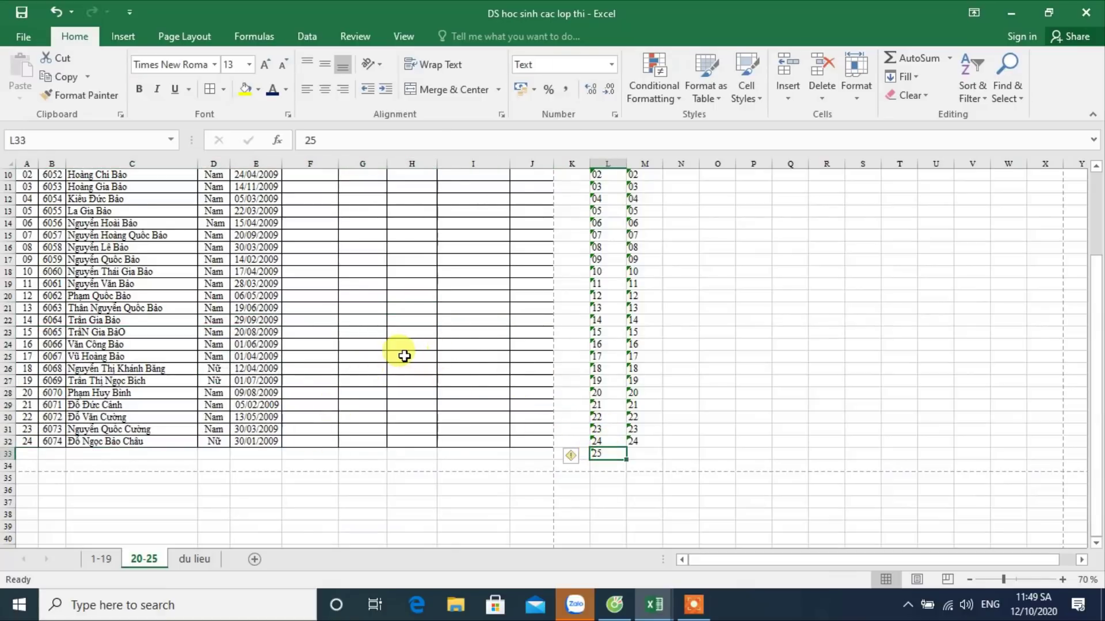
pyautogui.scroll(3, 402, 356)
pyautogui.click(296, 235)
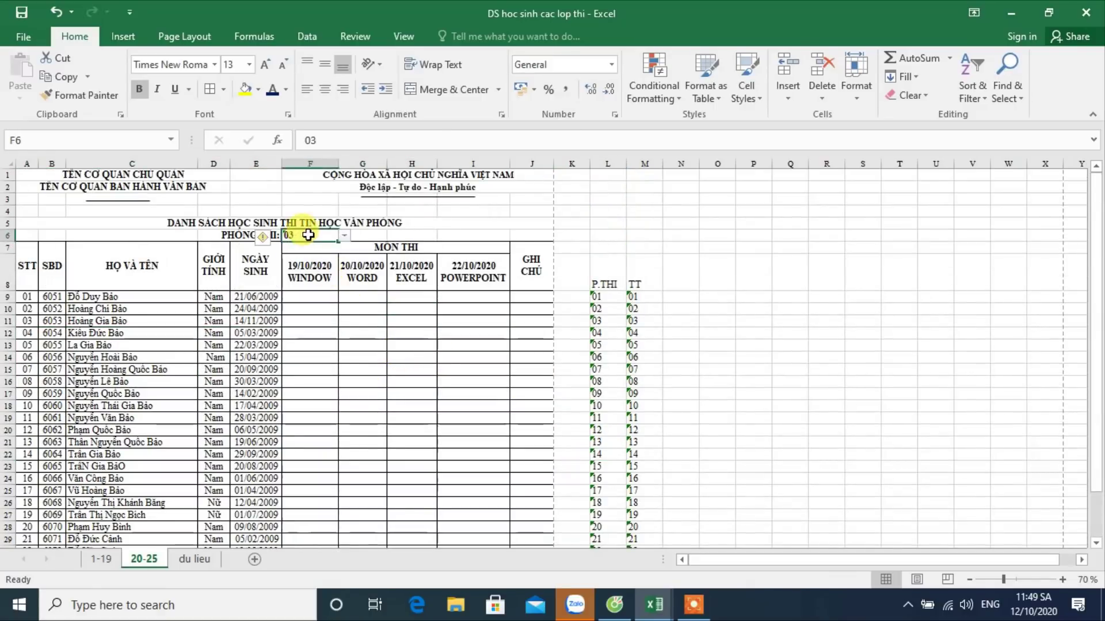
# Step: Change F6's data validation source to $L$28:$L$33, rooms 20 to 25
pyautogui.scroll(4, 307, 230)
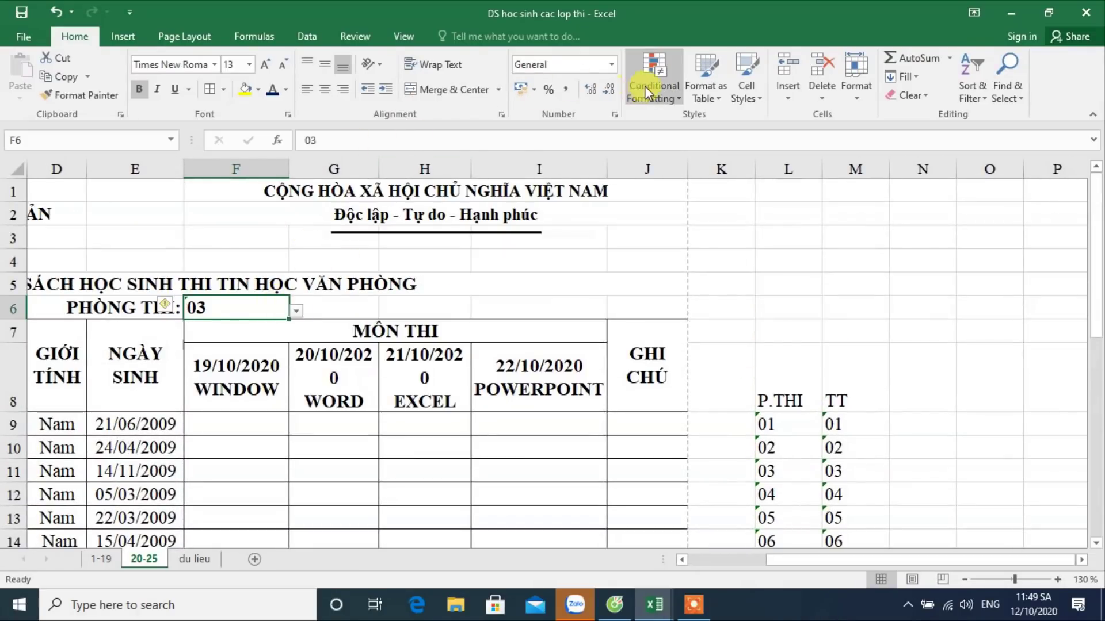
pyautogui.click(307, 37)
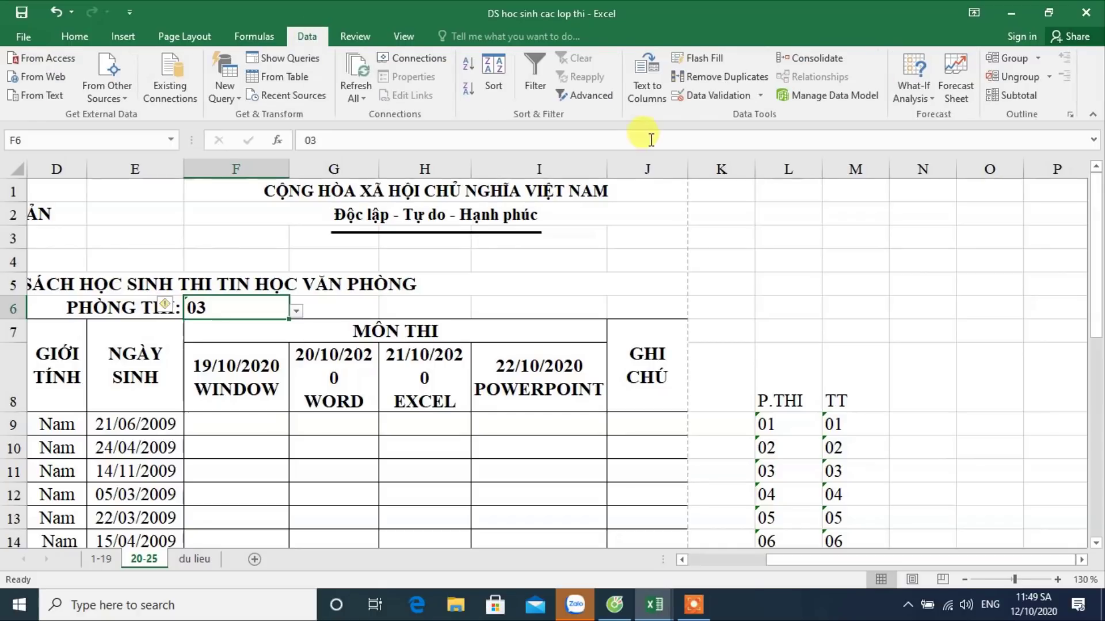
pyautogui.click(702, 96)
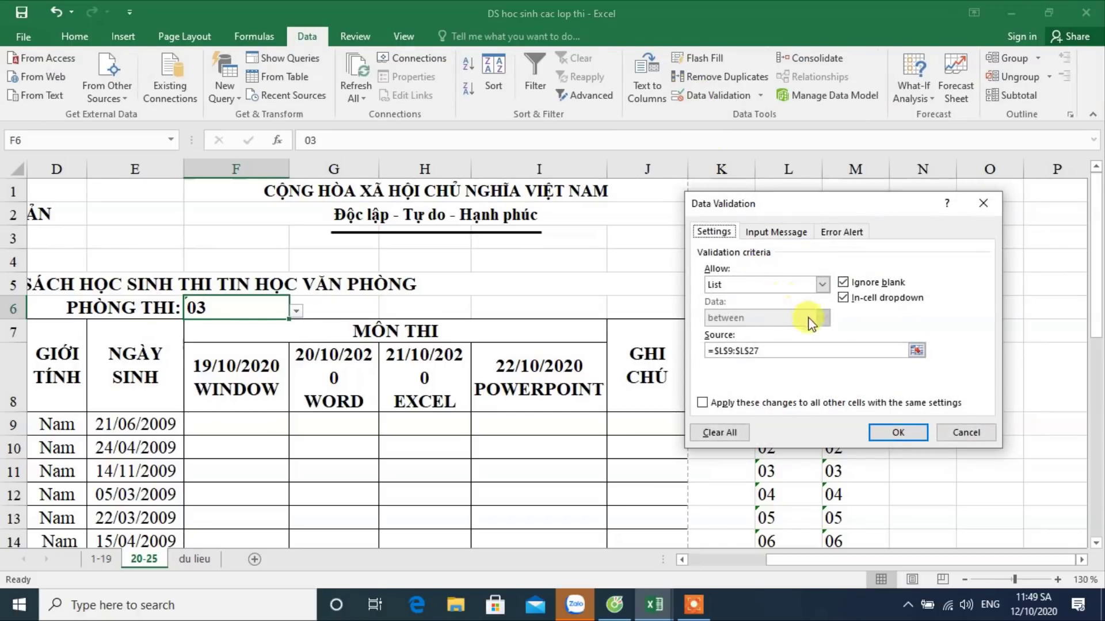
pyautogui.click(916, 350)
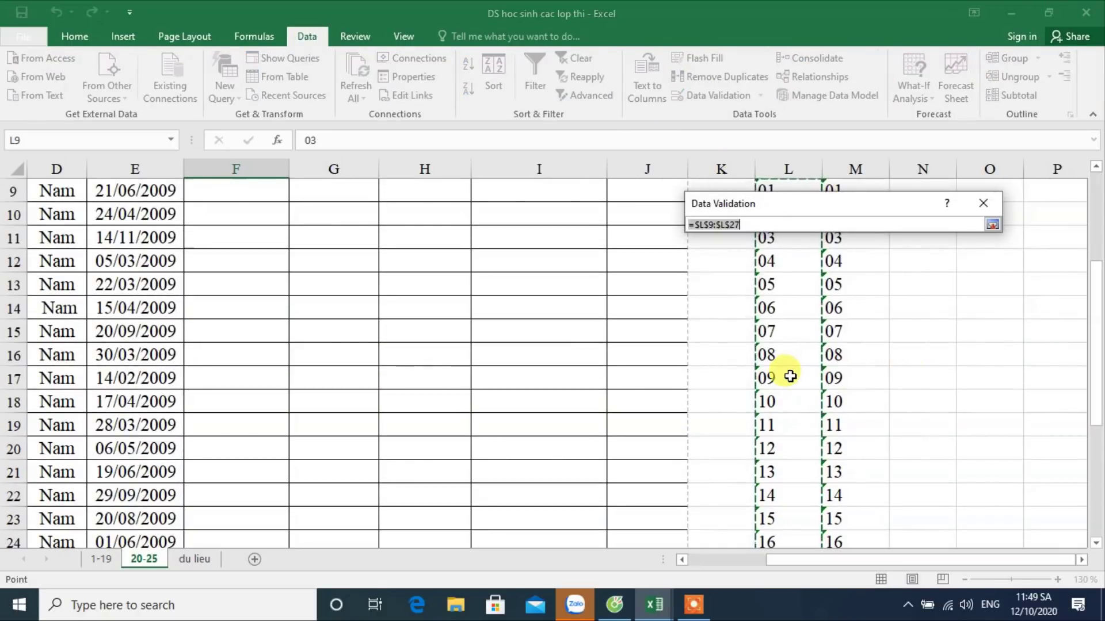
pyautogui.scroll(3, 790, 373)
pyautogui.scroll(-1, 785, 374)
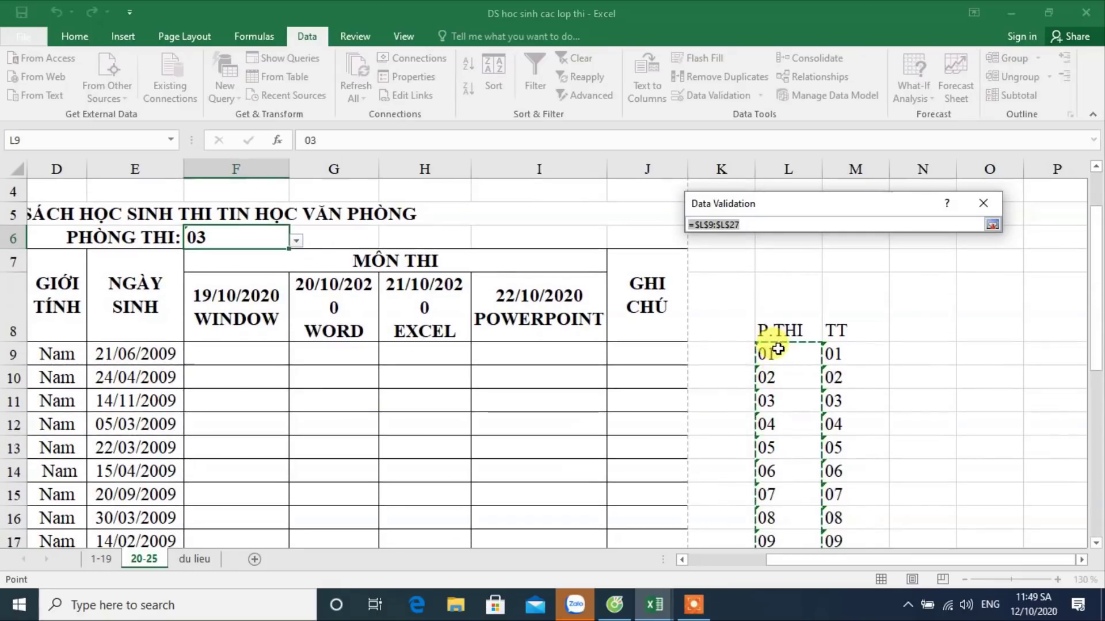
pyautogui.scroll(-2, 783, 371)
pyautogui.scroll(-1, 784, 371)
pyautogui.scroll(-2, 784, 371)
pyautogui.click(784, 398)
pyautogui.moveTo(783, 398); pyautogui.dragTo(771, 517)
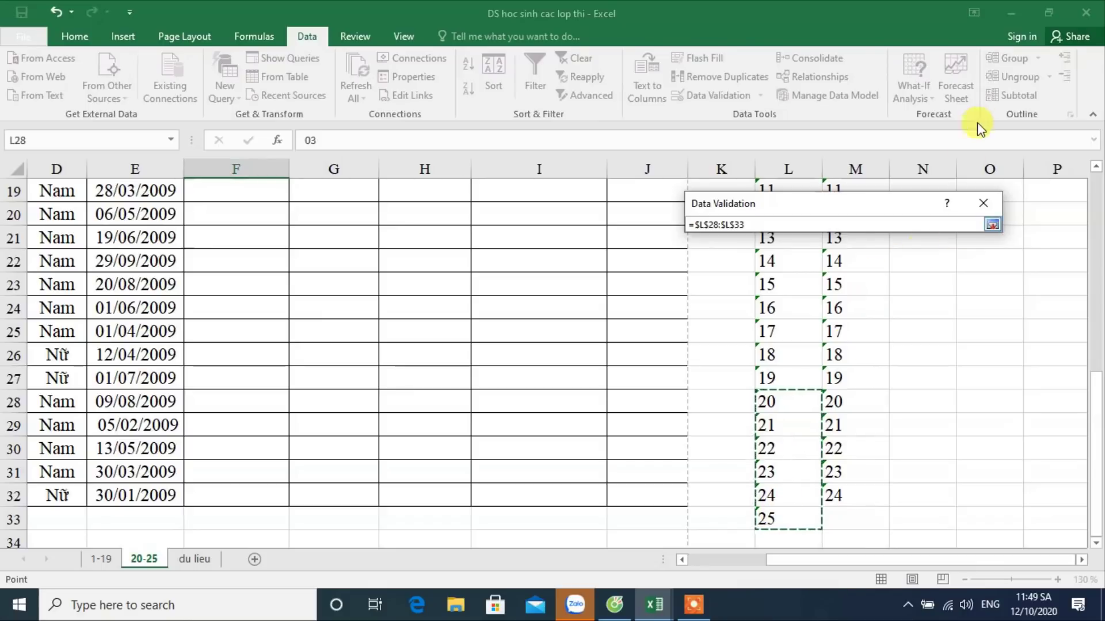
pyautogui.click(992, 224)
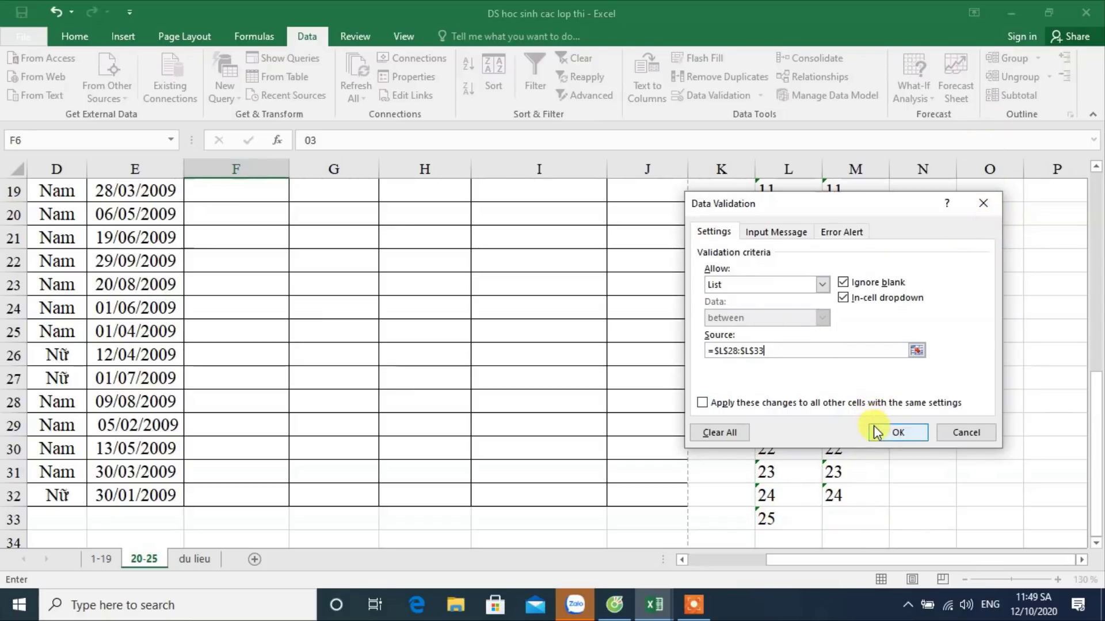
pyautogui.click(871, 426)
# Step: Check the E32 lookup formula and return to the exam room cell F6
pyautogui.click(172, 497)
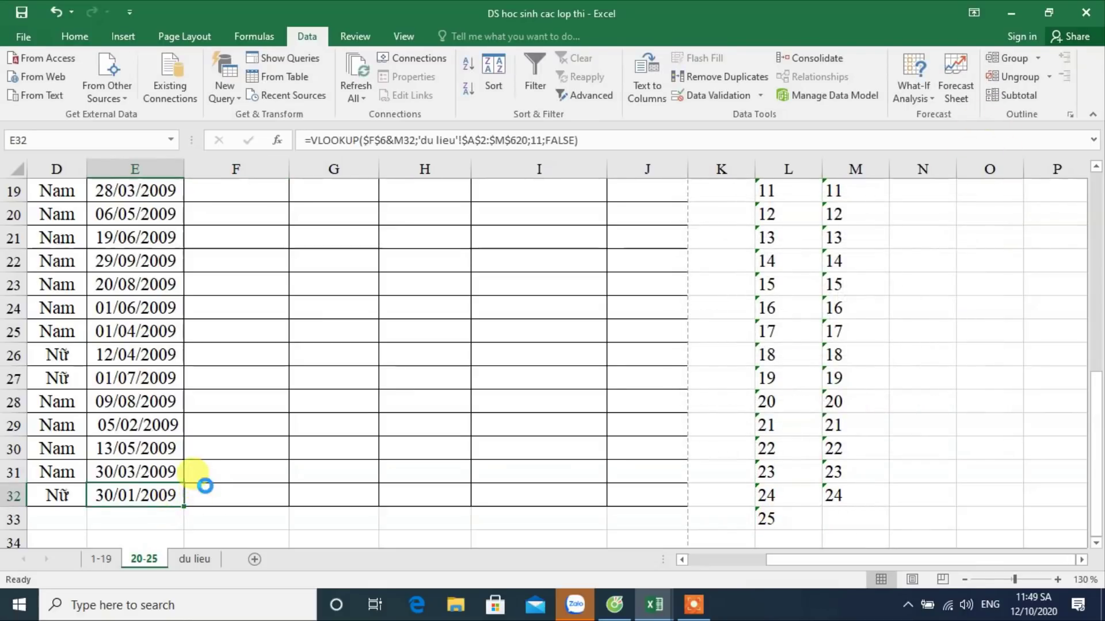
pyautogui.keyDown('ctrl'); pyautogui.scroll(-2, 205, 483); pyautogui.keyUp('ctrl')
pyautogui.scroll(5, 209, 420)
pyautogui.click(440, 272)
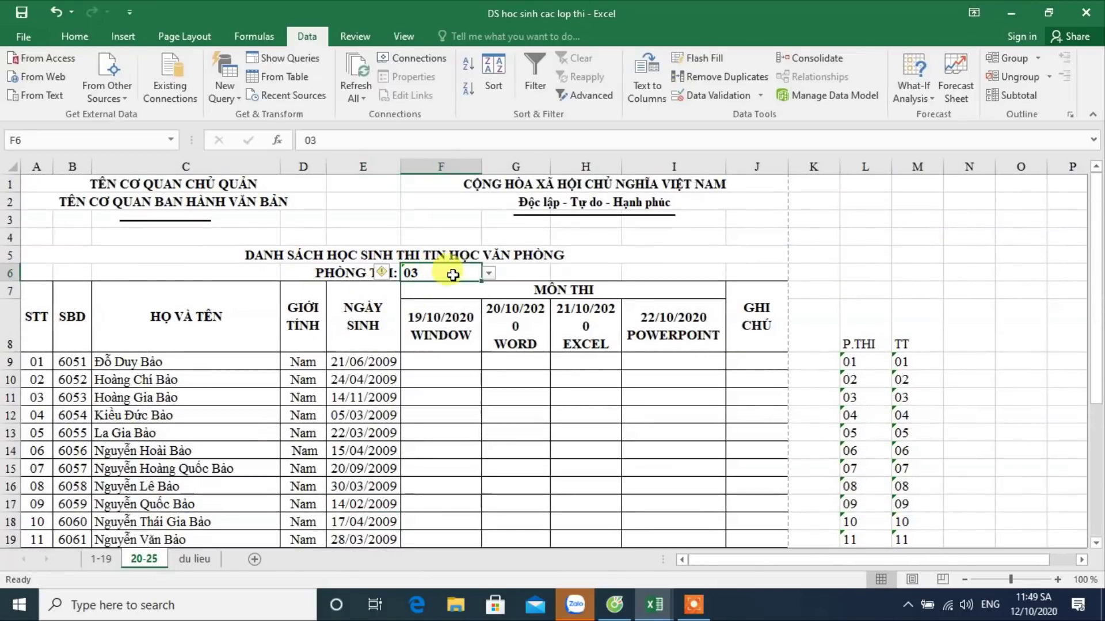
# Step: Try rooms 20 and 21 in the F6 dropdown, then settle on room 25
pyautogui.click(489, 272)
pyautogui.click(438, 287)
pyautogui.click(487, 273)
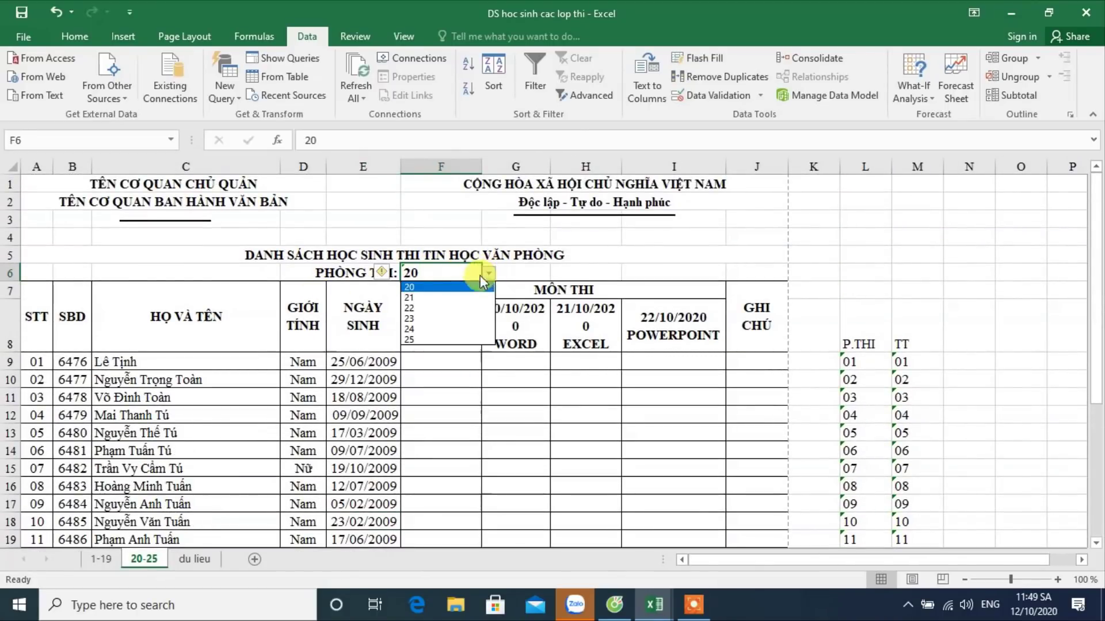
pyautogui.click(426, 295)
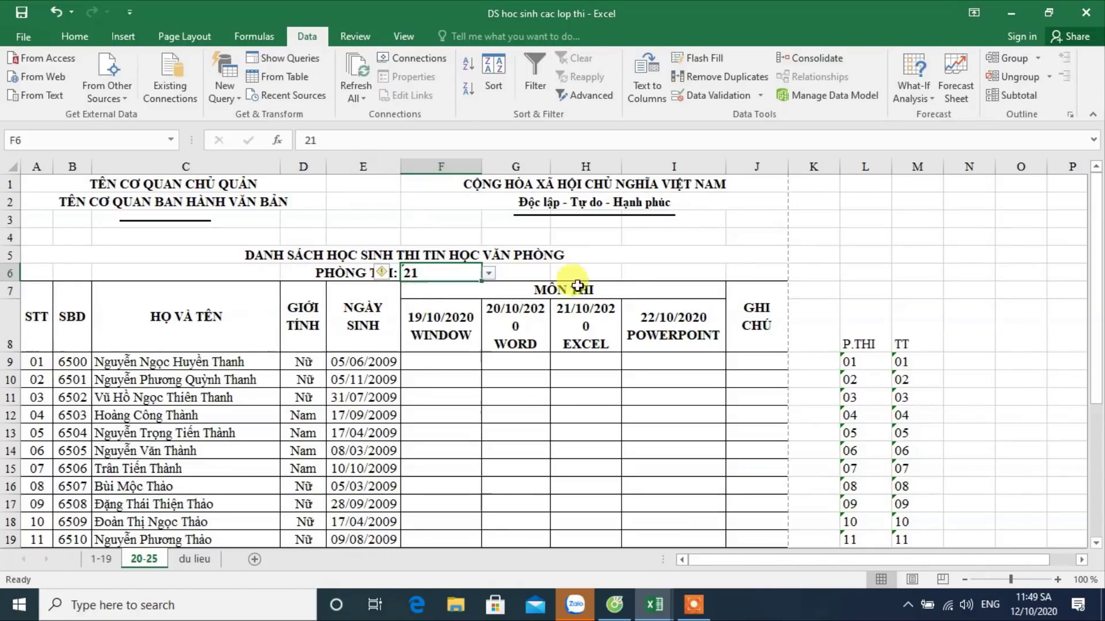
pyautogui.click(488, 273)
pyautogui.click(438, 341)
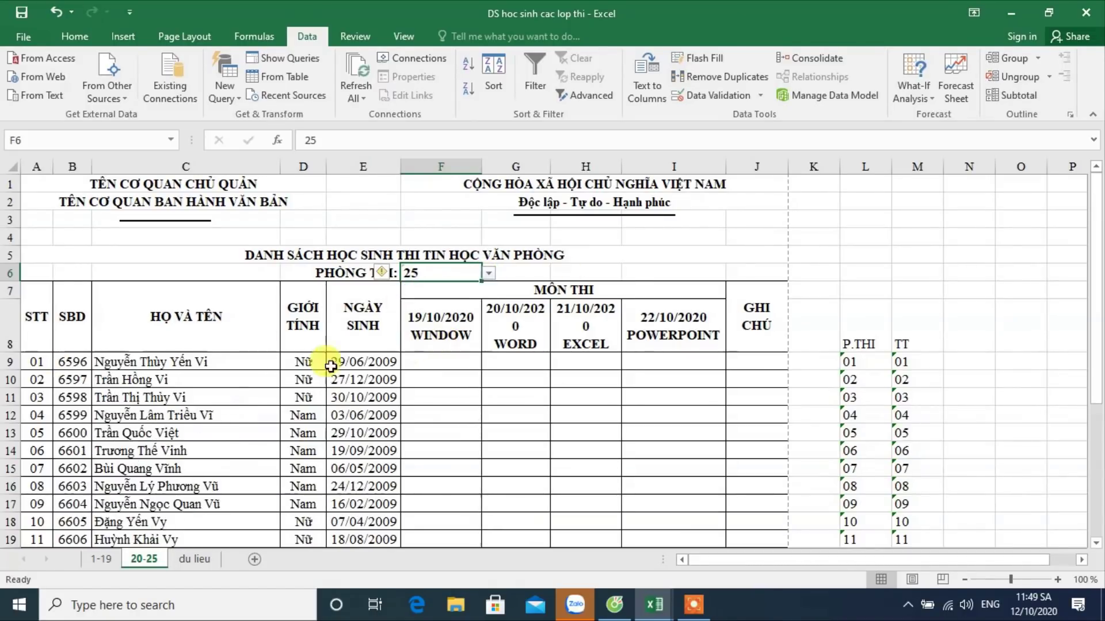
# Step: Scroll through room 25's list and inspect the last student's lookup formula
pyautogui.scroll(-5, 247, 402)
pyautogui.click(73, 470)
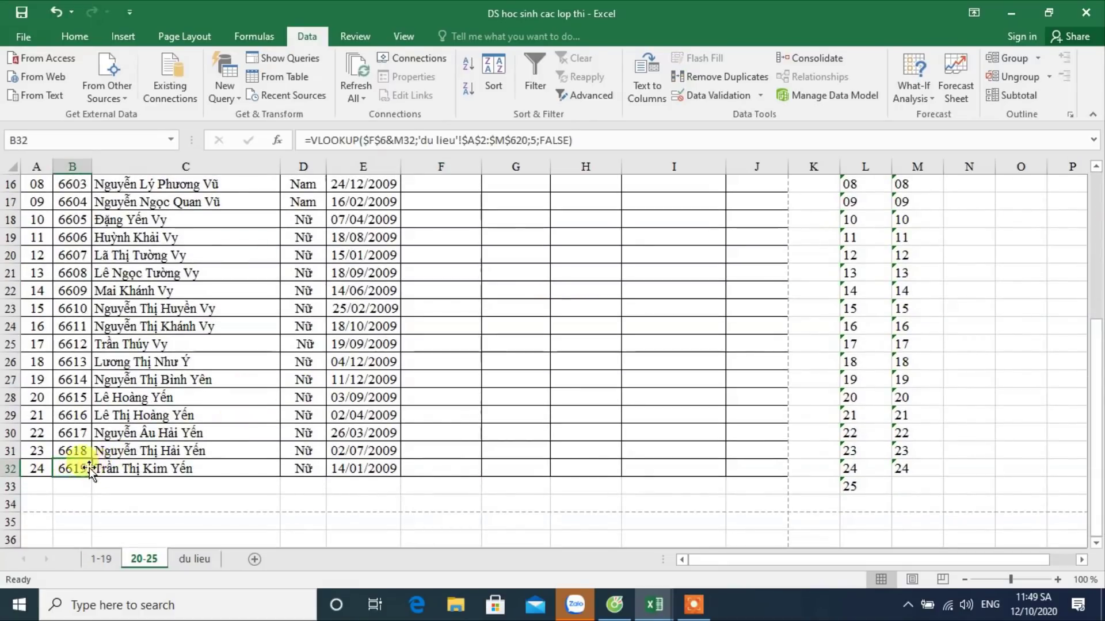
pyautogui.scroll(1, 394, 424)
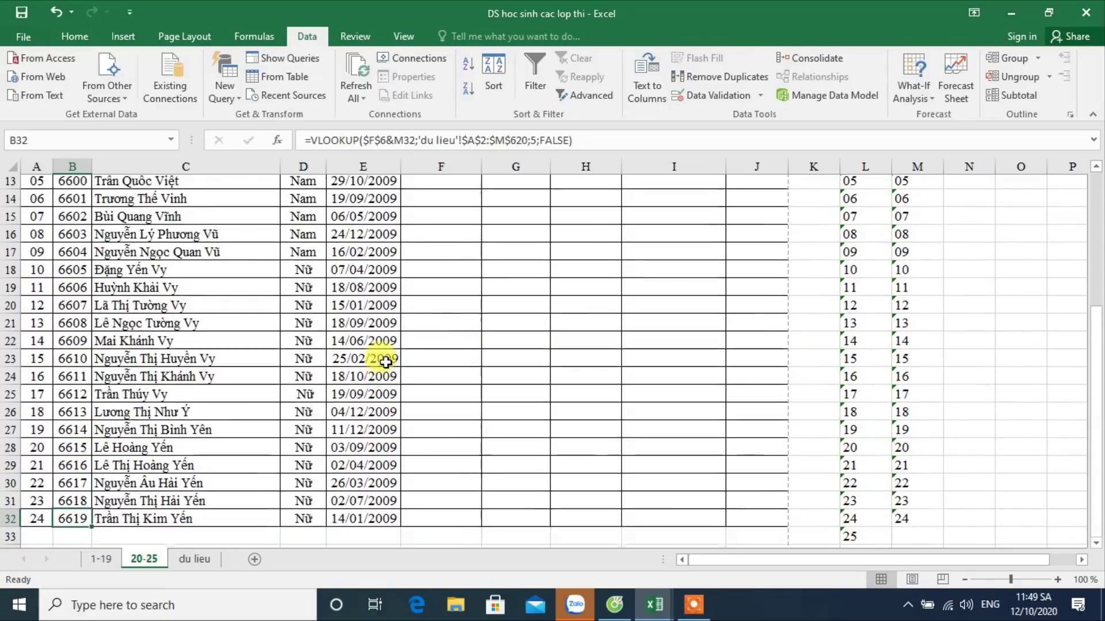
pyautogui.scroll(4, 157, 325)
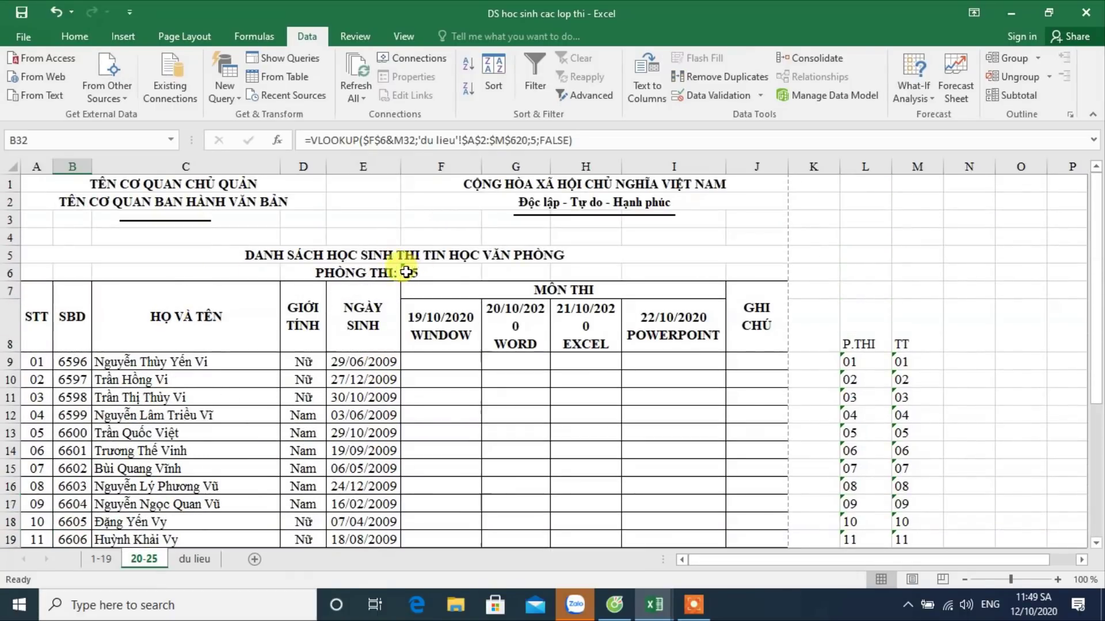
pyautogui.scroll(-3, 352, 363)
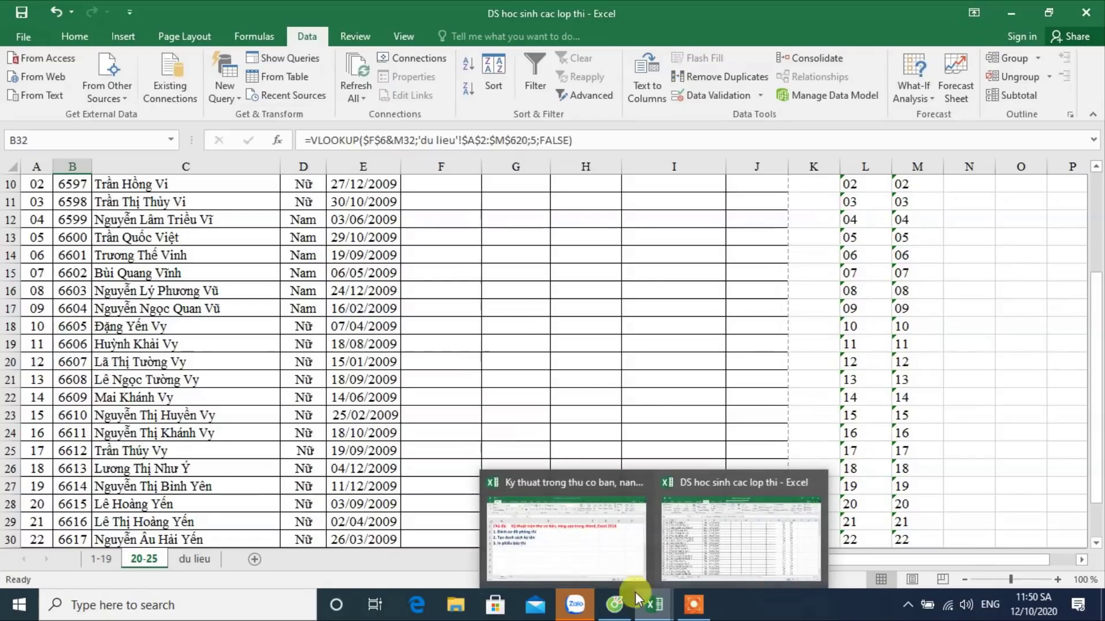
pyautogui.click(514, 344)
pyautogui.hotkey('ctrl', 'p')
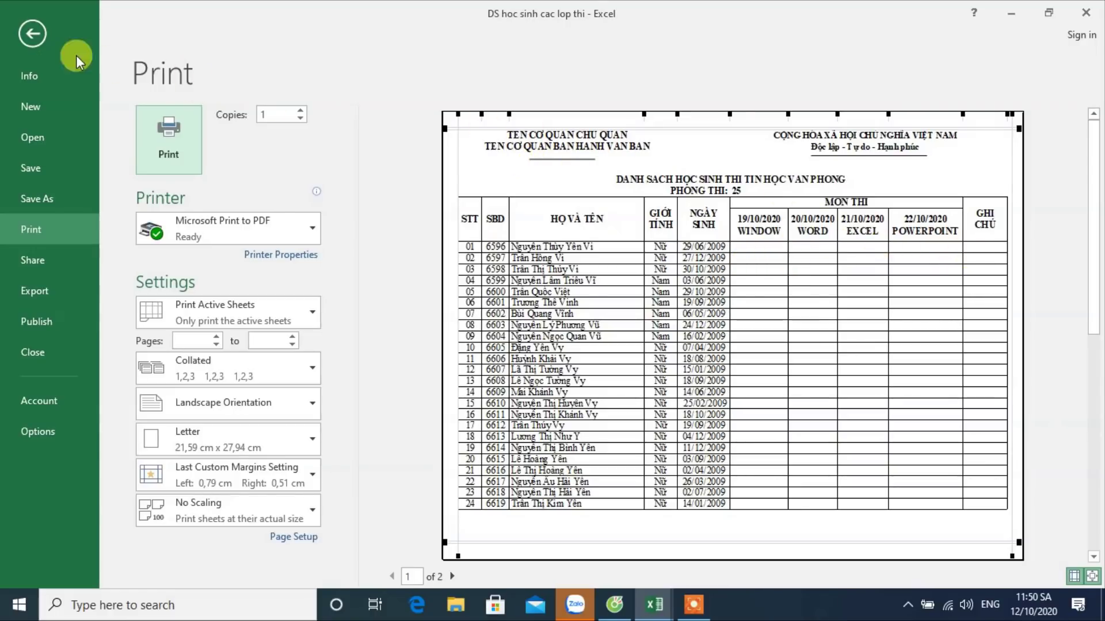
pyautogui.click(34, 38)
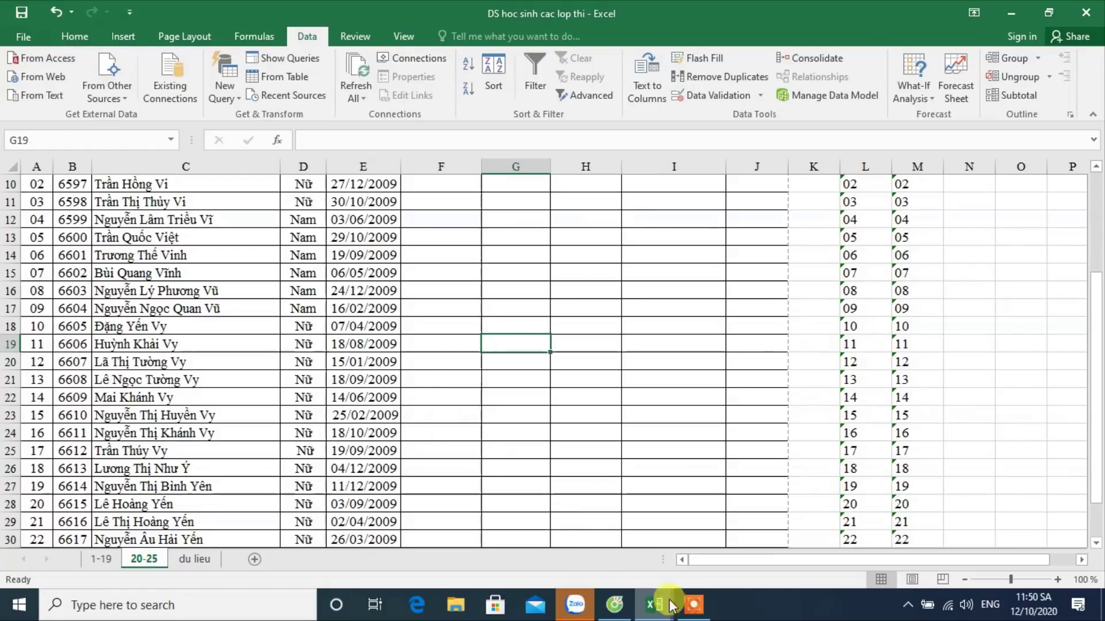
pyautogui.click(694, 604)
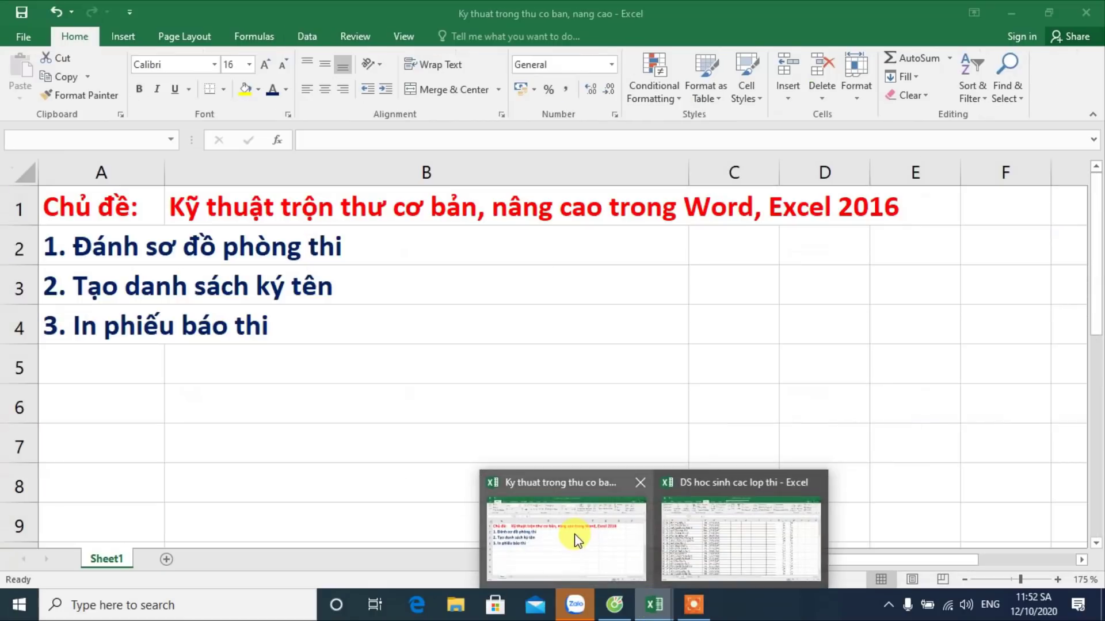
# Step: Bring the Ky thuat trong thu co ban, nang cao workbook forward, select topic three, and start Windows search
pyautogui.moveTo(654, 605)
pyautogui.click(575, 538)
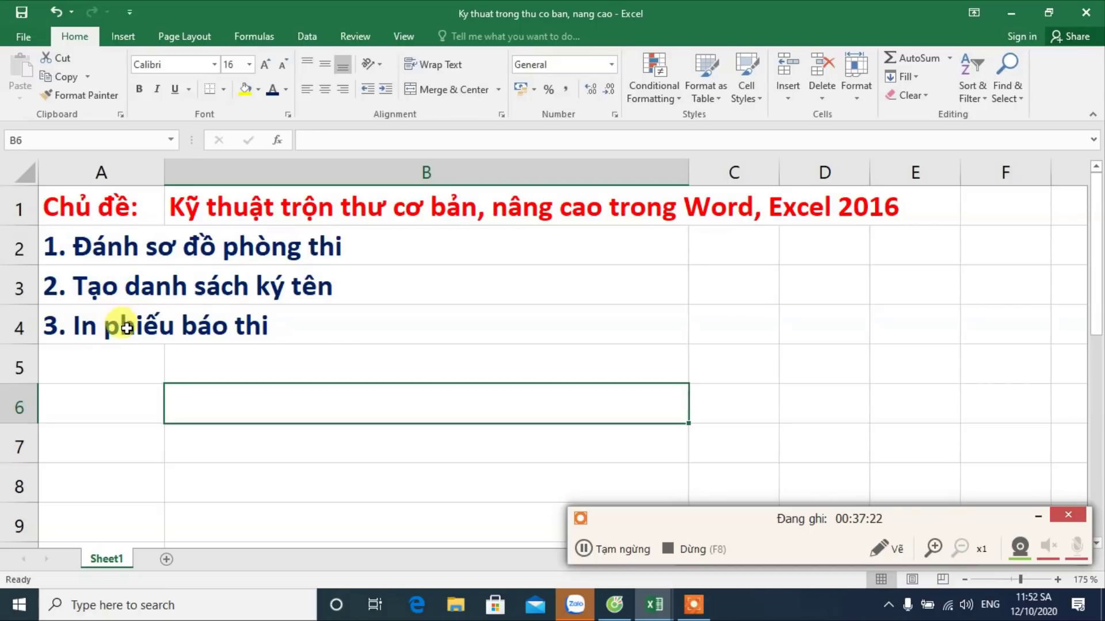
pyautogui.click(128, 352)
pyautogui.click(115, 326)
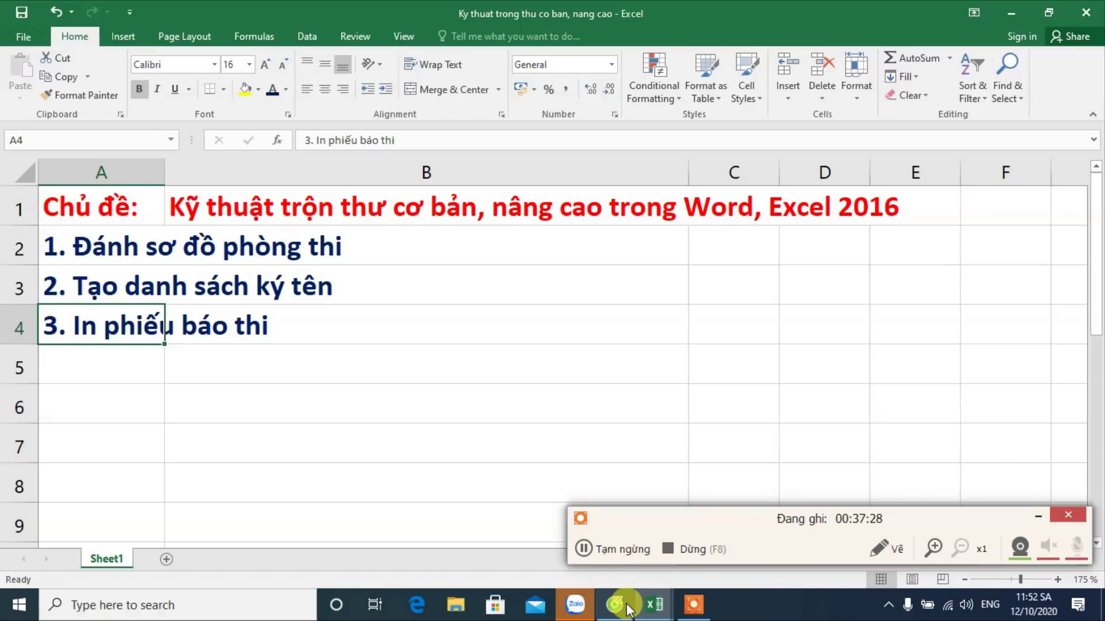
pyautogui.click(270, 600)
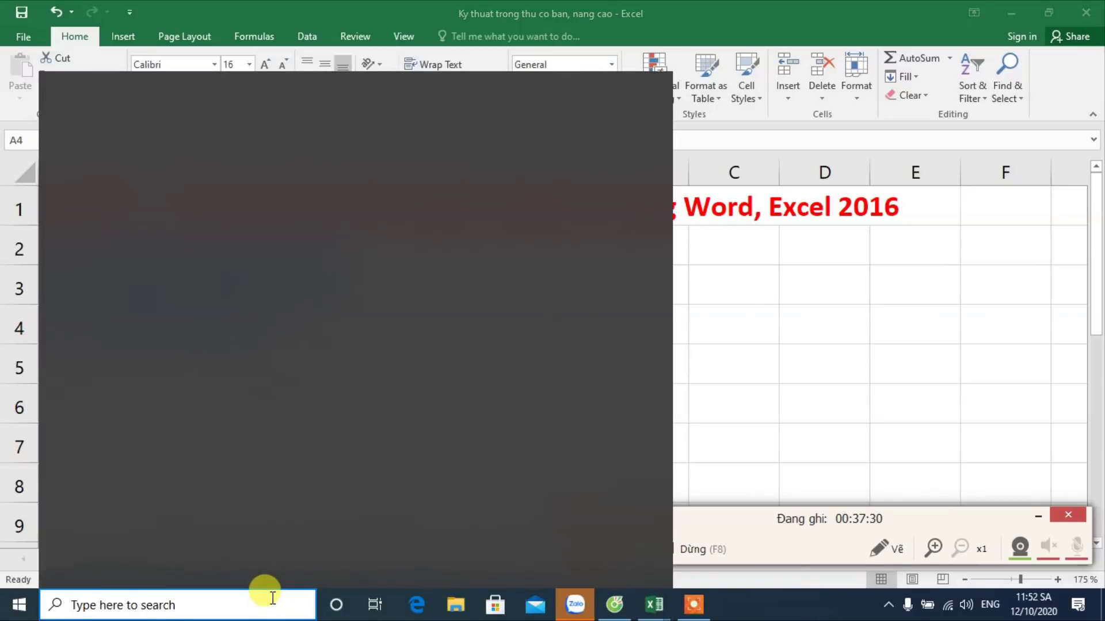
# Step: Launch Word 2016 from the taskbar search and start a blank document
pyautogui.write('ww')
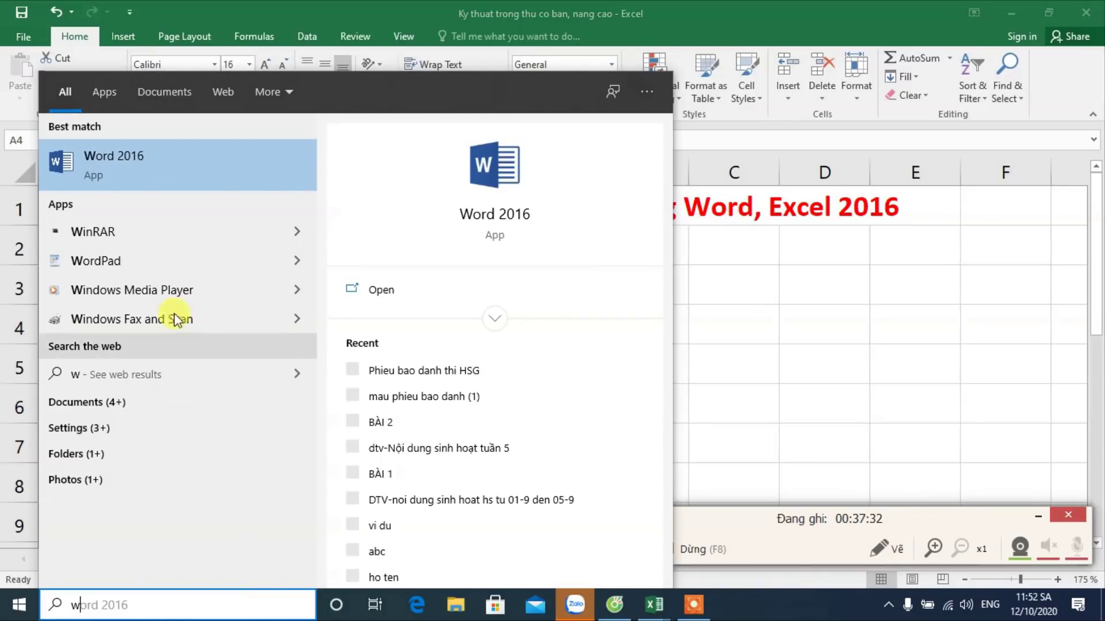
pyautogui.click(178, 176)
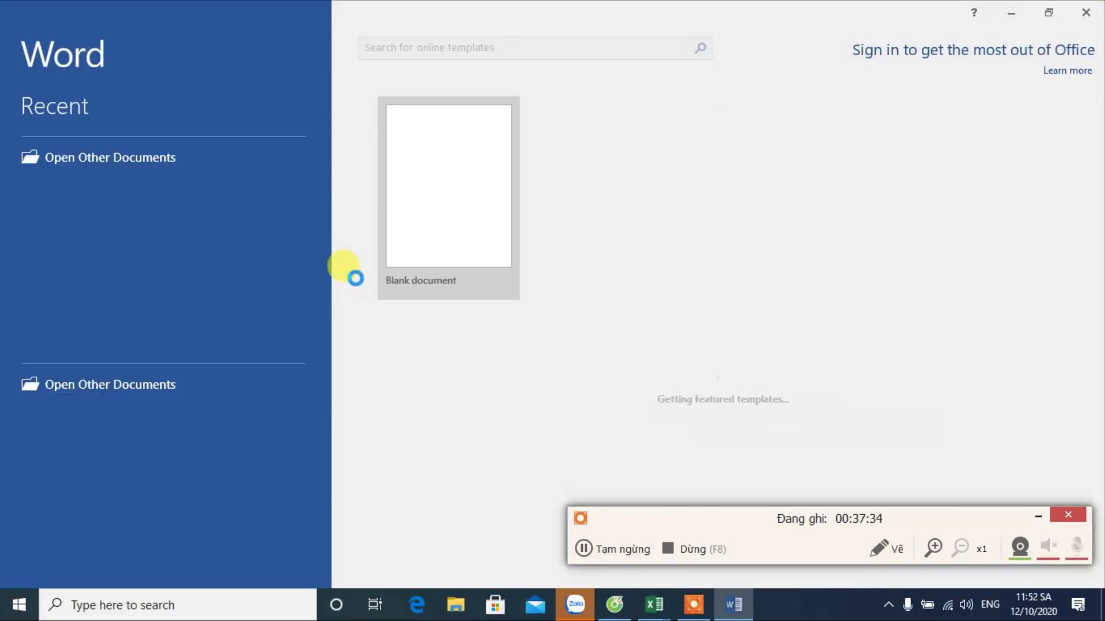
pyautogui.click(445, 225)
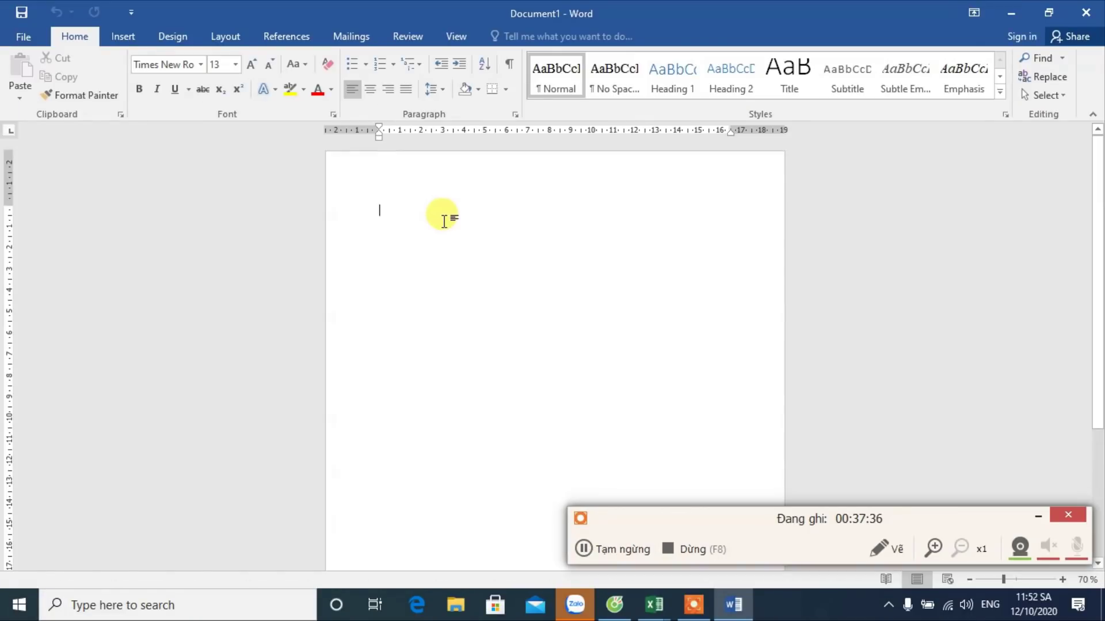
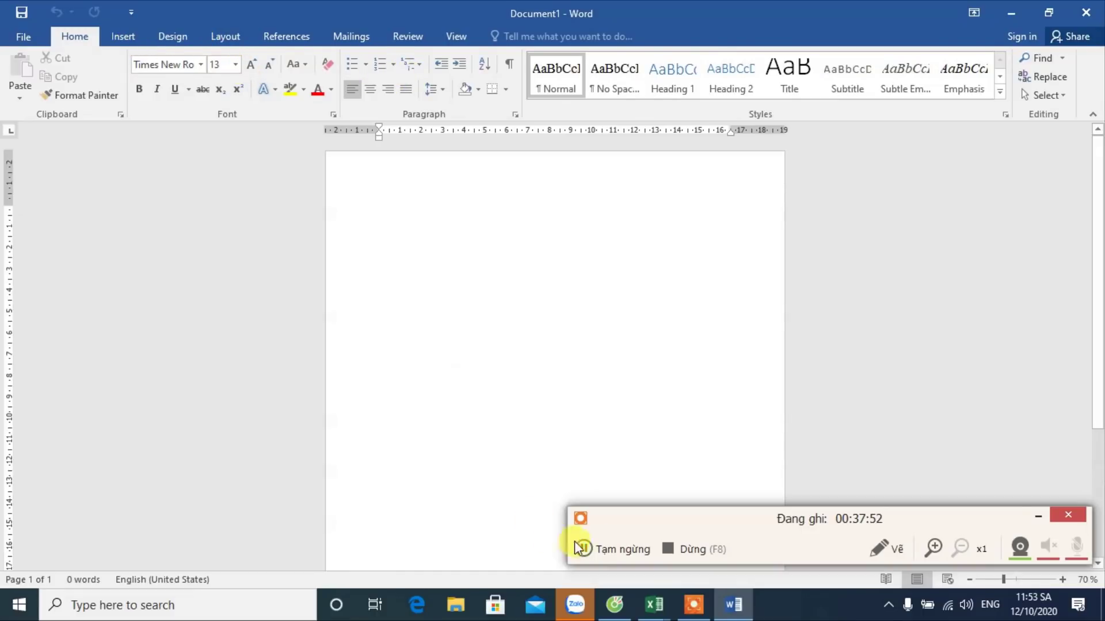
# Step: Bring the Excel student list workbook to the front, then return to the Word document
pyautogui.click(615, 604)
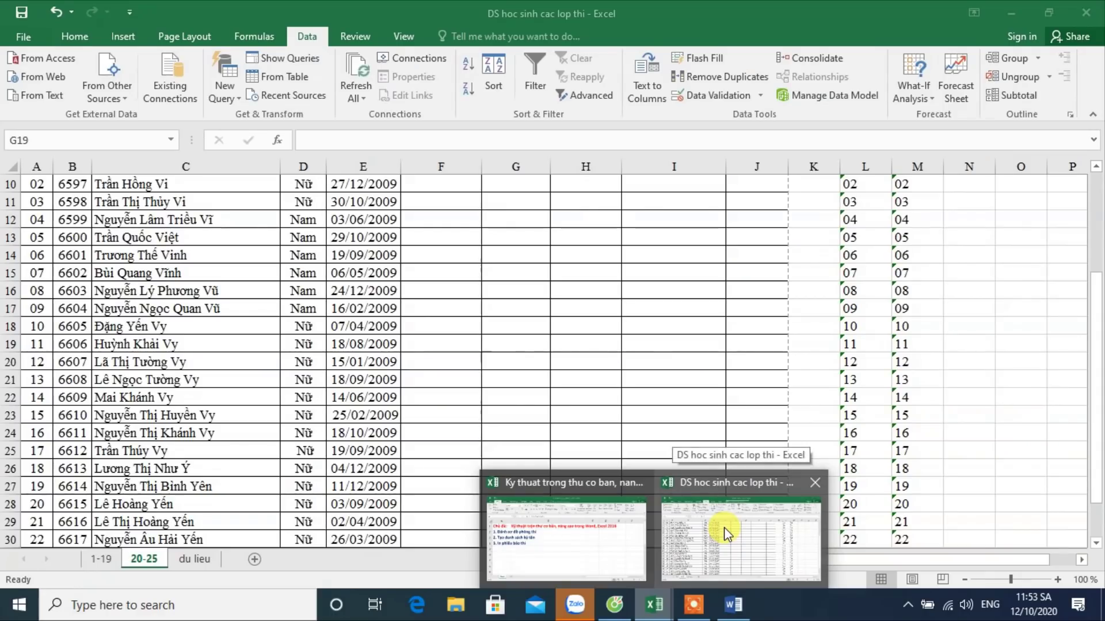
pyautogui.click(723, 528)
pyautogui.click(518, 394)
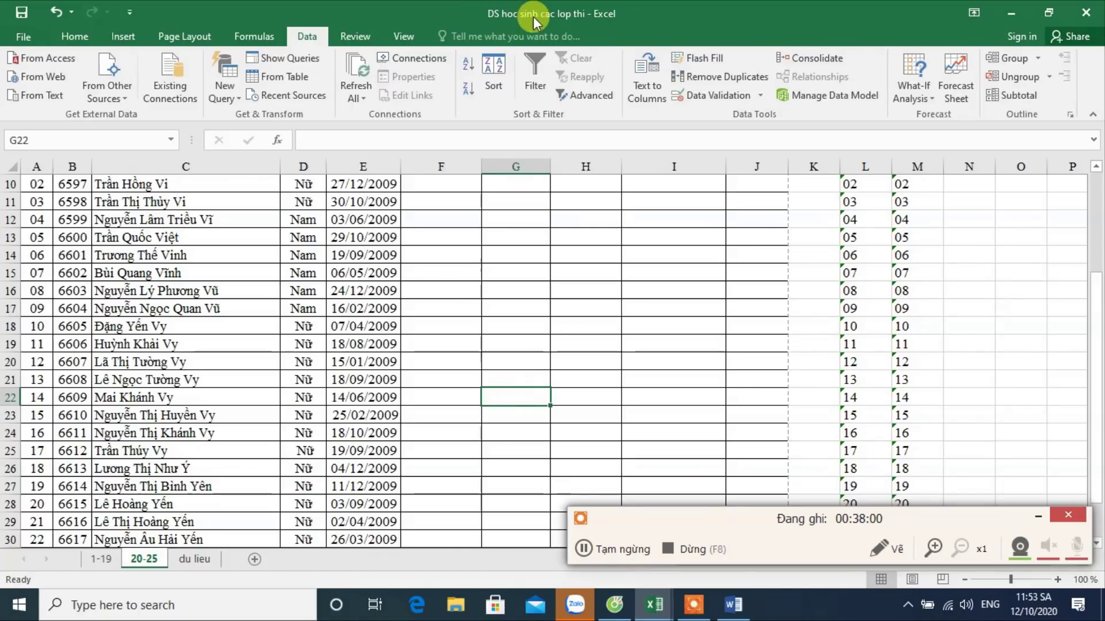
pyautogui.click(726, 605)
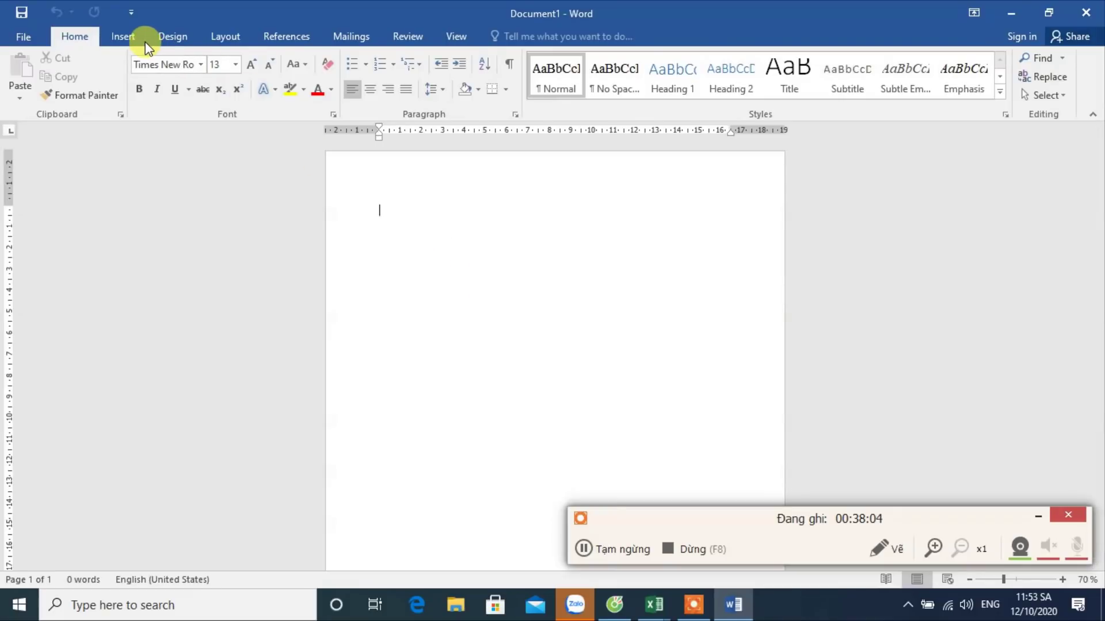
# Step: Try a Labels mail merge, compare several label sizes, then cancel without applying any
pyautogui.click(348, 39)
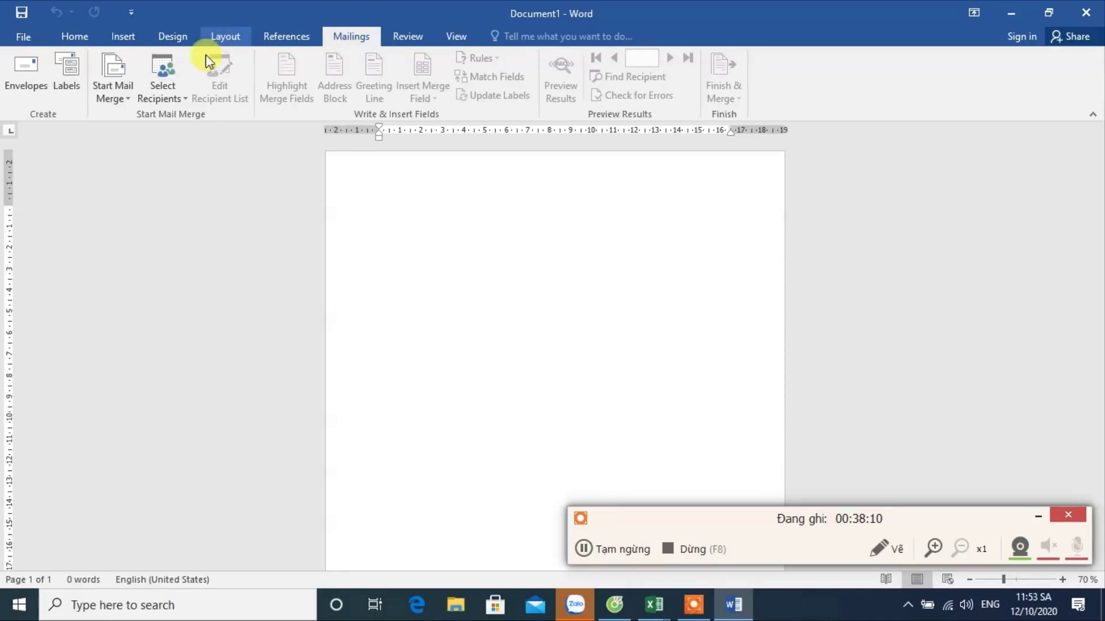
pyautogui.click(127, 96)
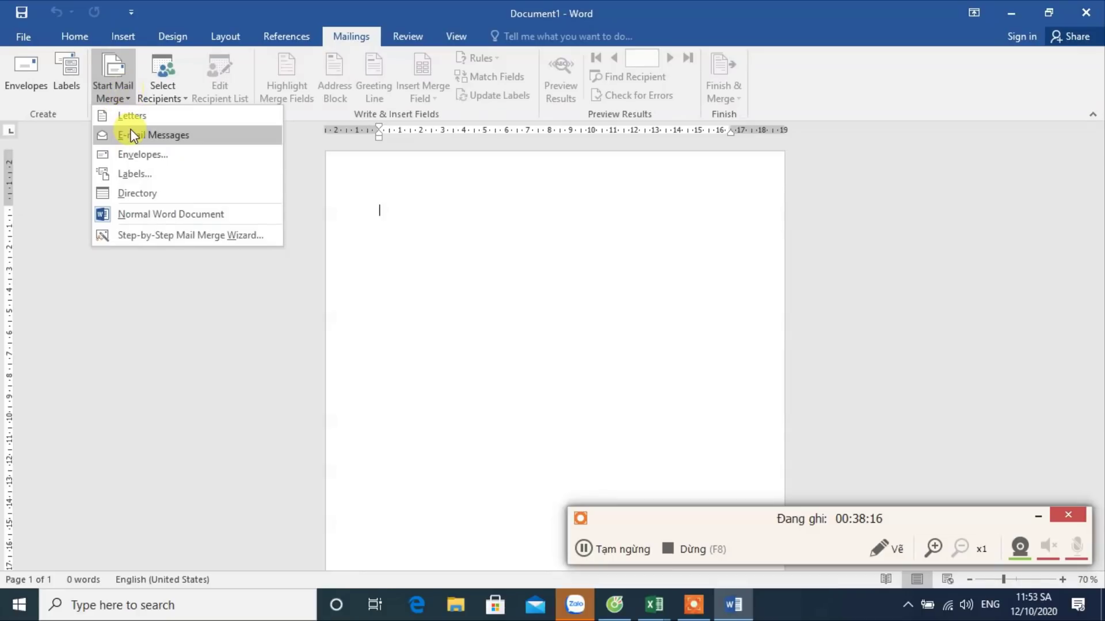
pyautogui.click(150, 174)
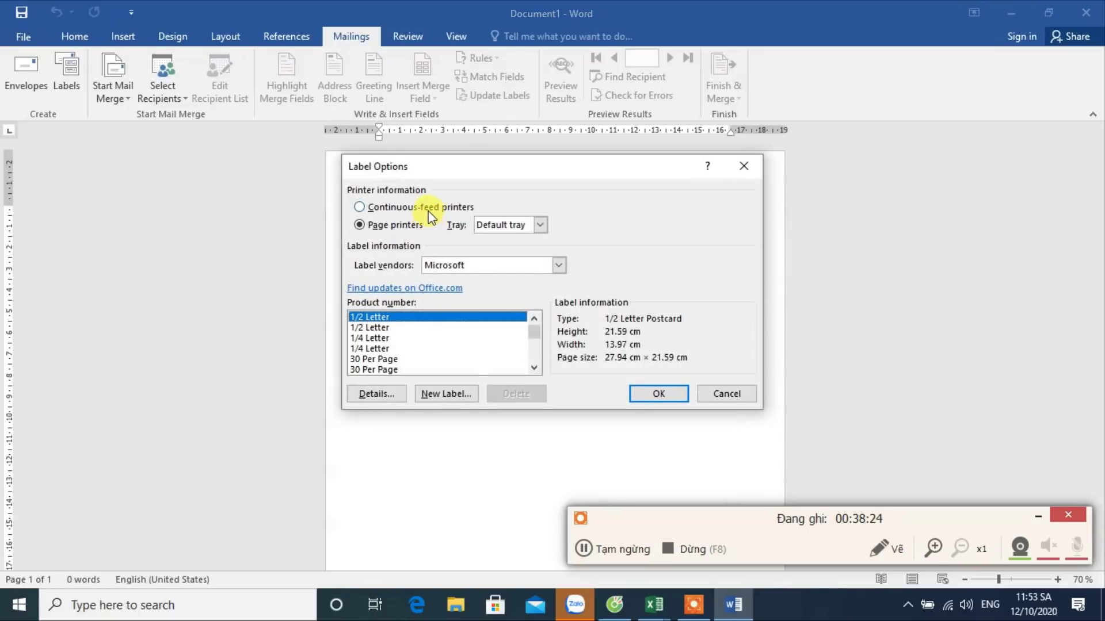
pyautogui.click(371, 328)
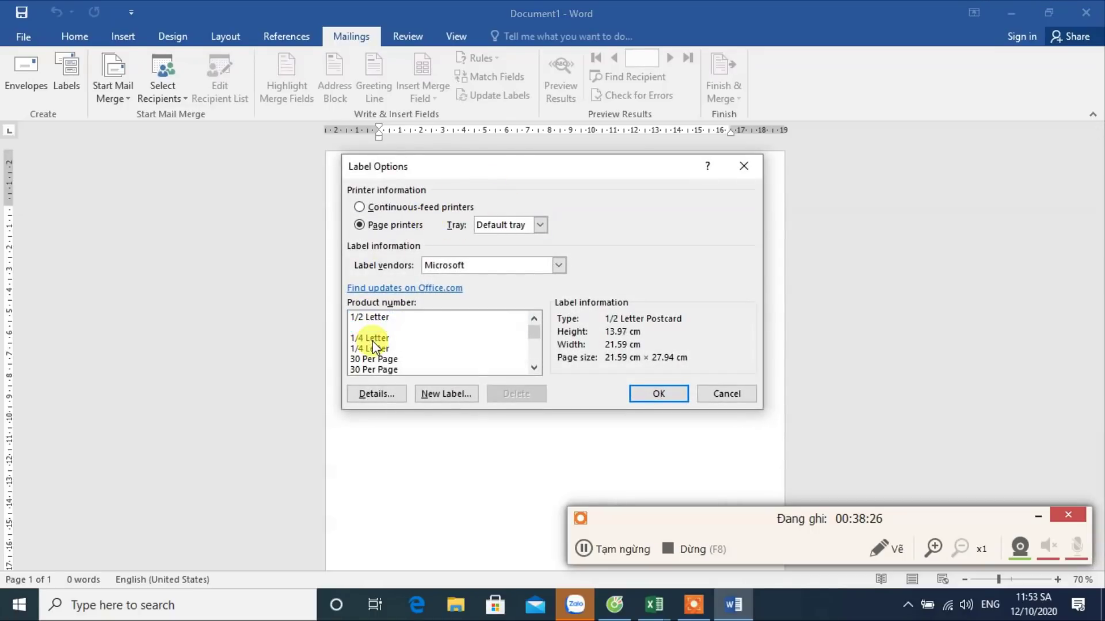
pyautogui.click(382, 347)
pyautogui.click(382, 340)
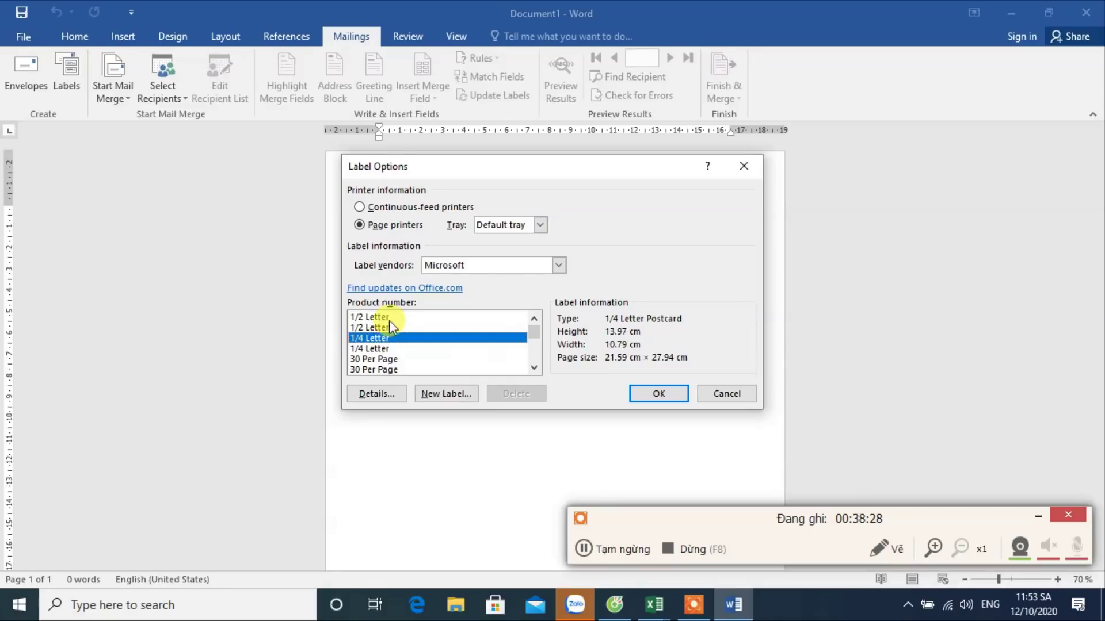
pyautogui.click(409, 358)
pyautogui.click(723, 397)
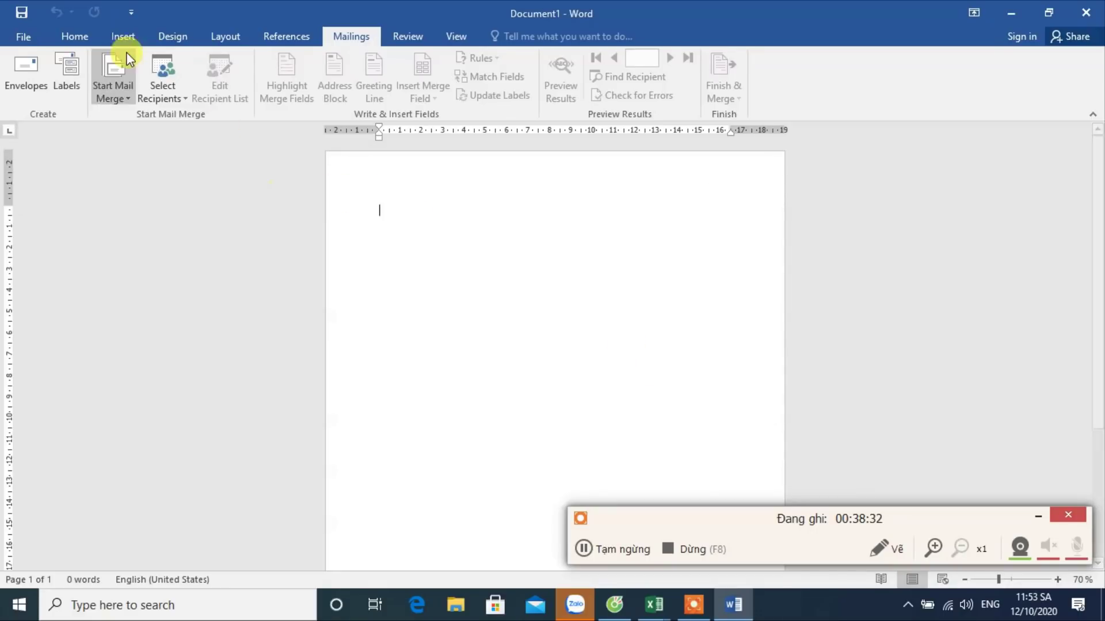
pyautogui.click(122, 37)
pyautogui.click(105, 86)
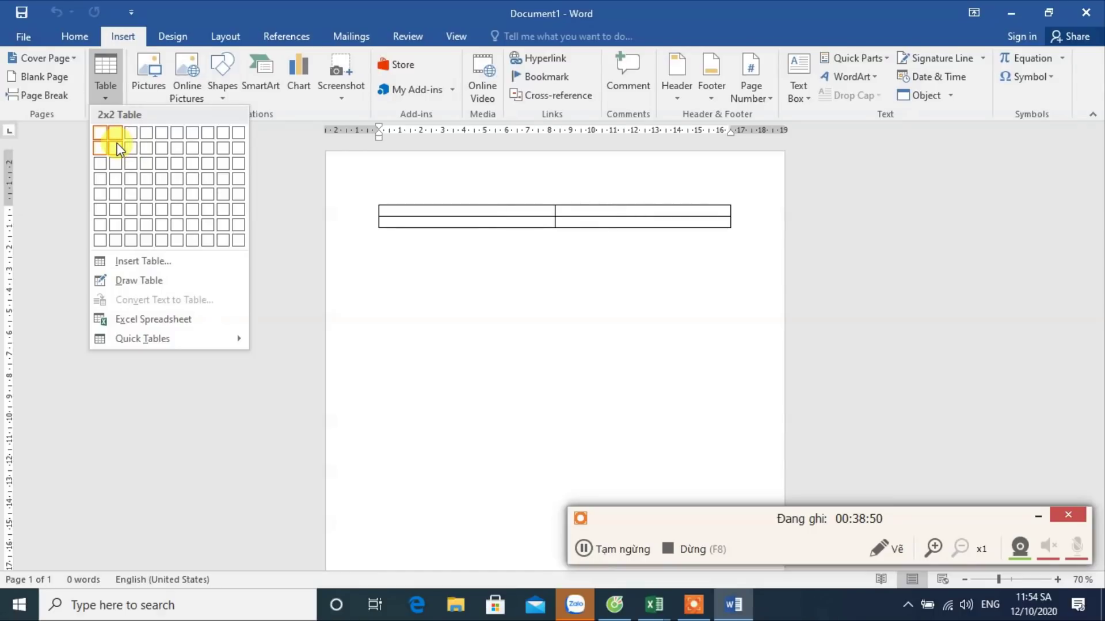
# Step: Insert a 2x2 table, erase the test heading text, and go back to the Home tab
pyautogui.click(118, 148)
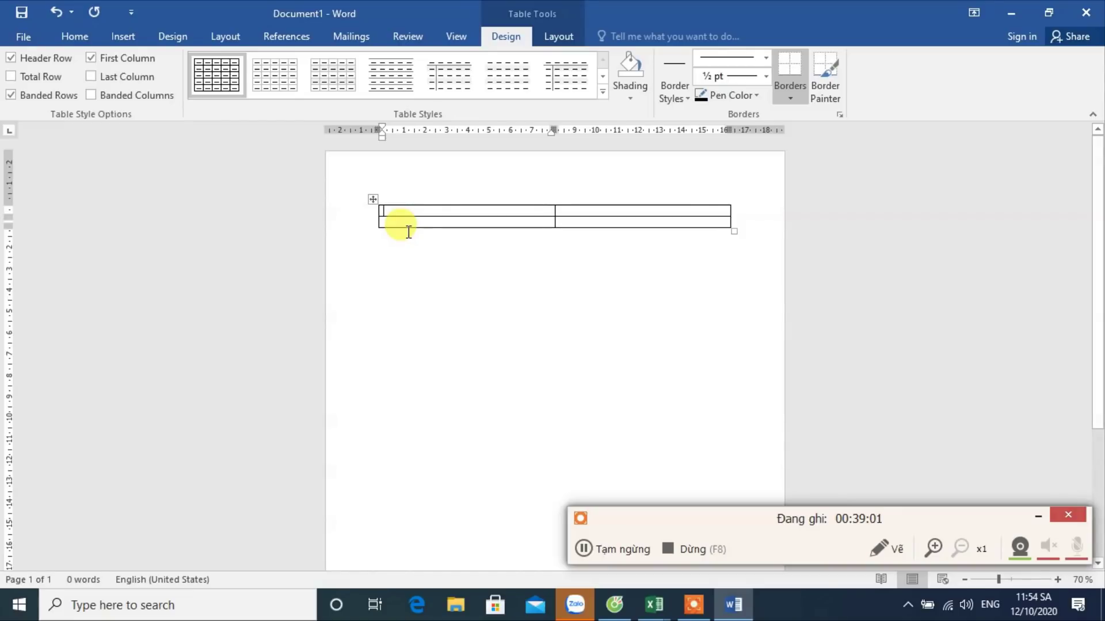
pyautogui.write('PHIE')
pyautogui.write(' BAO THI')
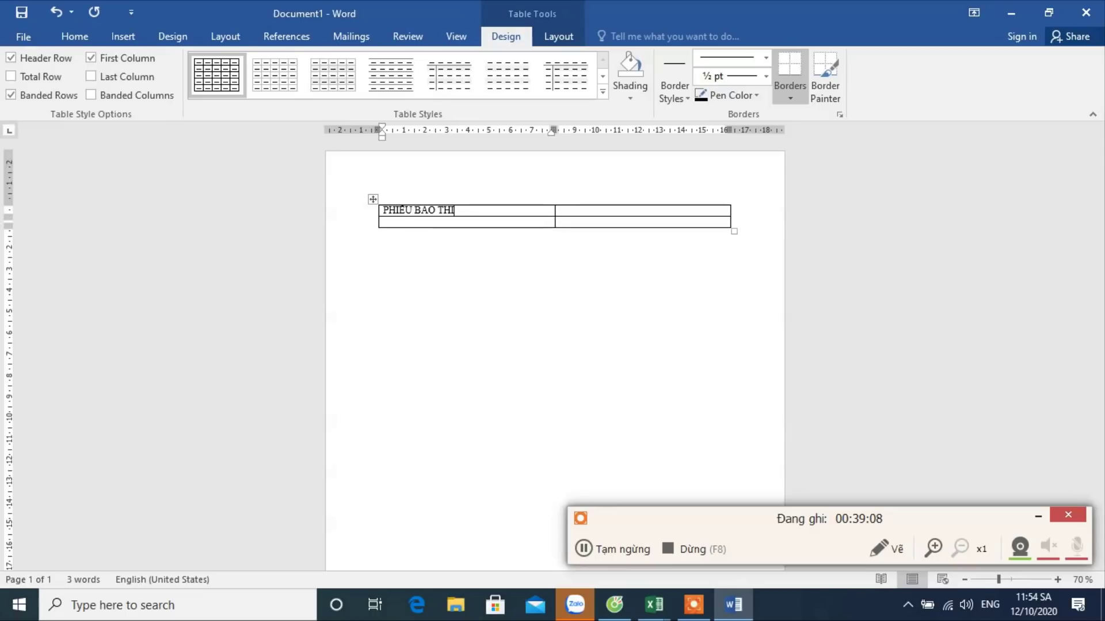
pyautogui.press('BackSpace')
pyautogui.press('BackSpace')
pyautogui.press('BackSpace')
pyautogui.press('BackSpace')
pyautogui.press('BackSpace')
pyautogui.press('BackSpace')
pyautogui.press('BackSpace')
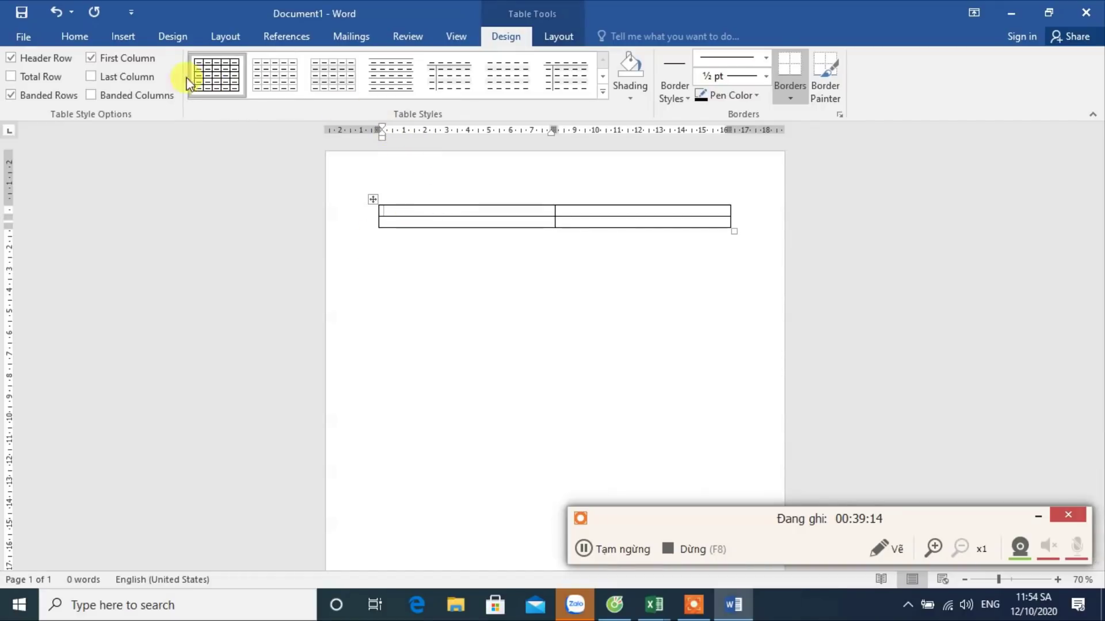
pyautogui.click(87, 36)
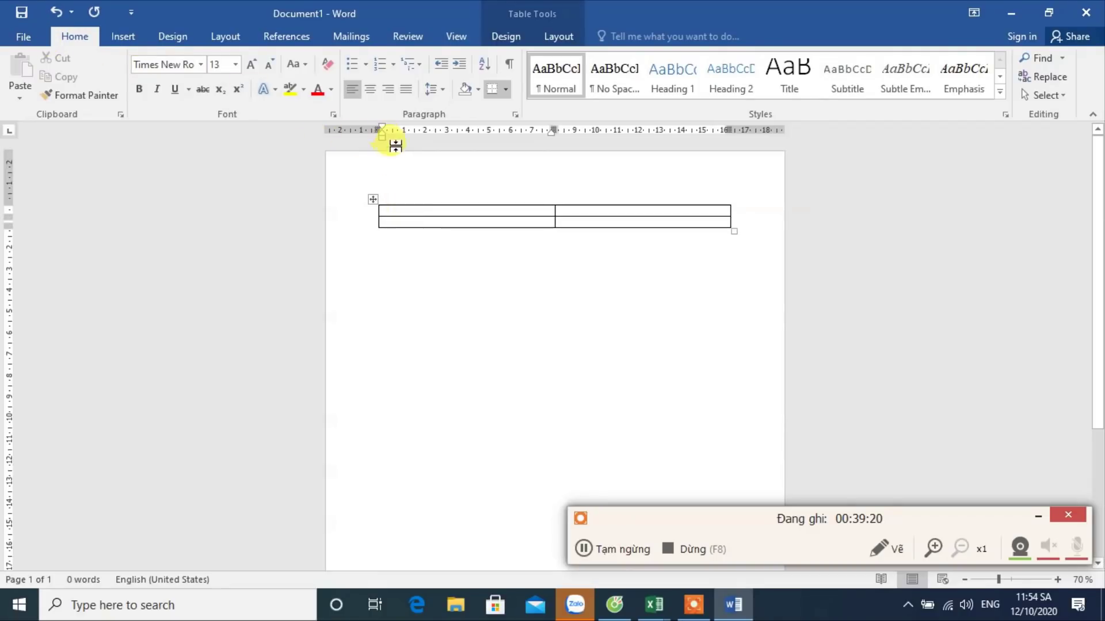
pyautogui.scroll(3, 407, 177)
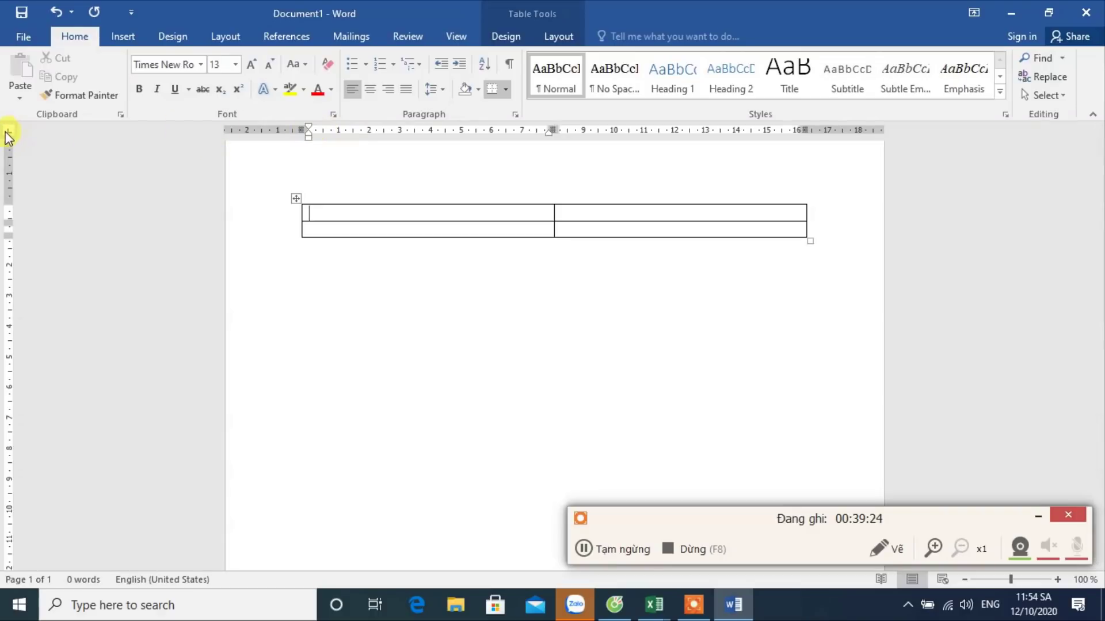
# Step: Set a tab stop, then replace the test line with 'PHIẾU BÁO THI' and 'Trường ABC' below
pyautogui.click(367, 133)
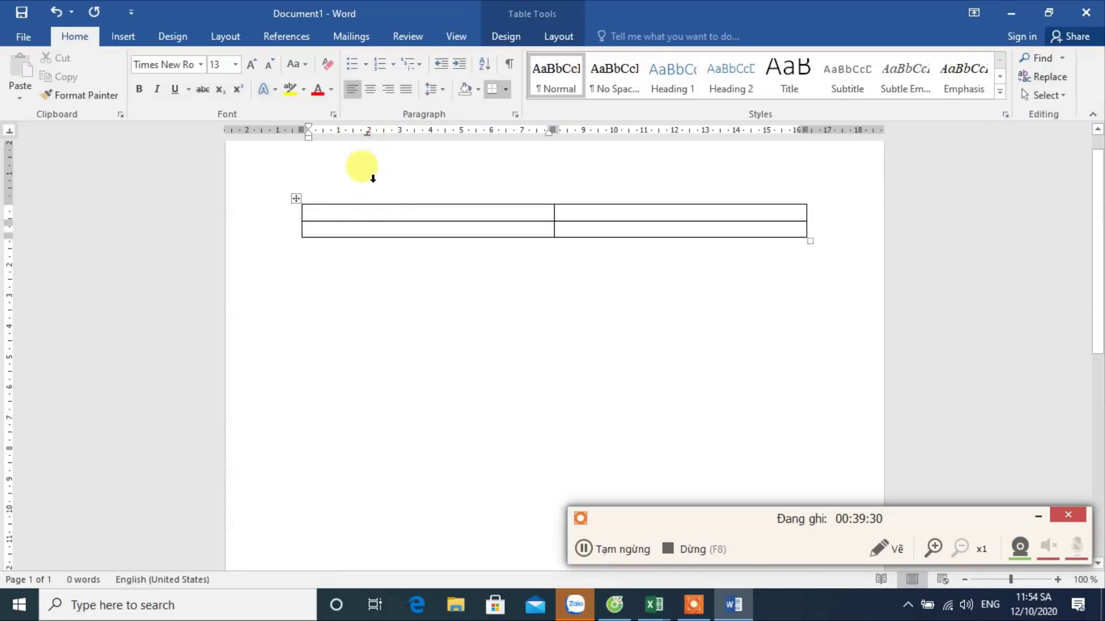
pyautogui.write('TRƯỜNG ABC')
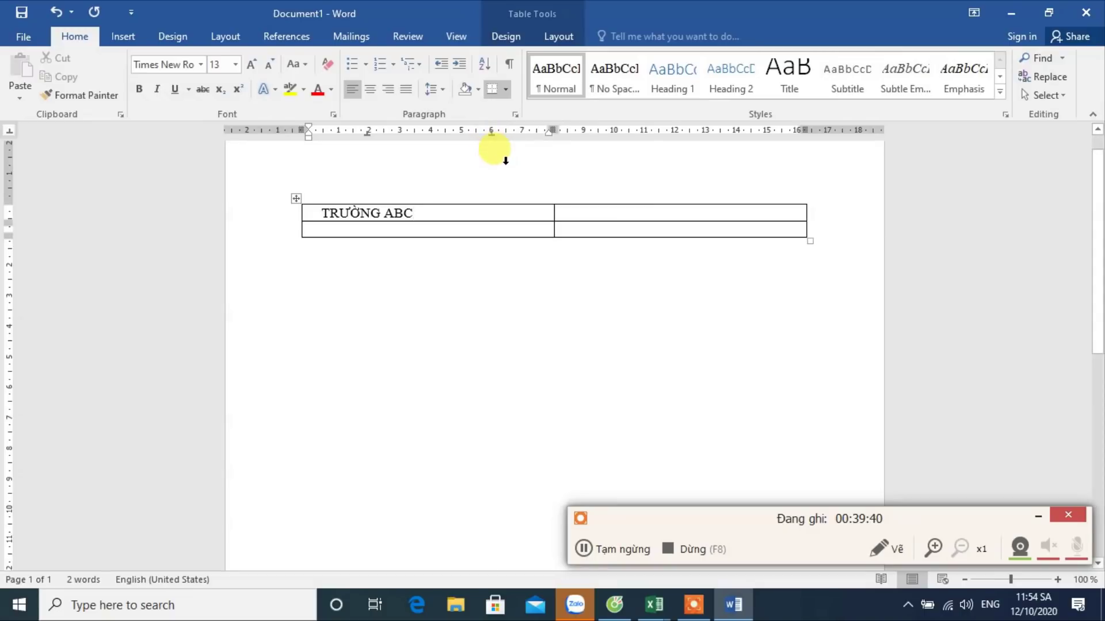
pyautogui.click(490, 218)
pyautogui.write('CỘNG ')
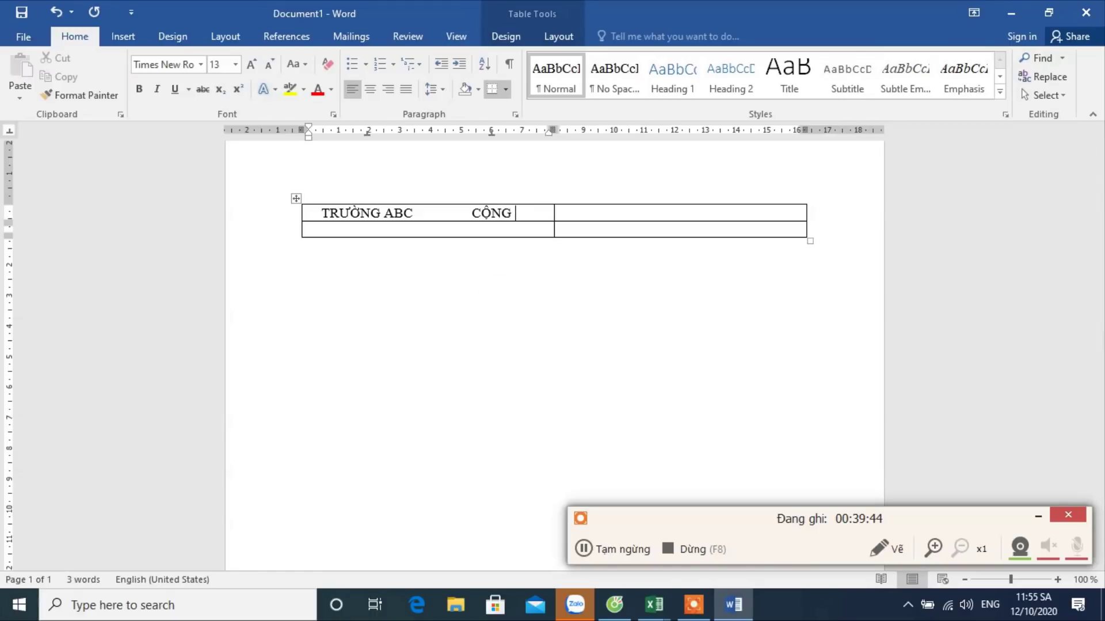
pyautogui.write('HÒA')
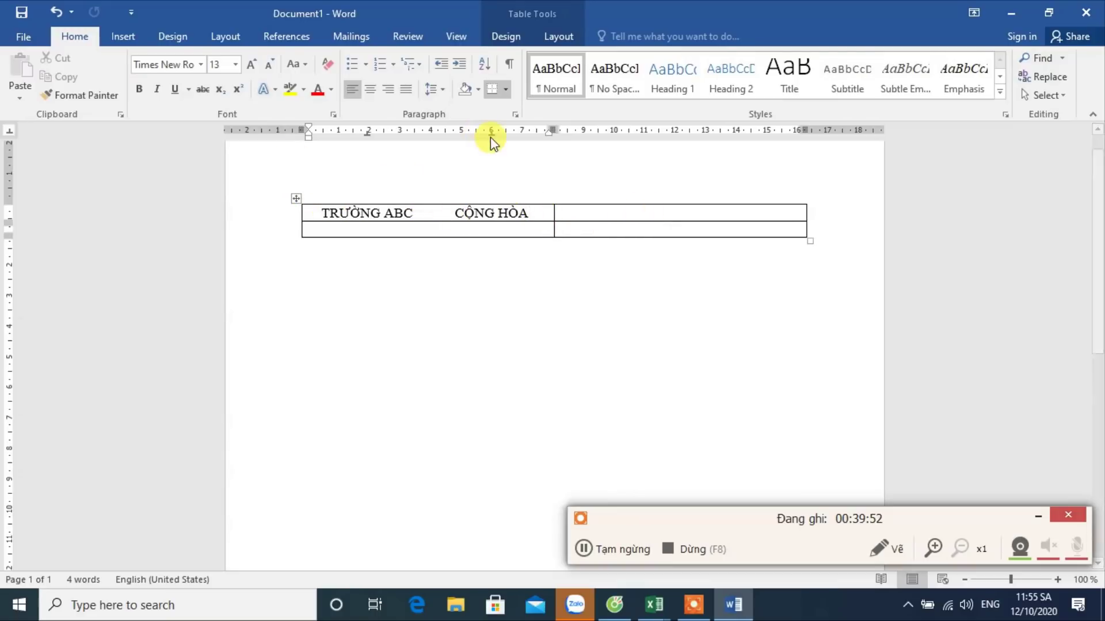
pyautogui.moveTo(490, 133); pyautogui.dragTo(370, 133)
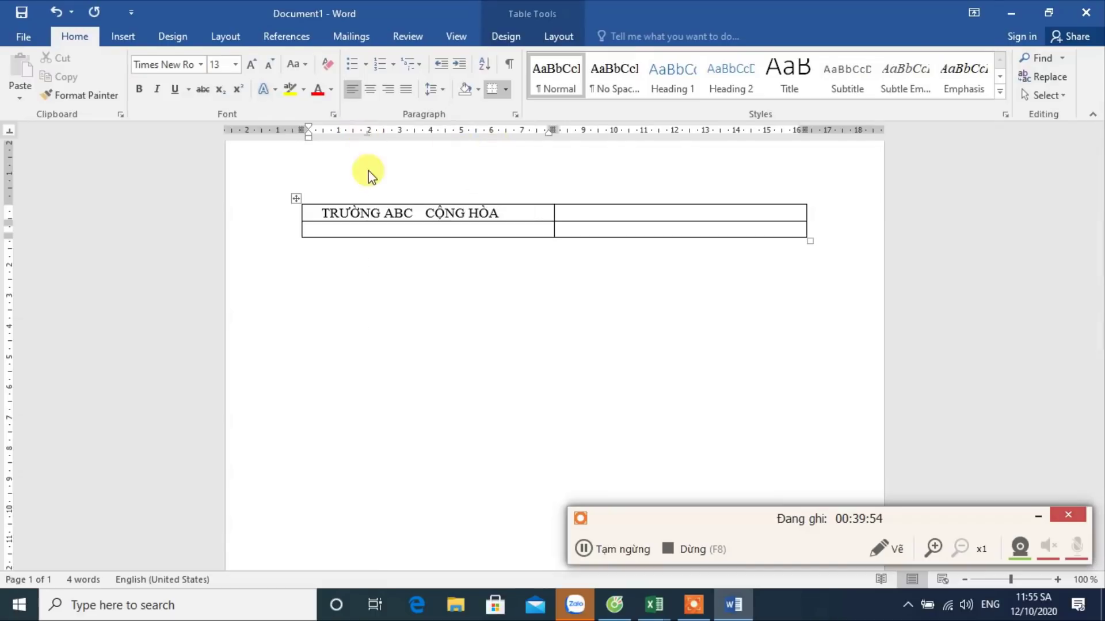
pyautogui.moveTo(538, 214); pyautogui.dragTo(357, 216)
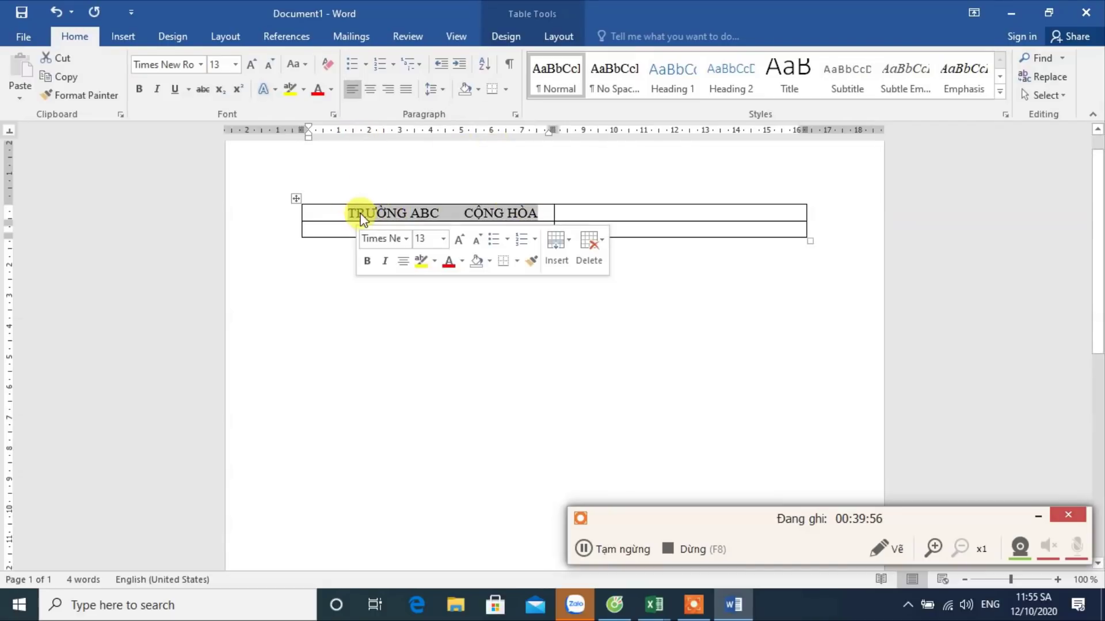
pyautogui.write('PHIẾU BÁO THI')
pyautogui.press('Return')
pyautogui.write('Trường ABC')
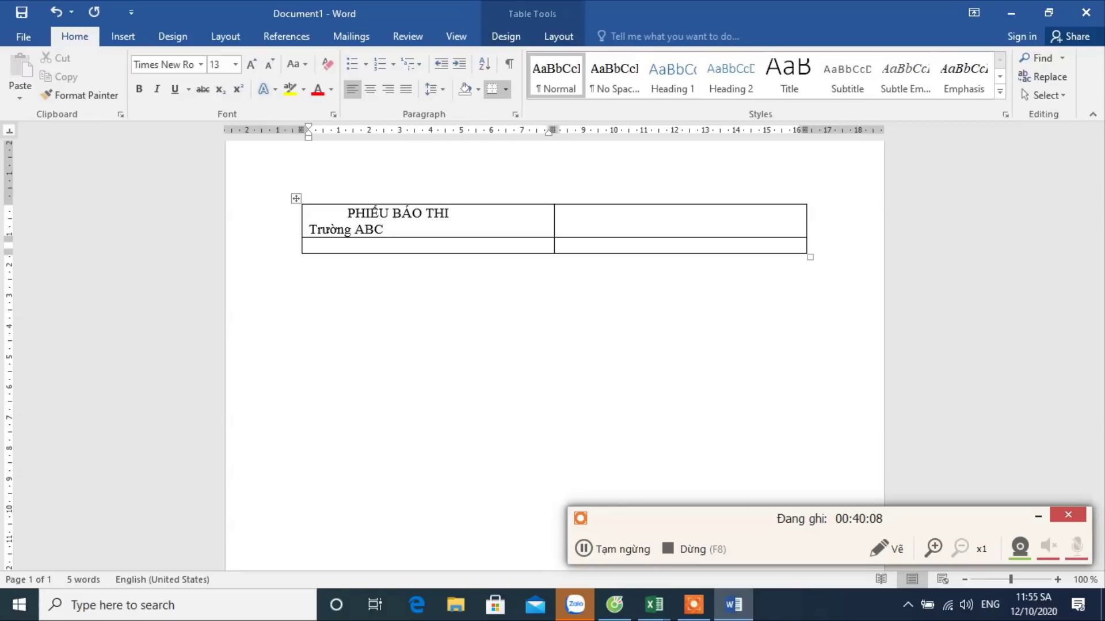
# Step: Type 'thông báo đến:' and start a 'Học sinh:' line below it
pyautogui.write(' thông báo đ')
pyautogui.write('ến')
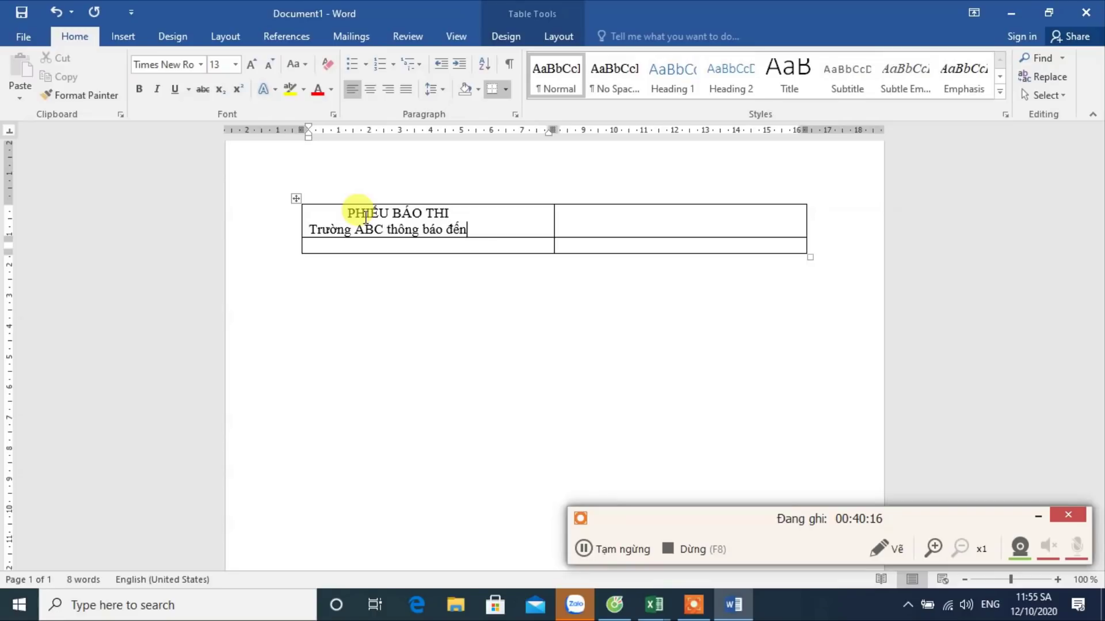
pyautogui.write(':')
pyautogui.press('Return')
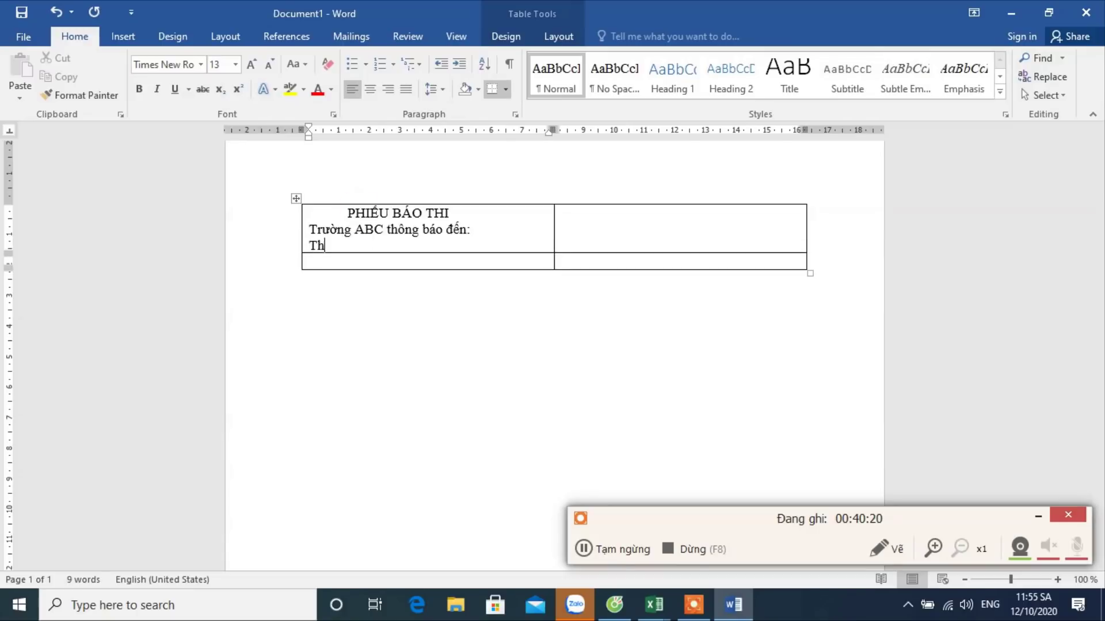
pyautogui.press('BackSpace')
pyautogui.write('Học sinh:')
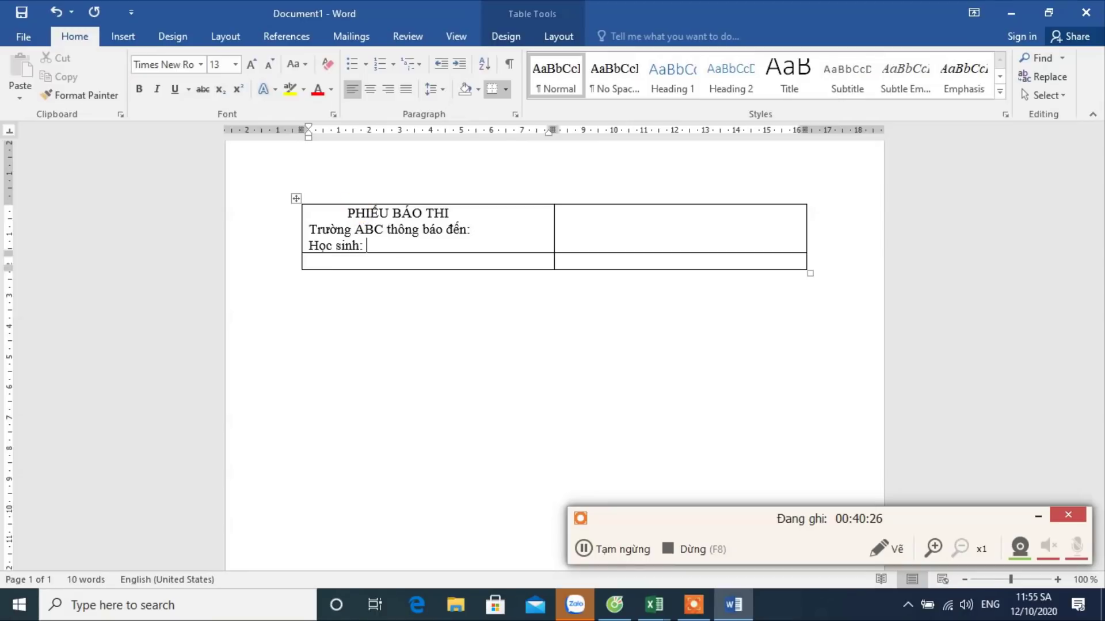
# Step: Set a tab stop near the cell's right edge, add 'Lớp:' there, then view the Excel student list
pyautogui.click(11, 133)
pyautogui.click(11, 132)
pyautogui.click(10, 133)
pyautogui.keyDown('ctrl'); pyautogui.scroll(2, 133, 187); pyautogui.keyUp('ctrl')
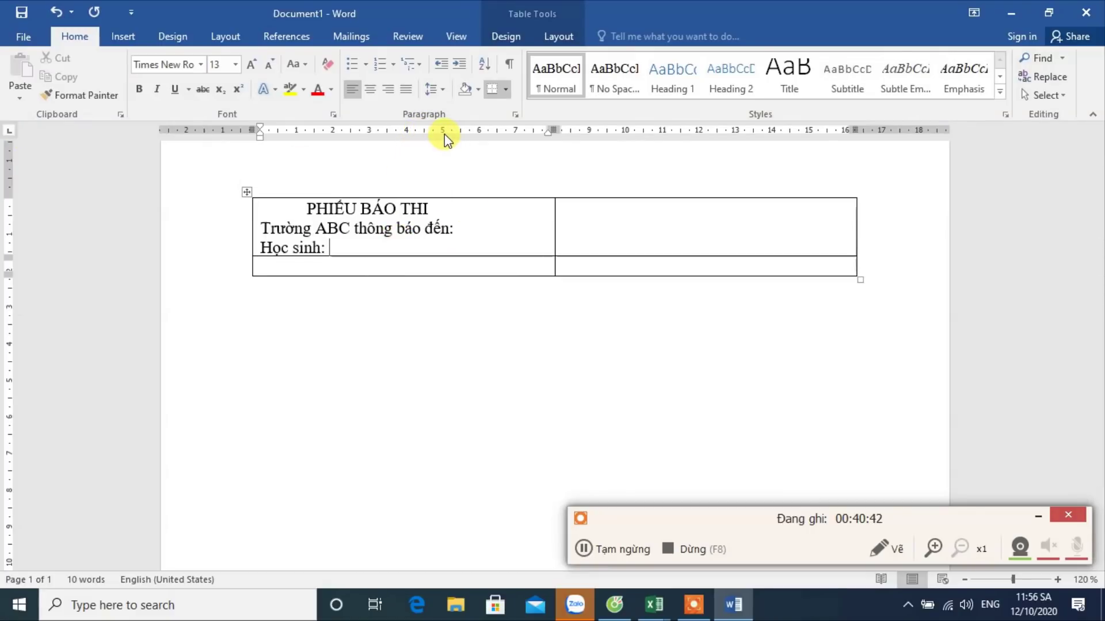
pyautogui.click(443, 135)
pyautogui.moveTo(444, 135); pyautogui.dragTo(485, 134)
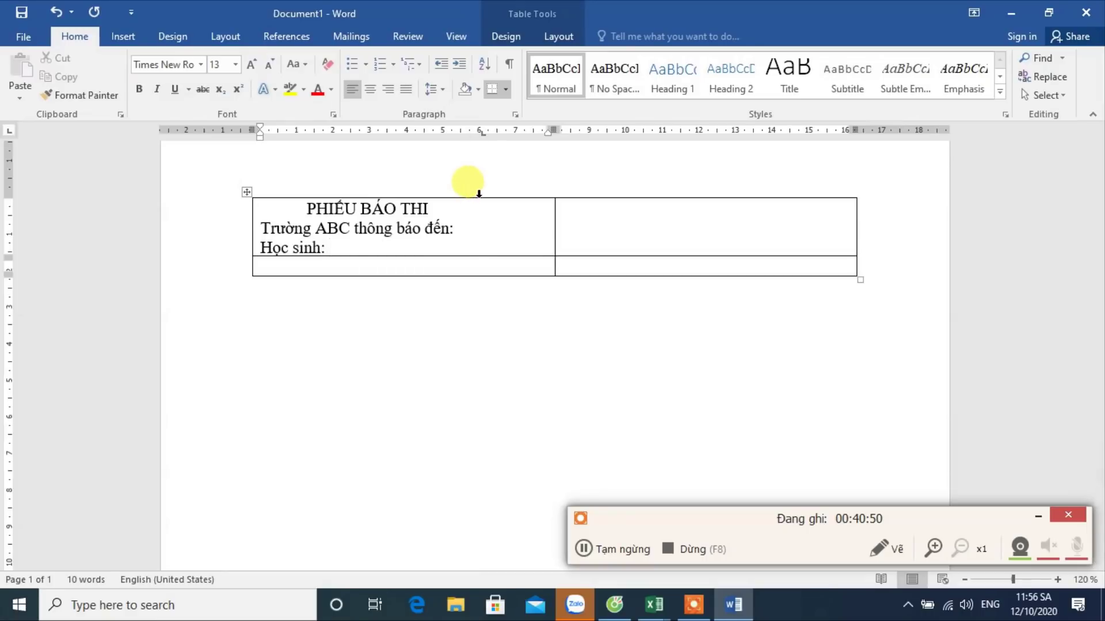
pyautogui.hotkey('ctrl', 'Tab')
pyautogui.write('Lớp:')
pyautogui.press('Return')
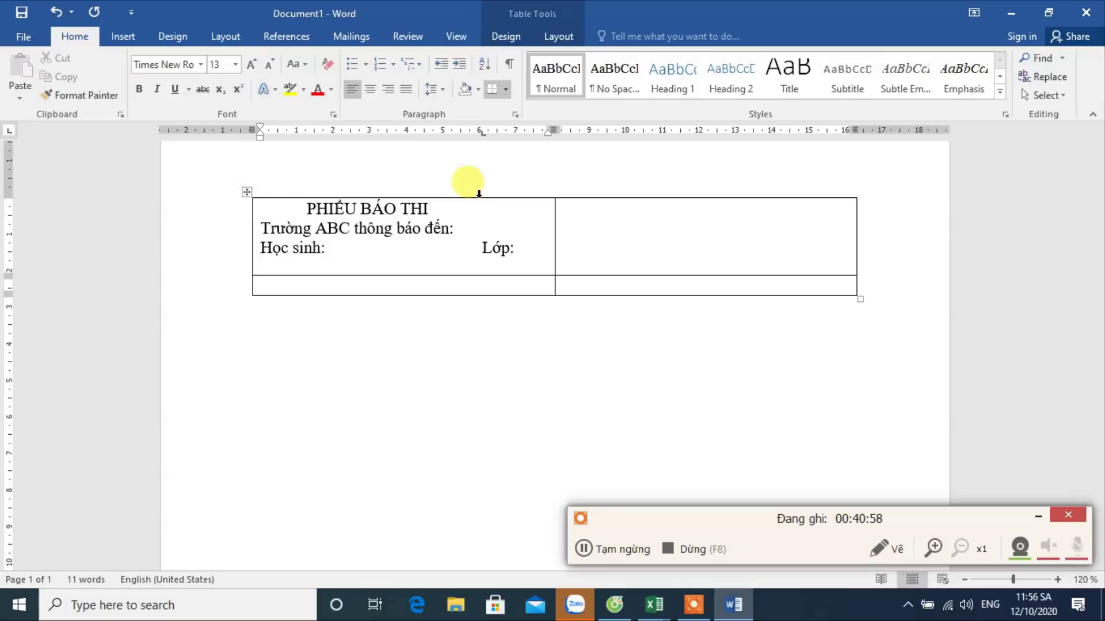
pyautogui.click(645, 599)
pyautogui.click(597, 511)
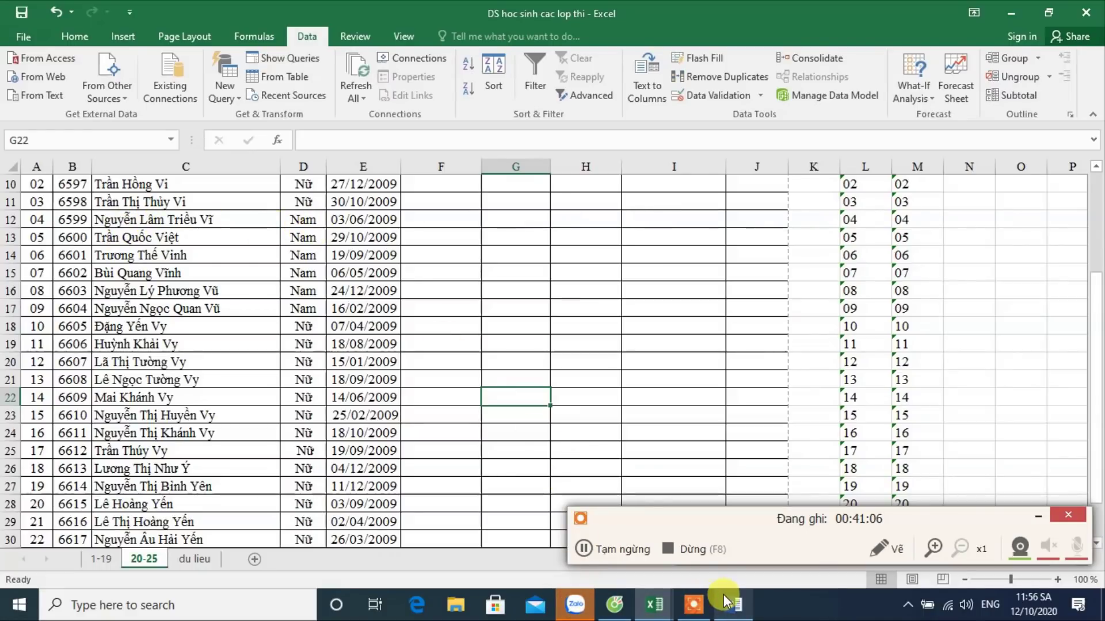
# Step: Add a 'Ngày sinh:' line with 'SBD:' tabbed, shifting the Lớp and SBD tab stops slightly left
pyautogui.moveTo(733, 605)
pyautogui.click(742, 561)
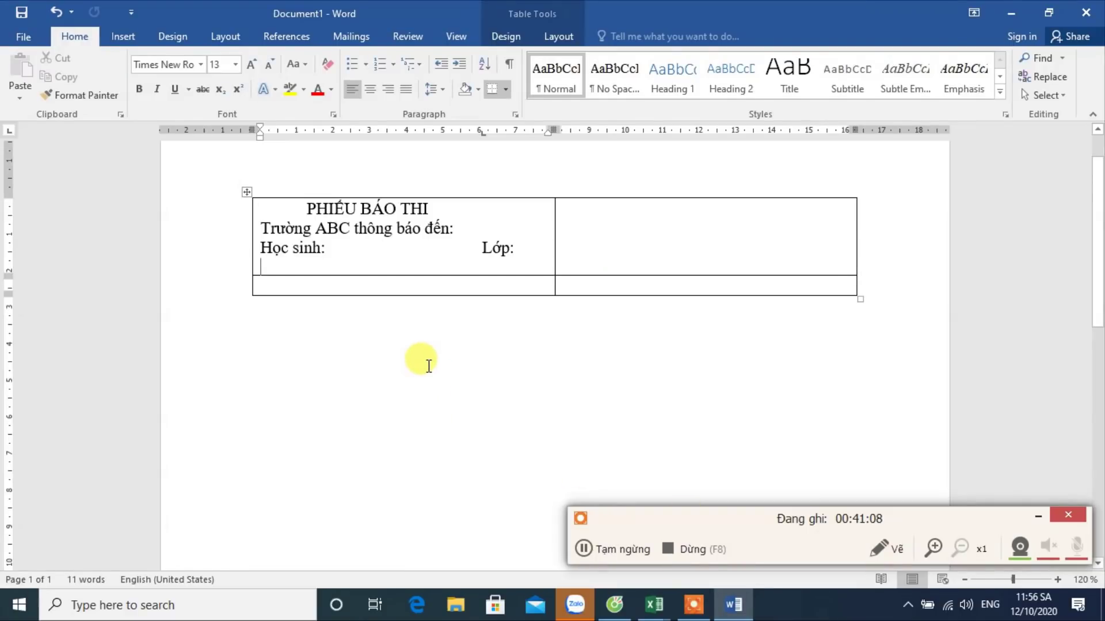
pyautogui.write('Ngày sinh:')
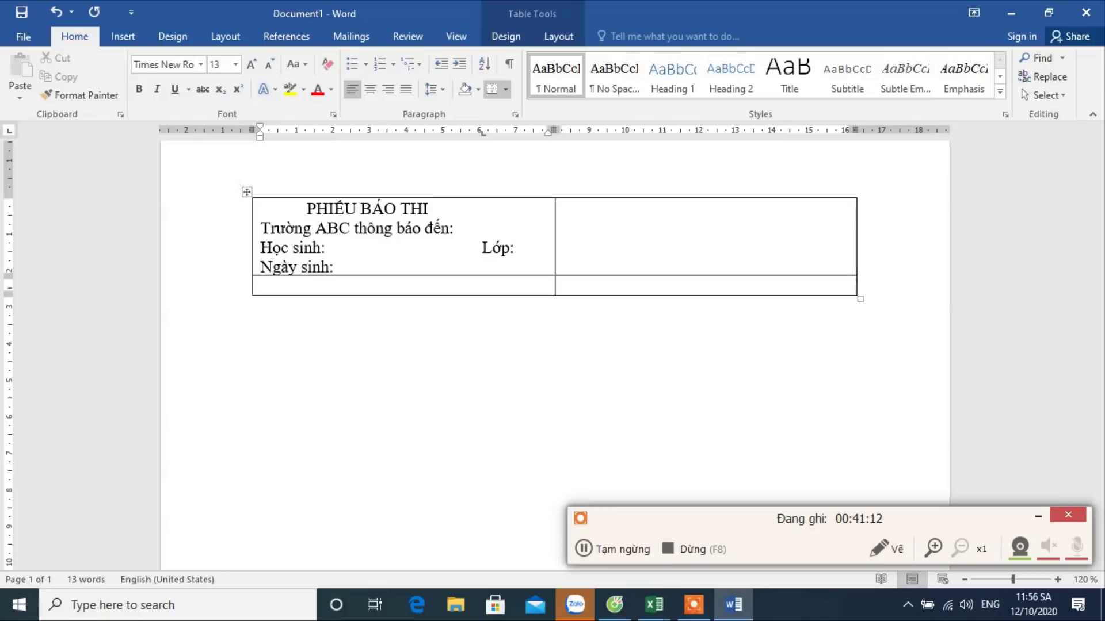
pyautogui.press('Tab')
pyautogui.write('SBD:')
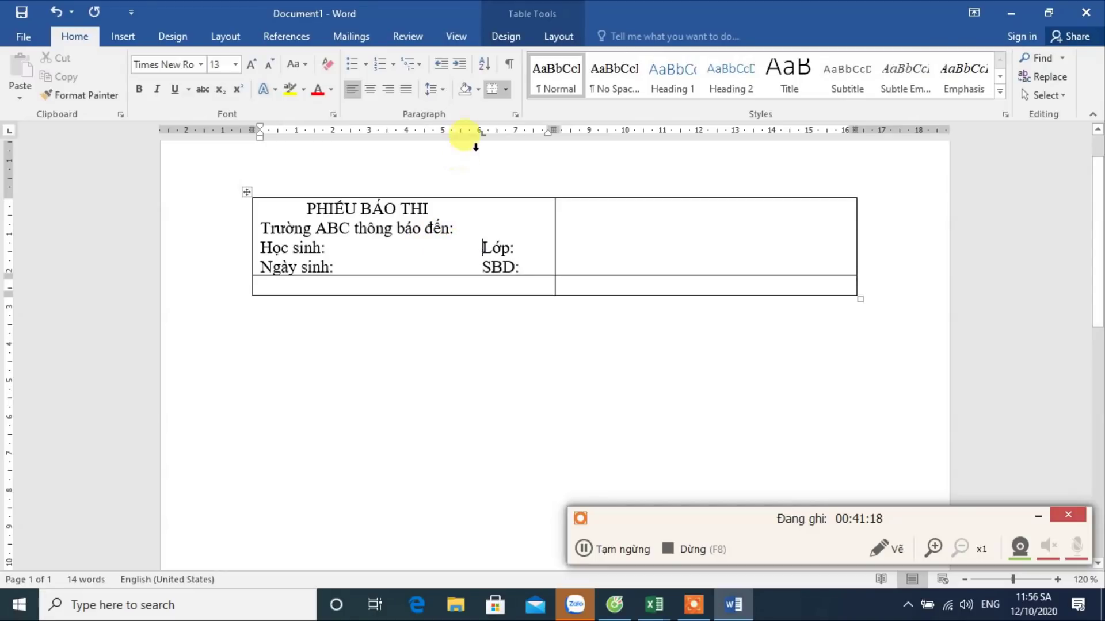
pyautogui.moveTo(481, 133); pyautogui.dragTo(466, 133)
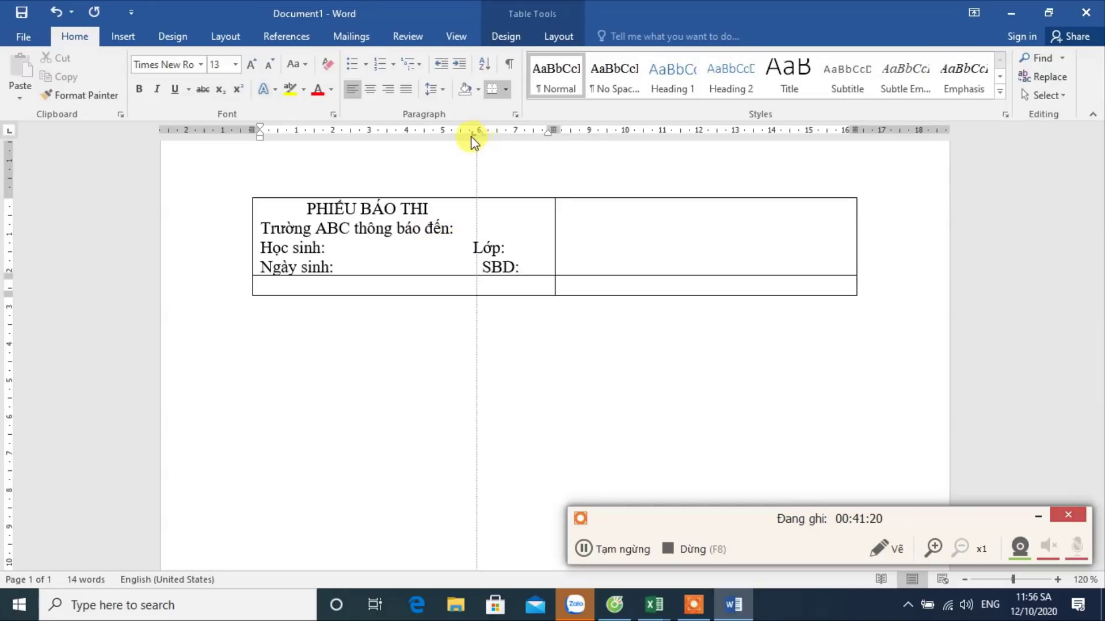
pyautogui.click(481, 267)
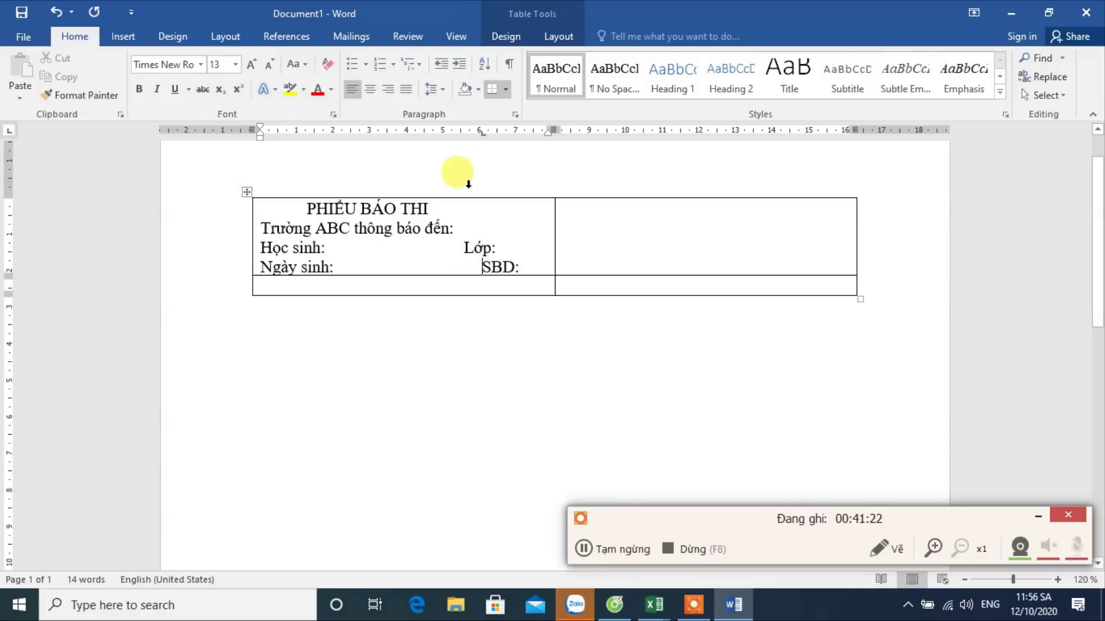
pyautogui.moveTo(481, 133); pyautogui.dragTo(466, 133)
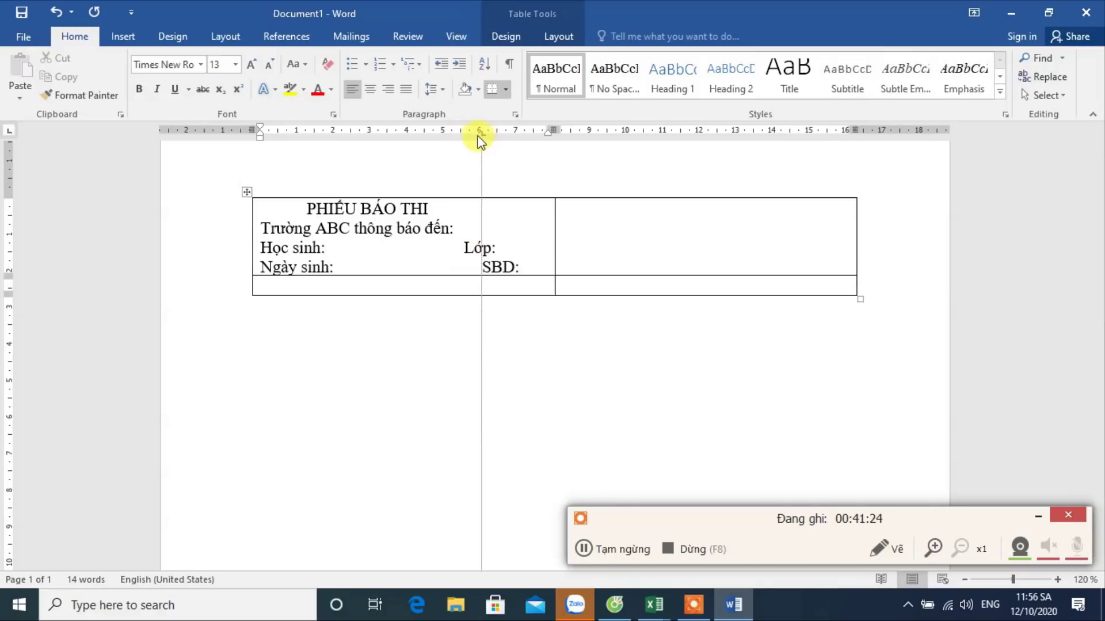
pyautogui.click(503, 266)
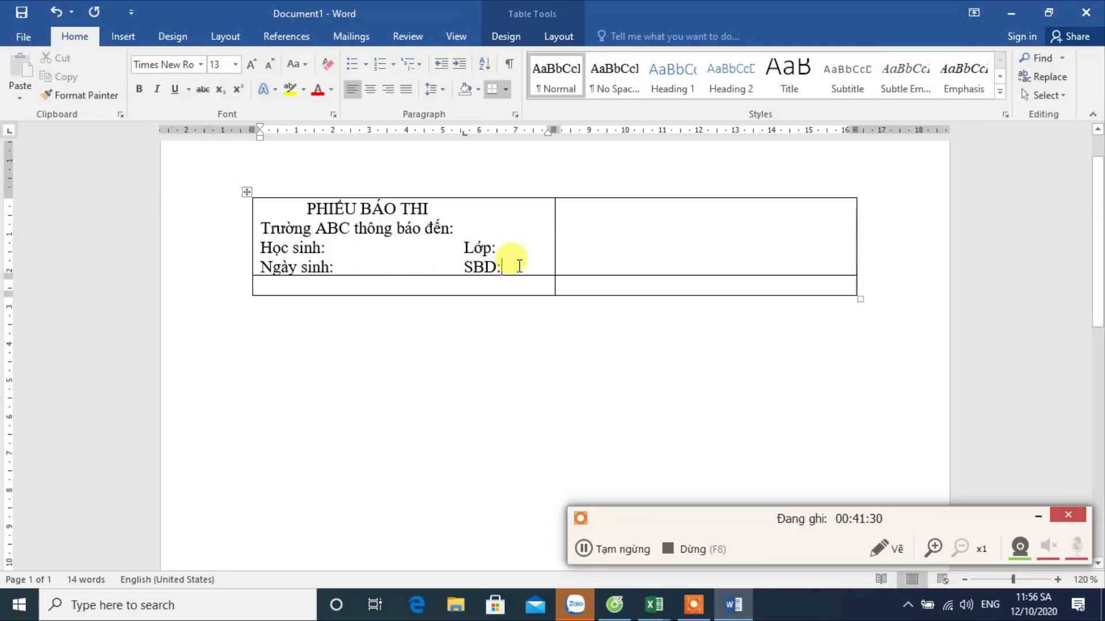
# Step: Add 'Nơi sinh:' and 'Lịch thi:' lines below the Ngày sinh line
pyautogui.press('Return')
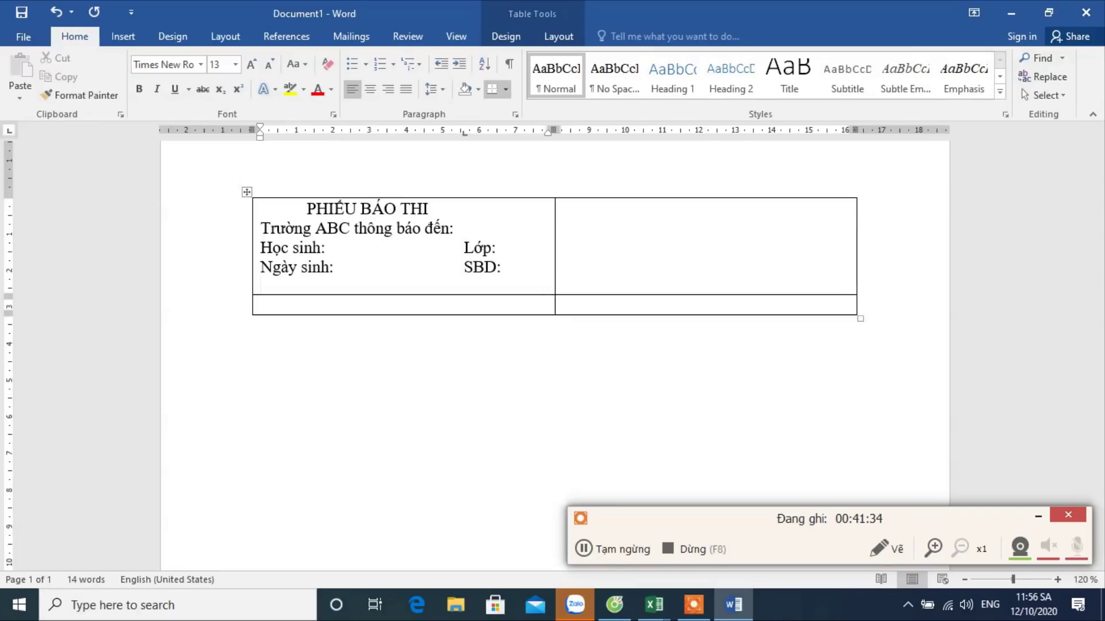
pyautogui.write('Nơi')
pyautogui.write(' sinh:')
pyautogui.press('Return')
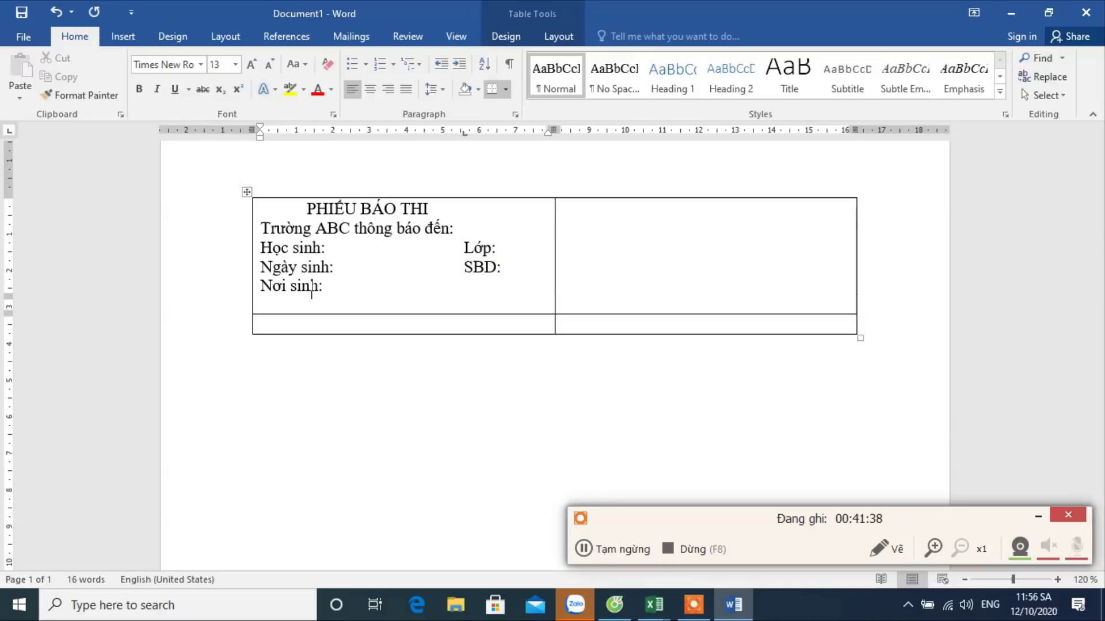
pyautogui.write('Li')
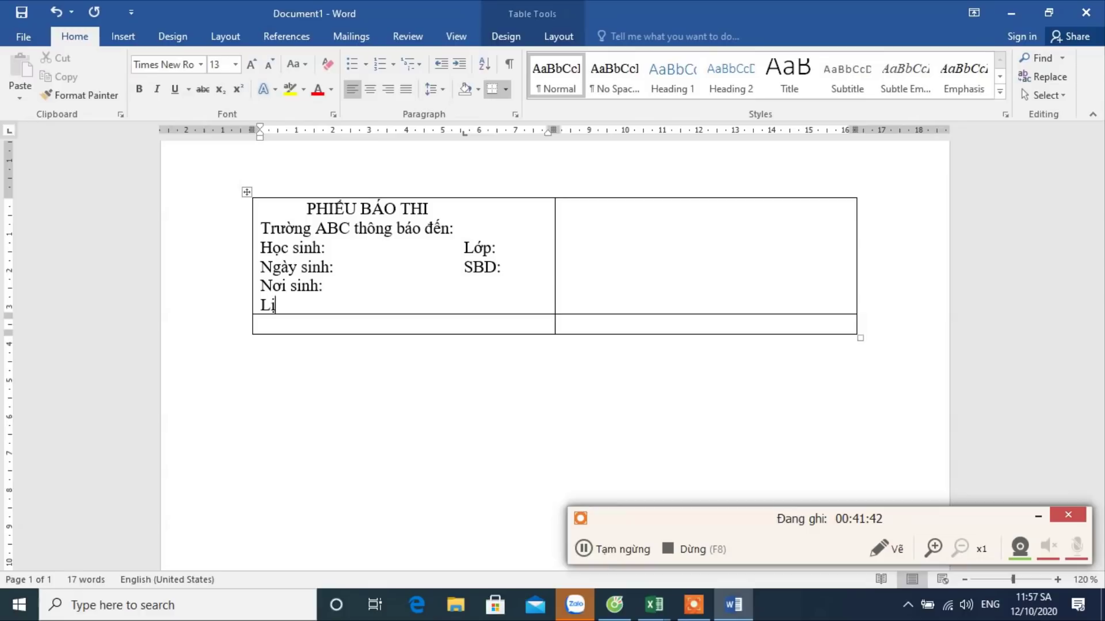
pyautogui.write('ịch thi:')
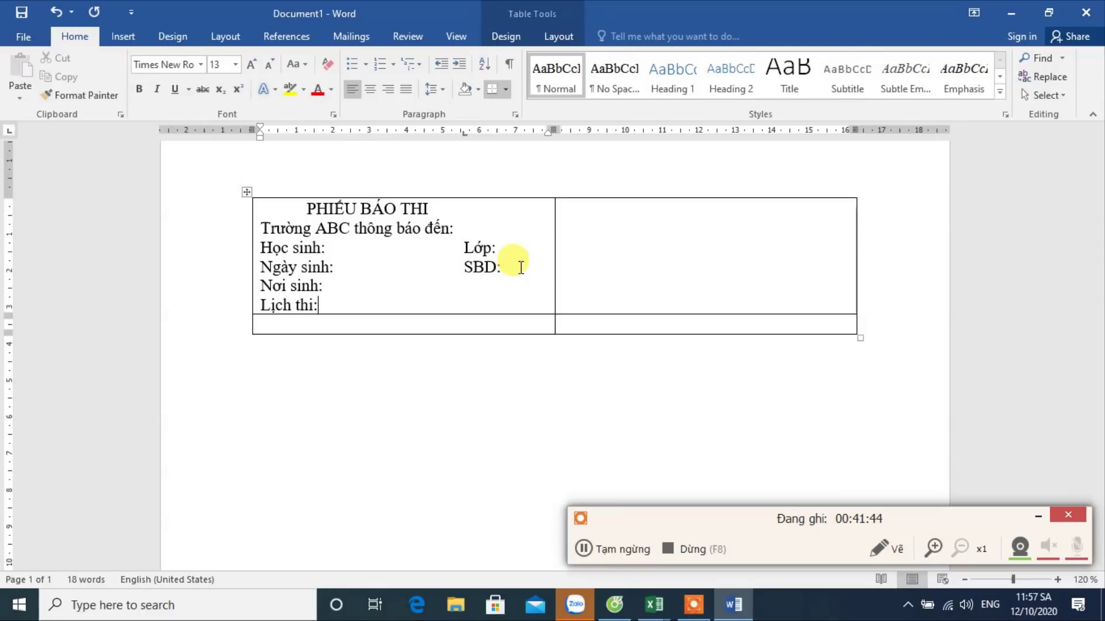
pyautogui.press('Return')
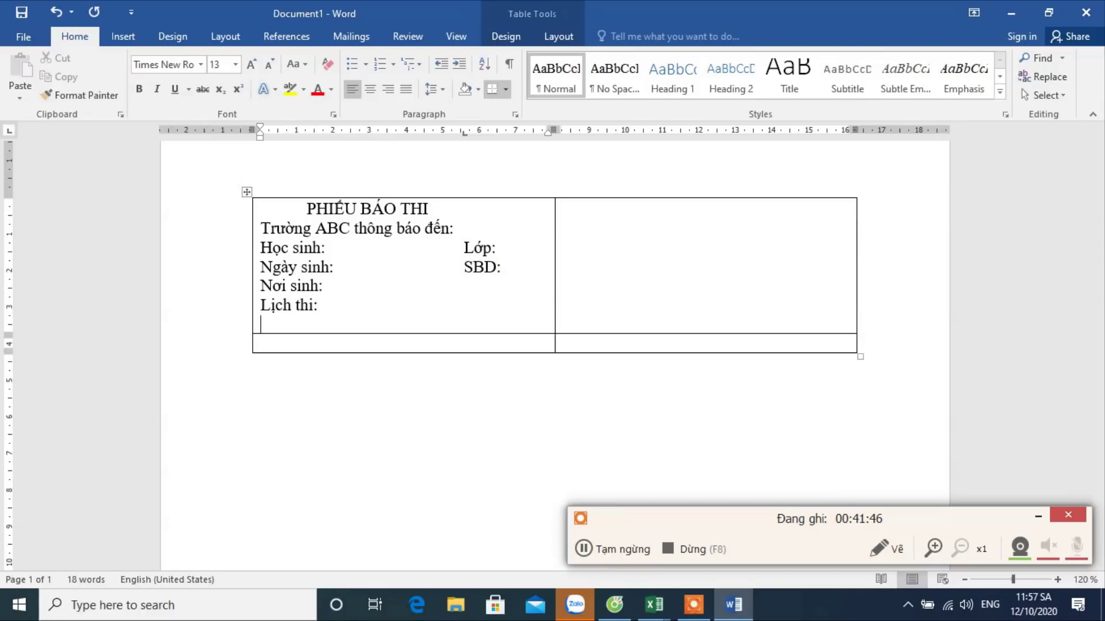
pyautogui.click(133, 43)
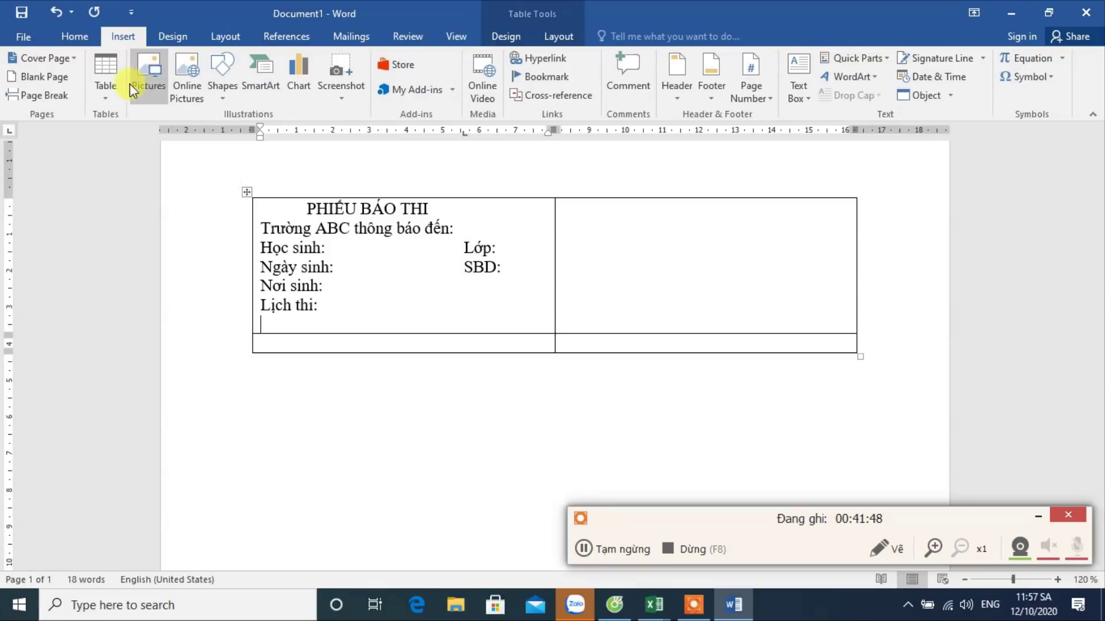
pyautogui.click(112, 94)
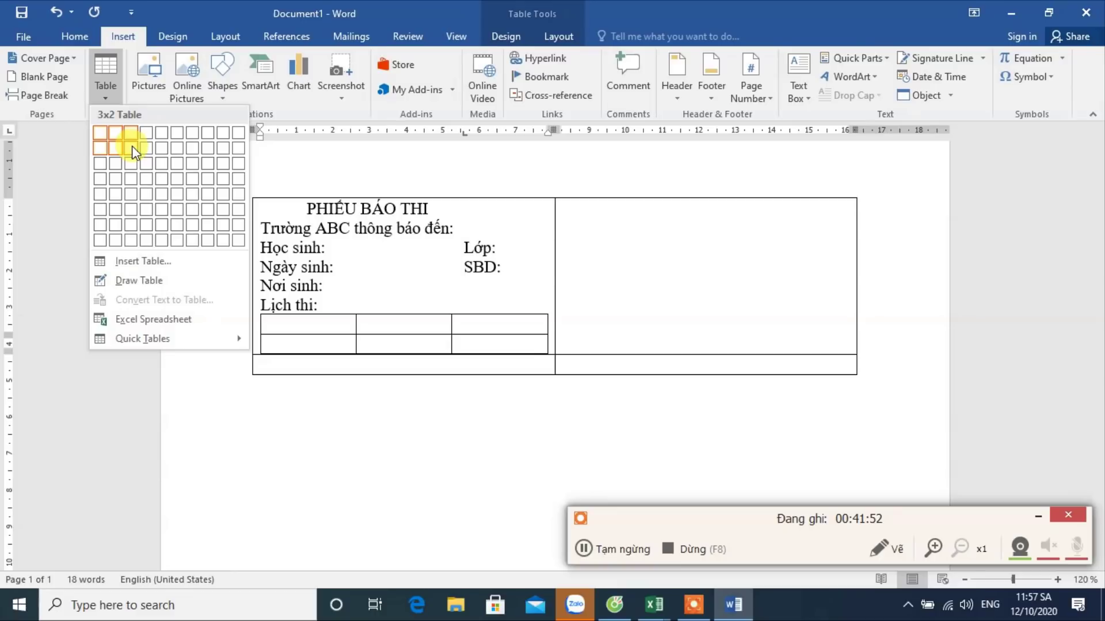
# Step: Insert a five-column schedule table with 'Thời gian', 'Sáng' and 'Chiều' row labels
pyautogui.click(162, 148)
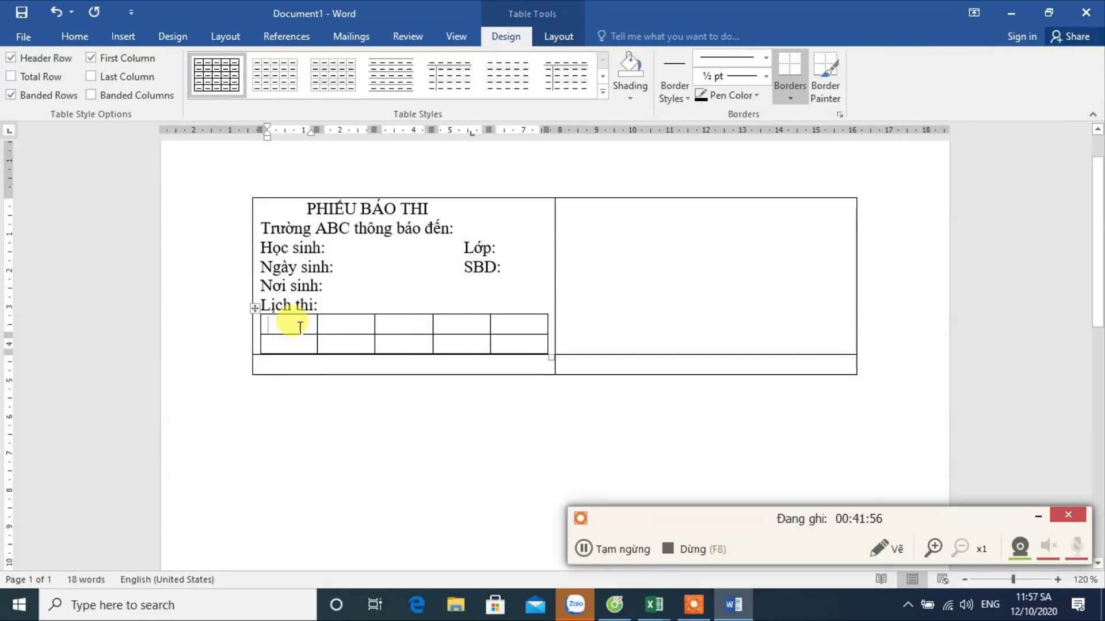
pyautogui.write('Thời gian')
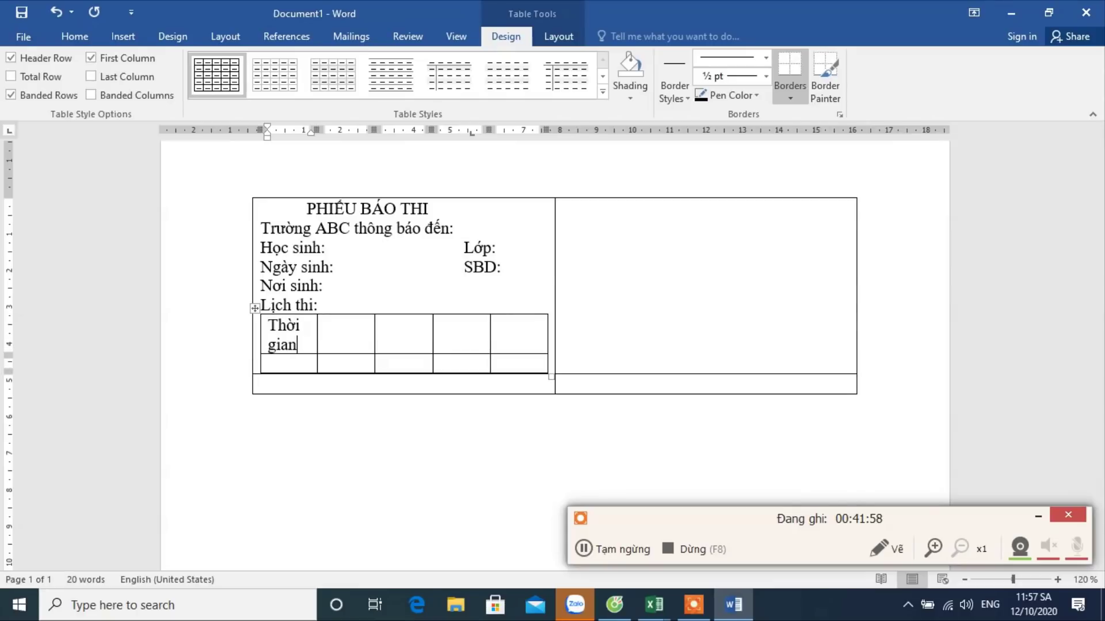
pyautogui.press('Down')
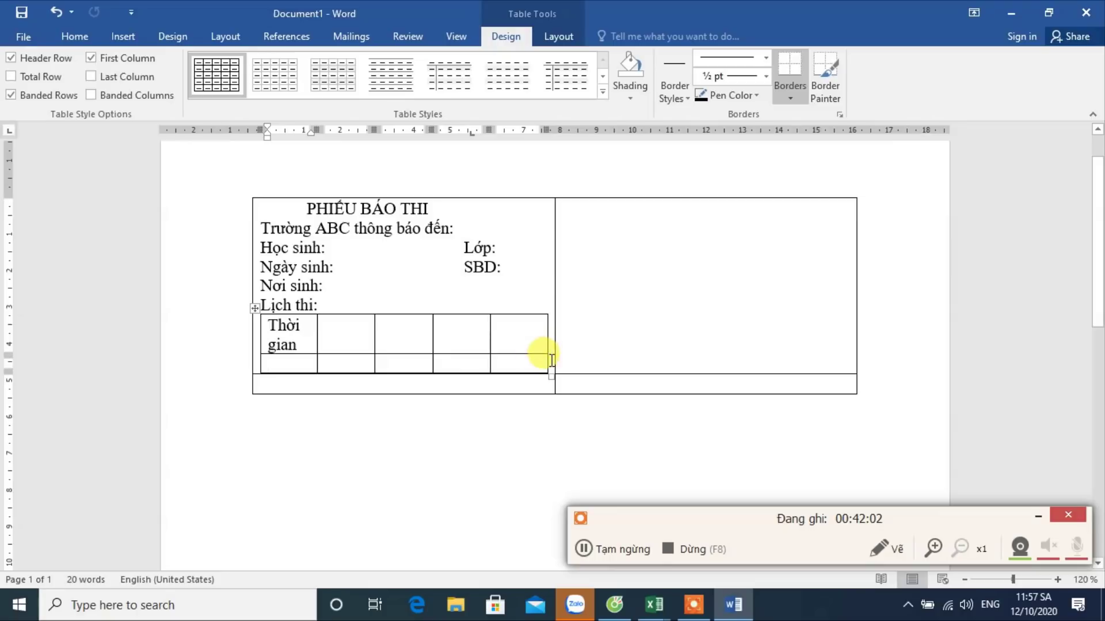
pyautogui.moveTo(565, 394); pyautogui.dragTo(539, 460)
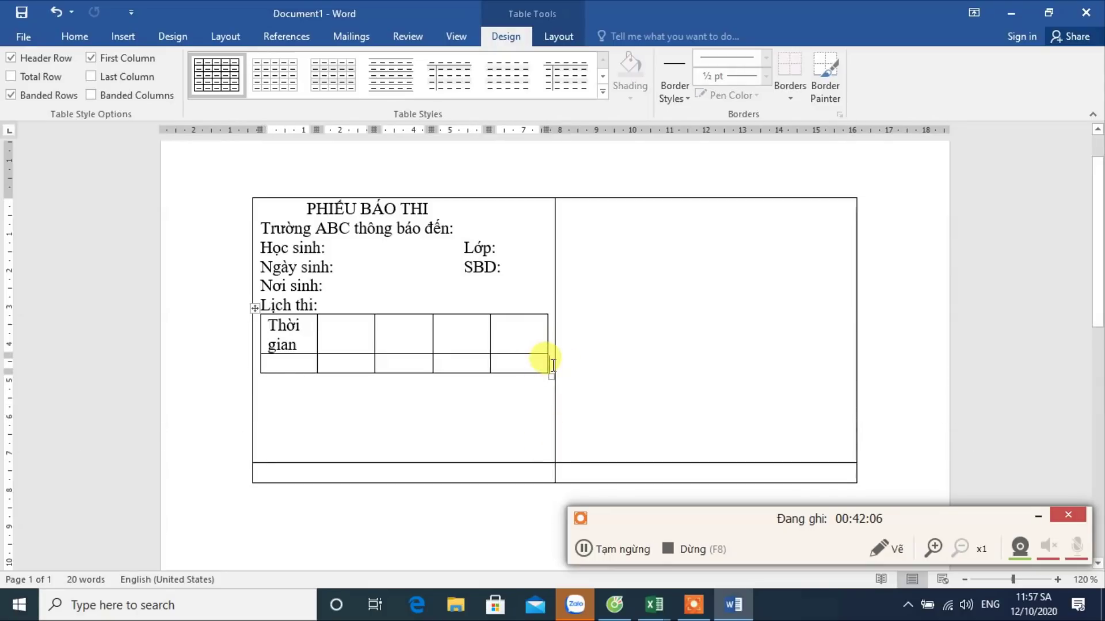
pyautogui.click(308, 363)
pyautogui.write('Sáng')
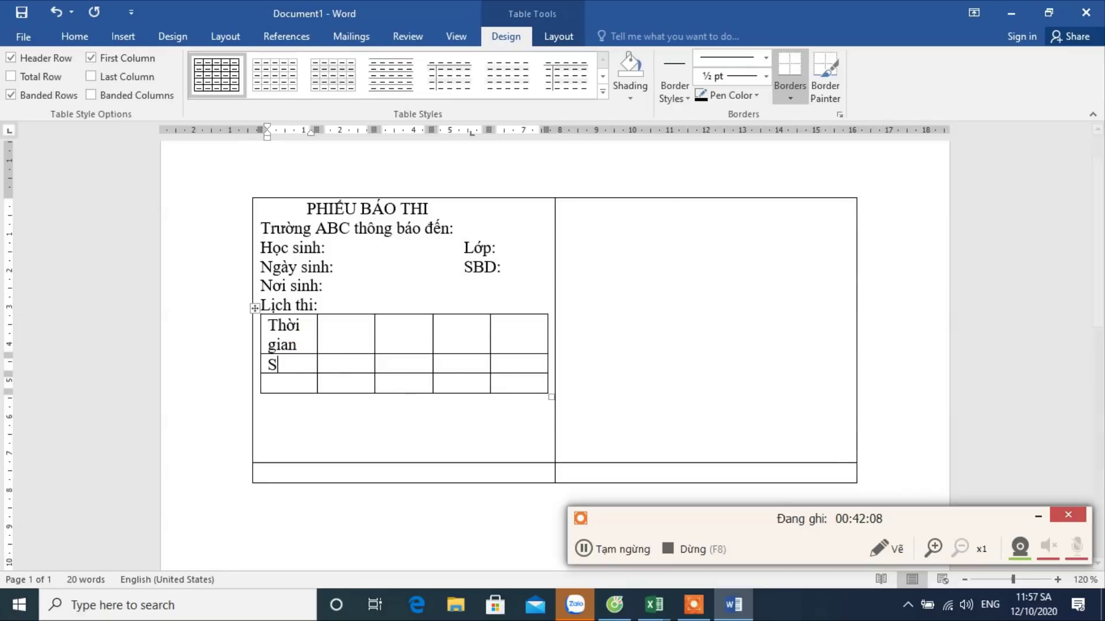
pyautogui.press('Down')
pyautogui.write('Chiều')
# Step: Enter the first exam date with the year wrapped below, and the Window morning session
pyautogui.click(353, 334)
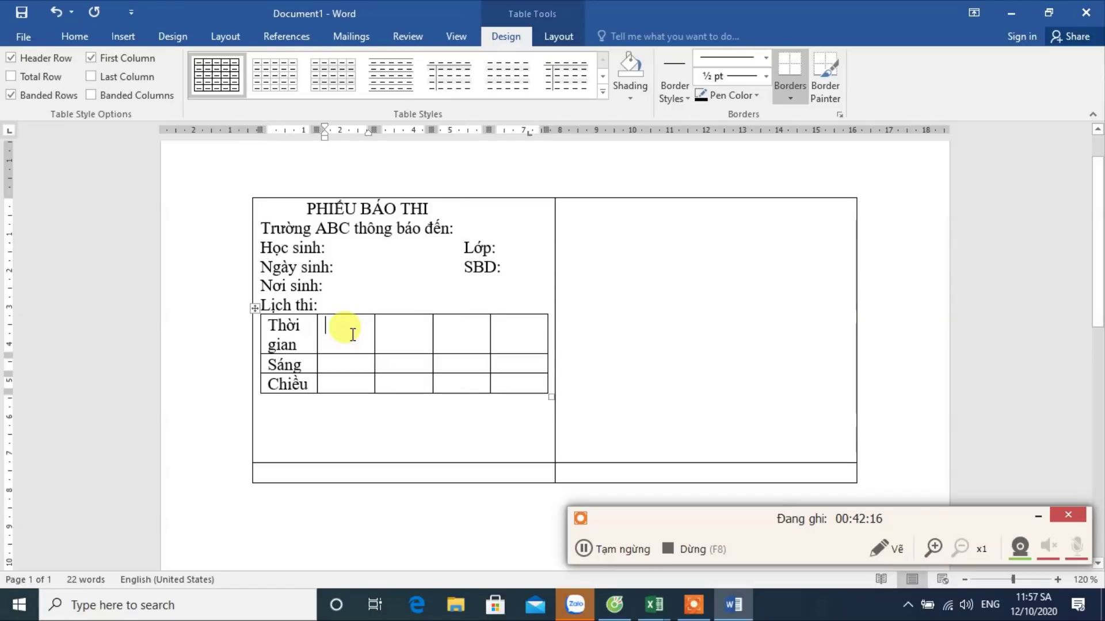
pyautogui.write('19/2')
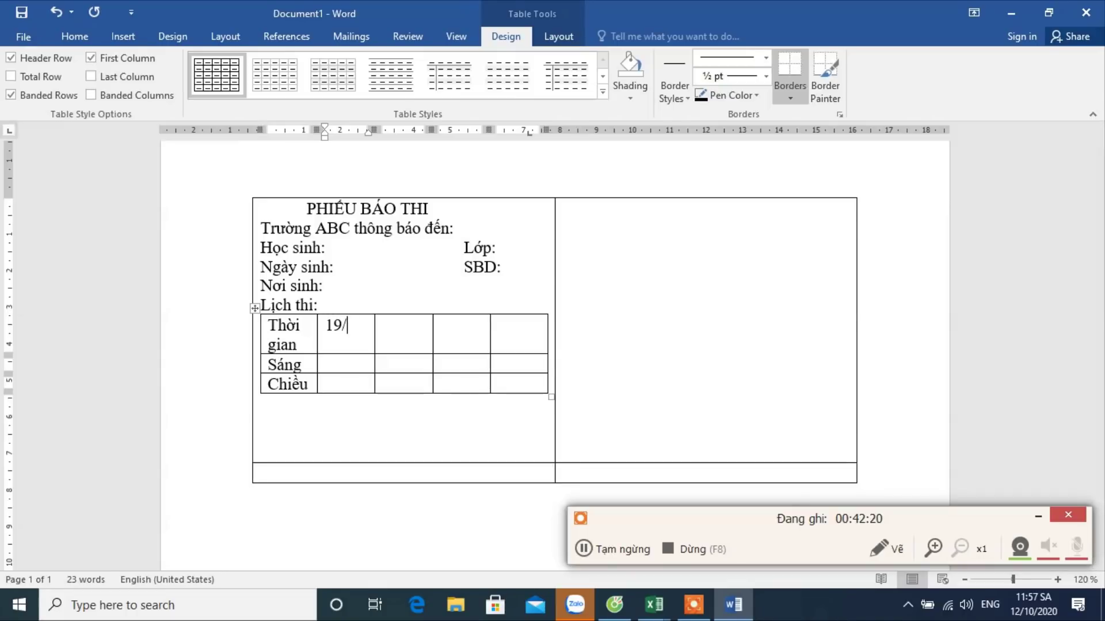
pyautogui.write('/2020')
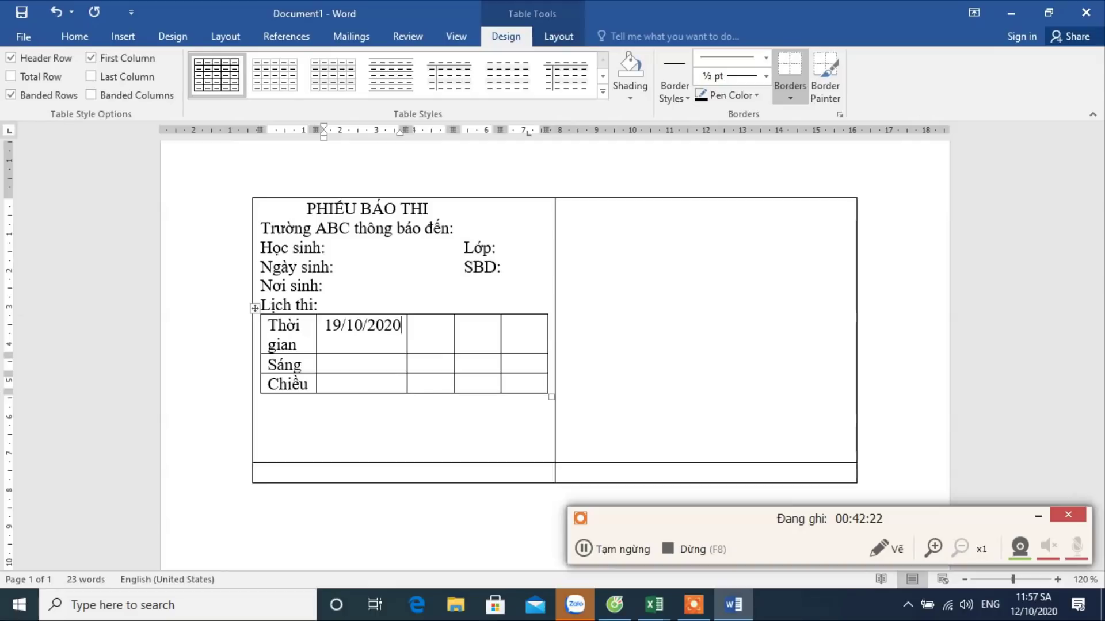
pyautogui.click(331, 364)
pyautogui.write('Wo')
pyautogui.write('ow')
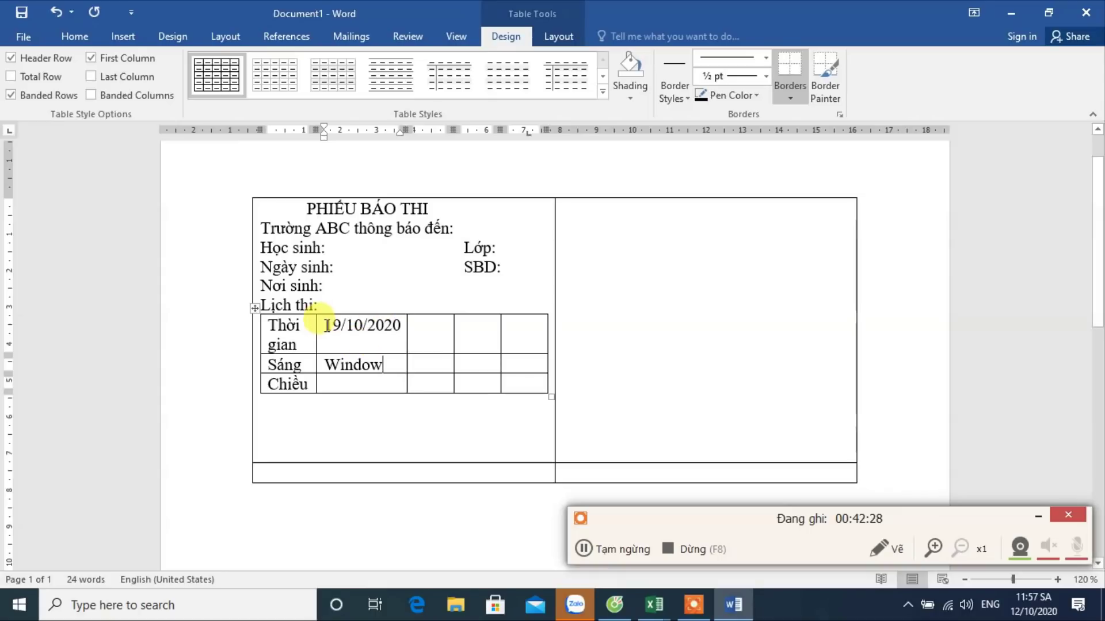
pyautogui.moveTo(347, 326); pyautogui.dragTo(366, 327)
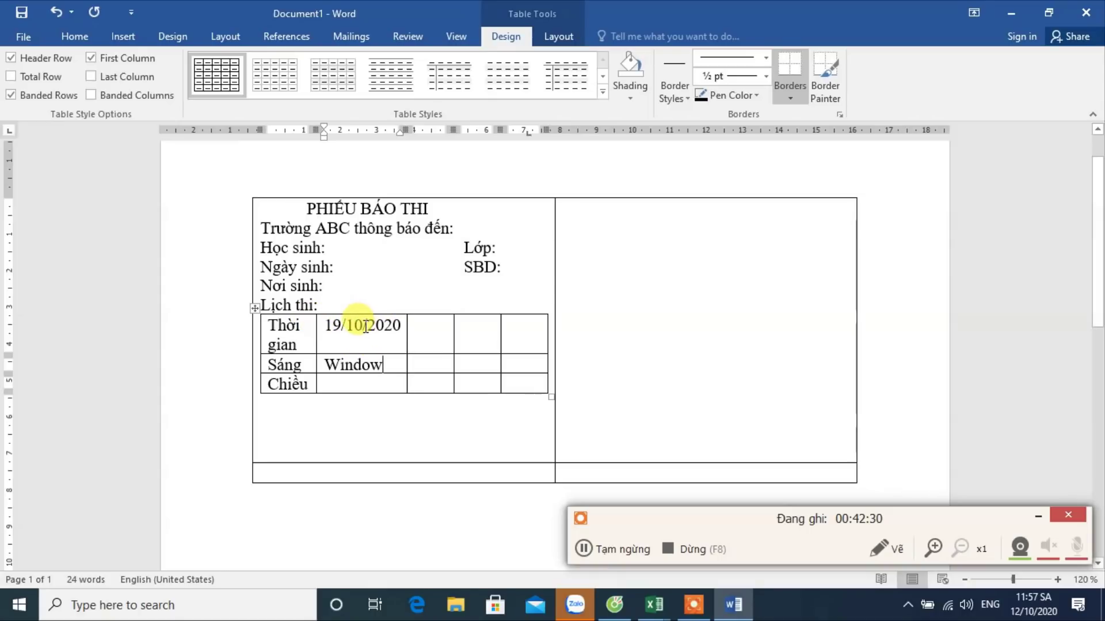
pyautogui.click(369, 325)
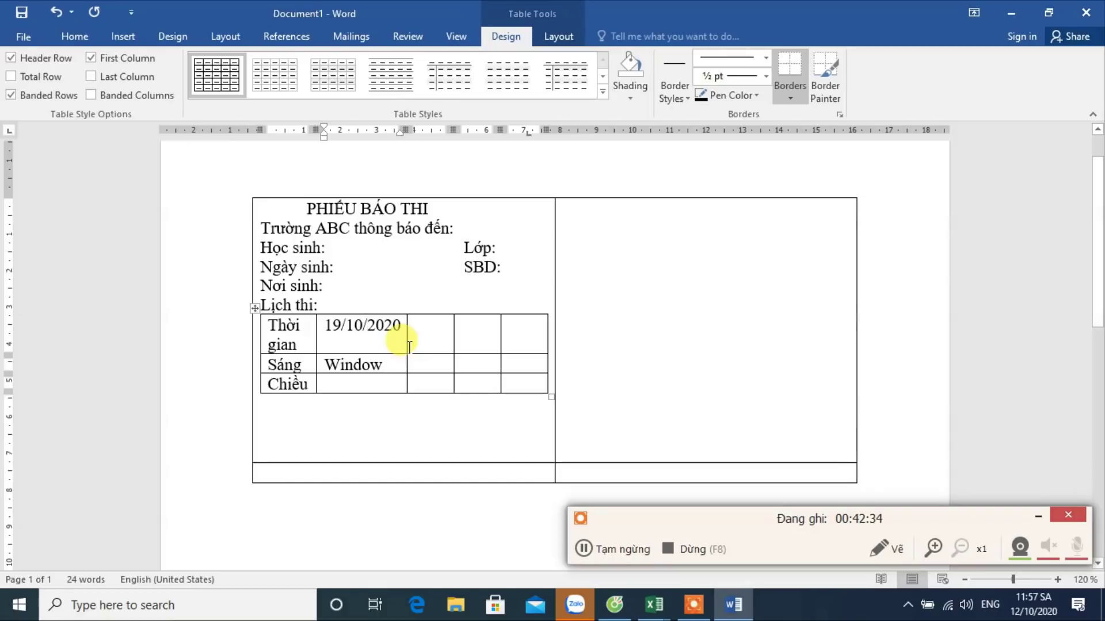
pyautogui.press('Return')
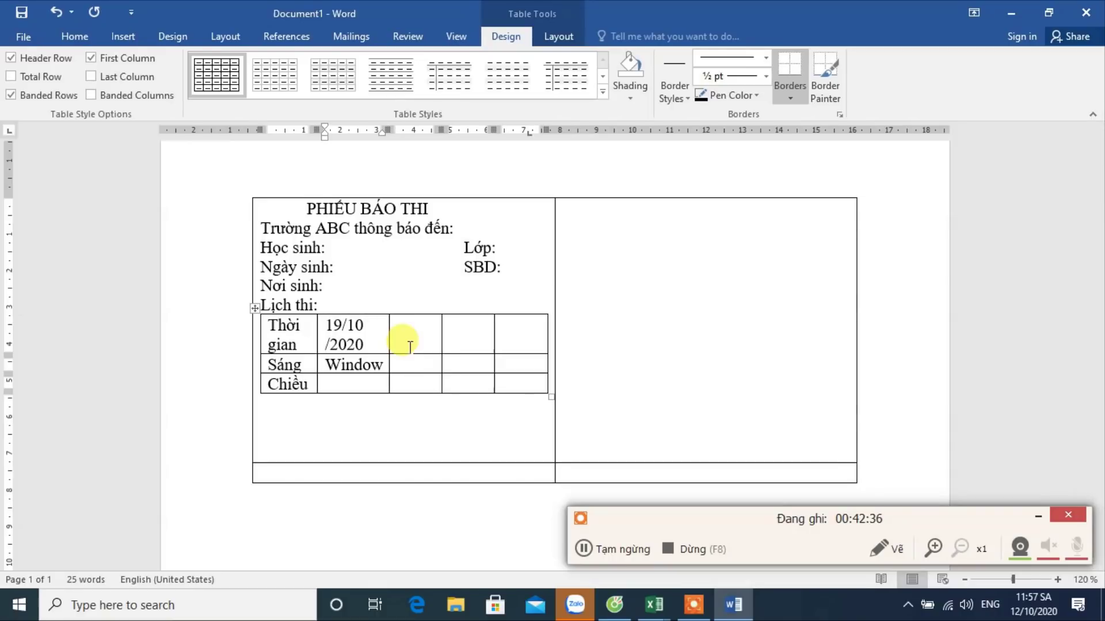
# Step: Add the 20/10/2020 date, the Excel morning session, and Powerpoint in the last afternoon cell
pyautogui.click(399, 326)
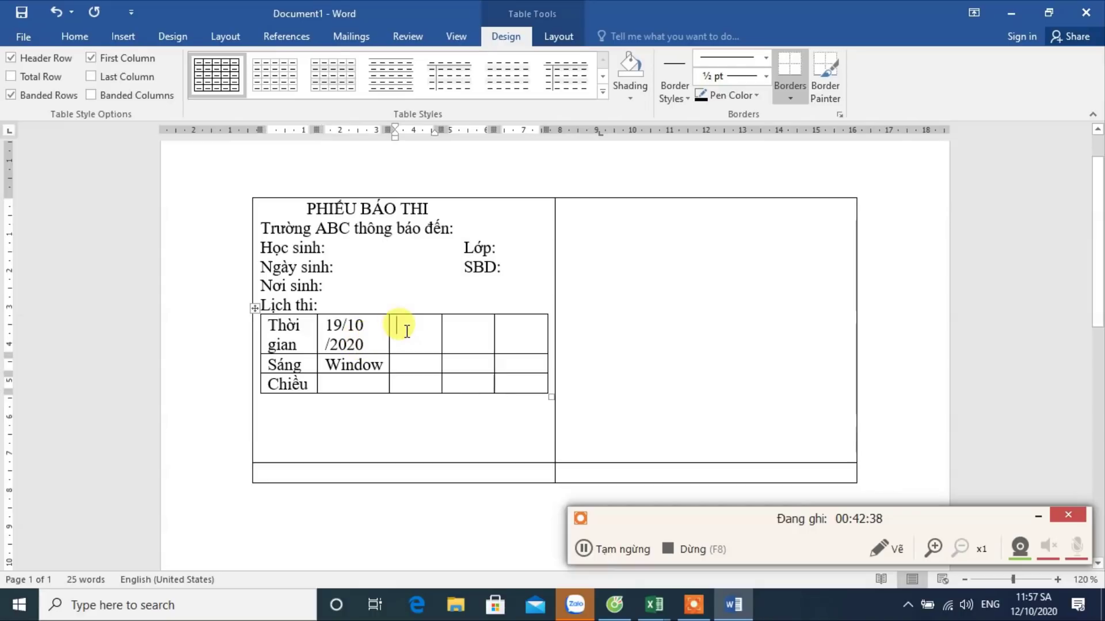
pyautogui.write('20/10')
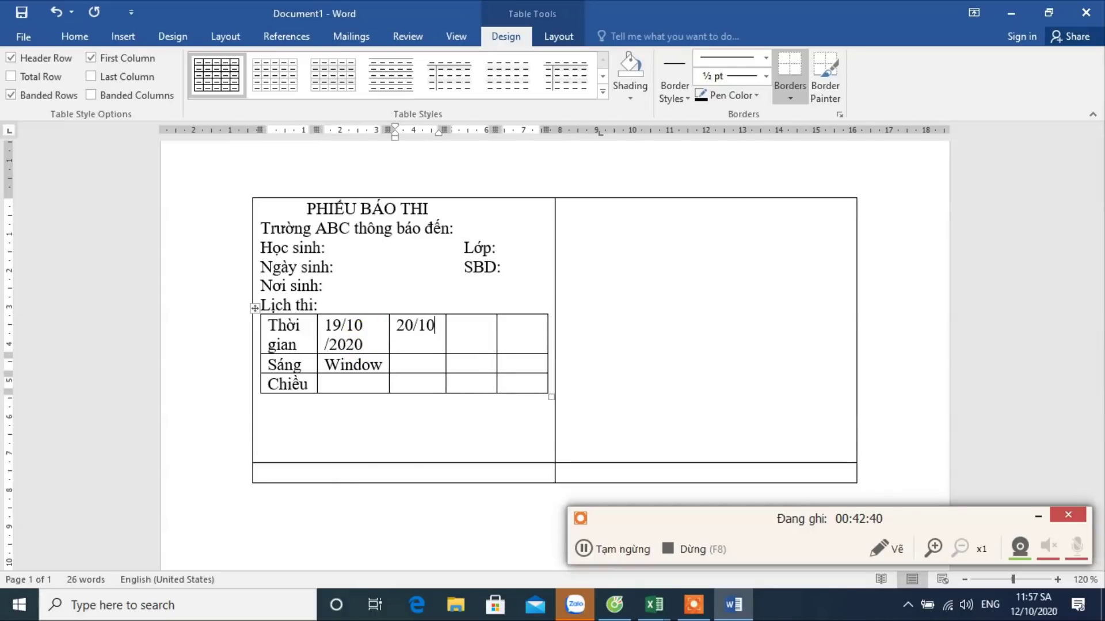
pyautogui.write('/2020')
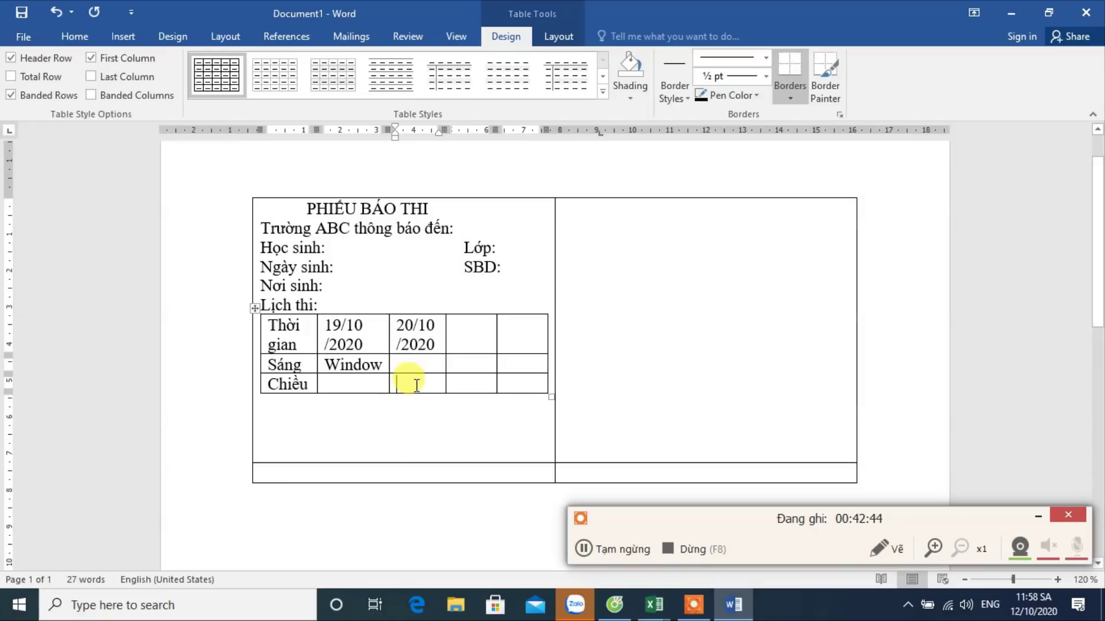
pyautogui.write('Word')
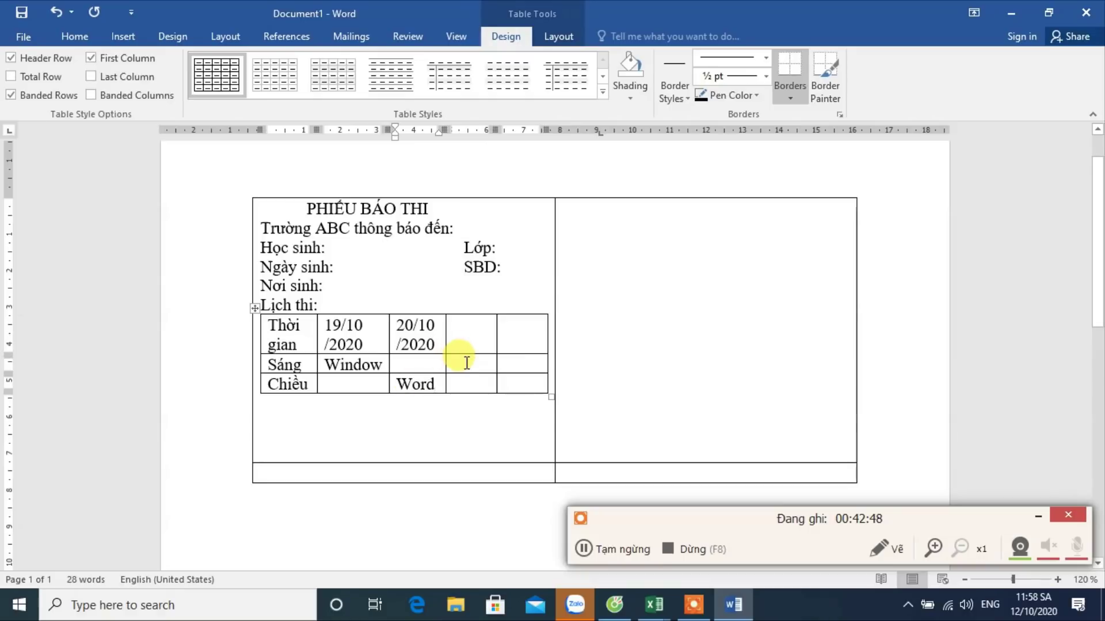
pyautogui.click(461, 361)
pyautogui.write('Ê')
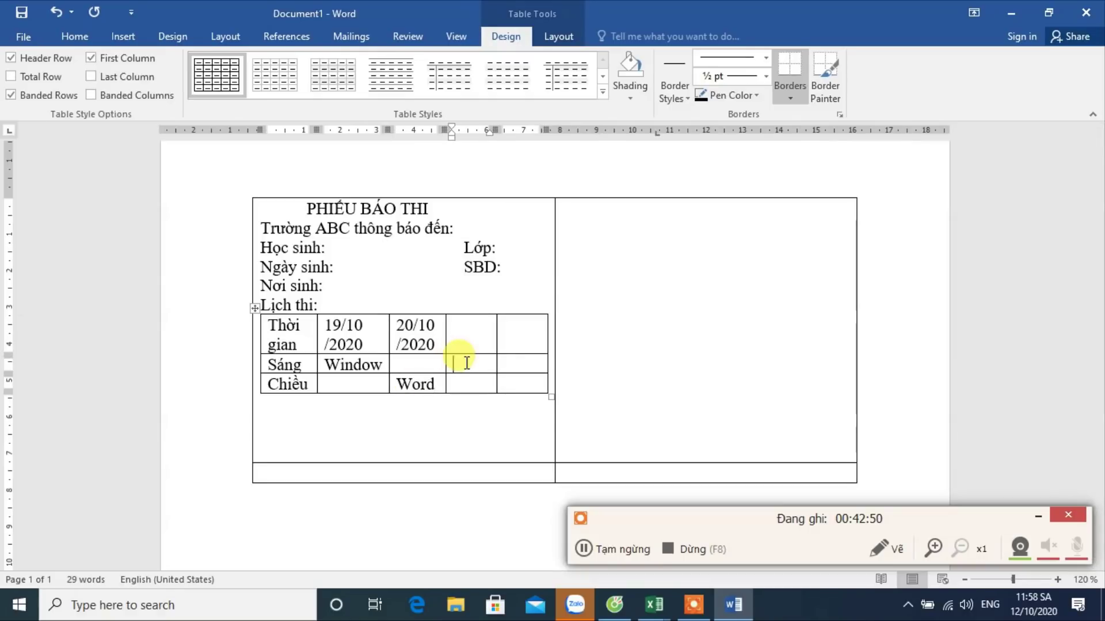
pyautogui.write('xcel')
pyautogui.click(520, 385)
pyautogui.write('P')
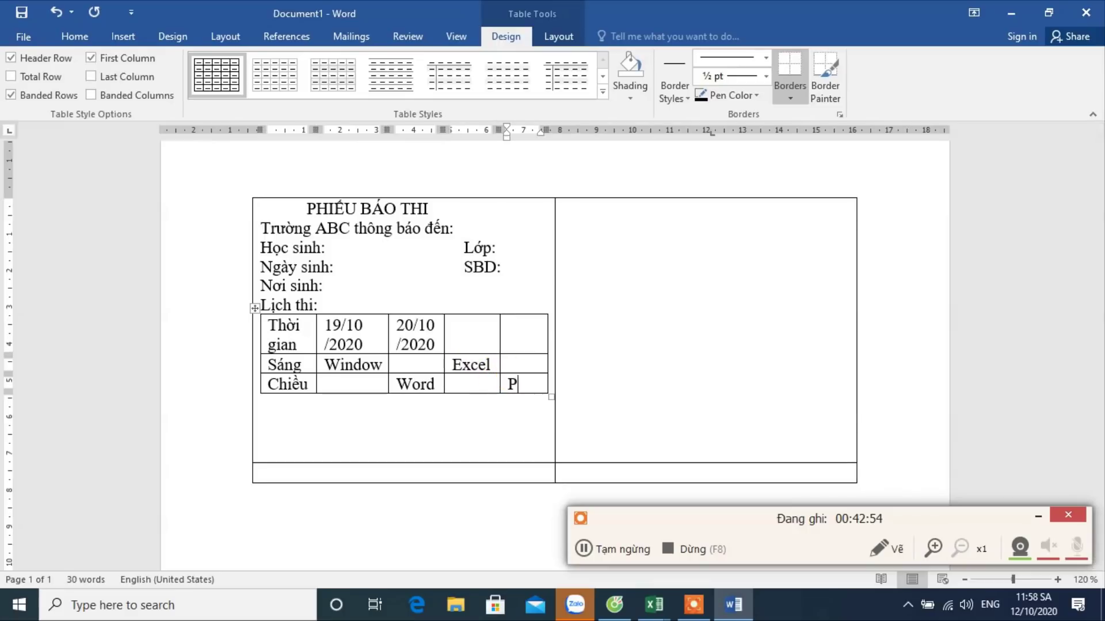
pyautogui.write('owerpoint')
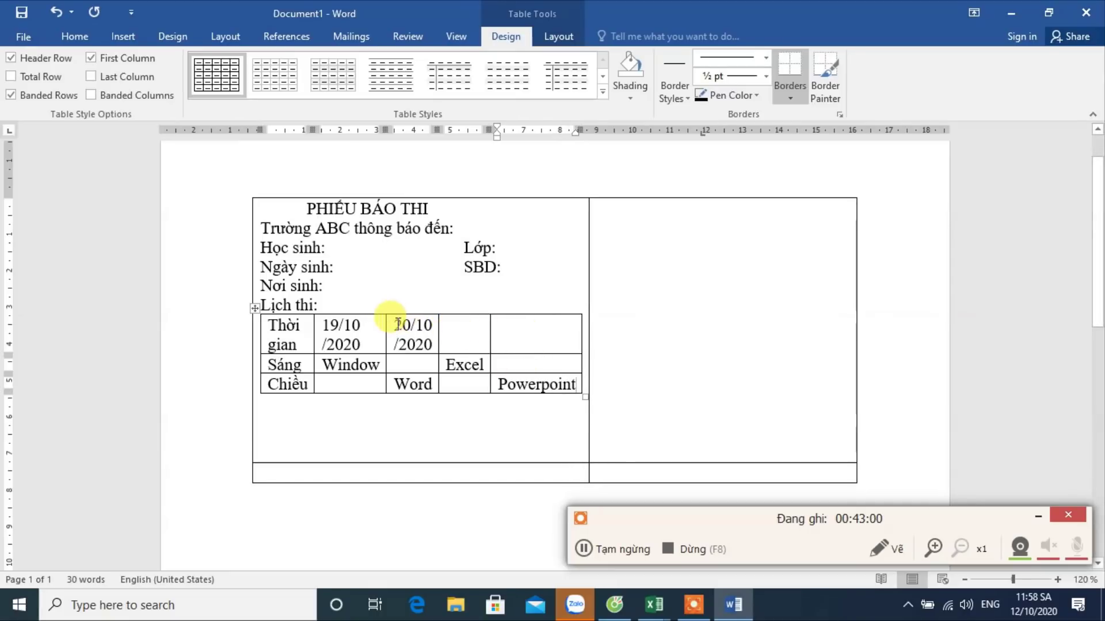
# Step: Copy the 20/10/2020 date into the empty date cells and change them to 21/10 and 22/10
pyautogui.moveTo(397, 324)
pyautogui.mouseDown()
pyautogui.moveTo(432, 346)
pyautogui.moveTo(454, 326)
pyautogui.mouseUp()
pyautogui.hotkey('ctrl', 'c')
pyautogui.write('1')
pyautogui.hotkey('ctrl', 'v')
pyautogui.press('Delete')
pyautogui.write('2')
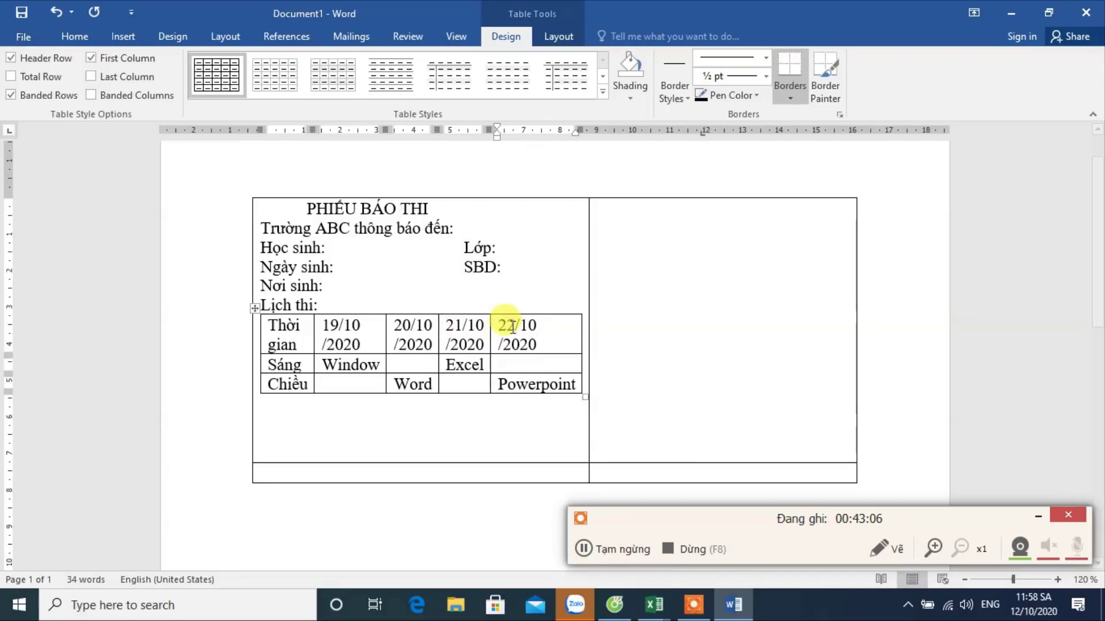
pyautogui.click(254, 309)
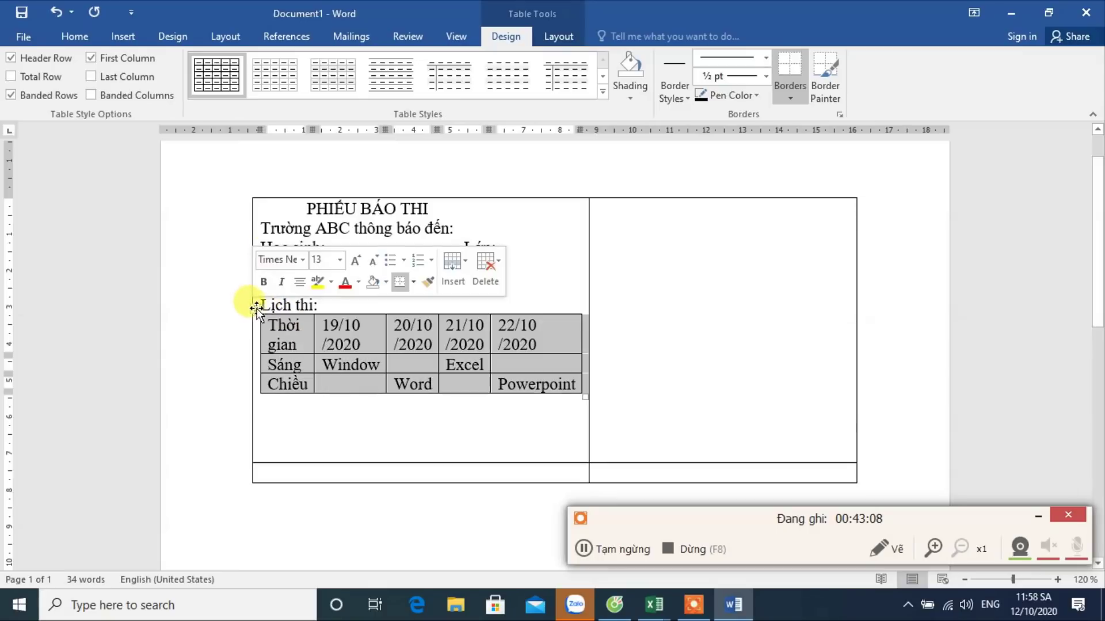
# Step: Shrink the schedule table's text to 11 pt
pyautogui.click(72, 37)
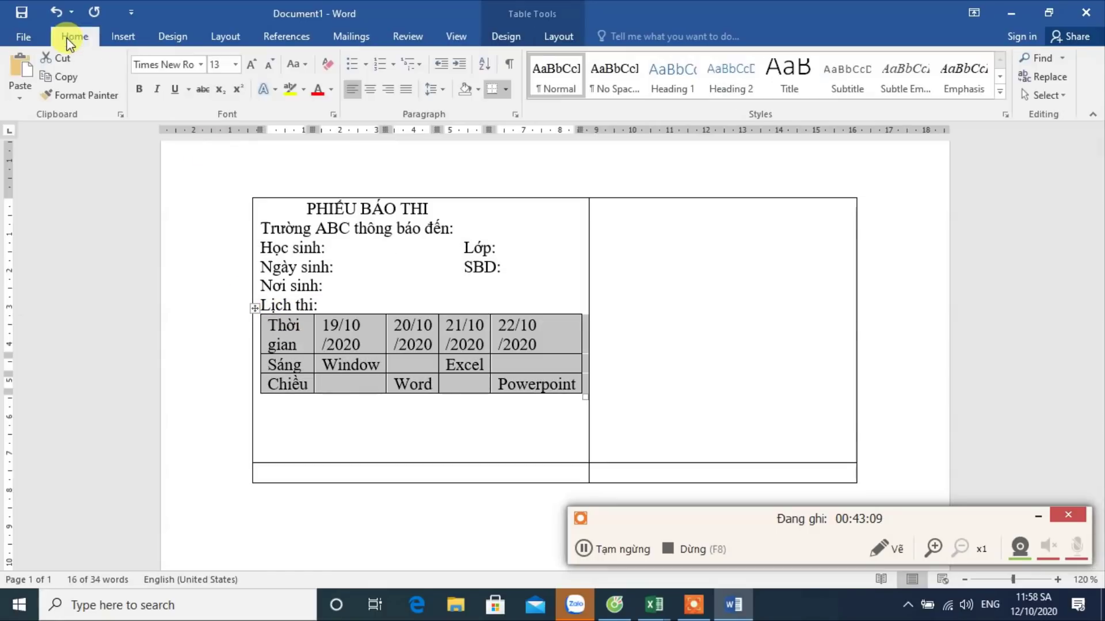
pyautogui.click(268, 65)
pyautogui.click(267, 65)
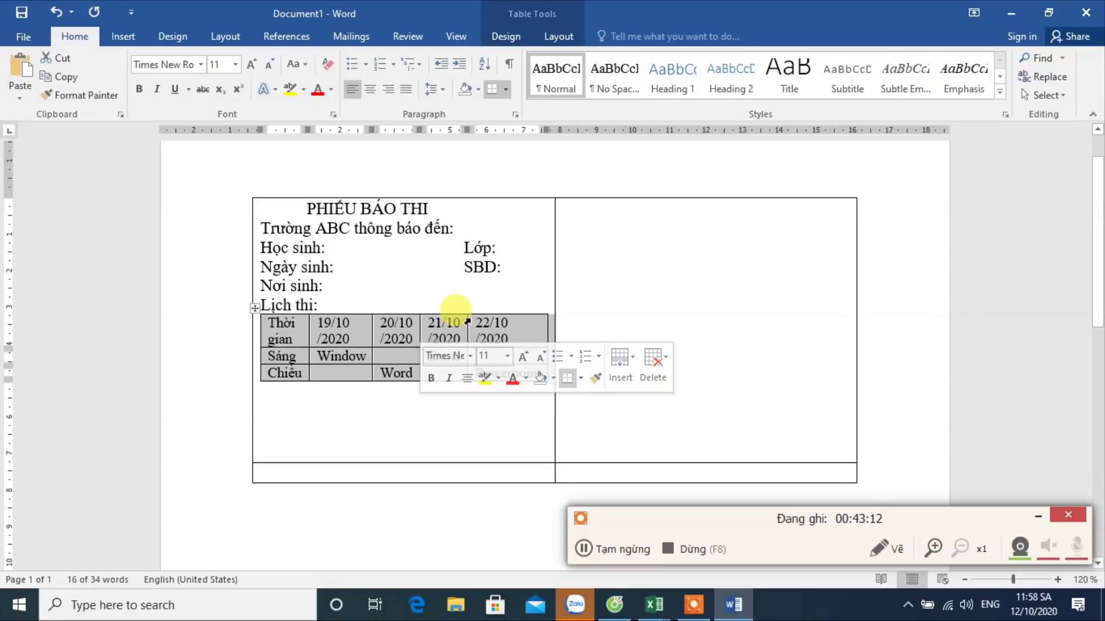
pyautogui.click(525, 260)
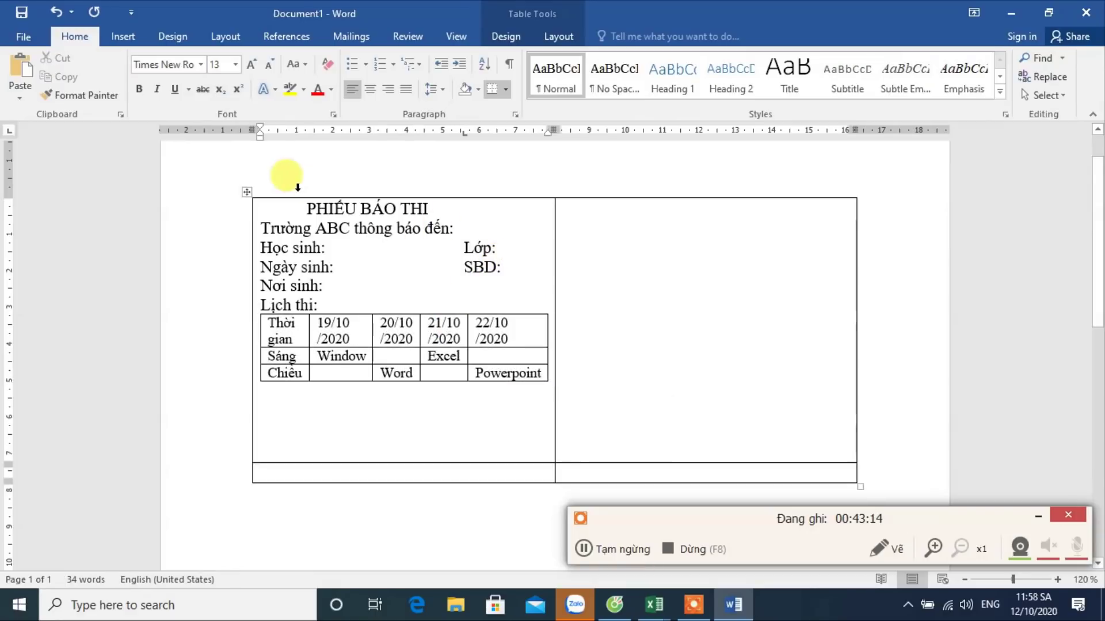
# Step: Move the left page margin further left and widen the notice's left cell
pyautogui.moveTo(243, 128); pyautogui.dragTo(222, 128)
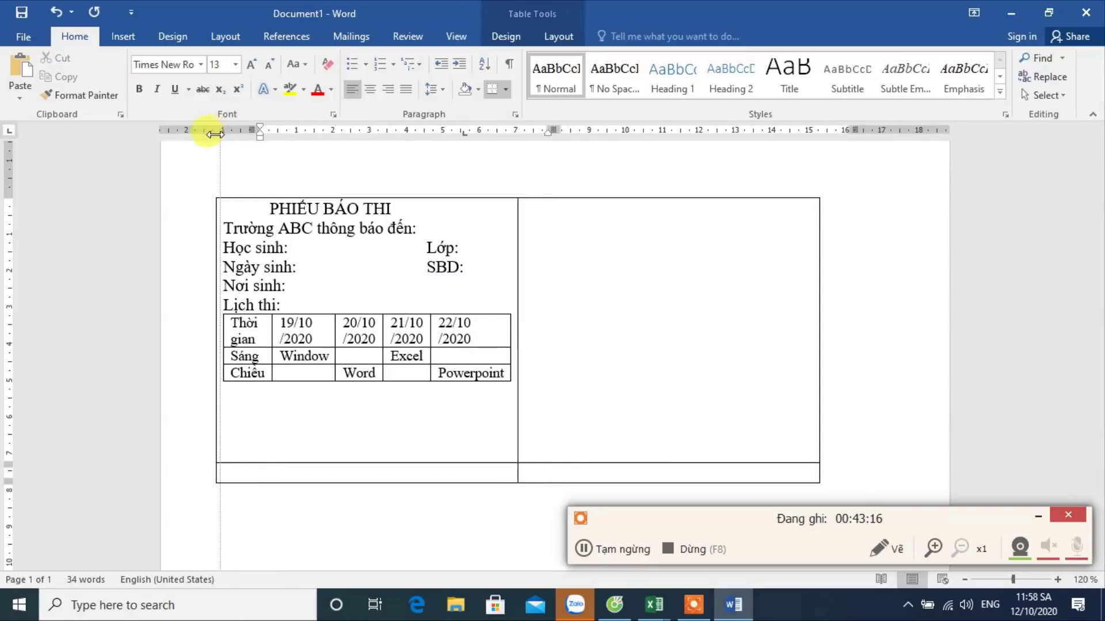
pyautogui.moveTo(10, 193); pyautogui.dragTo(15, 156)
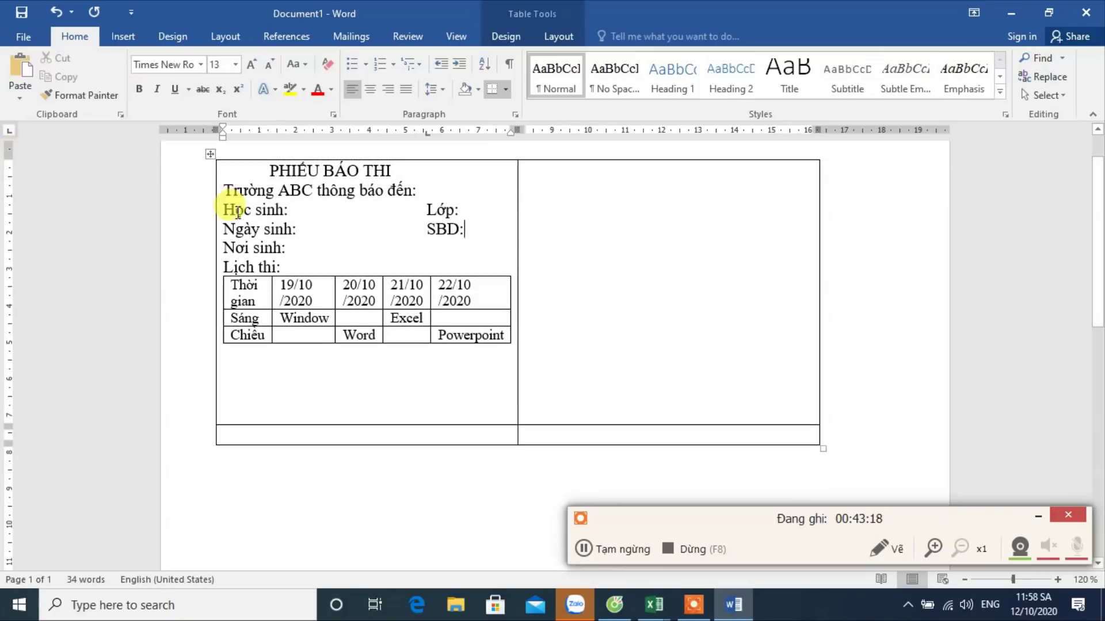
pyautogui.hotkey('ctrl', 'z')
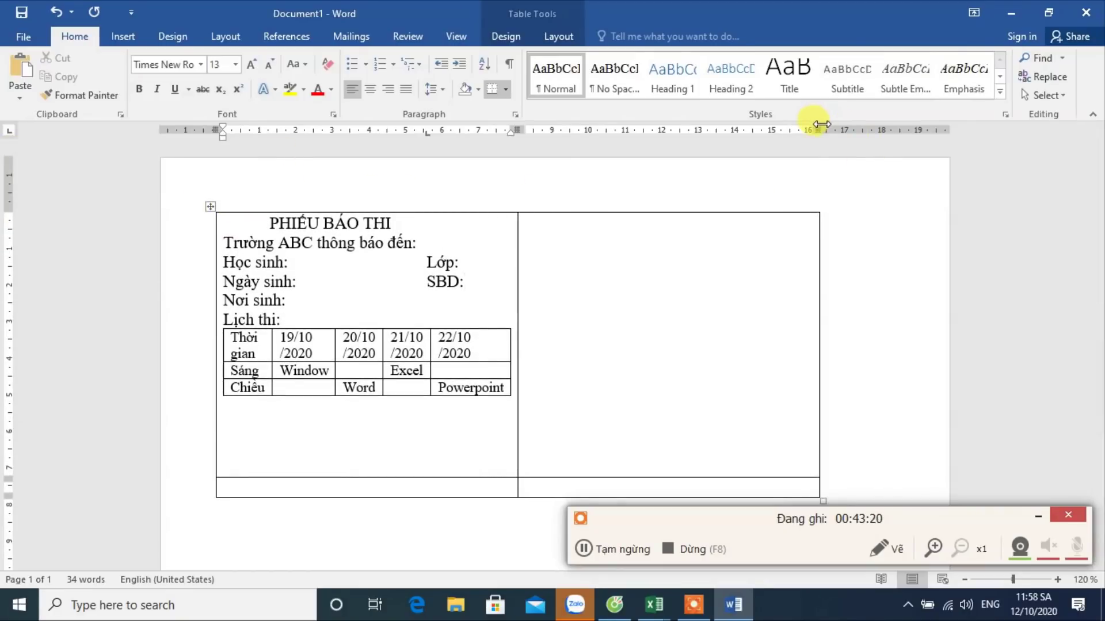
pyautogui.moveTo(514, 128); pyautogui.dragTo(533, 128)
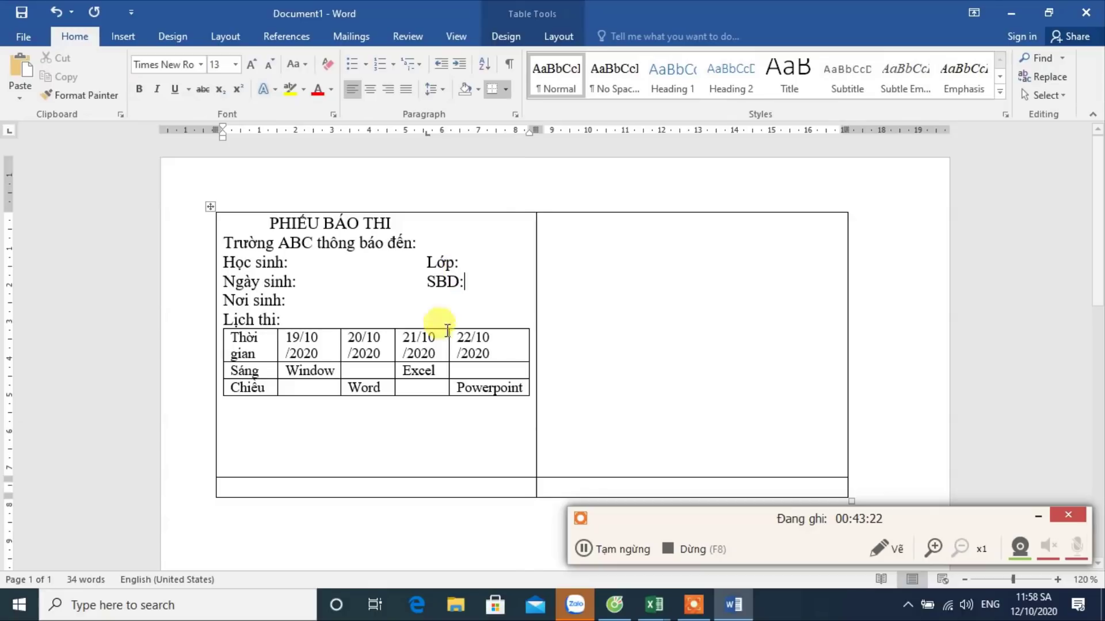
pyautogui.click(533, 393)
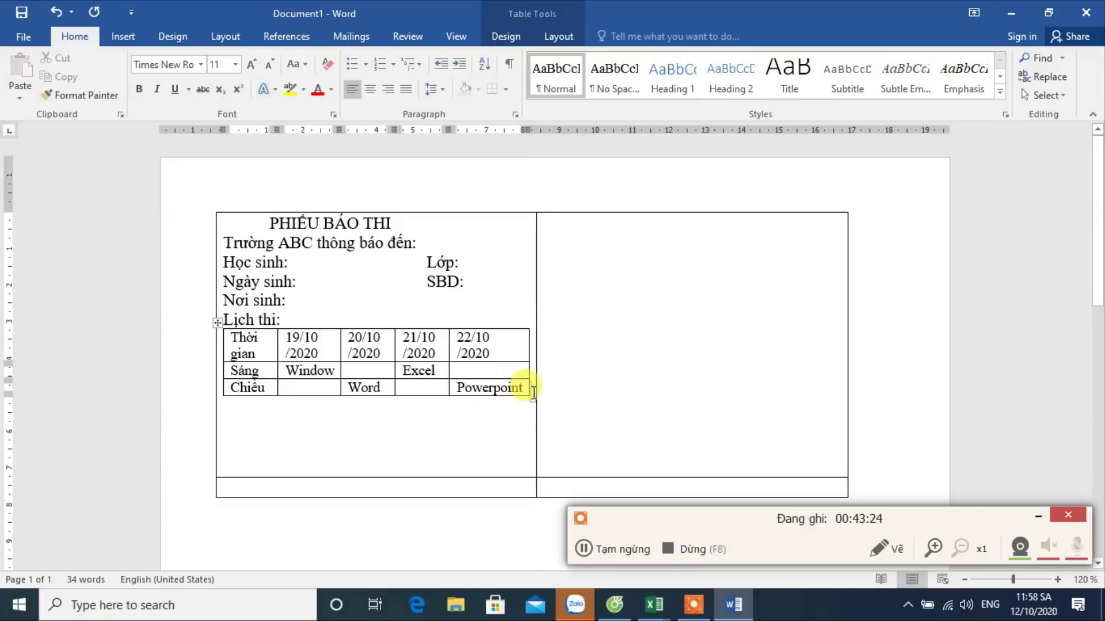
pyautogui.press('Return')
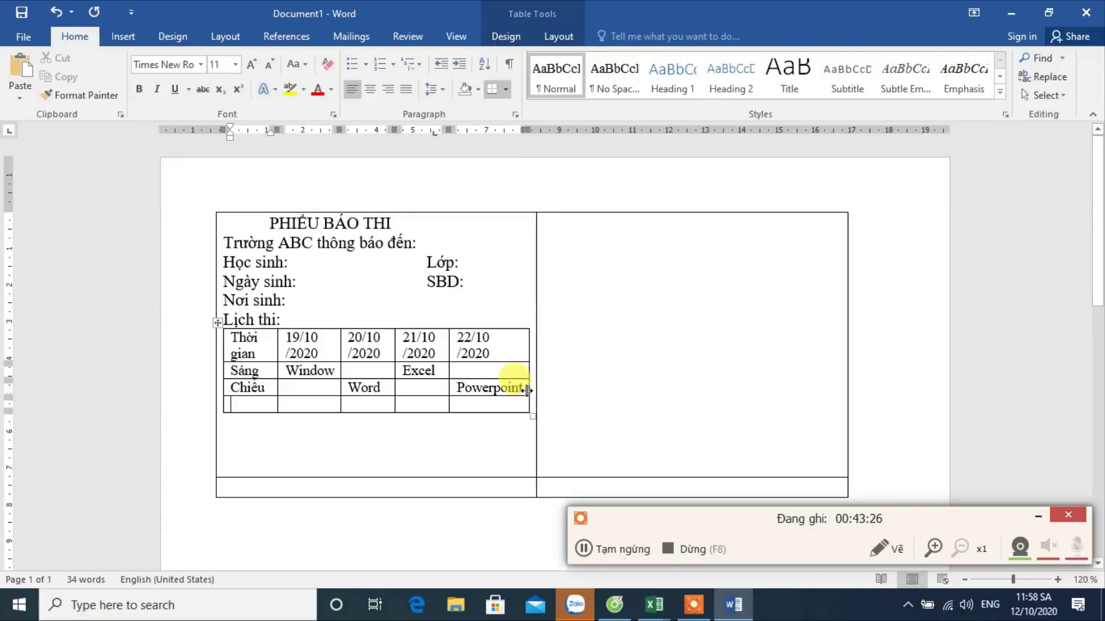
pyautogui.hotkey('ctrl', 'z')
pyautogui.click(283, 414)
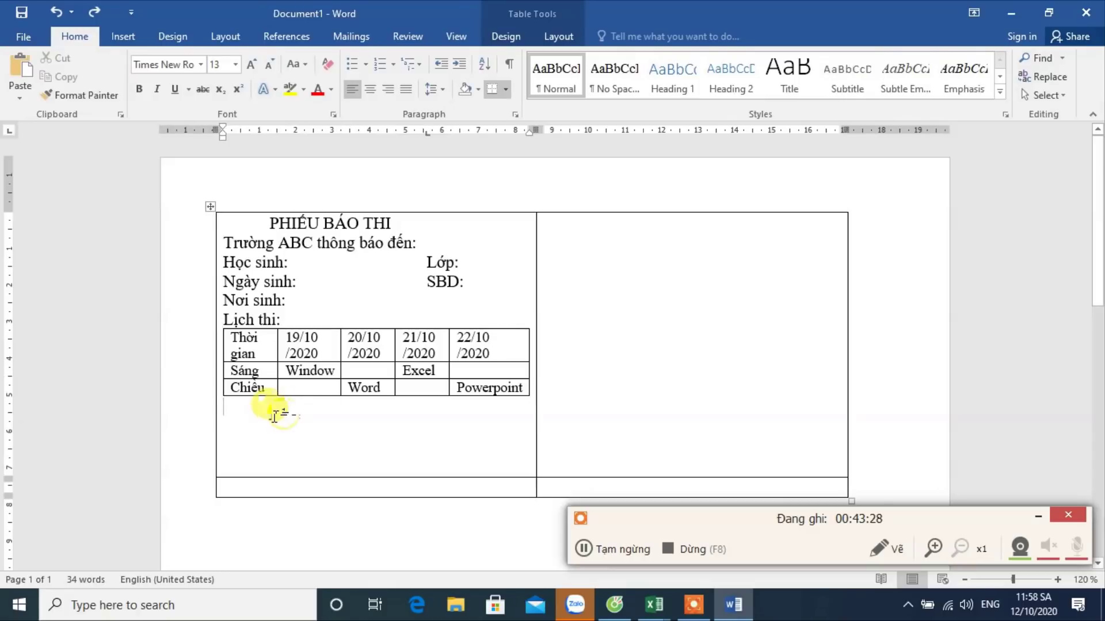
# Step: Type 'Lưu ý:' and an unbulleted dash line 'Học sinh có mặt trước 7h'
pyautogui.write('lLưu ý')
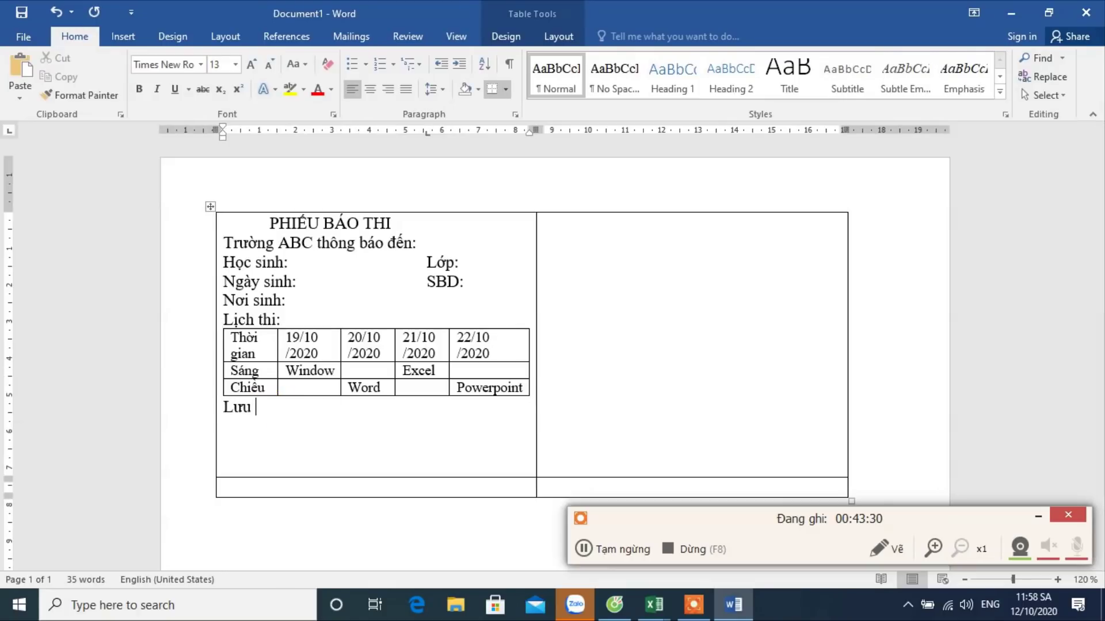
pyautogui.write(':')
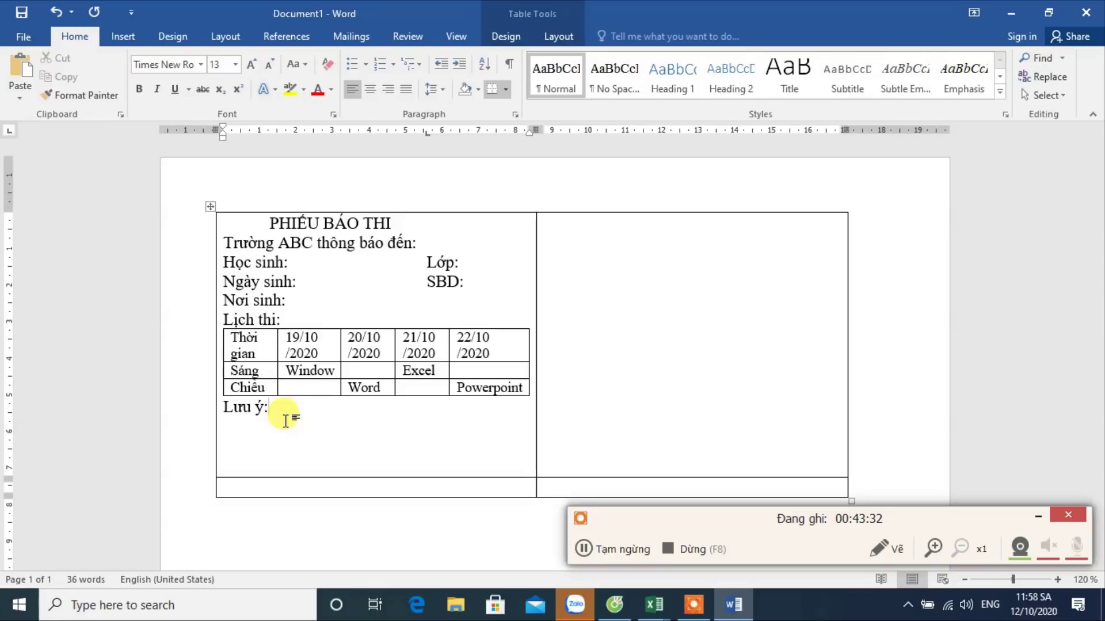
pyautogui.press('Return')
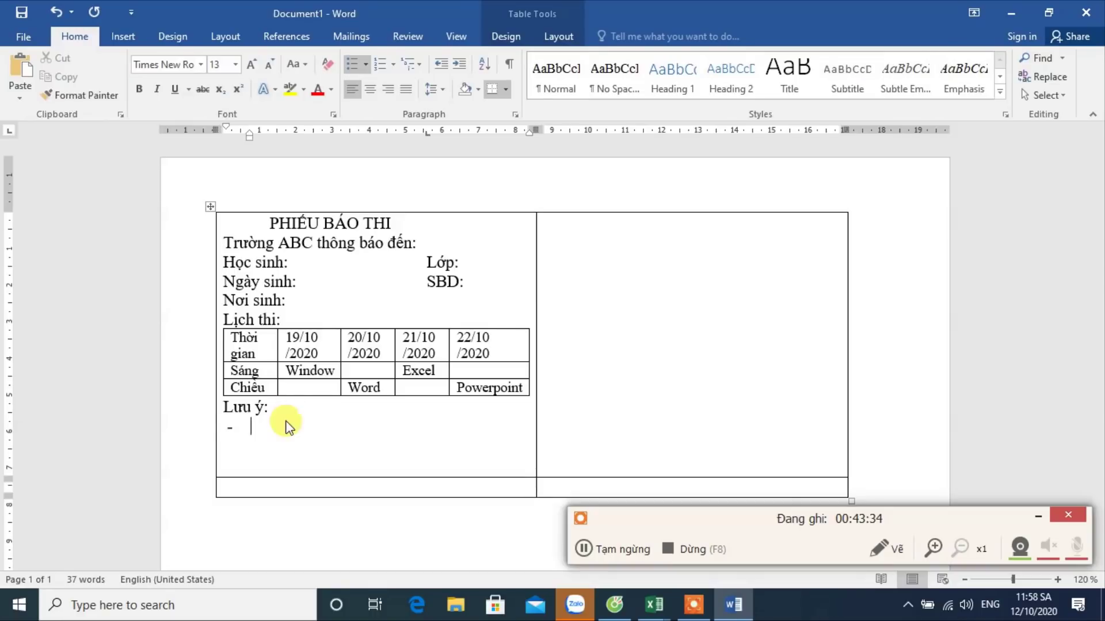
pyautogui.hotkey('ctrl', 'z')
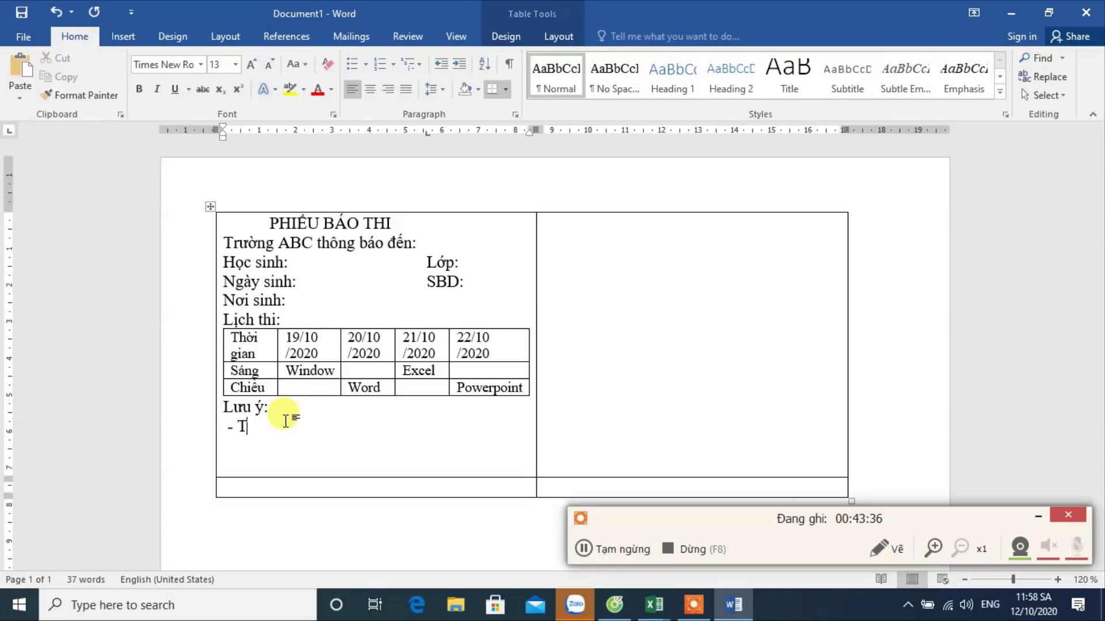
pyautogui.write('hí sinh')
pyautogui.press('BackSpace')
pyautogui.press('BackSpace')
pyautogui.press('BackSpace')
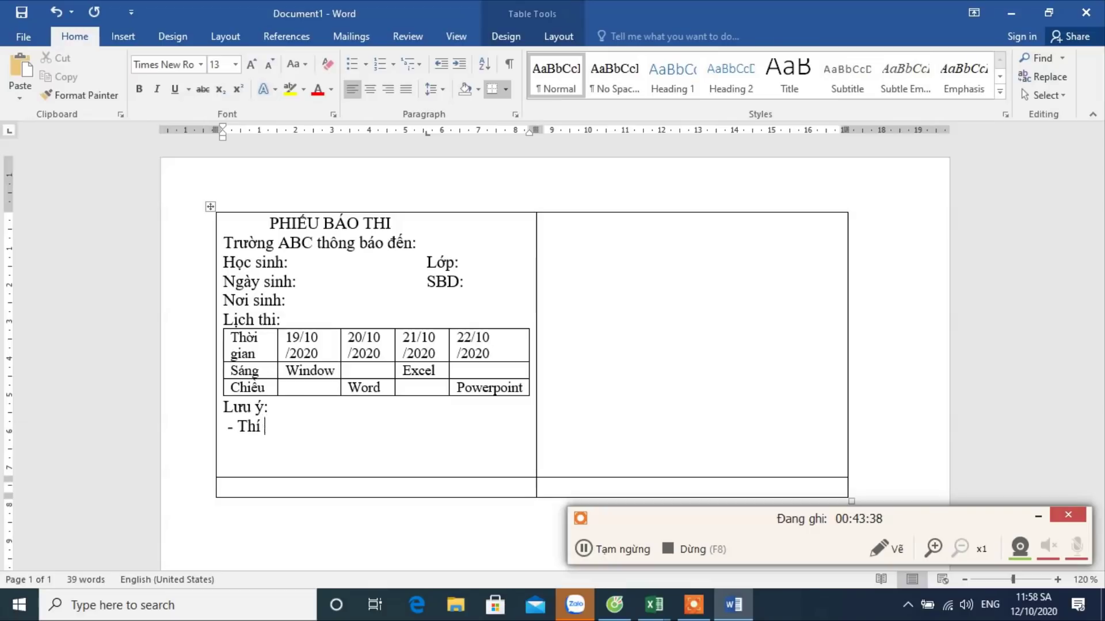
pyautogui.press('BackSpace')
pyautogui.write('Học sinh')
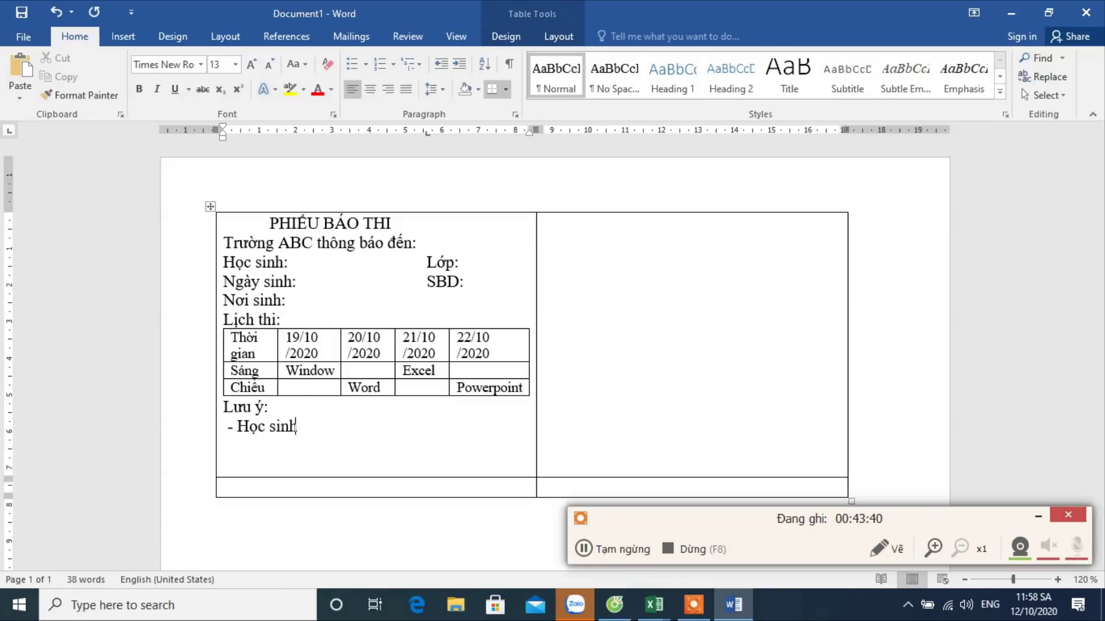
pyautogui.write(' có mặt trước ')
pyautogui.write('7h30')
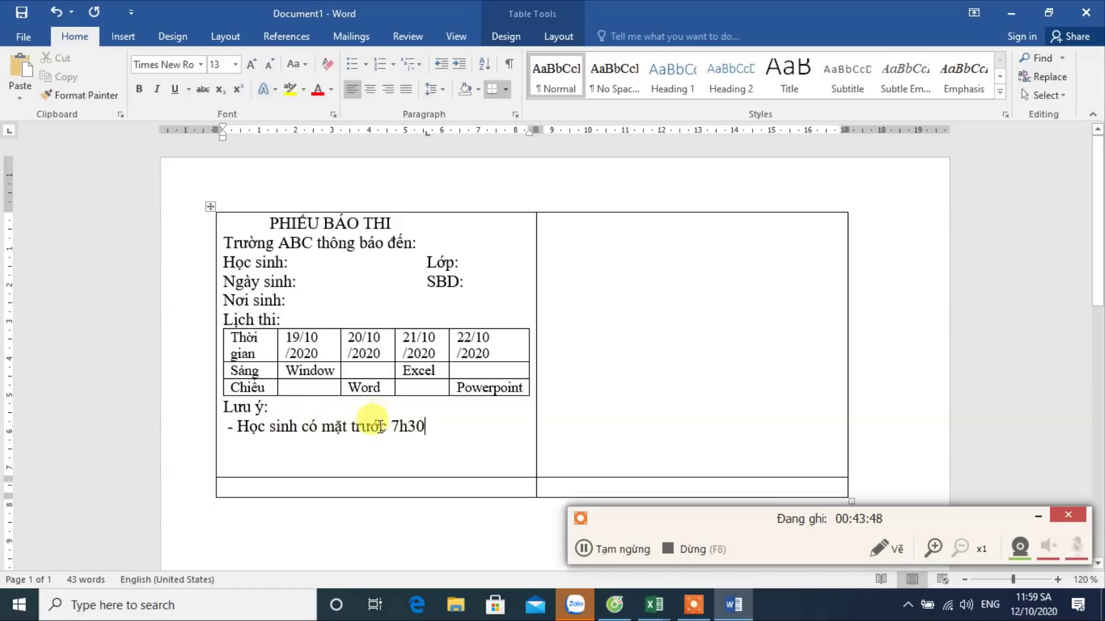
# Step: Complete the notes with sáng 7h30, chiều 12h30 arrival times and bringing the Phiếu báo thi
pyautogui.click(351, 426)
pyautogui.write('sáng')
pyautogui.click(461, 425)
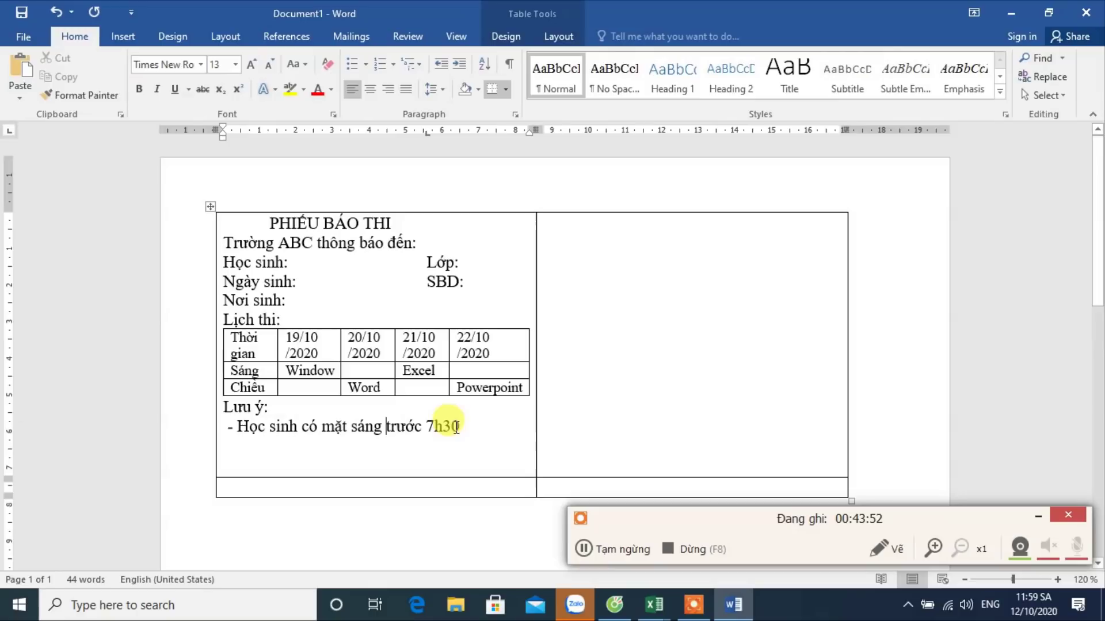
pyautogui.write(',')
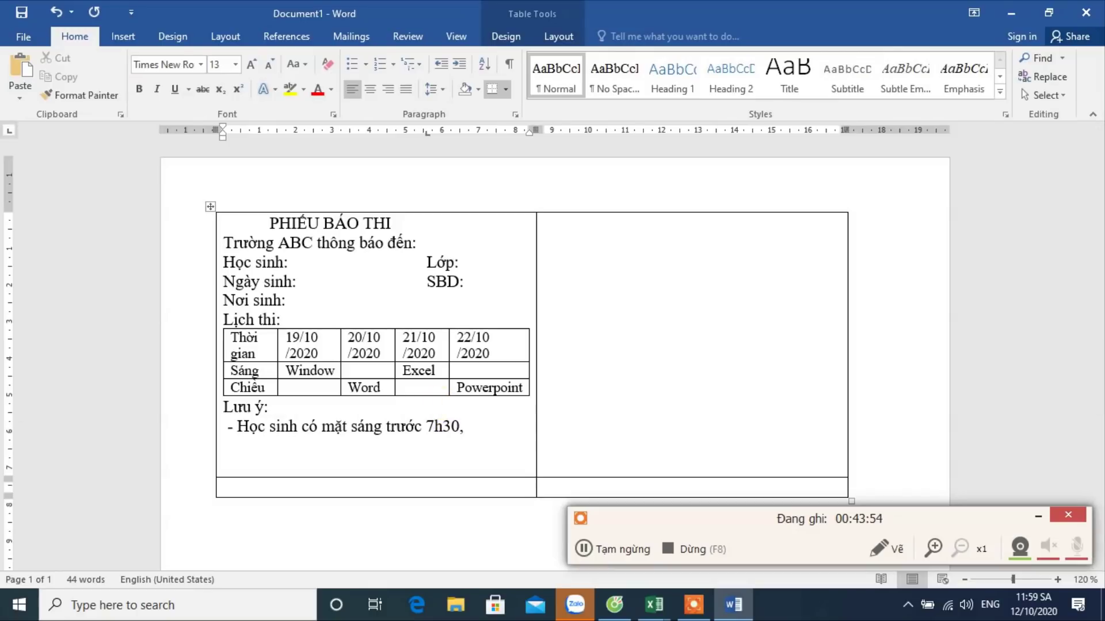
pyautogui.write(' ch')
pyautogui.write('iều 12h30.')
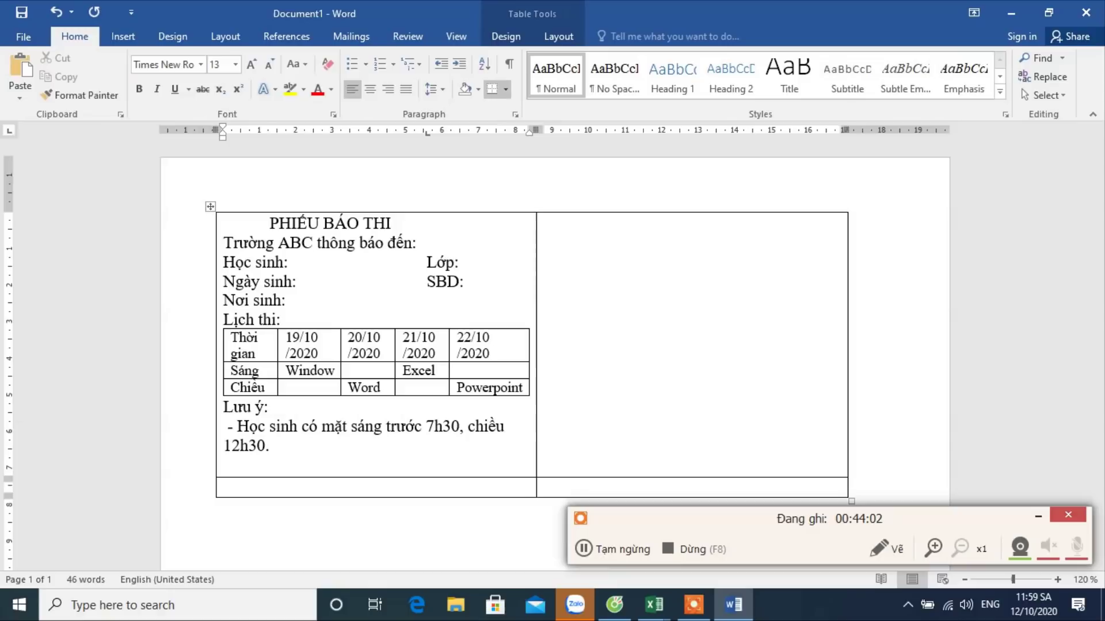
pyautogui.write(' kh')
pyautogui.press('BackSpace')
pyautogui.write('Khi d')
pyautogui.write('đem')
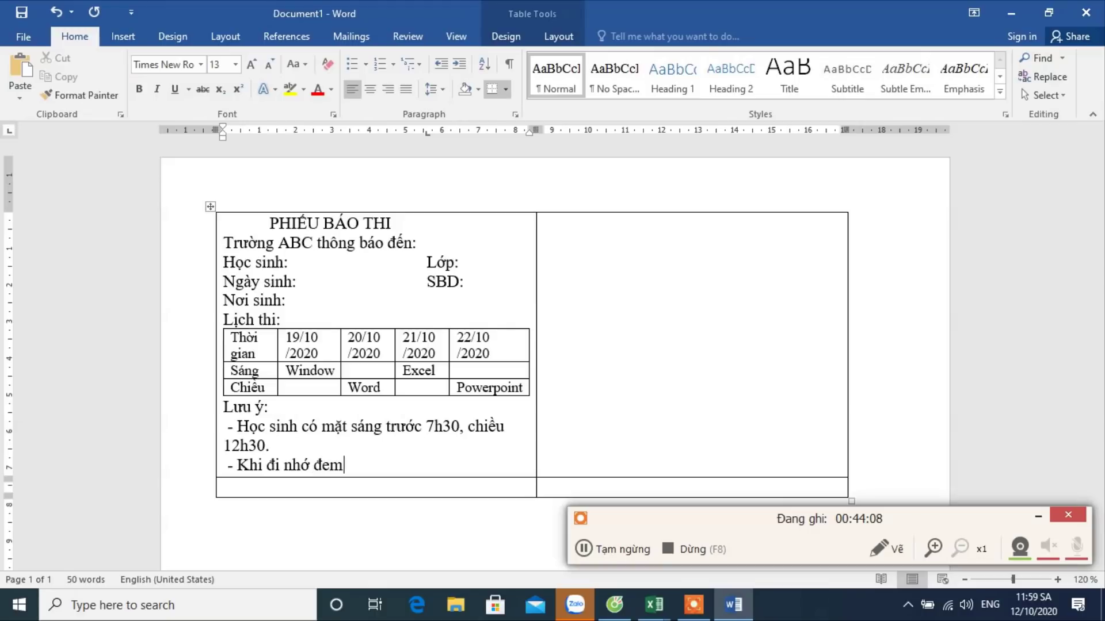
pyautogui.write(' theo Phiếu b')
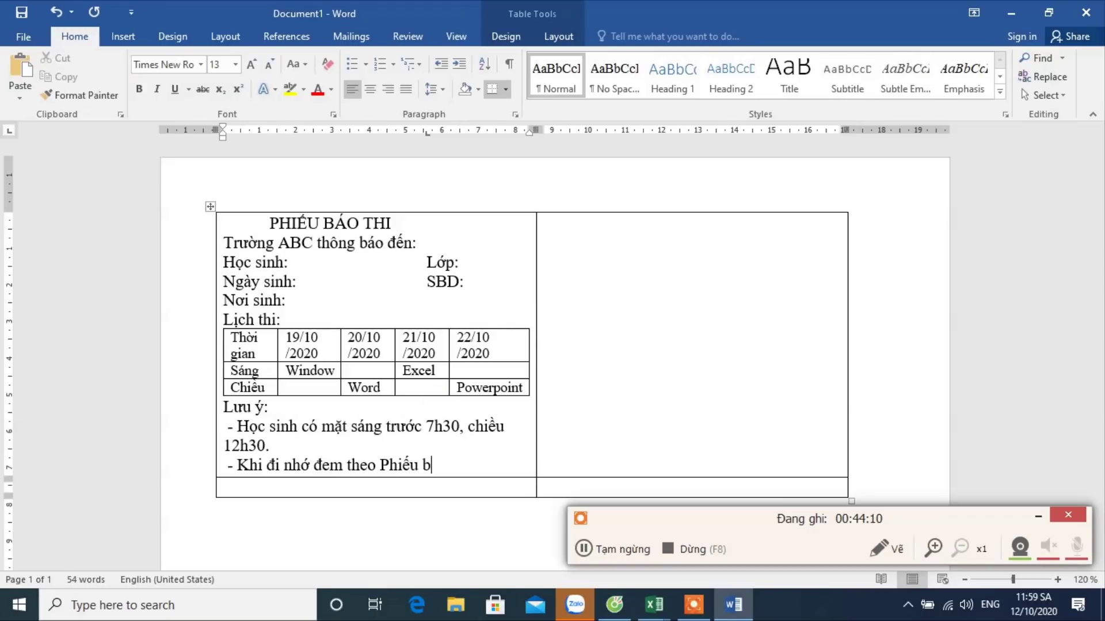
pyautogui.write('thi')
pyautogui.click(324, 223)
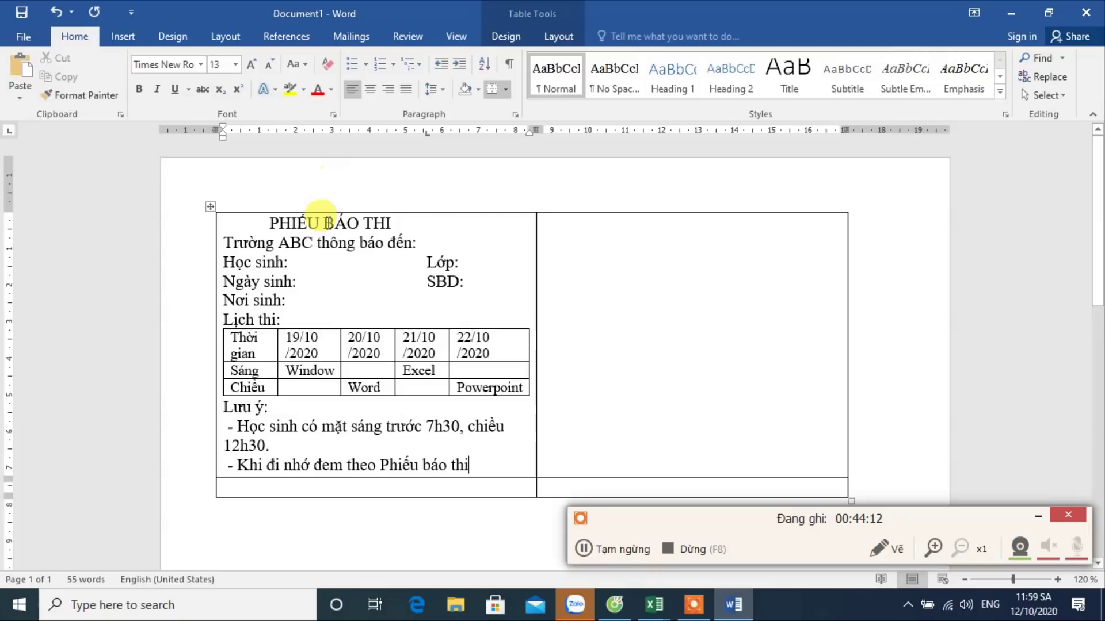
pyautogui.doubleClick(408, 242)
pyautogui.click(291, 263)
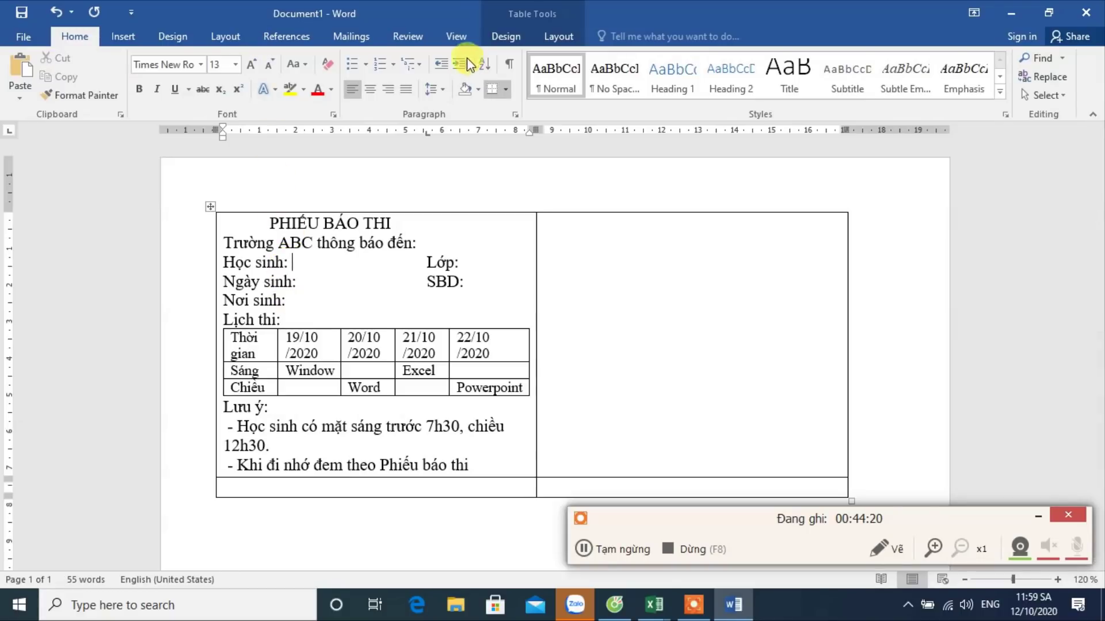
# Step: Use the du lieu$ sheet of D:\2020_2021\Tin hoc Van Phong\Excel\DS hoc sinh cac lop thi as recipients
pyautogui.click(350, 37)
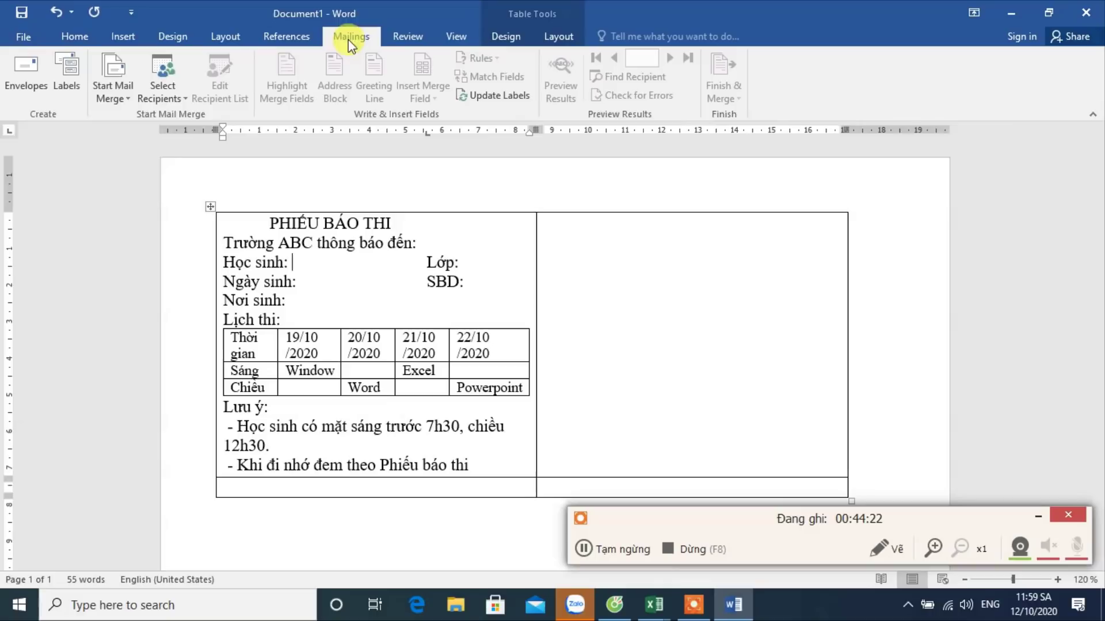
pyautogui.click(161, 85)
pyautogui.click(171, 137)
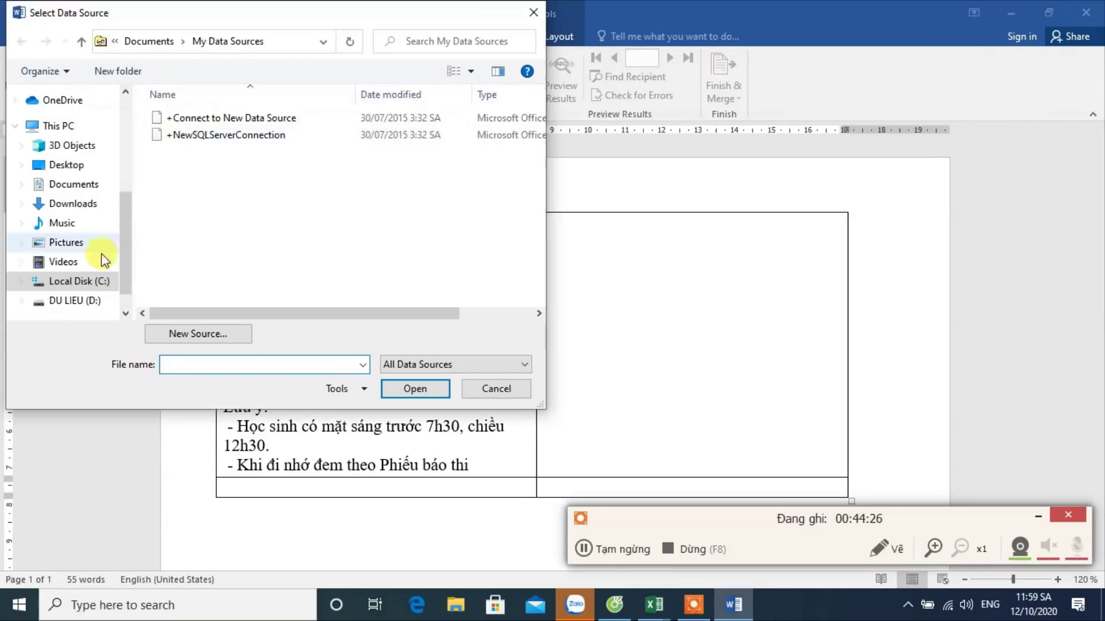
pyautogui.click(91, 301)
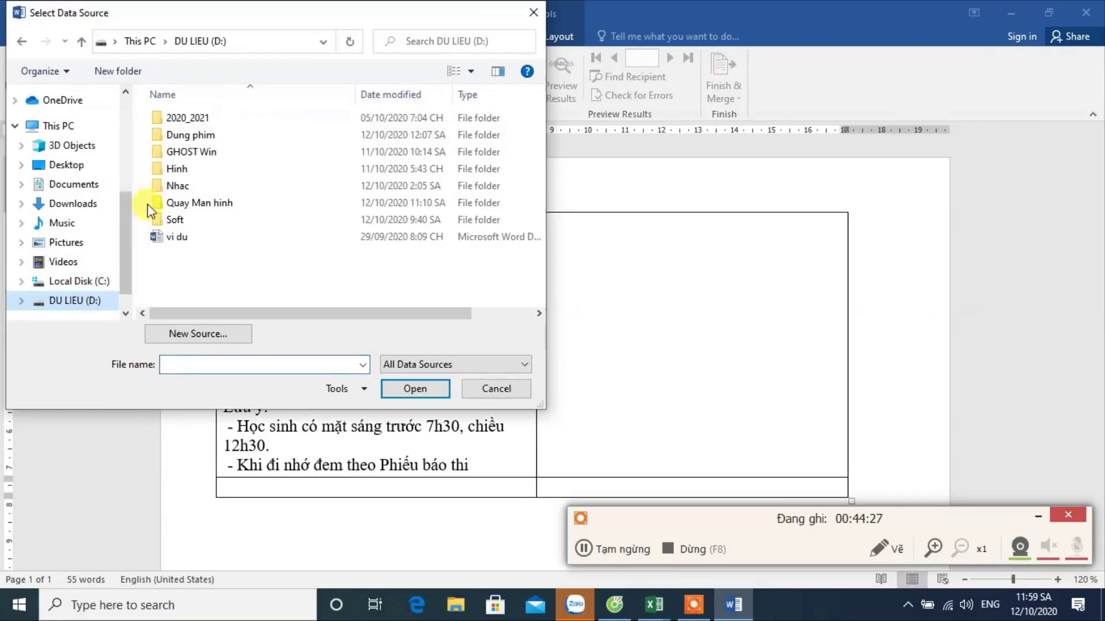
pyautogui.doubleClick(195, 118)
pyautogui.scroll(-3, 195, 173)
pyautogui.click(219, 178)
pyautogui.doubleClick(220, 179)
pyautogui.doubleClick(199, 124)
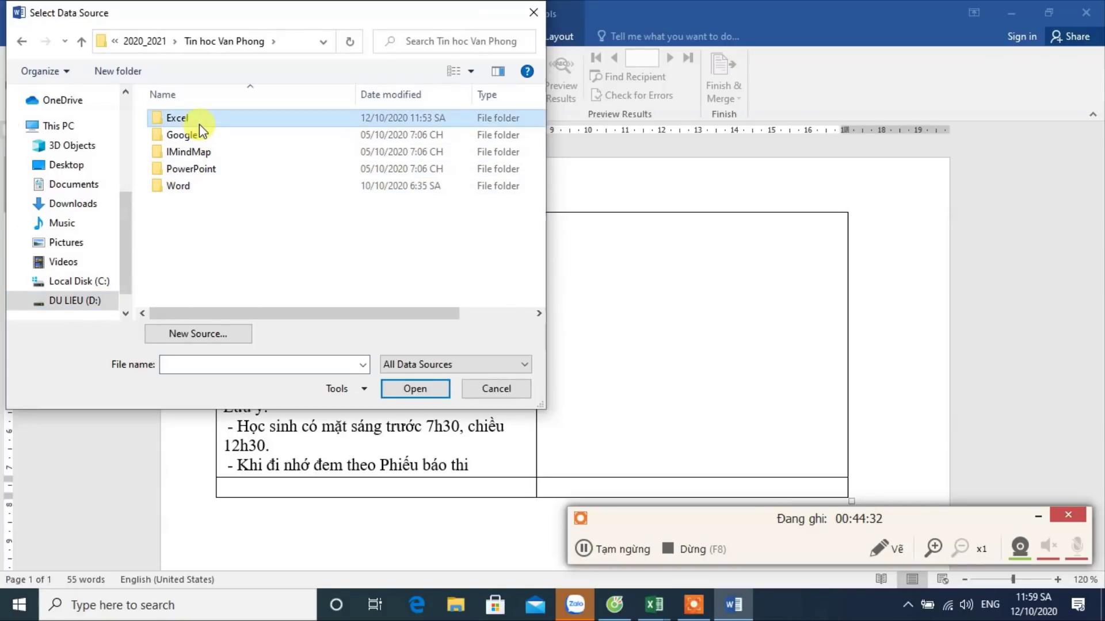
pyautogui.click(212, 170)
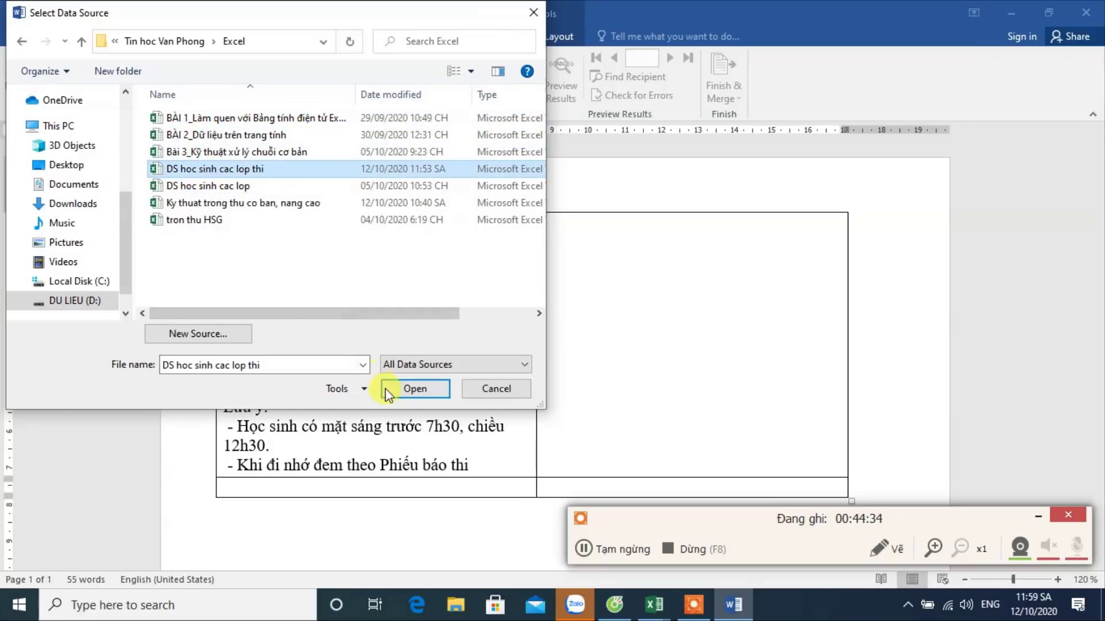
pyautogui.click(405, 388)
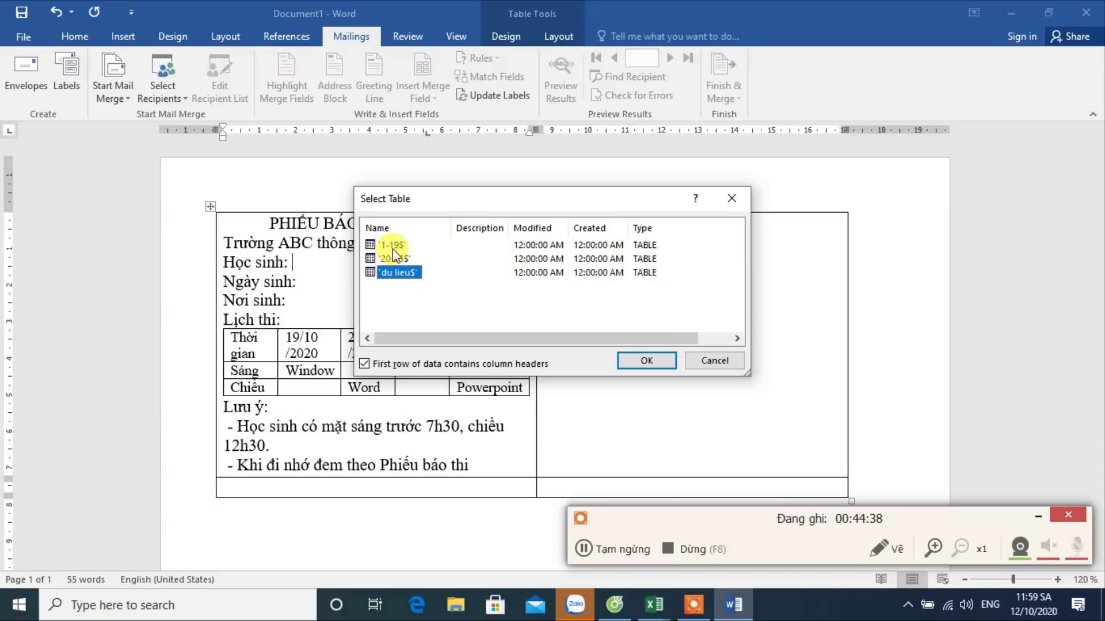
pyautogui.click(633, 361)
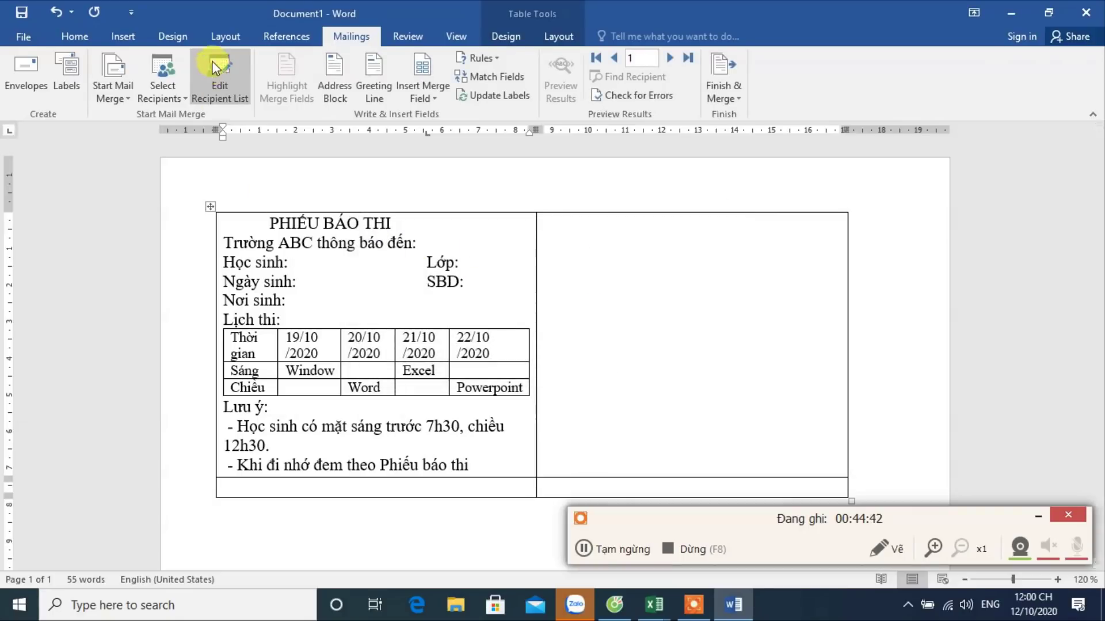
# Step: Insert the HO_VA_TEN, Lớp and Ngày_sinh merge fields after their labels
pyautogui.click(428, 89)
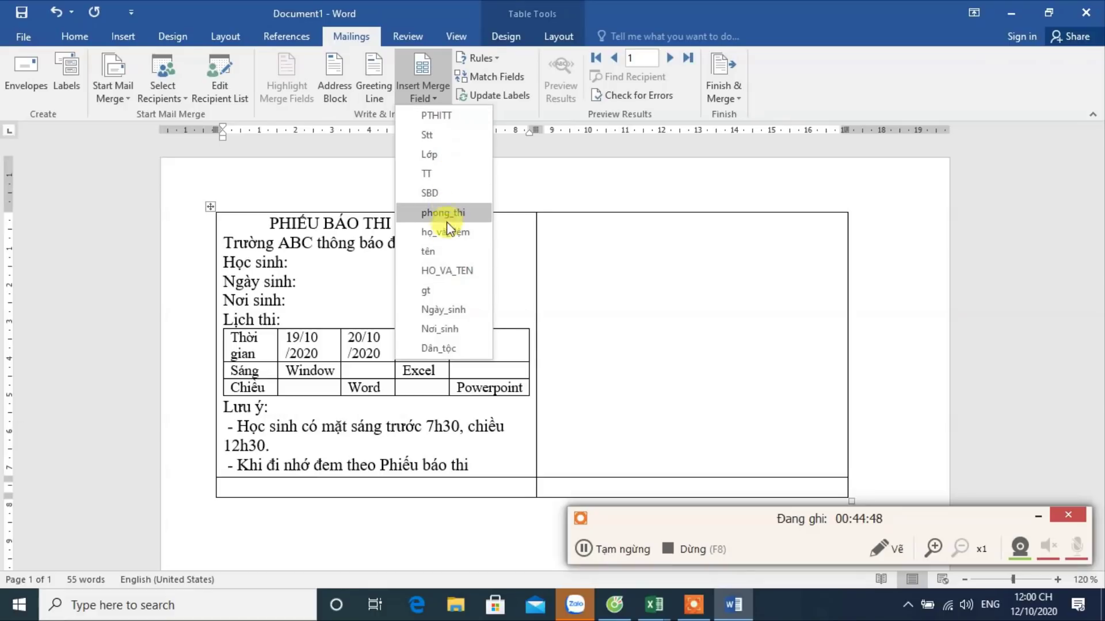
pyautogui.click(446, 271)
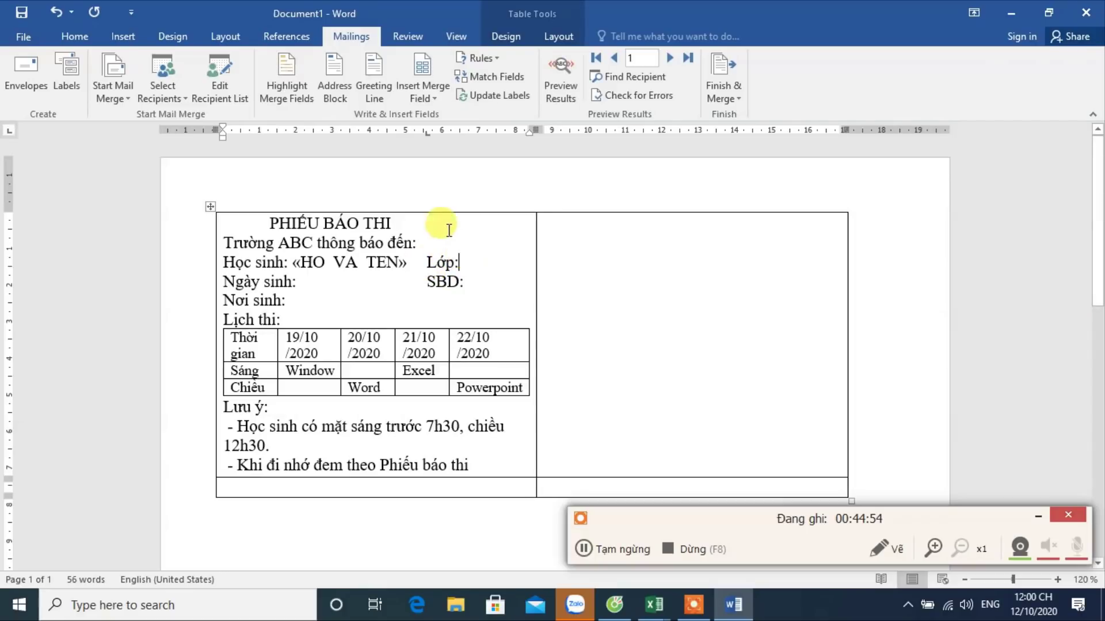
pyautogui.click(423, 98)
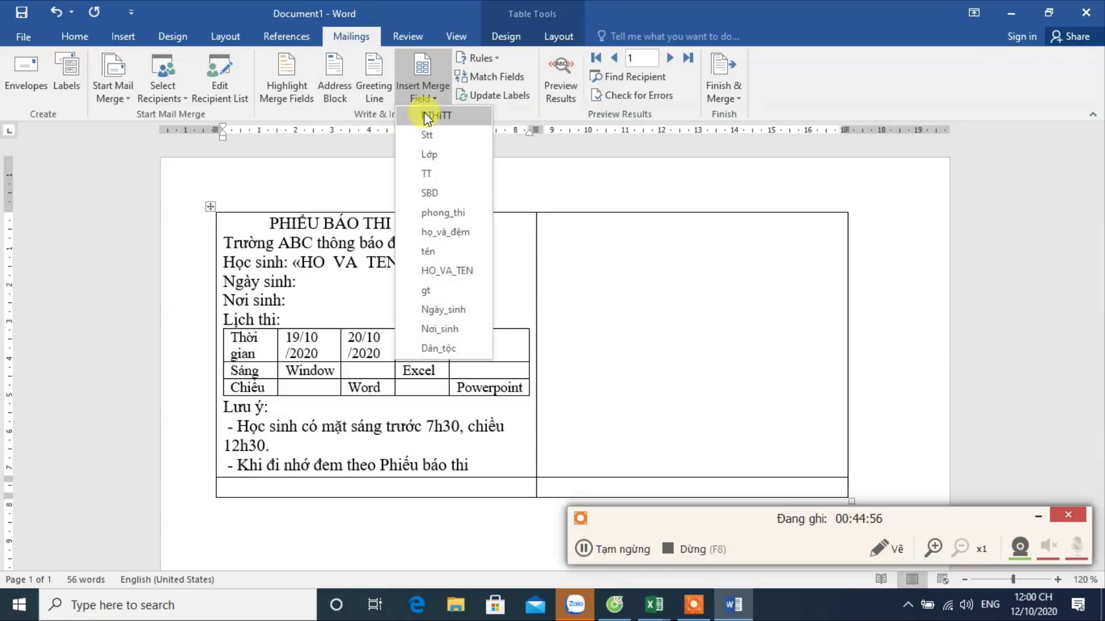
pyautogui.click(434, 153)
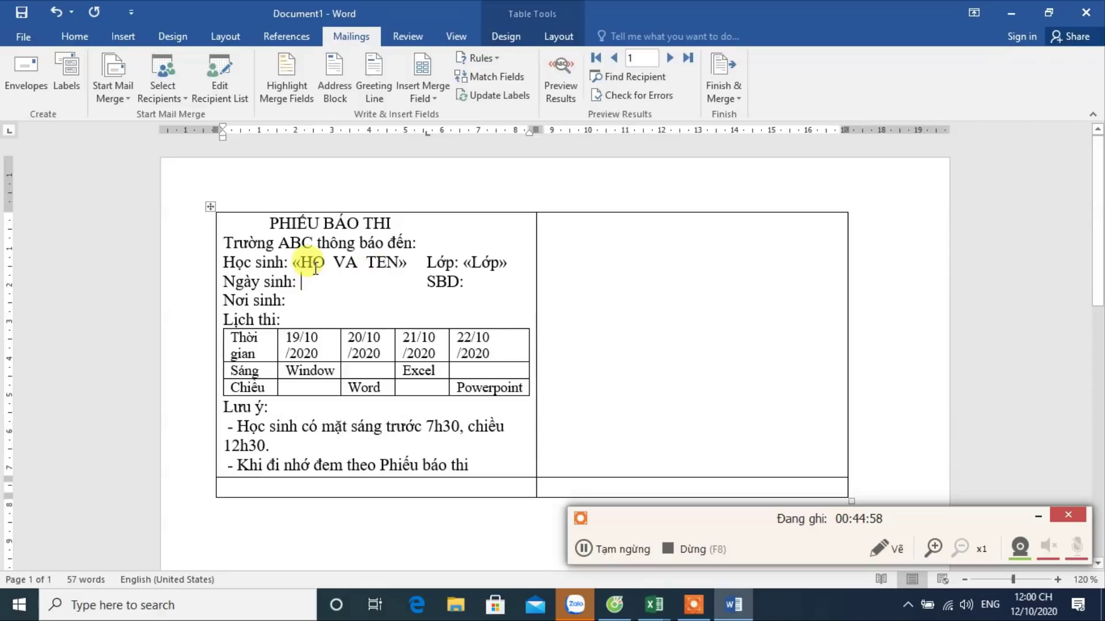
pyautogui.click(423, 98)
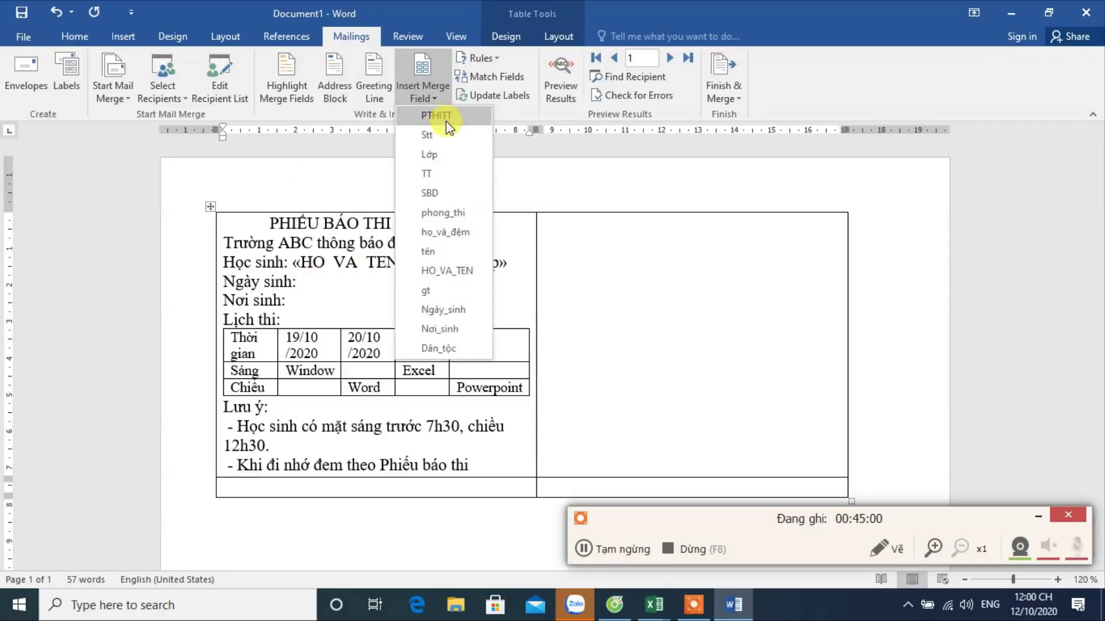
pyautogui.click(440, 309)
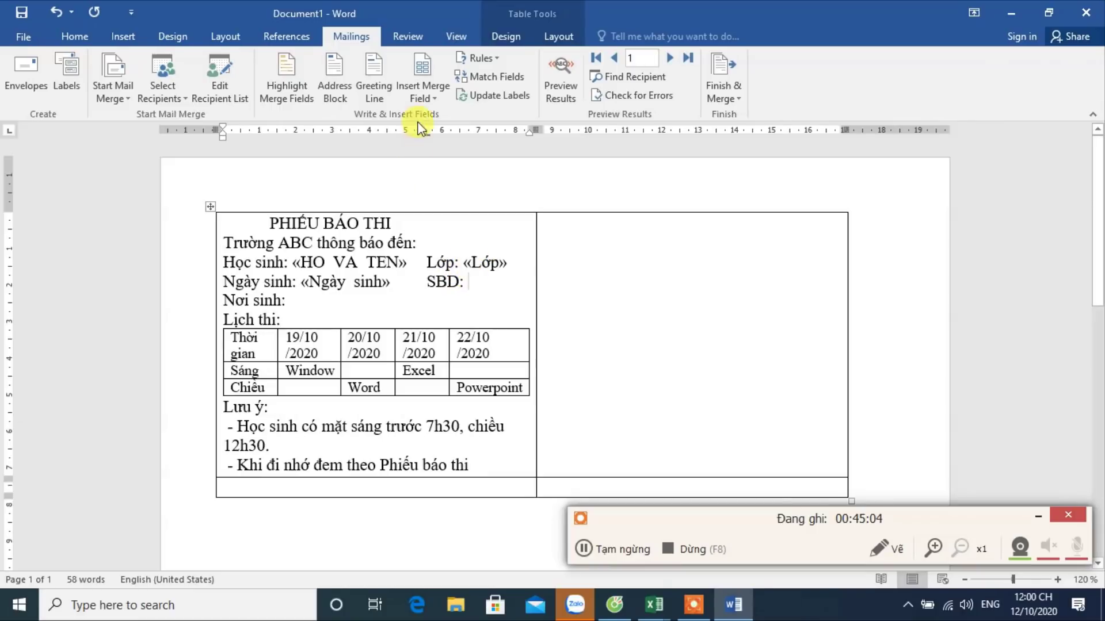
# Step: Insert the SBD and Nơi_sinh merge fields after their labels
pyautogui.click(423, 98)
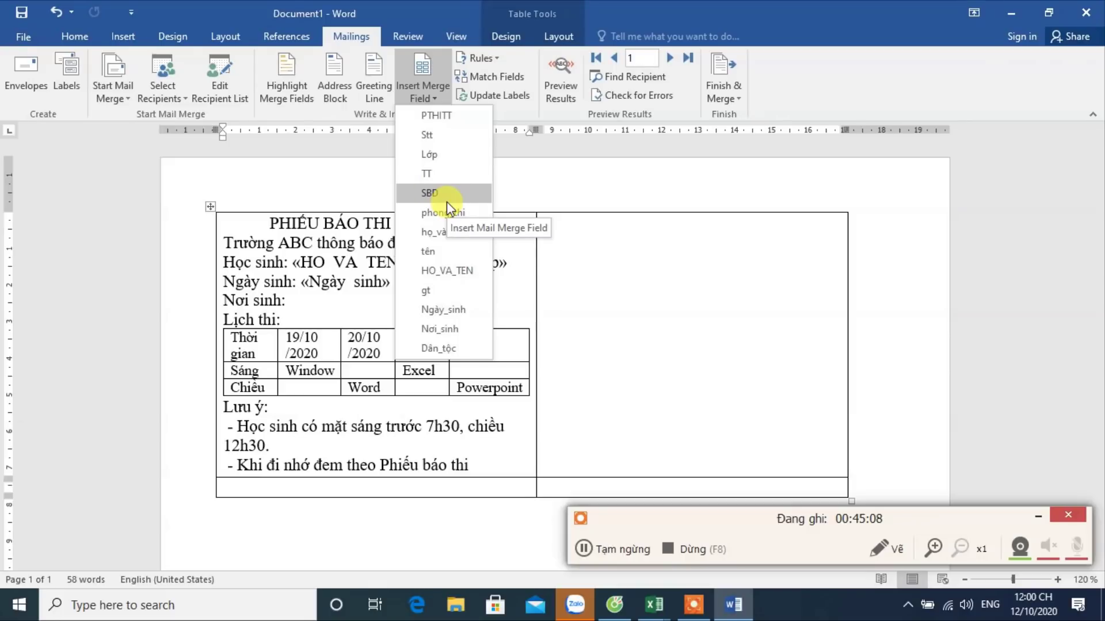
pyautogui.click(518, 284)
pyautogui.click(411, 72)
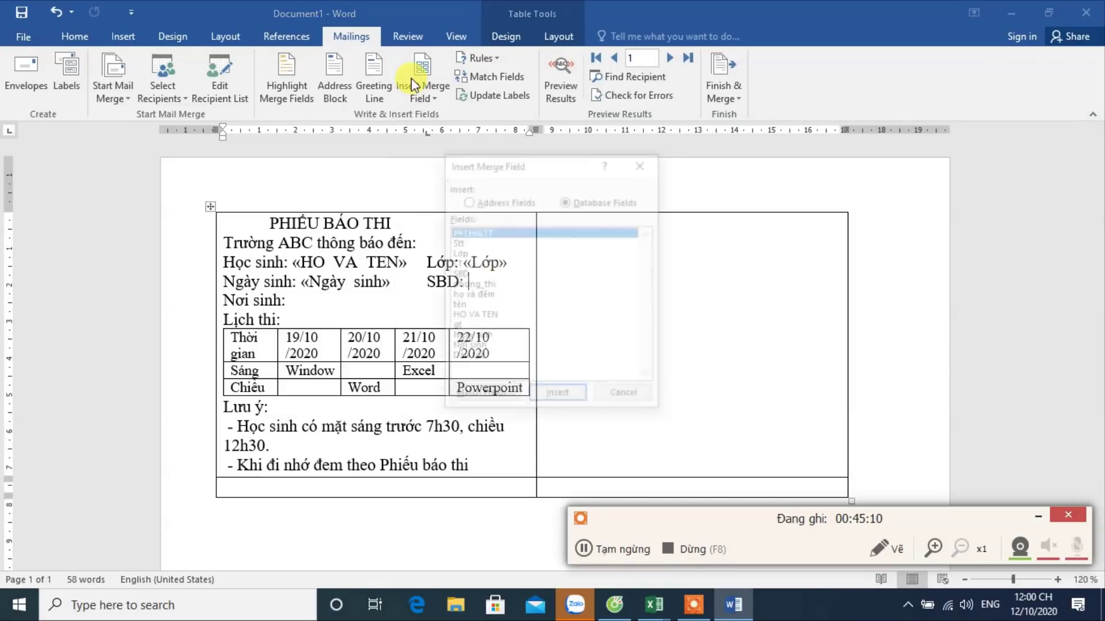
pyautogui.click(624, 396)
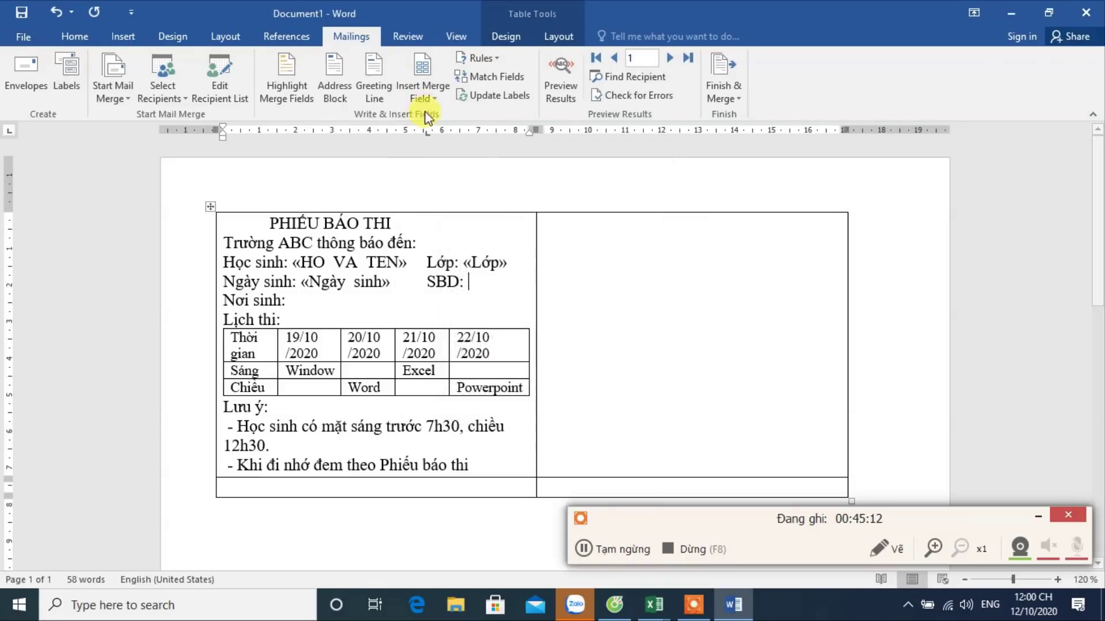
pyautogui.click(426, 95)
pyautogui.click(443, 190)
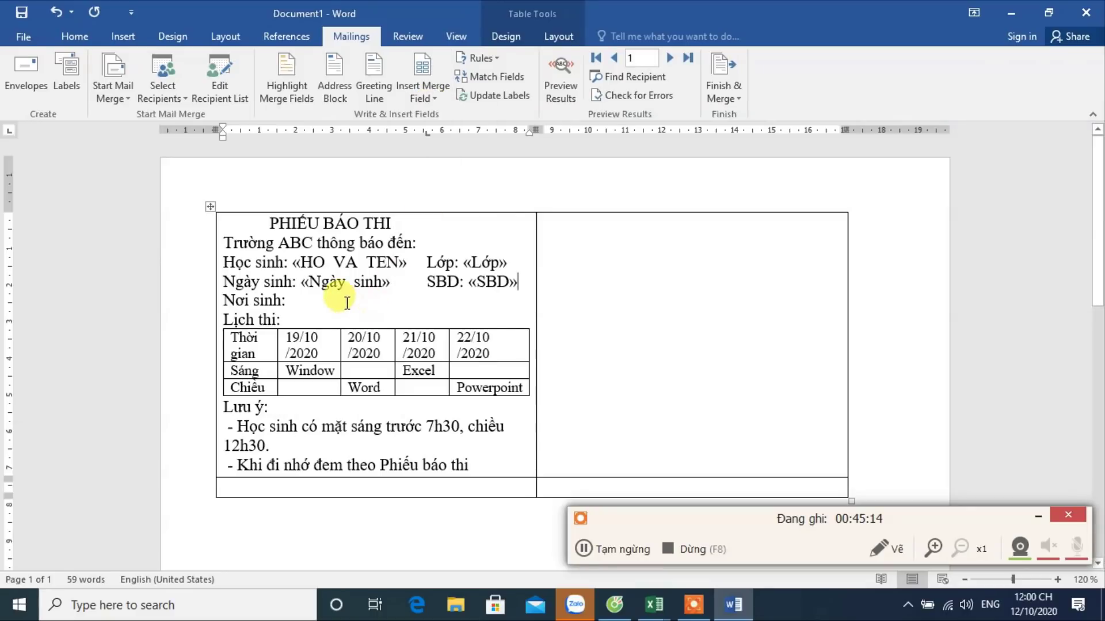
pyautogui.click(428, 96)
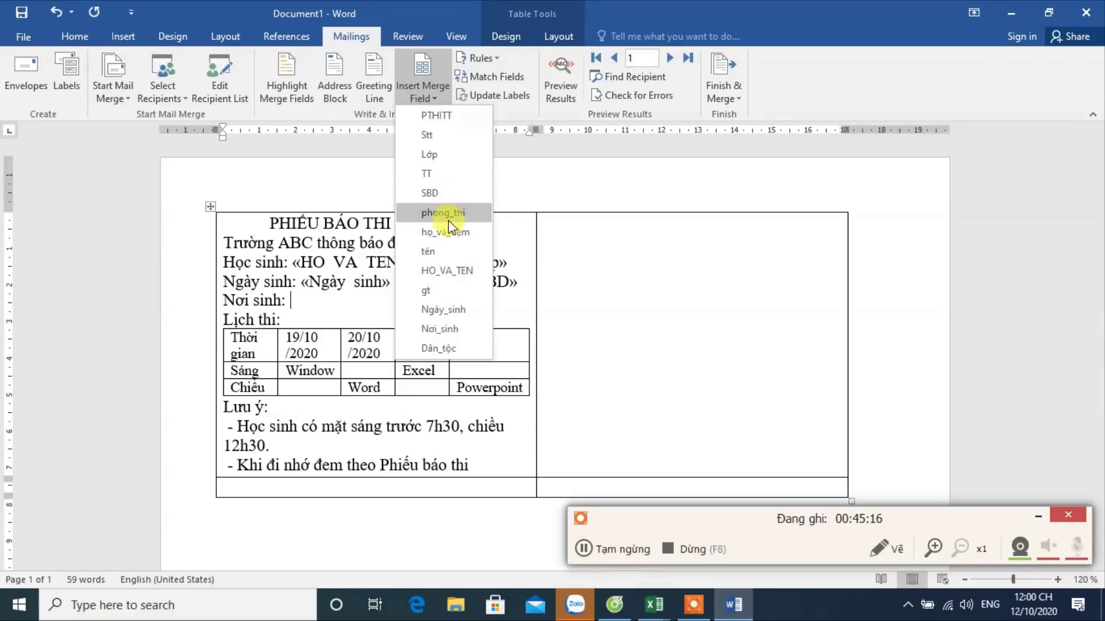
pyautogui.click(445, 329)
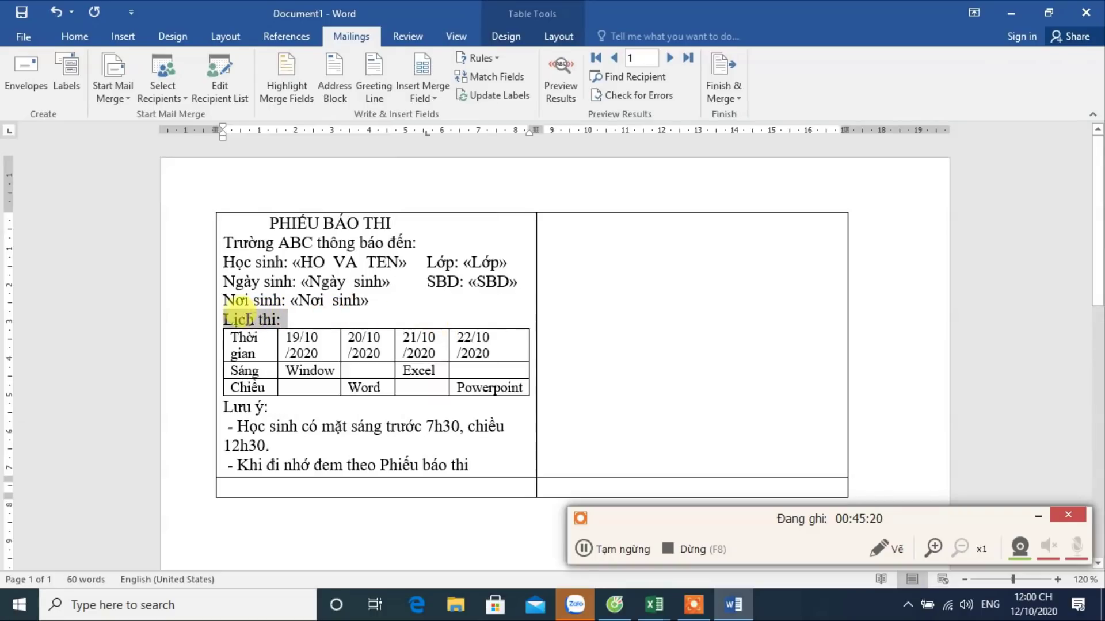
pyautogui.click(67, 38)
# Step: Make 'Lịch thi:' bold and underlined, and underline 'Lưu ý:'
pyautogui.click(138, 90)
pyautogui.click(176, 90)
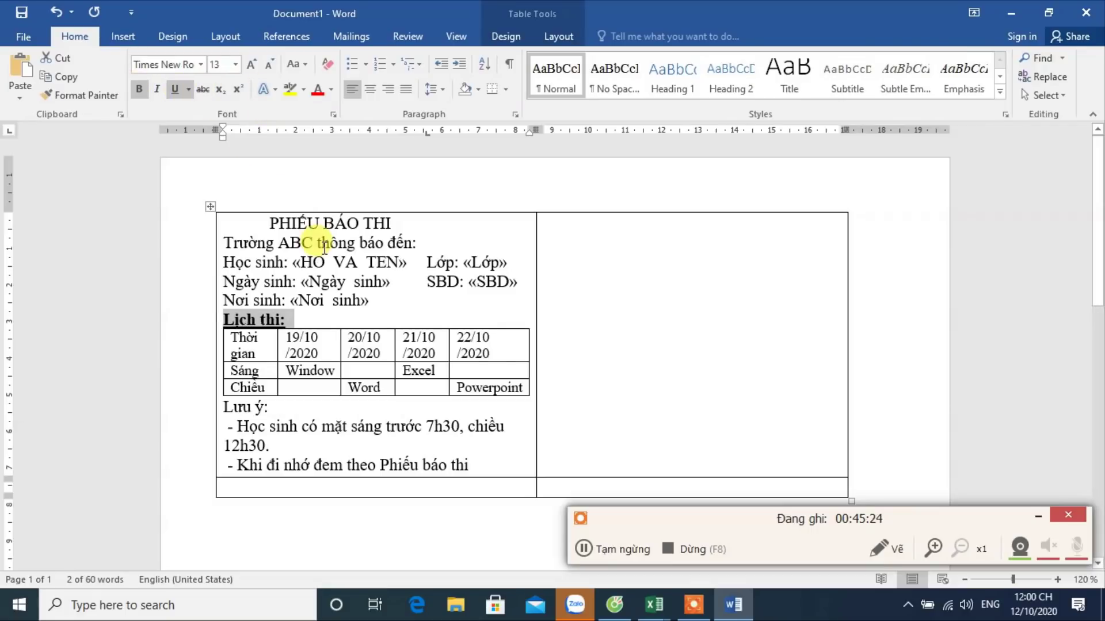
pyautogui.click(260, 347)
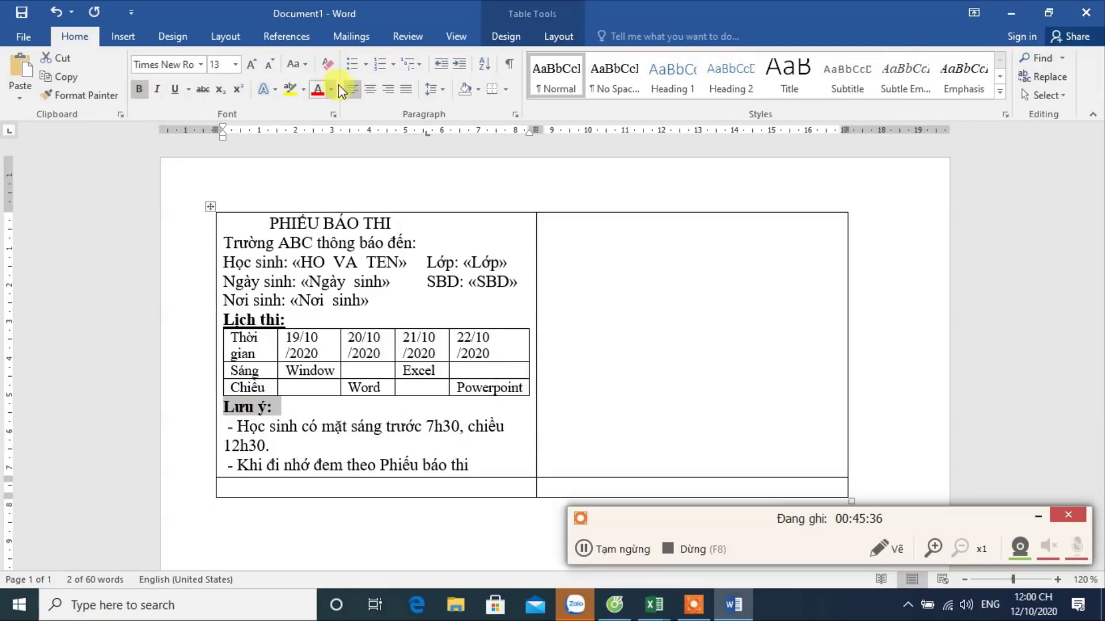
pyautogui.click(179, 88)
pyautogui.click(353, 409)
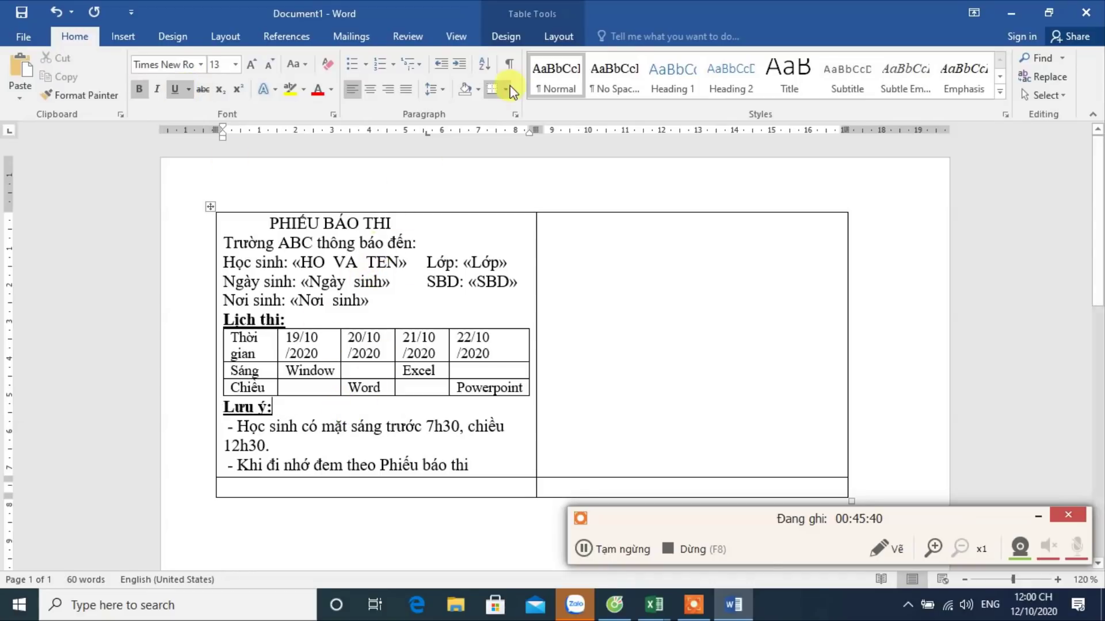
# Step: Centre the PHIẾU BÁO THI title, make it bold, and set it to 16 pt
pyautogui.moveTo(268, 224); pyautogui.dragTo(390, 223)
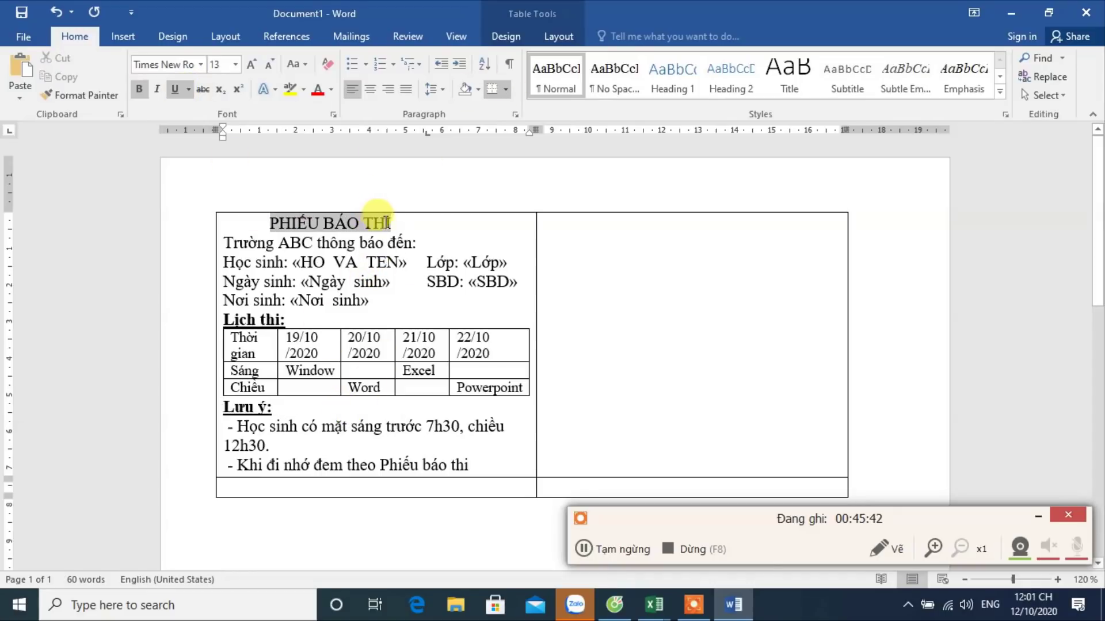
pyautogui.click(365, 92)
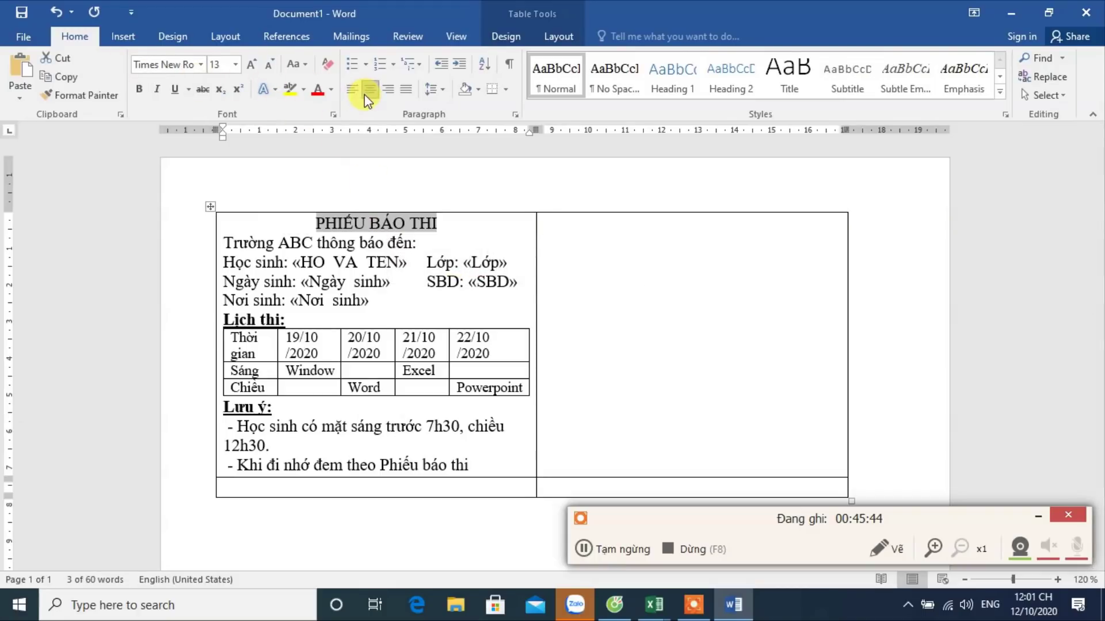
pyautogui.click(145, 89)
pyautogui.click(251, 65)
pyautogui.click(251, 65)
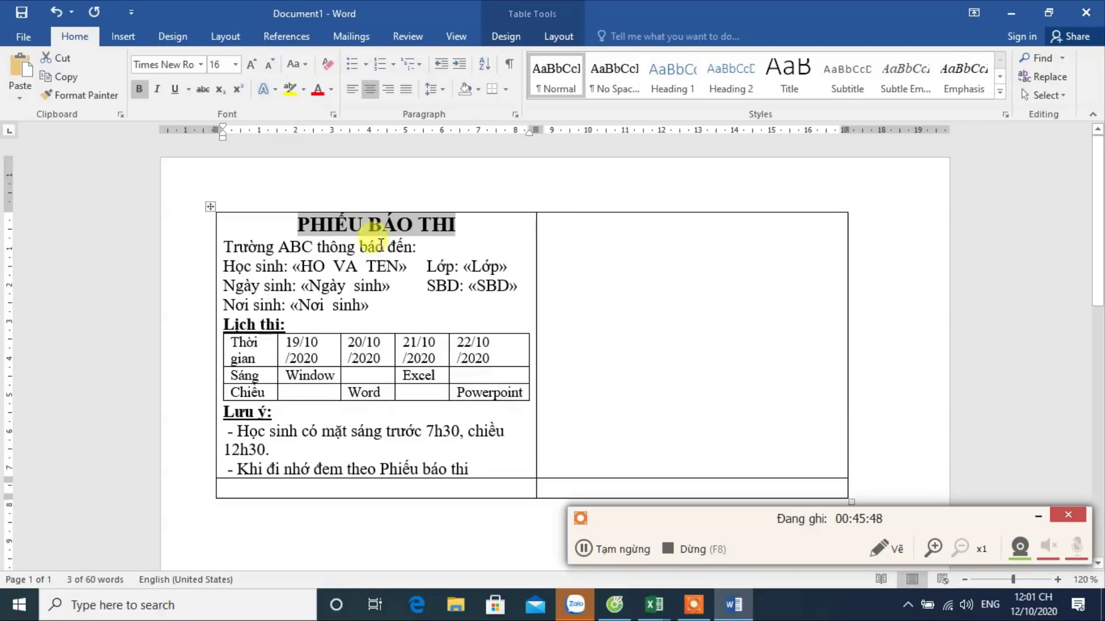
pyautogui.click(386, 265)
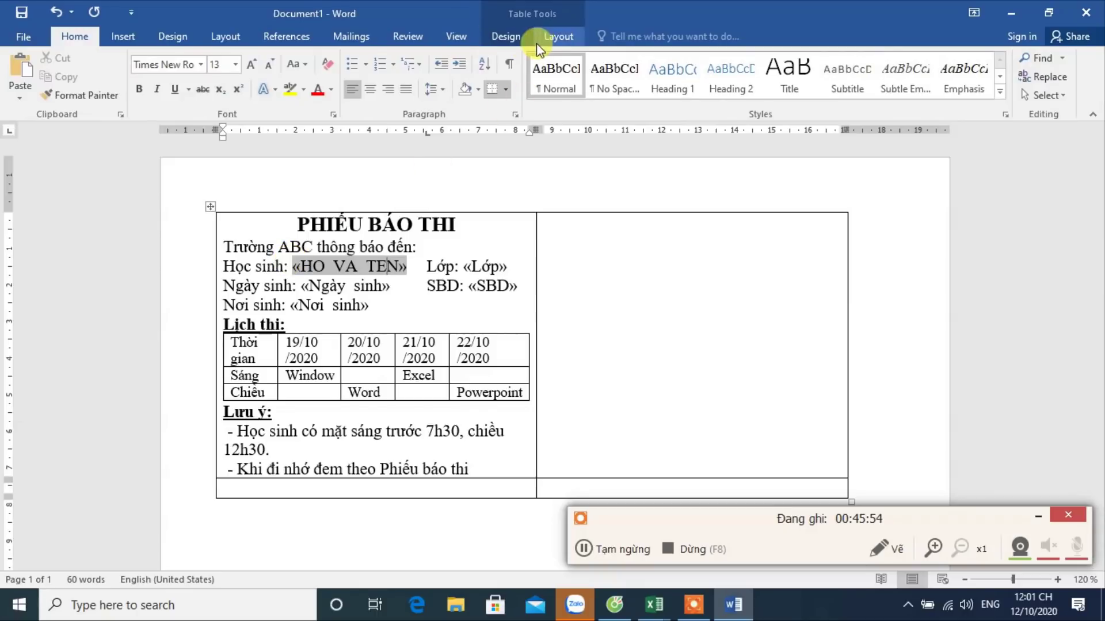
pyautogui.click(351, 36)
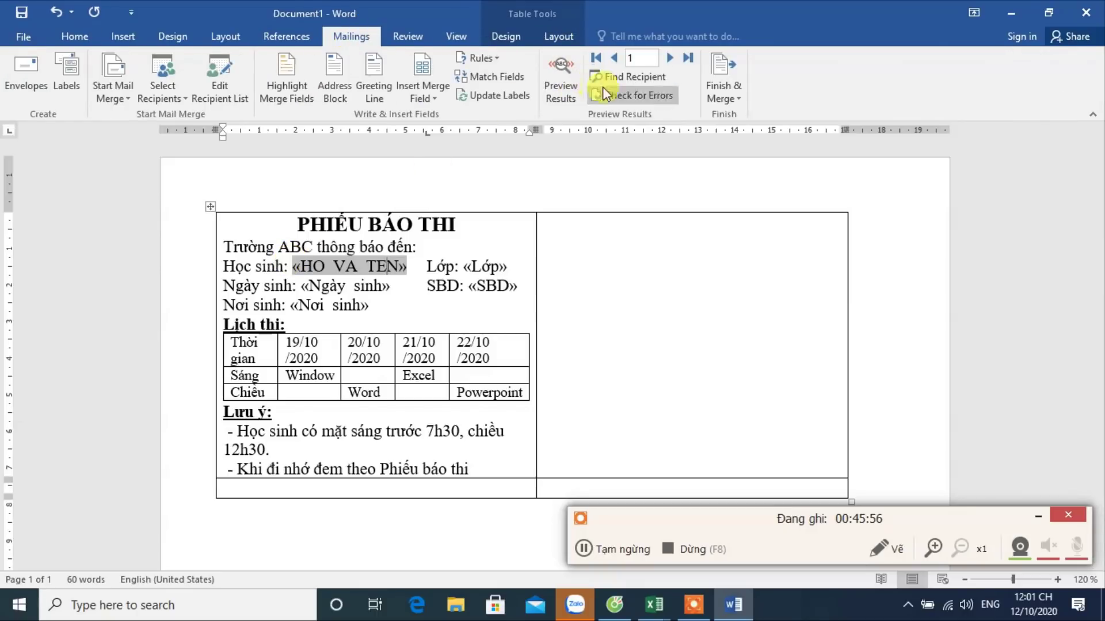
# Step: Preview the merged notices, step through the student records, check record 12, and return to record 13
pyautogui.click(565, 92)
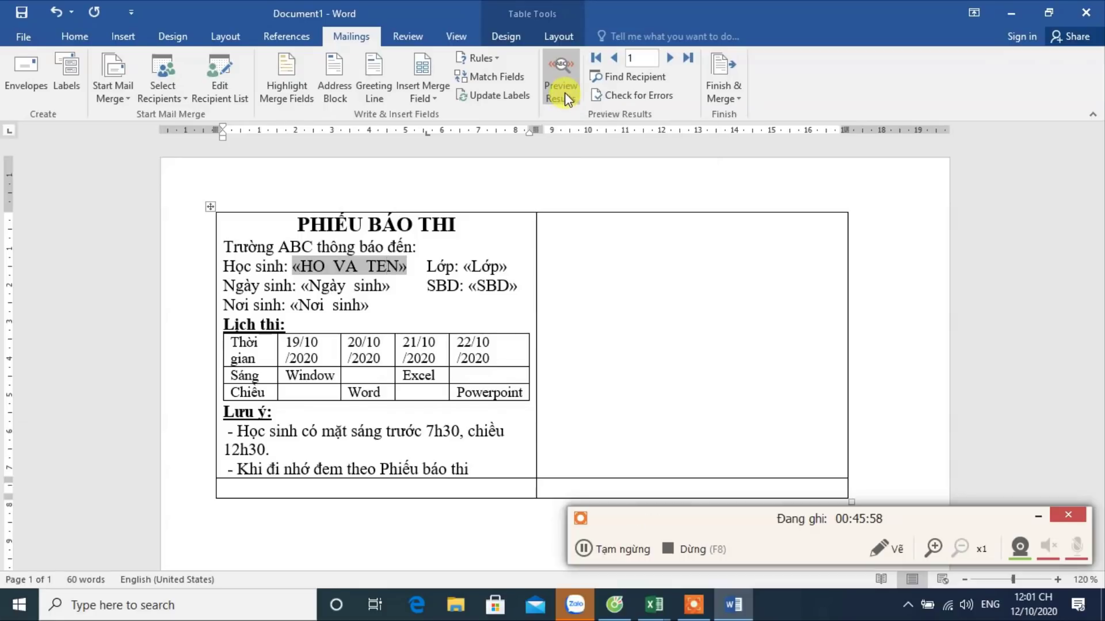
pyautogui.press('Down')
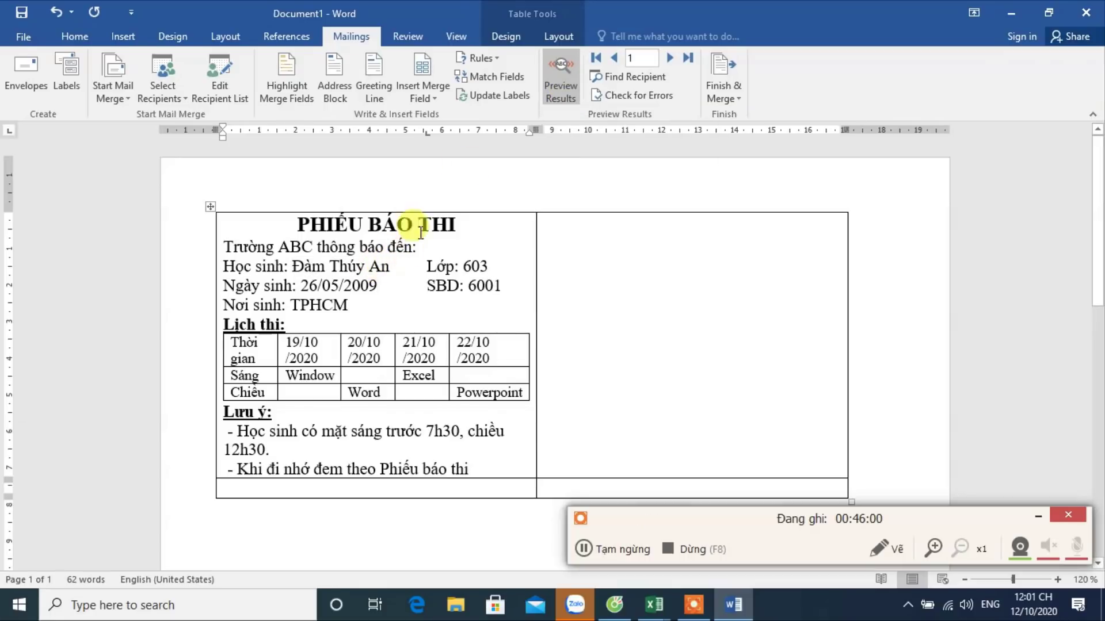
pyautogui.click(670, 58)
pyautogui.click(671, 58)
pyautogui.click(670, 58)
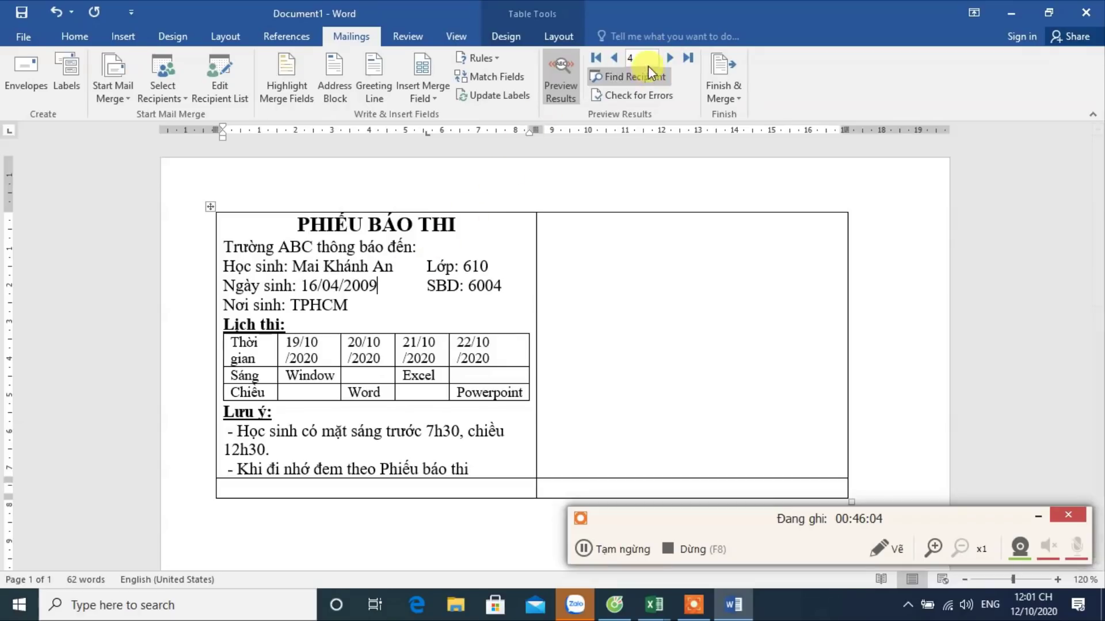
pyautogui.click(670, 59)
pyautogui.click(670, 59)
pyautogui.click(670, 58)
pyautogui.click(670, 58)
pyautogui.click(671, 58)
pyautogui.click(671, 58)
pyautogui.click(670, 58)
pyautogui.click(670, 58)
pyautogui.click(671, 58)
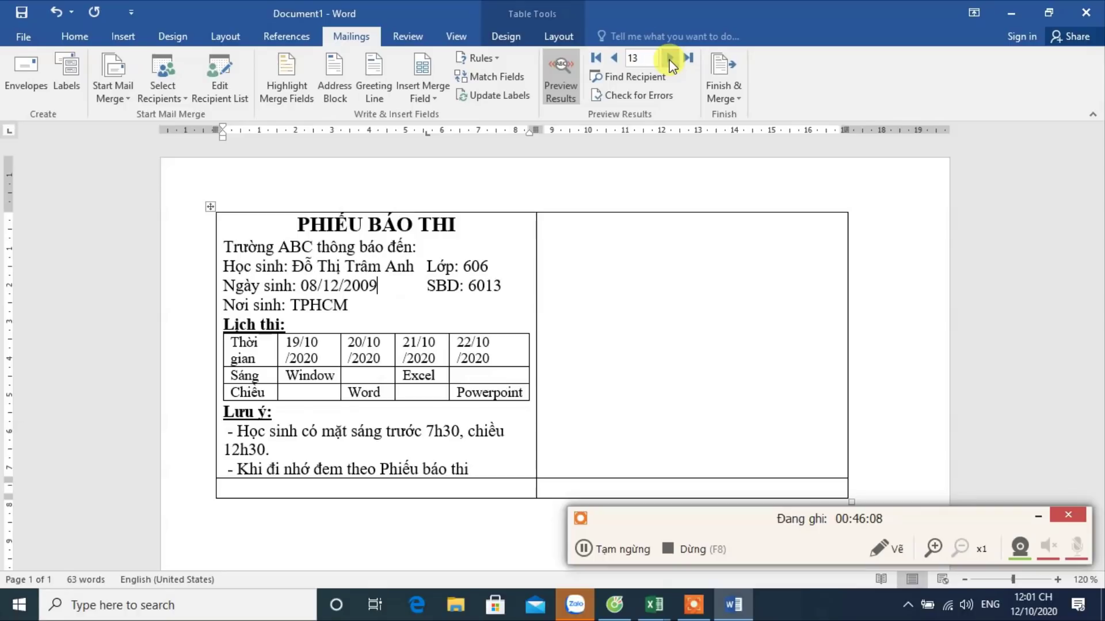
pyautogui.click(614, 58)
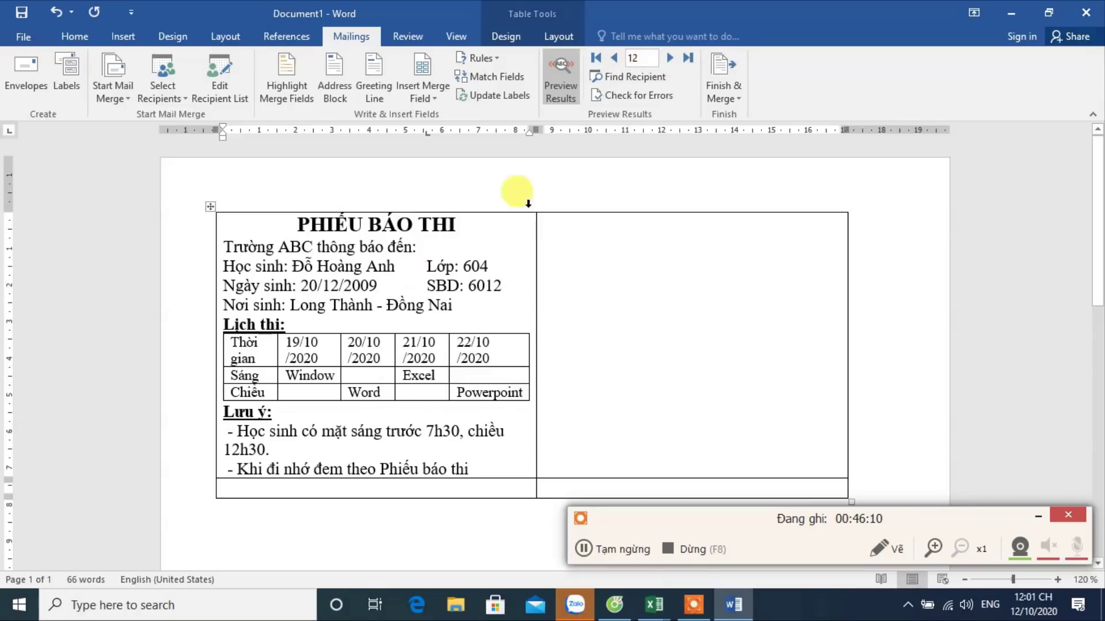
pyautogui.click(670, 58)
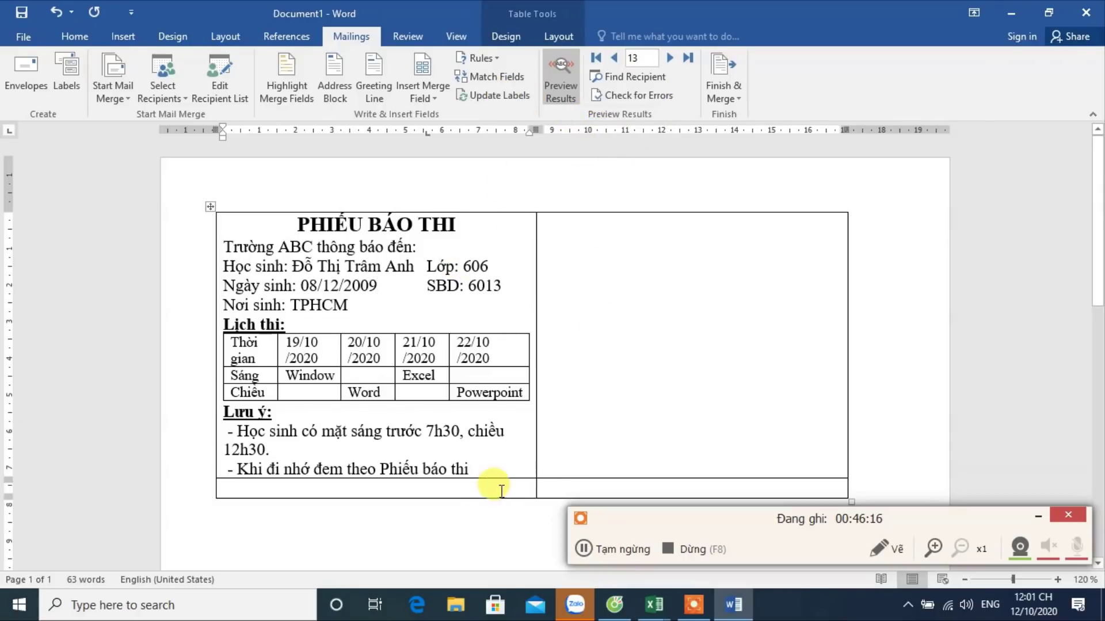
# Step: Update Labels to copy the first notice into every label, then review the filled pages
pyautogui.click(495, 98)
pyautogui.scroll(-4, 538, 356)
pyautogui.scroll(-5, 538, 357)
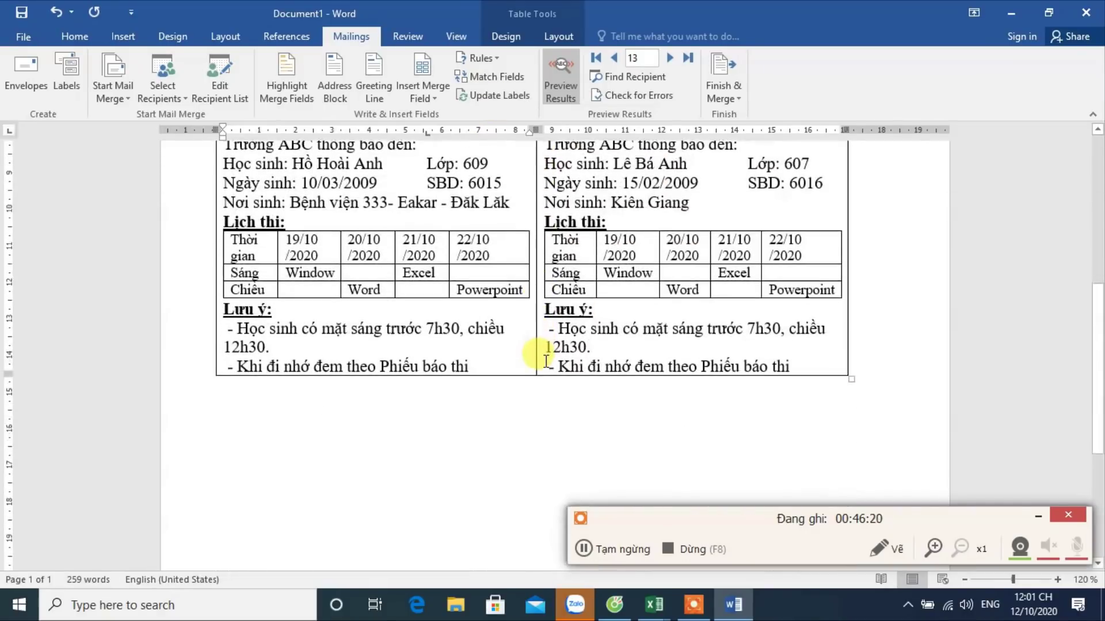
pyautogui.scroll(-4, 541, 360)
pyautogui.scroll(2, 346, 311)
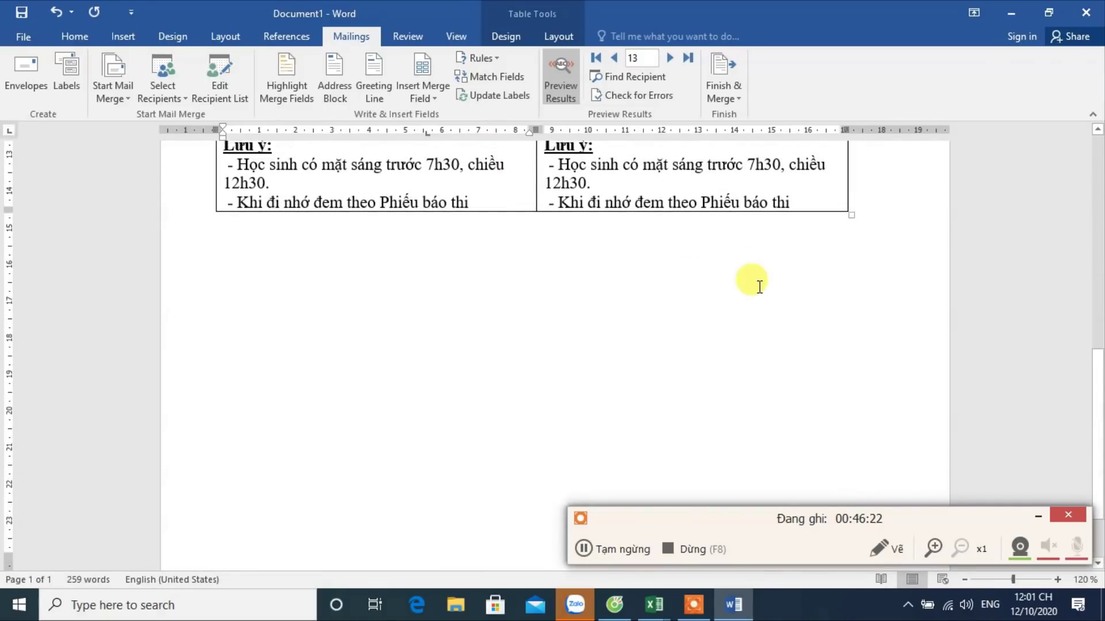
pyautogui.scroll(3, 575, 230)
pyautogui.scroll(2, 345, 189)
pyautogui.scroll(-4, 592, 353)
pyautogui.scroll(-2, 518, 345)
pyautogui.scroll(4, 475, 323)
pyautogui.scroll(3, 468, 322)
pyautogui.scroll(-6, 478, 326)
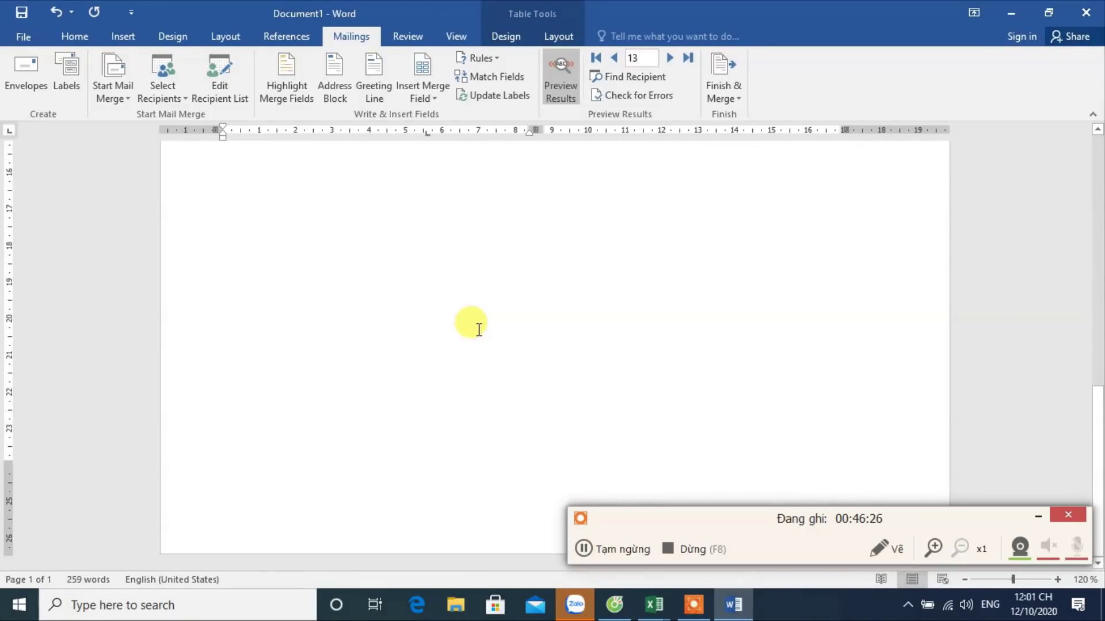
pyautogui.scroll(4, 479, 329)
pyautogui.keyDown('ctrl'); pyautogui.scroll(-7, 479, 330); pyautogui.keyUp('ctrl')
pyautogui.keyDown('ctrl'); pyautogui.scroll(-1, 479, 329); pyautogui.keyUp('ctrl')
pyautogui.keyDown('ctrl'); pyautogui.scroll(-1, 478, 329); pyautogui.keyUp('ctrl')
pyautogui.keyDown('ctrl'); pyautogui.scroll(1, 478, 329); pyautogui.keyUp('ctrl')
pyautogui.keyDown('ctrl'); pyautogui.scroll(1, 471, 318); pyautogui.keyUp('ctrl')
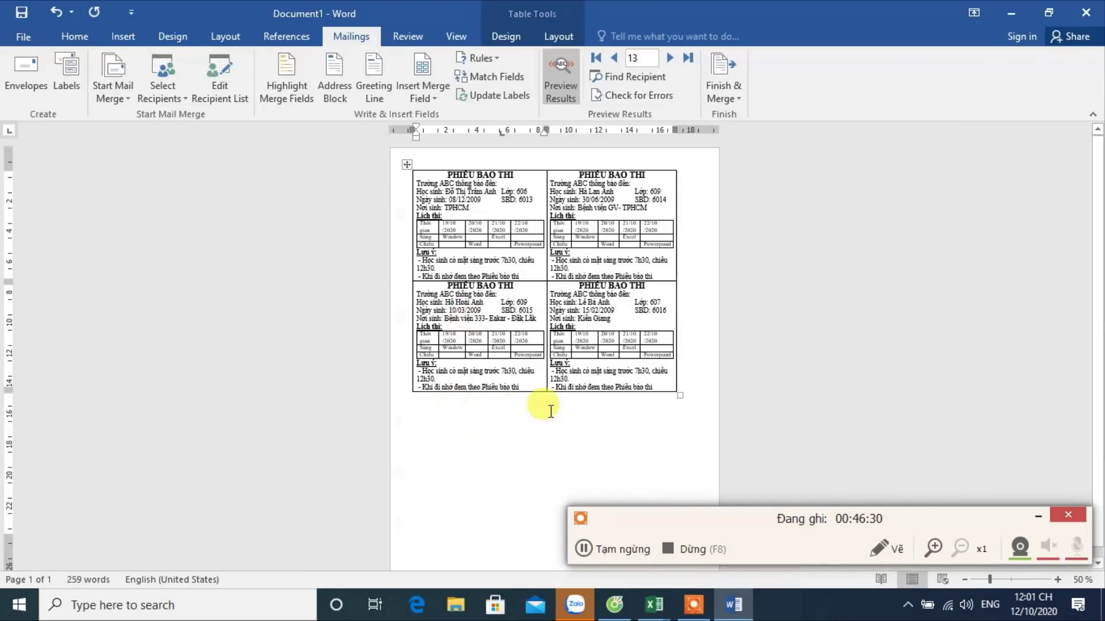
pyautogui.keyDown('ctrl'); pyautogui.scroll(2, 506, 229); pyautogui.keyUp('ctrl')
pyautogui.scroll(-2, 456, 455)
pyautogui.scroll(2, 506, 443)
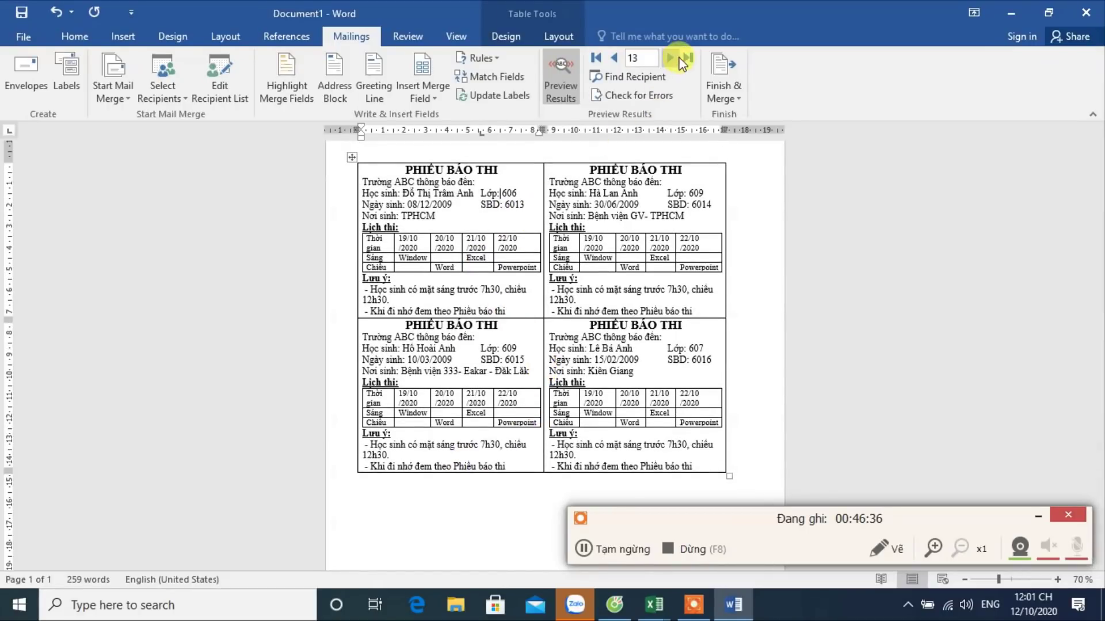
# Step: Jump to the last record, add an empty line in the first notice, and update all labels
pyautogui.click(690, 58)
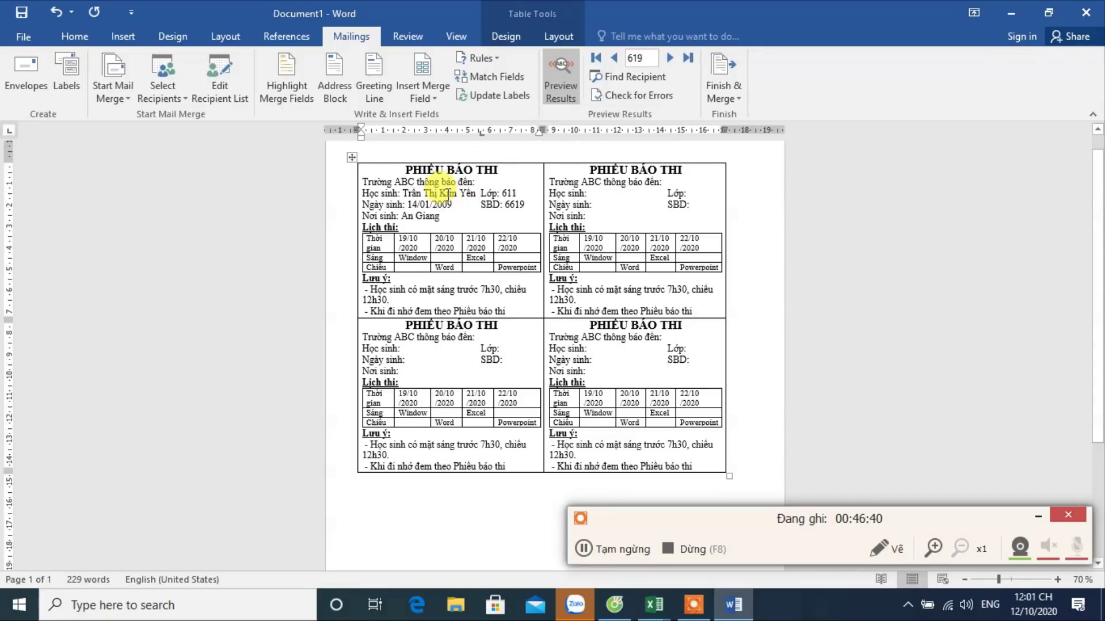
pyautogui.scroll(1, 448, 198)
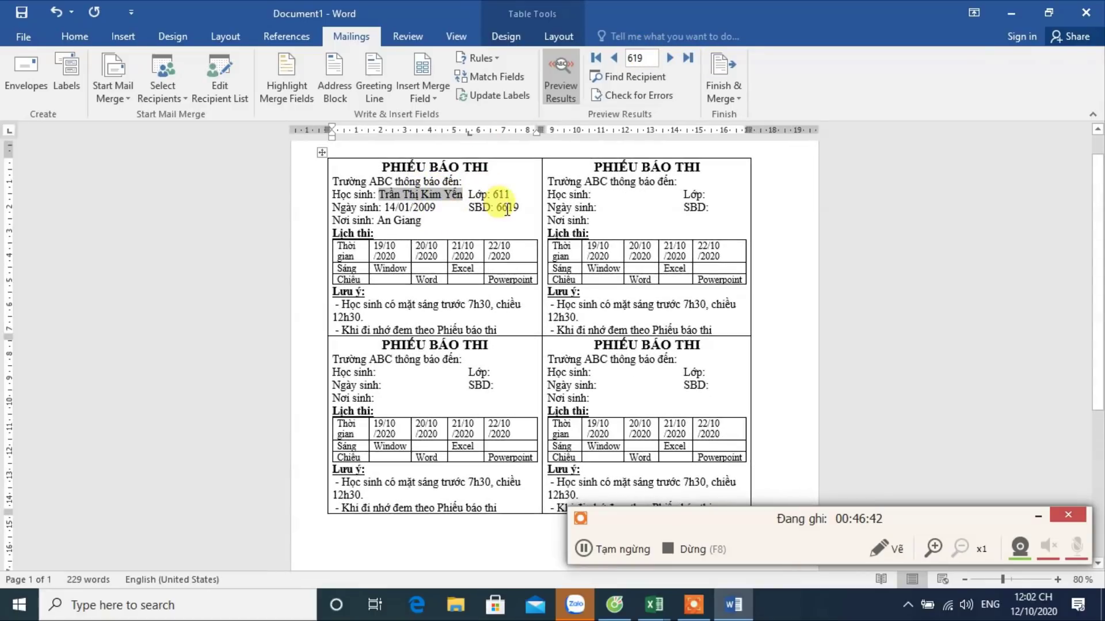
pyautogui.click(614, 197)
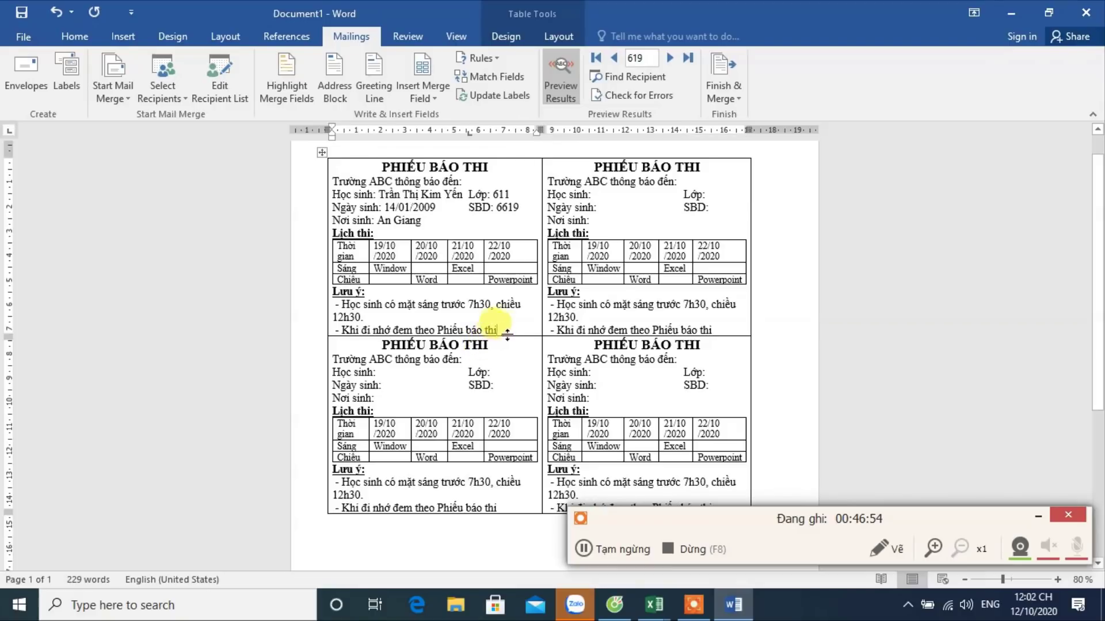
pyautogui.press('Return')
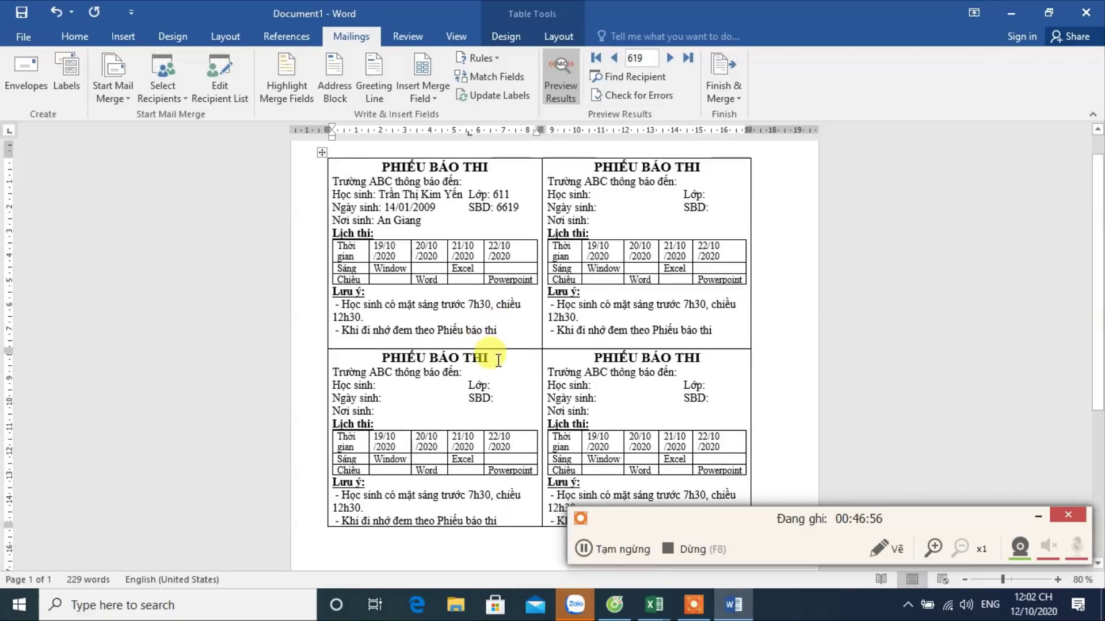
pyautogui.click(494, 96)
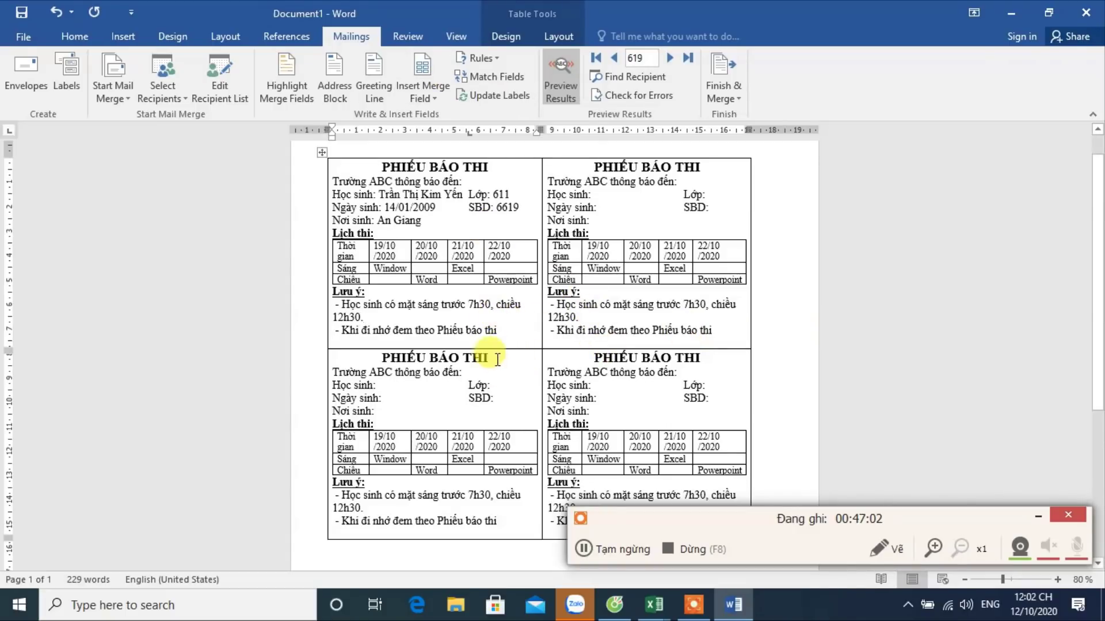
# Step: Add a blank line above the first PHIẾU BÁO THI heading and remove the line above the table
pyautogui.click(379, 170)
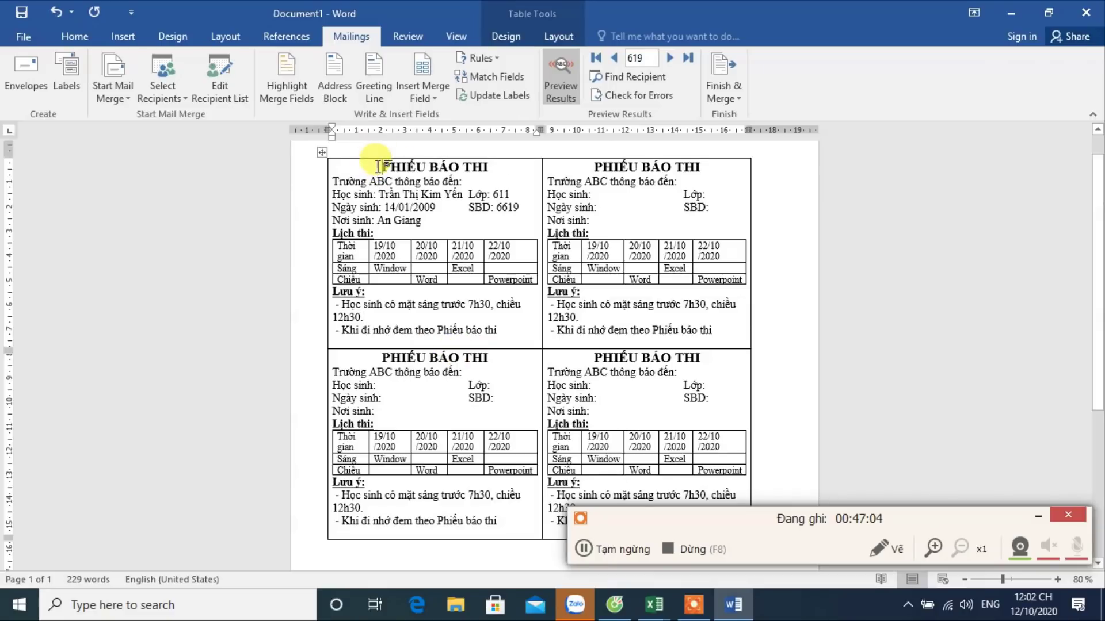
pyautogui.press('Return')
pyautogui.click(381, 184)
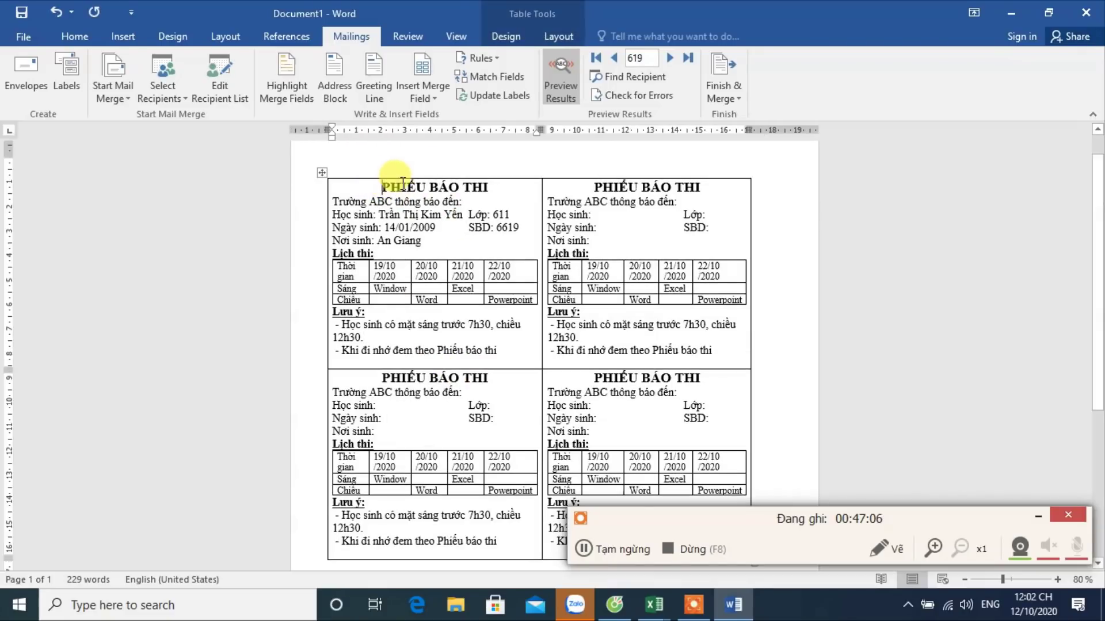
pyautogui.press('Return')
pyautogui.click(421, 166)
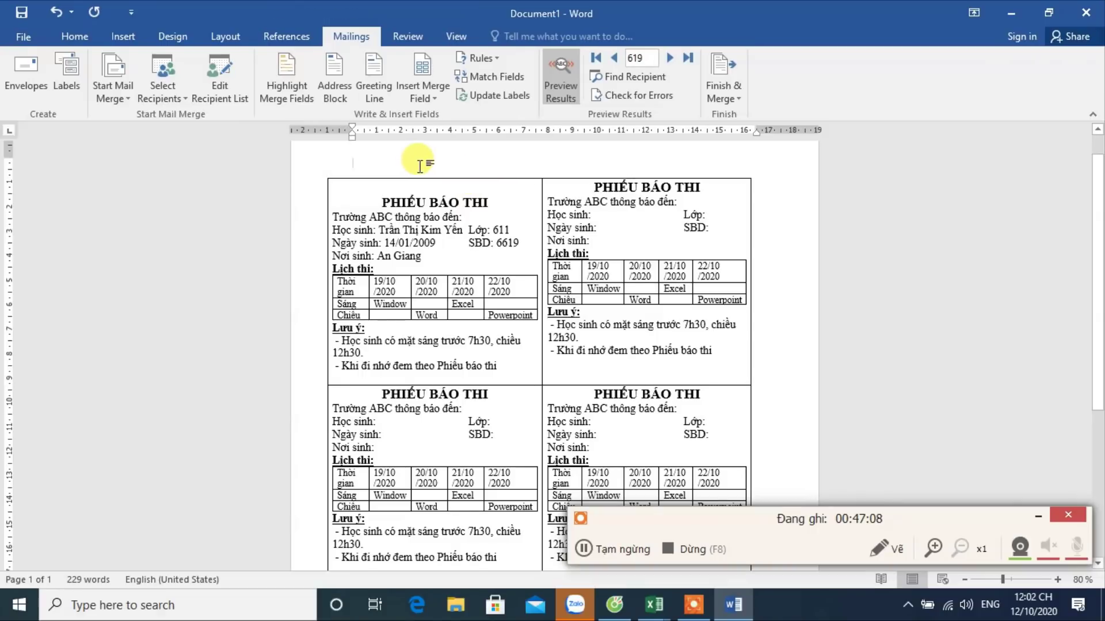
pyautogui.press('Delete')
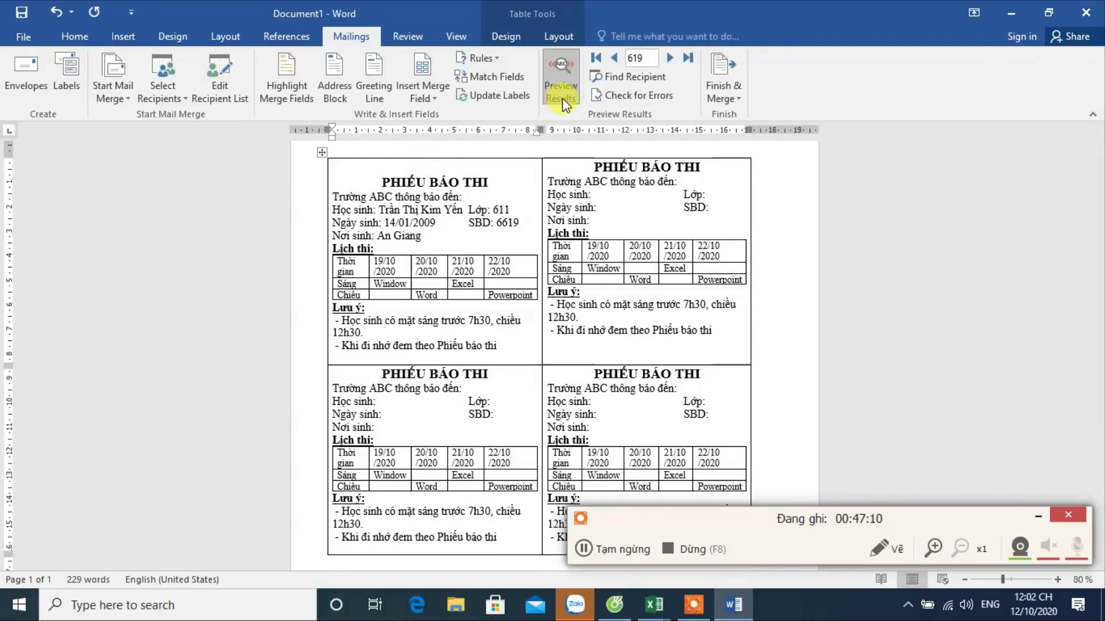
pyautogui.click(518, 99)
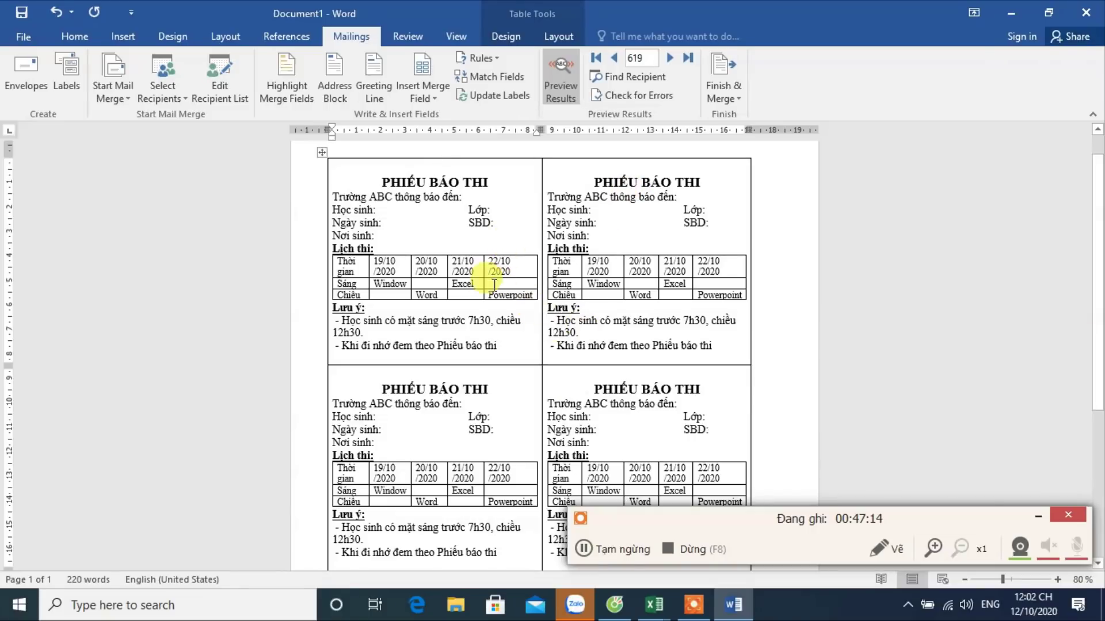
pyautogui.click(345, 266)
# Step: Widen the schedule's first column to fit 'Thời gian', shift the notice column border right, and update labels
pyautogui.moveTo(369, 130); pyautogui.dragTo(386, 135)
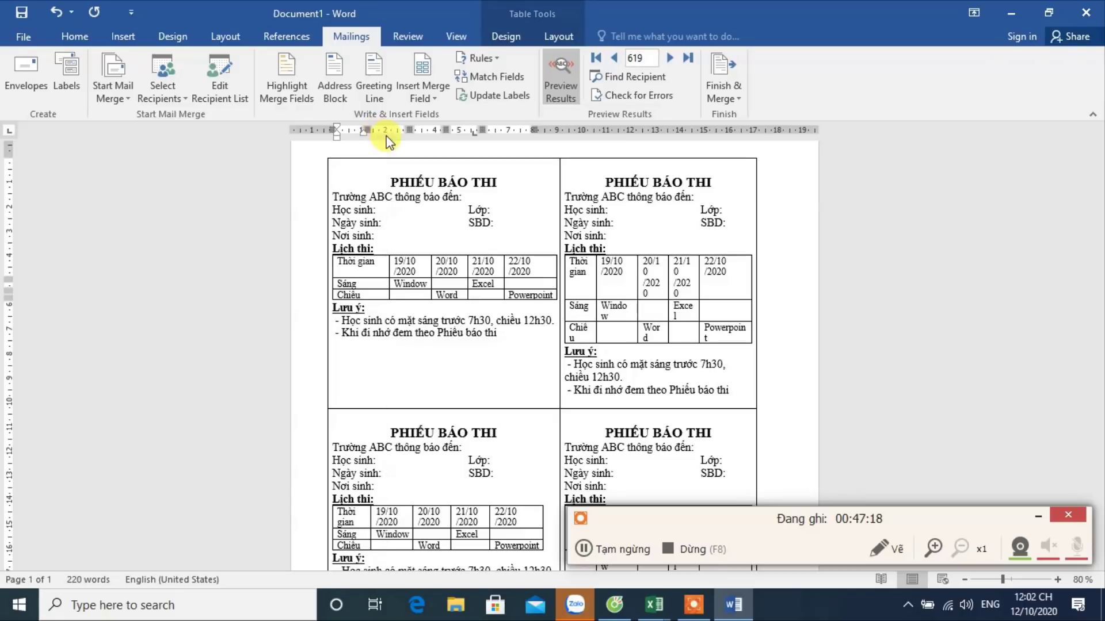
pyautogui.moveTo(557, 130); pyautogui.dragTo(577, 143)
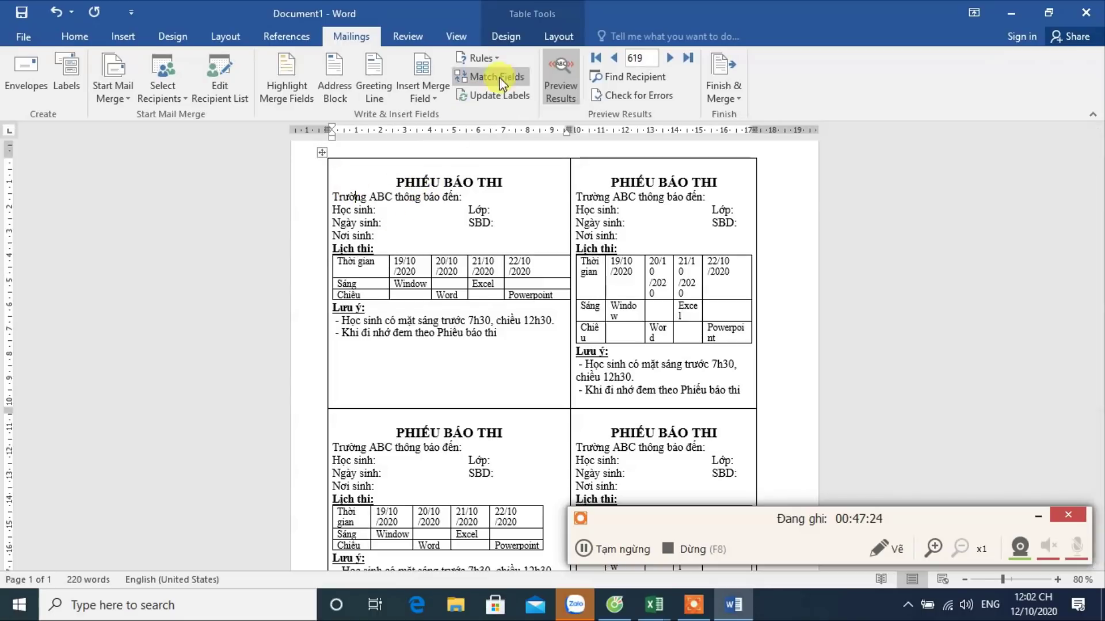
pyautogui.click(498, 99)
pyautogui.scroll(-3, 538, 291)
pyautogui.scroll(-5, 538, 290)
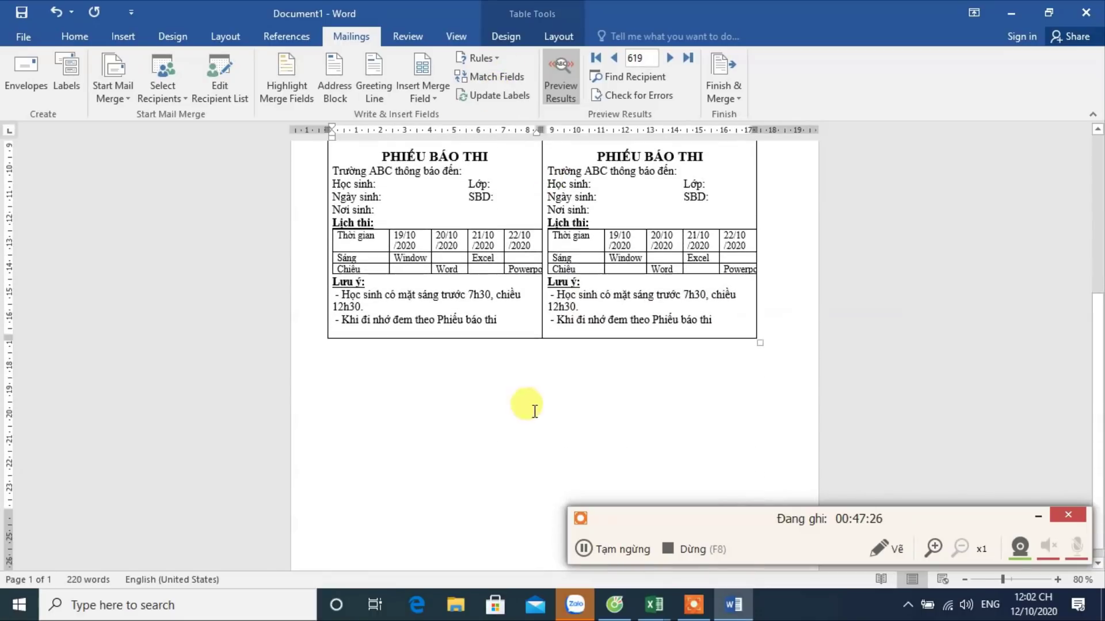
pyautogui.scroll(3, 580, 322)
pyautogui.scroll(2, 691, 282)
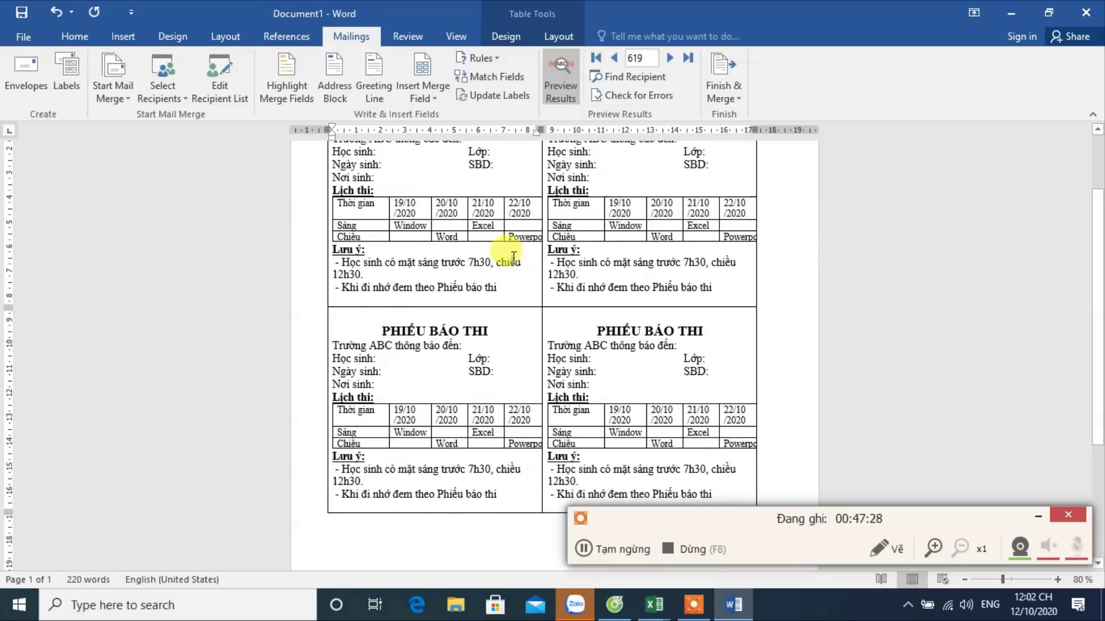
pyautogui.scroll(5, 575, 241)
# Step: Fine-tune the notice grid and schedule table borders, then select the first label's schedule table
pyautogui.moveTo(539, 130)
pyautogui.mouseDown()
pyautogui.moveTo(578, 130)
pyautogui.moveTo(566, 130)
pyautogui.mouseUp()
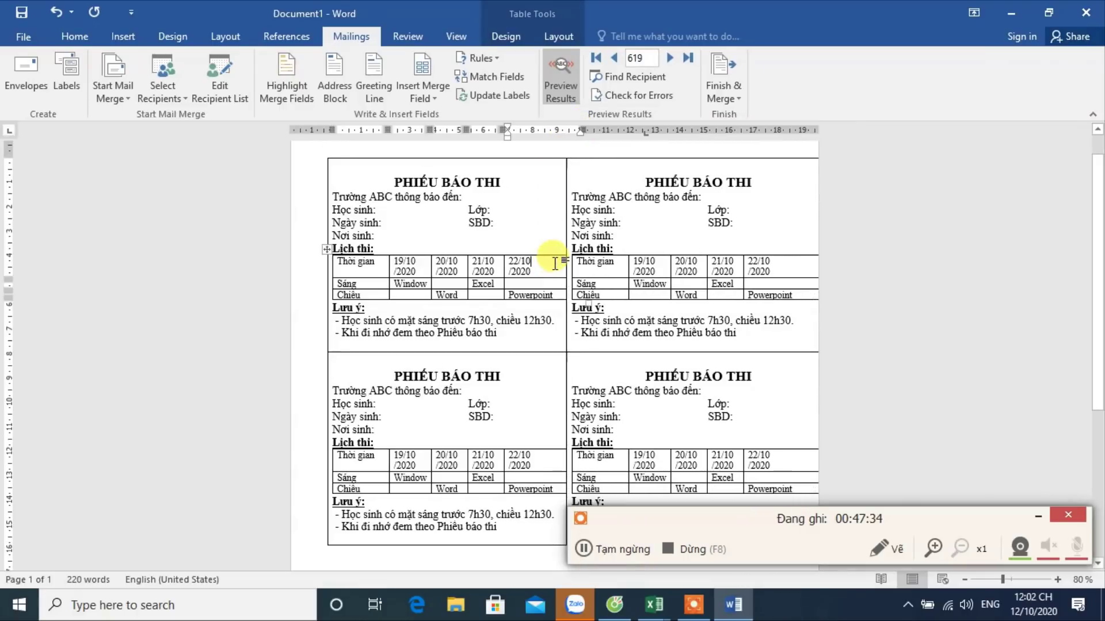
pyautogui.moveTo(570, 127); pyautogui.dragTo(562, 126)
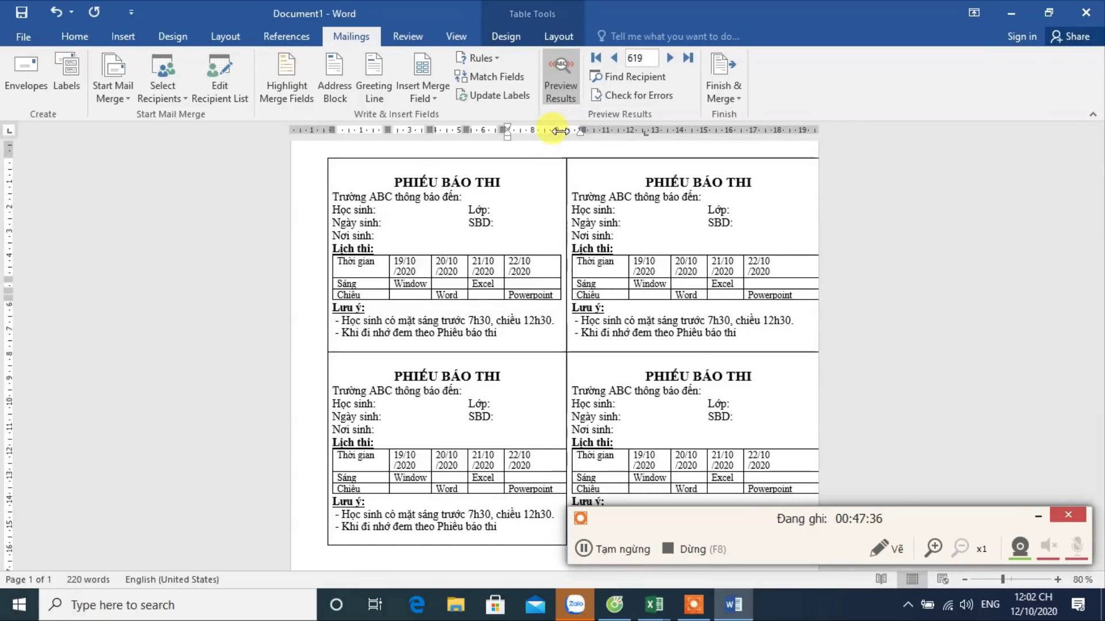
pyautogui.moveTo(565, 129); pyautogui.dragTo(561, 128)
pyautogui.click(554, 179)
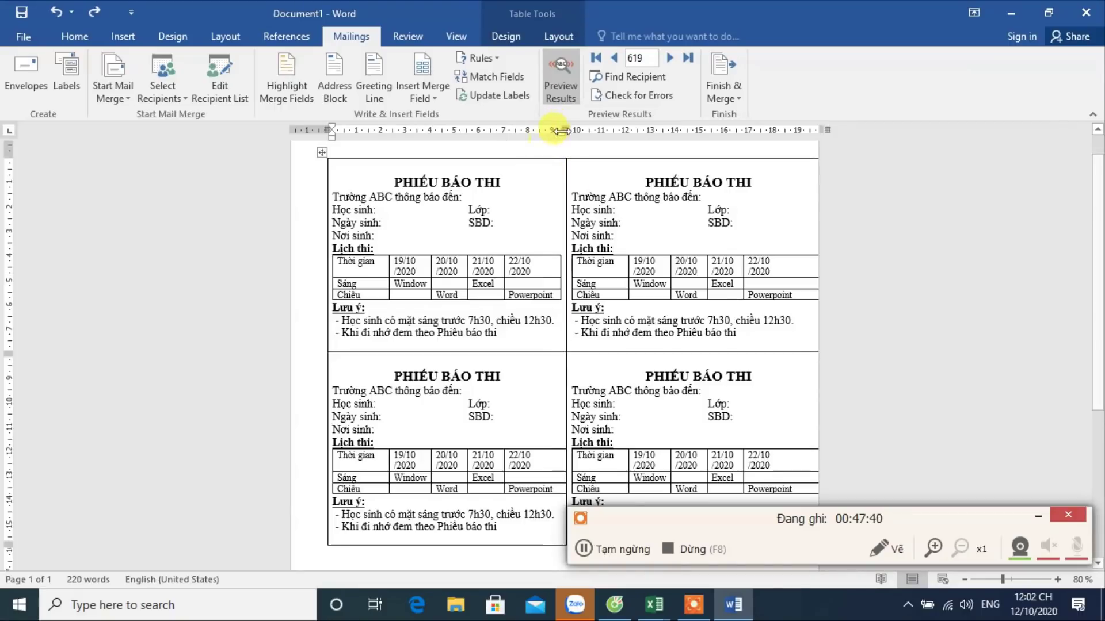
pyautogui.moveTo(566, 129); pyautogui.dragTo(577, 128)
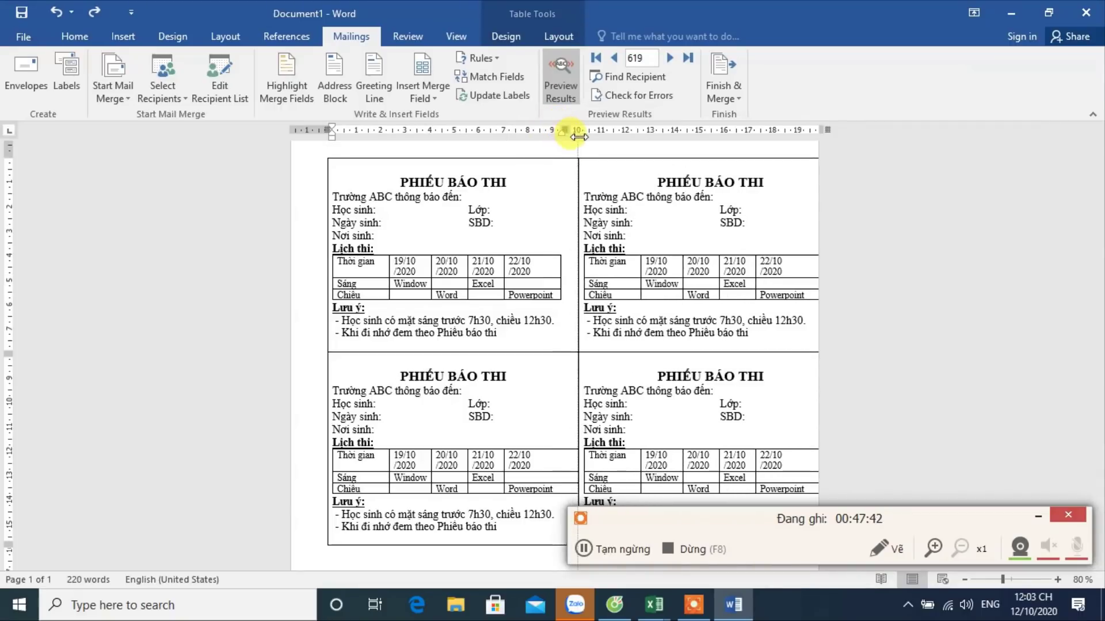
pyautogui.click(562, 210)
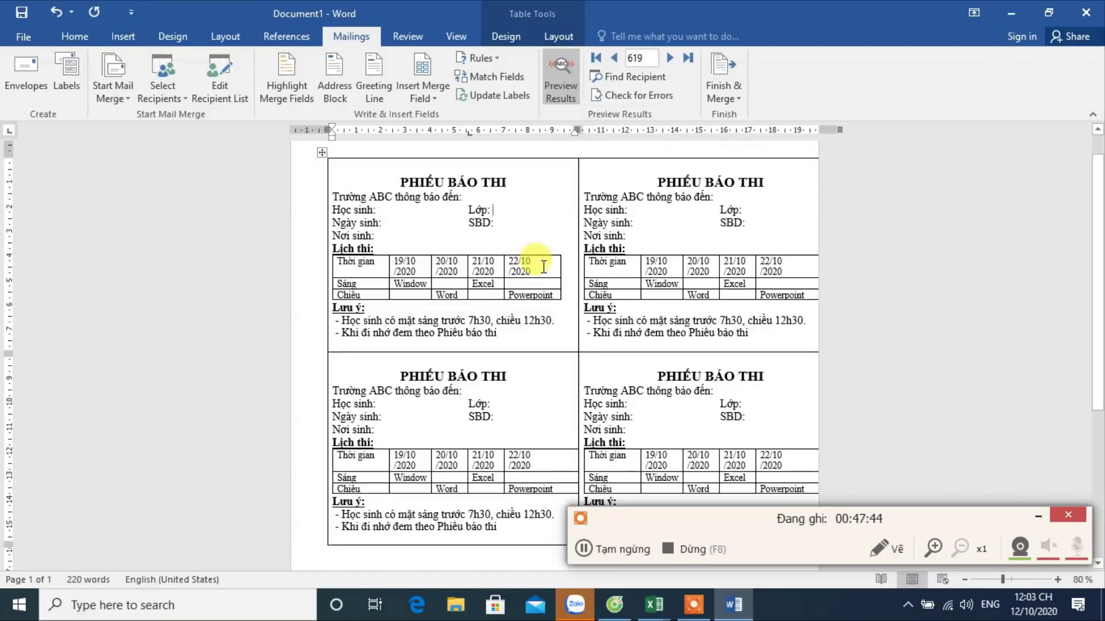
pyautogui.click(544, 267)
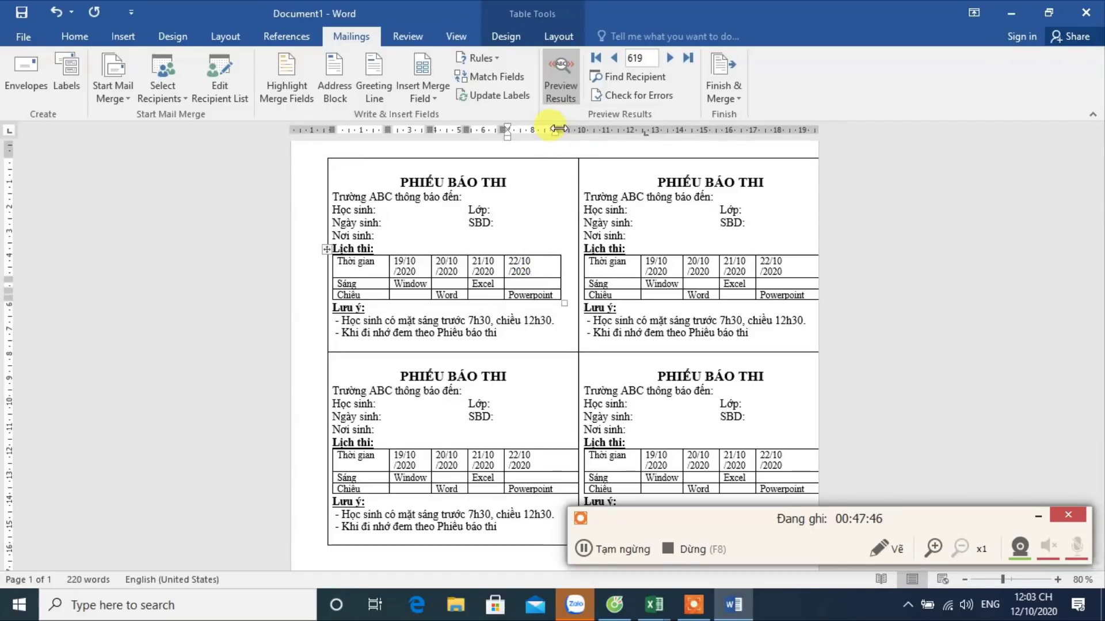
pyautogui.moveTo(567, 136); pyautogui.dragTo(557, 132)
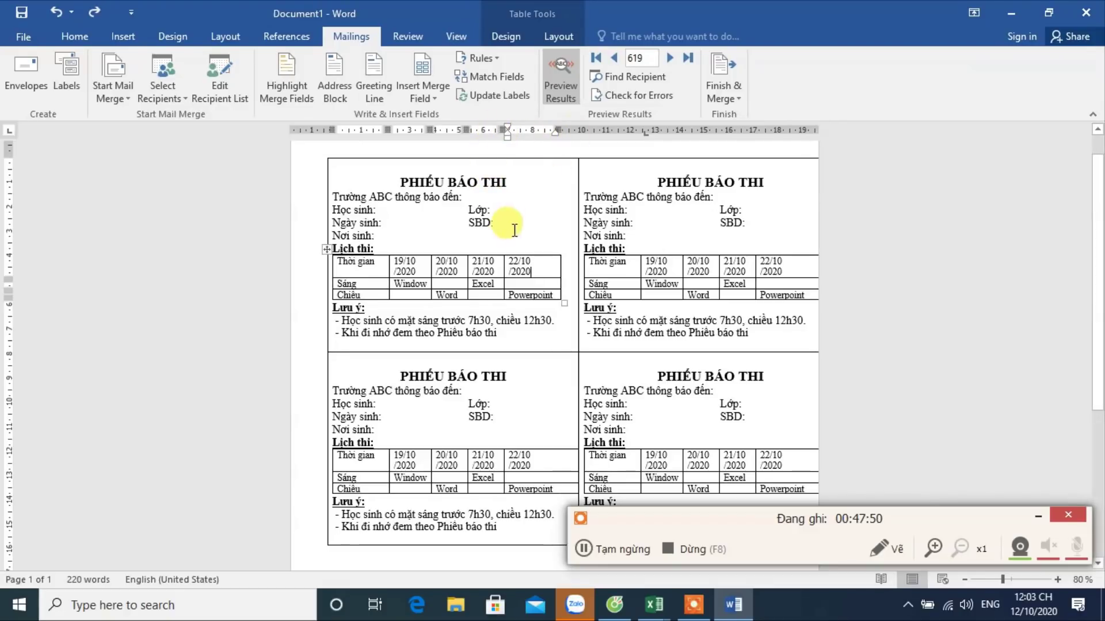
pyautogui.click(551, 186)
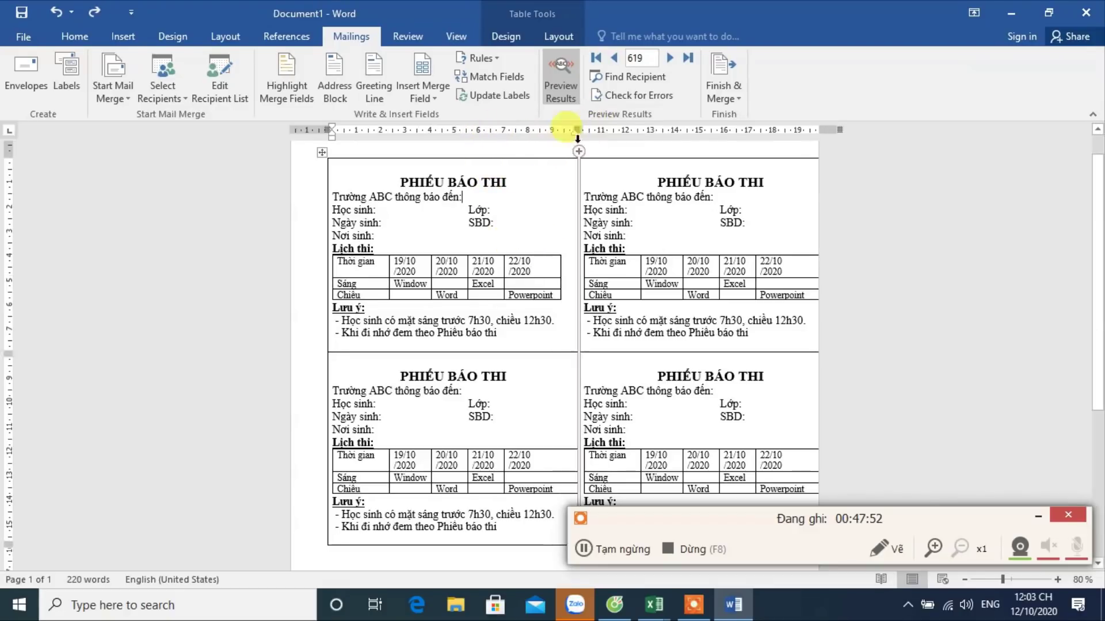
pyautogui.moveTo(579, 123); pyautogui.dragTo(570, 128)
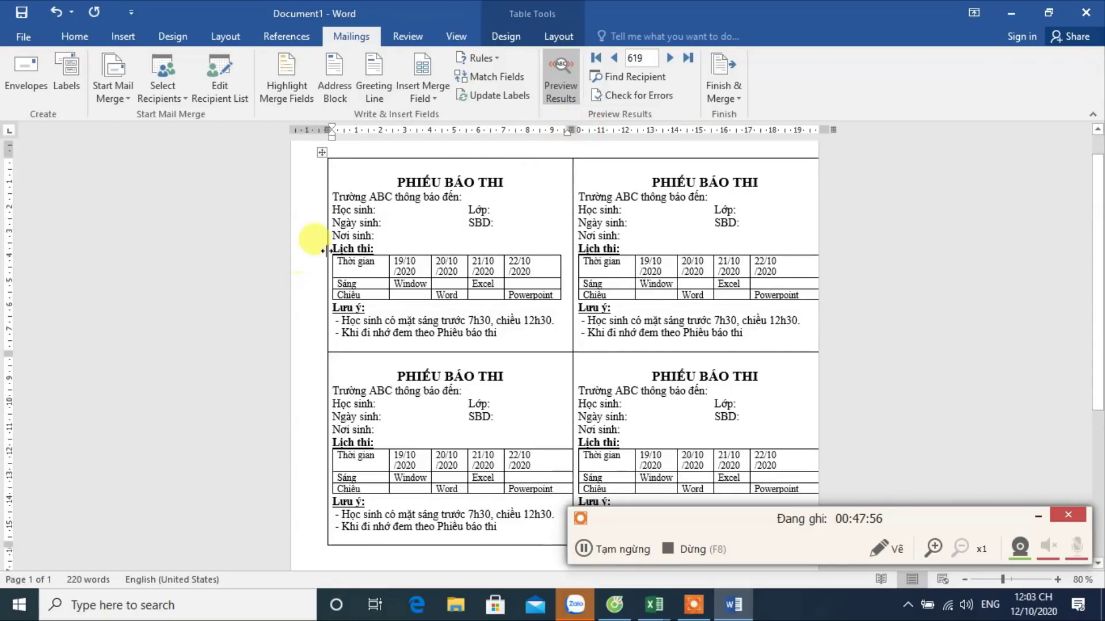
pyautogui.click(342, 264)
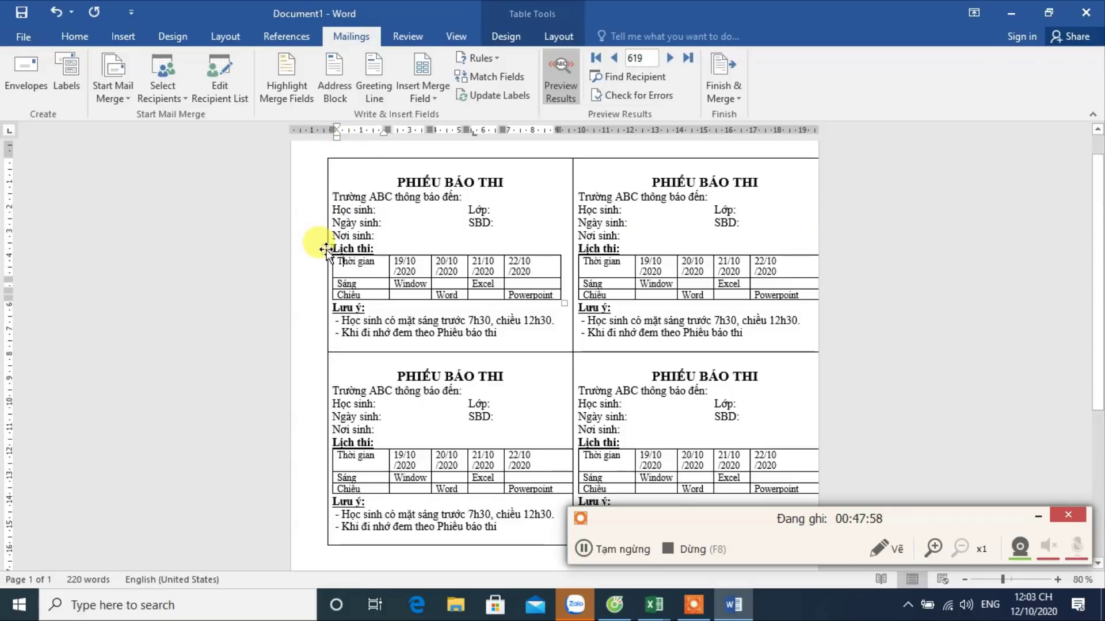
pyautogui.click(326, 249)
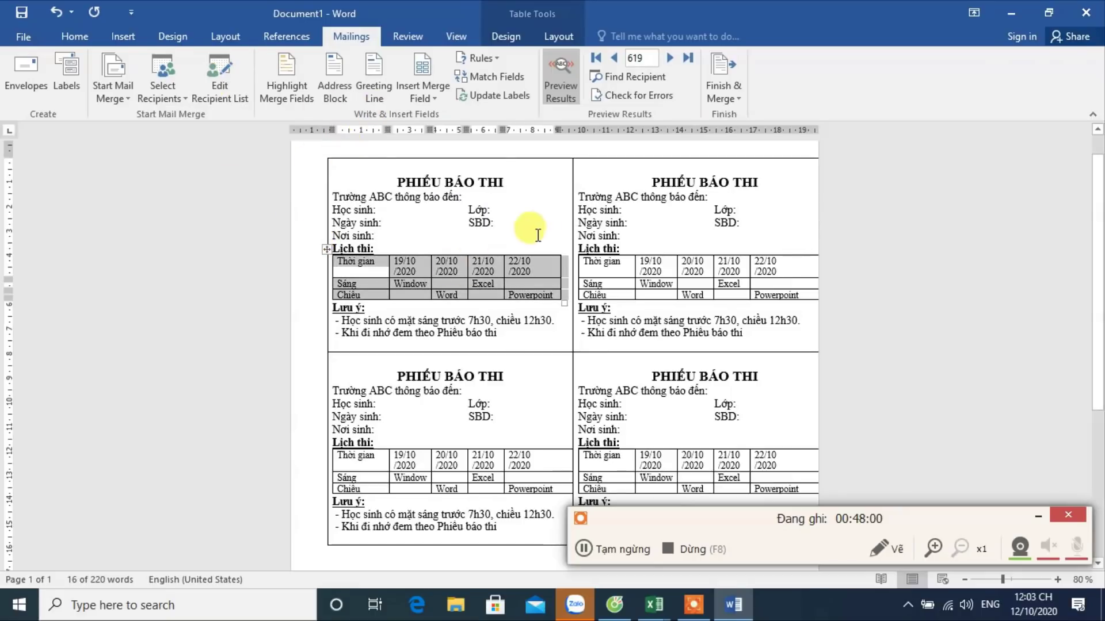
# Step: Centre the first label's schedule table within its cell, keeping the PHIẾU BÁO THI heading centred
pyautogui.click(77, 36)
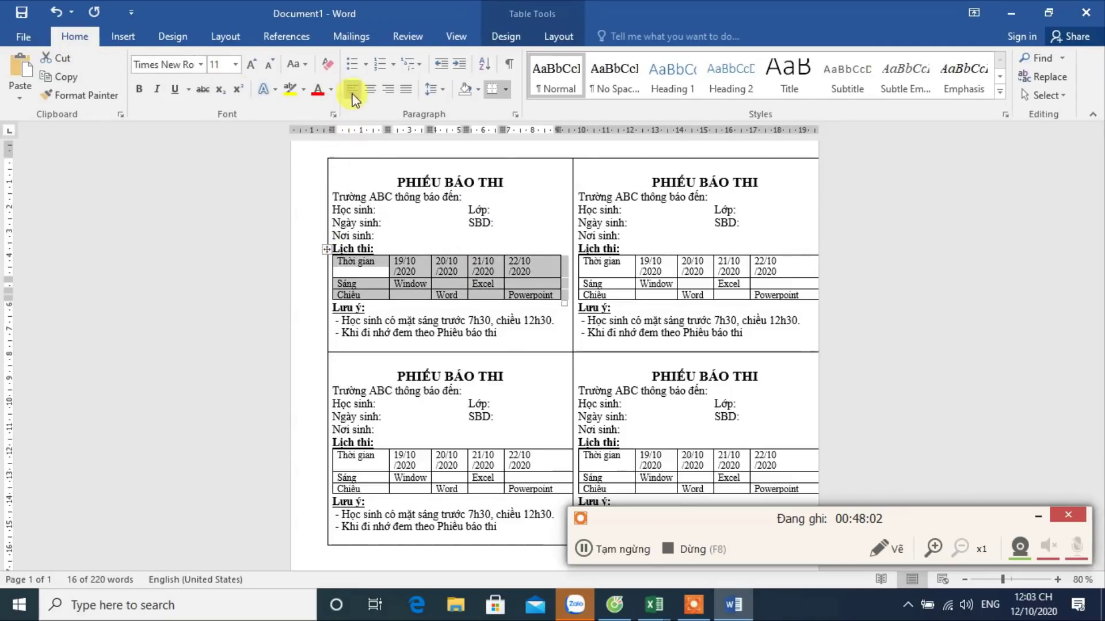
pyautogui.click(369, 89)
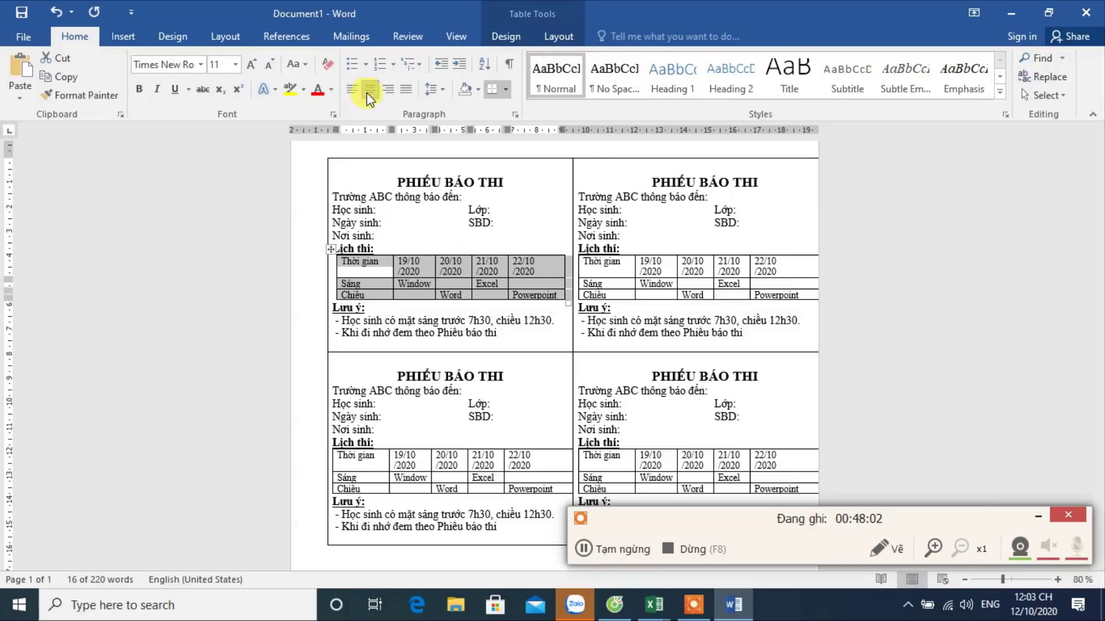
pyautogui.click(554, 188)
pyautogui.moveTo(575, 127); pyautogui.dragTo(578, 128)
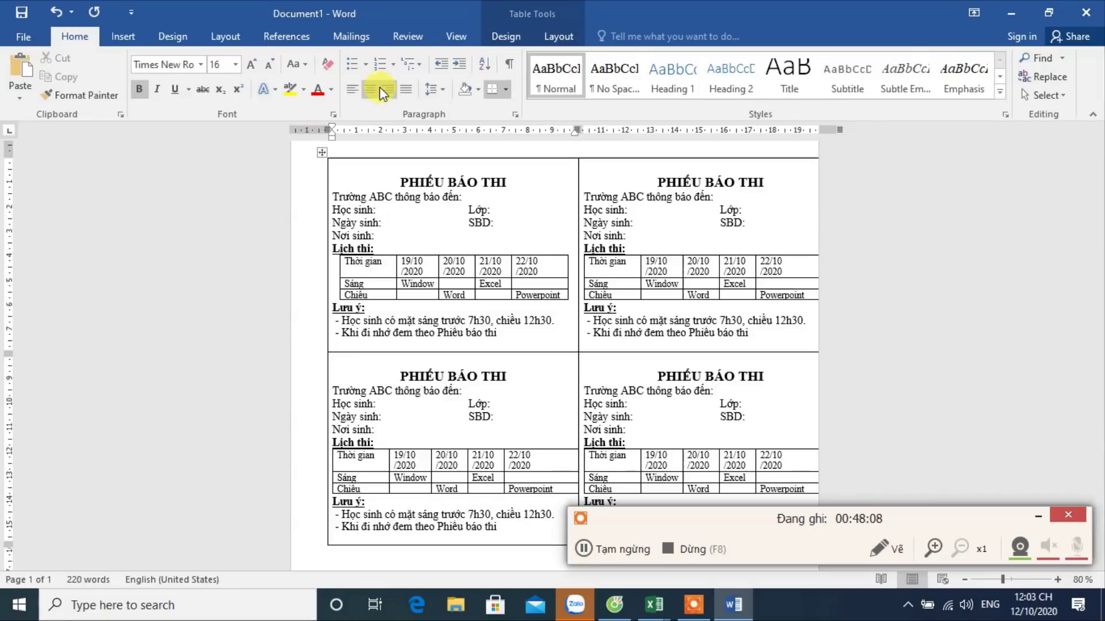
pyautogui.click(348, 94)
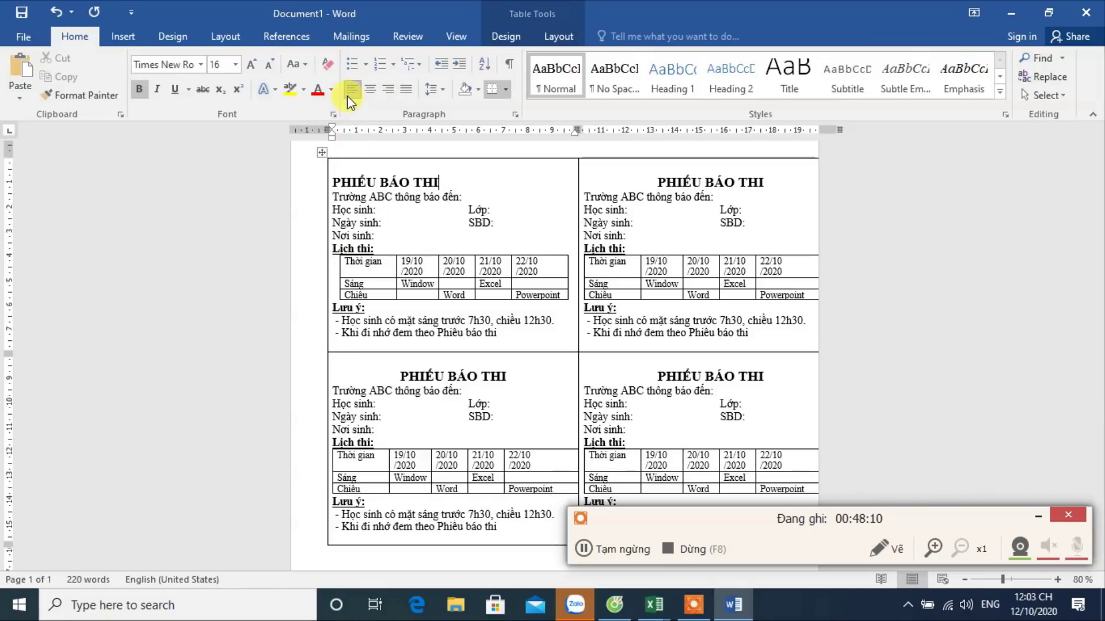
pyautogui.click(372, 91)
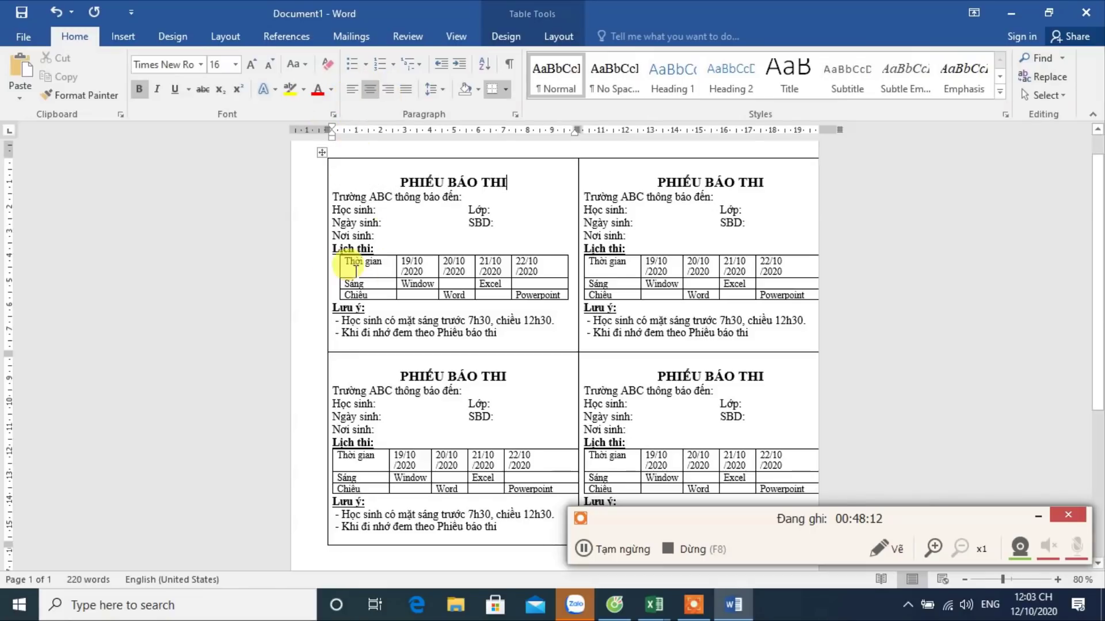
pyautogui.click(342, 257)
pyautogui.click(334, 251)
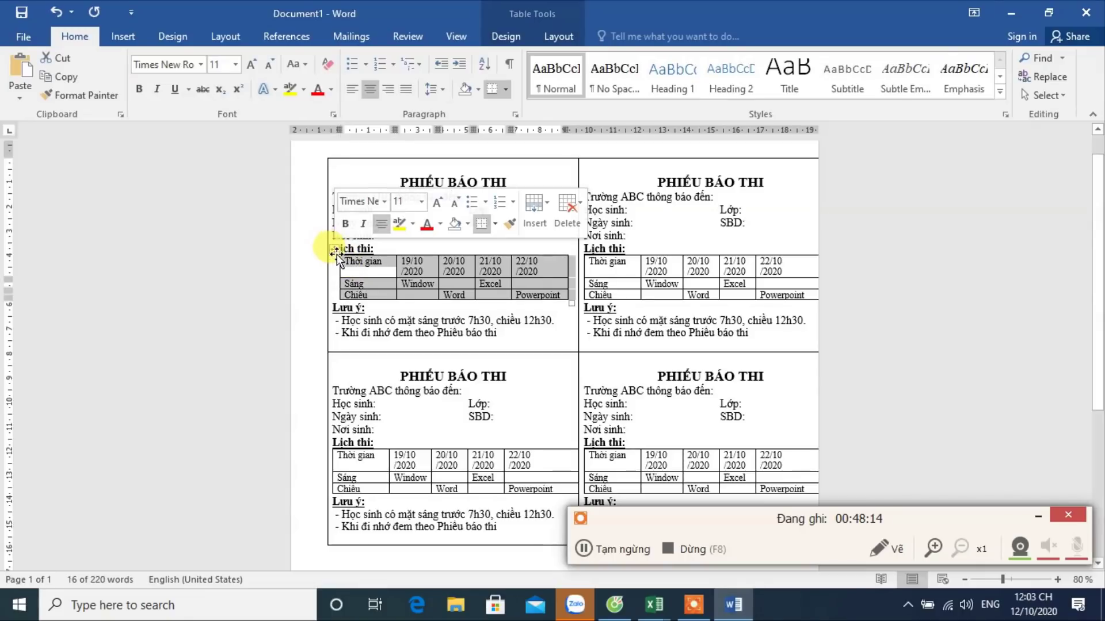
pyautogui.click(388, 92)
pyautogui.click(353, 92)
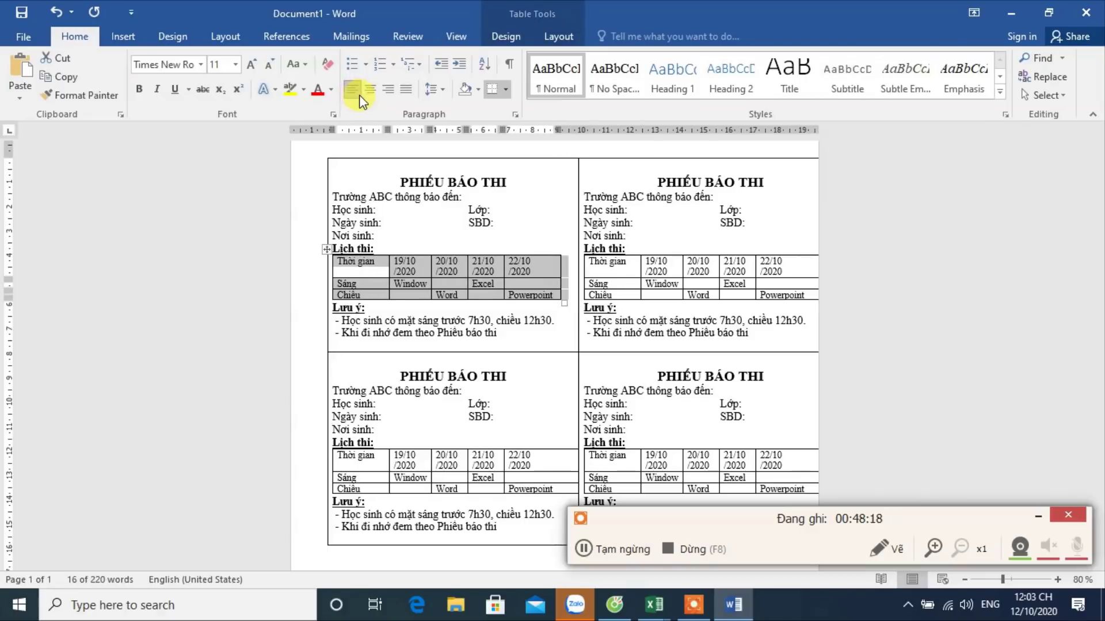
pyautogui.click(370, 89)
pyautogui.click(497, 222)
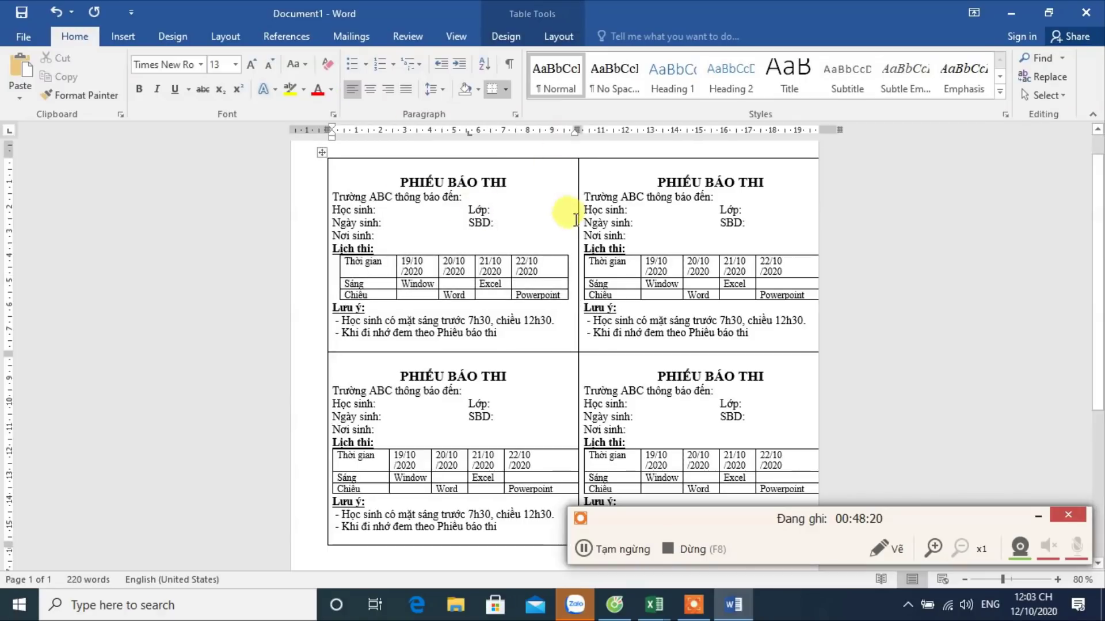
# Step: Narrow the grid's left column, extend its left edge outward, and update all labels
pyautogui.click(509, 211)
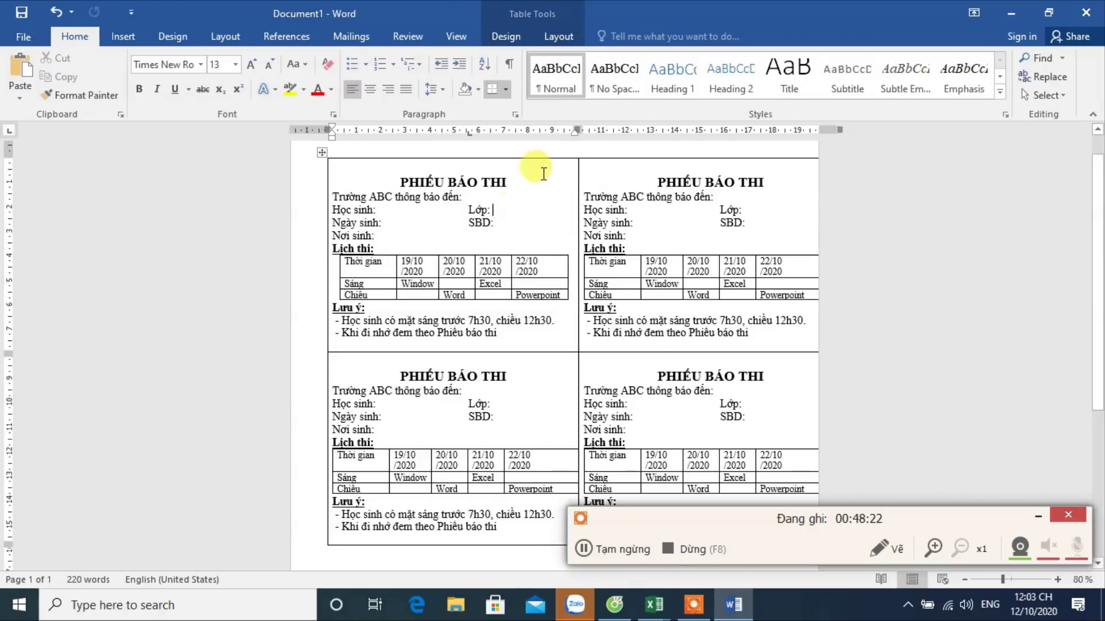
pyautogui.moveTo(577, 122); pyautogui.dragTo(565, 125)
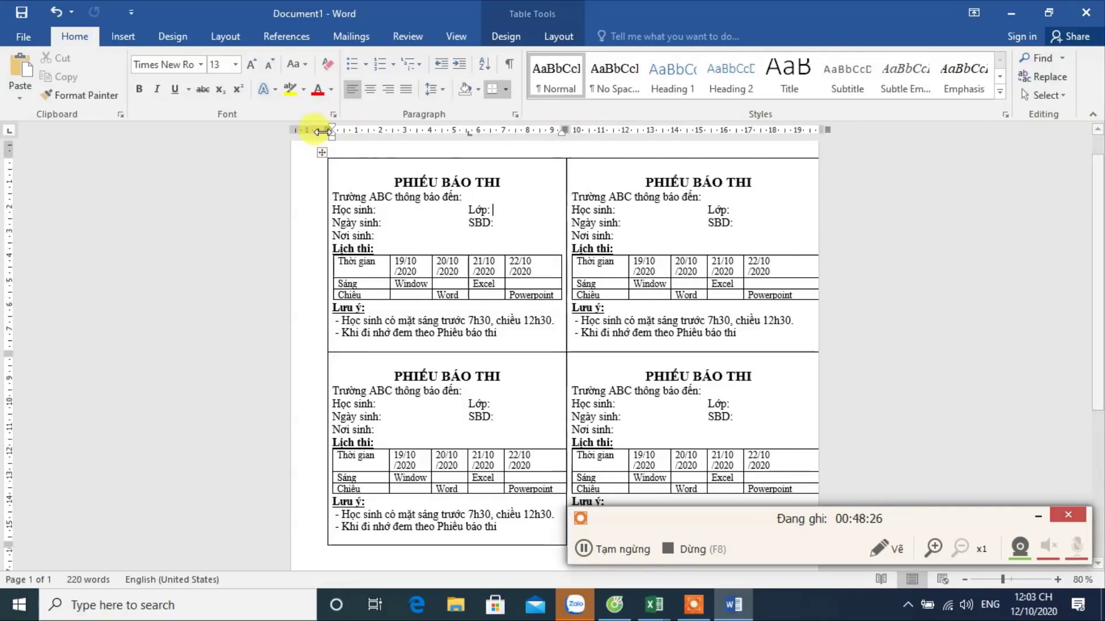
pyautogui.moveTo(321, 130); pyautogui.dragTo(313, 129)
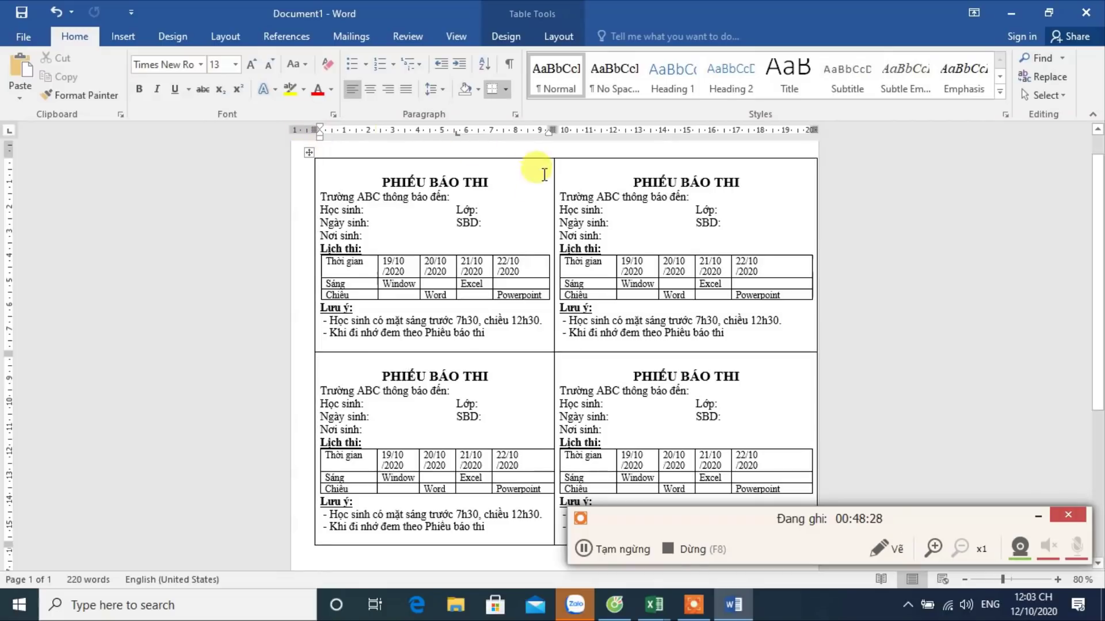
pyautogui.click(351, 36)
pyautogui.click(481, 98)
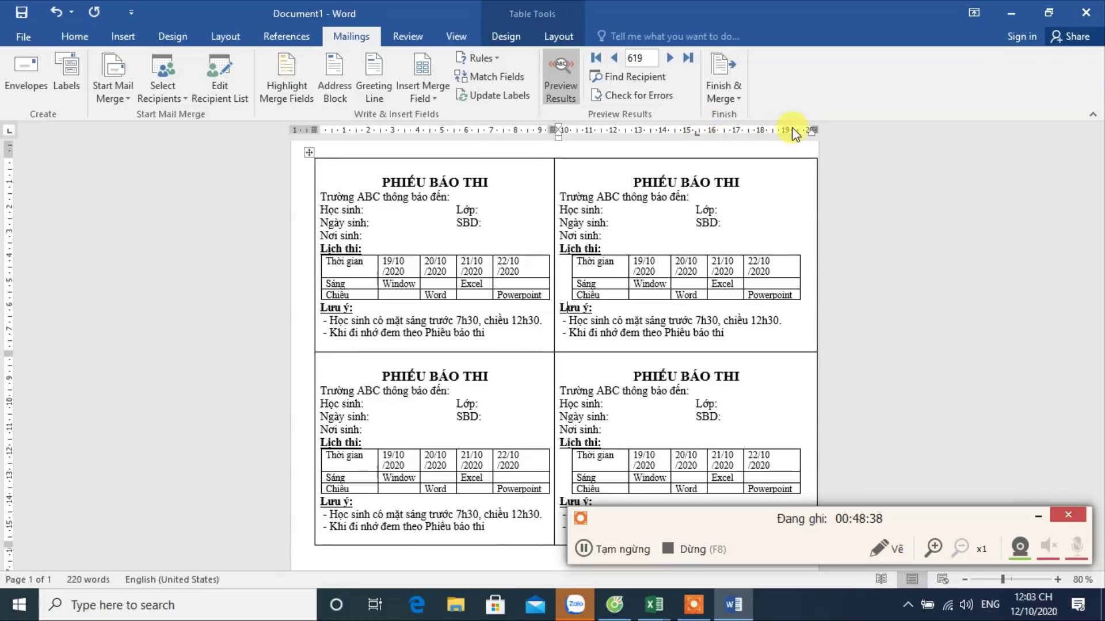
# Step: Drag the grid's right border markers inward, update labels, and select the whole label grid
pyautogui.moveTo(808, 128); pyautogui.dragTo(800, 130)
pyautogui.click(501, 181)
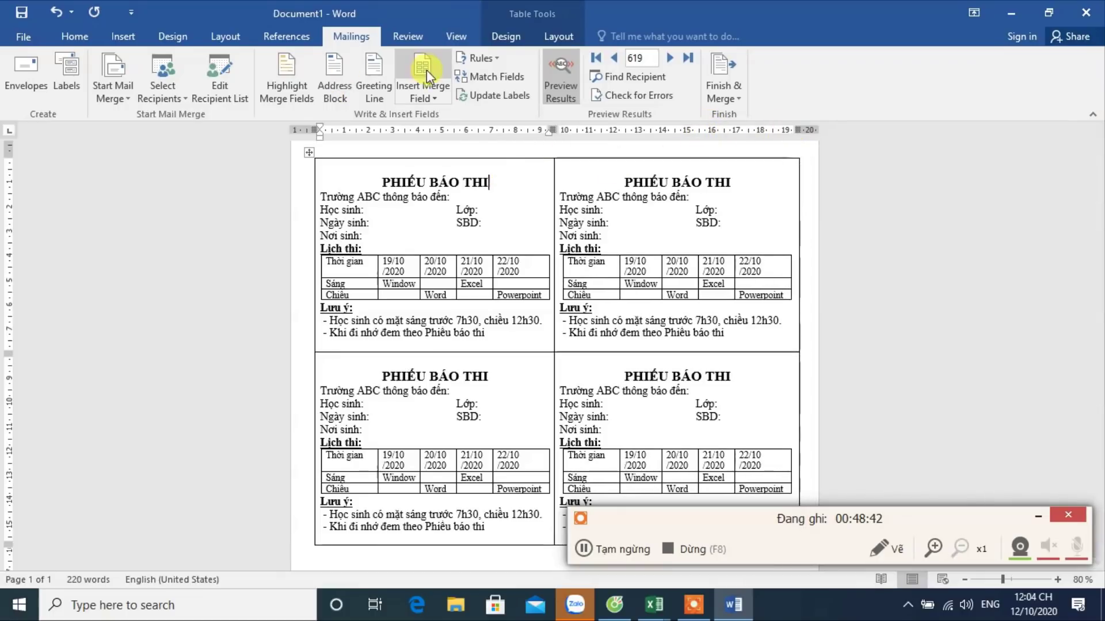
pyautogui.click(476, 97)
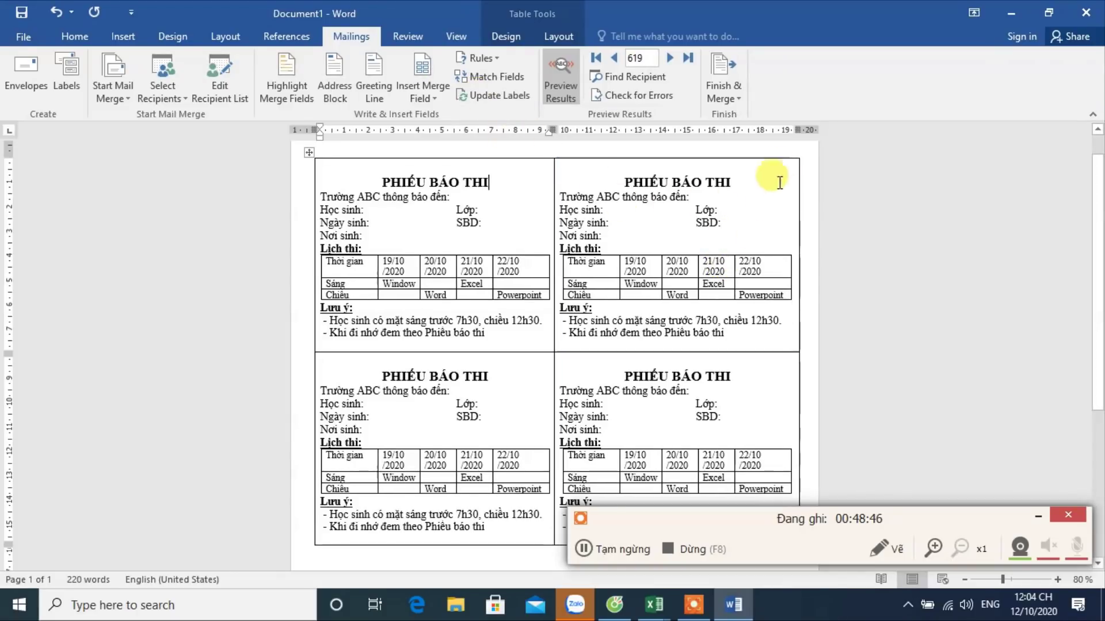
pyautogui.moveTo(797, 129); pyautogui.dragTo(793, 127)
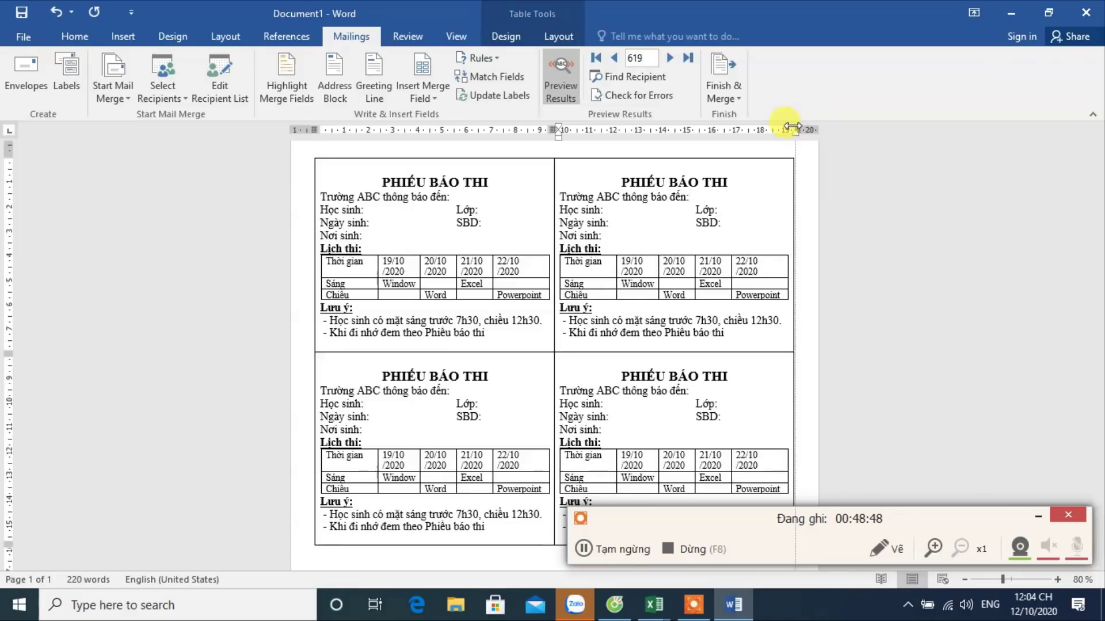
pyautogui.click(471, 223)
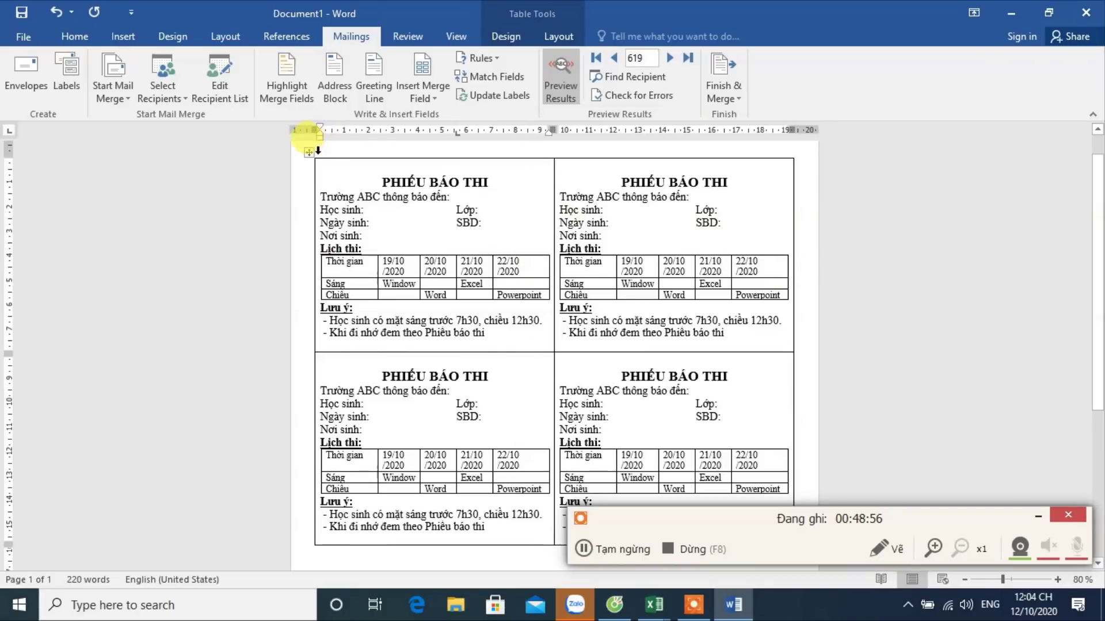
pyautogui.scroll(-3, 395, 387)
pyautogui.scroll(3, 389, 322)
pyautogui.click(309, 151)
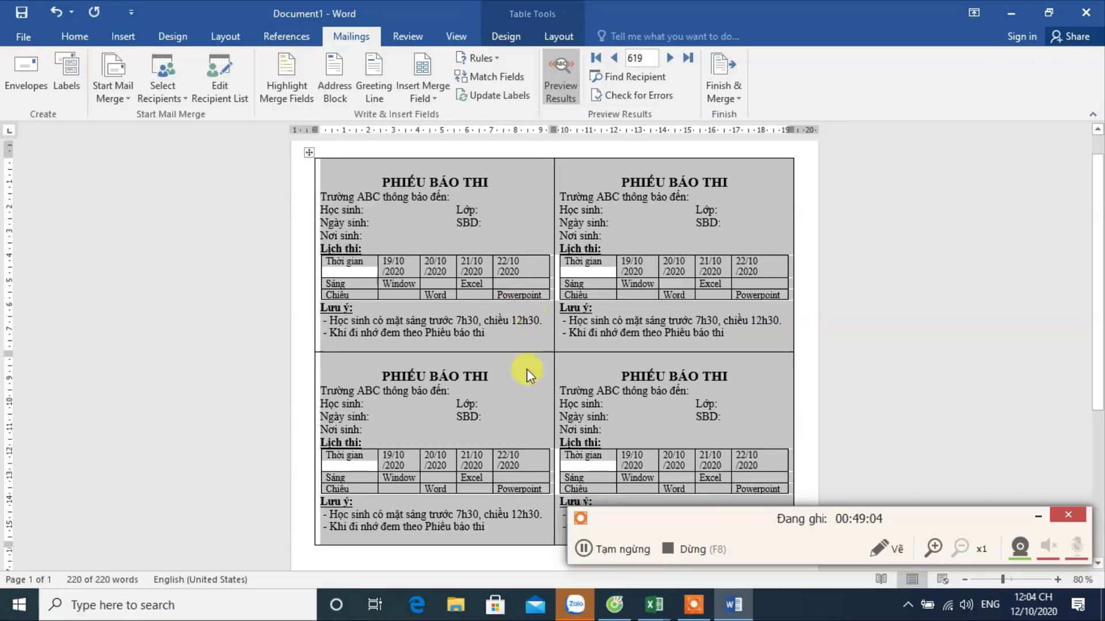
pyautogui.click(465, 345)
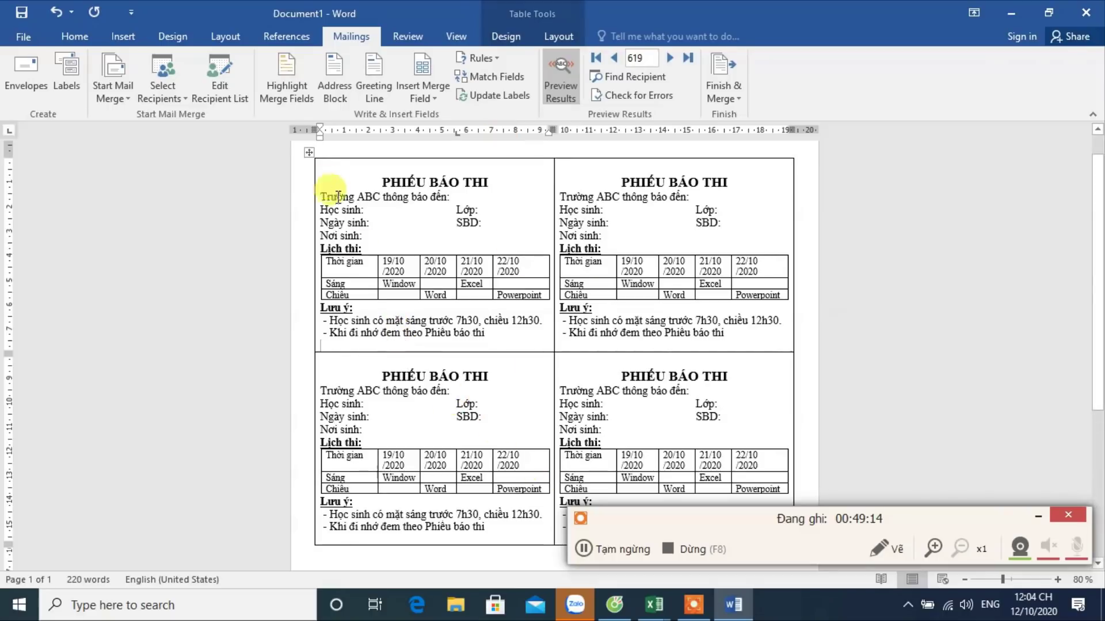
# Step: Open Borders and Shading for the whole label grid through Table Properties
pyautogui.click(309, 153)
pyautogui.rightClick(309, 153)
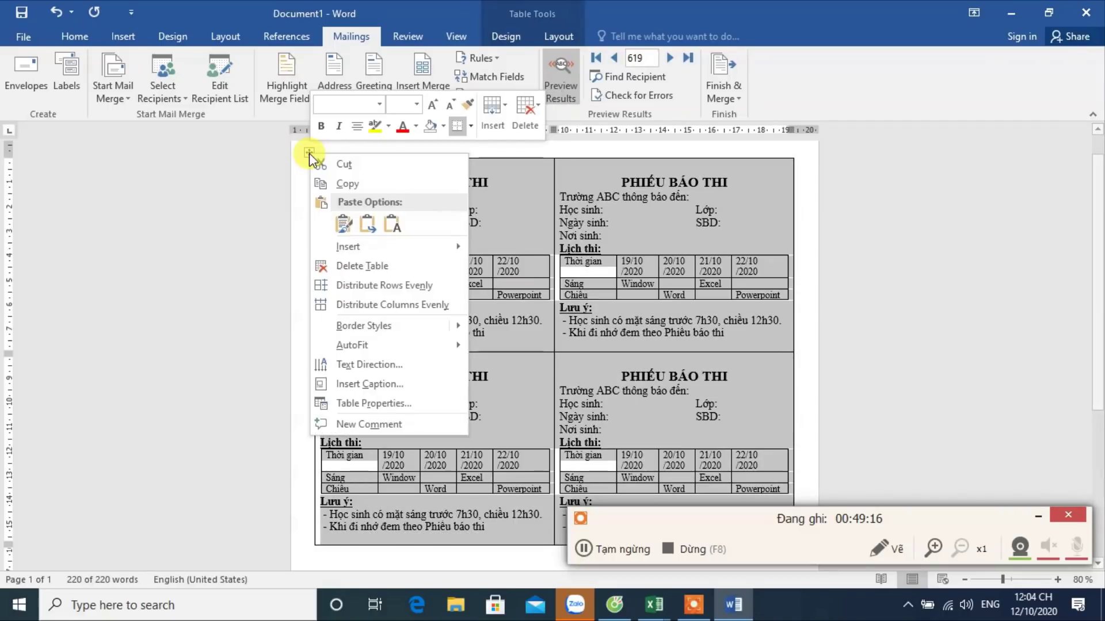
pyautogui.click(375, 403)
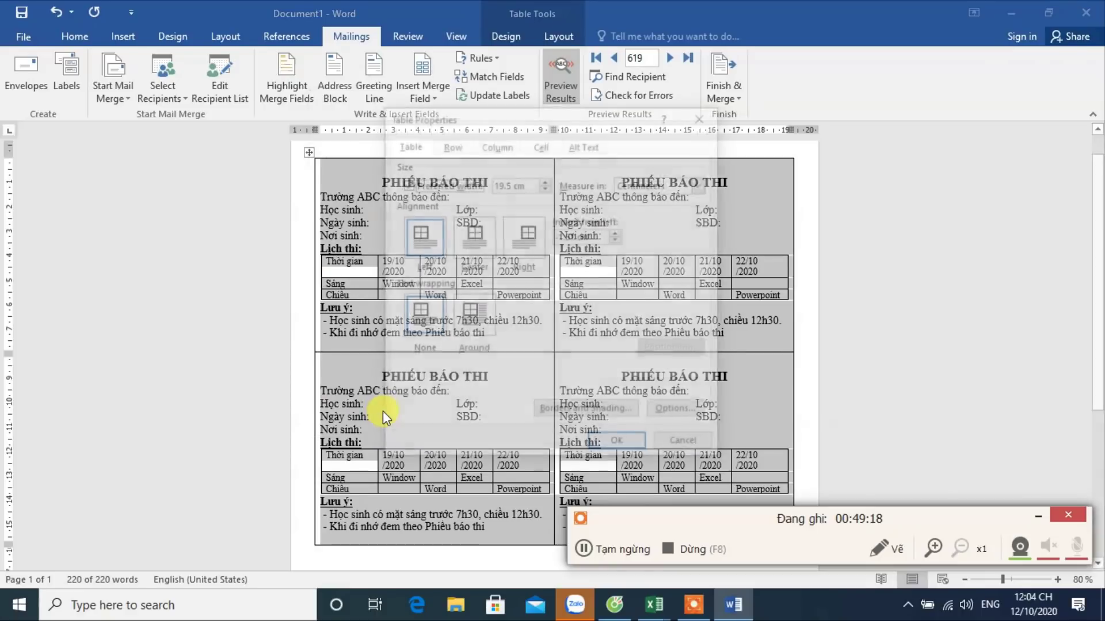
pyautogui.click(609, 416)
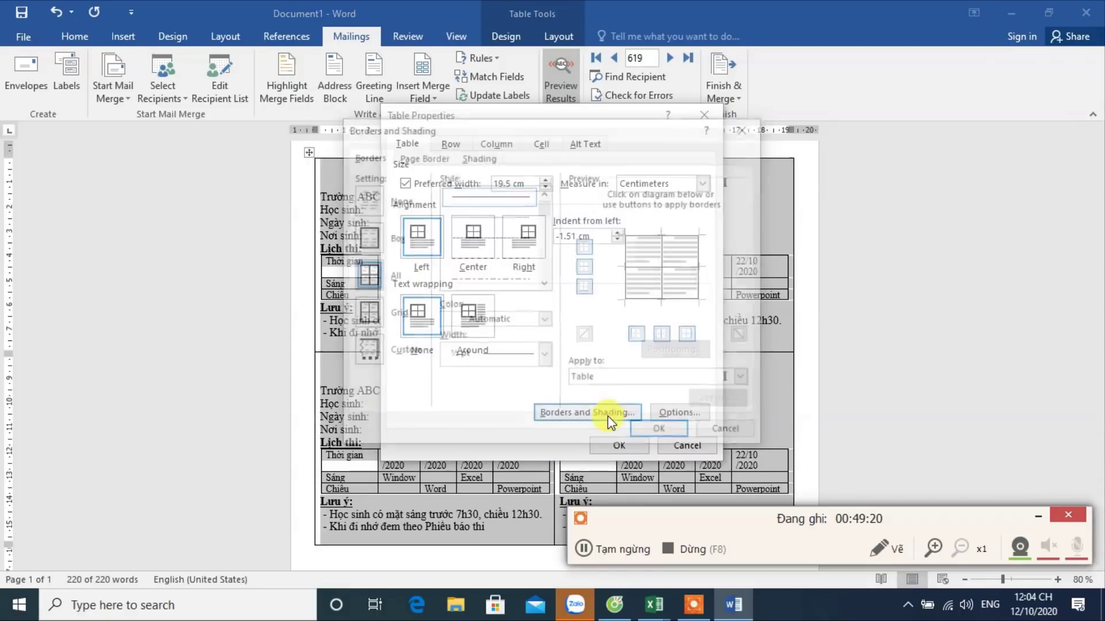
# Step: Apply custom dashed 2¼ pt inside borders with no outer borders, and confirm both dialogs
pyautogui.click(368, 351)
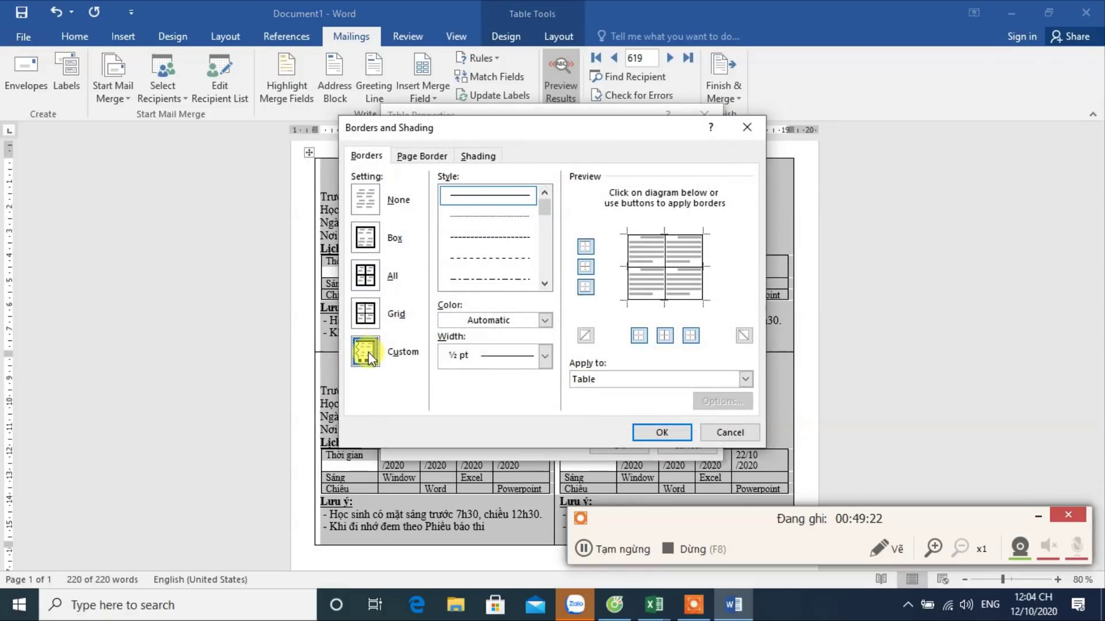
pyautogui.click(520, 281)
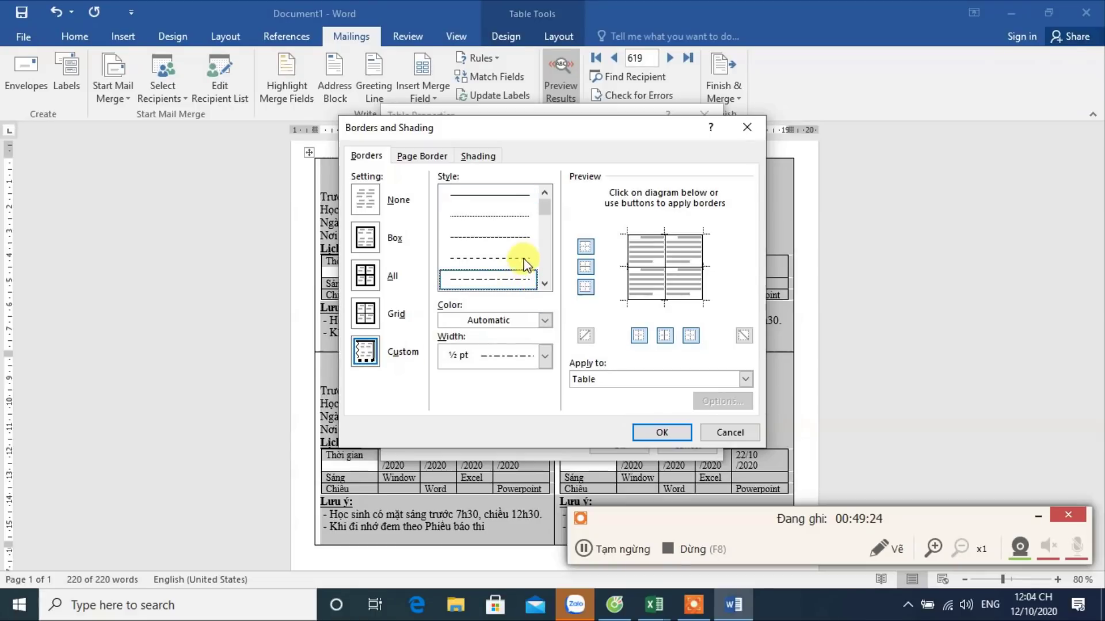
pyautogui.click(525, 259)
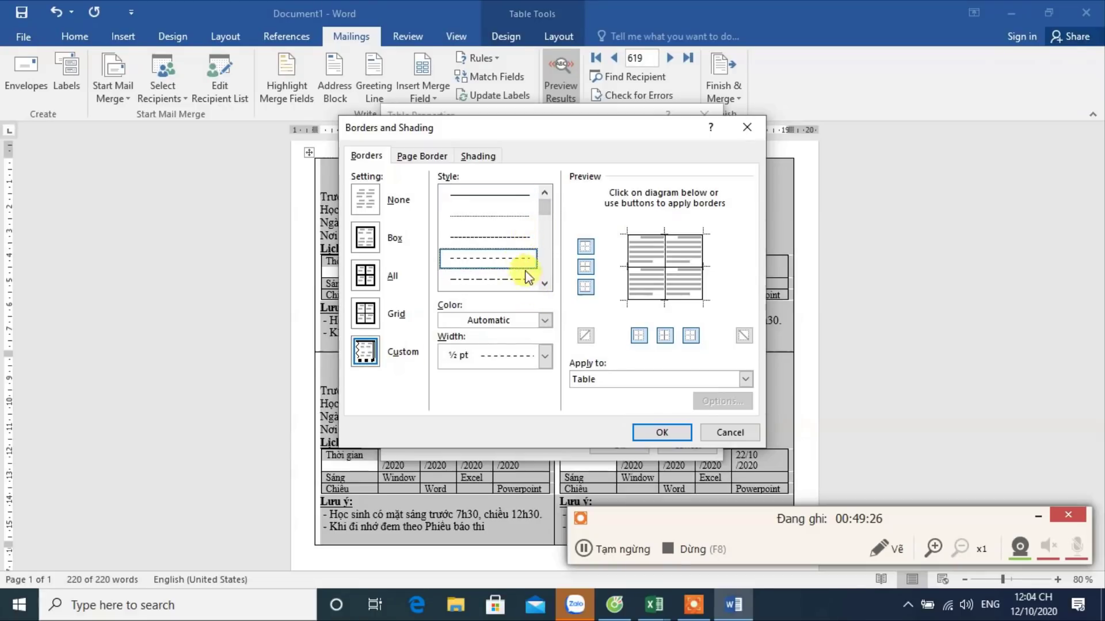
pyautogui.click(540, 362)
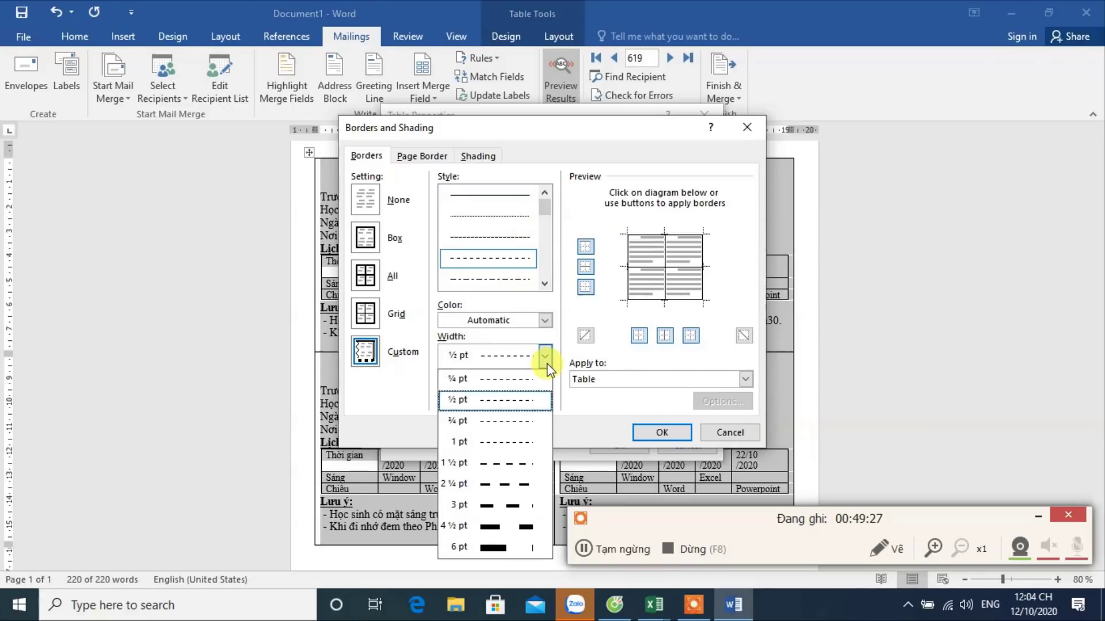
pyautogui.click(518, 483)
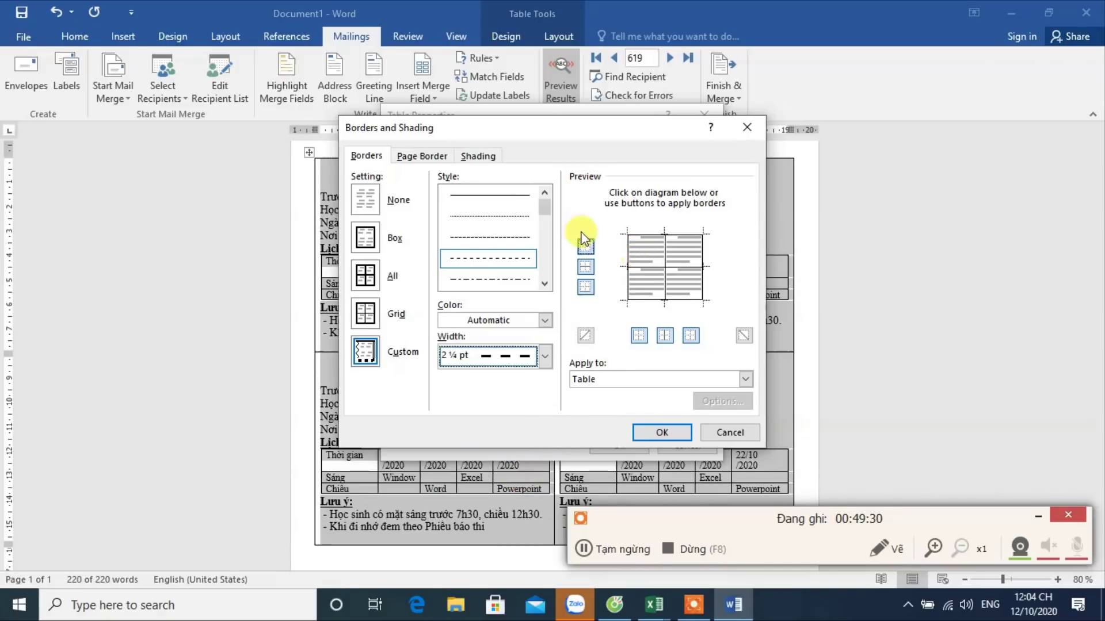
pyautogui.click(365, 199)
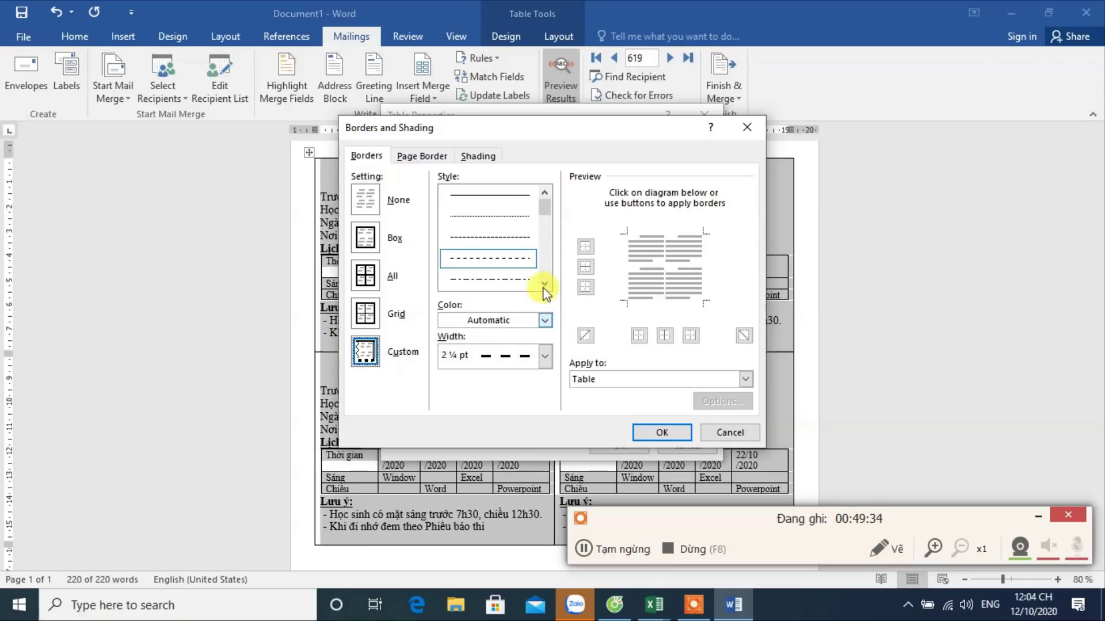
pyautogui.click(587, 268)
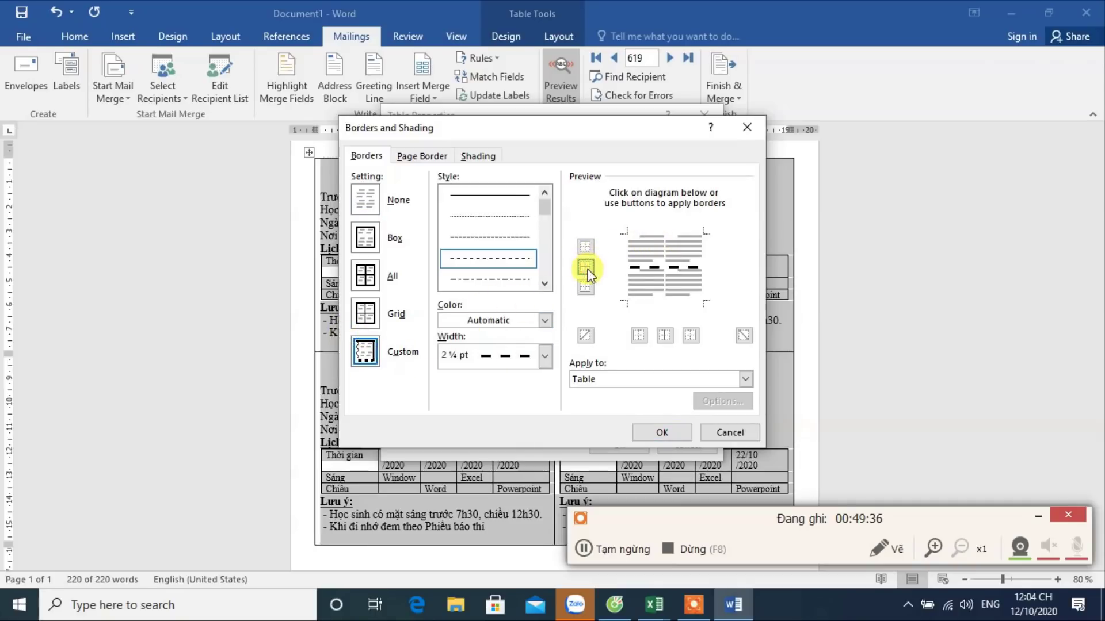
pyautogui.click(660, 432)
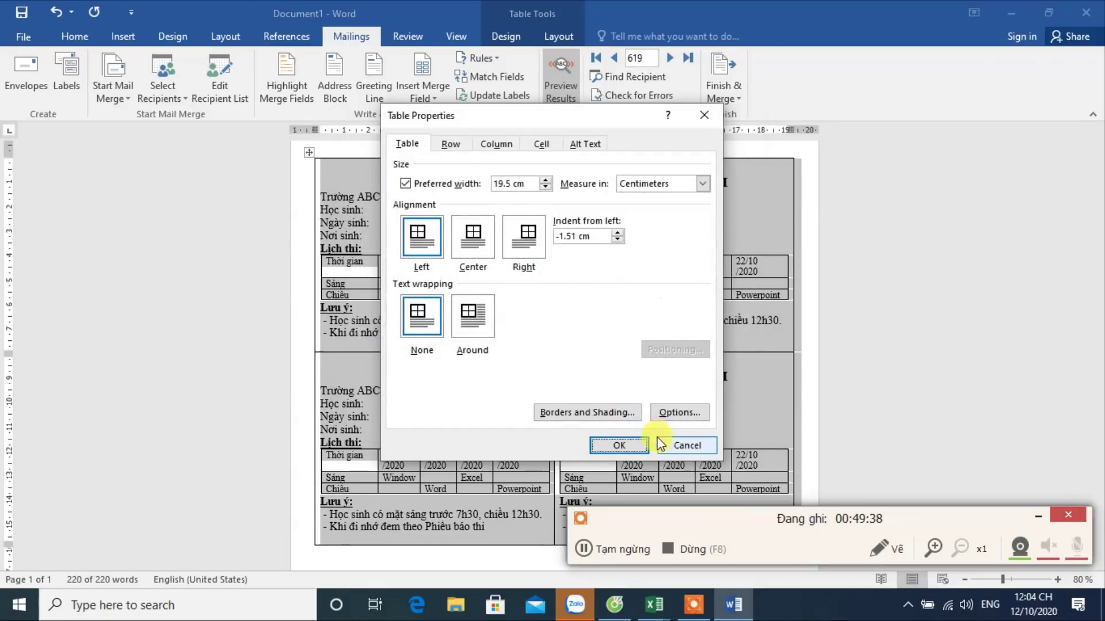
pyautogui.click(631, 441)
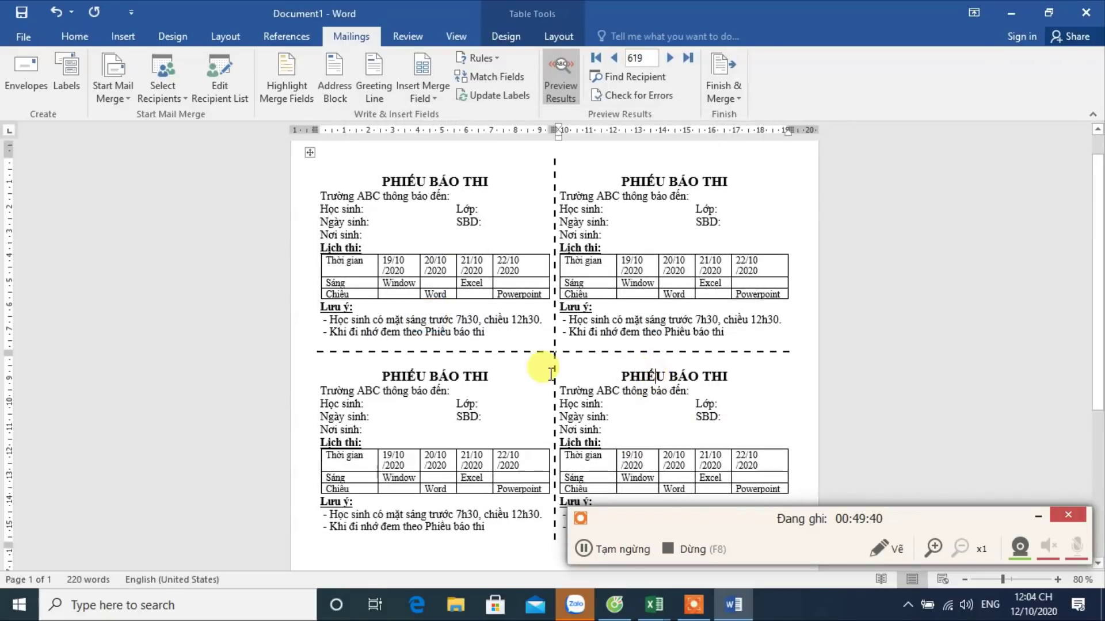
# Step: Review the label pages and undo an accidental split of a heading
pyautogui.keyDown('ctrl'); pyautogui.scroll(2, 545, 365); pyautogui.keyUp('ctrl')
pyautogui.keyDown('ctrl'); pyautogui.scroll(3, 545, 365); pyautogui.keyUp('ctrl')
pyautogui.keyDown('ctrl'); pyautogui.scroll(3, 538, 365); pyautogui.keyUp('ctrl')
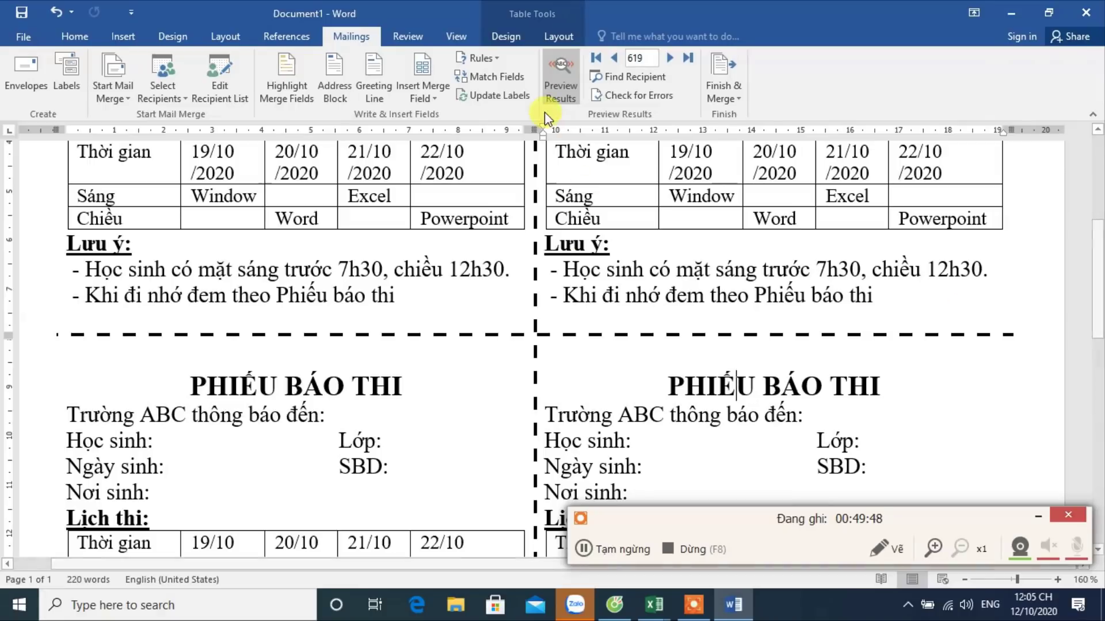
pyautogui.keyDown('ctrl'); pyautogui.scroll(-3, 506, 357); pyautogui.keyUp('ctrl')
pyautogui.keyDown('ctrl'); pyautogui.scroll(-4, 509, 360); pyautogui.keyUp('ctrl')
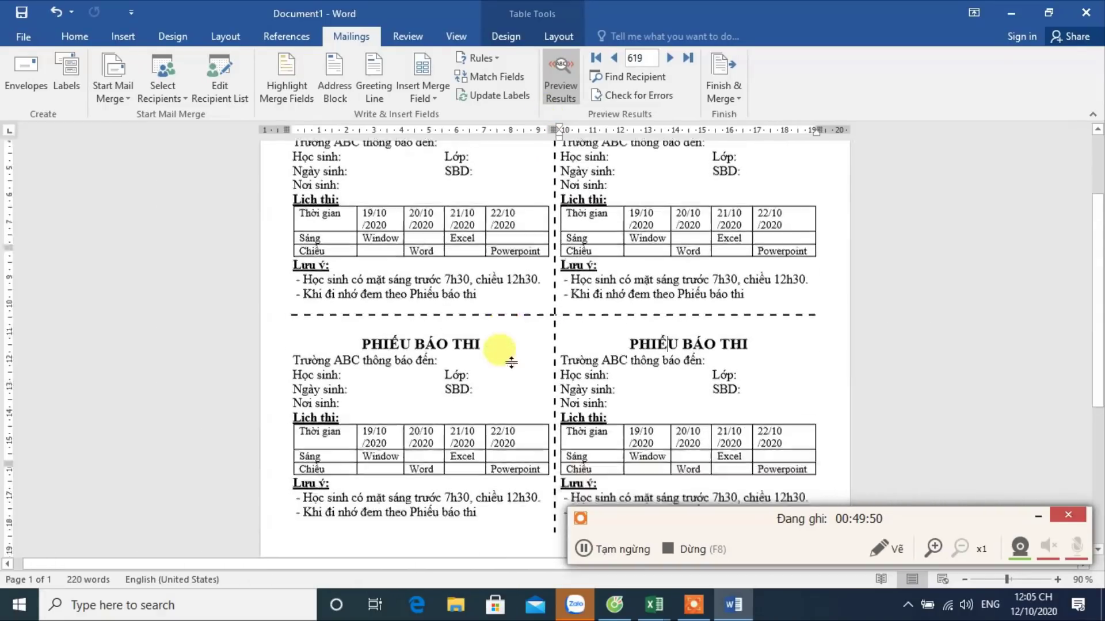
pyautogui.scroll(-5, 509, 361)
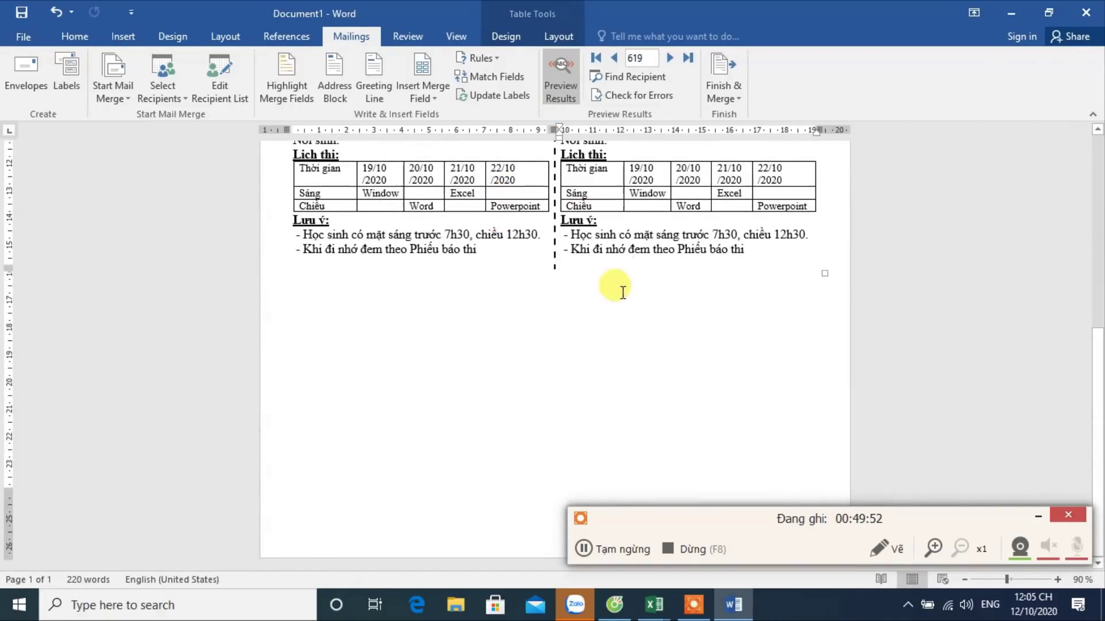
pyautogui.scroll(1, 390, 335)
pyautogui.scroll(1, 397, 374)
pyautogui.scroll(1, 407, 288)
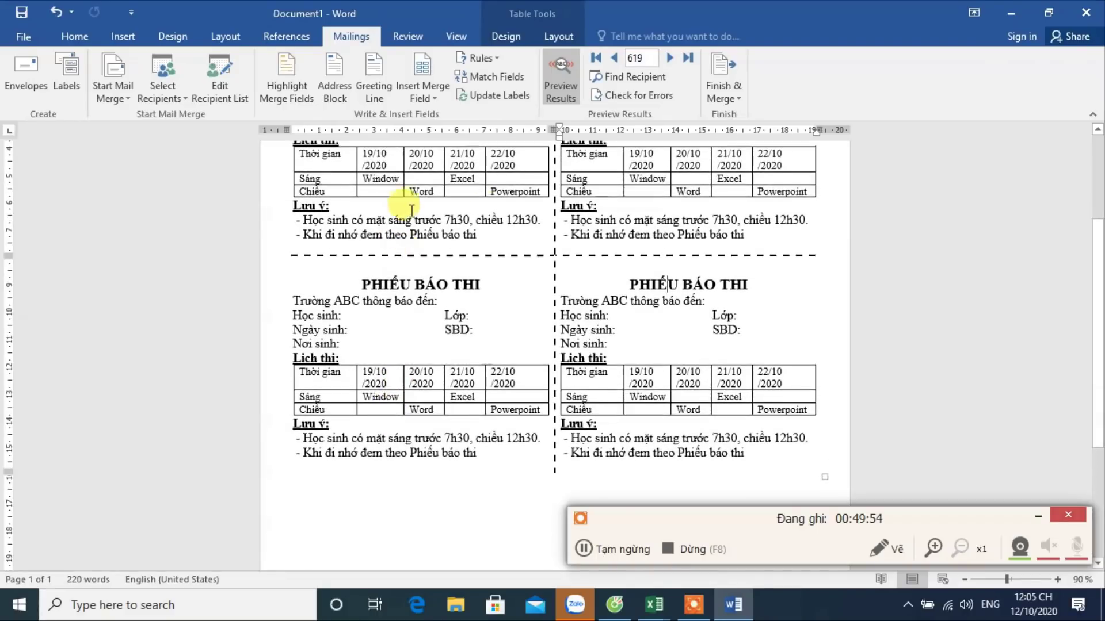
pyautogui.scroll(-1, 518, 414)
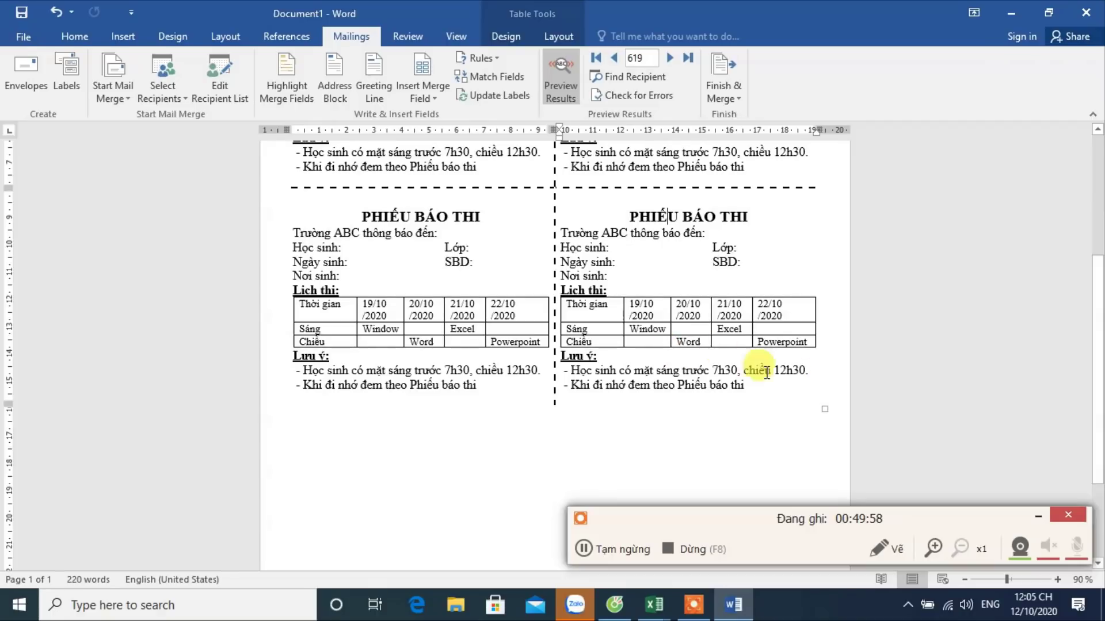
pyautogui.press('Return')
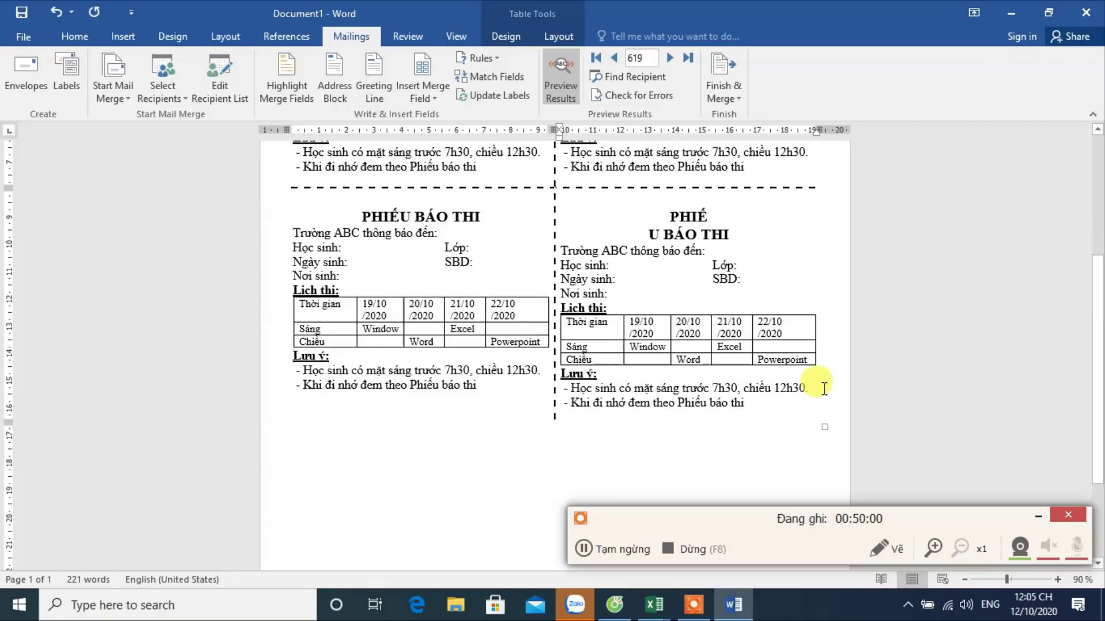
pyautogui.hotkey('ctrl', 'z')
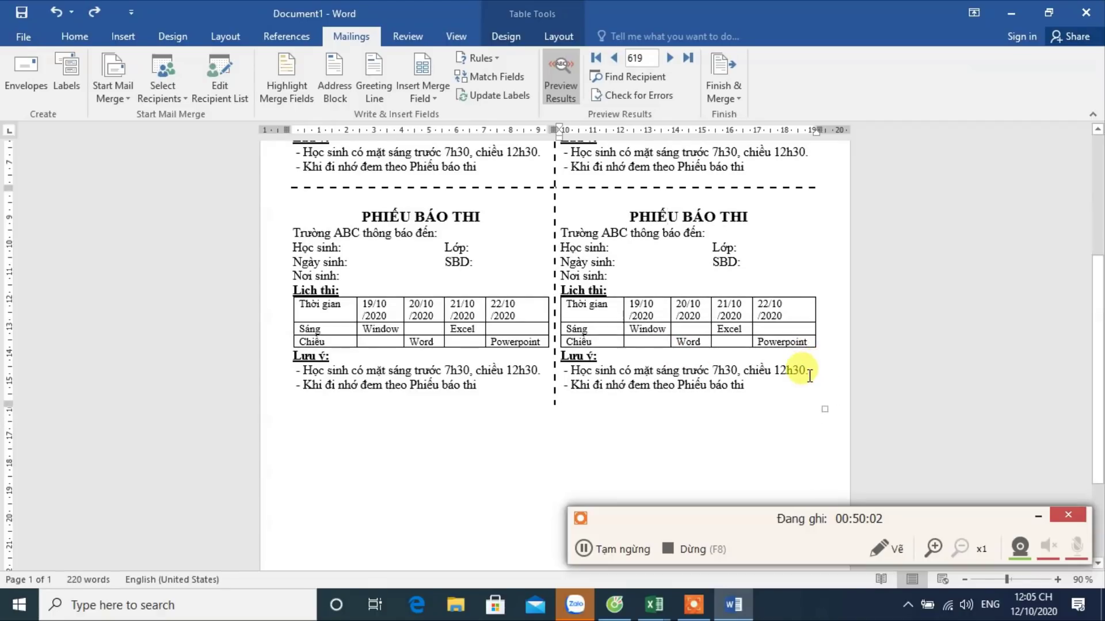
# Step: Add an empty table row below the last notices, then place the caret back inside the table
pyautogui.press('Tab')
pyautogui.click(467, 421)
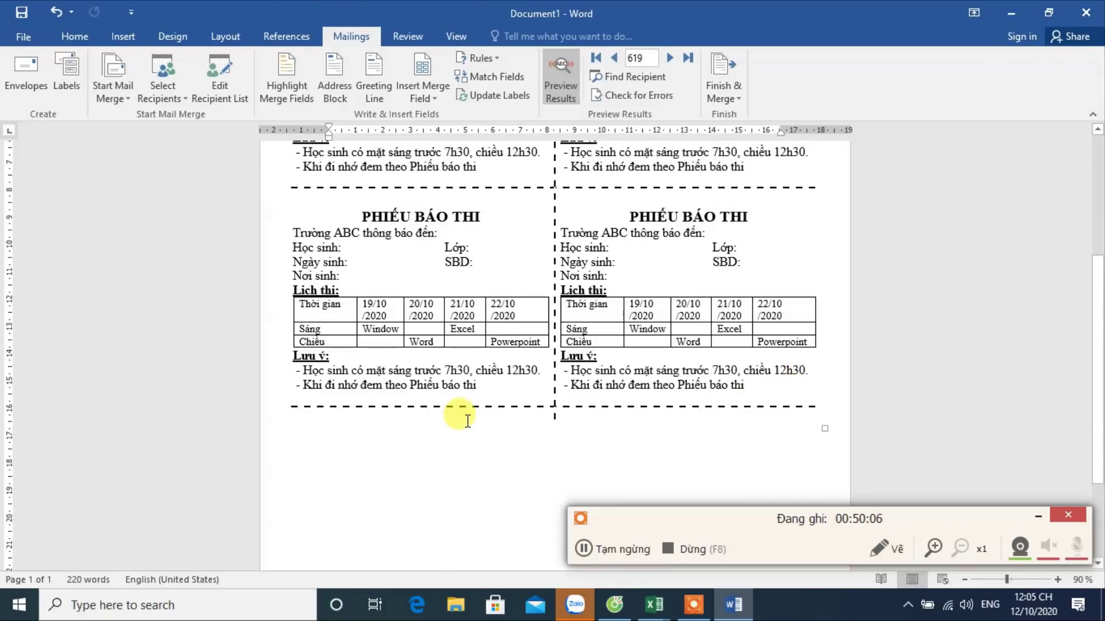
pyautogui.click(435, 416)
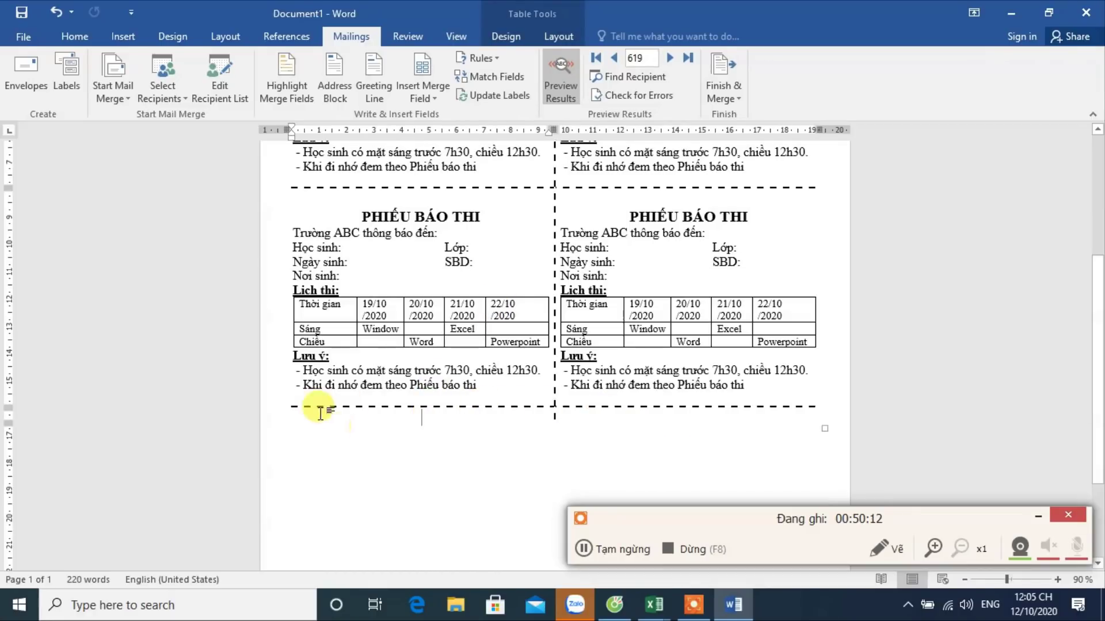
pyautogui.scroll(1, 345, 374)
pyautogui.scroll(2, 440, 207)
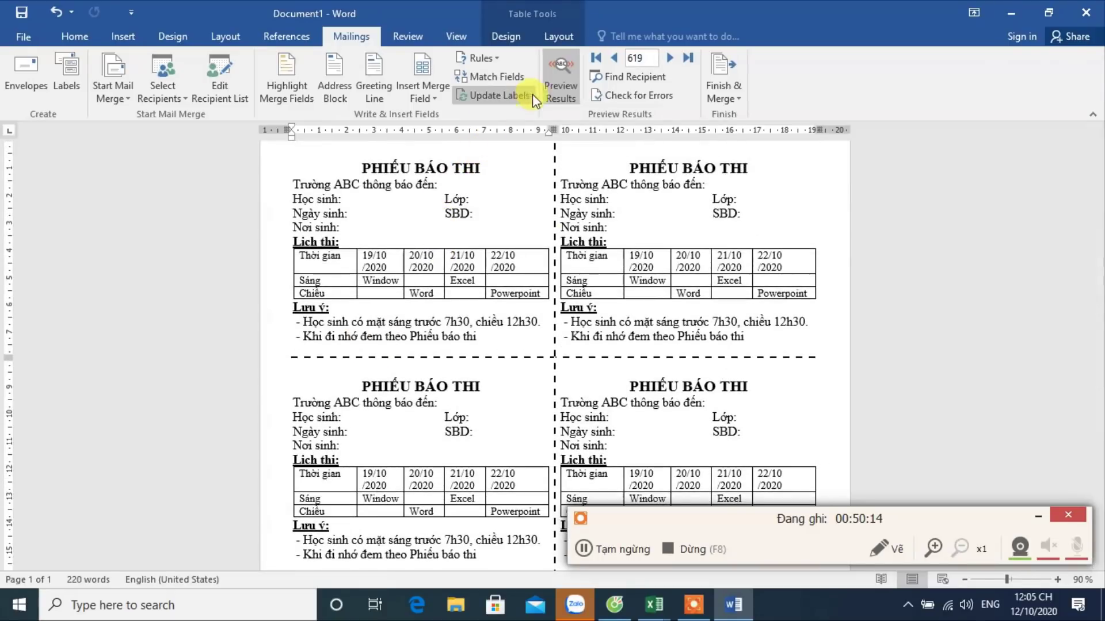
# Step: Update all labels so every slip copies the first notice's layout
pyautogui.click(492, 94)
pyautogui.scroll(-3, 530, 291)
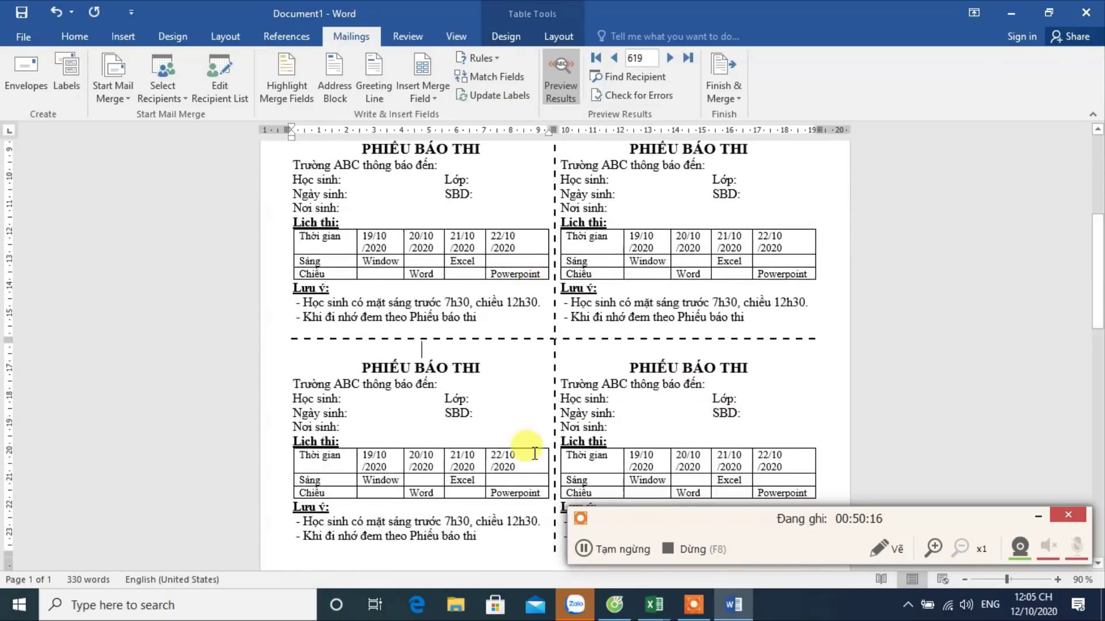
pyautogui.keyDown('ctrl'); pyautogui.scroll(-3, 535, 449); pyautogui.keyUp('ctrl')
pyautogui.keyDown('ctrl'); pyautogui.scroll(-2, 537, 449); pyautogui.keyUp('ctrl')
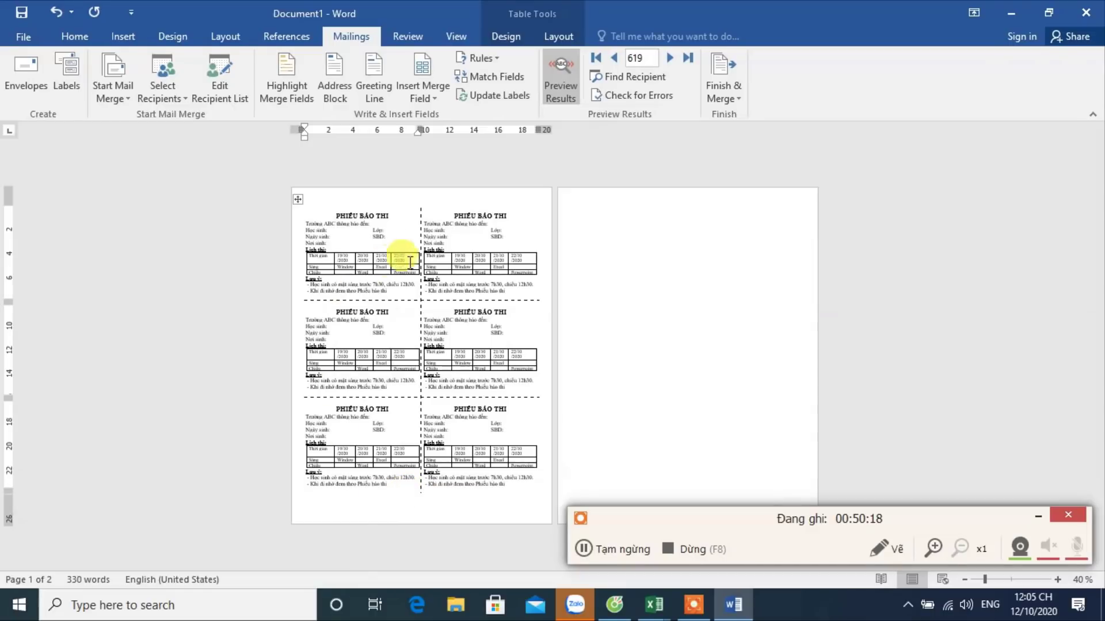
pyautogui.keyDown('ctrl'); pyautogui.scroll(1, 480, 339); pyautogui.keyUp('ctrl')
pyautogui.keyDown('ctrl'); pyautogui.scroll(1, 479, 340); pyautogui.keyUp('ctrl')
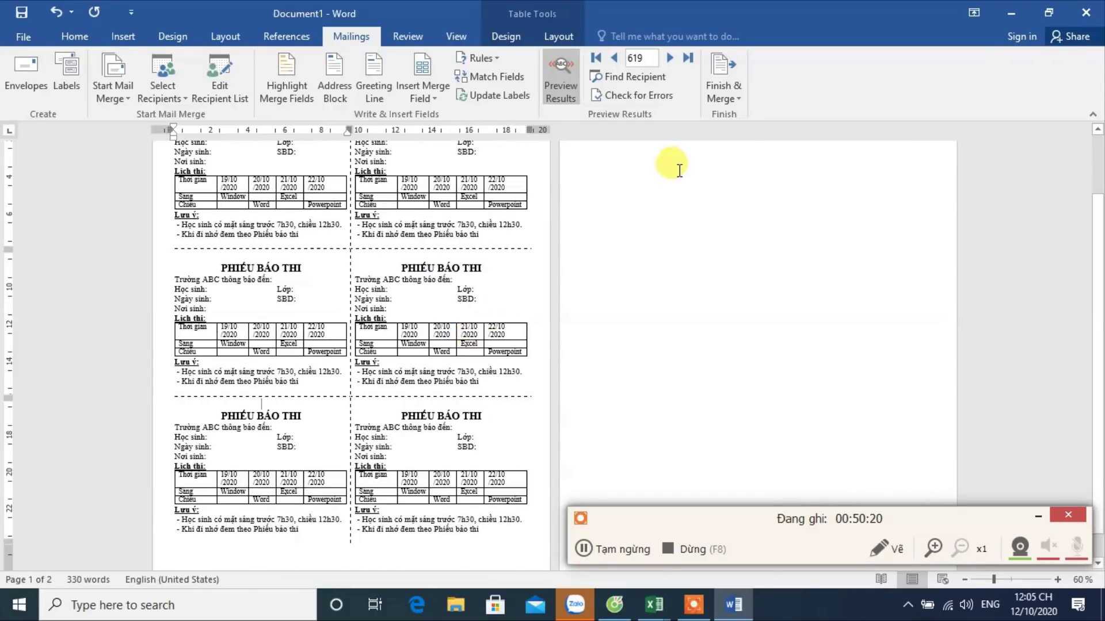
pyautogui.scroll(3, 256, 217)
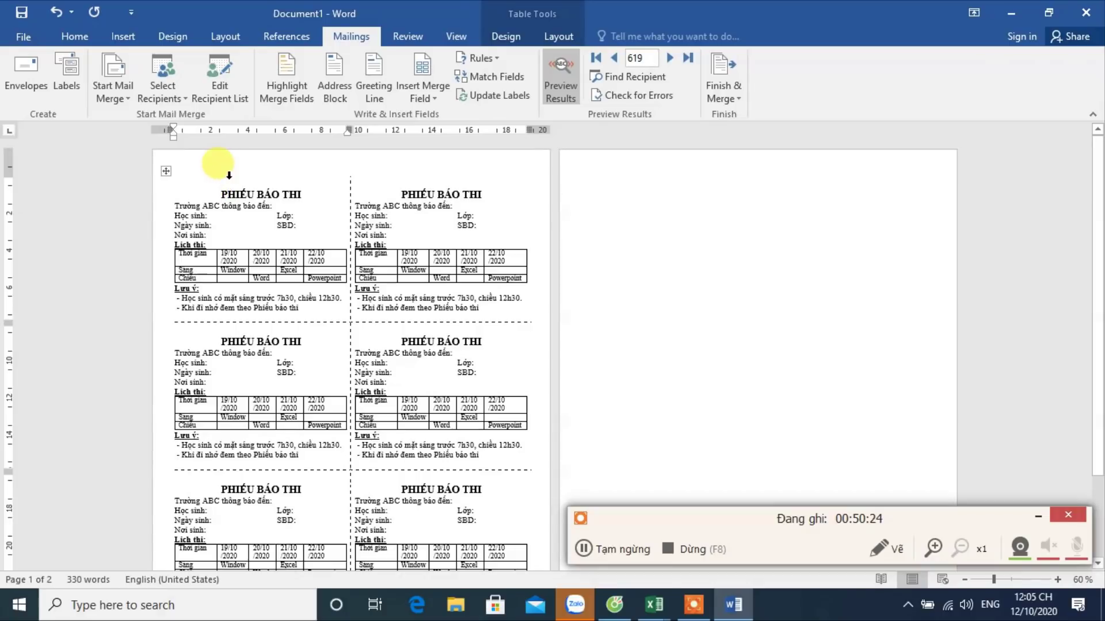
# Step: Delete the empty line above the first notice and update all labels again
pyautogui.click(229, 176)
pyautogui.click(227, 184)
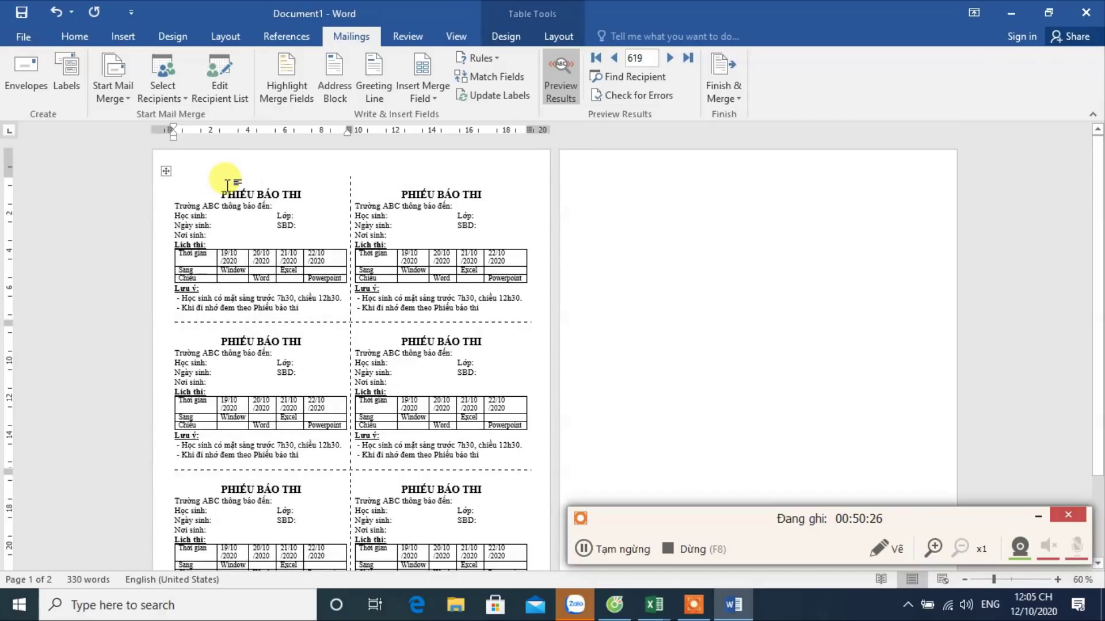
pyautogui.press('Delete')
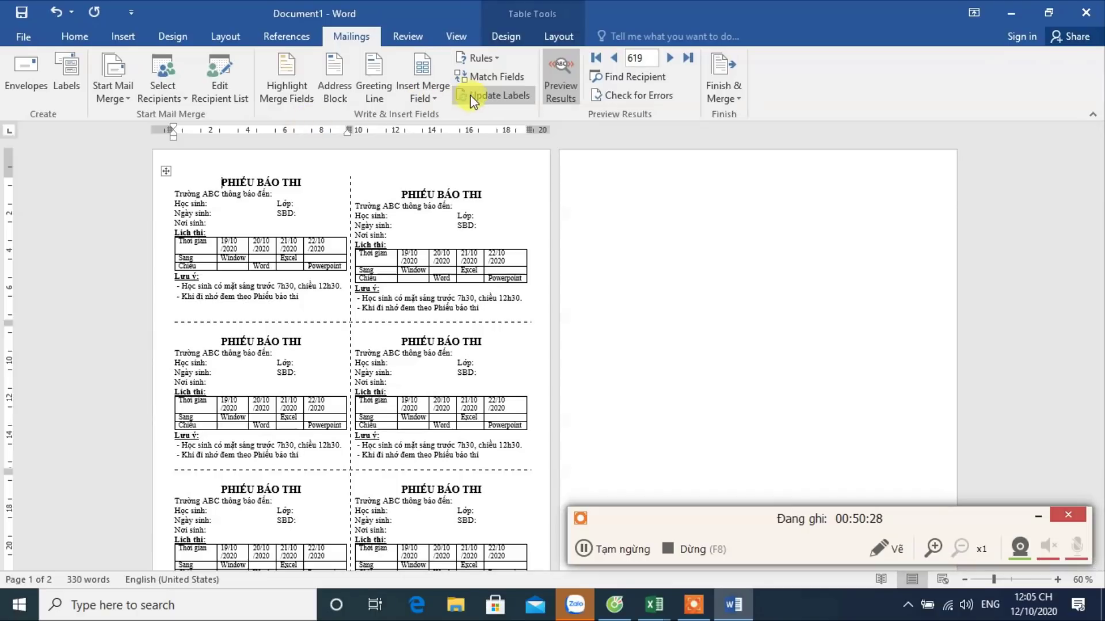
pyautogui.click(467, 95)
# Step: Add an empty paragraph above the label table
pyautogui.keyDown('ctrl'); pyautogui.scroll(-3, 456, 252); pyautogui.keyUp('ctrl')
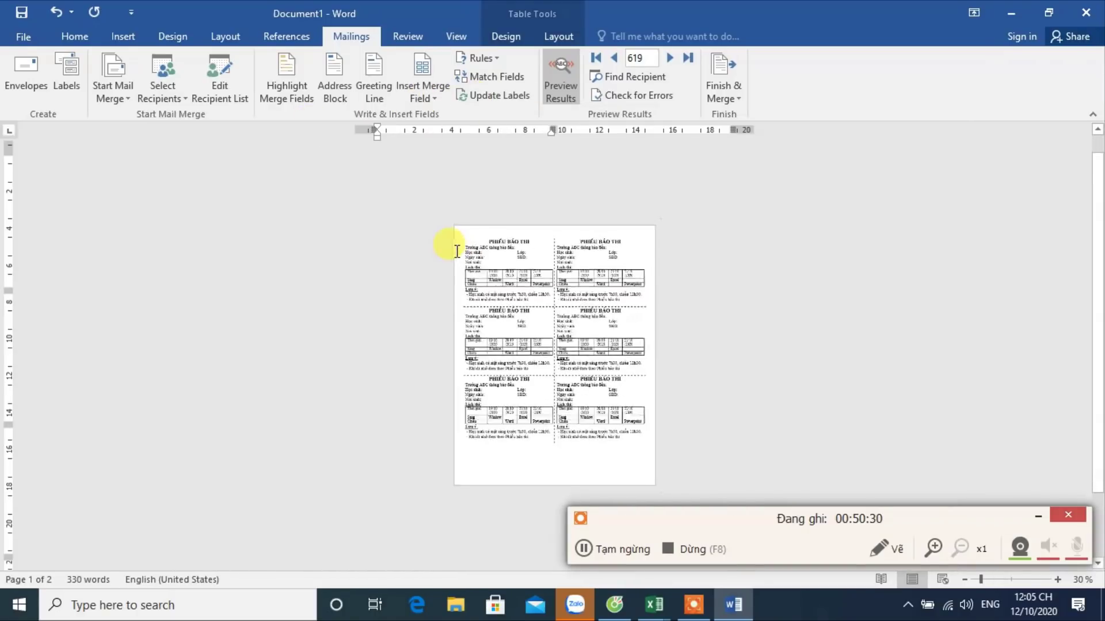
pyautogui.keyDown('ctrl'); pyautogui.scroll(4, 454, 262); pyautogui.keyUp('ctrl')
pyautogui.keyDown('ctrl'); pyautogui.scroll(1, 455, 265); pyautogui.keyUp('ctrl')
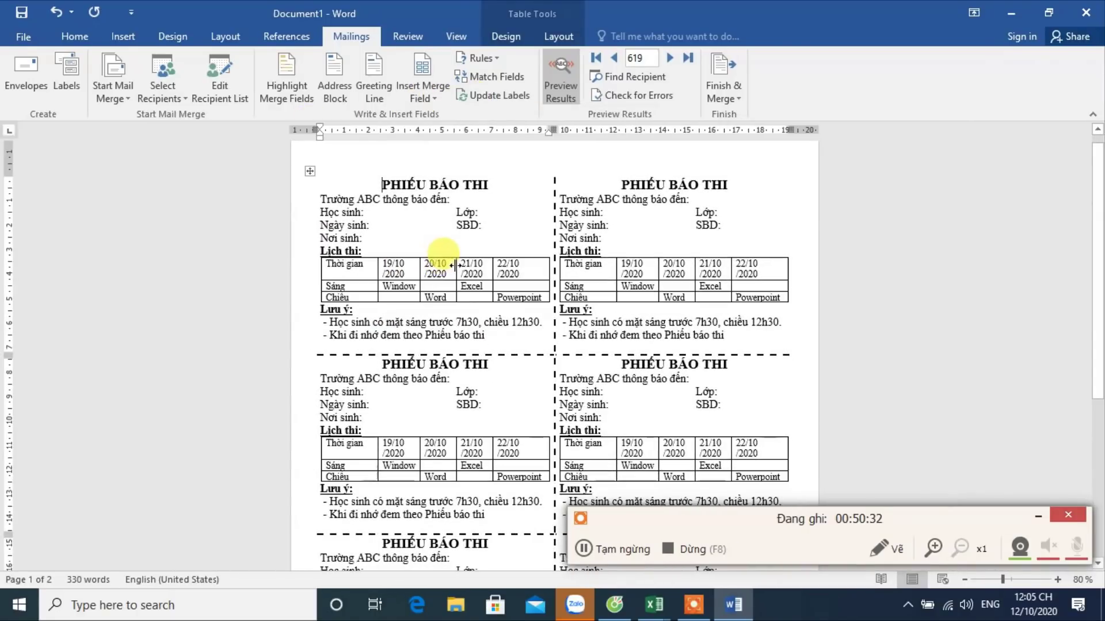
pyautogui.press('Return')
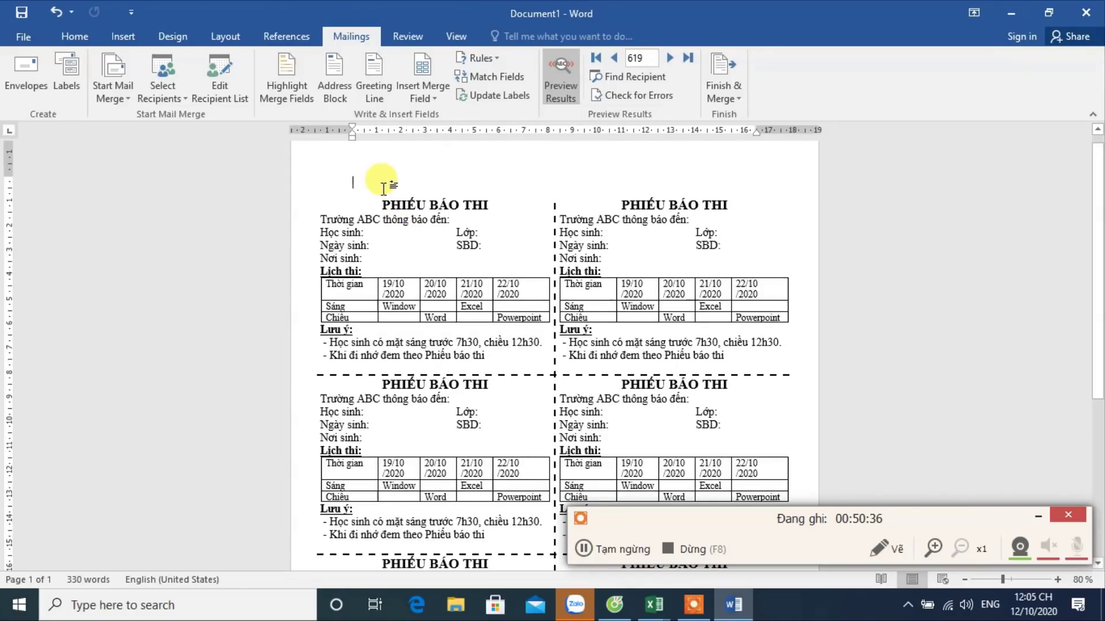
# Step: Shrink the empty line's font size down to 7 pt
pyautogui.click(65, 40)
pyautogui.click(268, 64)
pyautogui.click(267, 64)
pyautogui.click(268, 64)
pyautogui.click(268, 65)
pyautogui.click(268, 64)
pyautogui.click(268, 64)
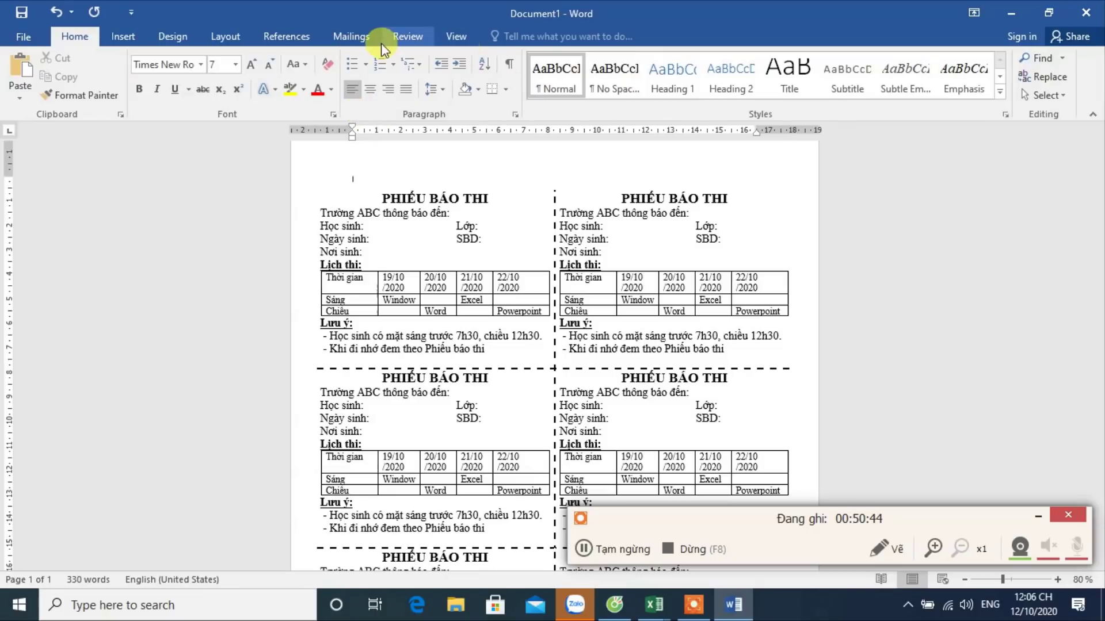
# Step: Update all labels to apply the smaller empty line
pyautogui.click(350, 38)
pyautogui.click(474, 96)
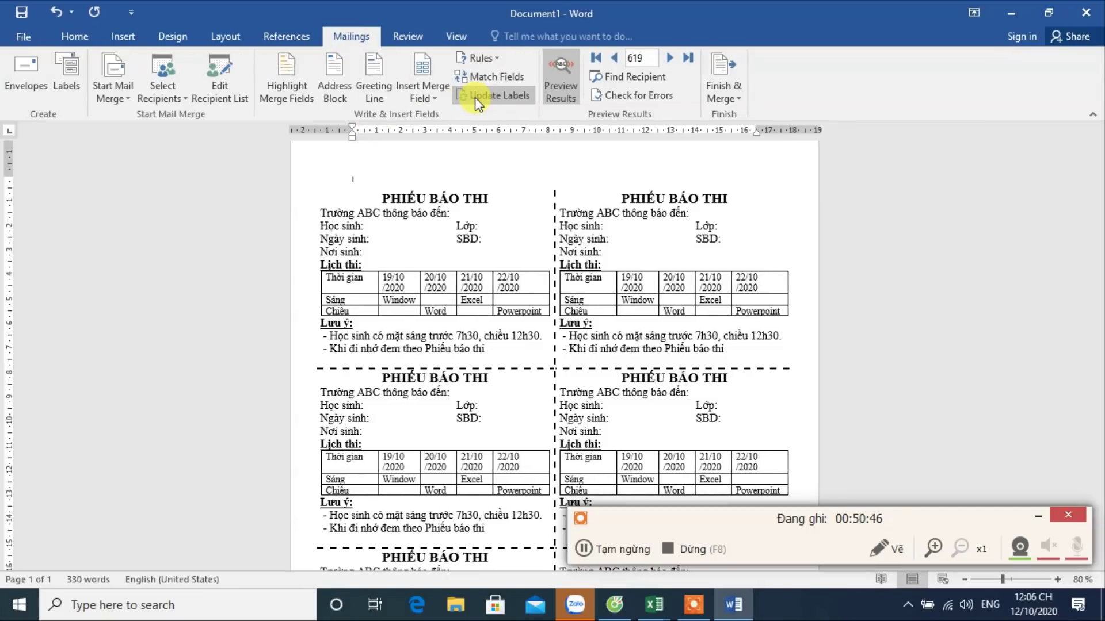
pyautogui.scroll(-5, 459, 239)
pyautogui.scroll(-5, 464, 253)
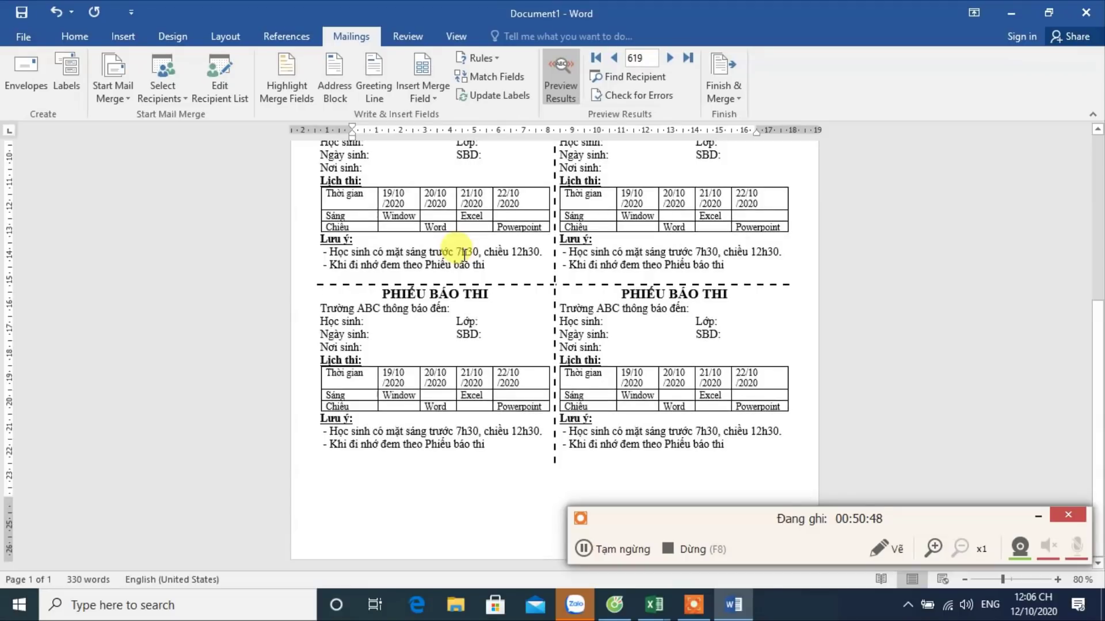
pyautogui.scroll(5, 460, 252)
pyautogui.scroll(5, 456, 248)
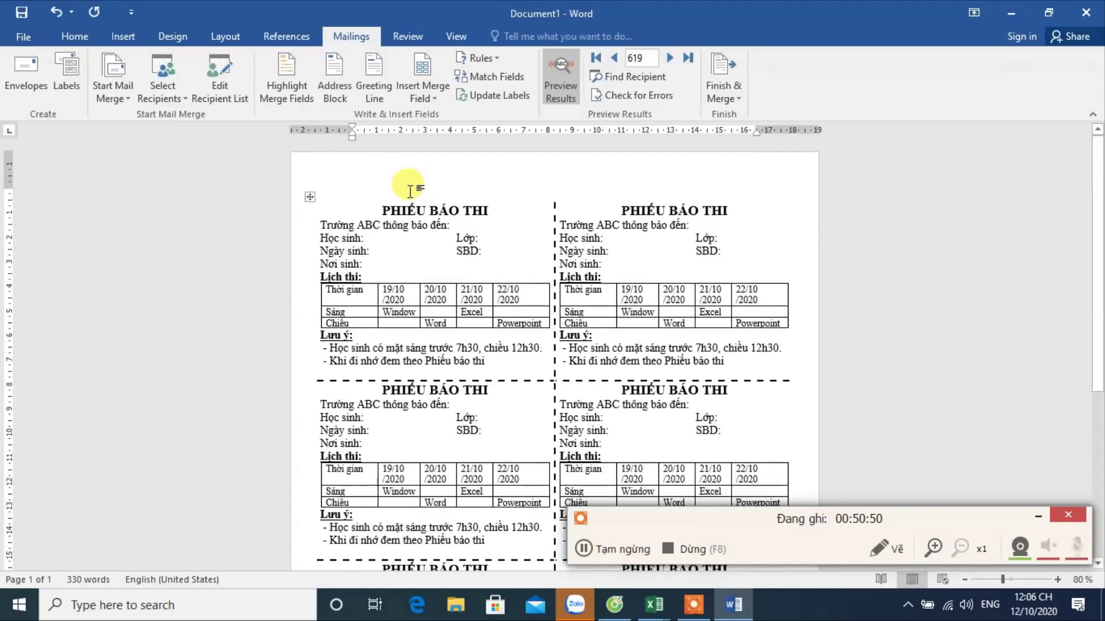
# Step: Remove the empty paragraph above the table and add an empty line under the first slip's title
pyautogui.press('Delete')
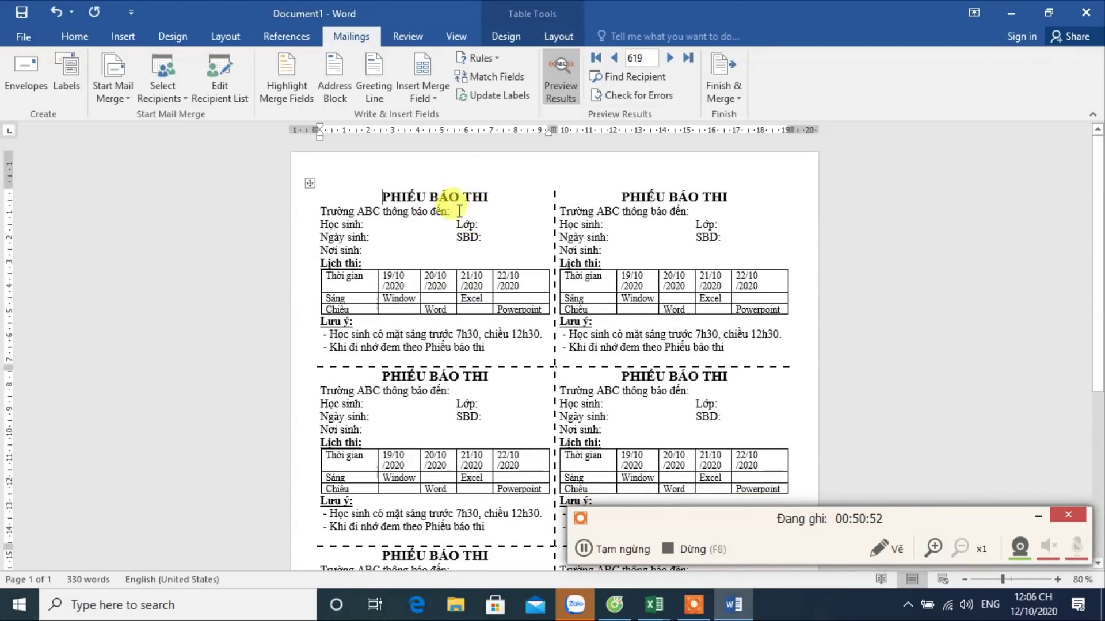
pyautogui.hotkey('ctrl', 'z')
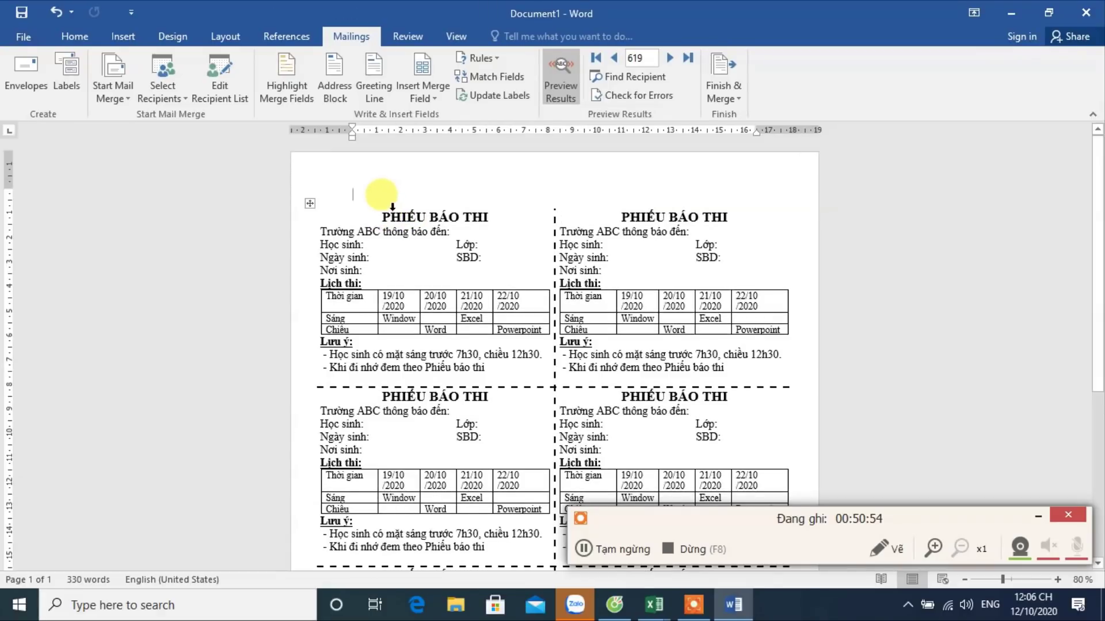
pyautogui.press('Delete')
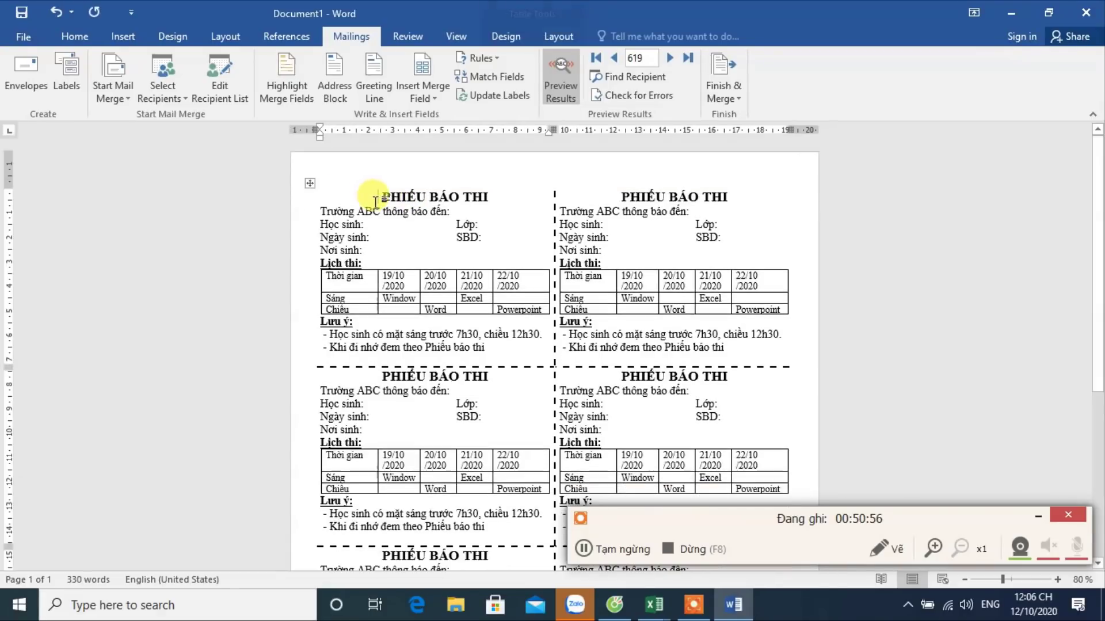
pyautogui.hotkey('ctrl', 'z')
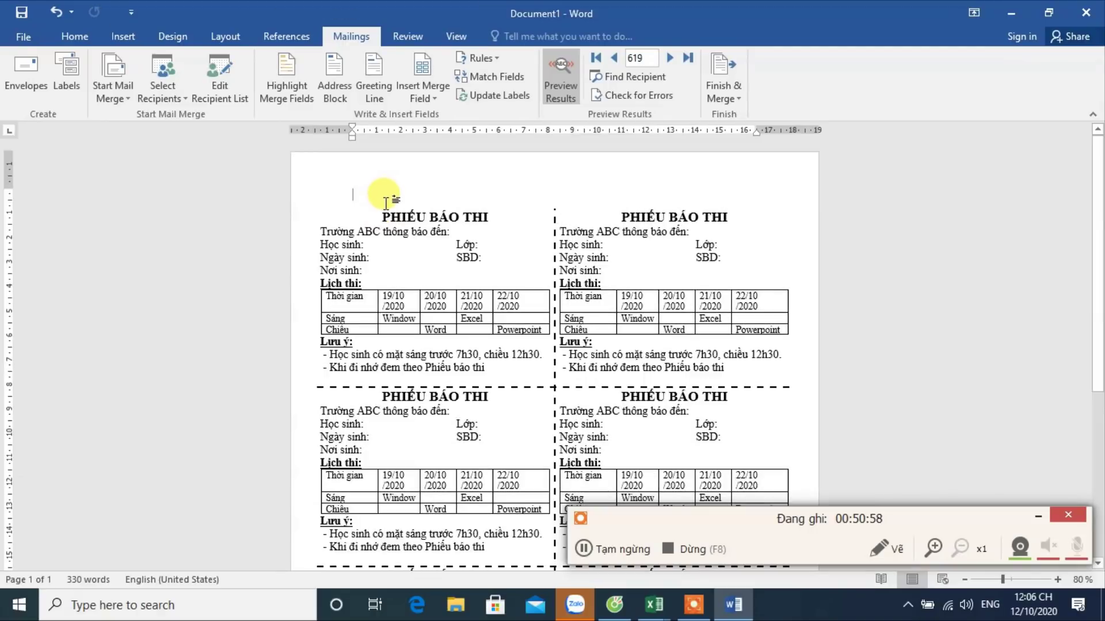
pyautogui.click(309, 204)
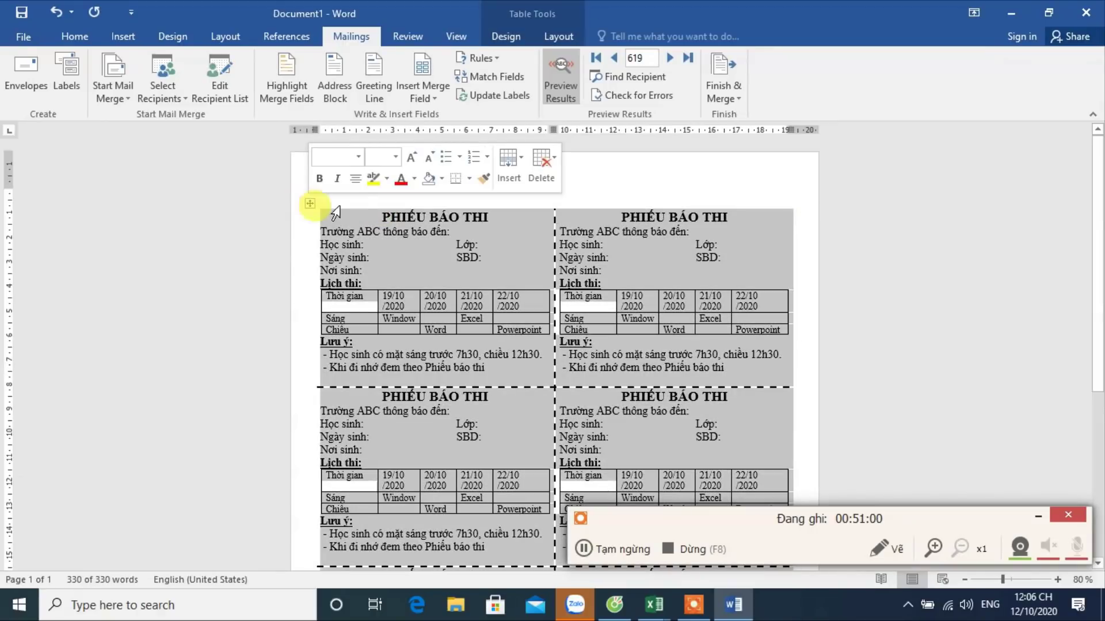
pyautogui.click(379, 200)
pyautogui.press('Delete')
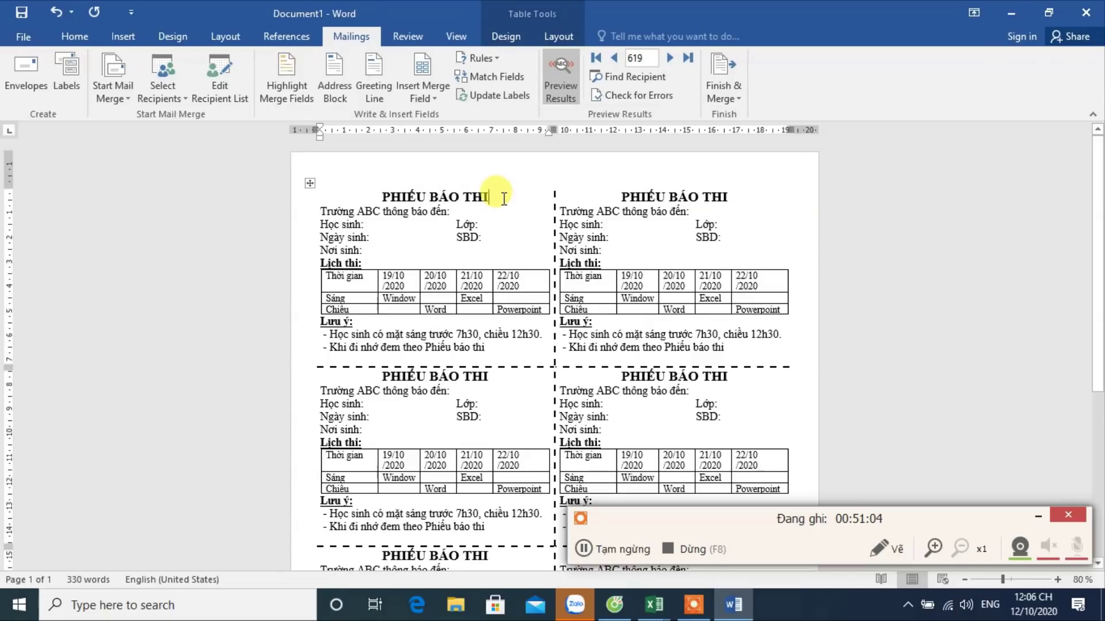
pyautogui.press('Return')
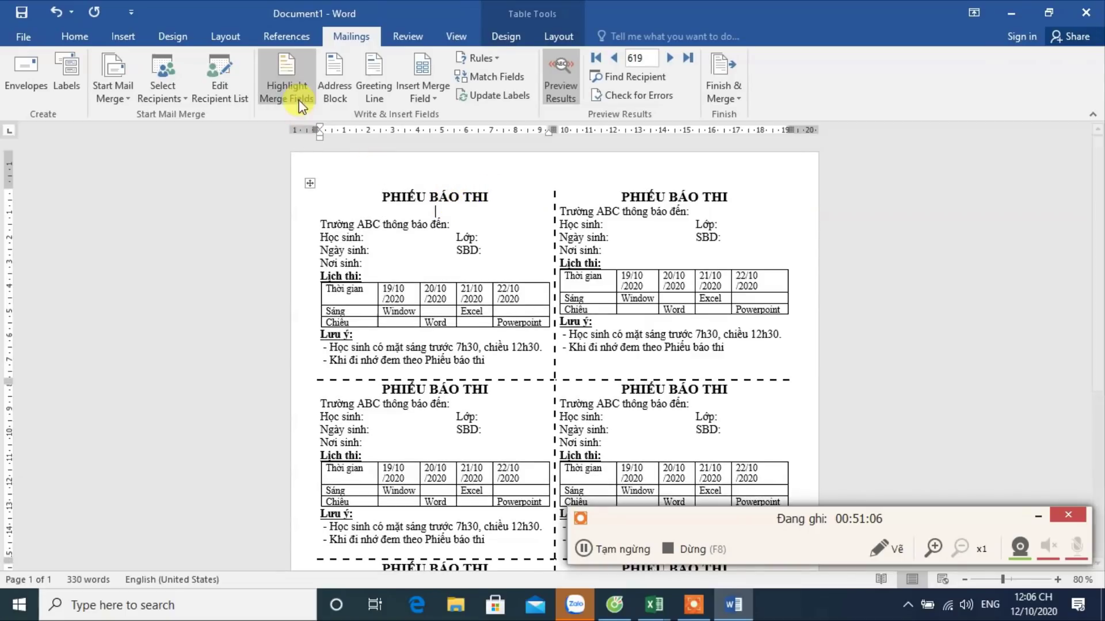
pyautogui.click(86, 38)
# Step: Set the new empty line to 9 pt and update all labels
pyautogui.click(266, 68)
pyautogui.click(267, 69)
pyautogui.click(267, 69)
pyautogui.click(267, 69)
pyautogui.click(267, 69)
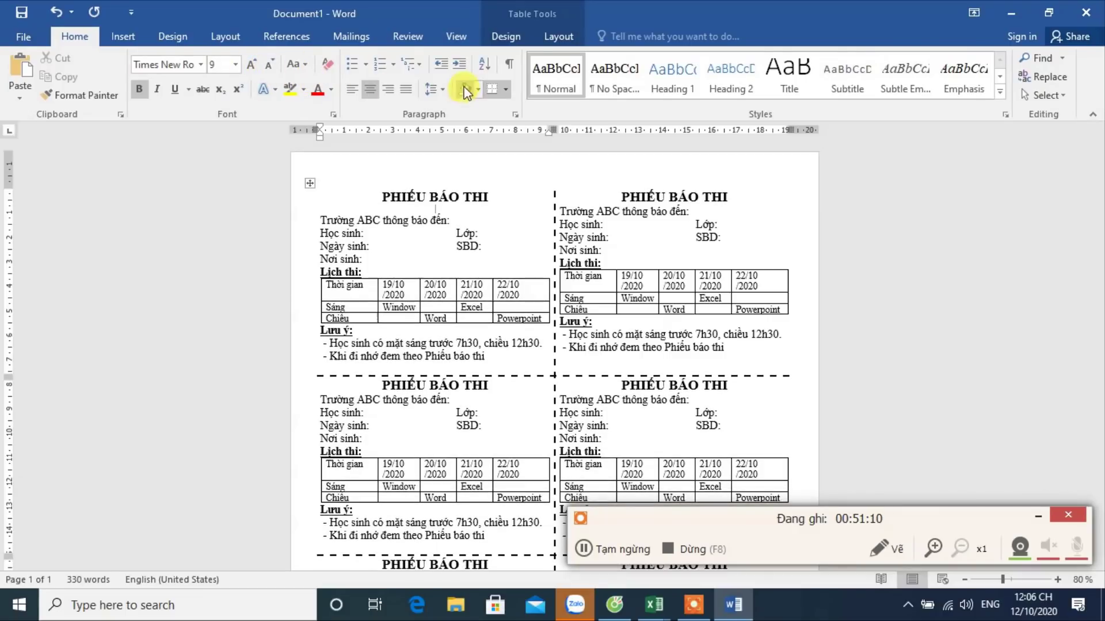
pyautogui.click(352, 36)
pyautogui.click(476, 93)
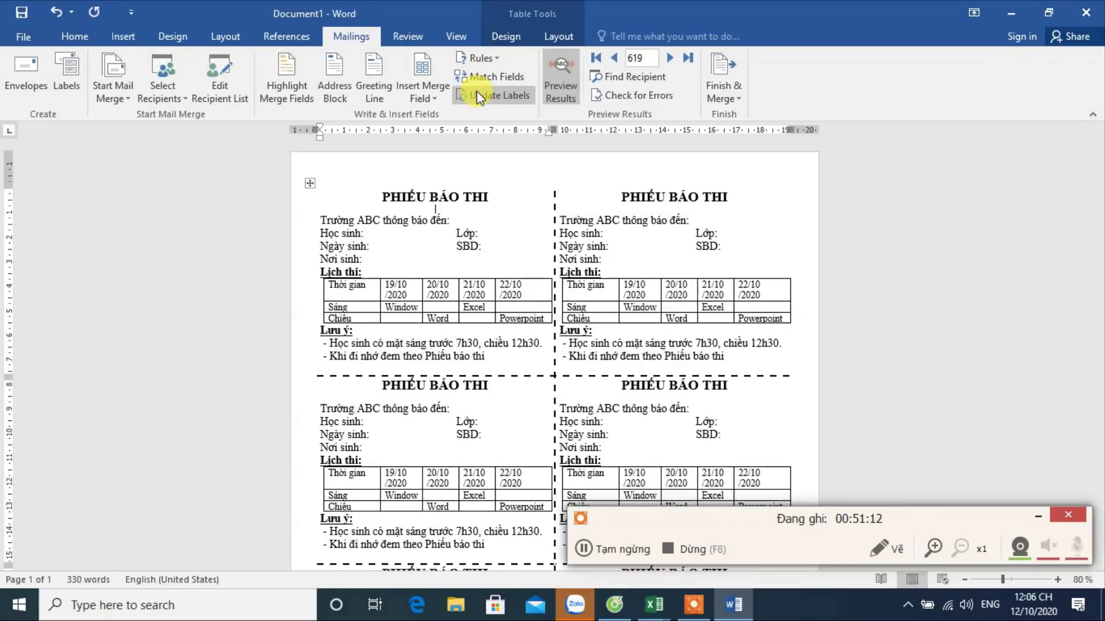
pyautogui.scroll(-3, 489, 259)
pyautogui.scroll(-1, 492, 256)
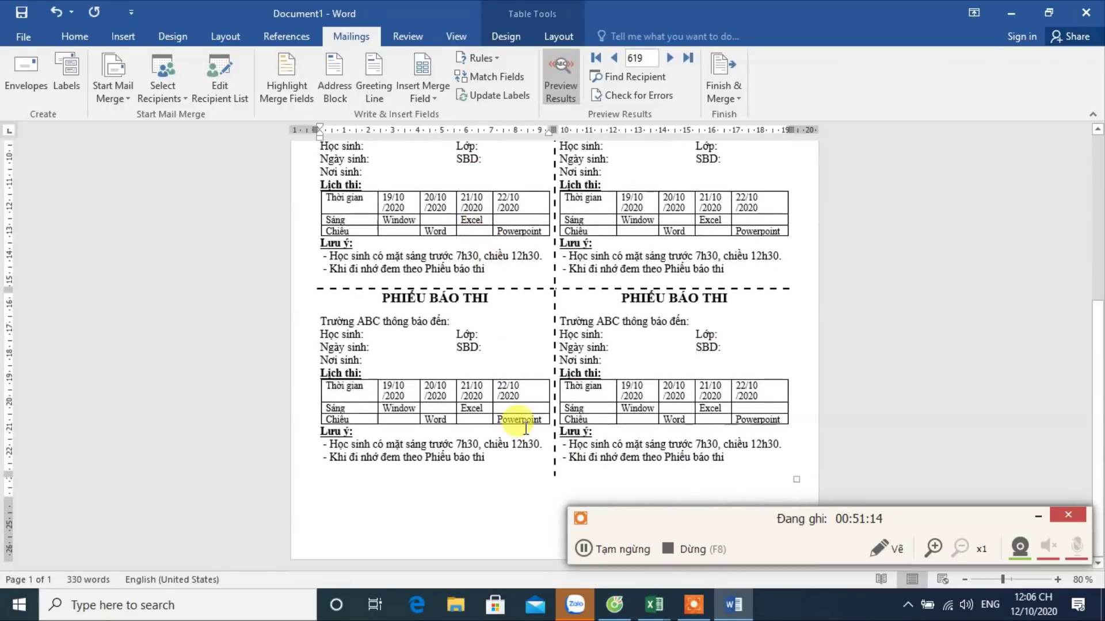
pyautogui.scroll(3, 520, 423)
pyautogui.scroll(2, 517, 417)
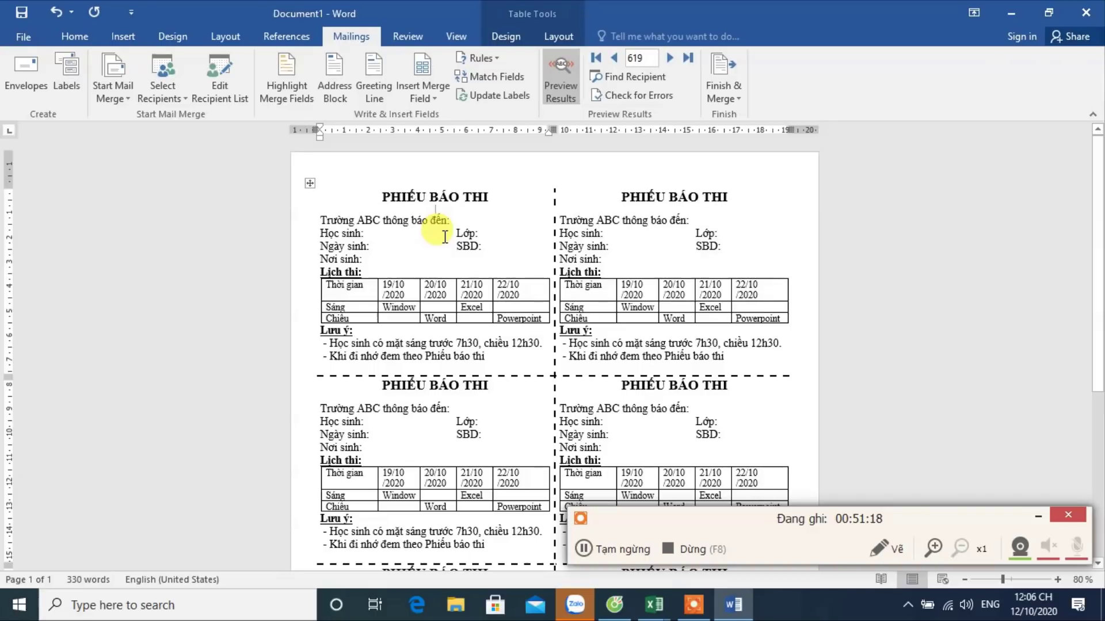
# Step: Add a blank line after 'Lịch thi:' in the first slip and update all labels
pyautogui.scroll(-6, 445, 237)
pyautogui.scroll(-2, 437, 235)
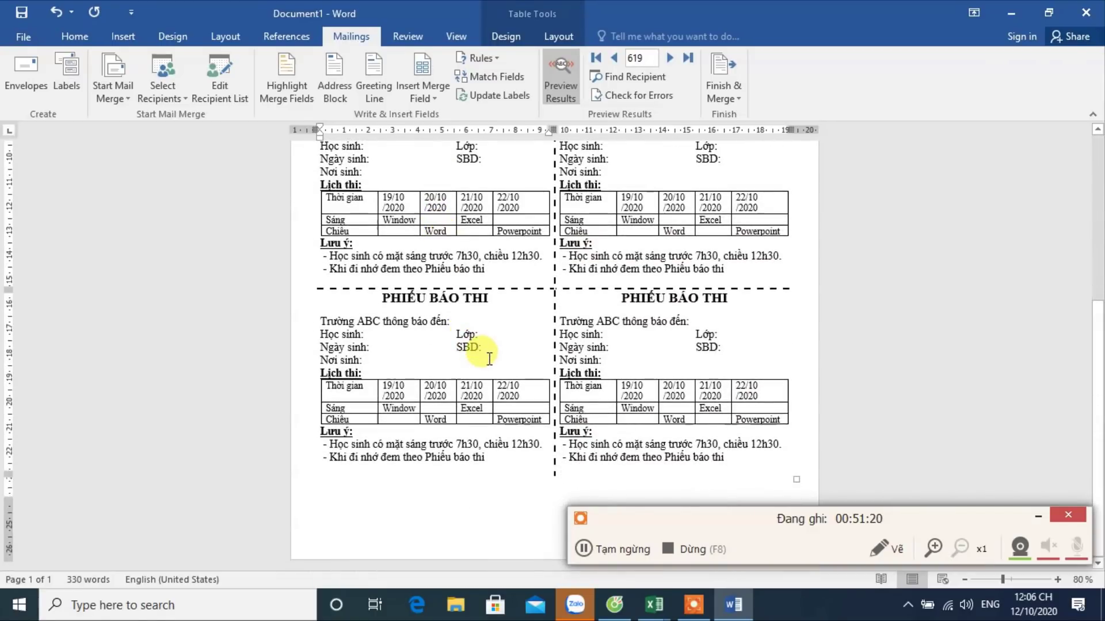
pyautogui.scroll(2, 485, 345)
pyautogui.scroll(2, 368, 425)
pyautogui.scroll(2, 357, 437)
pyautogui.scroll(3, 374, 310)
pyautogui.press('Return')
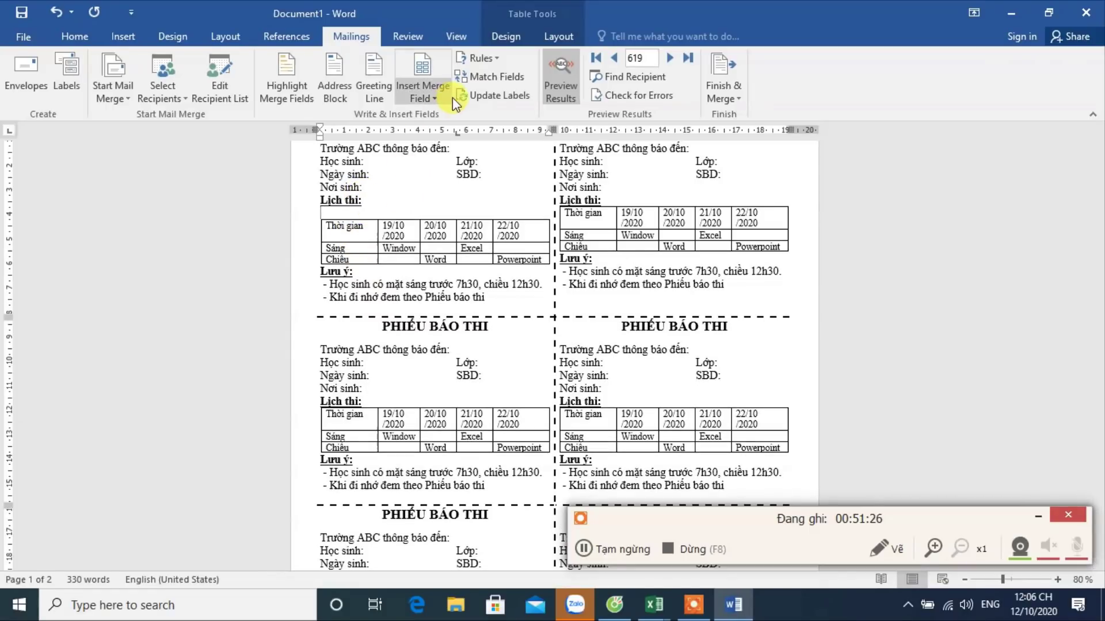
pyautogui.click(489, 95)
# Step: Drag the bottom margin lower on the vertical ruler so the slips fit one page
pyautogui.scroll(-5, 522, 275)
pyautogui.scroll(-3, 529, 270)
pyautogui.scroll(-2, 529, 270)
pyautogui.scroll(-3, 528, 271)
pyautogui.scroll(-2, 528, 271)
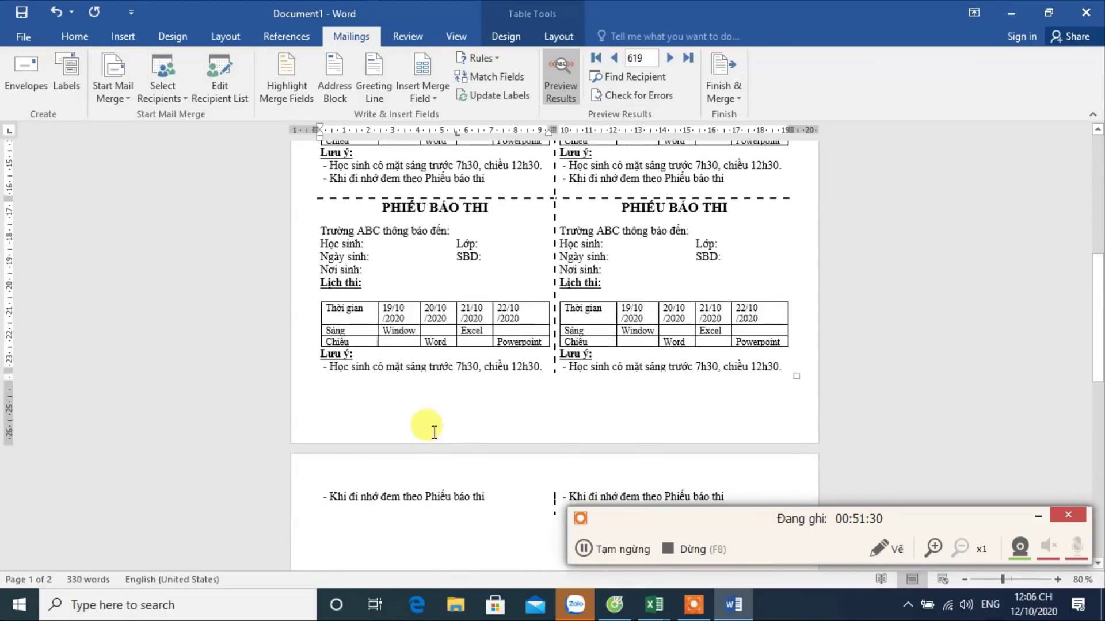
pyautogui.moveTo(9, 381); pyautogui.dragTo(10, 426)
pyautogui.scroll(2, 213, 446)
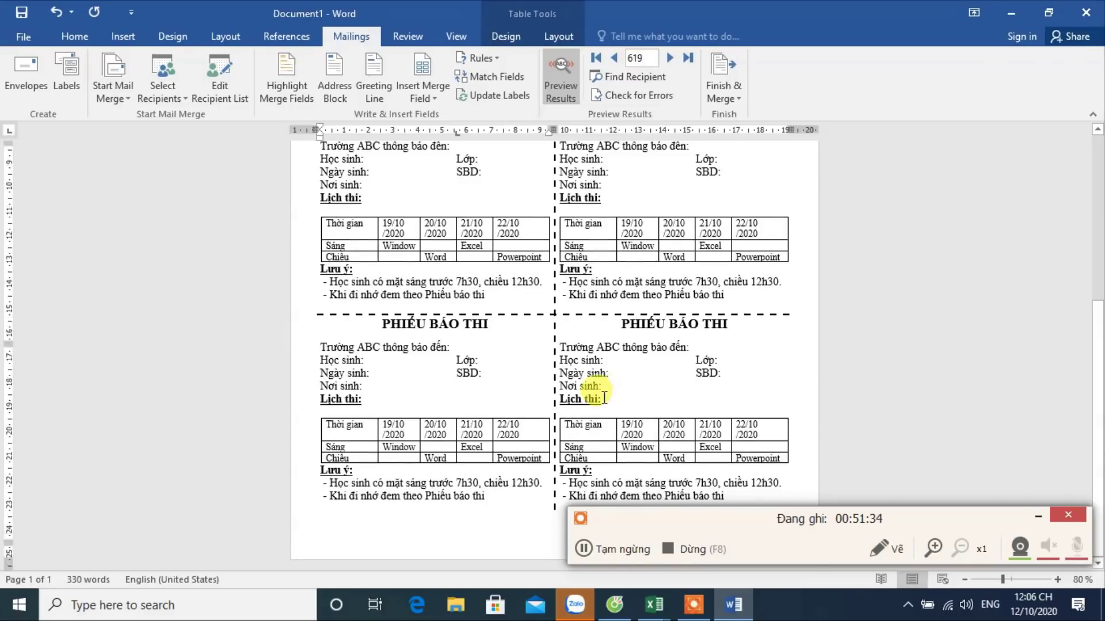
pyautogui.scroll(2, 592, 383)
pyautogui.scroll(2, 592, 391)
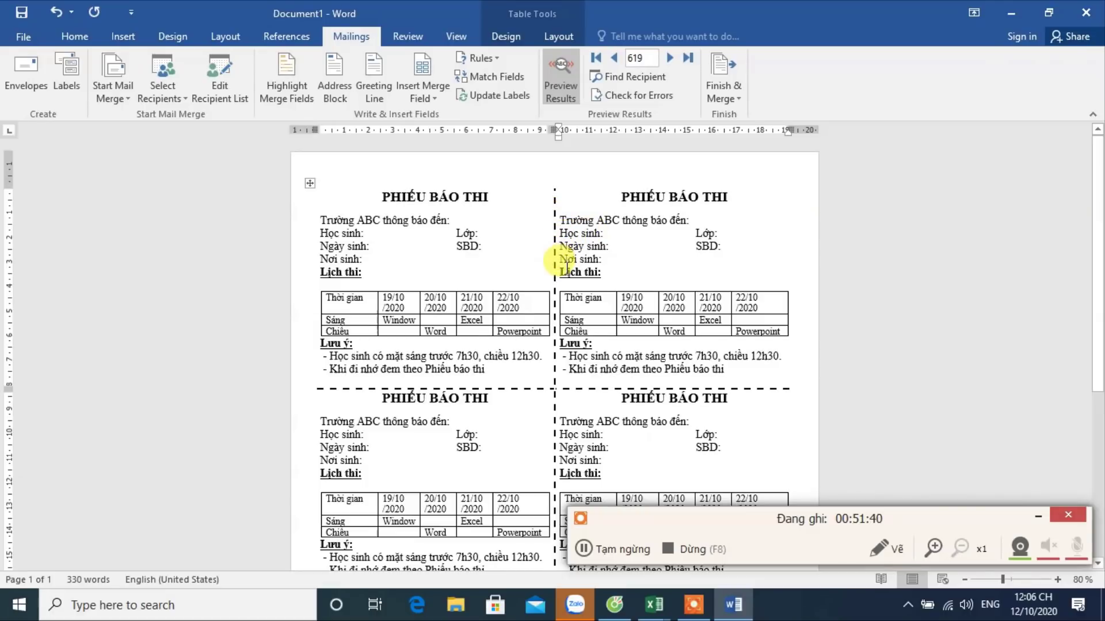
# Step: Paste a blank line above a slip title
pyautogui.scroll(3, 561, 262)
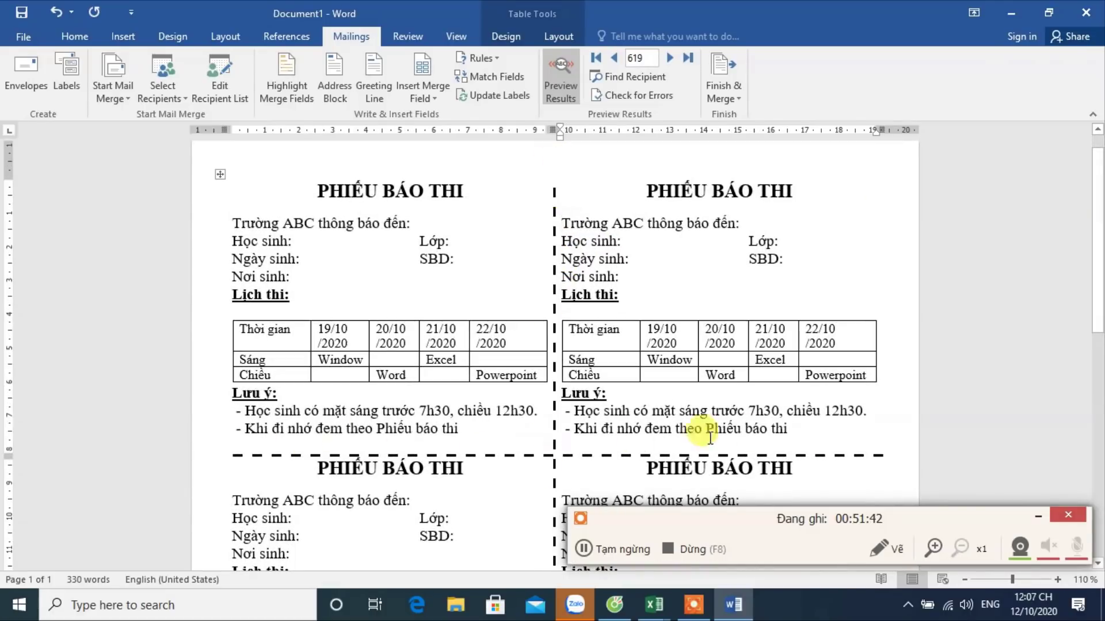
pyautogui.scroll(-2, 530, 366)
pyautogui.scroll(-2, 535, 370)
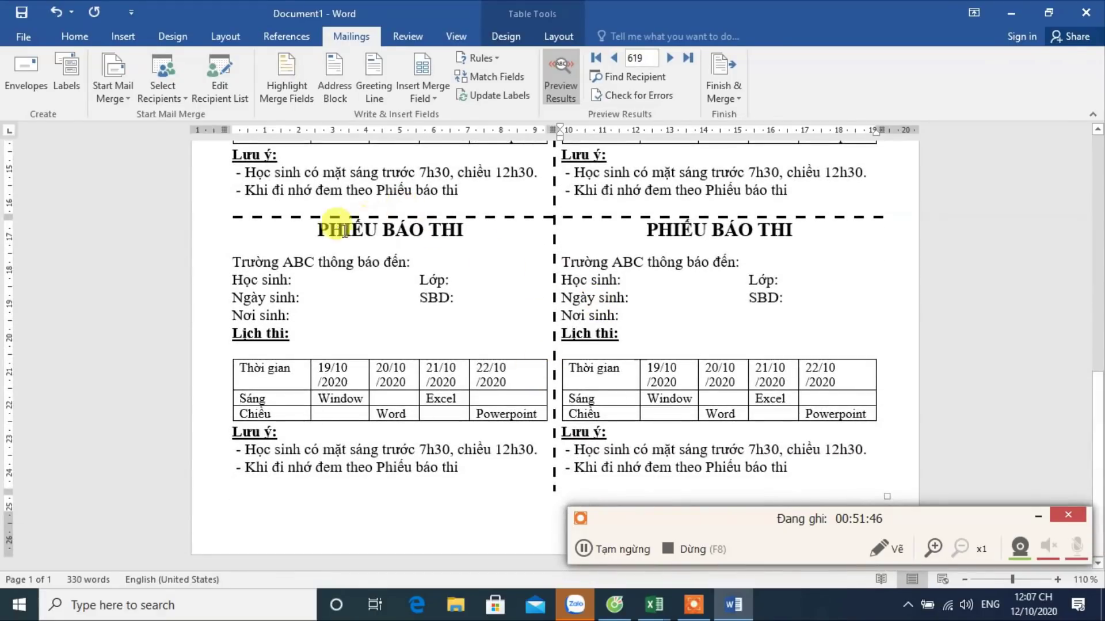
pyautogui.hotkey('ctrl', 'v')
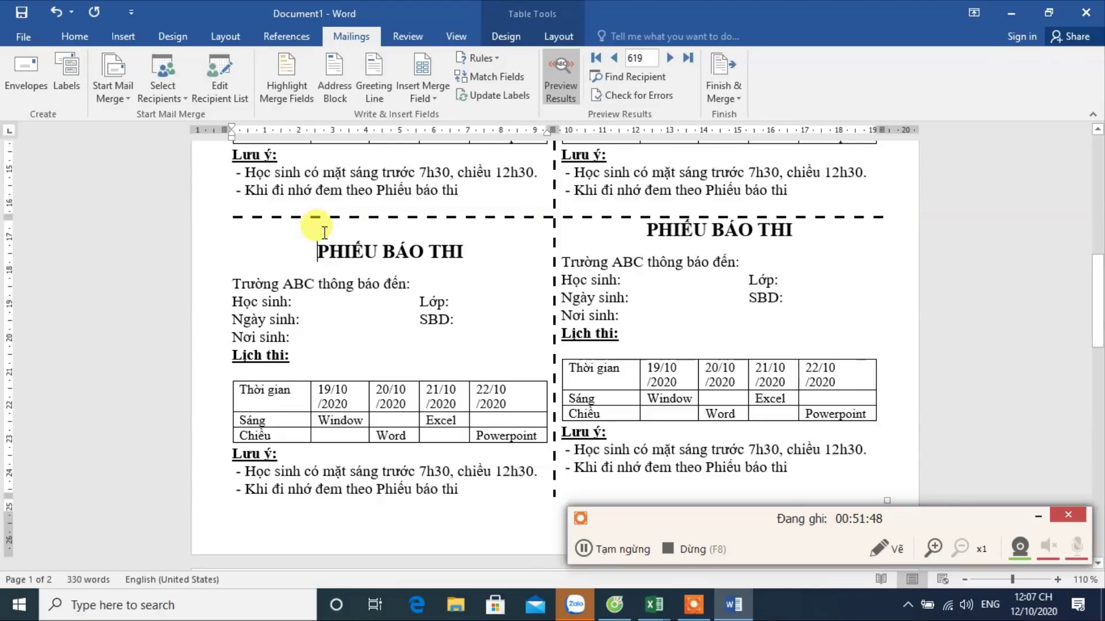
# Step: Add an empty paragraph above the slip grid, then undo it
pyautogui.scroll(-3, 334, 271)
pyautogui.scroll(-2, 339, 302)
pyautogui.scroll(-2, 322, 308)
pyautogui.scroll(-2, 304, 309)
pyautogui.scroll(-2, 311, 316)
pyautogui.scroll(2, 314, 319)
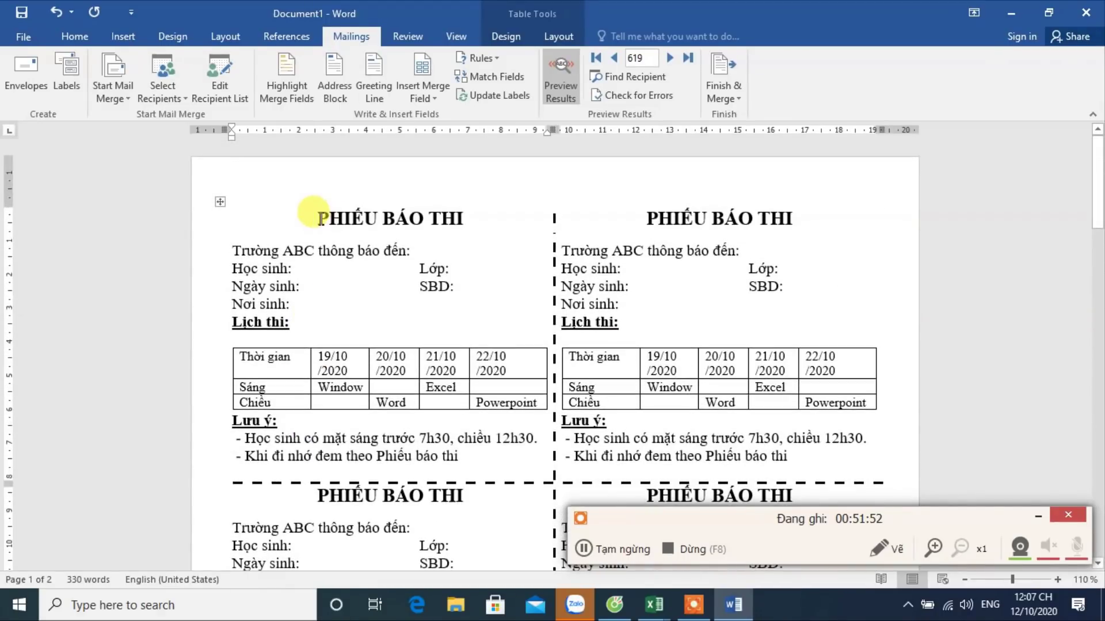
pyautogui.press('Return')
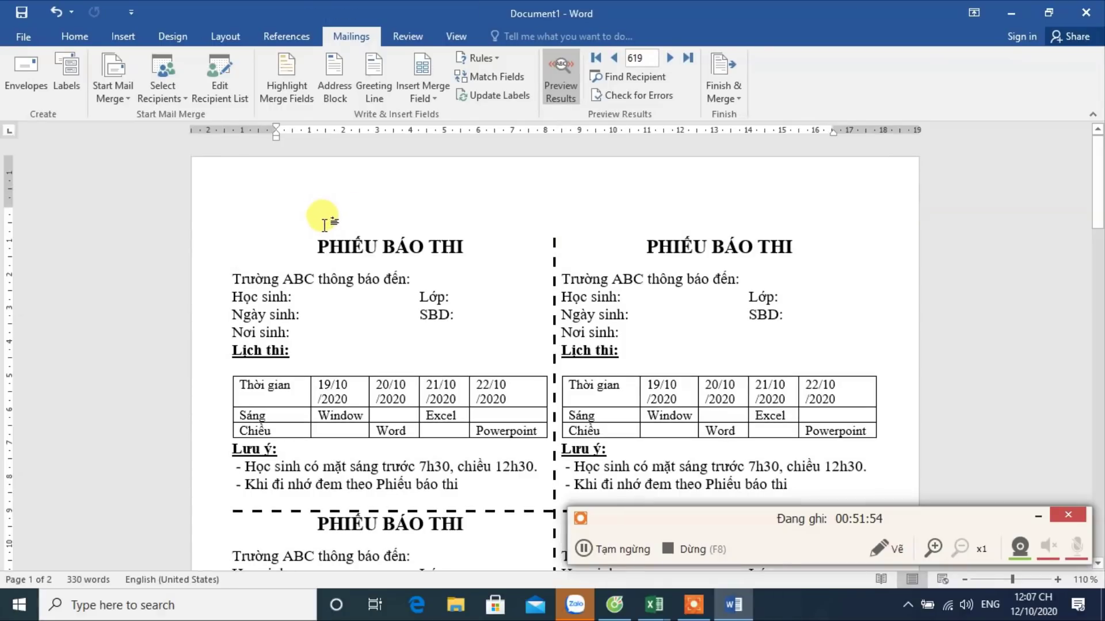
pyautogui.click(314, 243)
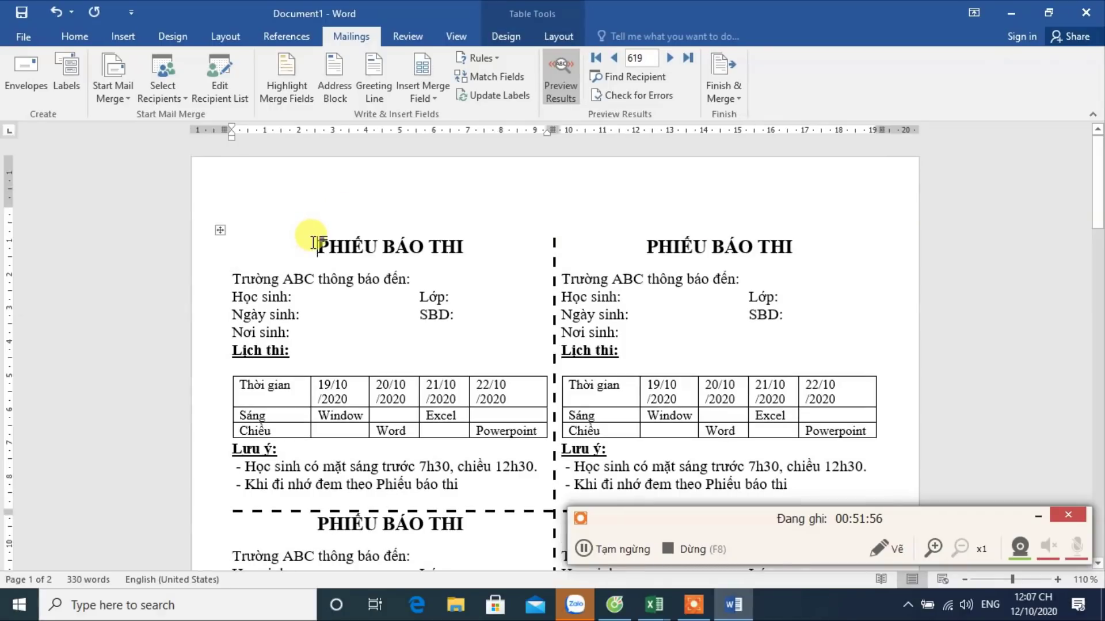
pyautogui.hotkey('ctrl', 'z')
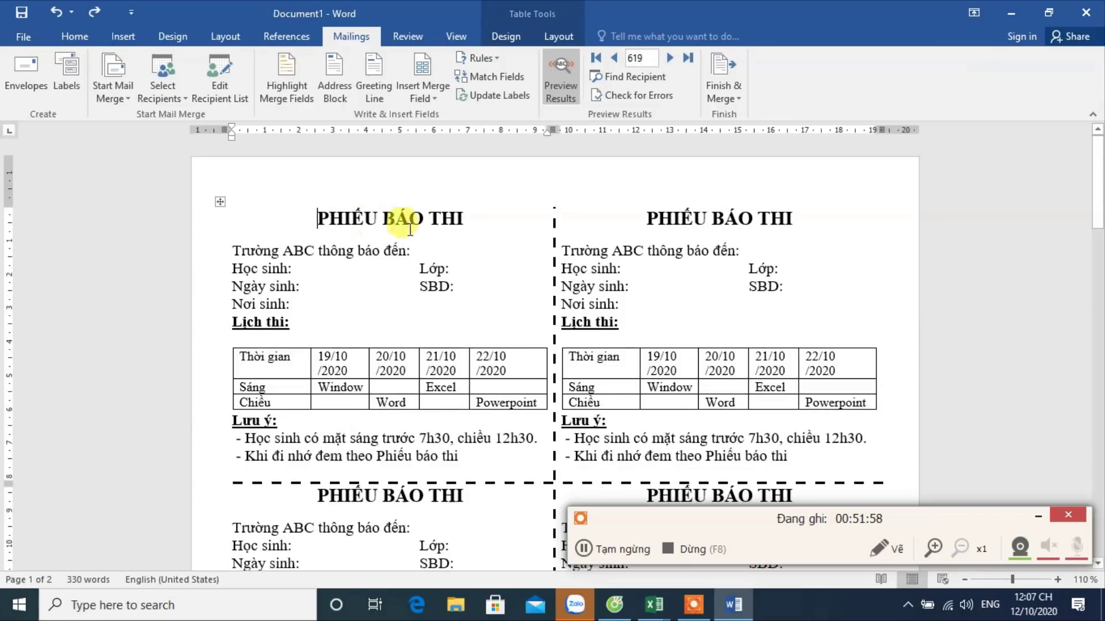
# Step: Move the first slip's PHIẾU BÁO THI title one line lower, leaving a blank line above
pyautogui.press('Return')
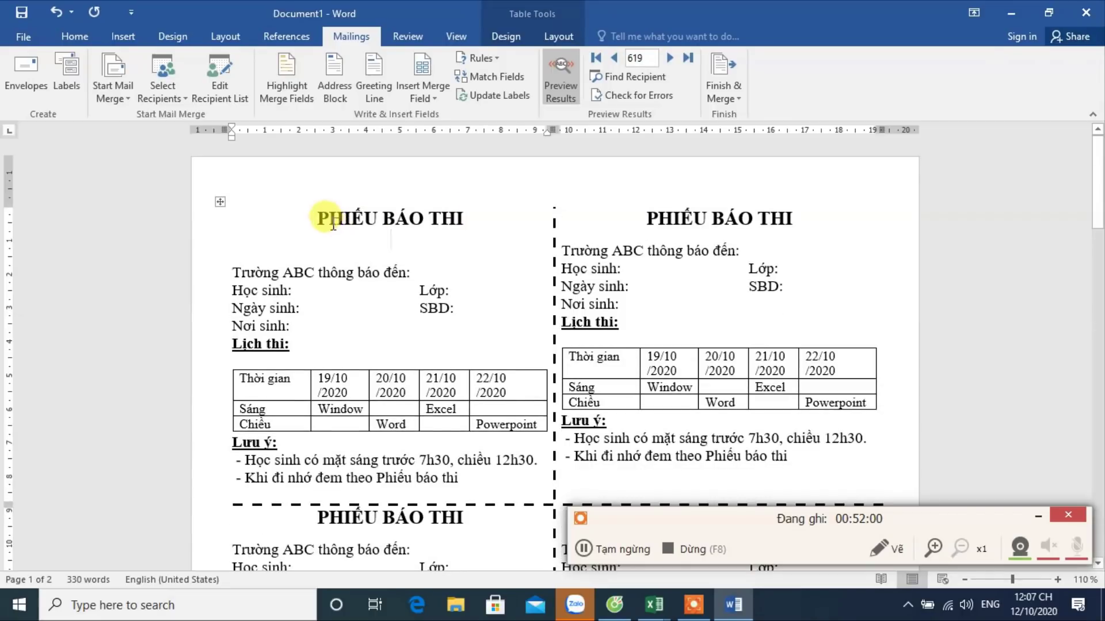
pyautogui.moveTo(317, 217); pyautogui.dragTo(443, 224)
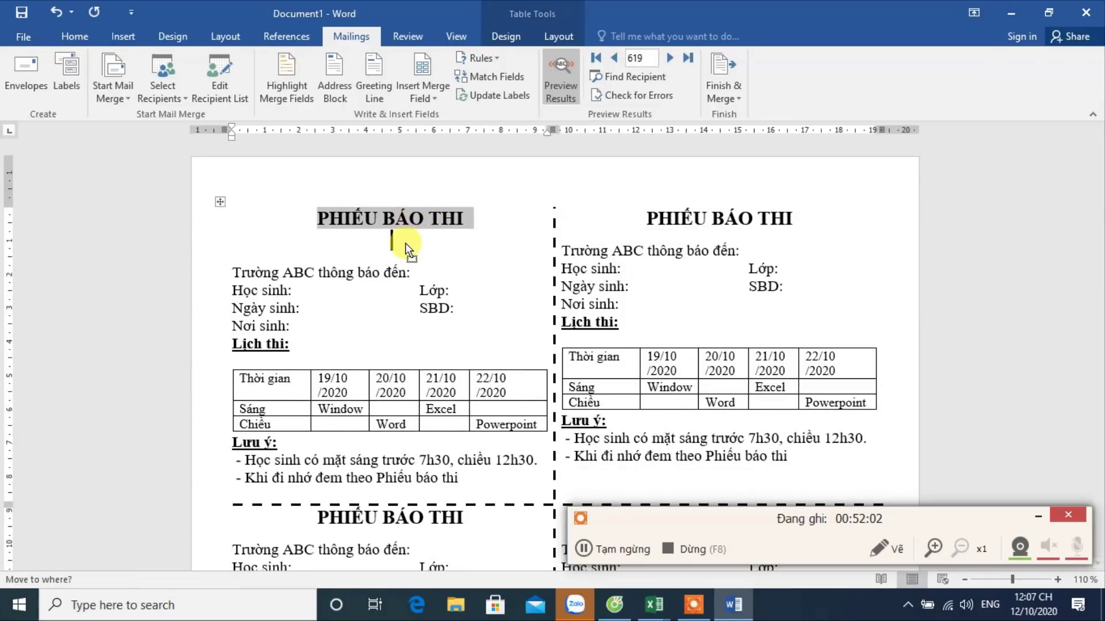
pyautogui.click(394, 234)
pyautogui.moveTo(318, 219); pyautogui.dragTo(449, 223)
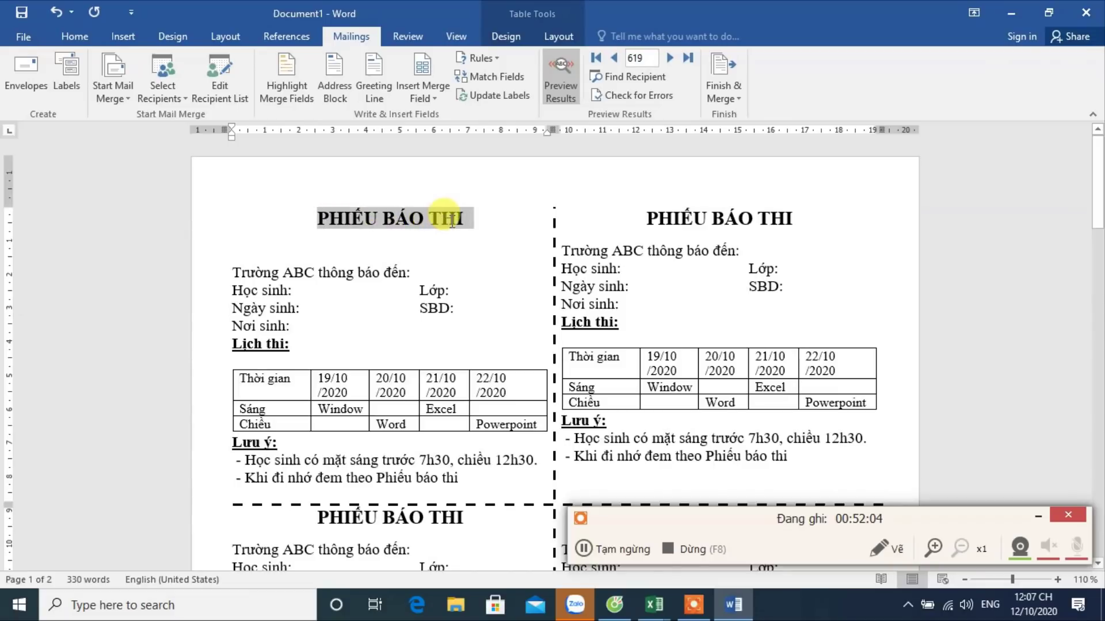
pyautogui.press('Delete')
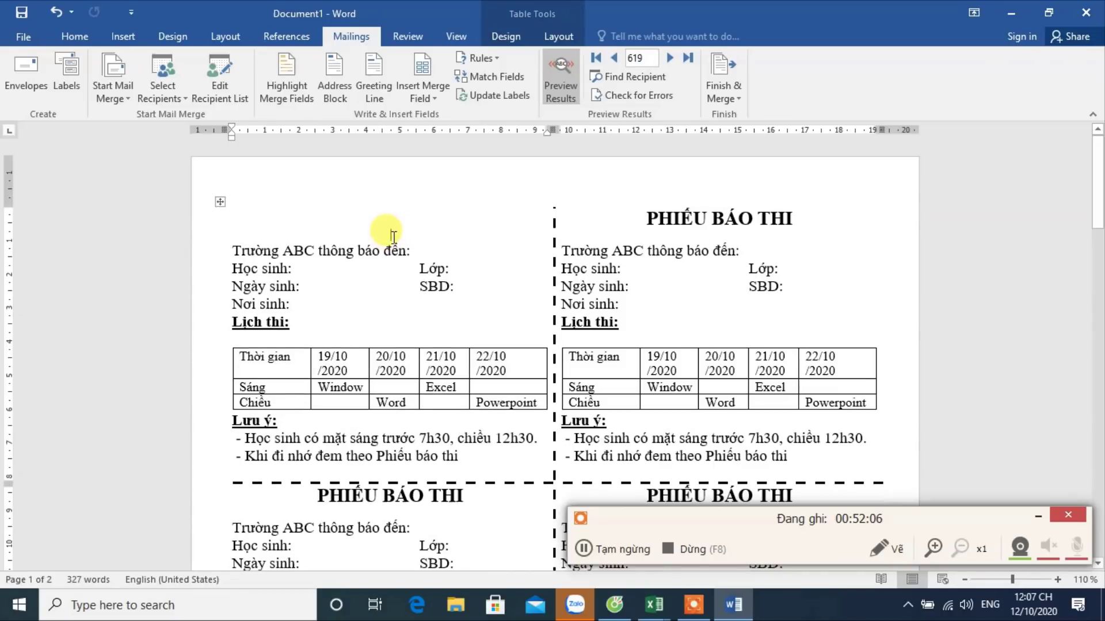
pyautogui.hotkey('ctrl', 'v')
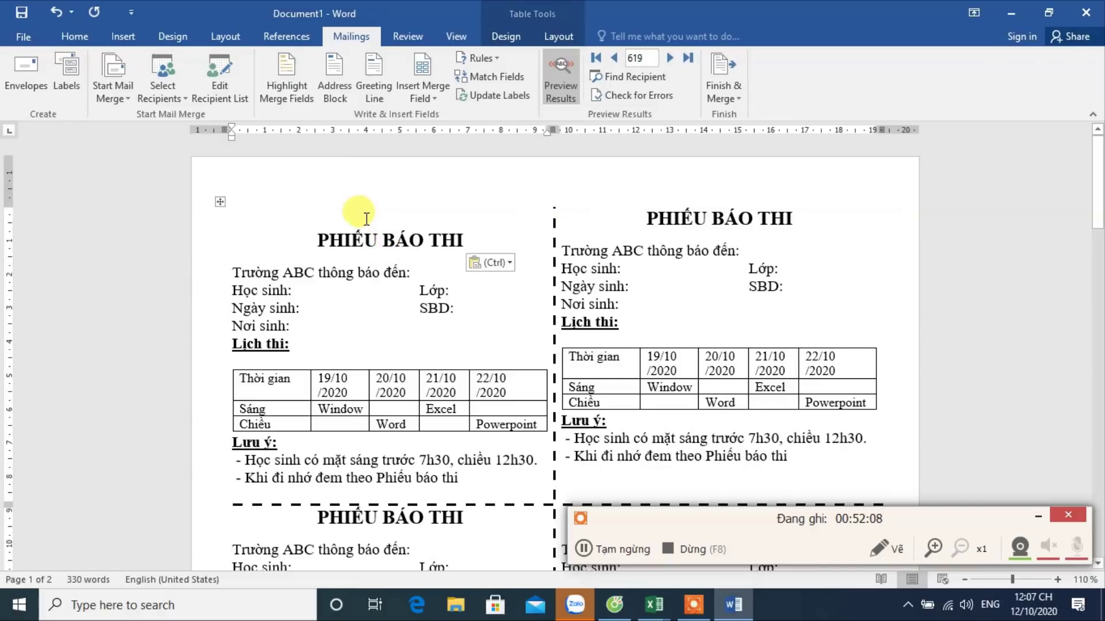
# Step: Set the blank line above the title to 10 pt and update all labels
pyautogui.click(73, 38)
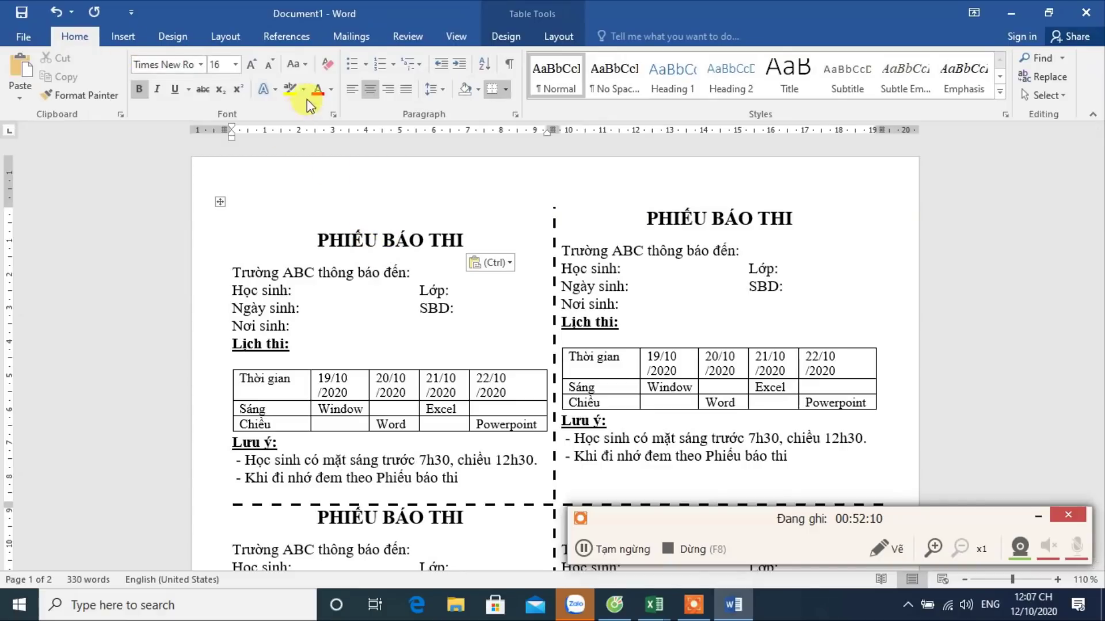
pyautogui.click(293, 68)
pyautogui.click(382, 212)
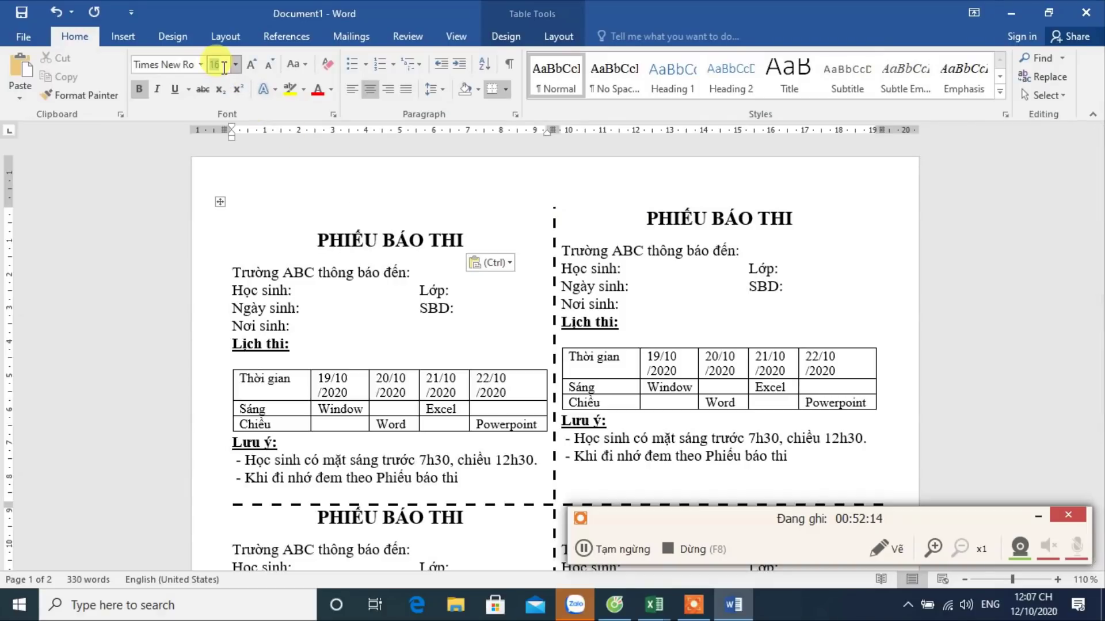
pyautogui.write('10')
pyautogui.press('Return')
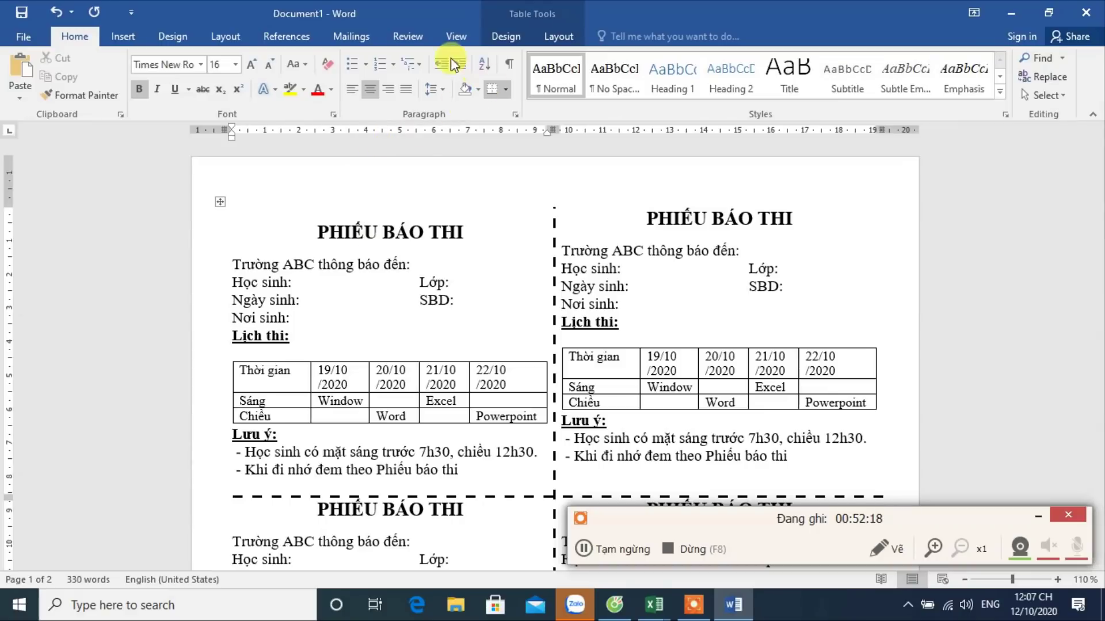
pyautogui.click(350, 37)
pyautogui.click(483, 99)
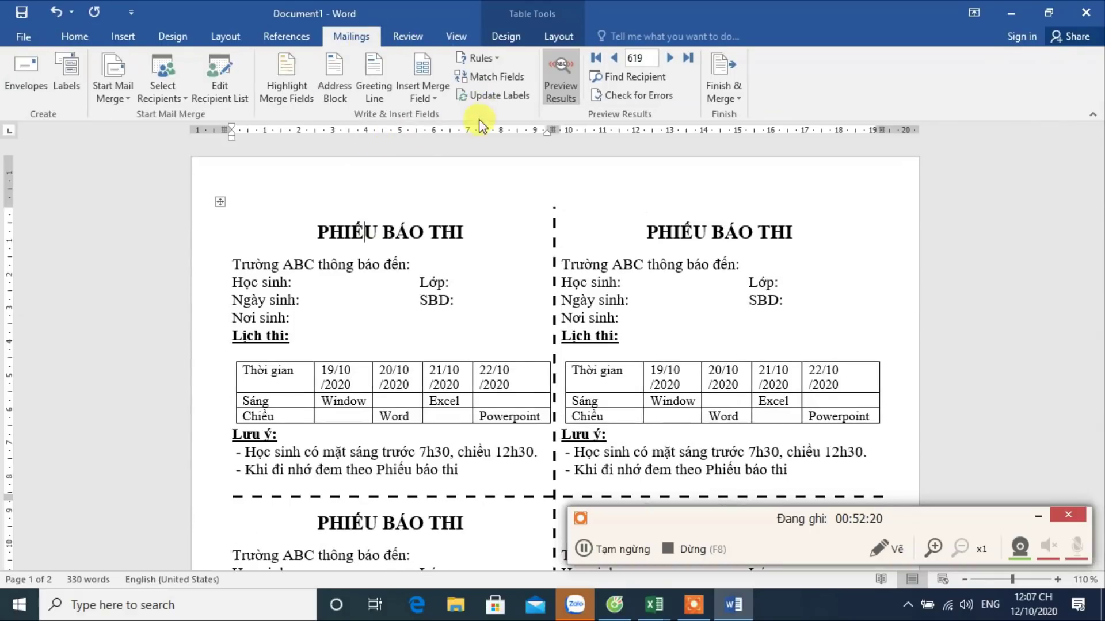
pyautogui.scroll(-3, 451, 218)
# Step: Raise the top page margin boundary on the vertical ruler
pyautogui.scroll(-3, 455, 224)
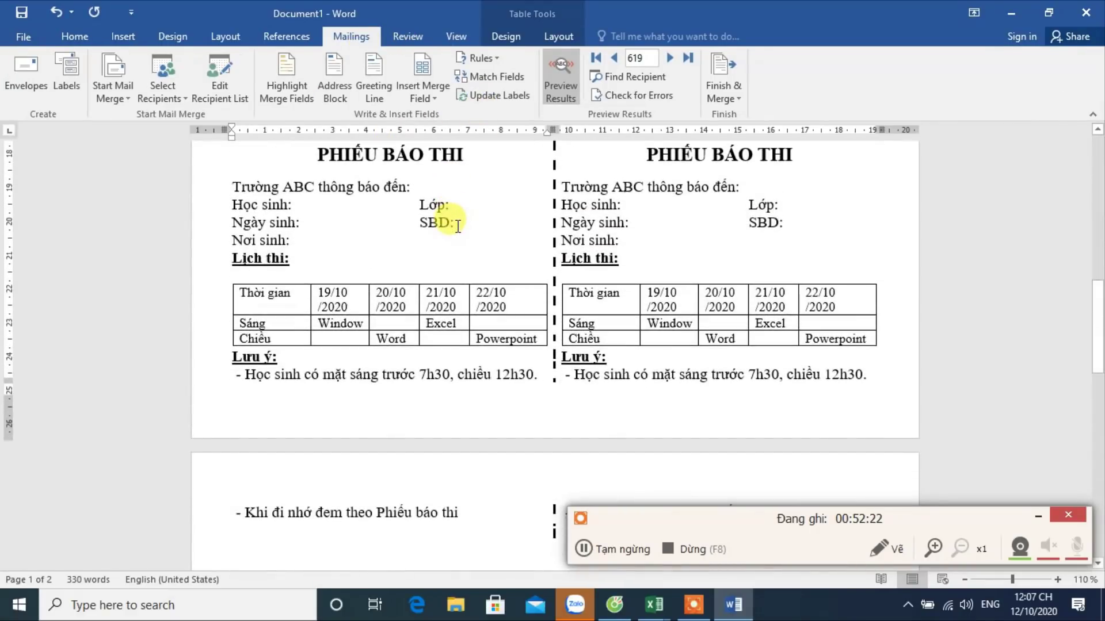
pyautogui.scroll(5, 187, 208)
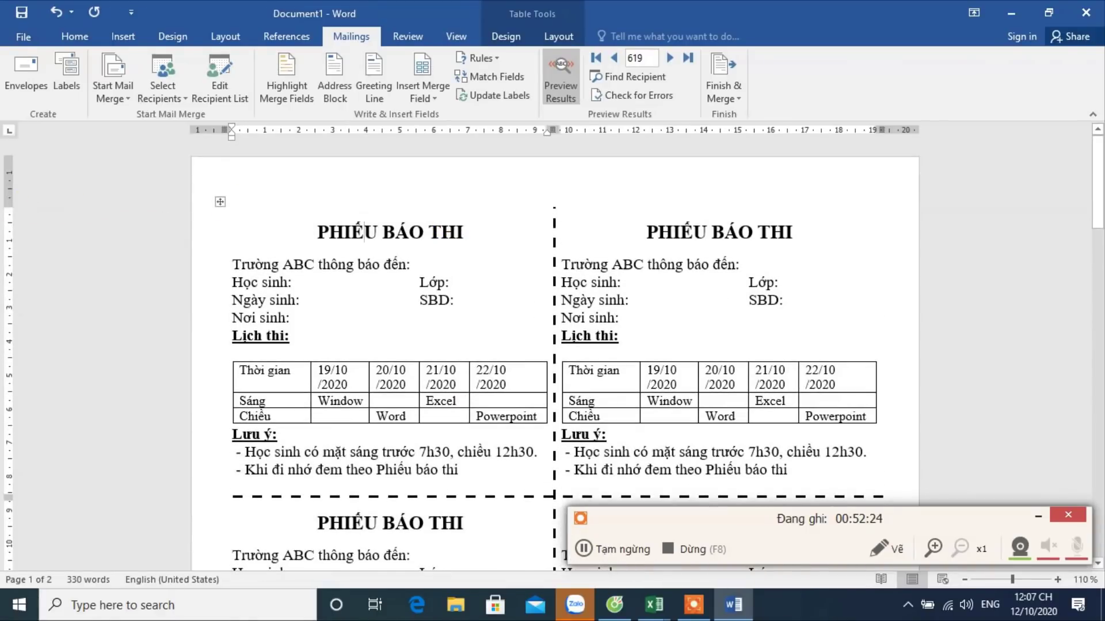
pyautogui.moveTo(11, 206); pyautogui.dragTo(13, 194)
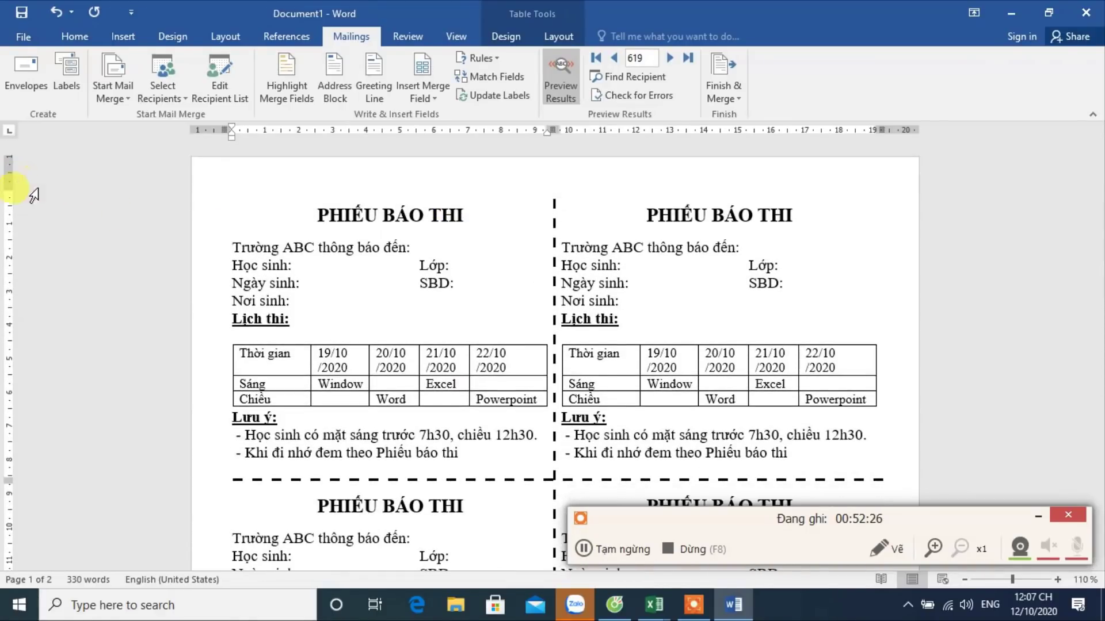
pyautogui.scroll(-1, 333, 199)
pyautogui.scroll(-3, 336, 204)
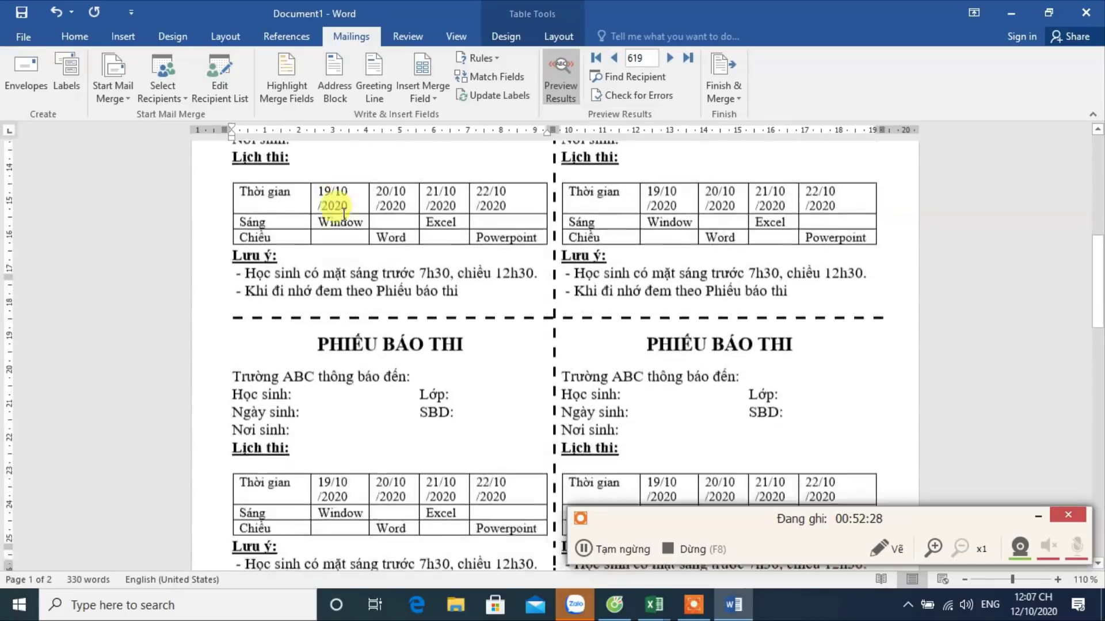
pyautogui.scroll(-2, 339, 208)
pyautogui.scroll(-2, 344, 214)
pyautogui.scroll(6, 343, 214)
pyautogui.click(372, 206)
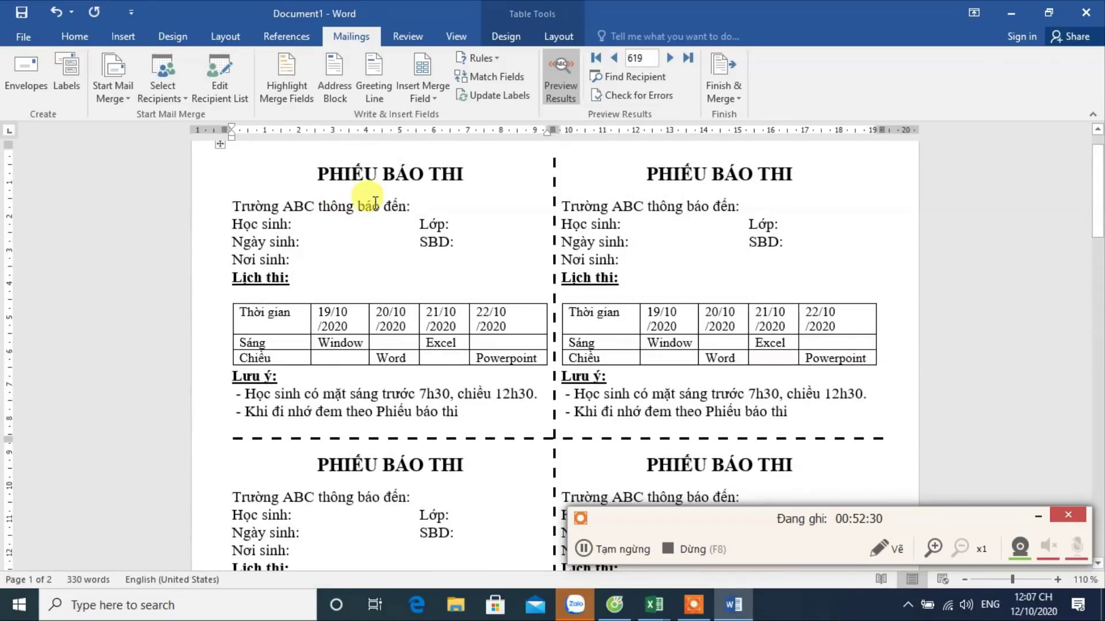
# Step: Drag the bottom margin boundary lower on the vertical ruler
pyautogui.scroll(-3, 455, 213)
pyautogui.scroll(-3, 451, 216)
pyautogui.scroll(-2, 451, 216)
pyautogui.scroll(2, 457, 230)
pyautogui.scroll(4, 425, 307)
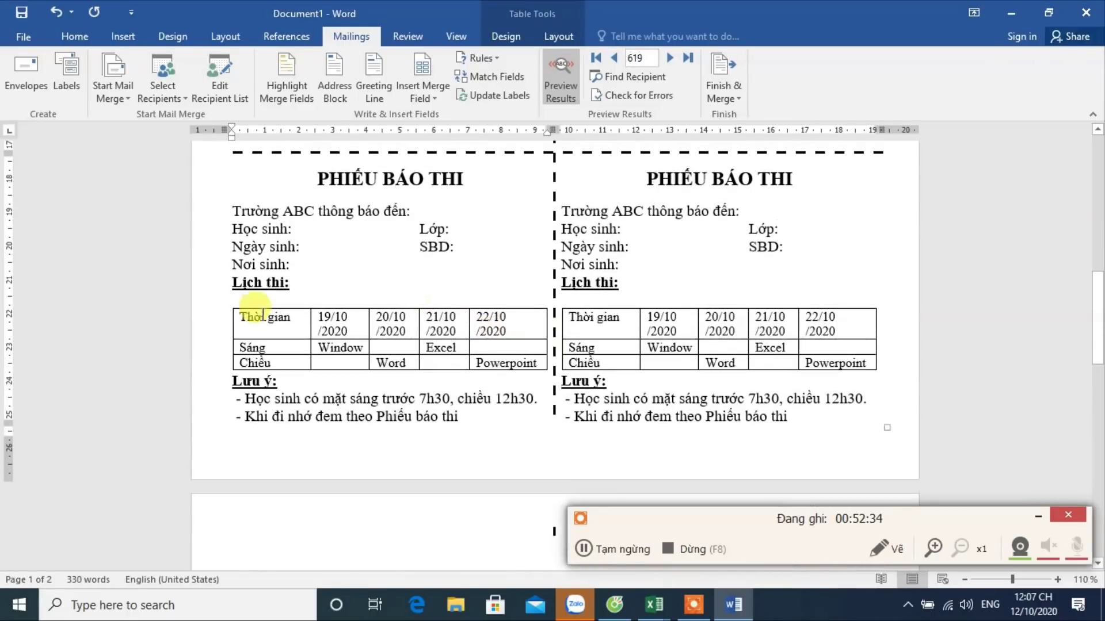
pyautogui.moveTo(6, 433); pyautogui.dragTo(5, 445)
pyautogui.scroll(4, 93, 365)
pyautogui.scroll(1, 87, 230)
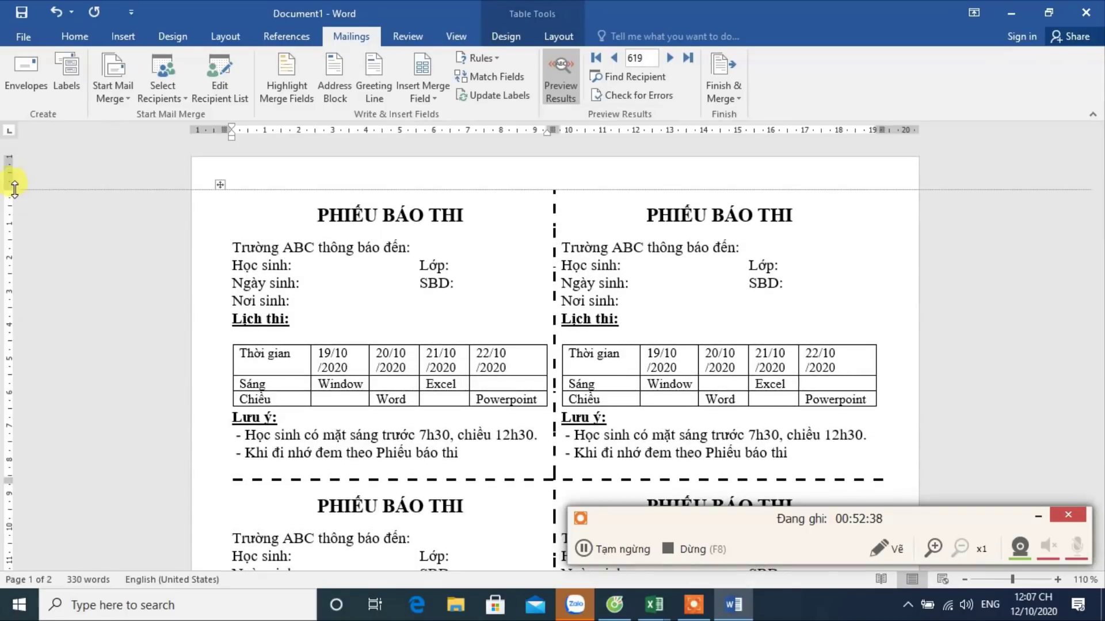
# Step: Raise the top margin further until all six slips fit on one page
pyautogui.moveTo(15, 192); pyautogui.dragTo(10, 172)
pyautogui.scroll(-5, 357, 351)
pyautogui.scroll(-3, 368, 353)
pyautogui.scroll(-1, 368, 354)
pyautogui.scroll(4, 368, 356)
pyautogui.scroll(-1, 367, 359)
pyautogui.scroll(-2, 367, 359)
pyautogui.scroll(5, 367, 360)
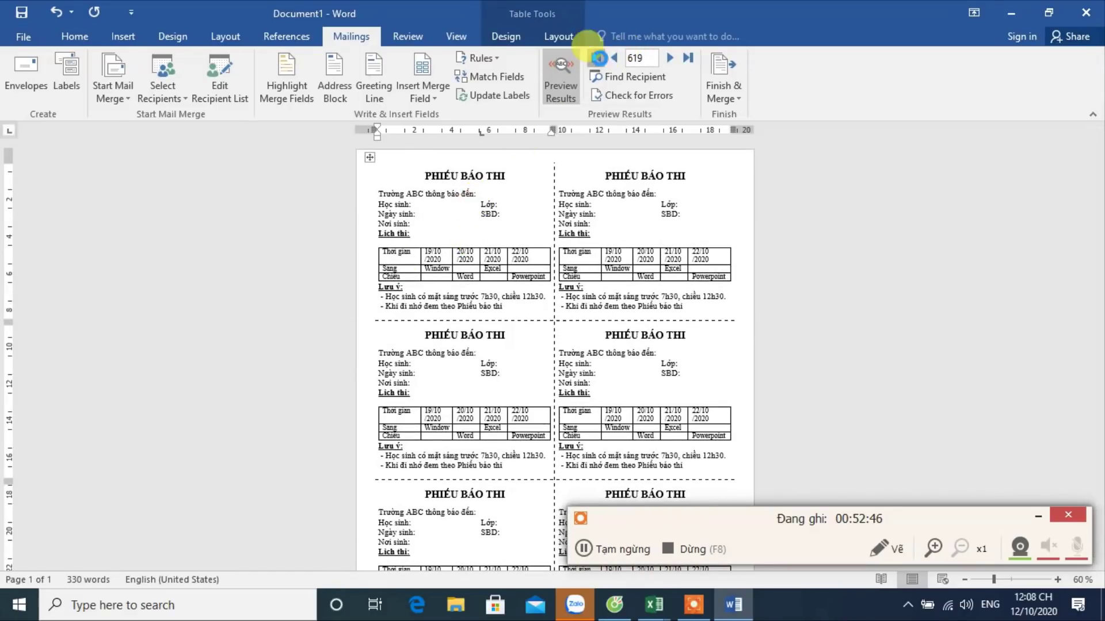
# Step: Turn on Preview Results to show real student data and move to the next record
pyautogui.click(596, 58)
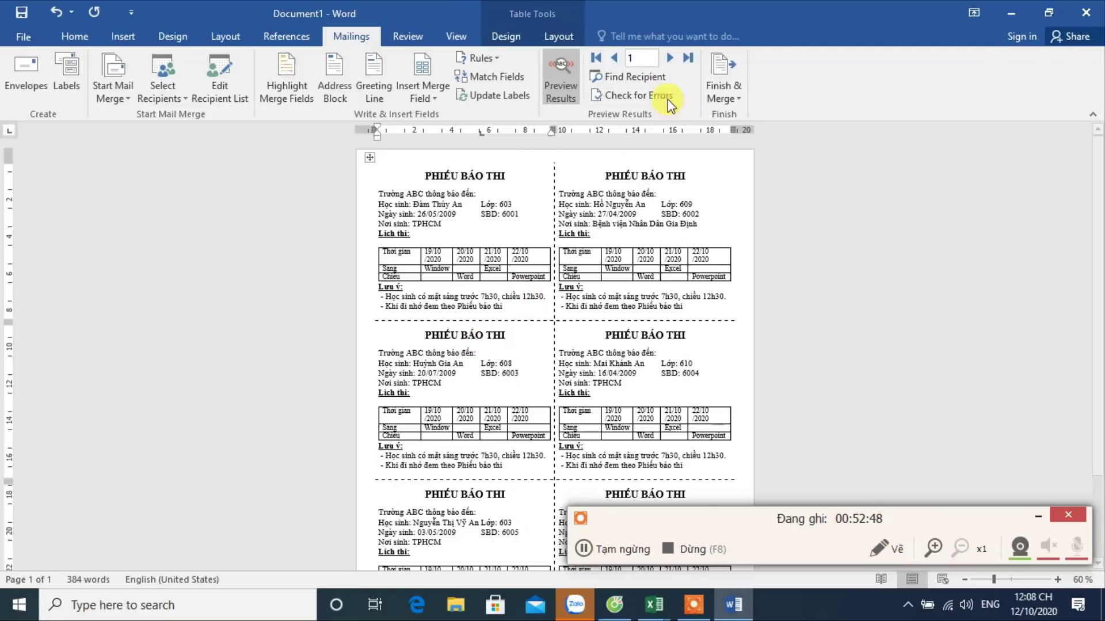
pyautogui.click(669, 58)
pyautogui.keyDown('ctrl'); pyautogui.scroll(1, 602, 249); pyautogui.keyUp('ctrl')
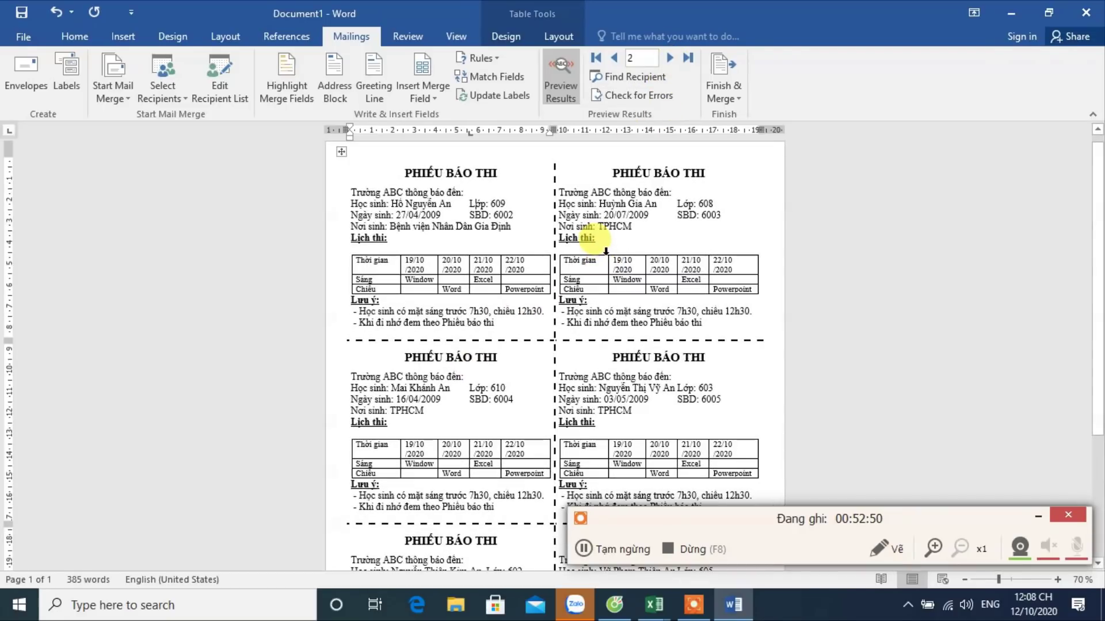
pyautogui.scroll(-1, 606, 252)
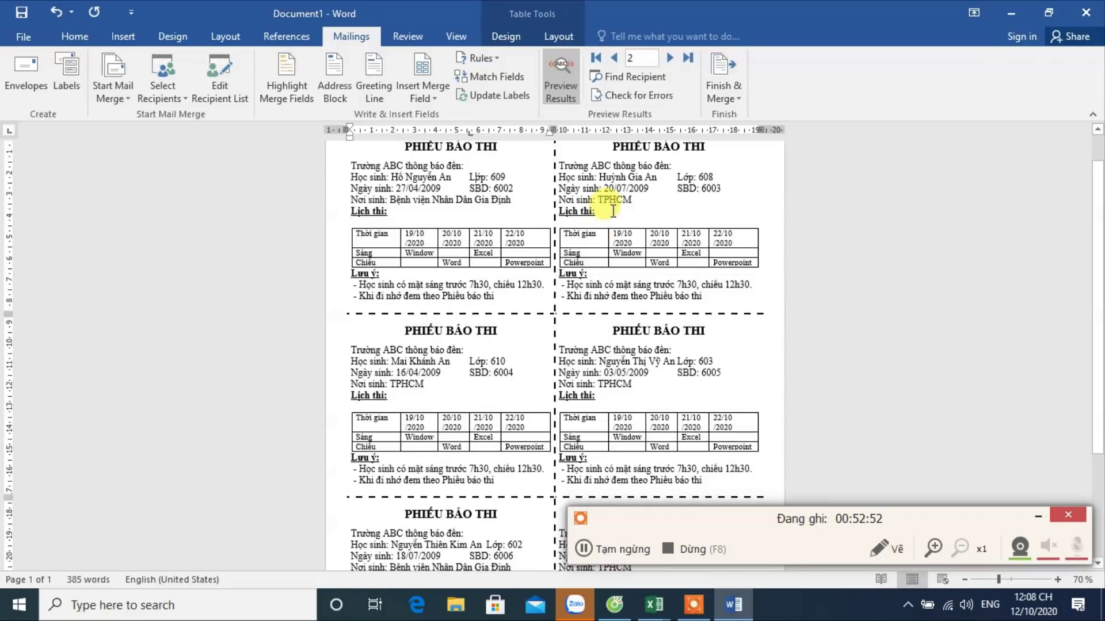
pyautogui.click(1029, 516)
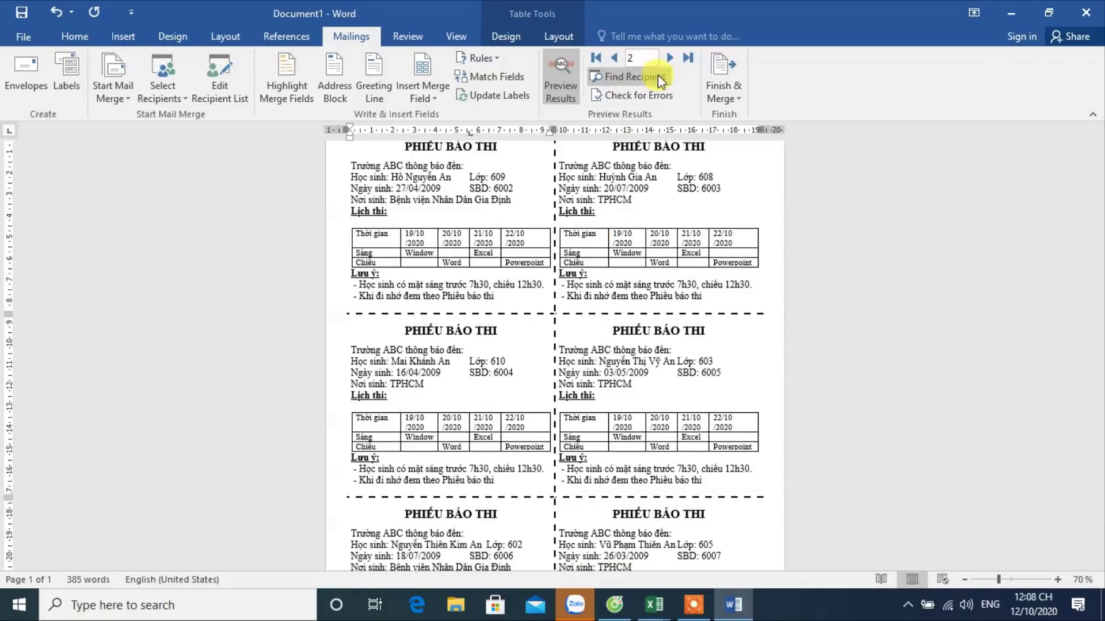
# Step: Step the merge preview forward through the records to record 14
pyautogui.click(671, 59)
pyautogui.click(670, 59)
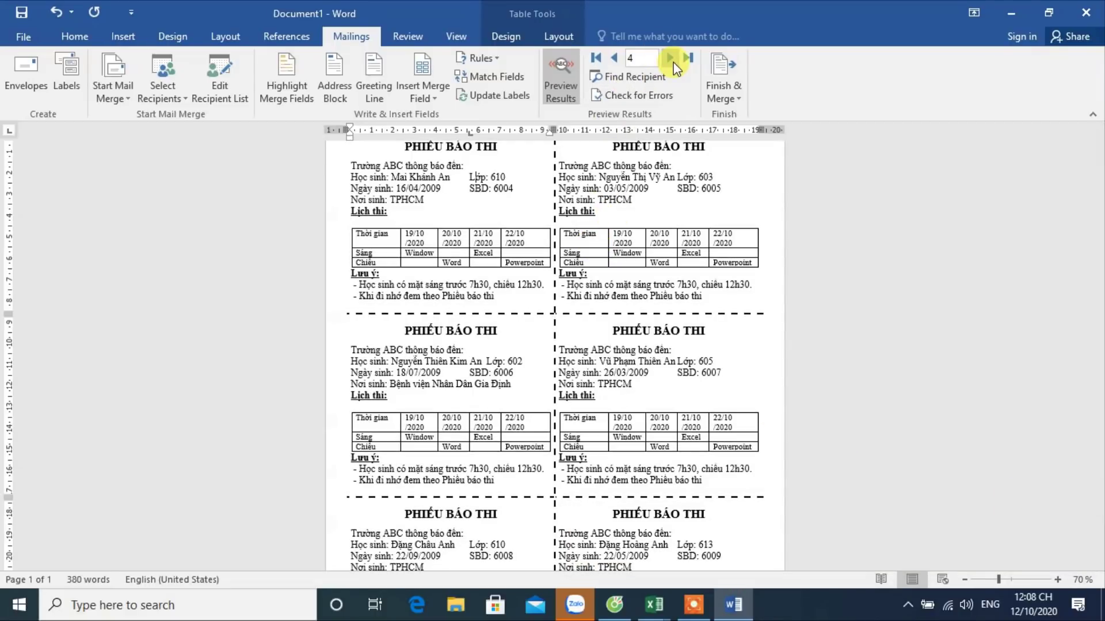
pyautogui.click(671, 59)
pyautogui.click(670, 59)
pyautogui.click(671, 59)
pyautogui.click(671, 59)
pyautogui.click(670, 59)
pyautogui.click(671, 58)
pyautogui.click(670, 59)
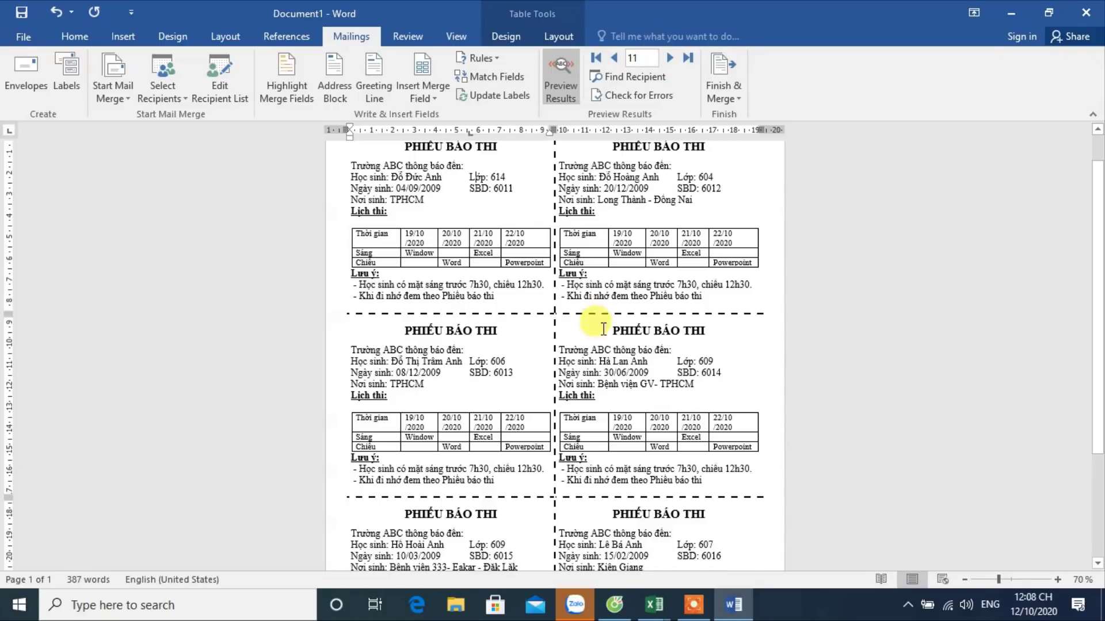
pyautogui.click(668, 59)
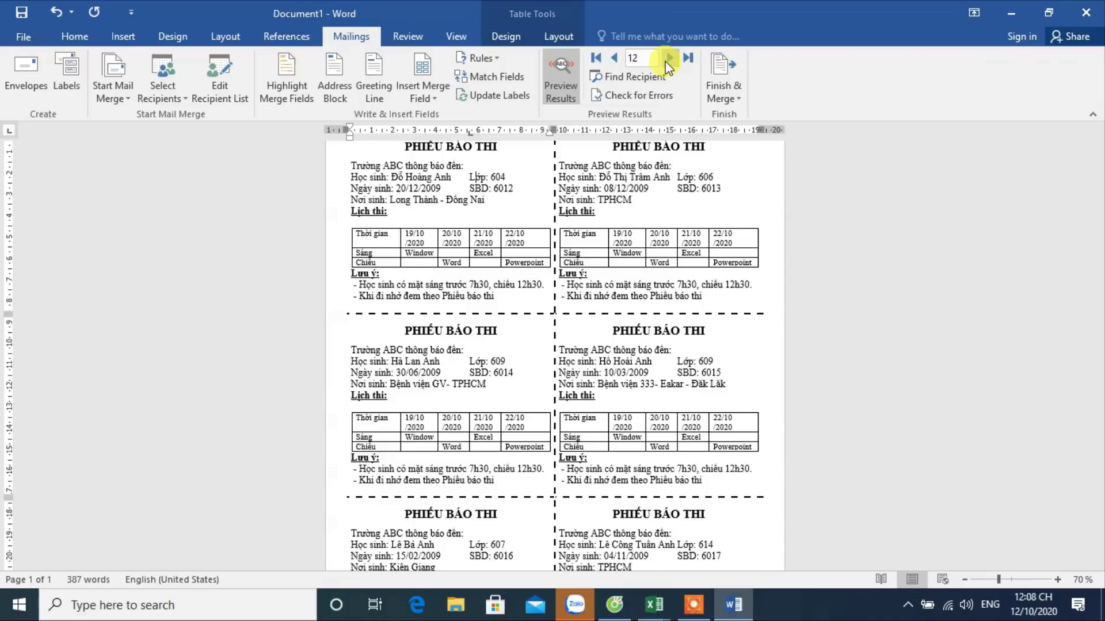
pyautogui.click(668, 59)
pyautogui.click(668, 58)
pyautogui.scroll(-3, 526, 371)
pyautogui.scroll(-3, 526, 371)
pyautogui.scroll(5, 526, 371)
pyautogui.scroll(3, 533, 377)
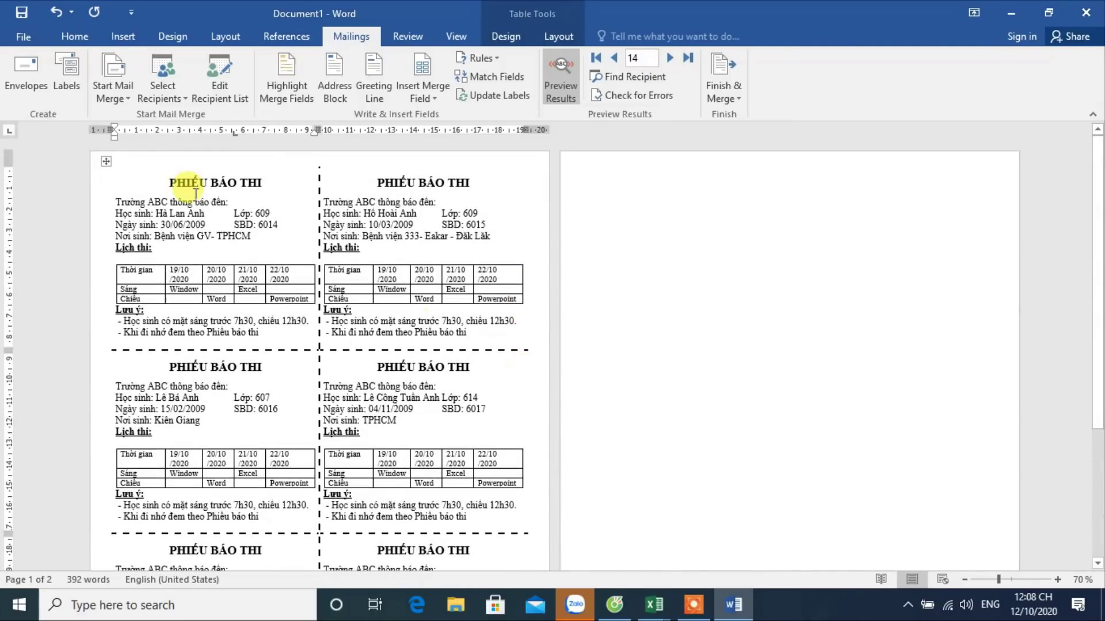
pyautogui.click(238, 214)
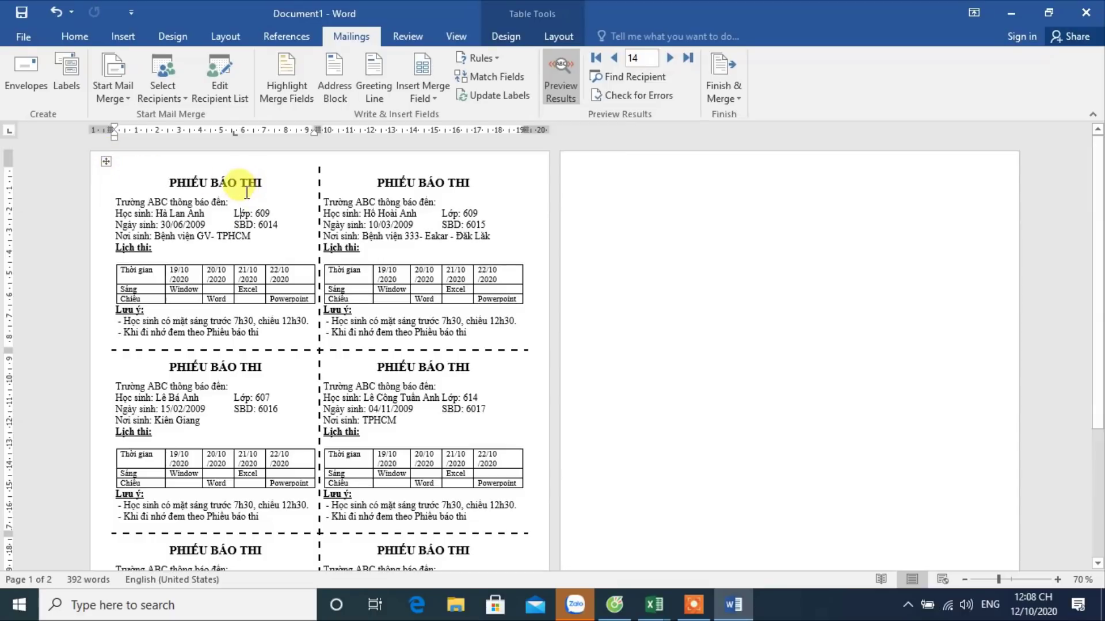
# Step: Shrink the first slip's text from size 9 to 7 and propagate it to all labels
pyautogui.click(86, 38)
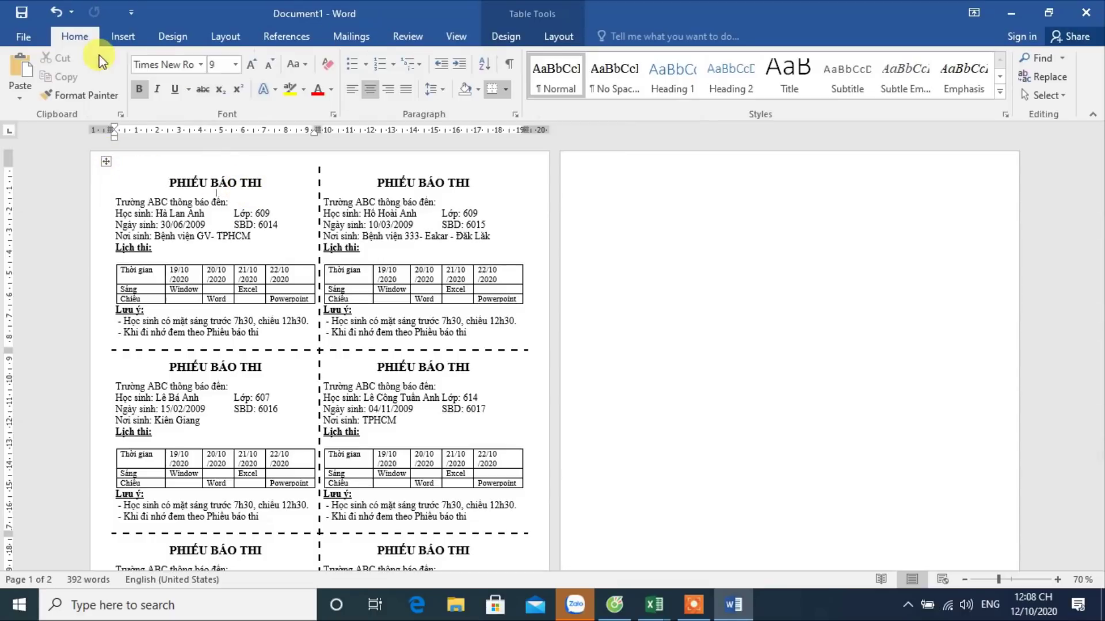
pyautogui.click(265, 67)
pyautogui.click(266, 68)
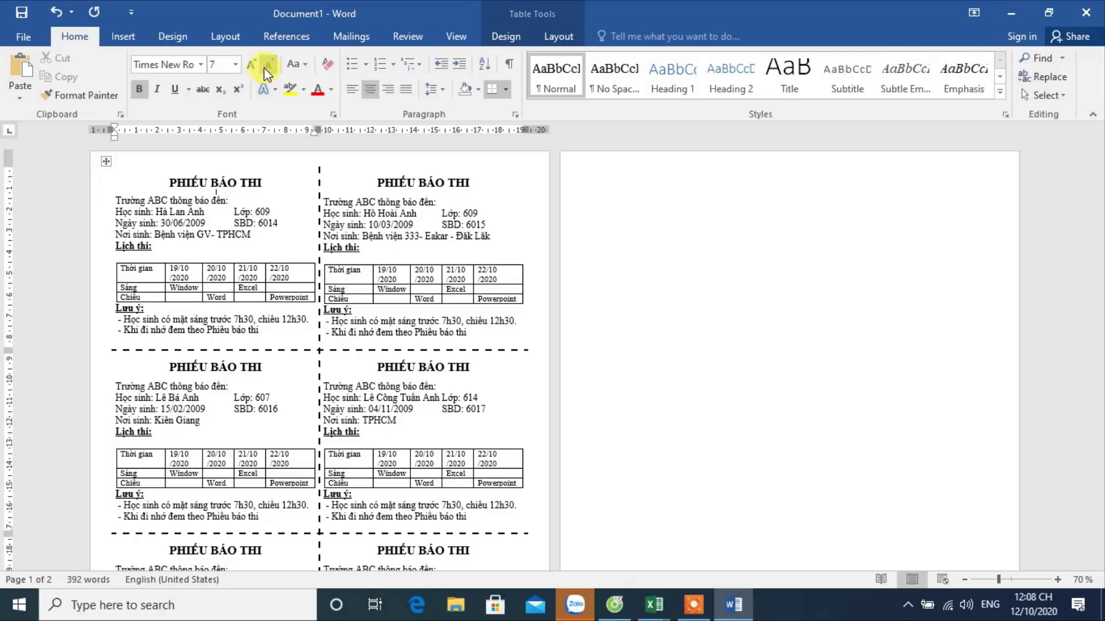
pyautogui.click(373, 40)
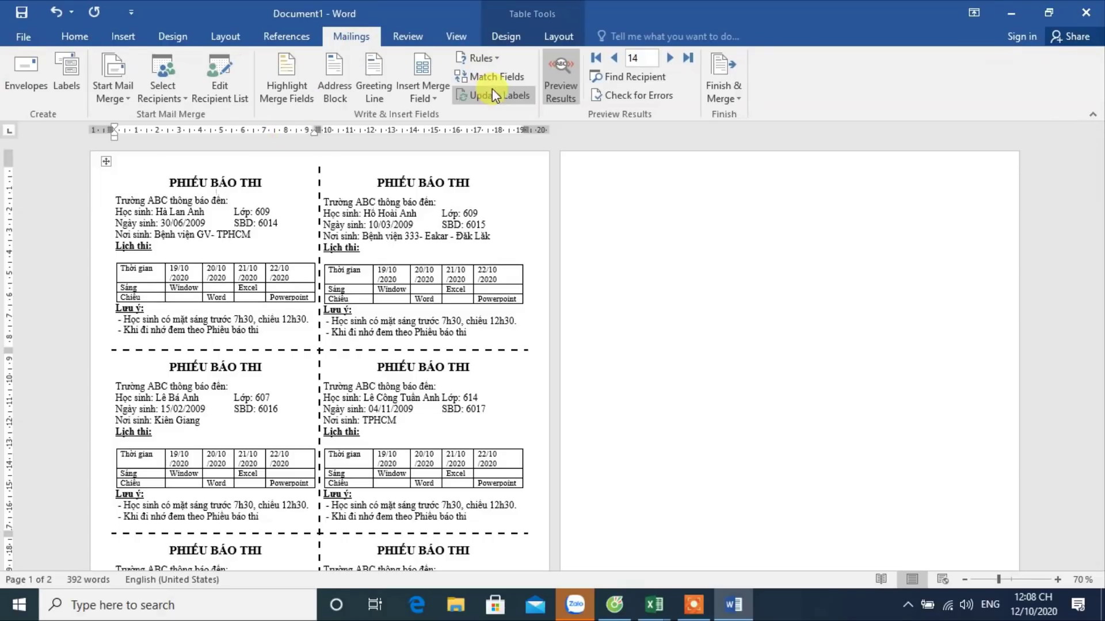
pyautogui.click(492, 95)
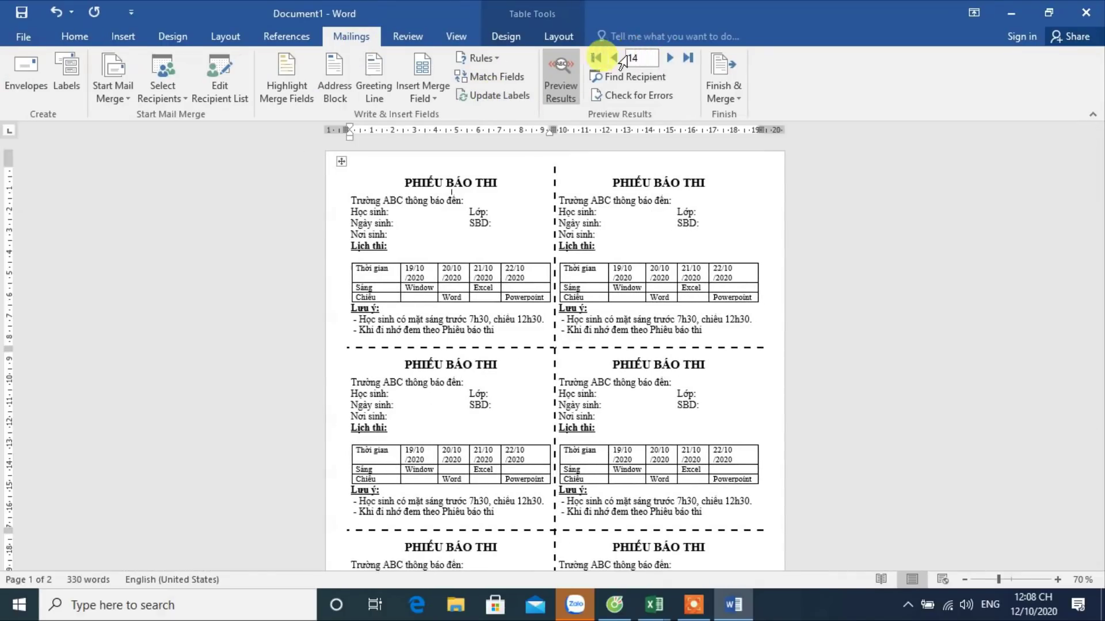
# Step: Preview record 13 and inspect the last slip's two-line birthplace field
pyautogui.click(620, 58)
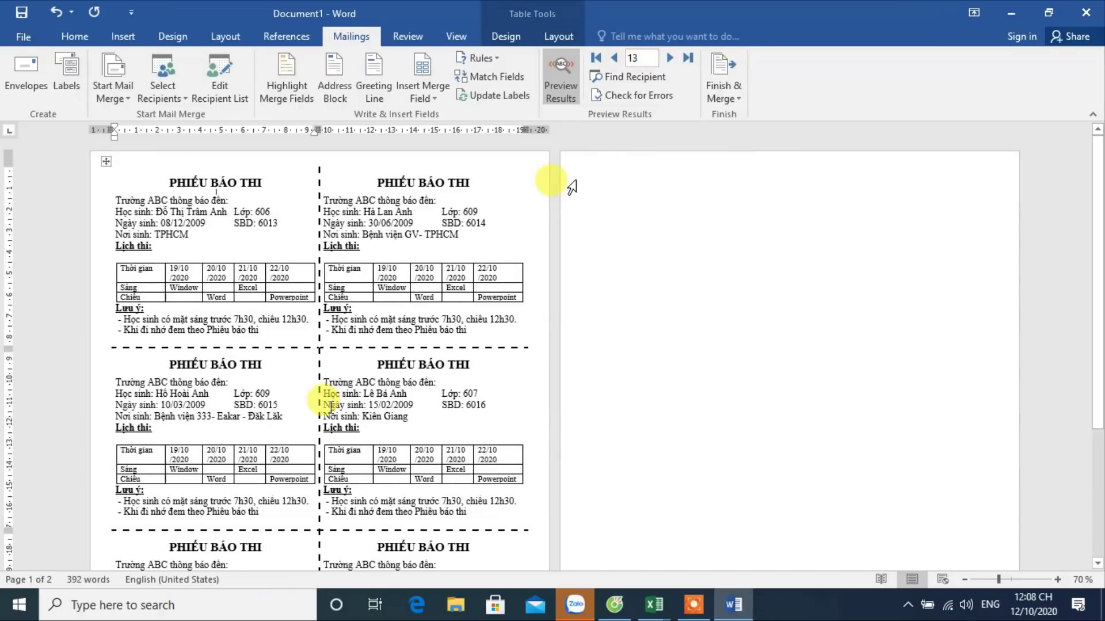
pyautogui.scroll(-3, 328, 403)
pyautogui.scroll(-2, 331, 407)
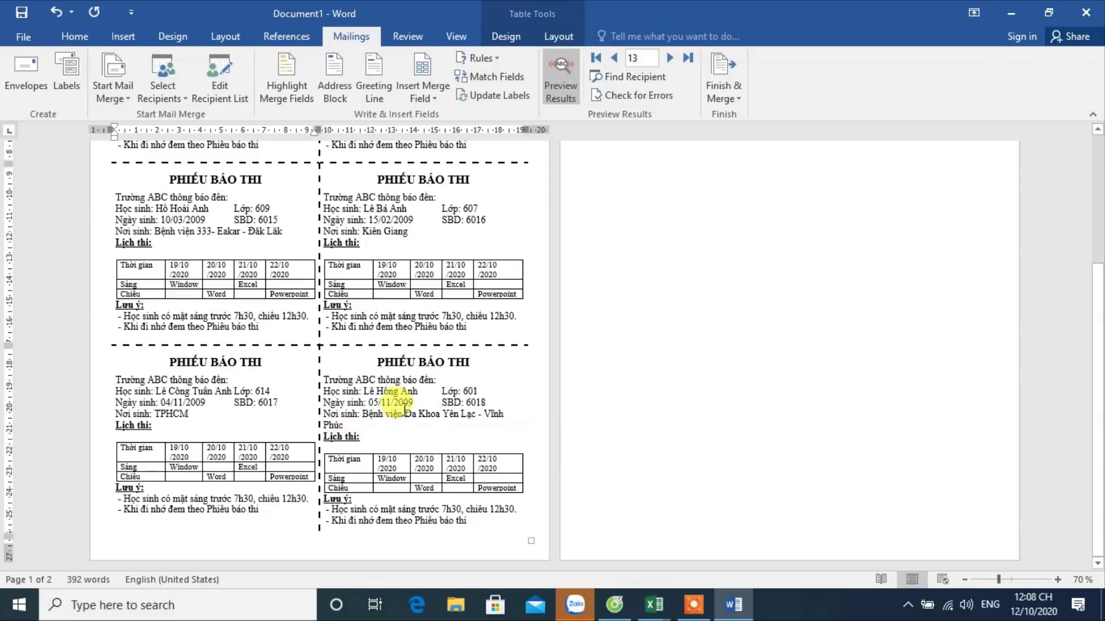
pyautogui.click(352, 424)
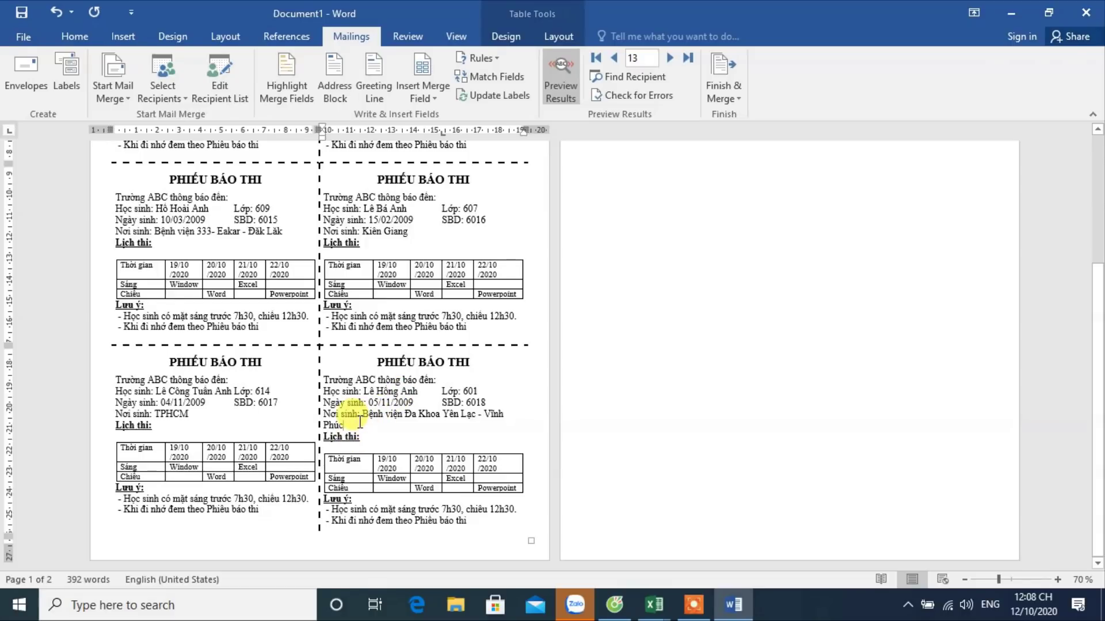
pyautogui.click(466, 412)
pyautogui.moveTo(653, 606)
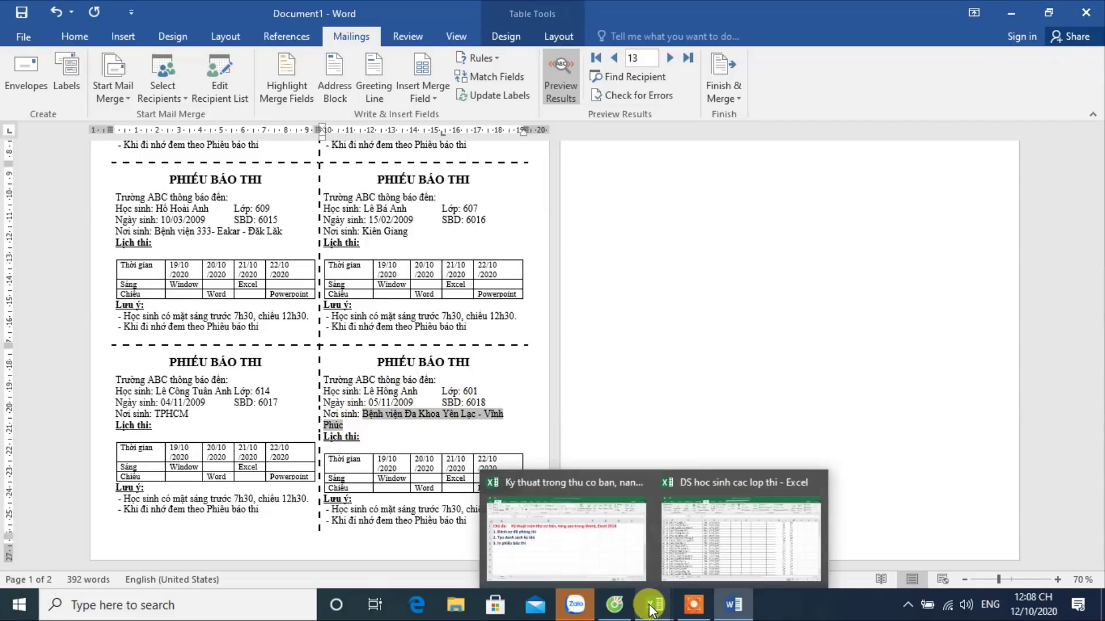
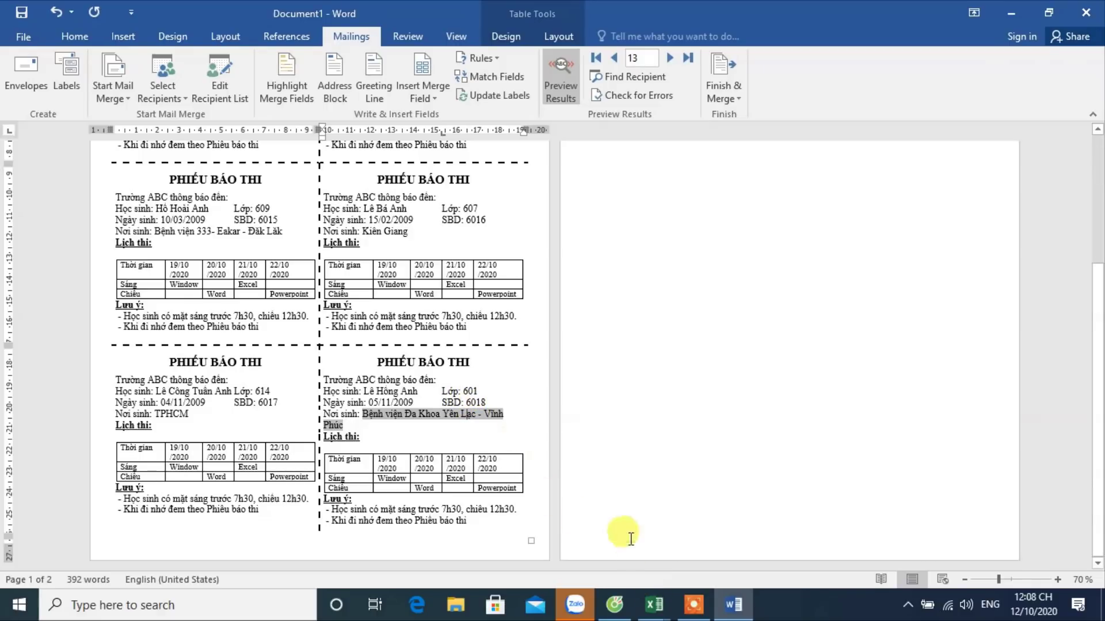
# Step: In the Excel student list, search the 20-25 sheet for exam number 6018; nothing is found
pyautogui.click(719, 535)
pyautogui.click(486, 325)
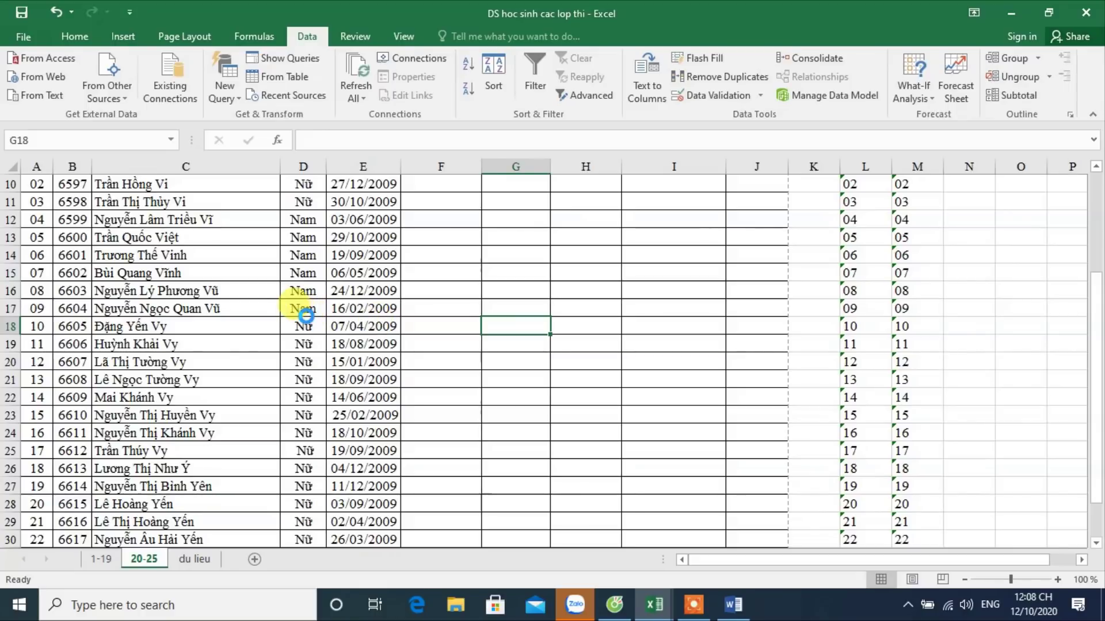
pyautogui.hotkey('ctrl', 'f')
pyautogui.write('6018')
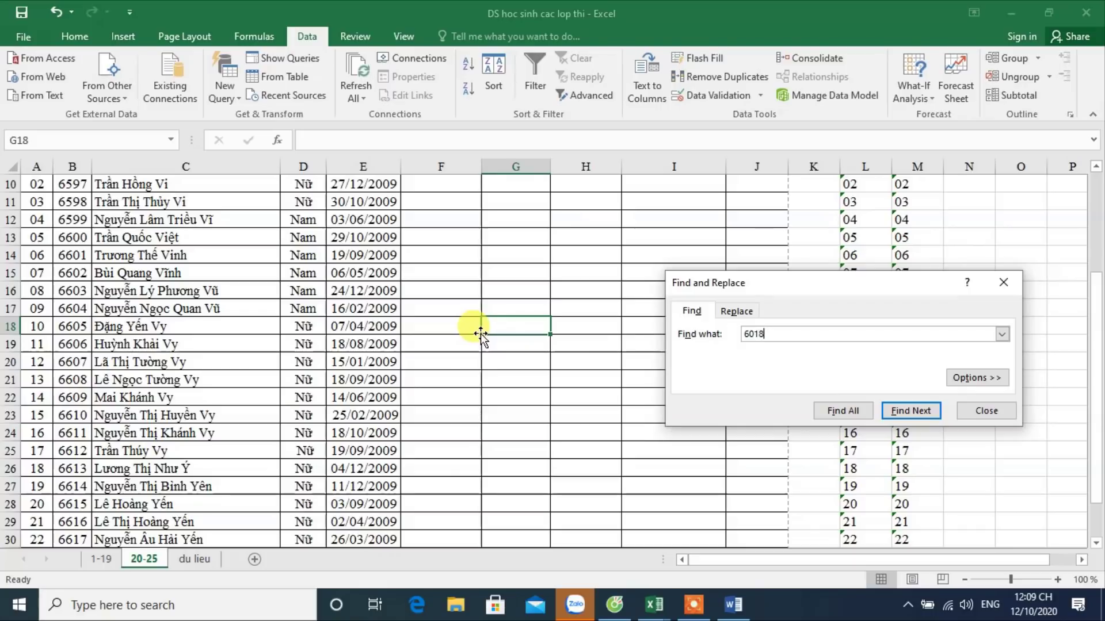
pyautogui.press('Return')
pyautogui.click(538, 347)
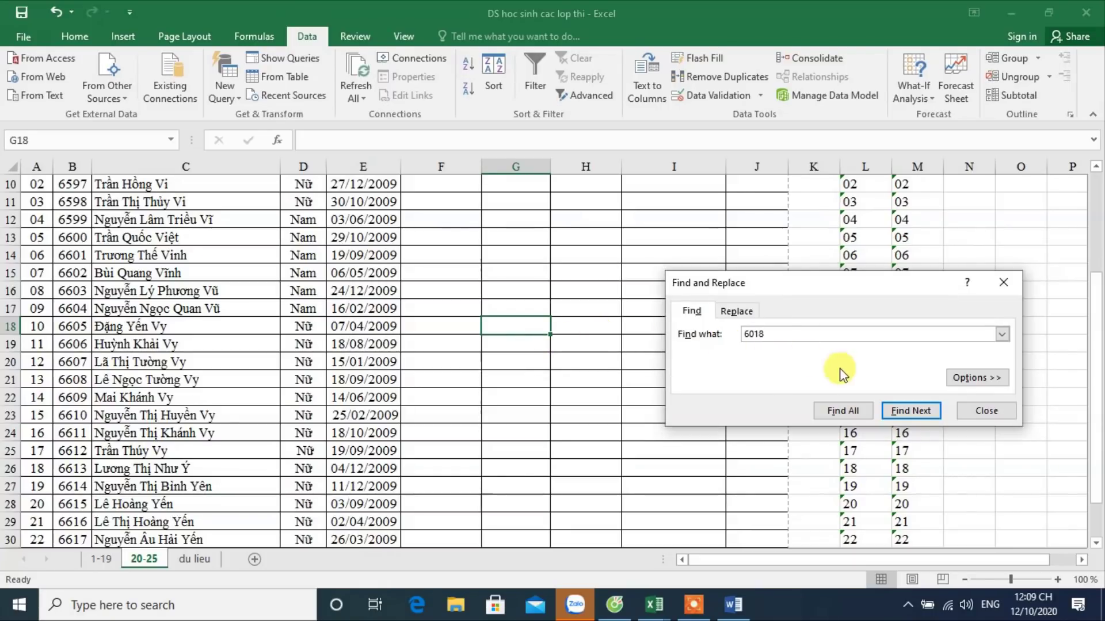
pyautogui.click(990, 412)
pyautogui.click(85, 307)
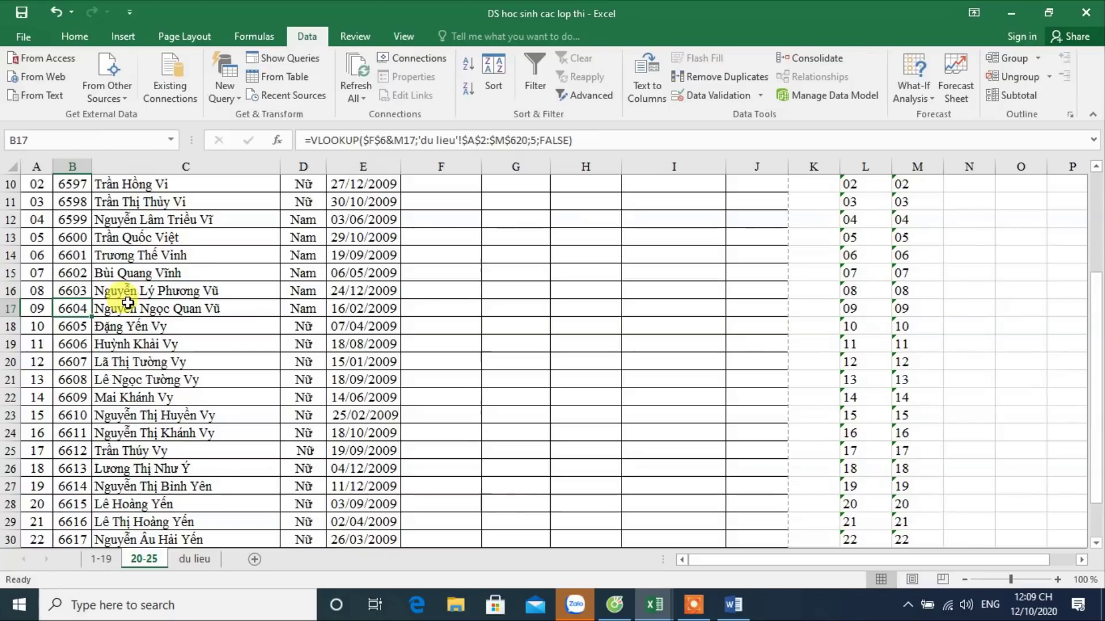
# Step: Repeat the 6018 search on the 20-25 sheet, again with no match
pyautogui.hotkey('ctrl', 'f')
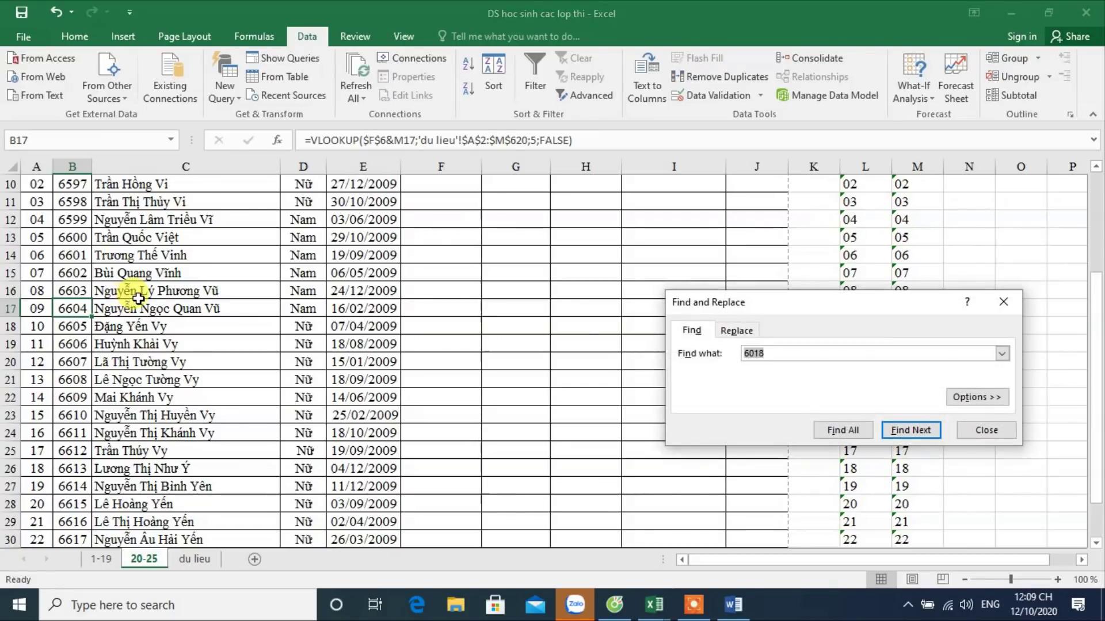
pyautogui.press('Return')
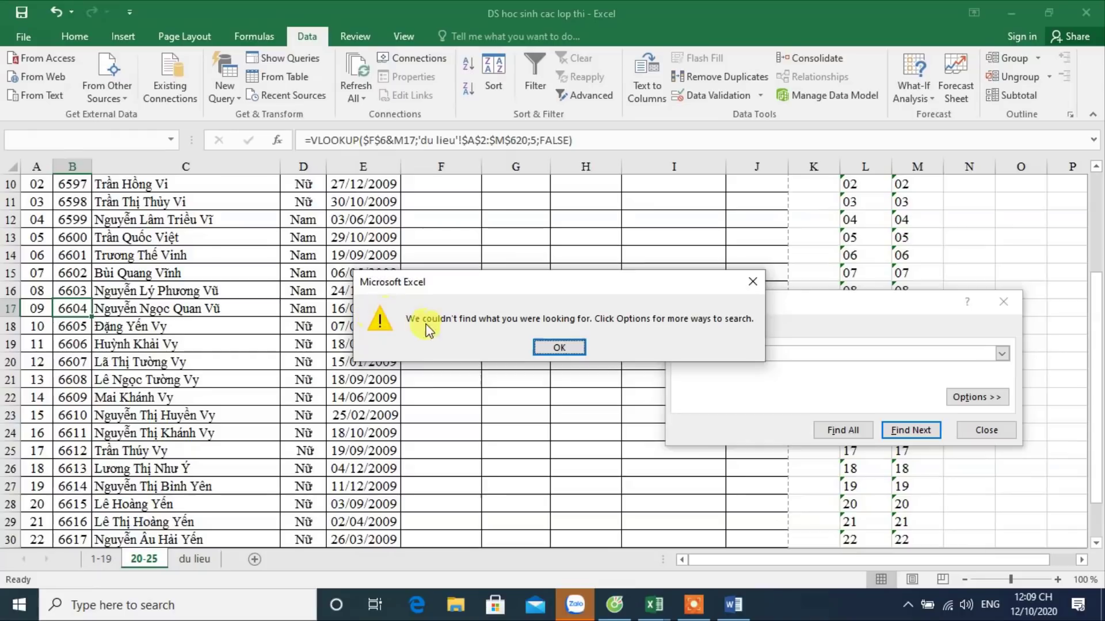
pyautogui.click(549, 364)
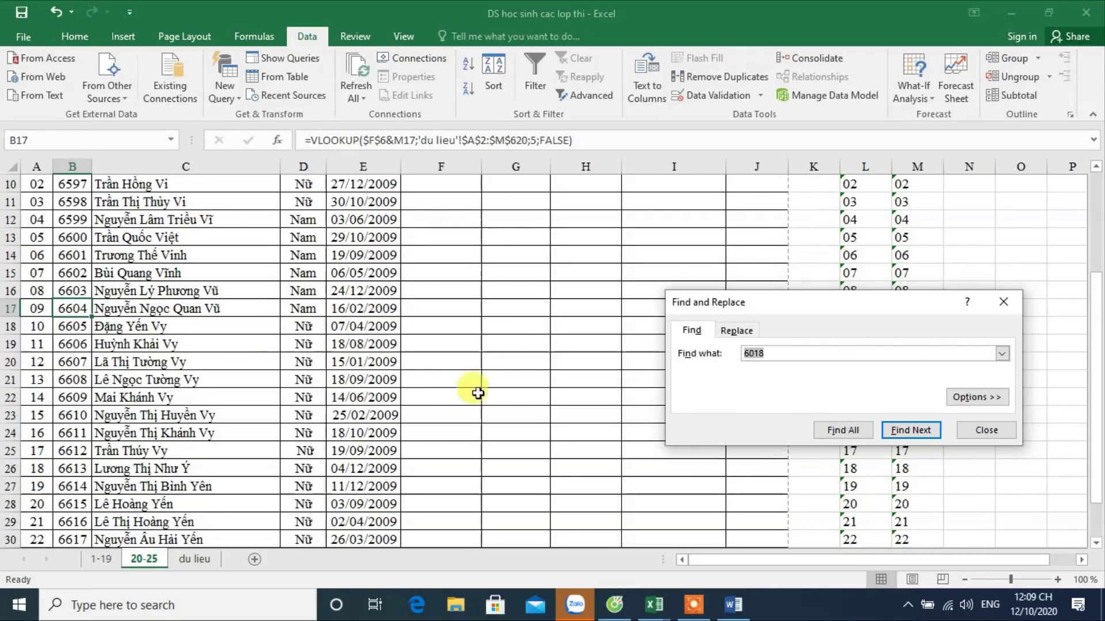
pyautogui.click(983, 431)
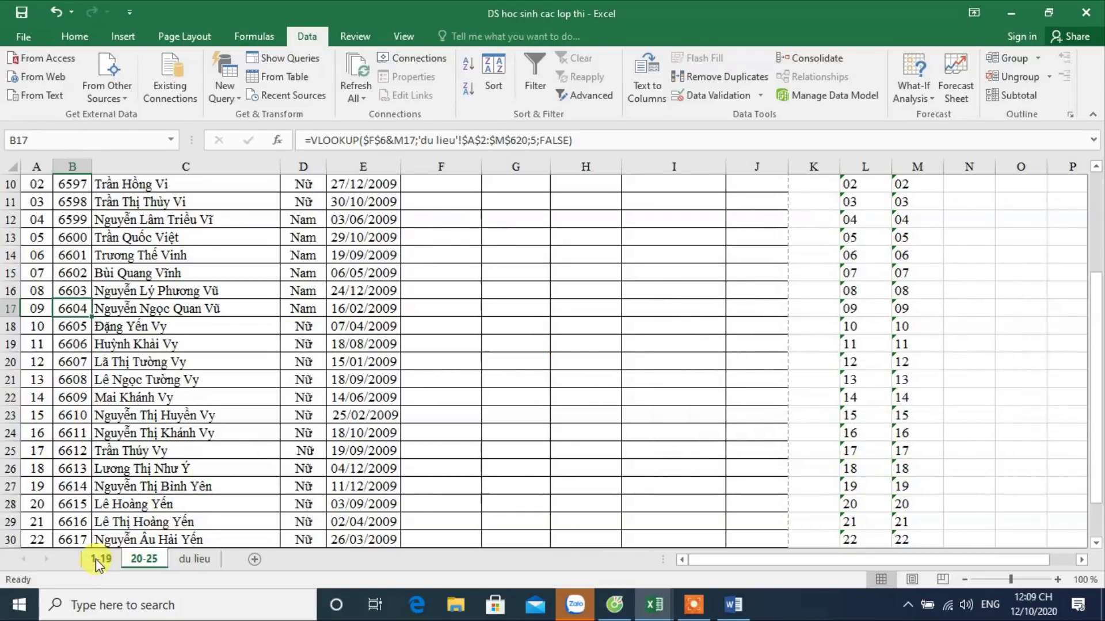
# Step: Switch to the 1-19 sheet and select cell G12, cancelling a stray entry
pyautogui.click(99, 559)
pyautogui.click(57, 381)
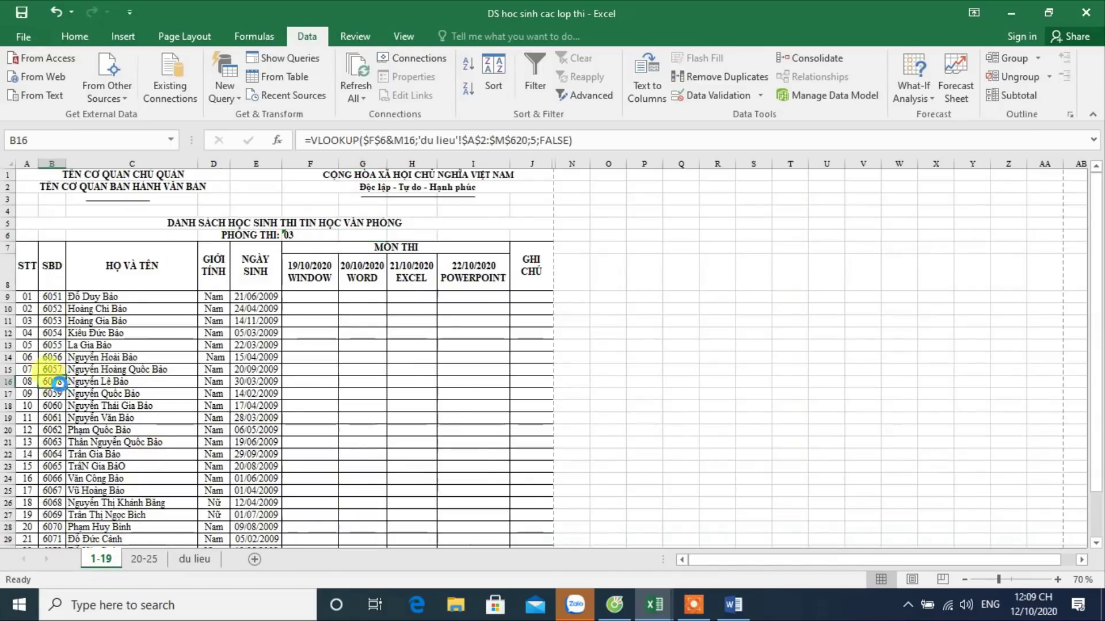
pyautogui.keyDown('ctrl'); pyautogui.scroll(2, 58, 381); pyautogui.keyUp('ctrl')
pyautogui.keyDown('ctrl'); pyautogui.scroll(1, 78, 363); pyautogui.keyUp('ctrl')
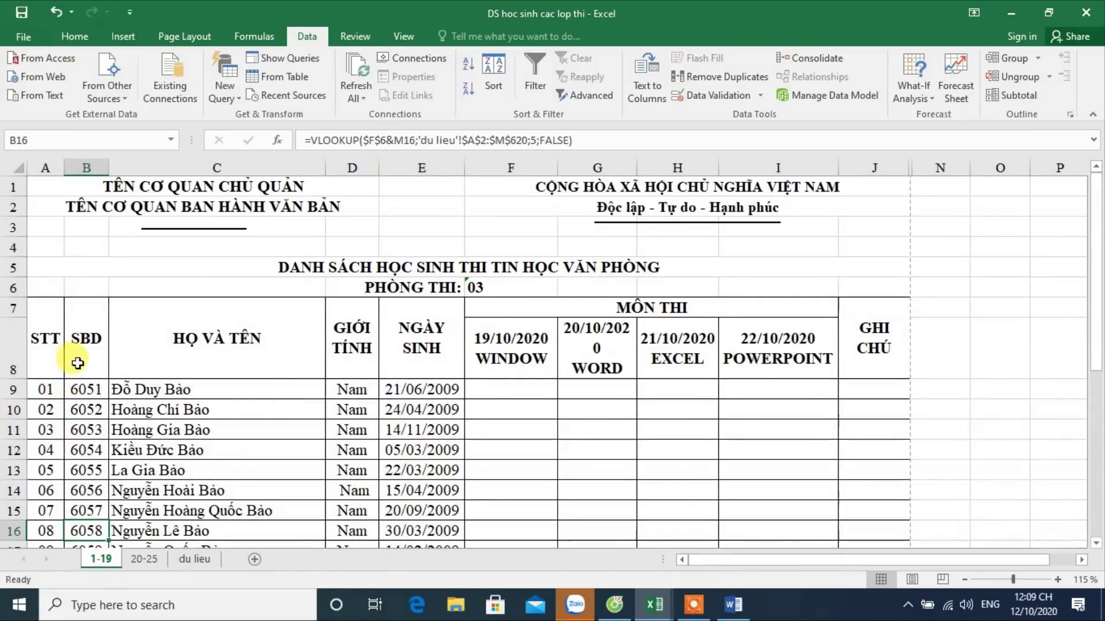
pyautogui.click(444, 451)
pyautogui.click(559, 444)
pyautogui.write('f')
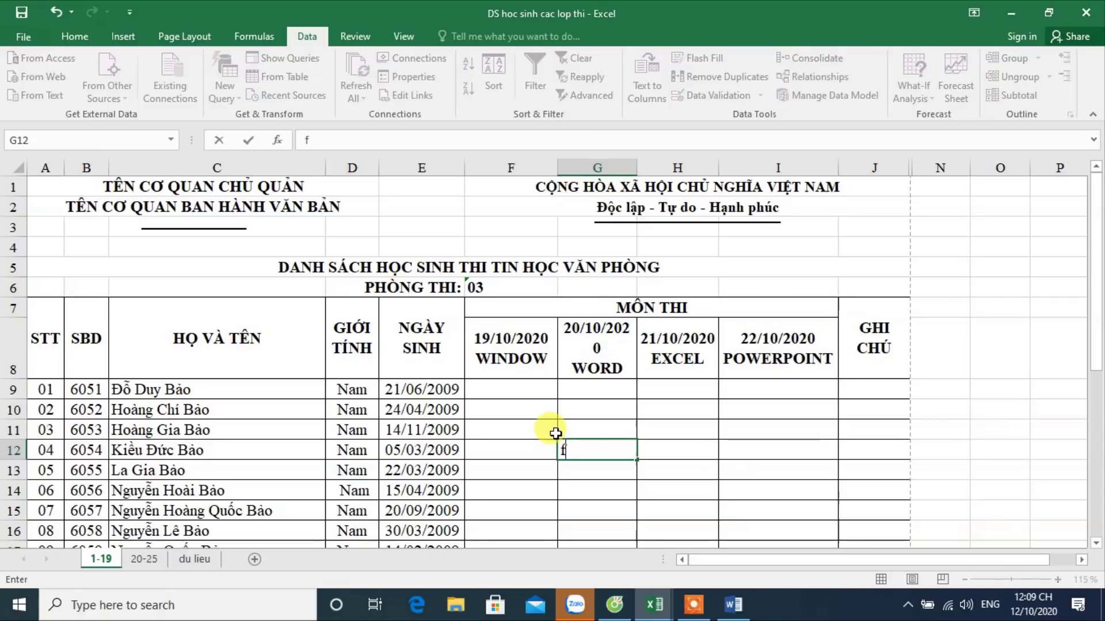
pyautogui.press('Escape')
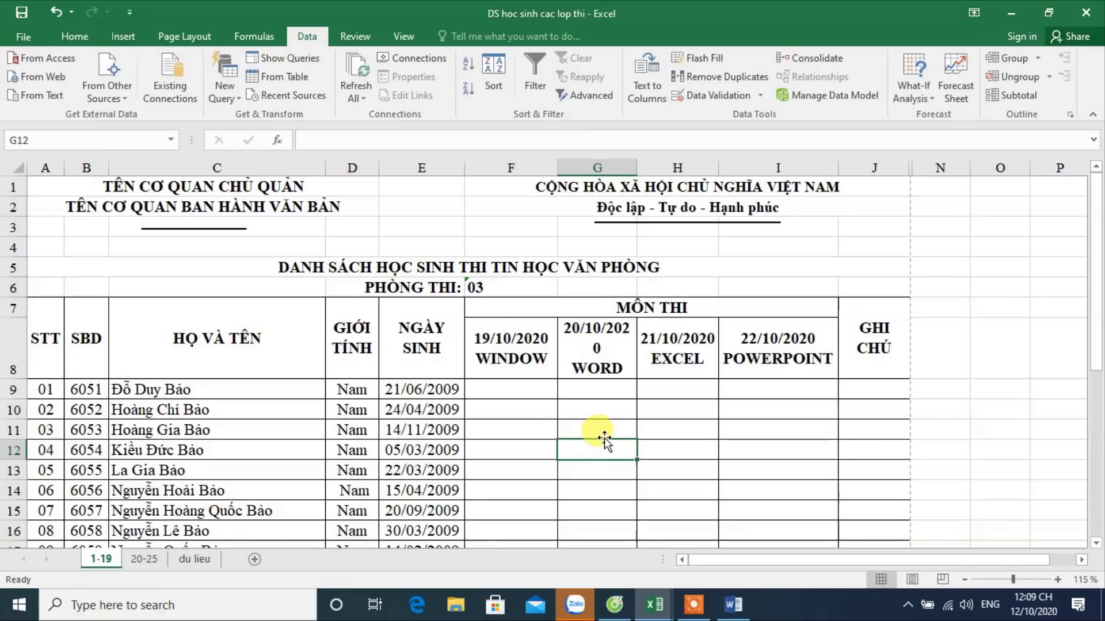
# Step: Search the 1-19 sheet for 6018, find no match, and inspect the lookup formula in B11
pyautogui.hotkey('ctrl', 'f')
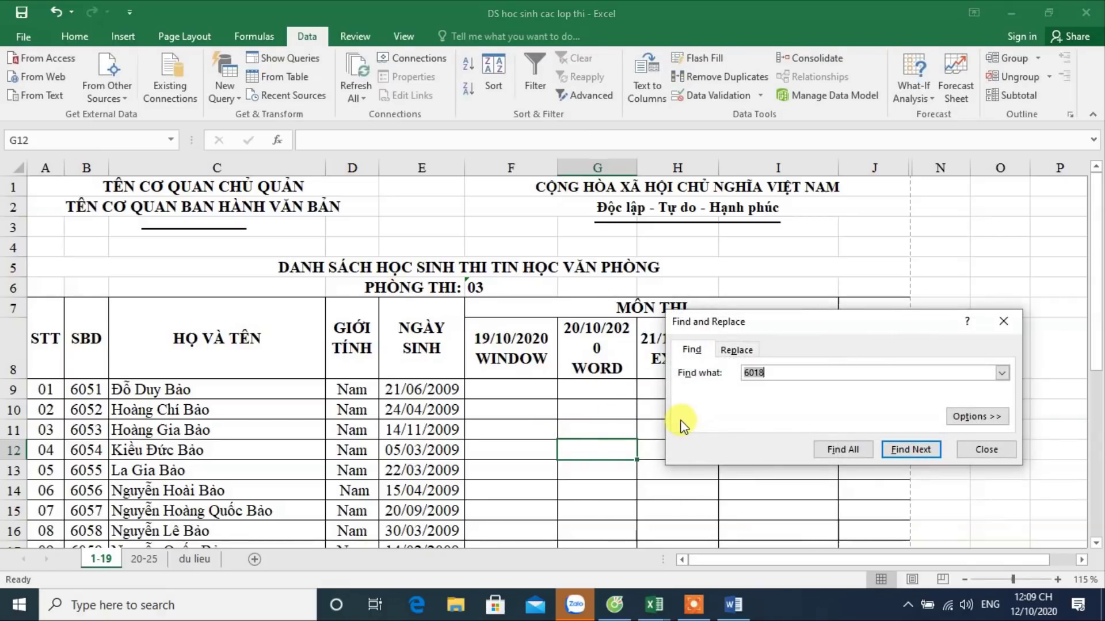
pyautogui.press('Return')
pyautogui.click(554, 343)
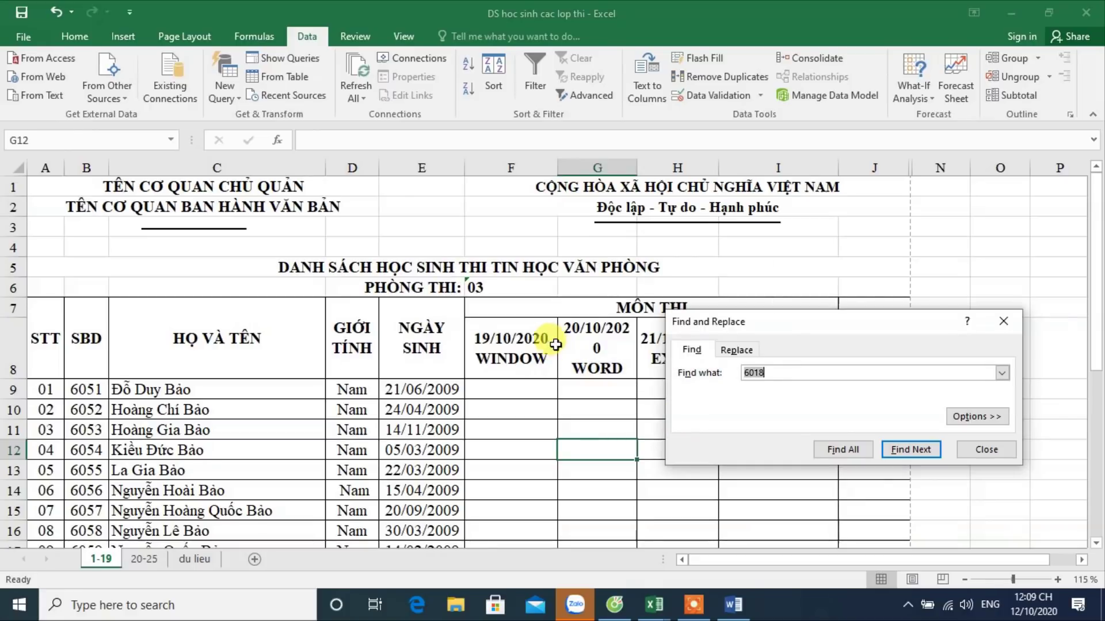
pyautogui.click(960, 451)
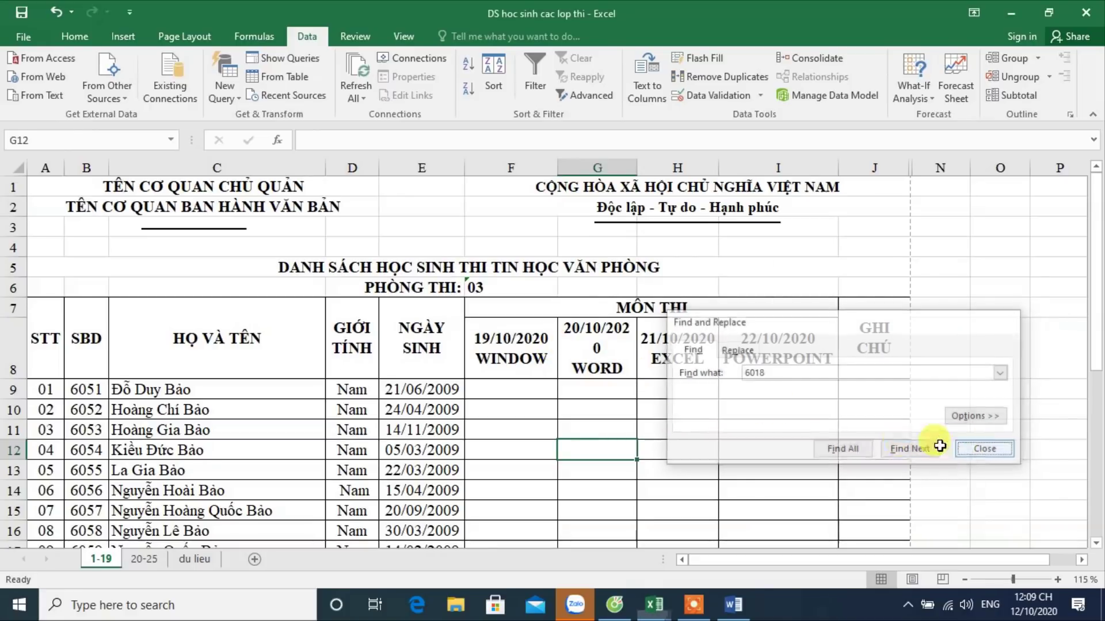
pyautogui.click(87, 430)
pyautogui.scroll(-4, 86, 430)
pyautogui.scroll(4, 87, 430)
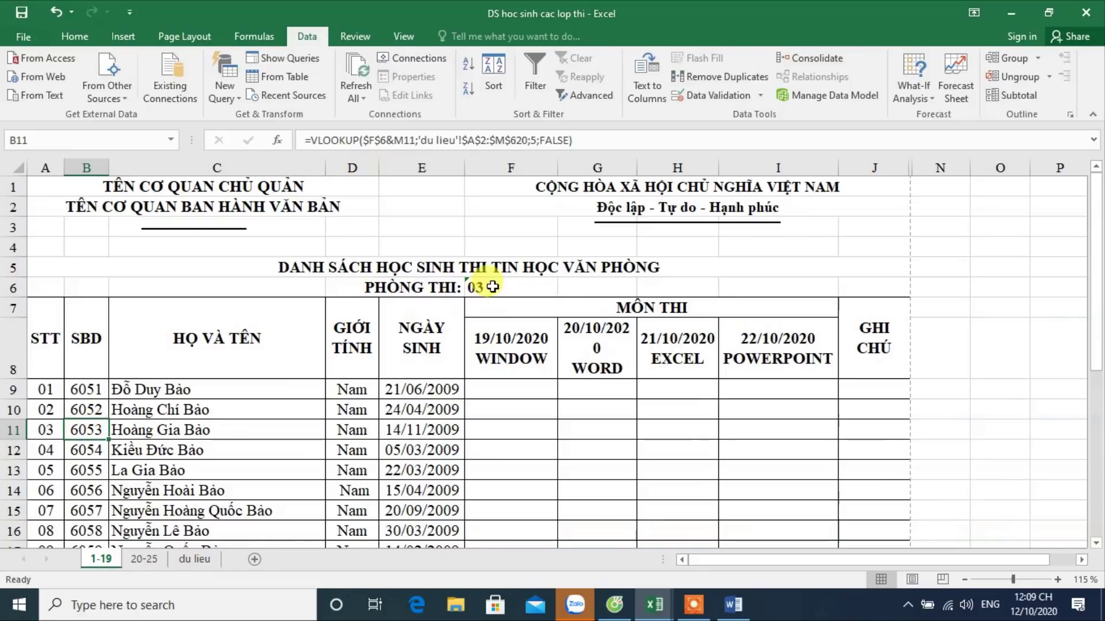
# Step: On the du lieu sheet, find exam number 6018 and select its birthplace cell L19
pyautogui.click(194, 559)
pyautogui.click(282, 402)
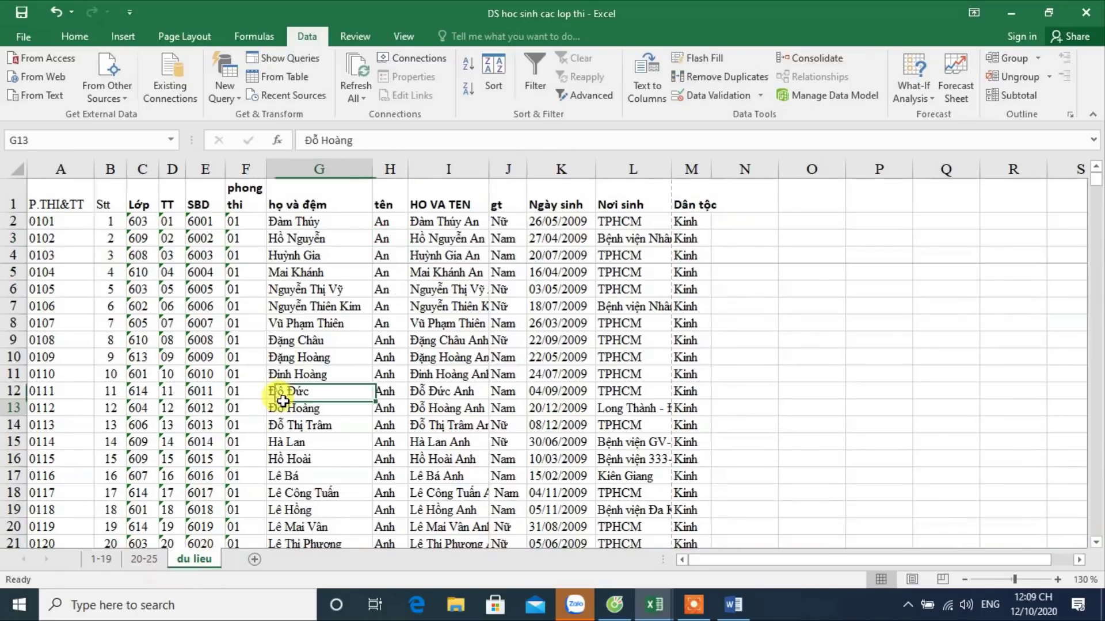
pyautogui.hotkey('ctrl', 'f')
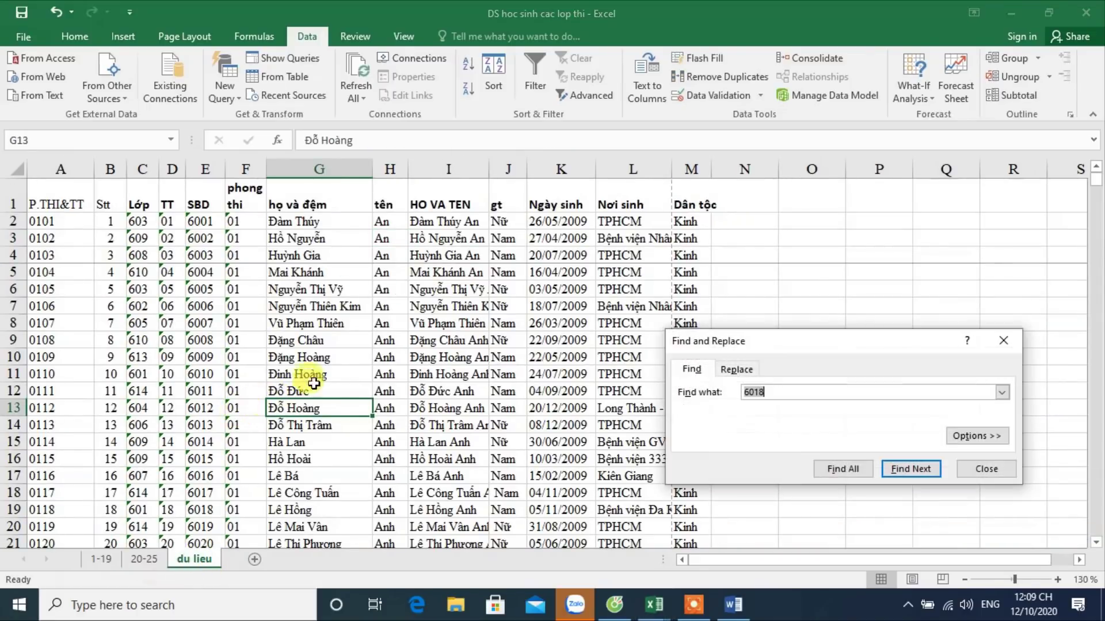
pyautogui.click(894, 470)
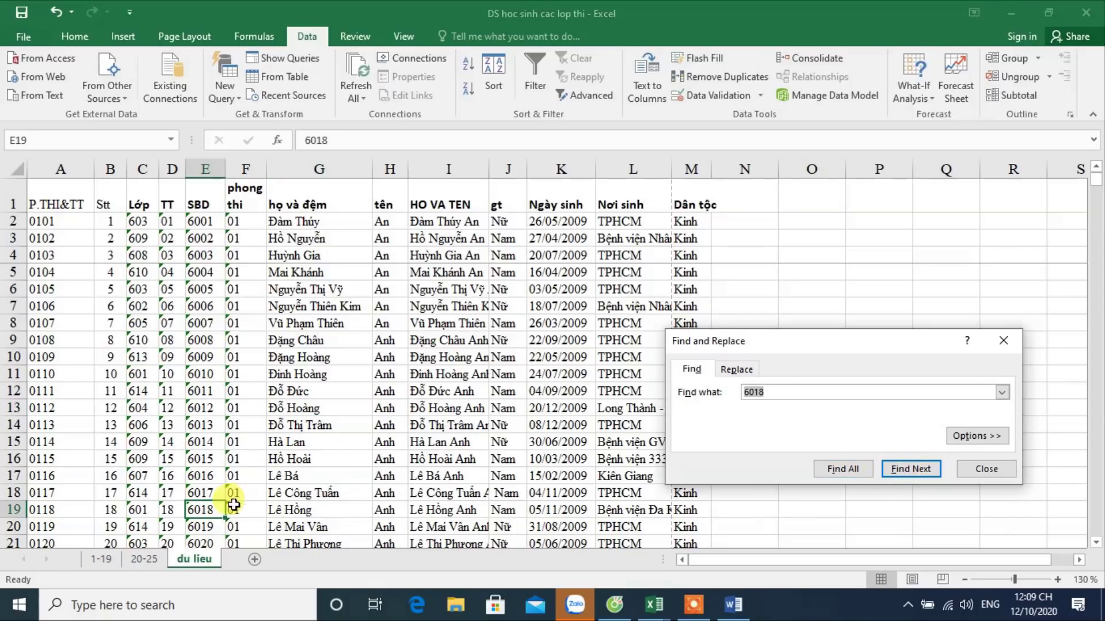
pyautogui.click(598, 510)
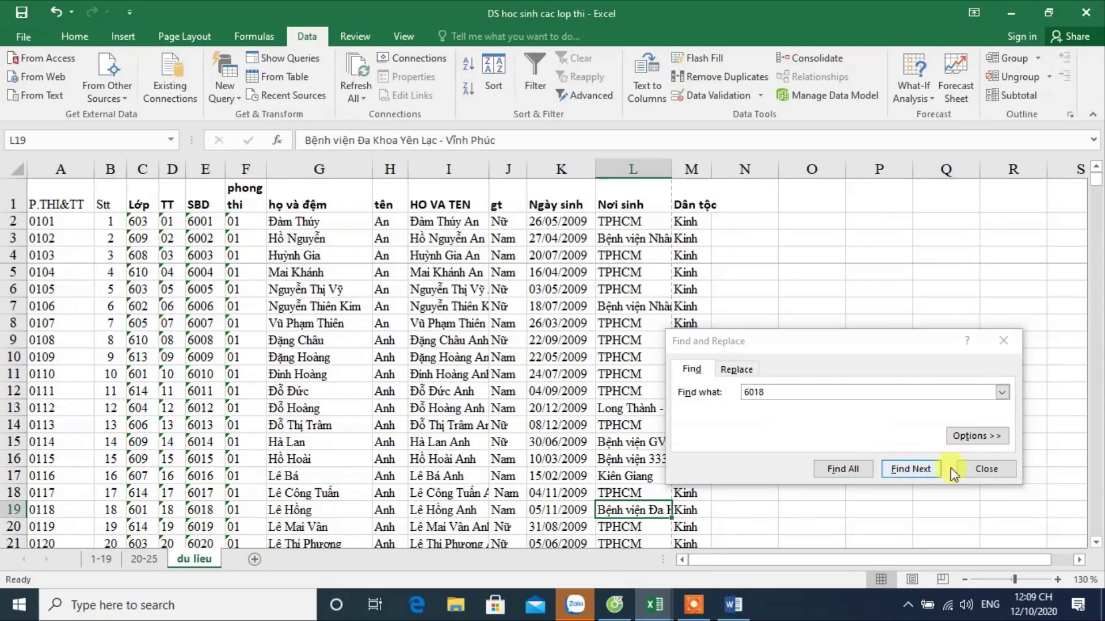
pyautogui.click(986, 468)
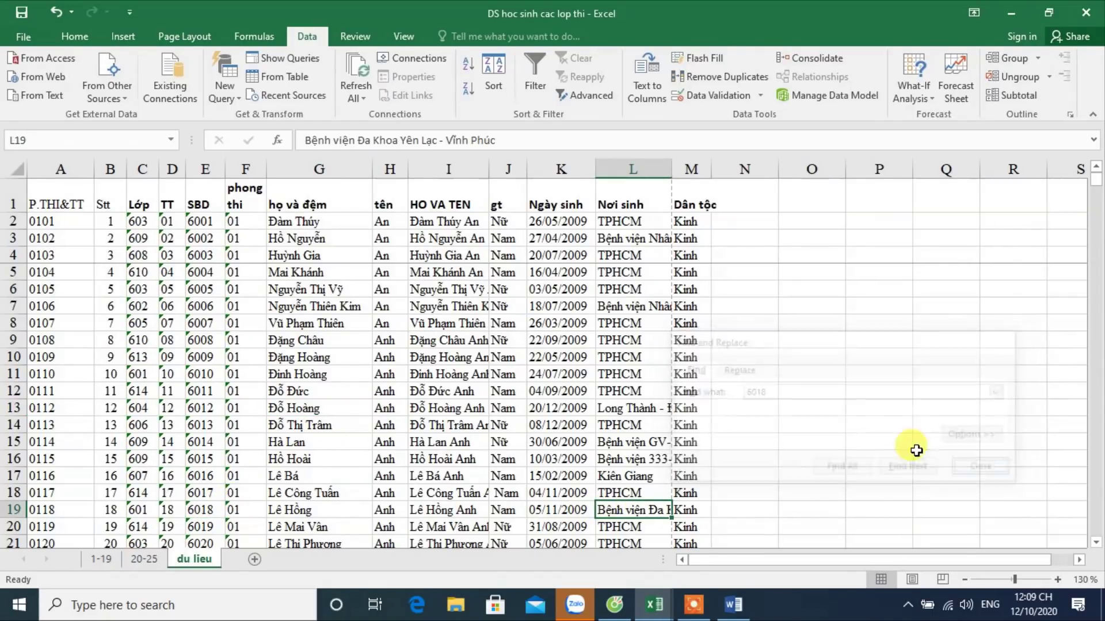
# Step: Delete 'Bệnh viện Đa Khoa Yên Lạc - ' from L19 so it reads 'Vĩnh Phúc', then return to Word
pyautogui.doubleClick(655, 510)
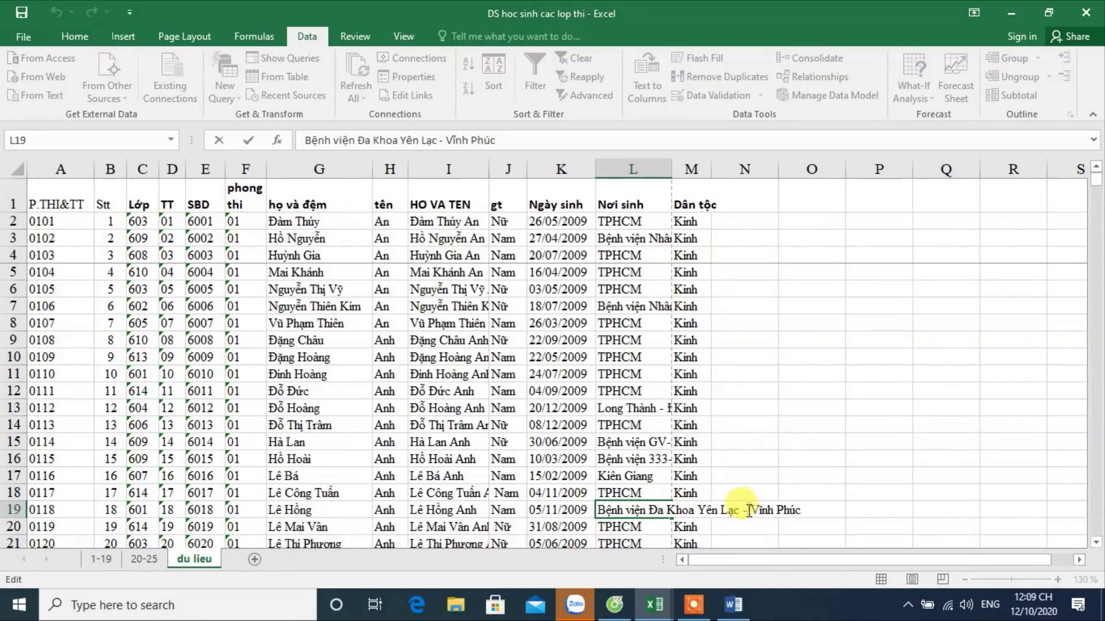
pyautogui.moveTo(750, 510); pyautogui.dragTo(581, 510)
pyautogui.press('Delete')
pyautogui.press('Return')
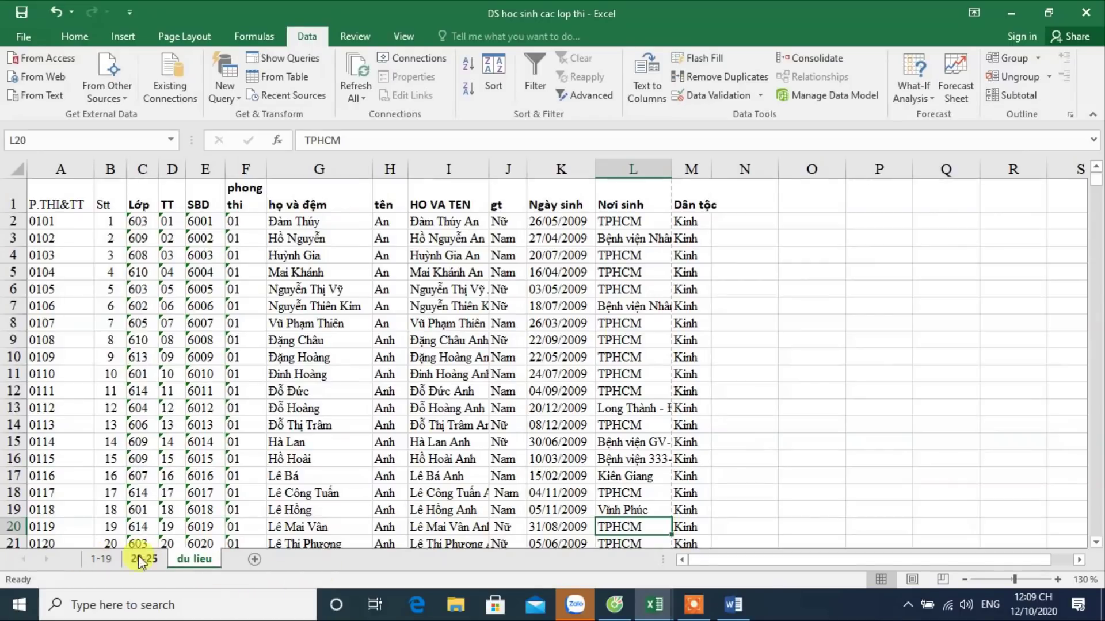
pyautogui.click(575, 476)
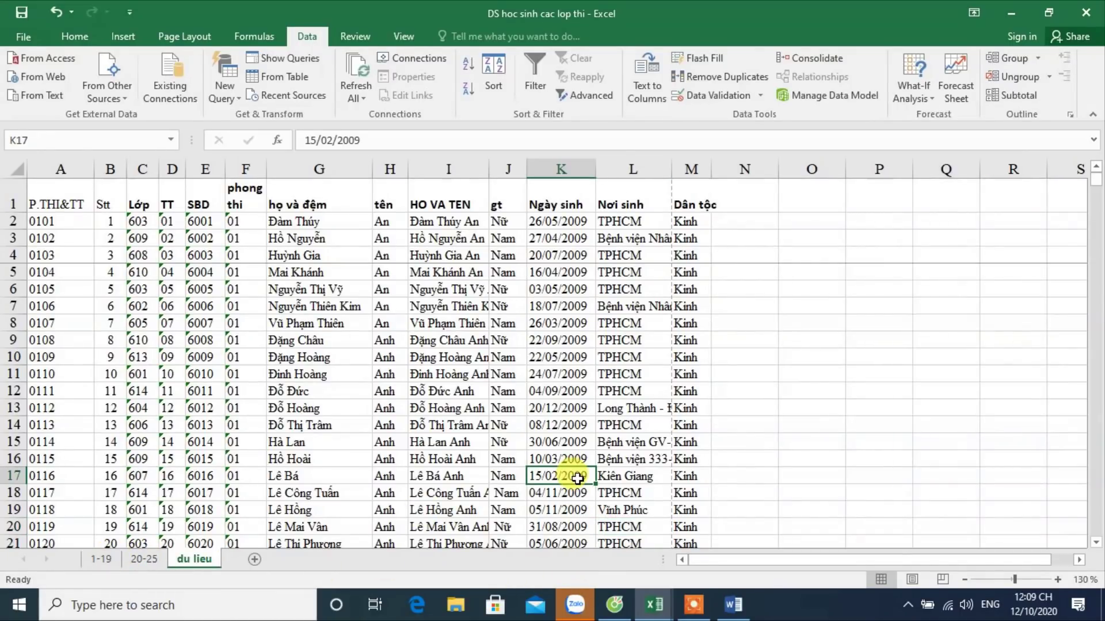
pyautogui.click(732, 605)
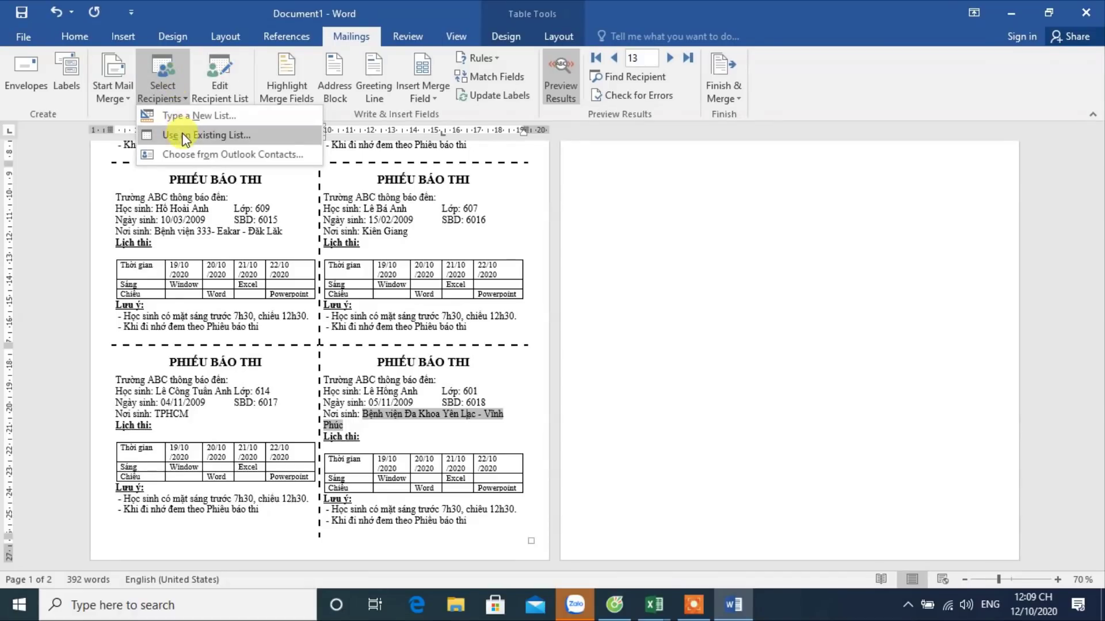
# Step: Use D:\2020_2021\Tin hoc Van Phong\Excel\DS hoc sinh cac lop thi as the existing recipient list
pyautogui.click(193, 136)
pyautogui.click(75, 300)
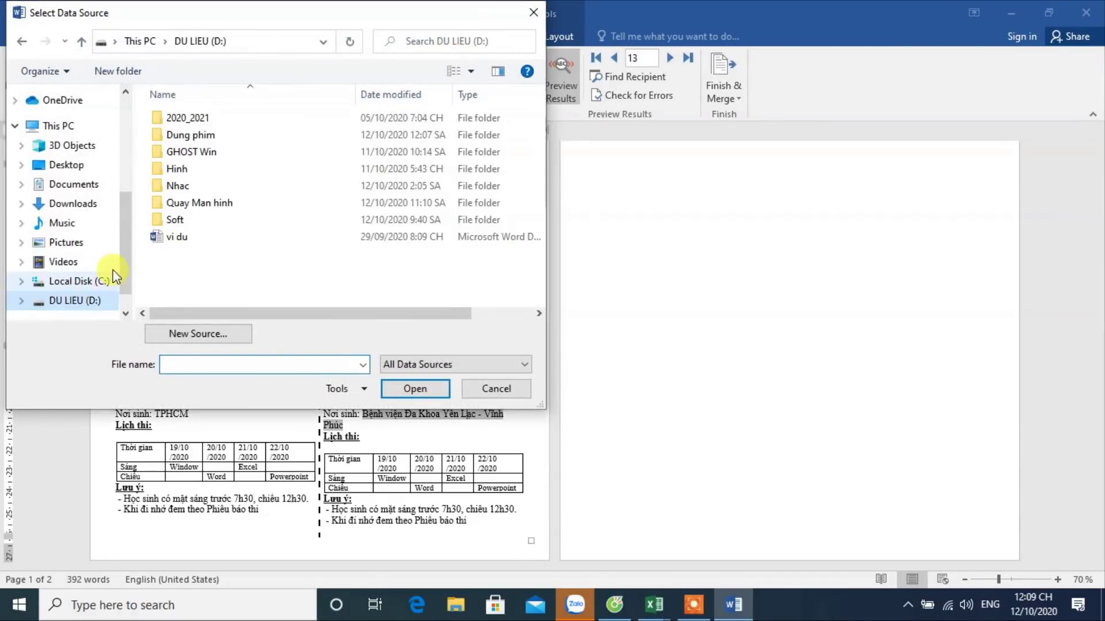
pyautogui.doubleClick(188, 122)
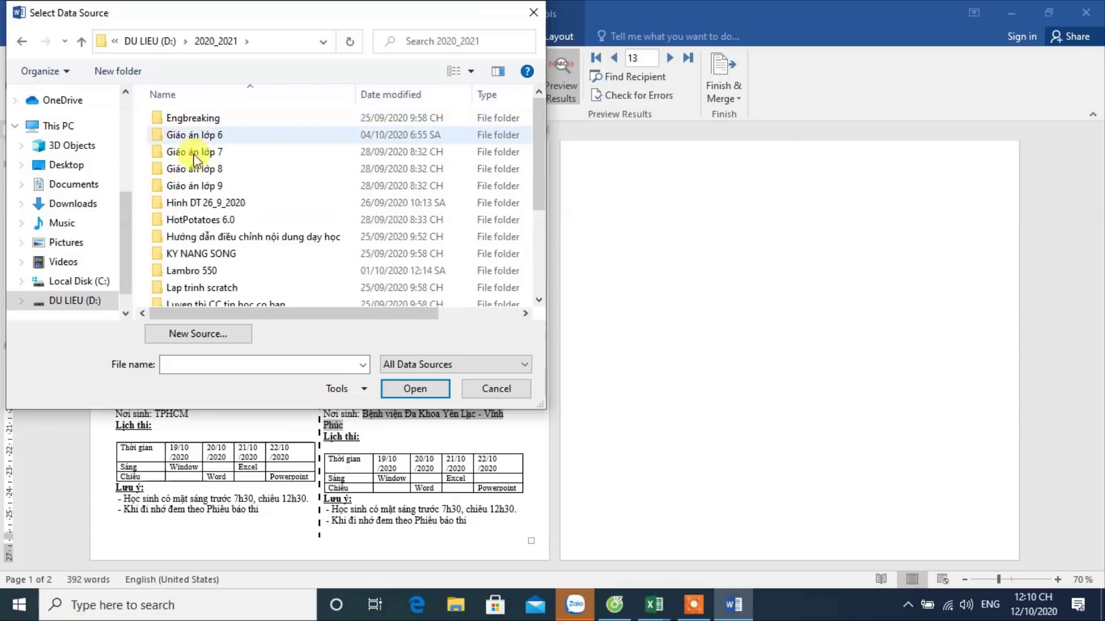
pyautogui.scroll(-3, 187, 253)
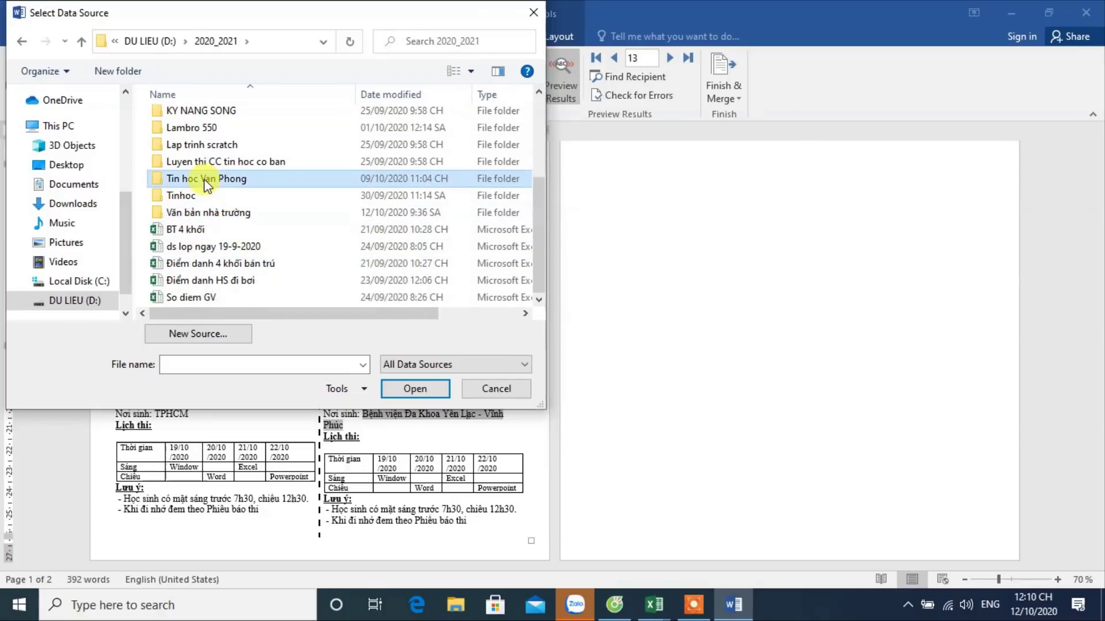
pyautogui.doubleClick(204, 178)
pyautogui.doubleClick(196, 120)
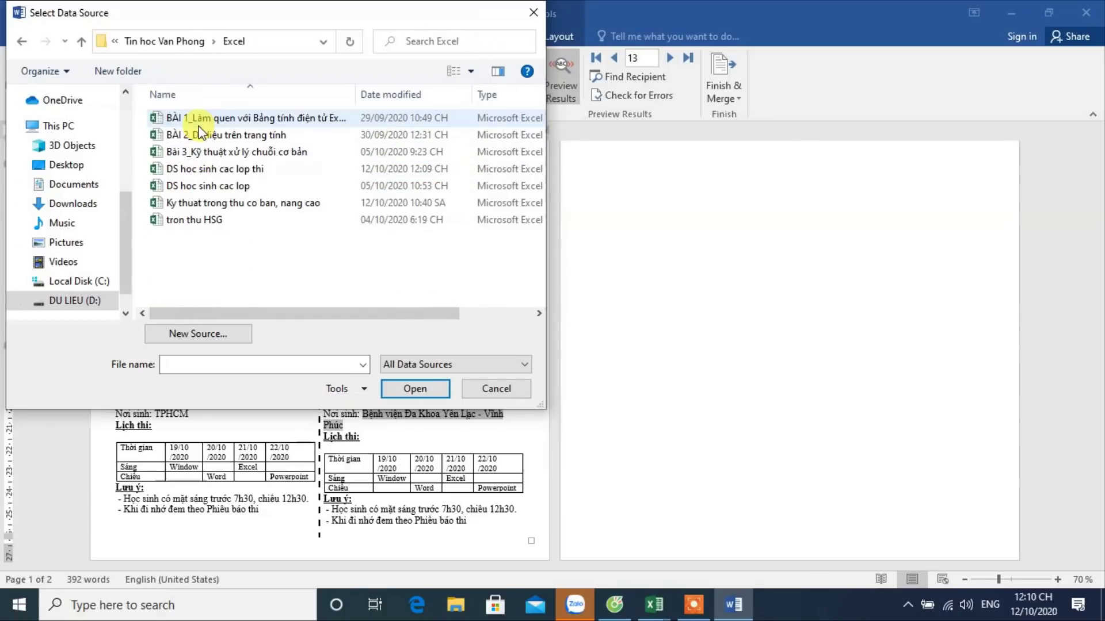
pyautogui.click(215, 168)
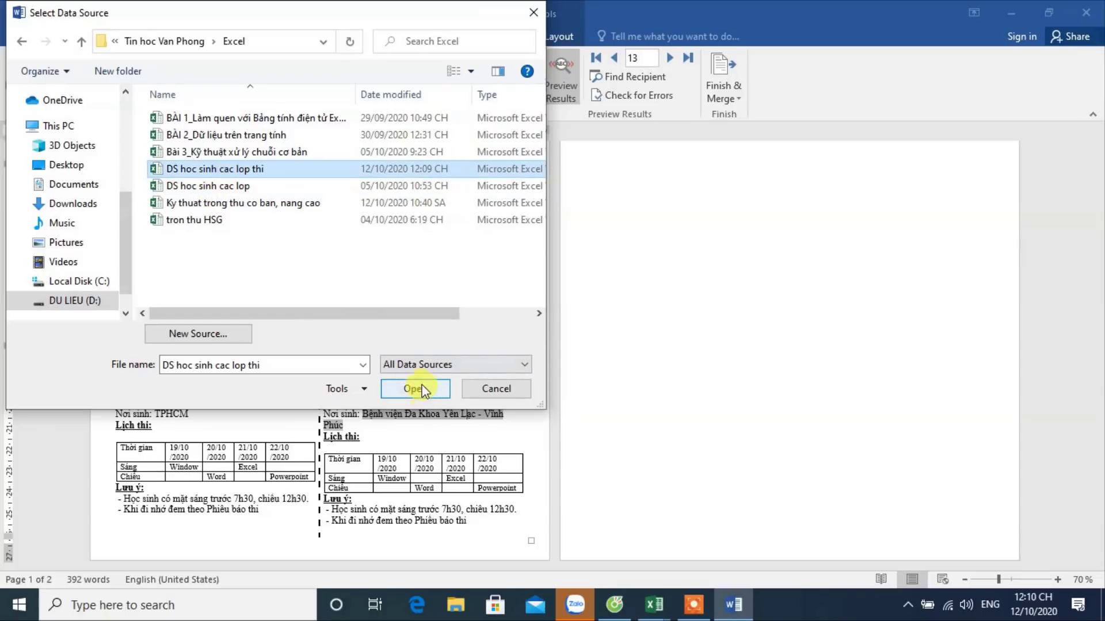
pyautogui.click(419, 390)
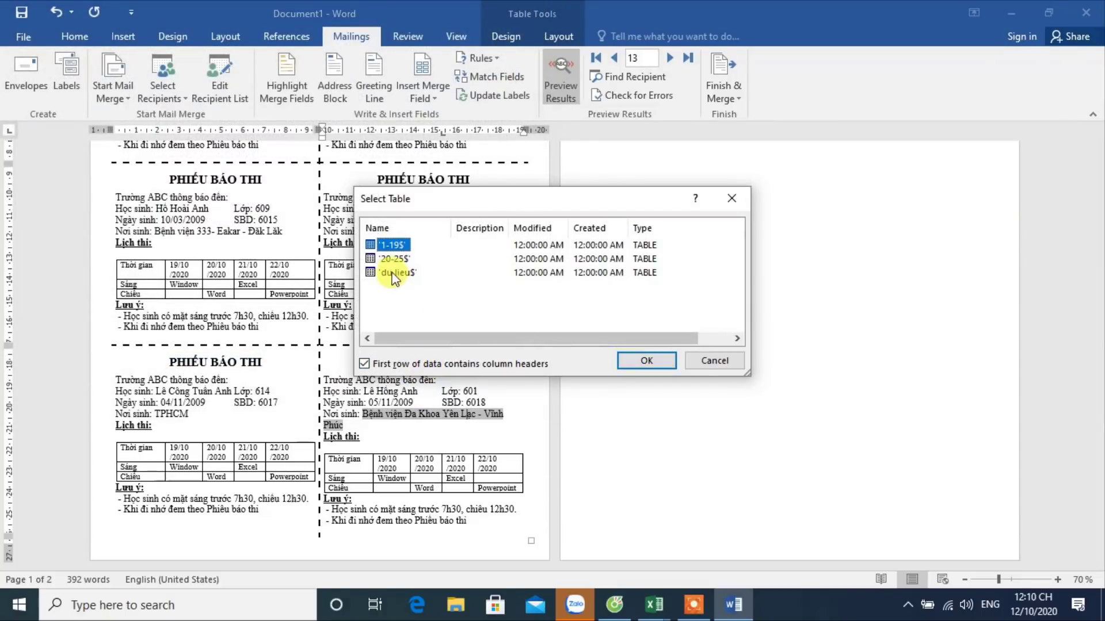
# Step: Choose the du lieu$ sheet and advance the merge preview to record 48 (SBD 6050–6053)
pyautogui.click(655, 359)
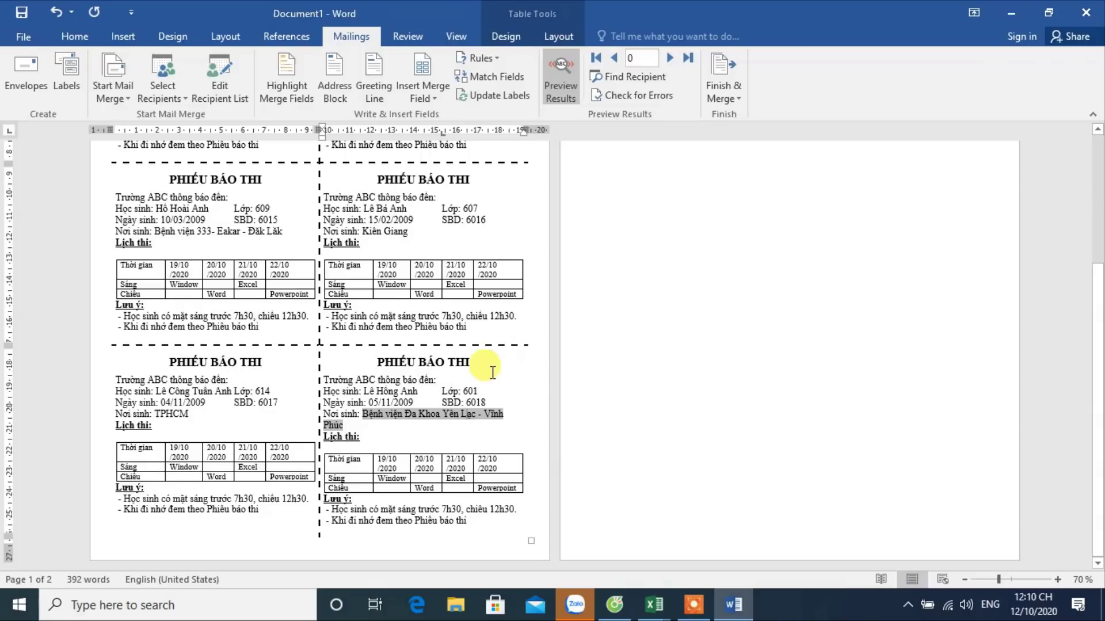
pyautogui.click(669, 60)
pyautogui.click(670, 59)
pyautogui.click(668, 59)
pyautogui.click(669, 60)
pyautogui.click(669, 60)
pyautogui.click(669, 61)
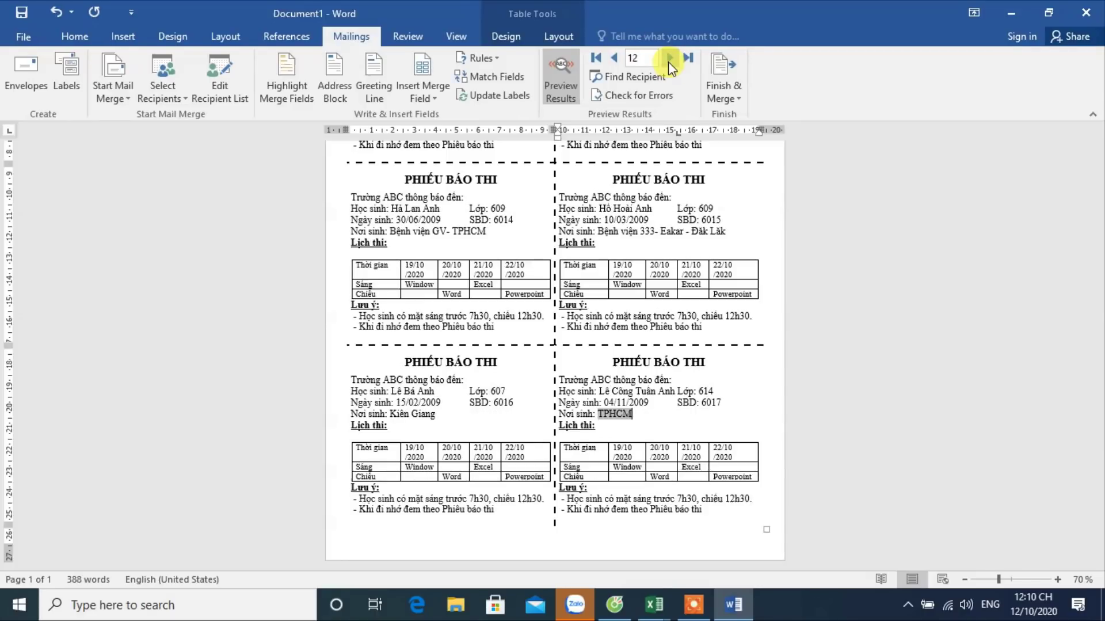
pyautogui.click(670, 60)
pyautogui.click(669, 60)
pyautogui.click(669, 60)
pyautogui.click(669, 60)
pyautogui.click(669, 60)
pyautogui.click(669, 60)
pyautogui.click(668, 60)
pyautogui.click(668, 60)
pyautogui.click(668, 60)
pyautogui.click(668, 60)
pyautogui.click(667, 60)
pyautogui.click(667, 60)
pyautogui.click(667, 60)
pyautogui.click(668, 61)
pyautogui.click(668, 61)
pyautogui.click(668, 61)
pyautogui.click(668, 61)
pyautogui.click(668, 61)
pyautogui.click(668, 61)
pyautogui.click(668, 61)
pyautogui.click(668, 61)
pyautogui.click(668, 61)
pyautogui.click(668, 61)
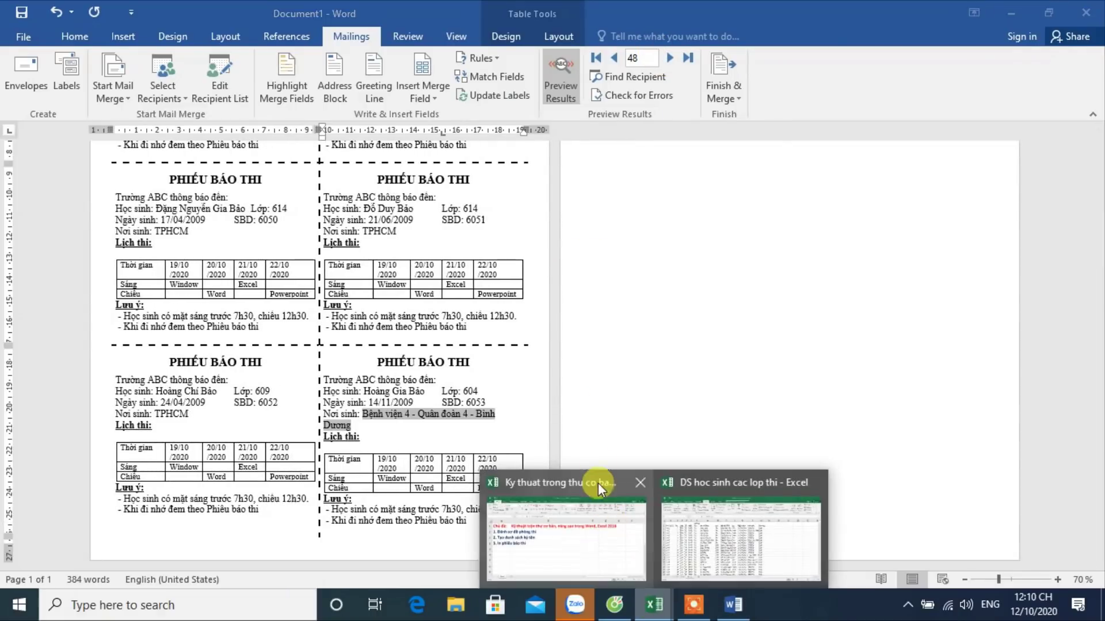
# Step: Check the student list in Excel, then return to the Word preview and clear the field highlight
pyautogui.click(715, 526)
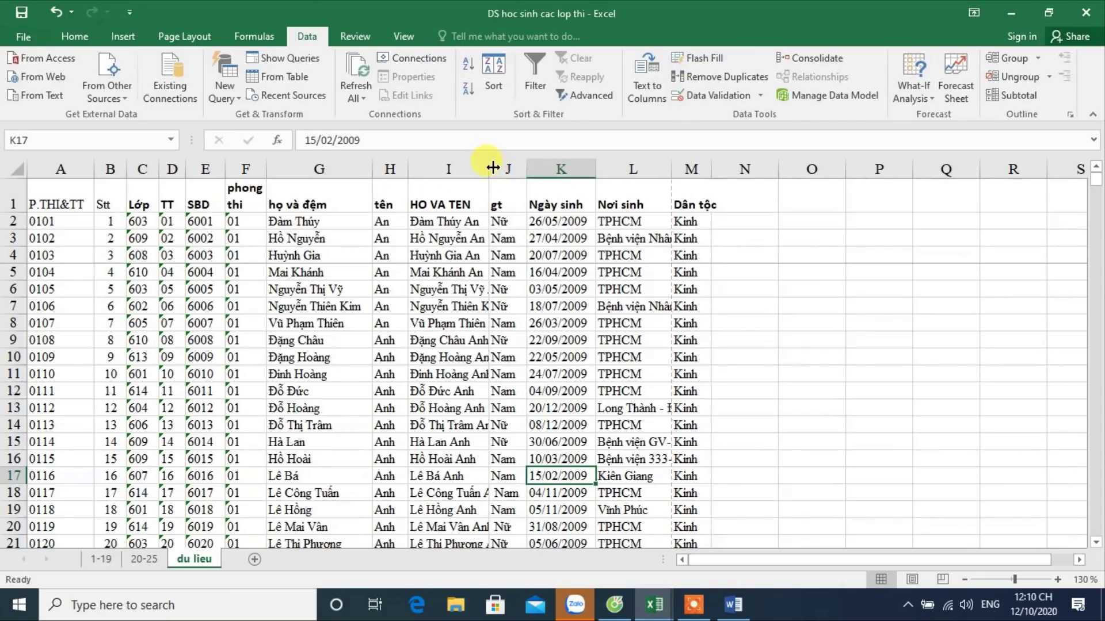
pyautogui.moveTo(670, 166); pyautogui.dragTo(854, 167)
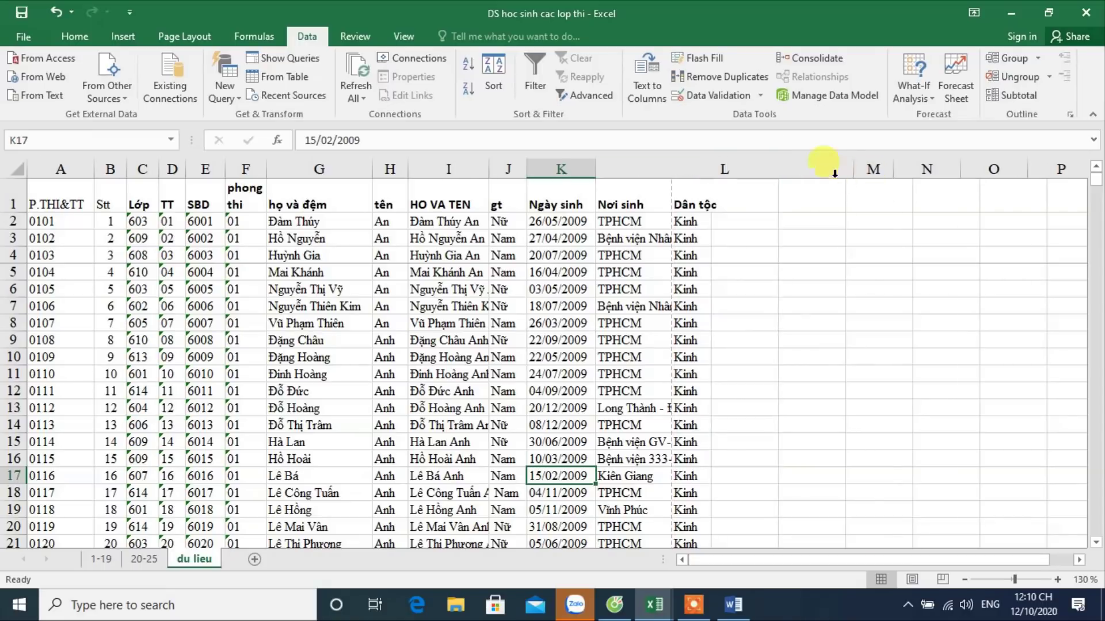
pyautogui.scroll(-4, 743, 338)
pyautogui.scroll(-6, 742, 338)
pyautogui.scroll(-4, 743, 337)
pyautogui.scroll(-4, 743, 338)
pyautogui.scroll(-4, 743, 338)
pyautogui.scroll(13, 743, 338)
pyautogui.scroll(9, 743, 338)
pyautogui.scroll(1, 743, 338)
pyautogui.click(733, 605)
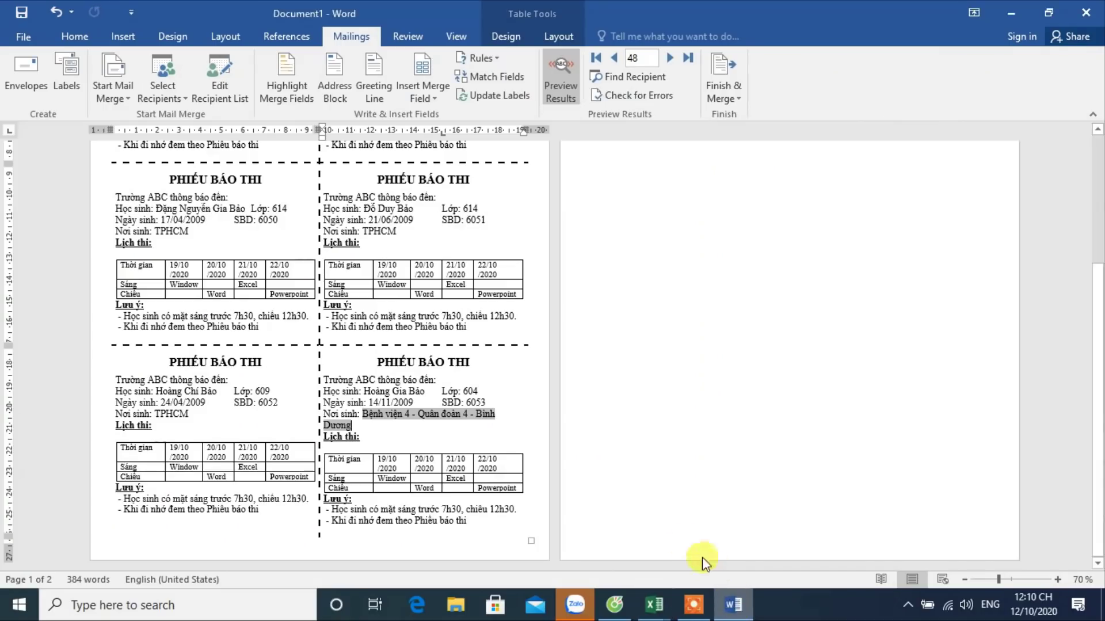
pyautogui.click(483, 378)
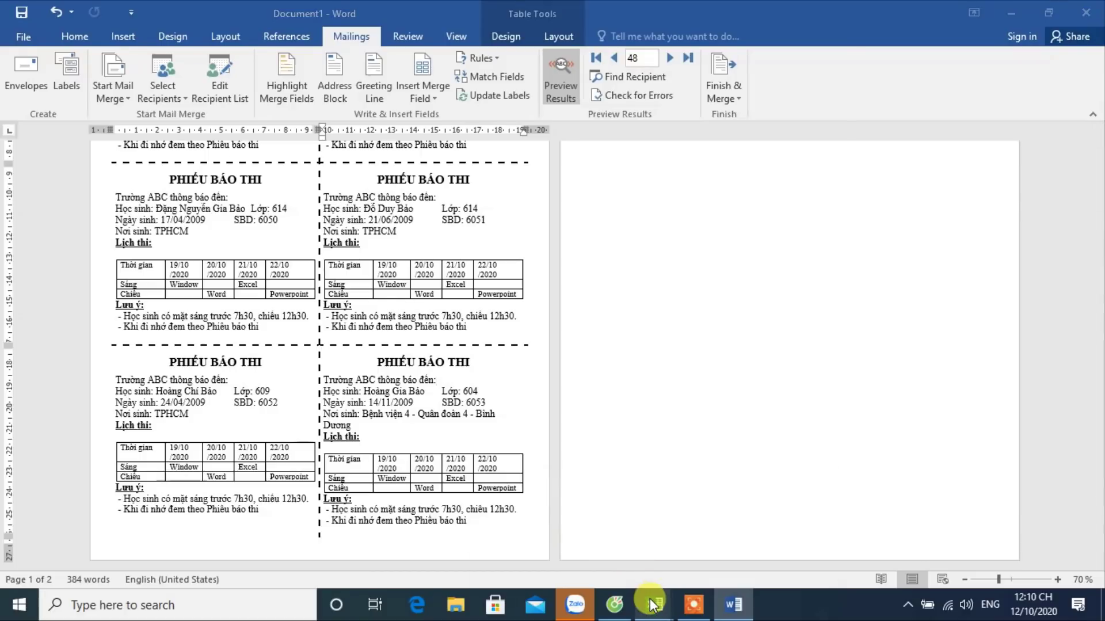
# Step: Show the 'Ky thuat trong thu co ban, nang cao' workbook and select cells below its topic list
pyautogui.moveTo(653, 606)
pyautogui.click(627, 550)
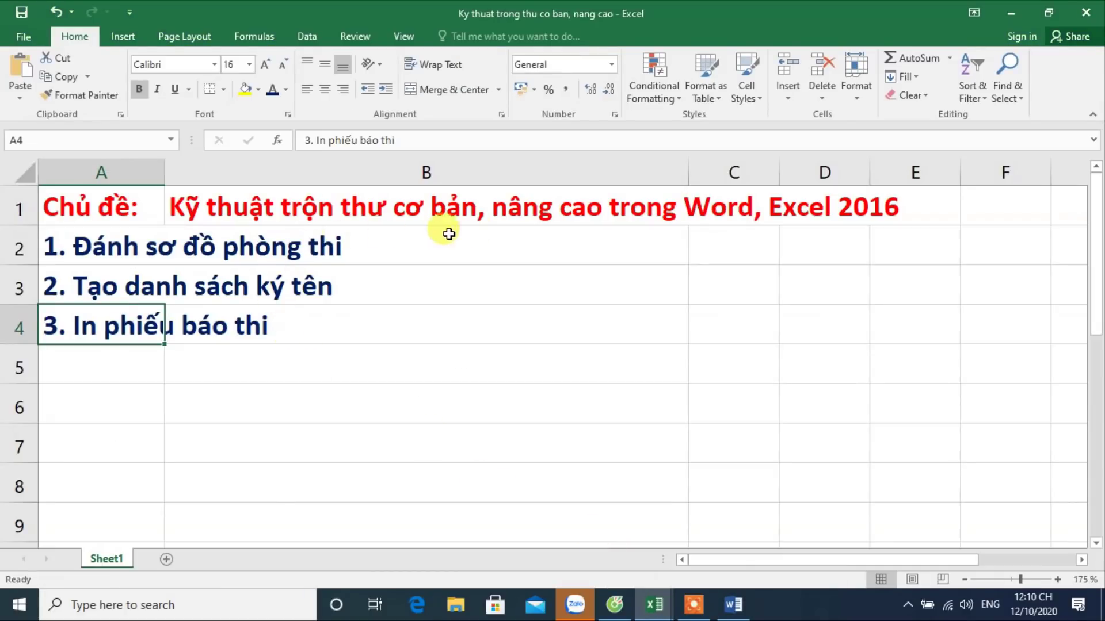
pyautogui.click(513, 352)
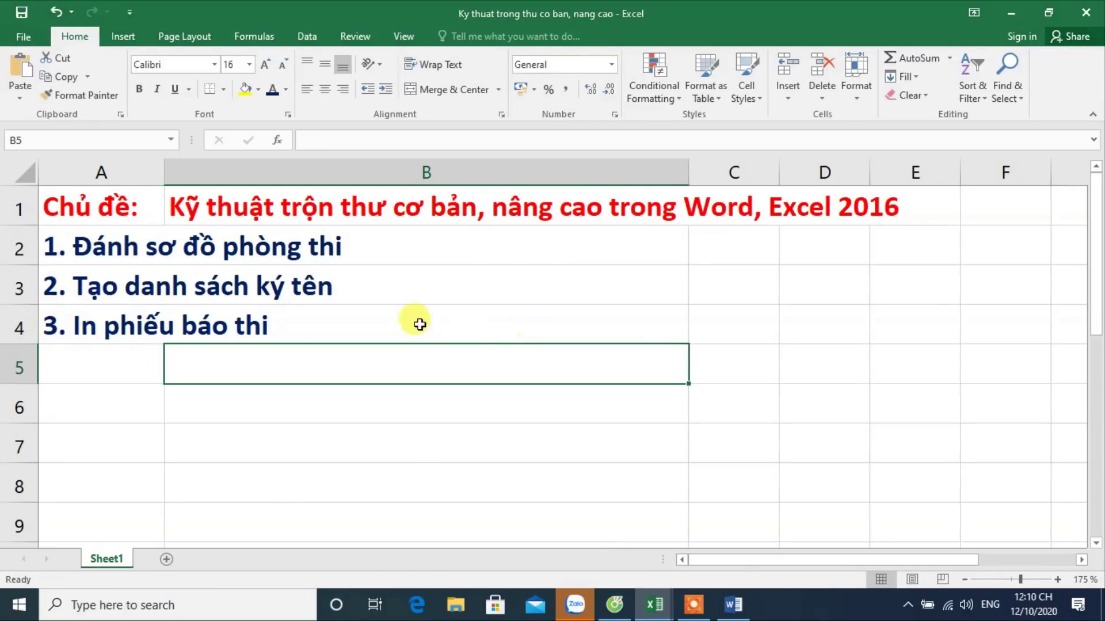
pyautogui.click(353, 428)
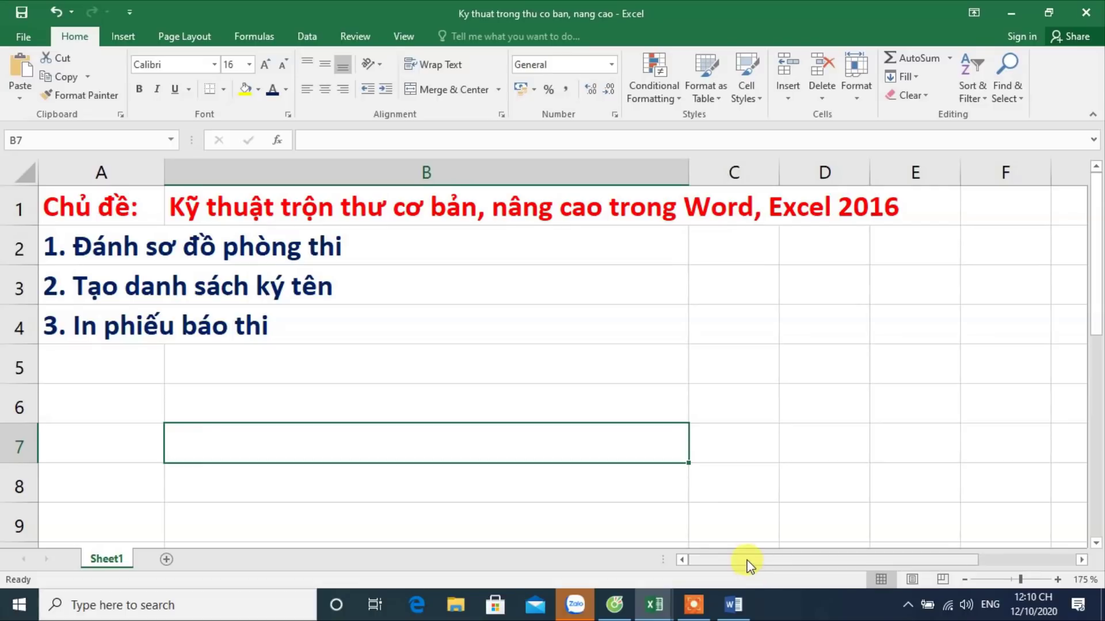
pyautogui.click(748, 431)
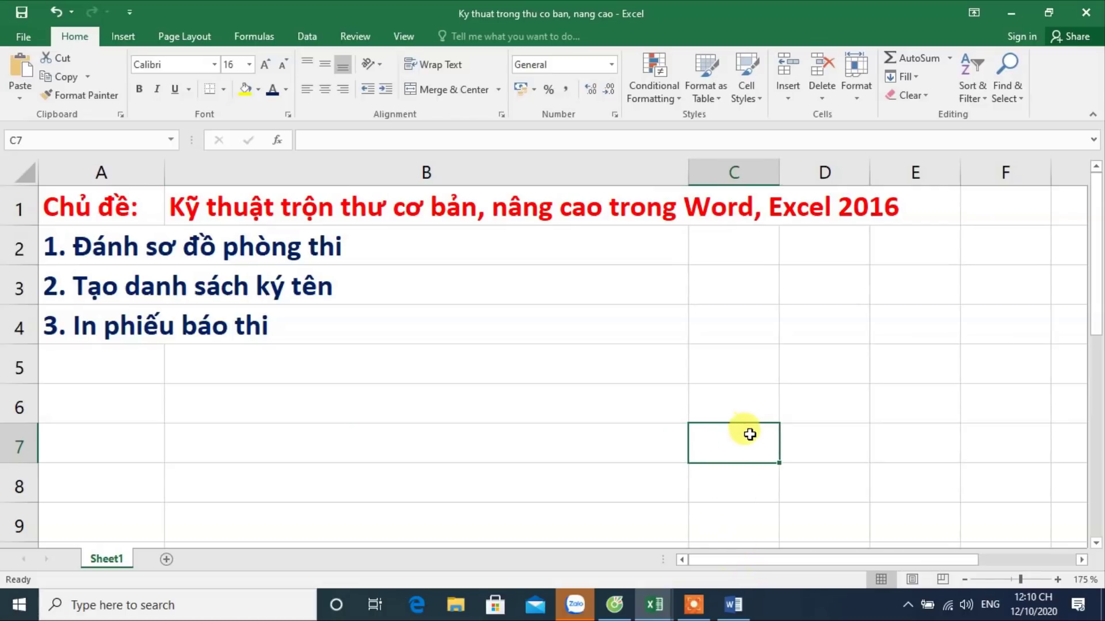